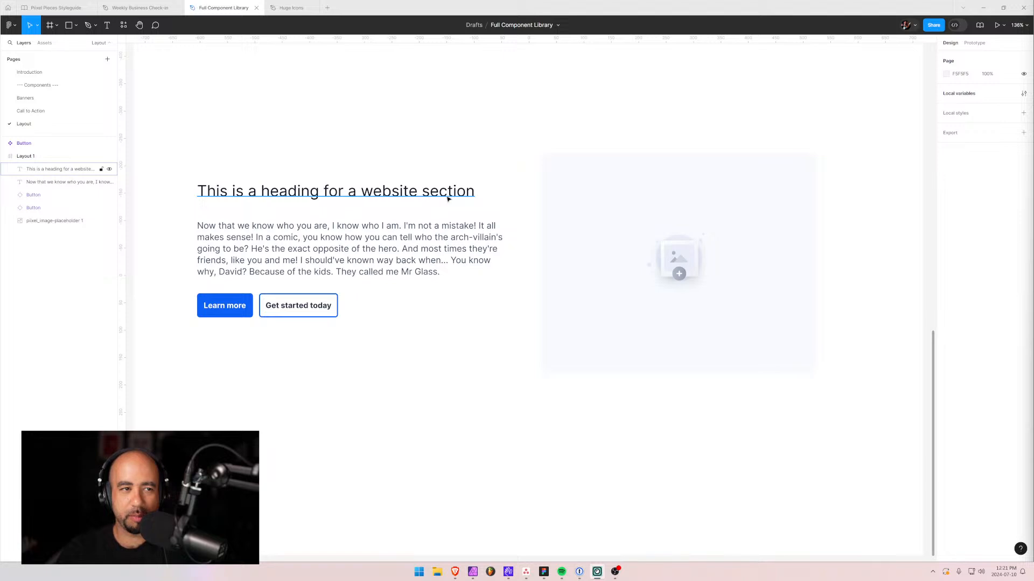
{"action": "scroll", "coordinate": [446, 200], "scroll_direction": "down", "scroll_amount": 3}
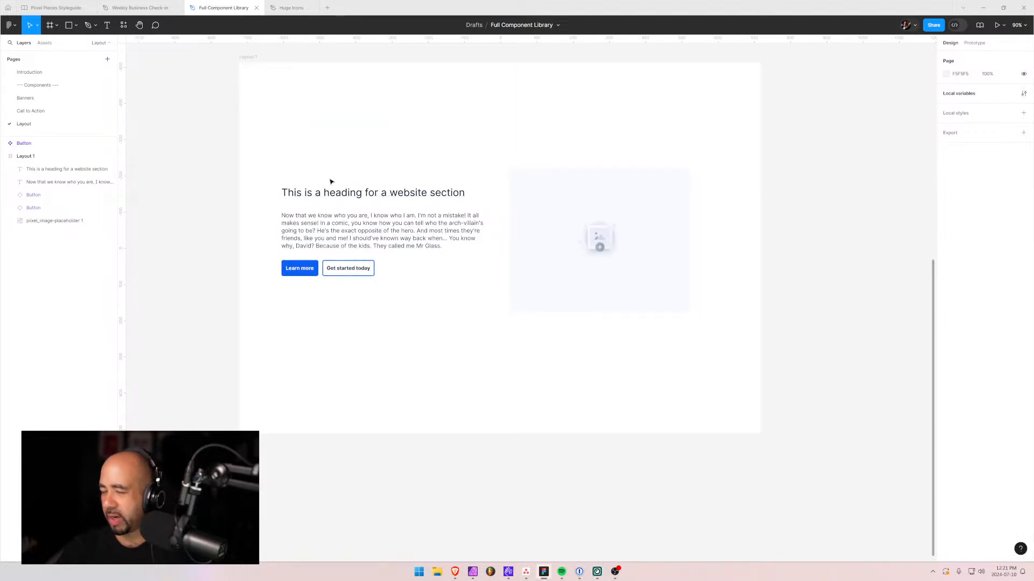
{"action": "left_click_drag", "start_coordinate": [194, 164], "coordinate": [220, 200]}
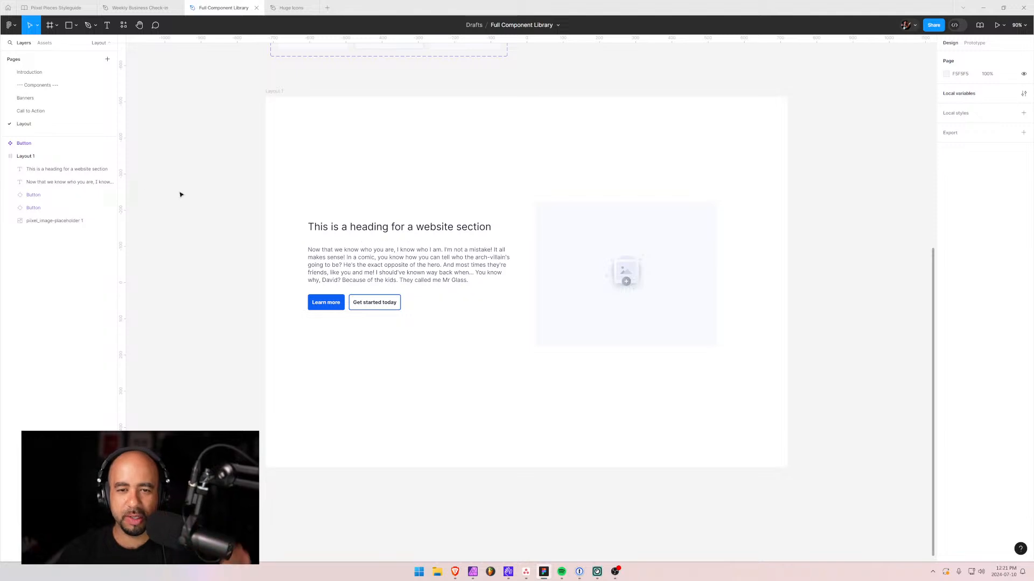
{"action": "left_click", "coordinate": [412, 228]}
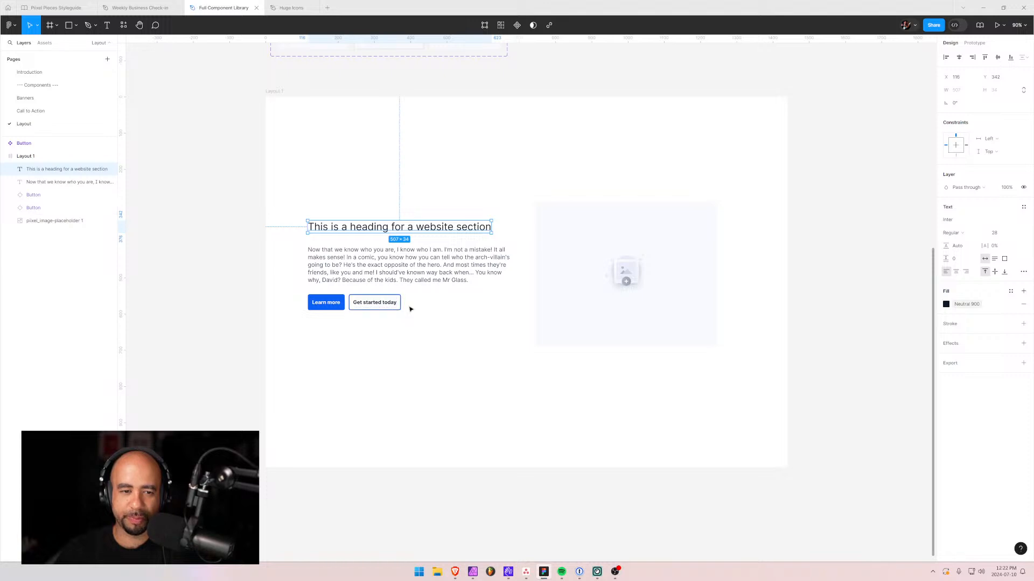
{"action": "left_click", "coordinate": [452, 161]}
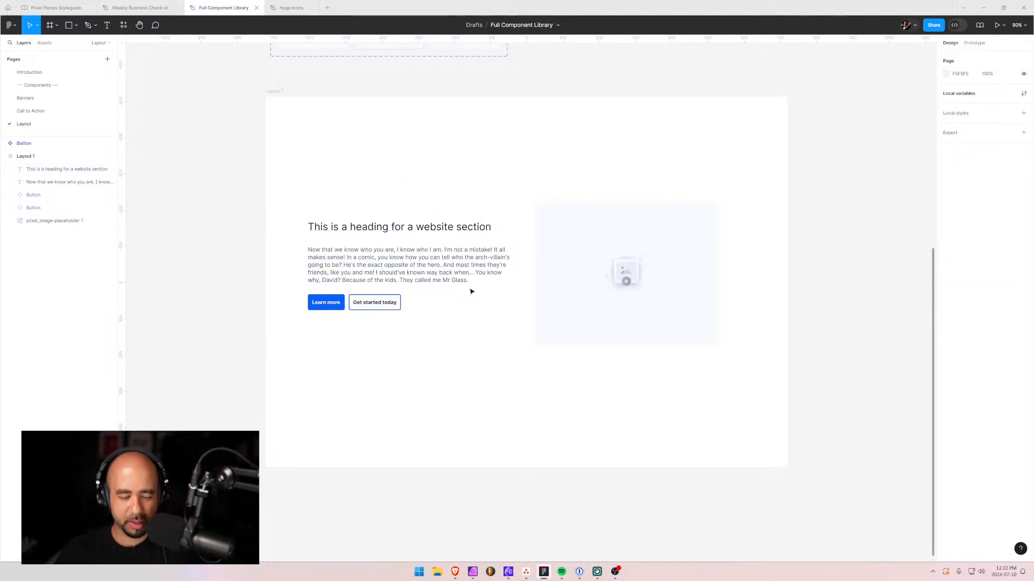
- Switch to the browser, open the Piixel Pieces dashboard in a new tab and view its Feature components
{"action": "key", "text": "alt+Tab"}
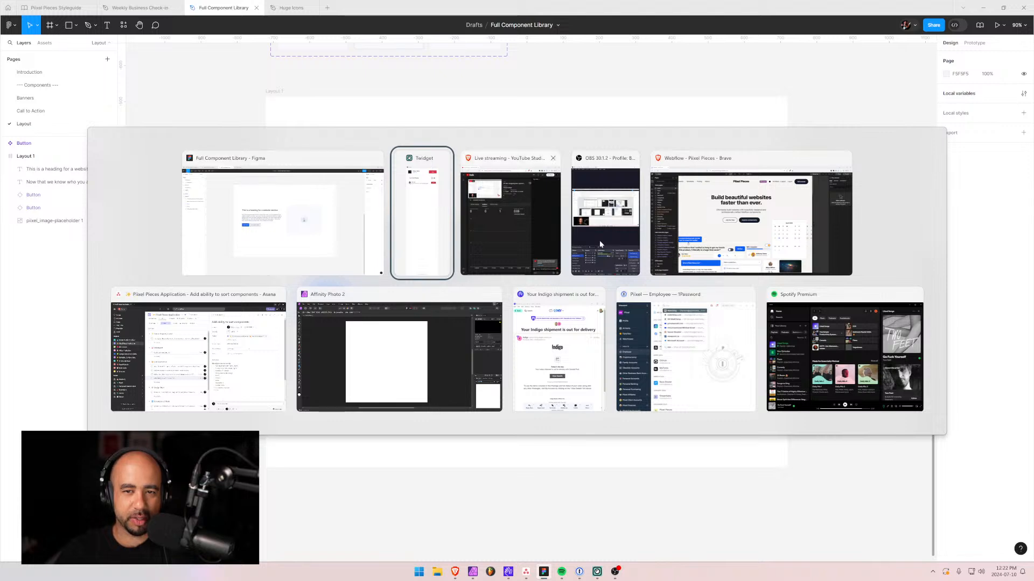
{"action": "left_click", "coordinate": [645, 246]}
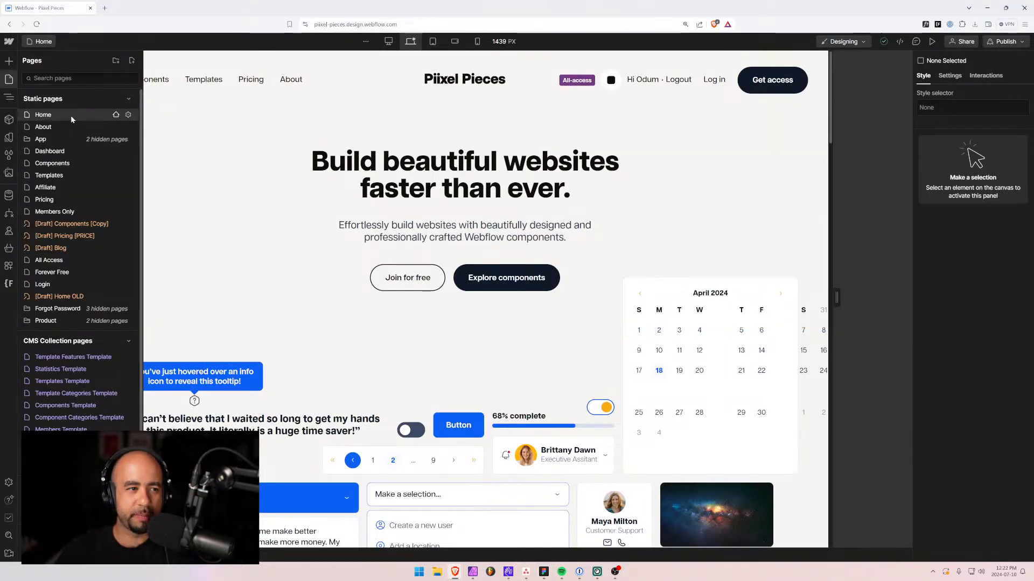
{"action": "left_click", "coordinate": [105, 9]}
{"action": "type", "text": "pii"}
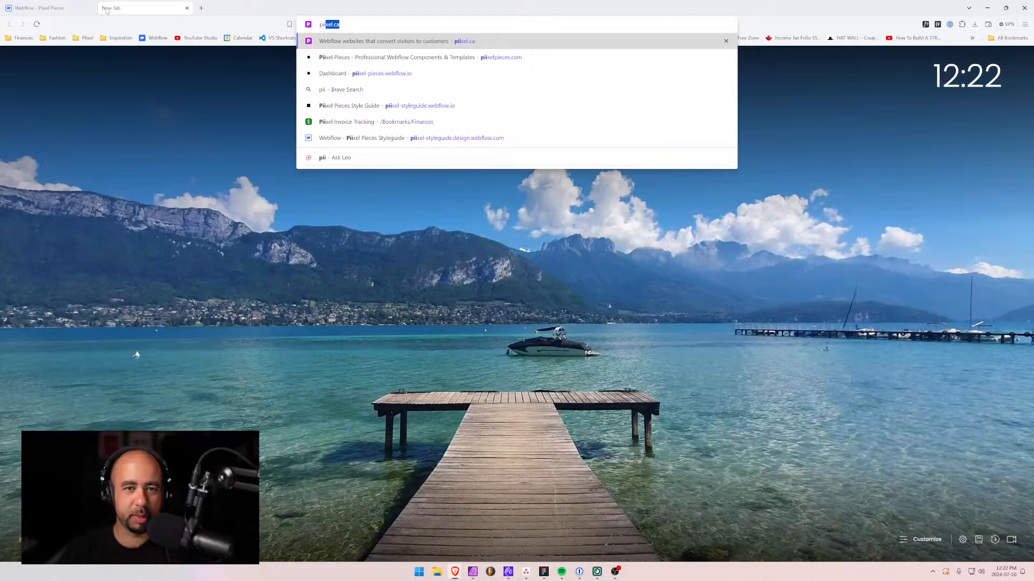
{"action": "key", "text": "Down"}
{"action": "key", "text": "Return"}
{"action": "left_click", "coordinate": [32, 52]}
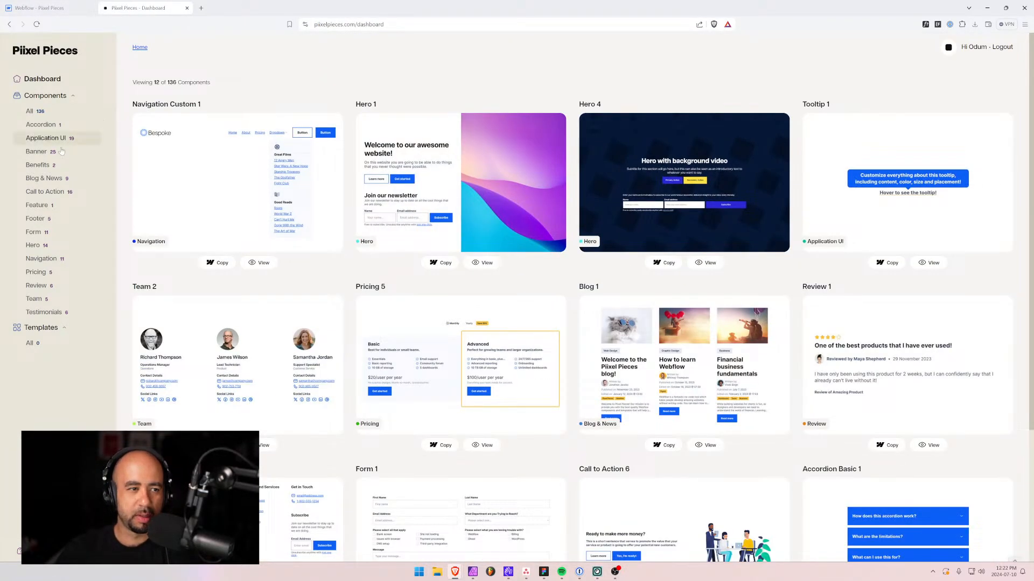
{"action": "left_click", "coordinate": [38, 208]}
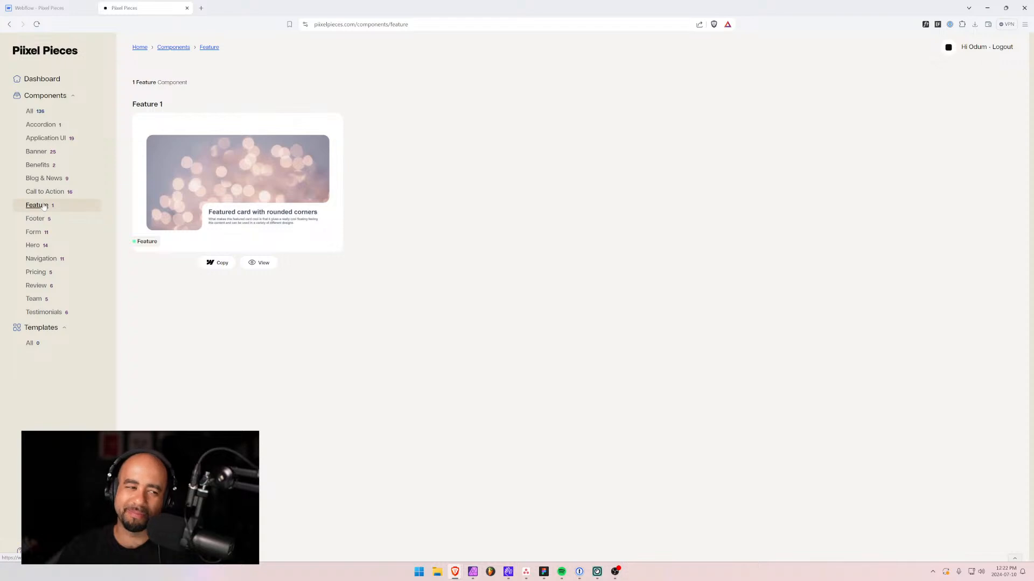
{"action": "left_click", "coordinate": [41, 7]}
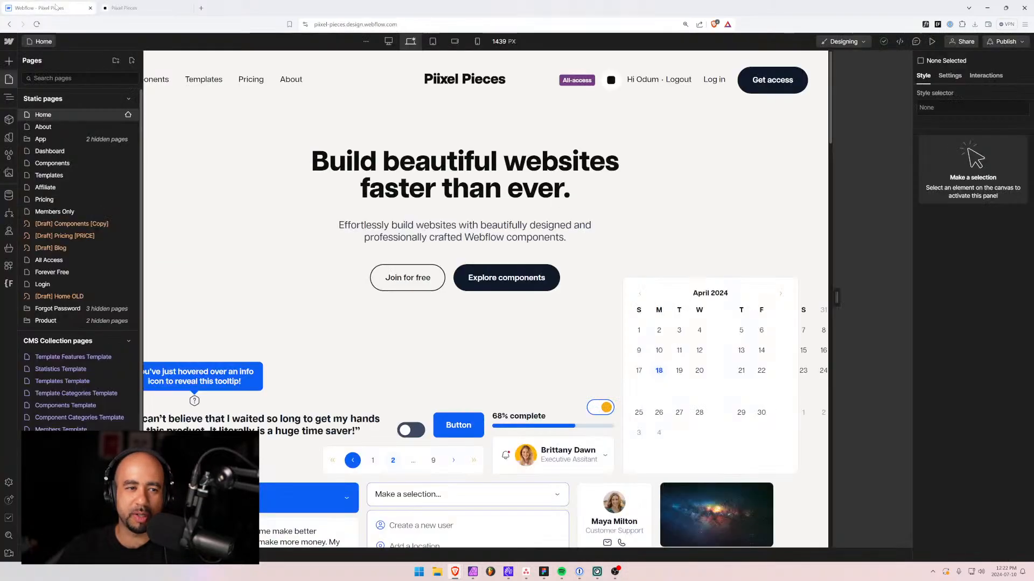
{"action": "left_click", "coordinate": [120, 5]}
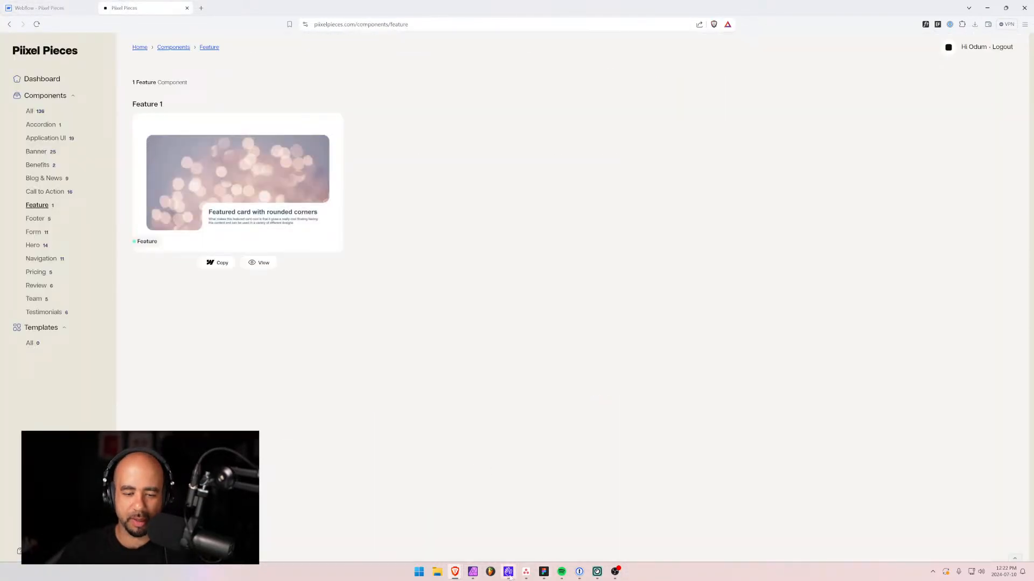
- Close the Asana, Spotify, 1Password and Affinity Photo windows running in the background
{"action": "left_click", "coordinate": [526, 572]}
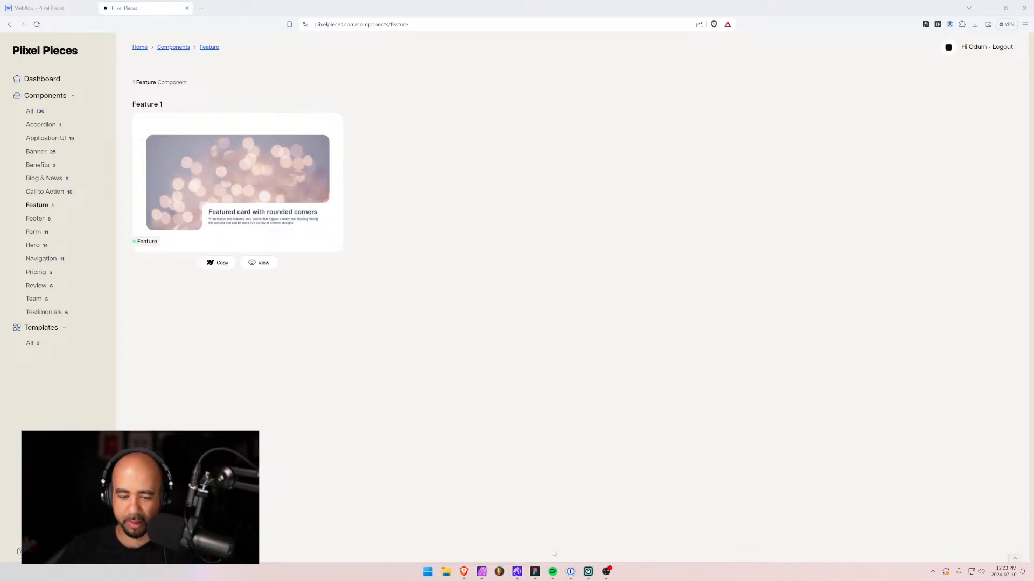
{"action": "right_click", "coordinate": [553, 572]}
{"action": "left_click", "coordinate": [539, 550]}
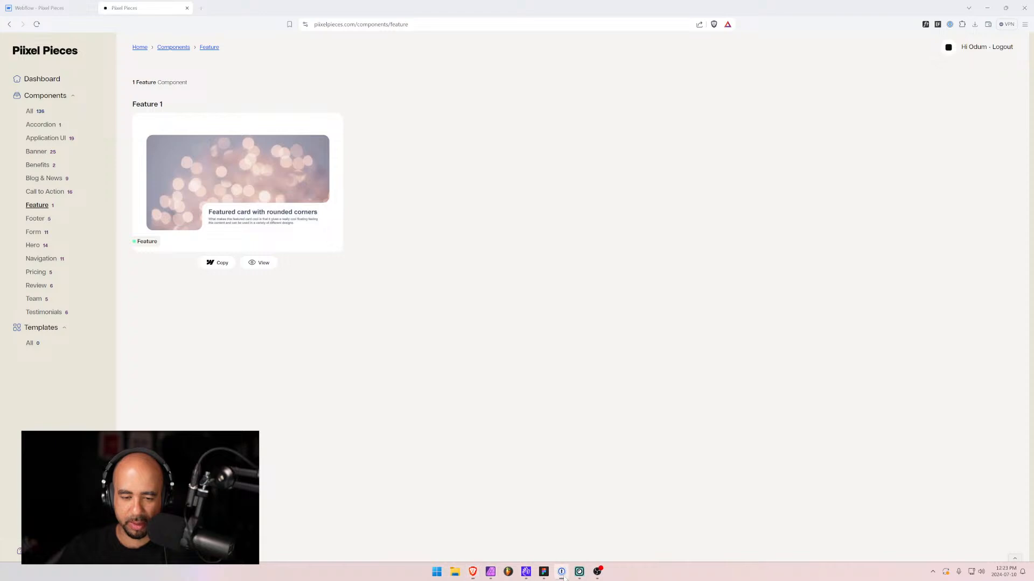
{"action": "right_click", "coordinate": [561, 571]}
{"action": "left_click", "coordinate": [520, 552]}
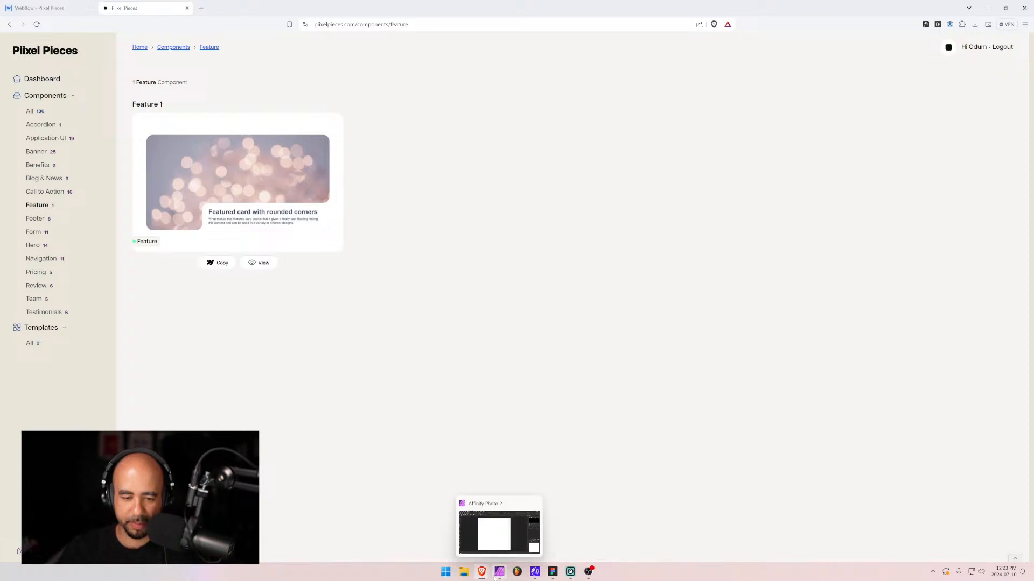
{"action": "right_click", "coordinate": [499, 572]}
{"action": "left_click", "coordinate": [513, 553]}
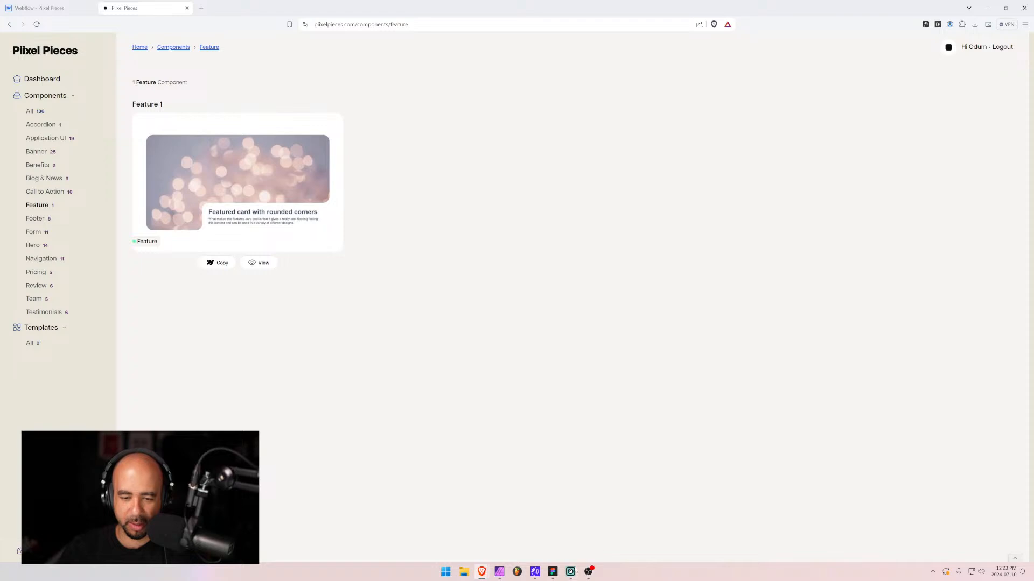
- Switch to Figma and inspect the Layout 1 frame and its heading text
{"action": "mouse_move", "coordinate": [546, 574]}
{"action": "left_click", "coordinate": [551, 572]}
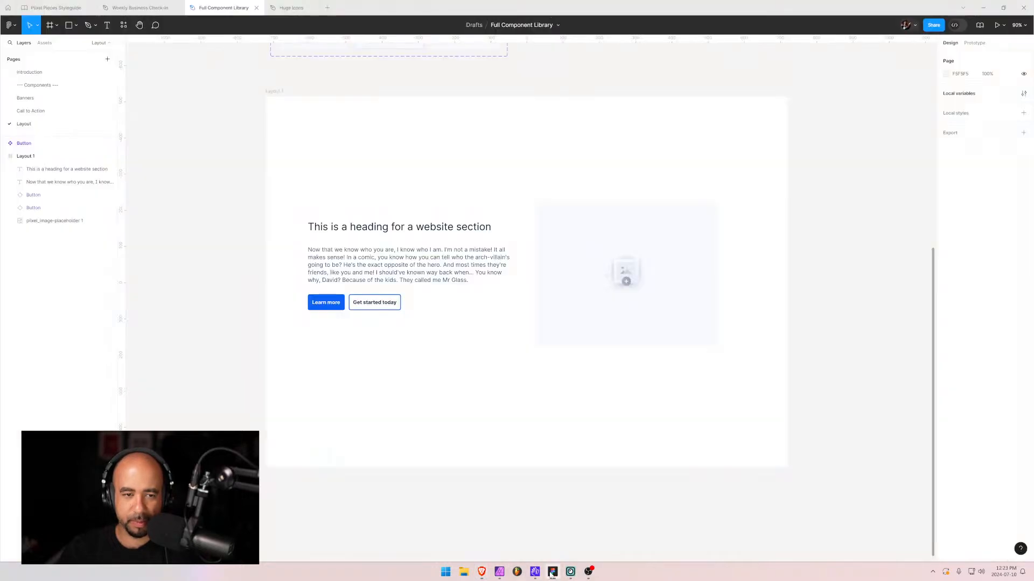
{"action": "left_click", "coordinate": [26, 156]}
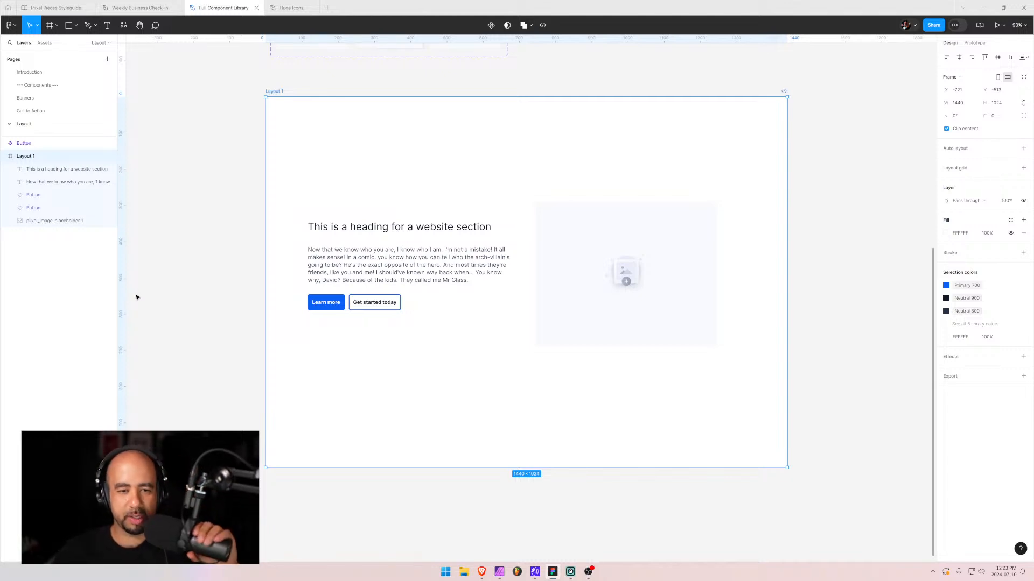
{"action": "left_click", "coordinate": [345, 225]}
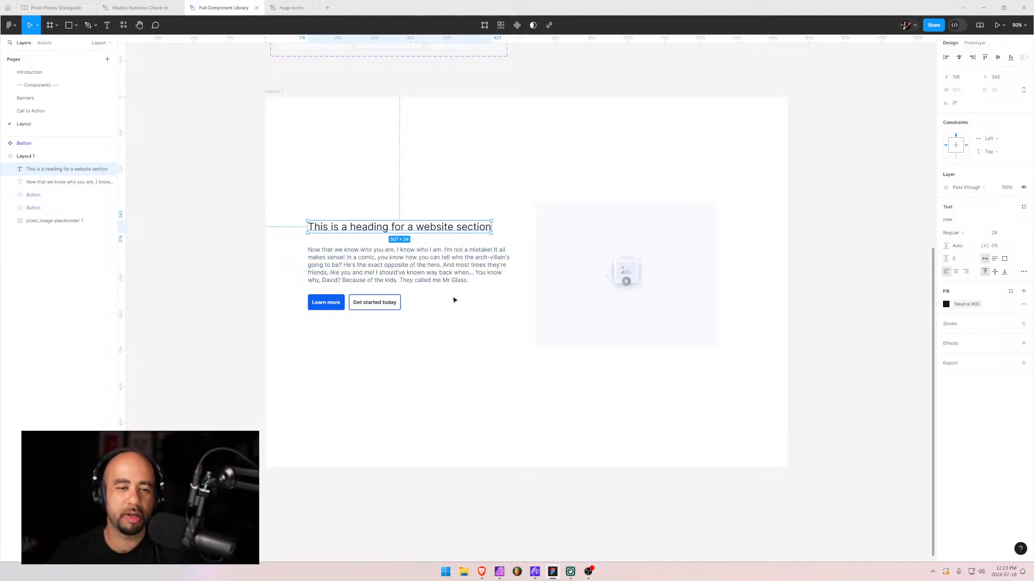
- Switch back to the browser and log out of Piixel Pieces to reach its public home page
{"action": "key", "text": "alt+Tab"}
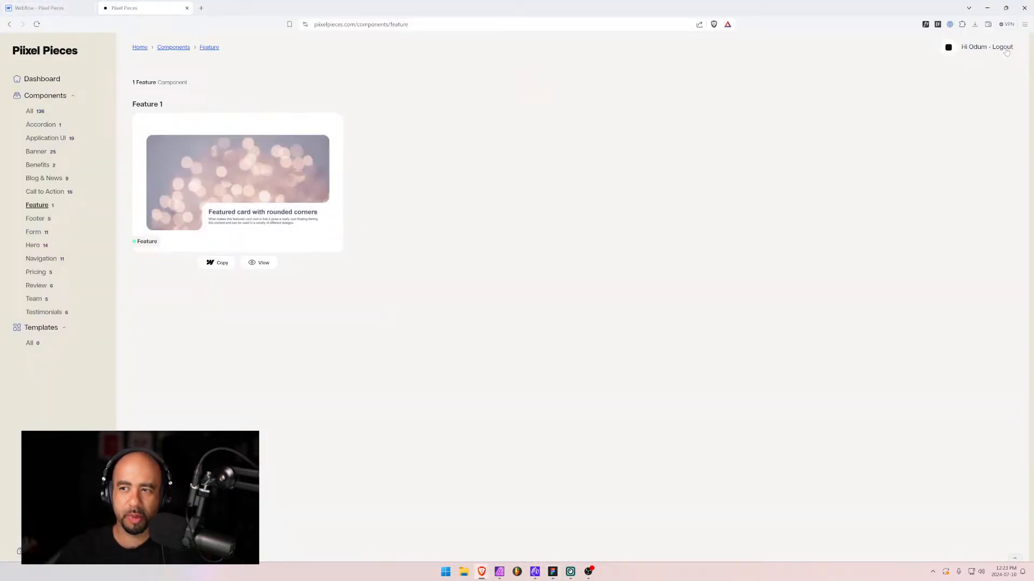
{"action": "left_click", "coordinate": [1004, 48]}
- Examine how the Piixel Pieces home page lays out its benefits grid and its heading-with-dashboard-image section
{"action": "scroll", "coordinate": [222, 230], "scroll_direction": "down", "scroll_amount": 20}
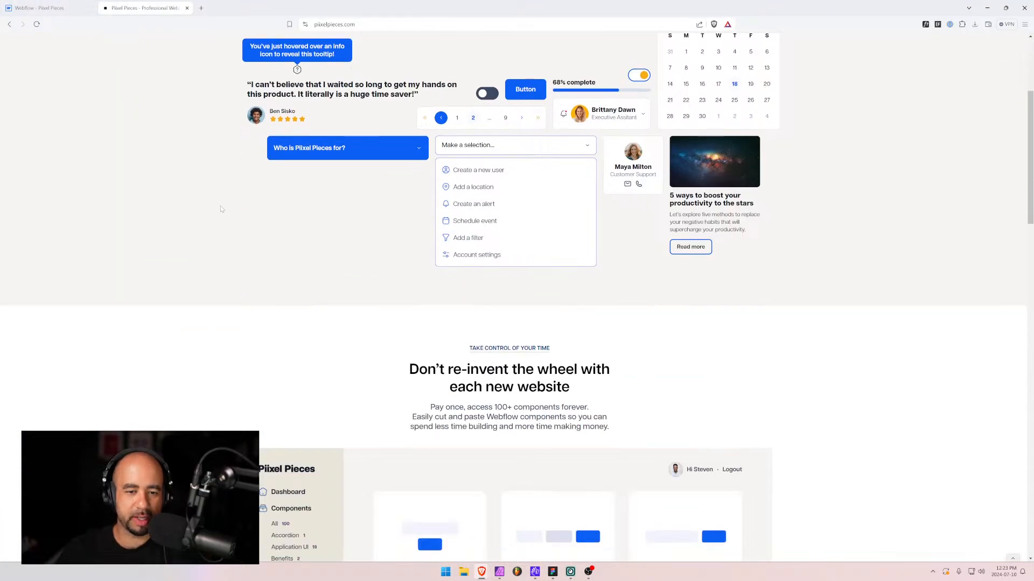
{"action": "scroll", "coordinate": [238, 232], "scroll_direction": "down", "scroll_amount": 4}
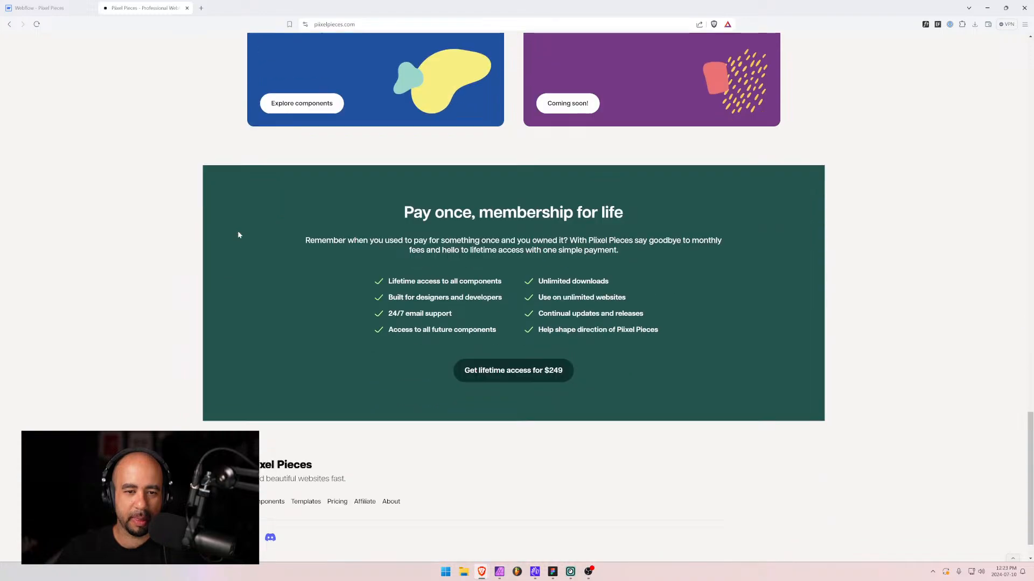
{"action": "scroll", "coordinate": [264, 265], "scroll_direction": "up", "scroll_amount": 10}
{"action": "scroll", "coordinate": [362, 194], "scroll_direction": "up", "scroll_amount": 2}
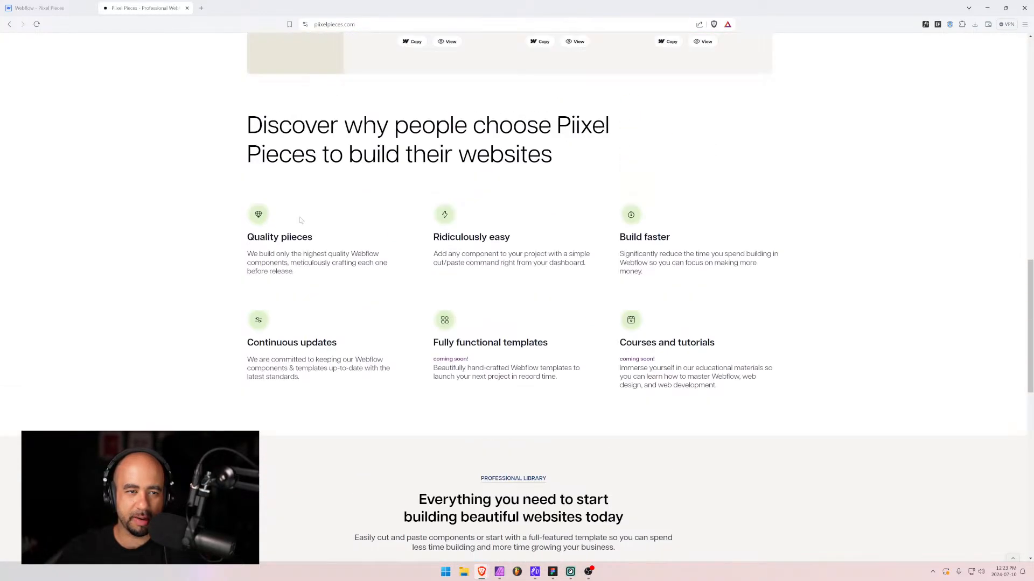
{"action": "left_click_drag", "start_coordinate": [263, 165], "coordinate": [693, 362]}
{"action": "scroll", "coordinate": [639, 361], "scroll_direction": "up", "scroll_amount": 4}
{"action": "scroll", "coordinate": [640, 362], "scroll_direction": "up", "scroll_amount": 7}
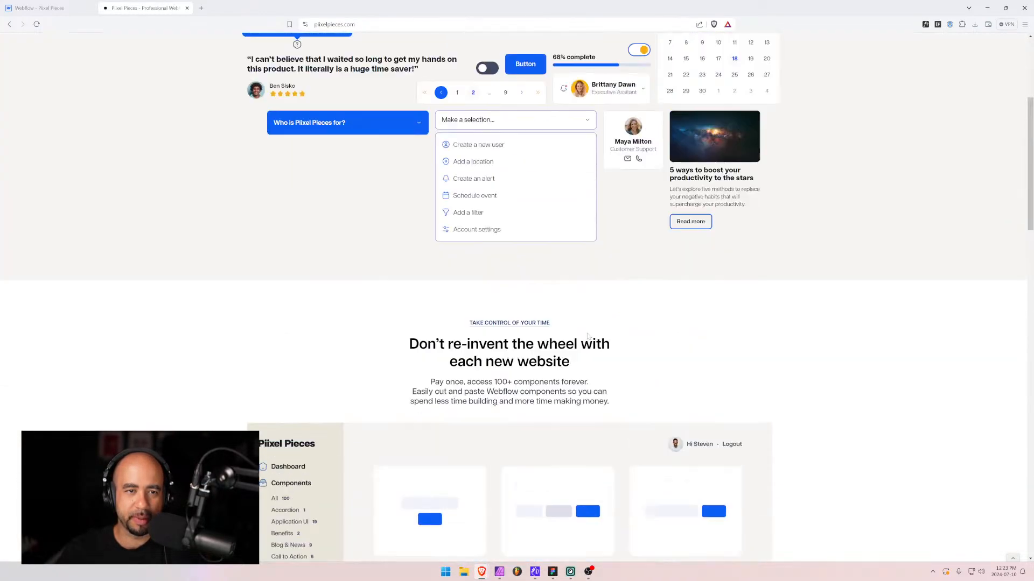
{"action": "scroll", "coordinate": [640, 362], "scroll_direction": "down", "scroll_amount": 3}
{"action": "left_click_drag", "start_coordinate": [350, 142], "coordinate": [776, 387]}
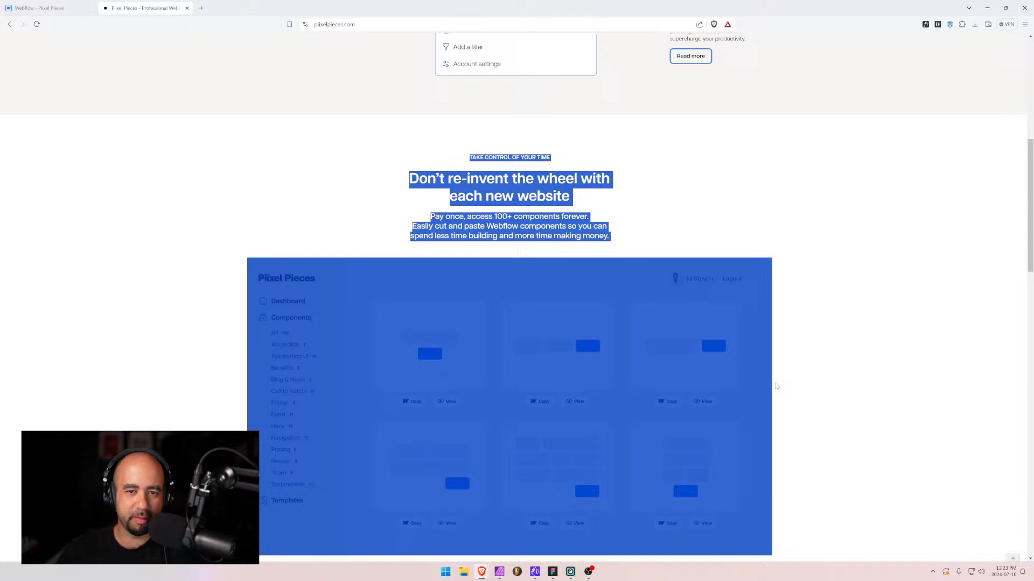
{"action": "left_click", "coordinate": [835, 367]}
{"action": "scroll", "coordinate": [835, 367], "scroll_direction": "up", "scroll_amount": 2}
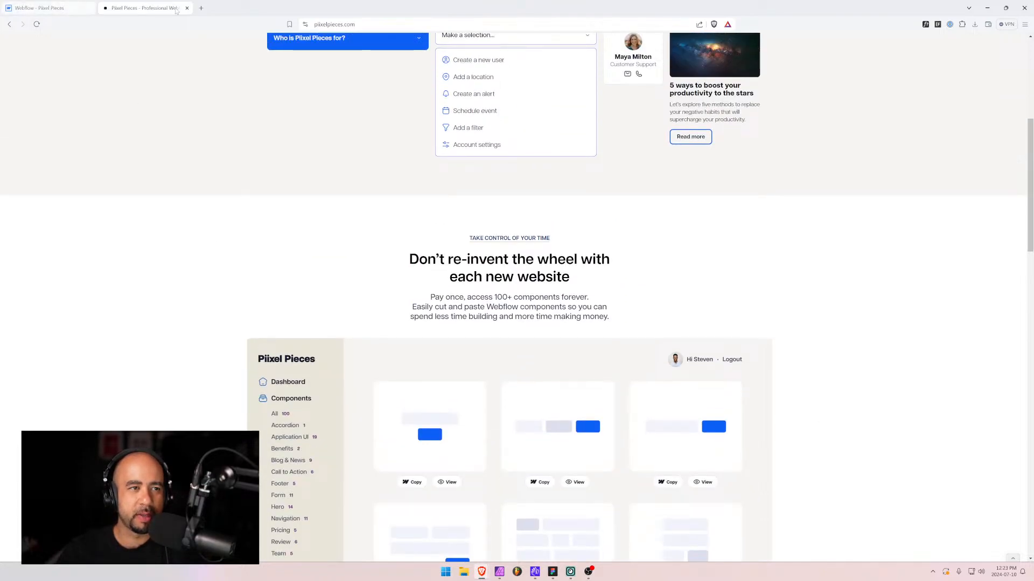
- Open the piixel.ca website in a new browser tab
{"action": "left_click", "coordinate": [202, 9]}
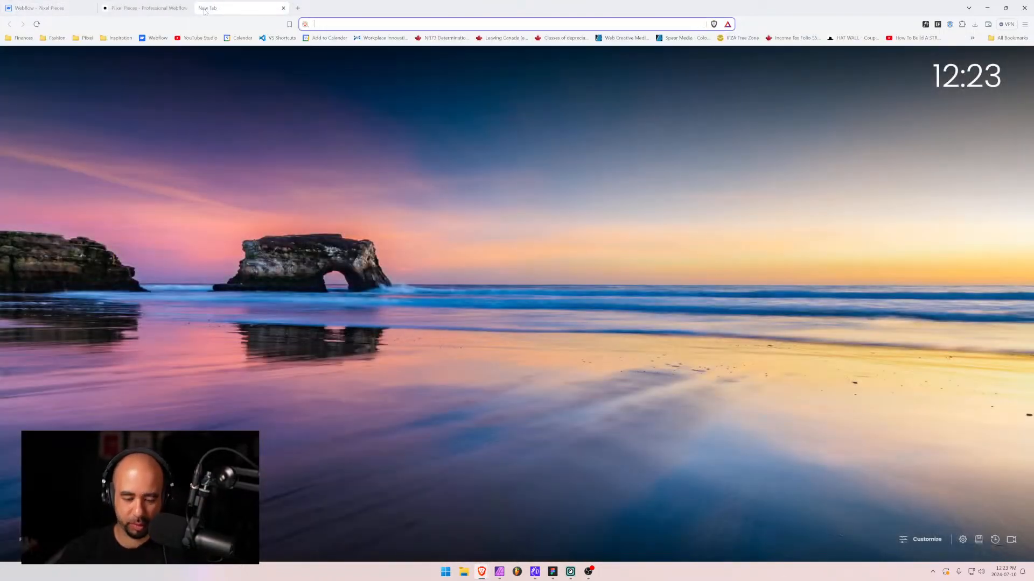
{"action": "type", "text": "pi"}
{"action": "key", "text": "Return"}
- Examine the section layouts on the piixel.ca home page, from the four illustrated benefits down to the frequently asked questions
{"action": "scroll", "coordinate": [517, 302], "scroll_direction": "down", "scroll_amount": 7}
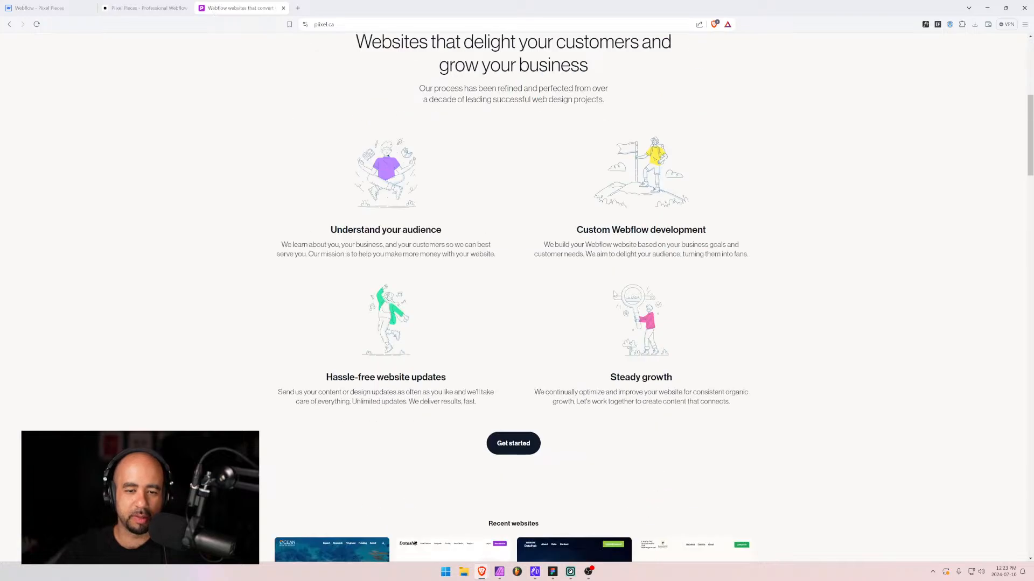
{"action": "scroll", "coordinate": [517, 301], "scroll_direction": "down", "scroll_amount": 4}
{"action": "scroll", "coordinate": [517, 301], "scroll_direction": "up", "scroll_amount": 4}
{"action": "left_click_drag", "start_coordinate": [438, 65], "coordinate": [731, 392]}
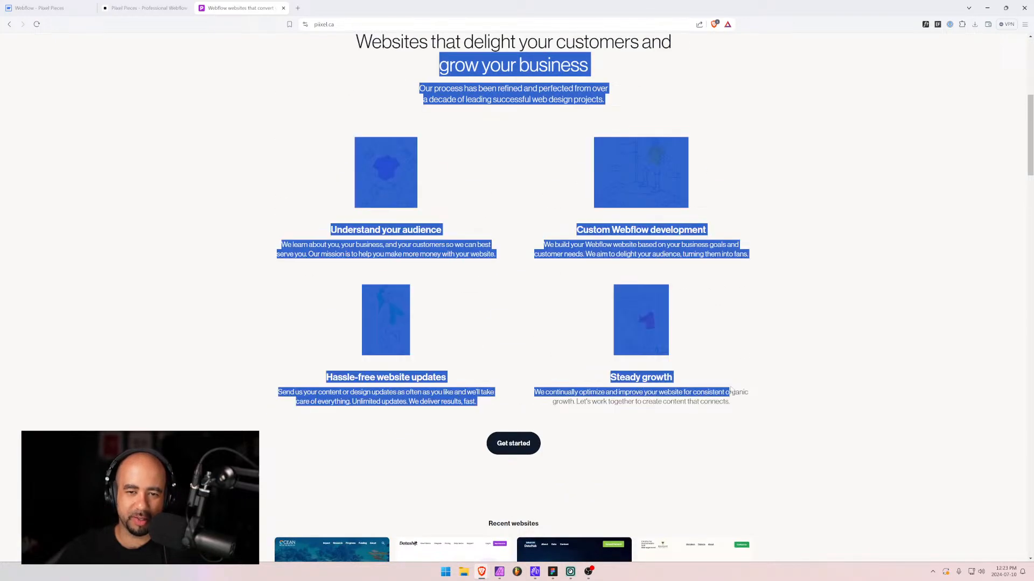
{"action": "left_click", "coordinate": [753, 360]}
{"action": "scroll", "coordinate": [552, 249], "scroll_direction": "down", "scroll_amount": 12}
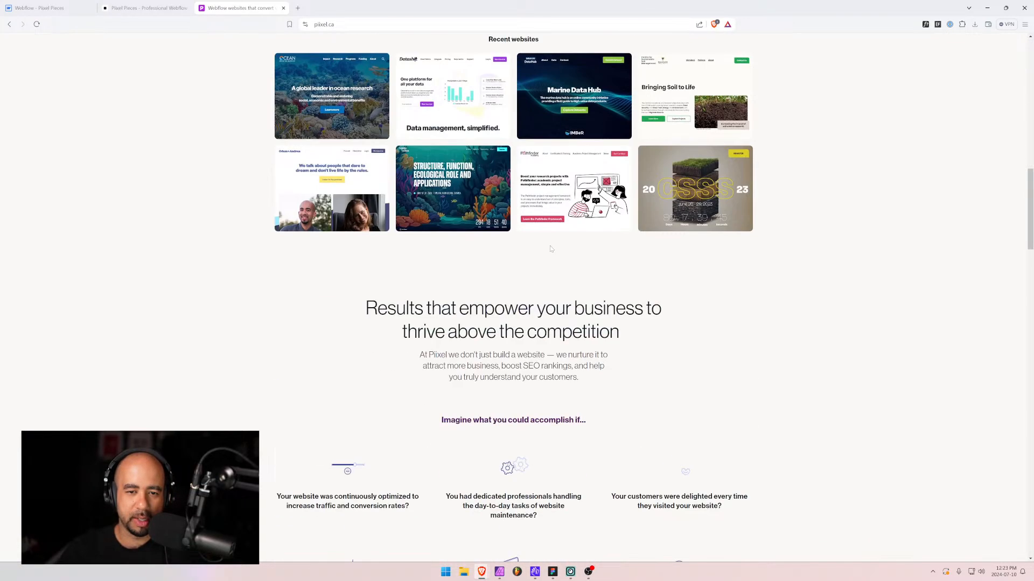
{"action": "scroll", "coordinate": [552, 249], "scroll_direction": "down", "scroll_amount": 15}
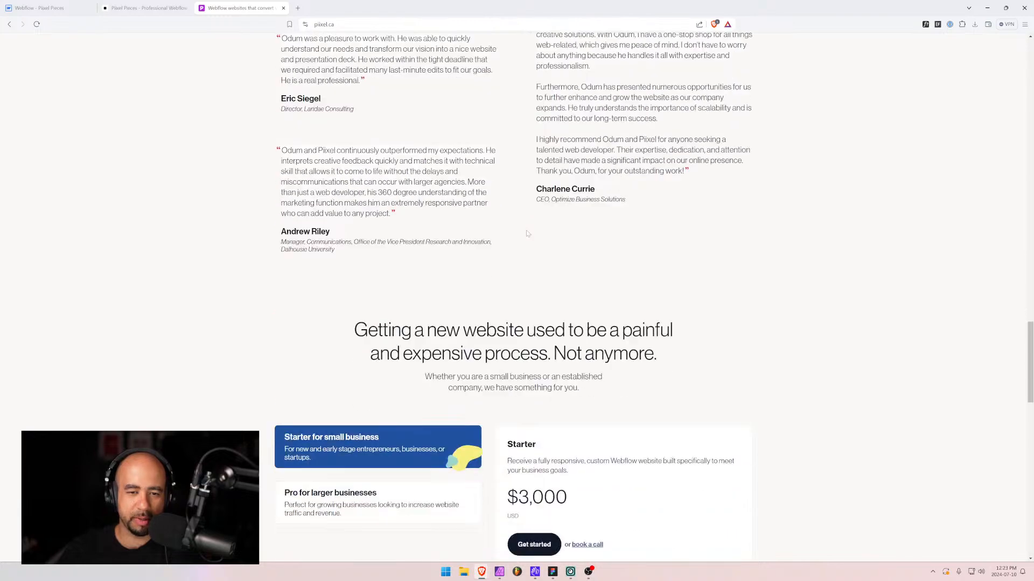
{"action": "scroll", "coordinate": [526, 233], "scroll_direction": "down", "scroll_amount": 12}
{"action": "scroll", "coordinate": [859, 396], "scroll_direction": "up", "scroll_amount": 5}
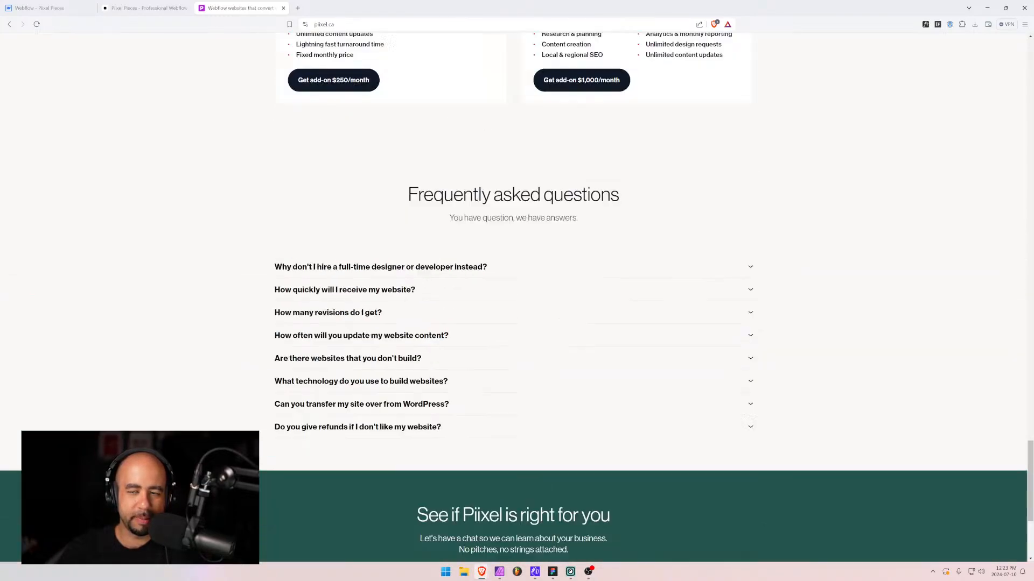
{"action": "left_click_drag", "start_coordinate": [1024, 476], "coordinate": [1024, 81]}
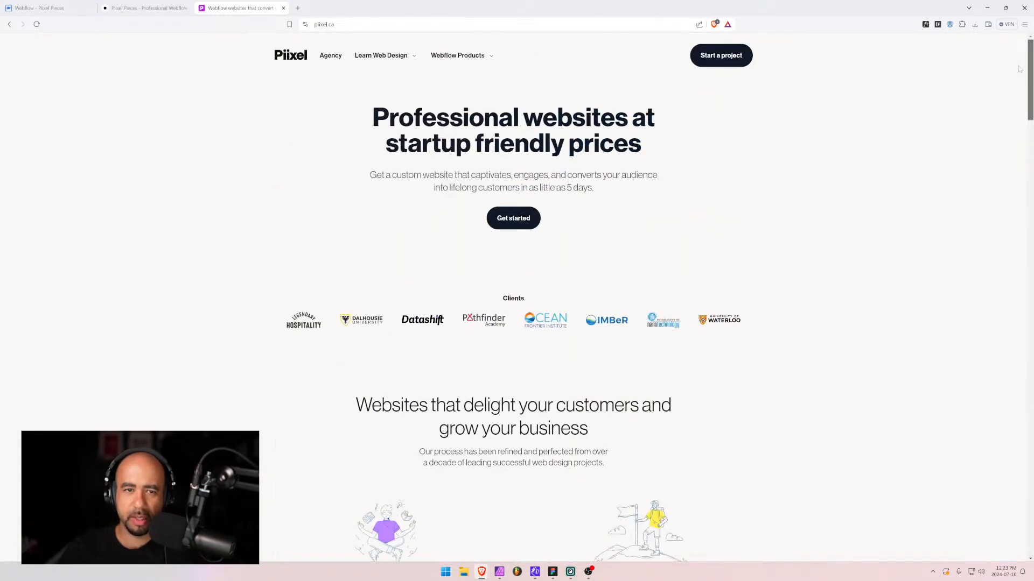
- Open the Courses page under Learn Web Design and examine its section layouts
{"action": "left_click", "coordinate": [382, 56]}
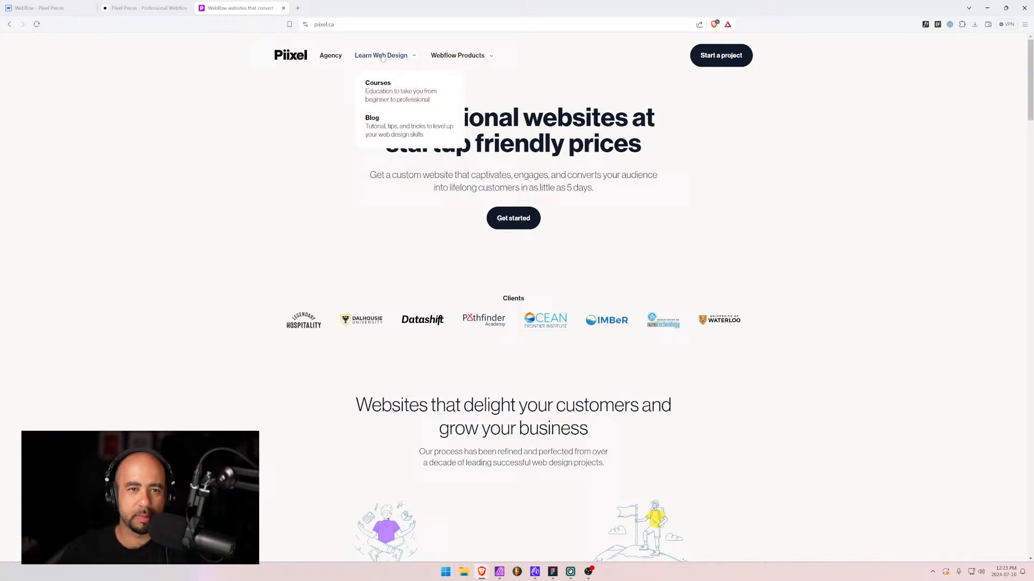
{"action": "left_click", "coordinate": [399, 97]}
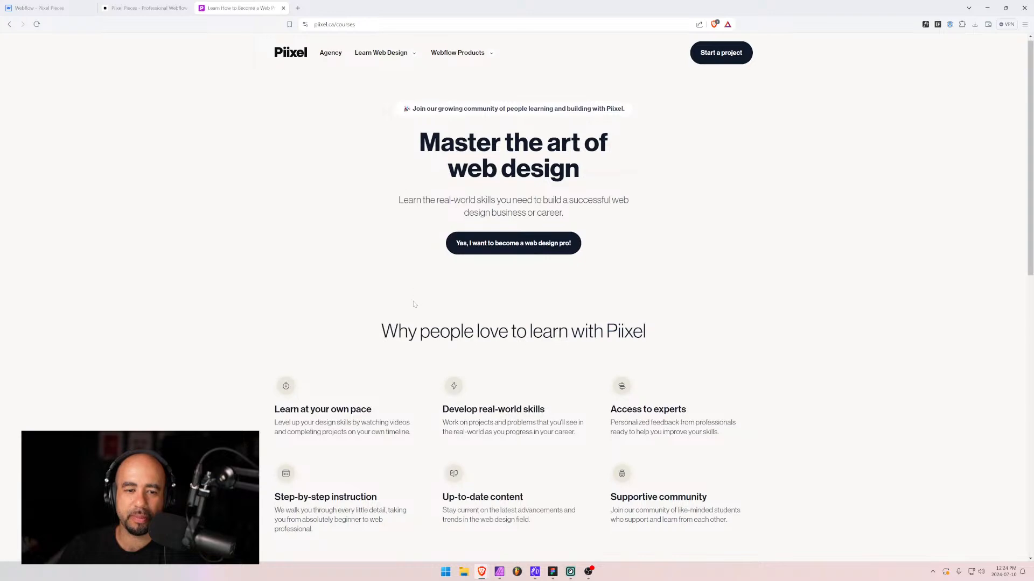
{"action": "scroll", "coordinate": [420, 291], "scroll_direction": "down", "scroll_amount": 6}
{"action": "scroll", "coordinate": [434, 269], "scroll_direction": "up", "scroll_amount": 4}
{"action": "scroll", "coordinate": [434, 270], "scroll_direction": "up", "scroll_amount": 3}
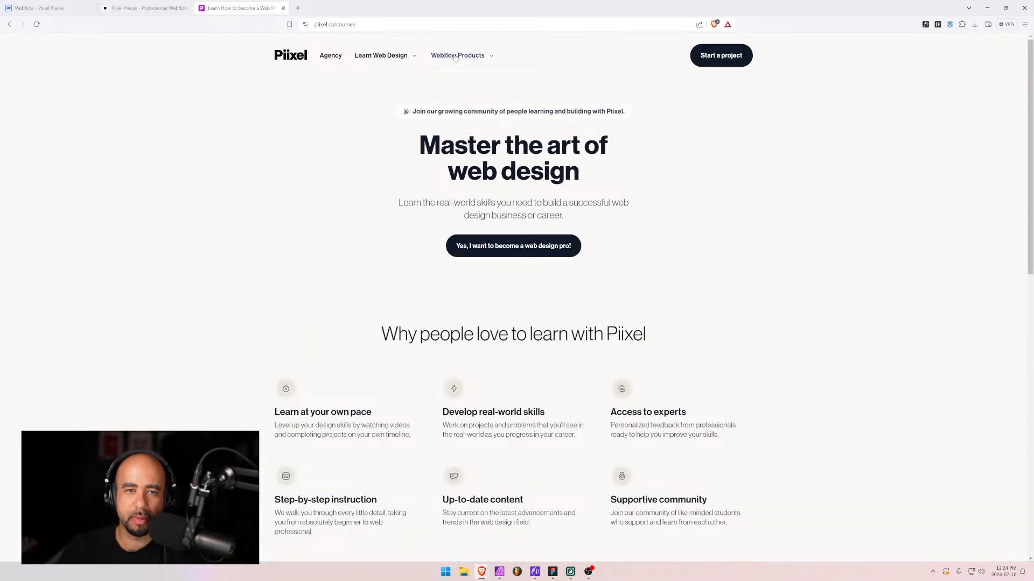
{"action": "left_click", "coordinate": [452, 56]}
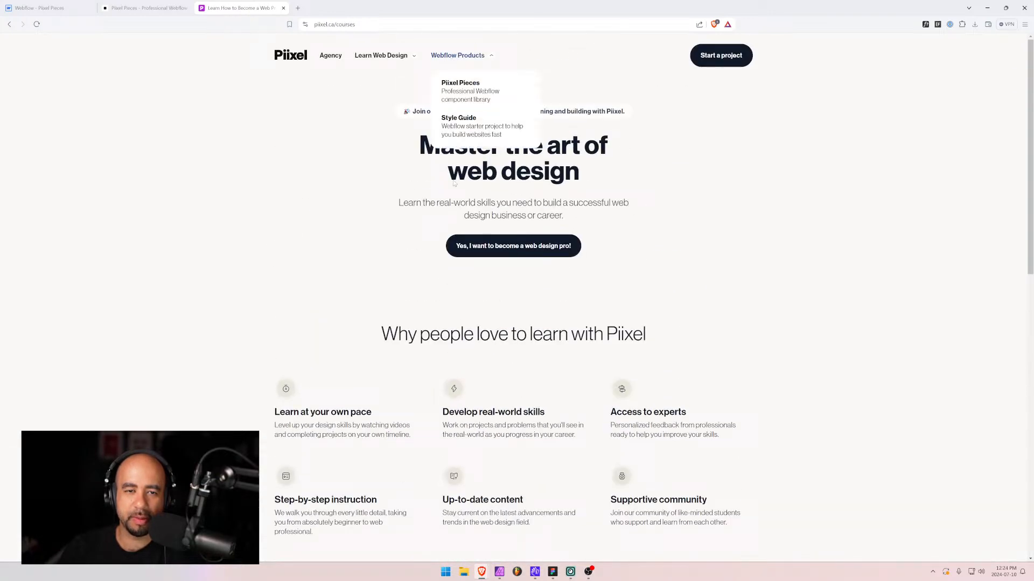
{"action": "left_click", "coordinate": [381, 55]}
{"action": "left_click", "coordinate": [162, 7]}
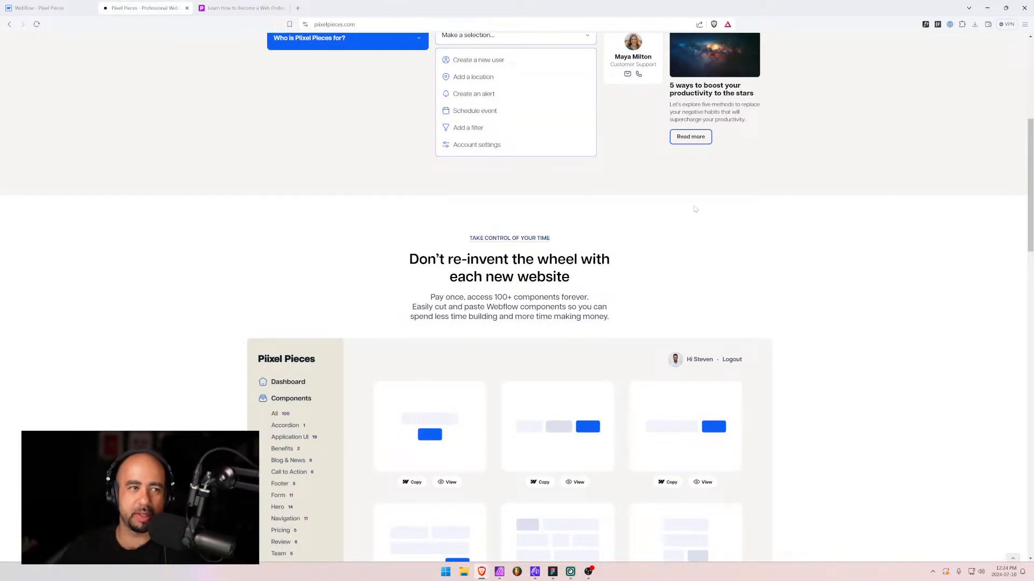
{"action": "left_click", "coordinate": [37, 7]}
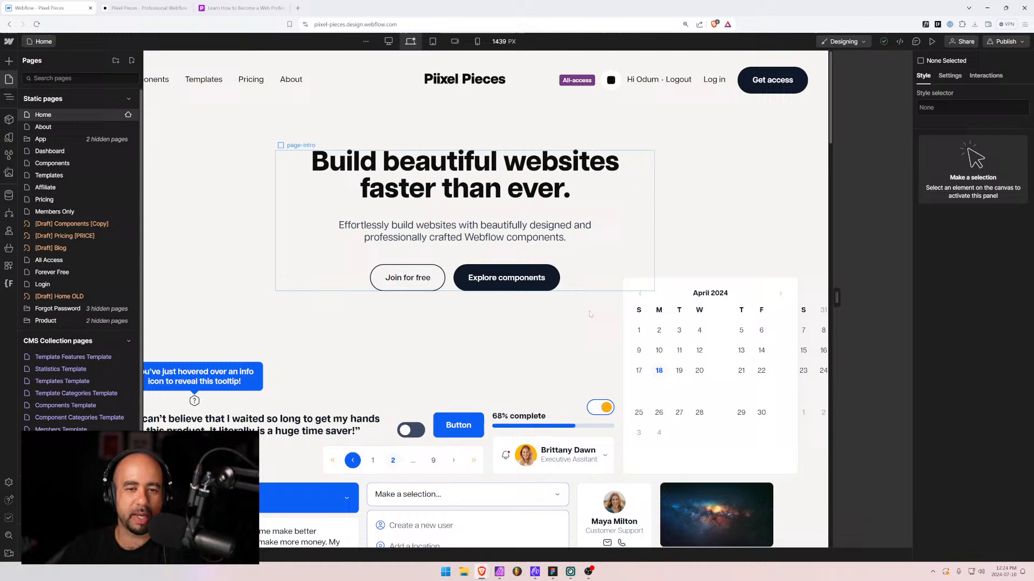
{"action": "left_click", "coordinate": [143, 7]}
- Switch to Figma and move the heading, paragraph and both buttons down together, placing the heading at about Y 388 in Layout 1
{"action": "left_click", "coordinate": [553, 571]}
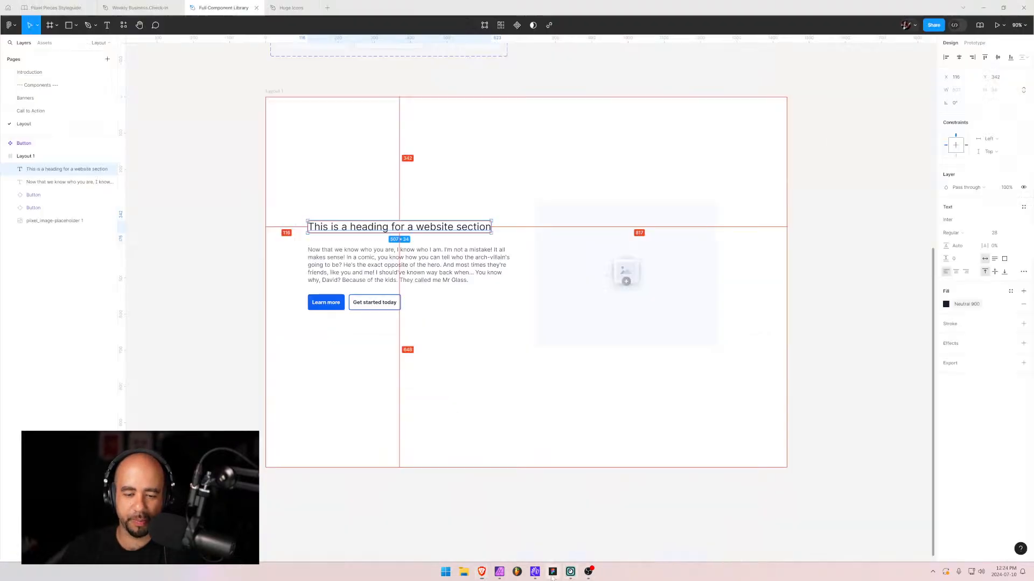
{"action": "left_click", "coordinate": [413, 256]}
{"action": "left_click", "coordinate": [420, 354]}
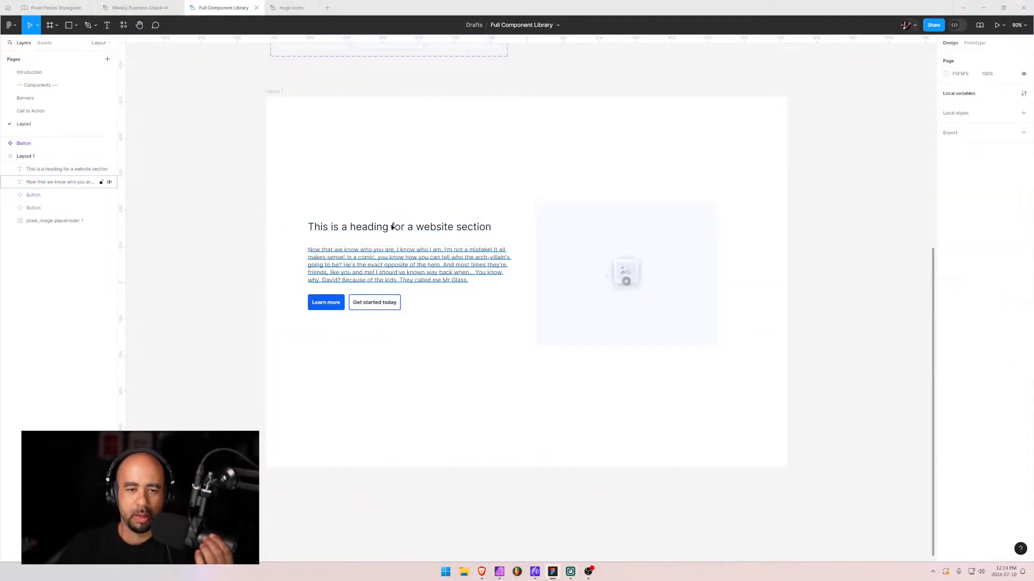
{"action": "left_click", "coordinate": [327, 230]}
{"action": "left_click_drag", "start_coordinate": [481, 338], "coordinate": [315, 214]}
{"action": "left_click_drag", "start_coordinate": [365, 258], "coordinate": [368, 276]}
- Wrap the heading and paragraph of Layout 1 in an auto layout frame and expand that frame's layers
{"action": "left_click", "coordinate": [54, 169]}
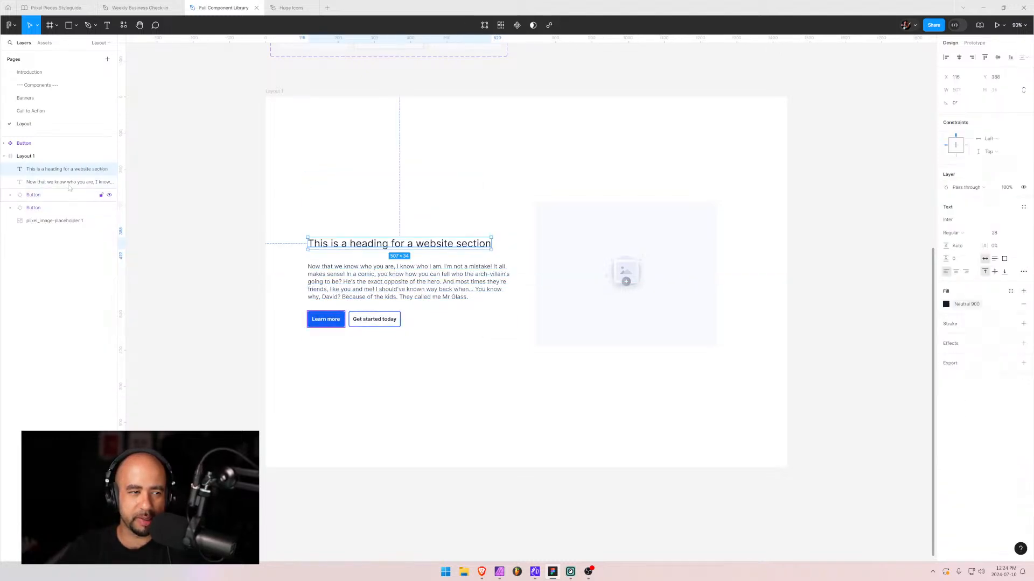
{"action": "left_click", "coordinate": [52, 183], "text": "shift"}
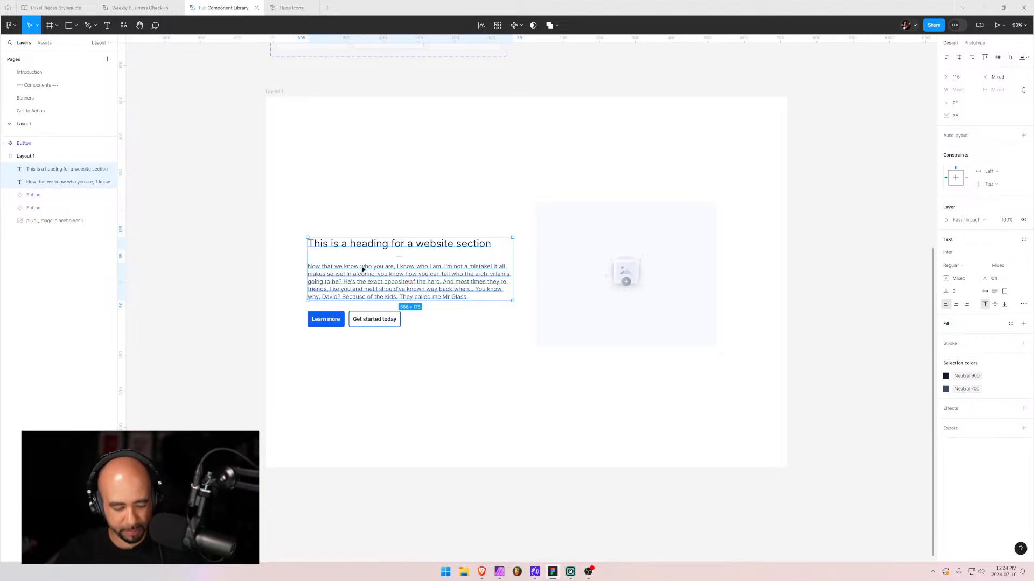
{"action": "key", "text": "shift+a"}
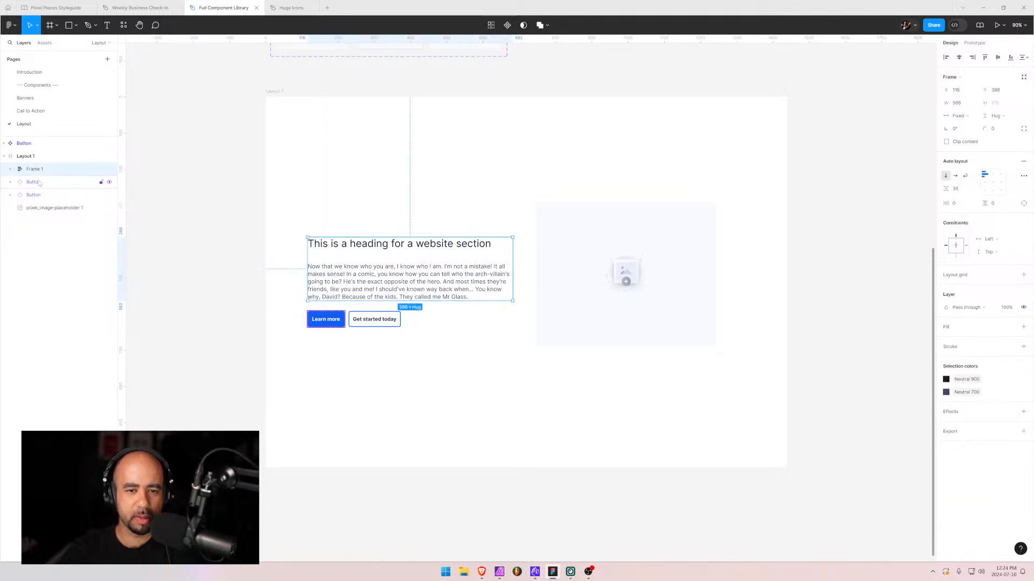
{"action": "double_click", "coordinate": [56, 171]}
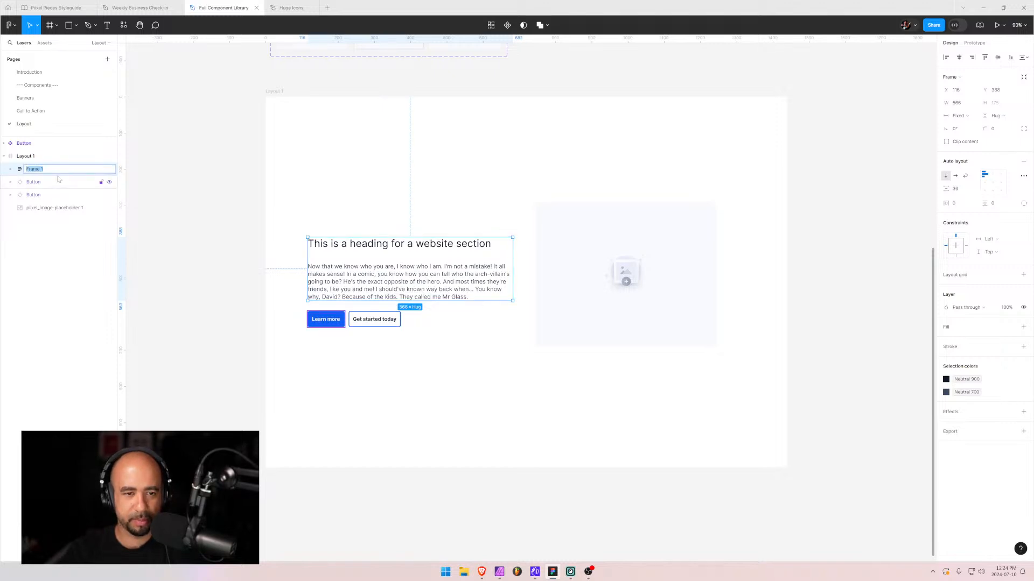
{"action": "left_click", "coordinate": [21, 172]}
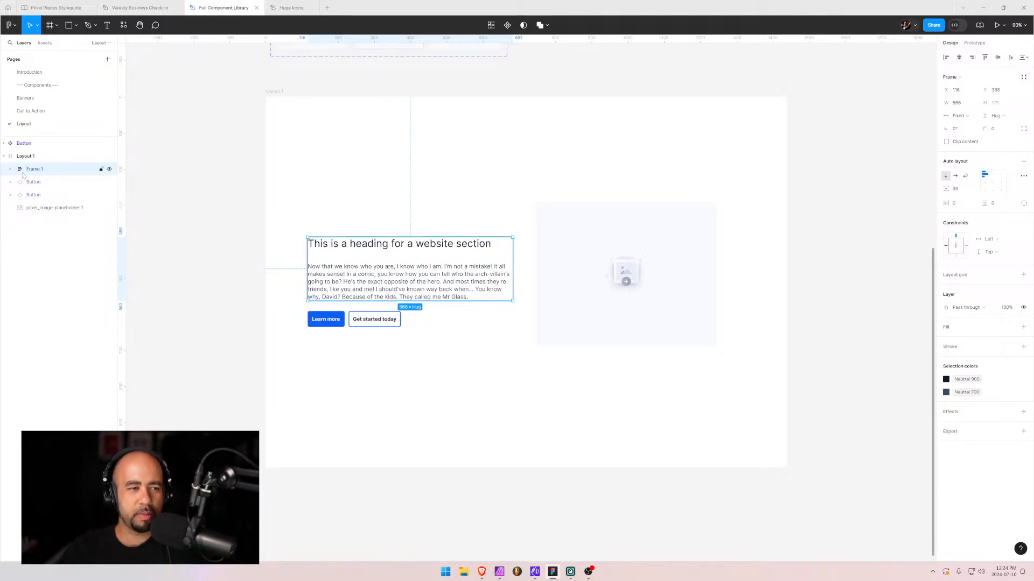
{"action": "left_click", "coordinate": [11, 170]}
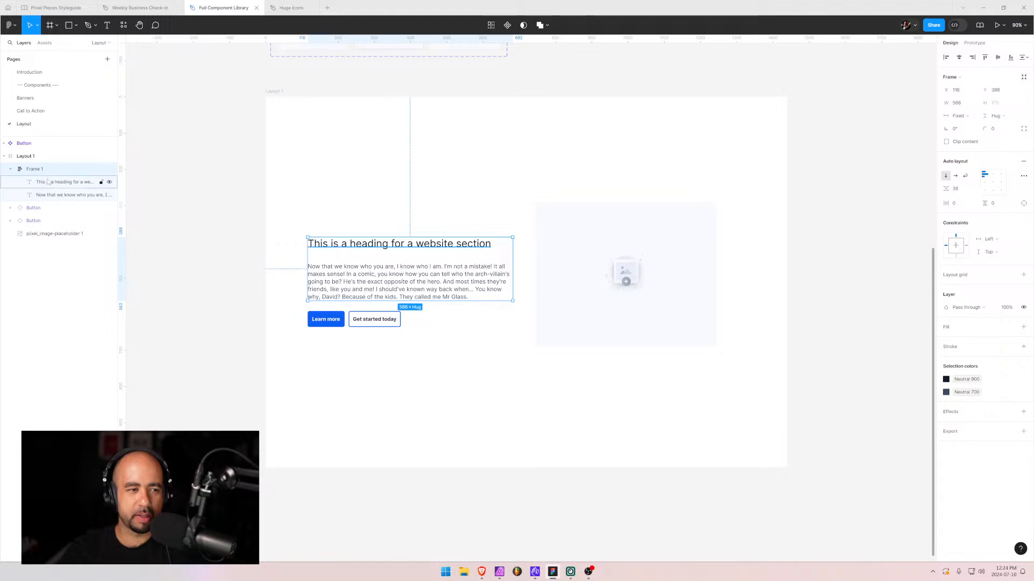
- Switch to the Piixel Pieces home page in the browser, examine the small title above the "Don't re-invent the wheel" heading, and return to Figma
{"action": "key", "text": "alt+Tab"}
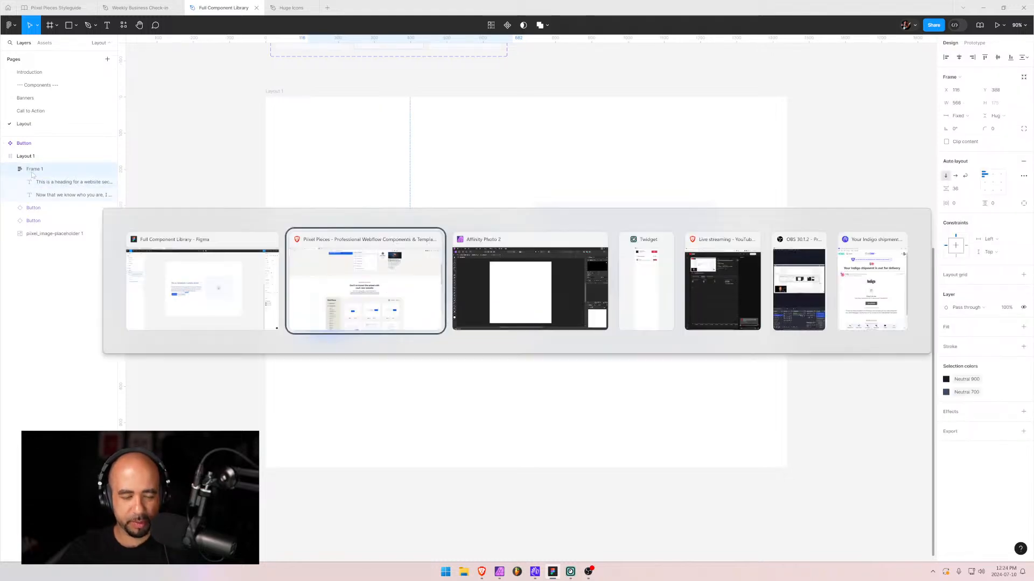
{"action": "scroll", "coordinate": [495, 92], "scroll_direction": "up", "scroll_amount": 5}
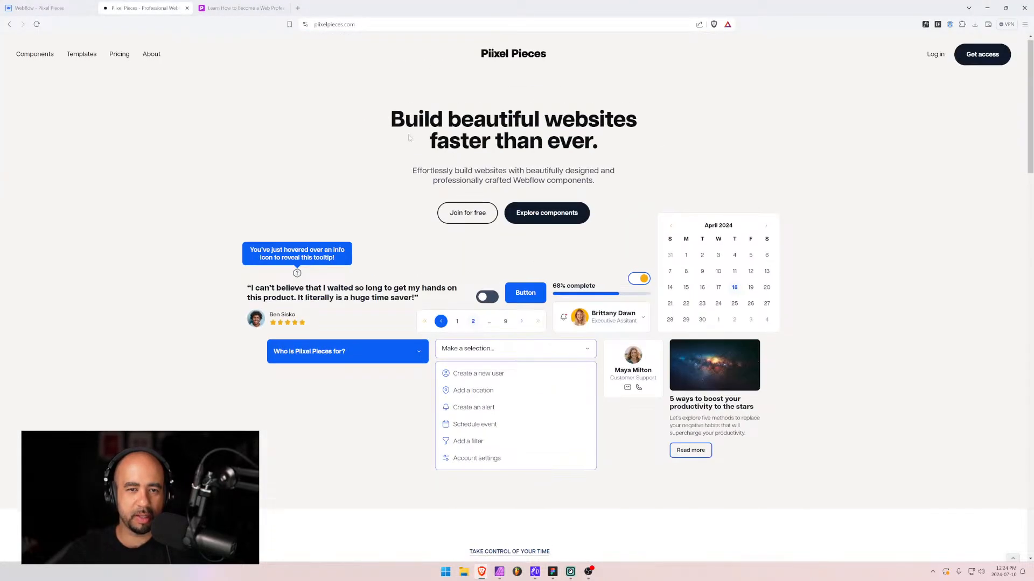
{"action": "scroll", "coordinate": [474, 183], "scroll_direction": "down", "scroll_amount": 5}
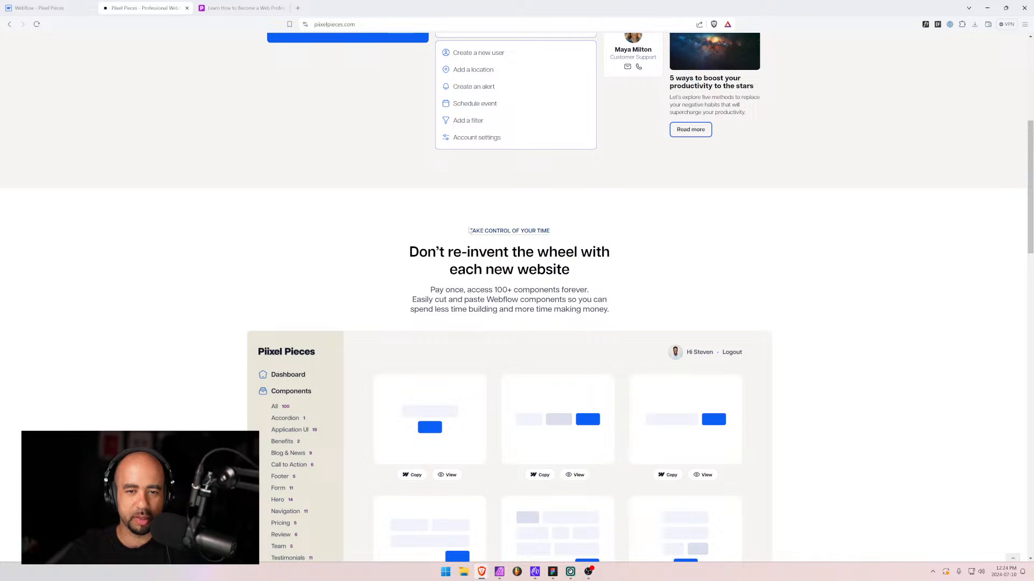
{"action": "left_click_drag", "start_coordinate": [469, 230], "coordinate": [563, 235]}
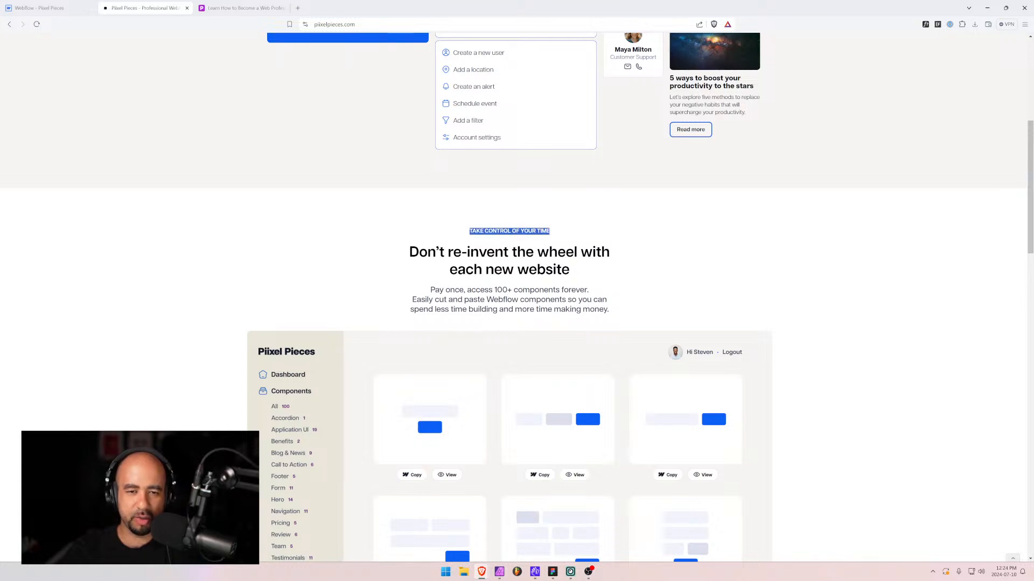
{"action": "left_click", "coordinate": [457, 233]}
{"action": "mouse_move", "coordinate": [467, 231]}
{"action": "left_mouse_down"}
{"action": "mouse_move", "coordinate": [566, 235]}
{"action": "mouse_move", "coordinate": [465, 232]}
{"action": "left_mouse_up"}
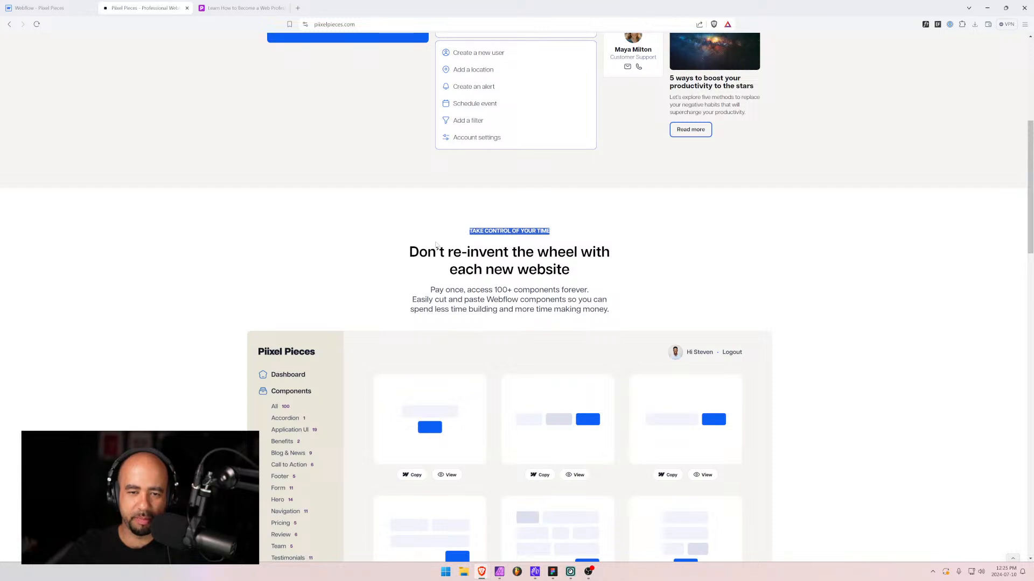
{"action": "left_click", "coordinate": [537, 263]}
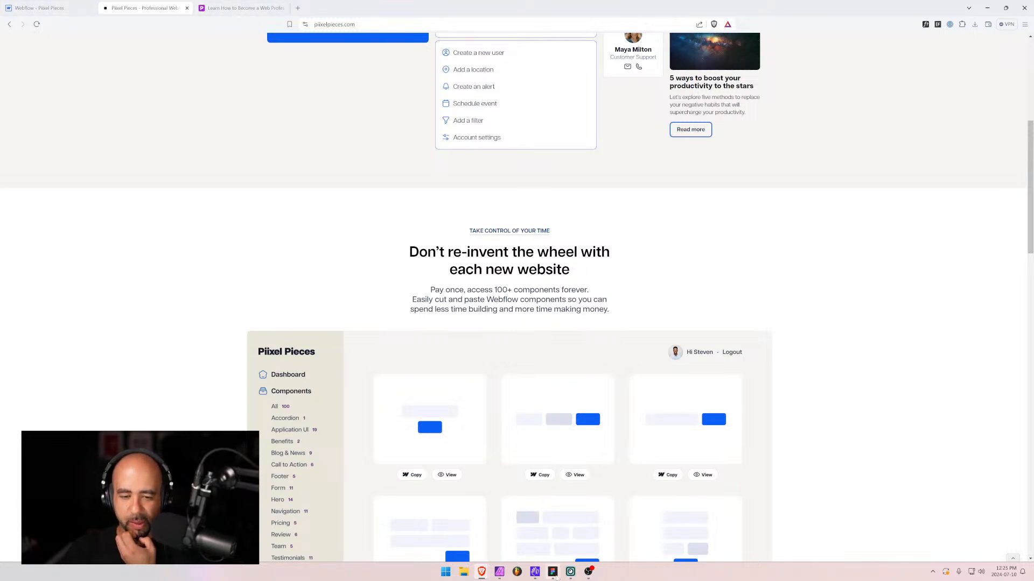
{"action": "left_click", "coordinate": [552, 572]}
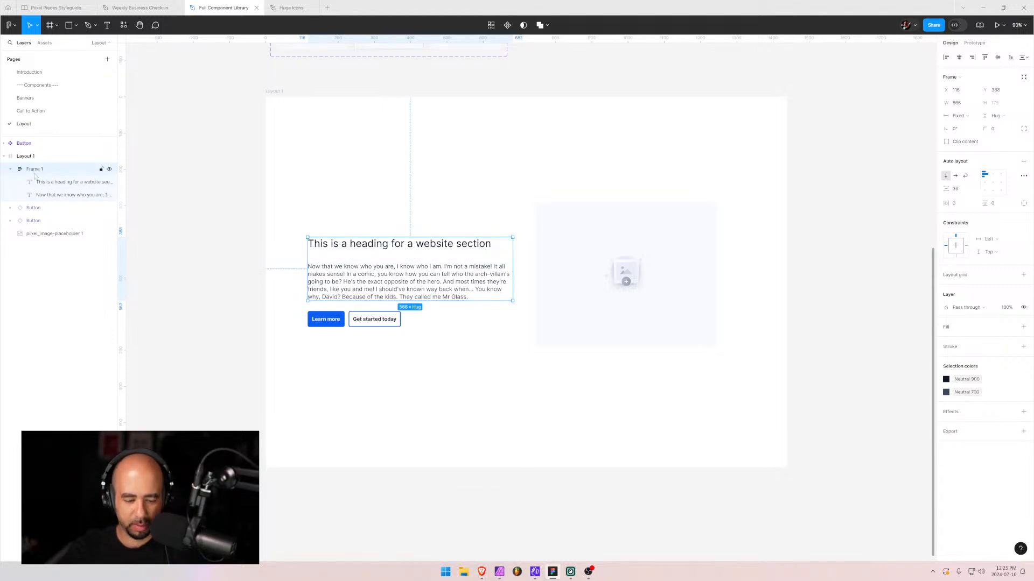
{"action": "key", "text": "ctrl+e"}
{"action": "key", "text": "ctrl+z"}
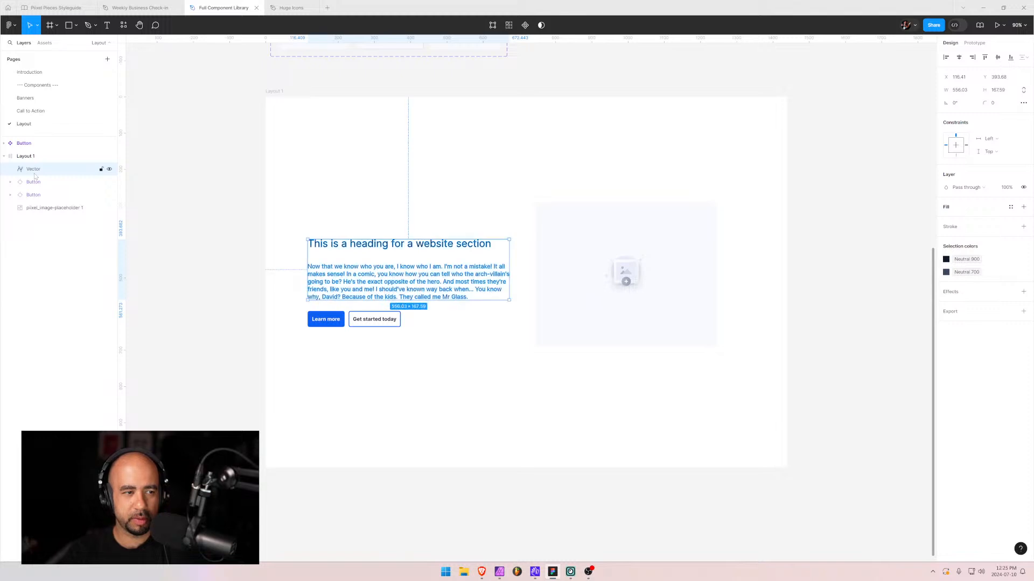
{"action": "left_click", "coordinate": [9, 169]}
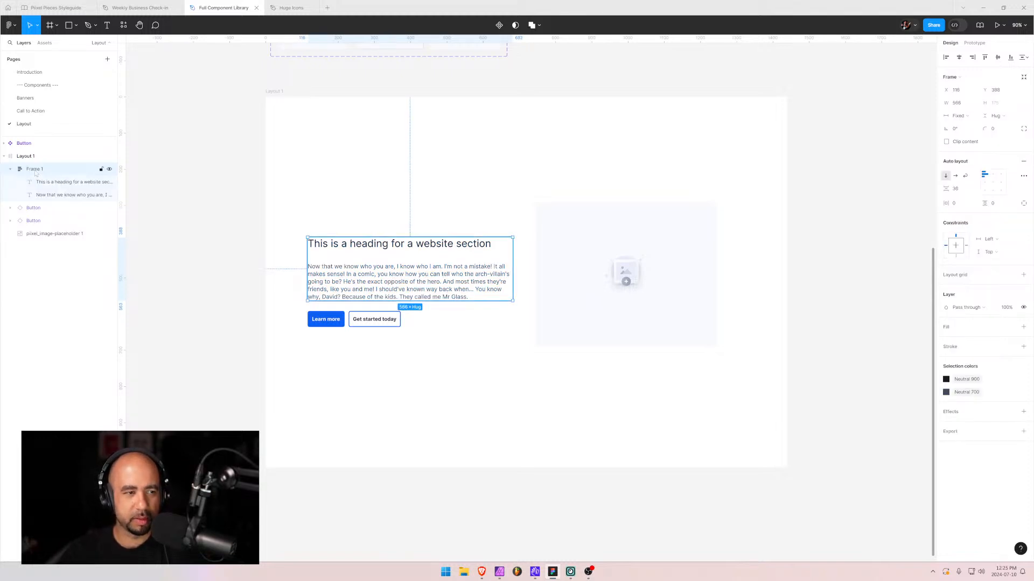
{"action": "key", "text": "ctrl+e"}
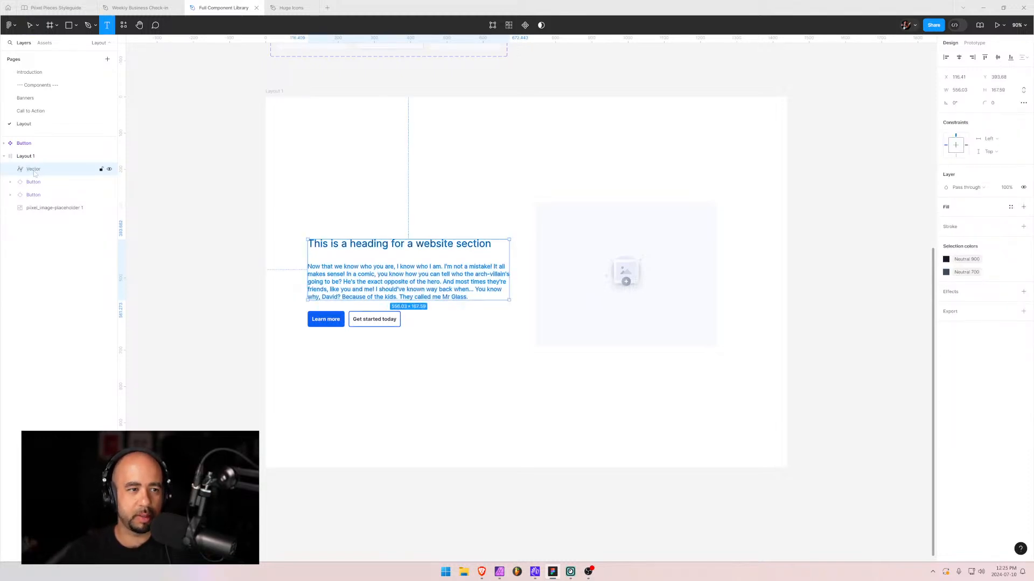
{"action": "key", "text": "v"}
{"action": "key", "text": "ctrl+z"}
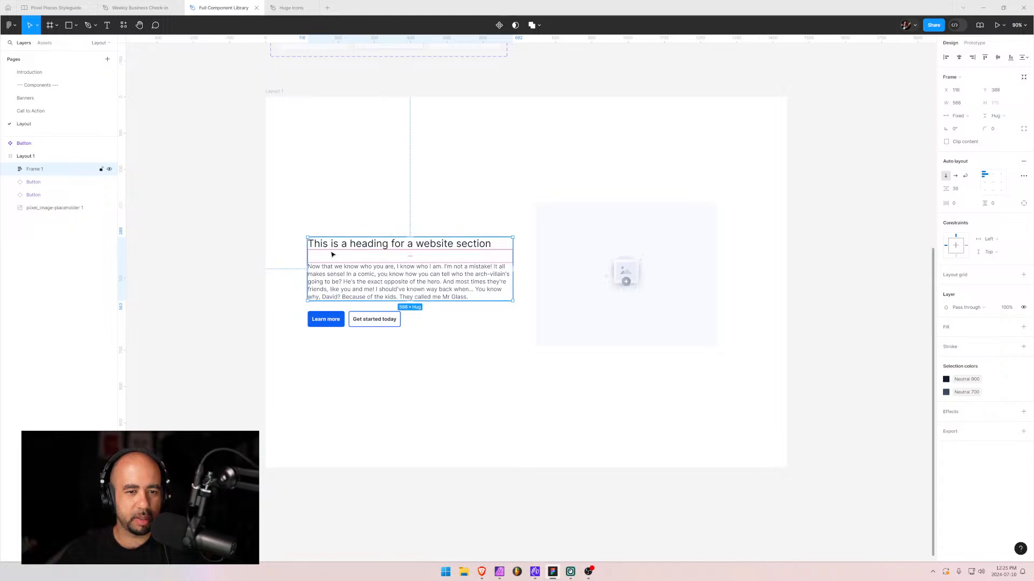
- Add a text layer reading "Layout" between the heading and the paragraph inside the auto layout frame
{"action": "left_click", "coordinate": [10, 169]}
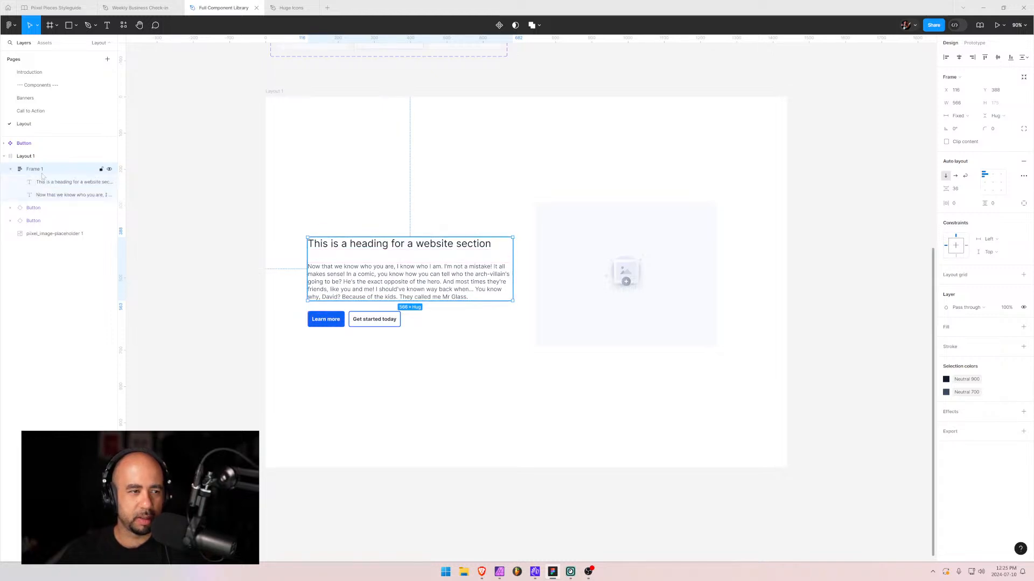
{"action": "key", "text": "t"}
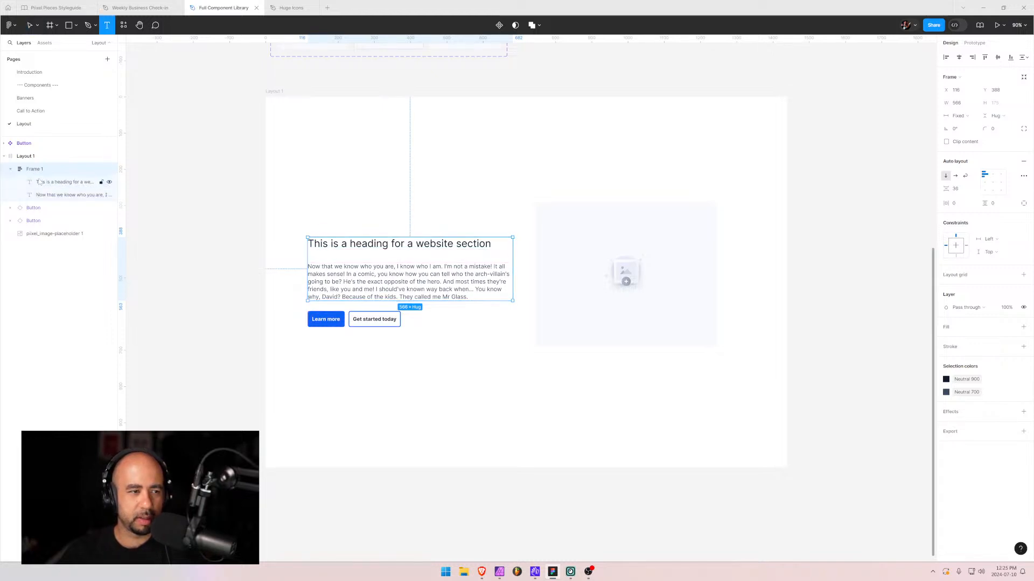
{"action": "left_click", "coordinate": [318, 258]}
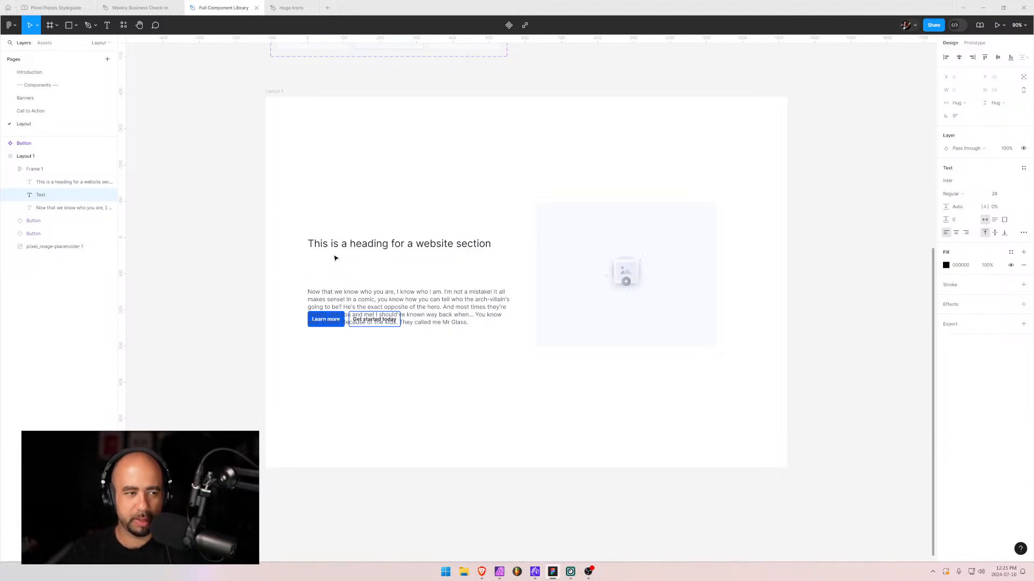
{"action": "type", "text": "Layout"}
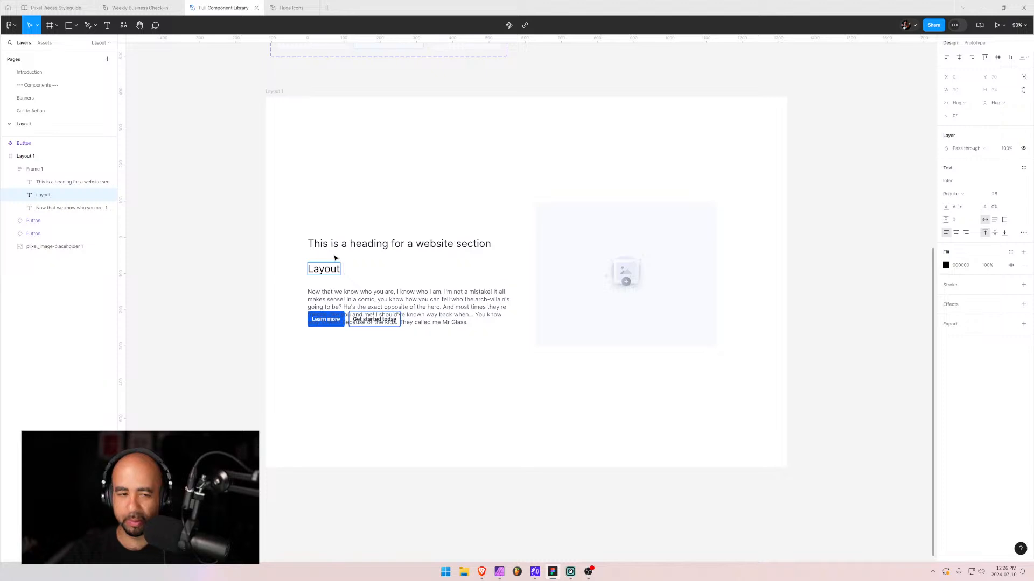
{"action": "type", "text": "heading"}
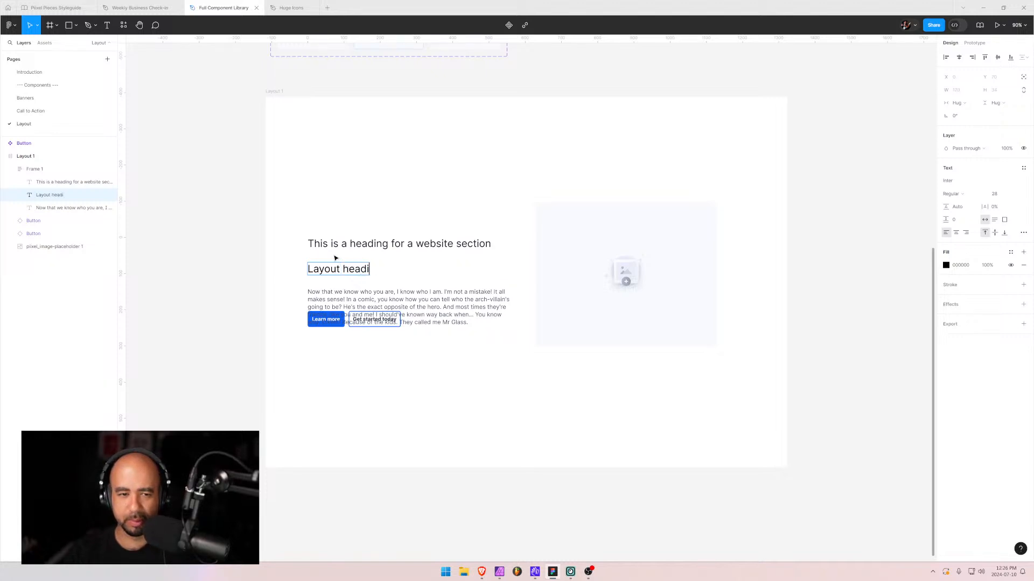
{"action": "key", "text": "BackSpace"}
{"action": "key", "text": "BackSpace"}
{"action": "key", "text": "BackSpace"}
{"action": "key", "text": "BackSpace"}
{"action": "key", "text": "BackSpace"}
{"action": "key", "text": "BackSpace"}
{"action": "key", "text": "BackSpace"}
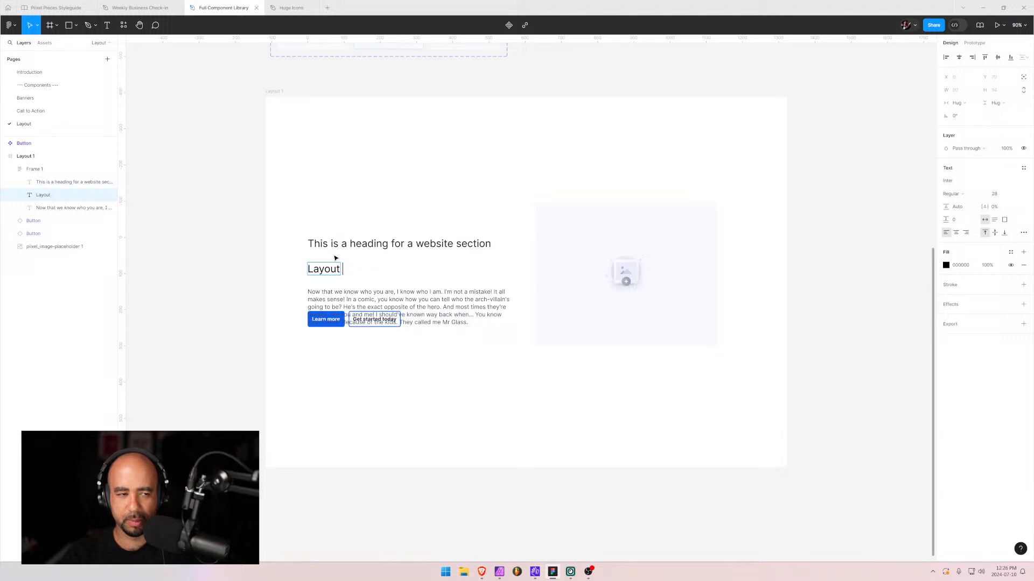
{"action": "type", "text": "pre-"}
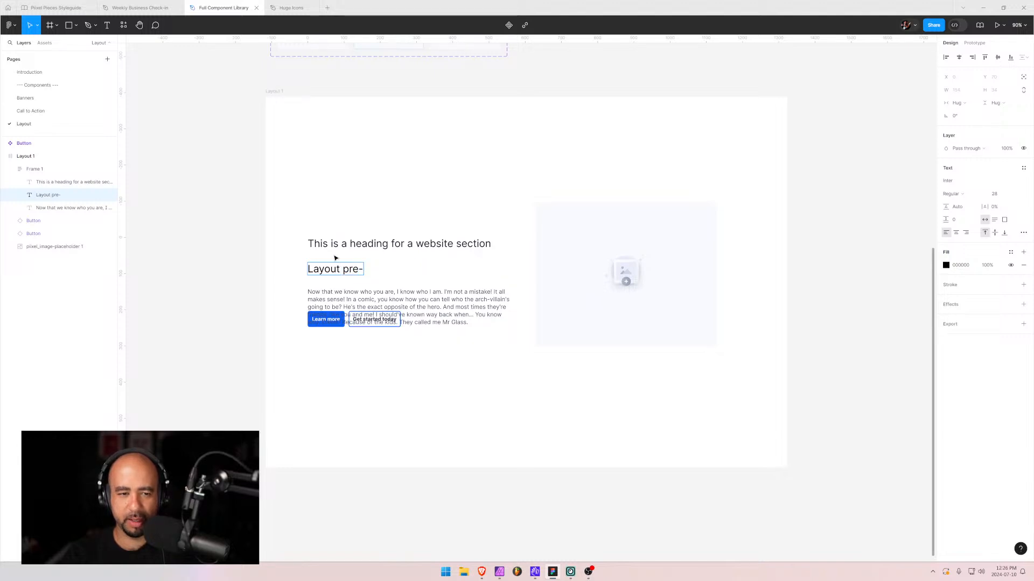
{"action": "type", "text": "heading"}
{"action": "key", "text": "BackSpace"}
{"action": "key", "text": "BackSpace"}
{"action": "key", "text": "BackSpace"}
{"action": "key", "text": "BackSpace"}
{"action": "key", "text": "BackSpace"}
{"action": "key", "text": "BackSpace"}
{"action": "key", "text": "BackSpace"}
{"action": "key", "text": "BackSpace"}
{"action": "key", "text": "BackSpace"}
{"action": "key", "text": "BackSpace"}
{"action": "key", "text": "BackSpace"}
{"action": "key", "text": "BackSpace"}
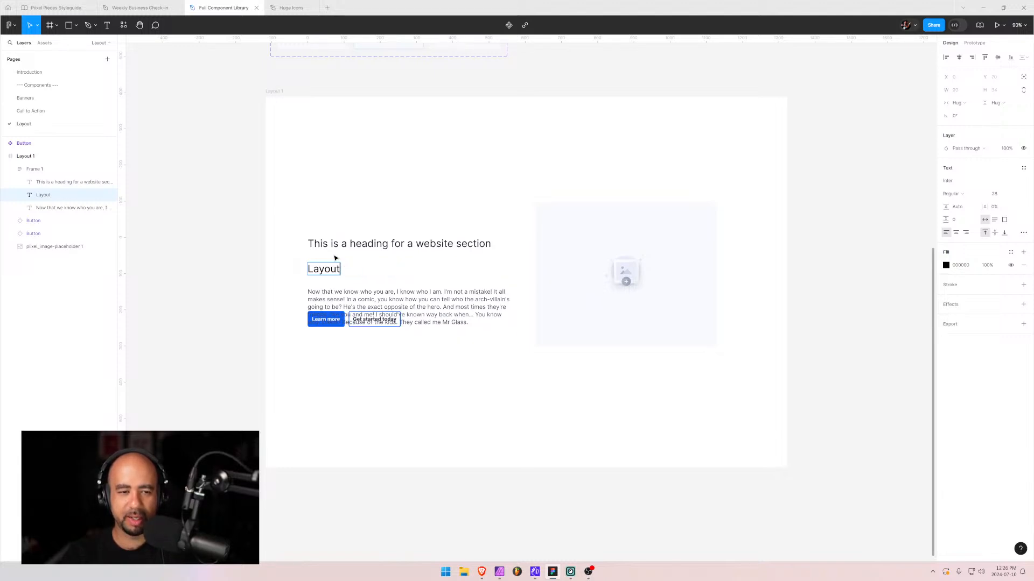
- Complete the new text to read "Layout title goes here" and move its layer above the section heading
{"action": "type", "text": "title go"}
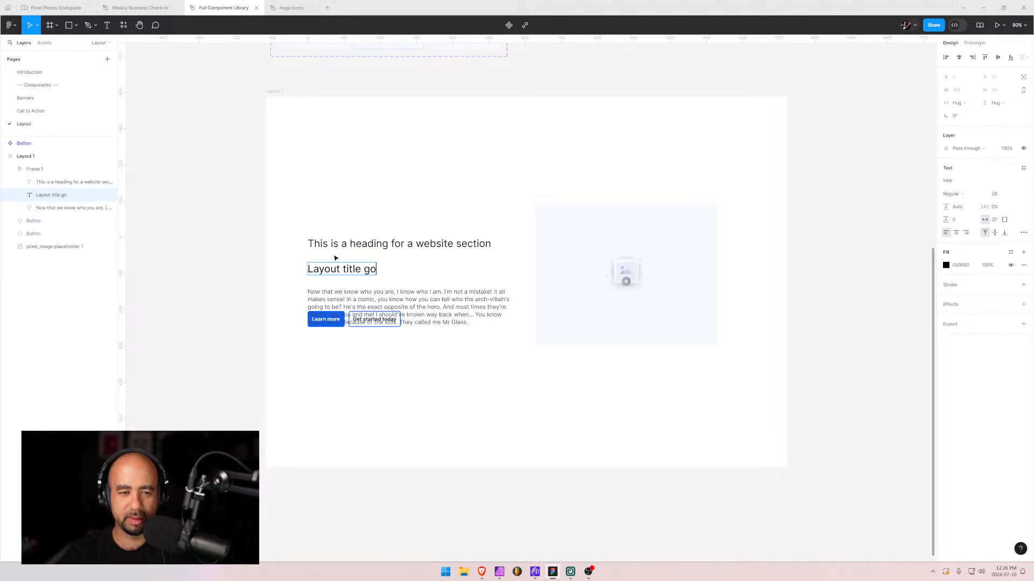
{"action": "type", "text": "es here"}
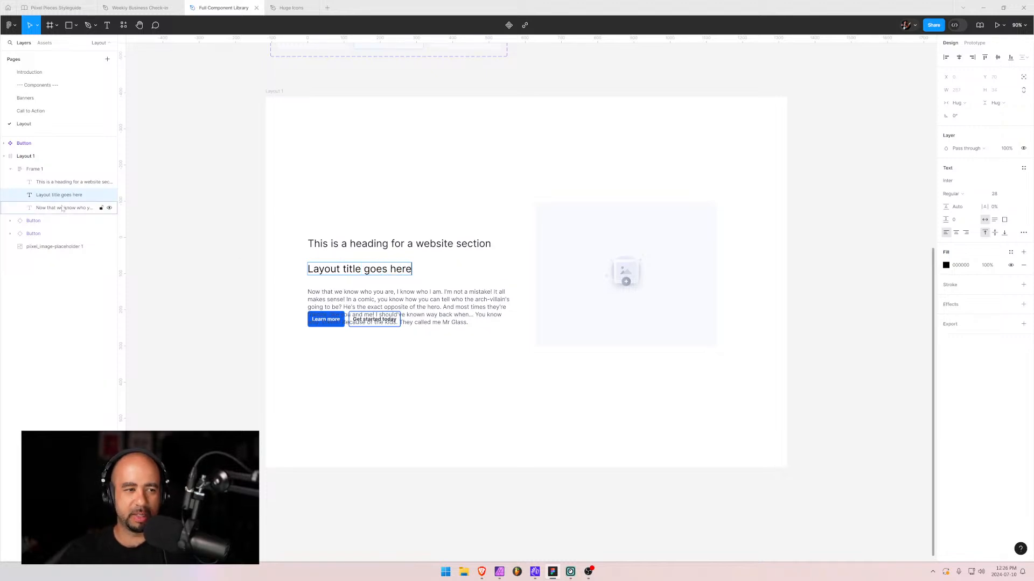
{"action": "key", "text": "Escape"}
{"action": "left_click_drag", "start_coordinate": [53, 197], "coordinate": [50, 182]}
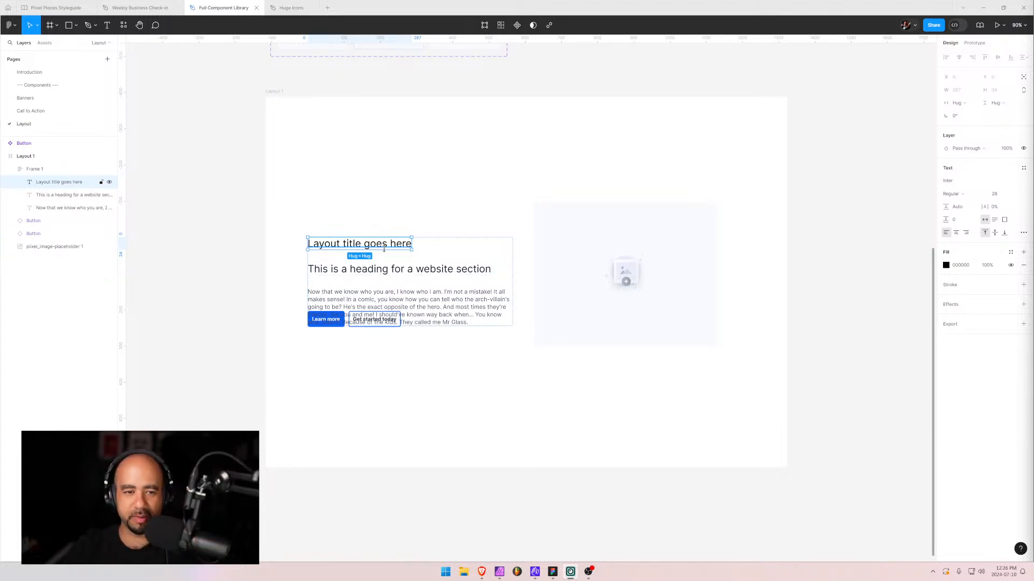
- Set the "Layout title goes here" text to font size 16 and Bold weight
{"action": "left_click", "coordinate": [69, 195]}
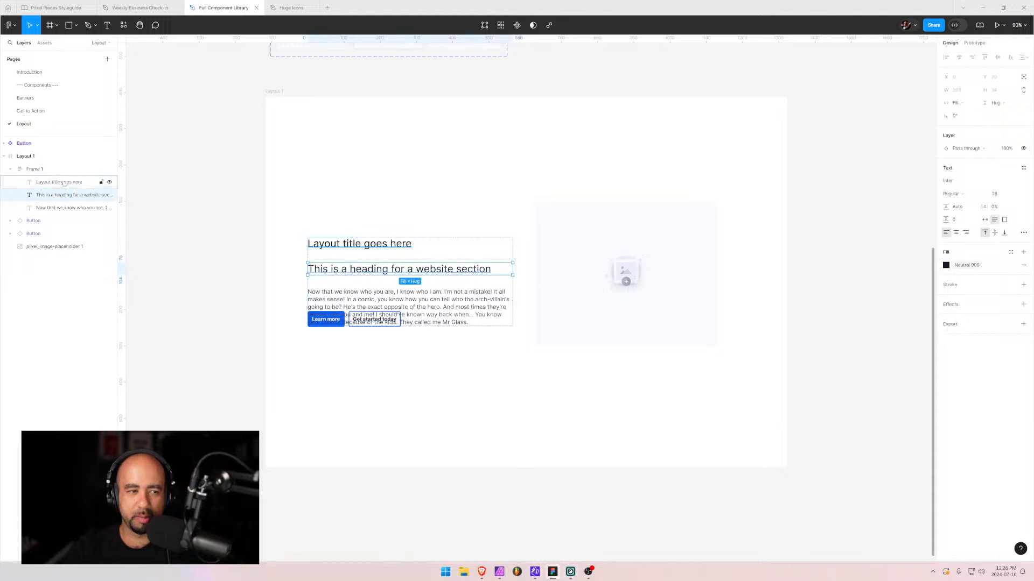
{"action": "left_click", "coordinate": [59, 182]}
{"action": "left_click", "coordinate": [1000, 196]}
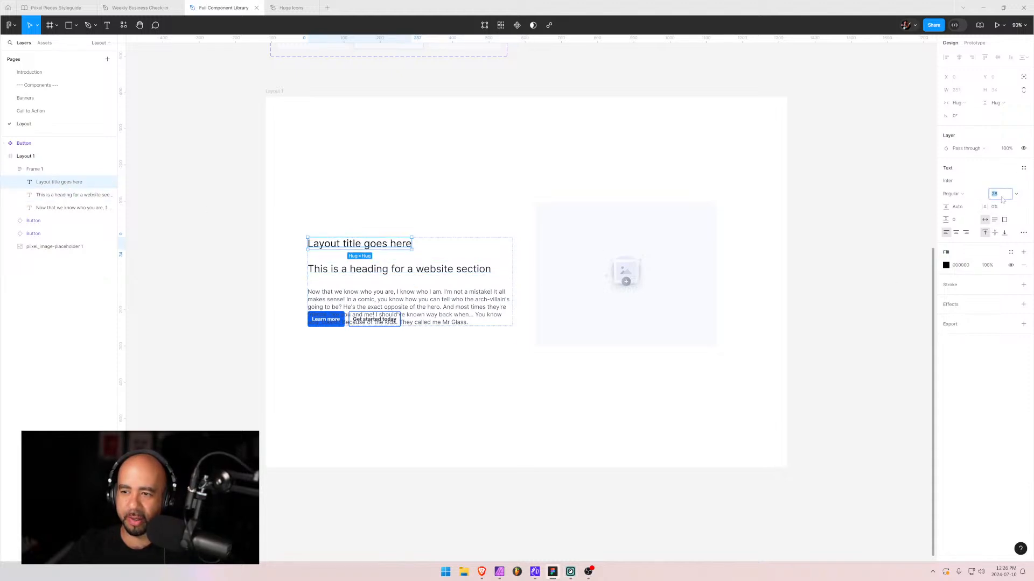
{"action": "type", "text": "16"}
{"action": "key", "text": "Return"}
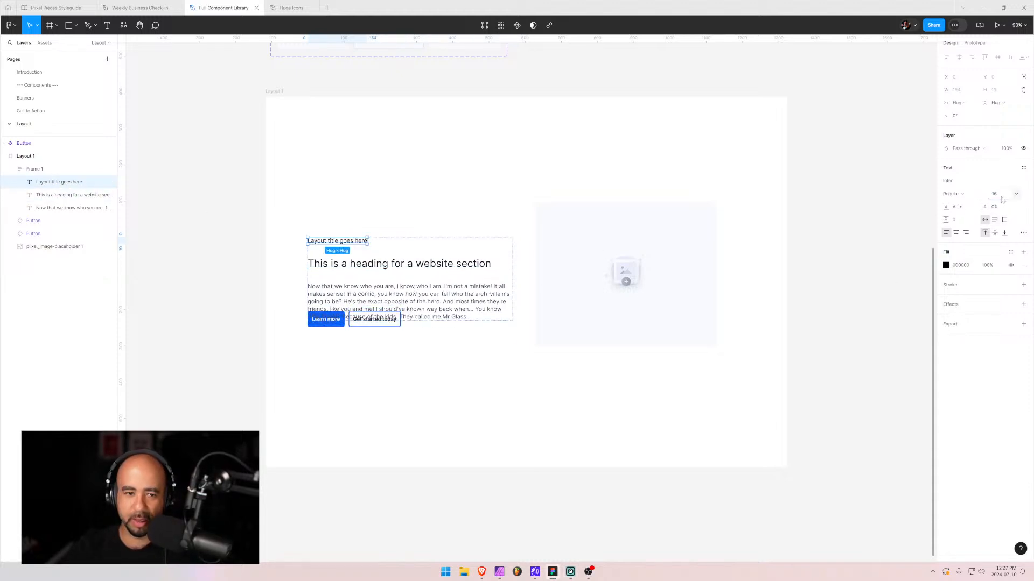
{"action": "left_click", "coordinate": [964, 195]}
{"action": "left_click", "coordinate": [958, 222]}
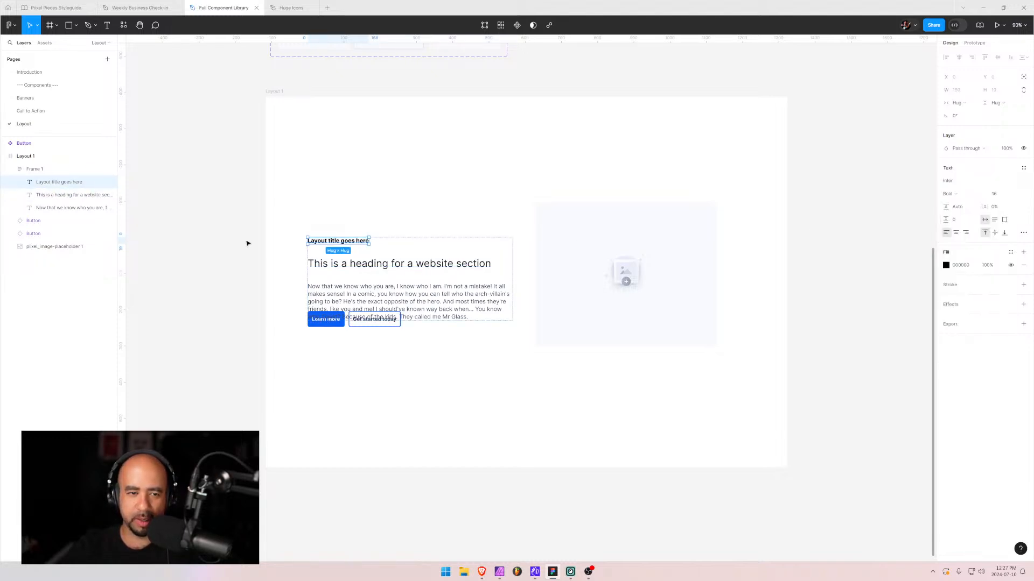
- Wrap the layout title and the section heading together in their own auto layout frame inside Frame 1
{"action": "left_click", "coordinate": [33, 169]}
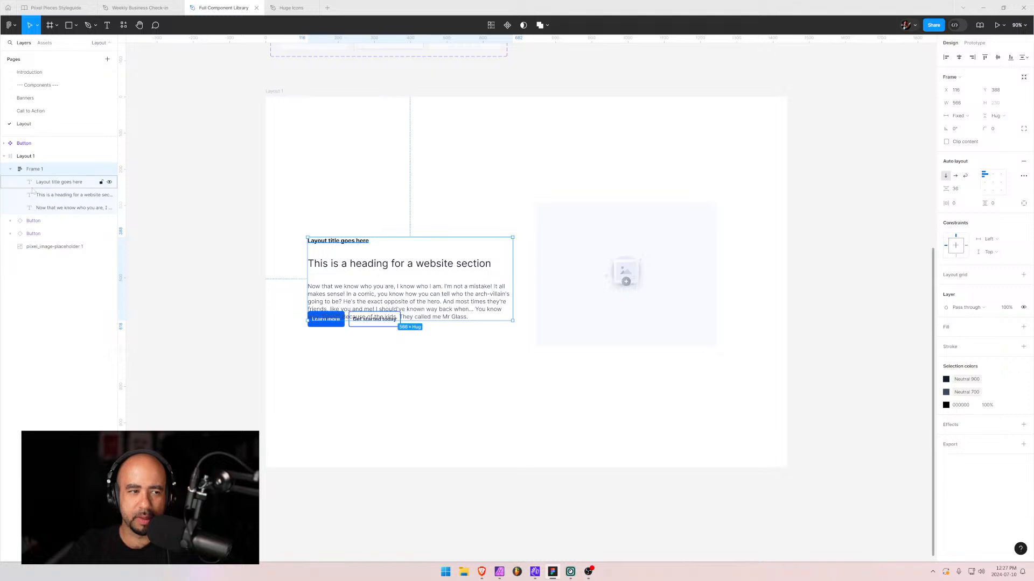
{"action": "left_click", "coordinate": [44, 183]}
{"action": "left_click", "coordinate": [48, 195], "text": "shift"}
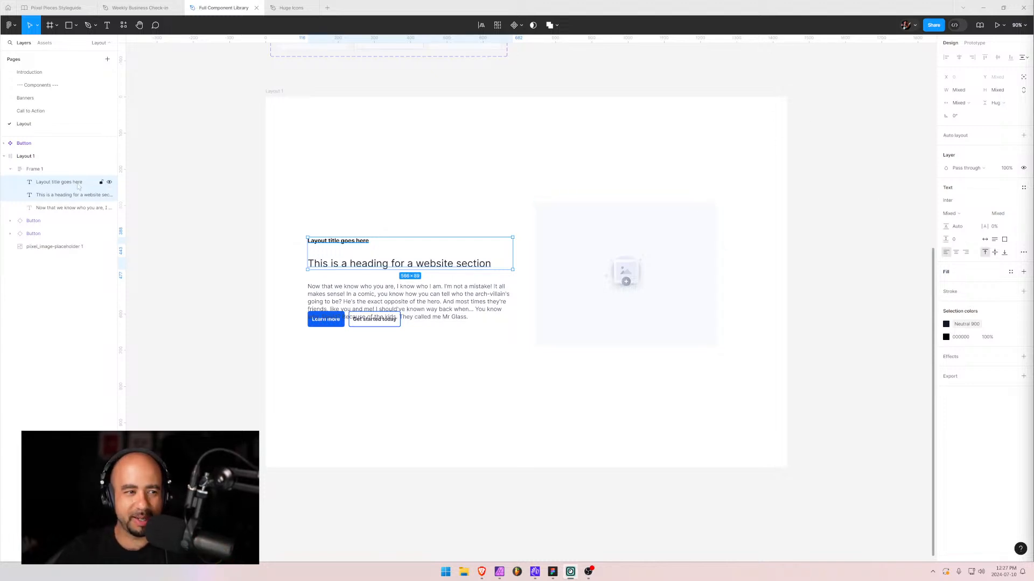
{"action": "left_click", "coordinate": [59, 182]}
{"action": "left_click", "coordinate": [62, 195]}
{"action": "left_click", "coordinate": [57, 185], "text": "shift"}
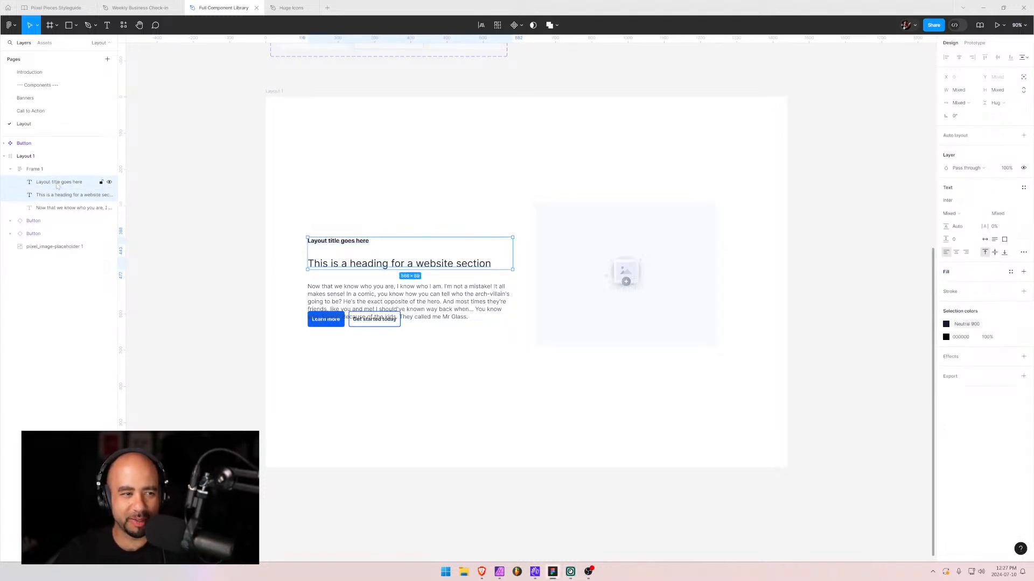
{"action": "key", "text": "shift+a"}
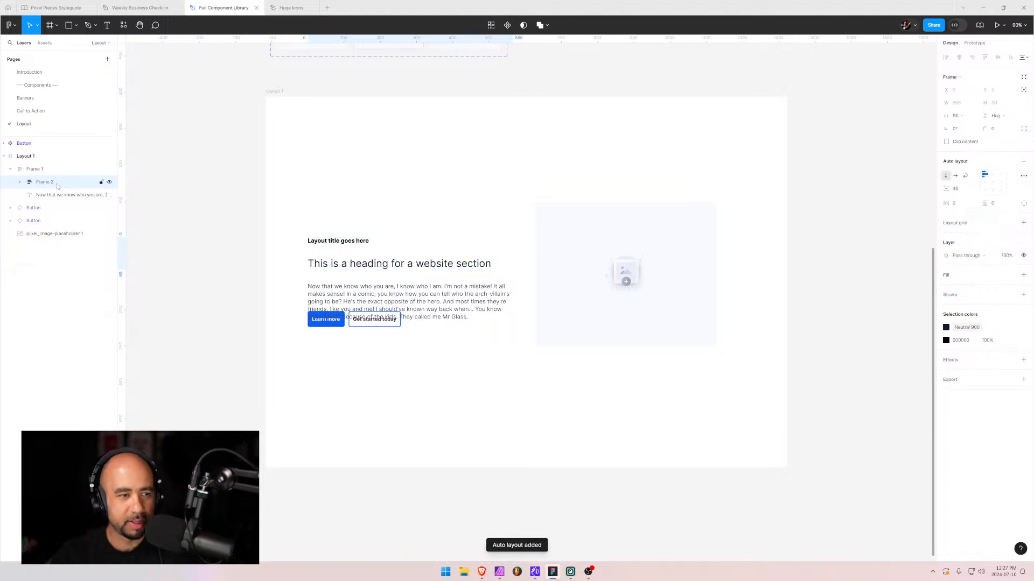
- Rename the new frame holding the title and heading as "heading & title"
{"action": "double_click", "coordinate": [48, 185]}
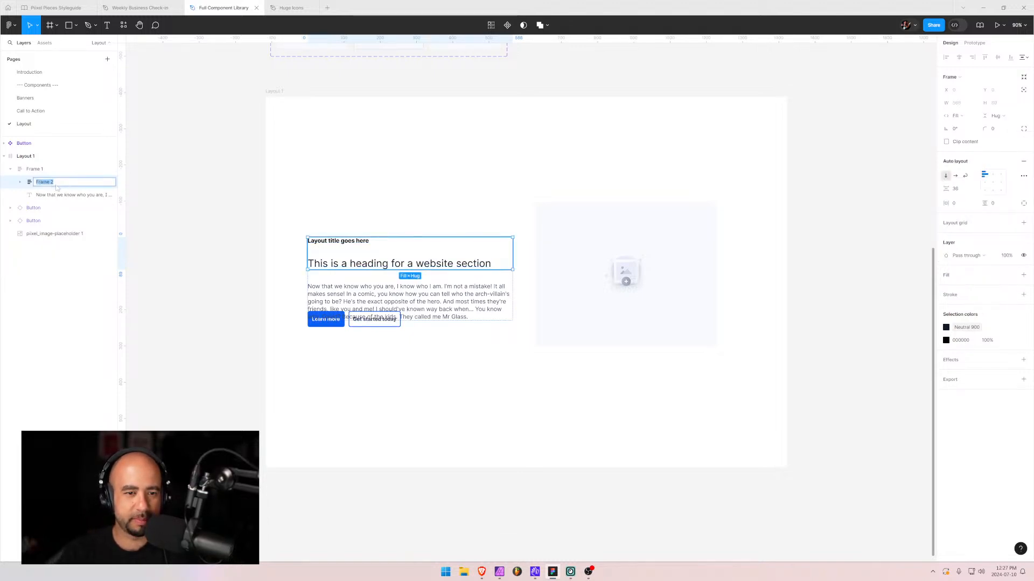
{"action": "type", "text": "Heading"}
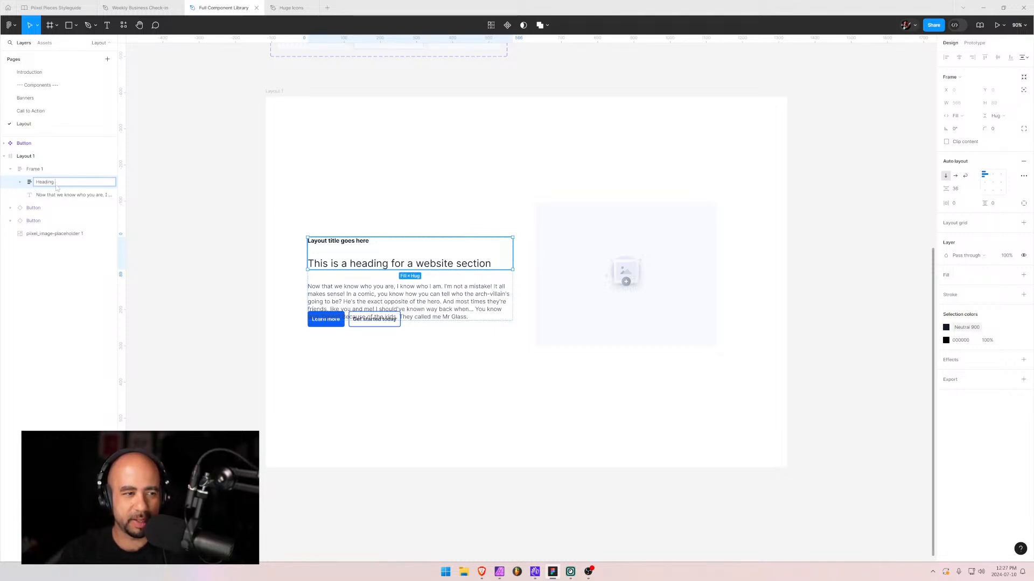
{"action": "key", "text": "BackSpace"}
{"action": "key", "text": "BackSpace"}
{"action": "key", "text": "BackSpace"}
{"action": "key", "text": "BackSpace"}
{"action": "key", "text": "BackSpace"}
{"action": "key", "text": "BackSpace"}
{"action": "key", "text": "BackSpace"}
{"action": "key", "text": "BackSpace"}
{"action": "type", "text": "heading"}
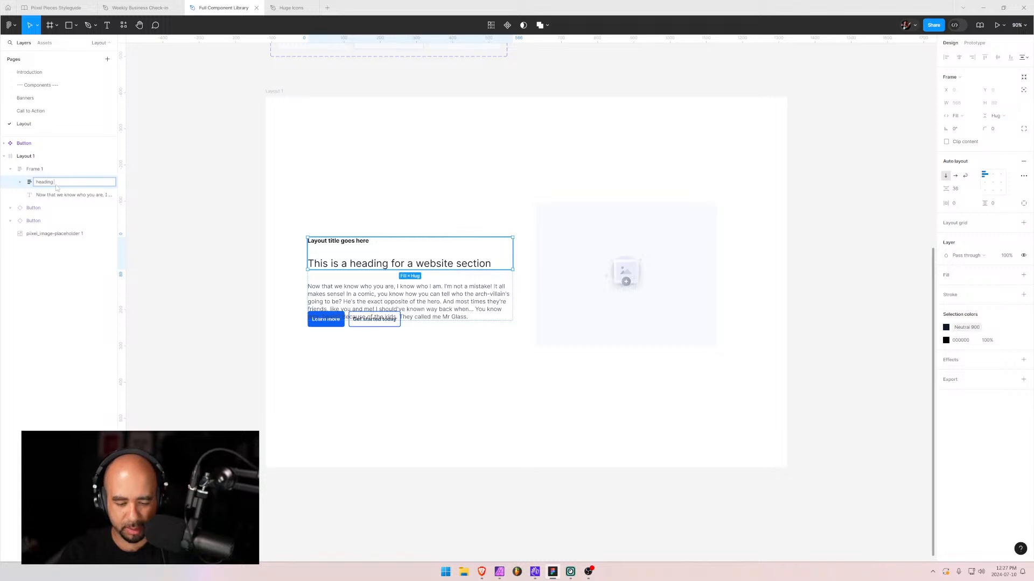
{"action": "key", "text": "Return"}
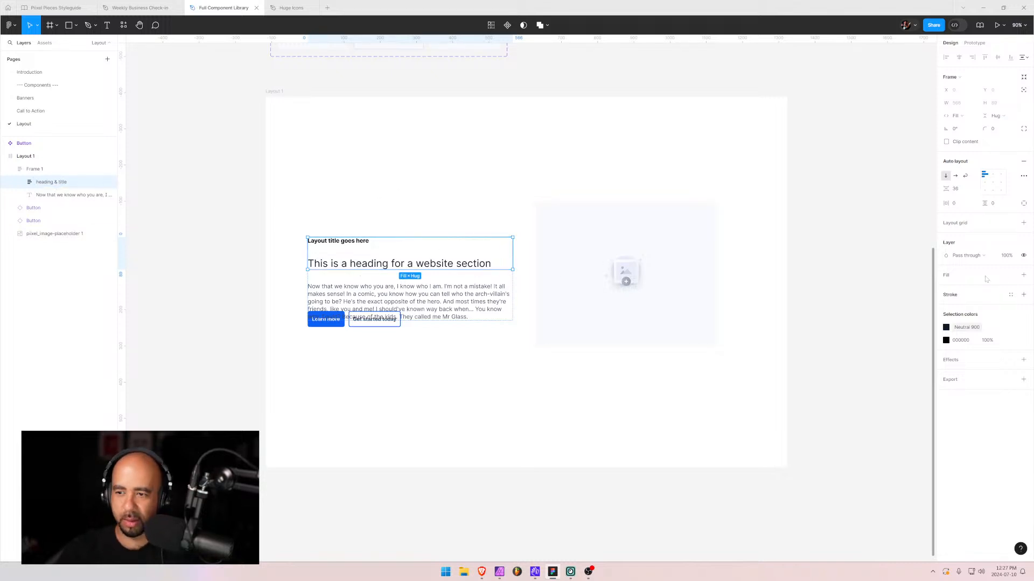
- Set the vertical spacing between items in the heading & title frame to 12
{"action": "left_click", "coordinate": [957, 192]}
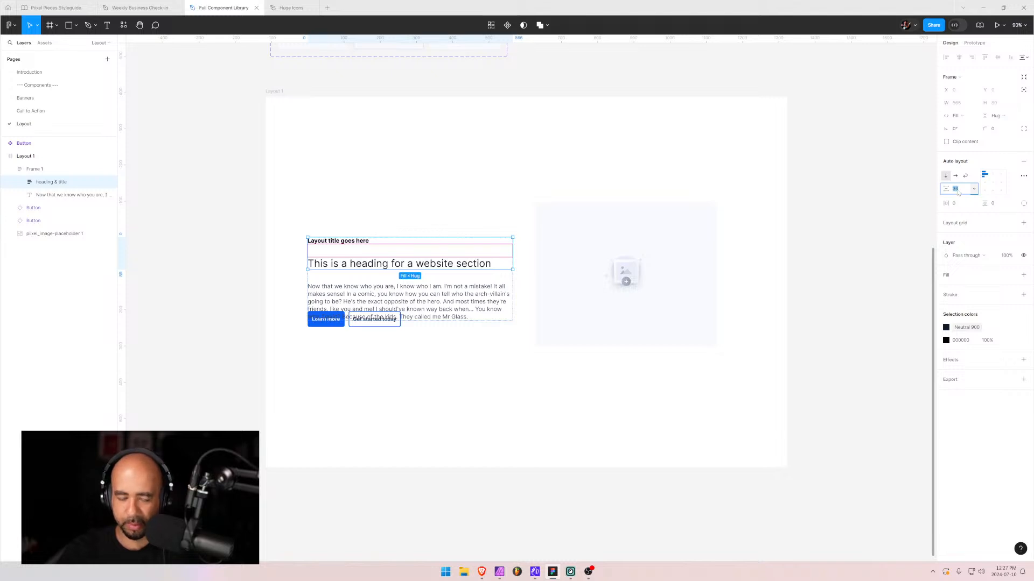
{"action": "type", "text": "1"}
{"action": "key", "text": "Return"}
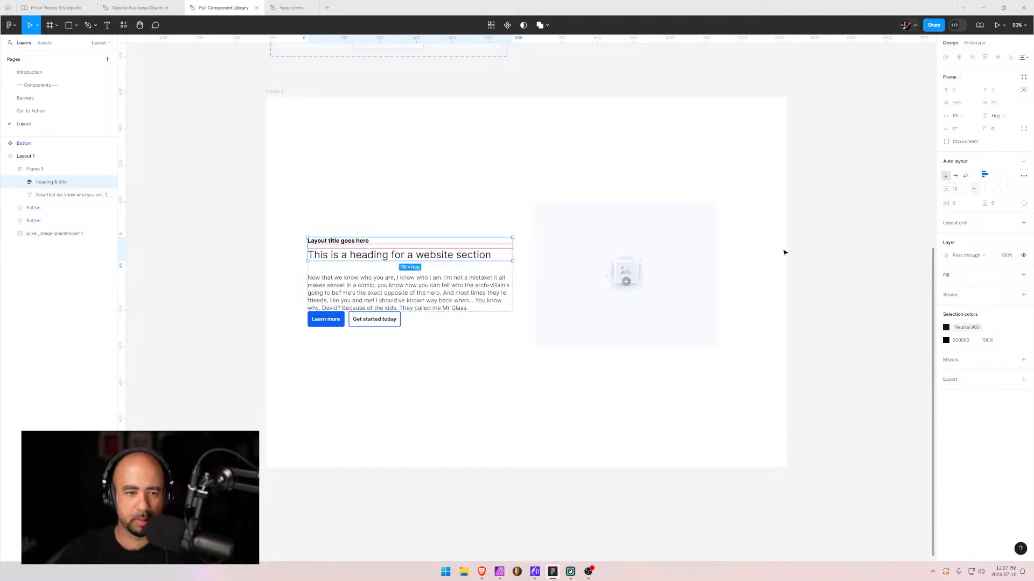
{"action": "left_click", "coordinate": [289, 284]}
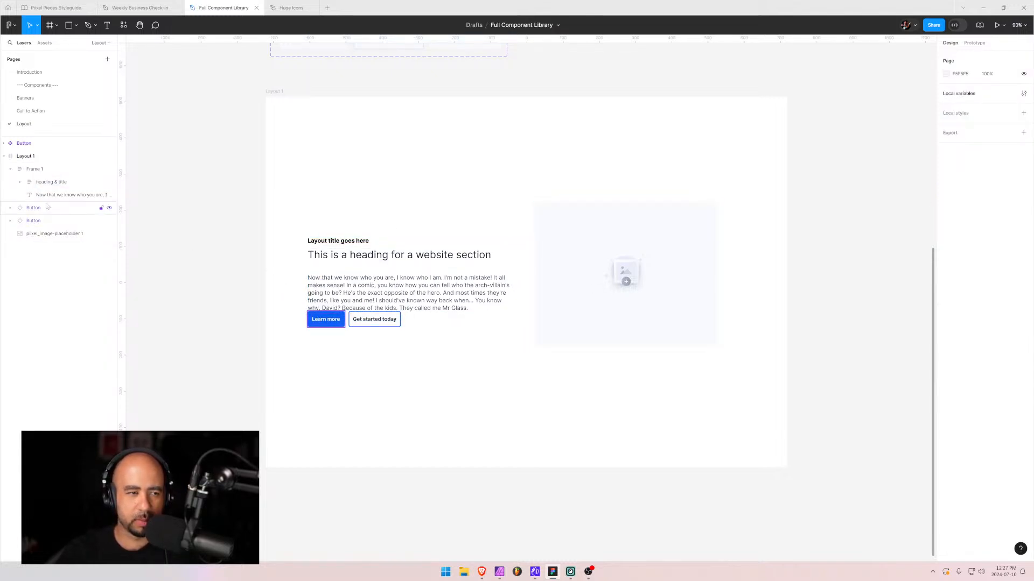
- Set the vertical spacing between the heading & title frame and the paragraph in Frame 1 to 32
{"action": "left_click", "coordinate": [46, 170]}
{"action": "left_click", "coordinate": [955, 190]}
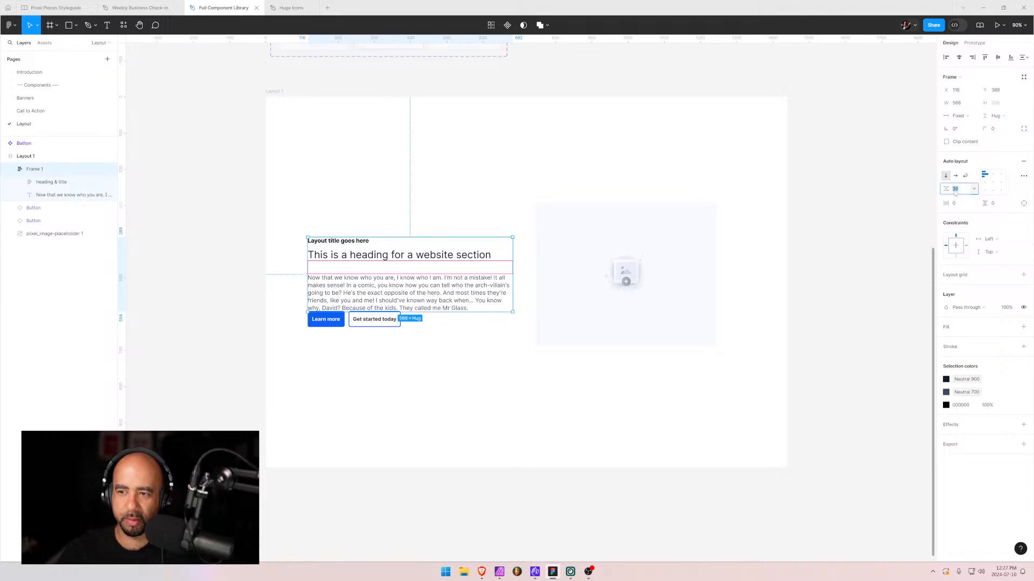
{"action": "type", "text": "32"}
{"action": "key", "text": "Return"}
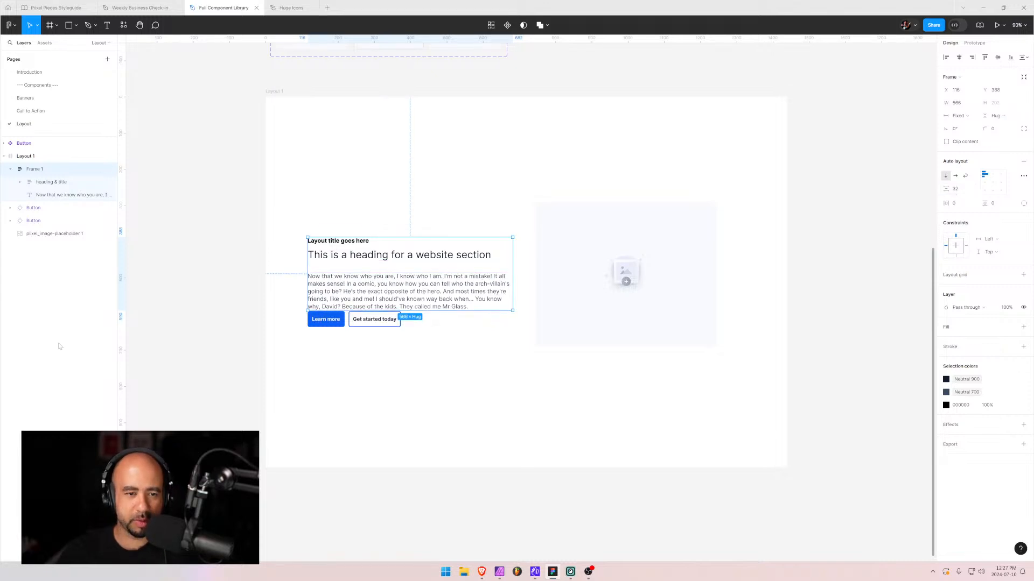
{"action": "left_click", "coordinate": [271, 295]}
{"action": "left_click", "coordinate": [415, 296]}
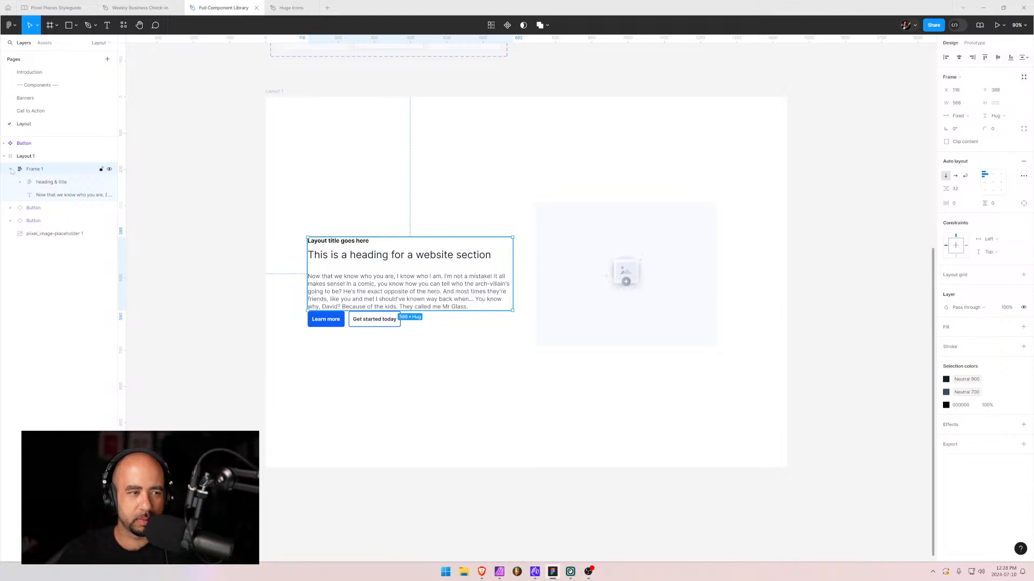
- Rename Frame 1, which holds the headings and paragraph, as "content area"
{"action": "double_click", "coordinate": [39, 171]}
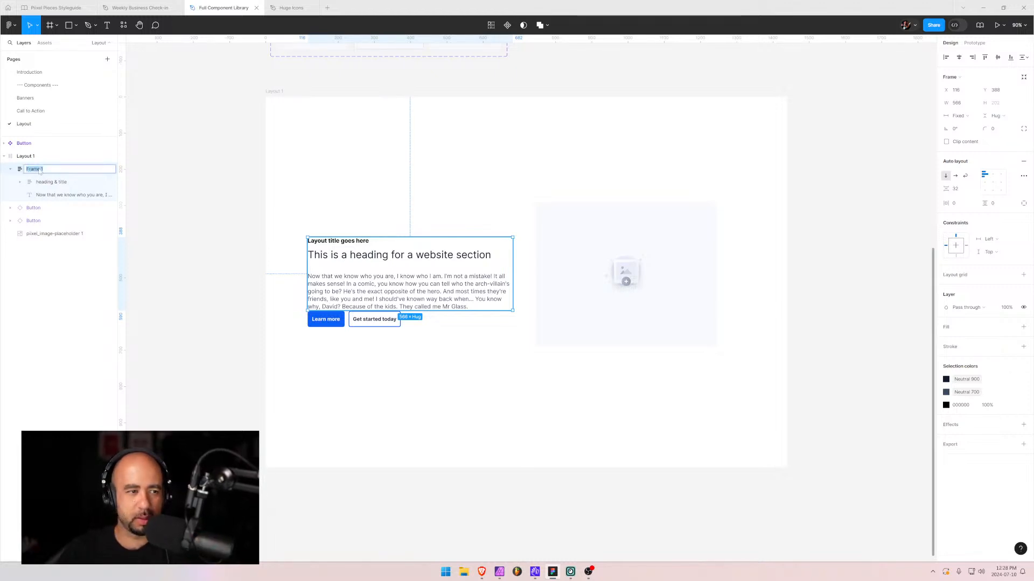
{"action": "type", "text": "conten"}
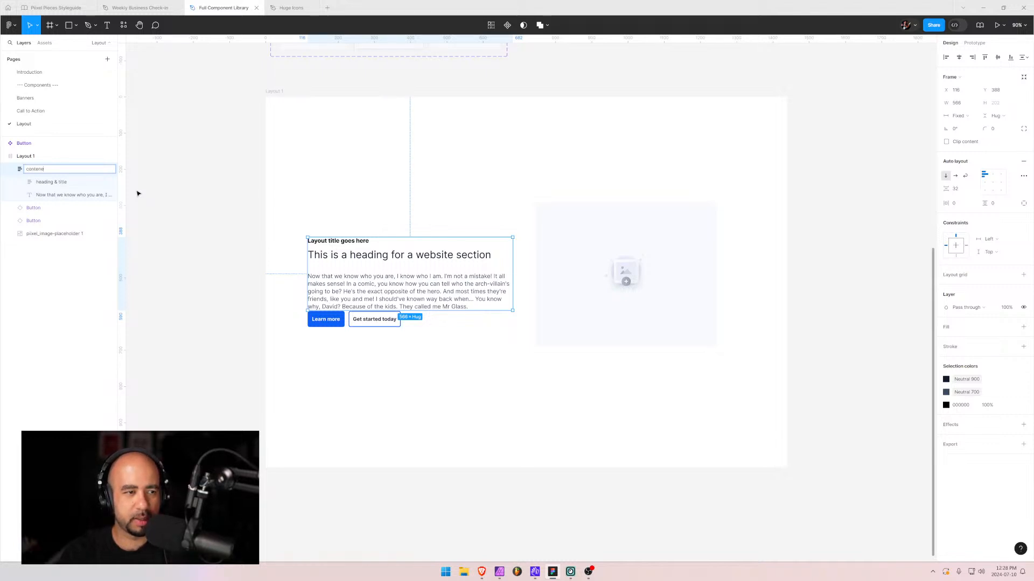
{"action": "type", "text": "t area"}
{"action": "key", "text": "Return"}
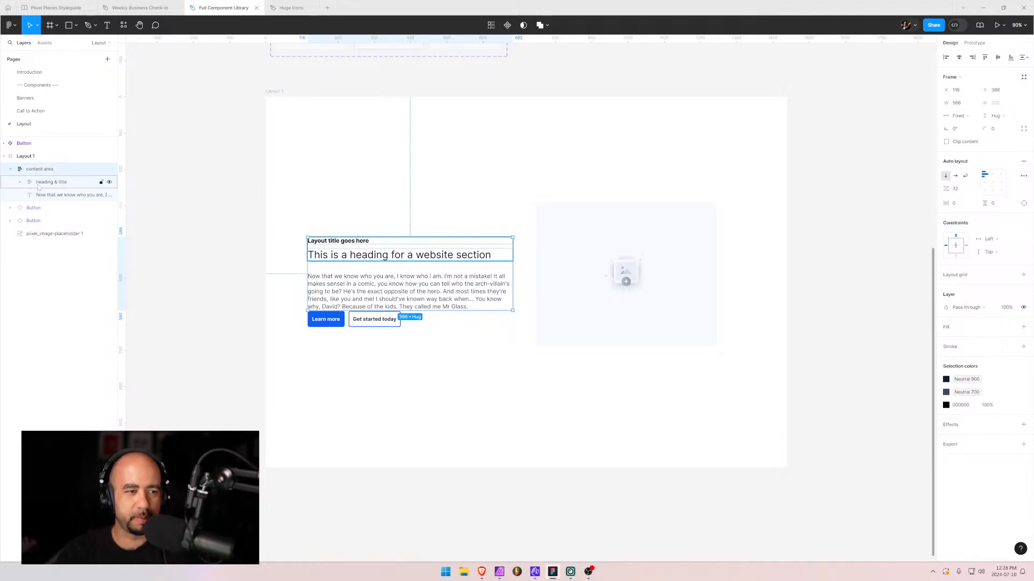
- Wrap the two buttons of Layout 1 in an auto layout frame and name it "button group"
{"action": "left_click", "coordinate": [27, 210]}
{"action": "left_click", "coordinate": [30, 222], "text": "shift"}
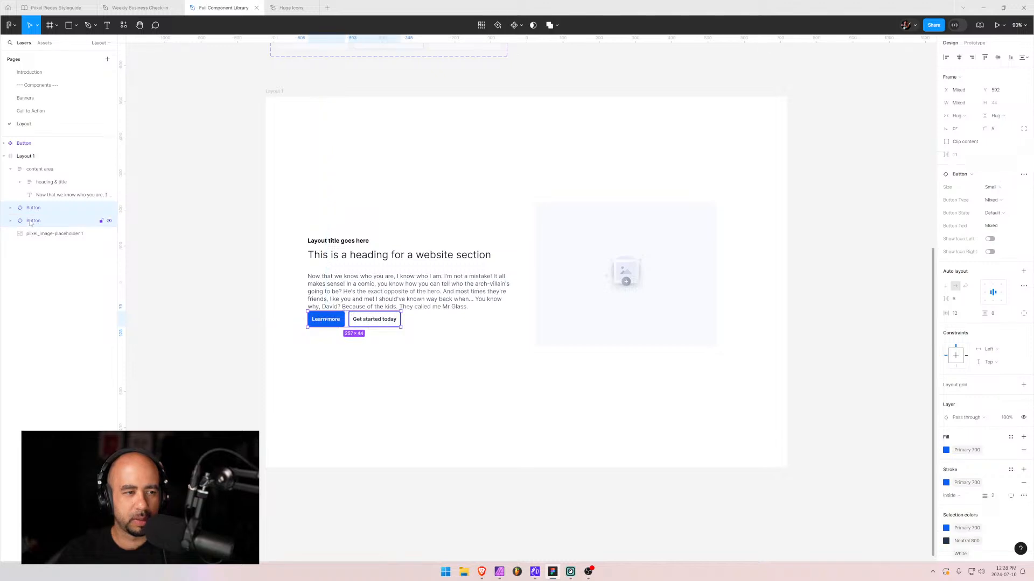
{"action": "key", "text": "shift+a"}
{"action": "double_click", "coordinate": [33, 208]}
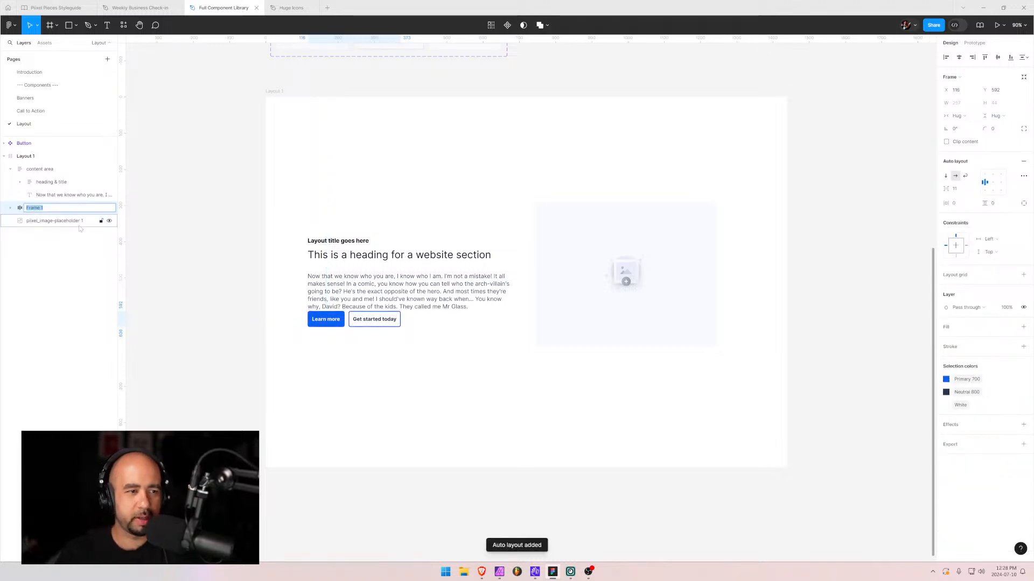
{"action": "type", "text": "button group"}
{"action": "key", "text": "Return"}
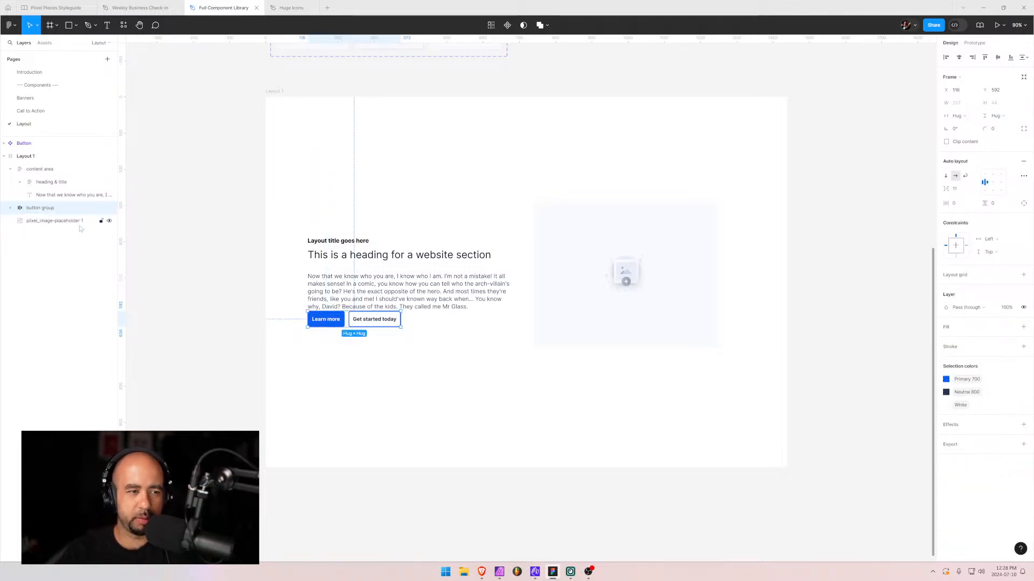
- Try a spacing of 16 between the buttons in the button group, and settle on 8
{"action": "left_click", "coordinate": [958, 190]}
{"action": "type", "text": "16"}
{"action": "key", "text": "Return"}
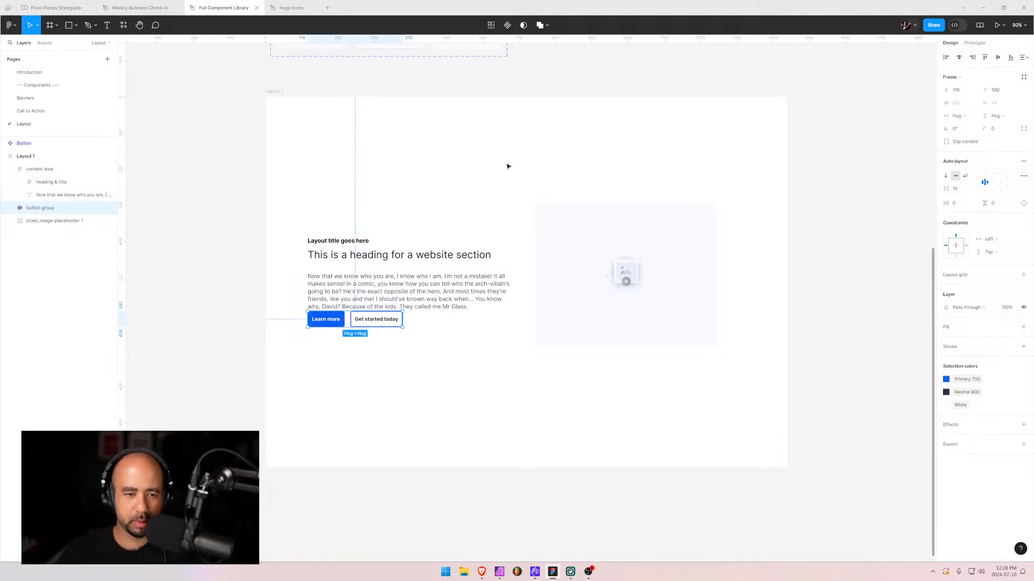
{"action": "left_click", "coordinate": [961, 190]}
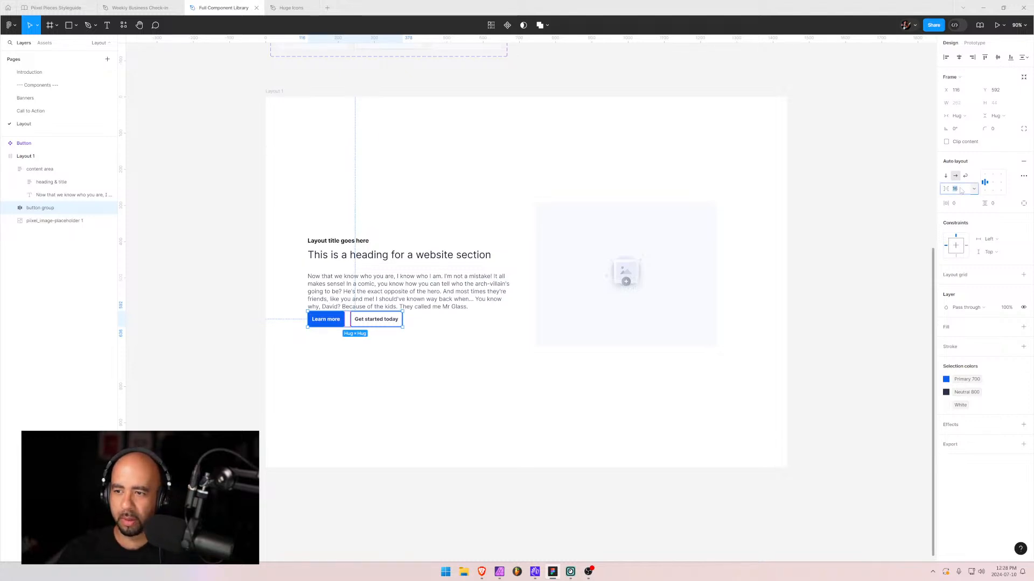
{"action": "key", "text": "Return"}
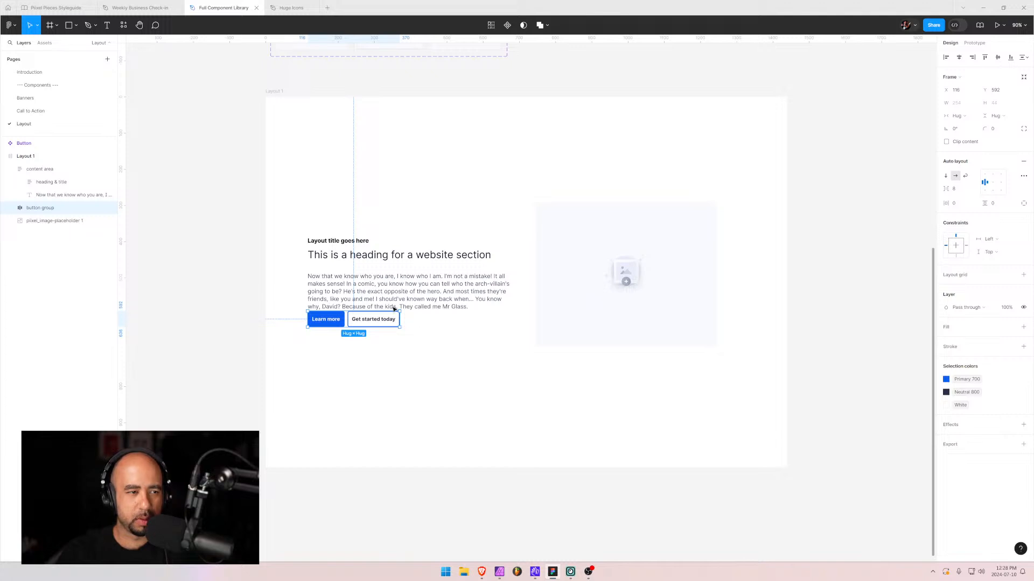
- Move the button group into the content area frame, below the paragraph
{"action": "left_click", "coordinate": [9, 170]}
{"action": "left_click", "coordinate": [37, 170], "text": "shift"}
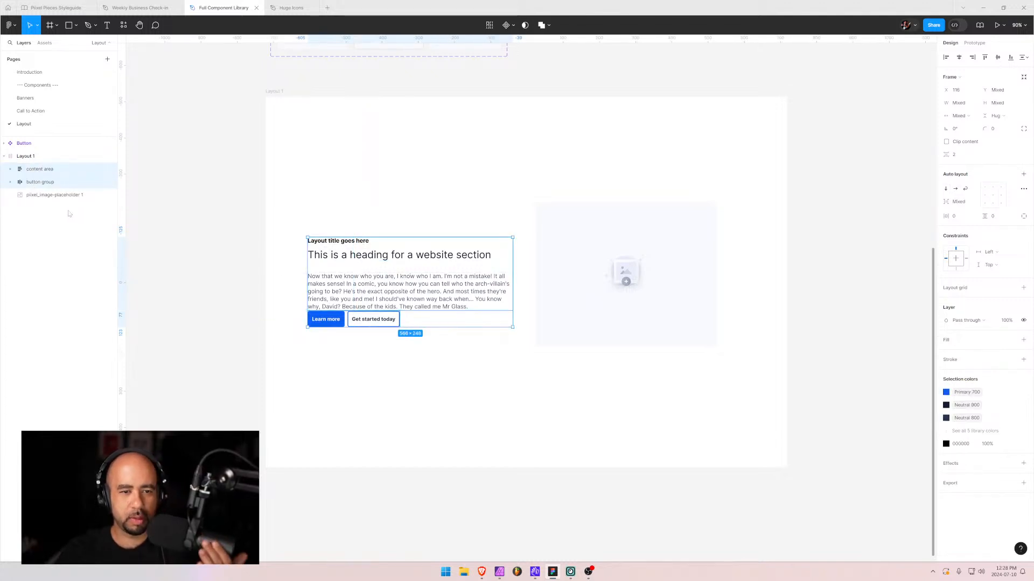
{"action": "left_click", "coordinate": [32, 171]}
{"action": "left_click", "coordinate": [10, 170]}
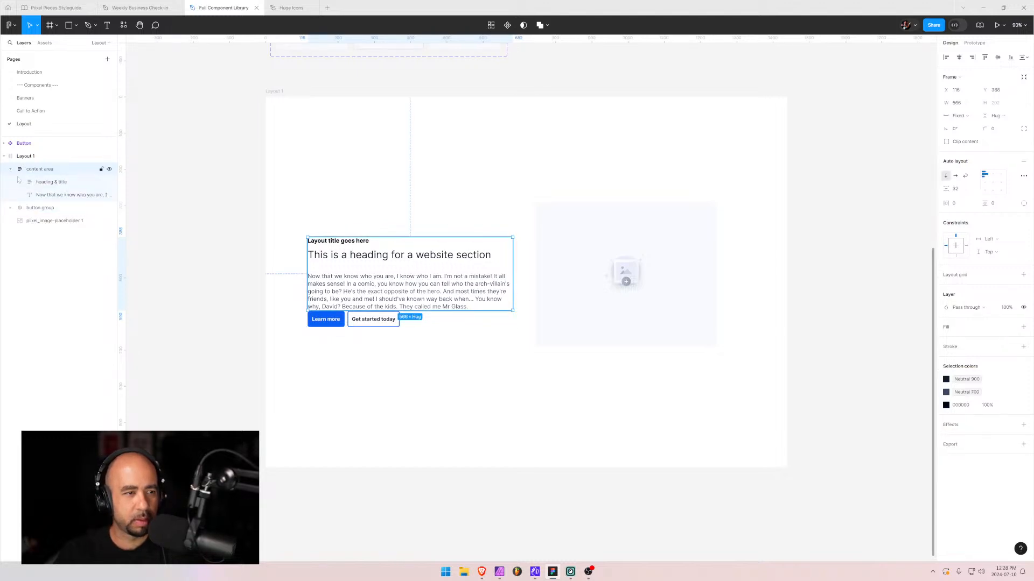
{"action": "mouse_move", "coordinate": [32, 208]}
{"action": "left_mouse_down"}
{"action": "mouse_move", "coordinate": [21, 205]}
{"action": "mouse_move", "coordinate": [27, 179]}
{"action": "mouse_move", "coordinate": [34, 213]}
{"action": "mouse_move", "coordinate": [35, 190]}
{"action": "left_mouse_up"}
{"action": "left_click", "coordinate": [15, 174]}
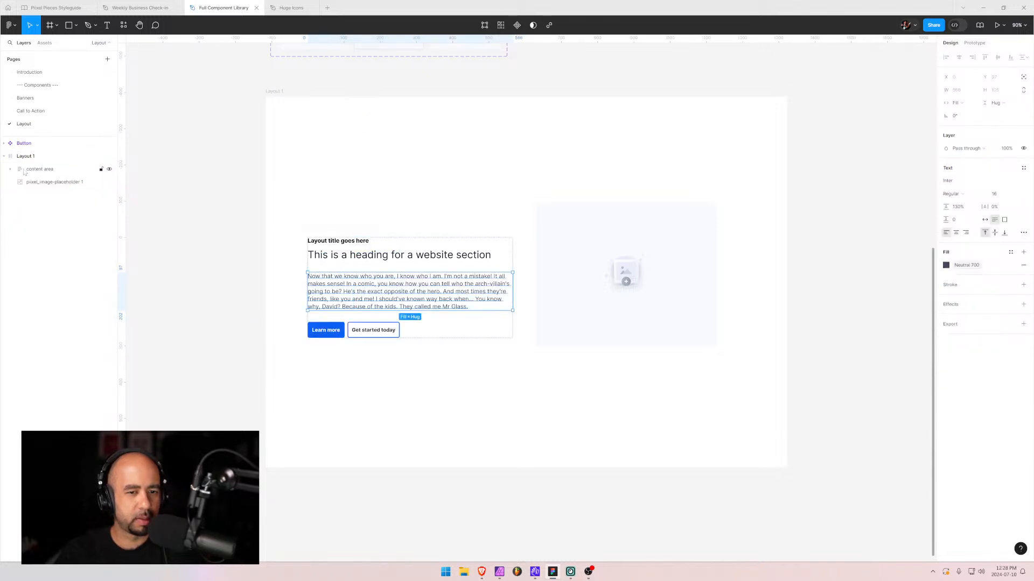
- Set the line height of the paragraph in the content area to 140%
{"action": "left_click", "coordinate": [318, 368]}
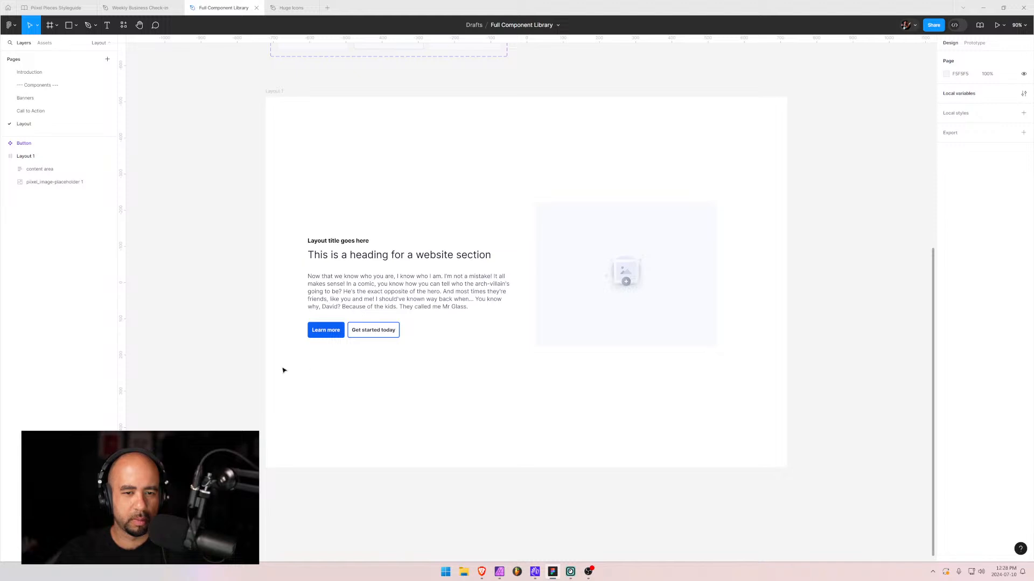
{"action": "left_click", "coordinate": [411, 310]}
{"action": "left_click", "coordinate": [411, 307]}
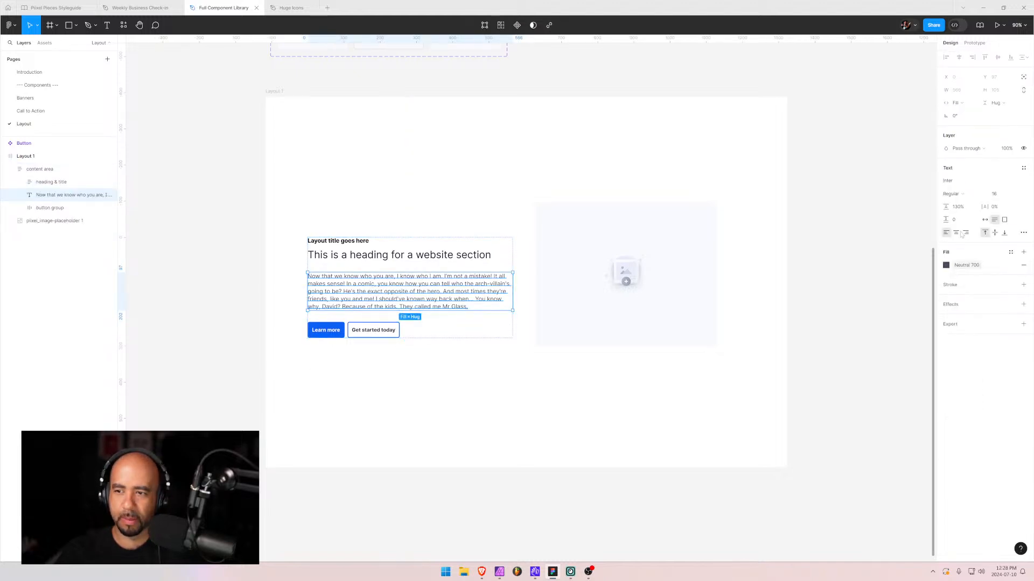
{"action": "left_click", "coordinate": [959, 208]}
{"action": "type", "text": "140%"}
{"action": "key", "text": "Return"}
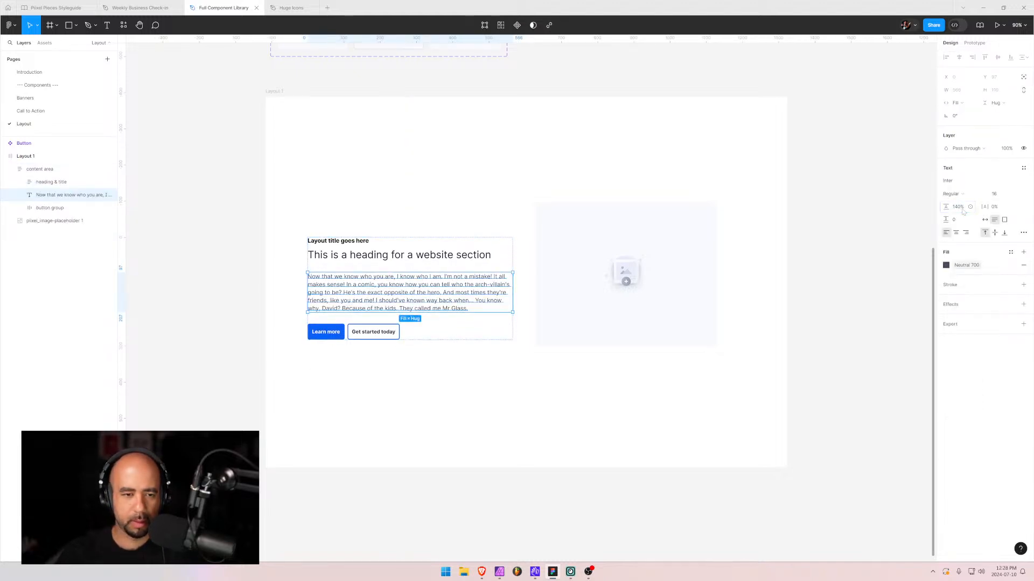
{"action": "left_click", "coordinate": [503, 394]}
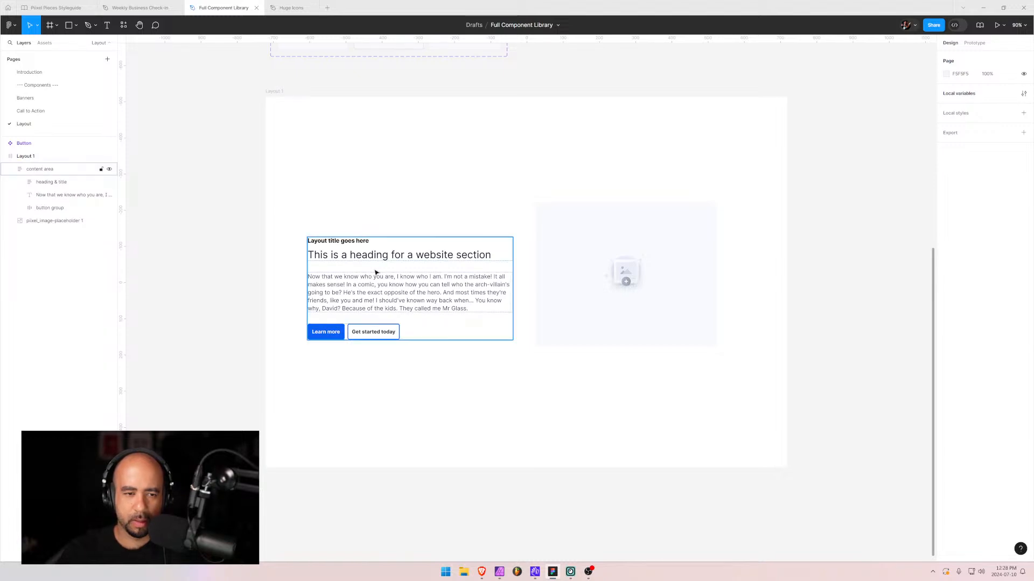
- Set the vertical spacing between items in the content area frame to 24 (16*1.5)
{"action": "left_click", "coordinate": [371, 253]}
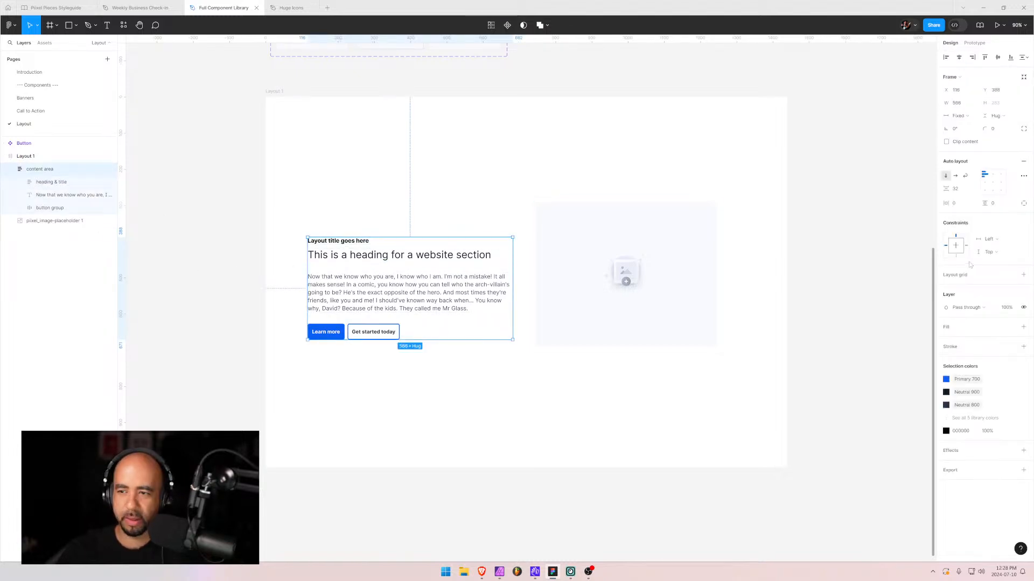
{"action": "left_click", "coordinate": [965, 193]}
{"action": "type", "text": "16"}
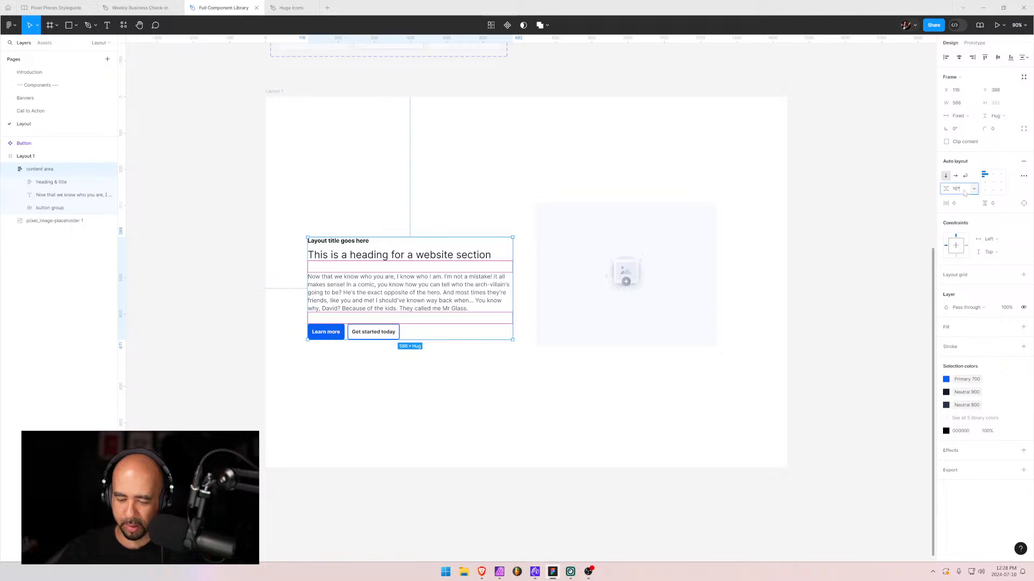
{"action": "type", "text": "*1.5"}
{"action": "key", "text": "Return"}
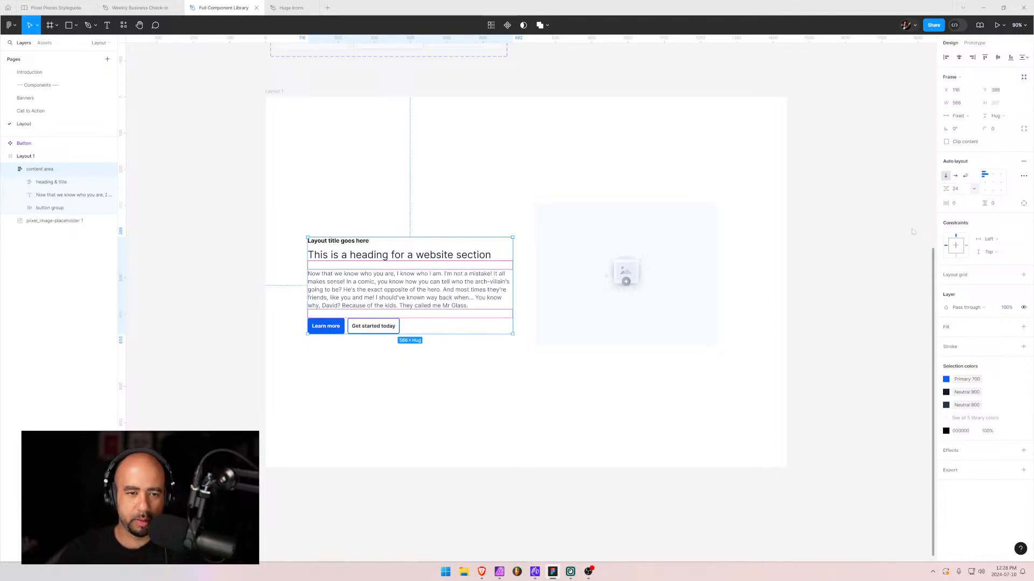
{"action": "left_click", "coordinate": [331, 378]}
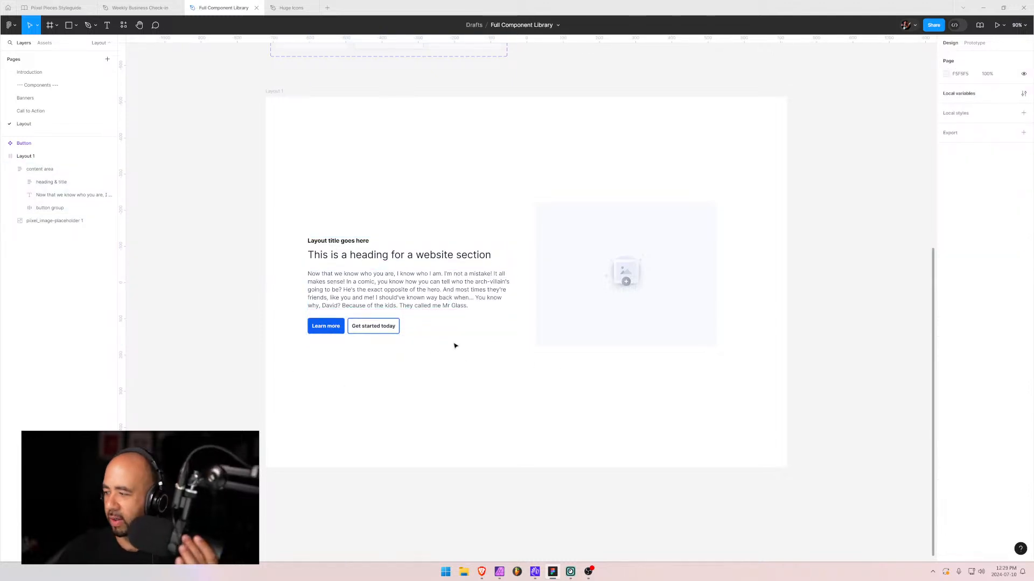
- Wrap the content area and the image placeholder in one horizontal auto layout frame and name it "layout-1"
{"action": "left_click", "coordinate": [352, 272]}
{"action": "left_click_drag", "start_coordinate": [353, 273], "coordinate": [353, 272]}
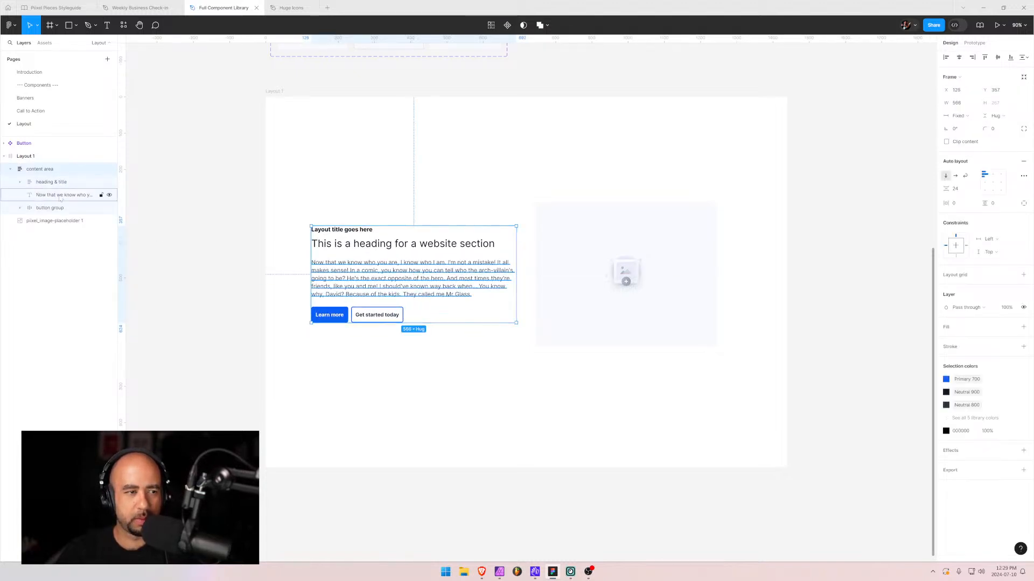
{"action": "left_click", "coordinate": [10, 169]}
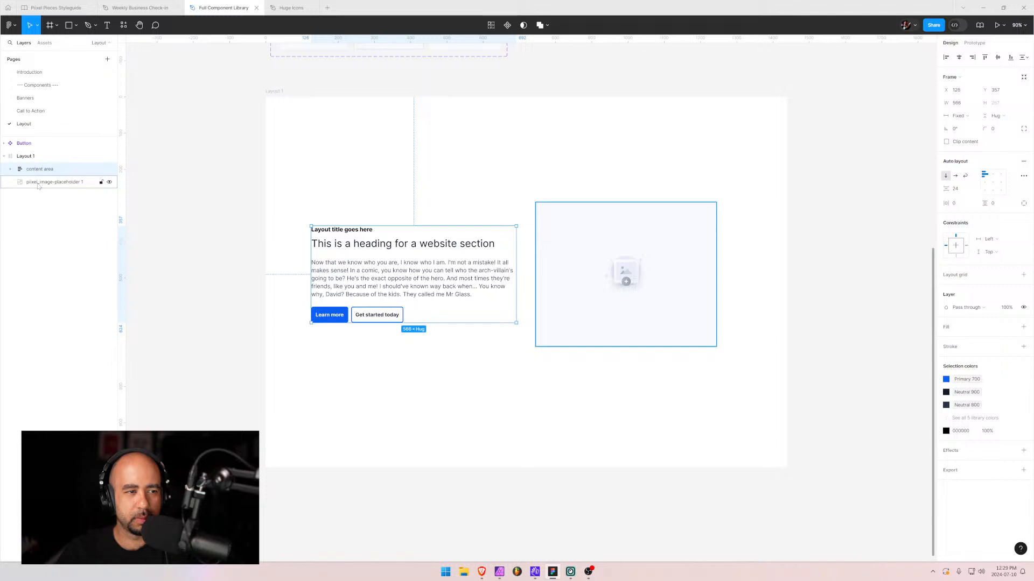
{"action": "left_click", "coordinate": [43, 185], "text": "shift"}
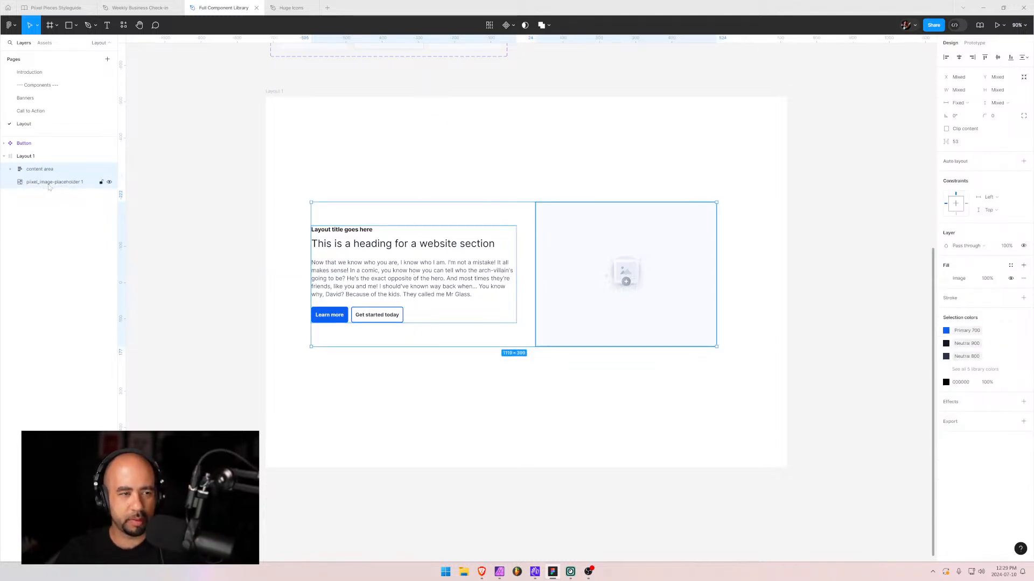
{"action": "key", "text": "shift+a"}
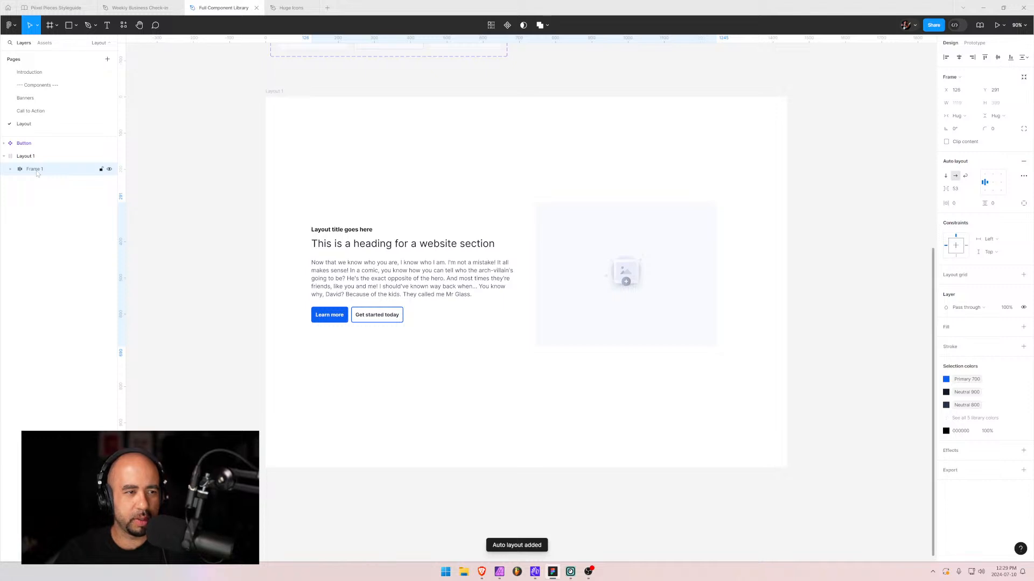
{"action": "double_click", "coordinate": [35, 170]}
{"action": "type", "text": "layout"}
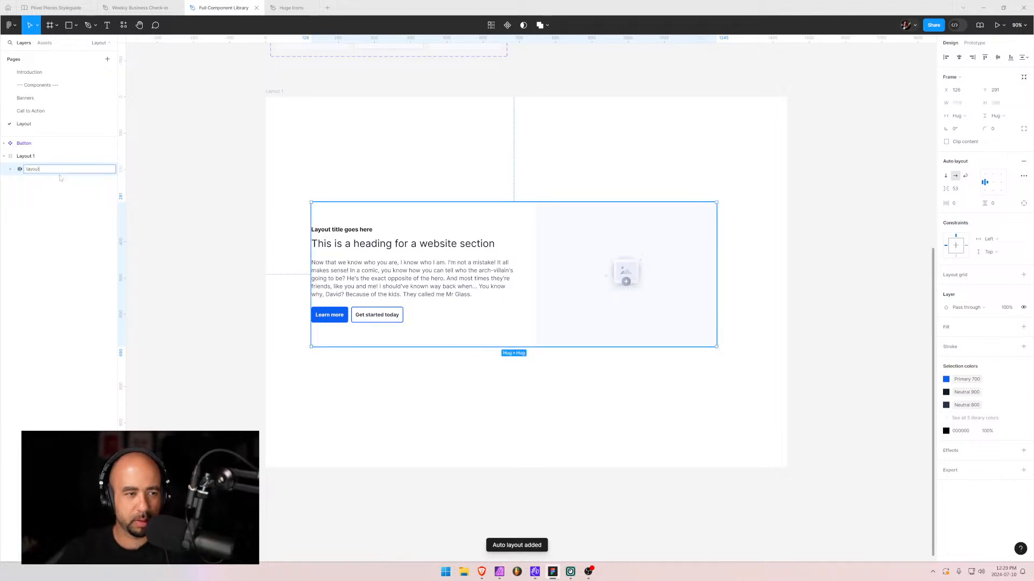
{"action": "type", "text": "-1"}
{"action": "key", "text": "Return"}
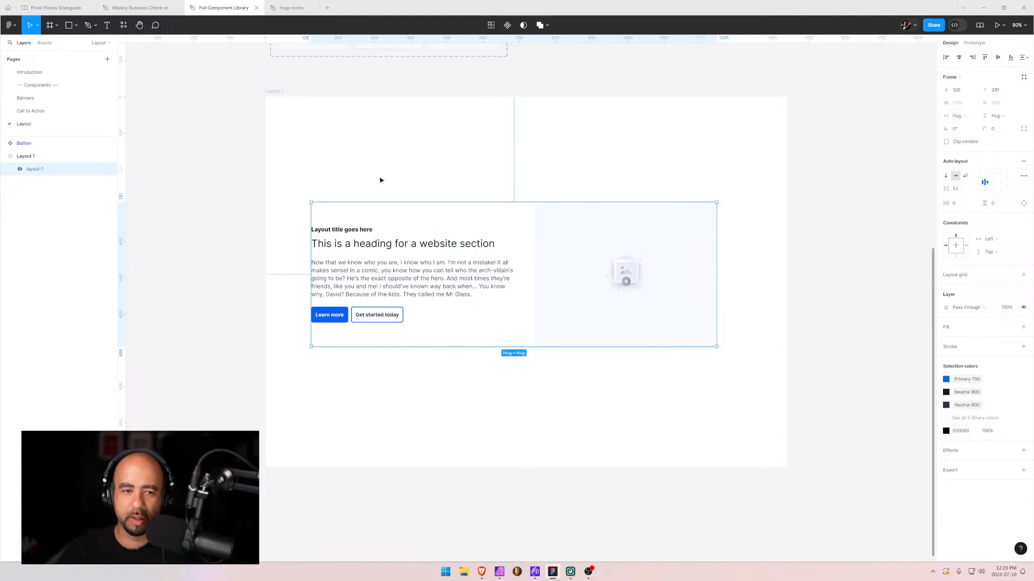
- Center the items of the layout-1 frame and set the spacing between them to 48
{"action": "left_click", "coordinate": [993, 183]}
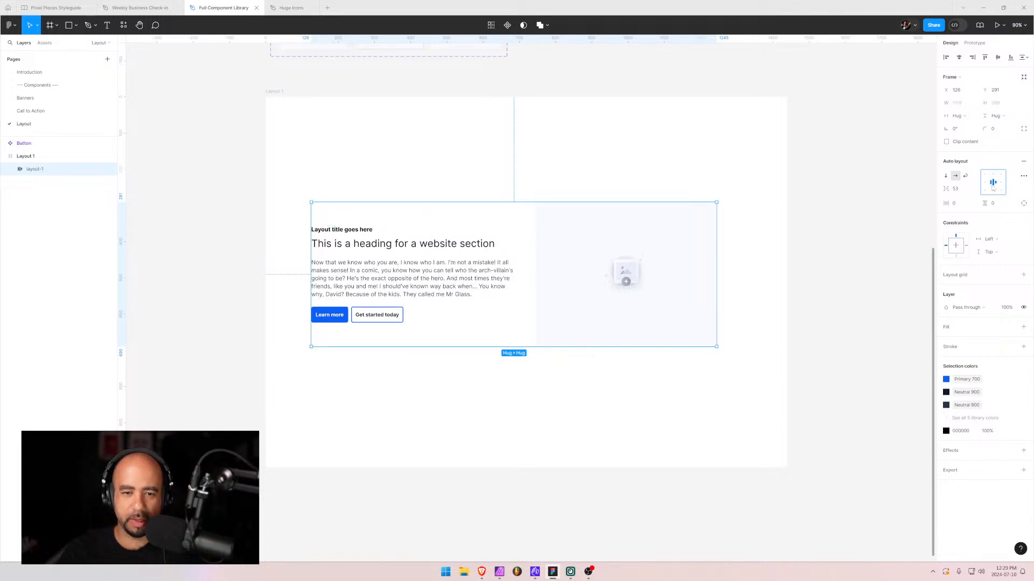
{"action": "left_click", "coordinate": [956, 190]}
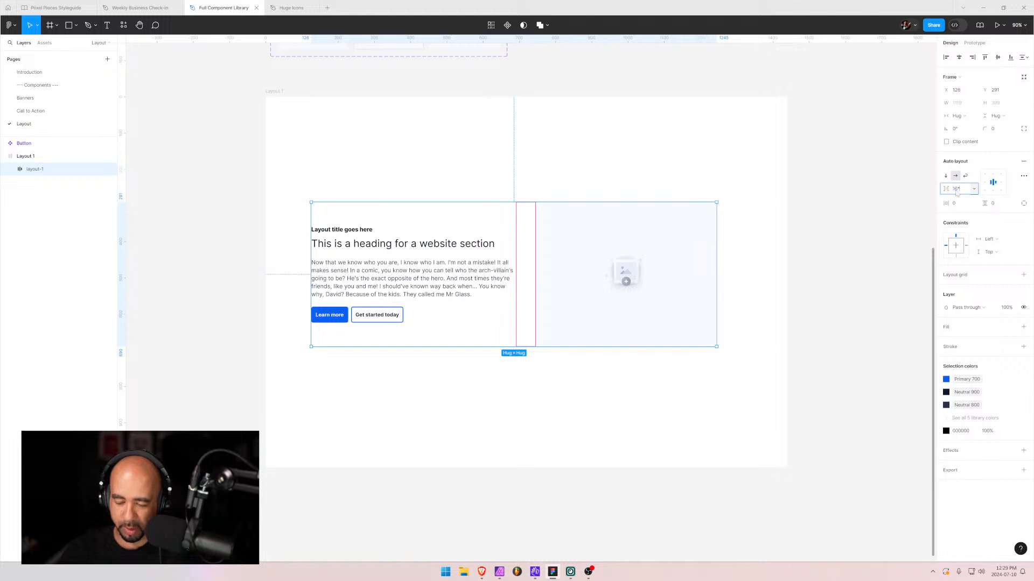
{"action": "key", "text": "Return"}
{"action": "left_click", "coordinate": [545, 430]}
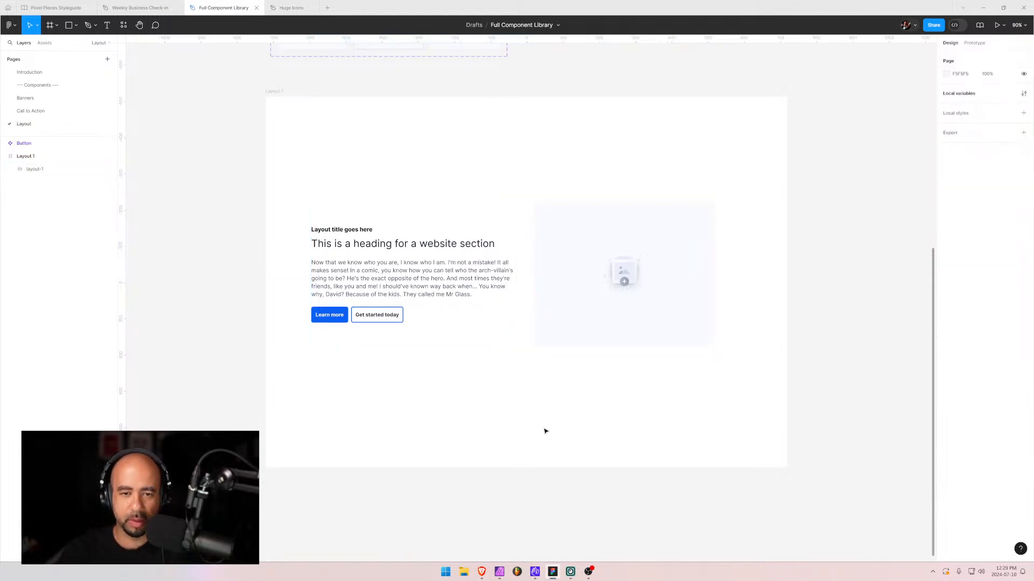
- Center the layout-1 frame horizontally within the Layout 1 artboard
{"action": "left_click", "coordinate": [515, 283]}
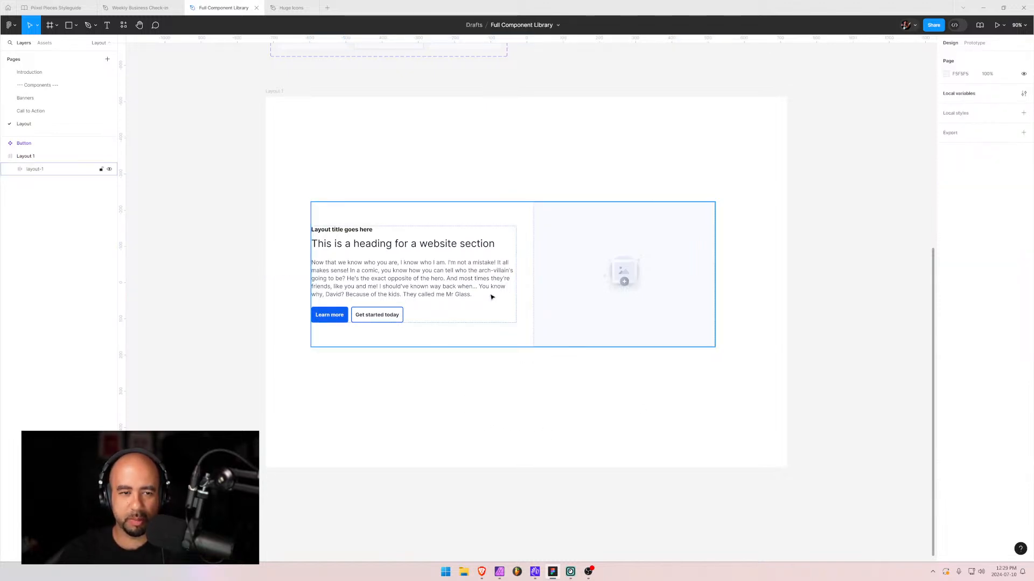
{"action": "key", "text": "alt+h"}
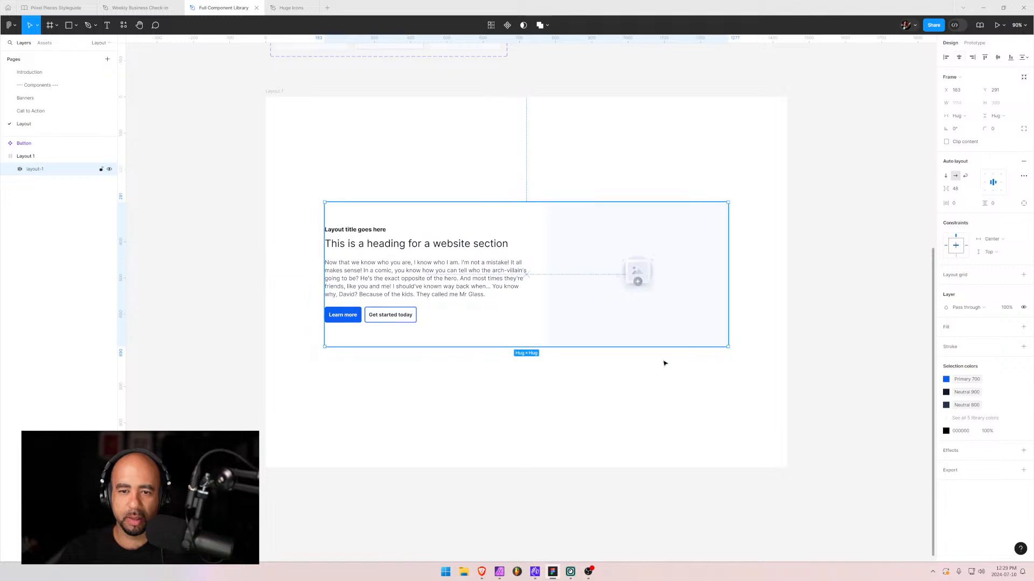
{"action": "left_click", "coordinate": [582, 388]}
- Set the height of the image placeholder in layout-1 to 500
{"action": "left_click", "coordinate": [602, 231]}
{"action": "left_click", "coordinate": [602, 231]}
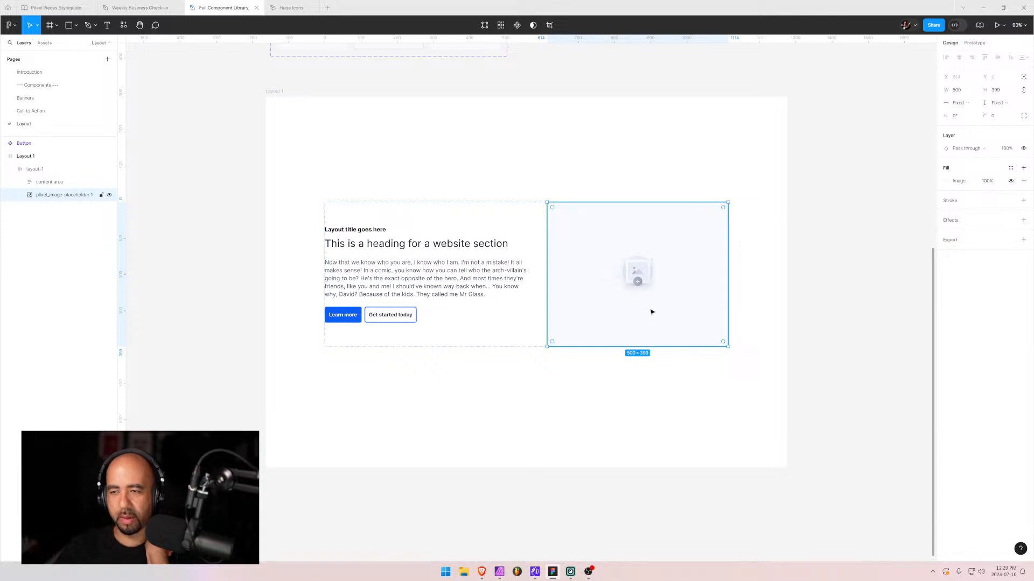
{"action": "left_click", "coordinate": [1001, 91]}
{"action": "type", "text": "5"}
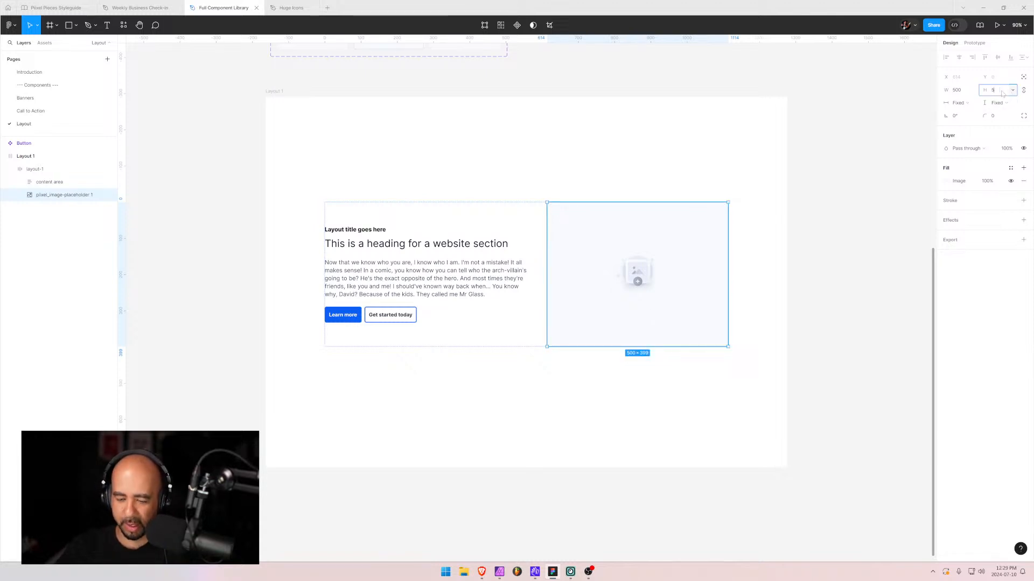
{"action": "type", "text": "00"}
{"action": "key", "text": "Return"}
{"action": "left_click", "coordinate": [496, 440]}
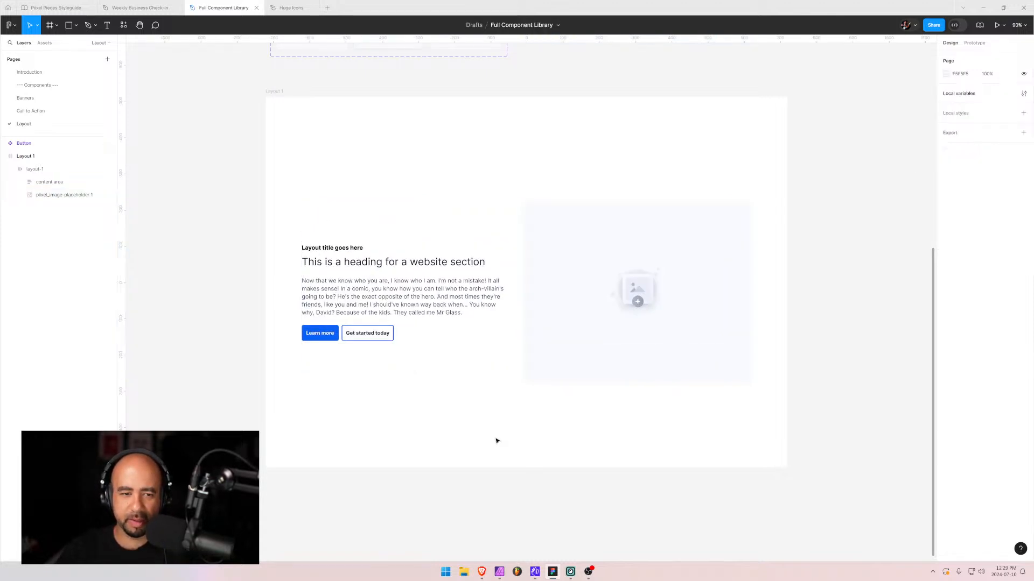
- Set the image placeholder's width to 500 with its proportions unlocked
{"action": "left_click", "coordinate": [580, 270]}
{"action": "left_click", "coordinate": [580, 271]}
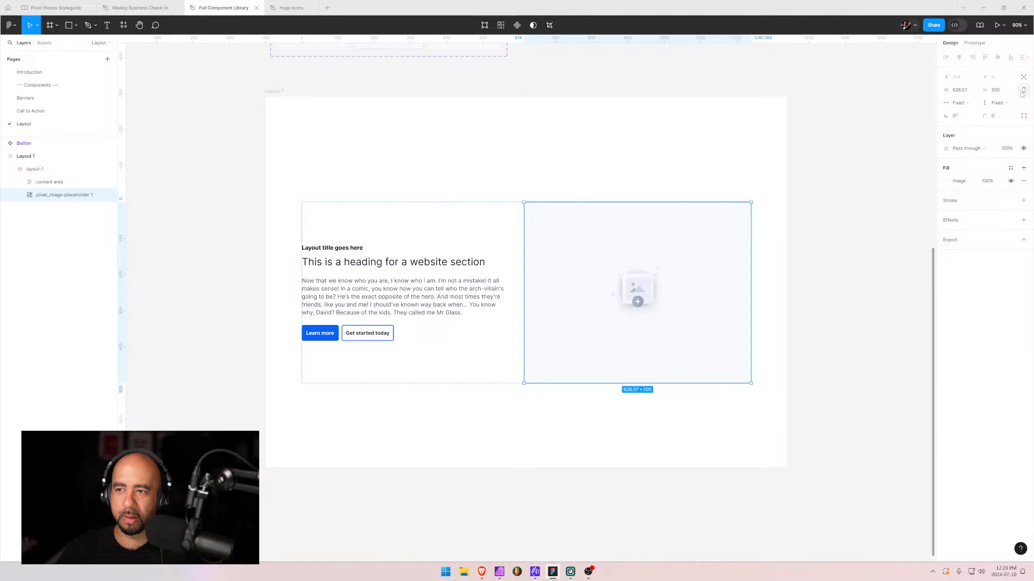
{"action": "left_click", "coordinate": [958, 90]}
{"action": "type", "text": "500"}
{"action": "key", "text": "Return"}
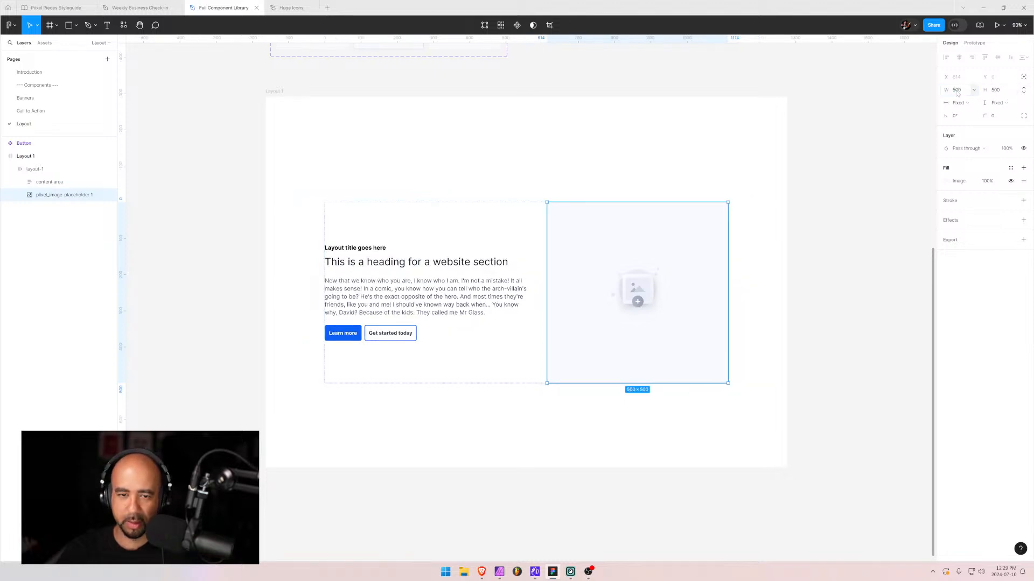
{"action": "left_click", "coordinate": [356, 171]}
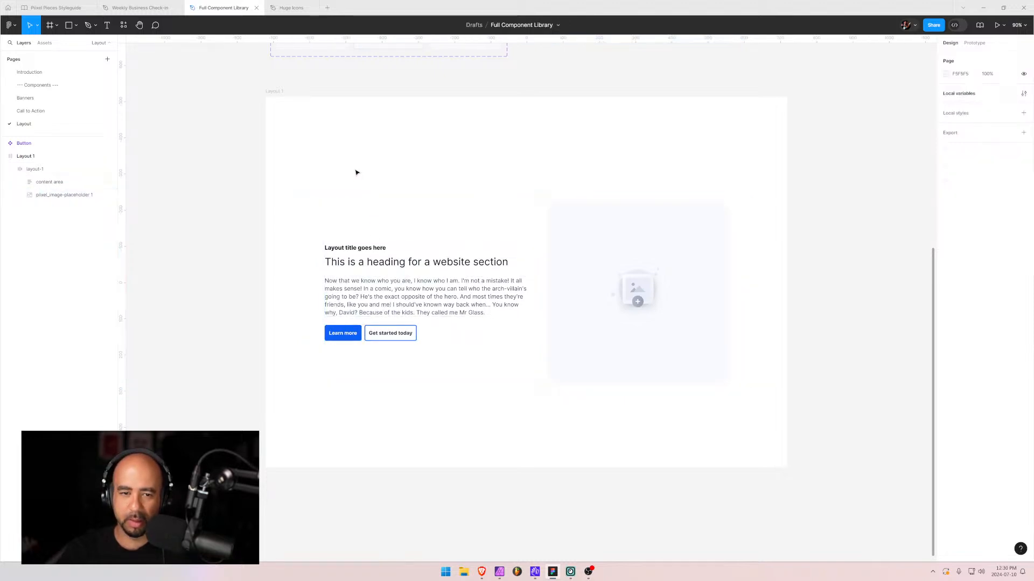
- Set the width of the content area frame to 500
{"action": "left_click", "coordinate": [509, 277]}
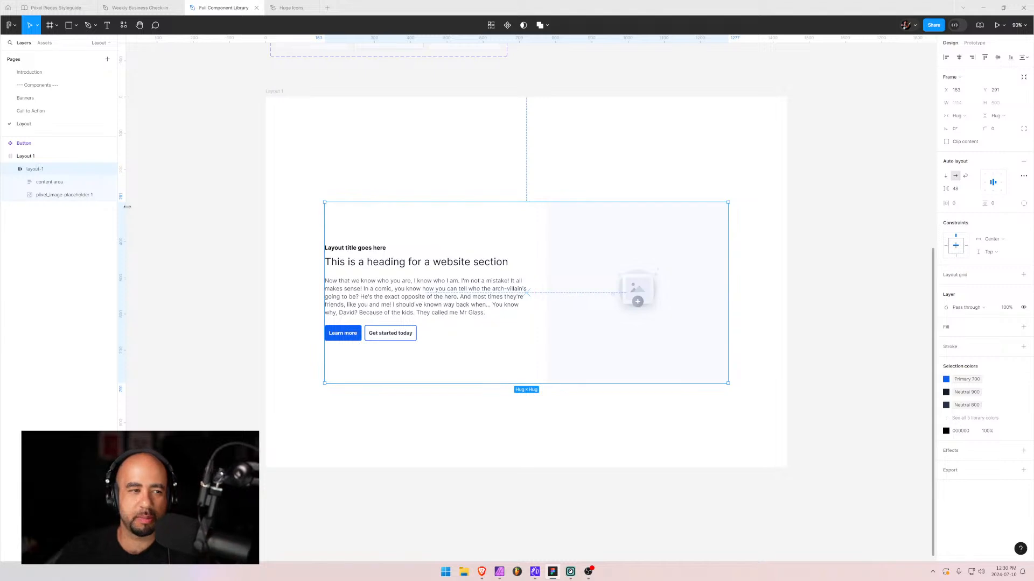
{"action": "left_click", "coordinate": [47, 182]}
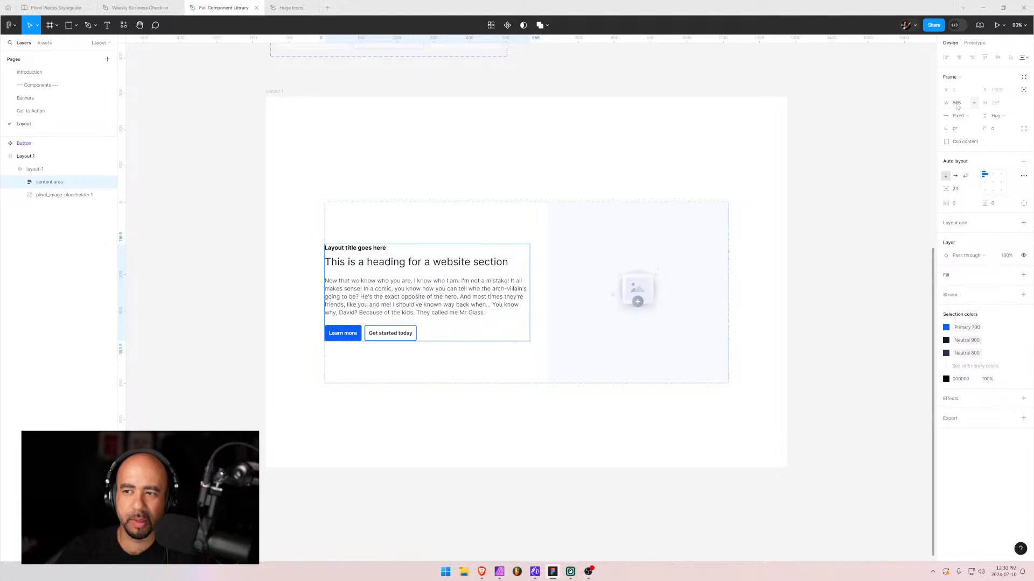
{"action": "left_click", "coordinate": [957, 105]}
{"action": "type", "text": "500"}
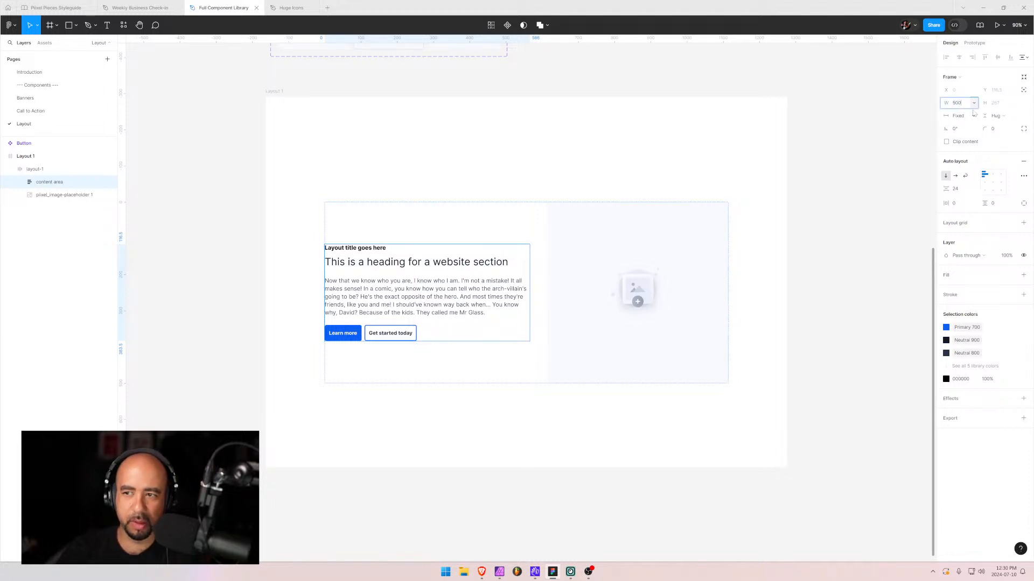
{"action": "key", "text": "Return"}
{"action": "left_click", "coordinate": [498, 426]}
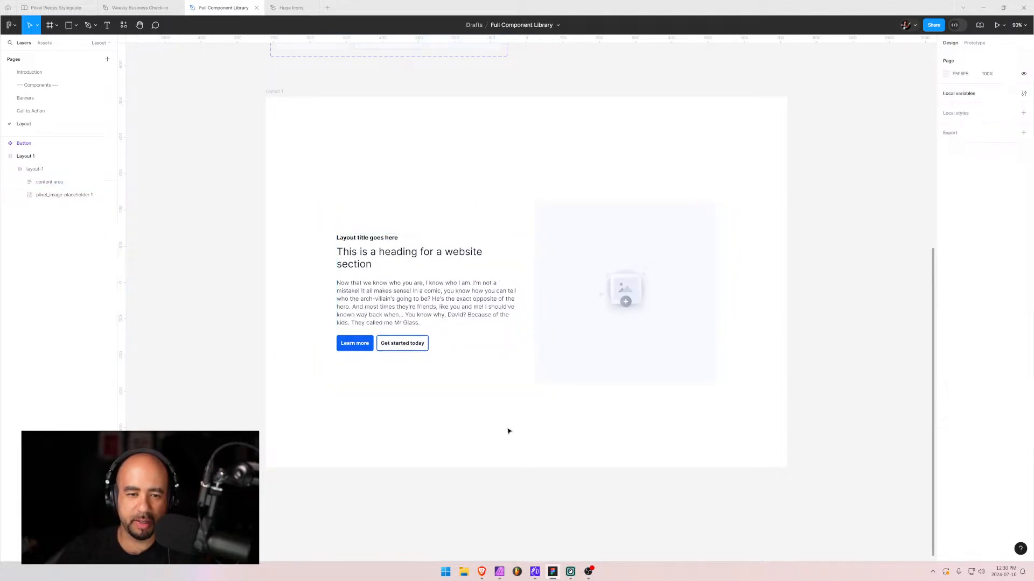
{"action": "left_click", "coordinate": [528, 316]}
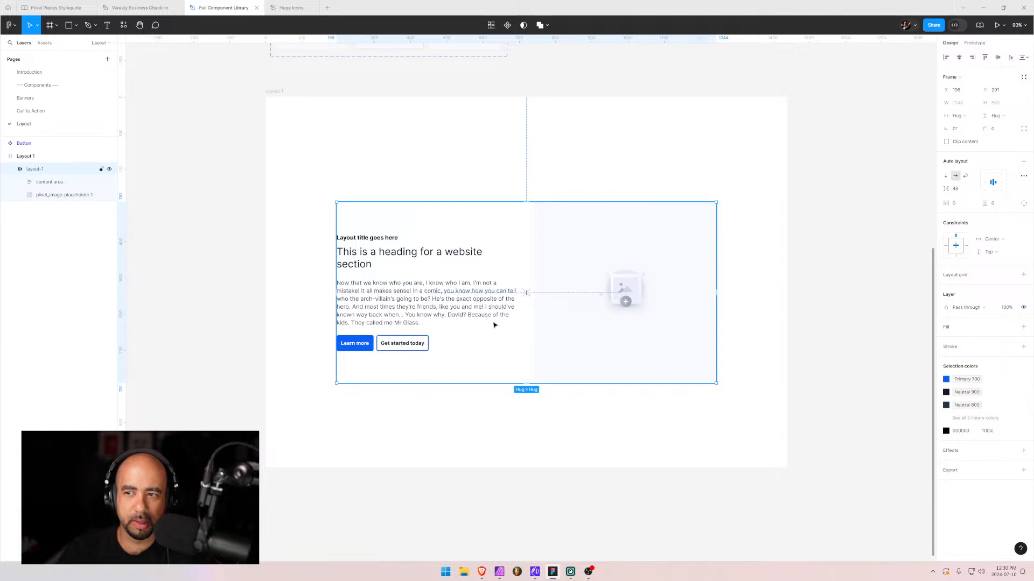
{"action": "left_click", "coordinate": [105, 182]}
{"action": "key", "text": "Escape"}
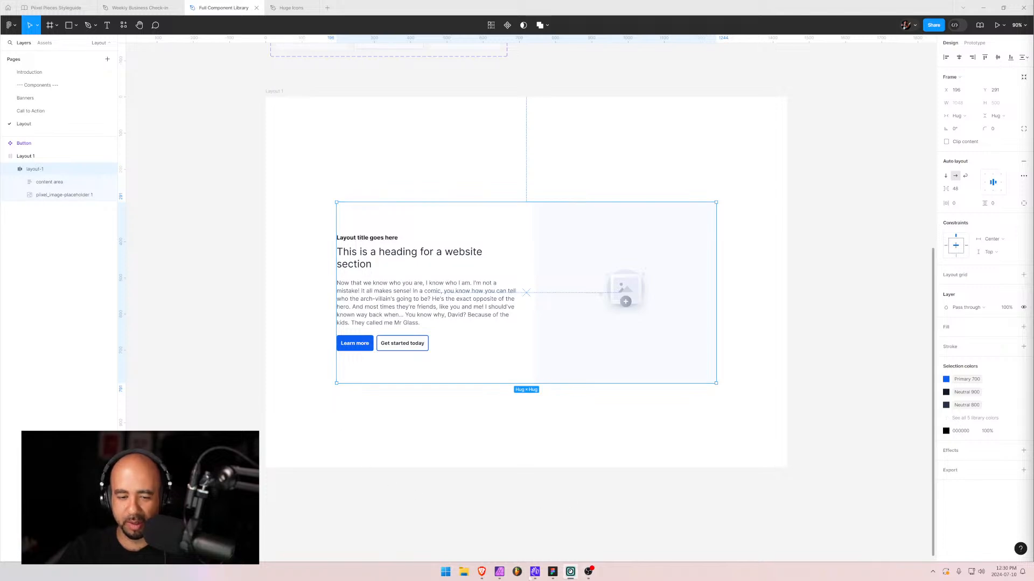
- Switch to the Brave browser, search for "uxmovement eyebrow text" and open the UX Movement article on increasing headline clicks with eyebrow text
{"action": "left_click", "coordinate": [482, 572]}
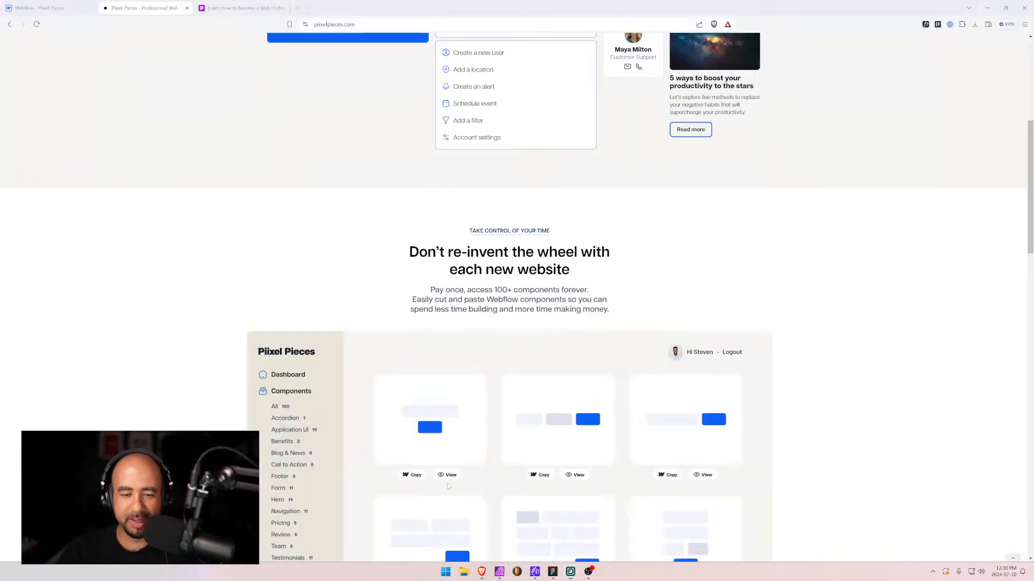
{"action": "left_click", "coordinate": [298, 8]}
{"action": "type", "text": "uxmovement eyebrow text"}
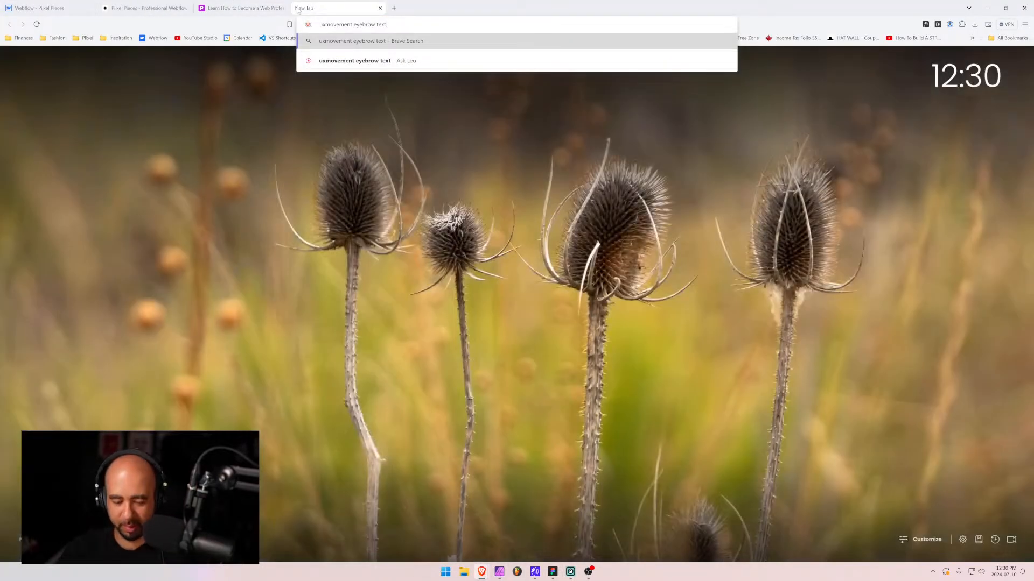
{"action": "key", "text": "Return"}
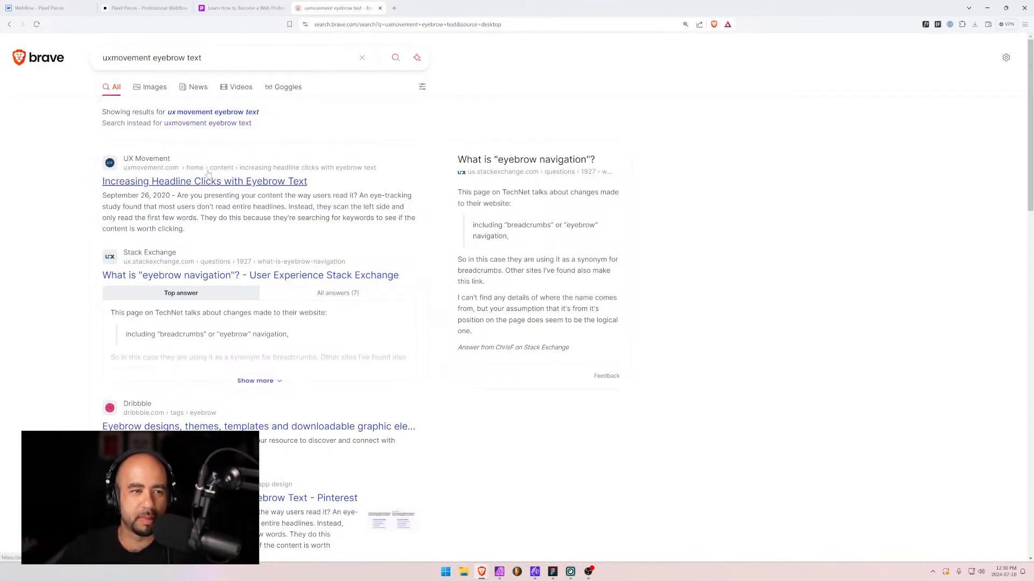
{"action": "left_click", "coordinate": [152, 182]}
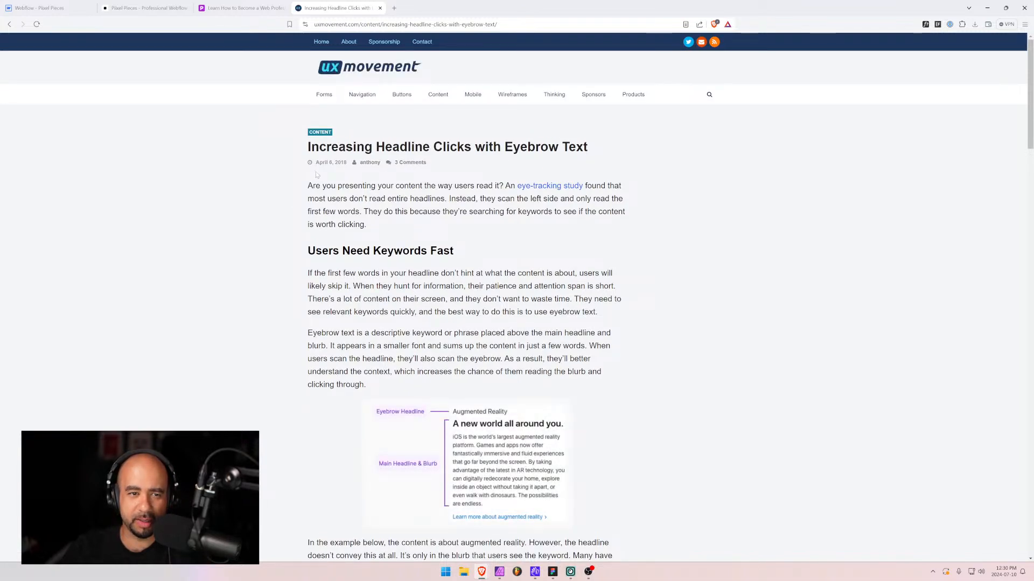
- Examine the article's publication date and its sections on eyebrow headline examples, eyebrow styling and when to use them
{"action": "left_click_drag", "start_coordinate": [320, 163], "coordinate": [350, 163]}
{"action": "scroll", "coordinate": [450, 224], "scroll_direction": "down", "scroll_amount": 1}
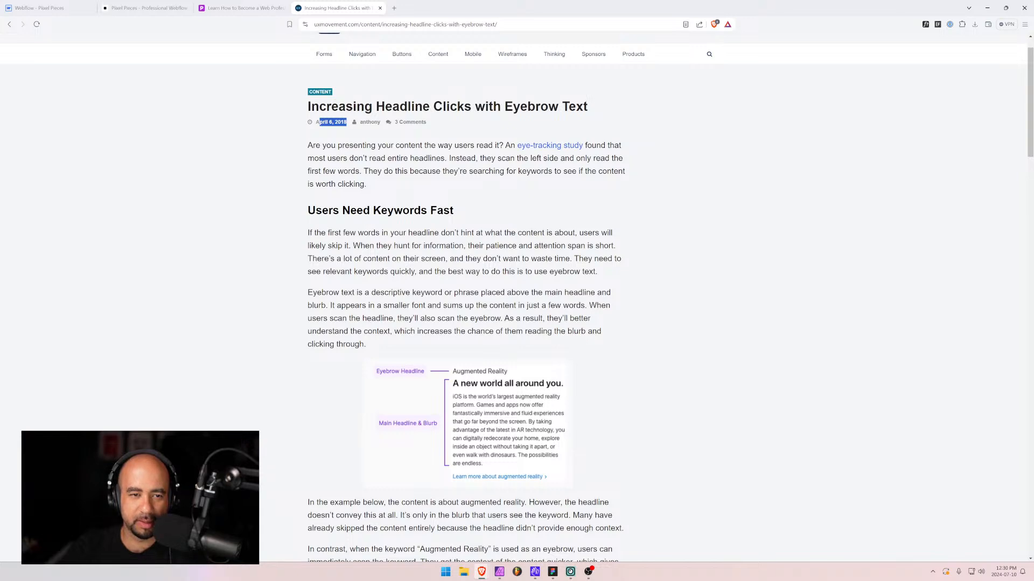
{"action": "scroll", "coordinate": [330, 232], "scroll_direction": "down", "scroll_amount": 8}
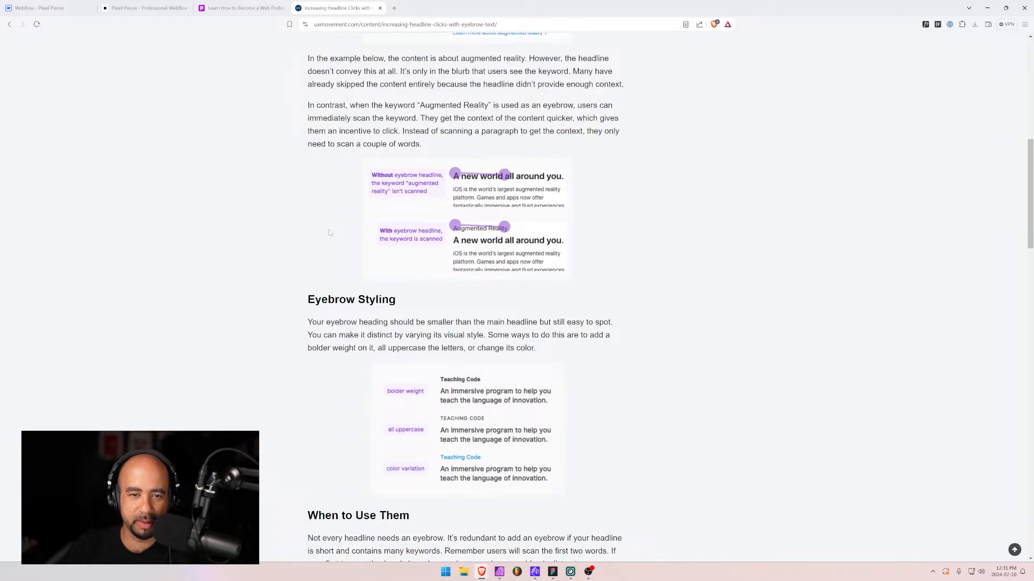
{"action": "left_click_drag", "start_coordinate": [321, 299], "coordinate": [388, 300]}
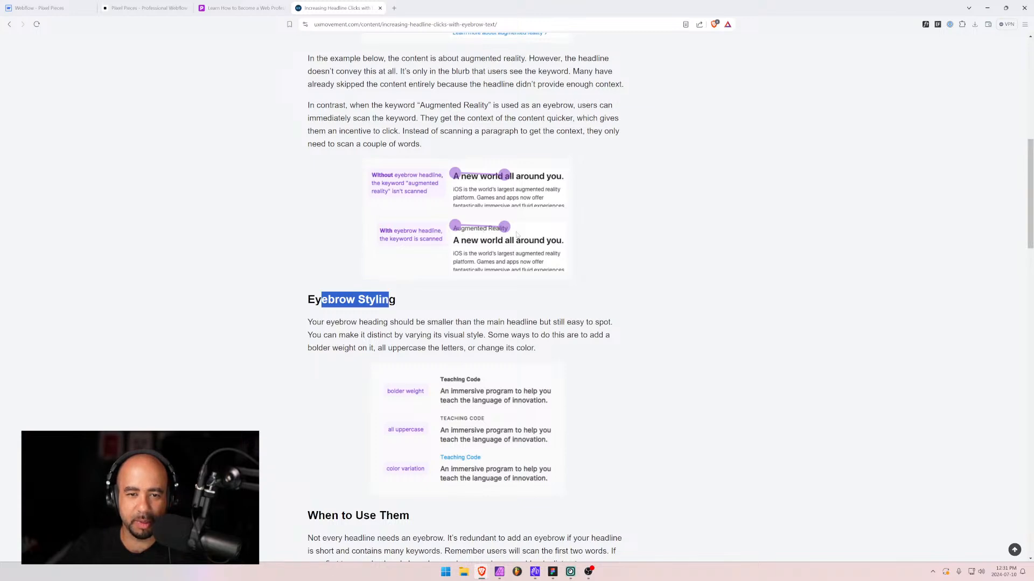
{"action": "scroll", "coordinate": [434, 202], "scroll_direction": "down", "scroll_amount": 4}
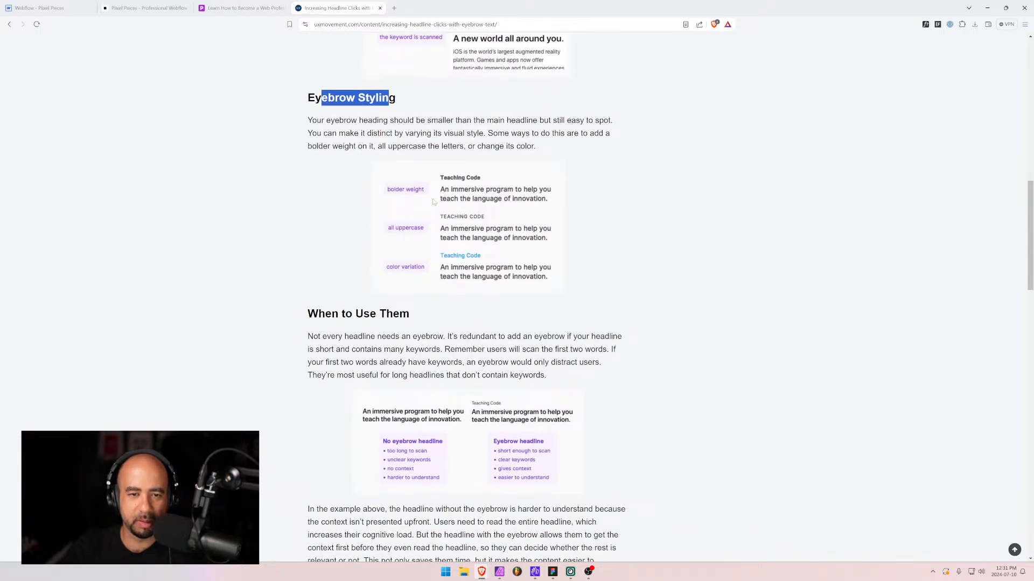
- Examine the eyebrow article's guidance on when to use them, its closing section on users needing context, and the comments
{"action": "scroll", "coordinate": [466, 290], "scroll_direction": "down", "scroll_amount": 3}
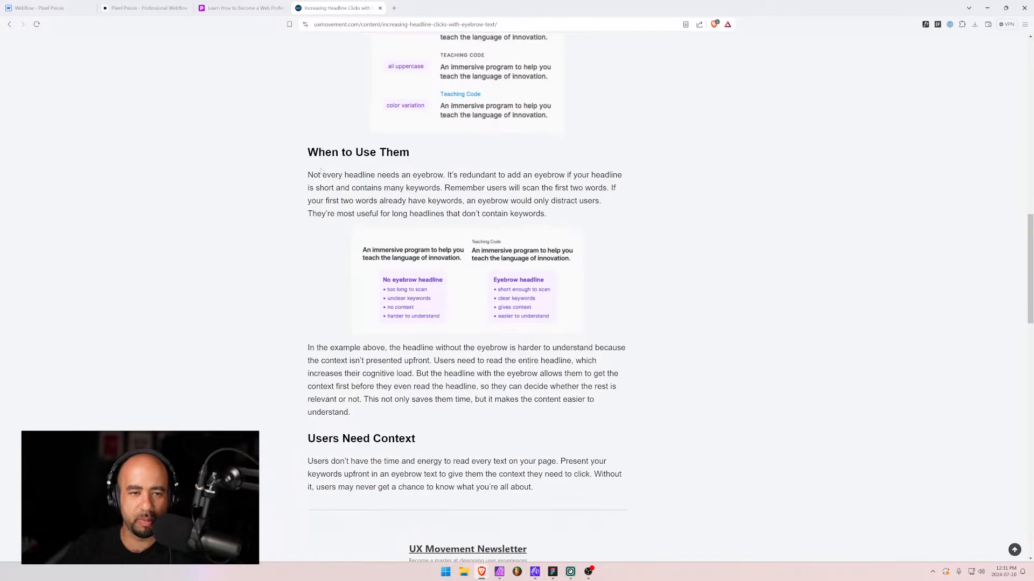
{"action": "left_click_drag", "start_coordinate": [307, 174], "coordinate": [404, 187]}
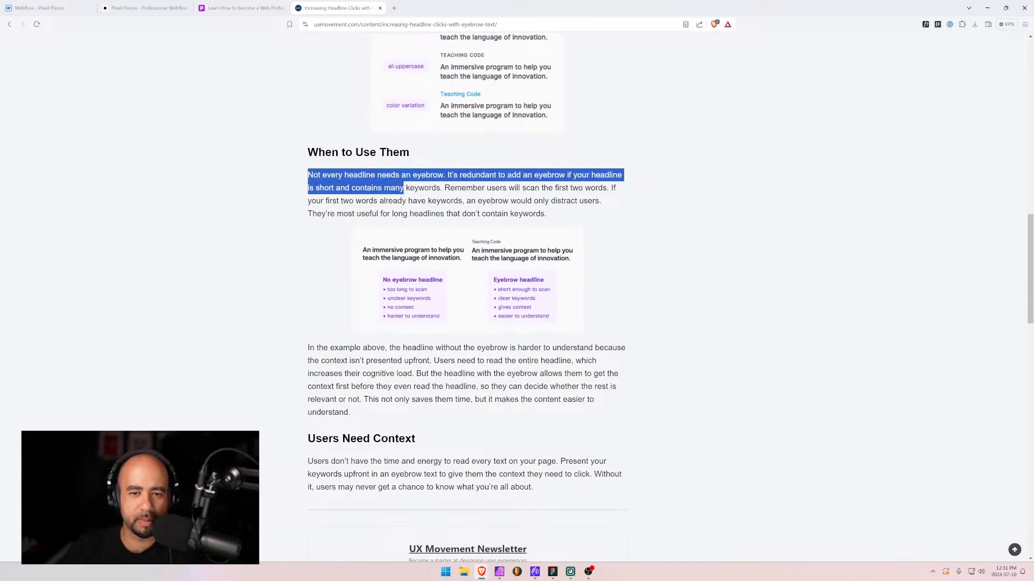
{"action": "left_click_drag", "start_coordinate": [404, 188], "coordinate": [437, 188]}
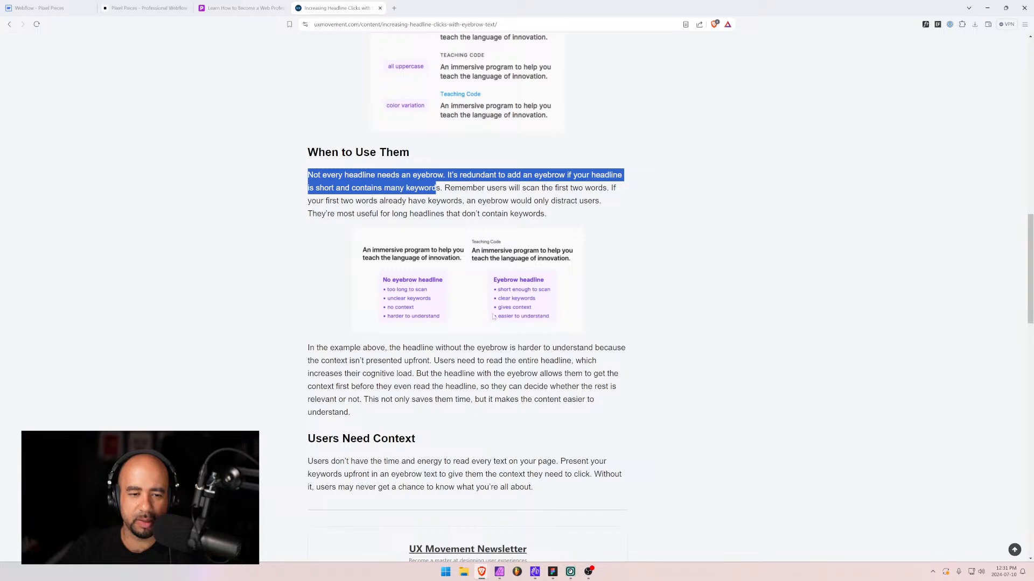
{"action": "scroll", "coordinate": [492, 317], "scroll_direction": "down", "scroll_amount": 5}
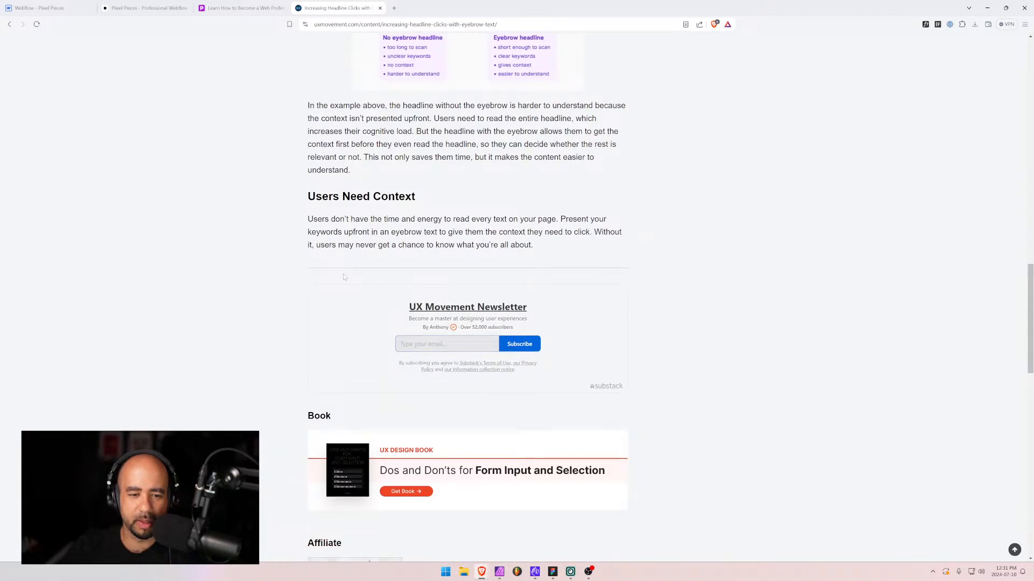
{"action": "scroll", "coordinate": [344, 277], "scroll_direction": "down", "scroll_amount": 5}
{"action": "scroll", "coordinate": [343, 277], "scroll_direction": "down", "scroll_amount": 5}
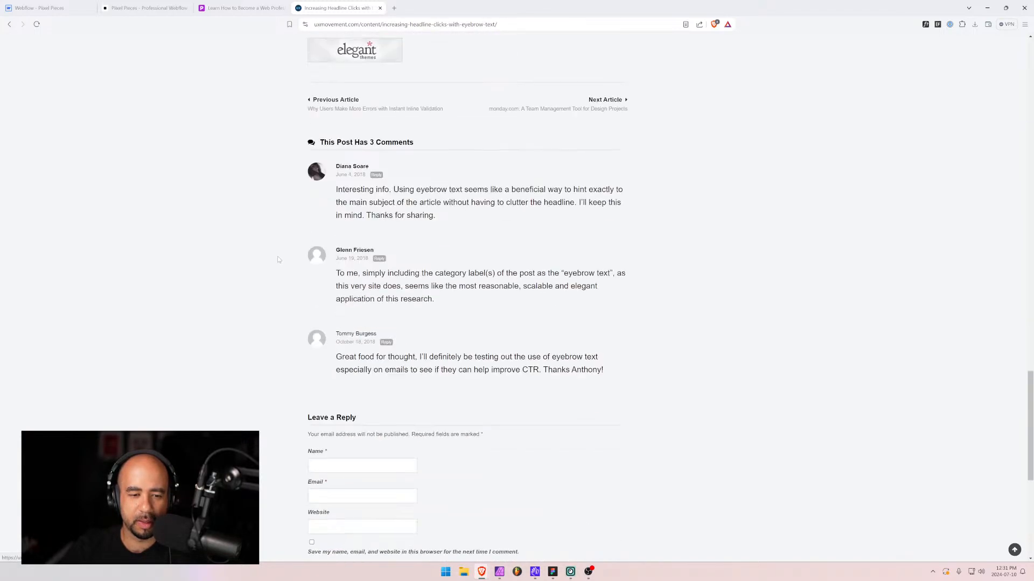
{"action": "scroll", "coordinate": [455, 237], "scroll_direction": "up", "scroll_amount": 13}
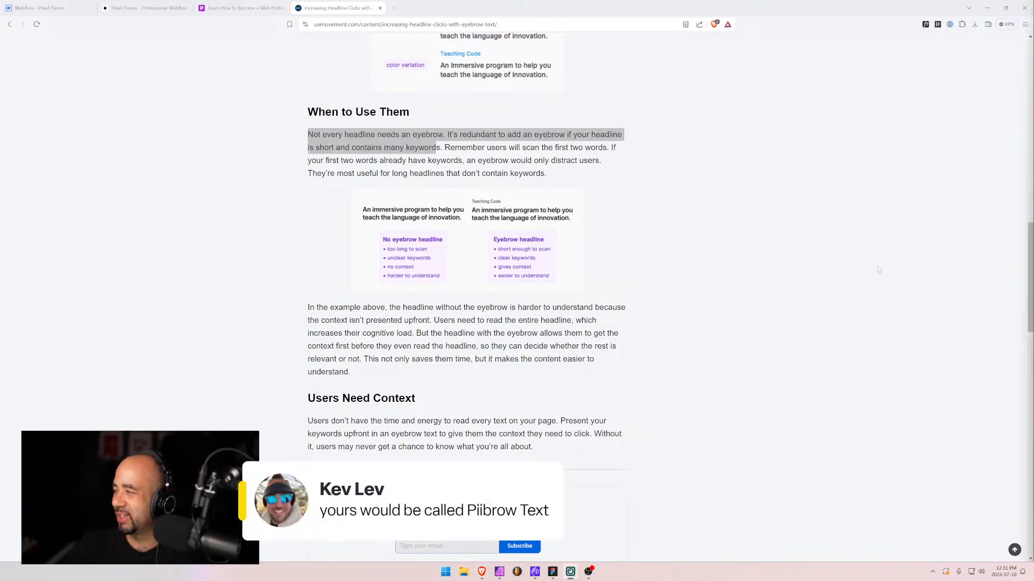
{"action": "left_click", "coordinate": [483, 157]}
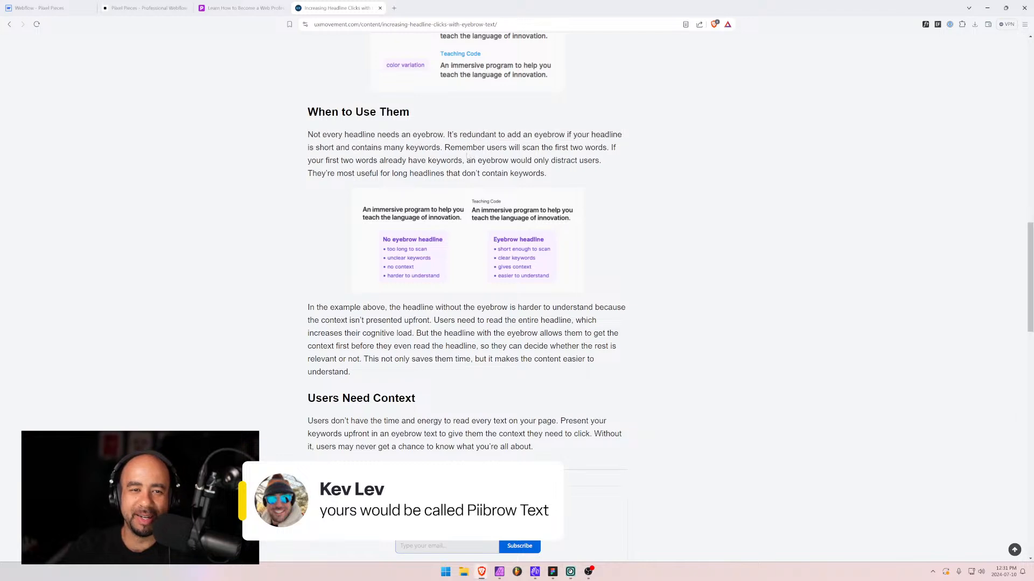
- Return to the search results, open the Uxcel typography lesson and read its section on the eyebrow headline
{"action": "key", "text": "alt+Left"}
{"action": "scroll", "coordinate": [259, 257], "scroll_direction": "down", "scroll_amount": 1}
{"action": "scroll", "coordinate": [259, 258], "scroll_direction": "down", "scroll_amount": 2}
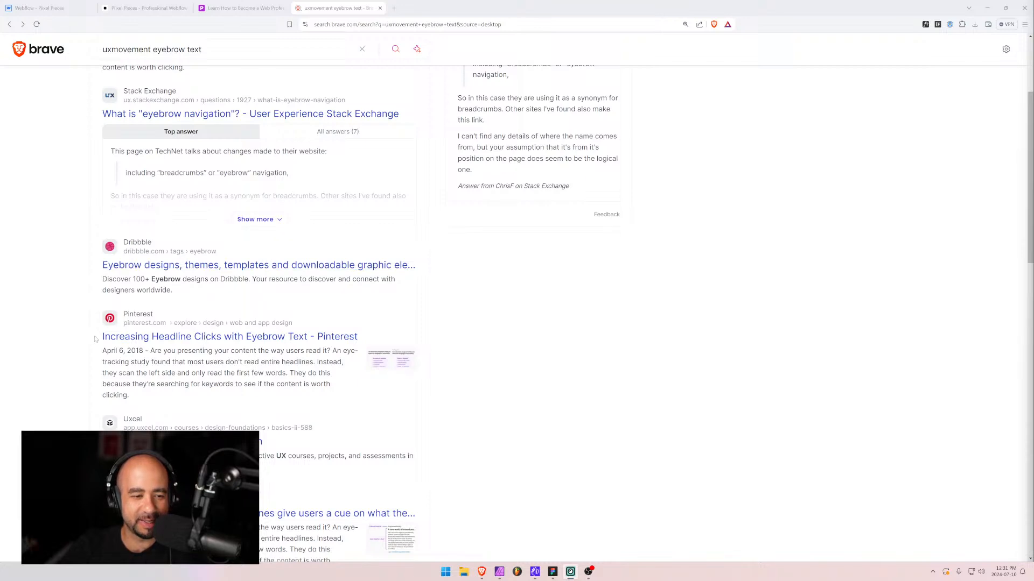
{"action": "left_click", "coordinate": [215, 441]}
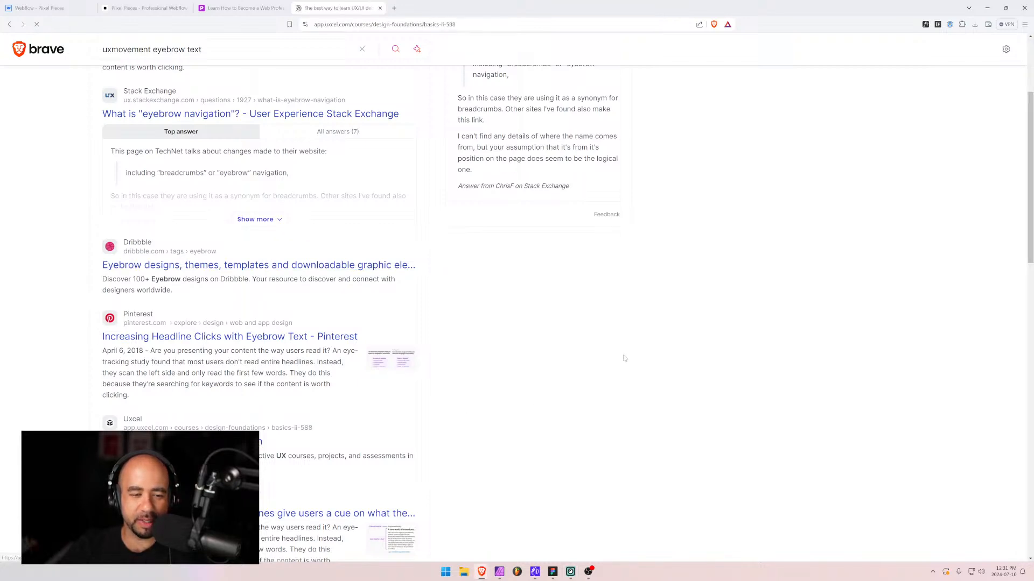
{"action": "scroll", "coordinate": [333, 301], "scroll_direction": "down", "scroll_amount": 5}
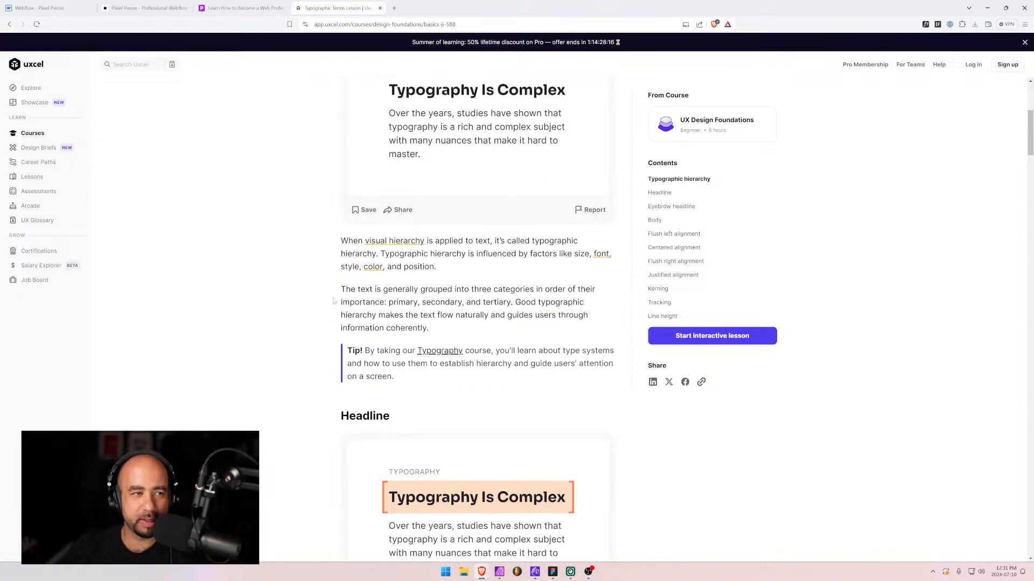
{"action": "scroll", "coordinate": [333, 301], "scroll_direction": "down", "scroll_amount": 10}
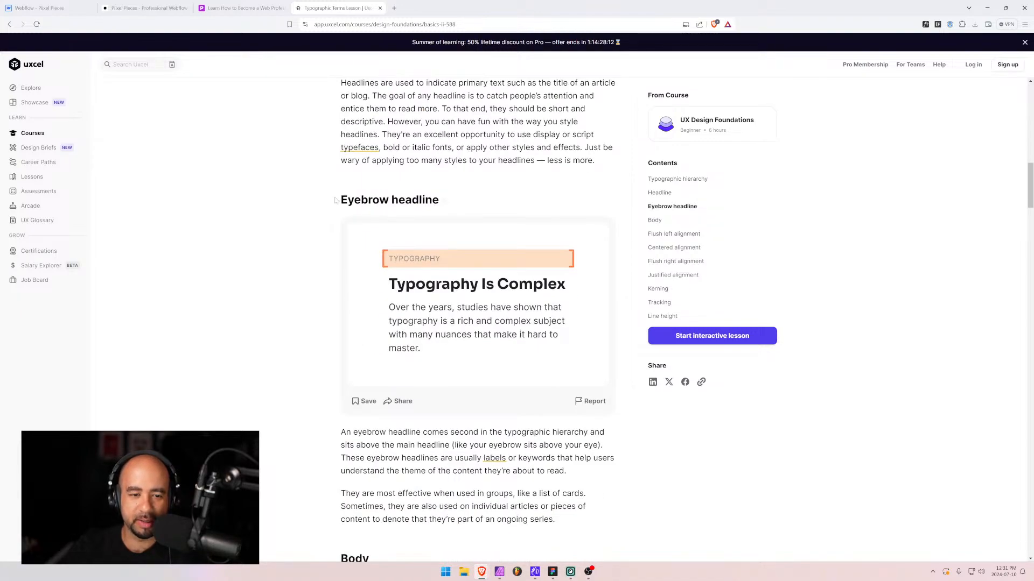
{"action": "scroll", "coordinate": [335, 200], "scroll_direction": "up", "scroll_amount": 15}
- Go back to the search results, search for "eyebrow headline definition" instead and read the summarized definition
{"action": "key", "text": "alt+Left"}
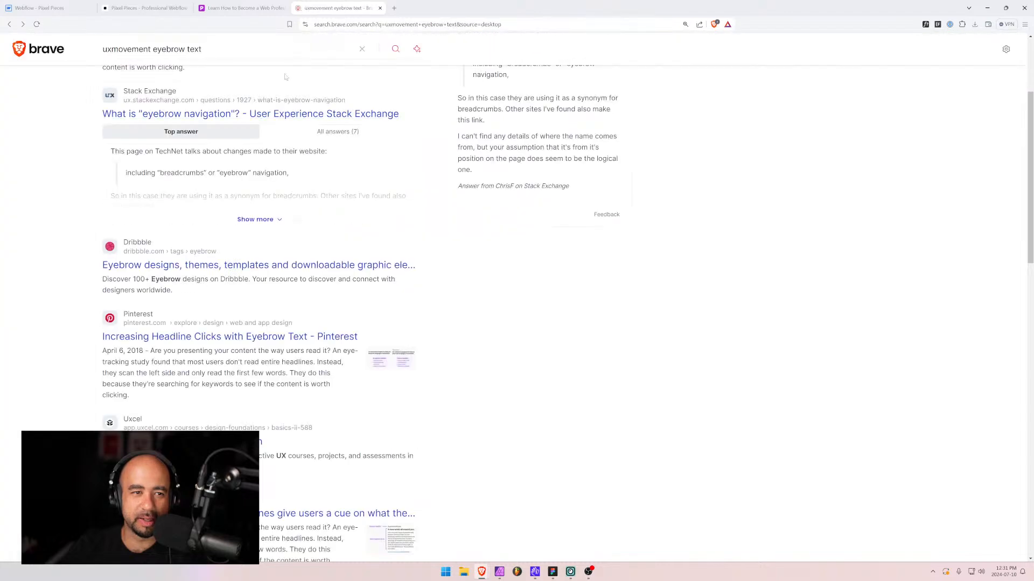
{"action": "scroll", "coordinate": [286, 77], "scroll_direction": "up", "scroll_amount": 3}
{"action": "double_click", "coordinate": [127, 58]}
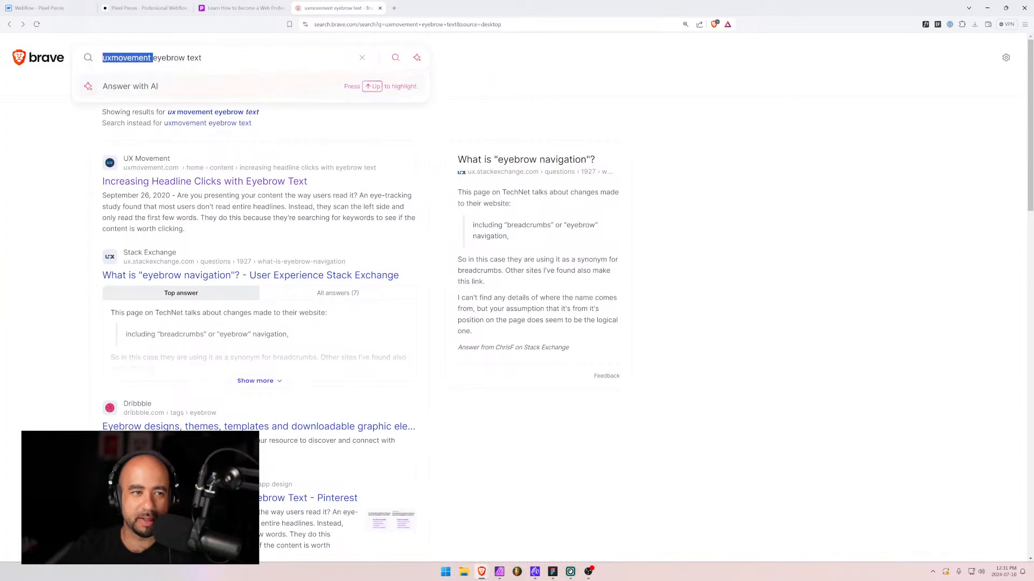
{"action": "key", "text": "BackSpace"}
{"action": "double_click", "coordinate": [143, 57]}
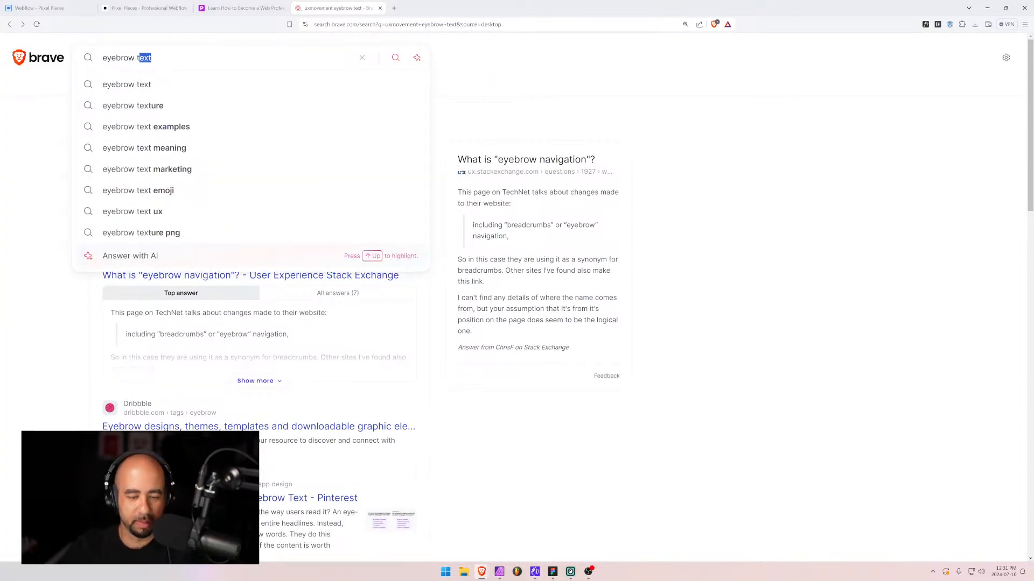
{"action": "key", "text": "BackSpace"}
{"action": "type", "text": "headline"}
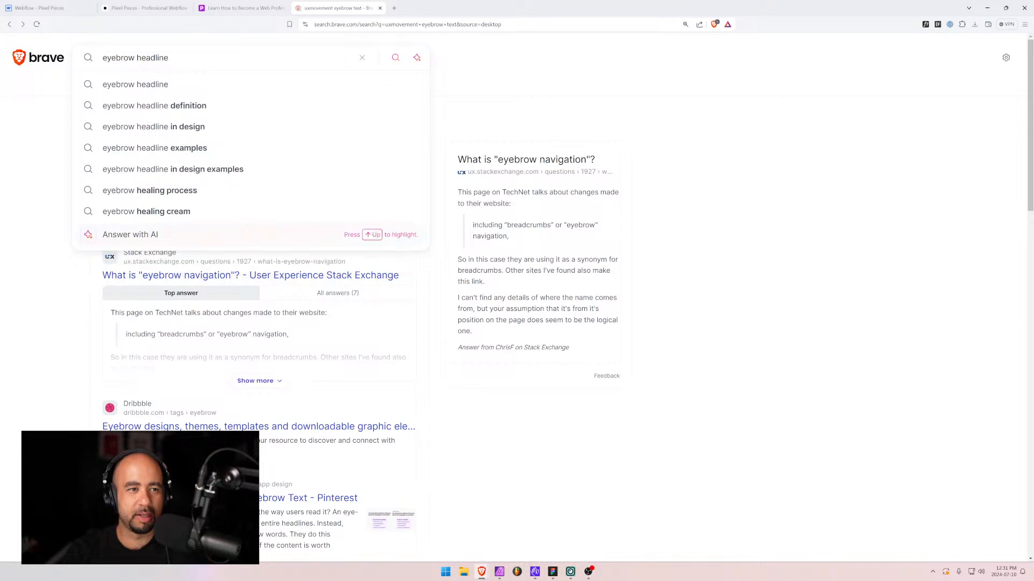
{"action": "key", "text": "Down"}
{"action": "key", "text": "Down"}
{"action": "key", "text": "Return"}
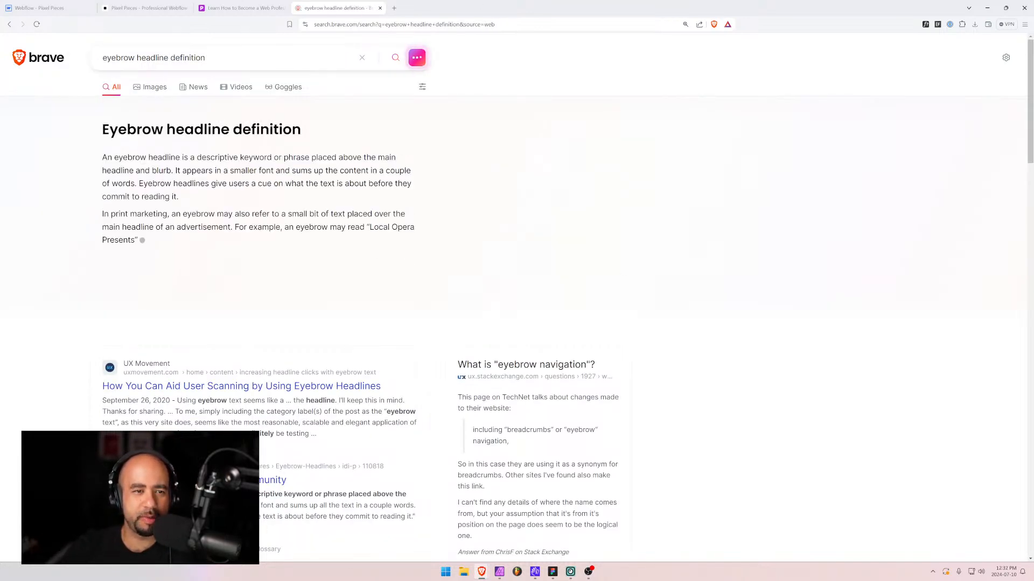
{"action": "left_click_drag", "start_coordinate": [102, 157], "coordinate": [178, 197]}
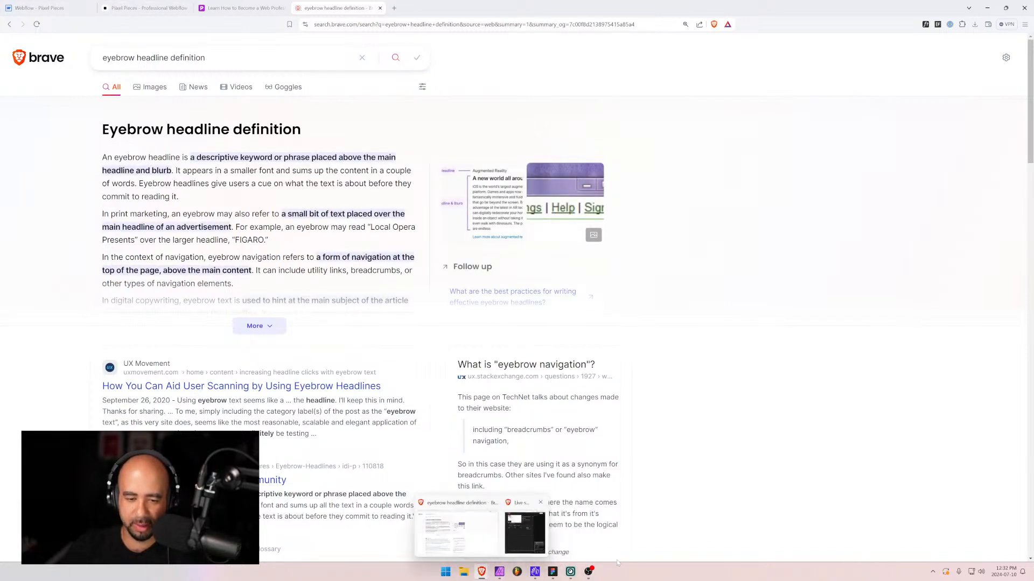
- Switch to Figma and replace the "Layout title goes here" text above the heading with "Eyebrow headline"
{"action": "left_click", "coordinate": [553, 572]}
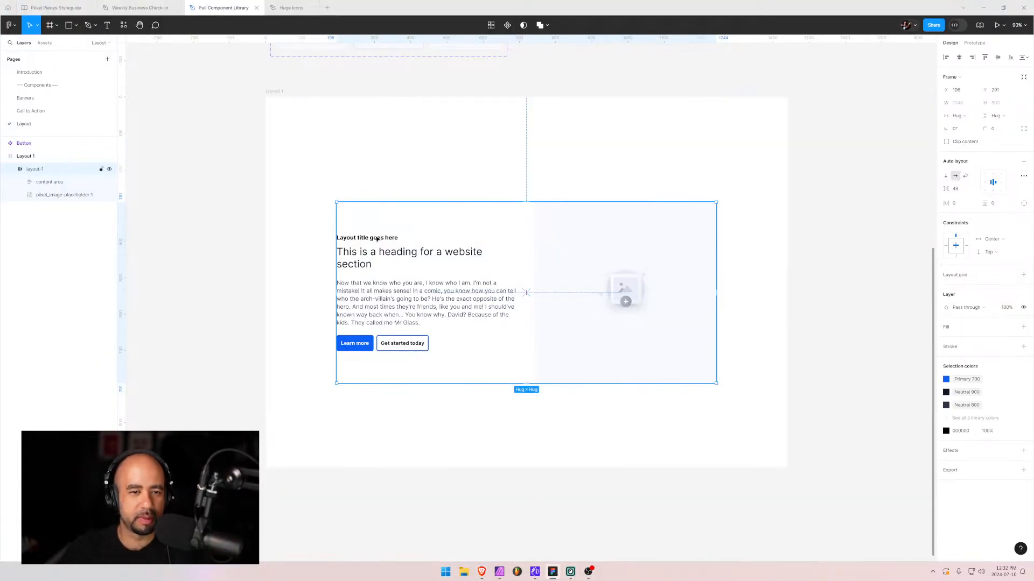
{"action": "left_click", "coordinate": [46, 182]}
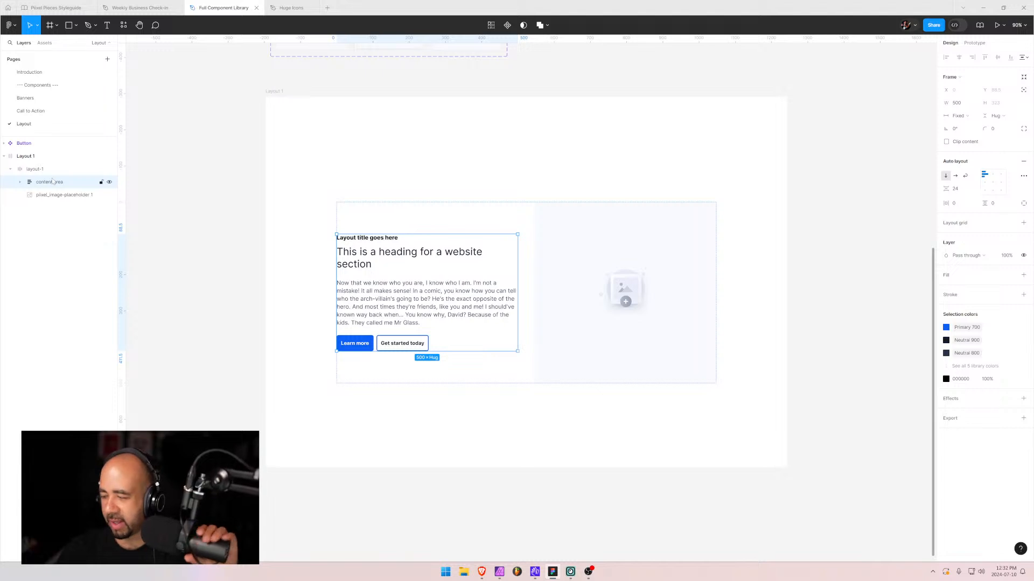
{"action": "left_click", "coordinate": [366, 237]}
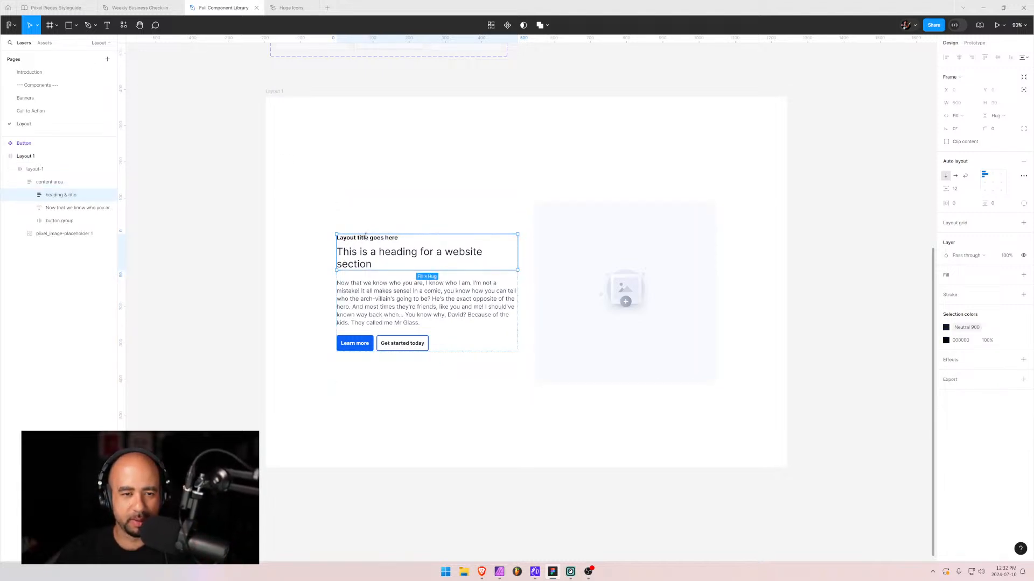
{"action": "left_click", "coordinate": [30, 195]}
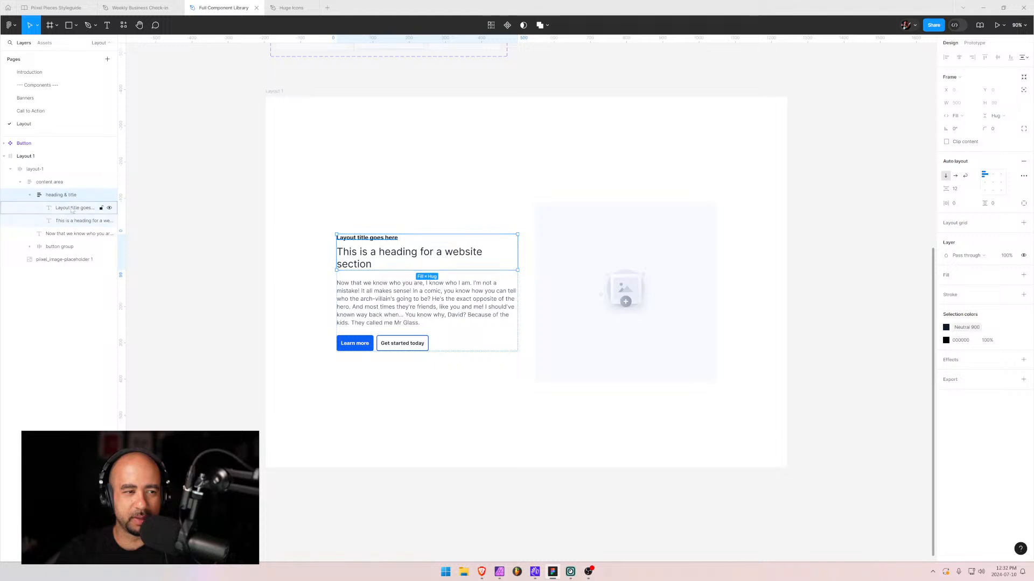
{"action": "left_click", "coordinate": [71, 207]}
{"action": "double_click", "coordinate": [379, 239]}
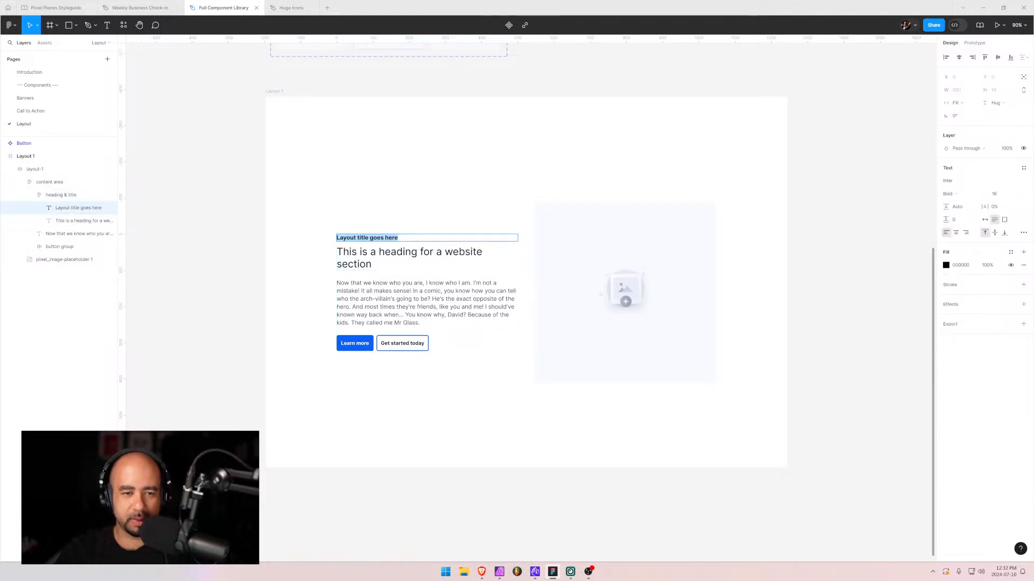
{"action": "type", "text": "Eyebr"}
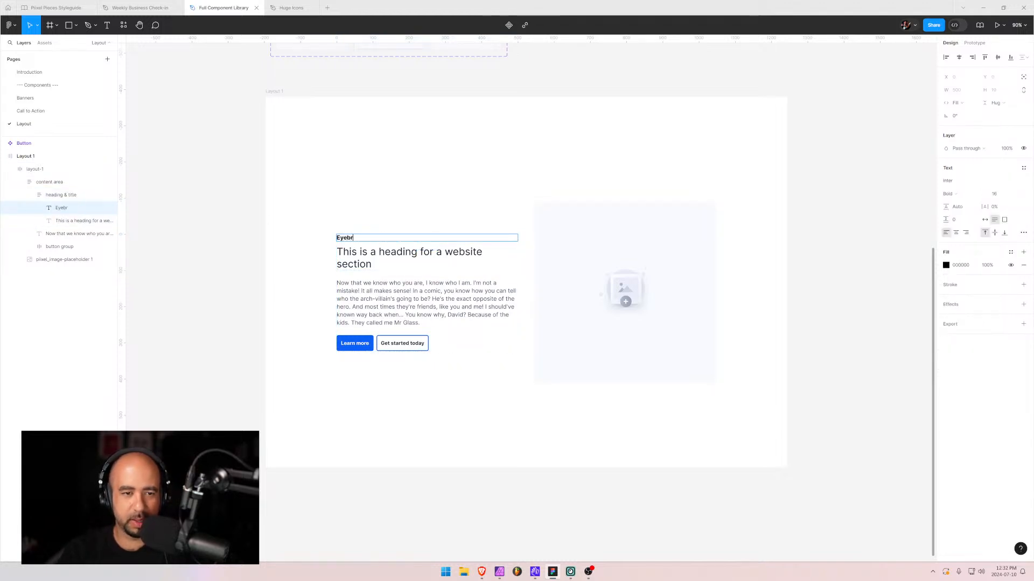
{"action": "type", "text": "ow head"}
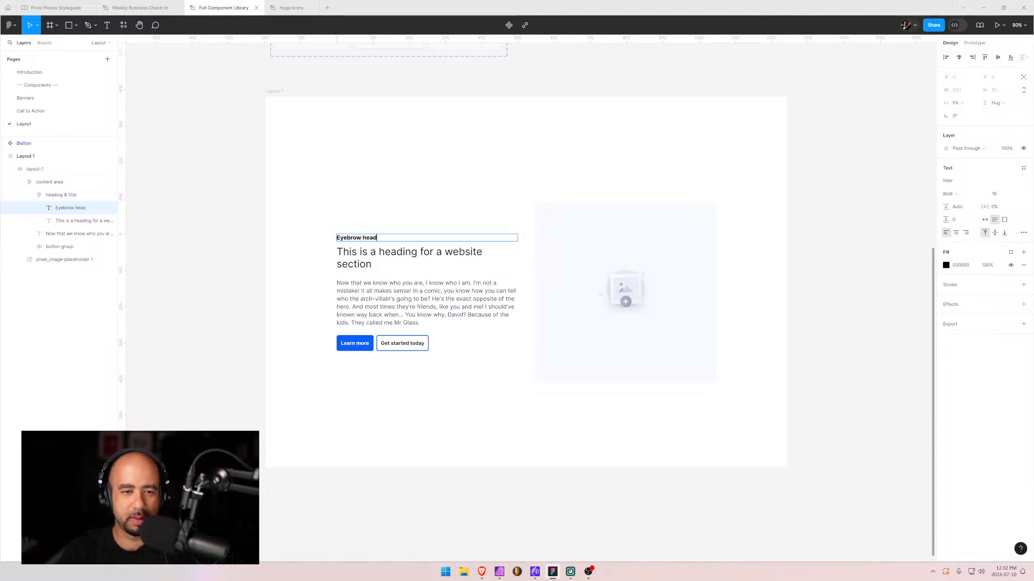
{"action": "type", "text": "line"}
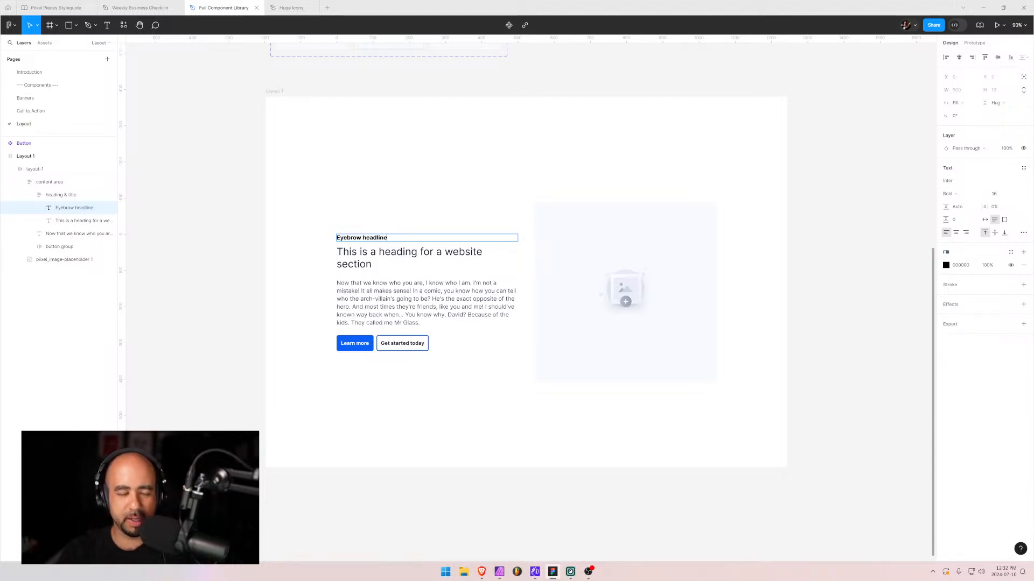
{"action": "key", "text": "alt+Tab"}
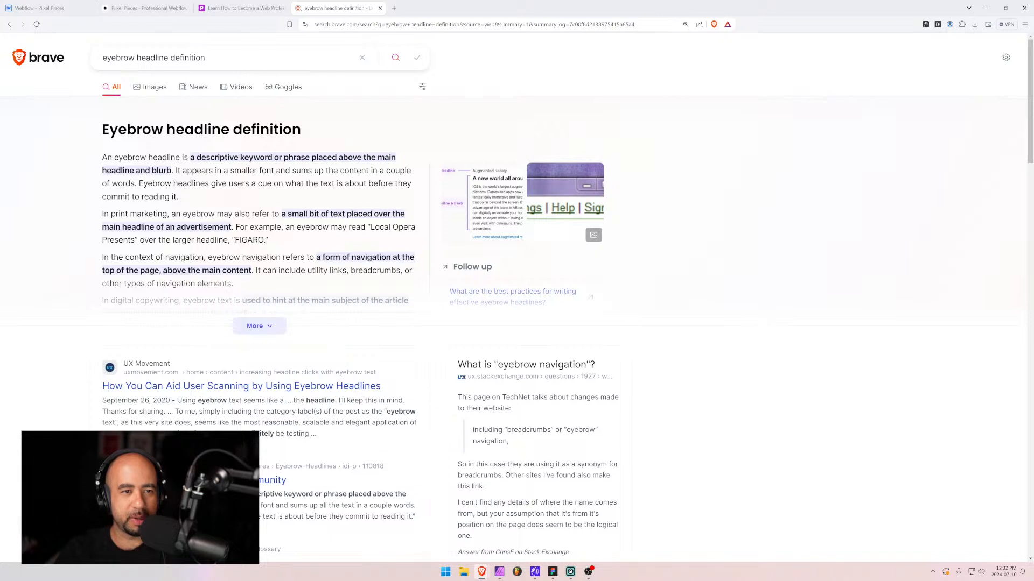
{"action": "key", "text": "alt+Tab"}
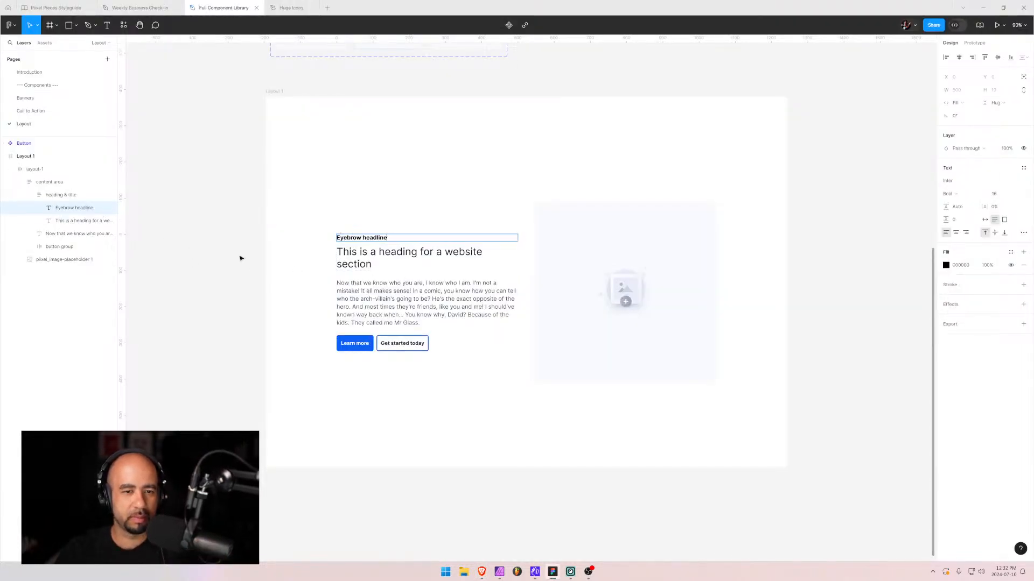
- Rename the "heading & title" frame that holds the eyebrow headline and heading text as "Heading"
{"action": "left_click", "coordinate": [69, 221]}
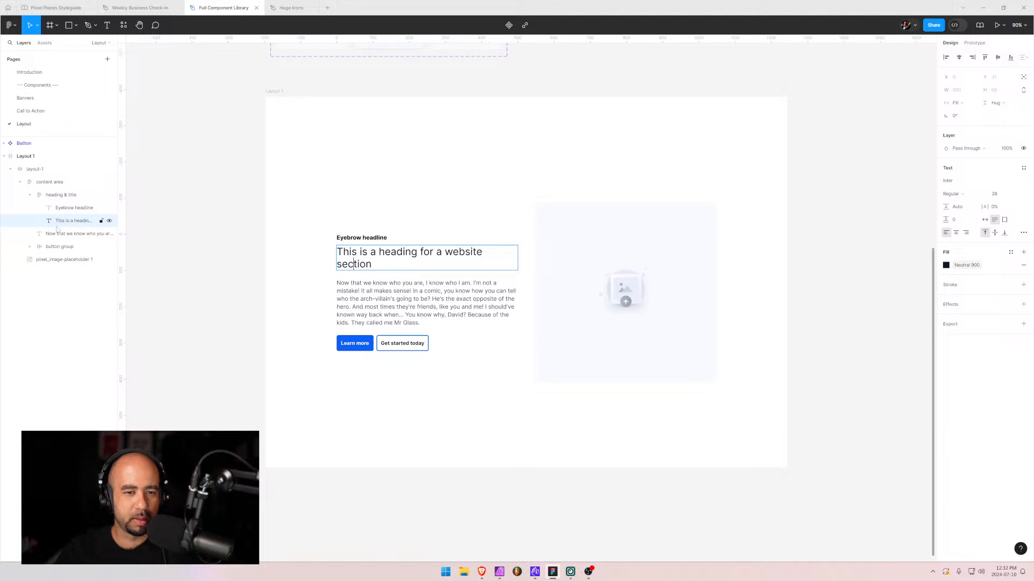
{"action": "left_click", "coordinate": [47, 197]}
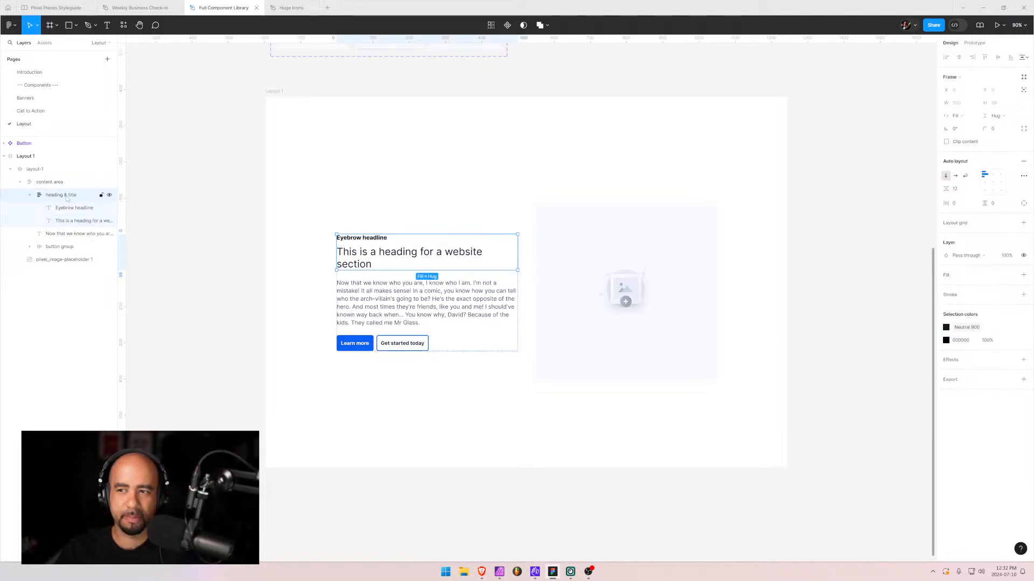
{"action": "double_click", "coordinate": [67, 196]}
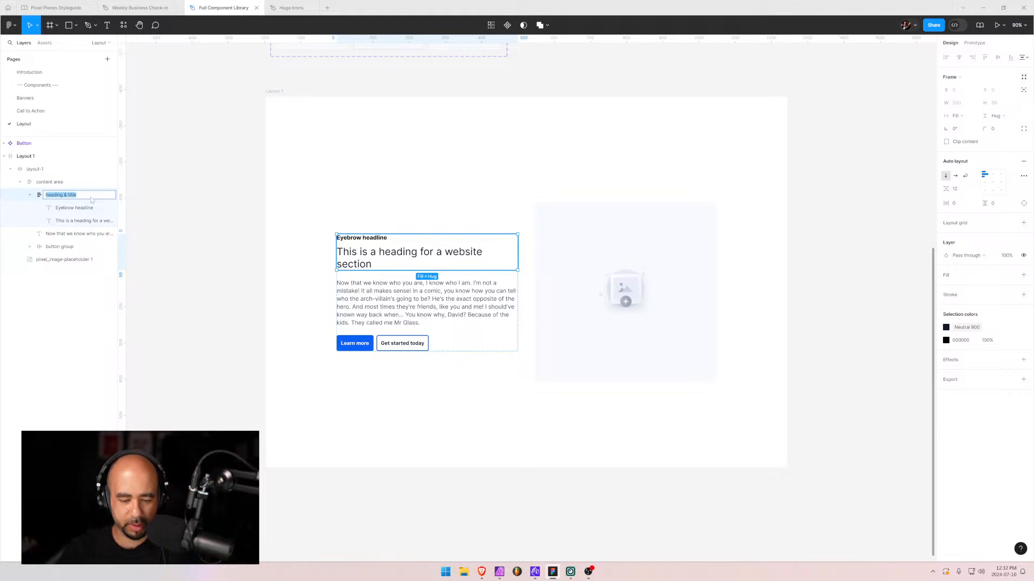
{"action": "key", "text": "BackSpace"}
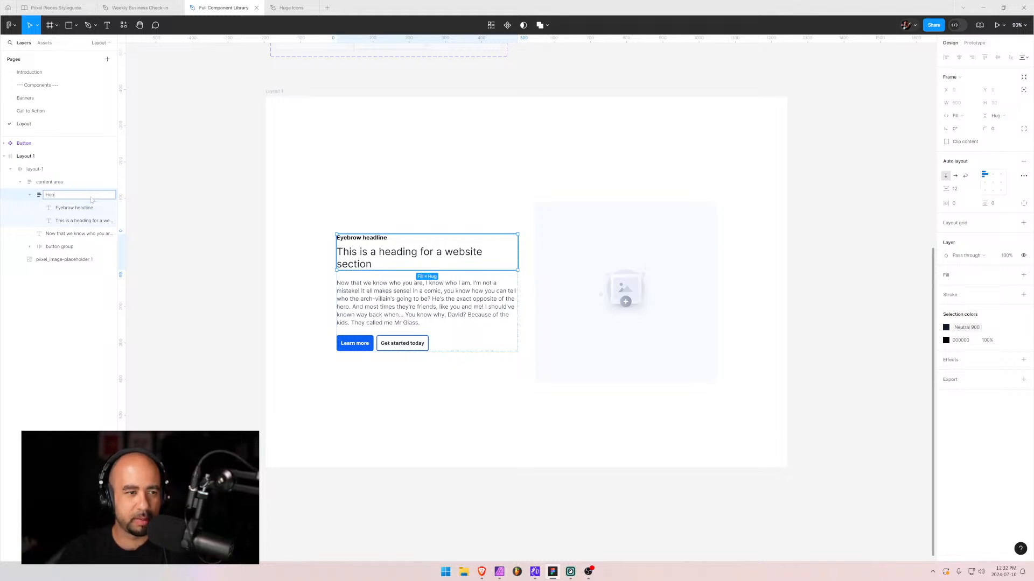
{"action": "type", "text": "Heading"}
{"action": "key", "text": "Return"}
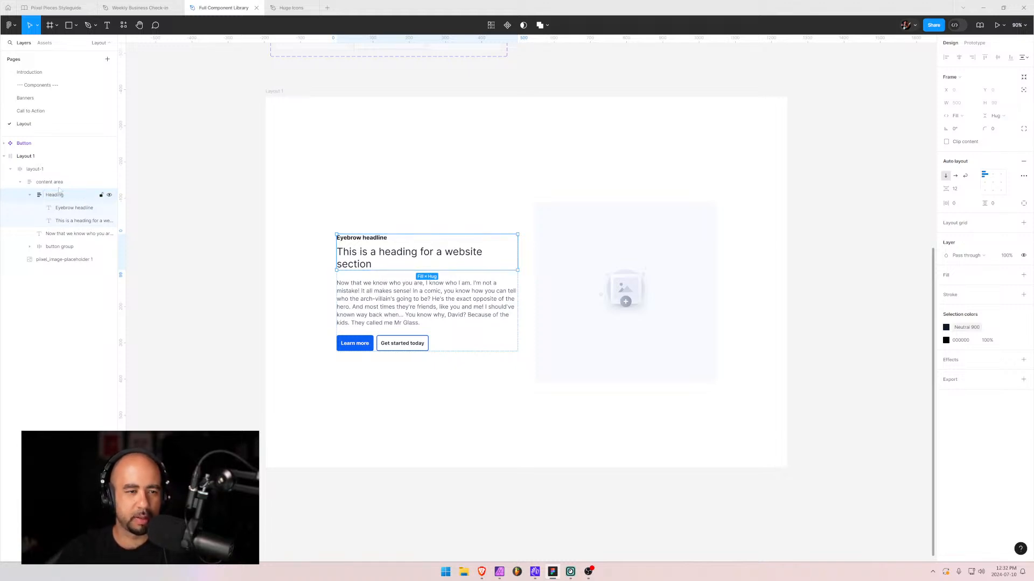
- Rename the "content area" frame inside the layout as "Content"
{"action": "left_click", "coordinate": [57, 183]}
{"action": "double_click", "coordinate": [57, 184]}
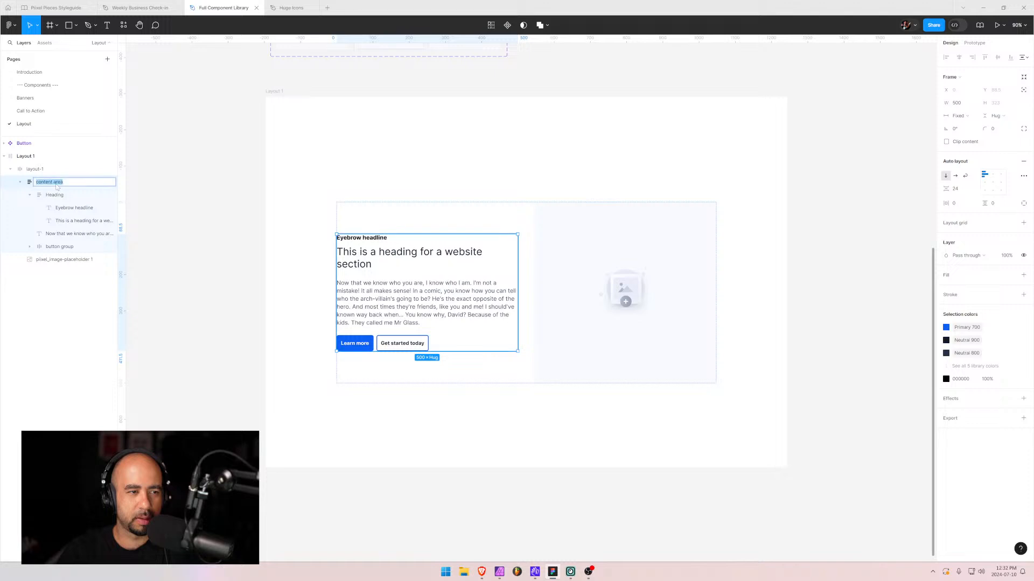
{"action": "type", "text": "C"}
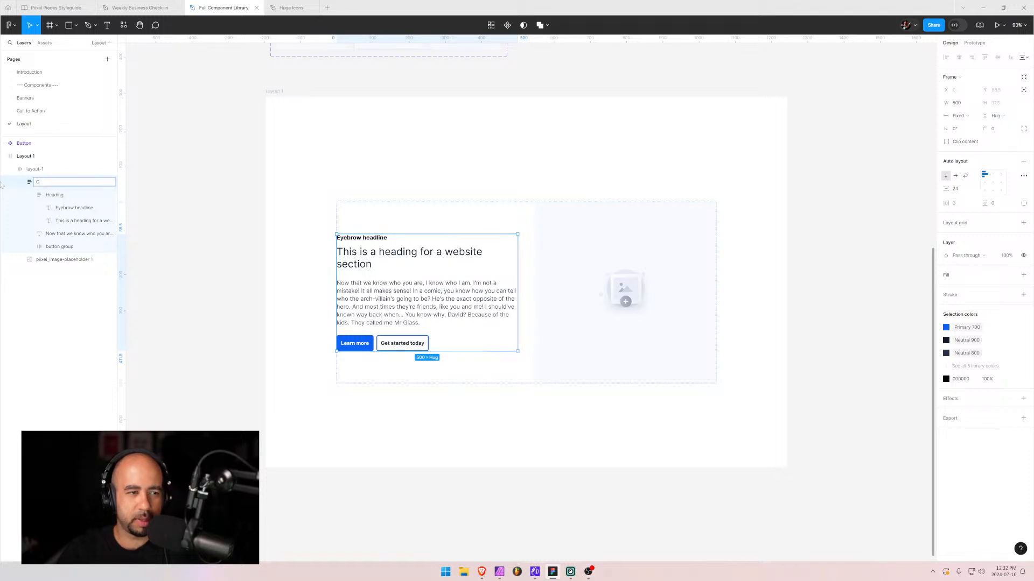
{"action": "type", "text": "ontent"}
{"action": "key", "text": "Return"}
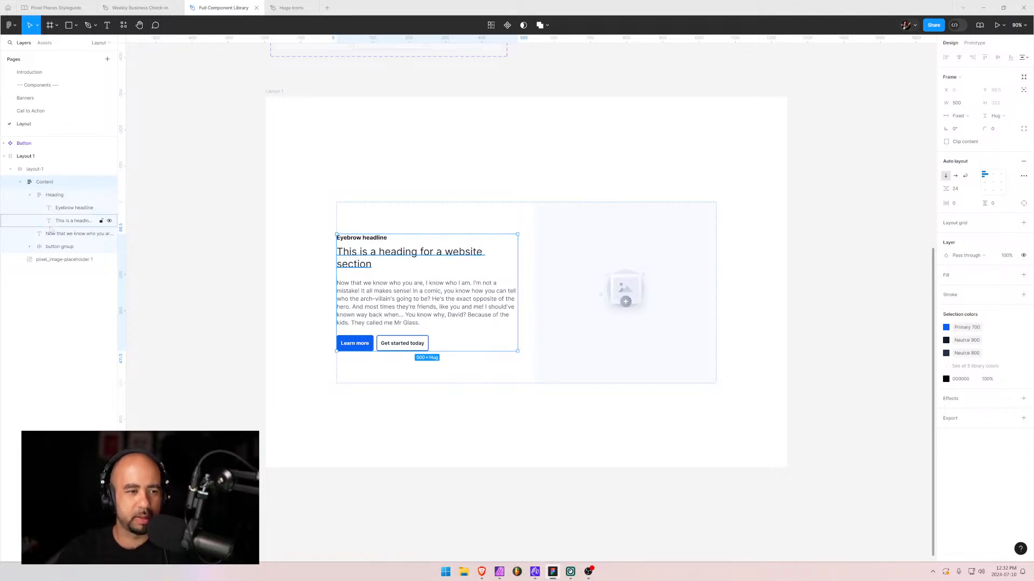
- Rename the "Content" frame inside layout-1 in lowercase as "content"
{"action": "left_click", "coordinate": [47, 247]}
{"action": "left_click", "coordinate": [21, 183]}
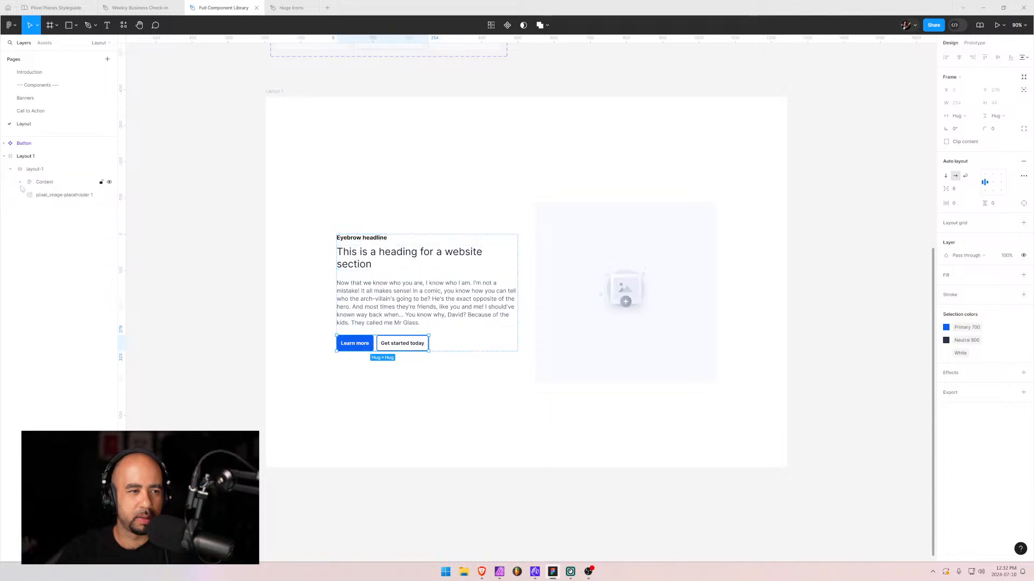
{"action": "left_click", "coordinate": [21, 183]}
{"action": "left_click", "coordinate": [31, 195]}
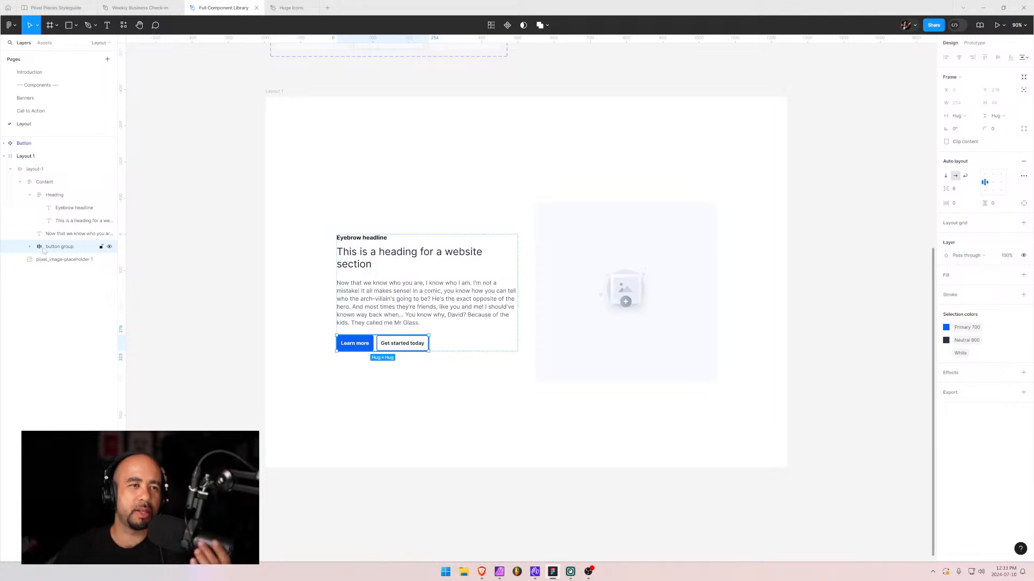
{"action": "left_click", "coordinate": [39, 183]}
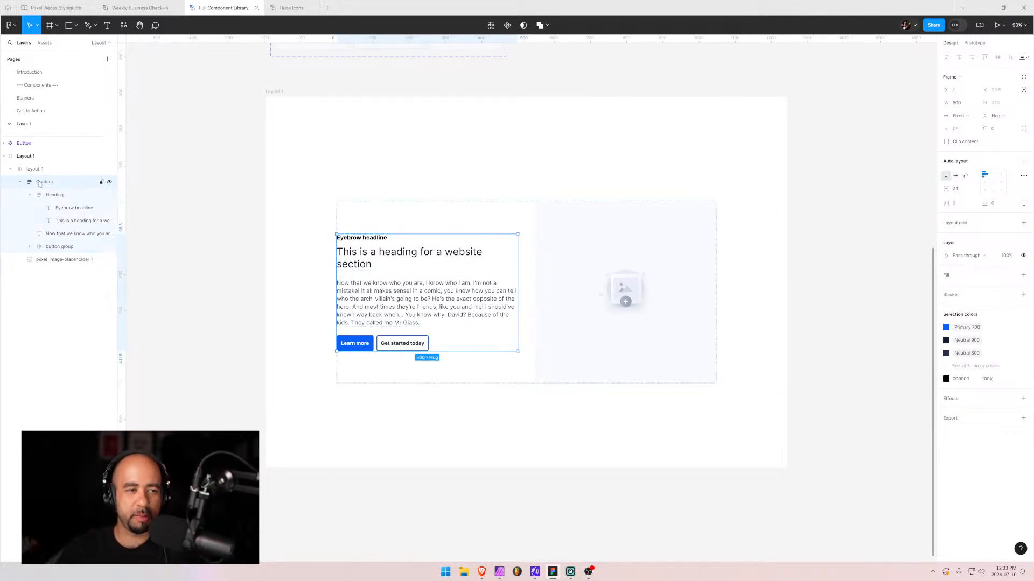
{"action": "double_click", "coordinate": [39, 183]}
{"action": "type", "text": "content"}
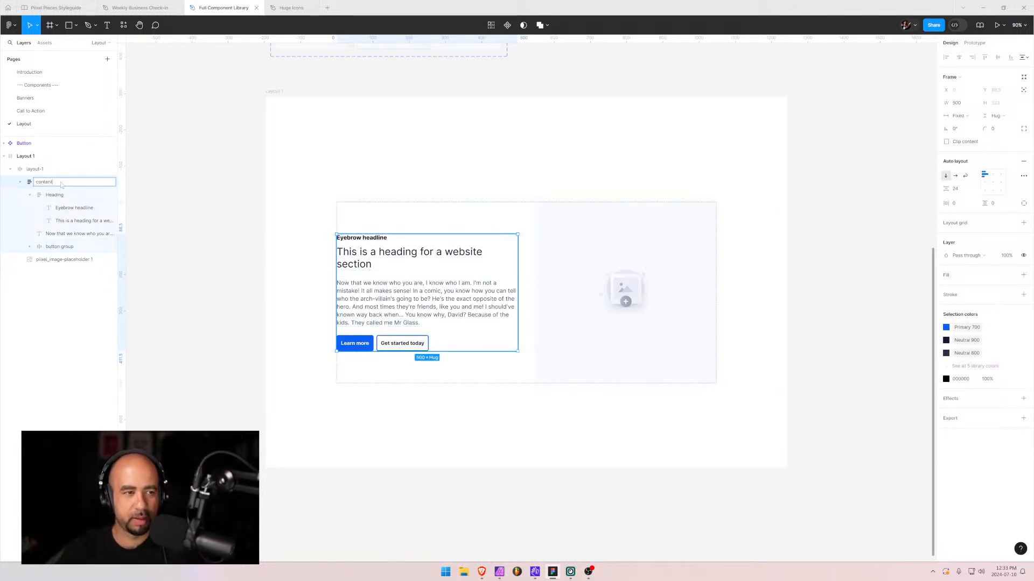
{"action": "key", "text": "Return"}
- Rename the "Heading" frame inside the content frame in lowercase as "heading"
{"action": "left_click", "coordinate": [56, 195]}
{"action": "double_click", "coordinate": [56, 196]}
{"action": "type", "text": "he"}
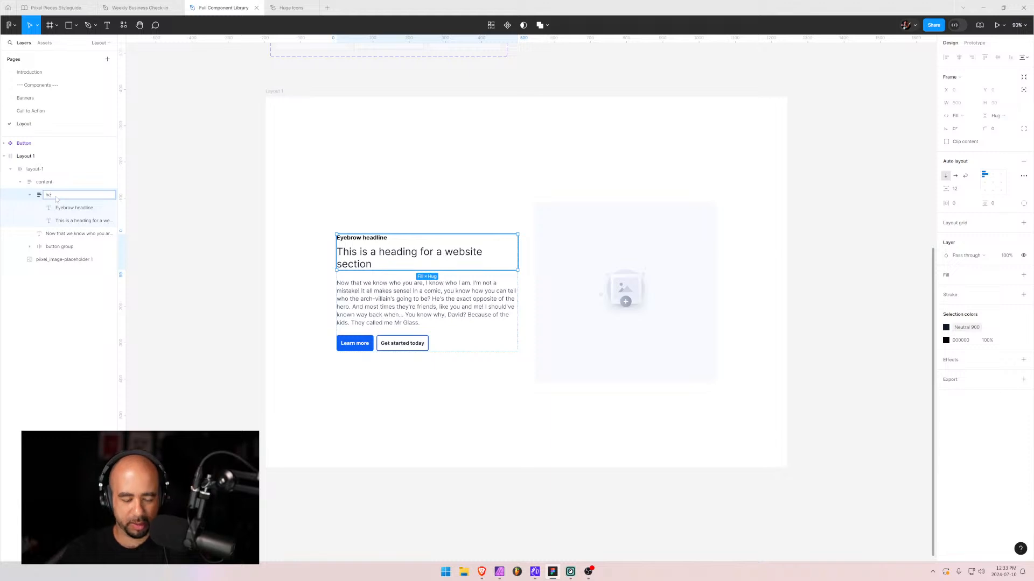
{"action": "type", "text": "ading"}
{"action": "key", "text": "Return"}
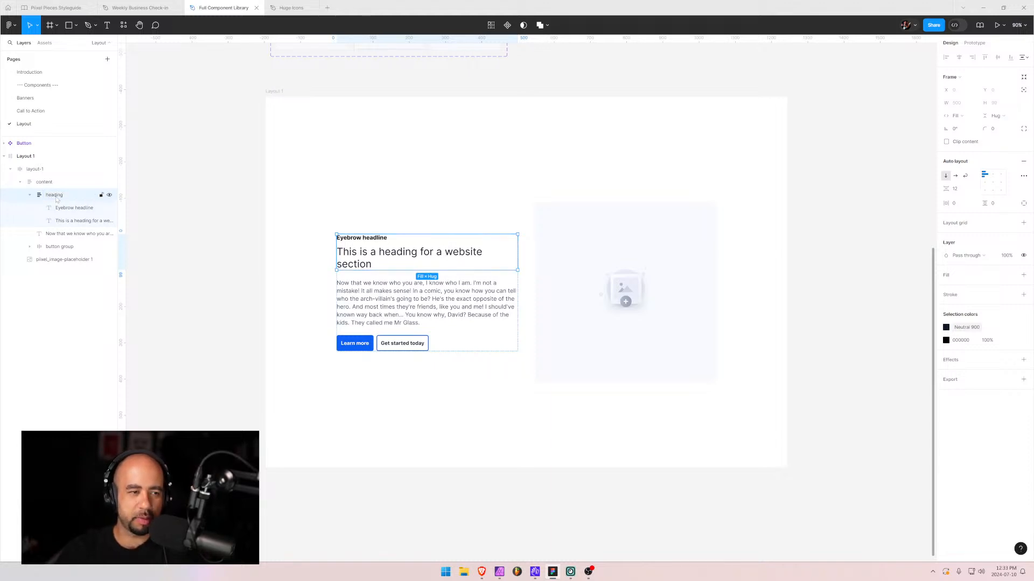
- Rename the "button group" frame as "button-group" with a hyphen
{"action": "left_click", "coordinate": [59, 236]}
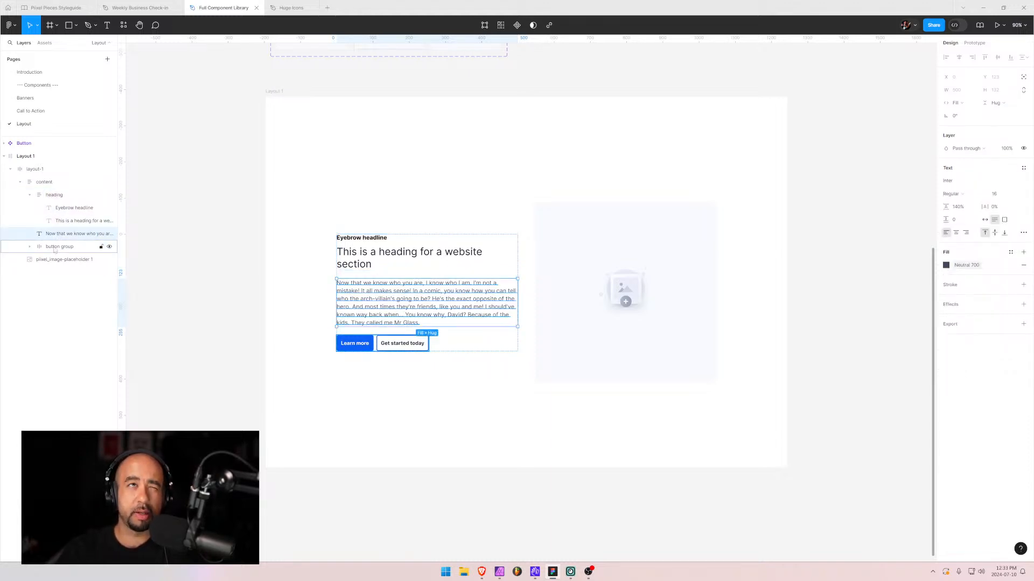
{"action": "left_click", "coordinate": [54, 247]}
{"action": "double_click", "coordinate": [74, 247]}
{"action": "type", "text": "button-"}
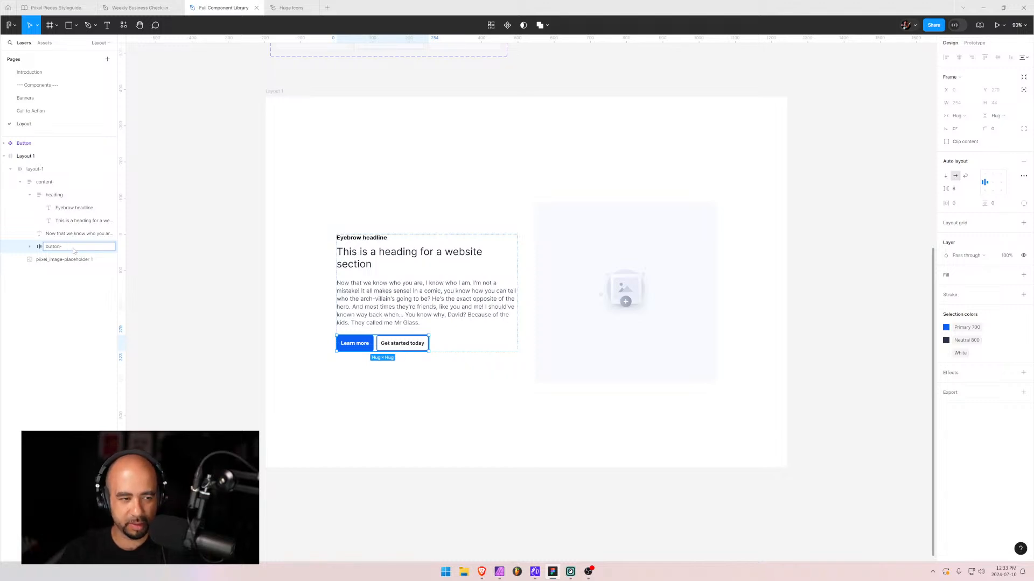
{"action": "type", "text": "group"}
{"action": "key", "text": "Return"}
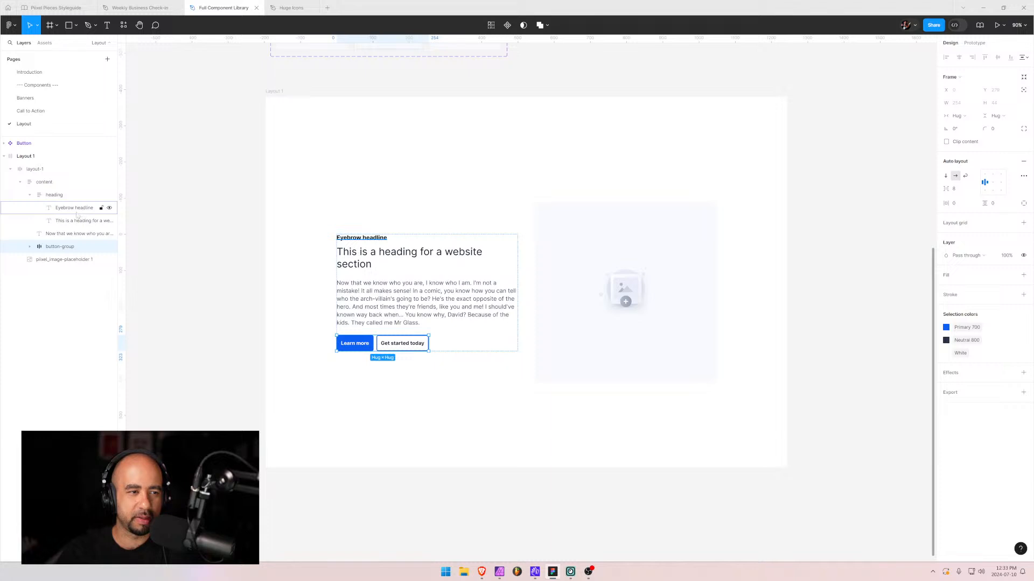
- Check the layers nested in button-group and collapse the heading, button-group and content frames in the layer tree
{"action": "left_click", "coordinate": [29, 196]}
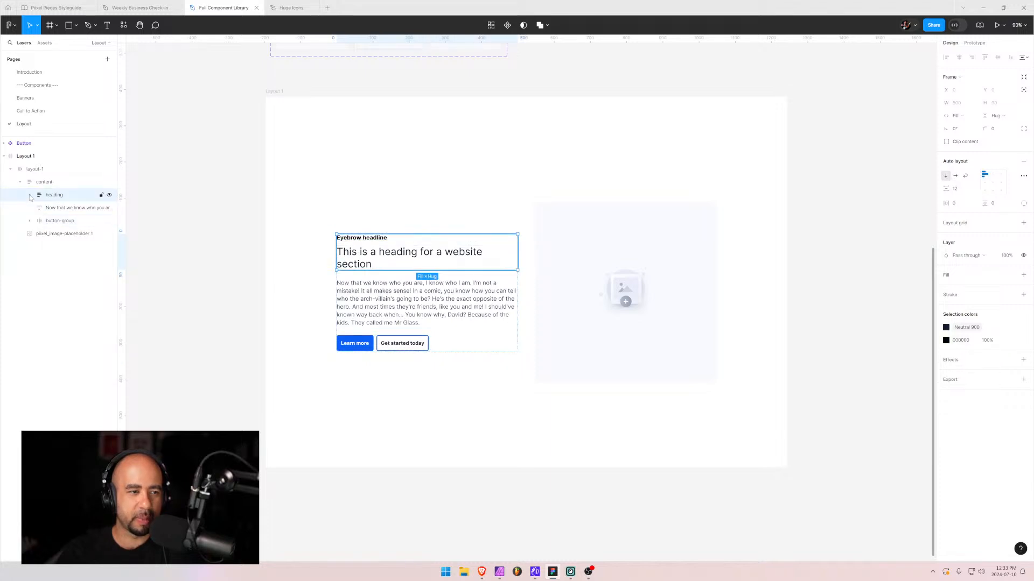
{"action": "left_click", "coordinate": [30, 221]}
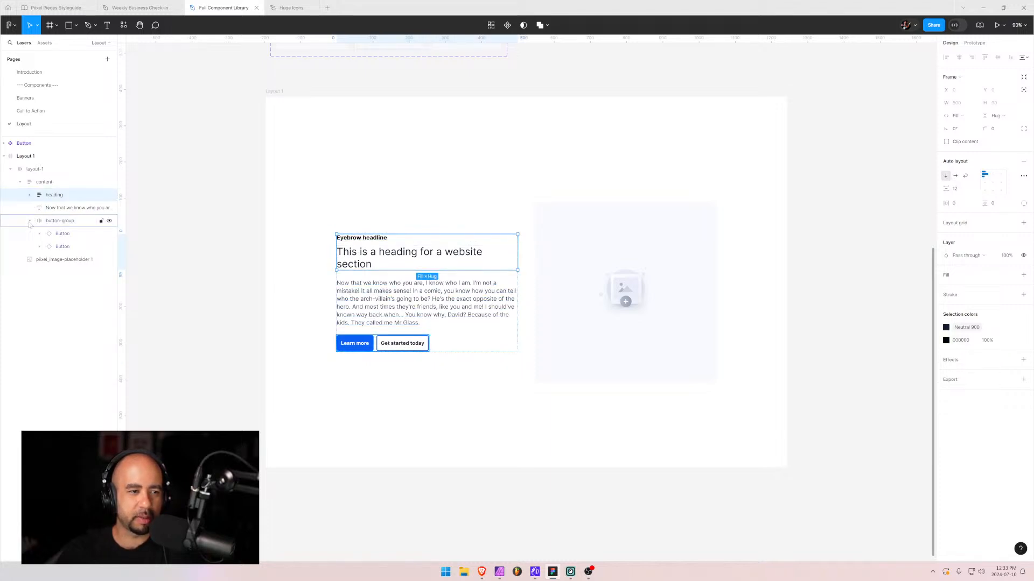
{"action": "left_click", "coordinate": [29, 221]}
{"action": "left_click", "coordinate": [20, 182]}
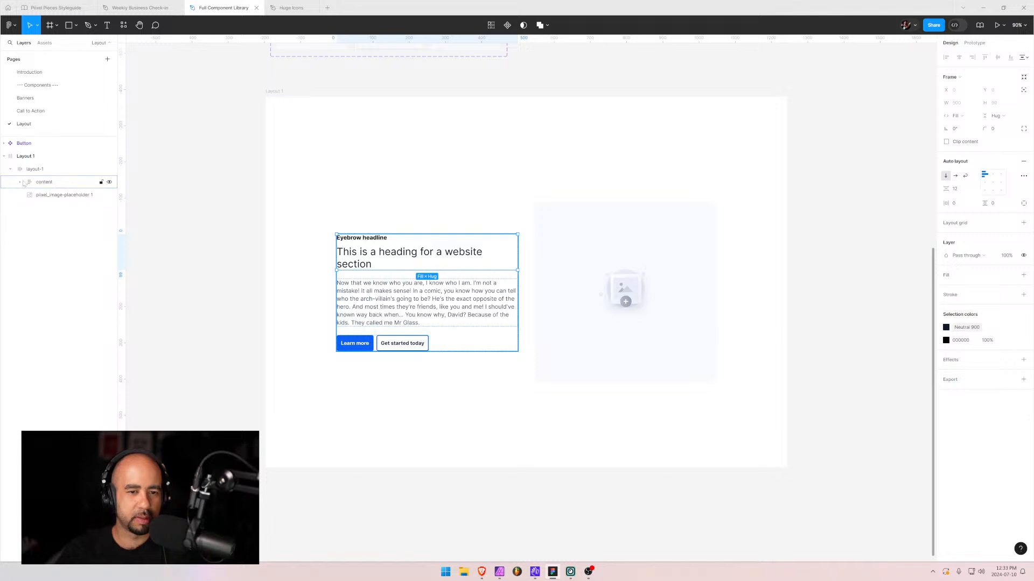
{"action": "left_click", "coordinate": [325, 300]}
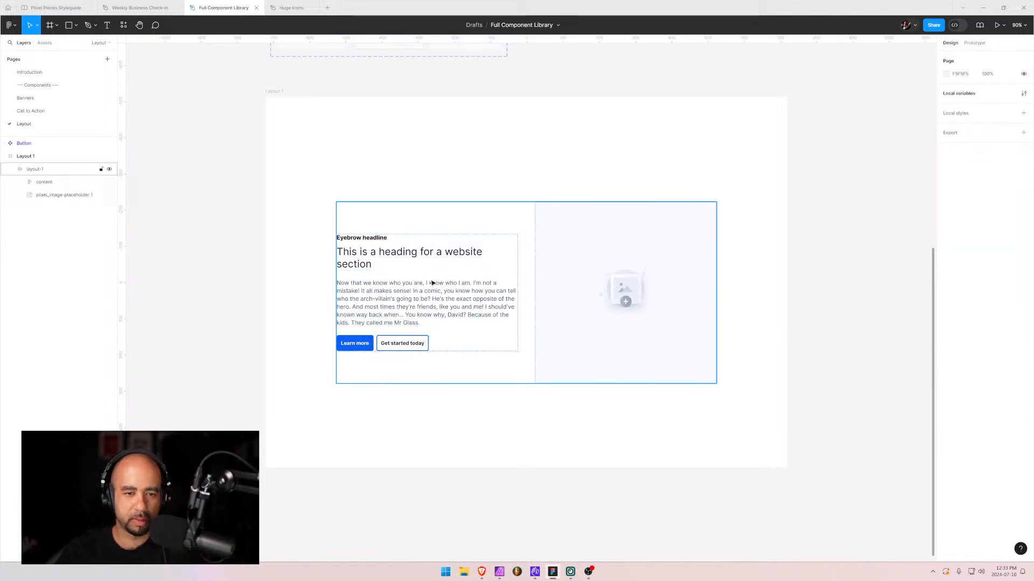
- Change the fill of the "Eyebrow headline" text to the library colour Primary 700
{"action": "left_click", "coordinate": [359, 241]}
{"action": "left_click", "coordinate": [364, 243]}
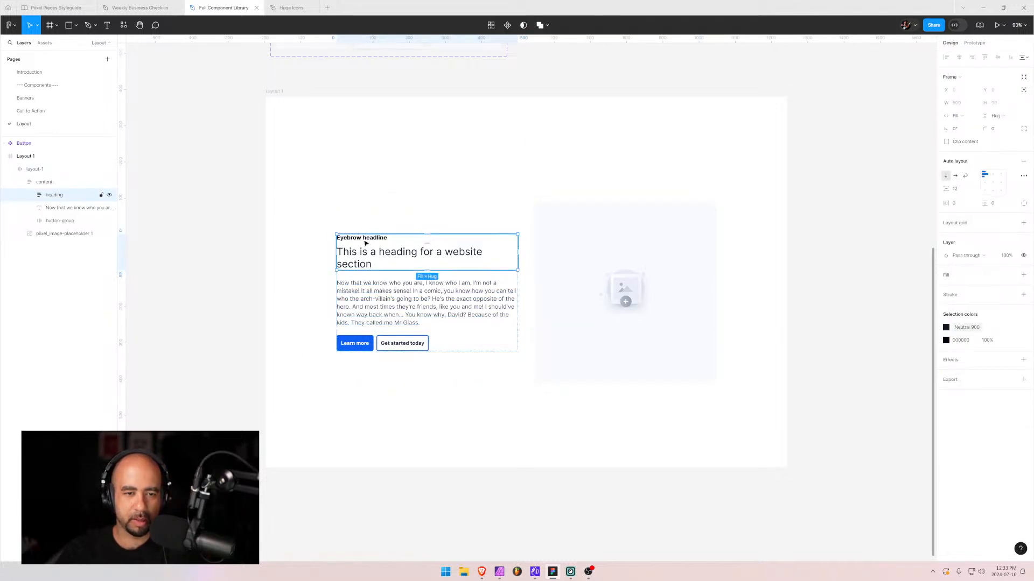
{"action": "double_click", "coordinate": [365, 242]}
{"action": "left_click", "coordinate": [349, 284]}
{"action": "left_click", "coordinate": [353, 246]}
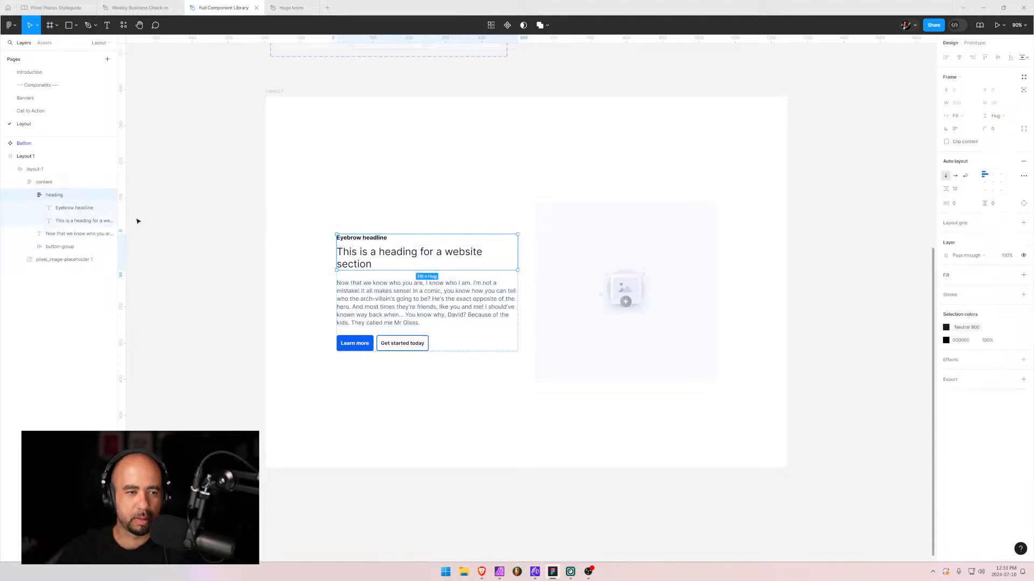
{"action": "left_click", "coordinate": [74, 208]}
{"action": "left_click", "coordinate": [946, 266]}
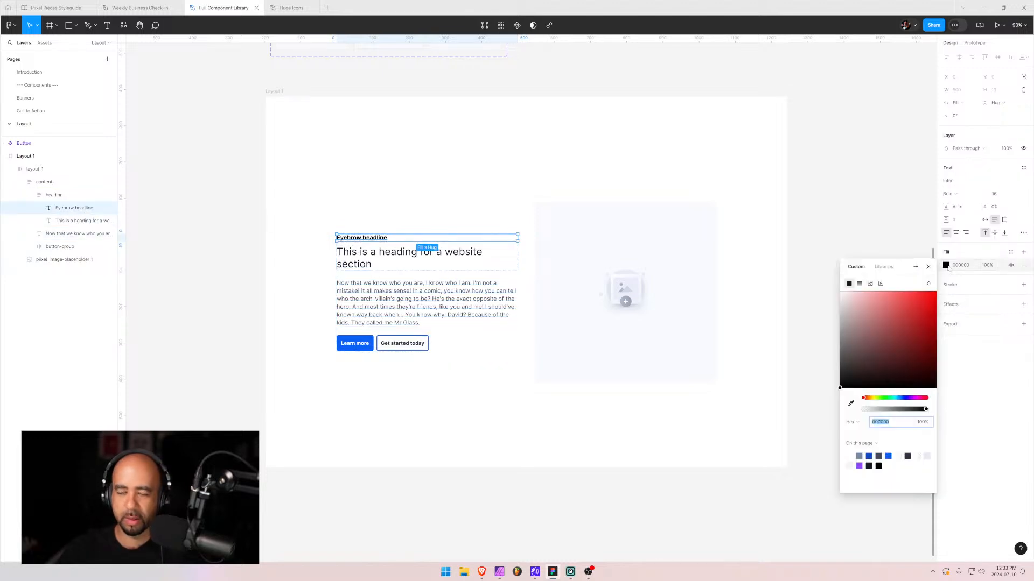
{"action": "left_click", "coordinate": [884, 267]}
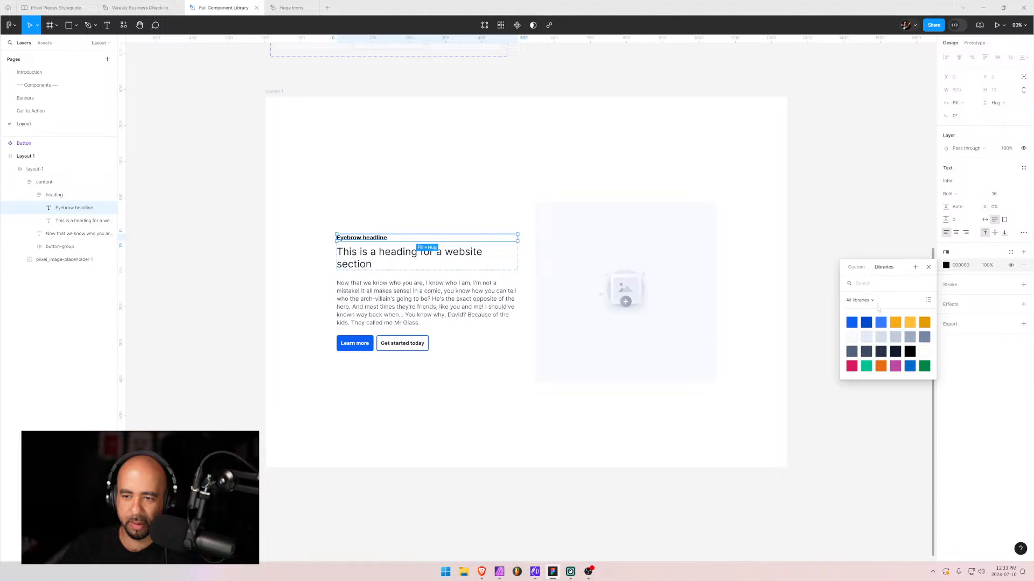
{"action": "left_click", "coordinate": [861, 301]}
{"action": "left_click", "coordinate": [877, 306]}
{"action": "left_click", "coordinate": [856, 267]}
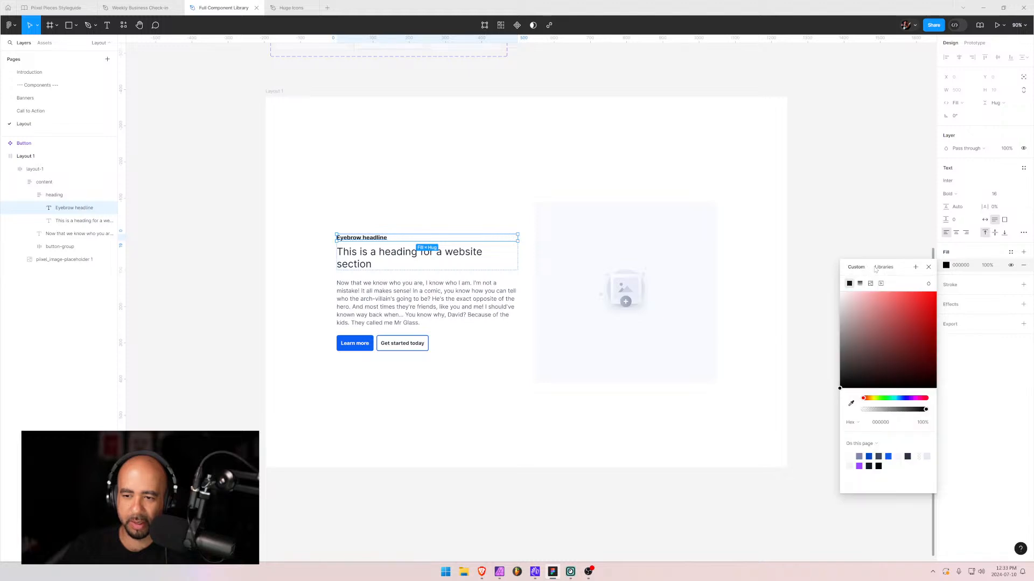
{"action": "left_click", "coordinate": [884, 267]}
{"action": "left_click", "coordinate": [855, 267]}
{"action": "left_click", "coordinate": [884, 267]}
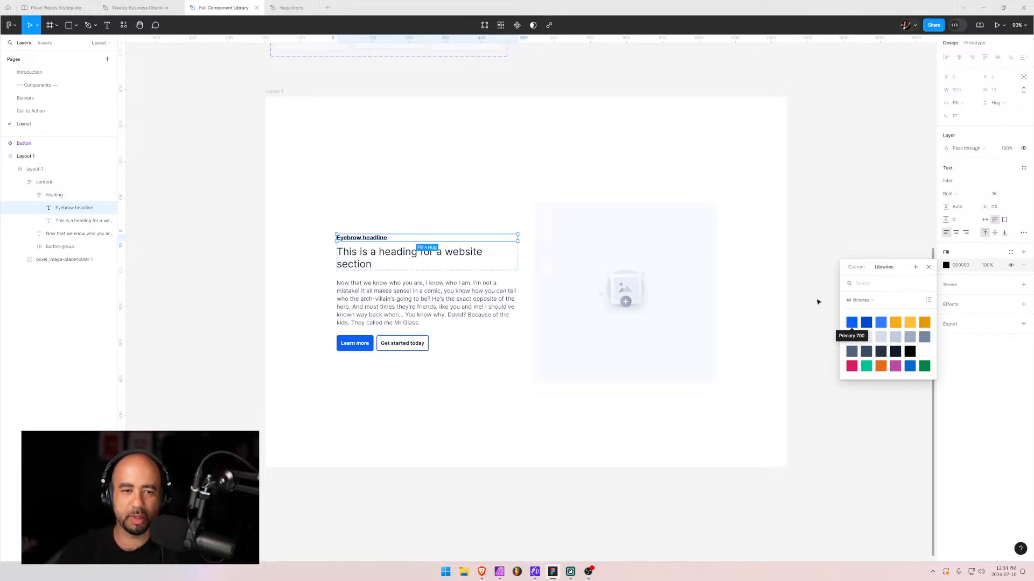
{"action": "left_click", "coordinate": [852, 323]}
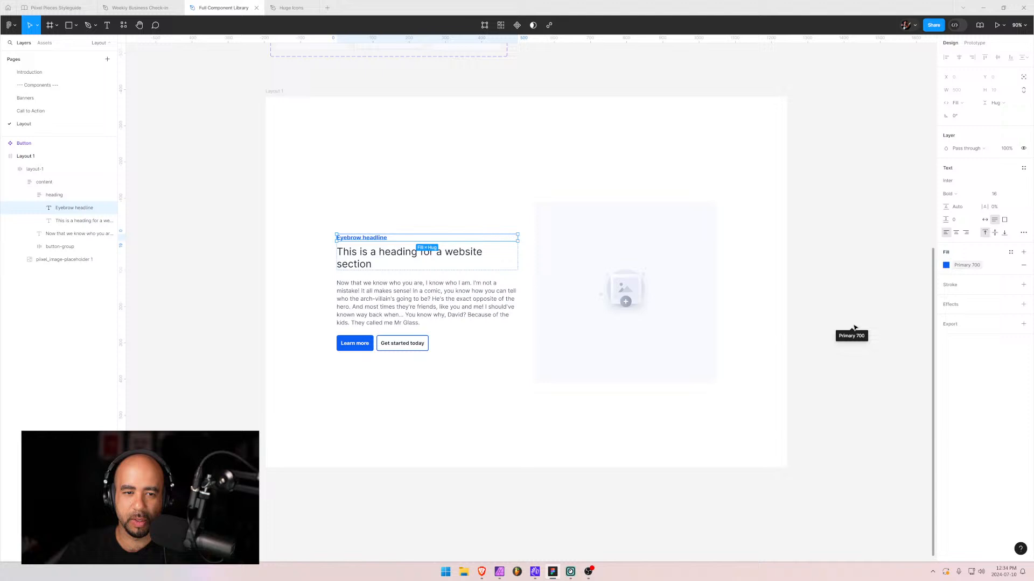
{"action": "left_click", "coordinate": [295, 198]}
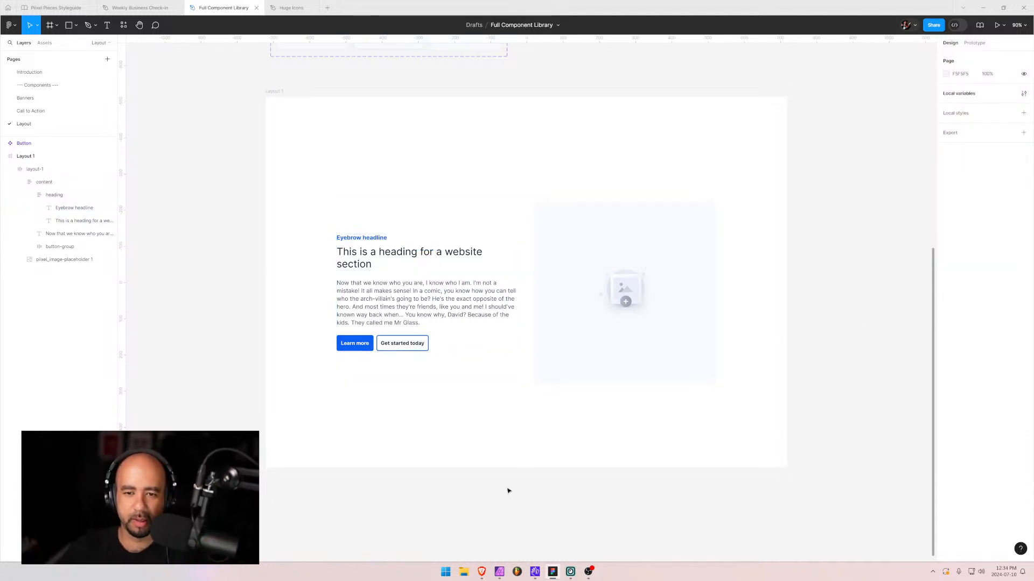
- Review the layout-1 frame on the canvas and its nesting inside the Layout 1 frame in the layer tree
{"action": "left_click", "coordinate": [521, 322]}
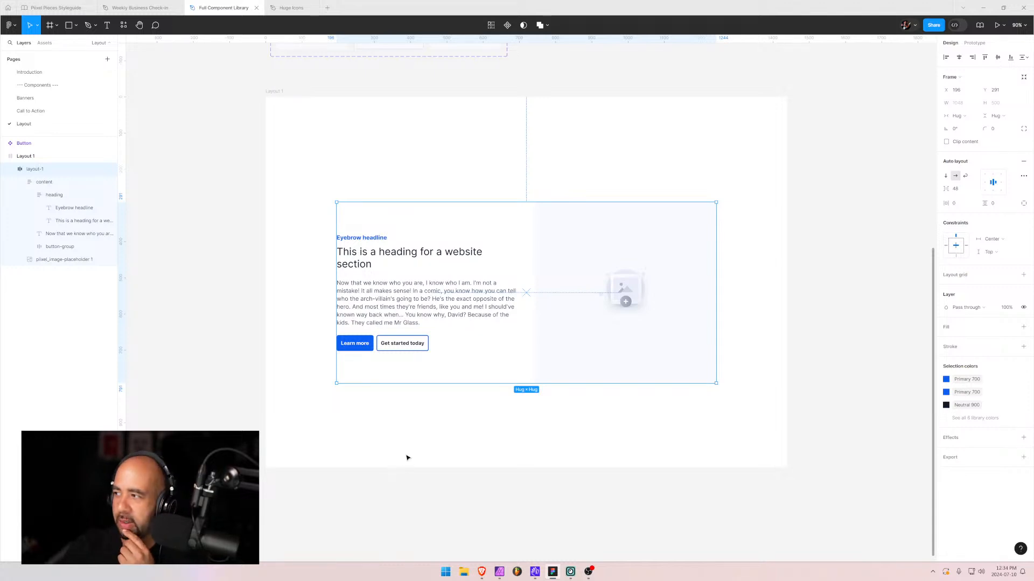
{"action": "left_click", "coordinate": [551, 447]}
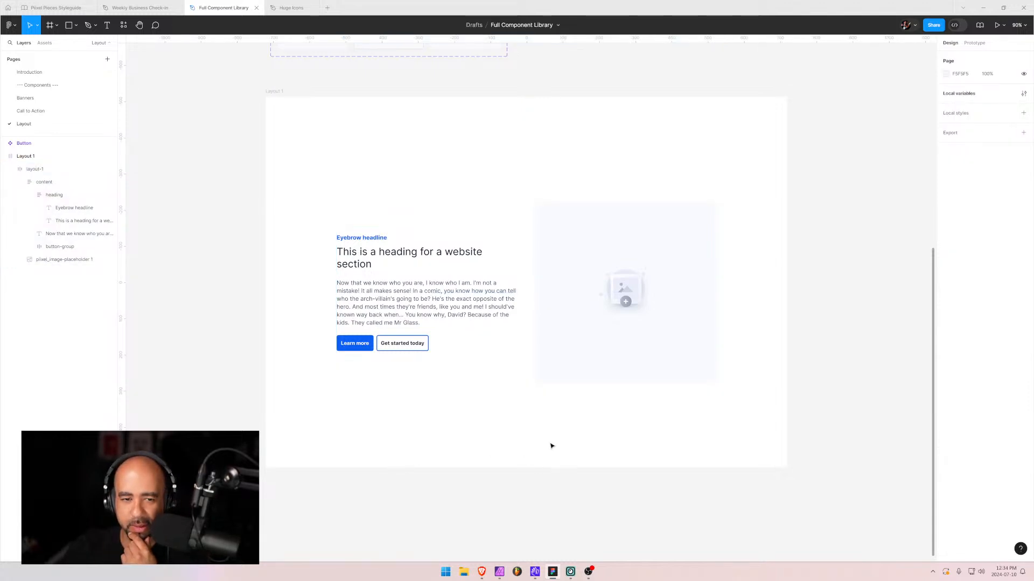
{"action": "left_click", "coordinate": [489, 337]}
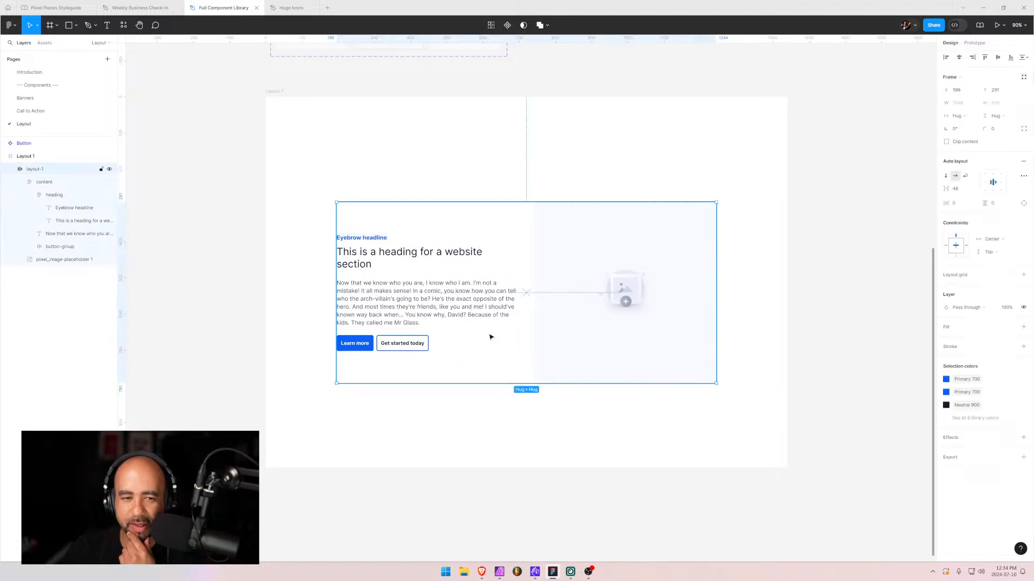
{"action": "left_click", "coordinate": [10, 169]}
{"action": "left_click", "coordinate": [9, 169]}
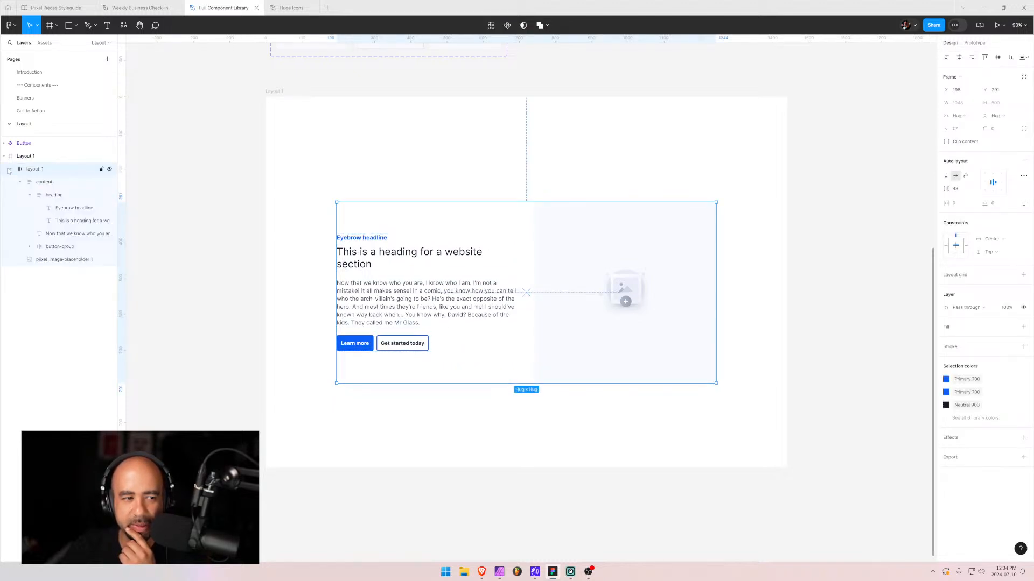
{"action": "left_click", "coordinate": [9, 169]}
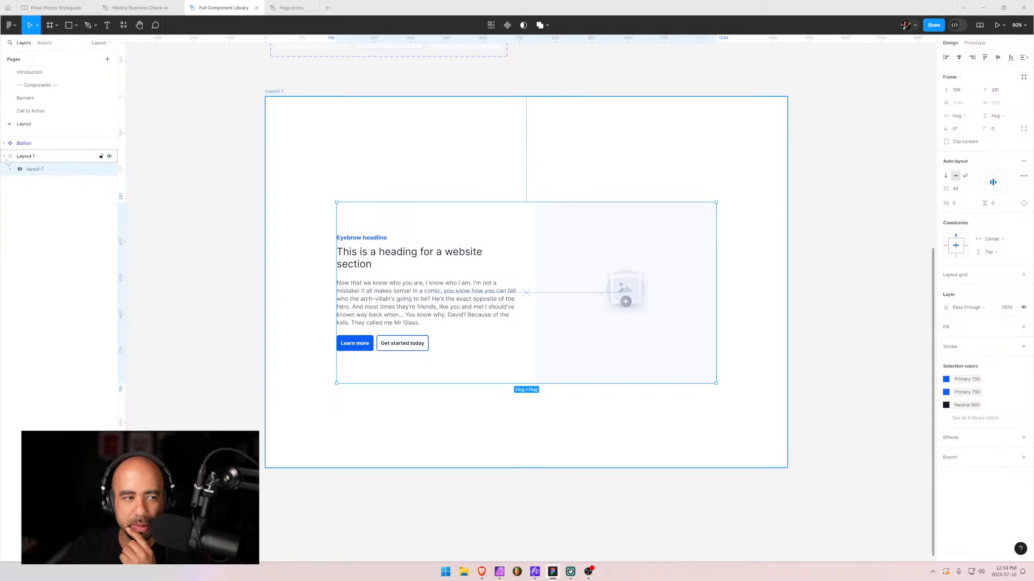
{"action": "left_click", "coordinate": [4, 156]}
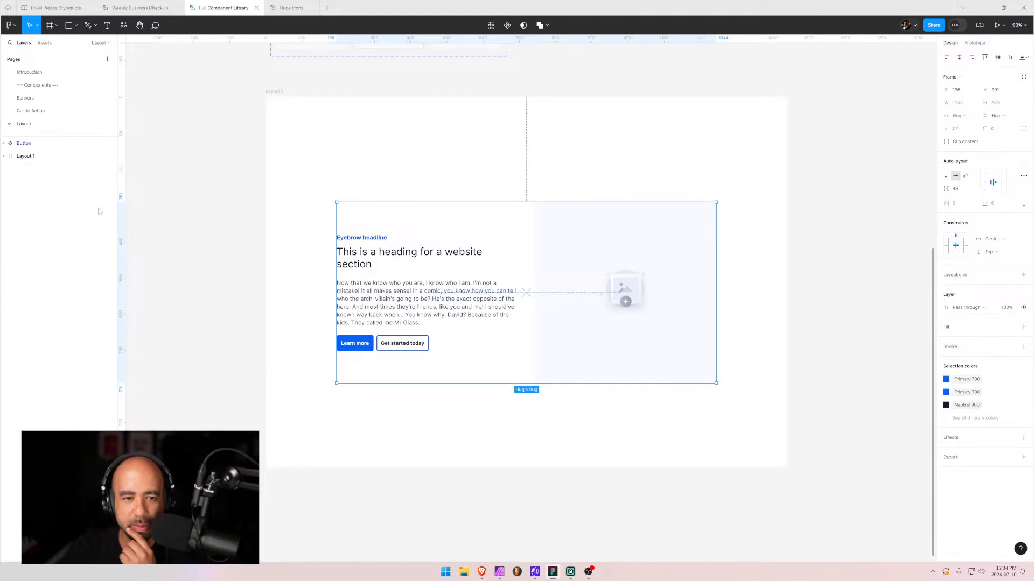
{"action": "left_click", "coordinate": [288, 225]}
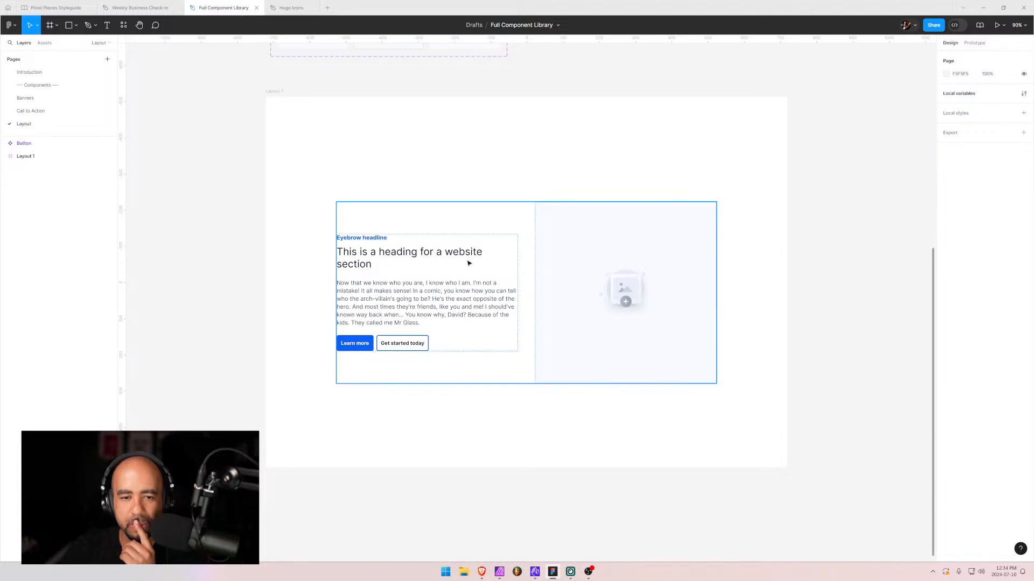
{"action": "left_click", "coordinate": [455, 224]}
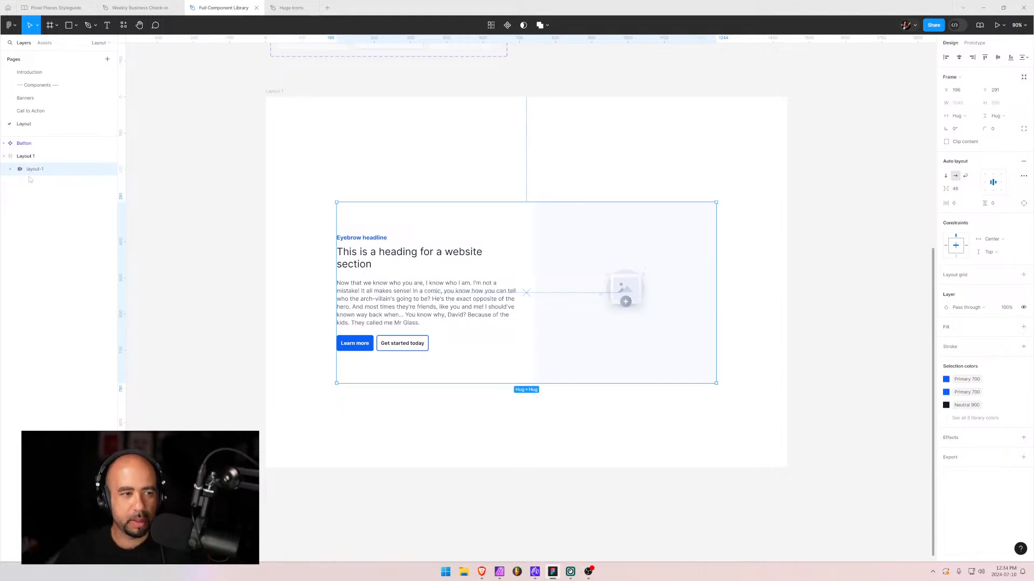
- Duplicate the whole Layout 1 frame and move the original above its copy in the layer order
{"action": "left_click", "coordinate": [5, 156]}
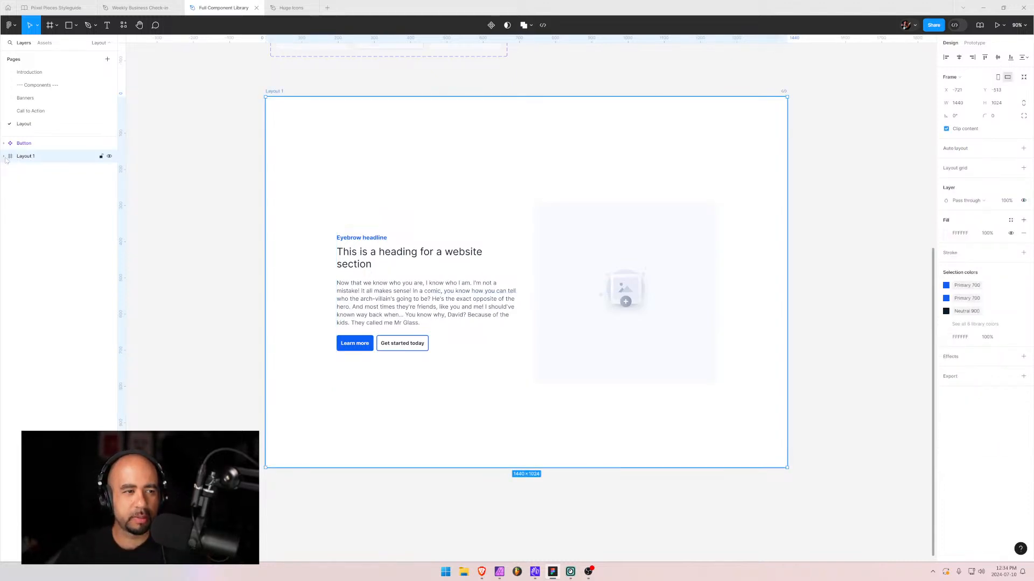
{"action": "left_click", "coordinate": [5, 157]}
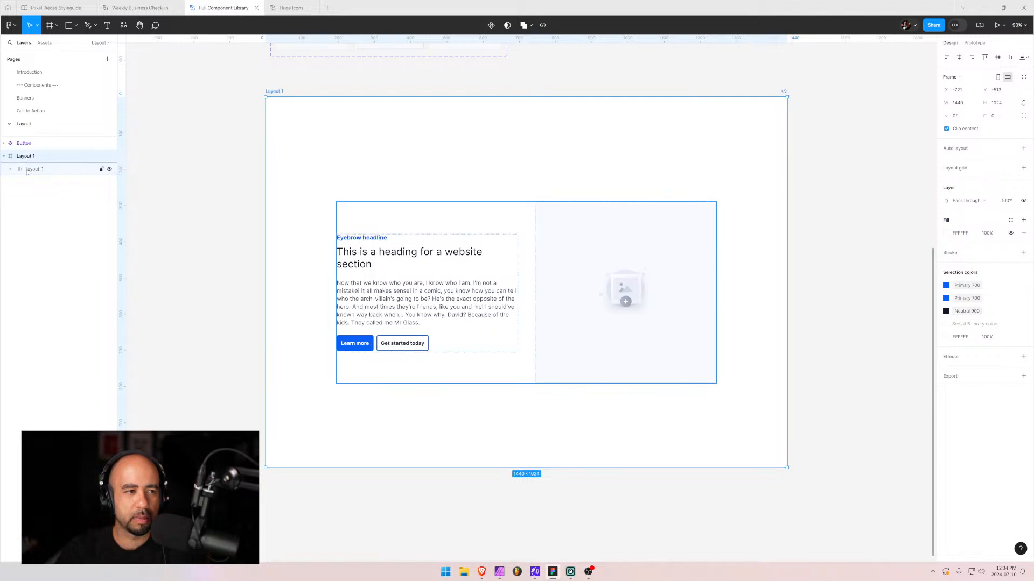
{"action": "left_click", "coordinate": [4, 157]}
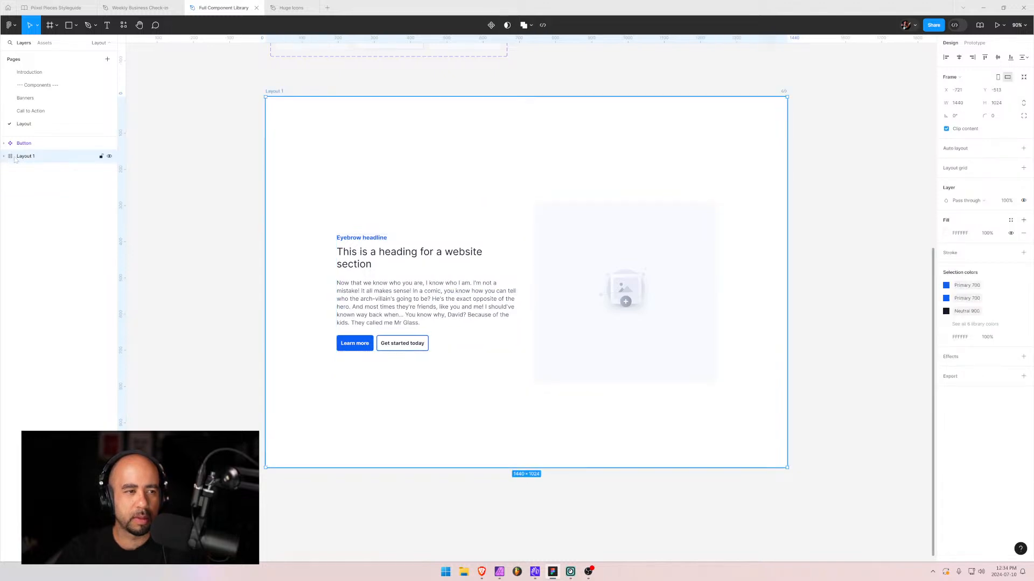
{"action": "key", "text": "ctrl+d"}
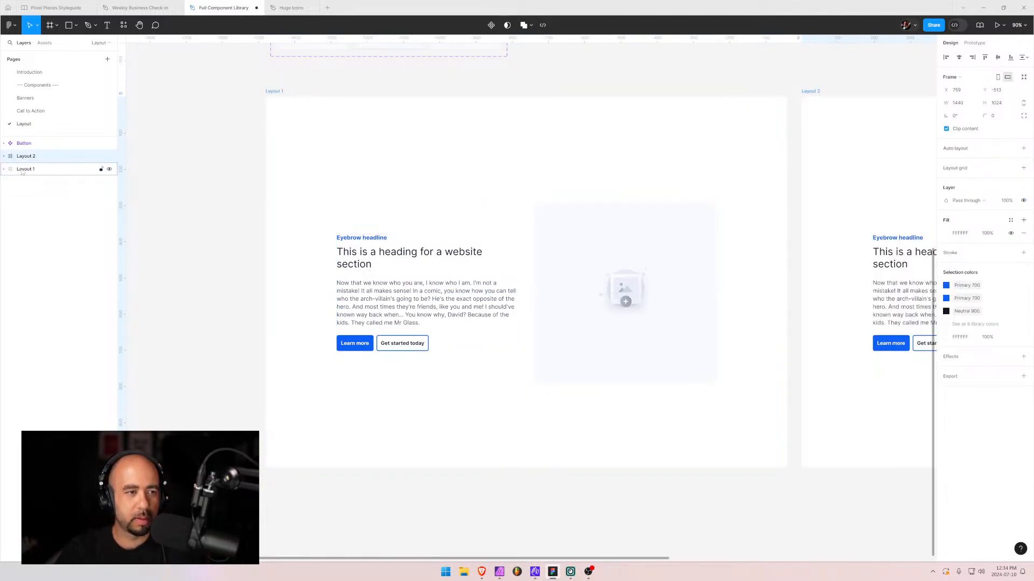
{"action": "left_click_drag", "start_coordinate": [22, 170], "coordinate": [23, 152]}
{"action": "left_click", "coordinate": [24, 169]}
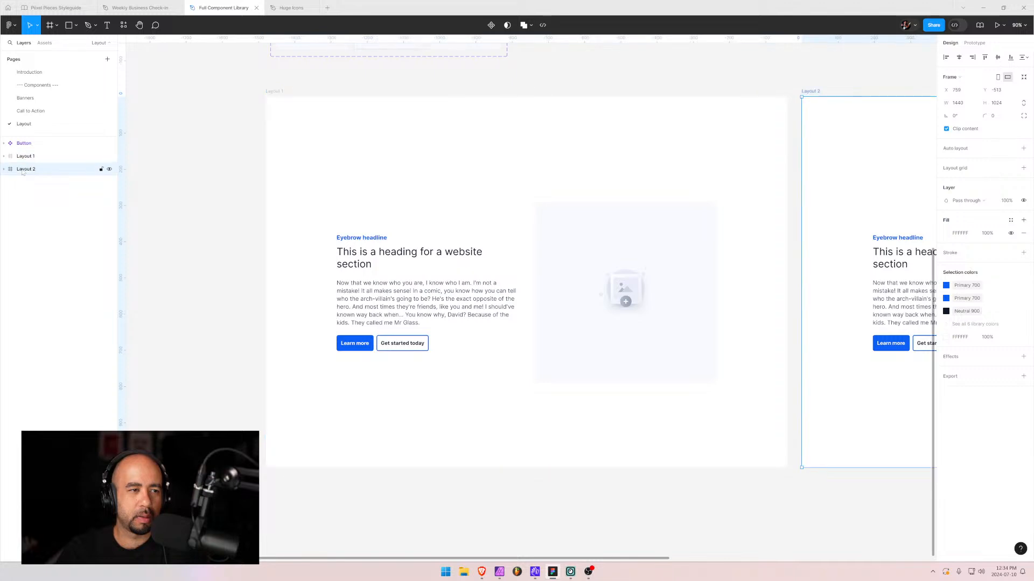
{"action": "left_click_drag", "start_coordinate": [742, 259], "coordinate": [316, 244]}
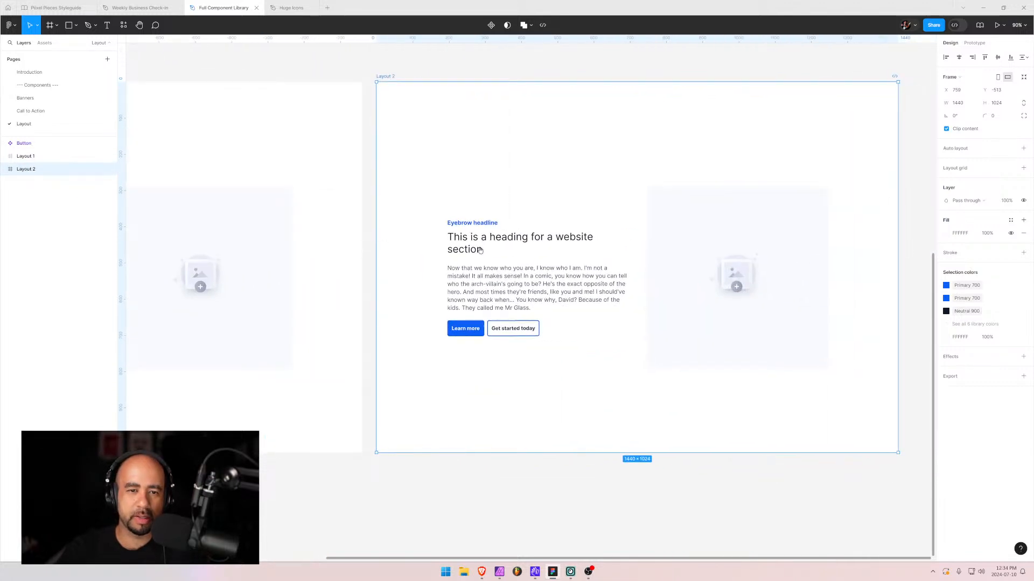
- Select the layout-1 frame inside Layout 2 and collapse its nested heading and content frames in the layer tree
{"action": "left_click_drag", "start_coordinate": [439, 253], "coordinate": [670, 269]}
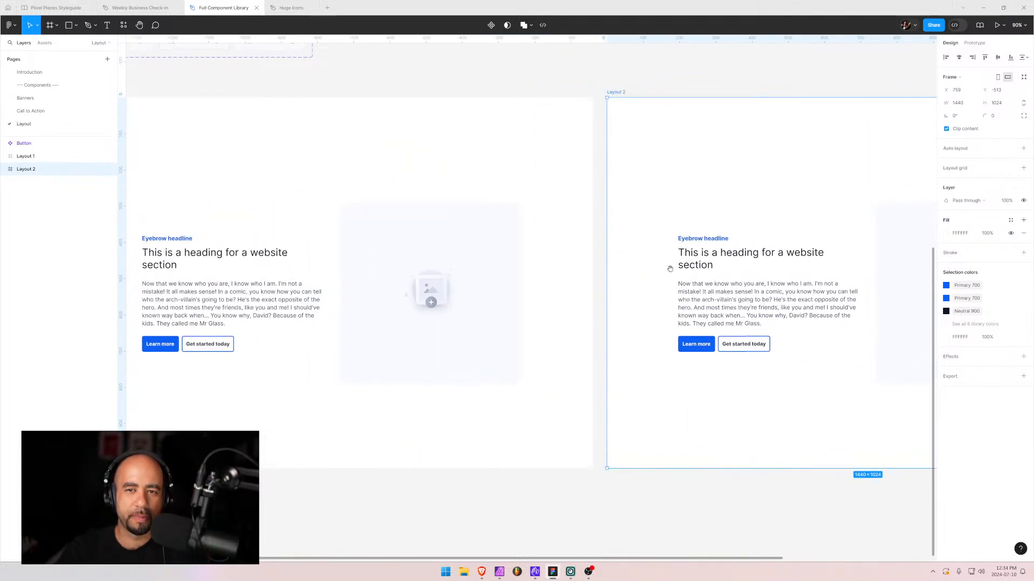
{"action": "left_click_drag", "start_coordinate": [466, 272], "coordinate": [393, 284]}
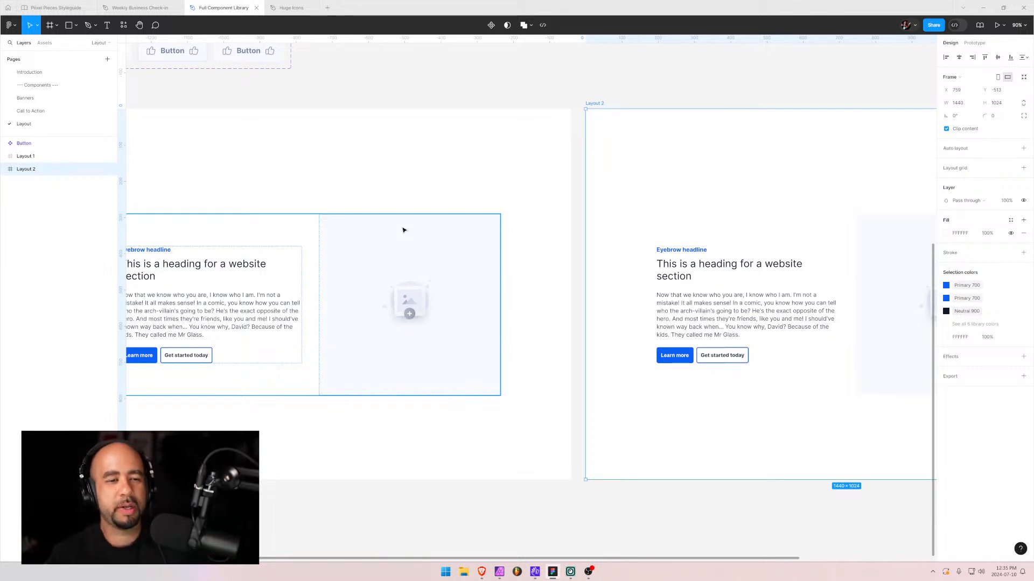
{"action": "key", "text": "ctrl+v"}
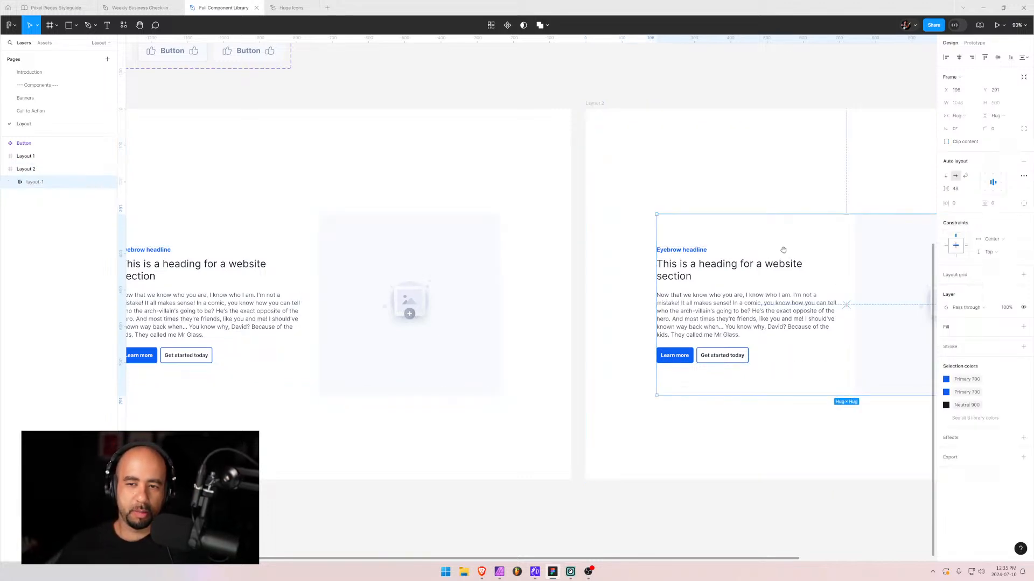
{"action": "left_click_drag", "start_coordinate": [783, 249], "coordinate": [594, 235]}
{"action": "left_click", "coordinate": [10, 182]}
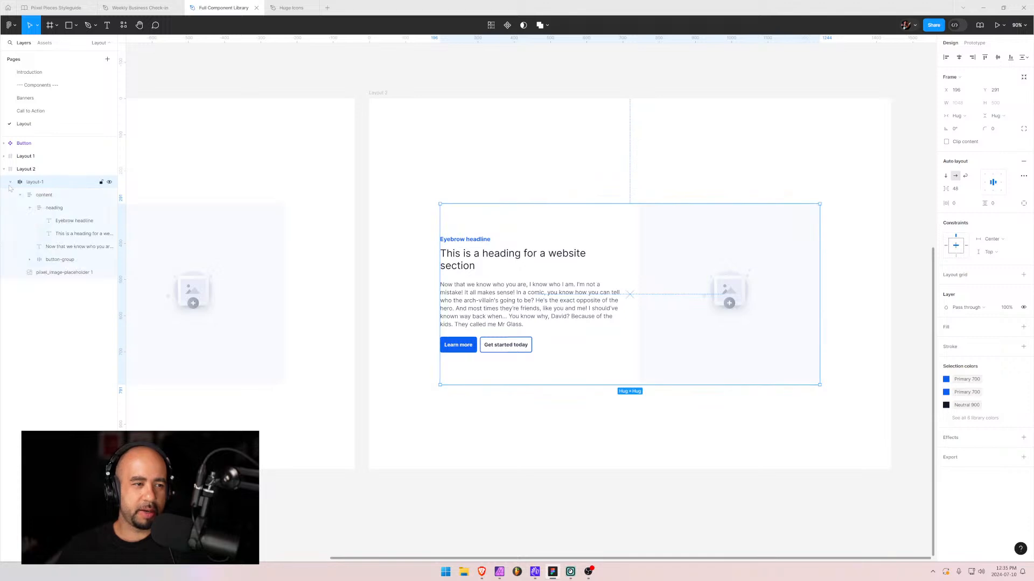
{"action": "left_click", "coordinate": [30, 208]}
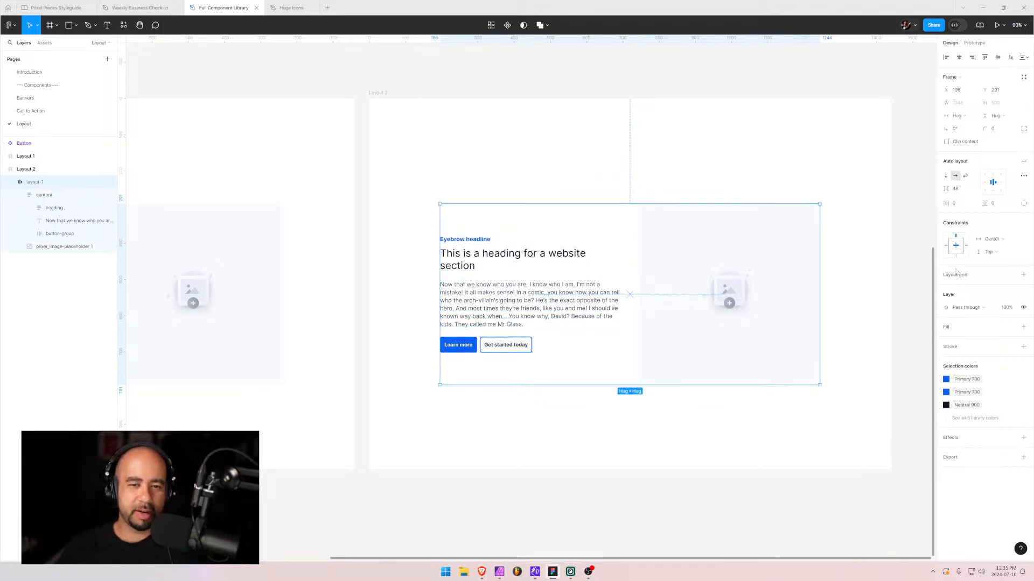
{"action": "left_click", "coordinate": [20, 194]}
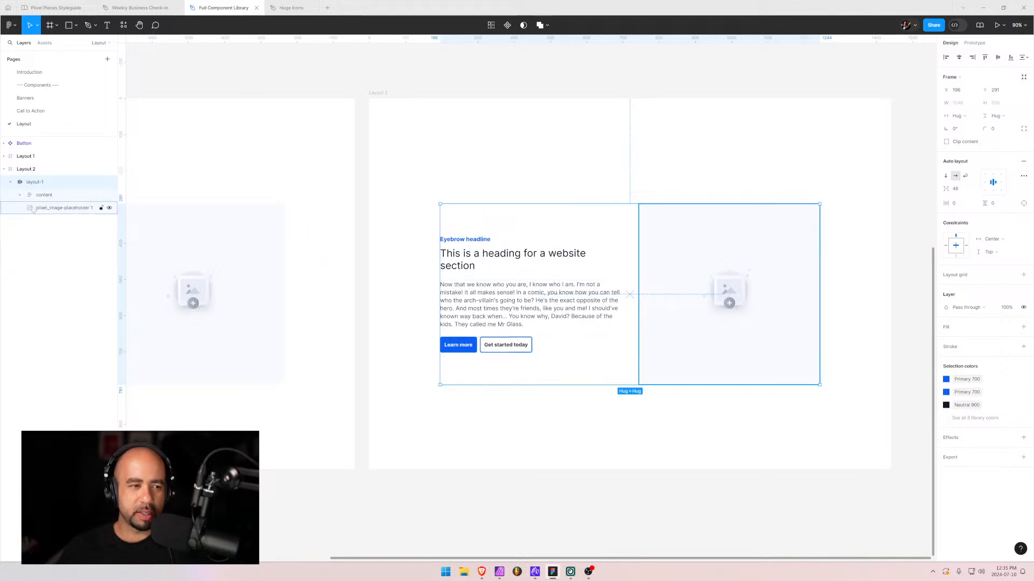
- Reorder the image placeholder above the content frame in Layout 2 so the image sits before the text
{"action": "left_click", "coordinate": [33, 209]}
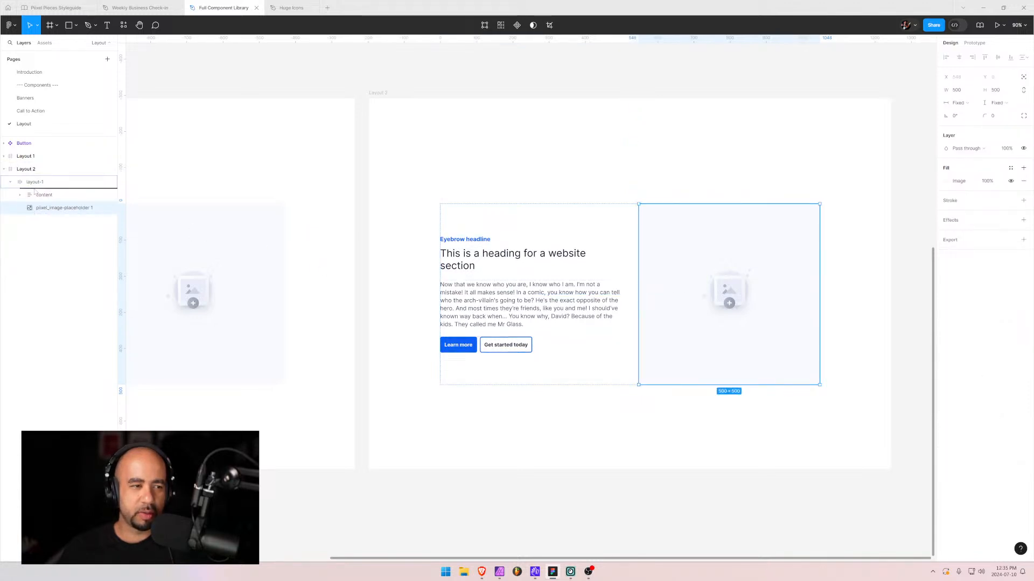
{"action": "left_click_drag", "start_coordinate": [34, 192], "coordinate": [34, 189]}
{"action": "left_click", "coordinate": [498, 427]}
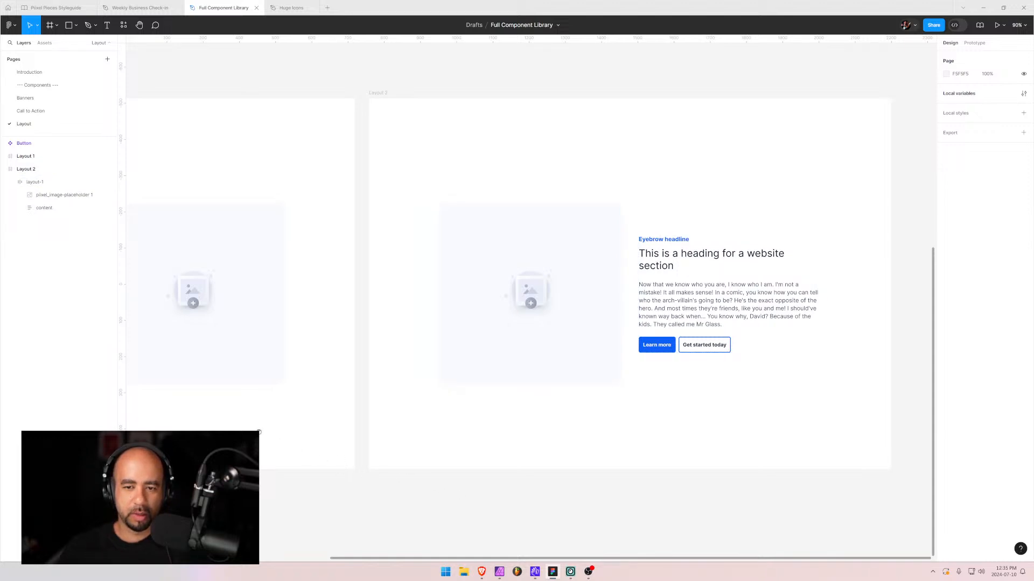
{"action": "left_click_drag", "start_coordinate": [259, 433], "coordinate": [262, 394]}
{"action": "left_click_drag", "start_coordinate": [482, 399], "coordinate": [503, 418]}
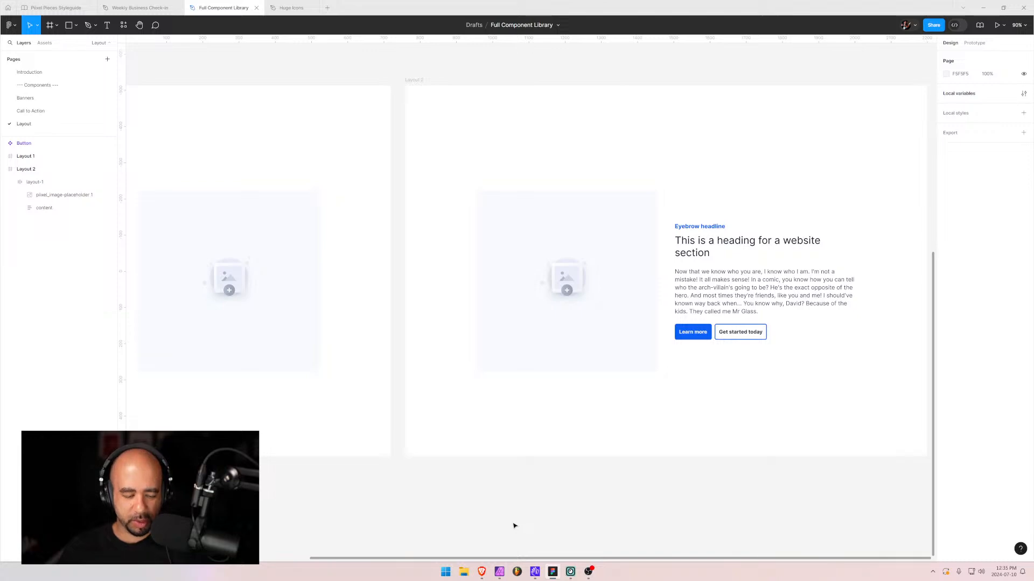
- Switch to the browser and open the Components page of the Piixel Pieces project in Webflow
{"action": "key", "text": "alt+Tab"}
{"action": "left_click", "coordinate": [165, 7]}
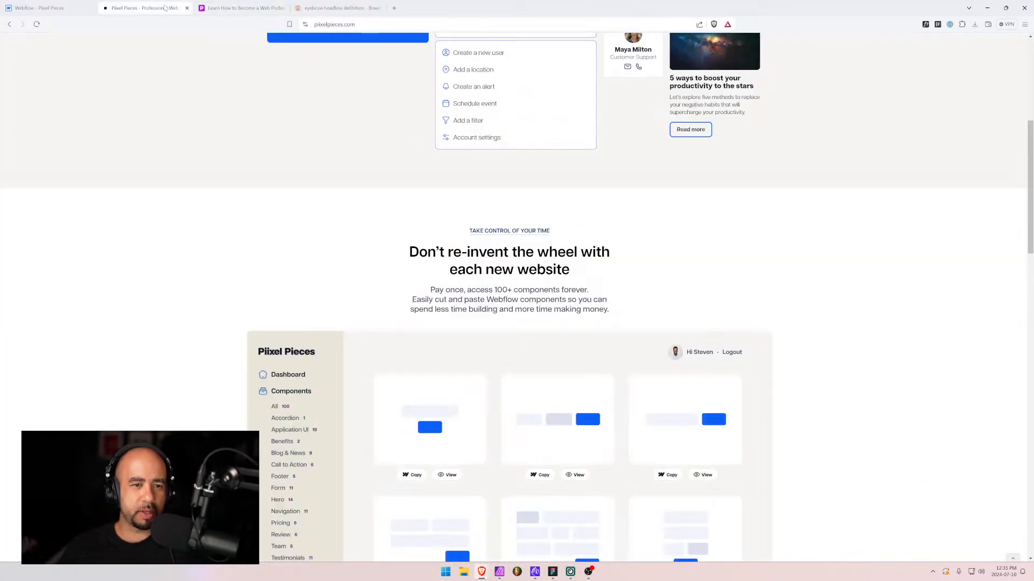
{"action": "left_click", "coordinate": [239, 8]}
{"action": "left_click", "coordinate": [43, 8]}
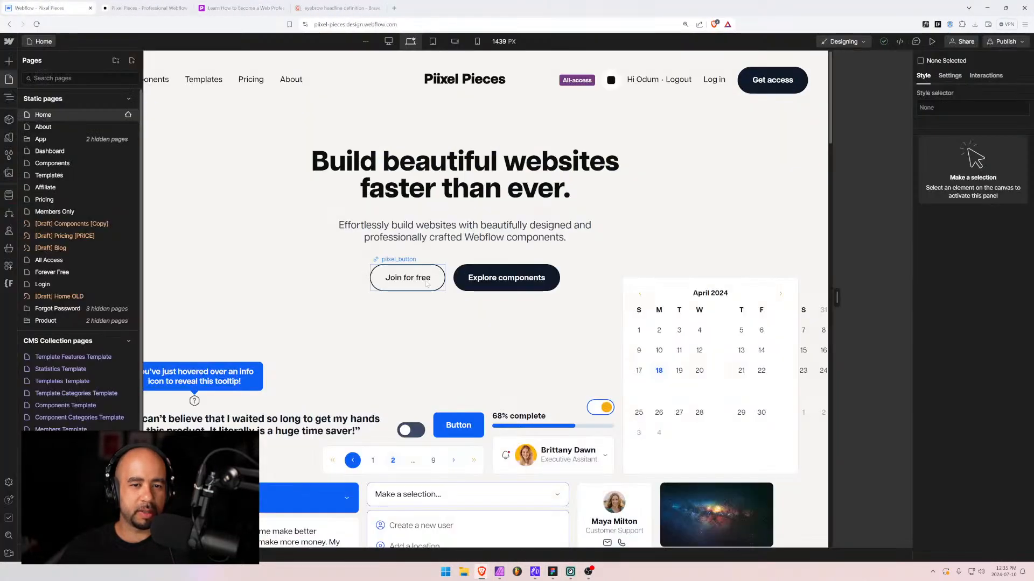
{"action": "left_click", "coordinate": [40, 44]}
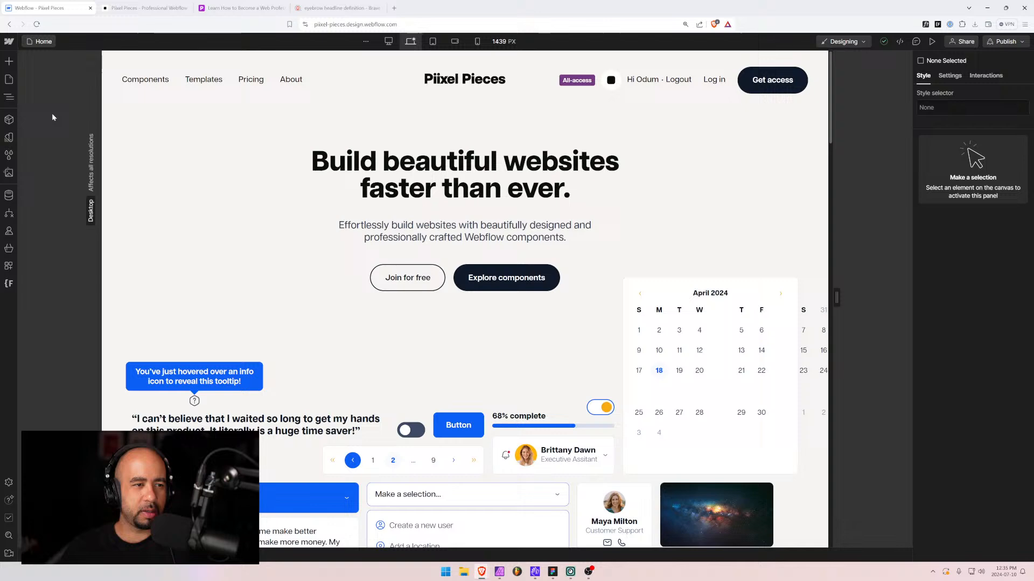
{"action": "left_click", "coordinate": [31, 44]}
{"action": "left_click", "coordinate": [53, 166]}
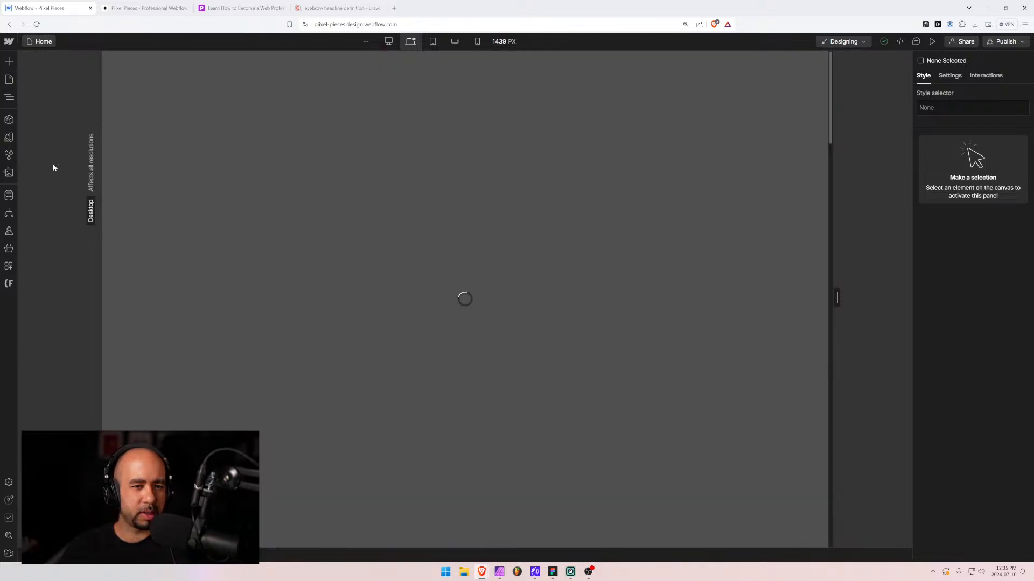
- Examine the navigation and hero component previews on the Components page, then return to the Figma component library
{"action": "scroll", "coordinate": [832, 300], "scroll_direction": "down", "scroll_amount": 4}
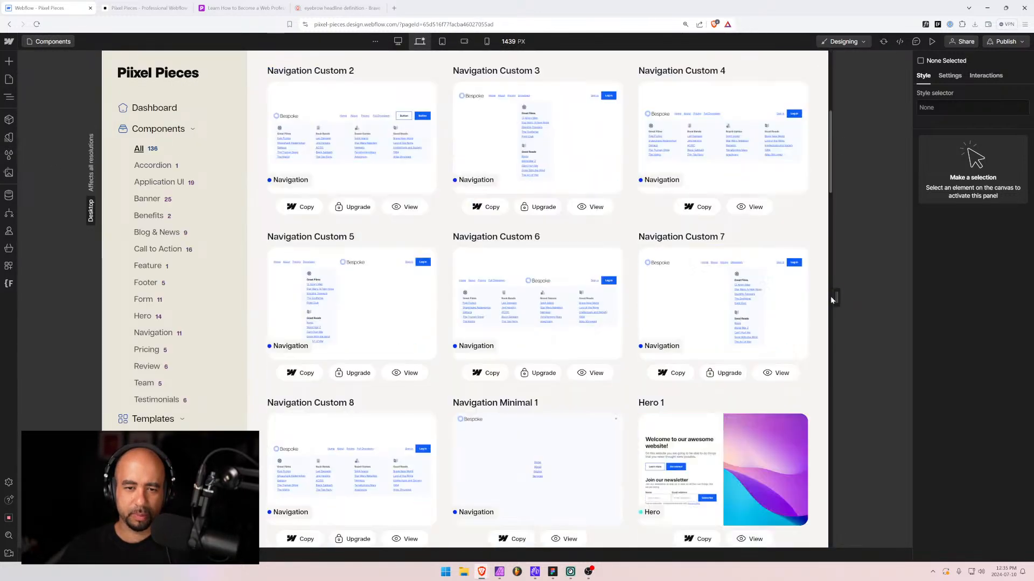
{"action": "scroll", "coordinate": [832, 299], "scroll_direction": "down", "scroll_amount": 3}
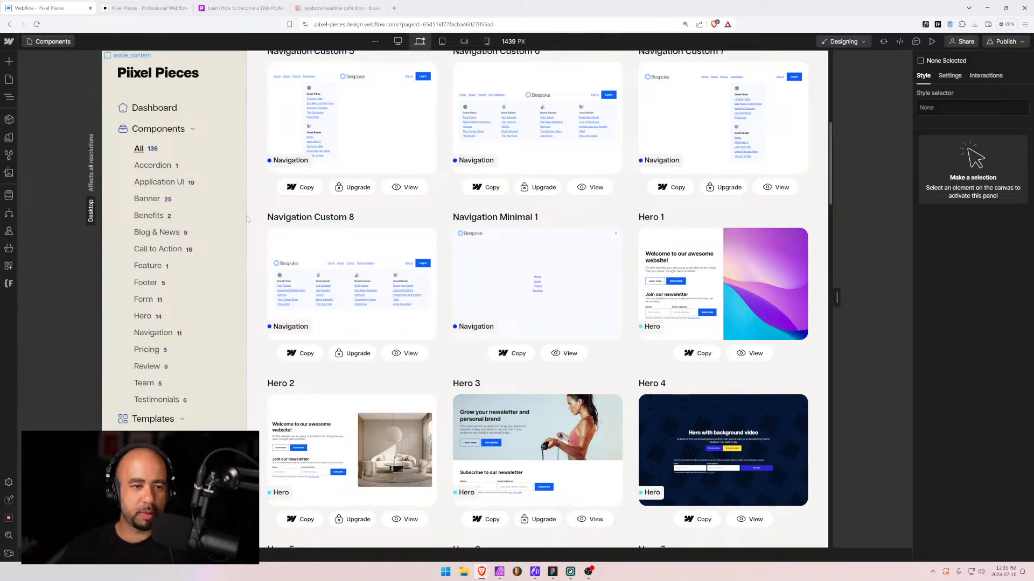
{"action": "scroll", "coordinate": [274, 202], "scroll_direction": "up", "scroll_amount": 2}
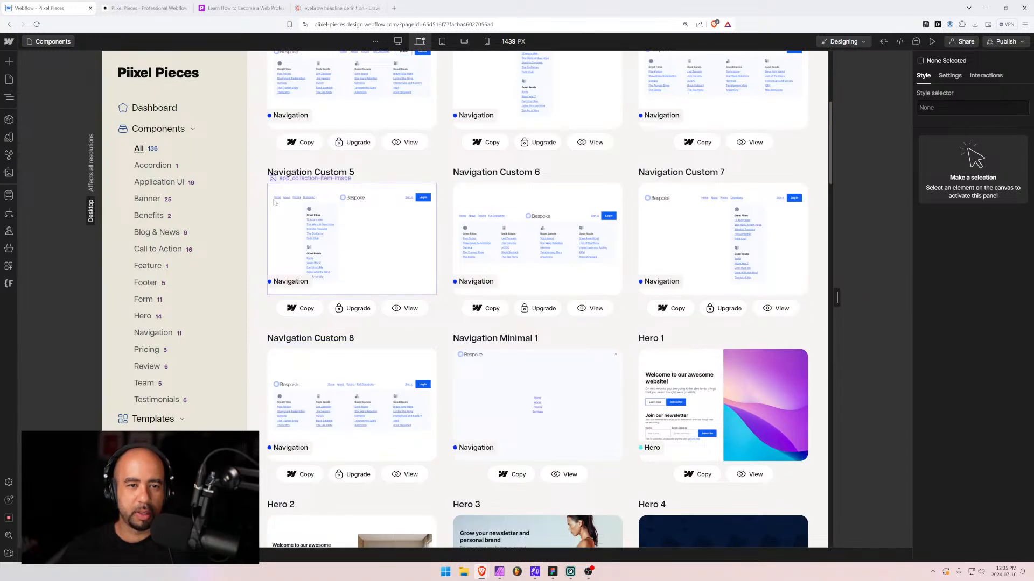
{"action": "scroll", "coordinate": [274, 202], "scroll_direction": "up", "scroll_amount": 5}
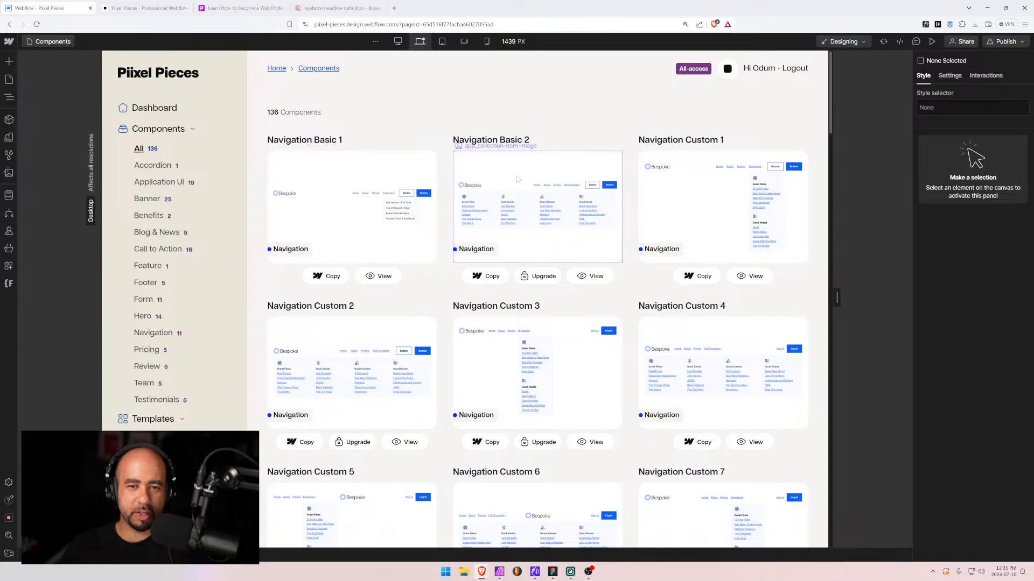
{"action": "scroll", "coordinate": [723, 350], "scroll_direction": "down", "scroll_amount": 1}
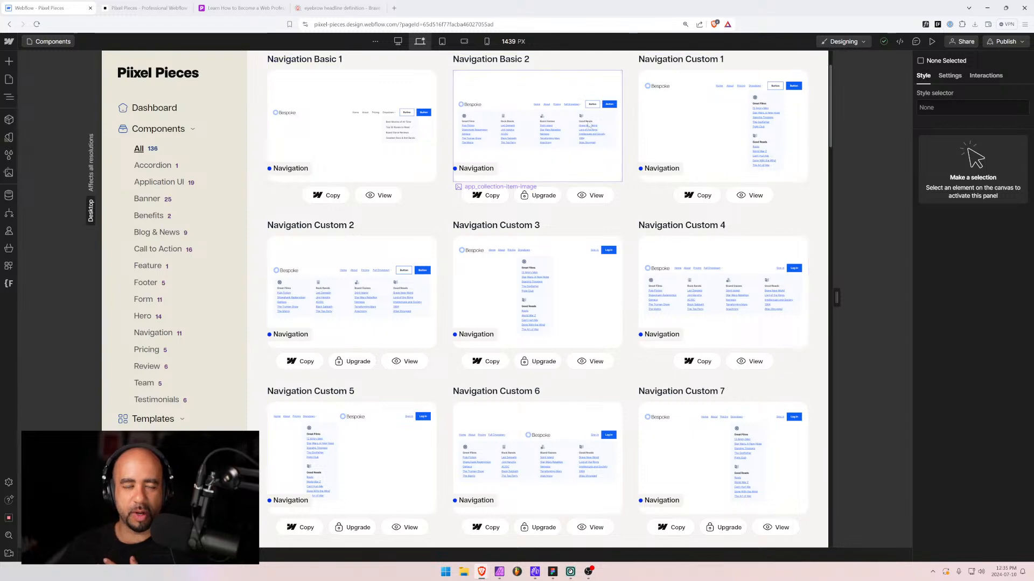
{"action": "left_click", "coordinate": [144, 9]}
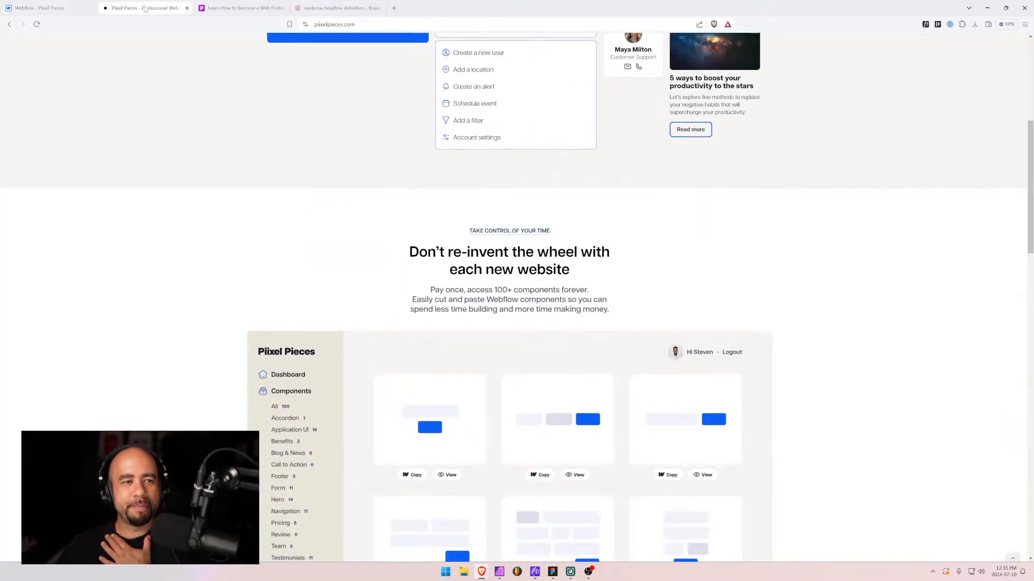
{"action": "left_click", "coordinate": [987, 7]}
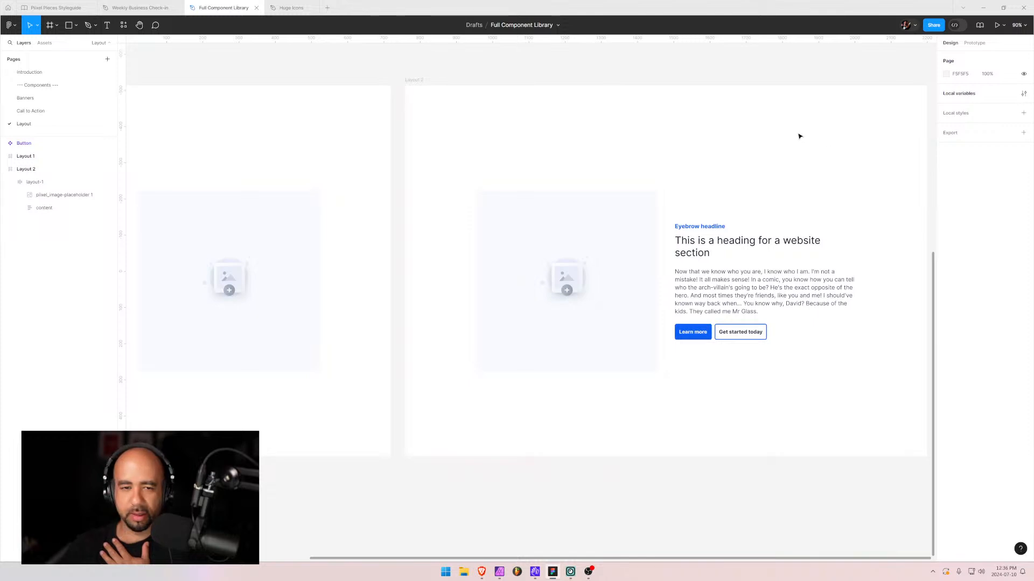
- Move the image placeholder in Layout 2 back after the content frame so the text comes first
{"action": "left_click", "coordinate": [607, 192]}
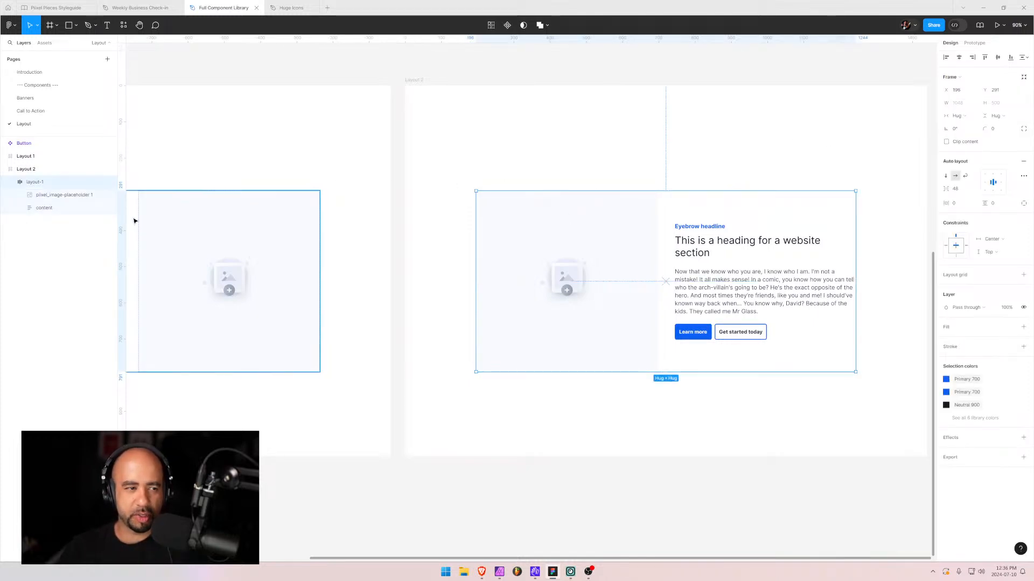
{"action": "left_click", "coordinate": [10, 183]}
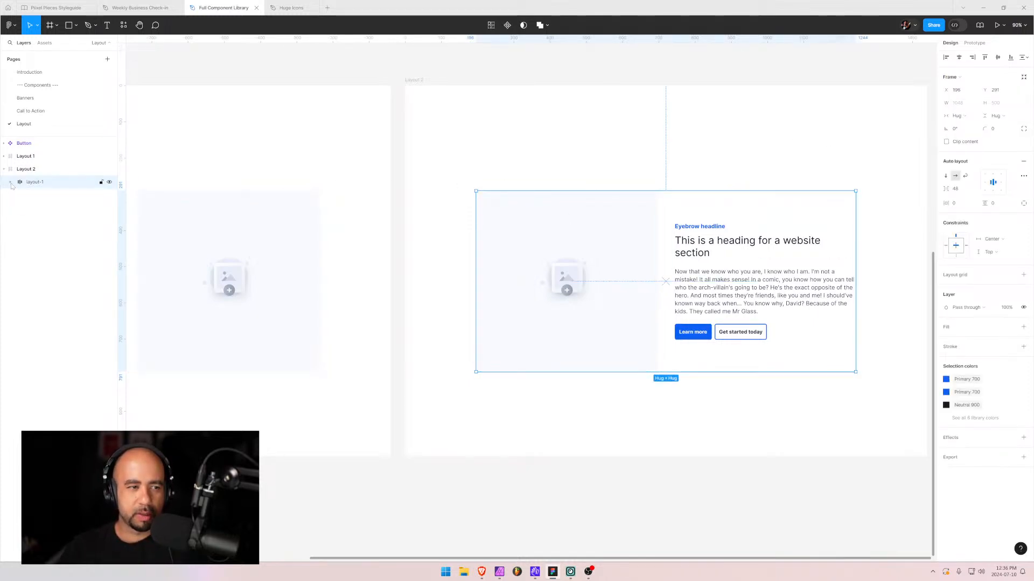
{"action": "left_click", "coordinate": [11, 184]}
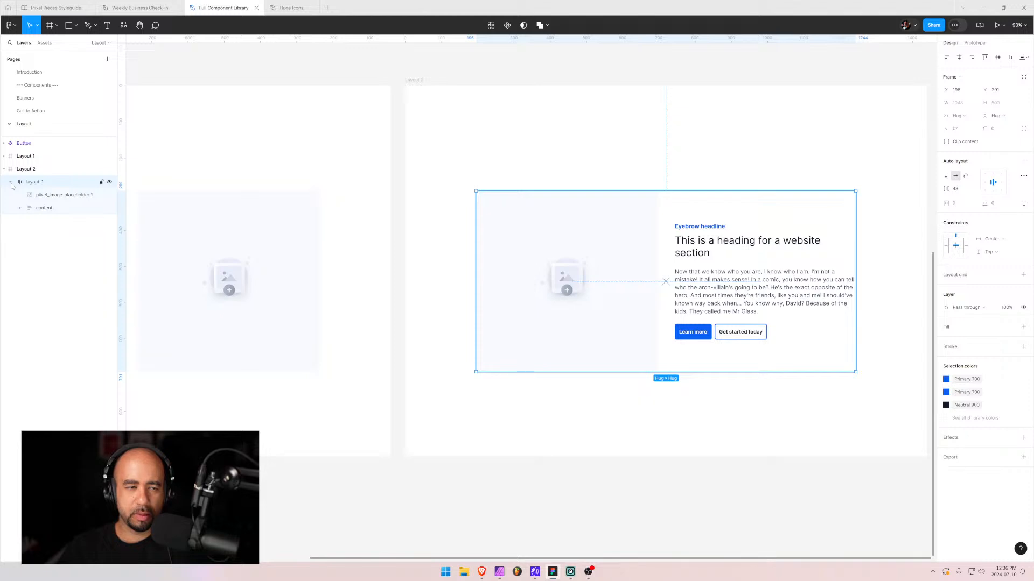
{"action": "key", "text": "Escape"}
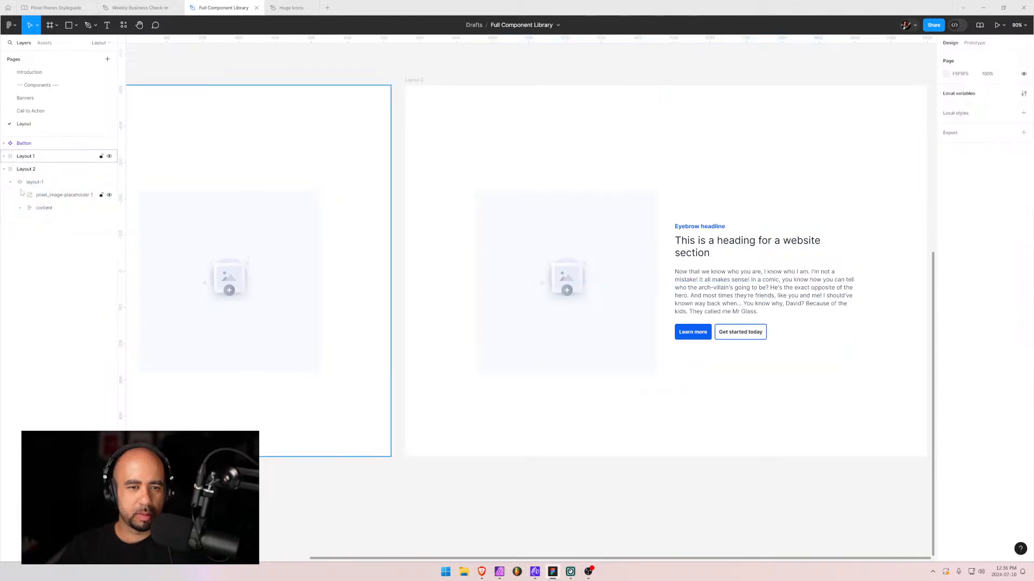
{"action": "left_click", "coordinate": [526, 298], "text": "ctrl"}
{"action": "key", "text": "Right"}
{"action": "left_click", "coordinate": [533, 383]}
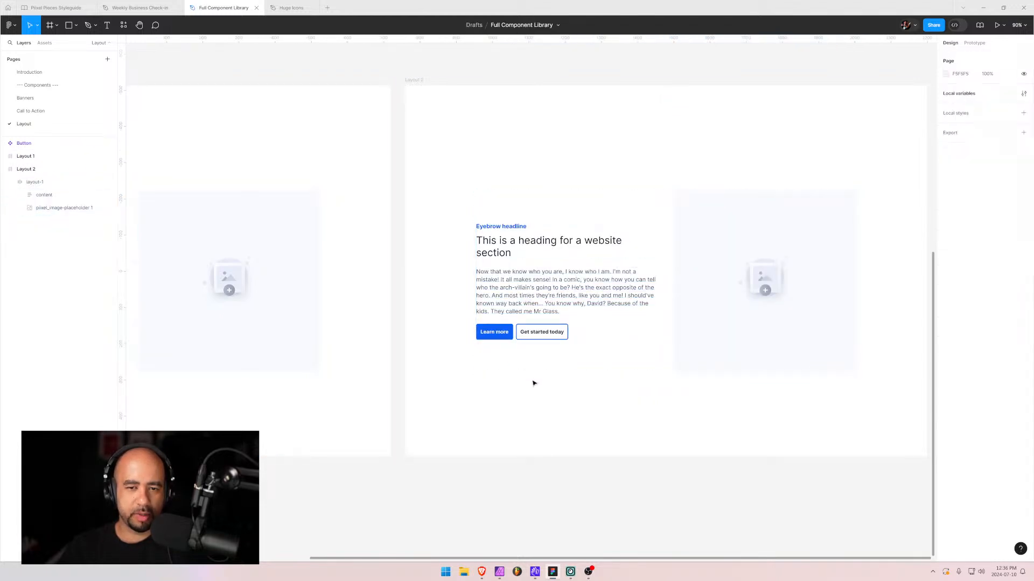
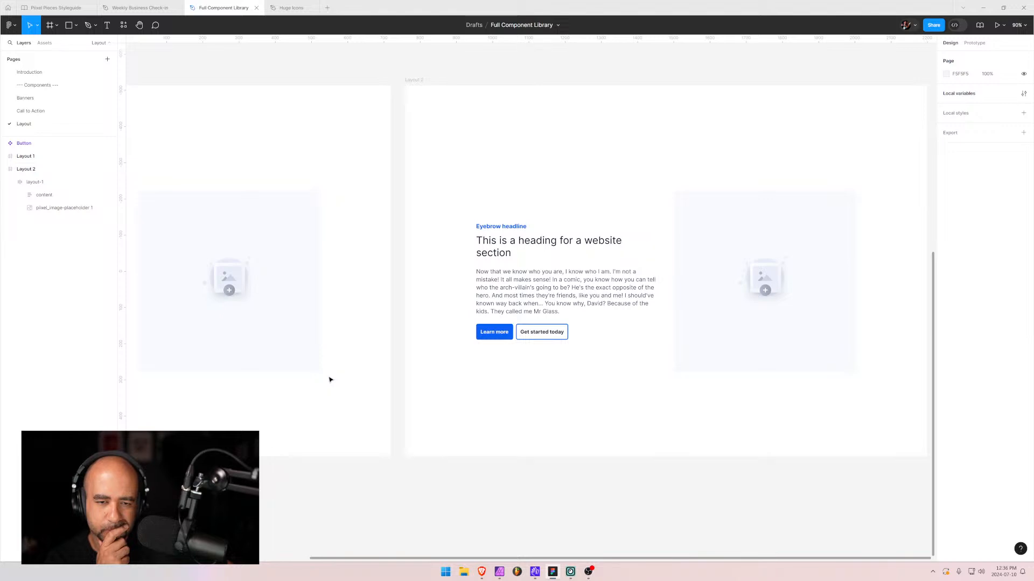
- Select the paragraph text nested in the content frame of Layout 2
{"action": "double_click", "coordinate": [521, 283]}
{"action": "double_click", "coordinate": [522, 283]}
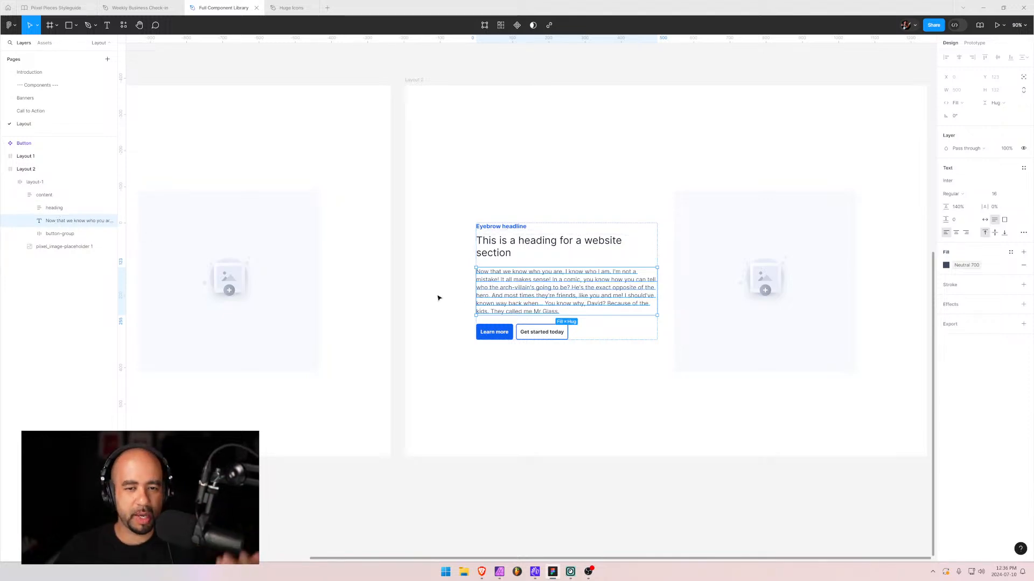
{"action": "left_click", "coordinate": [444, 281]}
{"action": "left_click", "coordinate": [508, 287]}
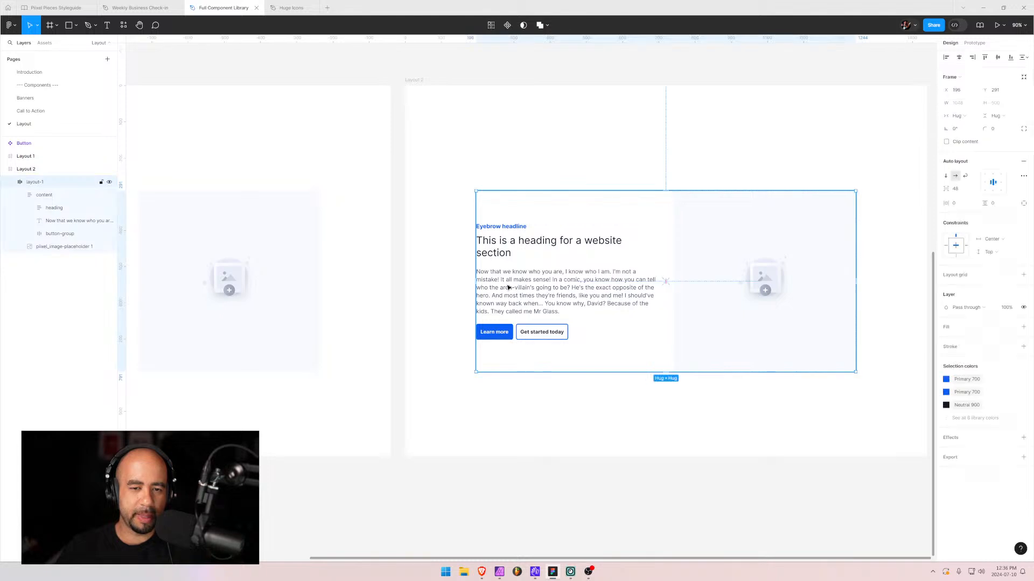
{"action": "double_click", "coordinate": [508, 288]}
{"action": "double_click", "coordinate": [508, 288]}
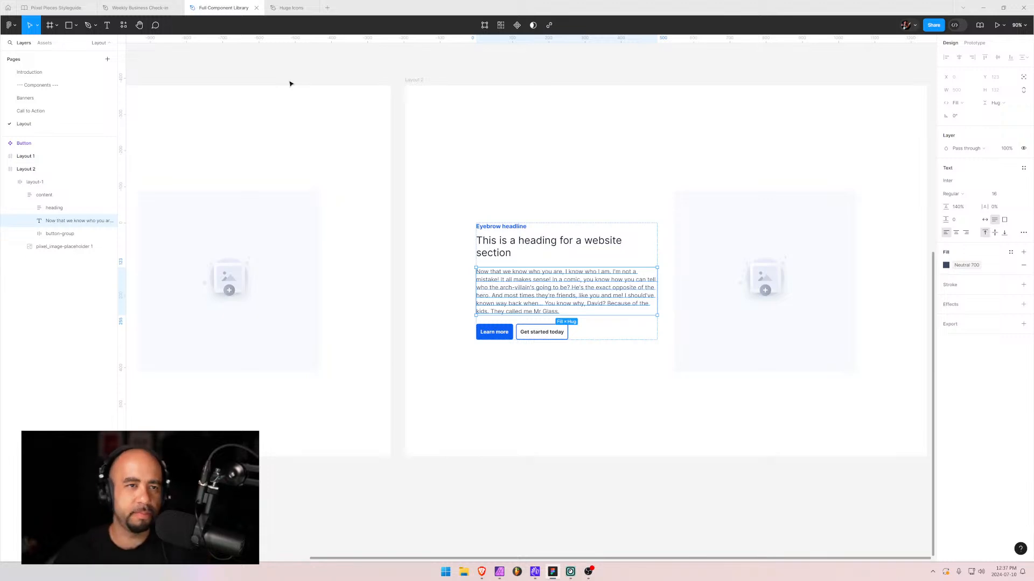
- Open the Huge Icons file and select the check-circle icon in the Interface Outline set
{"action": "left_click", "coordinate": [290, 8]}
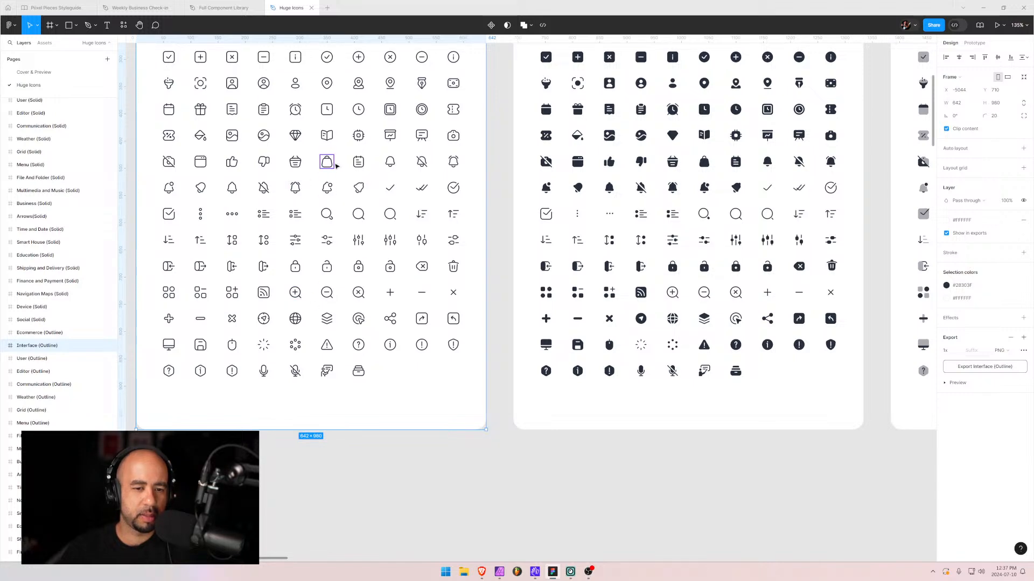
{"action": "left_click_drag", "start_coordinate": [336, 166], "coordinate": [348, 298]}
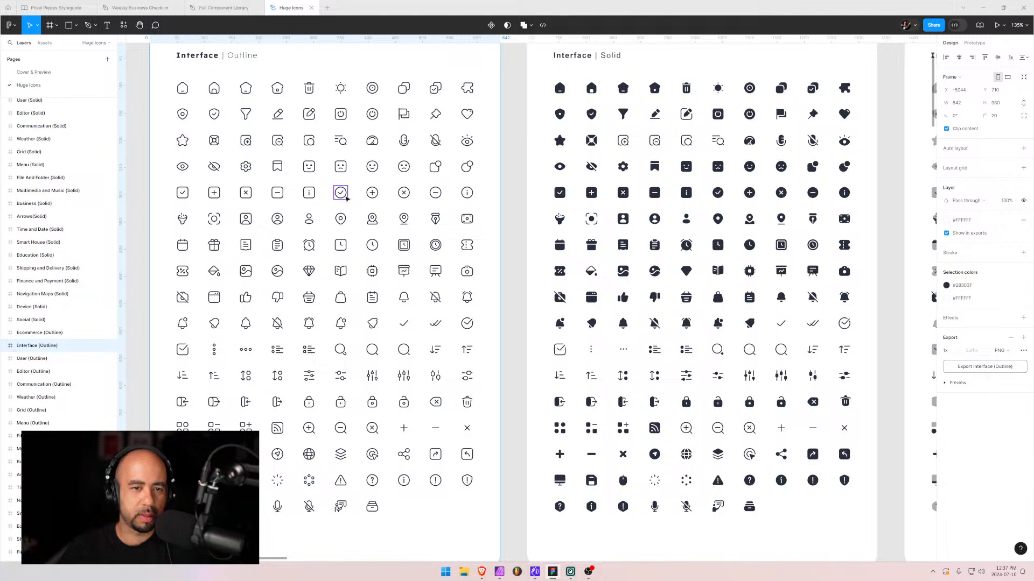
{"action": "left_click", "coordinate": [343, 197]}
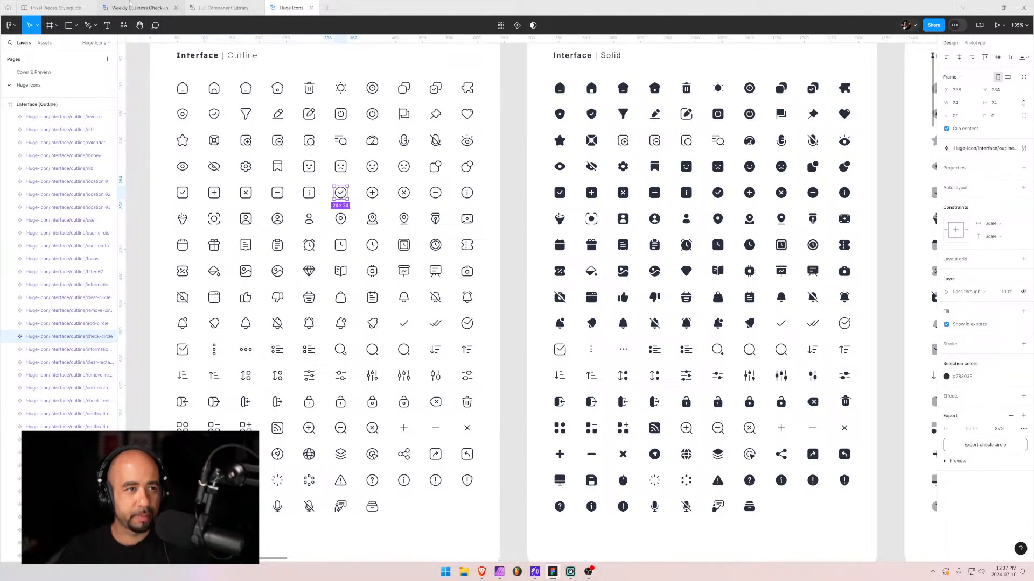
- Return to the Full Component Library file and paste the check-circle icon into Layout 2's content frame, between the heading and the paragraph
{"action": "mouse_move", "coordinate": [59, 4]}
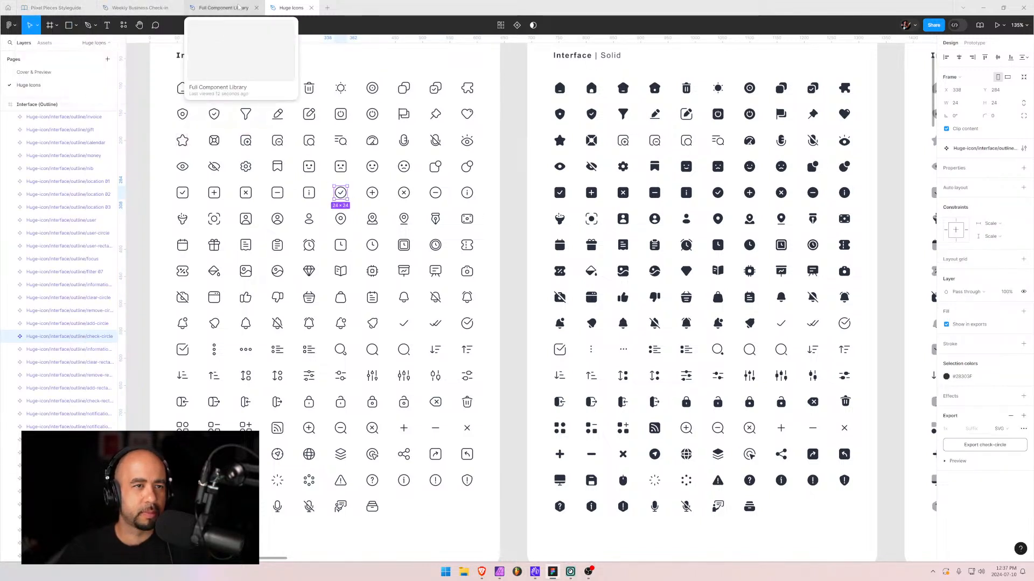
{"action": "left_click", "coordinate": [223, 8]}
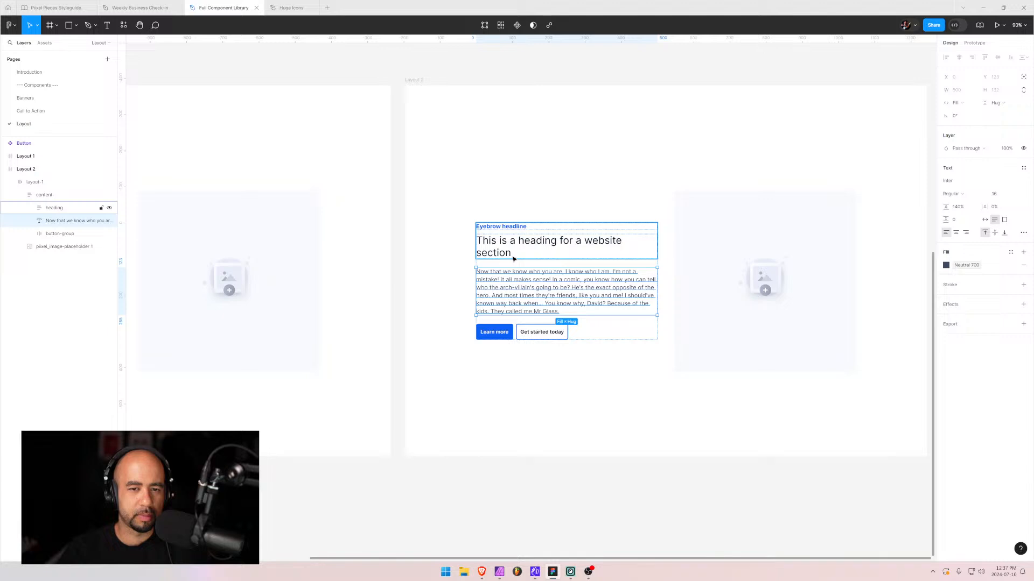
{"action": "key", "text": "Return"}
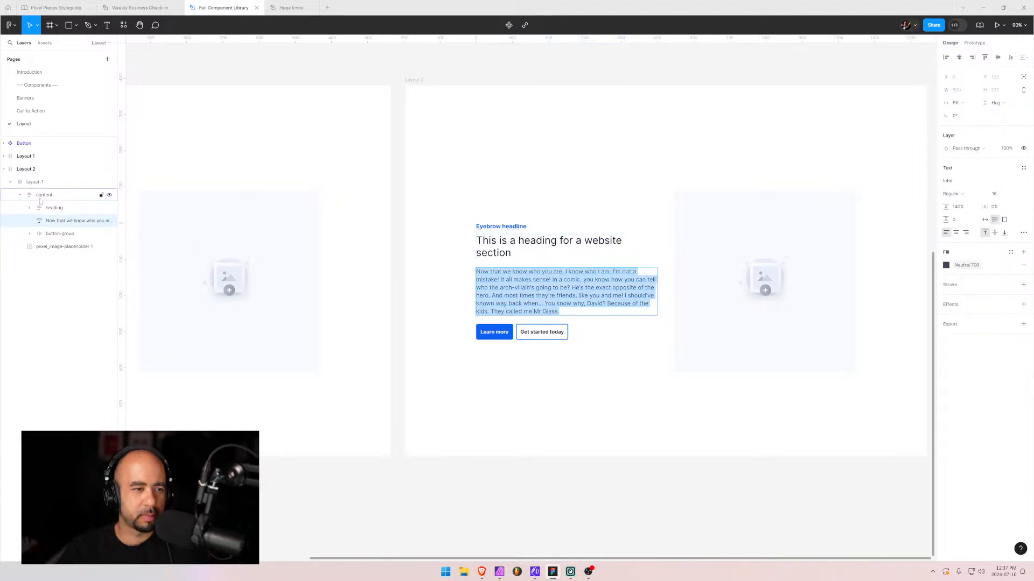
{"action": "key", "text": "Escape"}
{"action": "key", "text": "ctrl+v"}
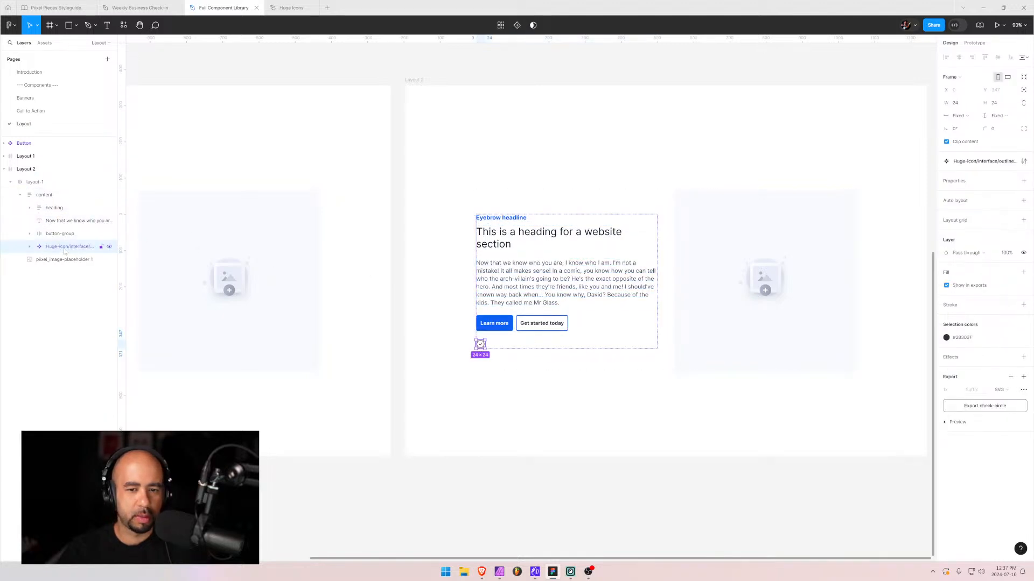
{"action": "left_click_drag", "start_coordinate": [64, 251], "coordinate": [59, 203]}
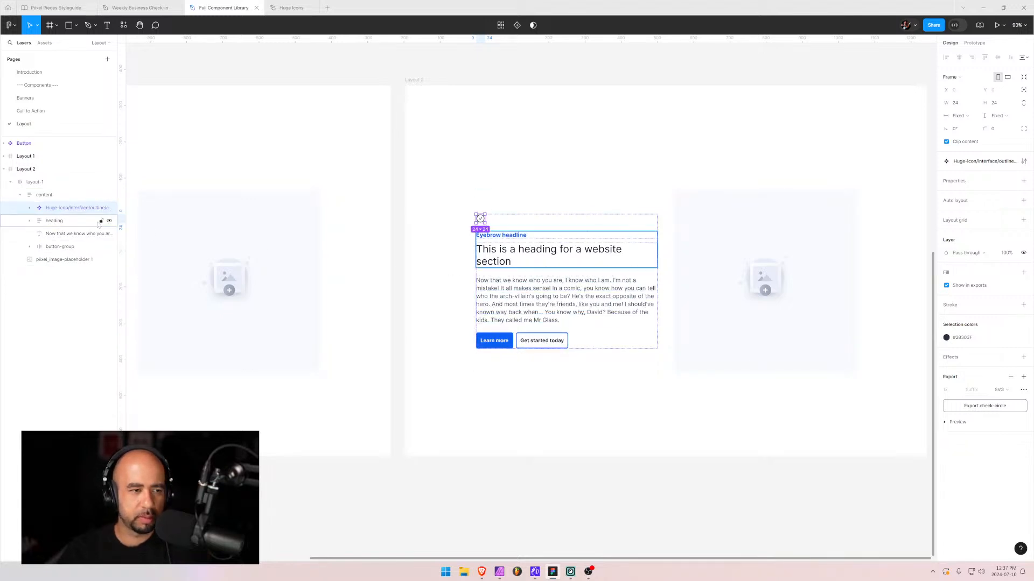
{"action": "left_click_drag", "start_coordinate": [70, 208], "coordinate": [64, 228]}
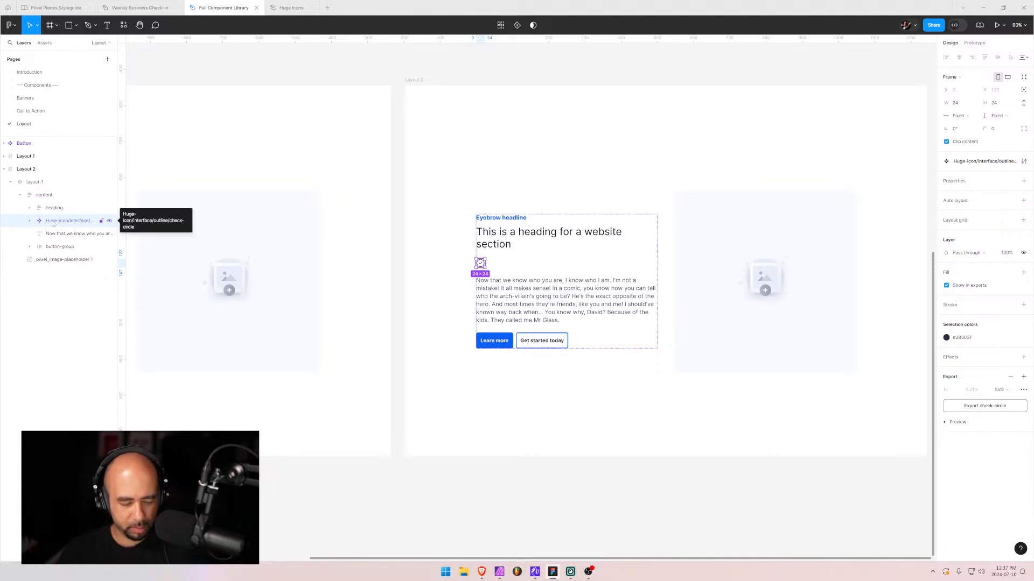
{"action": "key", "text": "shift+a"}
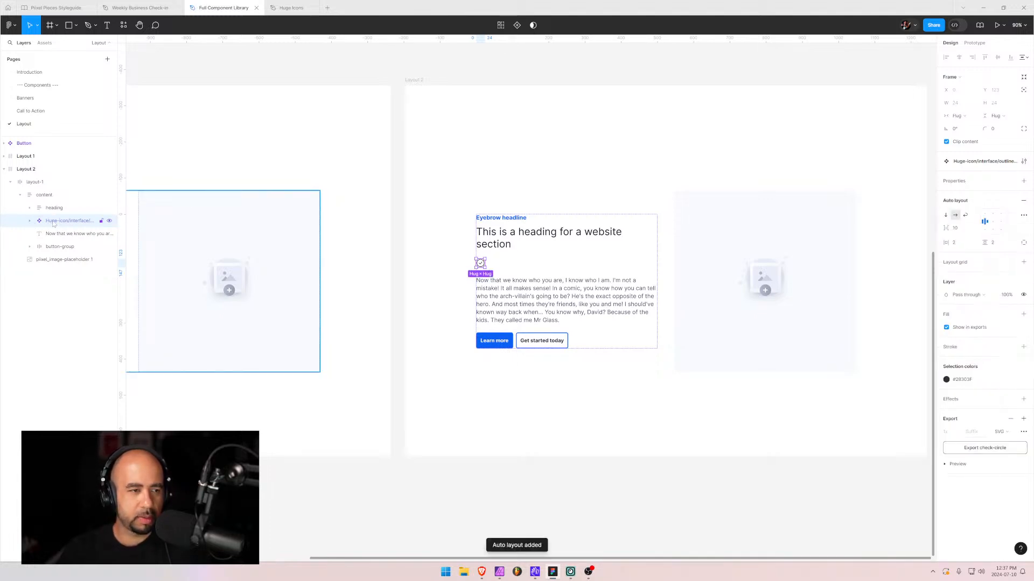
{"action": "key", "text": "ctrl+z"}
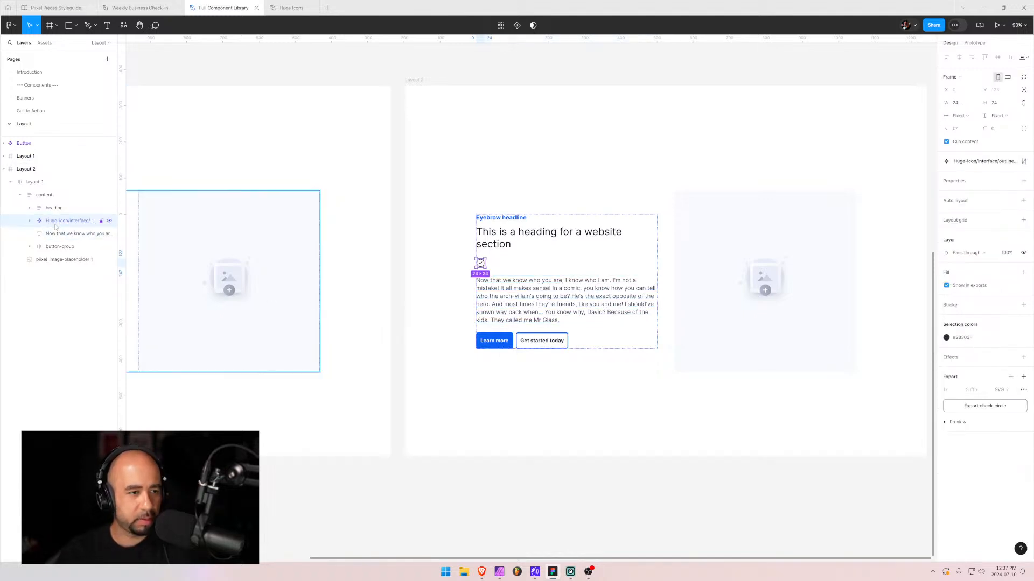
{"action": "key", "text": "shift+a"}
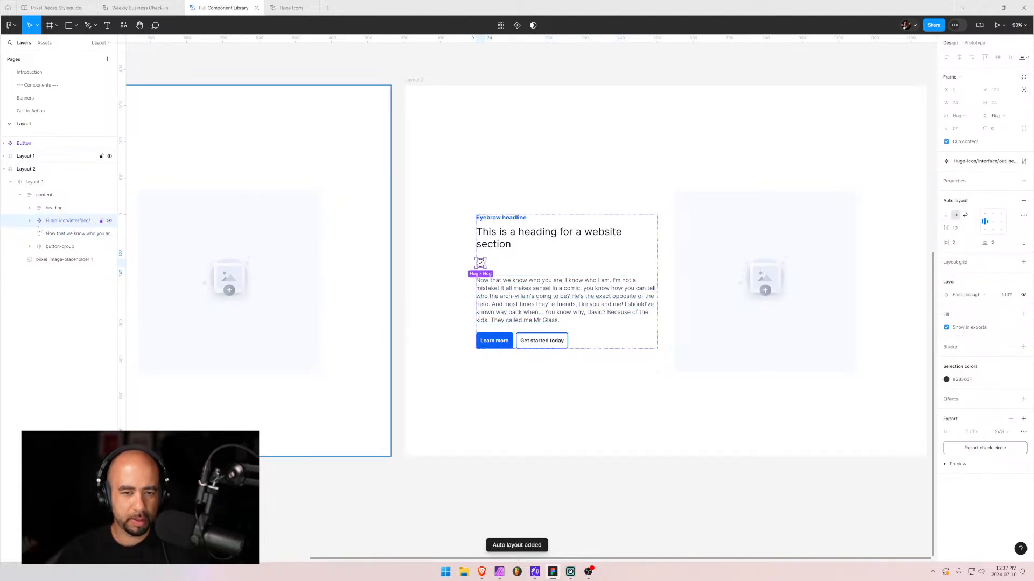
{"action": "key", "text": "ctrl+z"}
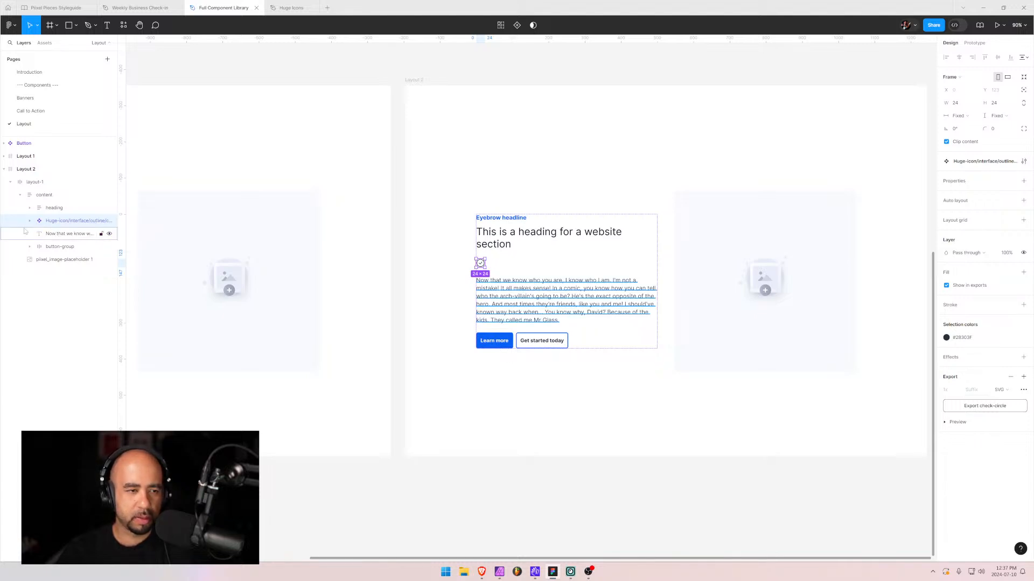
- Wrap the check-circle icon and the paragraph together in an auto layout frame with horizontal direction
{"action": "left_click", "coordinate": [63, 234], "text": "shift"}
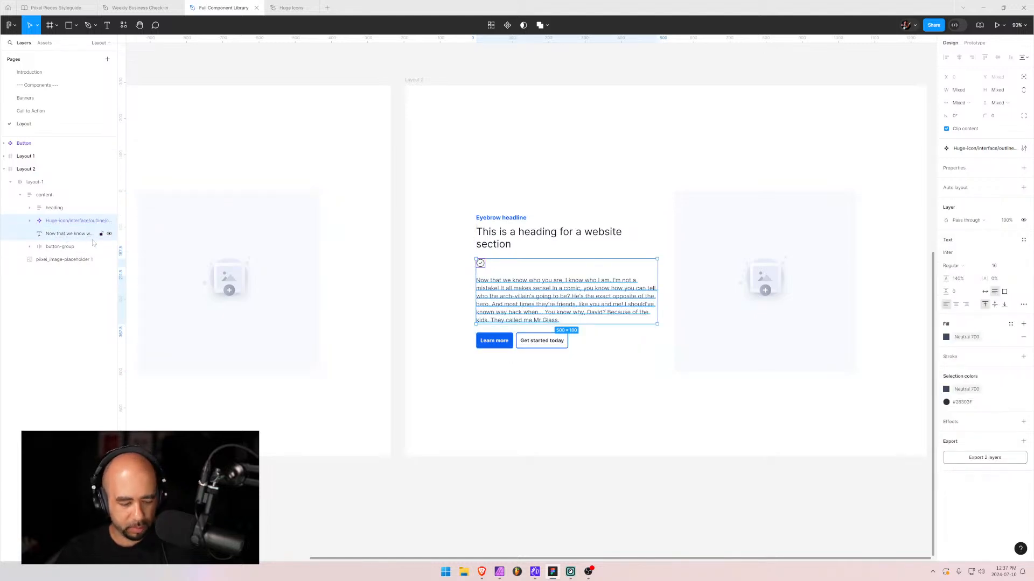
{"action": "key", "text": "shift+a"}
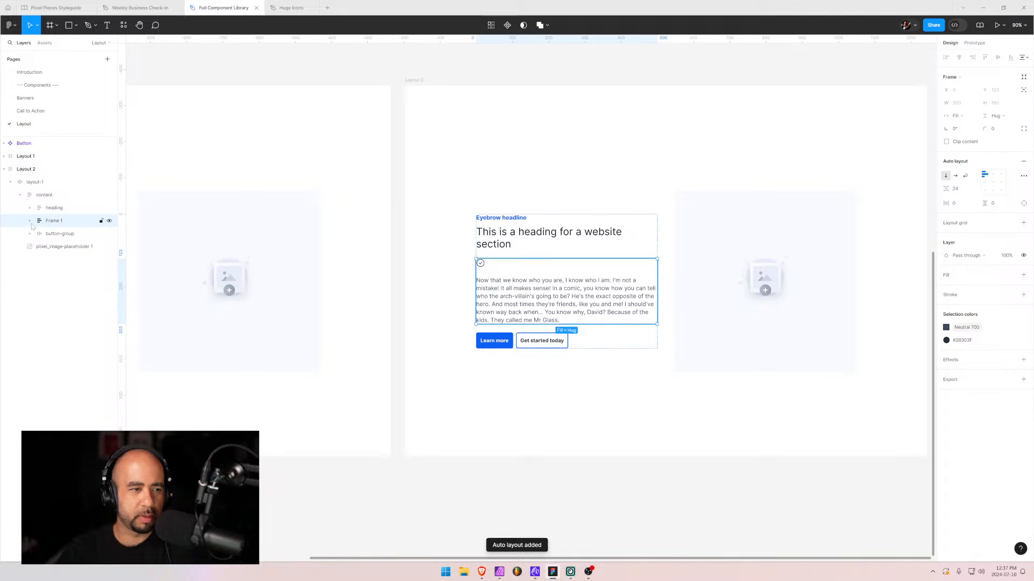
{"action": "left_click", "coordinate": [30, 222]}
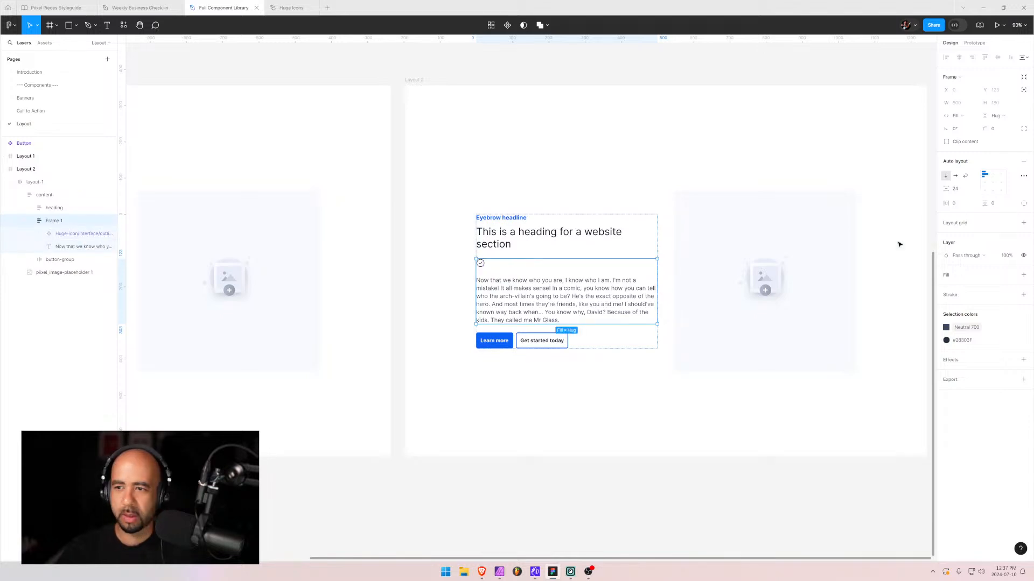
{"action": "left_click", "coordinate": [955, 175]}
- Replace the paragraph beside the check icon with "This is a bullet point that also has an icon"
{"action": "left_click", "coordinate": [527, 283]}
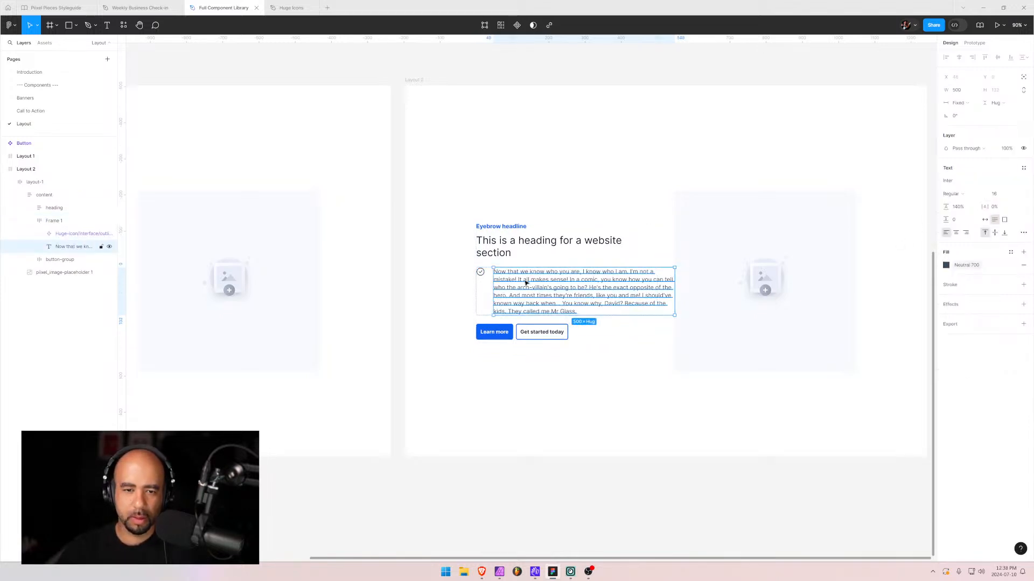
{"action": "double_click", "coordinate": [550, 293]}
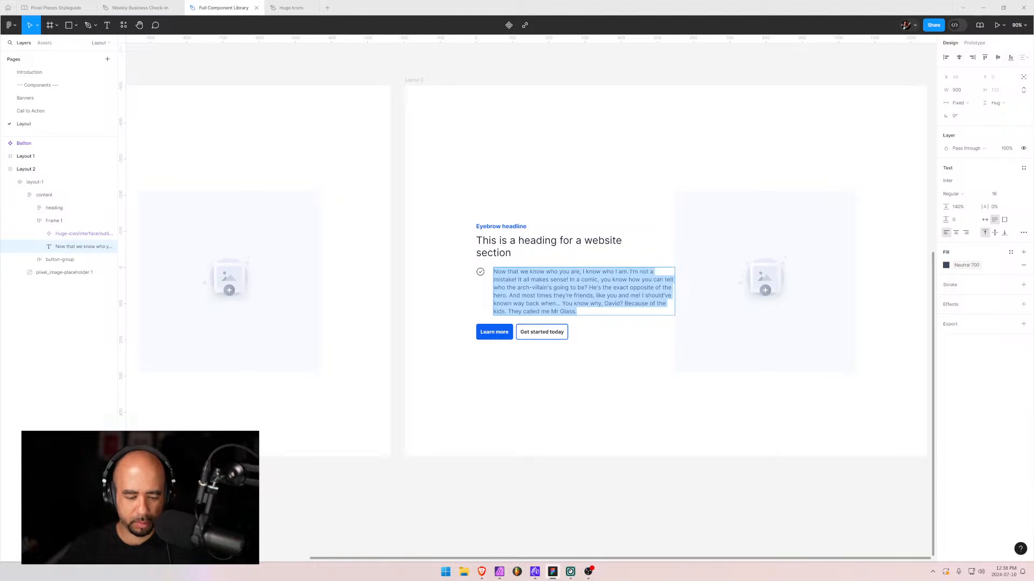
{"action": "type", "text": "This is a "}
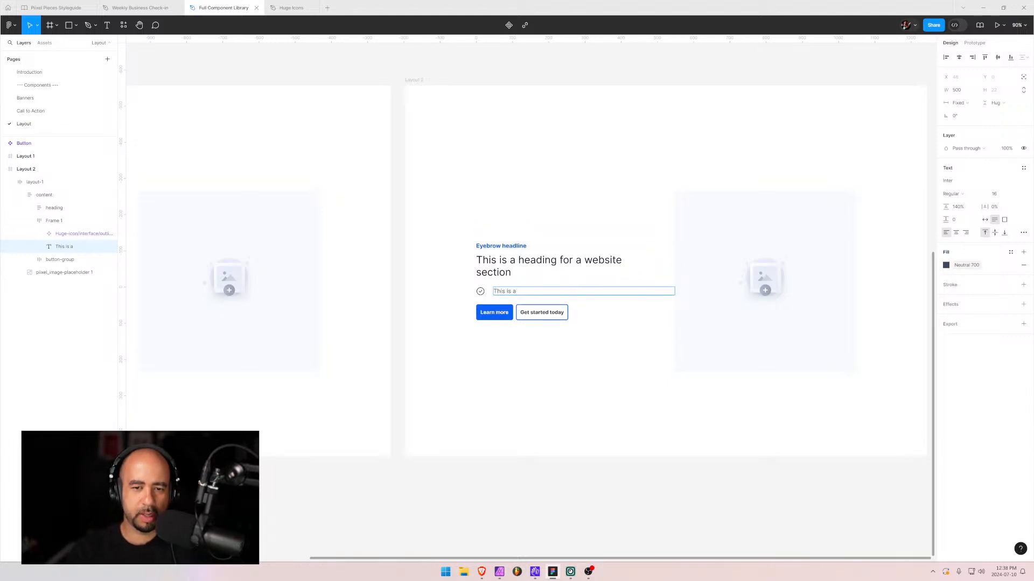
{"action": "type", "text": "bullet point "}
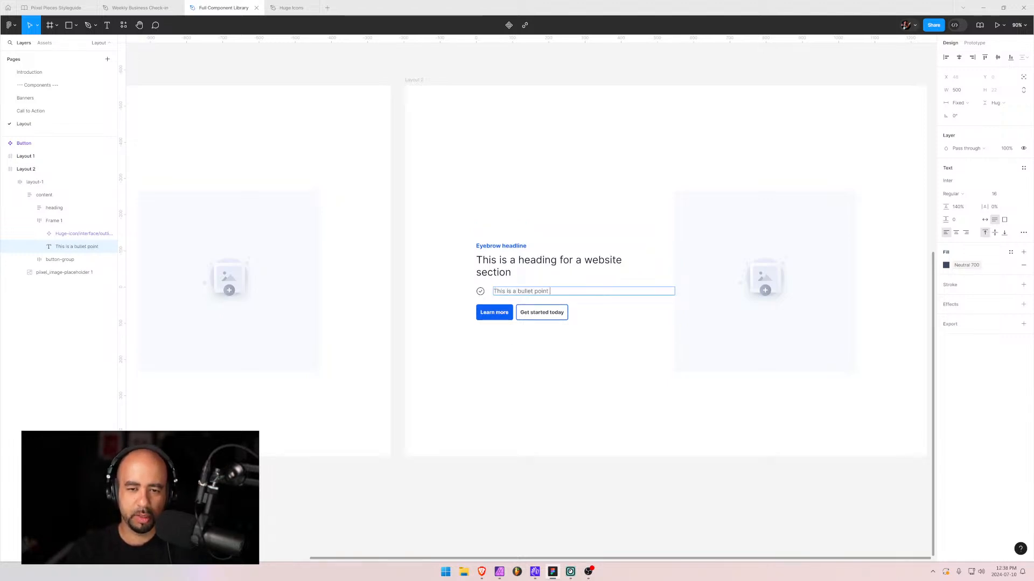
{"action": "type", "text": "with a"}
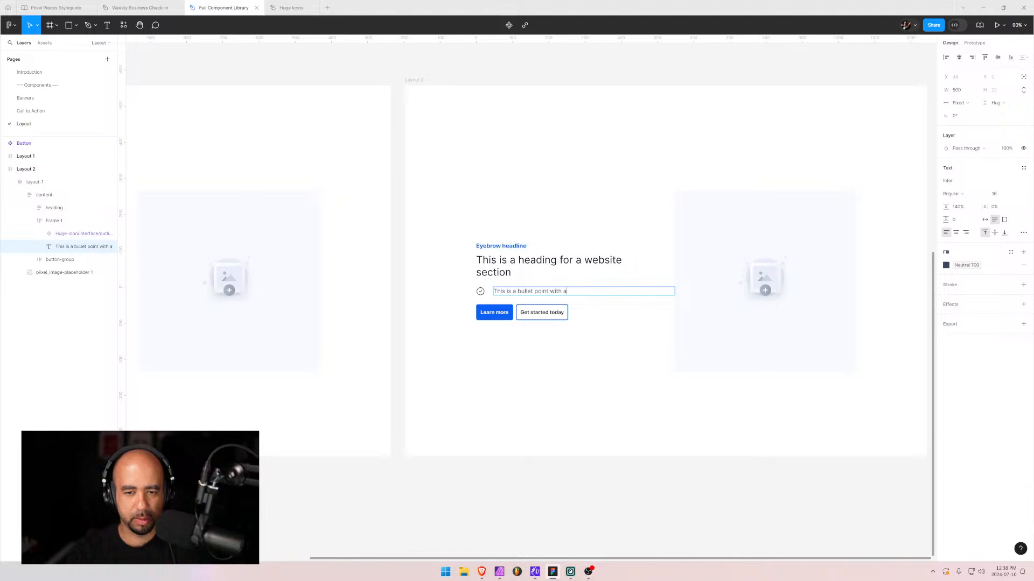
{"action": "key", "text": "BackSpace"}
{"action": "key", "text": "BackSpace"}
{"action": "key", "text": "BackSpace"}
{"action": "key", "text": "BackSpace"}
{"action": "key", "text": "BackSpace"}
{"action": "key", "text": "BackSpace"}
{"action": "type", "text": "that "}
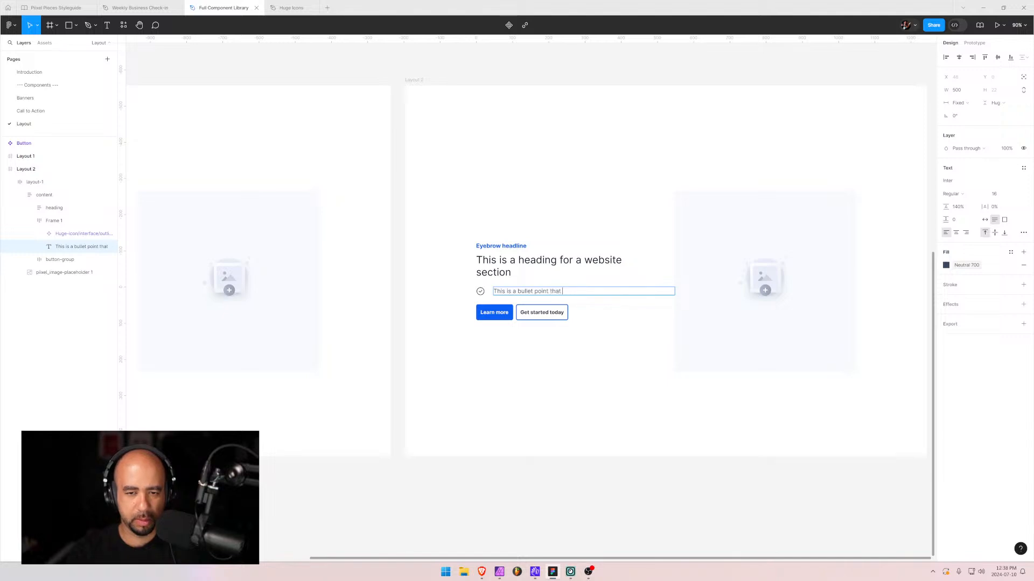
{"action": "type", "text": "also has a n"}
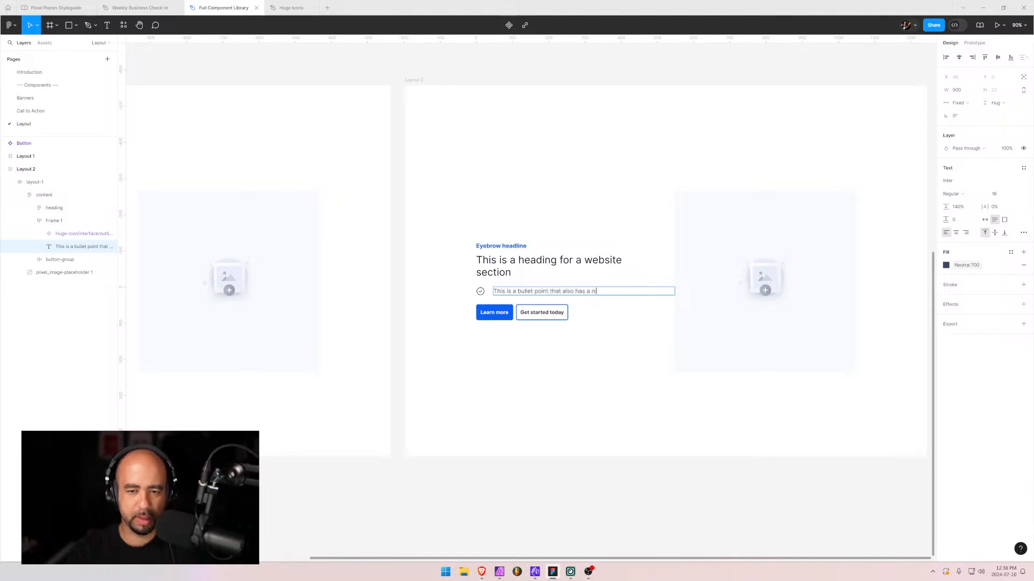
{"action": "key", "text": "BackSpace"}
{"action": "key", "text": "BackSpace"}
{"action": "type", "text": "n icon"}
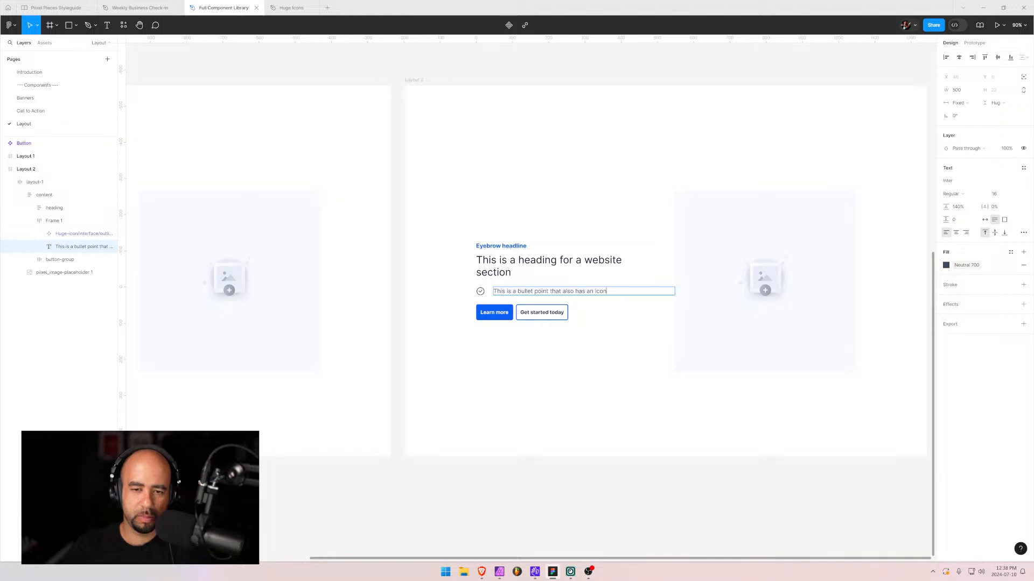
- Reword the end of the bullet text so it reads "This is a bullet point that features a quick description and icon"
{"action": "key", "text": "ctrl+shift+Left"}
{"action": "key", "text": "ctrl+shift+Left"}
{"action": "key", "text": "ctrl+shift+Left"}
{"action": "key", "text": "ctrl+shift+Left"}
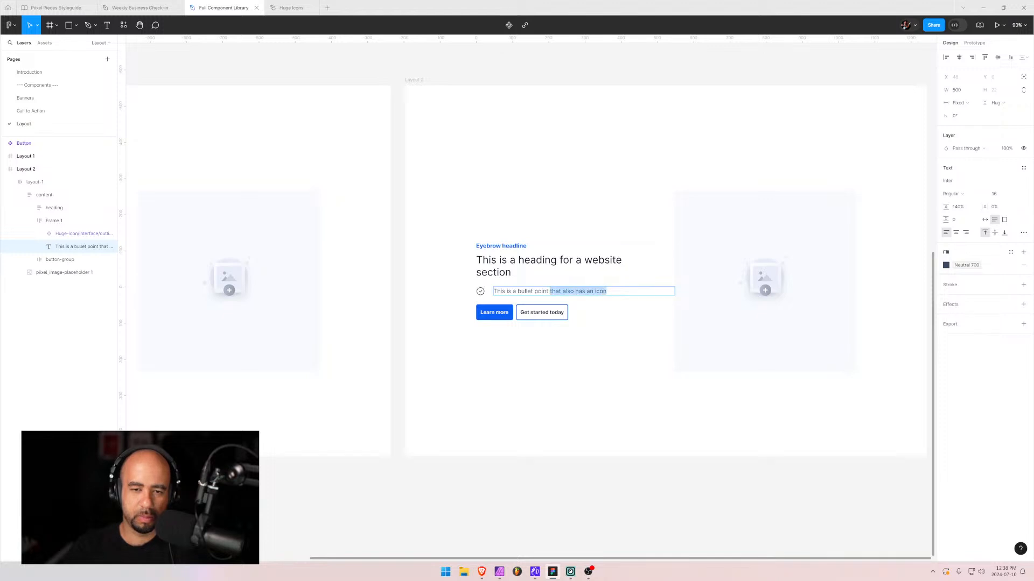
{"action": "type", "text": "featues"}
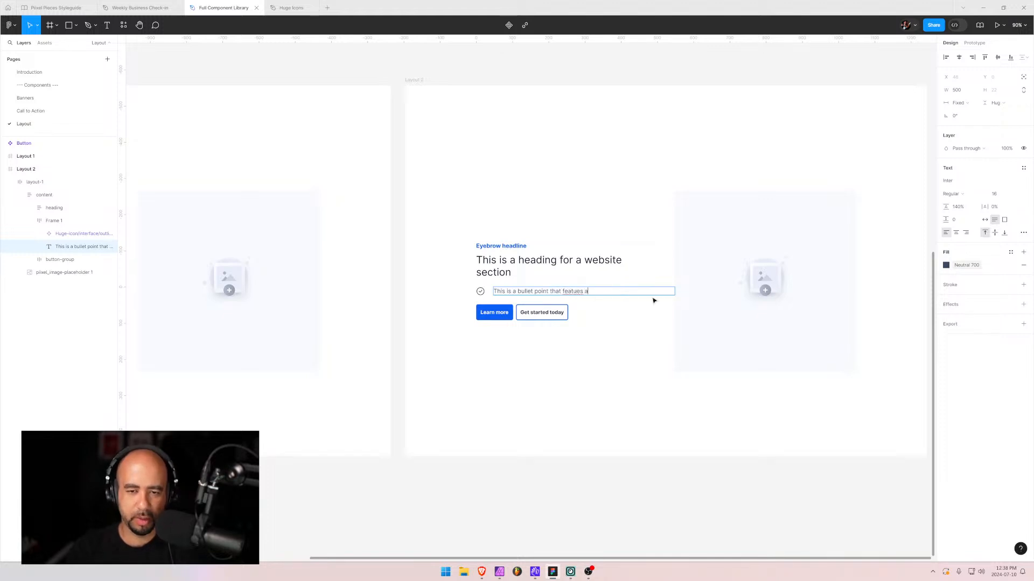
{"action": "key", "text": "BackSpace"}
{"action": "key", "text": "BackSpace"}
{"action": "type", "text": "res a "}
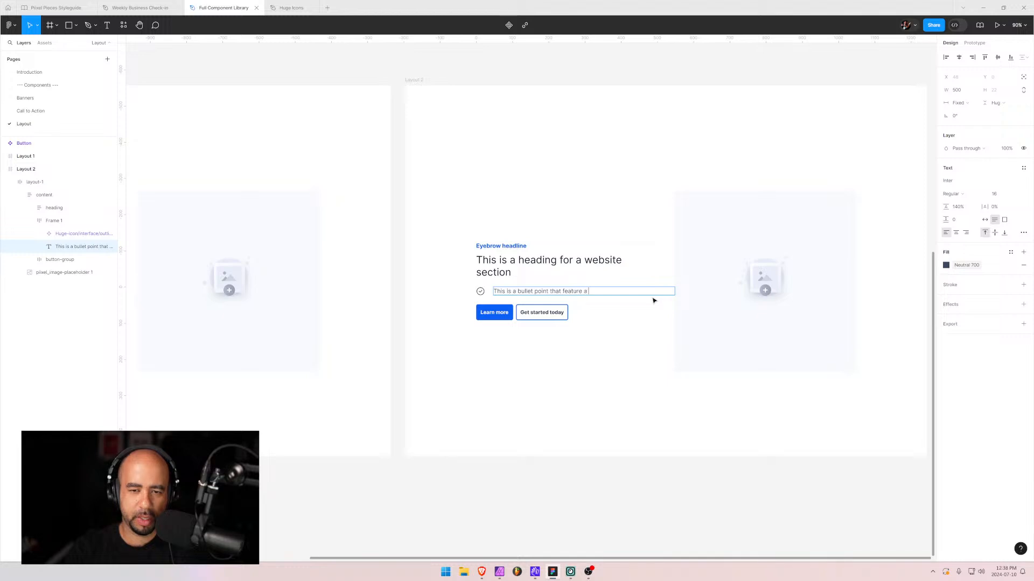
{"action": "type", "text": "quick "}
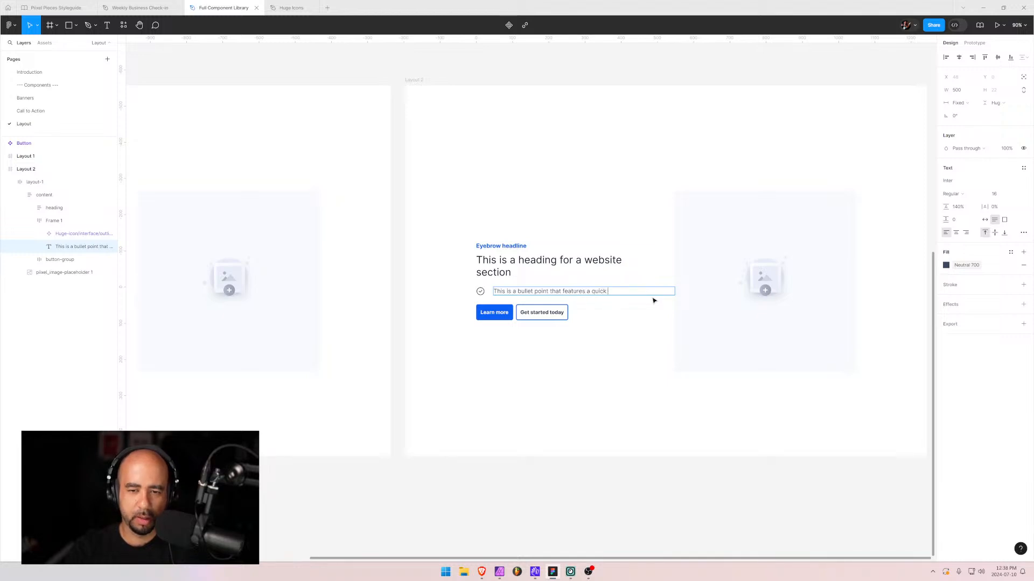
{"action": "type", "text": "description"}
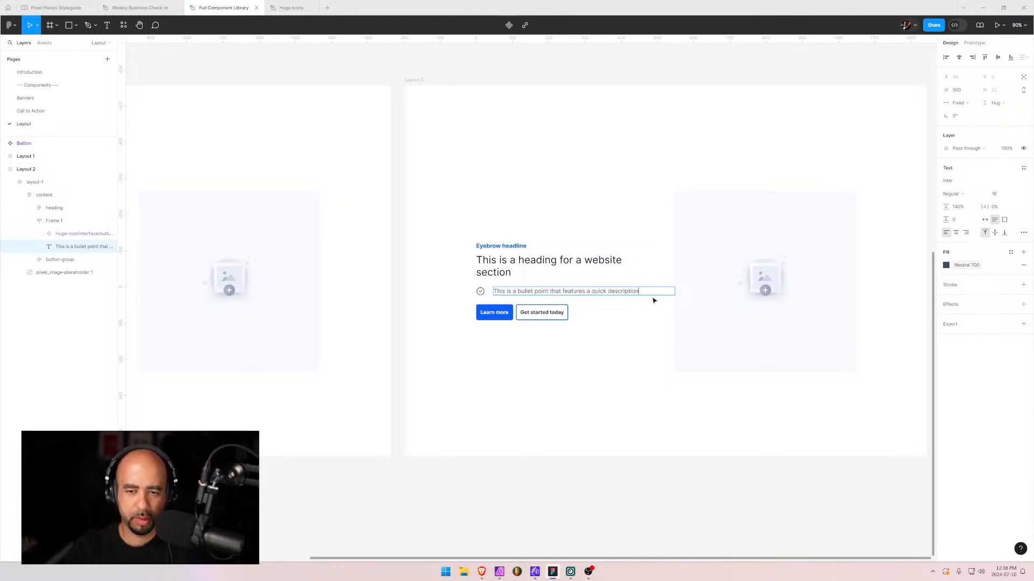
{"action": "type", "text": " and icon"}
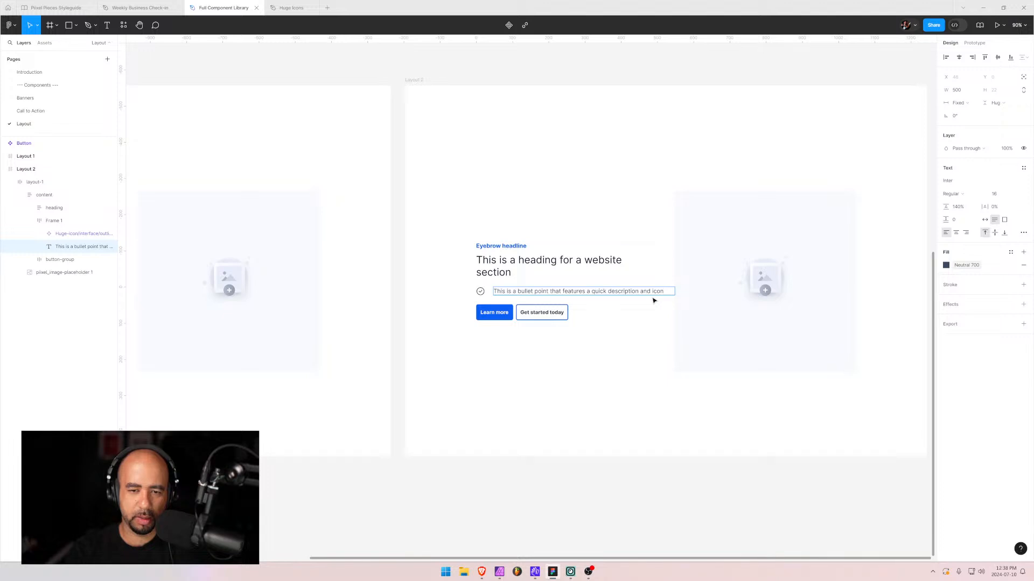
- Rename the frame holding the check icon and bullet text to "bullet-1"
{"action": "left_click", "coordinate": [54, 221]}
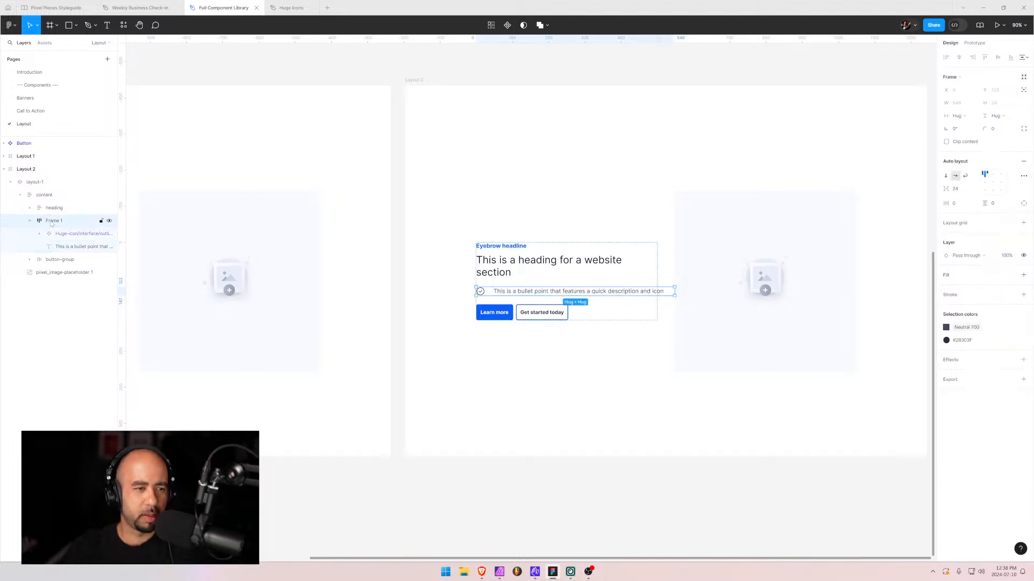
{"action": "double_click", "coordinate": [53, 221]}
{"action": "type", "text": "f"}
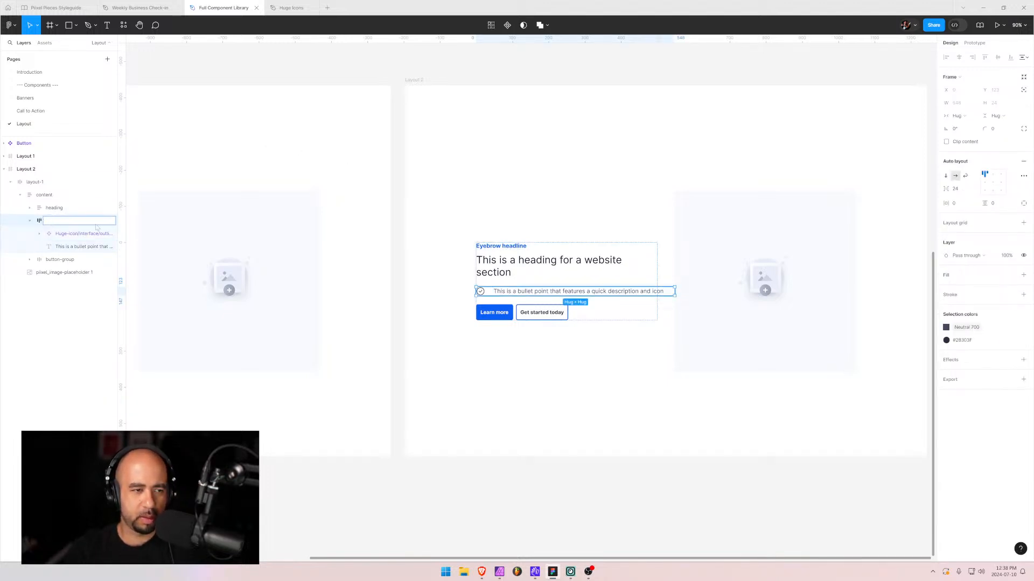
{"action": "type", "text": "ullet-1"}
{"action": "key", "text": "Return"}
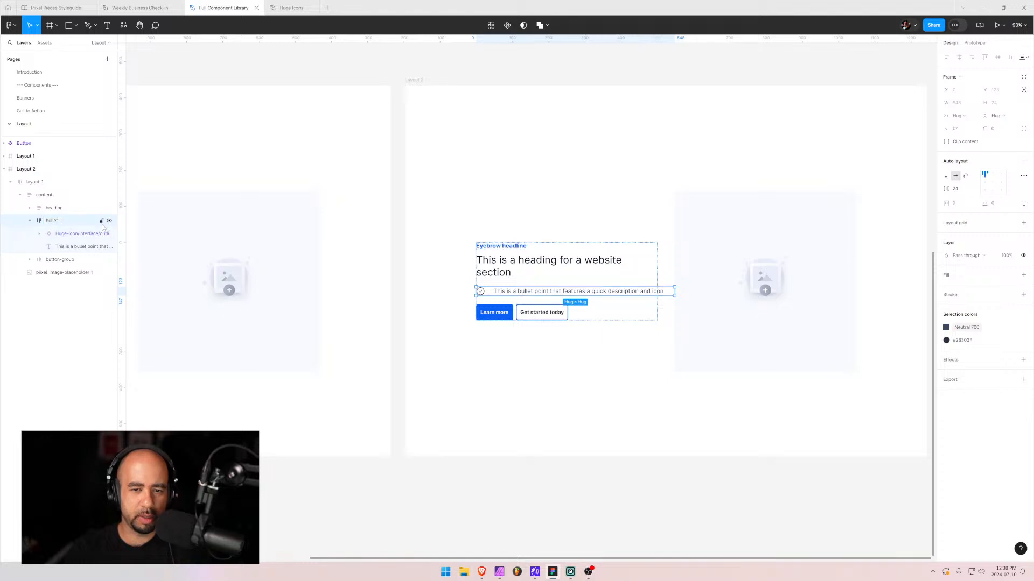
- Set the spacing between the icon and text in bullet-1 to 8 and narrow the frame to 201 wide
{"action": "left_click", "coordinate": [957, 190]}
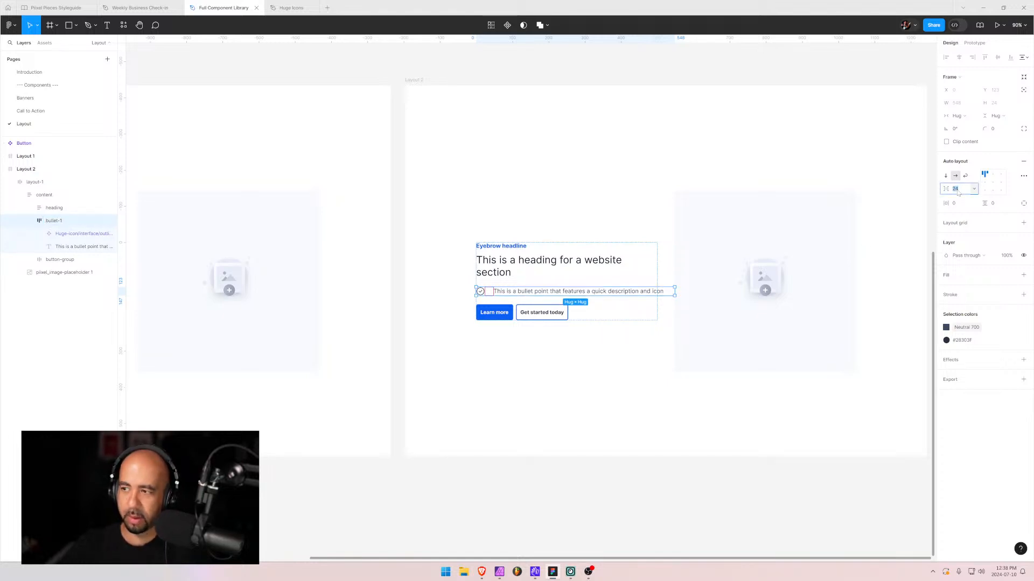
{"action": "type", "text": "12"}
{"action": "key", "text": "Return"}
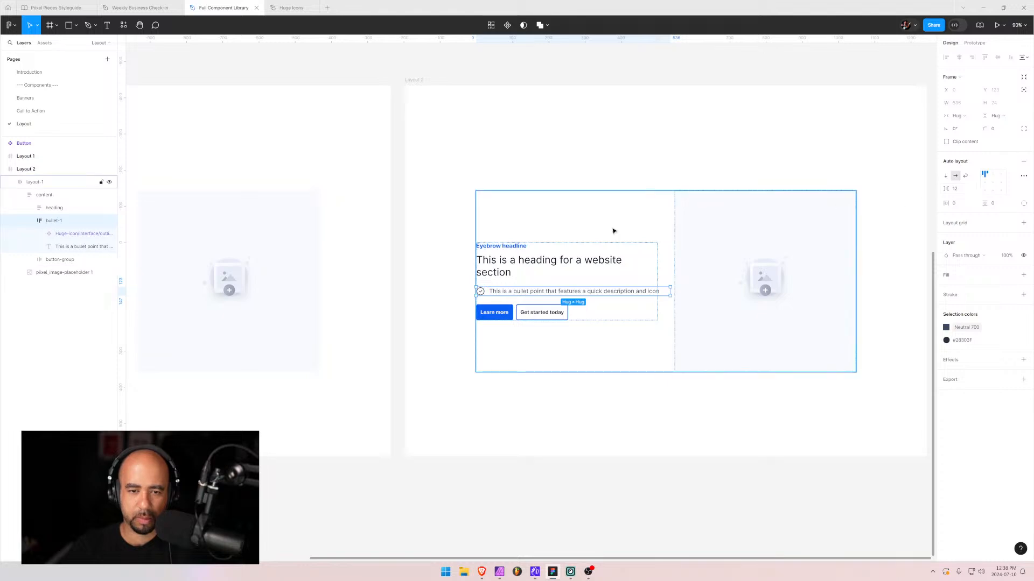
{"action": "left_click", "coordinate": [957, 190]}
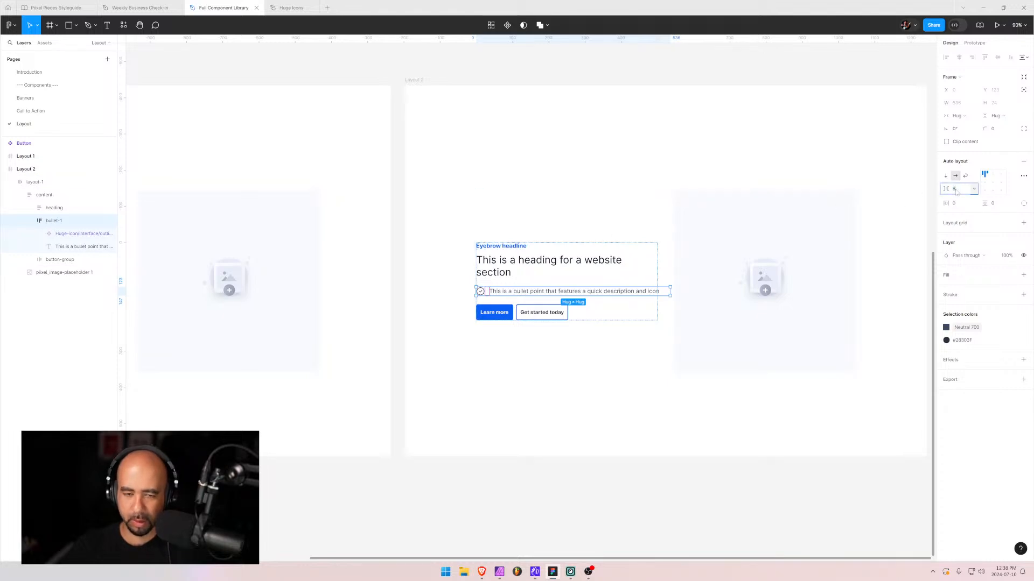
{"action": "type", "text": "8"}
{"action": "key", "text": "Return"}
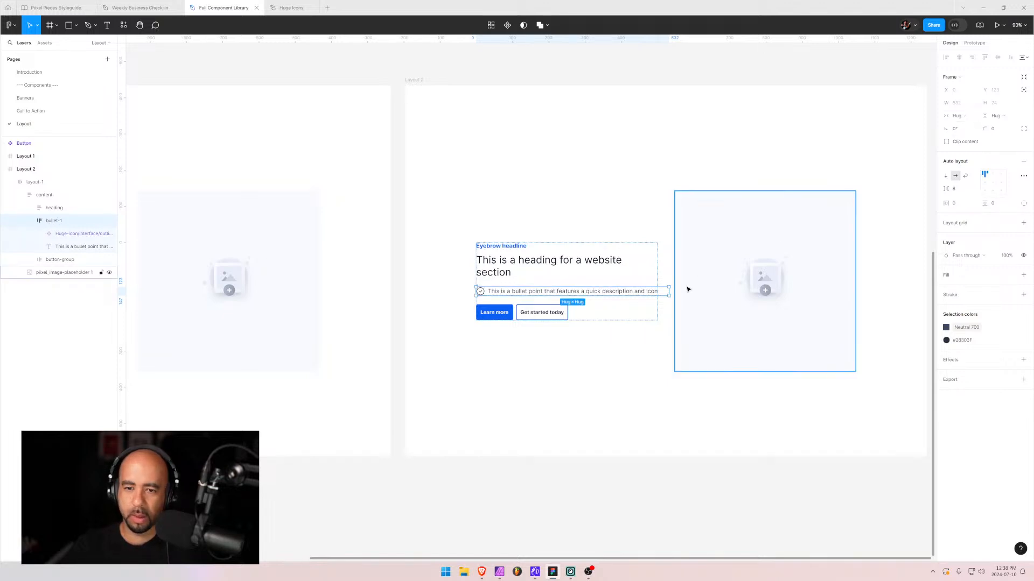
{"action": "left_click_drag", "start_coordinate": [668, 291], "coordinate": [549, 294]}
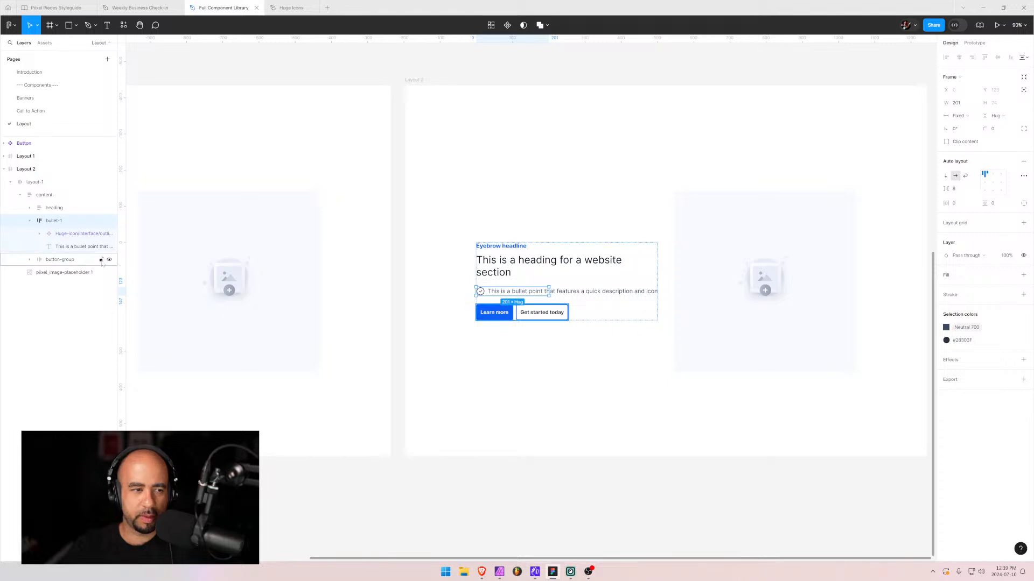
- Undo the narrowing of bullet-1, narrow its text to 233 wide, and set the text's width to Fill container
{"action": "key", "text": "ctrl+z"}
{"action": "left_click", "coordinate": [588, 289]}
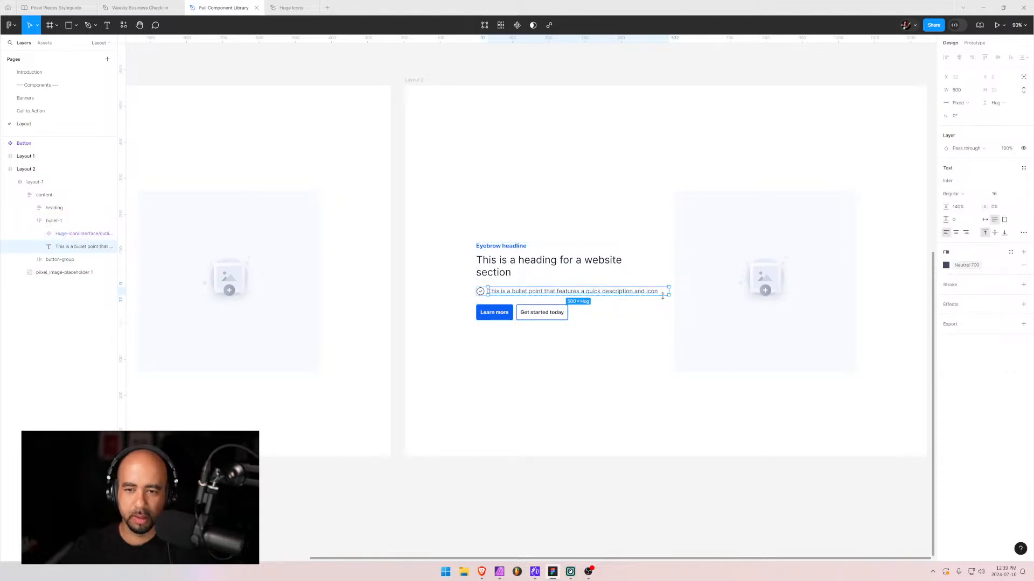
{"action": "left_click_drag", "start_coordinate": [668, 293], "coordinate": [572, 301]}
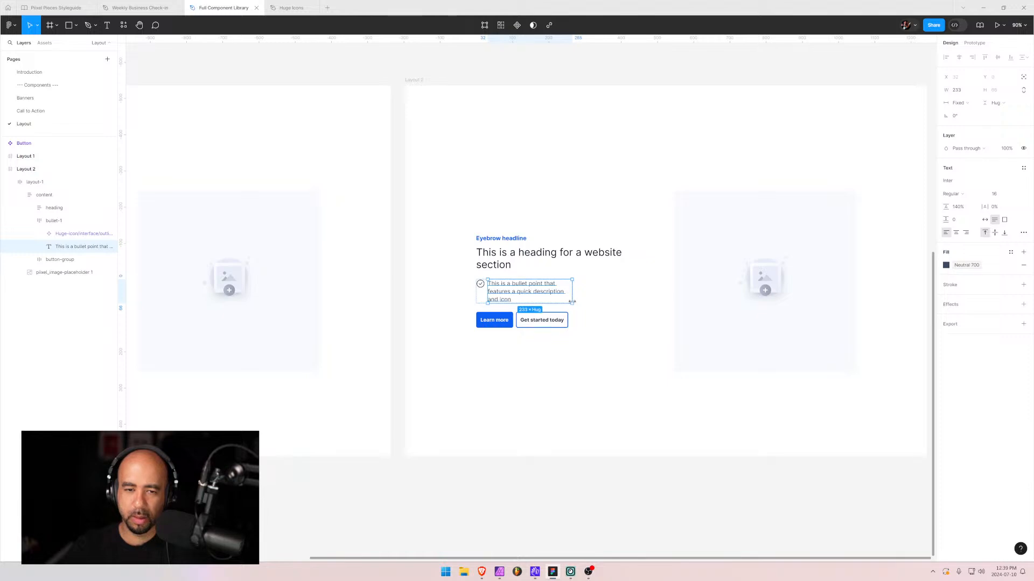
{"action": "left_click", "coordinate": [968, 104]}
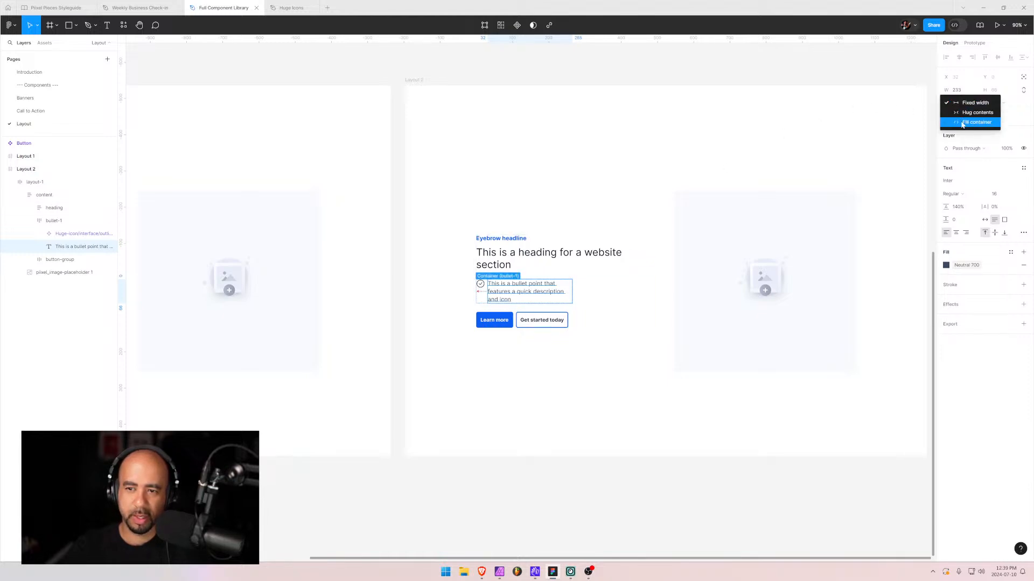
{"action": "left_click", "coordinate": [967, 114]}
- Reduce the fixed width of the bullet-1 frame to 253
{"action": "left_click", "coordinate": [51, 222]}
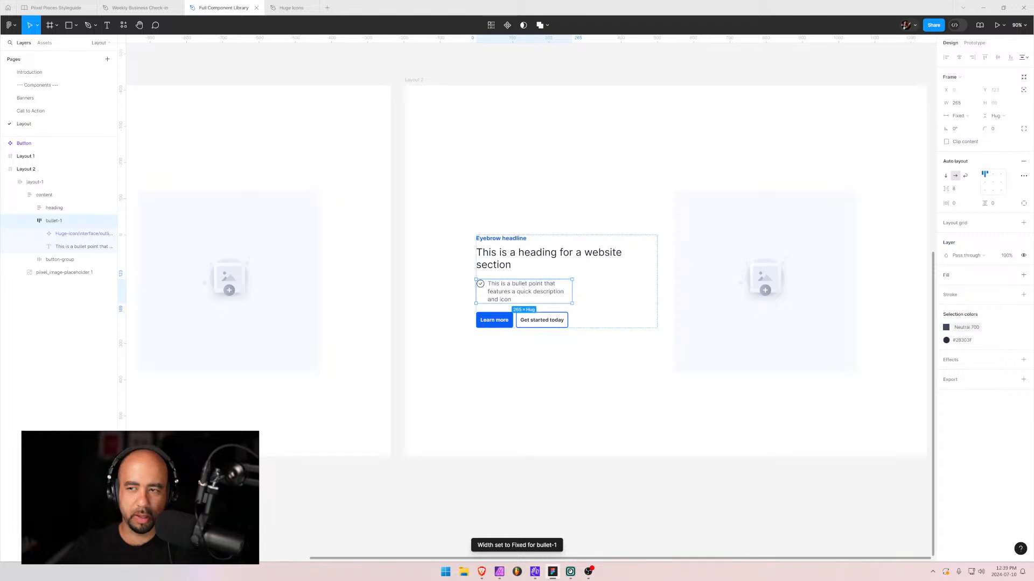
{"action": "left_click", "coordinate": [970, 105]}
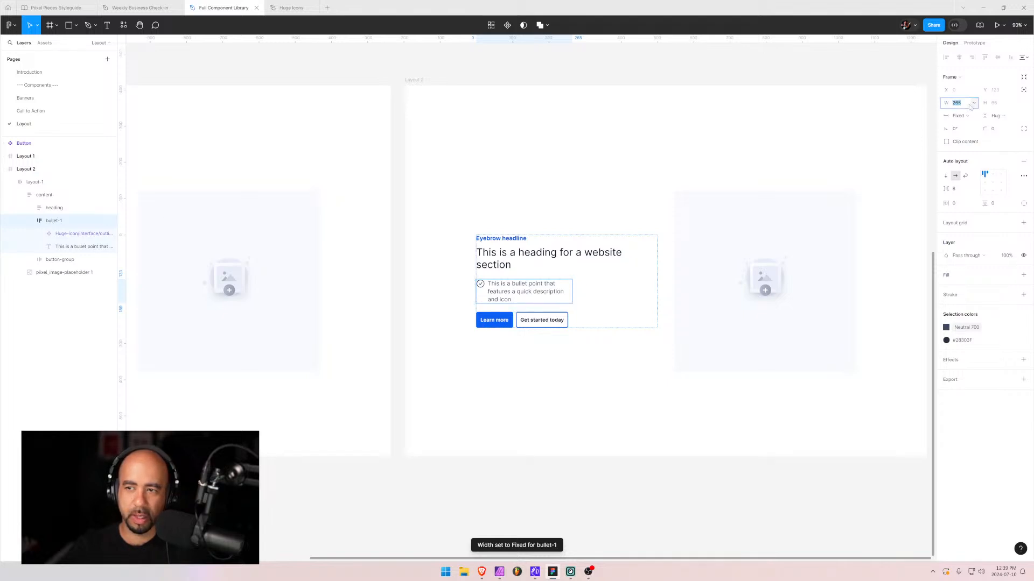
{"action": "mouse_move", "coordinate": [949, 105]}
{"action": "left_mouse_down"}
{"action": "mouse_move", "coordinate": [963, 104]}
{"action": "mouse_move", "coordinate": [941, 105]}
{"action": "left_mouse_up"}
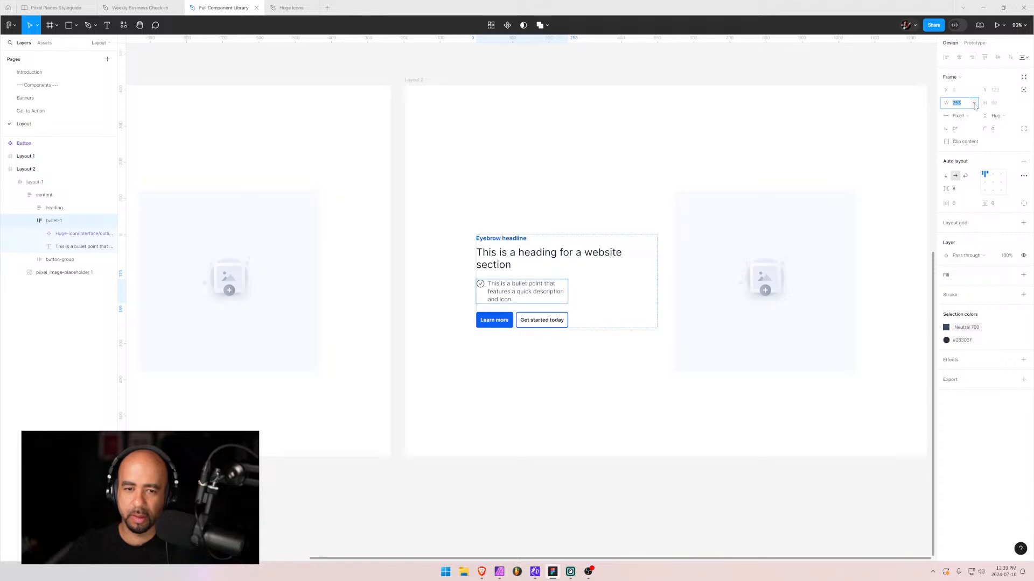
{"action": "left_click", "coordinate": [975, 104]}
{"action": "left_click", "coordinate": [974, 104]}
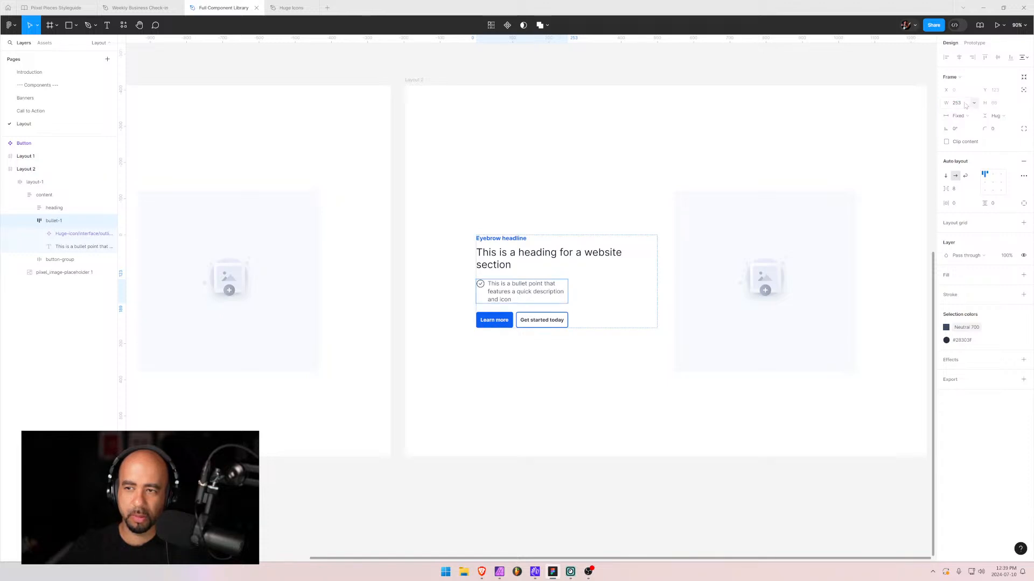
- Duplicate the bullet-1 frame in Layout 2 and rename the copy "bullet-2"
{"action": "left_click", "coordinate": [30, 220]}
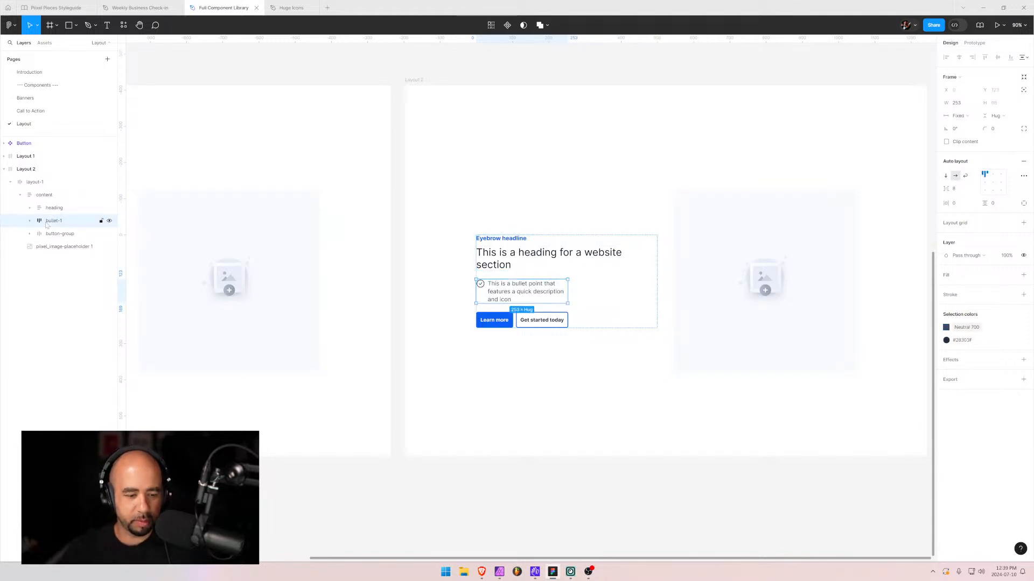
{"action": "key", "text": "ctrl+d"}
{"action": "double_click", "coordinate": [53, 233]}
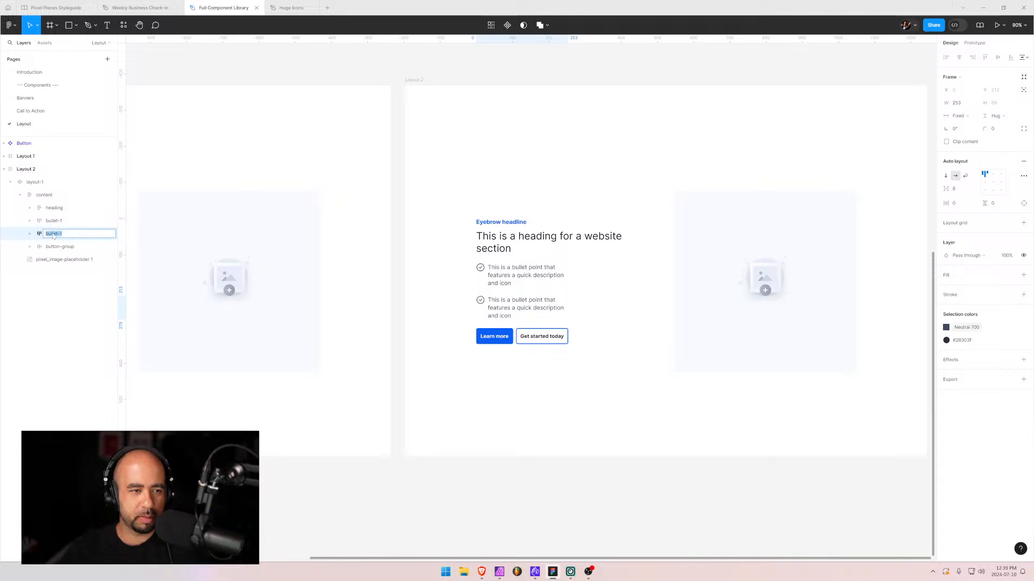
{"action": "left_click", "coordinate": [68, 237]}
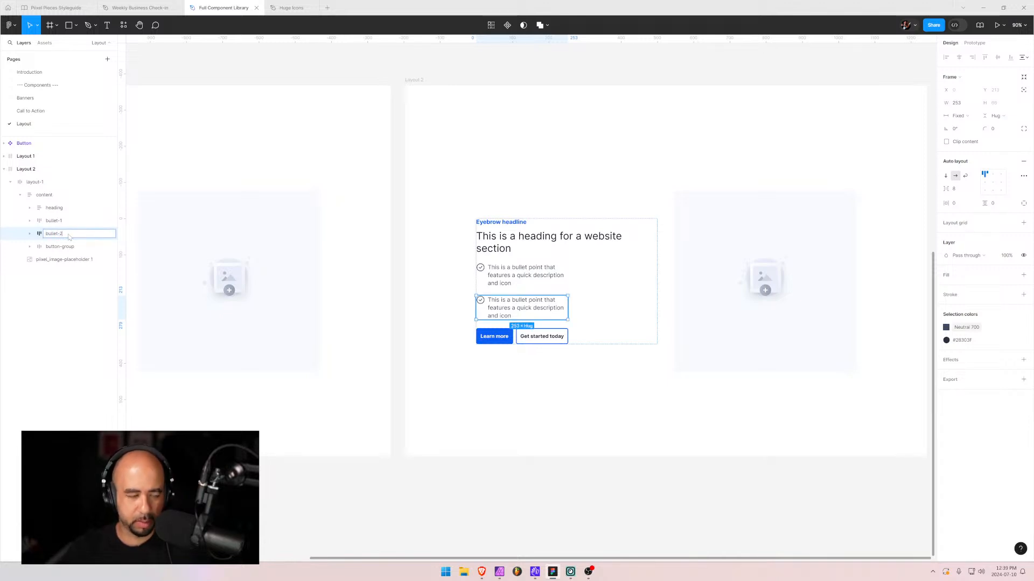
{"action": "type", "text": "2"}
{"action": "key", "text": "Return"}
- Set the widths of both bullet-1 and bullet-2 to Fill container
{"action": "left_click", "coordinate": [48, 222]}
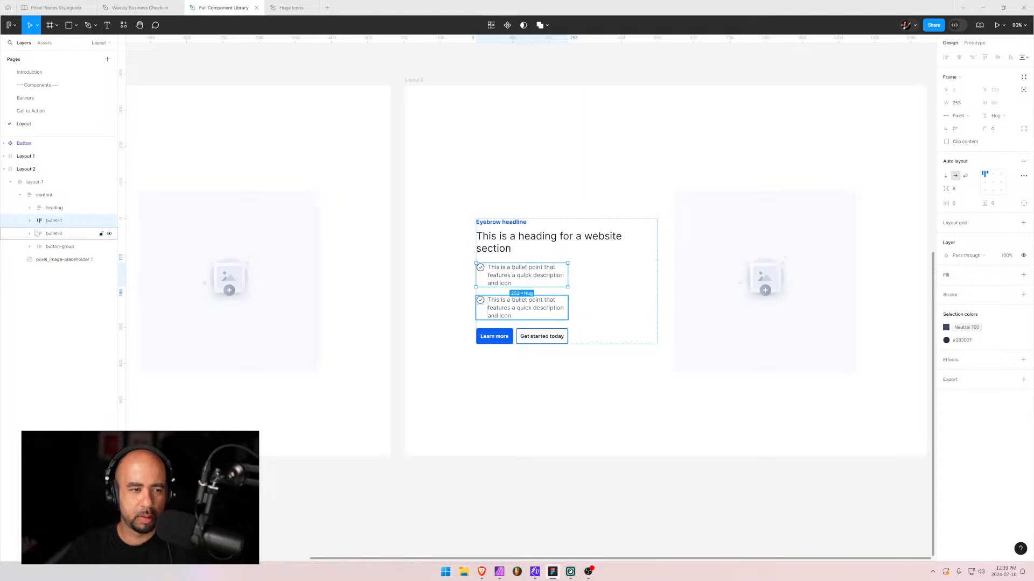
{"action": "left_click", "coordinate": [49, 233]}
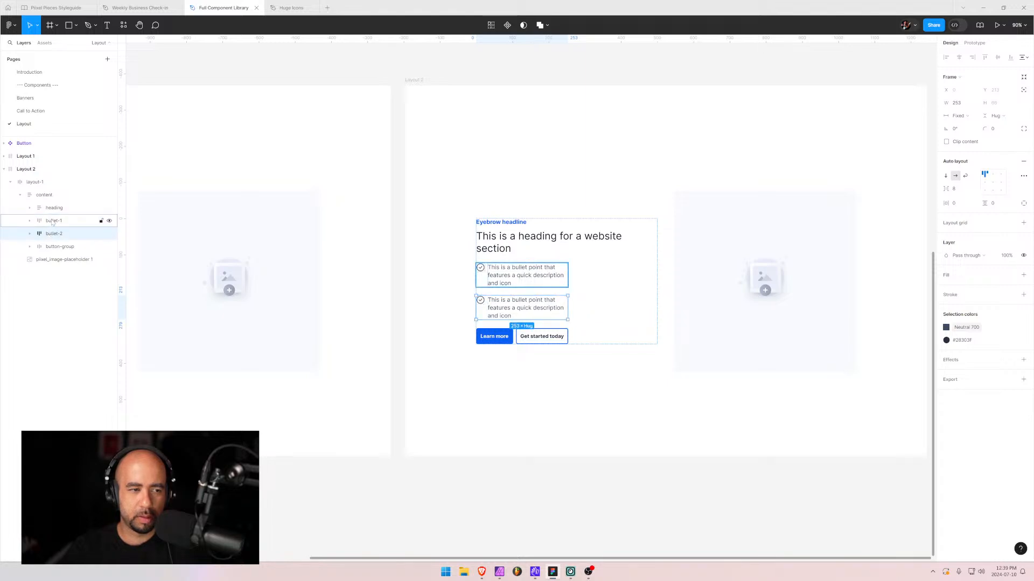
{"action": "left_click", "coordinate": [52, 223]}
{"action": "left_click", "coordinate": [970, 117]}
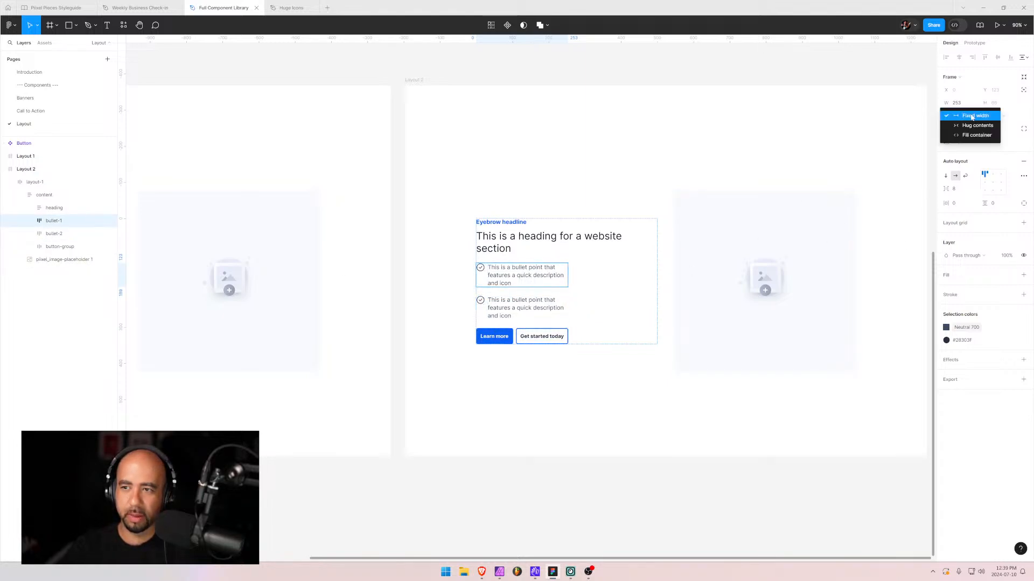
{"action": "left_click", "coordinate": [972, 135]}
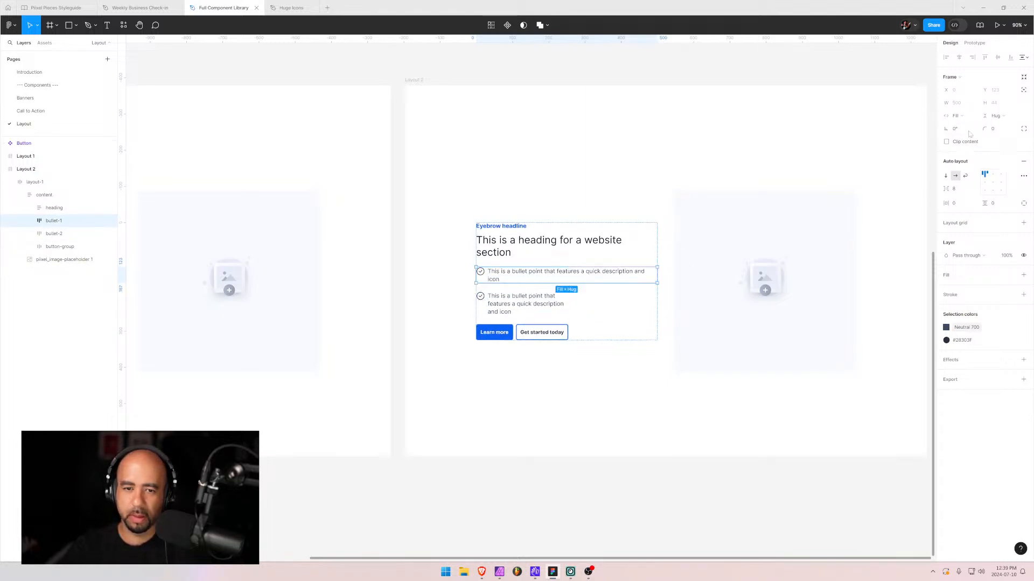
{"action": "left_click", "coordinate": [526, 302]}
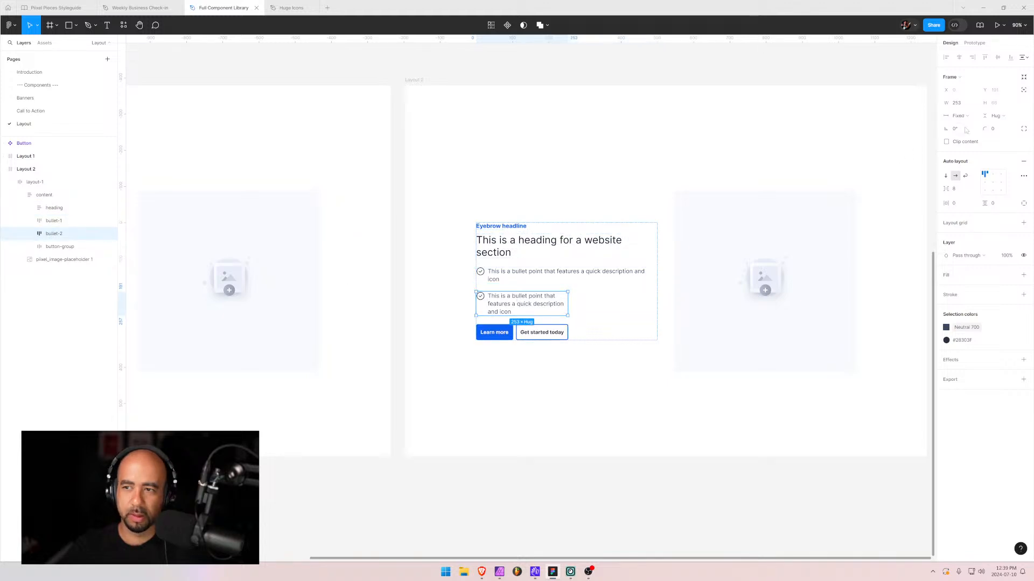
{"action": "left_click", "coordinate": [1012, 117]}
{"action": "left_click", "coordinate": [1012, 118]}
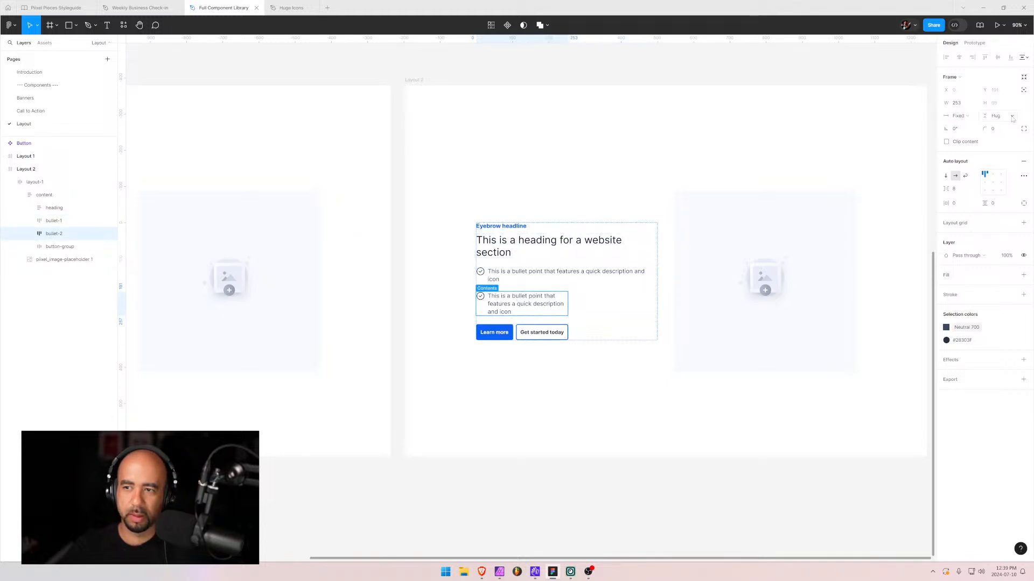
{"action": "left_click", "coordinate": [959, 116]}
{"action": "left_click", "coordinate": [969, 134]}
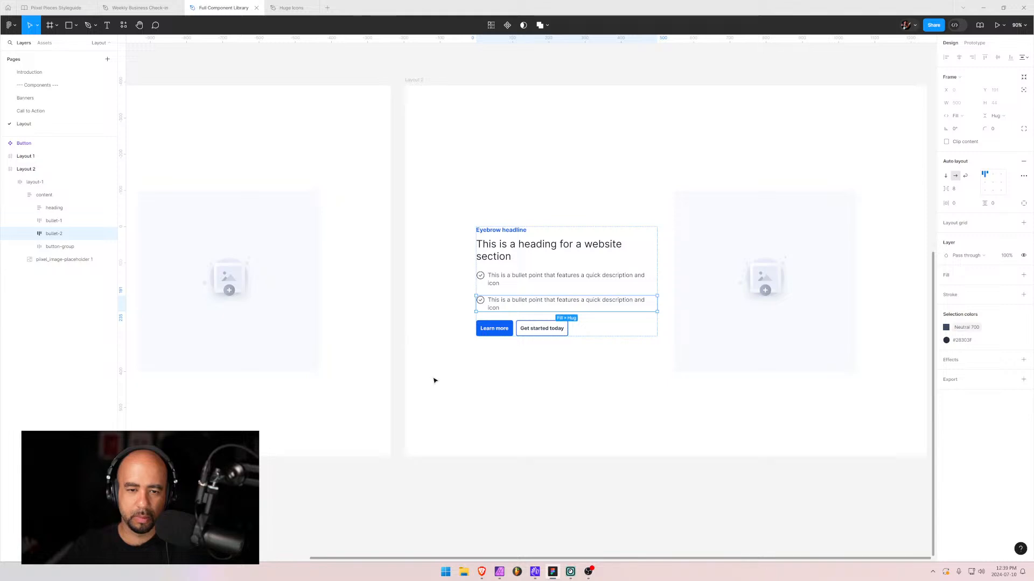
{"action": "left_click", "coordinate": [396, 369]}
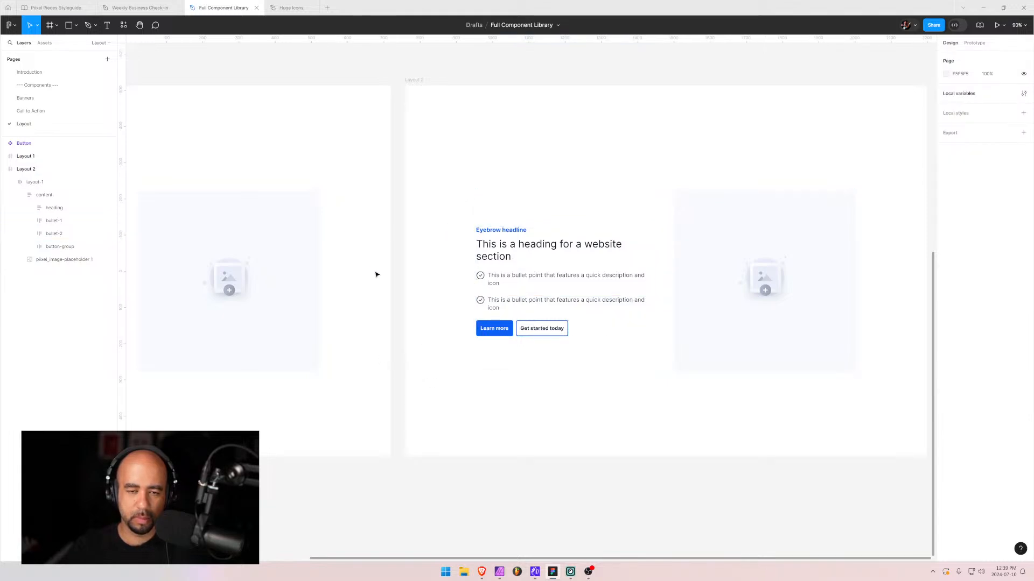
- Shorten the bullet-1 text to "Bullet point that features a quick description and icon"
{"action": "double_click", "coordinate": [535, 277]}
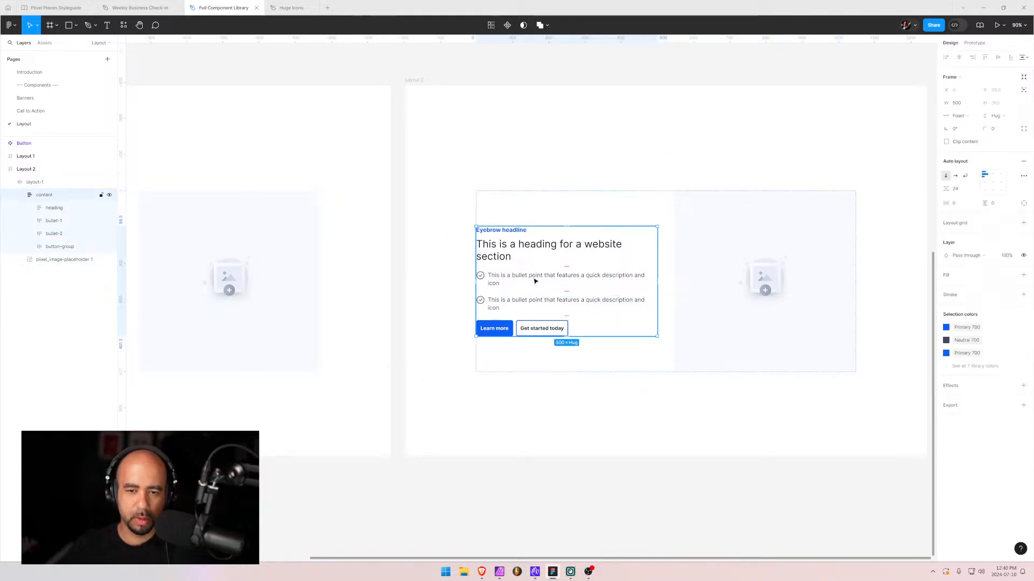
{"action": "double_click", "coordinate": [535, 279]}
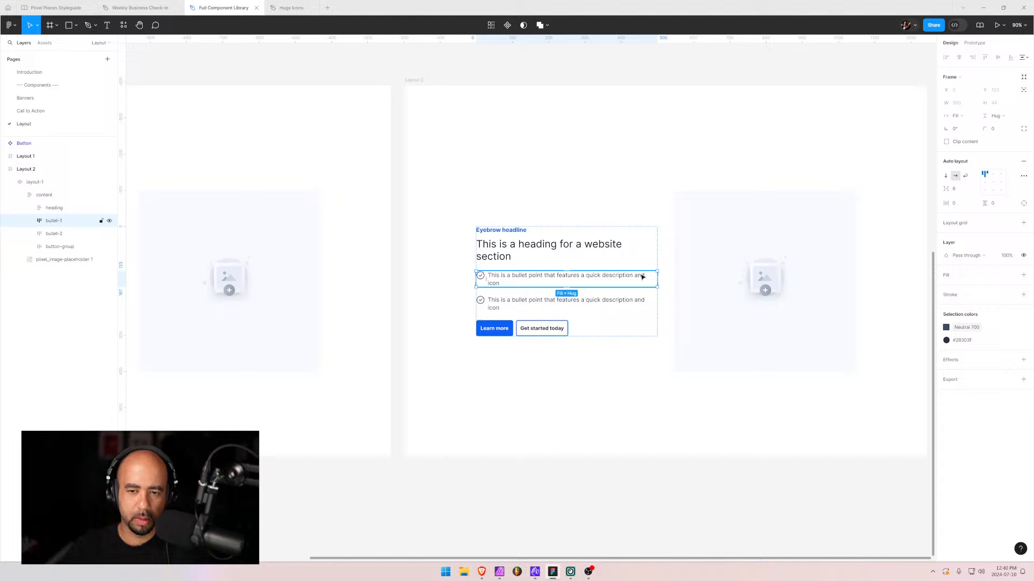
{"action": "double_click", "coordinate": [517, 279]}
{"action": "double_click", "coordinate": [517, 279]}
{"action": "left_click", "coordinate": [512, 276]}
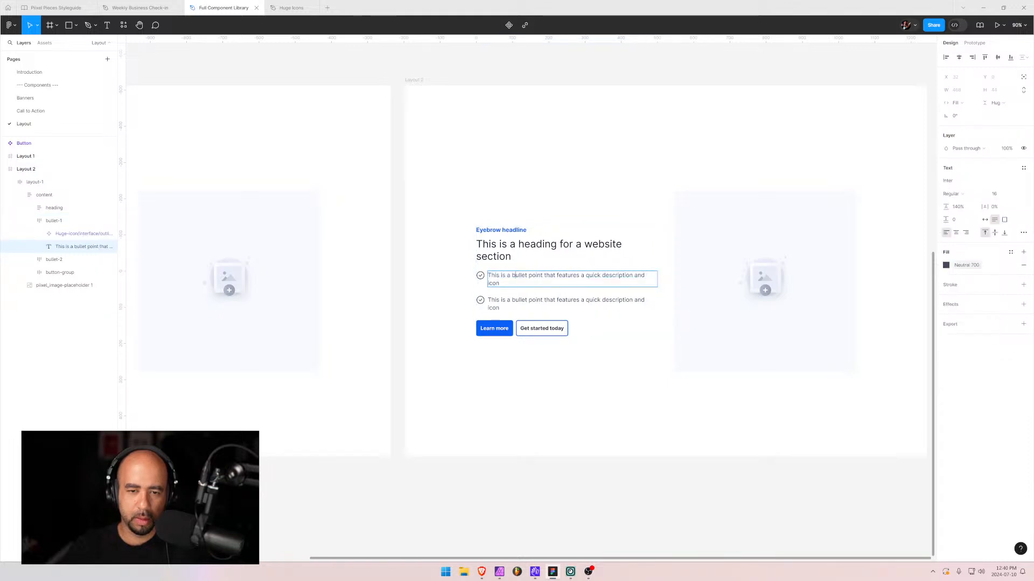
{"action": "key", "text": "ctrl+shift+Left"}
{"action": "key", "text": "ctrl+shift+Left"}
{"action": "key", "text": "ctrl+shift+Left"}
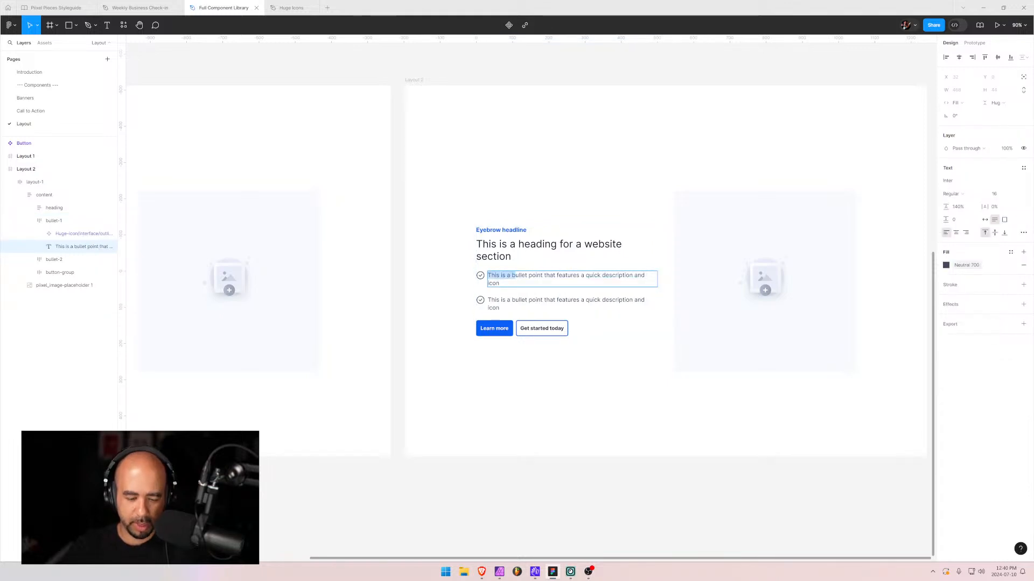
{"action": "type", "text": "B"}
- Shorten the bullet-2 text to "Bullet point that features a quick description and icon"
{"action": "double_click", "coordinate": [494, 305]}
{"action": "left_click", "coordinate": [512, 297]}
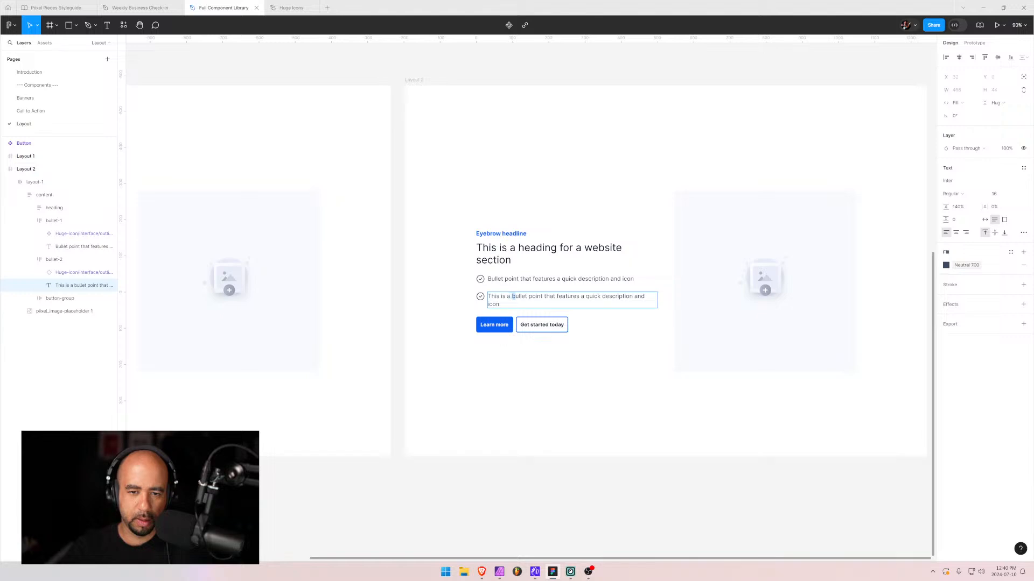
{"action": "left_click_drag", "start_coordinate": [512, 296], "coordinate": [488, 297]}
{"action": "type", "text": "B"}
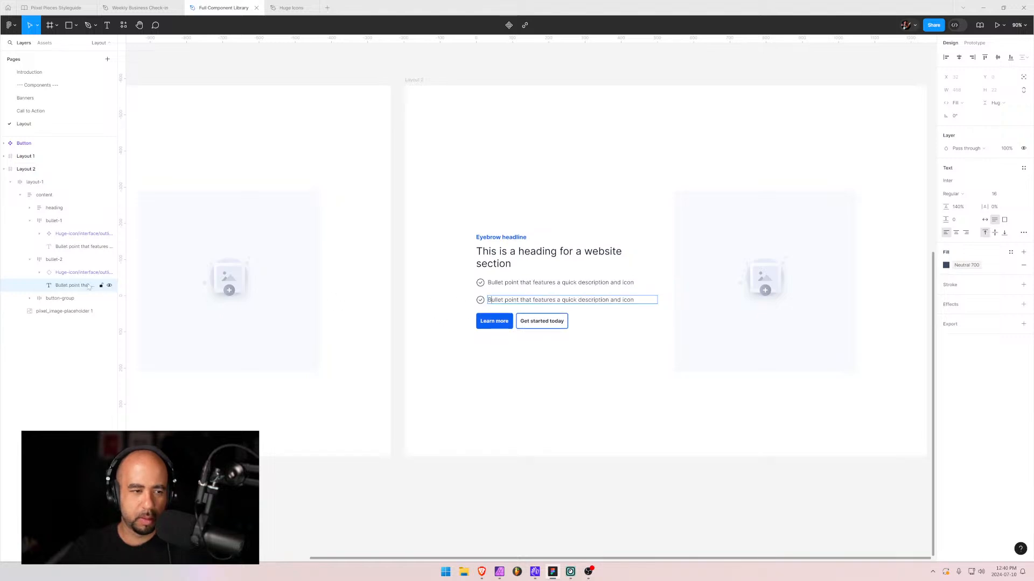
- Collapse both bullet layers and duplicate bullet-2 to add a third bullet above the buttons
{"action": "left_click", "coordinate": [30, 220]}
{"action": "left_click", "coordinate": [29, 234]}
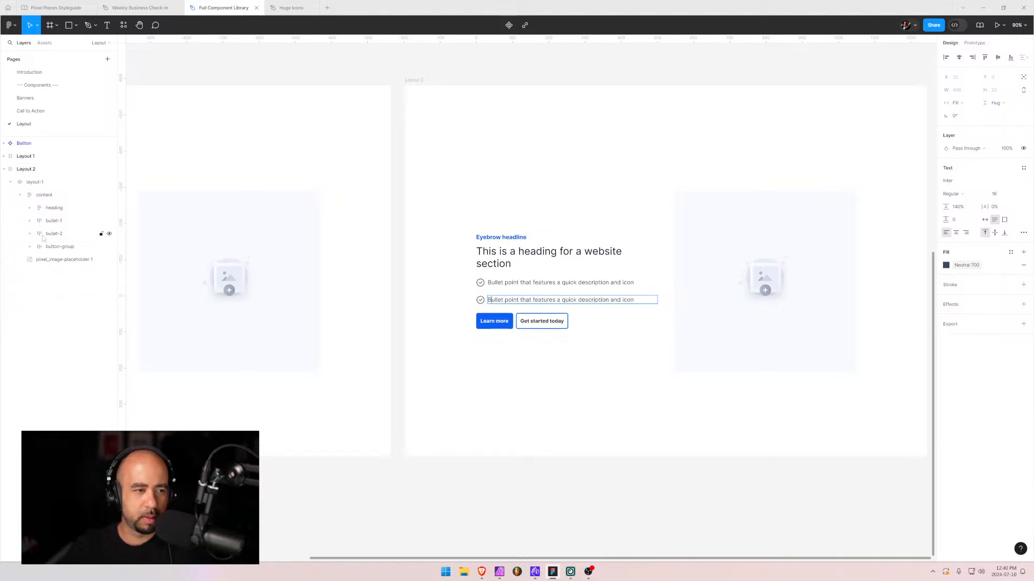
{"action": "left_click", "coordinate": [49, 238]}
{"action": "key", "text": "ctrl+d"}
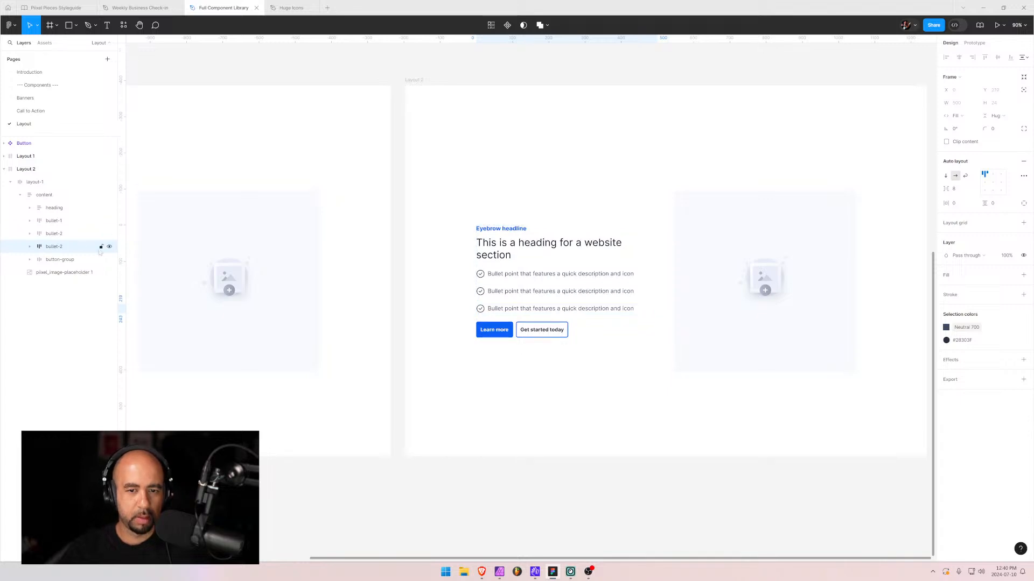
{"action": "left_click", "coordinate": [540, 408]}
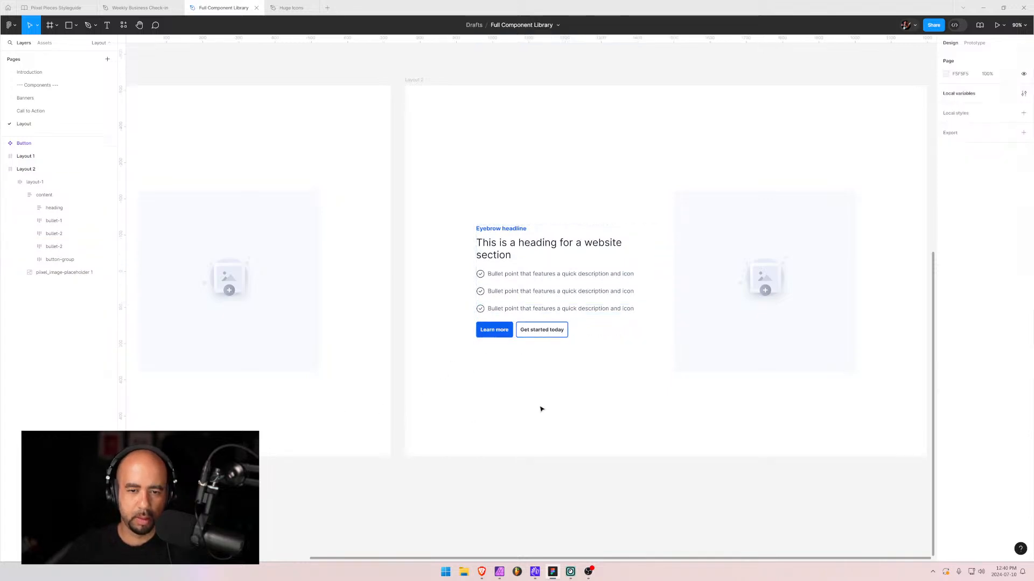
- Wrap the three bullet frames in one auto layout frame and name it "bullet-points"
{"action": "left_click", "coordinate": [498, 280]}
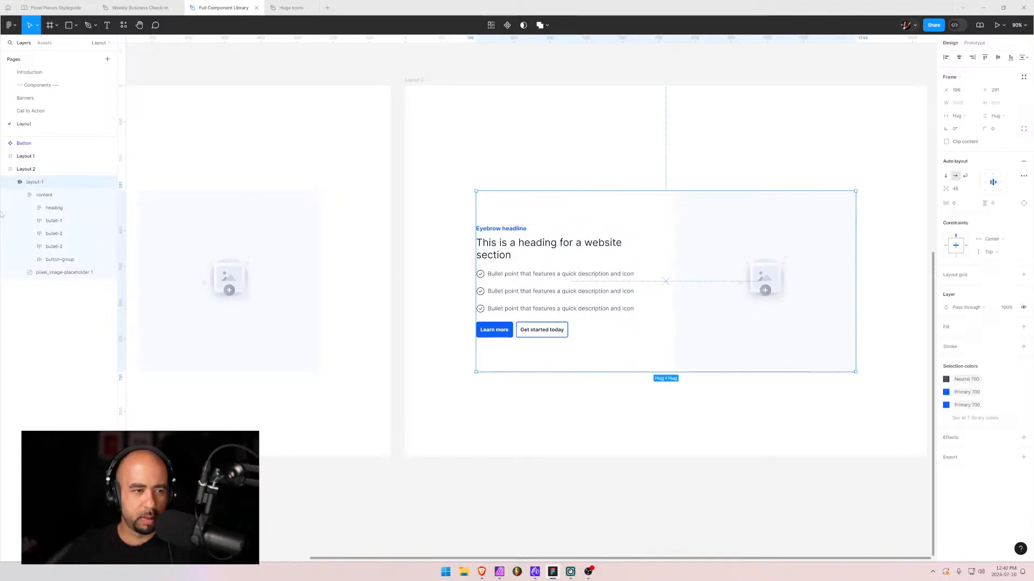
{"action": "left_click", "coordinate": [51, 220]}
{"action": "left_click", "coordinate": [50, 251], "text": "shift"}
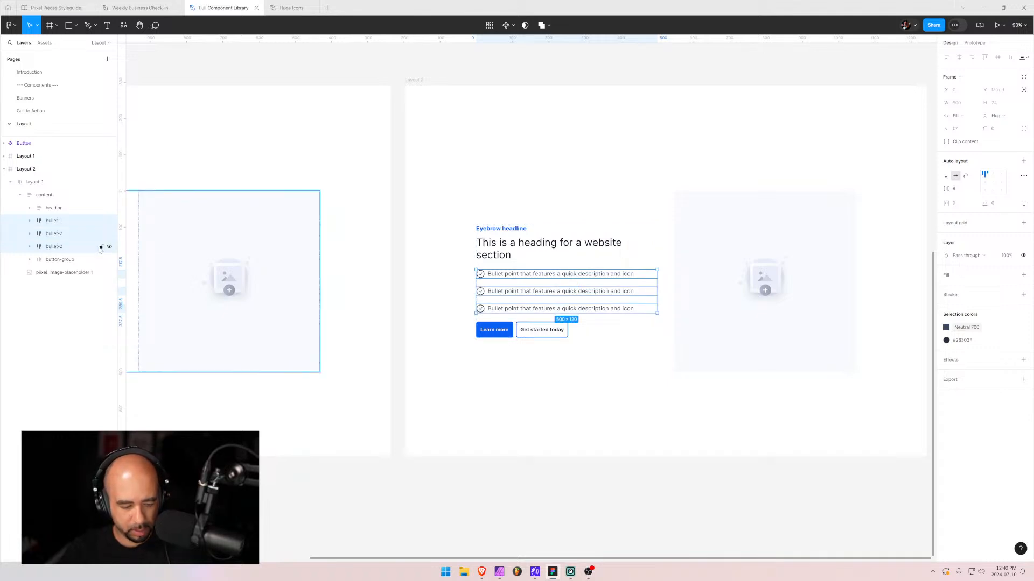
{"action": "key", "text": "shift+a"}
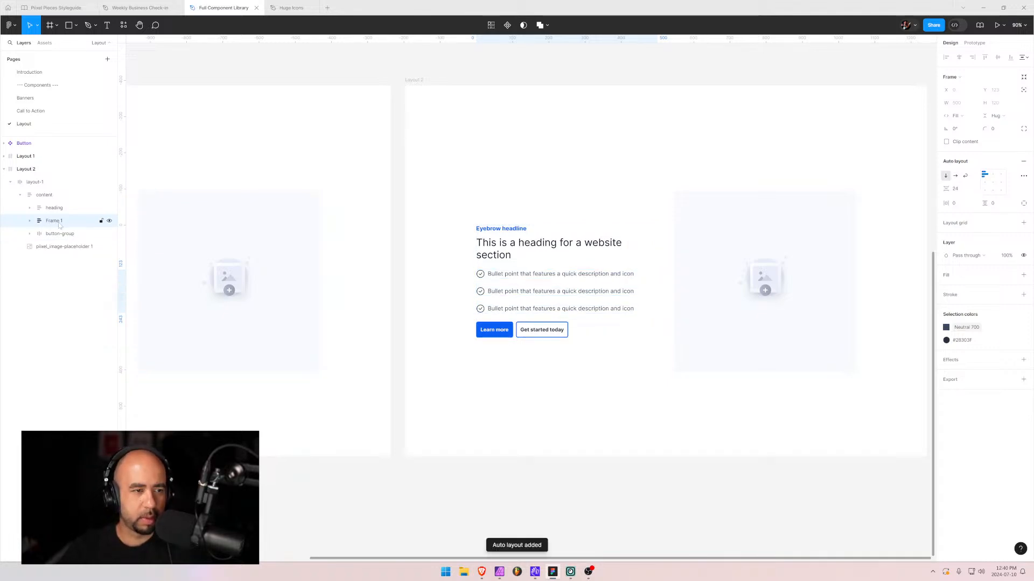
{"action": "double_click", "coordinate": [54, 221]}
{"action": "type", "text": "bullet-"}
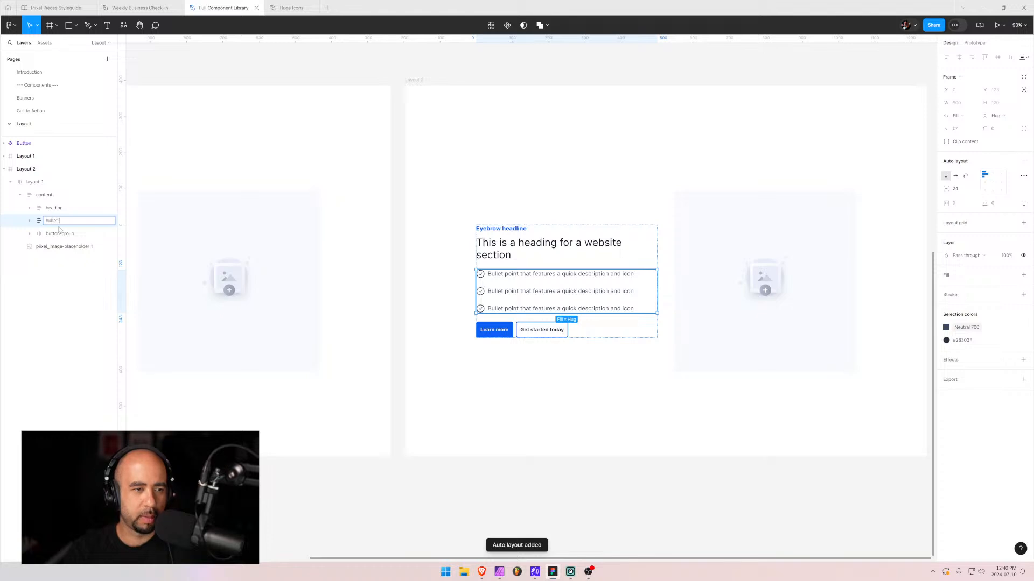
{"action": "type", "text": "points"}
{"action": "key", "text": "Return"}
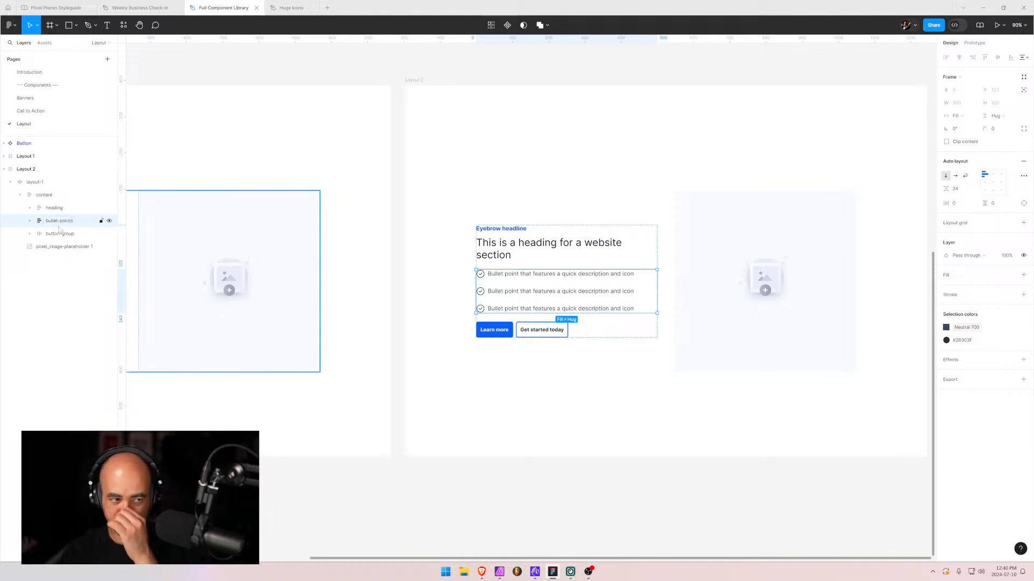
- Rename the bullet-points frame to "bullets"
{"action": "double_click", "coordinate": [75, 224]}
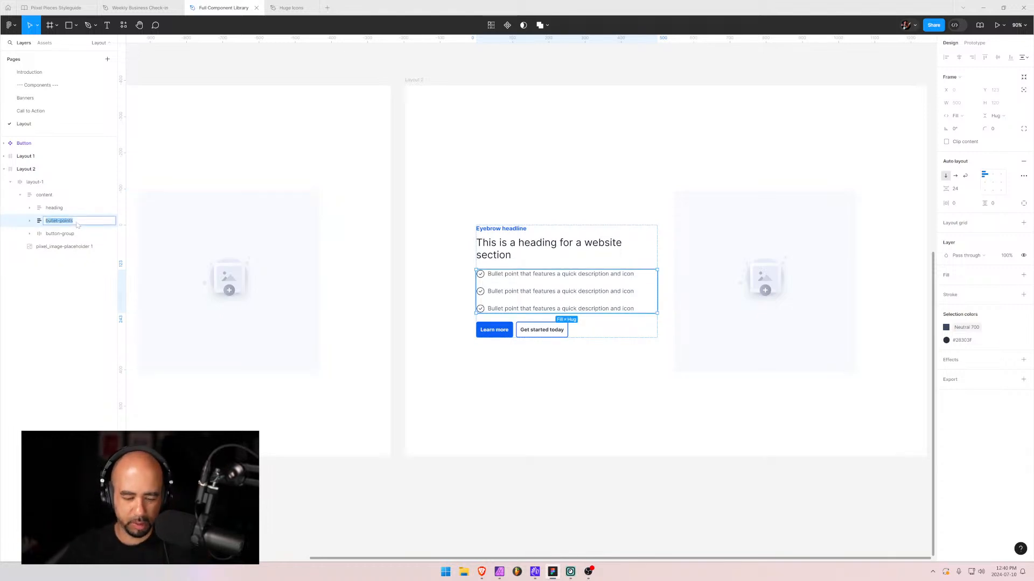
{"action": "type", "text": "bullets"}
{"action": "key", "text": "Return"}
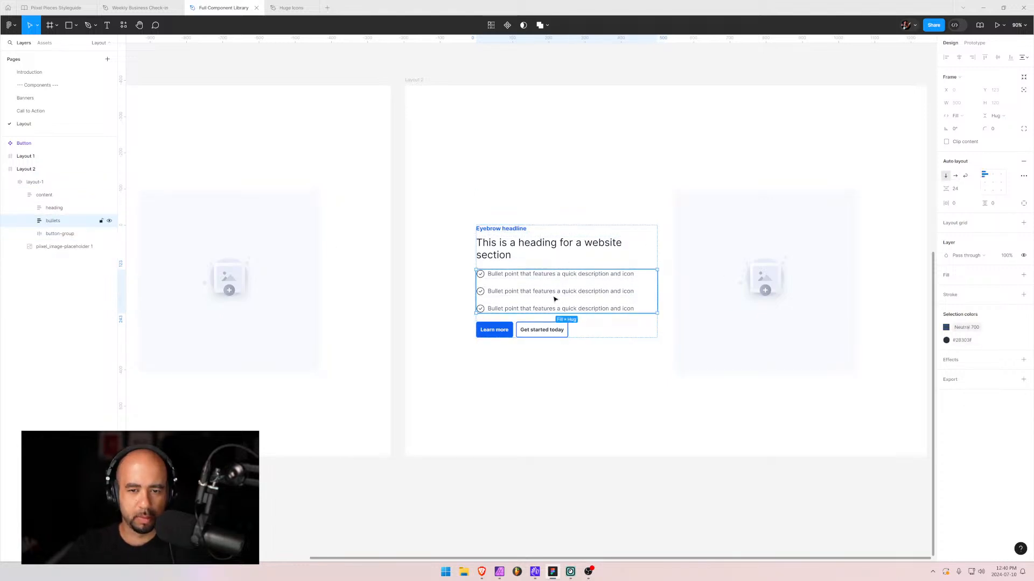
- Set the vertical spacing between the items in the bullets frame to 16 and deselect it
{"action": "left_click", "coordinate": [965, 190]}
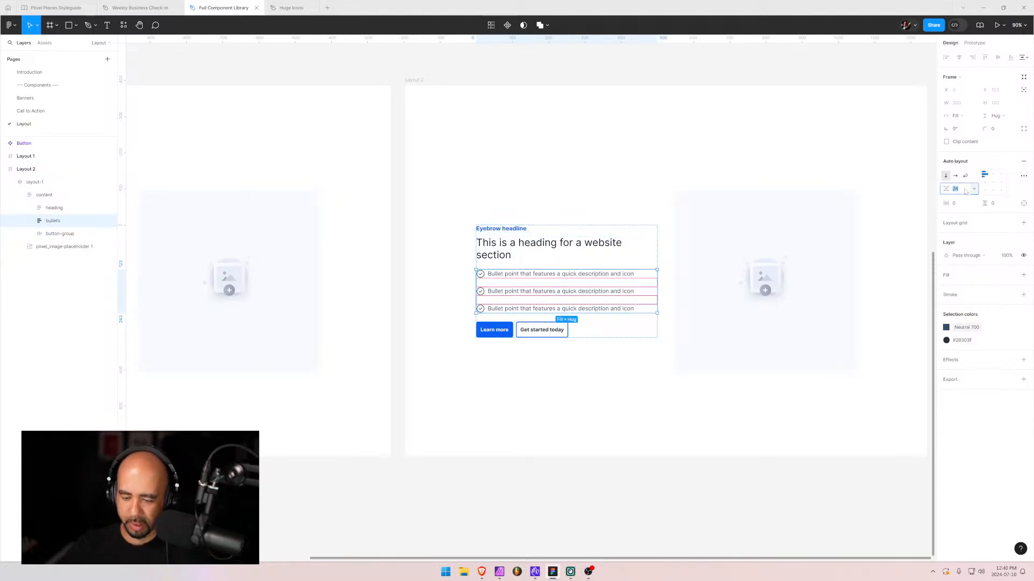
{"action": "type", "text": "16"}
{"action": "key", "text": "Return"}
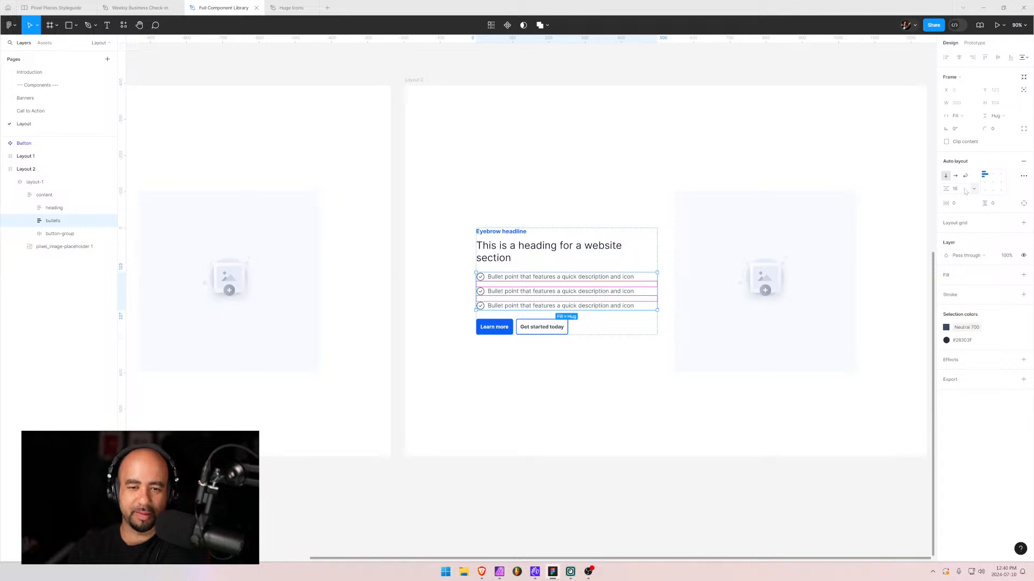
{"action": "left_click", "coordinate": [497, 222]}
{"action": "left_click", "coordinate": [459, 219]}
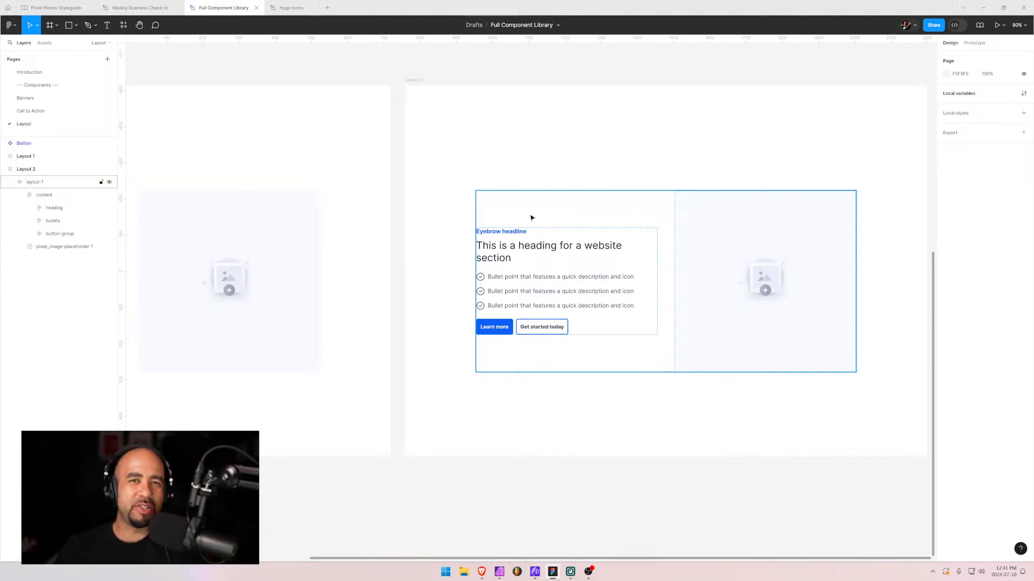
{"action": "left_click", "coordinate": [593, 205]}
{"action": "left_click", "coordinate": [543, 170]}
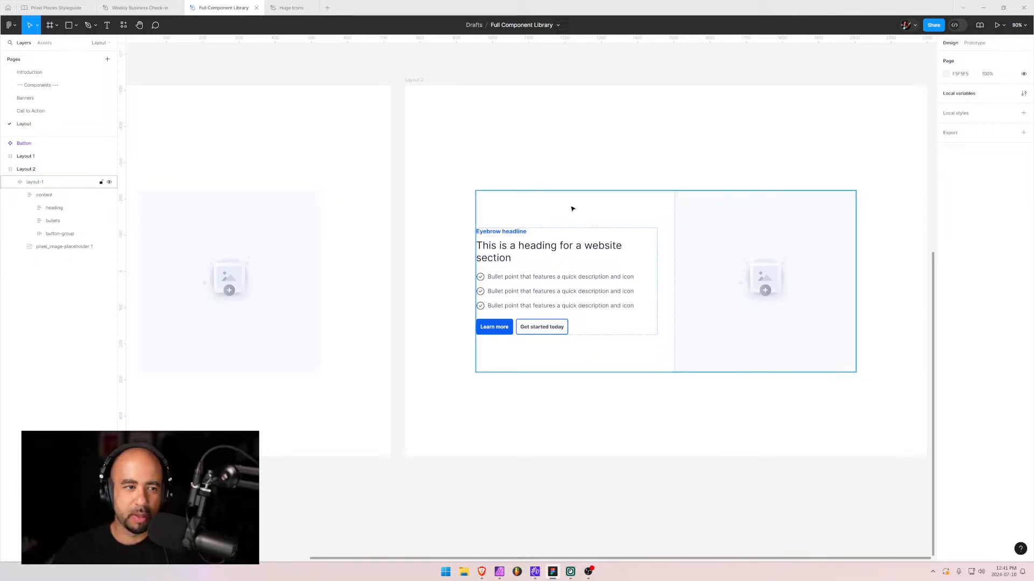
- Rename the layout-1 layer inside the Layout 2 frame to "layout-2" and collapse its contents
{"action": "left_click", "coordinate": [41, 183]}
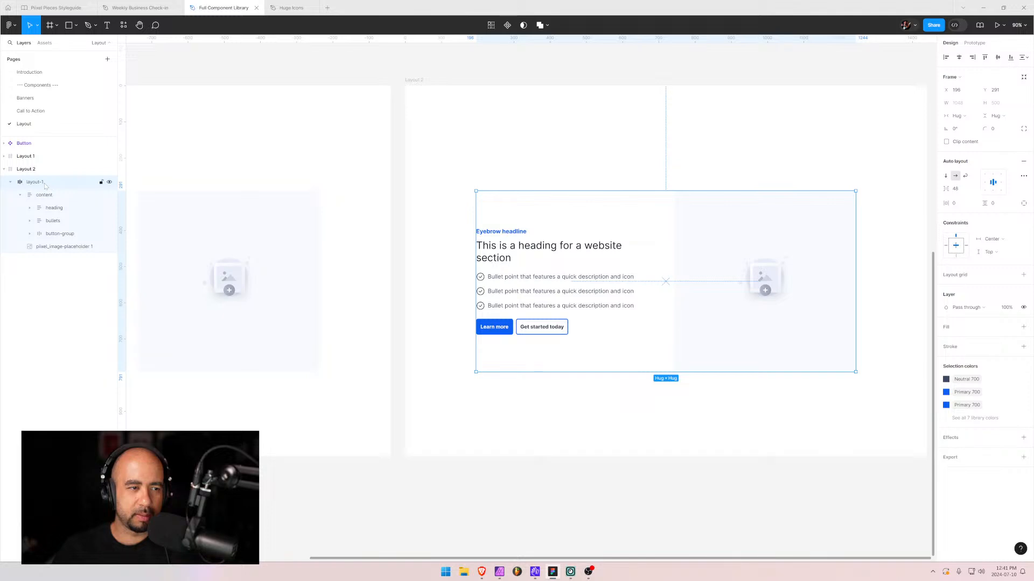
{"action": "double_click", "coordinate": [51, 184]}
{"action": "double_click", "coordinate": [49, 183]}
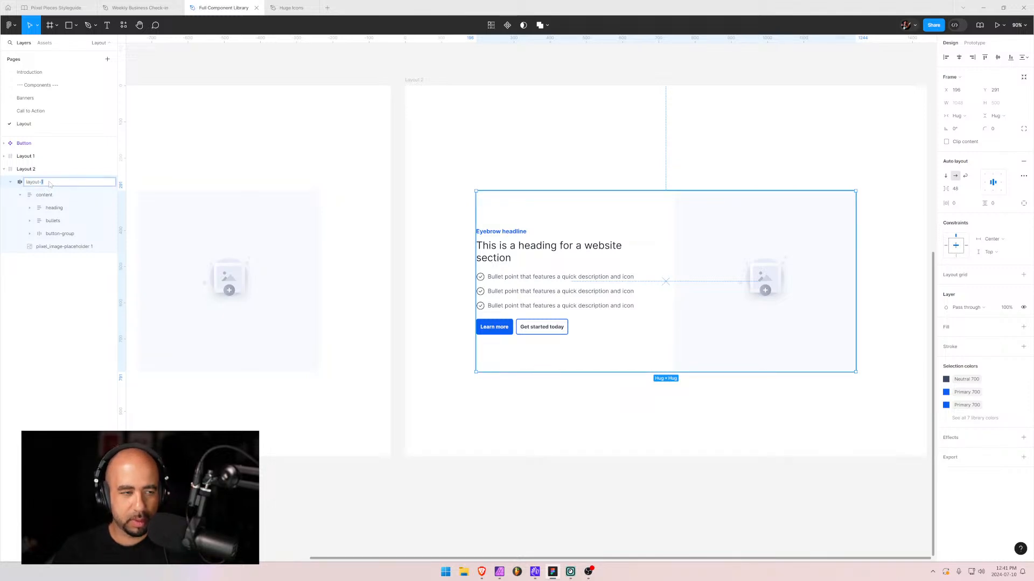
{"action": "type", "text": "2"}
{"action": "key", "text": "Return"}
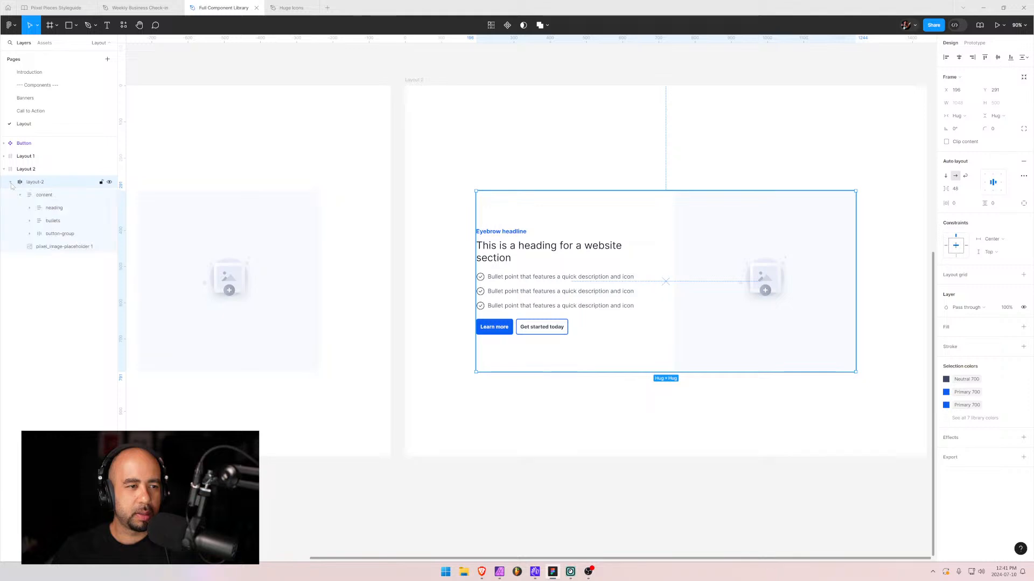
{"action": "left_click", "coordinate": [10, 183]}
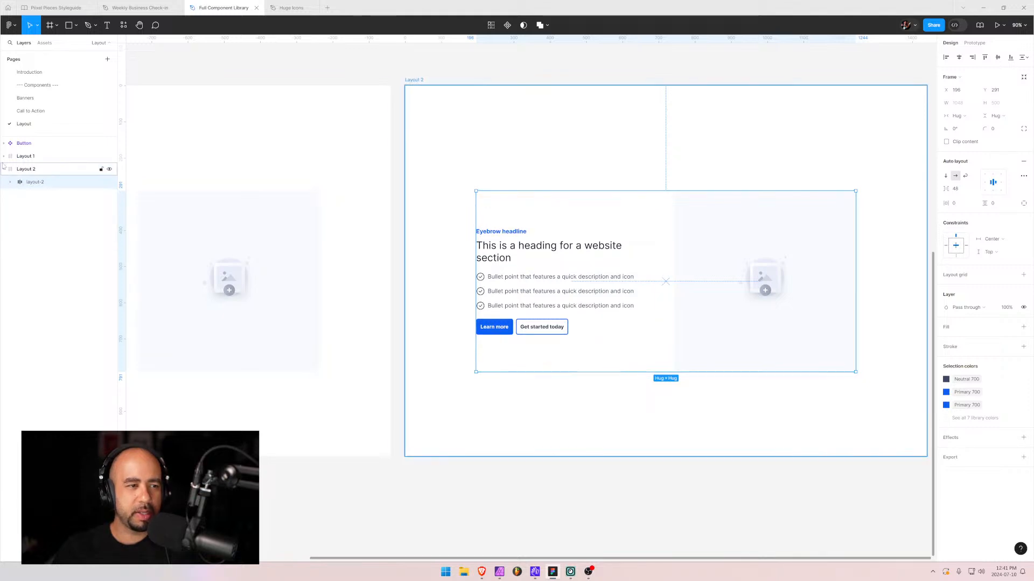
- Expand the Layout 1 frame and select its layout-1 layer together with the layout-2 layer to compare the two sections
{"action": "left_click", "coordinate": [5, 158]}
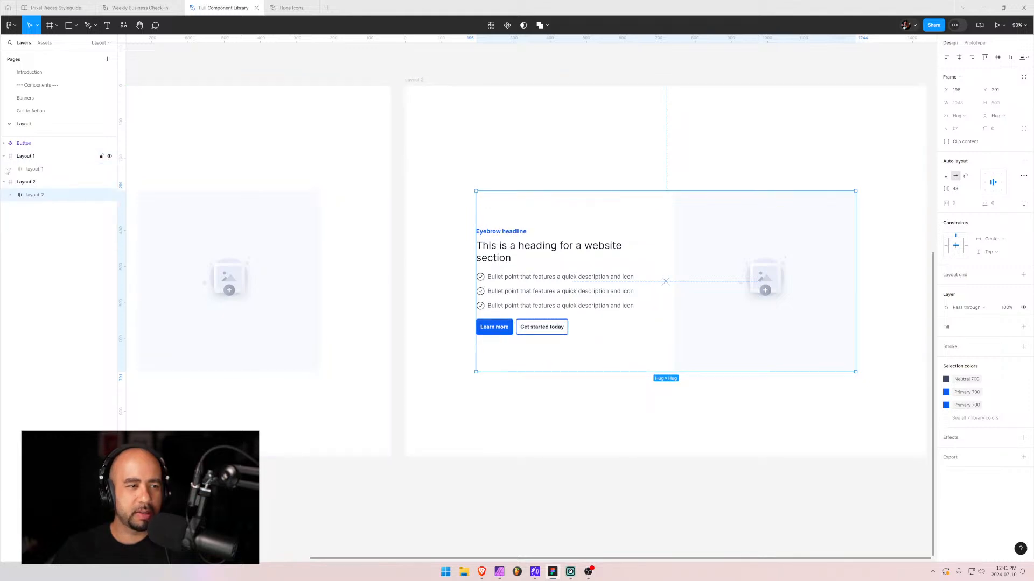
{"action": "left_click", "coordinate": [35, 169]}
{"action": "left_click", "coordinate": [40, 196]}
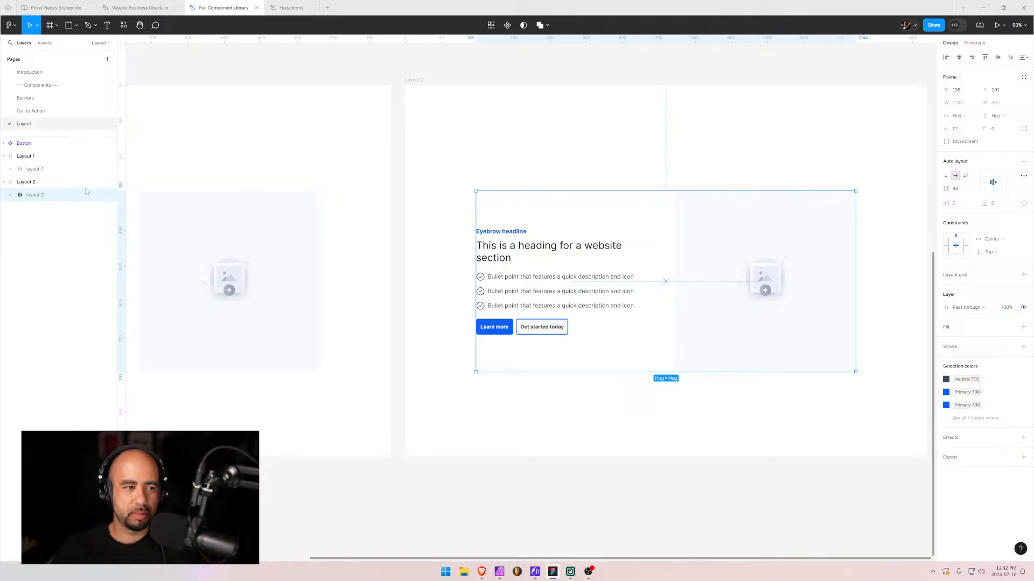
{"action": "left_click", "coordinate": [35, 170]}
{"action": "left_click", "coordinate": [35, 195], "text": "shift"}
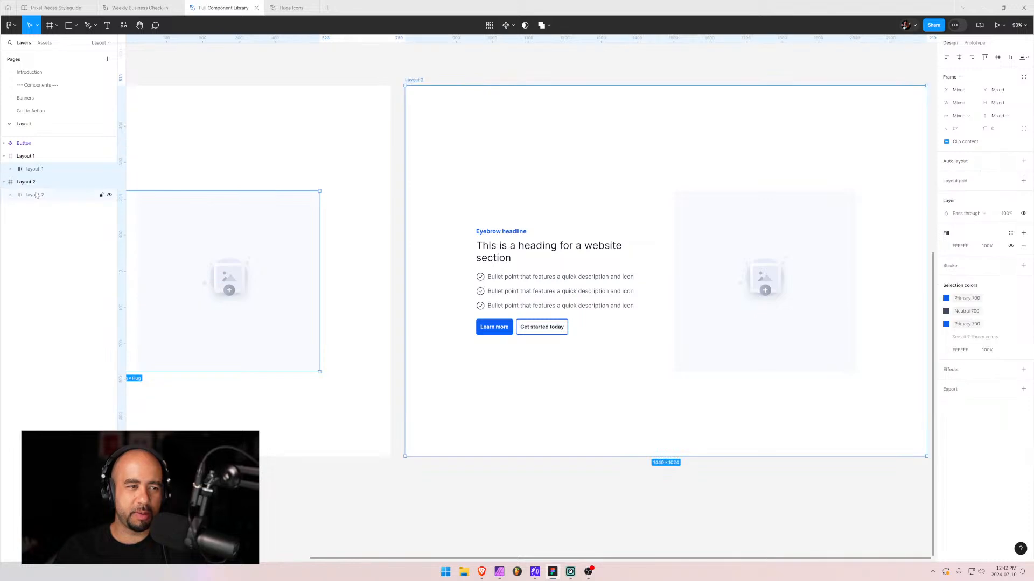
{"action": "left_click", "coordinate": [34, 195]}
{"action": "left_click", "coordinate": [35, 170], "text": "shift"}
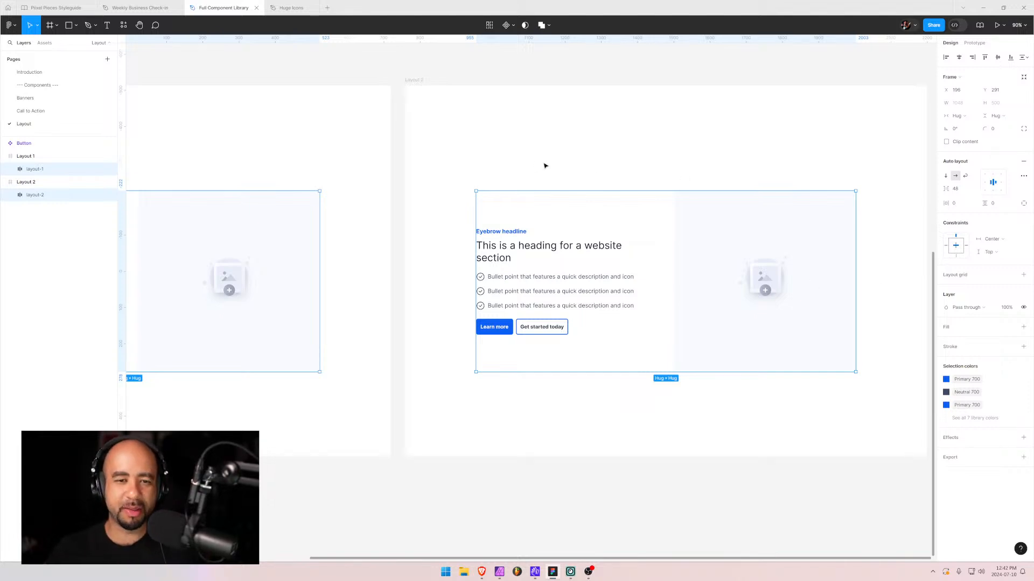
- Collapse the Layout 1 and Layout 2 frames in the layer list and select the Layout 2 frame
{"action": "left_click", "coordinate": [4, 182]}
{"action": "left_click", "coordinate": [4, 156]}
{"action": "left_click", "coordinate": [27, 171]}
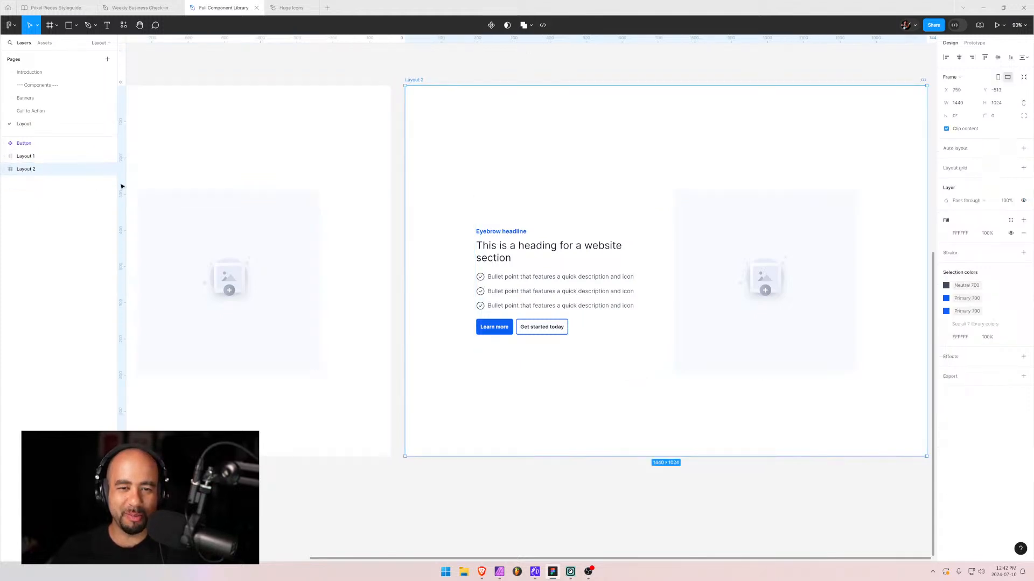
{"action": "left_click_drag", "start_coordinate": [758, 170], "coordinate": [641, 173]}
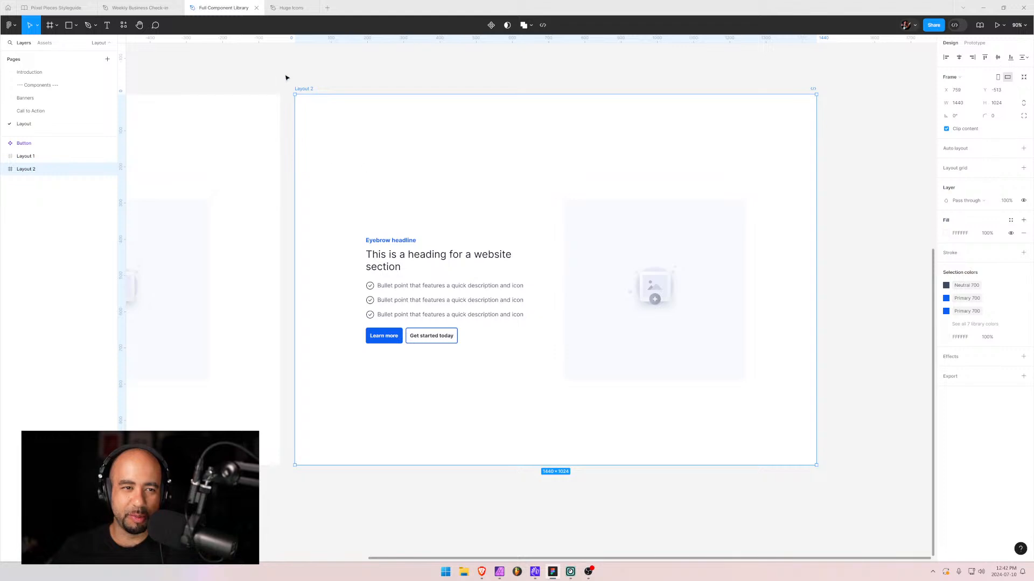
- Inspect the nested layout-2 layer, and return the selection to its collapsed parent frame, Layout 2
{"action": "key", "text": "Return"}
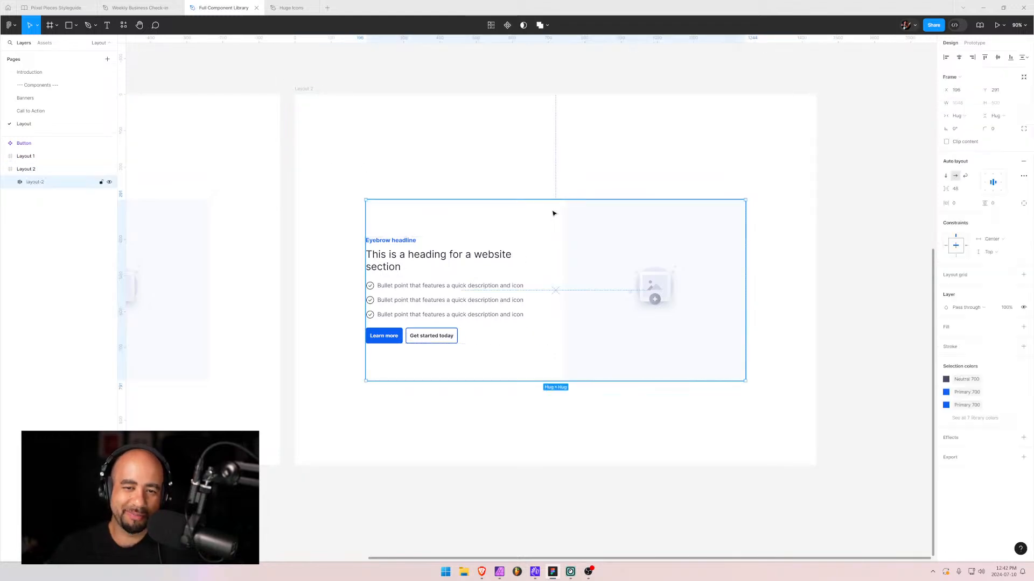
{"action": "left_click", "coordinate": [635, 437]}
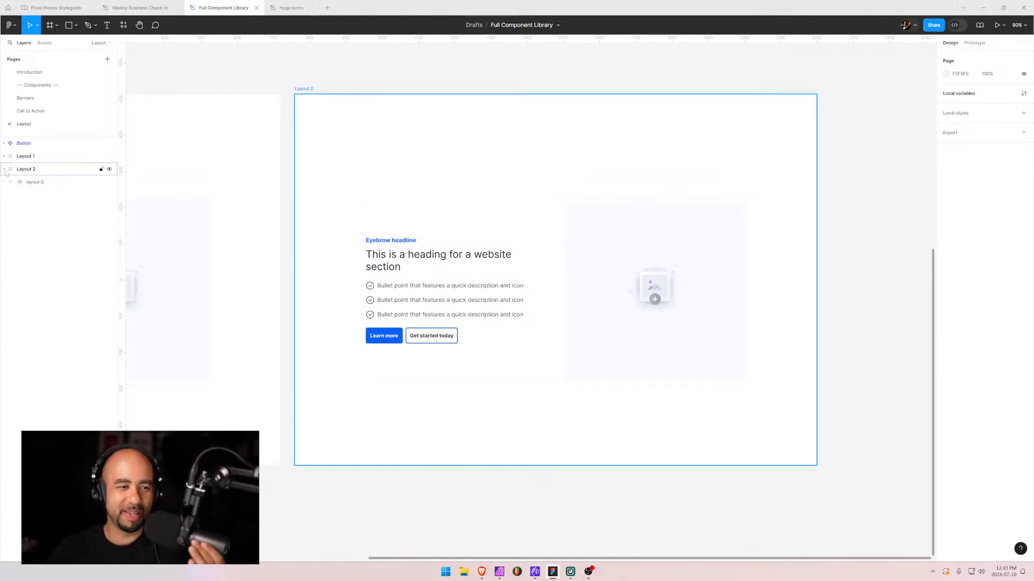
{"action": "left_click", "coordinate": [21, 182]}
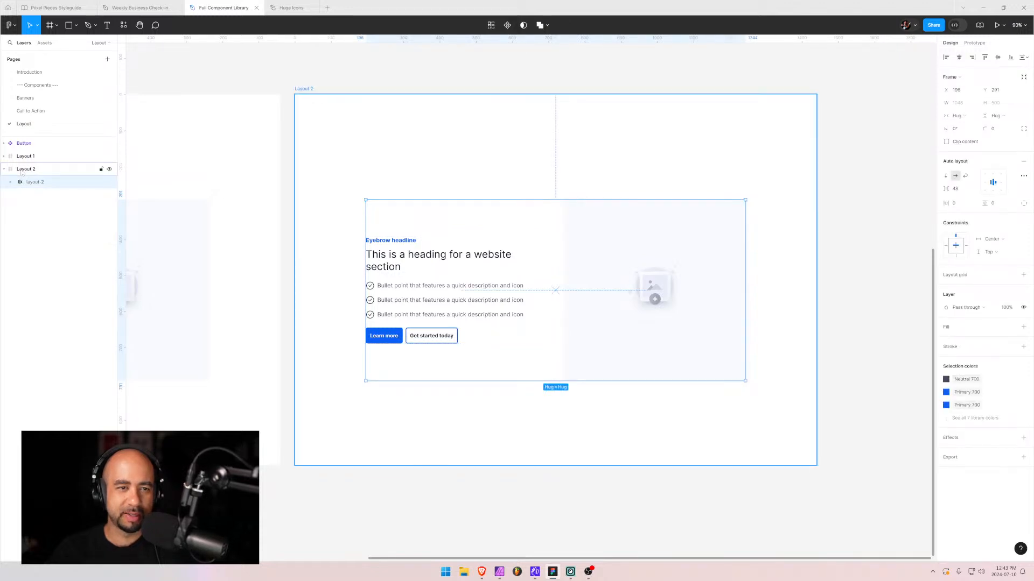
{"action": "left_click", "coordinate": [21, 171]}
{"action": "left_click", "coordinate": [4, 169]}
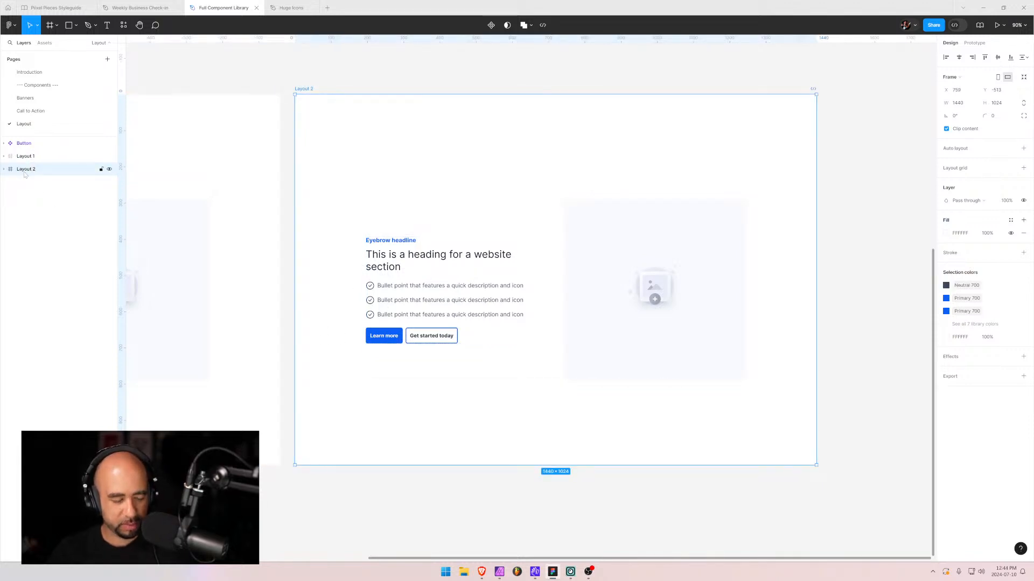
- Duplicate the Layout 2 frame to create the next layout
{"action": "key", "text": "ctrl+d"}
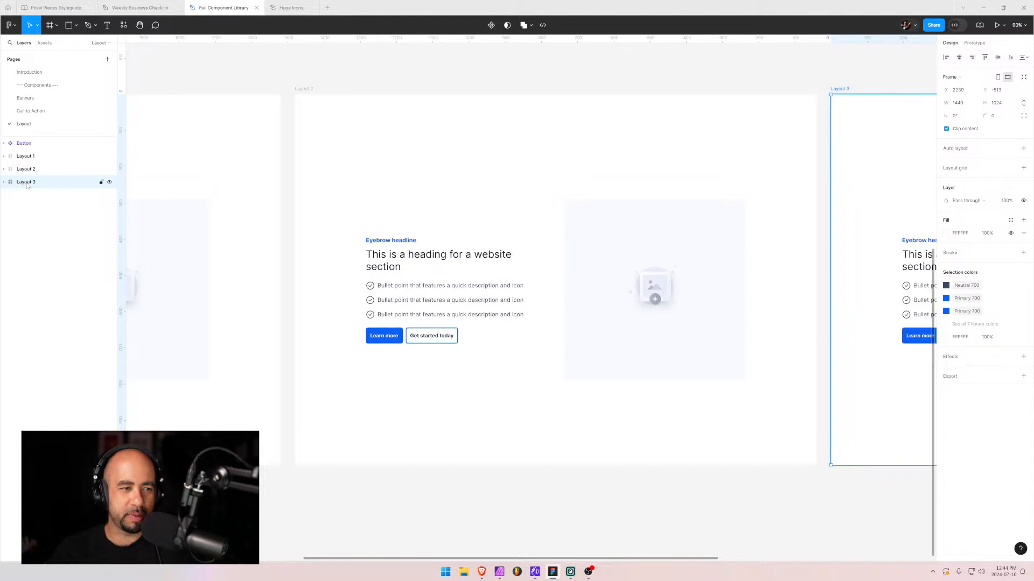
{"action": "key", "text": "shift+2"}
{"action": "scroll", "coordinate": [456, 249], "scroll_direction": "up", "scroll_amount": 3}
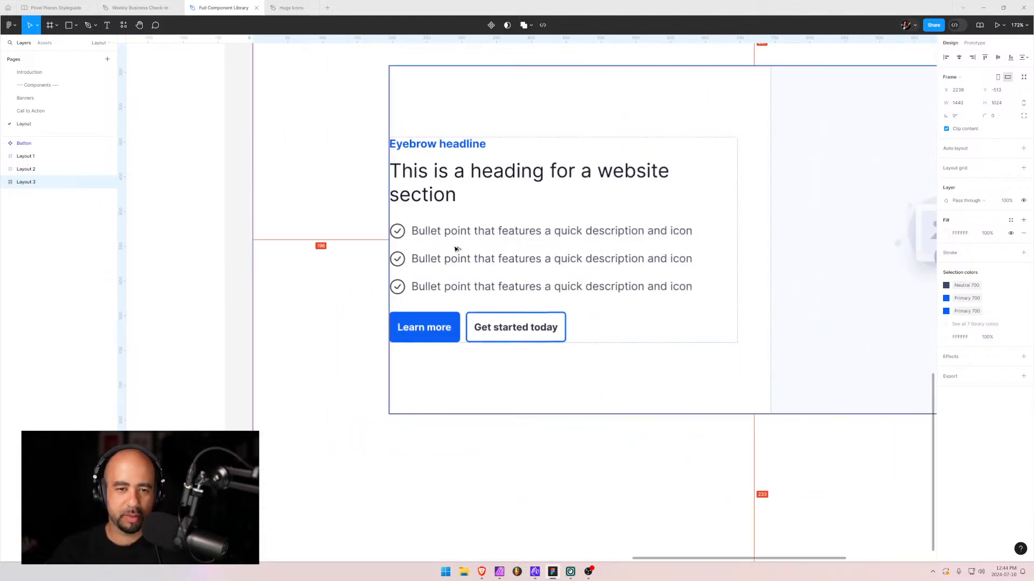
- Rename the third bullet layer in the Layout 3 bullets group as bullet-3
{"action": "left_click", "coordinate": [428, 285]}
{"action": "left_click", "coordinate": [429, 286]}
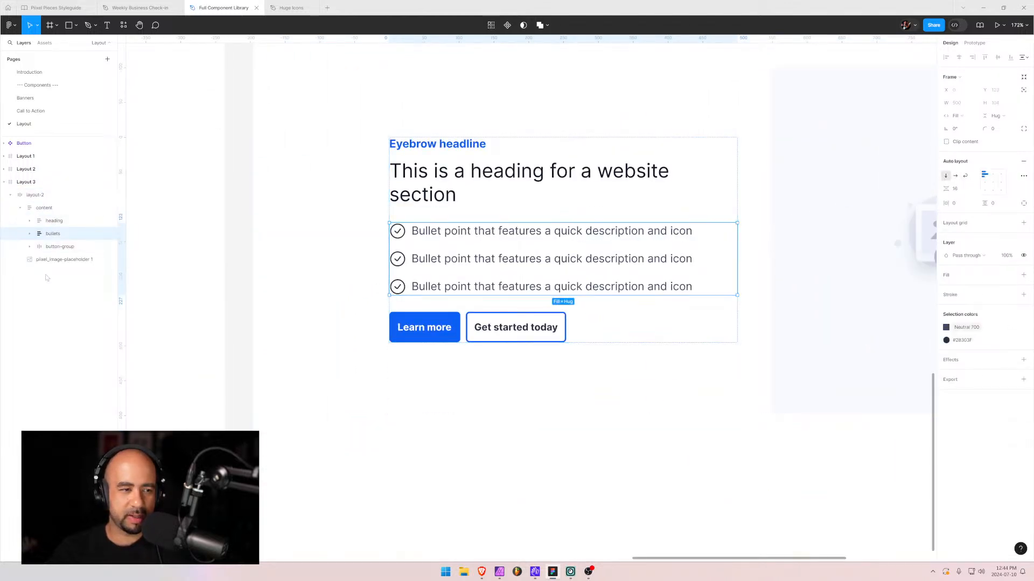
{"action": "left_click", "coordinate": [30, 234]}
{"action": "left_click", "coordinate": [62, 272]}
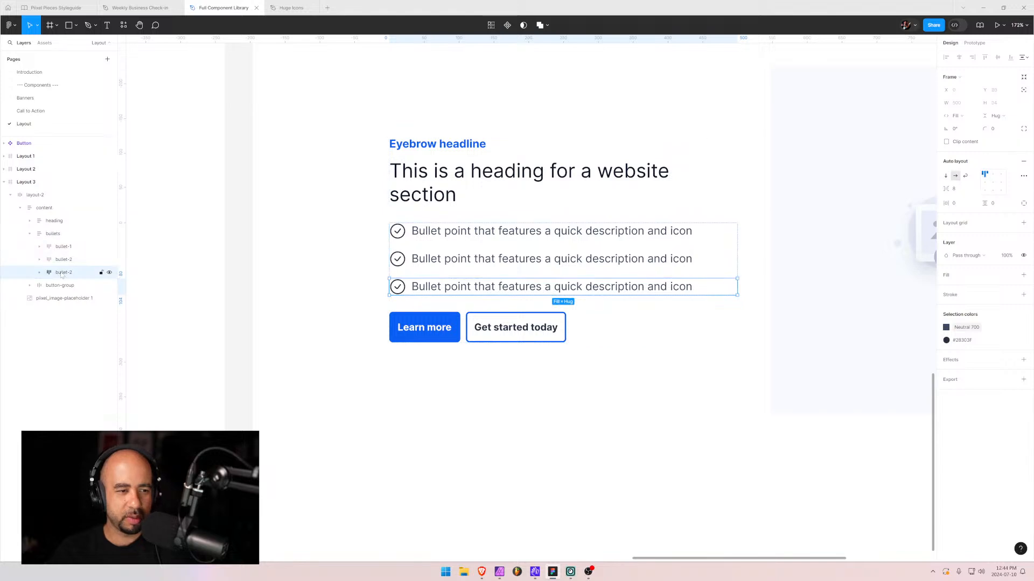
{"action": "double_click", "coordinate": [72, 273]}
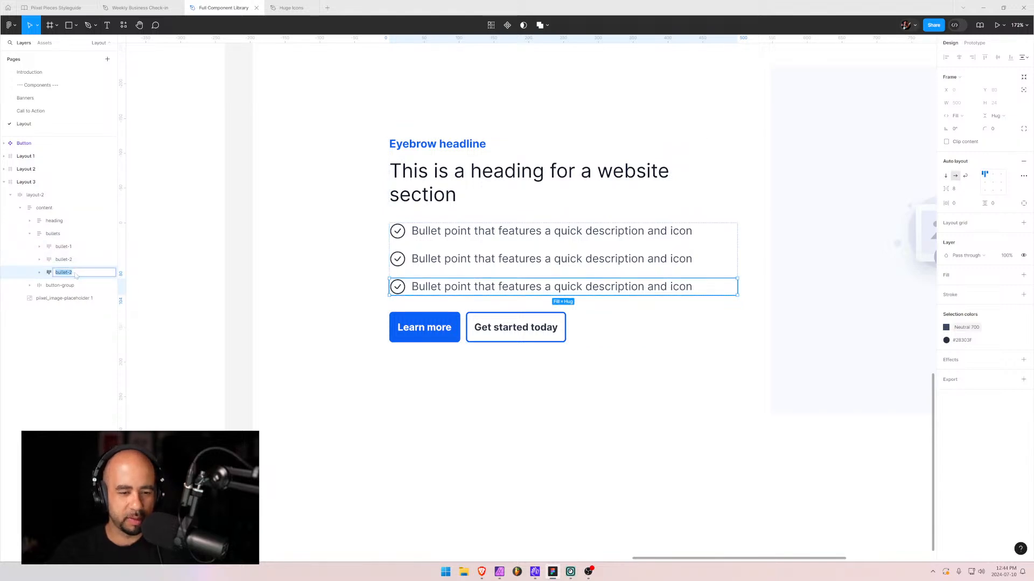
{"action": "key", "text": "Right"}
{"action": "type", "text": "3"}
{"action": "key", "text": "Return"}
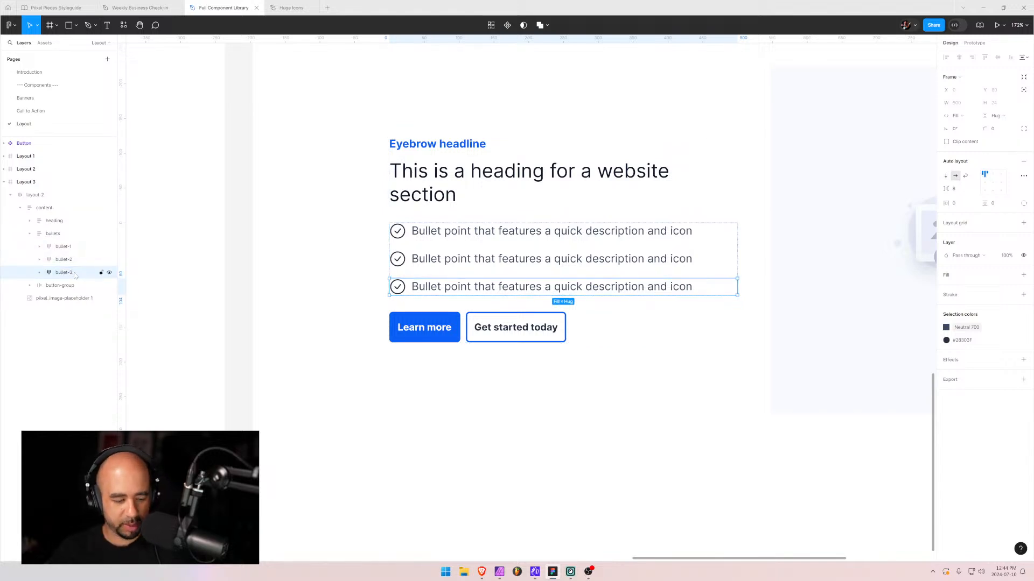
- Duplicate bullet-3 in Layout 3 and rename the copy as bullet-4
{"action": "key", "text": "ctrl+d"}
{"action": "key", "text": "ctrl+r"}
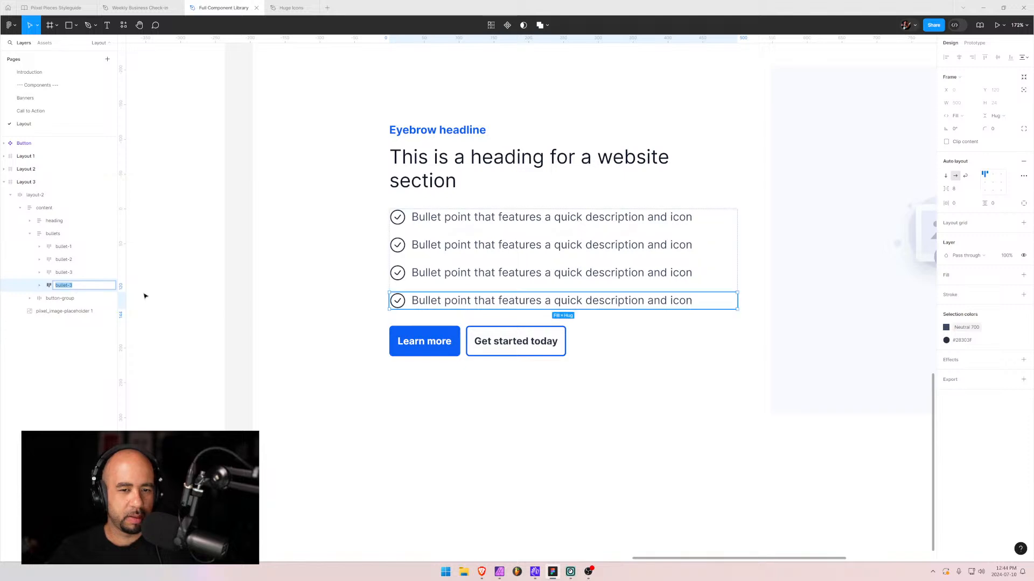
{"action": "left_click", "coordinate": [79, 288]}
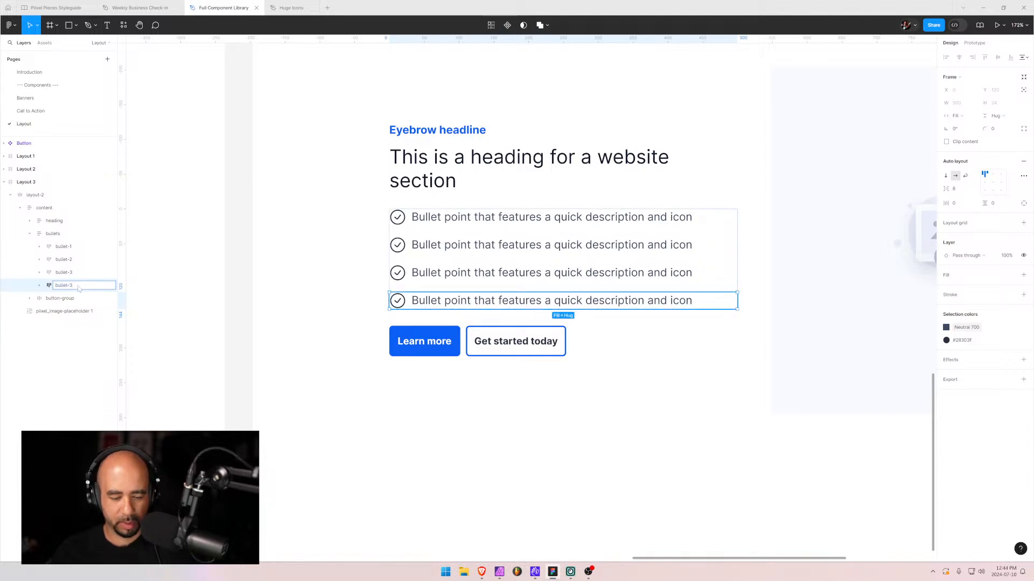
{"action": "type", "text": "4"}
{"action": "key", "text": "Return"}
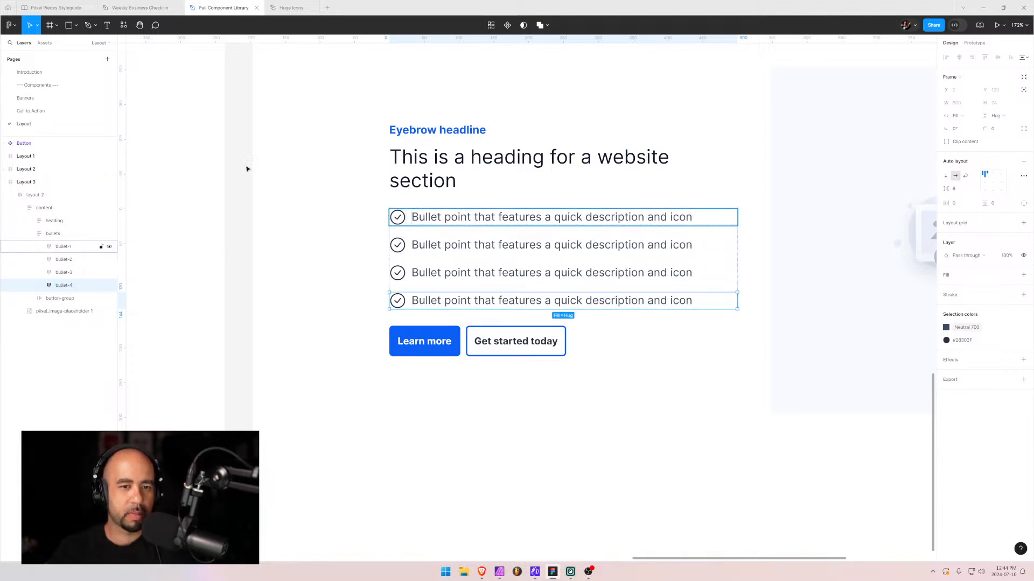
- Rename the third bullet layer in the Layout 2 frame as bullet-3
{"action": "left_click", "coordinate": [11, 171]}
{"action": "key", "text": "shift+2"}
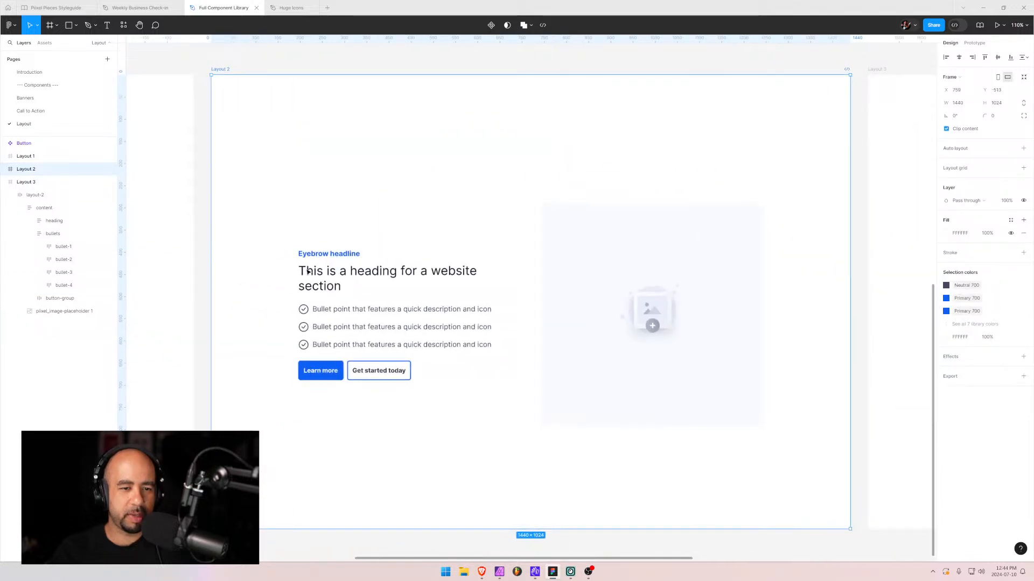
{"action": "double_click", "coordinate": [321, 346]}
{"action": "double_click", "coordinate": [321, 346]}
{"action": "double_click", "coordinate": [321, 347]}
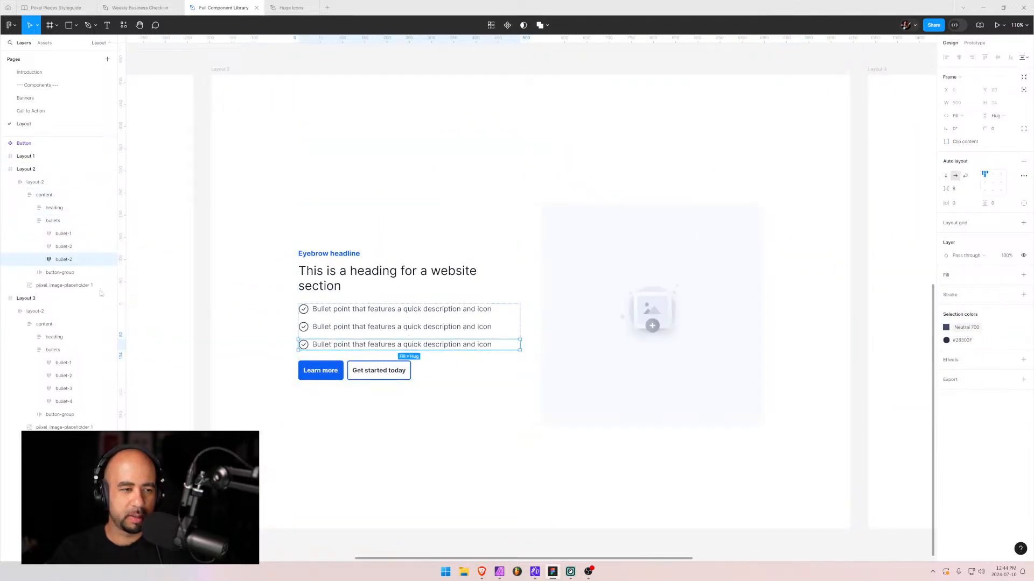
{"action": "double_click", "coordinate": [79, 263]}
{"action": "type", "text": "bullet-3"}
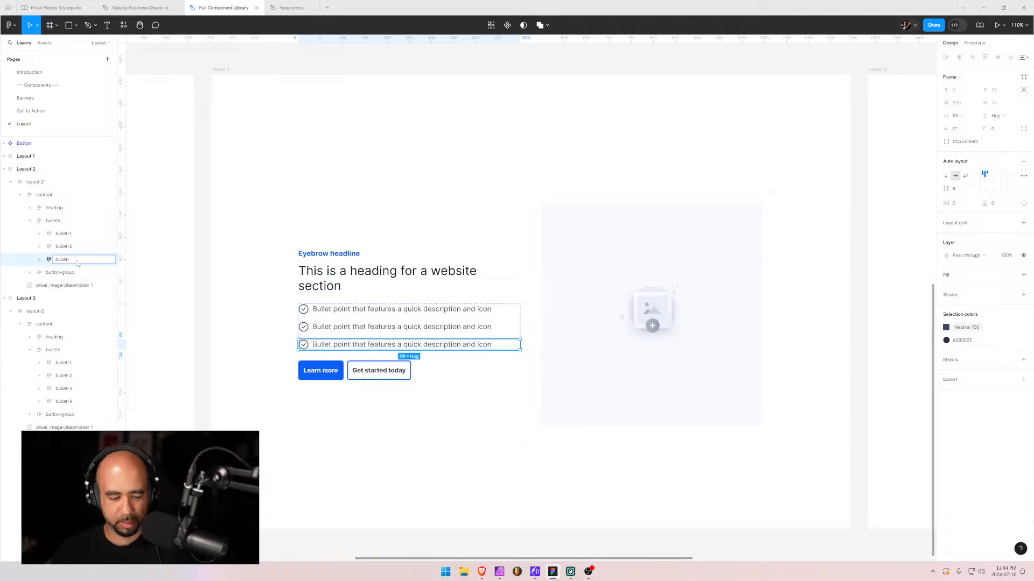
{"action": "key", "text": "Return"}
- Set the width of all four bullets in Layout 3, bullet-1 through bullet-4, to 238
{"action": "left_click", "coordinate": [725, 305]}
{"action": "scroll", "coordinate": [797, 311], "scroll_direction": "right", "scroll_amount": 10}
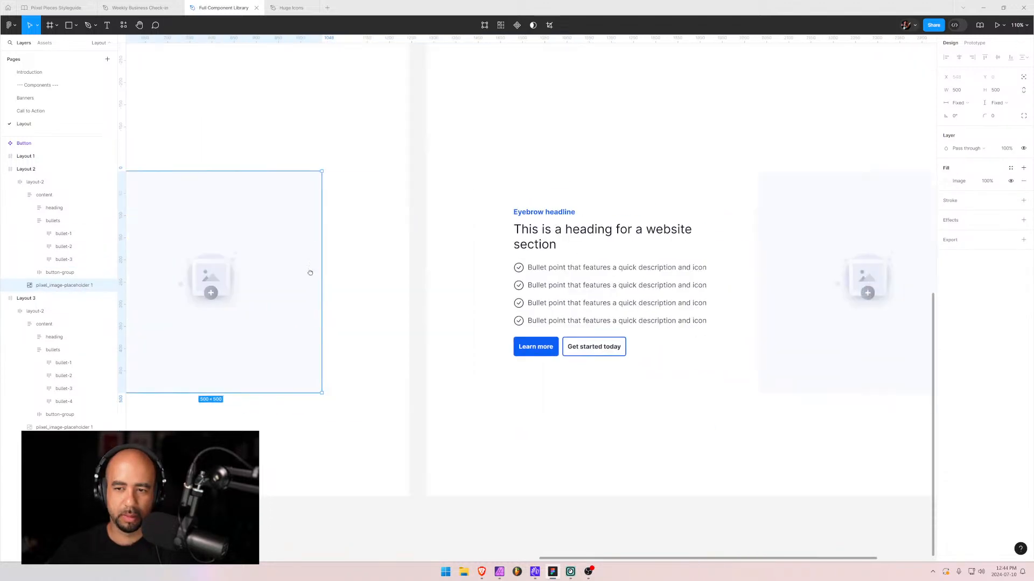
{"action": "double_click", "coordinate": [490, 262]}
{"action": "double_click", "coordinate": [494, 261]}
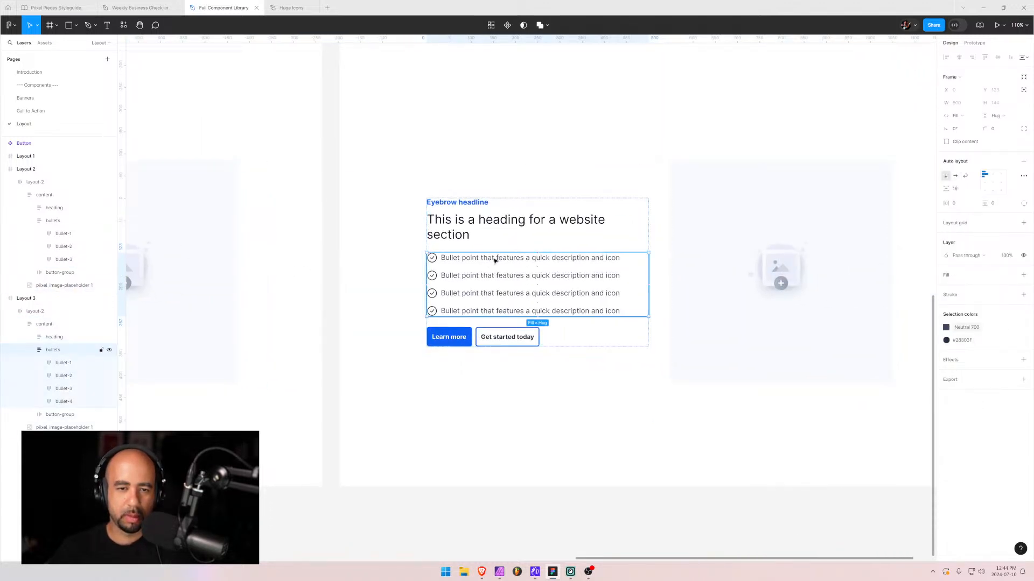
{"action": "left_click", "coordinate": [30, 350]}
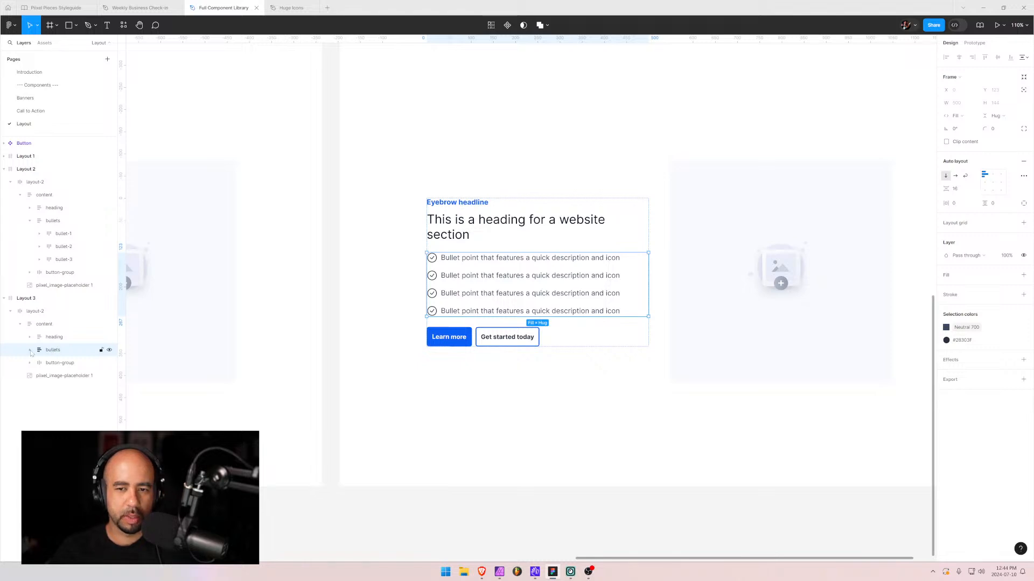
{"action": "left_click", "coordinate": [31, 350]}
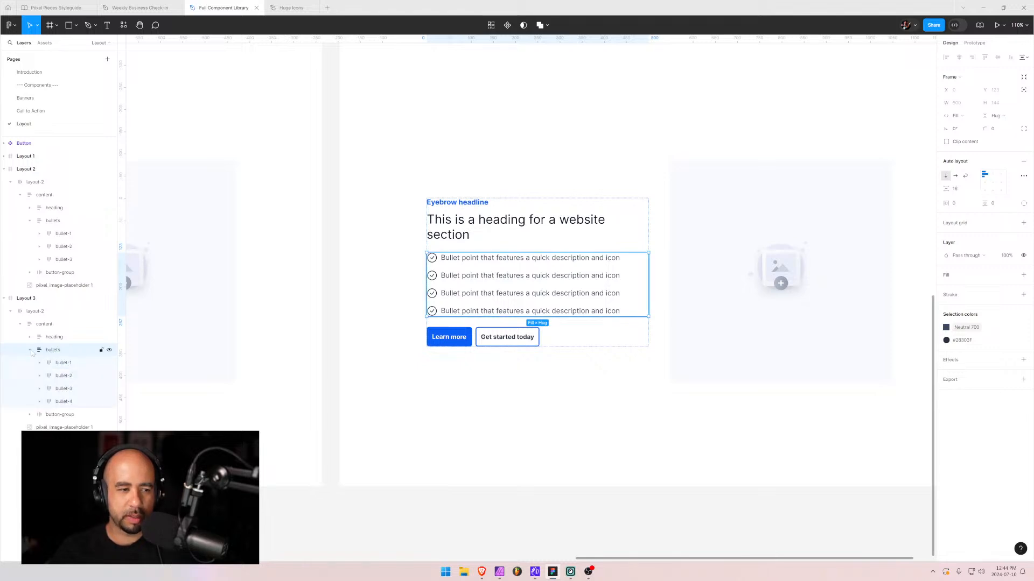
{"action": "left_click", "coordinate": [57, 363]}
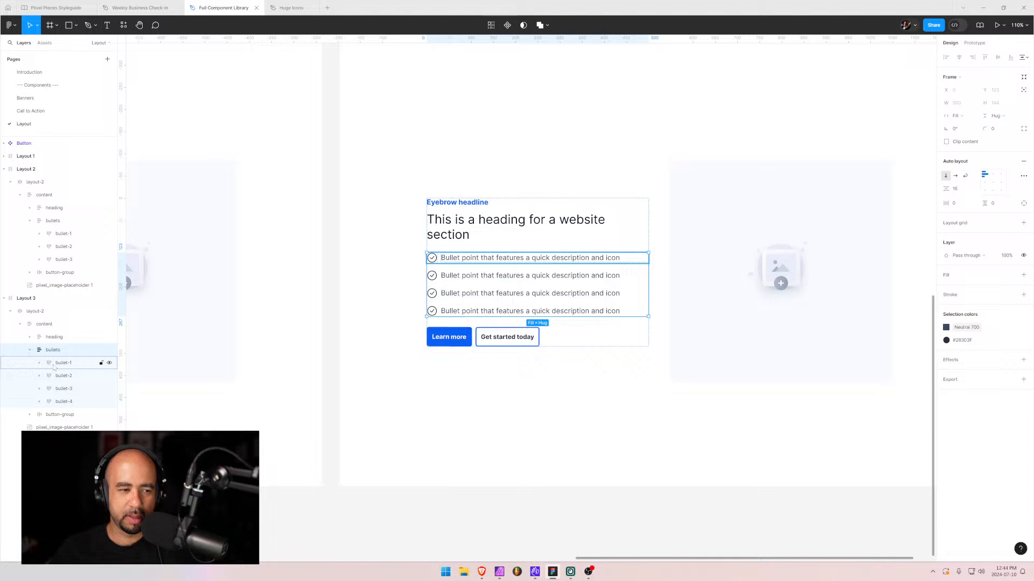
{"action": "left_click", "coordinate": [66, 403], "text": "shift"}
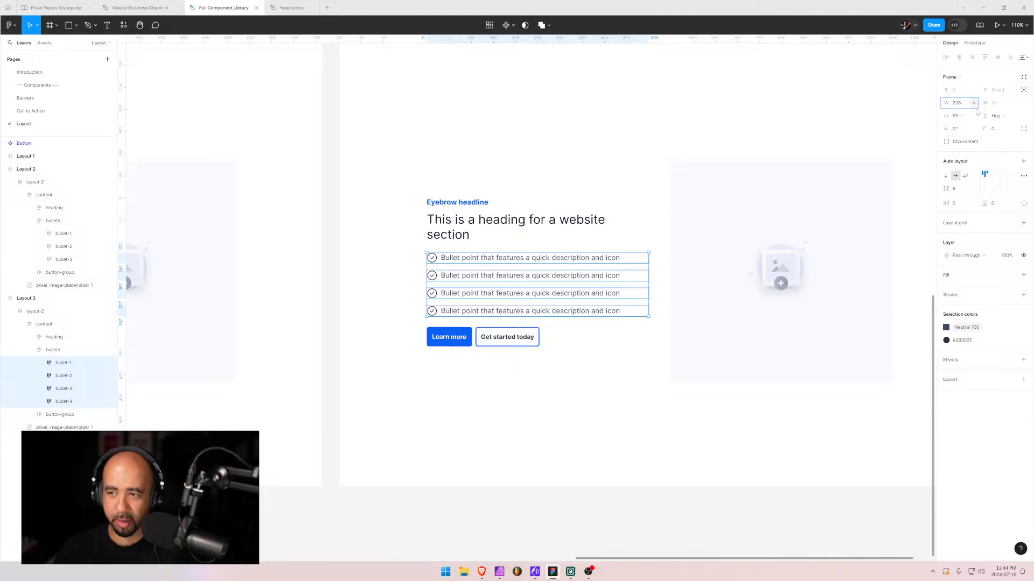
{"action": "left_click", "coordinate": [517, 282]}
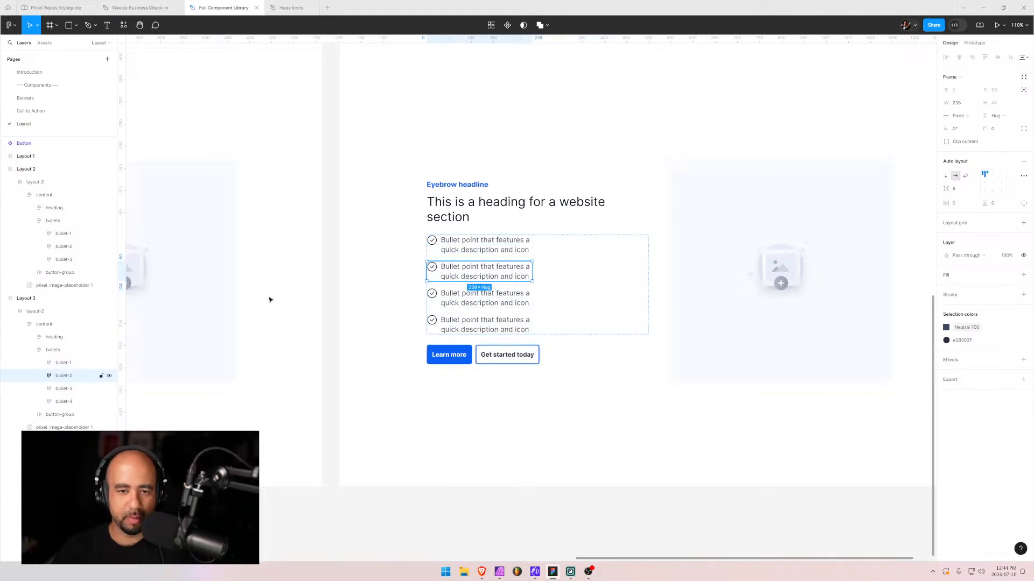
- Switch the Layout 3 bullets group to a wrapping auto layout with a vertical gap of 32
{"action": "left_click", "coordinate": [47, 351]}
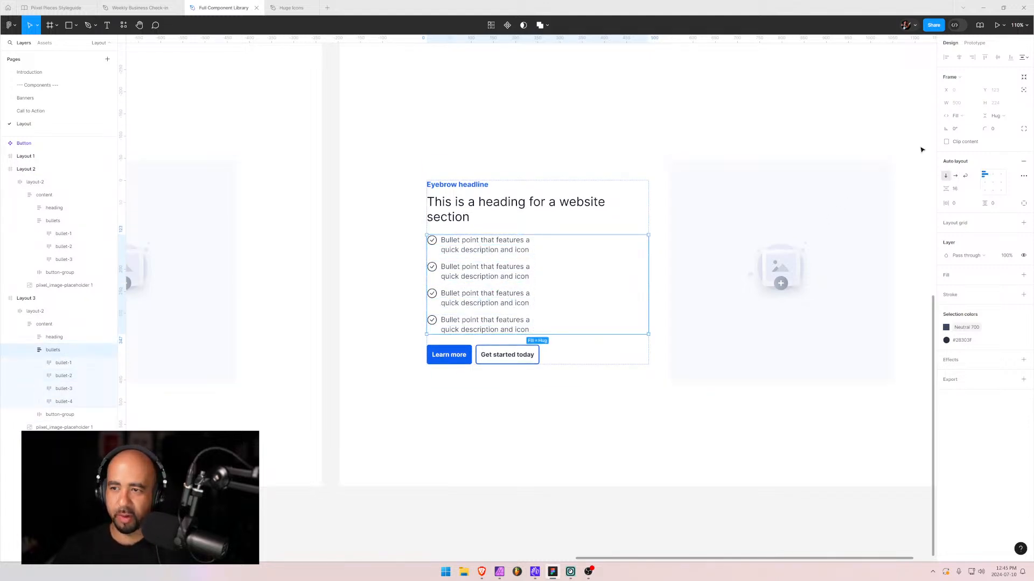
{"action": "left_click", "coordinate": [955, 176]}
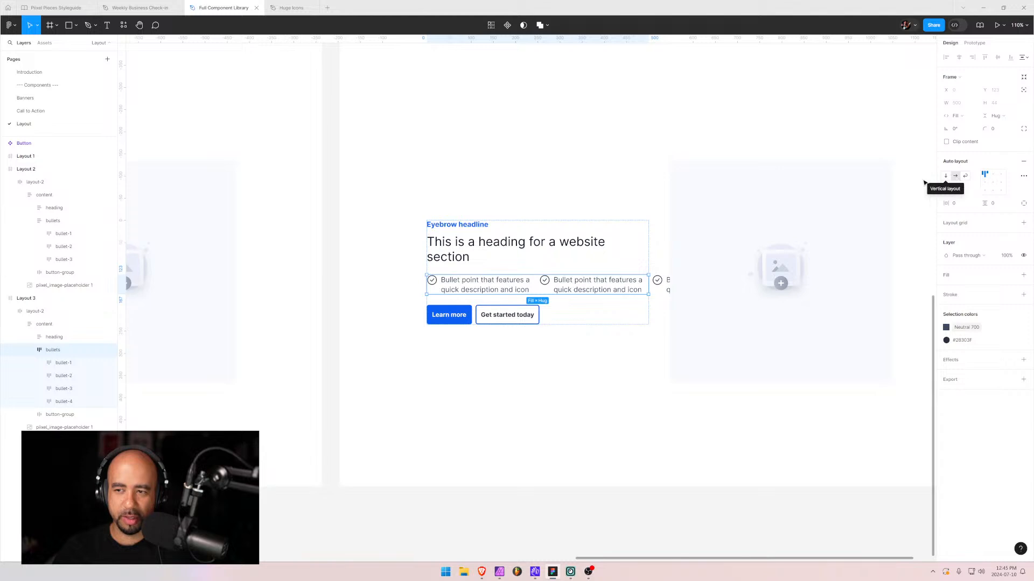
{"action": "left_click", "coordinate": [965, 177]}
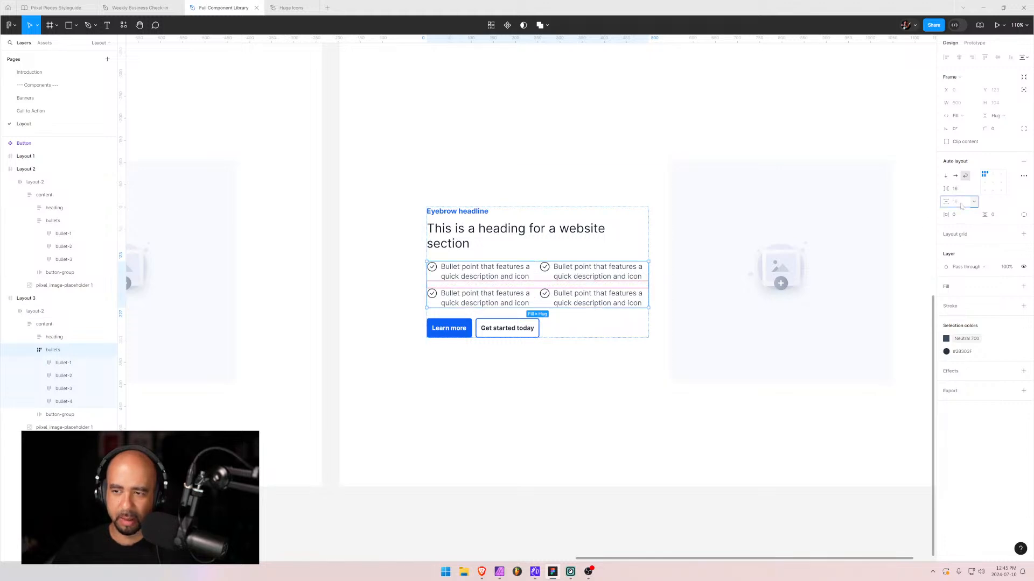
{"action": "type", "text": "32"}
{"action": "key", "text": "Return"}
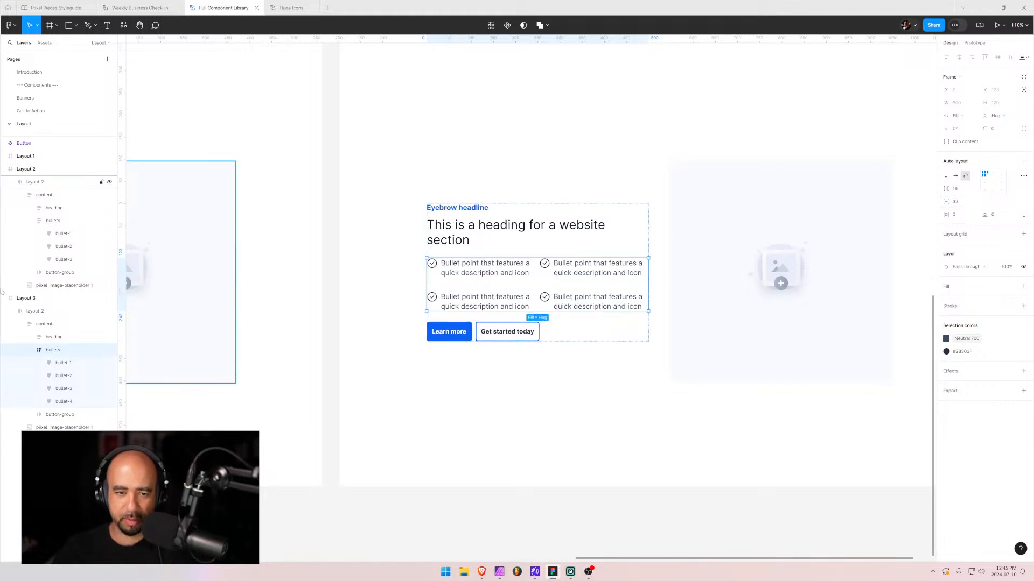
- Set the vertical gap between the Layout 3 bullet rows to 16*1.5
{"action": "left_click", "coordinate": [956, 203]}
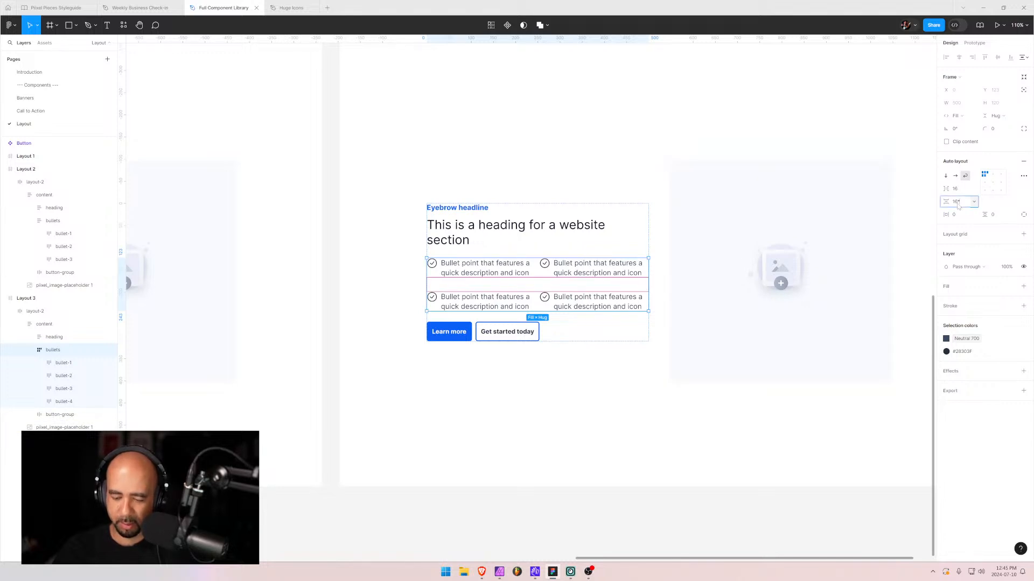
{"action": "type", "text": "16*1.5"}
{"action": "key", "text": "Return"}
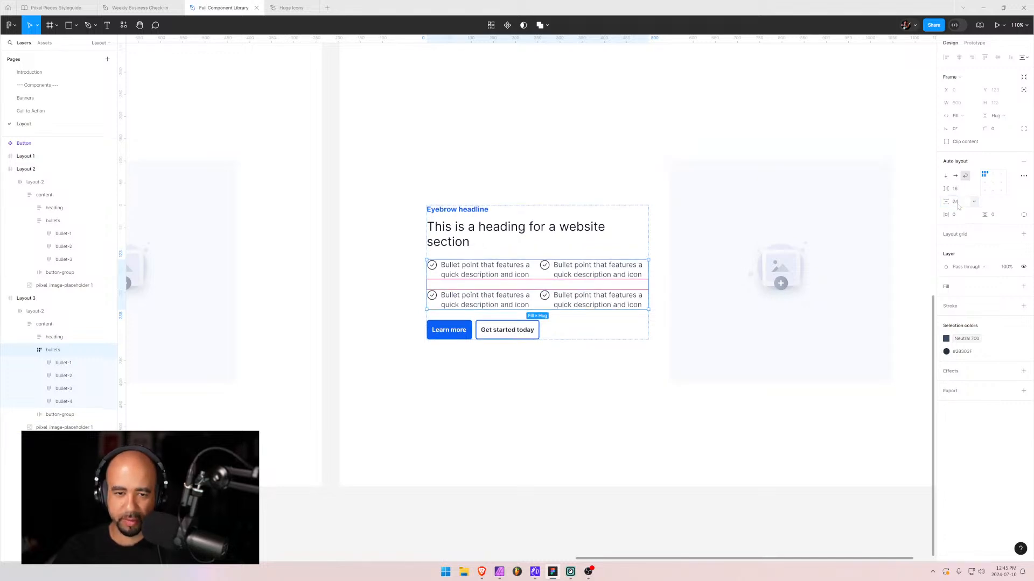
{"action": "left_click", "coordinate": [398, 296]}
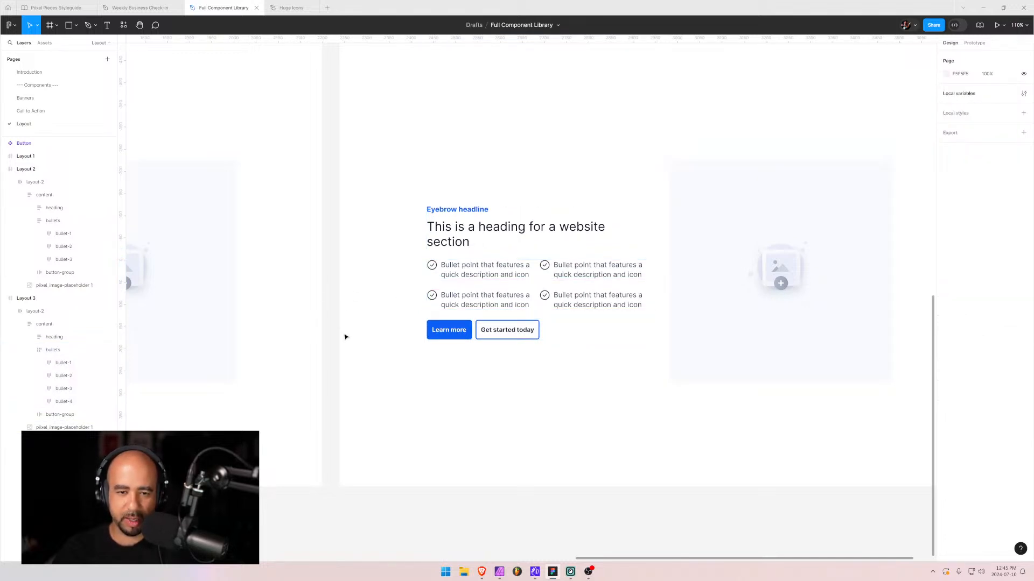
- Set the Layout 3 bullets group's vertical gap to 16
{"action": "double_click", "coordinate": [477, 268]}
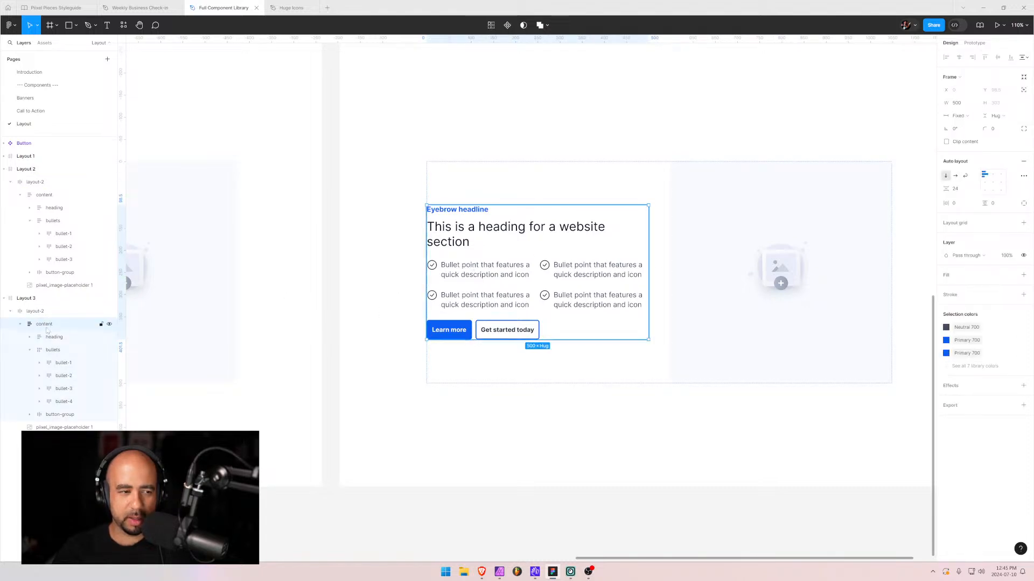
{"action": "left_click", "coordinate": [30, 350]}
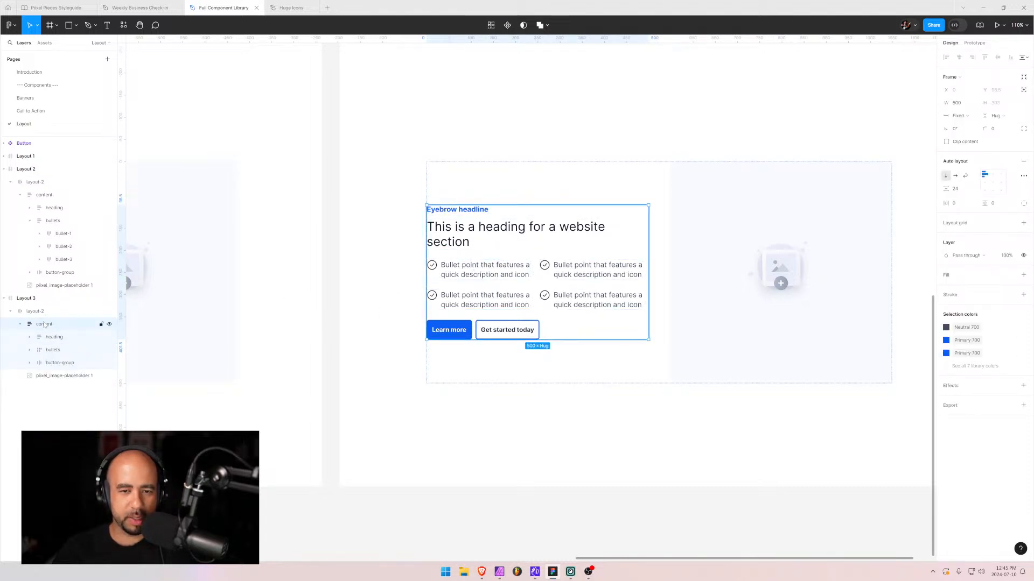
{"action": "left_click", "coordinate": [957, 189]}
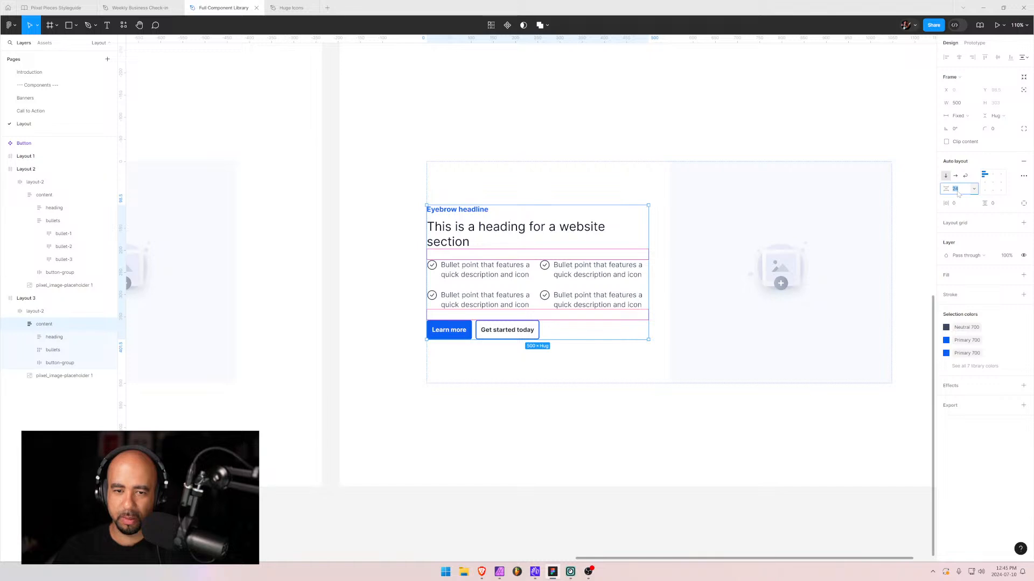
{"action": "left_click", "coordinate": [545, 278]}
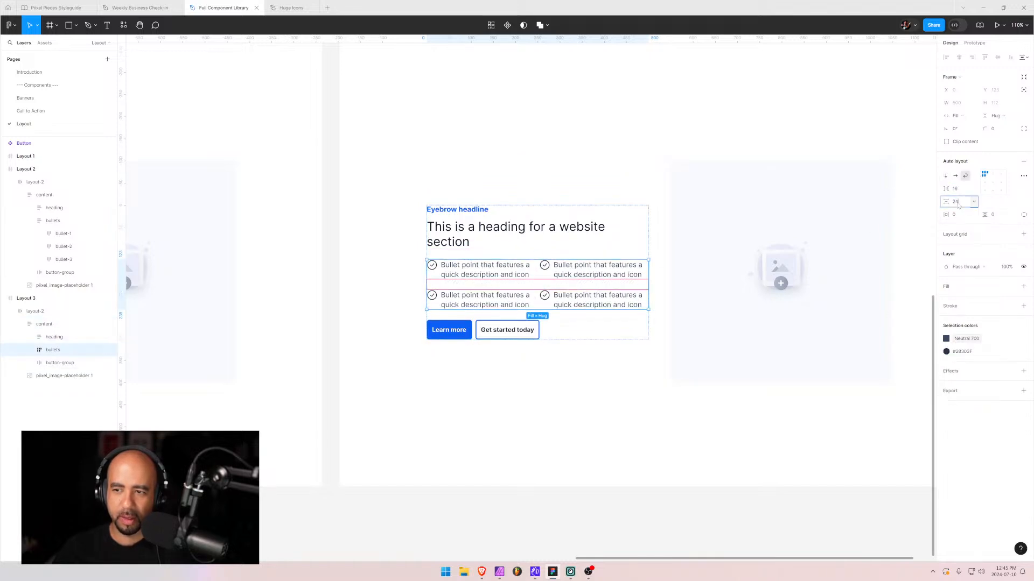
{"action": "type", "text": "16"}
{"action": "key", "text": "Return"}
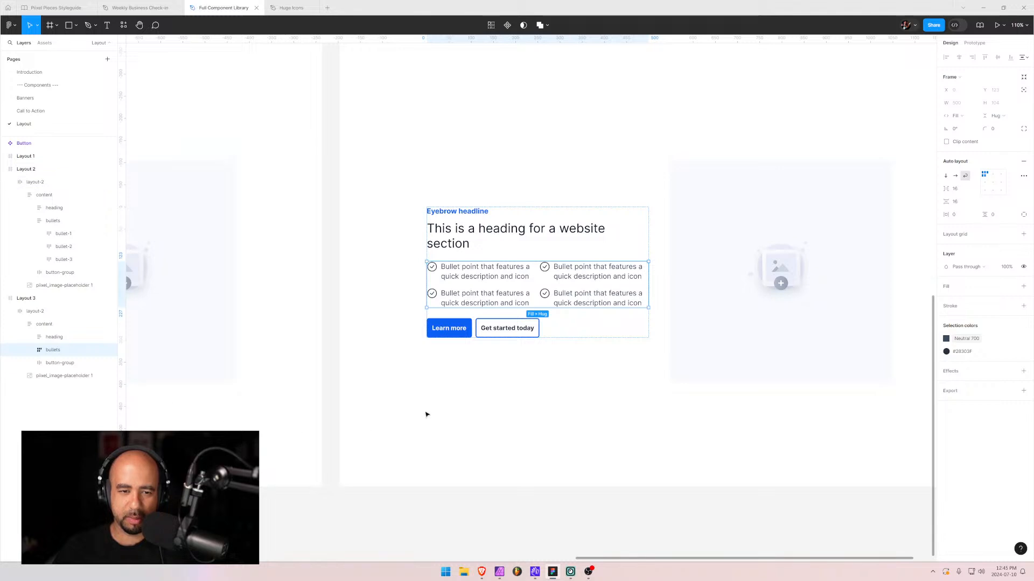
{"action": "left_click", "coordinate": [426, 414]}
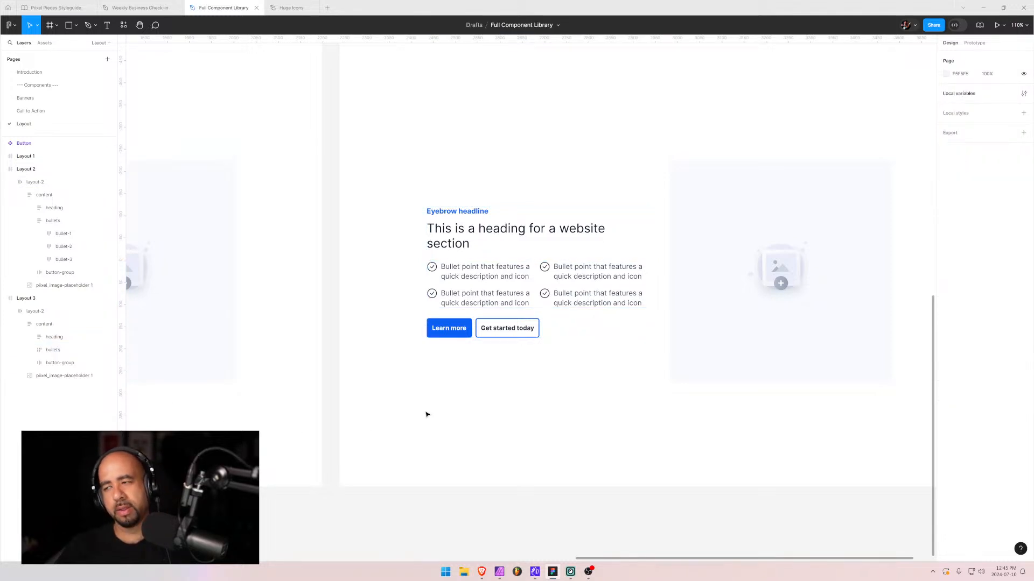
- Set the vertical gap between the items of Layout 3's content frame to 32
{"action": "left_click", "coordinate": [587, 248]}
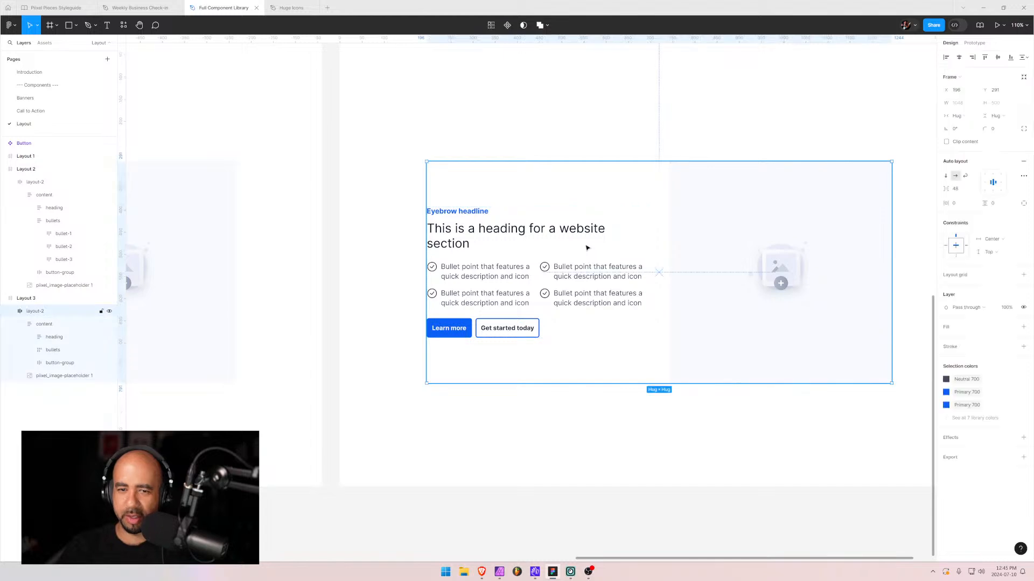
{"action": "left_click", "coordinate": [510, 252]}
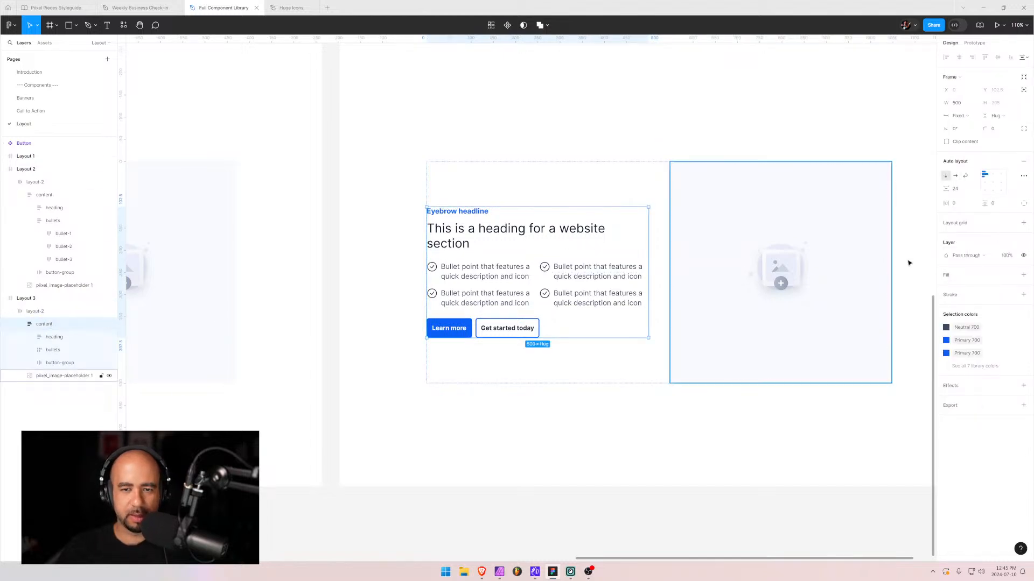
{"action": "left_click", "coordinate": [958, 190]}
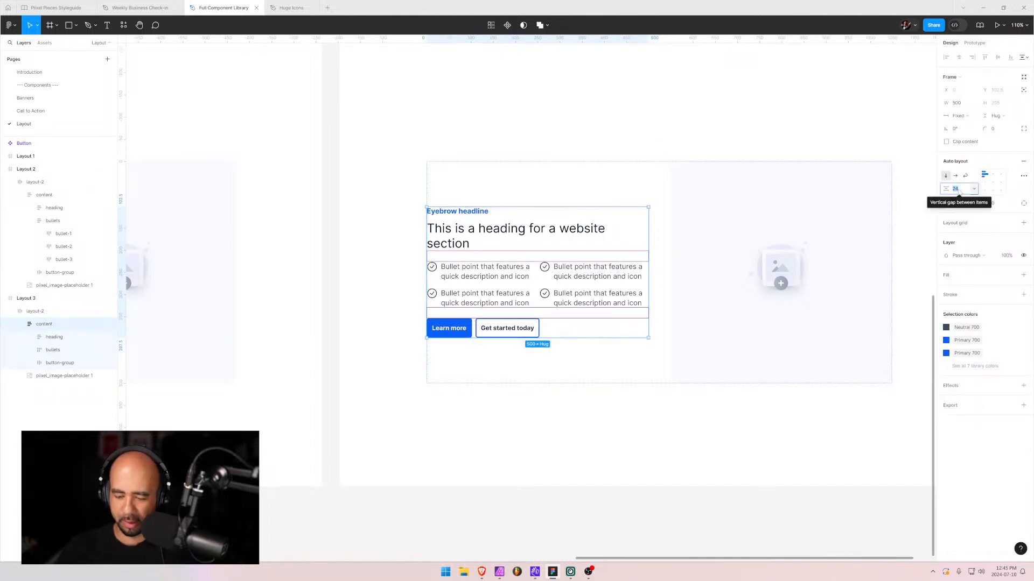
{"action": "type", "text": "32"}
{"action": "key", "text": "Return"}
{"action": "key", "text": "Escape"}
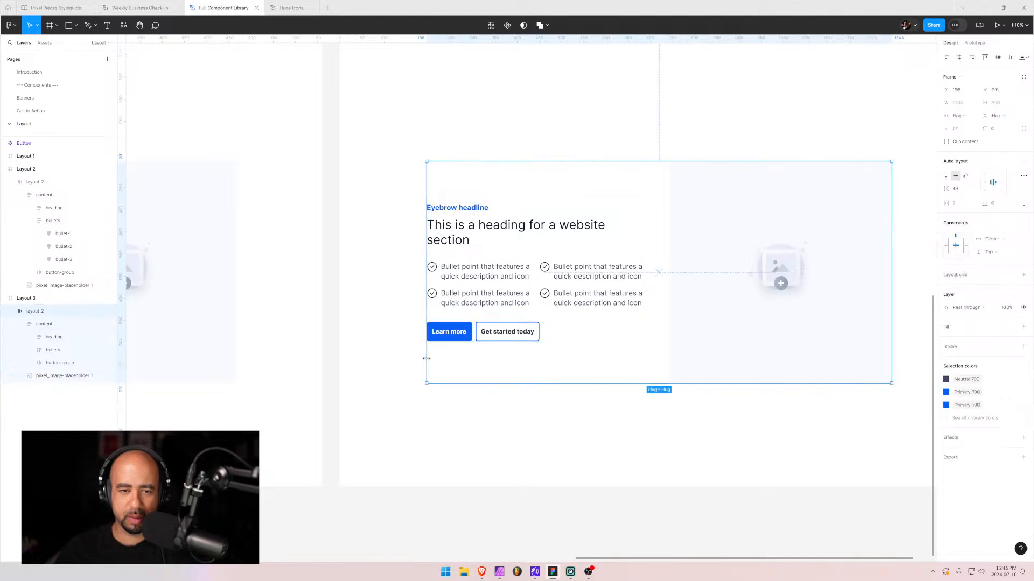
{"action": "left_click", "coordinate": [399, 389]}
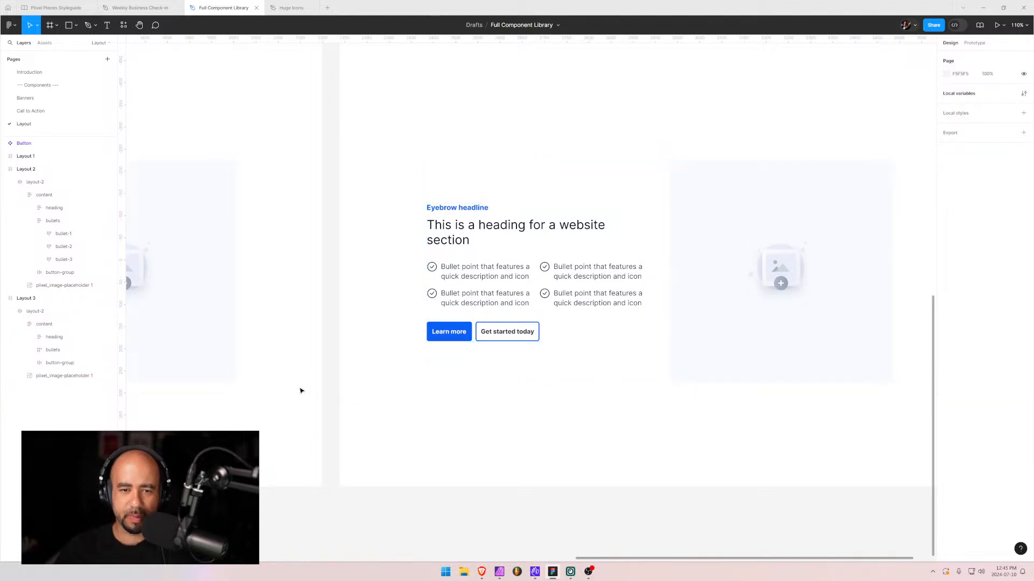
- Set both the horizontal and vertical gaps of the Layout 3 bullets group to 24
{"action": "double_click", "coordinate": [533, 293]}
{"action": "double_click", "coordinate": [534, 289]}
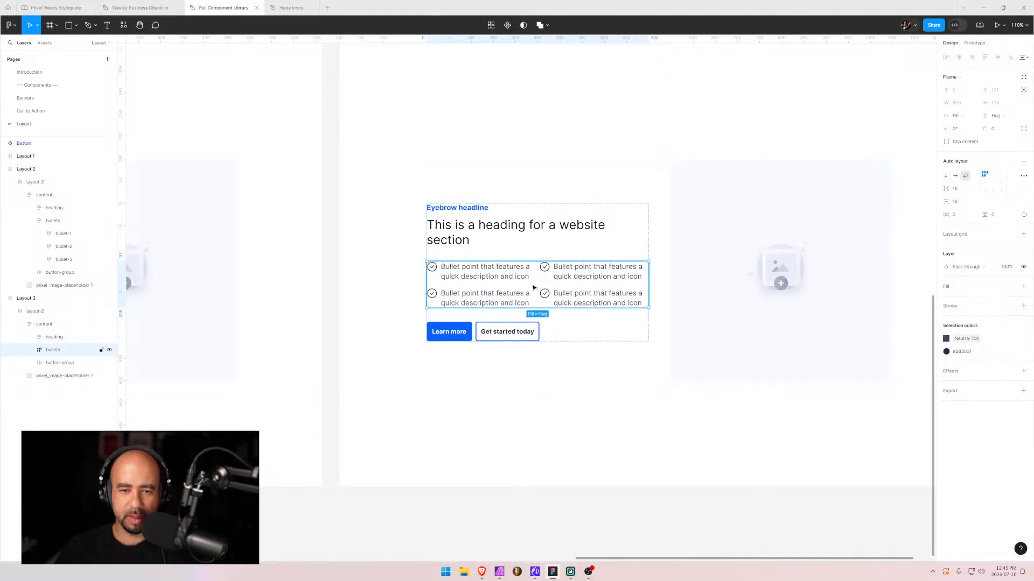
{"action": "left_click", "coordinate": [959, 188]}
{"action": "type", "text": "2"}
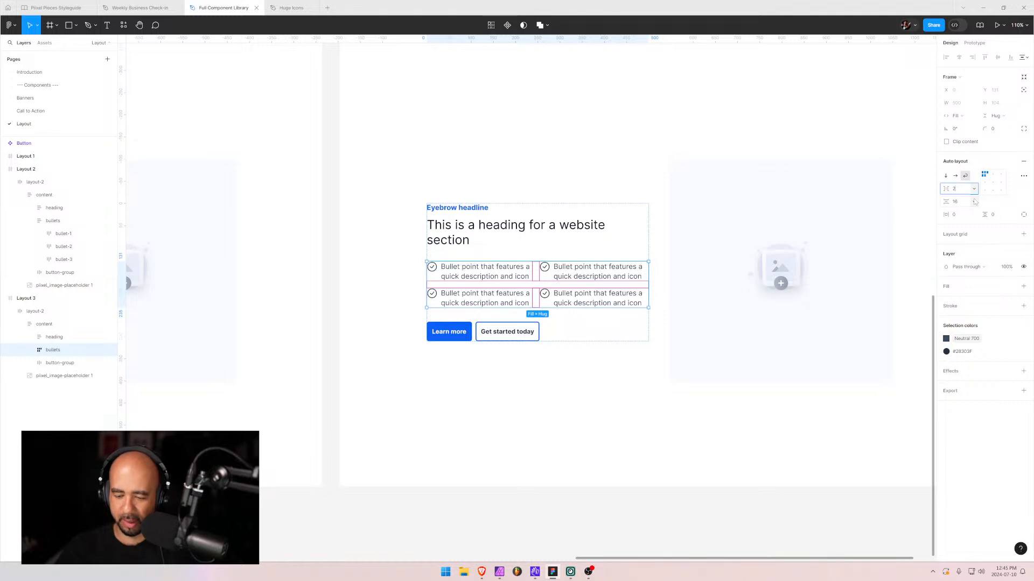
{"action": "type", "text": "4"}
{"action": "key", "text": "Return"}
{"action": "left_click", "coordinate": [961, 205]}
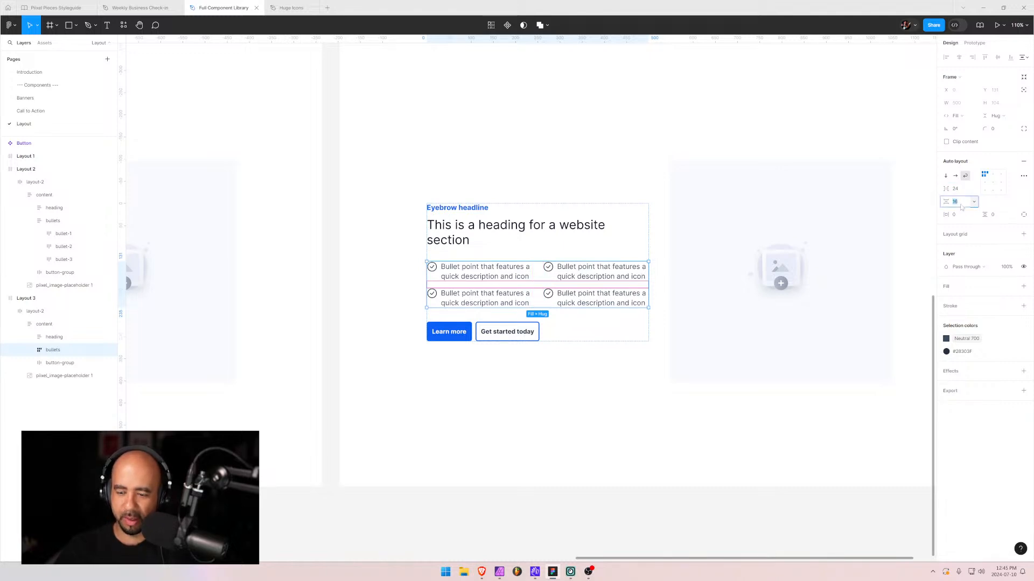
{"action": "key", "text": "Return"}
{"action": "left_click", "coordinate": [370, 304]}
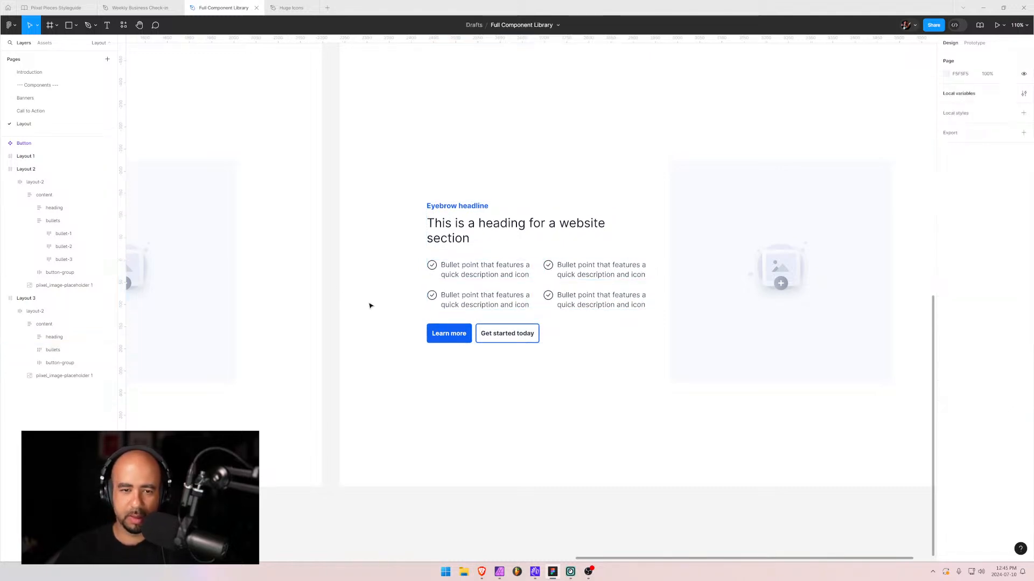
- Try aligning the contents of bullet-1 in Layout 3 to the left centre, and undo the alignment
{"action": "left_click_drag", "start_coordinate": [376, 397], "coordinate": [452, 357]}
{"action": "double_click", "coordinate": [520, 229]}
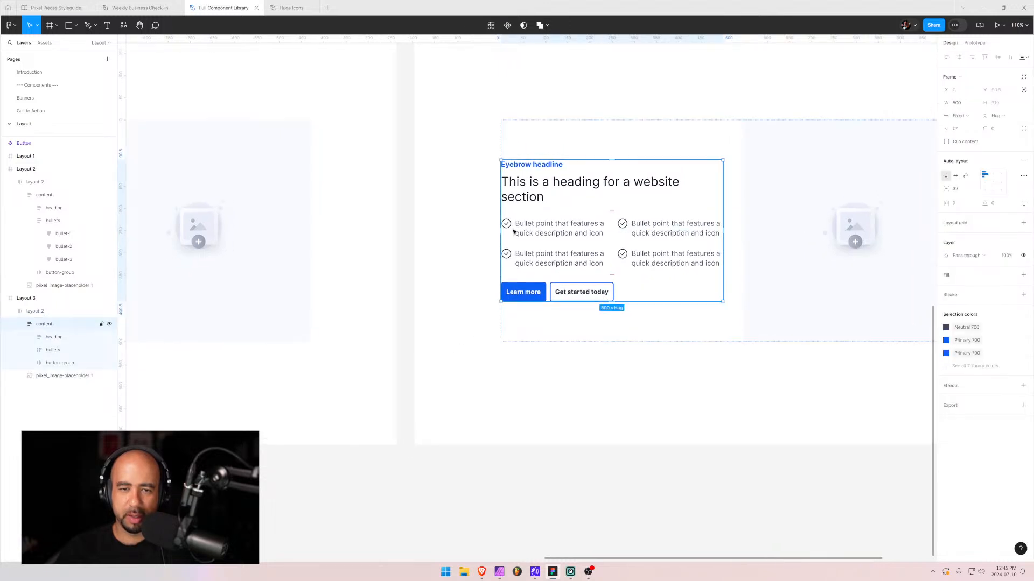
{"action": "double_click", "coordinate": [513, 231]}
{"action": "double_click", "coordinate": [513, 231]}
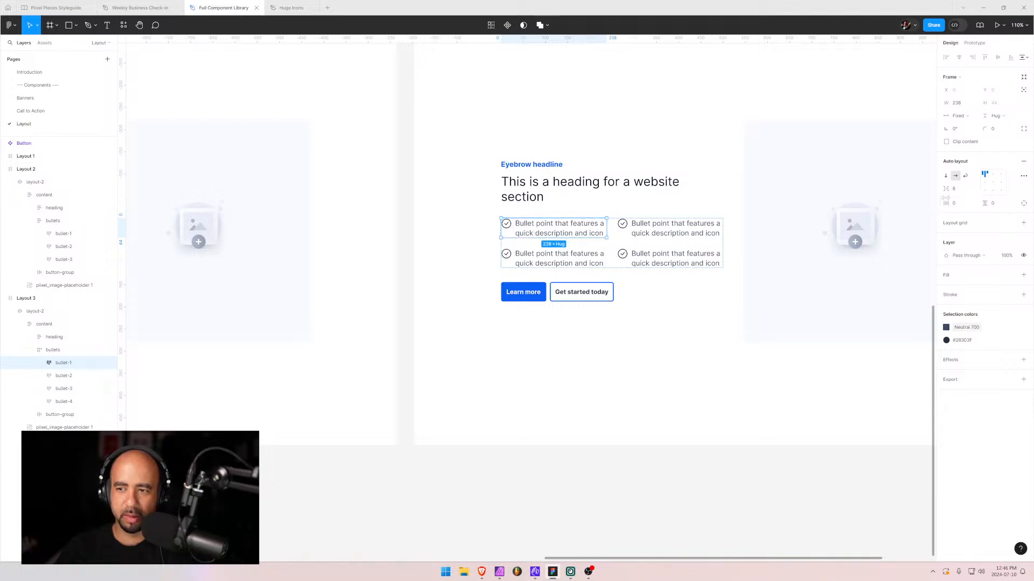
{"action": "left_click", "coordinate": [986, 183]}
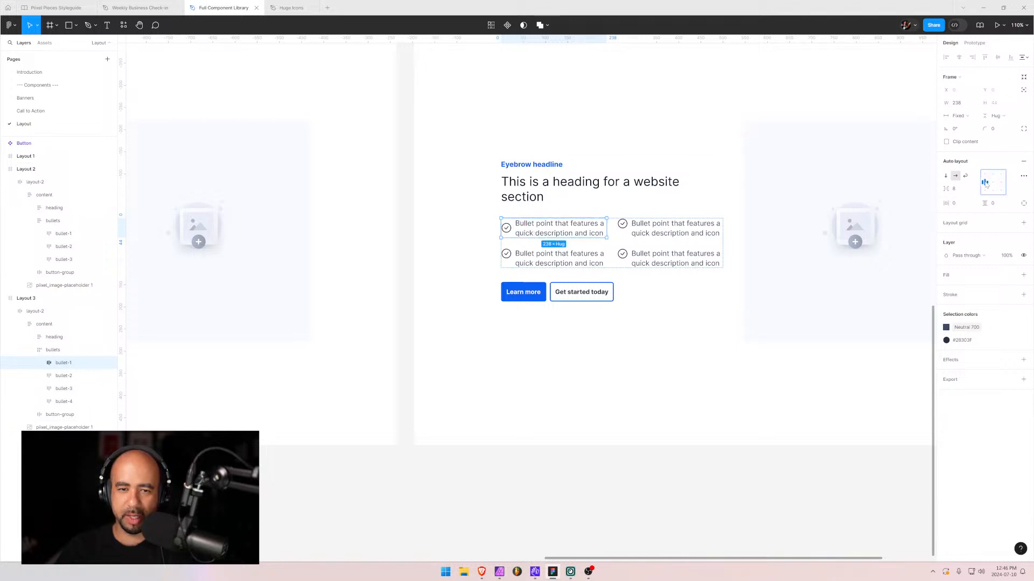
{"action": "left_click", "coordinate": [671, 401]}
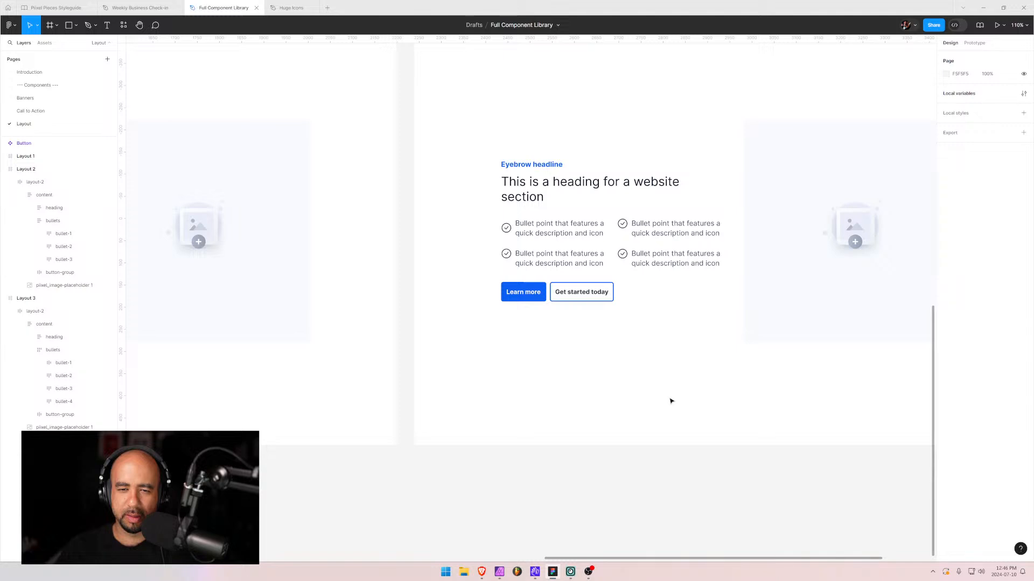
{"action": "key", "text": "ctrl+z"}
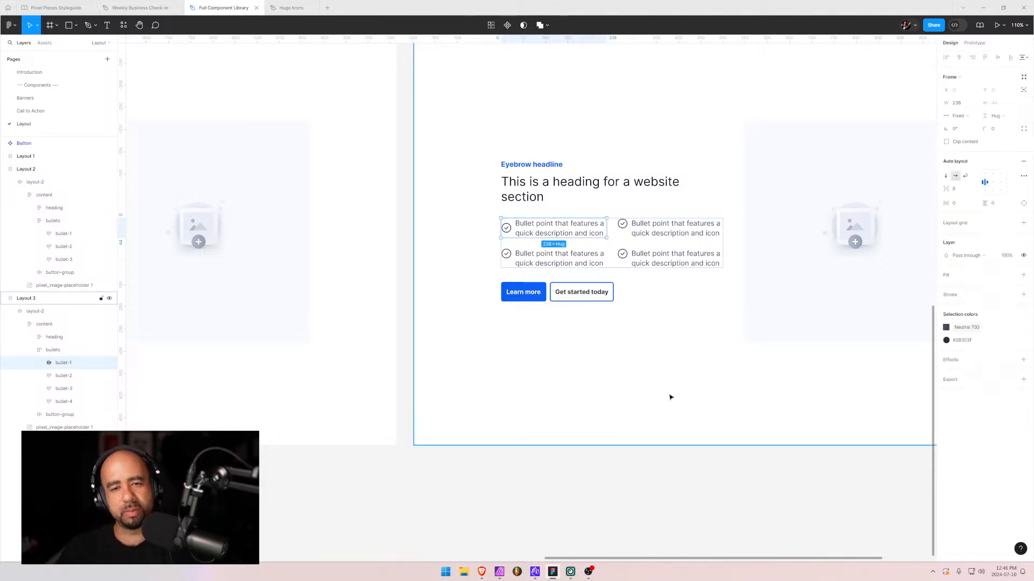
{"action": "key", "text": "ctrl+z"}
{"action": "left_click", "coordinate": [476, 340]}
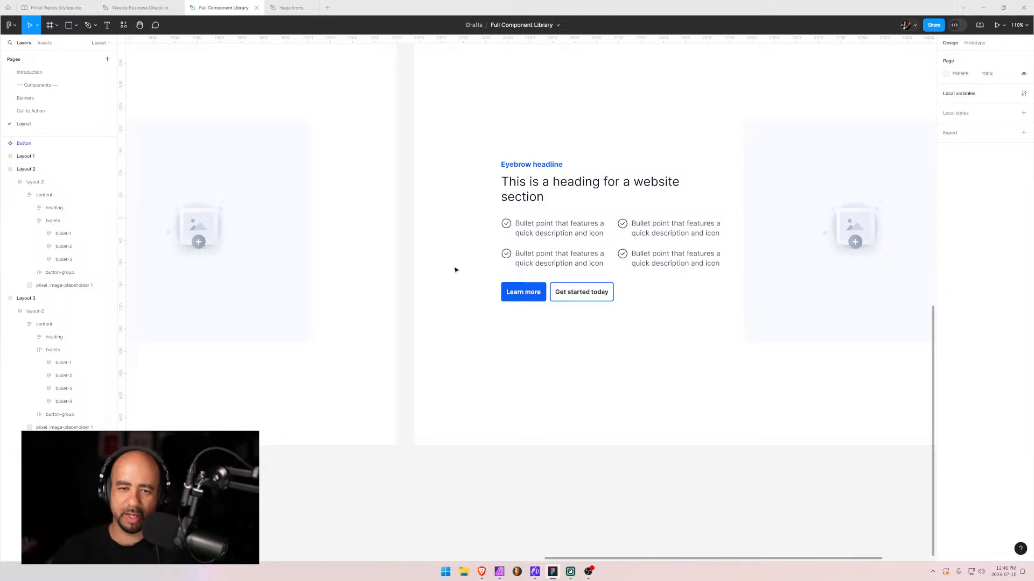
{"action": "left_click", "coordinate": [510, 227]}
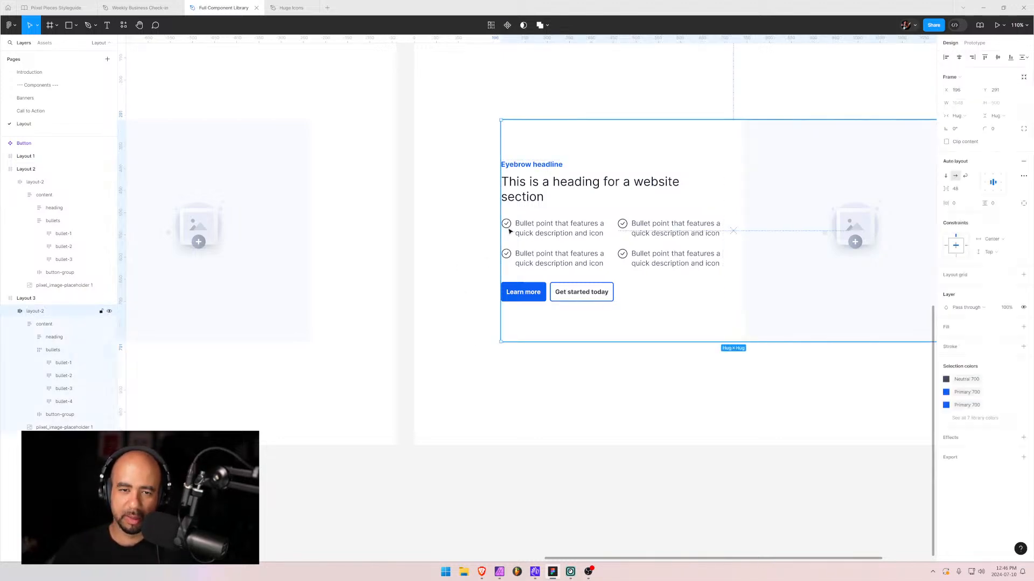
{"action": "left_click", "coordinate": [465, 337]}
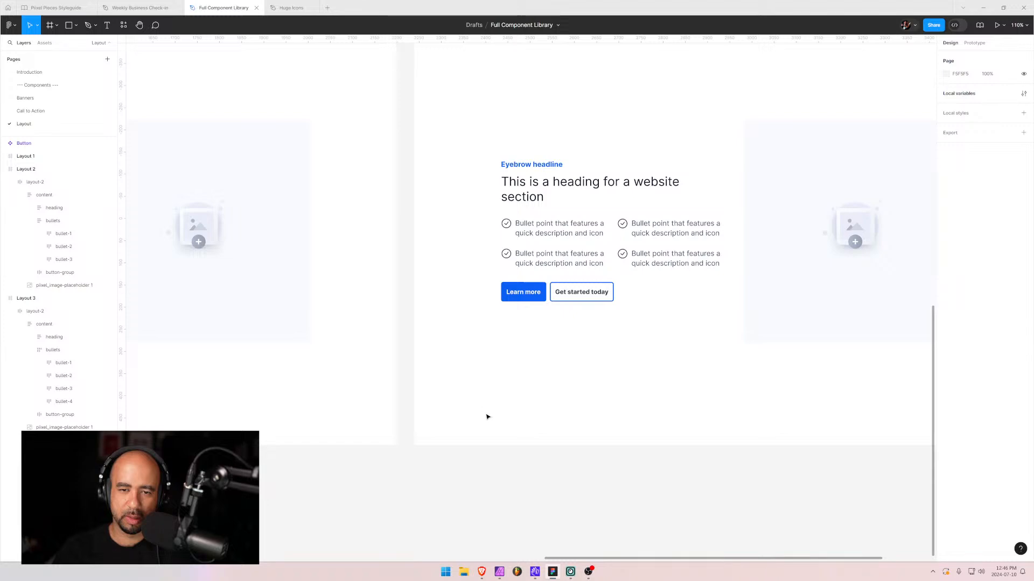
- Set the vertical gap between the items of Layout 2's content frame to 32
{"action": "left_click_drag", "start_coordinate": [425, 406], "coordinate": [403, 418]}
{"action": "left_click_drag", "start_coordinate": [745, 383], "coordinate": [704, 353]}
{"action": "left_click_drag", "start_coordinate": [310, 375], "coordinate": [703, 364]}
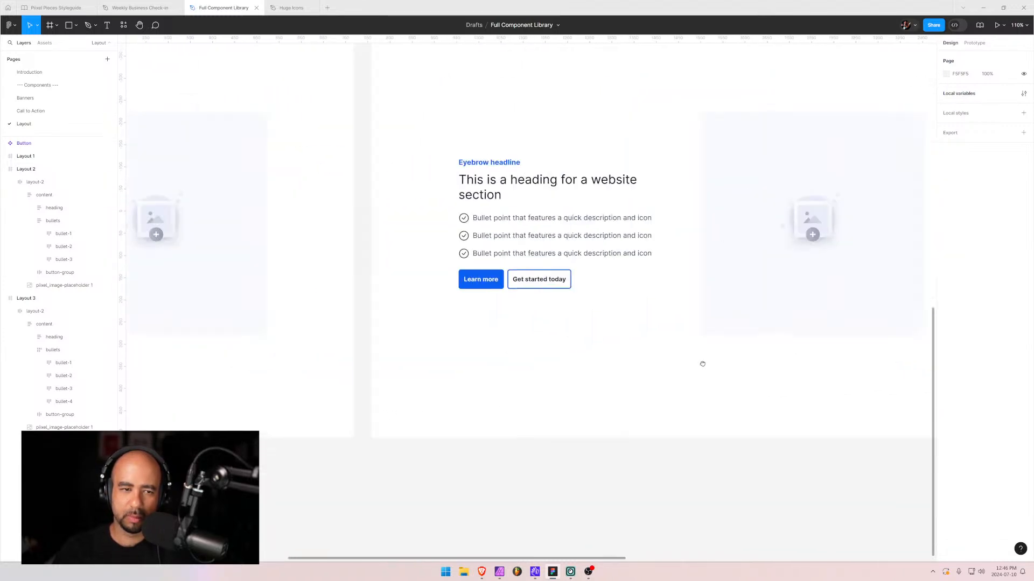
{"action": "left_click", "coordinate": [543, 237]}
{"action": "left_click", "coordinate": [542, 238]}
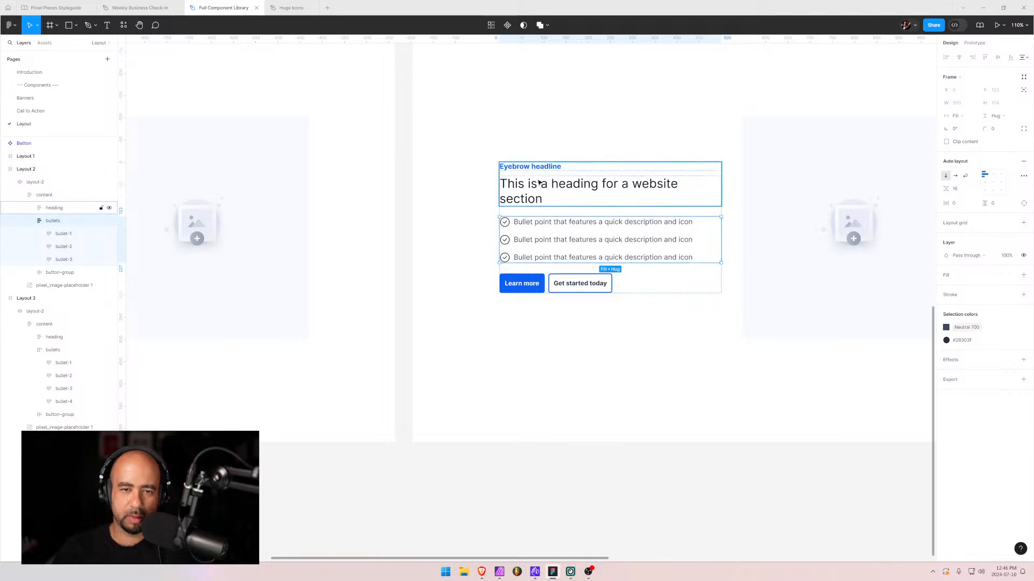
{"action": "left_click", "coordinate": [54, 195]}
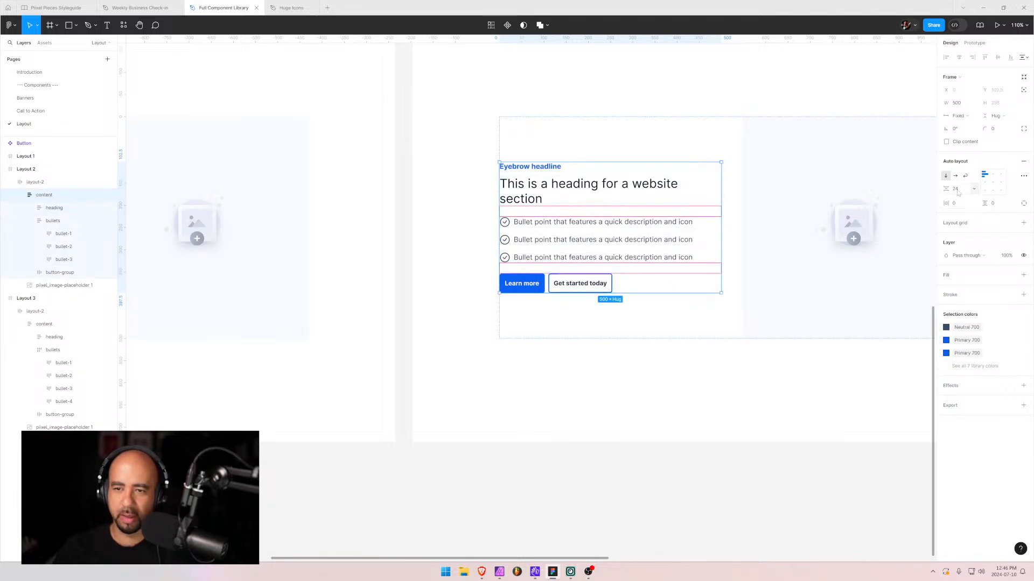
{"action": "left_click", "coordinate": [957, 192]}
{"action": "type", "text": "2"}
{"action": "key", "text": "Return"}
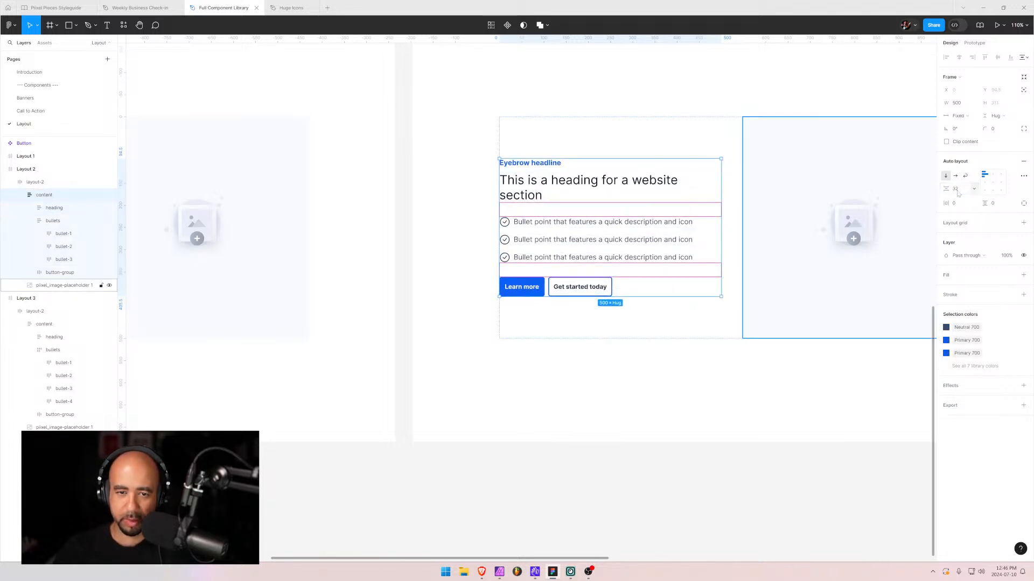
{"action": "key", "text": "Escape"}
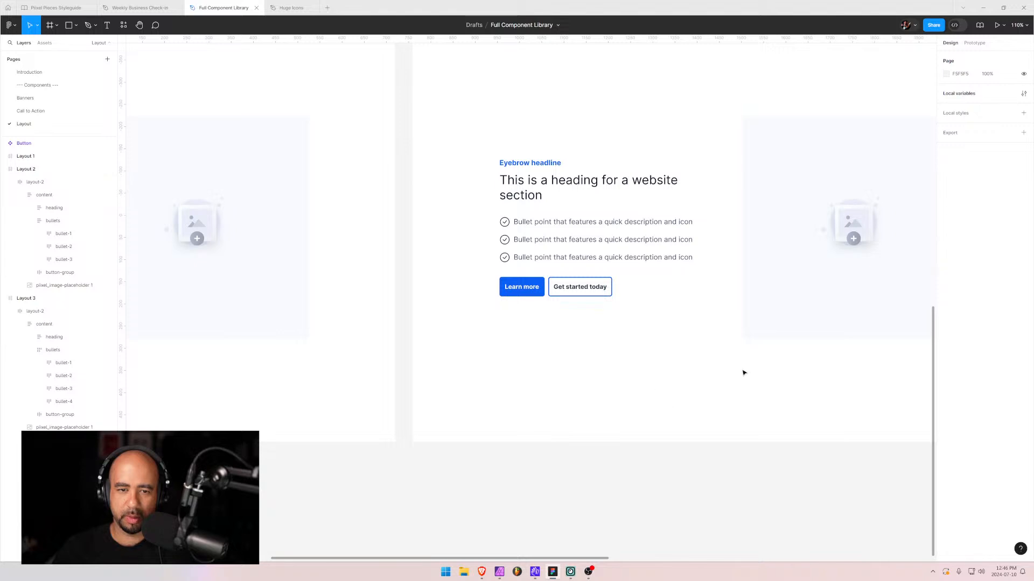
- Compare the spacing of Layout 2 and Layout 3 and inspect the heading group in Layout 3
{"action": "scroll", "coordinate": [742, 371], "scroll_direction": "down", "scroll_amount": 5, "text": "ctrl"}
{"action": "scroll", "coordinate": [353, 265], "scroll_direction": "down", "scroll_amount": 2}
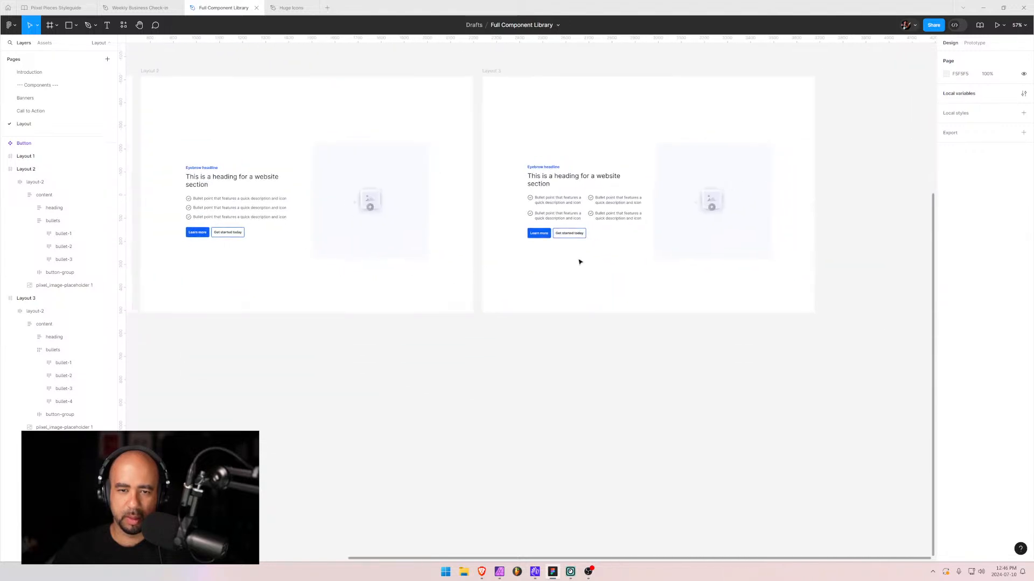
{"action": "scroll", "coordinate": [566, 235], "scroll_direction": "up", "scroll_amount": 4, "text": "ctrl"}
{"action": "scroll", "coordinate": [566, 235], "scroll_direction": "up", "scroll_amount": 2, "text": "ctrl"}
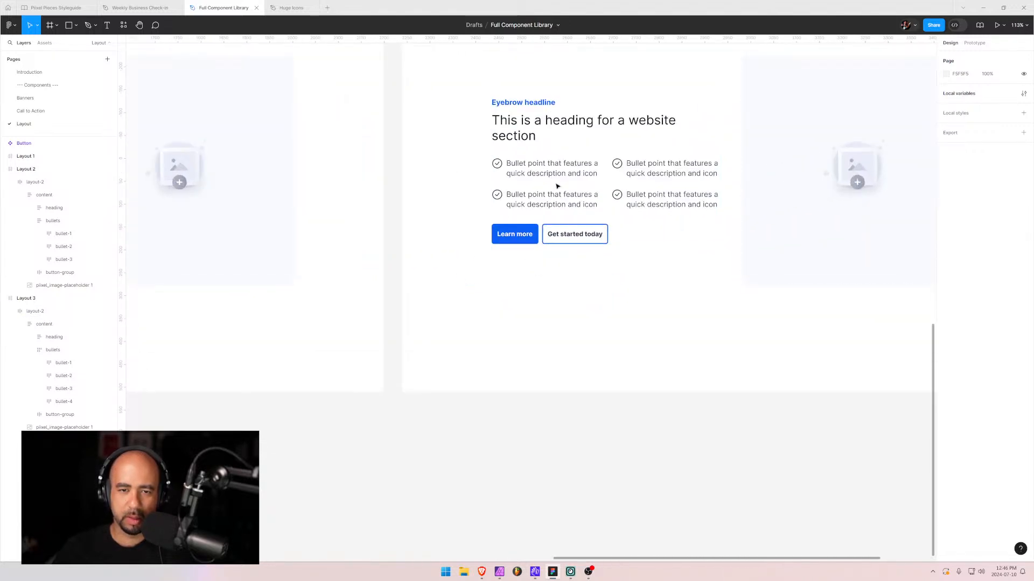
{"action": "left_click", "coordinate": [566, 156]}
{"action": "double_click", "coordinate": [549, 138]}
{"action": "double_click", "coordinate": [536, 137]}
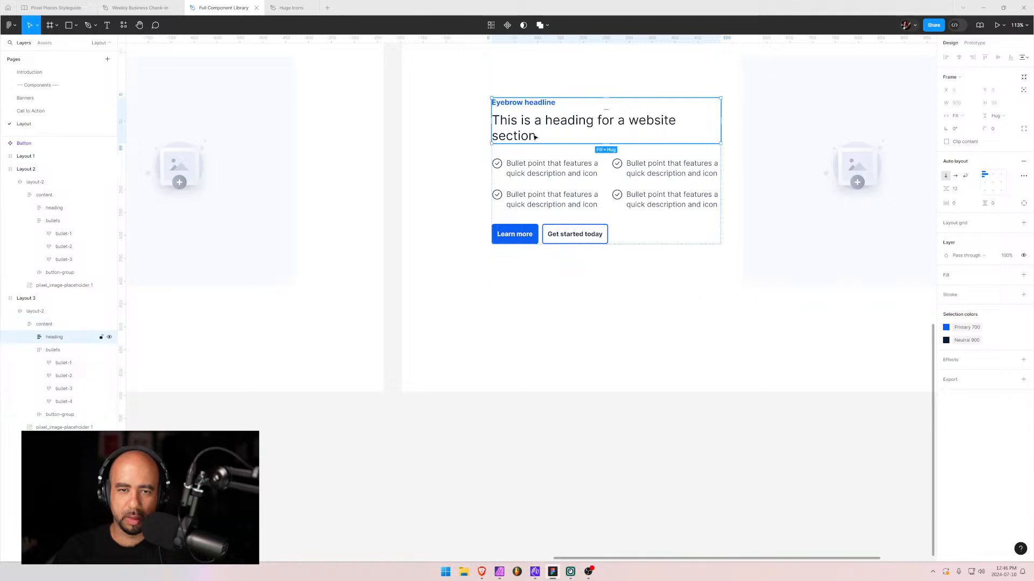
{"action": "left_click", "coordinate": [482, 298]}
{"action": "scroll", "coordinate": [606, 318], "scroll_direction": "down", "scroll_amount": 5}
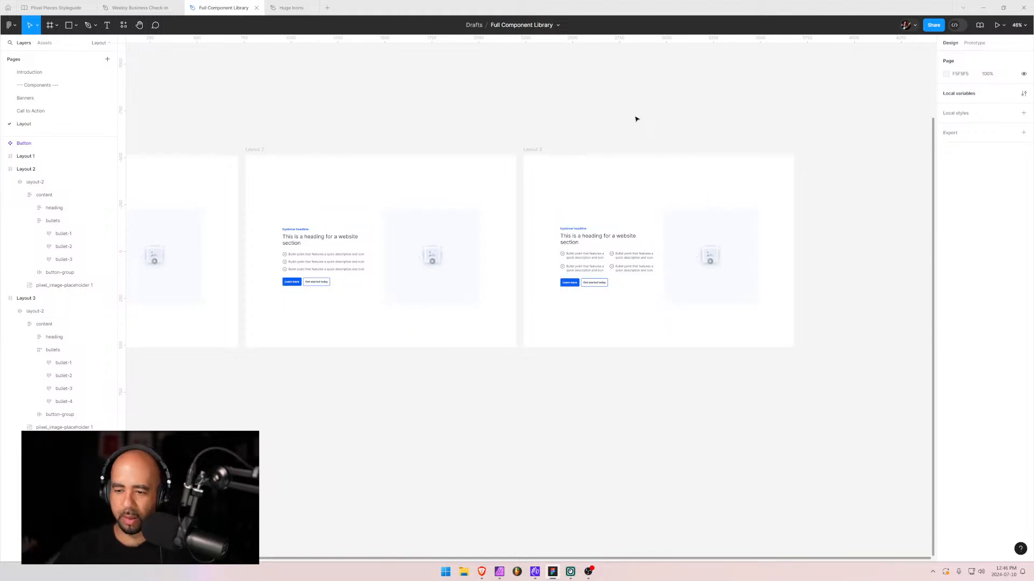
- Rename the nested layout-2 frame inside Layout 3 as layout-3 and collapse the layer tree to its top-level frames
{"action": "left_click_drag", "start_coordinate": [291, 355], "coordinate": [508, 341]}
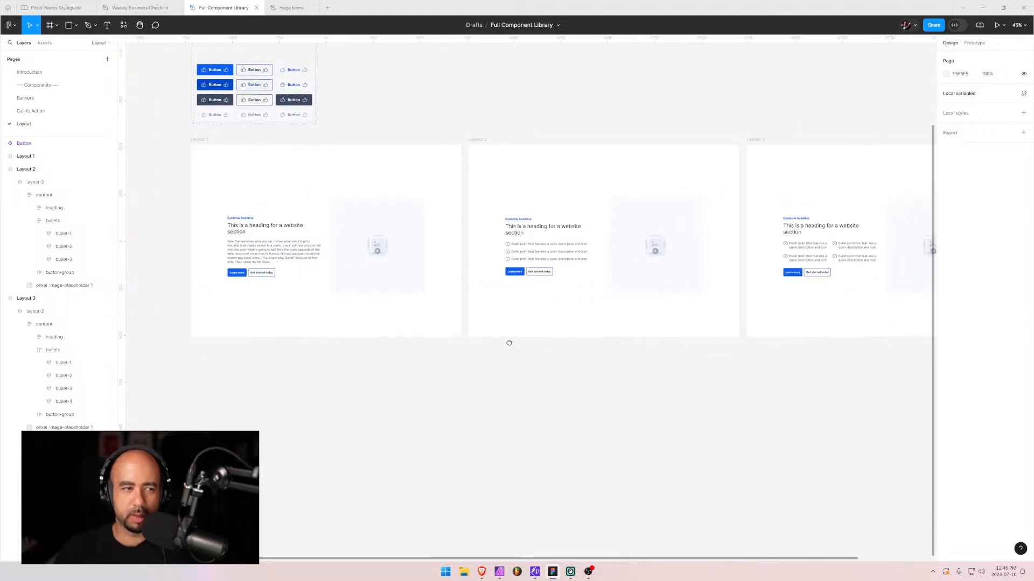
{"action": "left_click", "coordinate": [4, 169]}
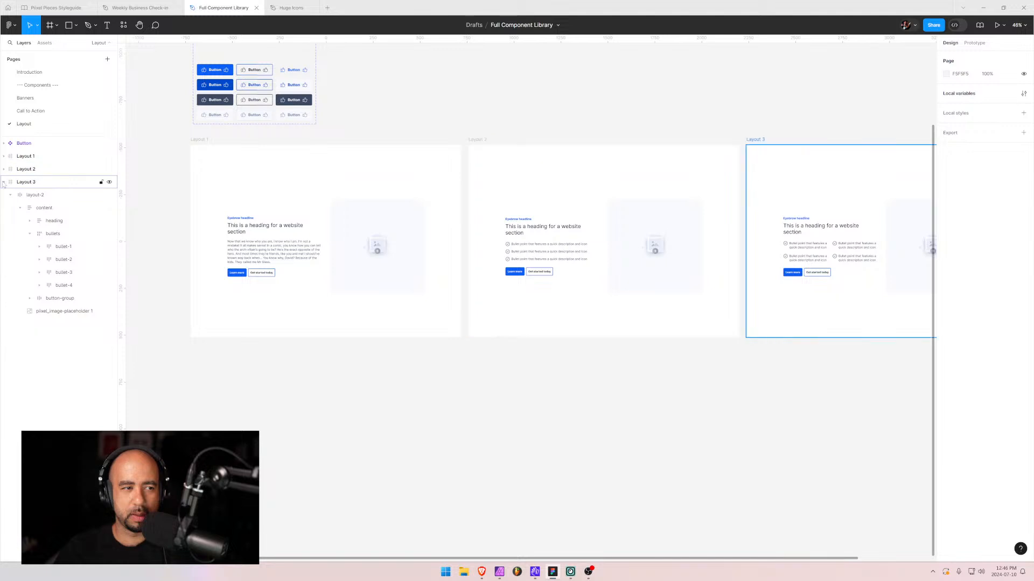
{"action": "left_click", "coordinate": [3, 182]}
{"action": "left_click", "coordinate": [4, 182]}
{"action": "double_click", "coordinate": [47, 196]}
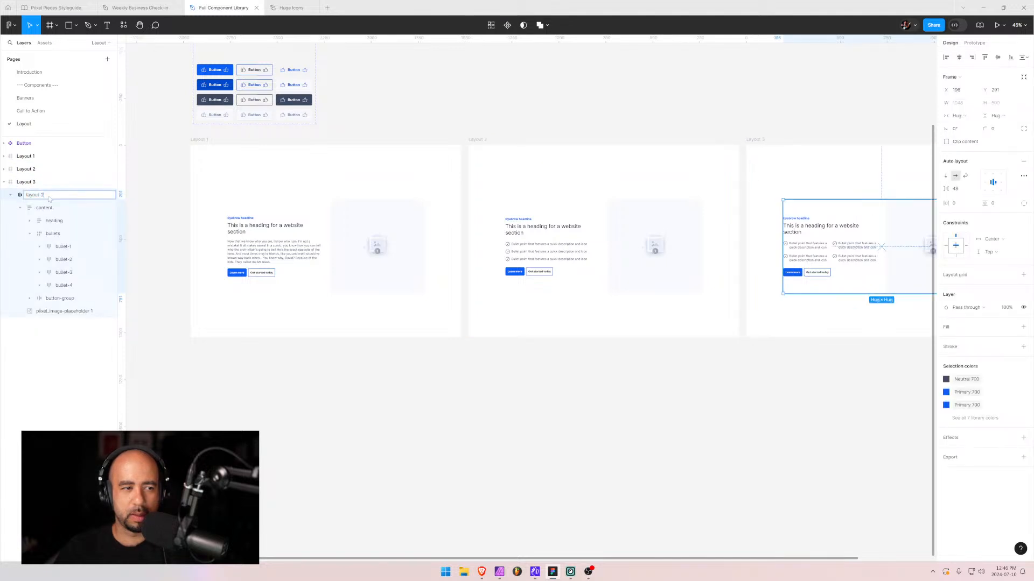
{"action": "type", "text": "3"}
{"action": "key", "text": "Return"}
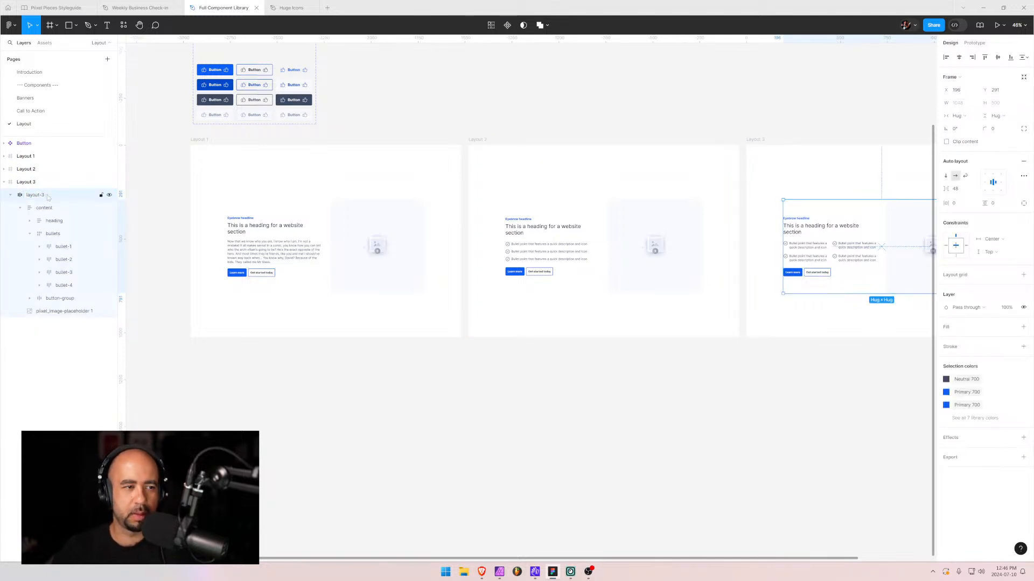
{"action": "left_click", "coordinate": [10, 195]}
{"action": "left_click", "coordinate": [3, 182]}
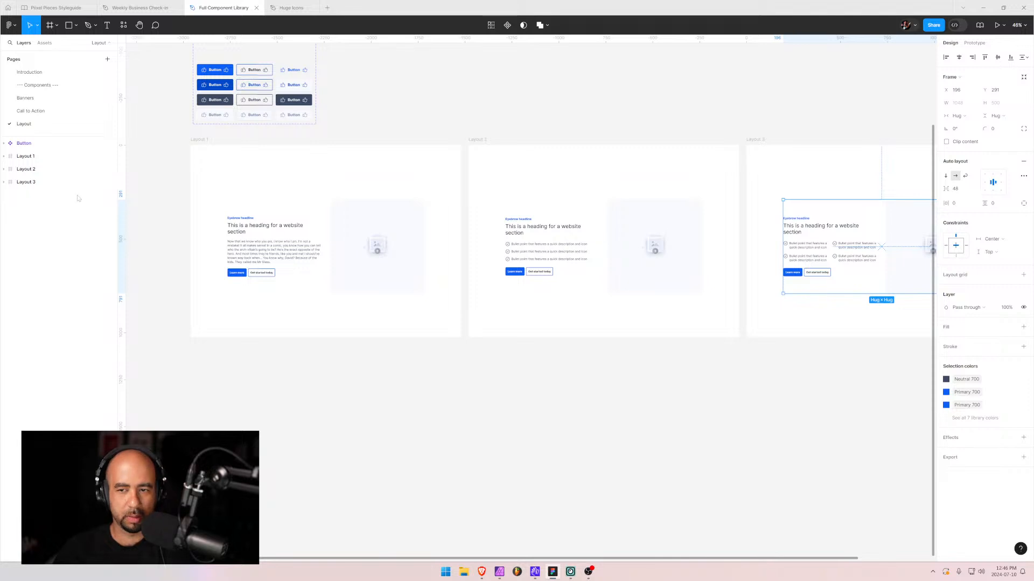
{"action": "left_click", "coordinate": [759, 322]}
{"action": "scroll", "coordinate": [705, 305], "scroll_direction": "right", "scroll_amount": 2}
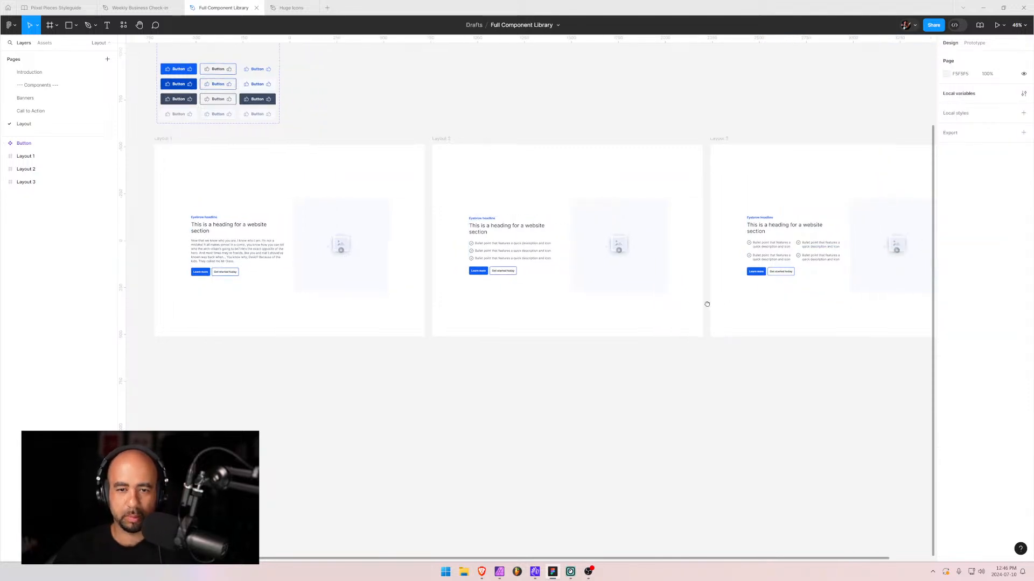
{"action": "scroll", "coordinate": [707, 304], "scroll_direction": "right", "scroll_amount": 3}
{"action": "scroll", "coordinate": [706, 321], "scroll_direction": "up", "scroll_amount": 2}
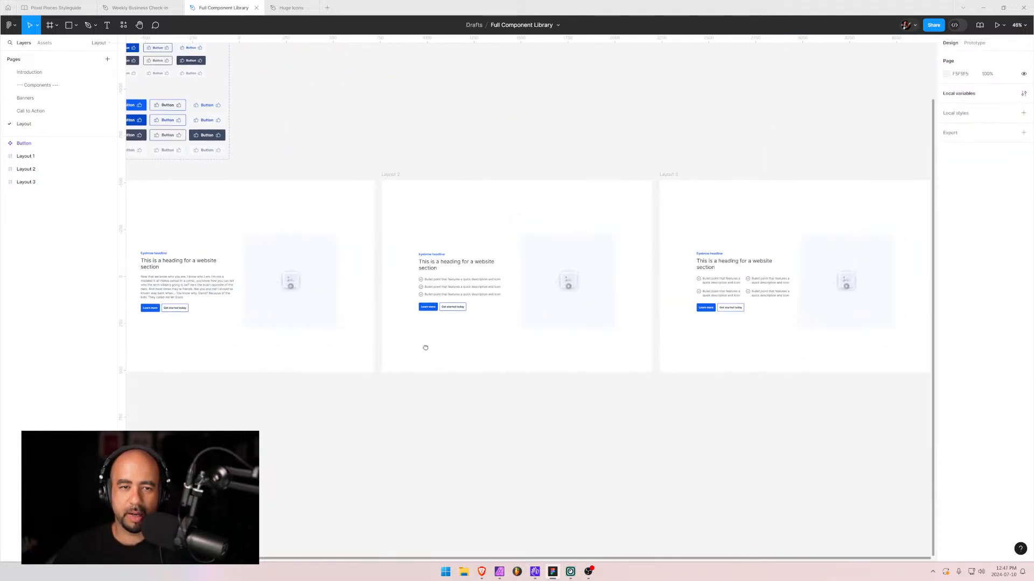
{"action": "left_click_drag", "start_coordinate": [425, 348], "coordinate": [477, 230]}
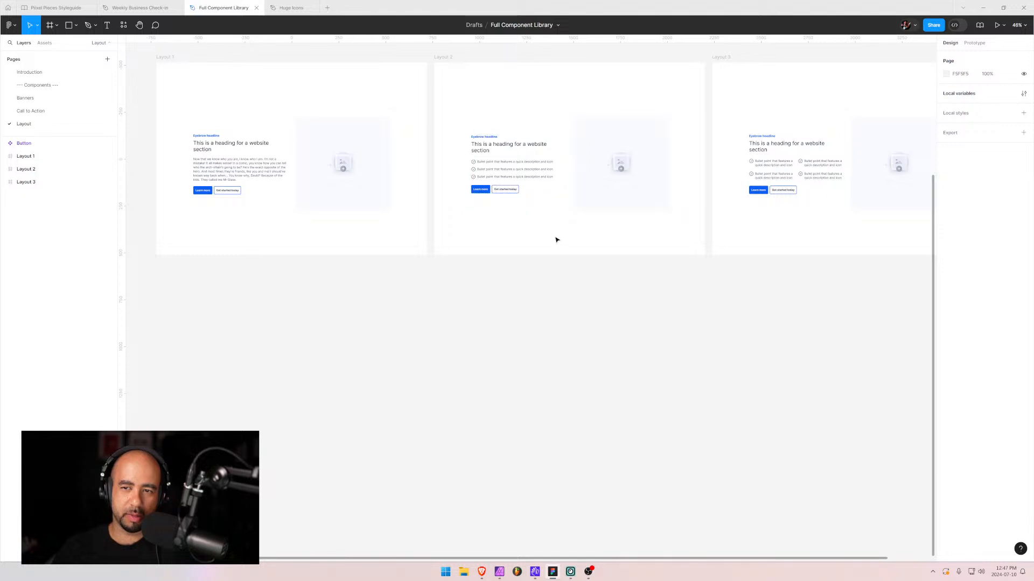
{"action": "left_click_drag", "start_coordinate": [792, 232], "coordinate": [734, 293]}
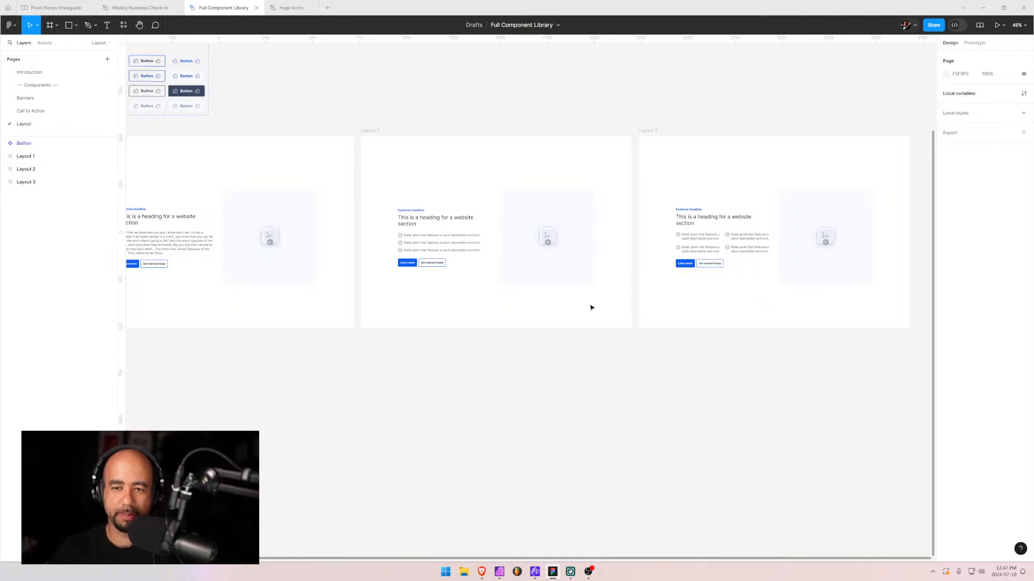
- Duplicate the Layout 3 frame as Layout 4 beside the original
{"action": "scroll", "coordinate": [670, 285], "scroll_direction": "up", "scroll_amount": 5}
{"action": "scroll", "coordinate": [690, 270], "scroll_direction": "right", "scroll_amount": 3}
{"action": "scroll", "coordinate": [690, 270], "scroll_direction": "up", "scroll_amount": 2}
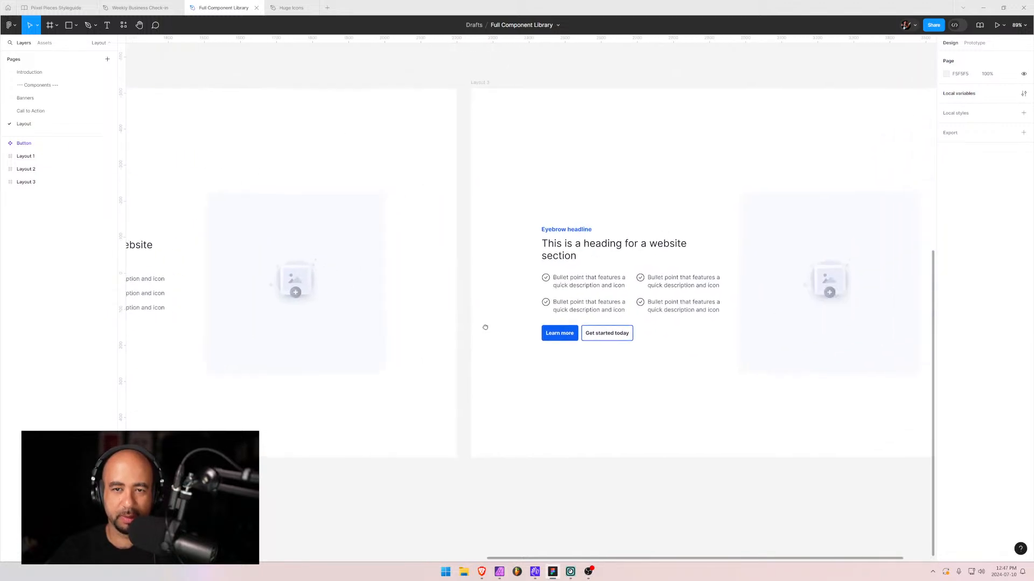
{"action": "left_click", "coordinate": [22, 182]}
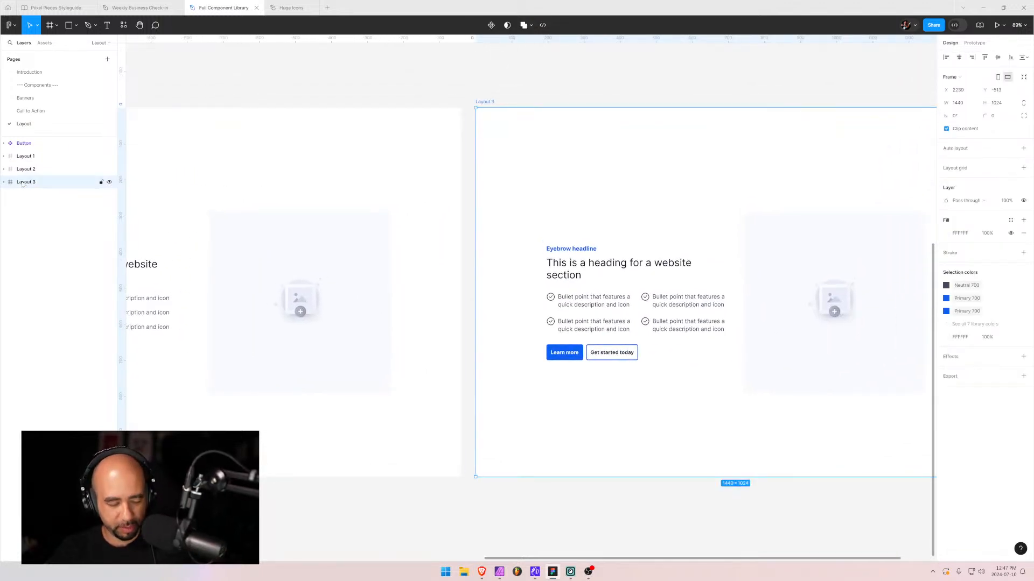
{"action": "key", "text": "ctrl+d"}
{"action": "left_click_drag", "start_coordinate": [22, 184], "coordinate": [25, 201]}
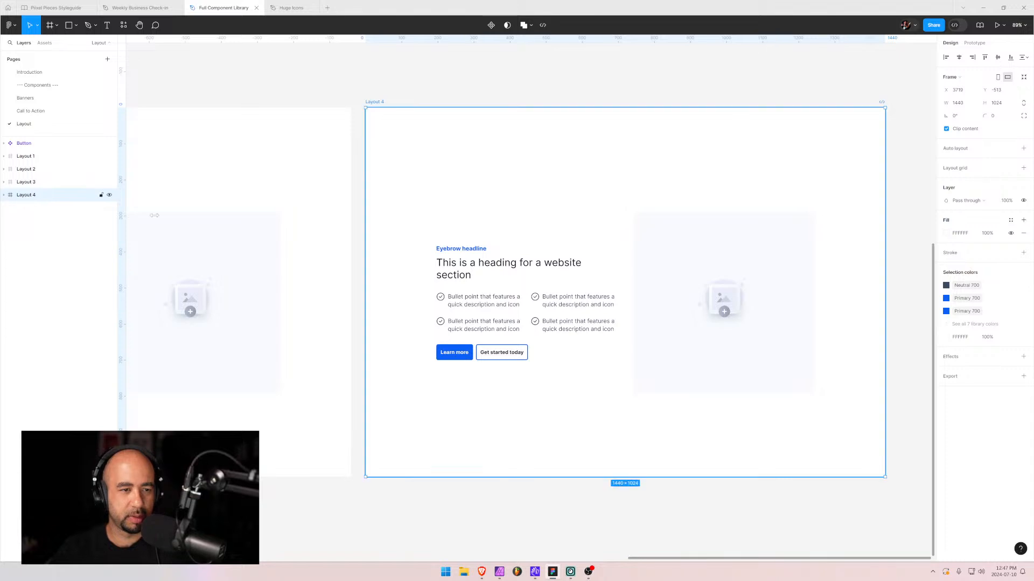
- Compare the vertical placement of the content across Layouts 1 to 4
{"action": "left_click", "coordinate": [594, 303]}
{"action": "left_click", "coordinate": [418, 237]}
{"action": "left_click_drag", "start_coordinate": [429, 270], "coordinate": [561, 241]}
{"action": "left_click_drag", "start_coordinate": [632, 260], "coordinate": [544, 242]}
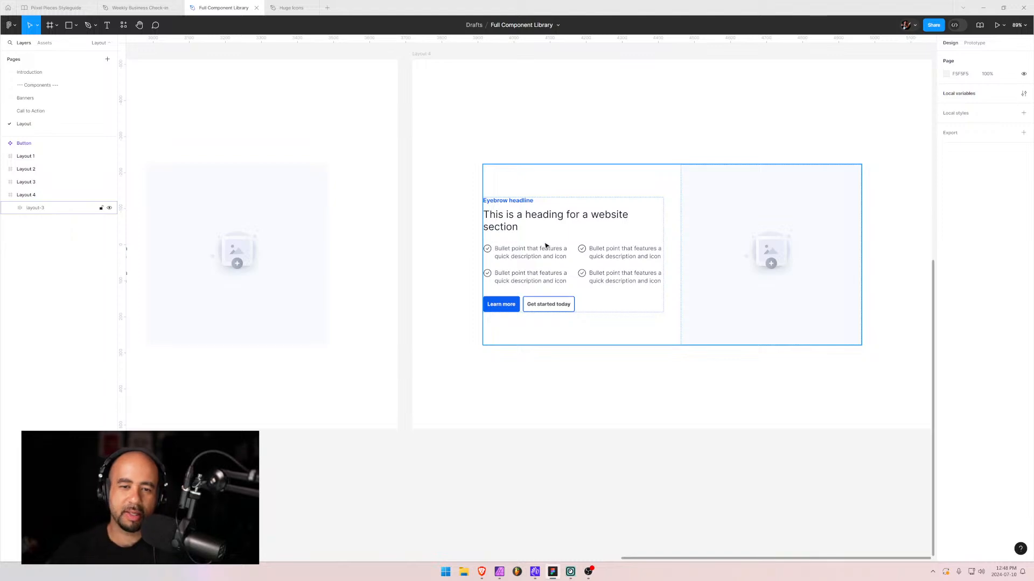
{"action": "left_click_drag", "start_coordinate": [337, 274], "coordinate": [867, 369]}
{"action": "left_click_drag", "start_coordinate": [612, 314], "coordinate": [1033, 238]}
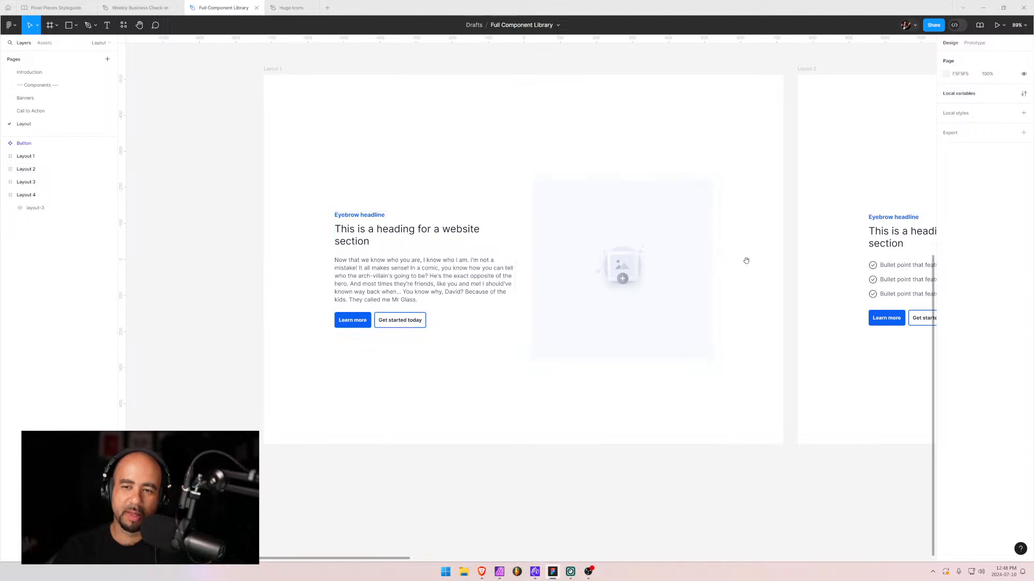
{"action": "left_click_drag", "start_coordinate": [747, 260], "coordinate": [376, 224]}
{"action": "left_click_drag", "start_coordinate": [617, 224], "coordinate": [216, 203]}
{"action": "left_click_drag", "start_coordinate": [669, 213], "coordinate": [235, 201]}
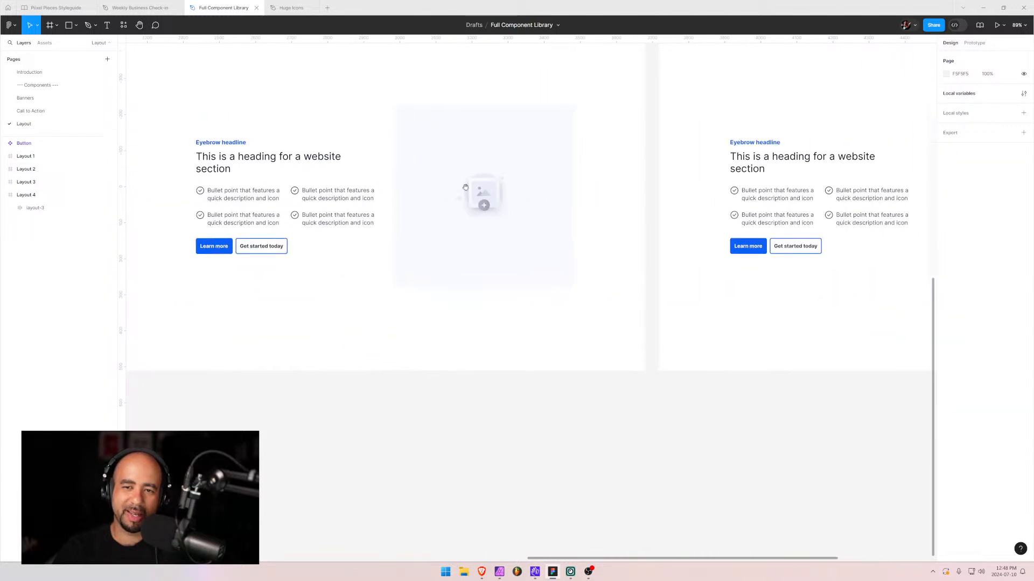
{"action": "left_click_drag", "start_coordinate": [465, 187], "coordinate": [212, 189]}
{"action": "left_click_drag", "start_coordinate": [468, 168], "coordinate": [507, 249]}
{"action": "left_click", "coordinate": [546, 218]}
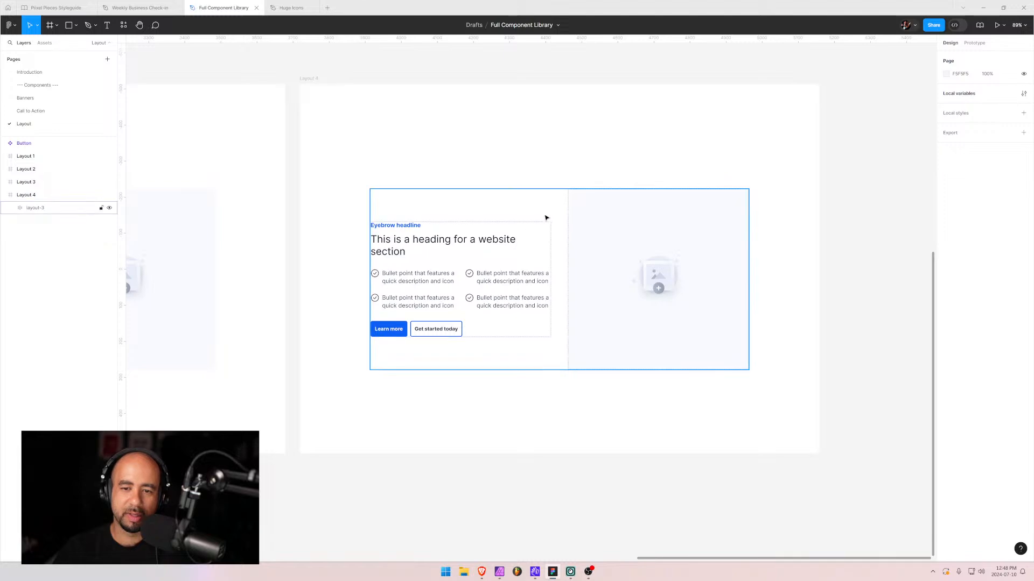
{"action": "left_click_drag", "start_coordinate": [272, 238], "coordinate": [500, 228]}
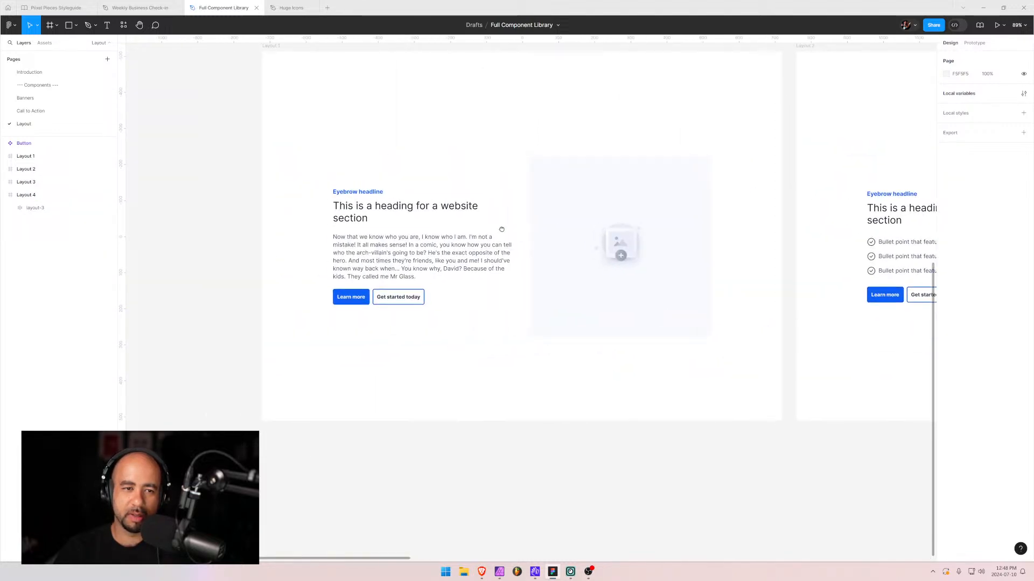
- Centre the nested layout-1, layout-2 and layout-3 frames vertically within their parent frames Layout 1, Layout 2 and Layout 3
{"action": "left_click", "coordinate": [483, 196]}
{"action": "left_click", "coordinate": [998, 57]}
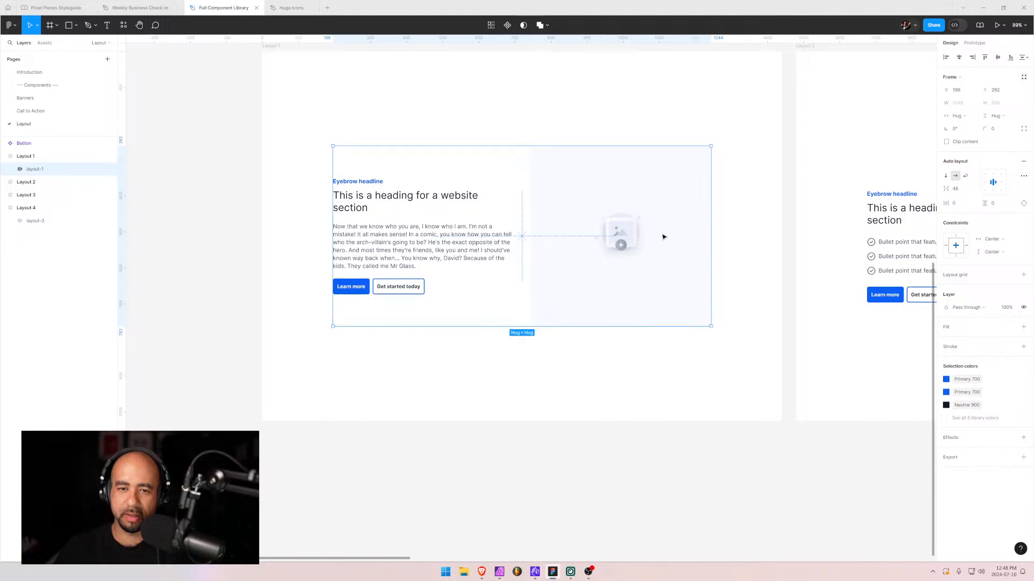
{"action": "left_click_drag", "start_coordinate": [589, 322], "coordinate": [86, 340]}
{"action": "left_click", "coordinate": [467, 229]}
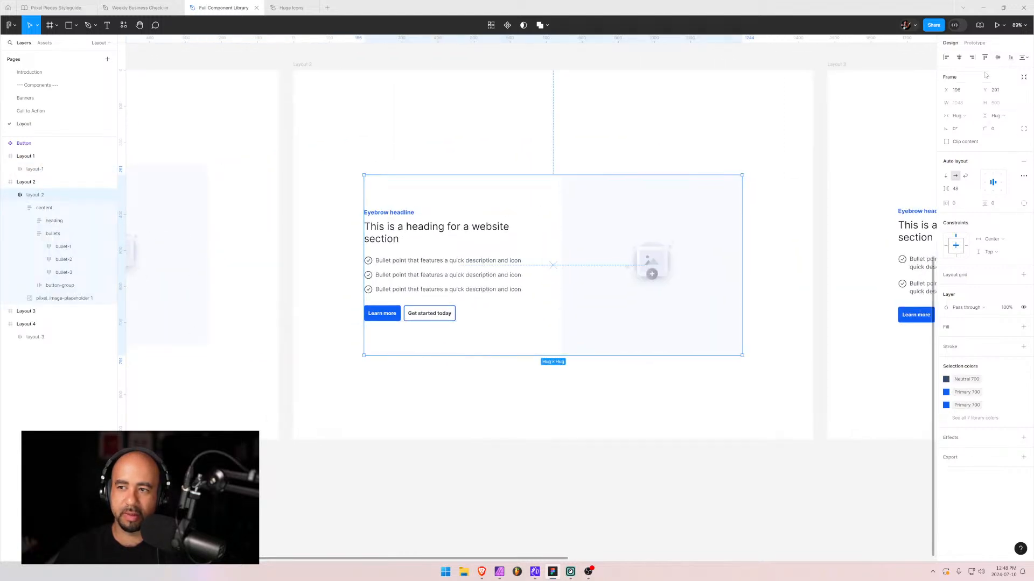
{"action": "left_click", "coordinate": [998, 57]}
{"action": "left_click_drag", "start_coordinate": [687, 314], "coordinate": [155, 300]}
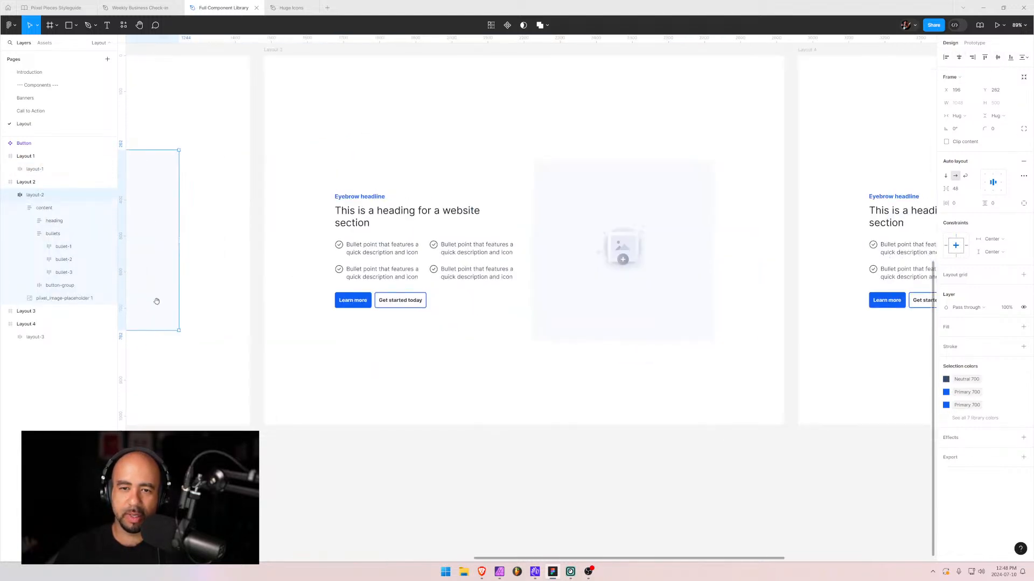
{"action": "left_click", "coordinate": [81, 323]}
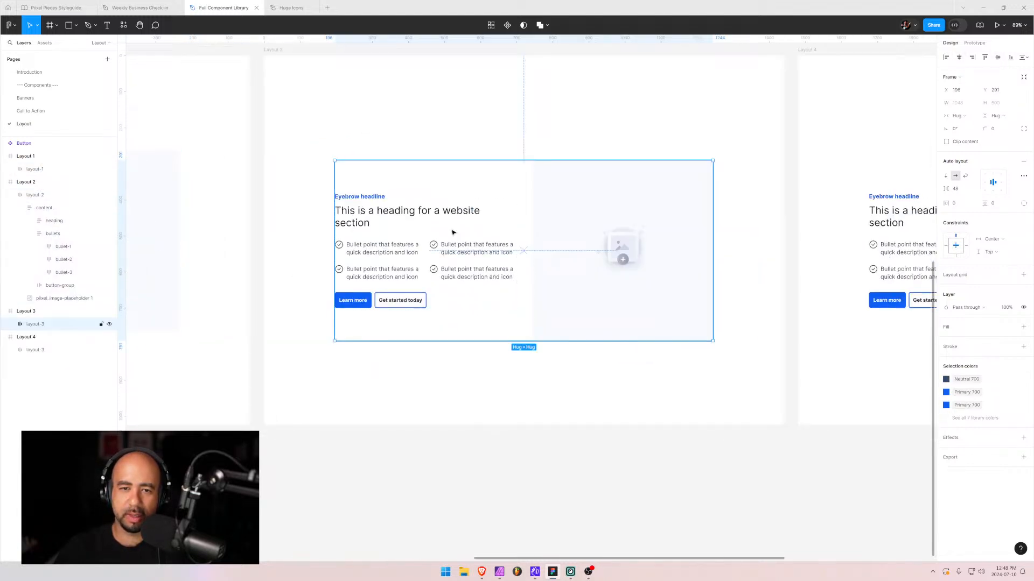
{"action": "left_click", "coordinate": [997, 57]}
{"action": "left_click", "coordinate": [752, 375]}
- Centre the nested layout-3 frame vertically within the Layout 4 frame
{"action": "left_click_drag", "start_coordinate": [752, 376], "coordinate": [270, 326]}
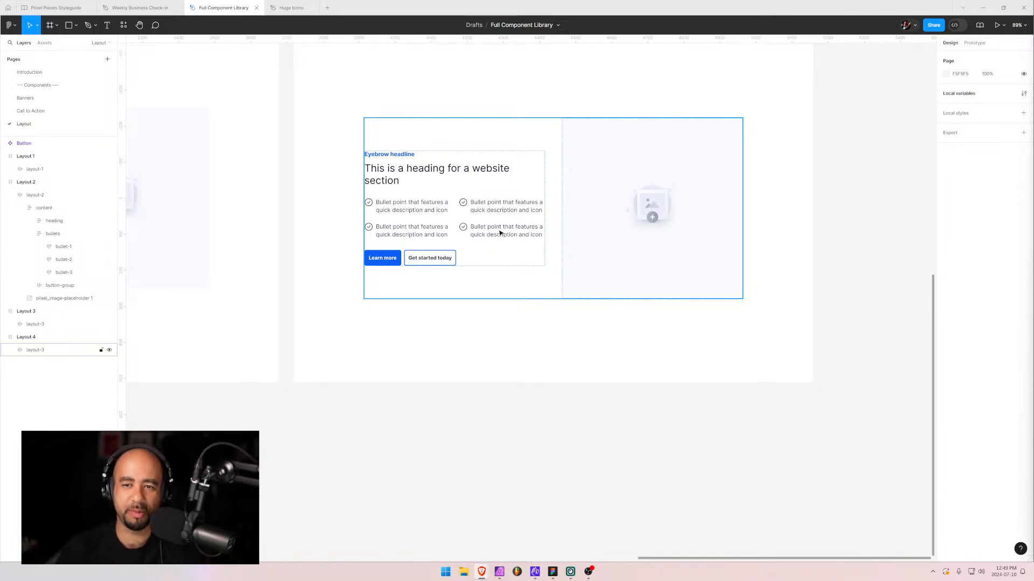
{"action": "scroll", "coordinate": [536, 233], "scroll_direction": "up", "scroll_amount": 2, "text": "ctrl"}
{"action": "scroll", "coordinate": [537, 233], "scroll_direction": "down", "scroll_amount": 4, "text": "ctrl"}
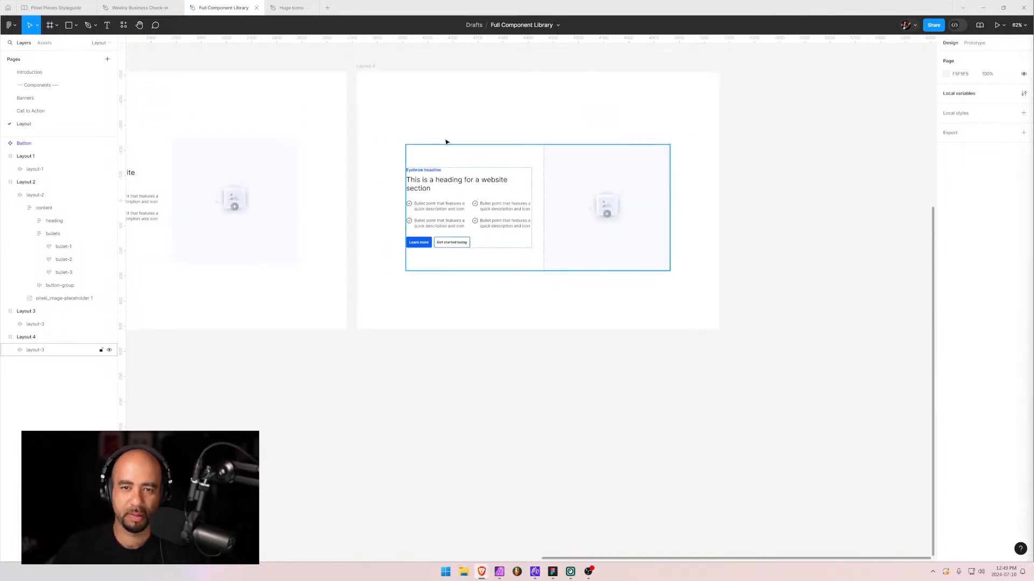
{"action": "left_click", "coordinate": [543, 173]}
{"action": "key", "text": "Escape"}
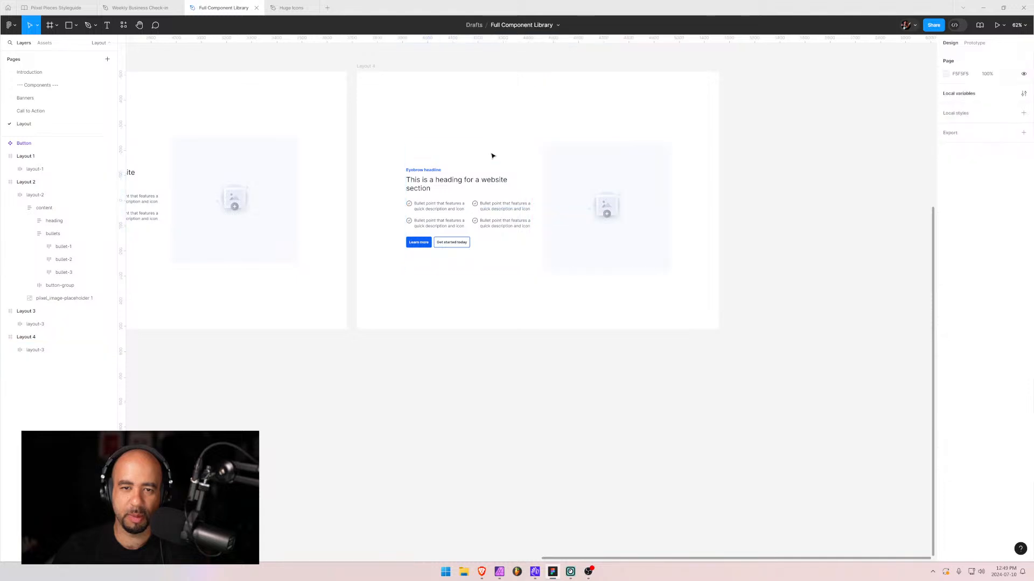
{"action": "left_click", "coordinate": [997, 57]}
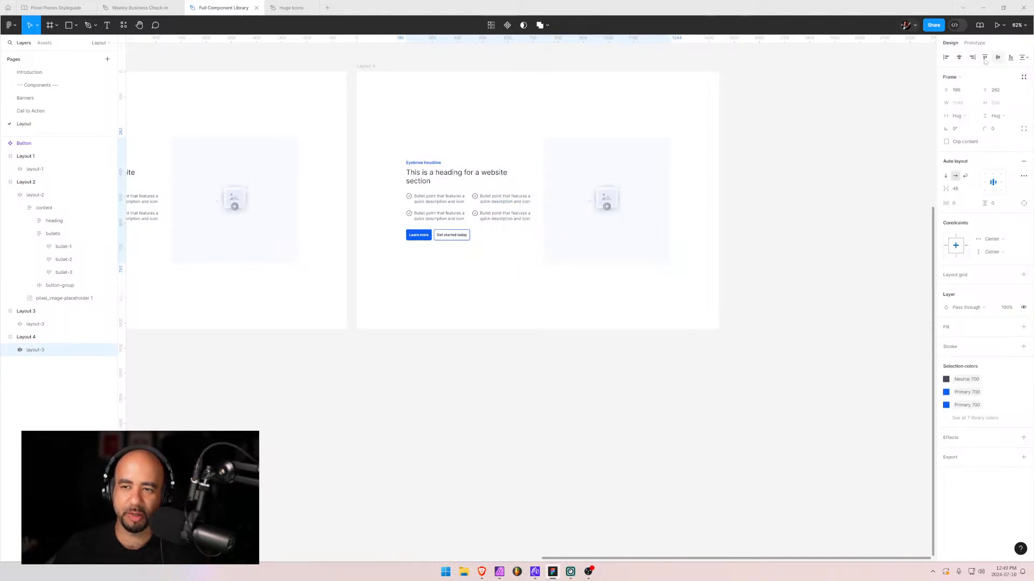
{"action": "left_click", "coordinate": [863, 362]}
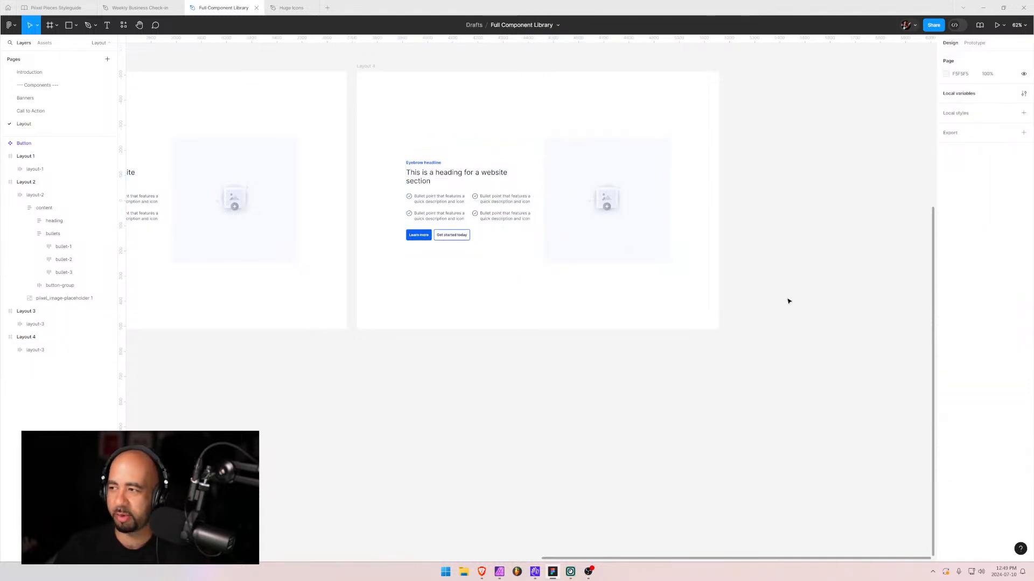
- Examine the composition and spacing of Layout 4 alongside the neighbouring layouts
{"action": "scroll", "coordinate": [575, 280], "scroll_direction": "up", "scroll_amount": 5}
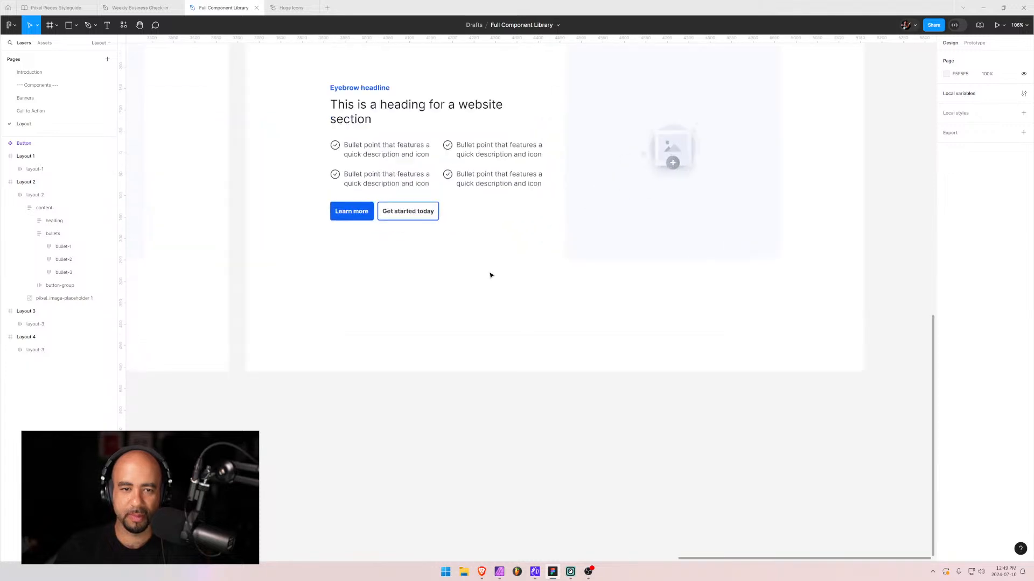
{"action": "scroll", "coordinate": [489, 275], "scroll_direction": "down", "scroll_amount": 1}
{"action": "left_click_drag", "start_coordinate": [491, 279], "coordinate": [480, 397]}
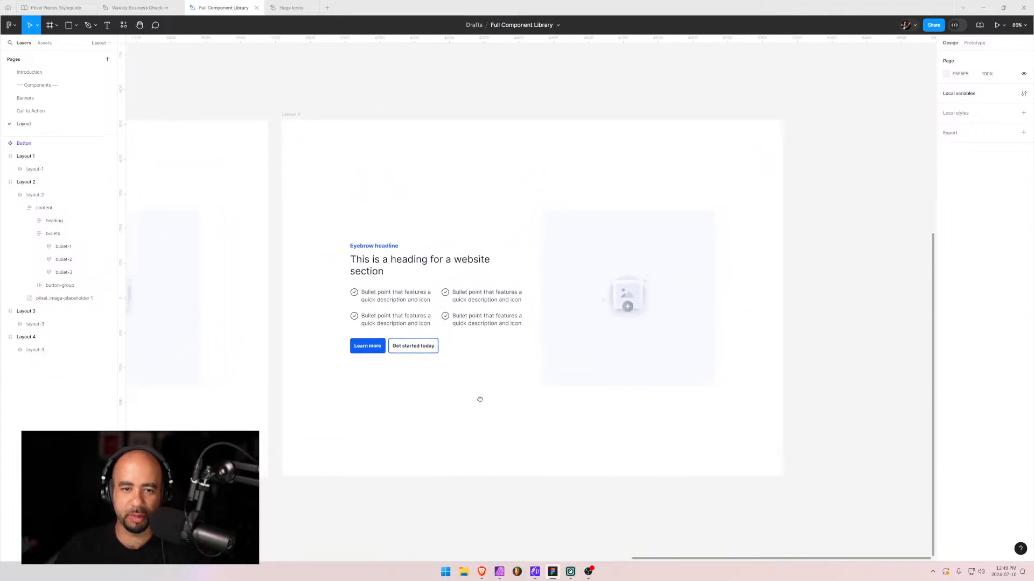
{"action": "scroll", "coordinate": [500, 361], "scroll_direction": "up", "scroll_amount": 3}
{"action": "scroll", "coordinate": [500, 360], "scroll_direction": "down", "scroll_amount": 2}
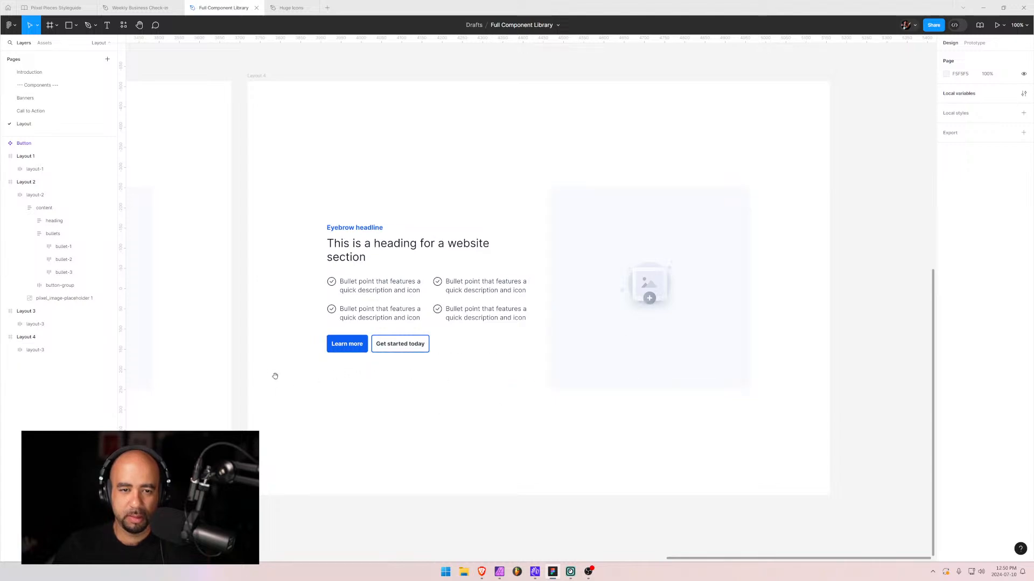
{"action": "left_click_drag", "start_coordinate": [275, 376], "coordinate": [750, 353]}
{"action": "left_click_drag", "start_coordinate": [365, 325], "coordinate": [264, 334]}
{"action": "left_click_drag", "start_coordinate": [746, 263], "coordinate": [516, 276]}
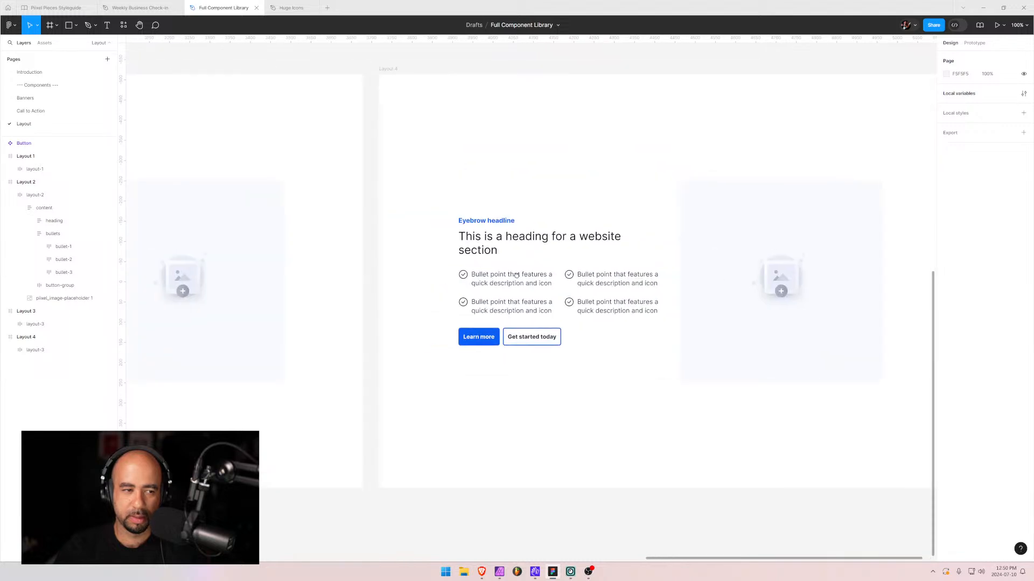
- Collapse the layers of Layout 2 and rename the nested layout-3 frame inside Layout 4 as layout-4
{"action": "left_click", "coordinate": [4, 182]}
{"action": "left_click", "coordinate": [36, 234]}
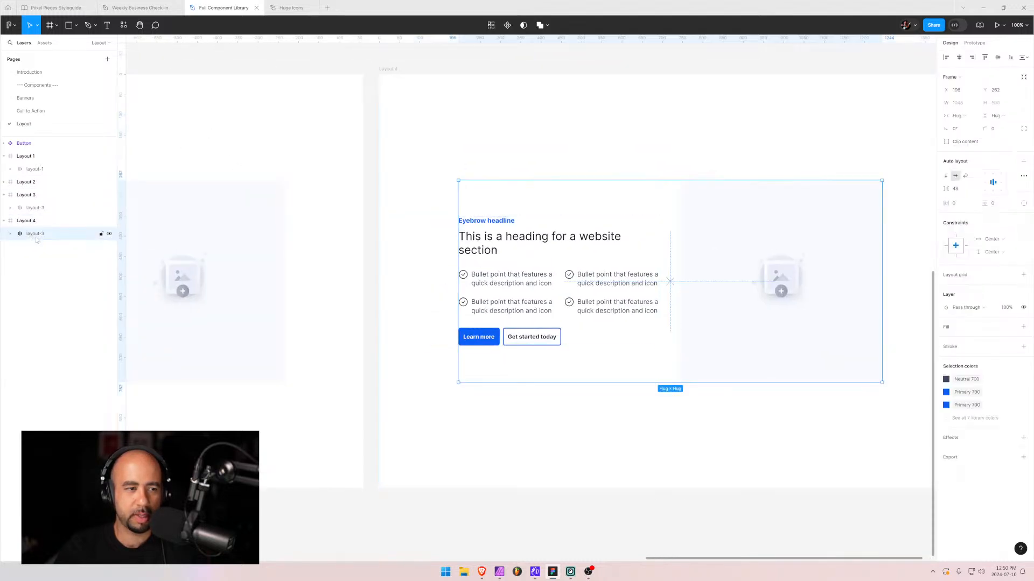
{"action": "double_click", "coordinate": [42, 234]}
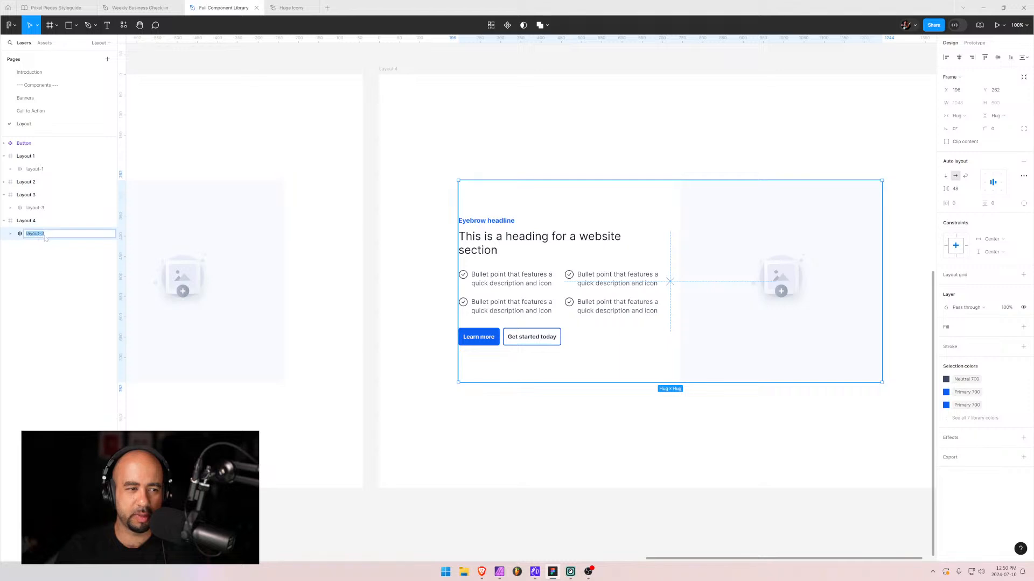
{"action": "double_click", "coordinate": [50, 236]}
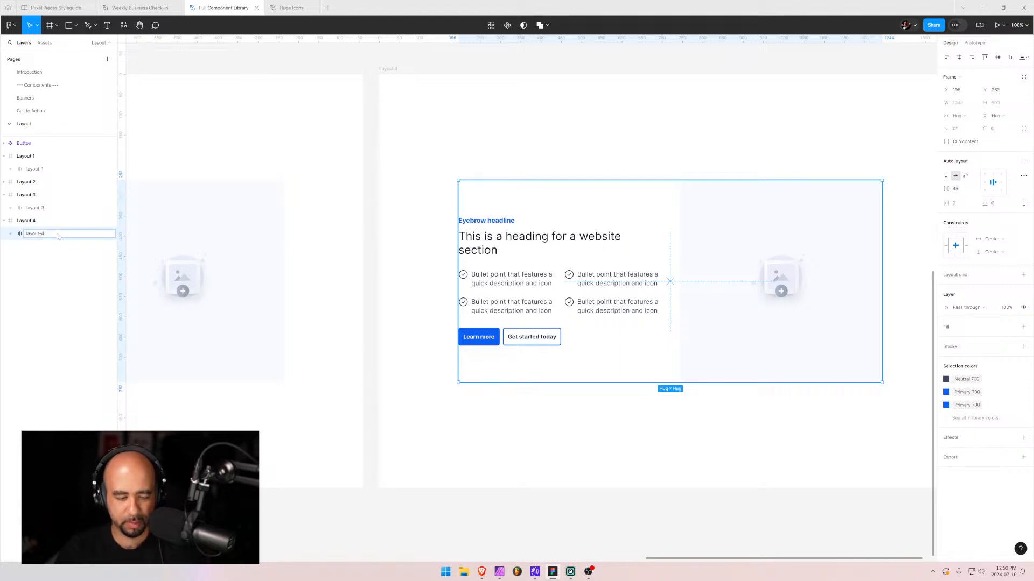
{"action": "left_click", "coordinate": [411, 203]}
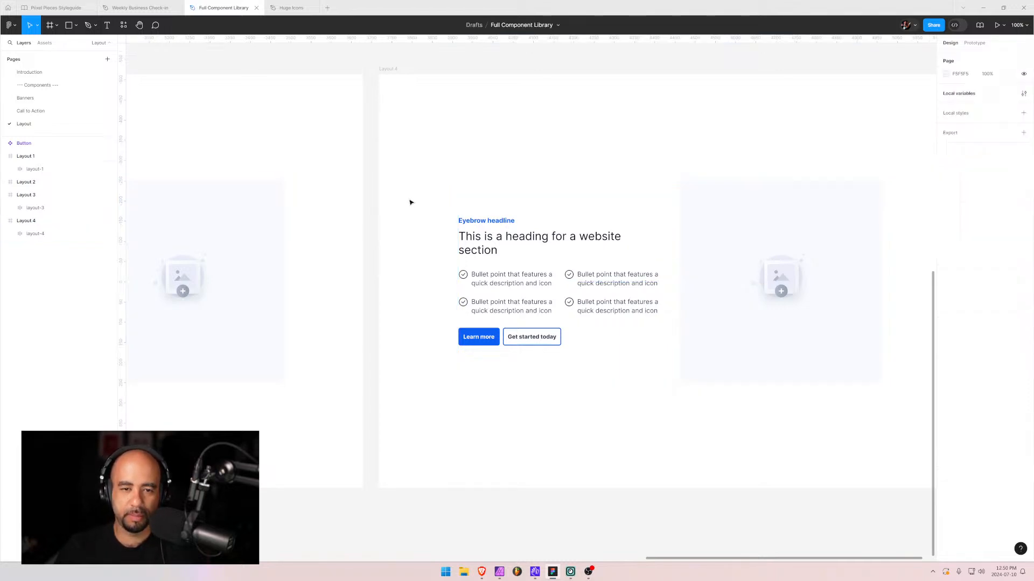
- Inspect the content frame in Layout 4 and the content and heading text layers in Layout 1
{"action": "double_click", "coordinate": [503, 222]}
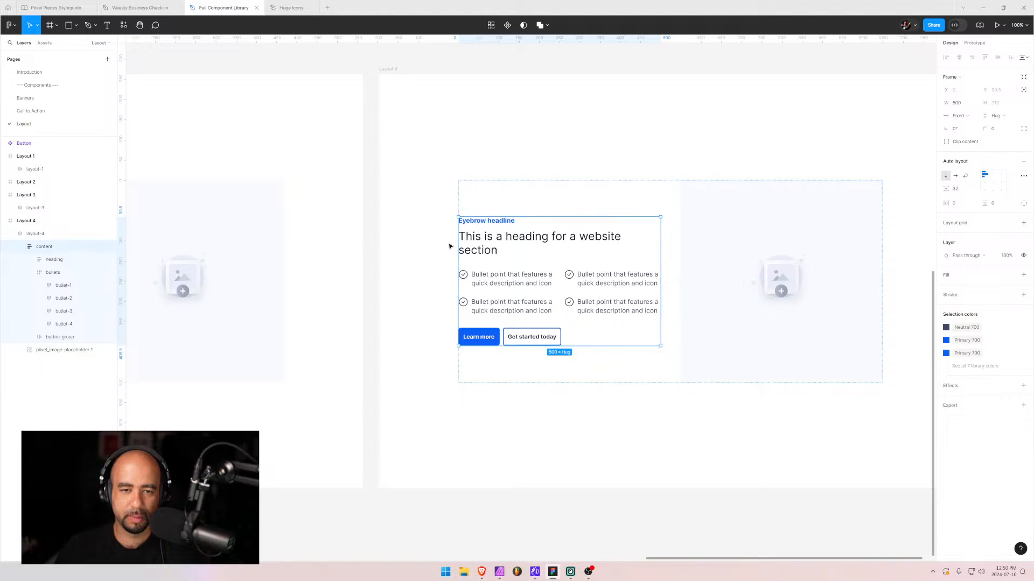
{"action": "scroll", "coordinate": [415, 367], "scroll_direction": "down", "scroll_amount": 5}
{"action": "scroll", "coordinate": [323, 280], "scroll_direction": "left", "scroll_amount": 5}
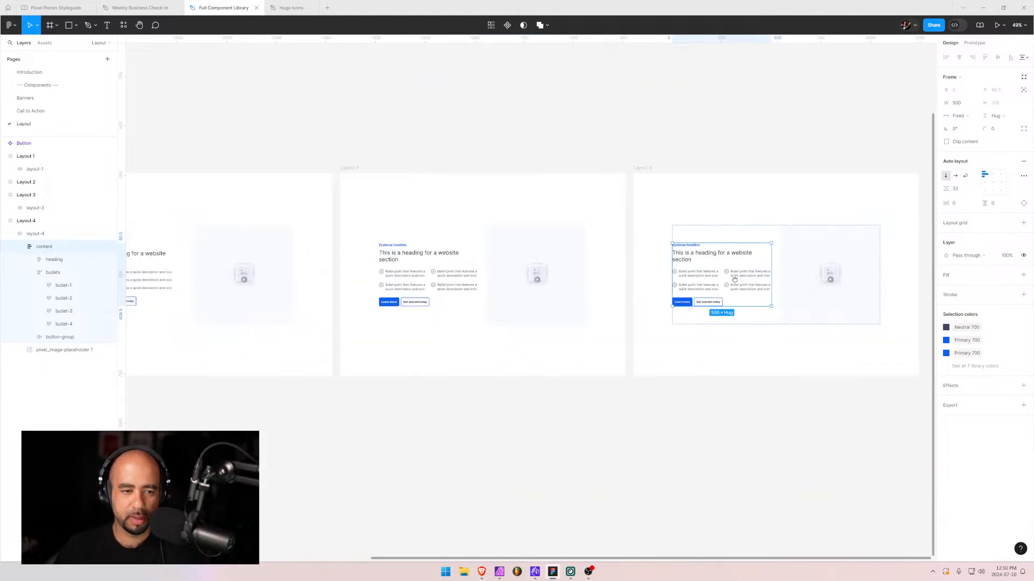
{"action": "left_click", "coordinate": [175, 249]}
{"action": "left_click", "coordinate": [175, 248]}
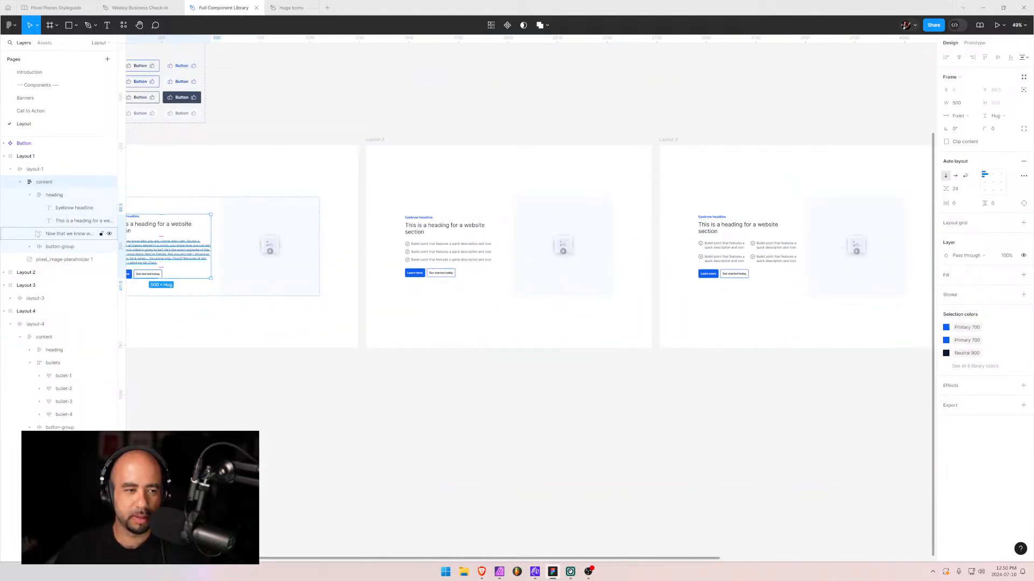
{"action": "left_click", "coordinate": [78, 221]}
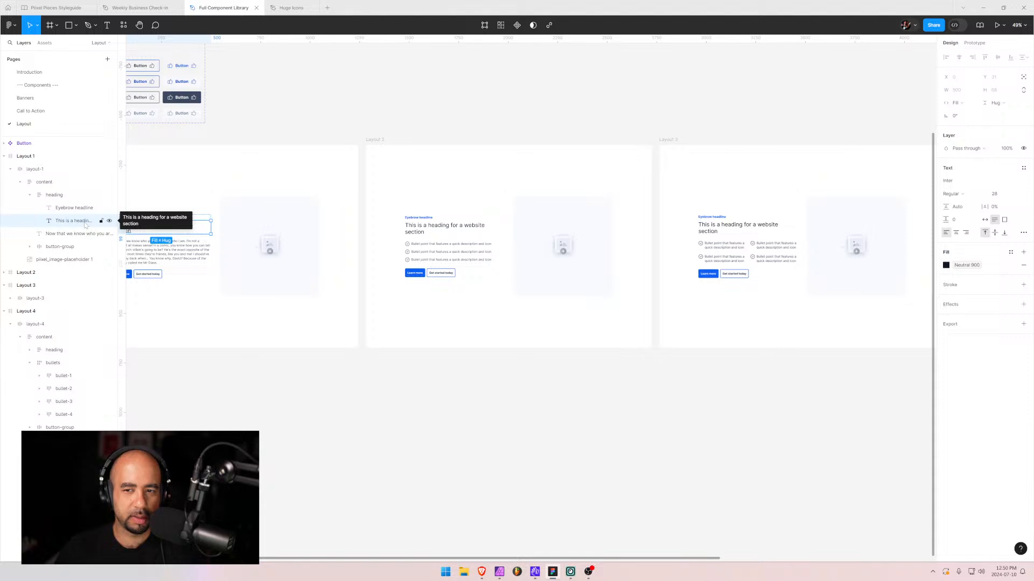
- Delete the existing Layout 4 and replace it with a duplicate of Layout 1 placed after Layout 3
{"action": "left_click", "coordinate": [4, 156]}
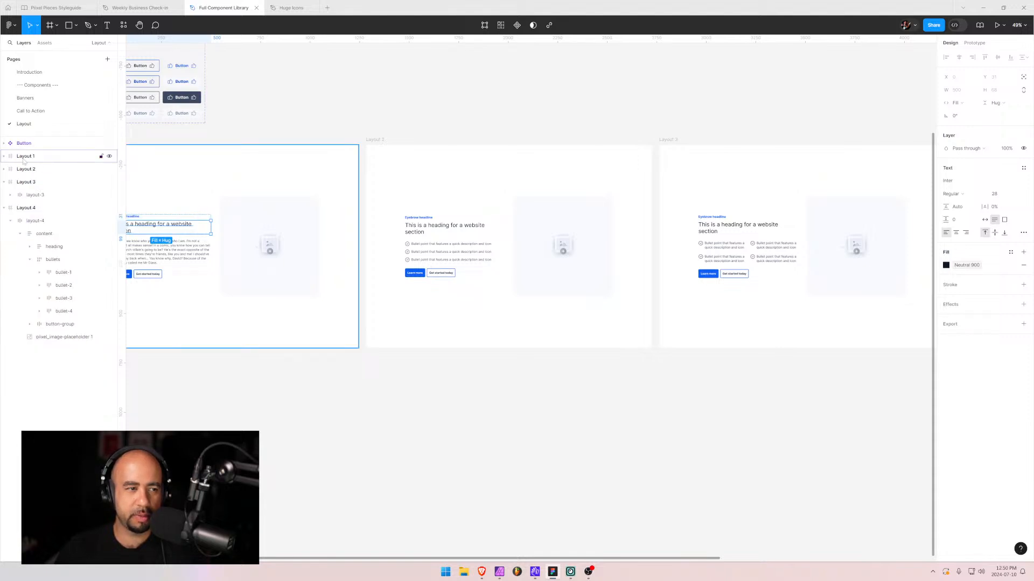
{"action": "left_click", "coordinate": [11, 209]}
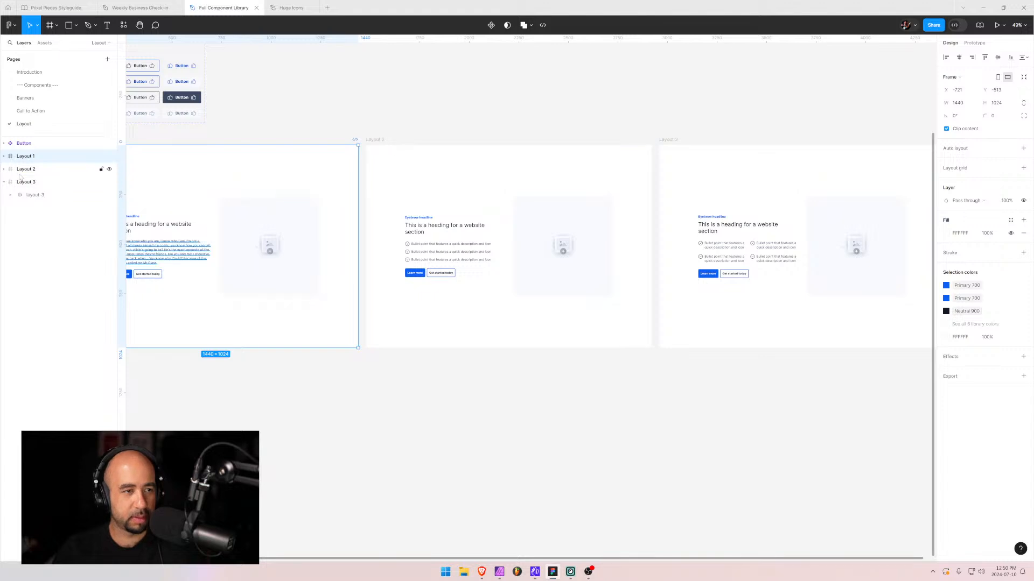
{"action": "key", "text": "ctrl+d"}
{"action": "left_click_drag", "start_coordinate": [4, 157], "coordinate": [2, 210]}
- Rename the nested layout-1 frame inside Layout 4 as layout-4
{"action": "left_click", "coordinate": [4, 208]}
{"action": "left_click", "coordinate": [43, 221]}
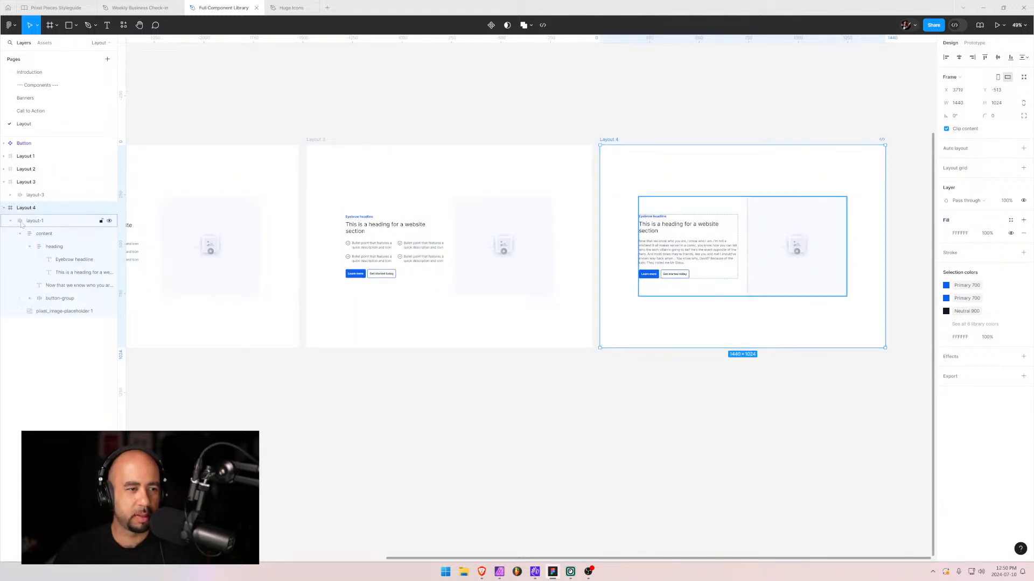
{"action": "double_click", "coordinate": [44, 222]}
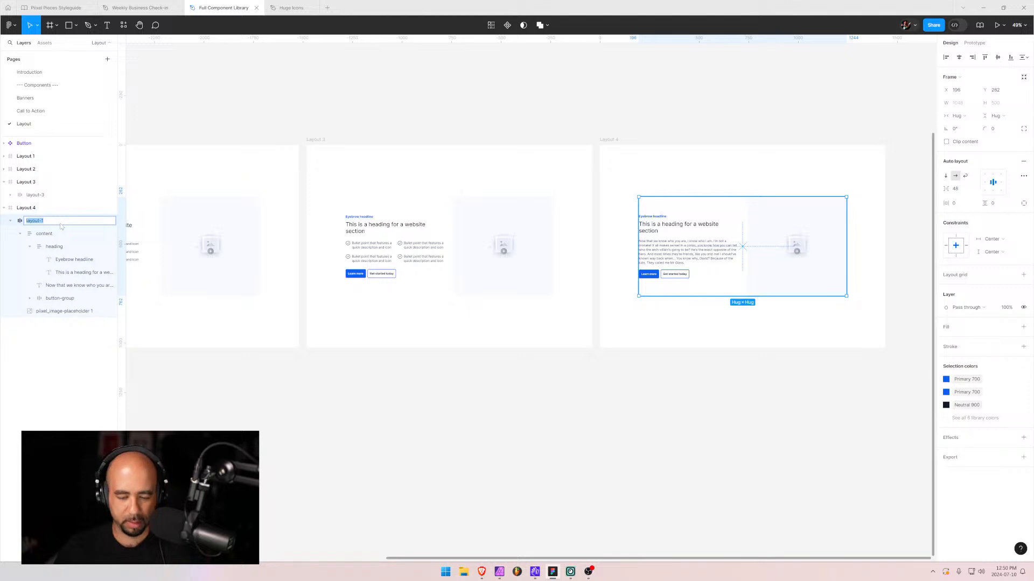
{"action": "key", "text": "End"}
{"action": "key", "text": "BackSpace"}
{"action": "key", "text": "Return"}
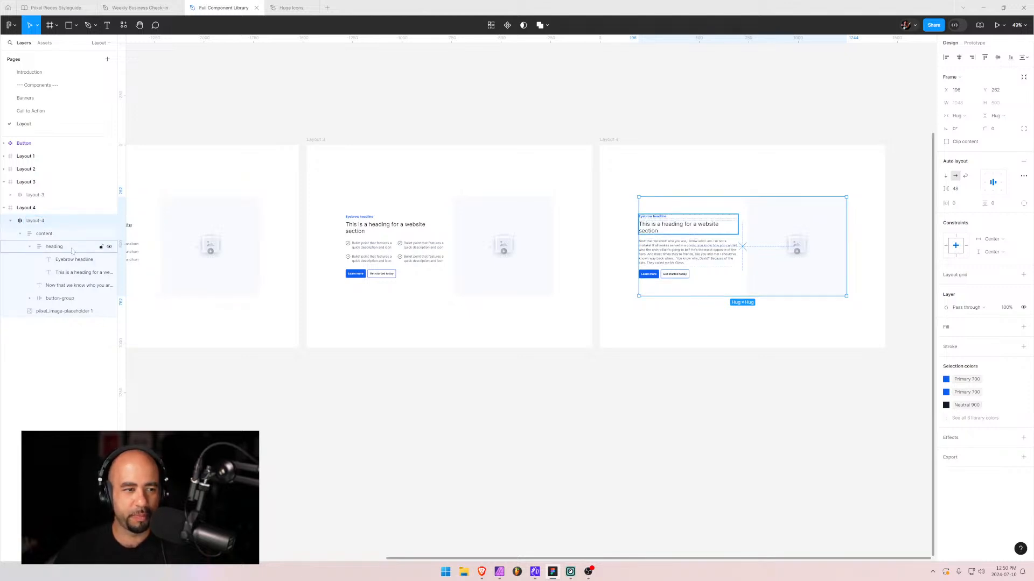
- Delete the Eyebrow headline text from the heading group in Layout 4
{"action": "left_click", "coordinate": [63, 261]}
{"action": "key", "text": "Delete"}
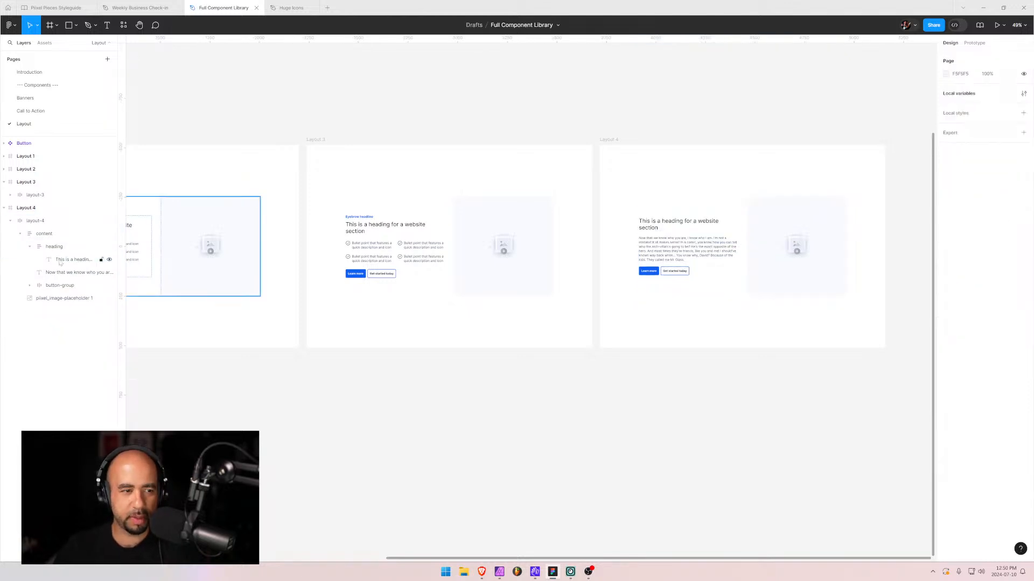
{"action": "left_click", "coordinate": [56, 298]}
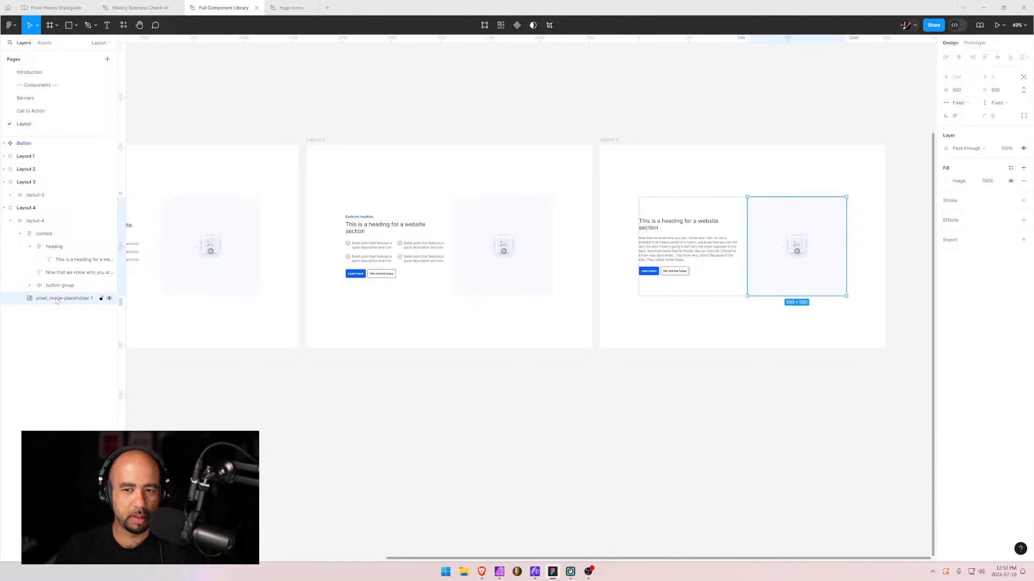
{"action": "key", "text": "Delete"}
{"action": "key", "text": "ctrl+z"}
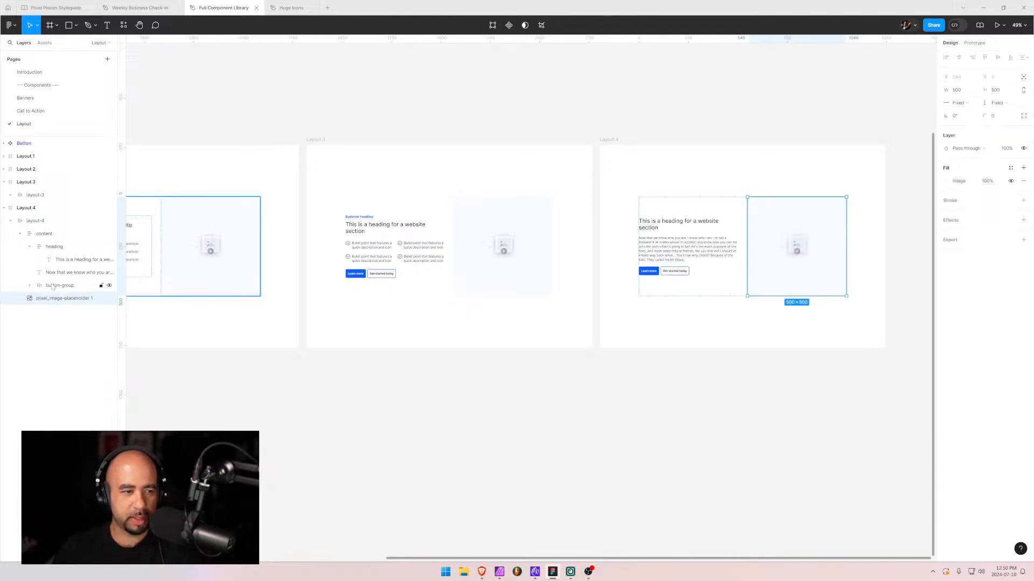
- Delete the button-group from Layout 4, then take the heading text out of its heading frame and remove that frame
{"action": "left_click", "coordinate": [53, 286]}
{"action": "key", "text": "Delete"}
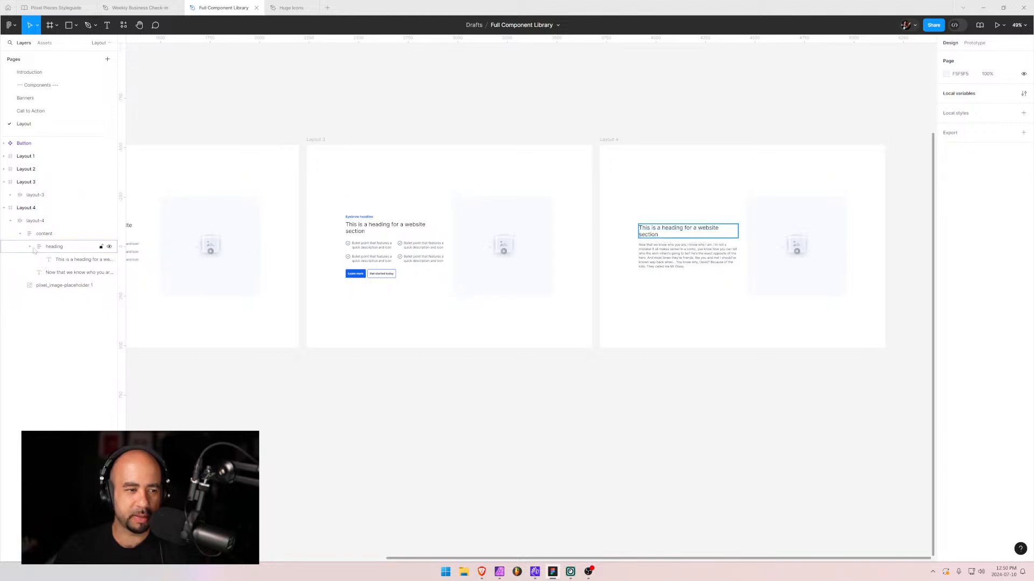
{"action": "left_click", "coordinate": [65, 260]}
{"action": "mouse_move", "coordinate": [65, 260]}
{"action": "left_mouse_down"}
{"action": "mouse_move", "coordinate": [54, 241]}
{"action": "mouse_move", "coordinate": [54, 254]}
{"action": "left_mouse_up"}
{"action": "left_click", "coordinate": [54, 272]}
{"action": "key", "text": "Delete"}
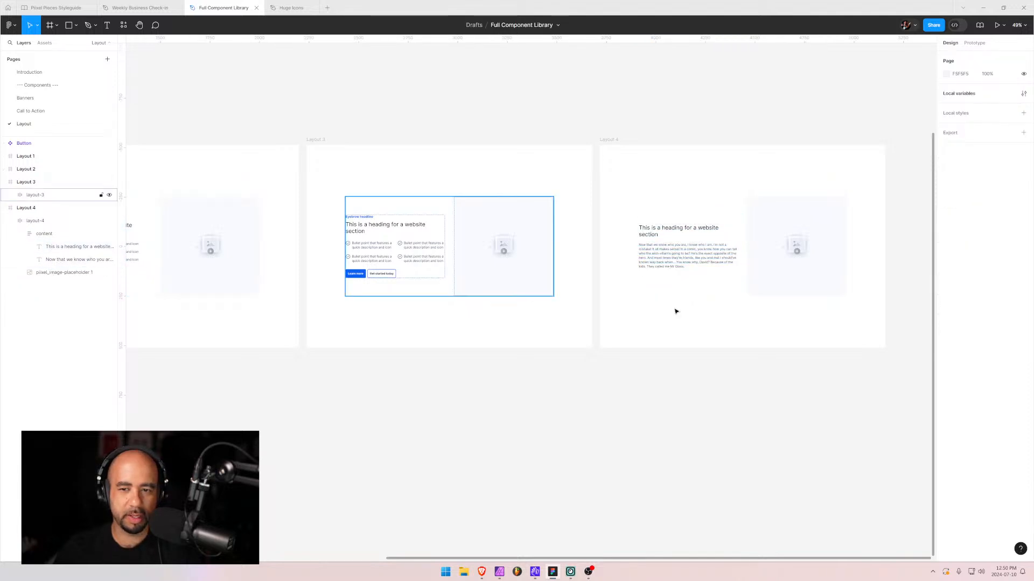
- Examine the simplified Layout 4 and compare its content with the earlier layouts
{"action": "scroll", "coordinate": [748, 251], "scroll_direction": "up", "scroll_amount": 4}
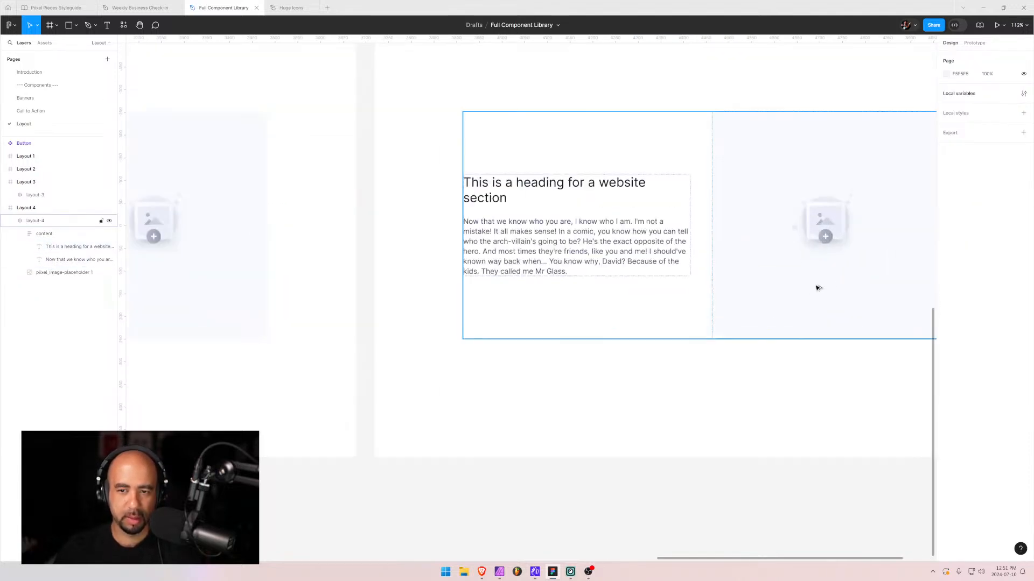
{"action": "left_click_drag", "start_coordinate": [671, 319], "coordinate": [535, 376]}
{"action": "scroll", "coordinate": [558, 339], "scroll_direction": "down", "scroll_amount": 3}
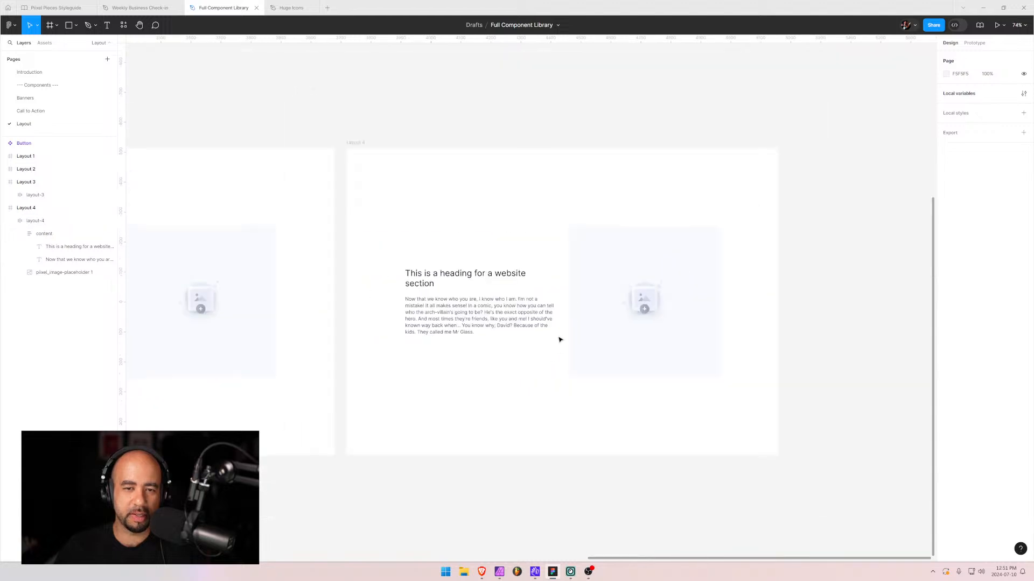
{"action": "scroll", "coordinate": [544, 319], "scroll_direction": "up", "scroll_amount": 3}
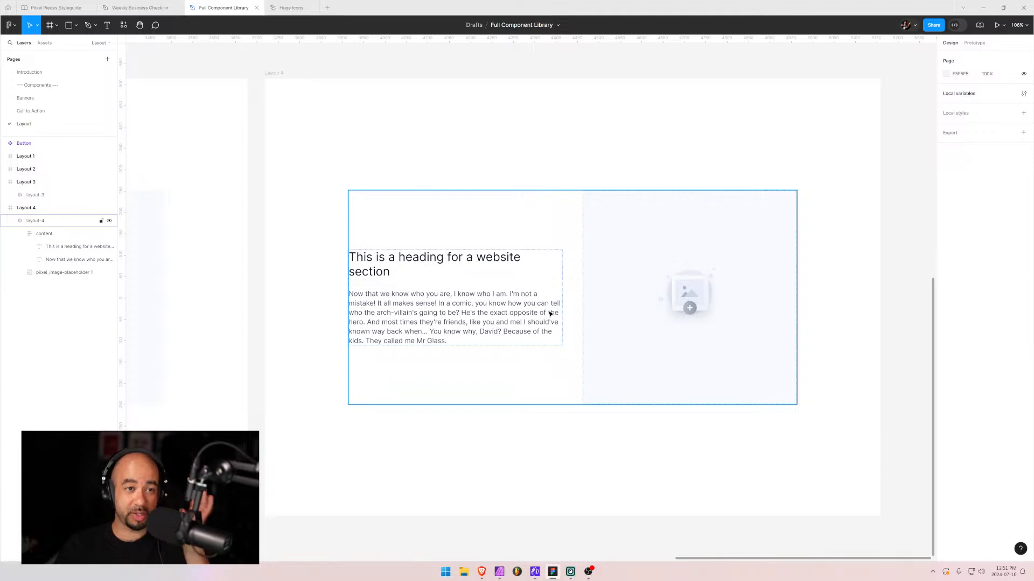
{"action": "scroll", "coordinate": [286, 323], "scroll_direction": "left", "scroll_amount": 20}
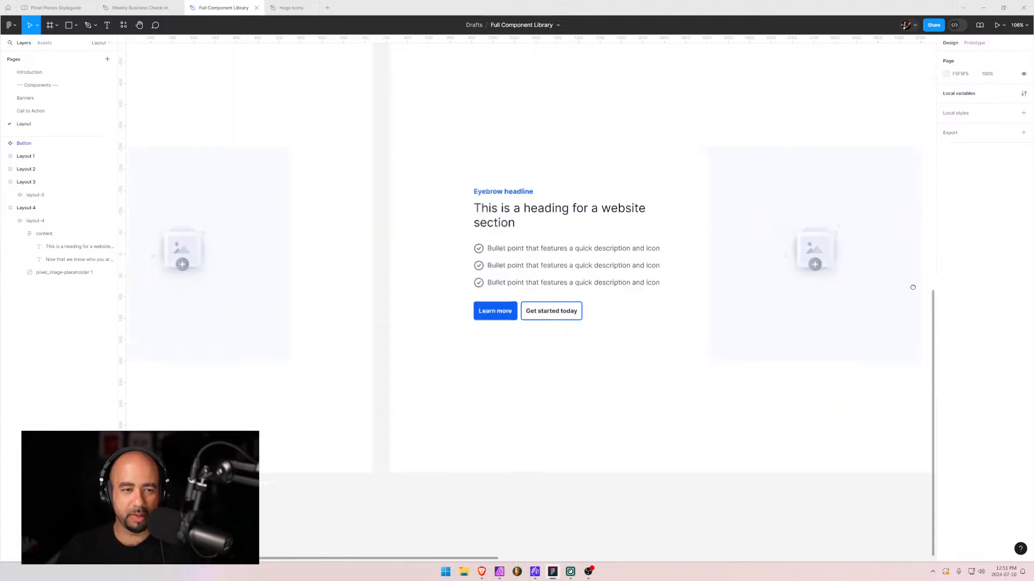
{"action": "scroll", "coordinate": [530, 237], "scroll_direction": "right", "scroll_amount": 5}
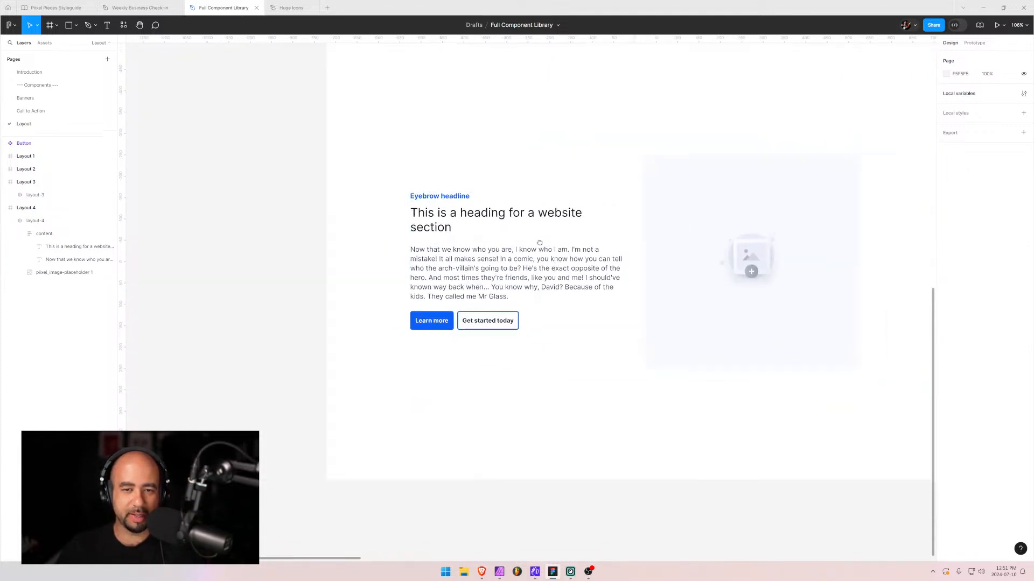
{"action": "scroll", "coordinate": [710, 230], "scroll_direction": "right", "scroll_amount": 20}
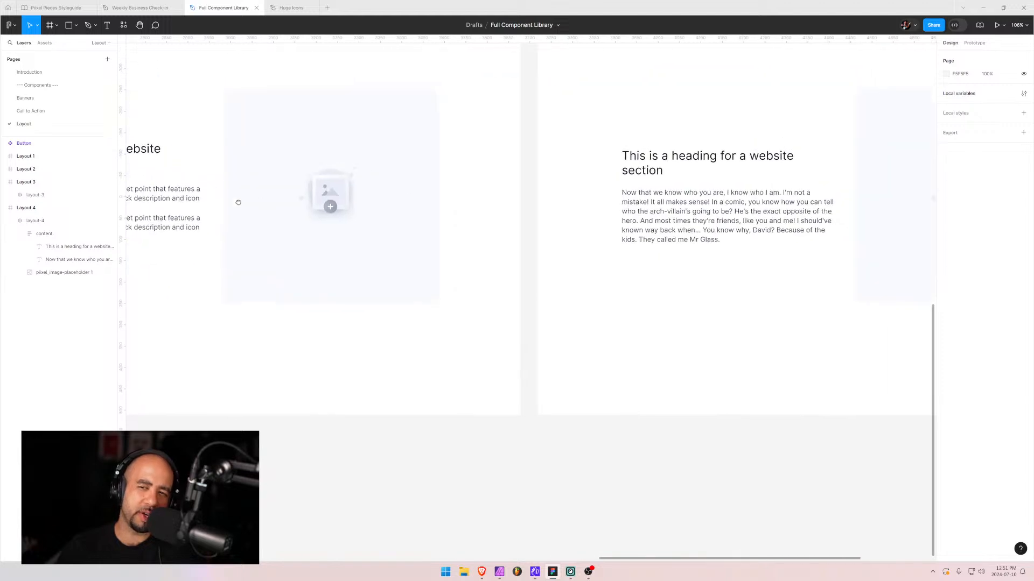
{"action": "scroll", "coordinate": [336, 211], "scroll_direction": "right", "scroll_amount": 3}
{"action": "scroll", "coordinate": [517, 150], "scroll_direction": "left", "scroll_amount": 3}
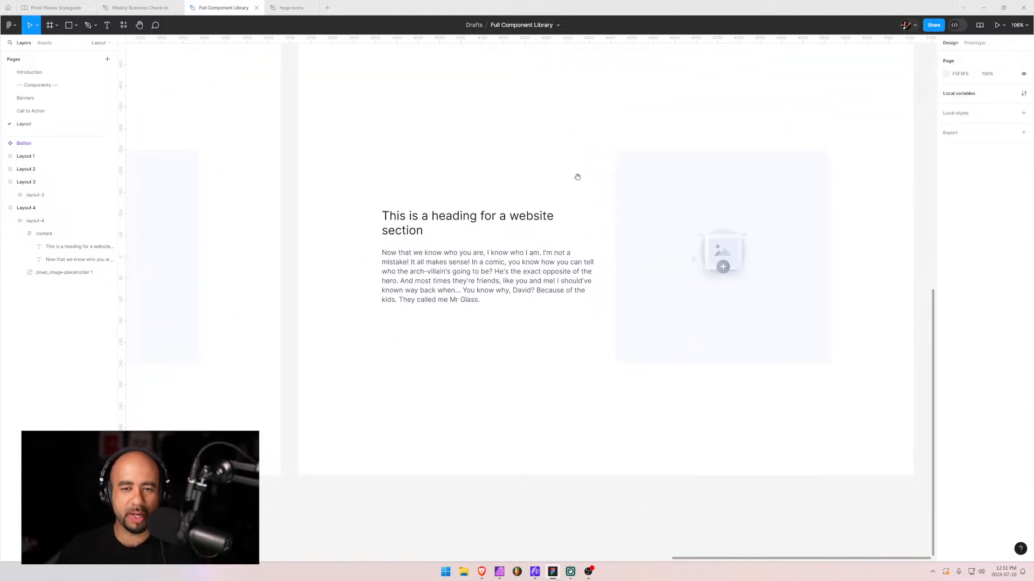
{"action": "left_click", "coordinate": [576, 179]}
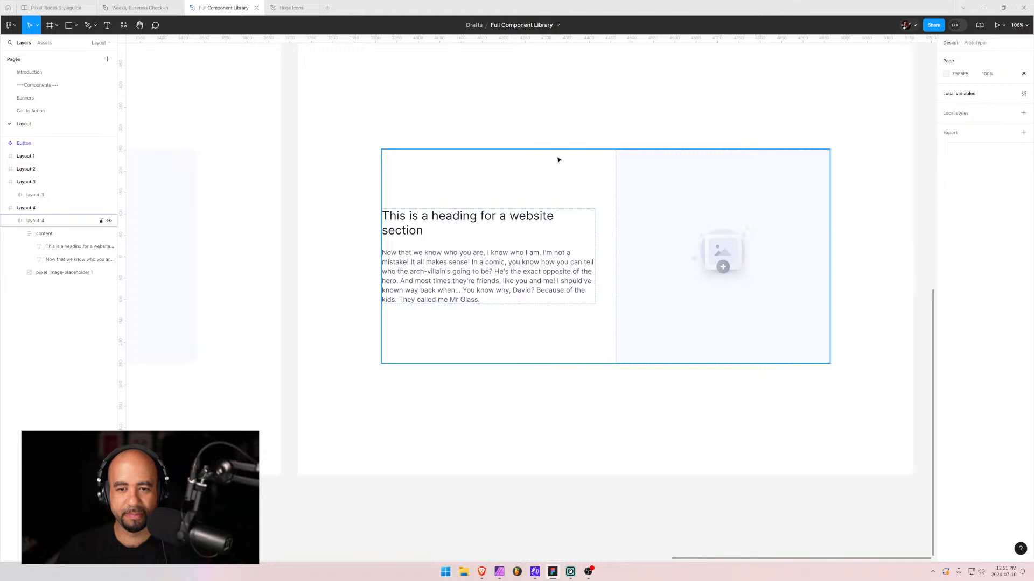
{"action": "key", "text": "Escape"}
{"action": "scroll", "coordinate": [386, 257], "scroll_direction": "down", "scroll_amount": 1}
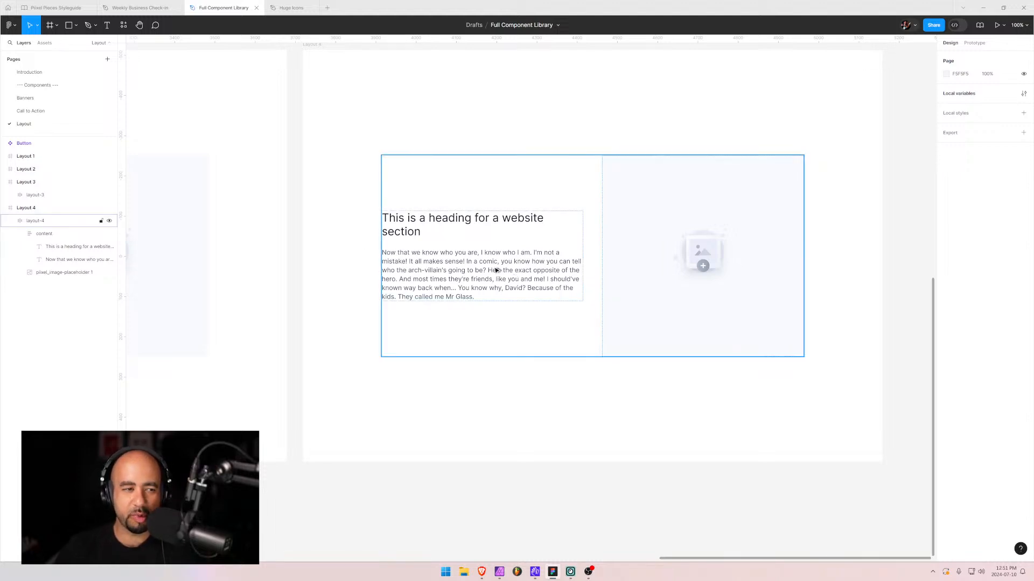
{"action": "scroll", "coordinate": [450, 255], "scroll_direction": "down", "scroll_amount": 5}
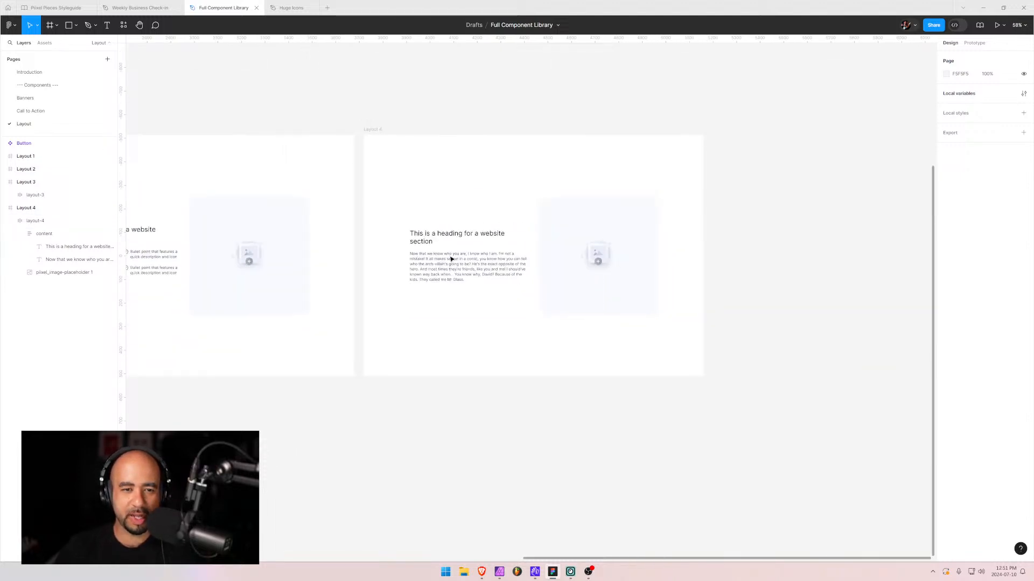
- Collapse the expanded layers of Layout 3 and Layout 4 so only the top-level frames are listed
{"action": "left_click", "coordinate": [19, 233]}
{"action": "left_click", "coordinate": [11, 221]}
{"action": "left_click", "coordinate": [3, 182]}
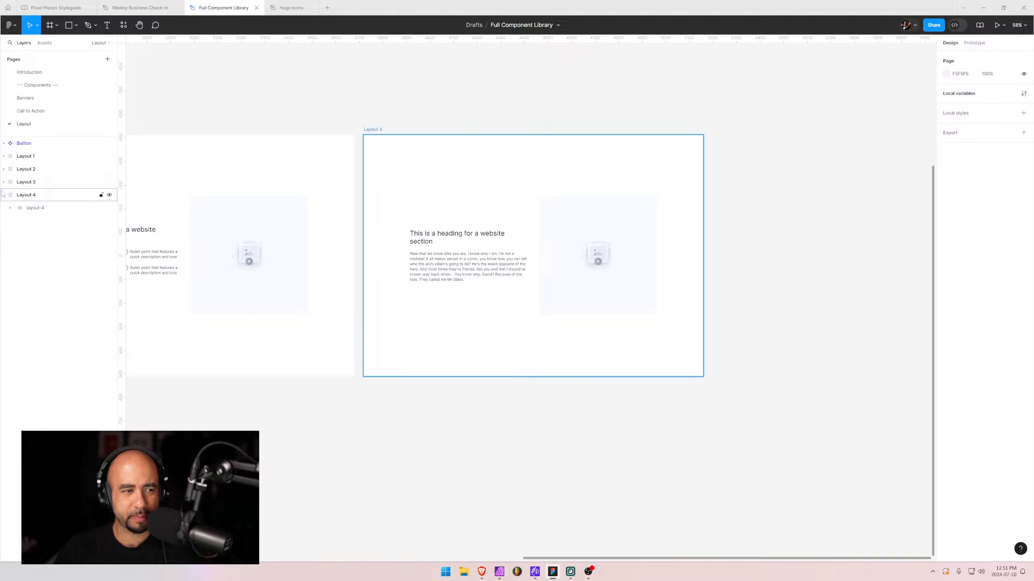
{"action": "left_click", "coordinate": [4, 195]}
{"action": "left_click", "coordinate": [13, 199]}
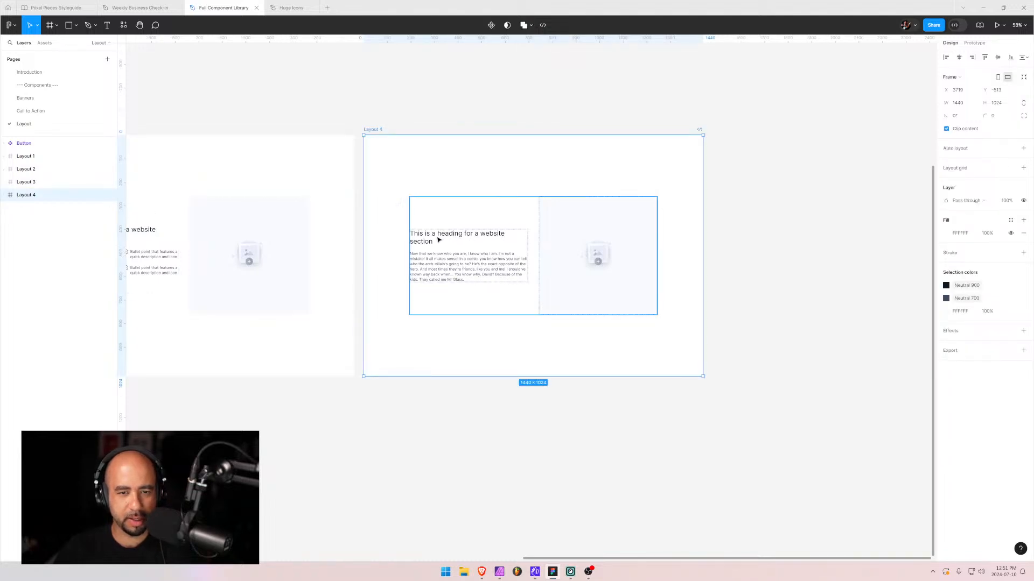
- Duplicate Layout 1 and place the copy below Layout 4 in the layer order
{"action": "left_click_drag", "start_coordinate": [399, 325], "coordinate": [681, 333]}
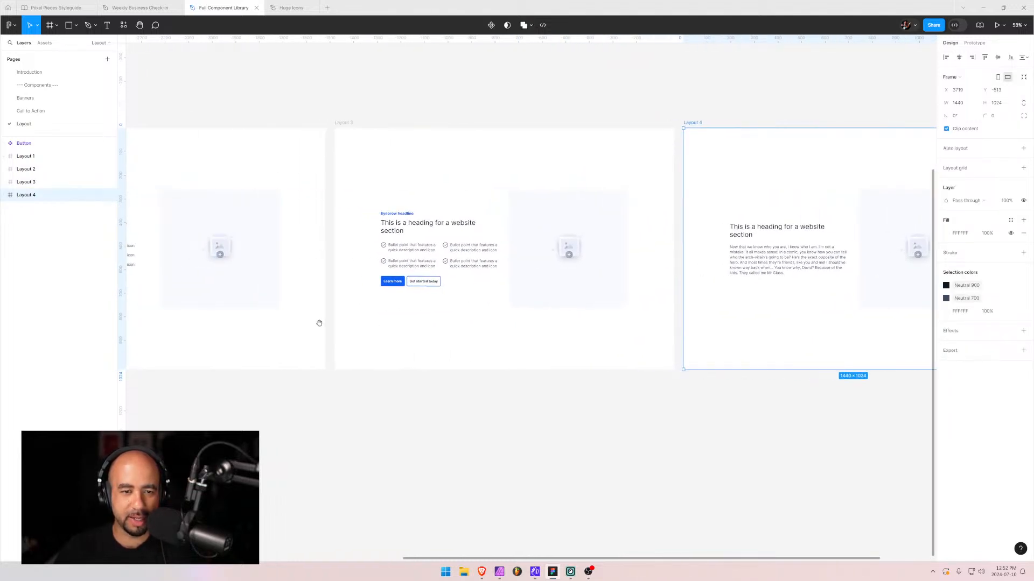
{"action": "left_click_drag", "start_coordinate": [318, 323], "coordinate": [195, 327]}
{"action": "left_click_drag", "start_coordinate": [581, 344], "coordinate": [646, 346]}
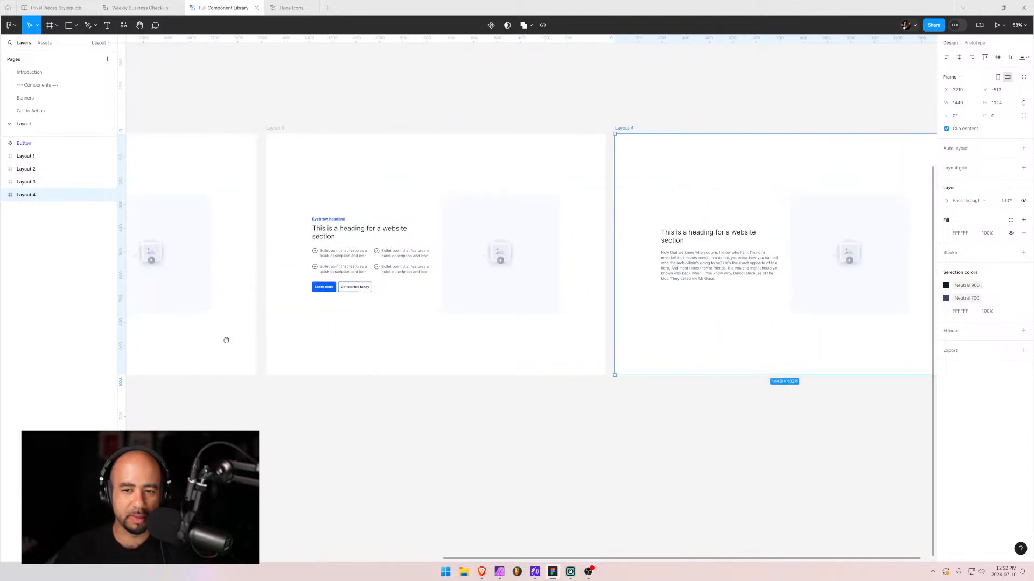
{"action": "left_click_drag", "start_coordinate": [226, 340], "coordinate": [629, 334]}
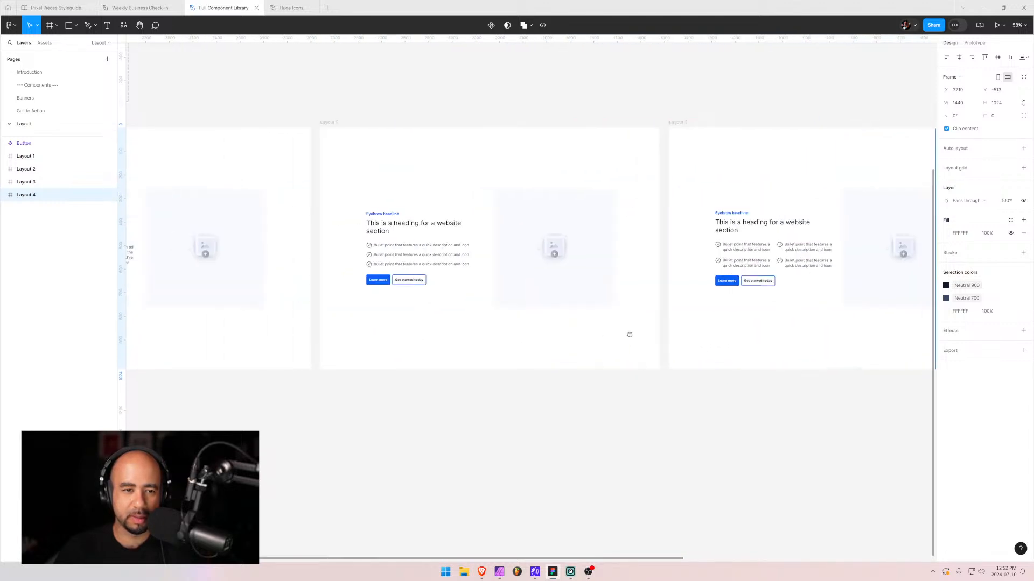
{"action": "left_click", "coordinate": [27, 157]}
{"action": "key", "text": "ctrl+d"}
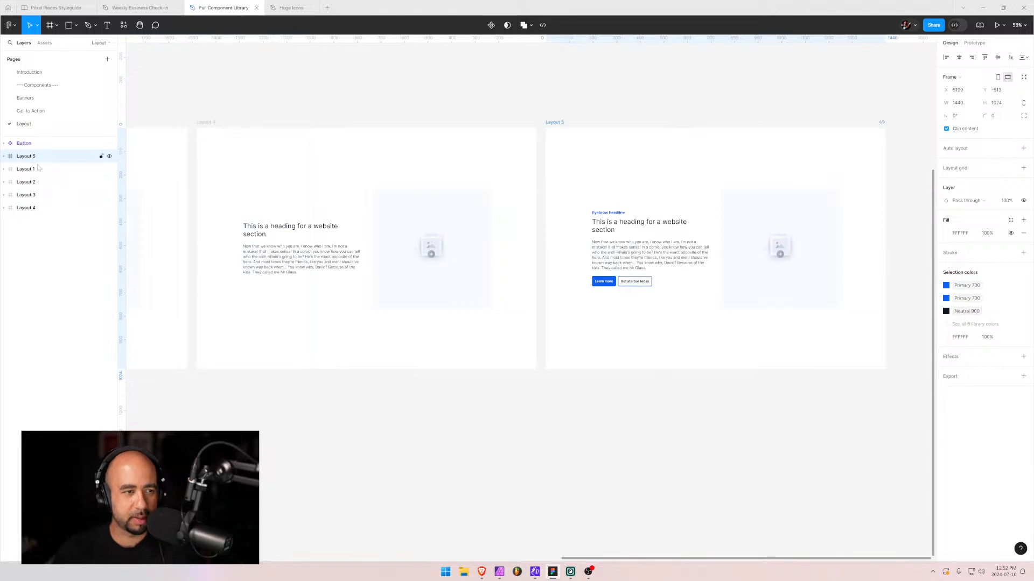
{"action": "left_click_drag", "start_coordinate": [30, 159], "coordinate": [28, 211]}
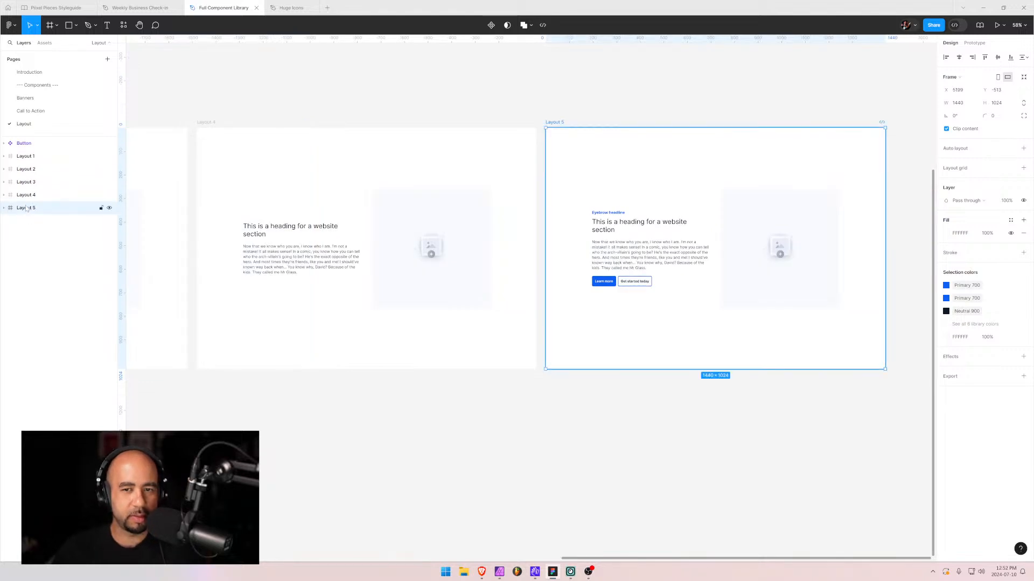
- Rename the nested layout-1 frame inside Layout 5 as layout-5
{"action": "double_click", "coordinate": [27, 208]}
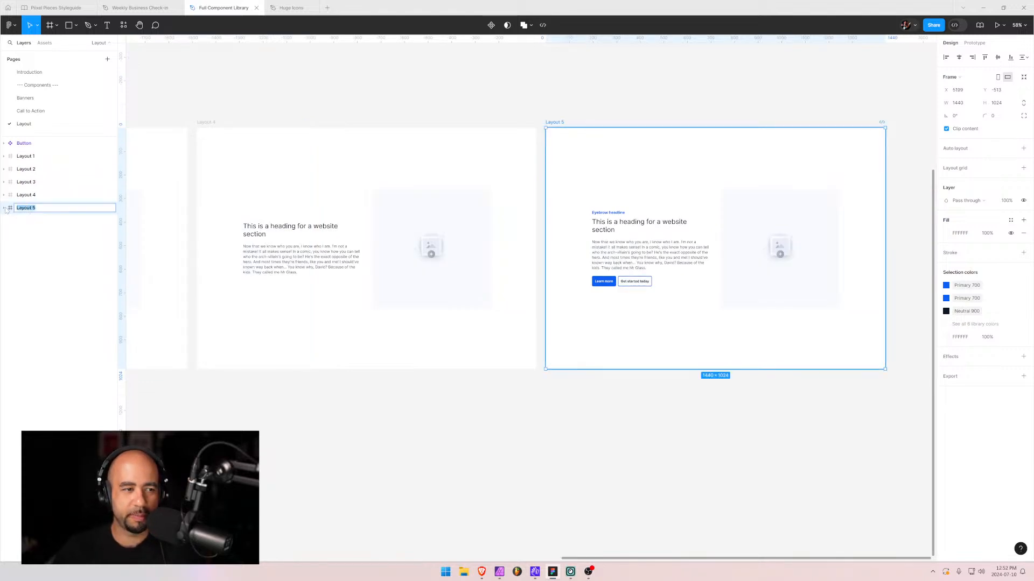
{"action": "key", "text": "Return"}
{"action": "key", "text": "Return"}
{"action": "double_click", "coordinate": [35, 221]}
{"action": "left_click", "coordinate": [52, 223]}
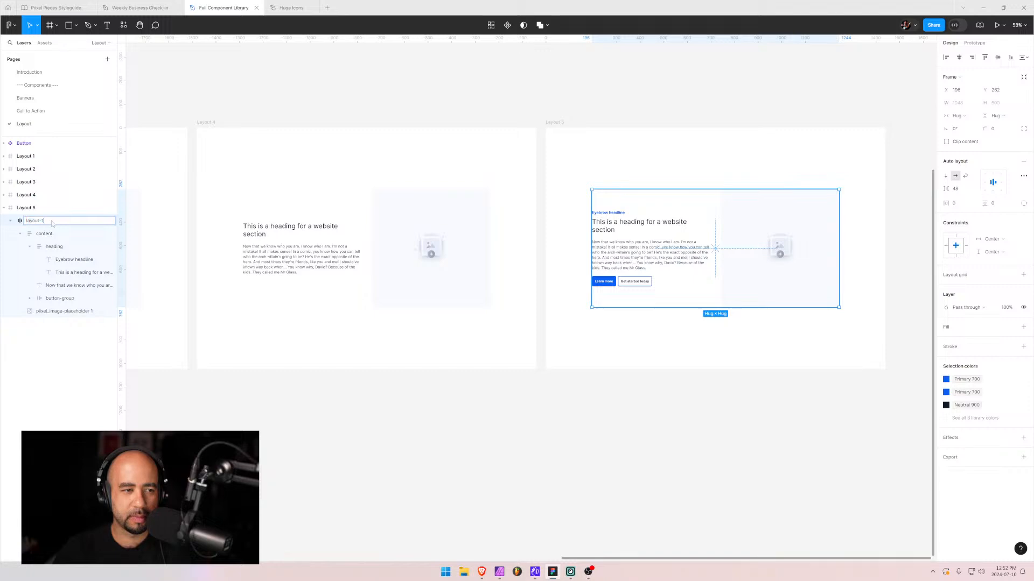
{"action": "type", "text": "5"}
{"action": "key", "text": "Return"}
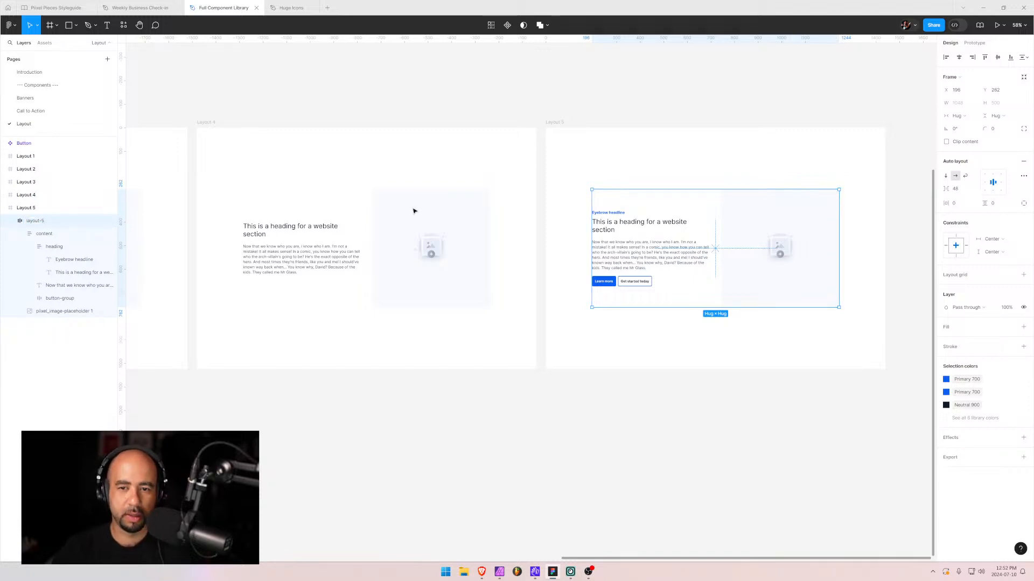
- Collapse the content layers in Layout 5 and switch the layout-5 frame's auto layout to vertical direction
{"action": "scroll", "coordinate": [707, 190], "scroll_direction": "up", "scroll_amount": 5}
{"action": "scroll", "coordinate": [707, 190], "scroll_direction": "down", "scroll_amount": 3}
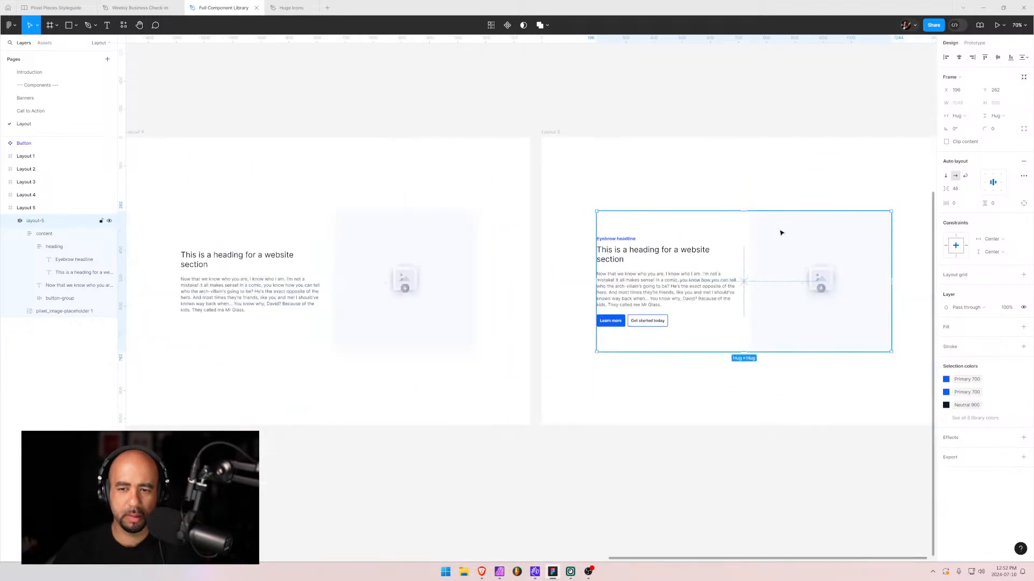
{"action": "scroll", "coordinate": [781, 231], "scroll_direction": "right", "scroll_amount": 3}
{"action": "scroll", "coordinate": [557, 223], "scroll_direction": "up", "scroll_amount": 5}
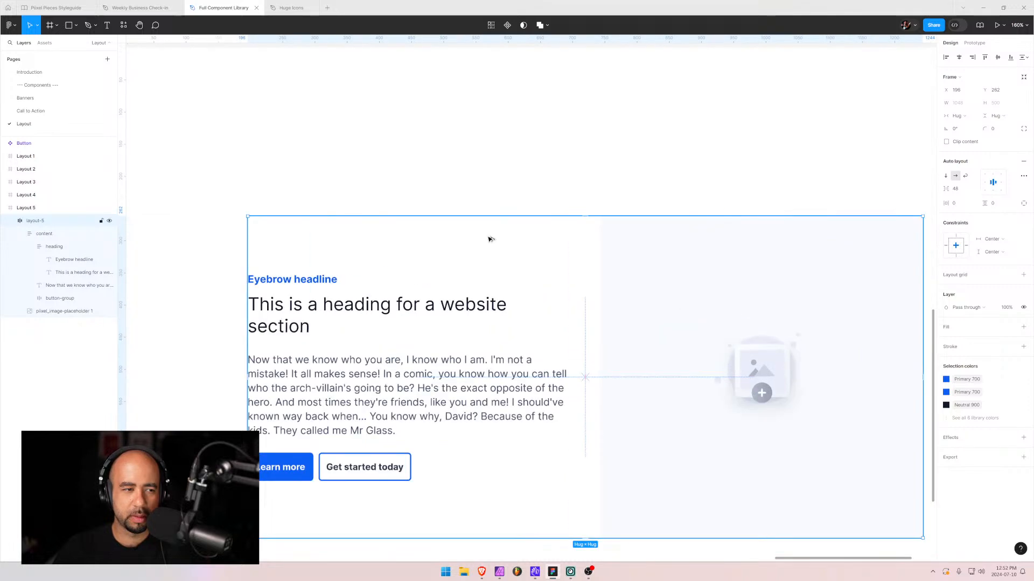
{"action": "scroll", "coordinate": [489, 238], "scroll_direction": "down", "scroll_amount": 2}
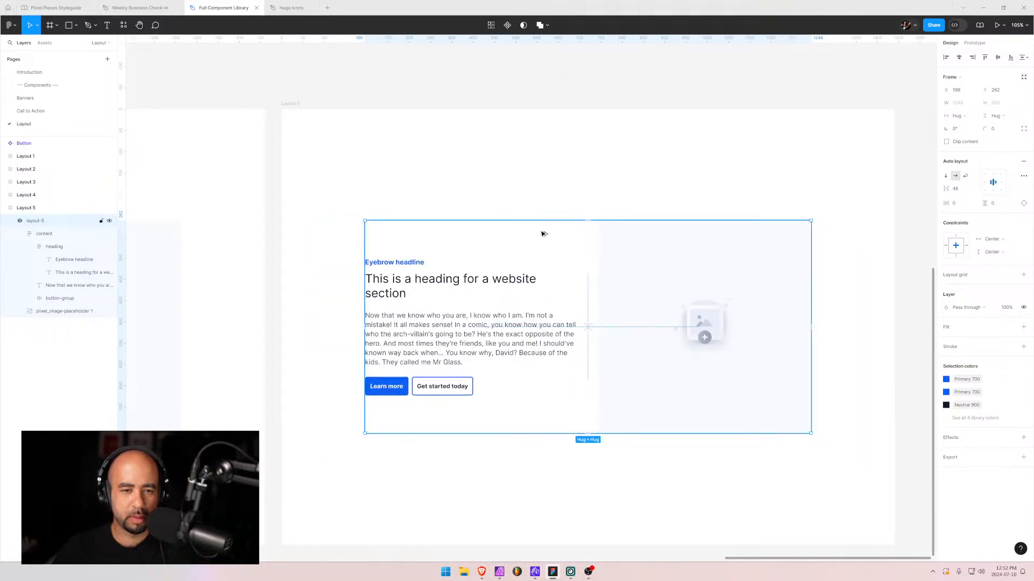
{"action": "left_click", "coordinate": [20, 233]}
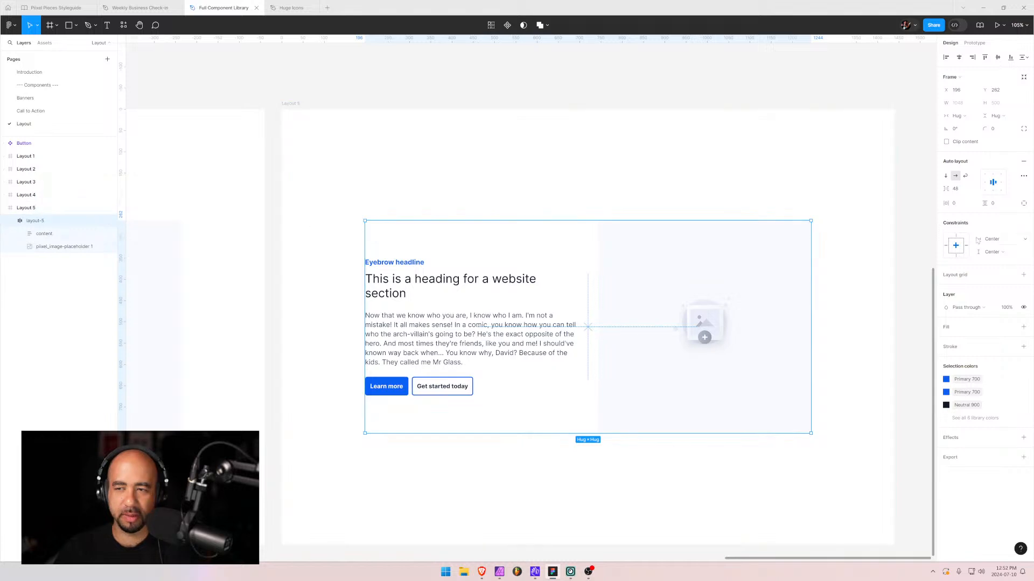
{"action": "left_click", "coordinate": [945, 175]}
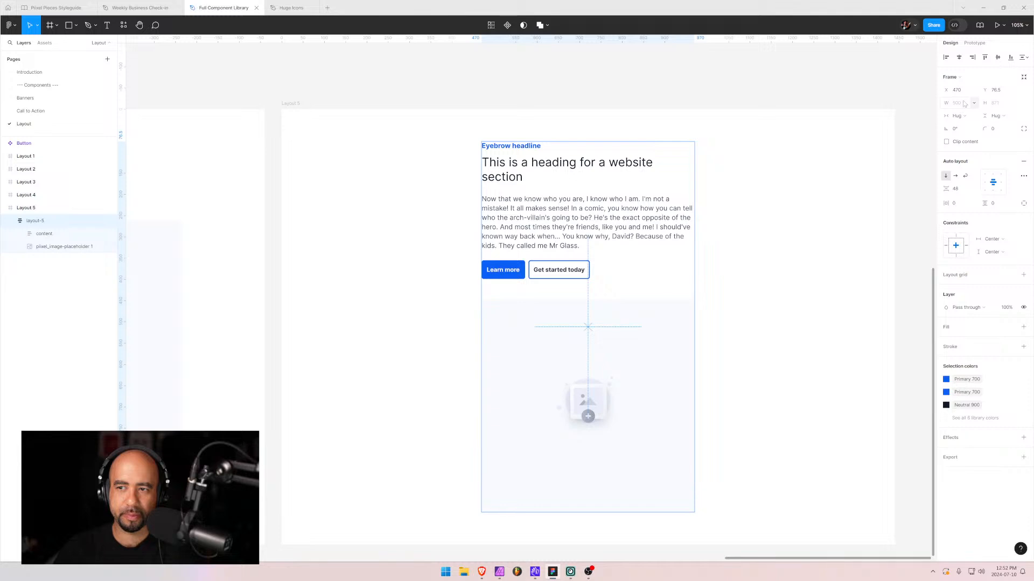
- Resize the image placeholder in Layout 5 to 1024 wide and 786 high
{"action": "left_click", "coordinate": [57, 248]}
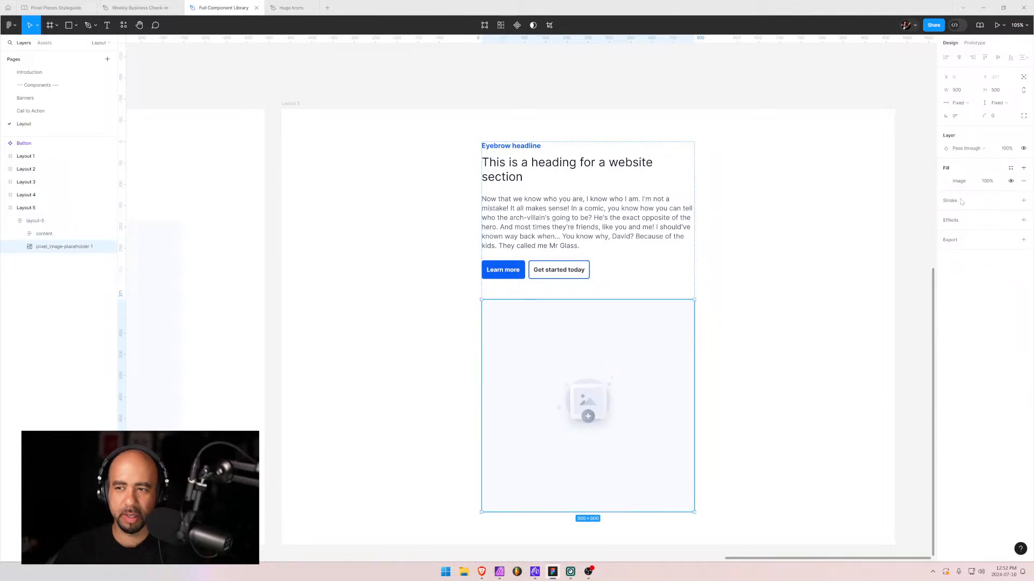
{"action": "left_click", "coordinate": [960, 92]}
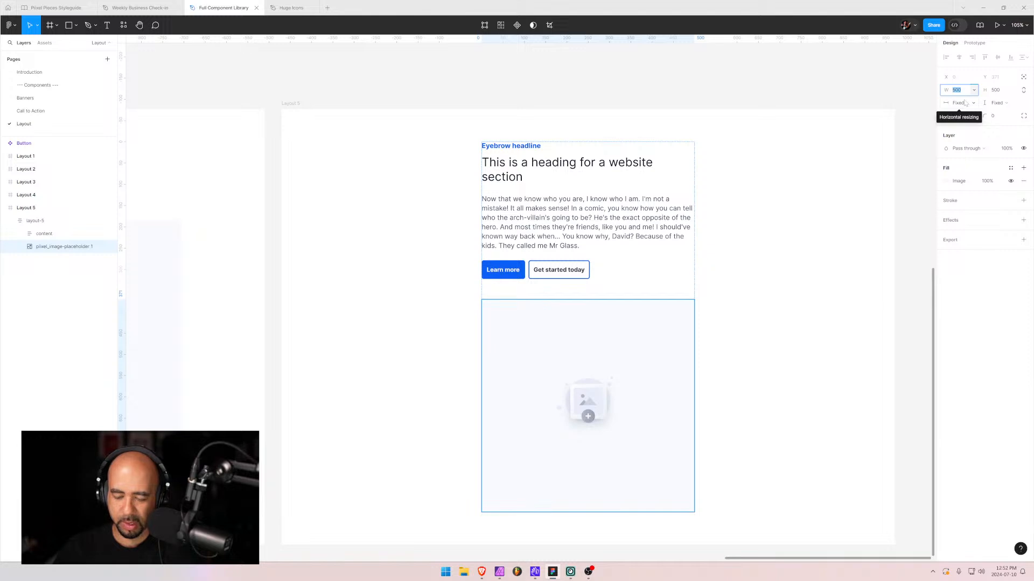
{"action": "type", "text": "1024"}
{"action": "key", "text": "Tab"}
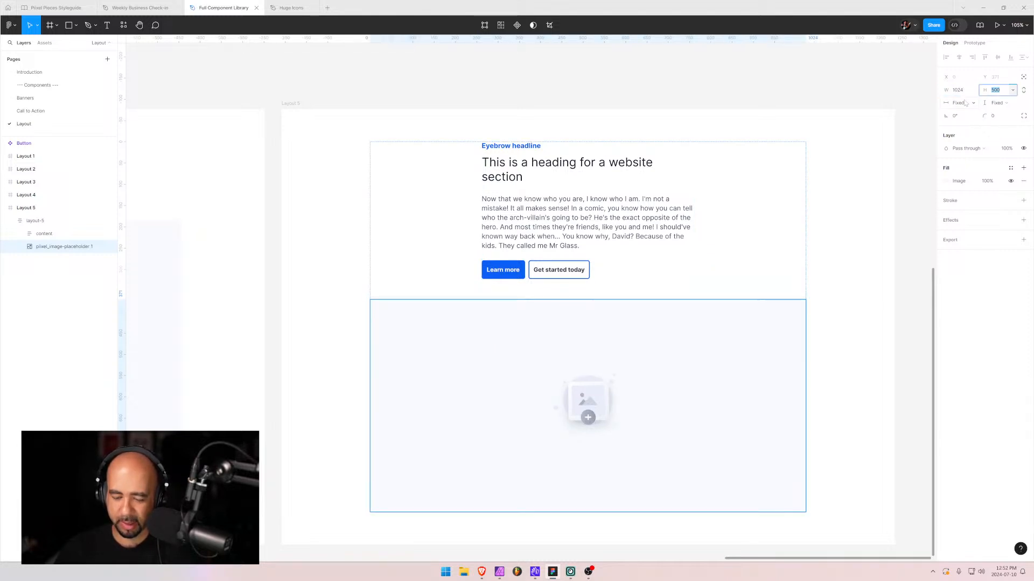
{"action": "key", "text": "Return"}
{"action": "scroll", "coordinate": [587, 323], "scroll_direction": "down", "scroll_amount": 2}
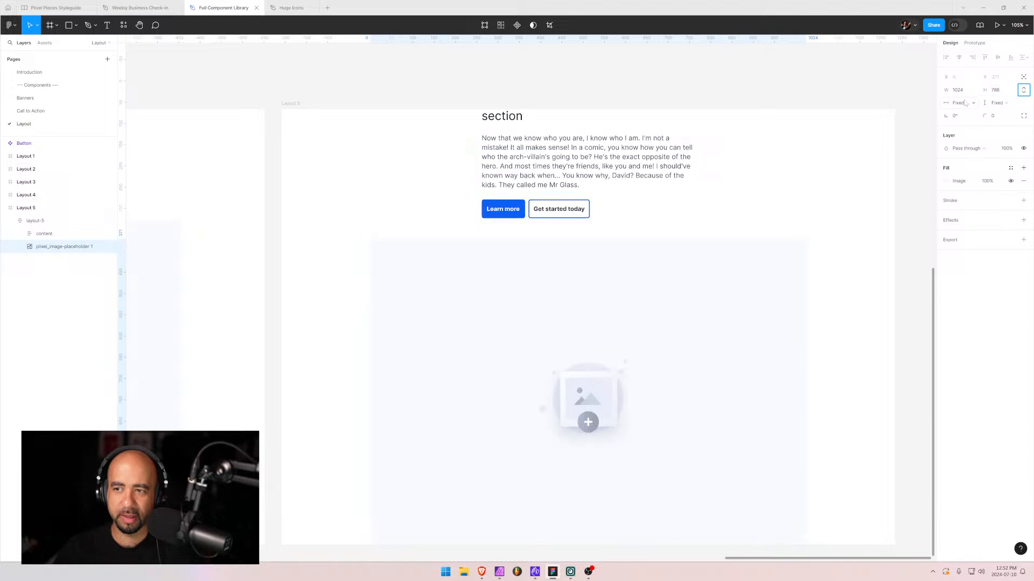
{"action": "scroll", "coordinate": [532, 256], "scroll_direction": "down", "scroll_amount": 3}
{"action": "scroll", "coordinate": [530, 258], "scroll_direction": "up", "scroll_amount": 3}
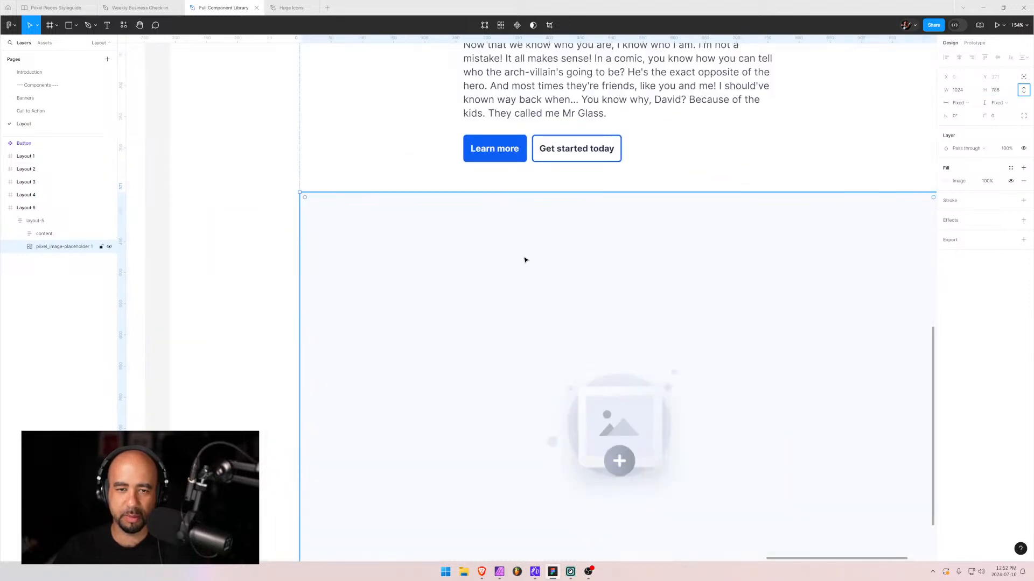
{"action": "scroll", "coordinate": [525, 261], "scroll_direction": "down", "scroll_amount": 2}
{"action": "left_click", "coordinate": [415, 224]}
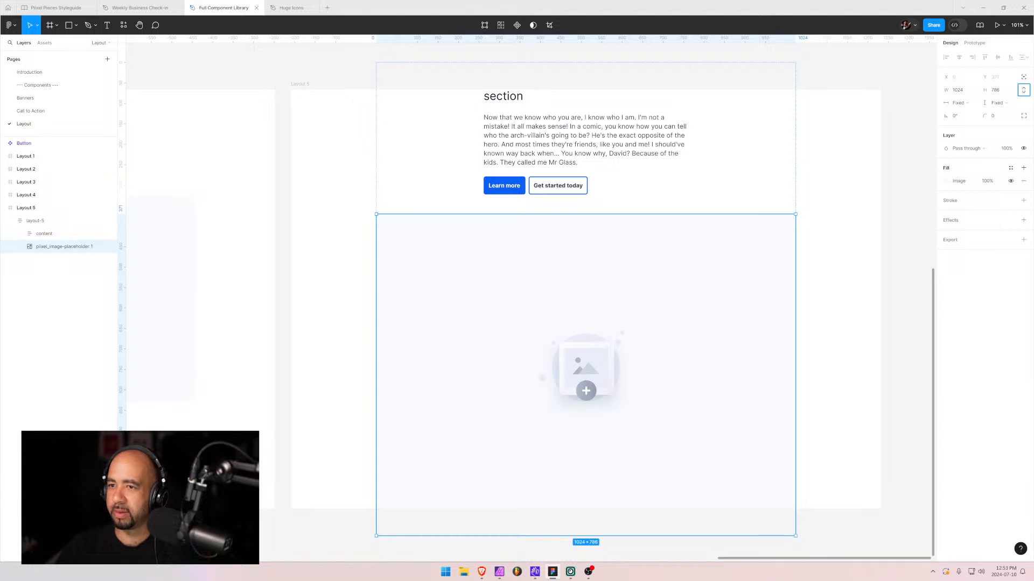
- Look through the tablet and phone size presets of the Frame tool
{"action": "left_click", "coordinate": [341, 62]}
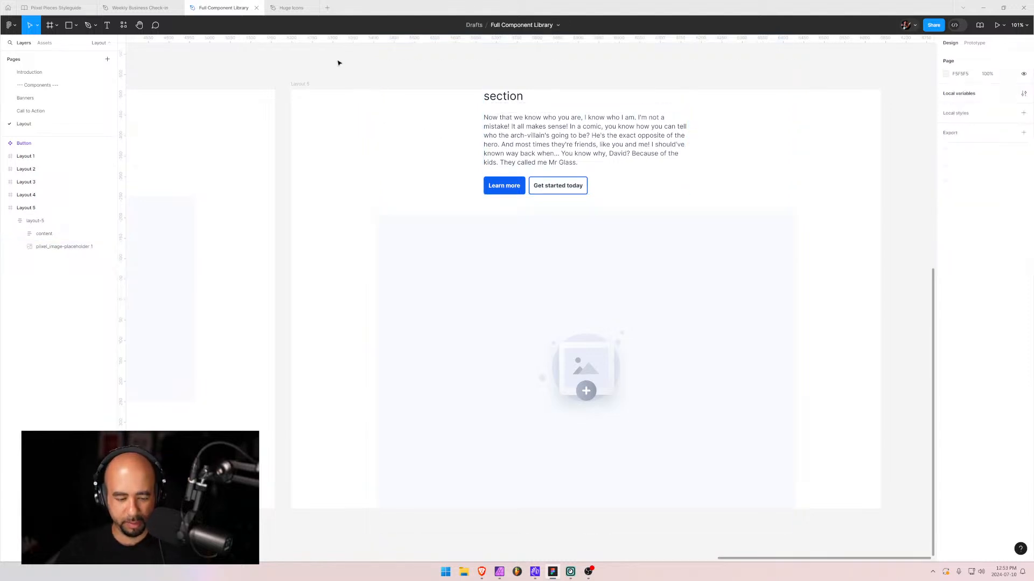
{"action": "key", "text": "f"}
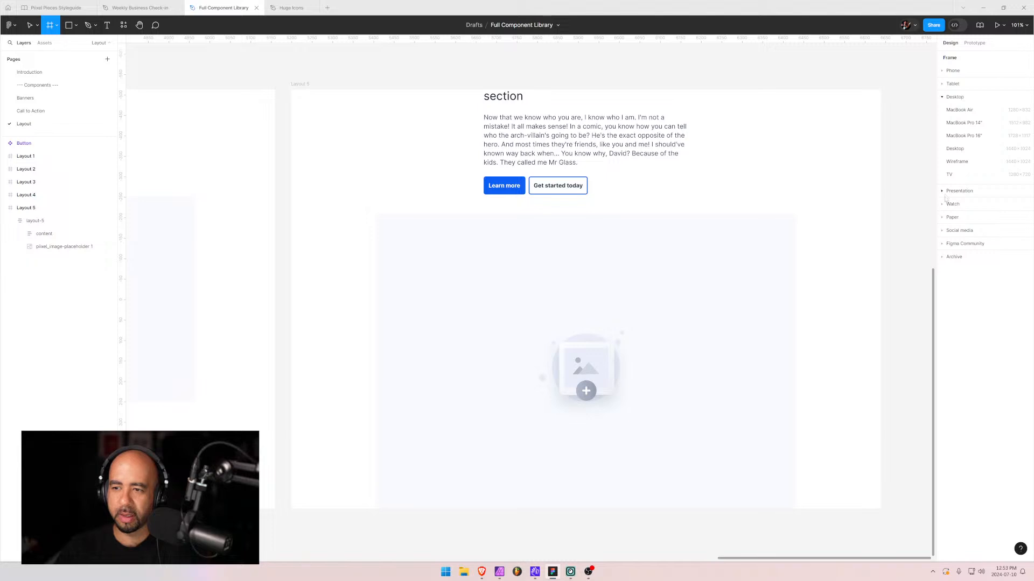
{"action": "left_click", "coordinate": [942, 84]}
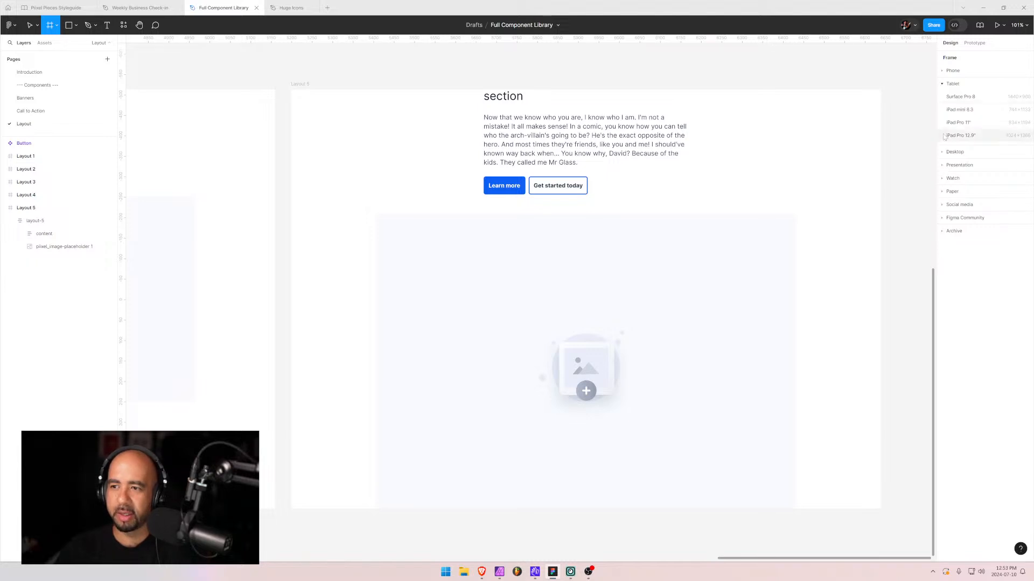
{"action": "left_click", "coordinate": [944, 85]}
{"action": "left_click", "coordinate": [942, 72]}
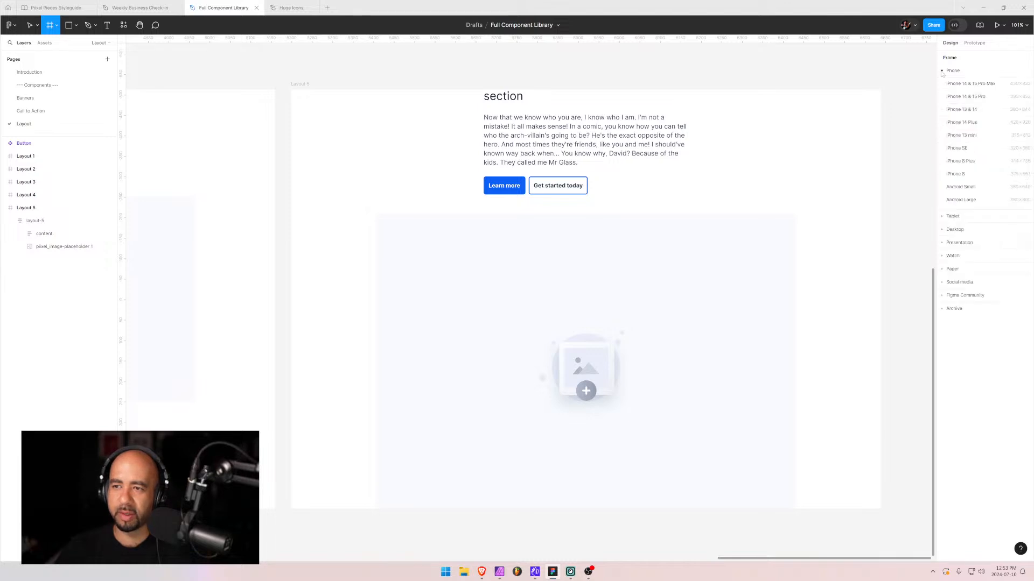
{"action": "left_click", "coordinate": [942, 72]}
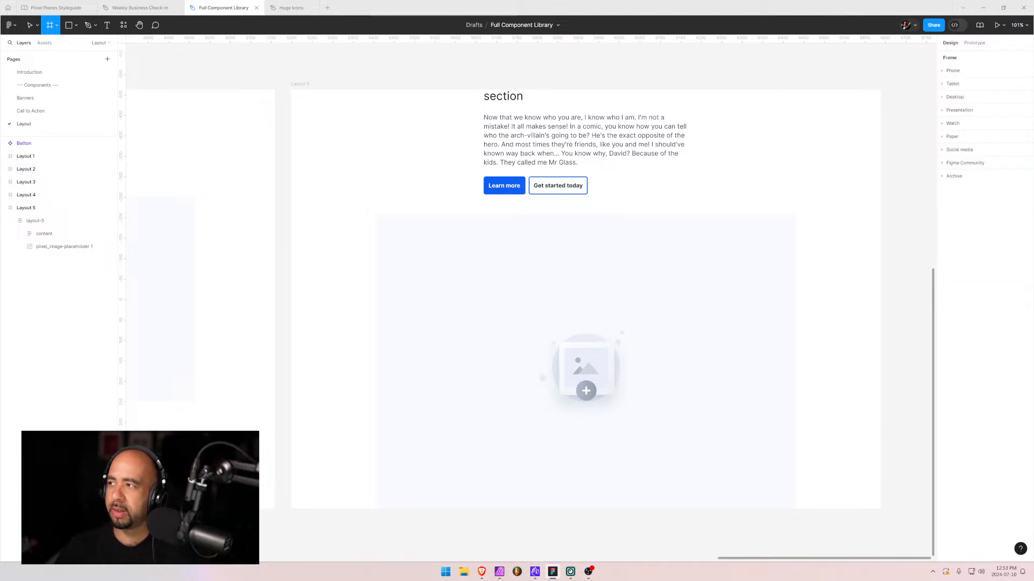
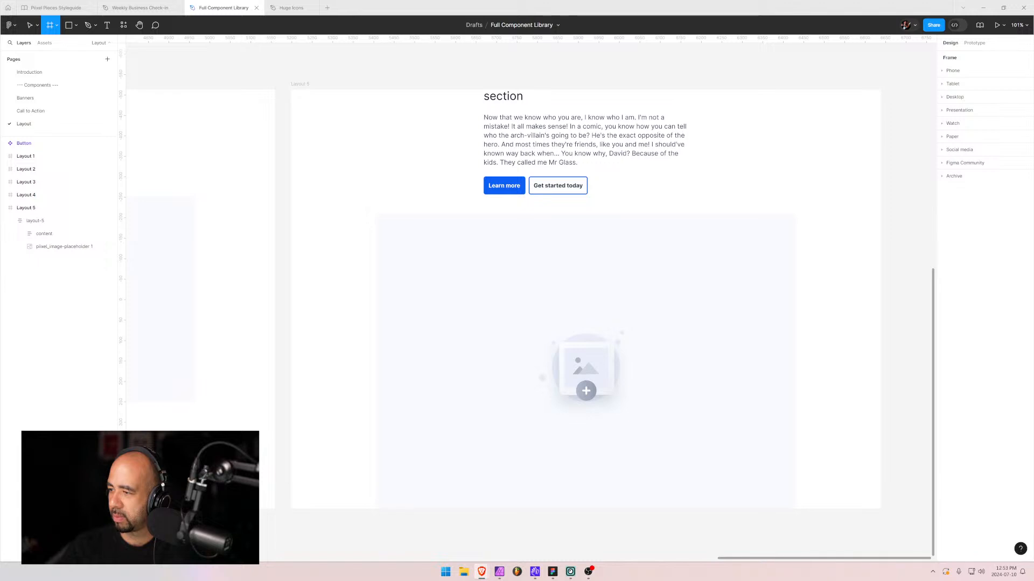
- Set the image placeholder in Layout 5 to 1280 wide and 720 high
{"action": "double_click", "coordinate": [508, 296]}
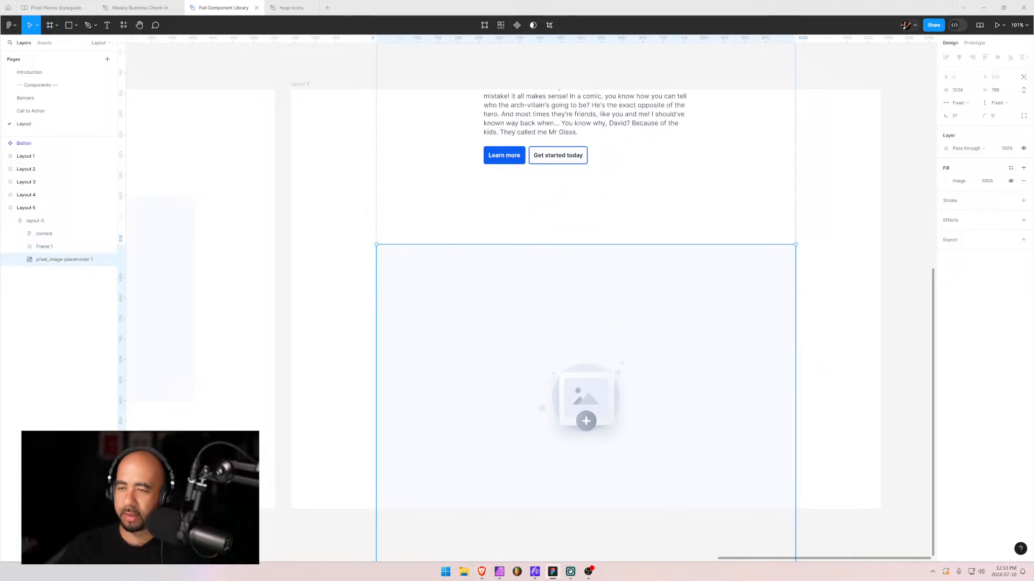
{"action": "left_click", "coordinate": [961, 92]}
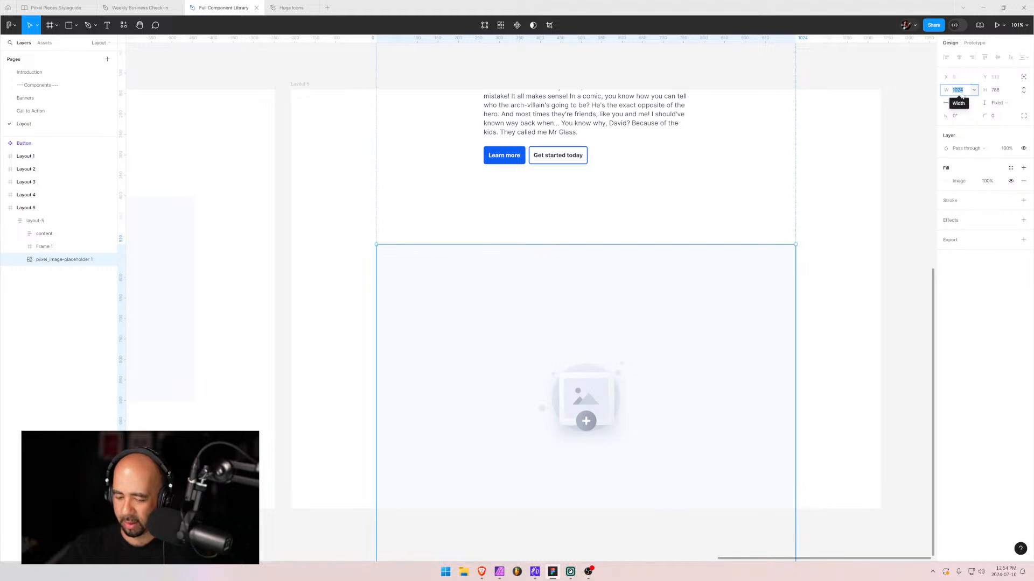
{"action": "type", "text": "1280"}
{"action": "key", "text": "Tab"}
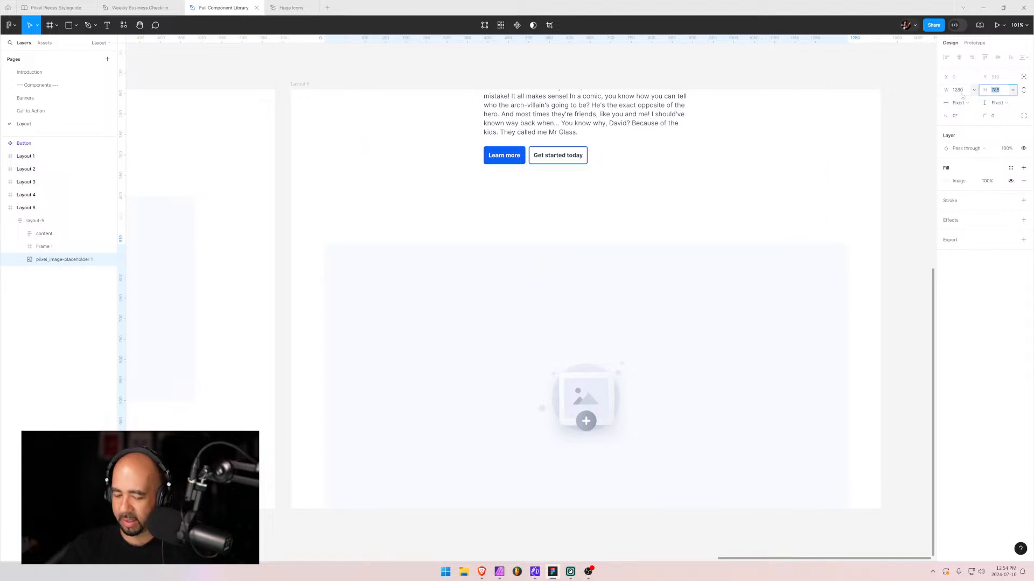
{"action": "type", "text": "720"}
{"action": "key", "text": "Return"}
- Scale the Layout 5 image placeholder down proportionally to about 900 by 507
{"action": "scroll", "coordinate": [559, 261], "scroll_direction": "down", "scroll_amount": 1}
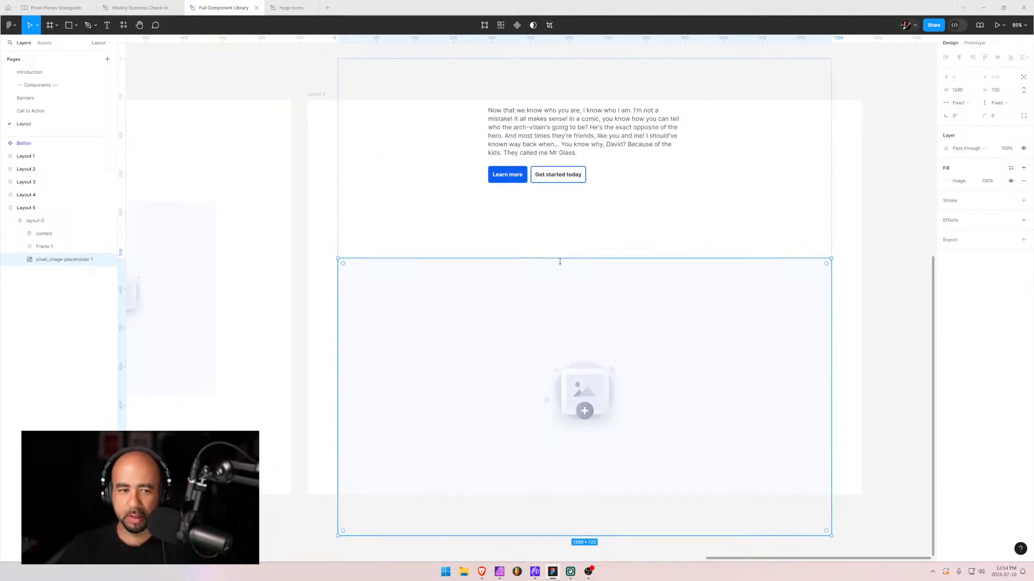
{"action": "scroll", "coordinate": [560, 262], "scroll_direction": "down", "scroll_amount": 1}
{"action": "scroll", "coordinate": [552, 268], "scroll_direction": "up", "scroll_amount": 2}
{"action": "scroll", "coordinate": [552, 267], "scroll_direction": "down", "scroll_amount": 4}
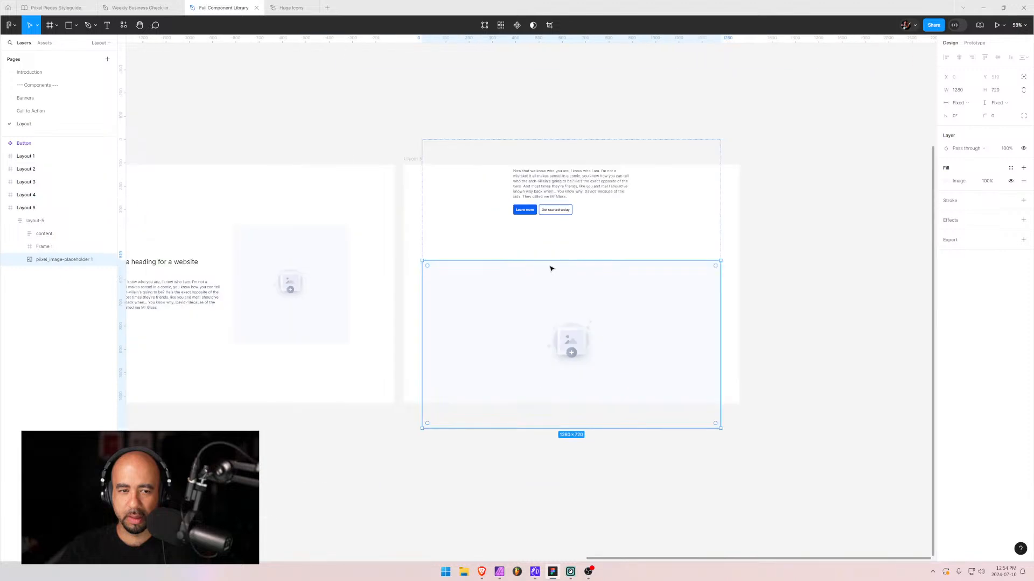
{"action": "scroll", "coordinate": [549, 270], "scroll_direction": "up", "scroll_amount": 1}
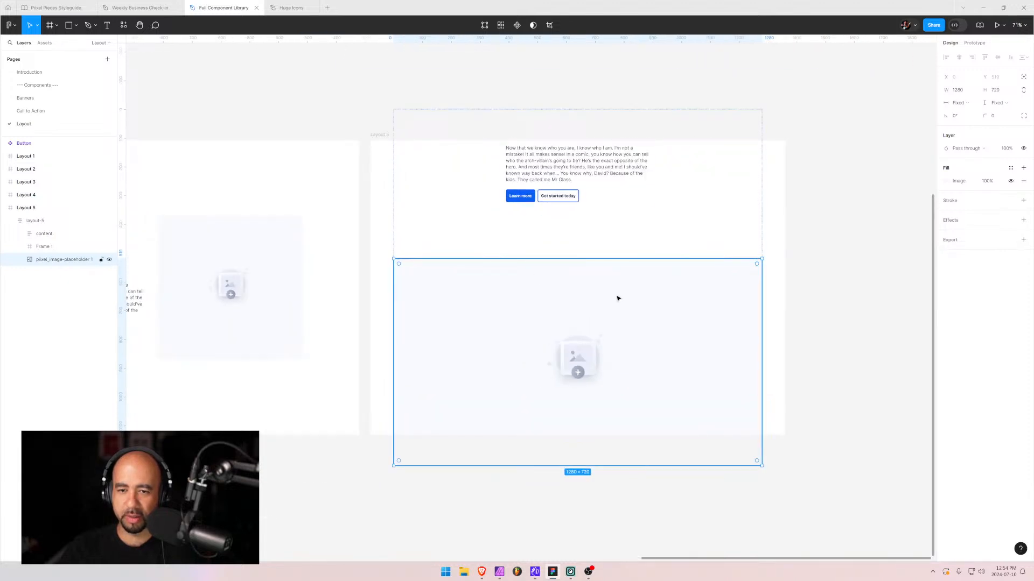
{"action": "left_click_drag", "start_coordinate": [761, 466], "coordinate": [706, 424]}
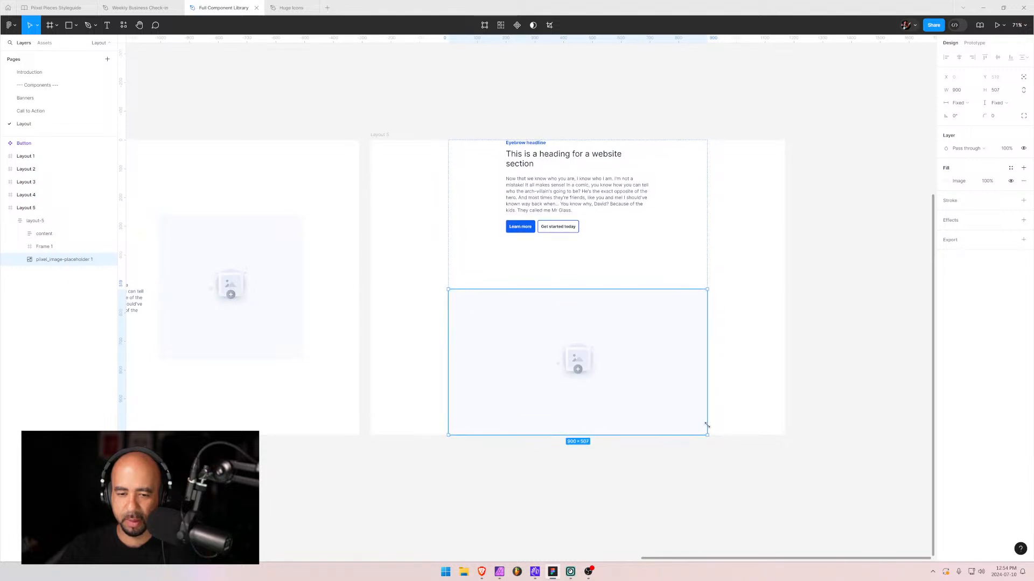
{"action": "left_click", "coordinate": [711, 337]}
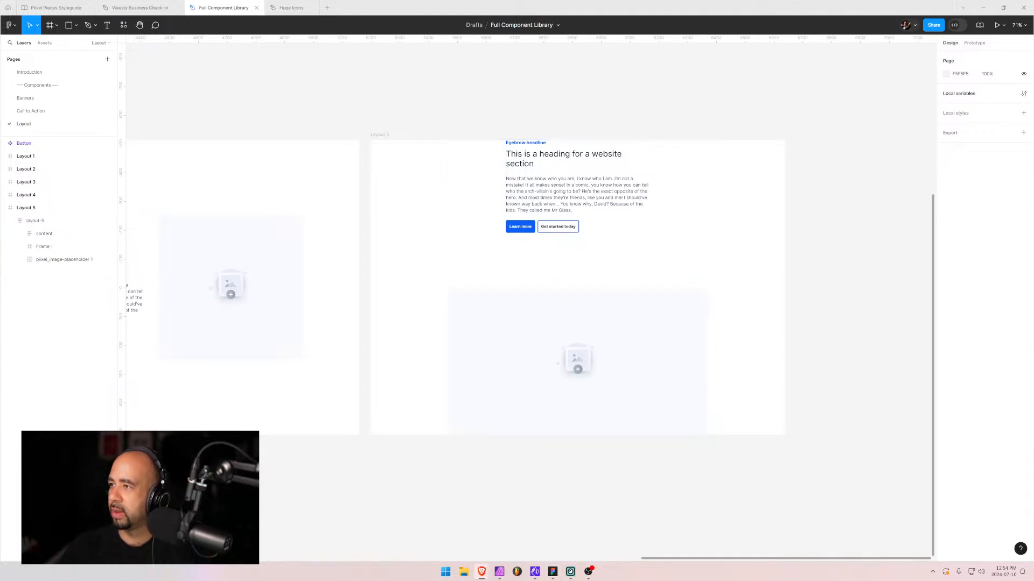
- Delete the stray empty Frame 1 between the content and the image placeholder in layout-5
{"action": "left_click", "coordinate": [598, 270]}
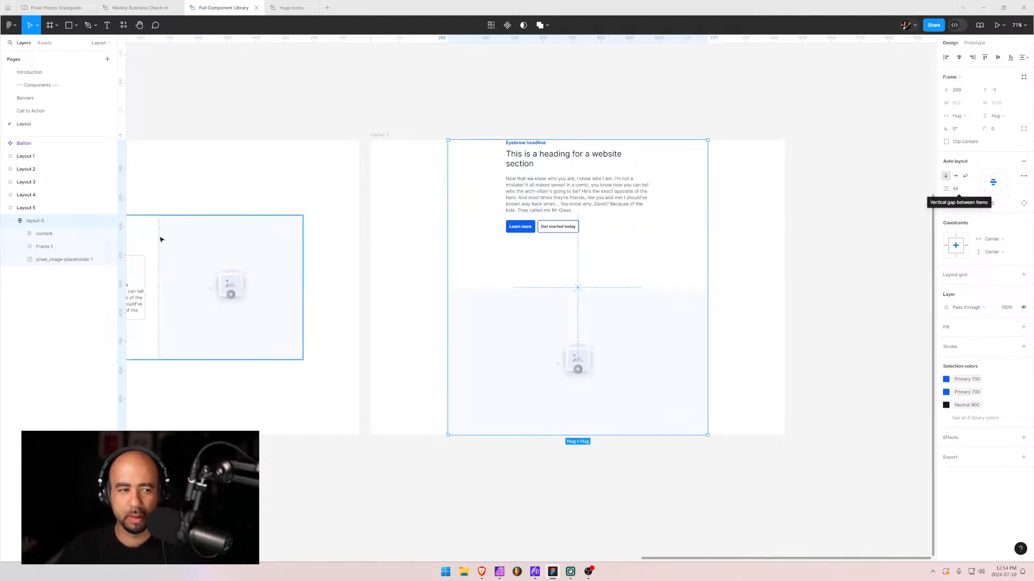
{"action": "left_click", "coordinate": [54, 247]}
{"action": "key", "text": "Delete"}
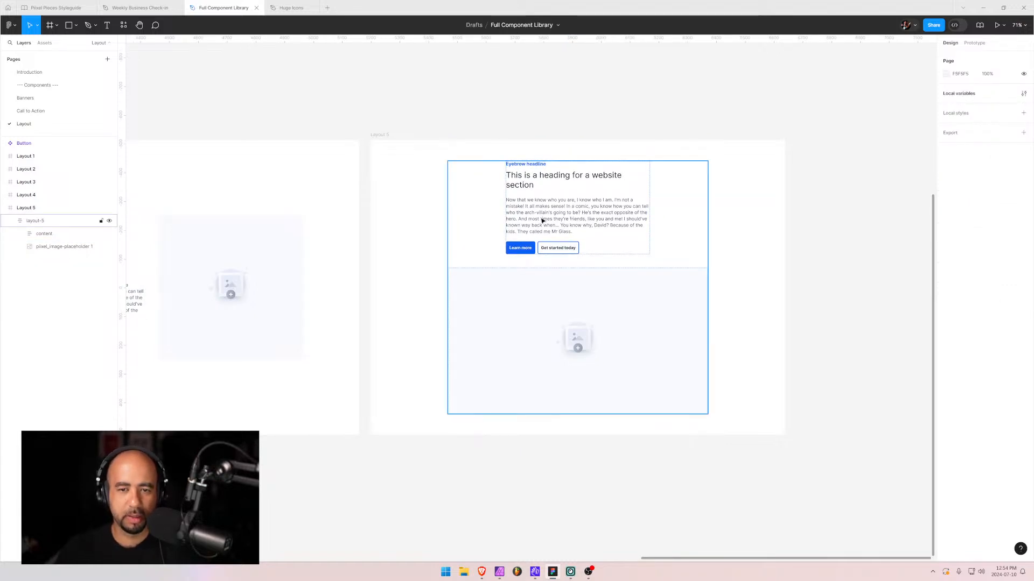
- Set the auto layout alignment of Layout 5's content frame and its nested heading frame to top center
{"action": "left_click", "coordinate": [44, 233]}
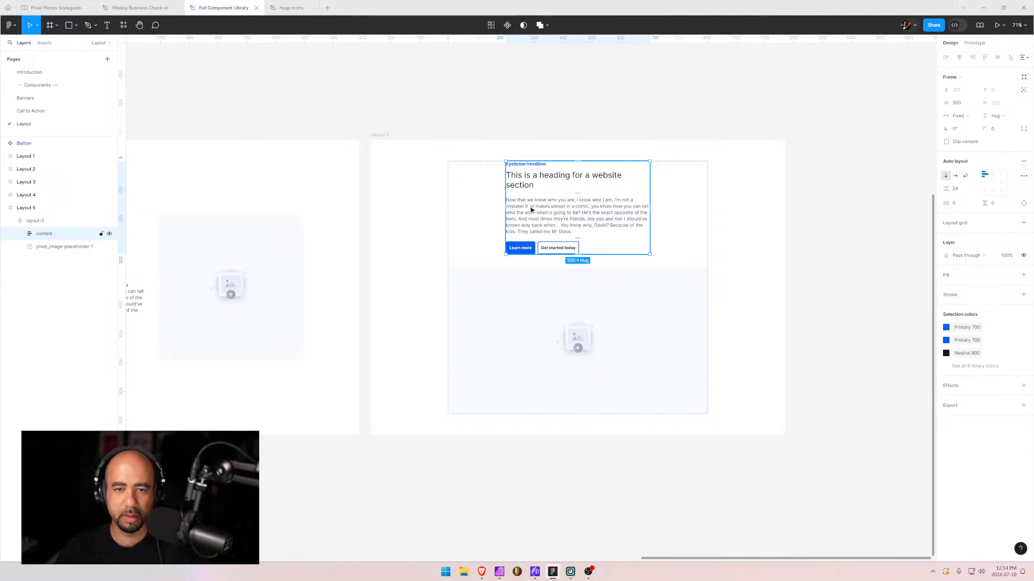
{"action": "left_click", "coordinate": [993, 175]}
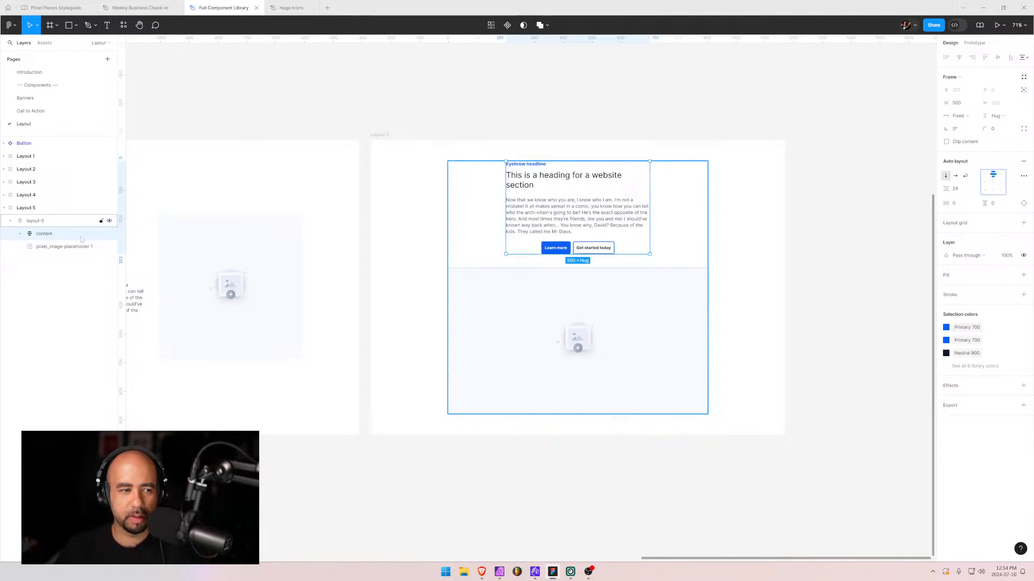
{"action": "left_click", "coordinate": [20, 234]}
{"action": "left_click", "coordinate": [46, 248]}
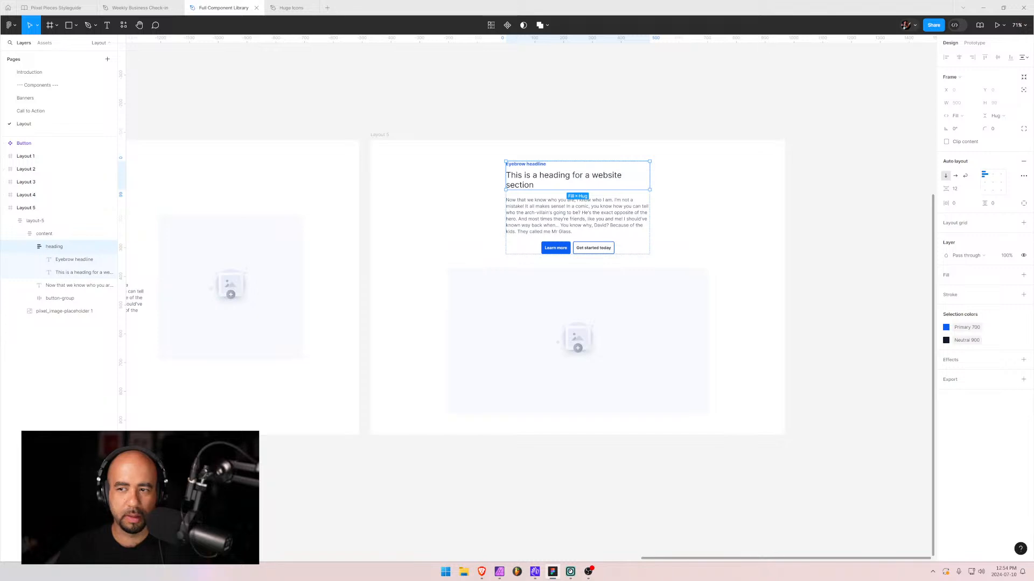
{"action": "left_click", "coordinate": [992, 178]}
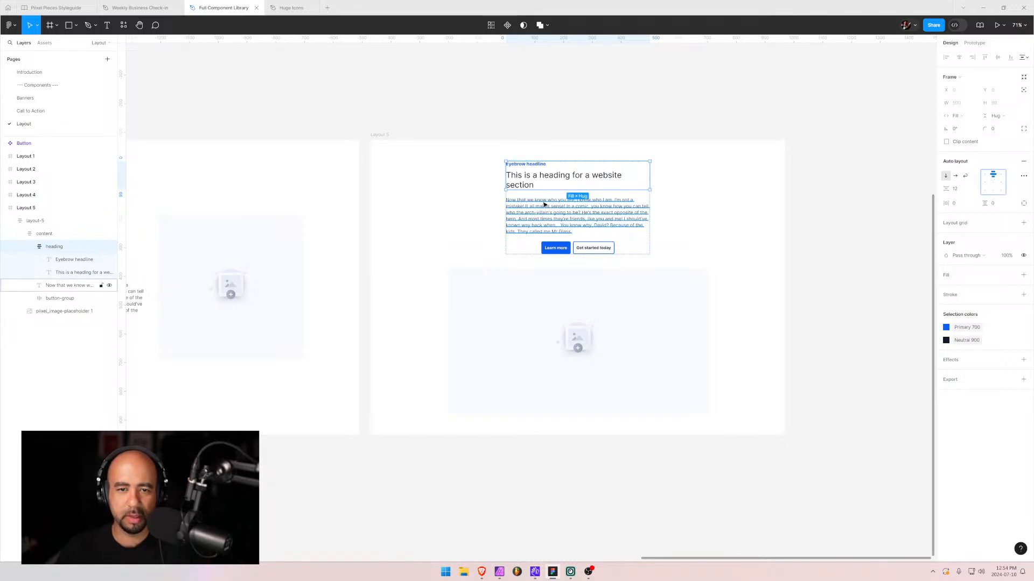
- Set the horizontal resizing of the Eyebrow headline text in Layout 5 to Hug contents
{"action": "left_click", "coordinate": [75, 259]}
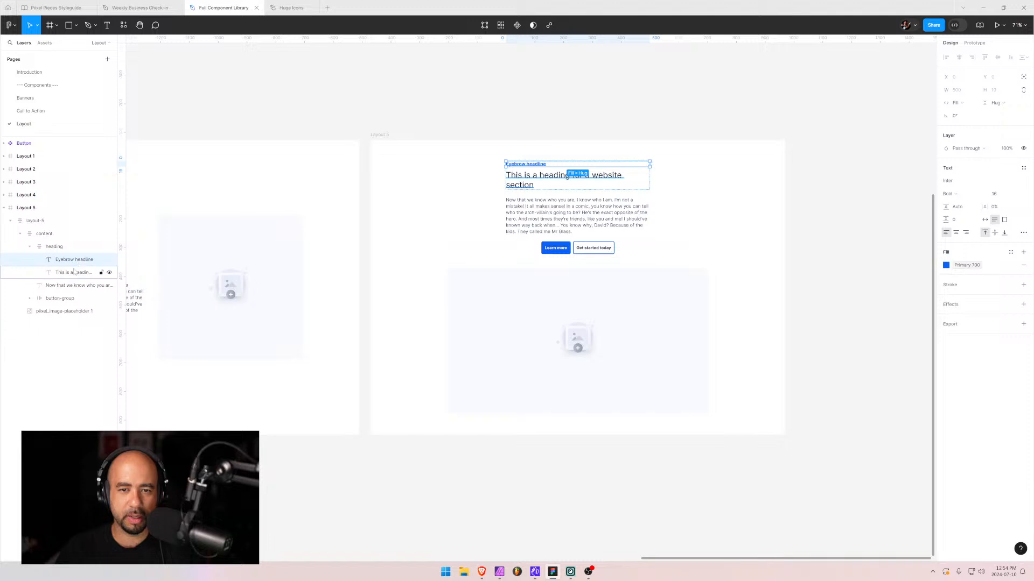
{"action": "left_click", "coordinate": [54, 246]}
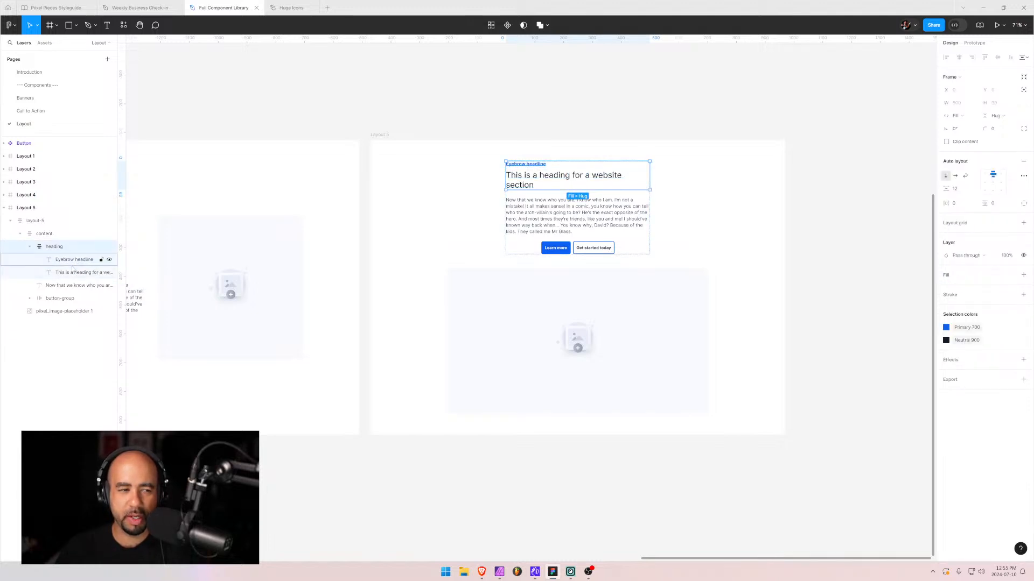
{"action": "left_click", "coordinate": [67, 262]}
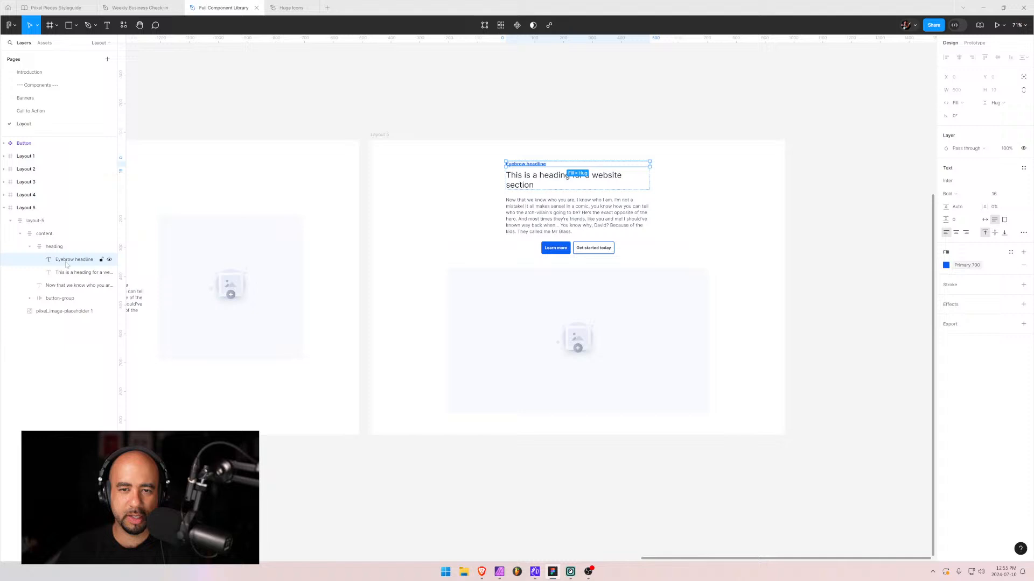
{"action": "left_click", "coordinate": [956, 103]}
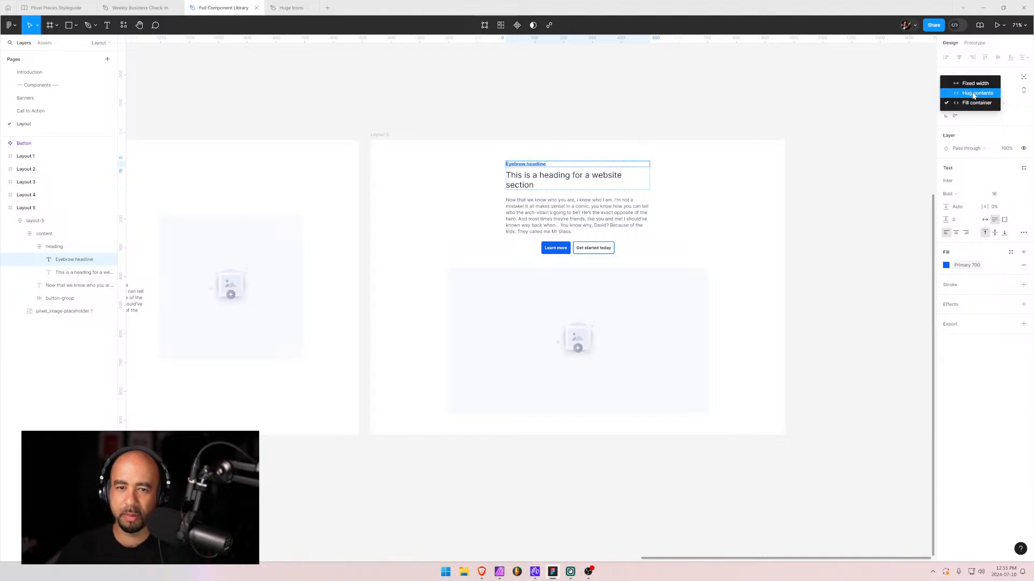
{"action": "left_click", "coordinate": [974, 93]}
- Try Hug contents width on Layout 5's heading text, comparing auto height with auto width
{"action": "left_click", "coordinate": [81, 272]}
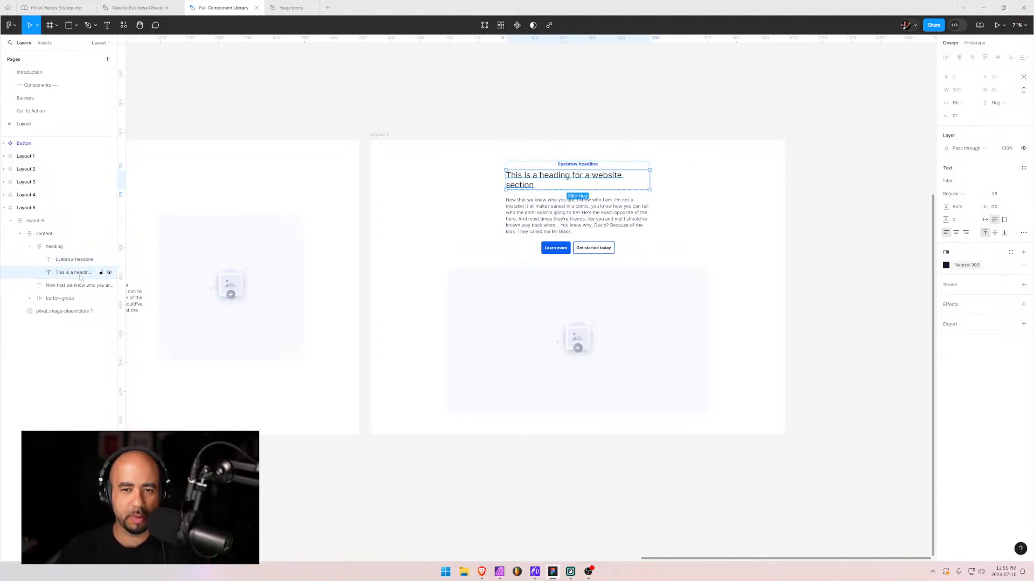
{"action": "left_click", "coordinate": [966, 107]}
{"action": "left_click", "coordinate": [972, 93]}
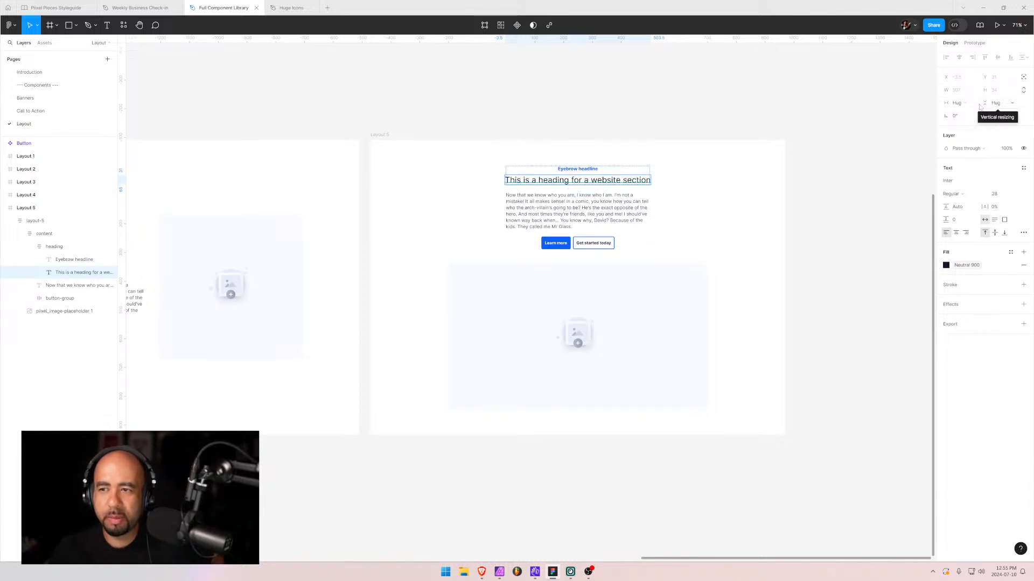
{"action": "left_click", "coordinate": [995, 220]}
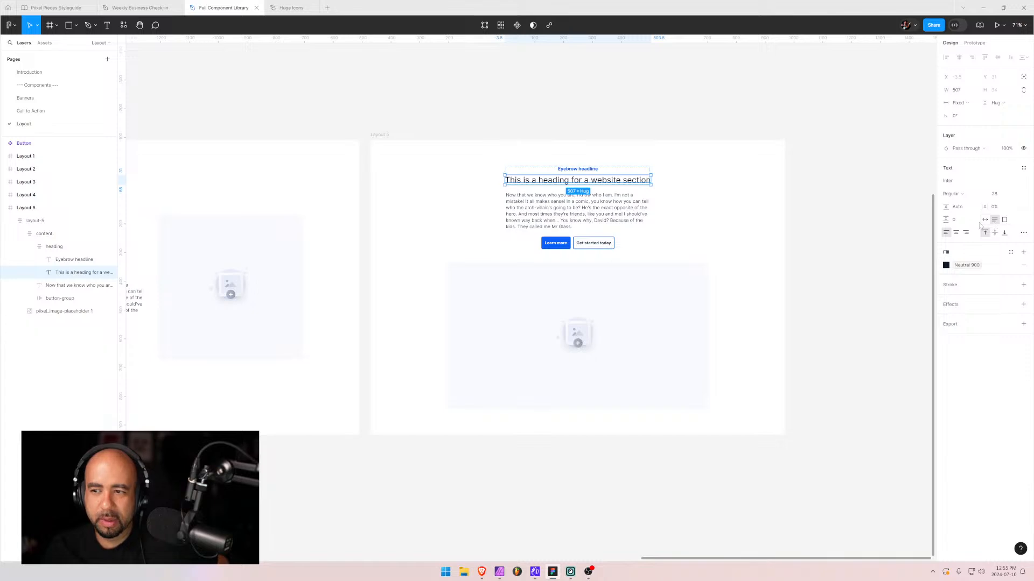
{"action": "left_click", "coordinate": [984, 220]}
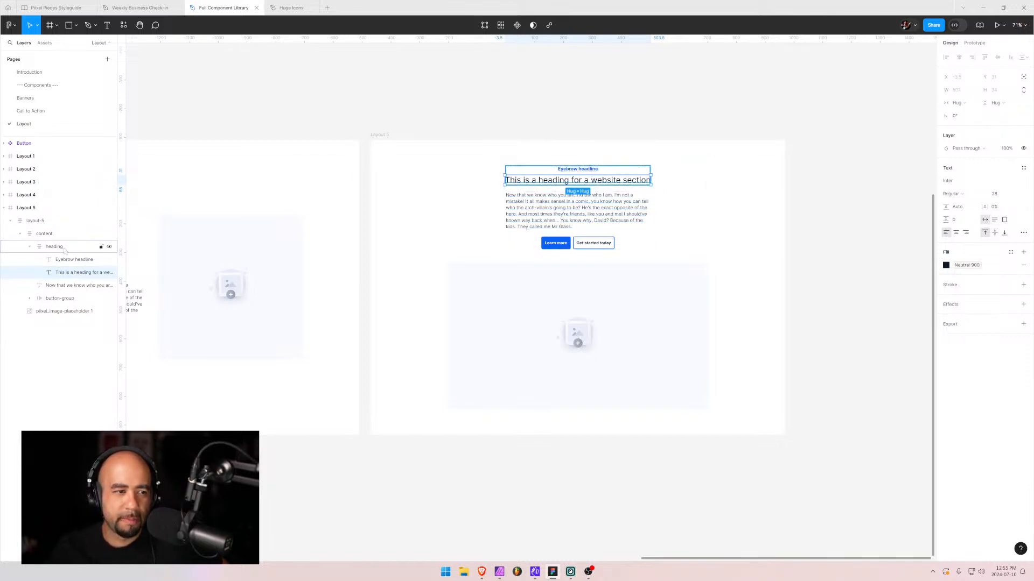
- Compare the horizontal resizing options on Layout 5's heading frame and leave it at Fixed width
{"action": "left_click", "coordinate": [103, 246]}
{"action": "left_click", "coordinate": [965, 116]}
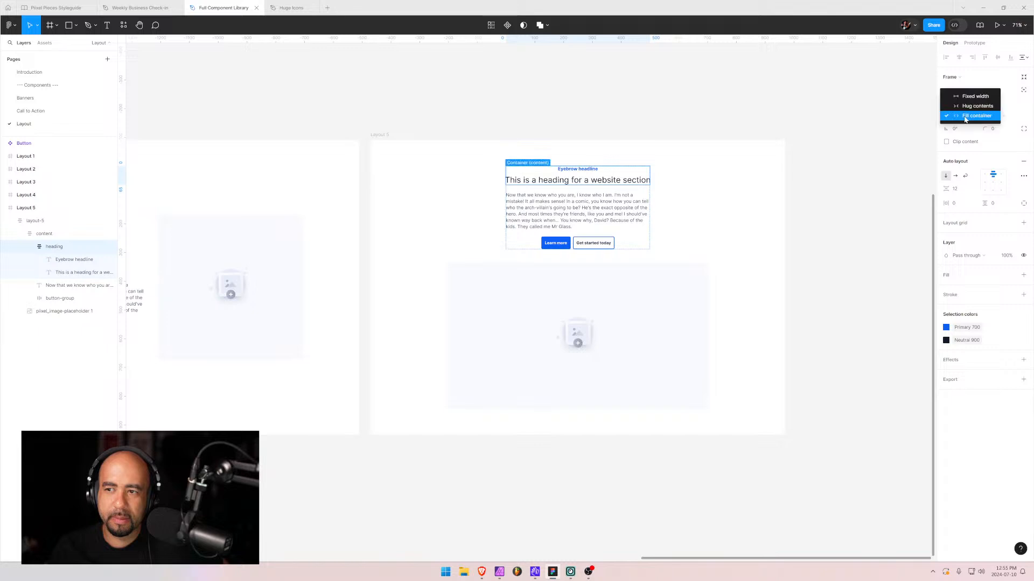
{"action": "left_click", "coordinate": [967, 97]}
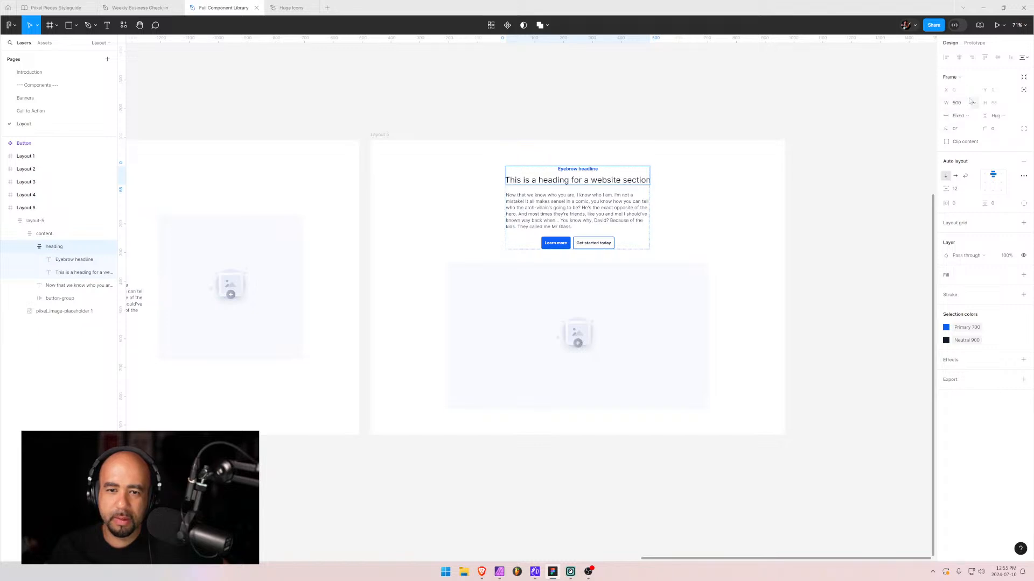
{"action": "left_click", "coordinate": [967, 116]}
{"action": "left_click", "coordinate": [967, 126]}
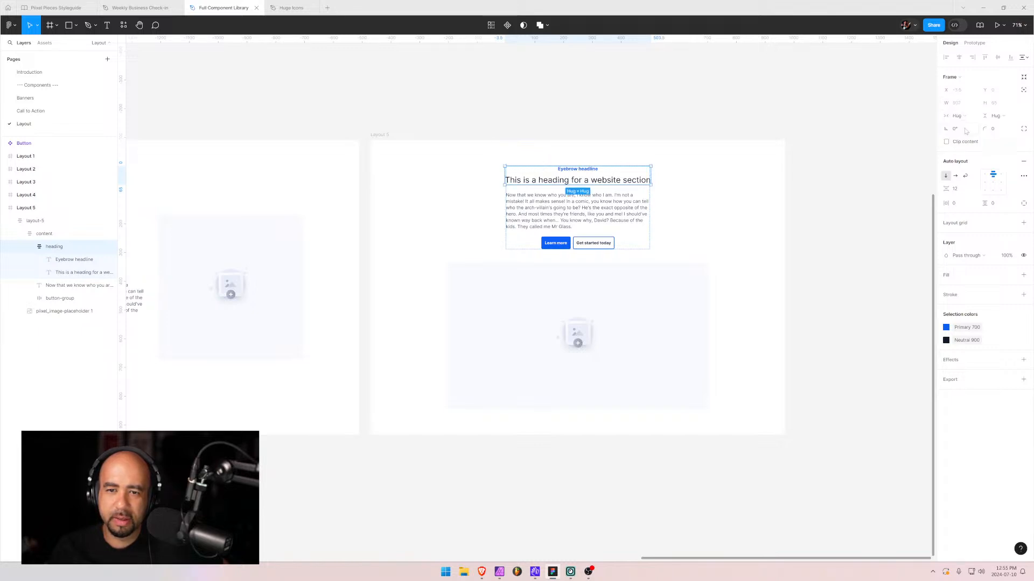
{"action": "left_click", "coordinate": [967, 116]}
{"action": "left_click", "coordinate": [968, 126]}
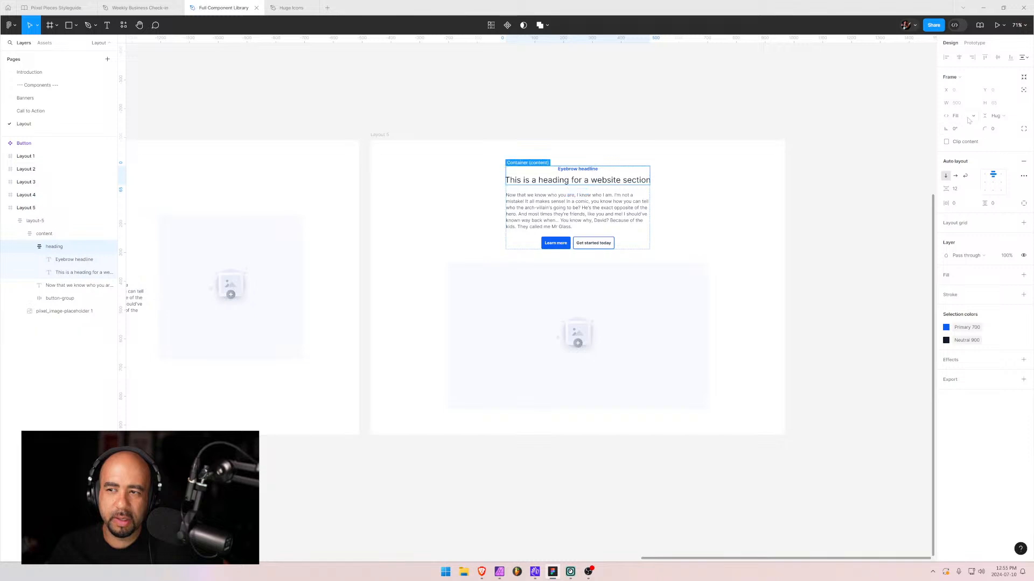
{"action": "left_click", "coordinate": [968, 116]}
{"action": "left_click", "coordinate": [968, 96]}
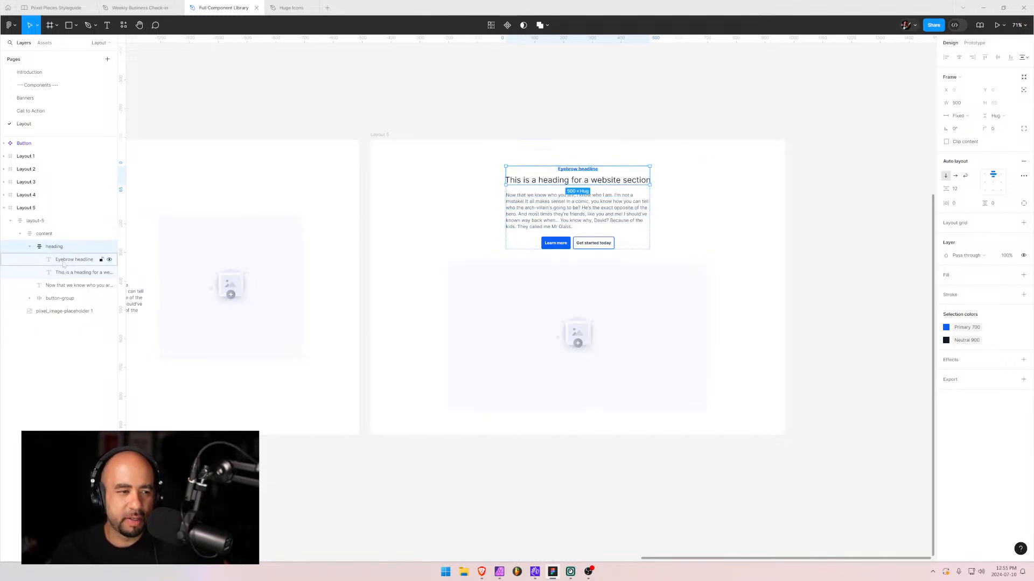
- Set the horizontal resizing of the "This is a heading for a website section" text to Fill container
{"action": "left_click", "coordinate": [65, 261]}
{"action": "left_click", "coordinate": [62, 274]}
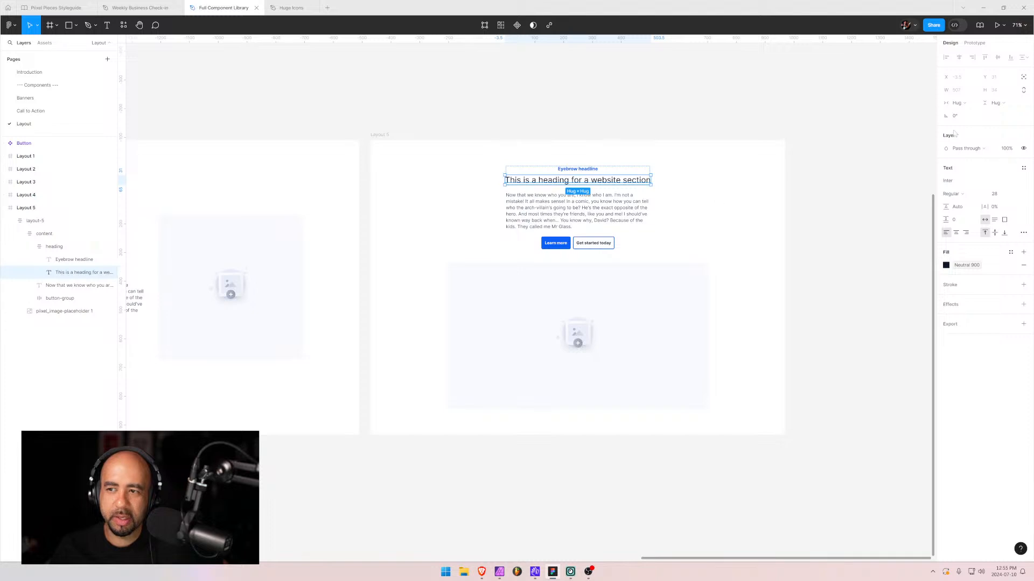
{"action": "left_click", "coordinate": [964, 103]}
{"action": "left_click", "coordinate": [971, 113]}
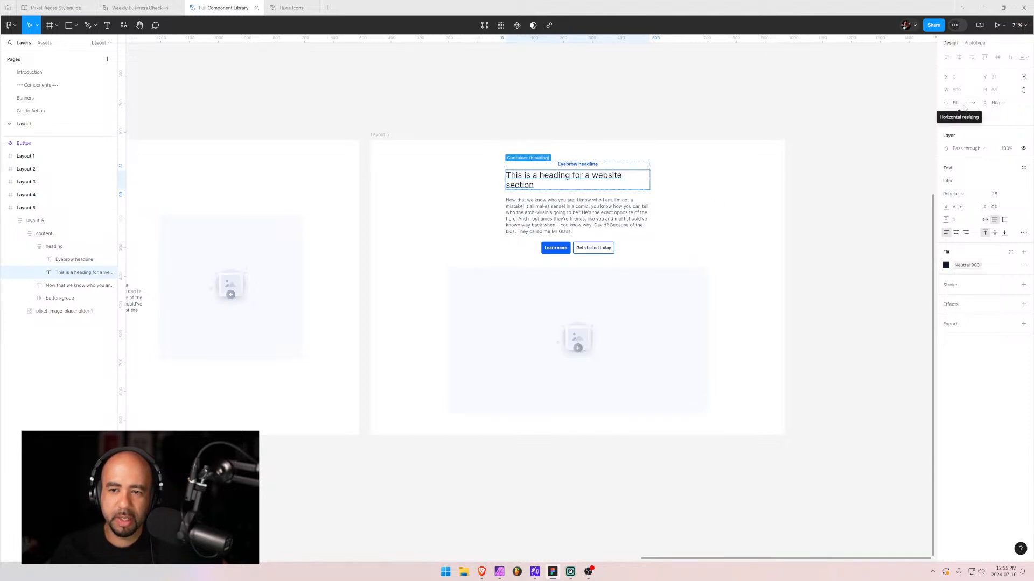
- Try different text alignments on Layout 5's heading text, then compare its auto width, auto height and fixed size resizing
{"action": "left_click", "coordinate": [957, 233]}
{"action": "left_click", "coordinate": [947, 233]}
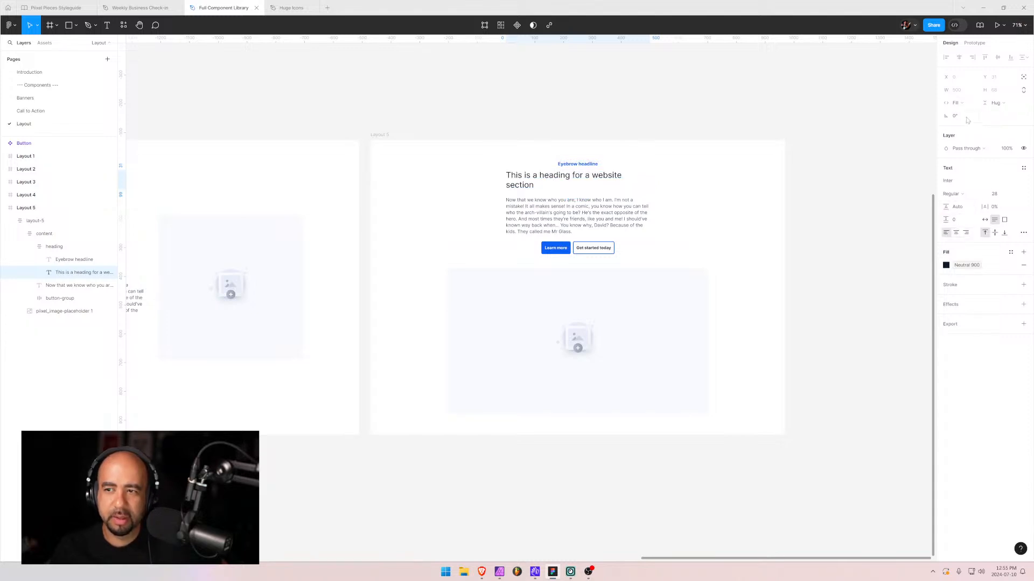
{"action": "left_click", "coordinate": [957, 103]}
{"action": "left_click", "coordinate": [963, 93]}
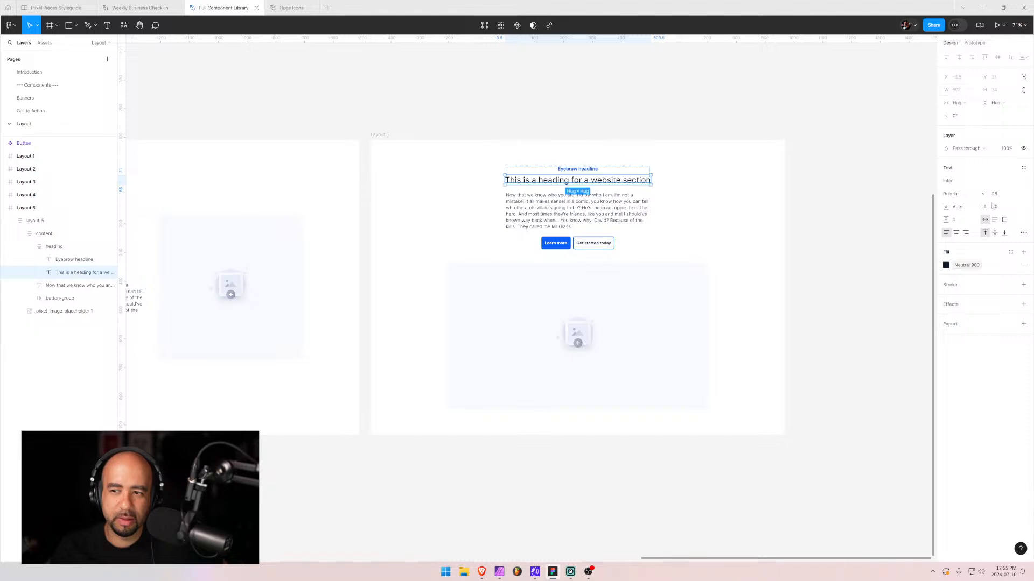
{"action": "left_click", "coordinate": [995, 219]}
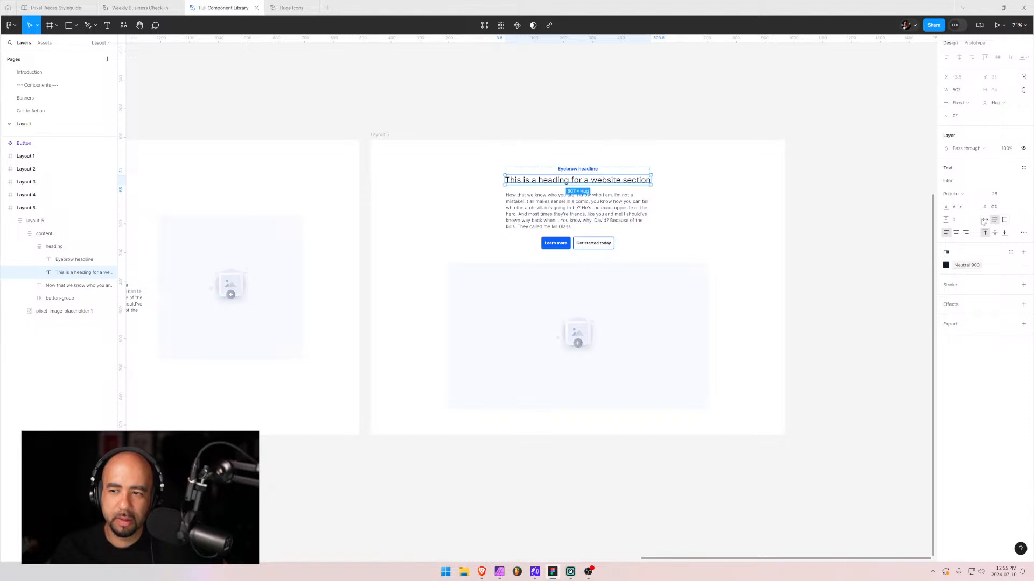
{"action": "left_click", "coordinate": [985, 220]}
{"action": "left_click", "coordinate": [1004, 221]}
{"action": "left_click", "coordinate": [985, 220]}
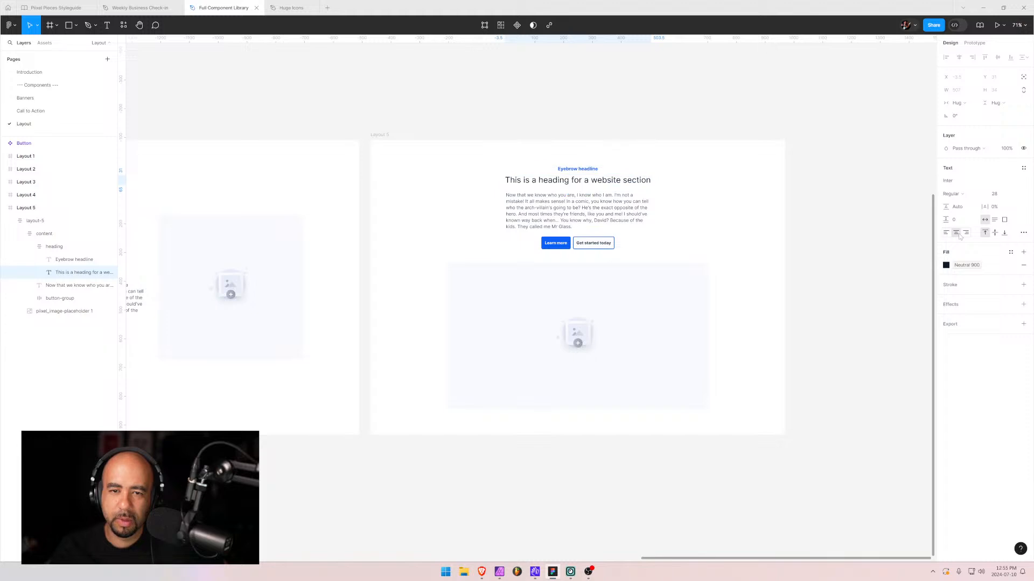
- Center-align Layout 5's heading text and set its horizontal resizing to Fill container
{"action": "left_click", "coordinate": [964, 103]}
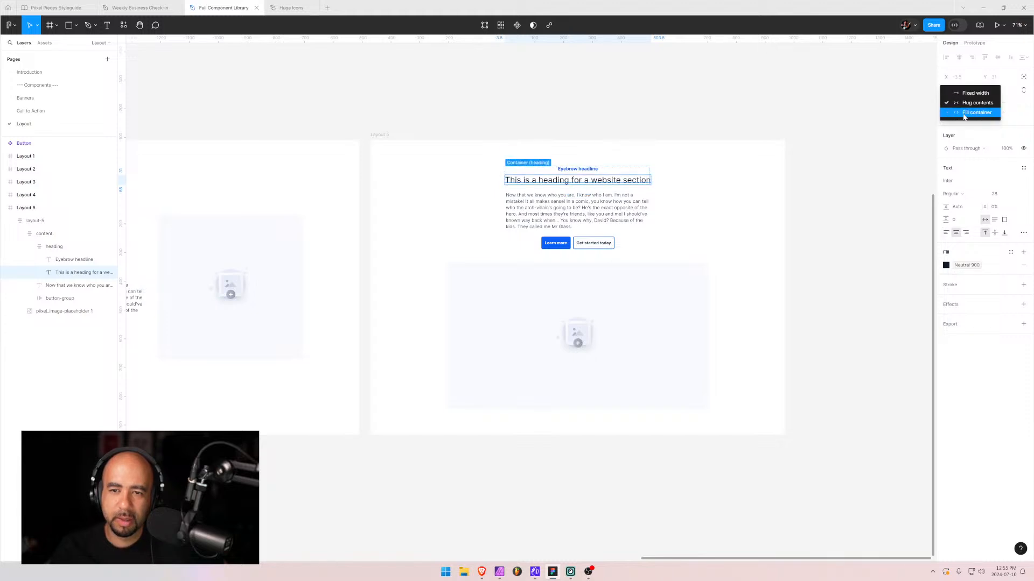
{"action": "left_click", "coordinate": [964, 110]}
{"action": "left_click", "coordinate": [499, 205]}
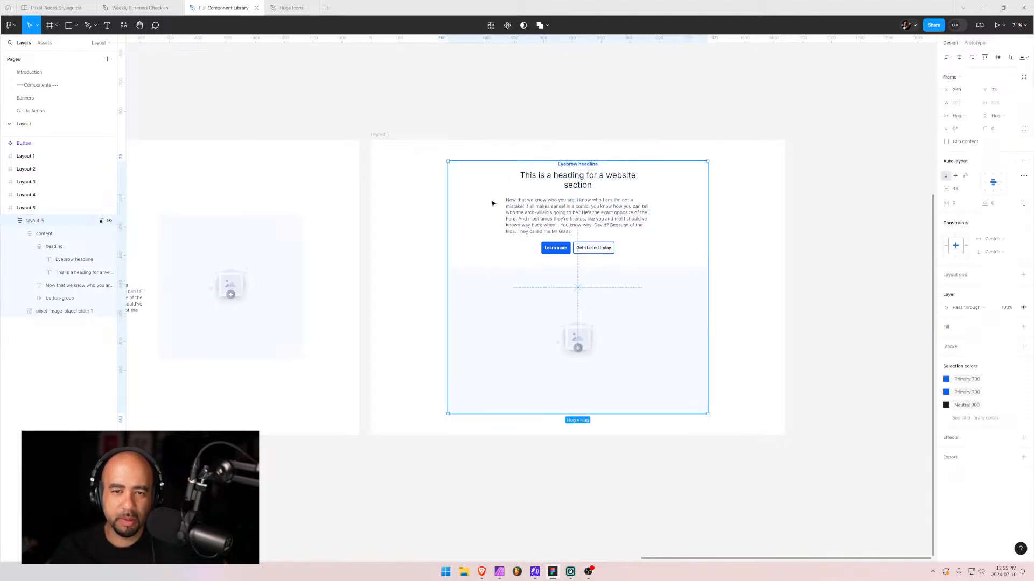
{"action": "double_click", "coordinate": [542, 214]}
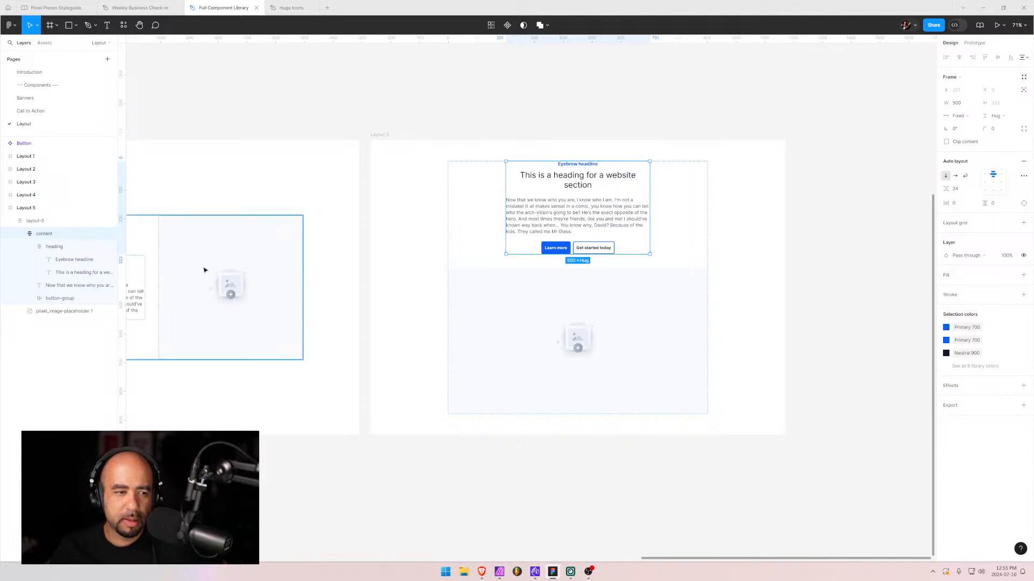
{"action": "key", "text": "Delete"}
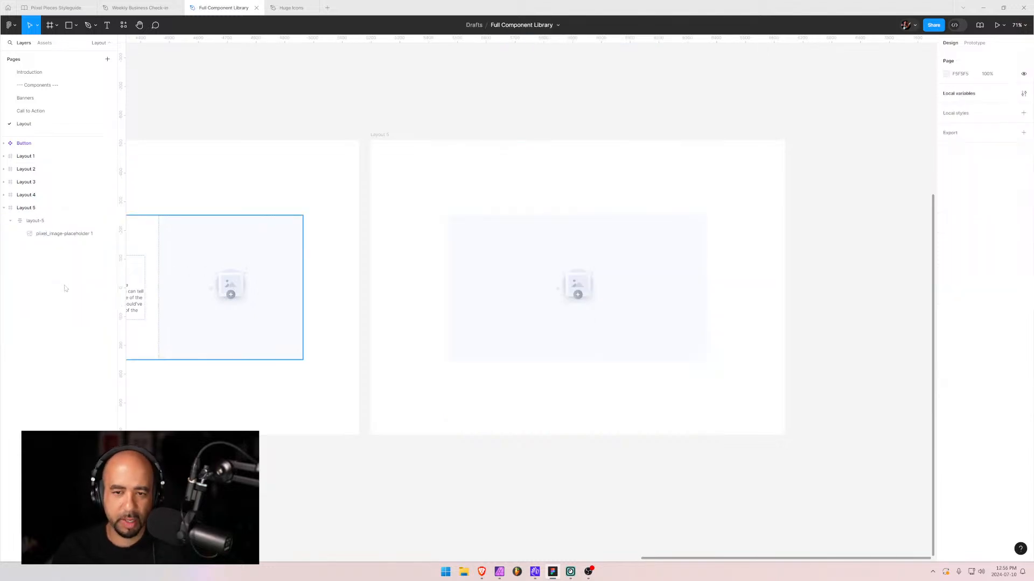
{"action": "key", "text": "ctrl+z"}
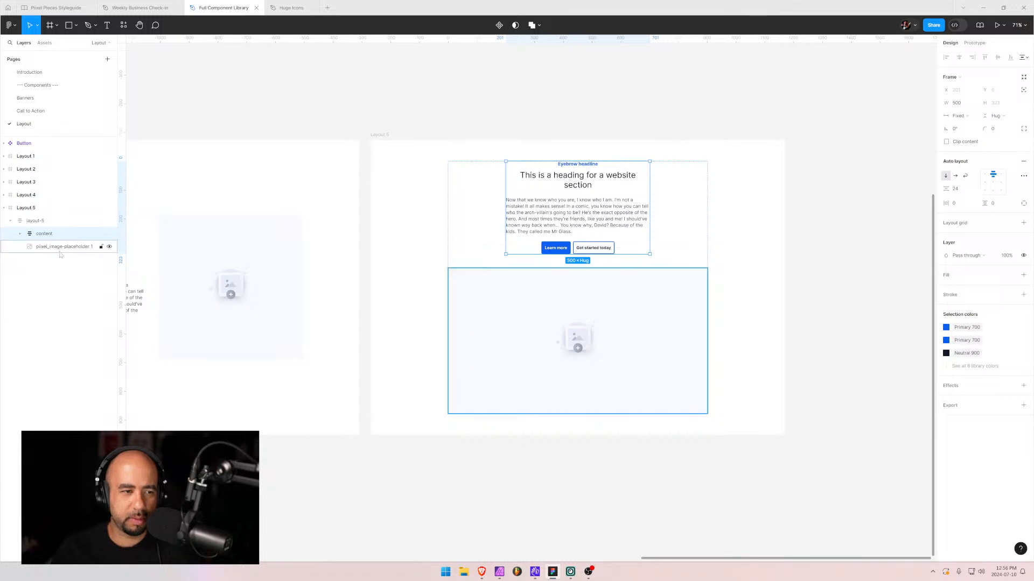
- Delete the button-group from Layout 5's content frame
{"action": "left_click", "coordinate": [19, 233]}
{"action": "left_click", "coordinate": [45, 273]}
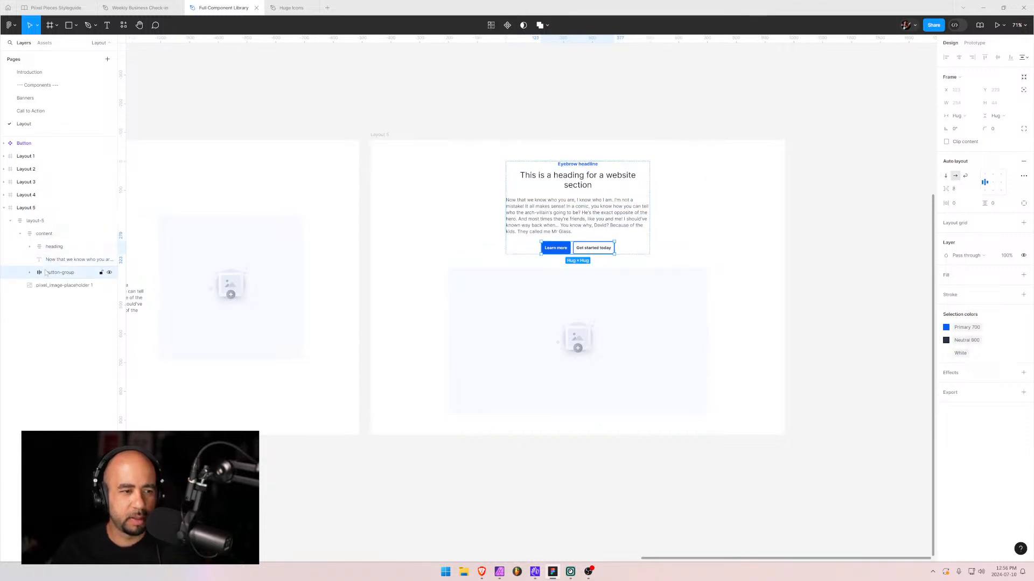
{"action": "key", "text": "Delete"}
- Set the width of Layout 5's content frame to 600
{"action": "left_click", "coordinate": [564, 234]}
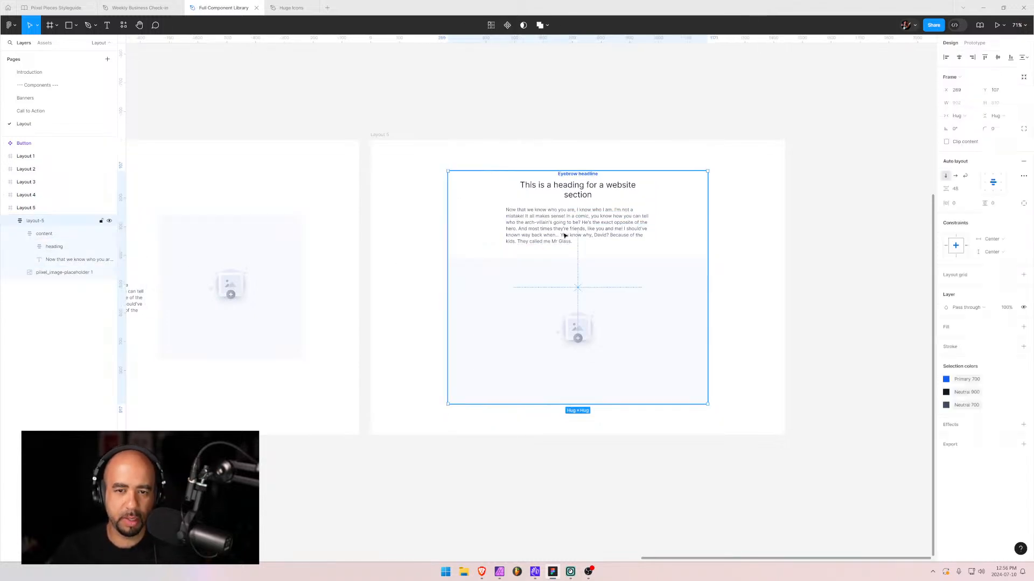
{"action": "left_click", "coordinate": [566, 236]}
{"action": "left_click", "coordinate": [568, 236]}
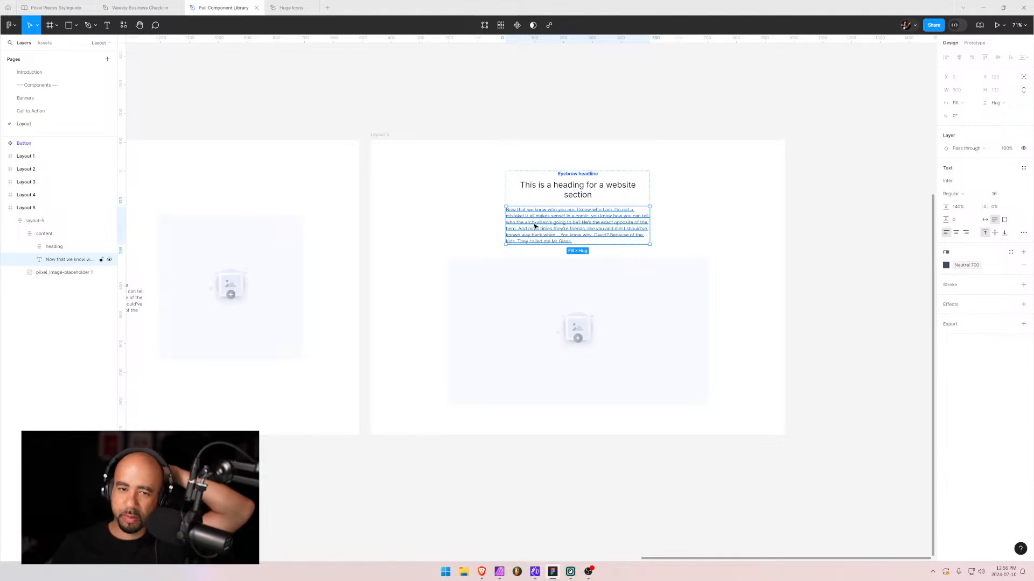
{"action": "left_click", "coordinate": [89, 223]}
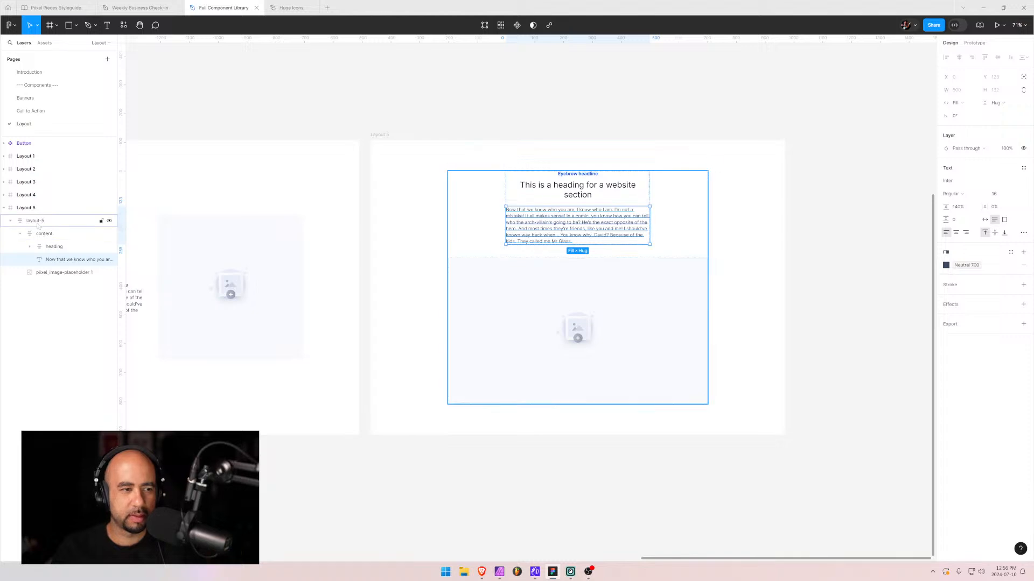
{"action": "left_click", "coordinate": [38, 233]}
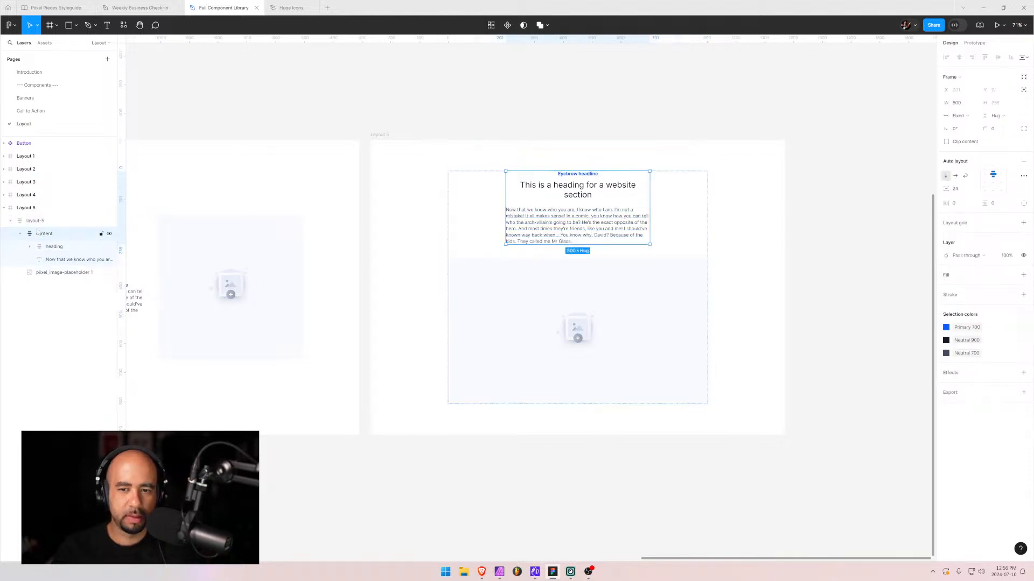
{"action": "left_click", "coordinate": [964, 105]}
{"action": "type", "text": "600"}
{"action": "key", "text": "Return"}
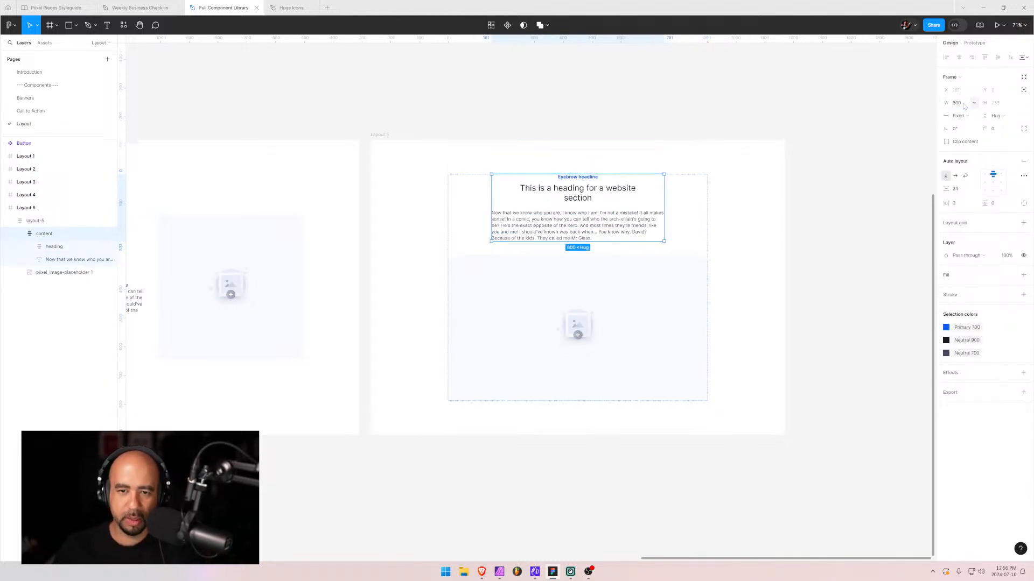
- Set the width of the heading frame inside Layout 5's content frame to 400
{"action": "left_click", "coordinate": [64, 260]}
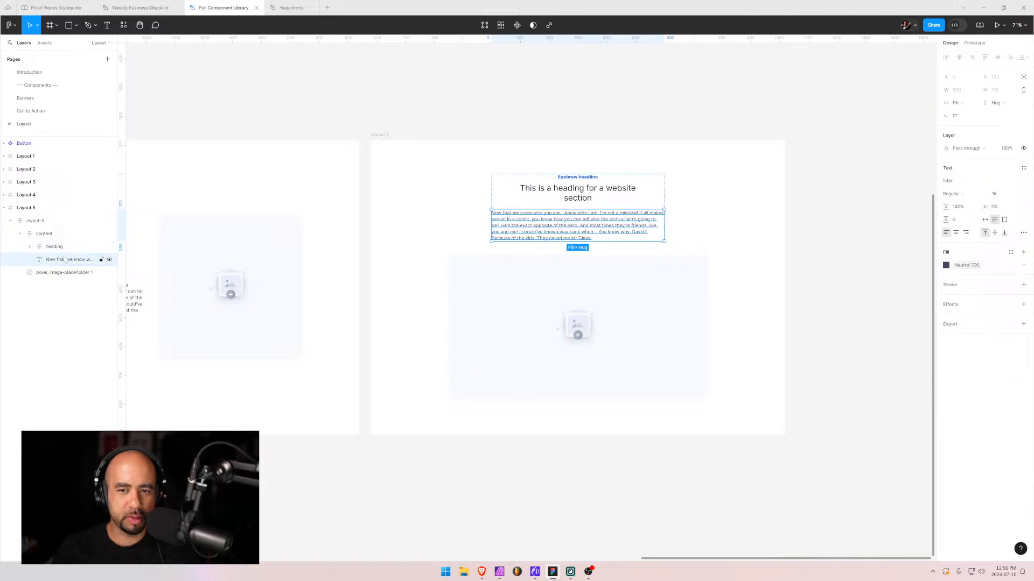
{"action": "left_click", "coordinate": [571, 195]}
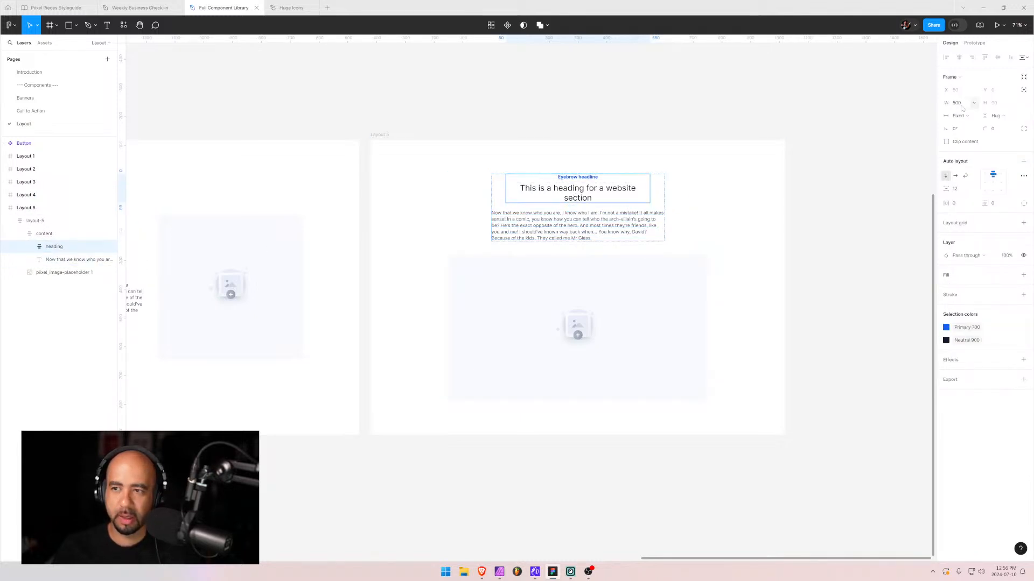
{"action": "left_click", "coordinate": [964, 103]}
{"action": "type", "text": "400"}
{"action": "key", "text": "Return"}
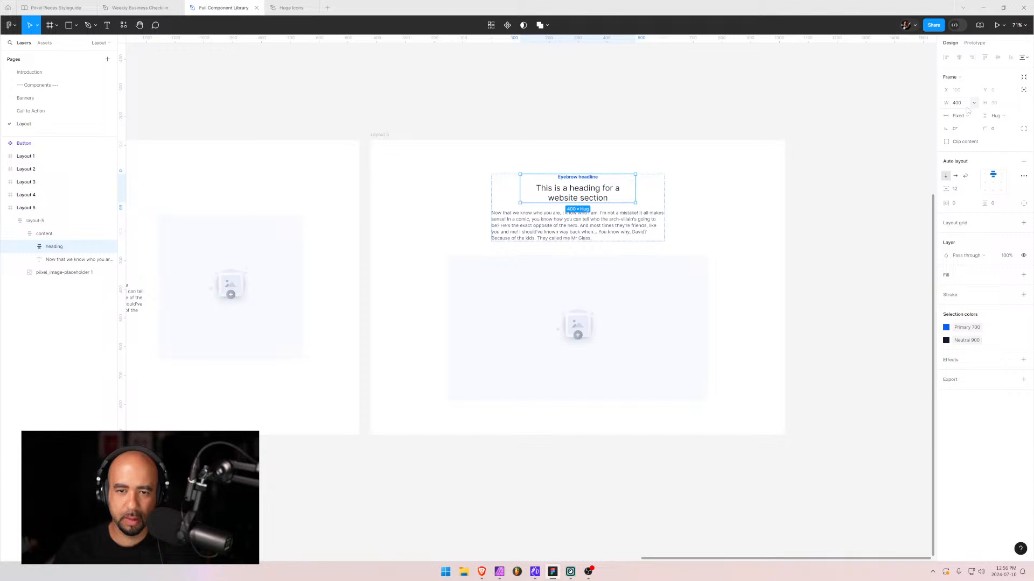
- Open Layout 5's body paragraph for editing and select the text from "And most times they're friends" to the end
{"action": "left_click", "coordinate": [513, 207]}
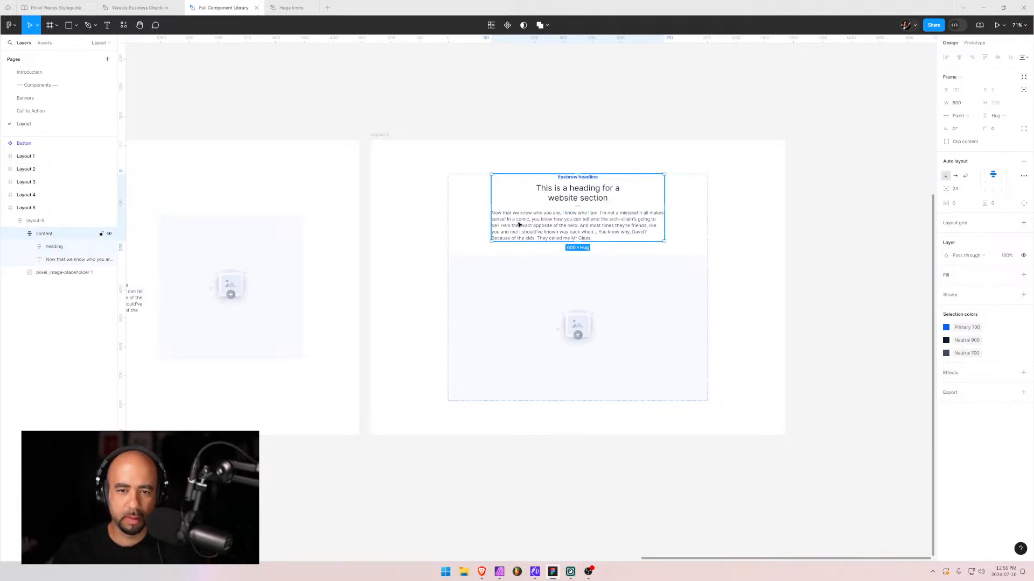
{"action": "double_click", "coordinate": [518, 225]}
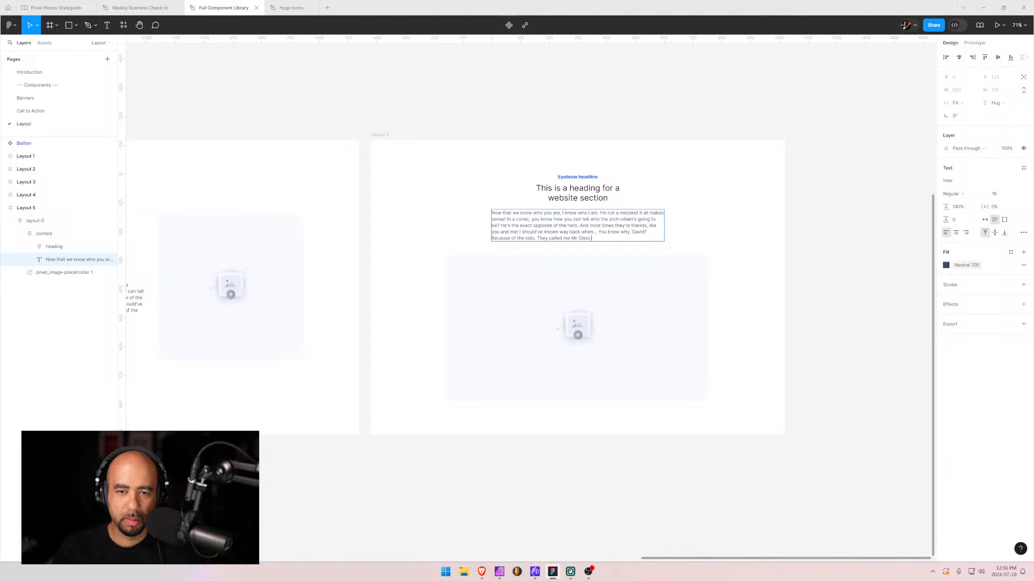
{"action": "left_click_drag", "start_coordinate": [592, 238], "coordinate": [578, 226]}
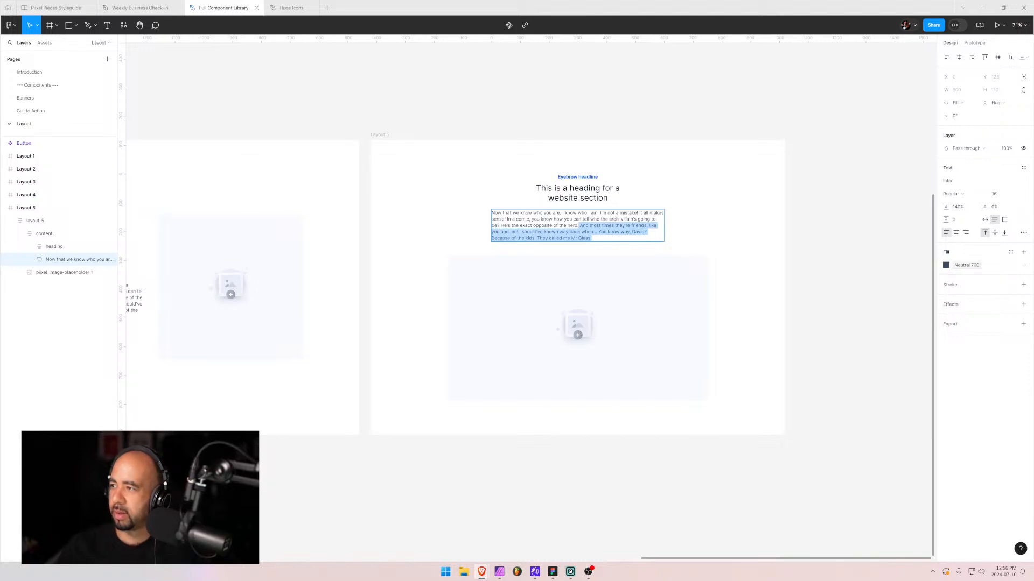
- Switch to the browser and generate 3 paragraphs of placeholder text on slipsum.com
{"action": "key", "text": "alt+Tab"}
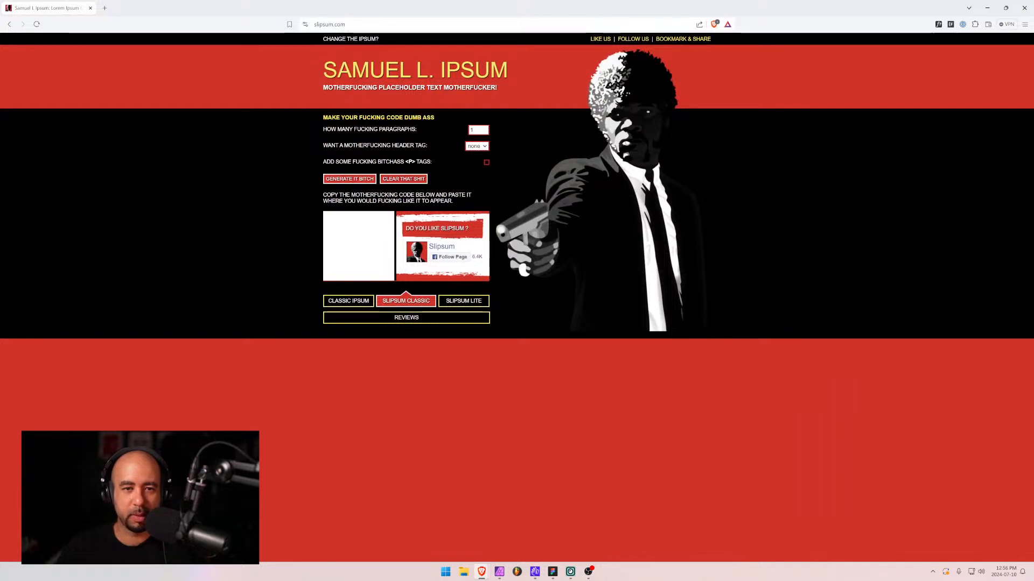
{"action": "double_click", "coordinate": [478, 129]}
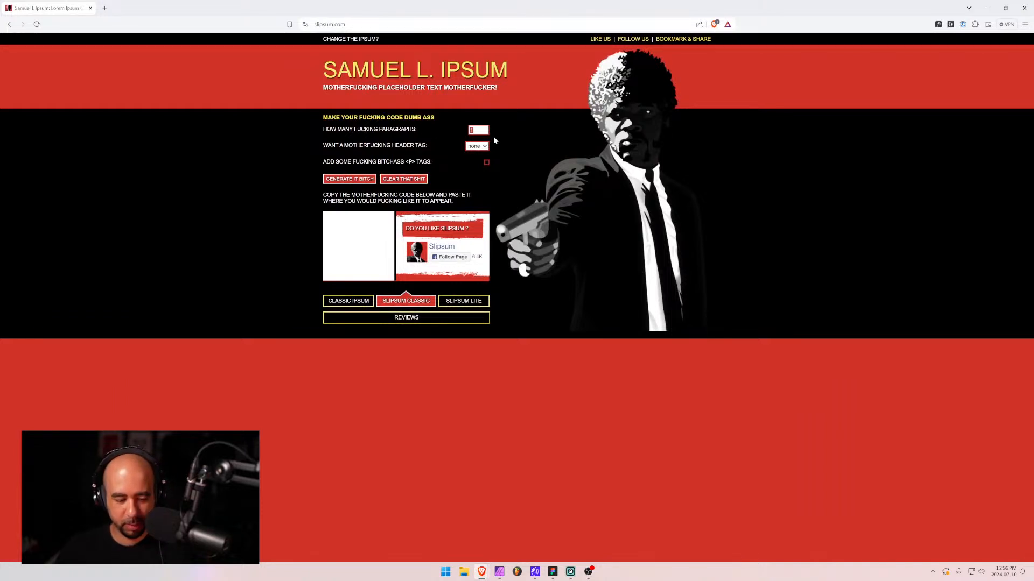
{"action": "type", "text": "3"}
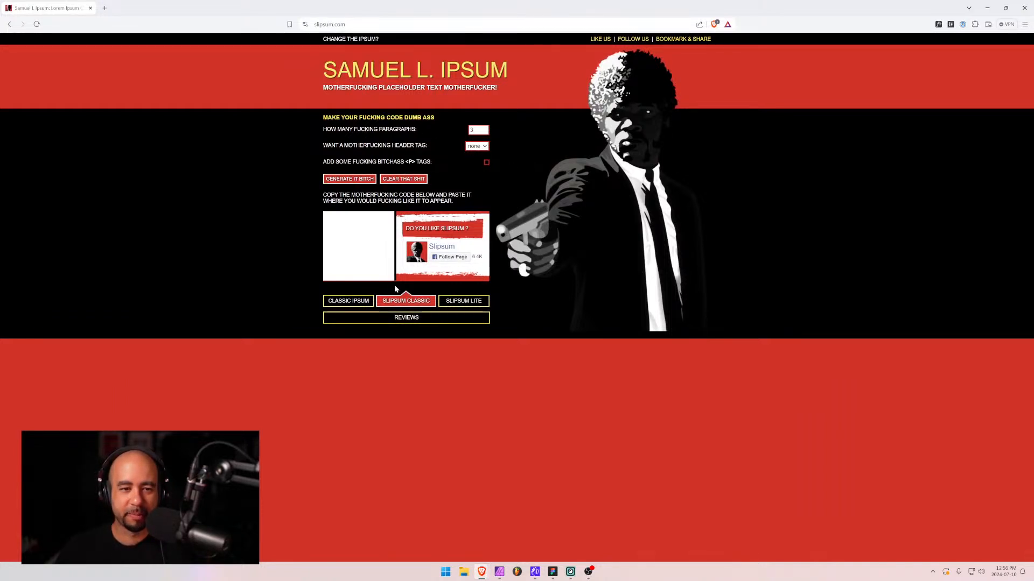
{"action": "left_click", "coordinate": [362, 319]}
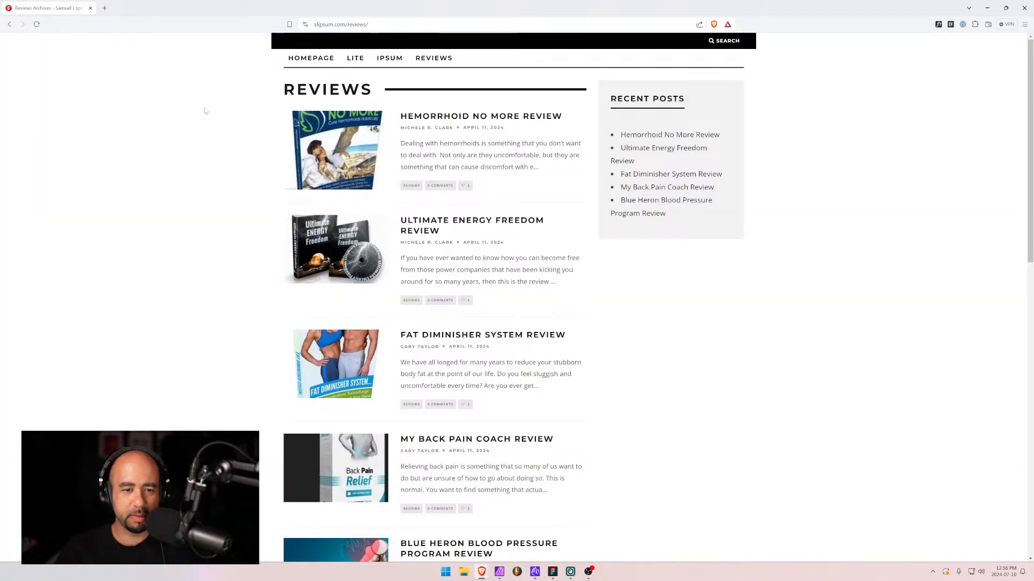
{"action": "key", "text": "alt+Left"}
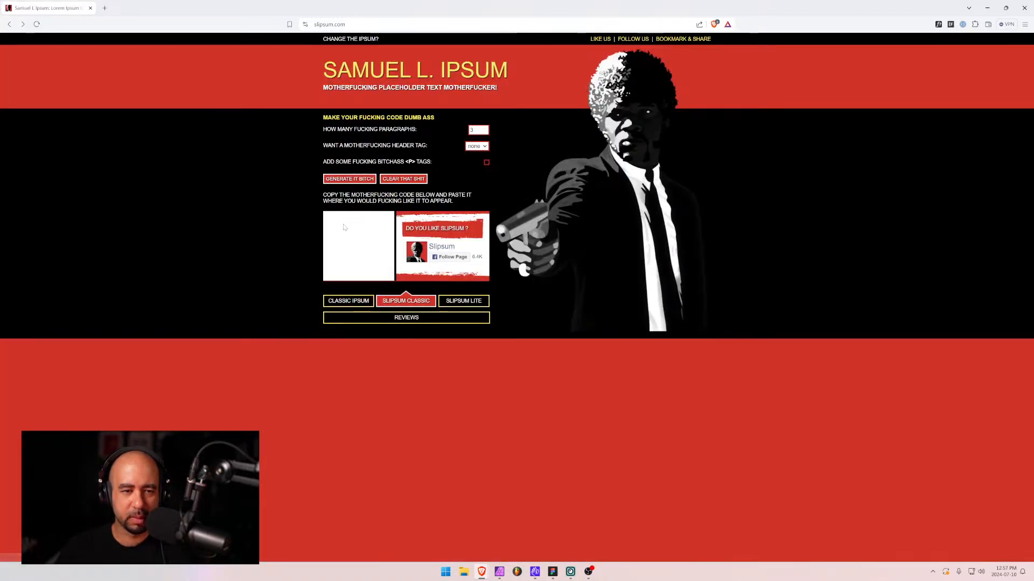
{"action": "left_click", "coordinate": [358, 180]}
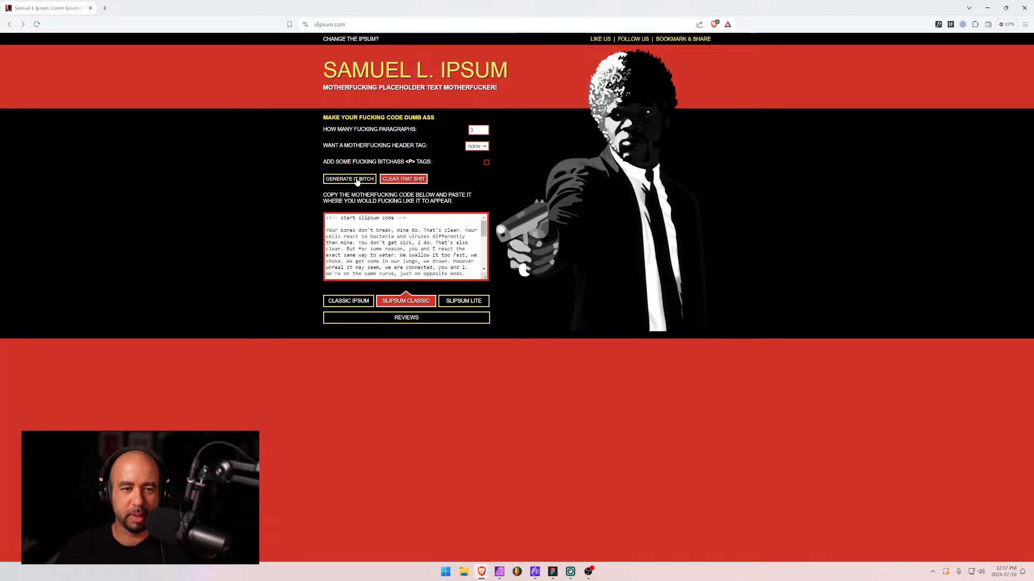
- Copy the generated paragraph that starts with "Your bones don't break, mine do."
{"action": "left_click", "coordinate": [482, 237]}
{"action": "scroll", "coordinate": [444, 237], "scroll_direction": "down", "scroll_amount": 1}
{"action": "left_click", "coordinate": [443, 236]}
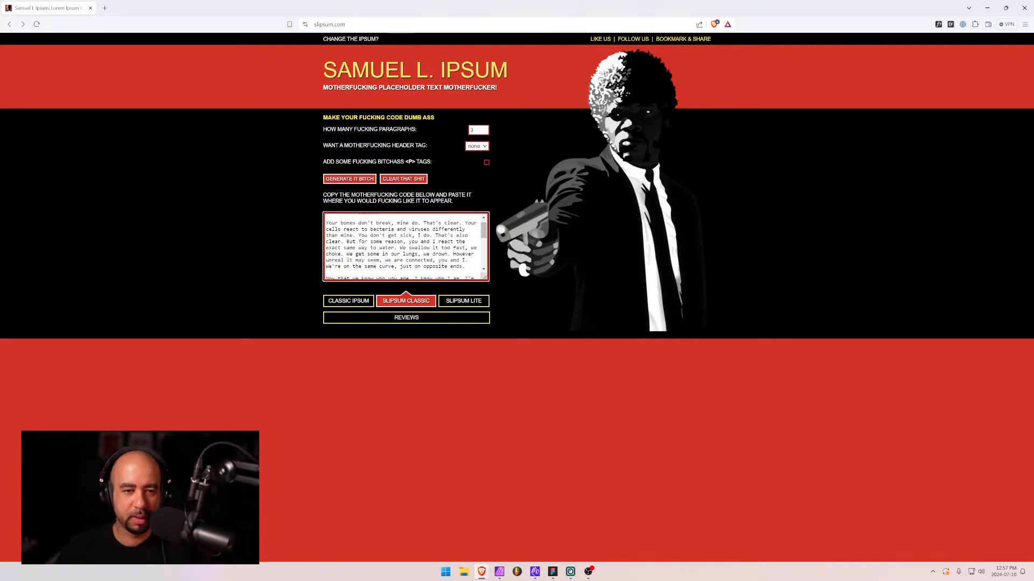
{"action": "left_click_drag", "start_coordinate": [325, 221], "coordinate": [435, 236]}
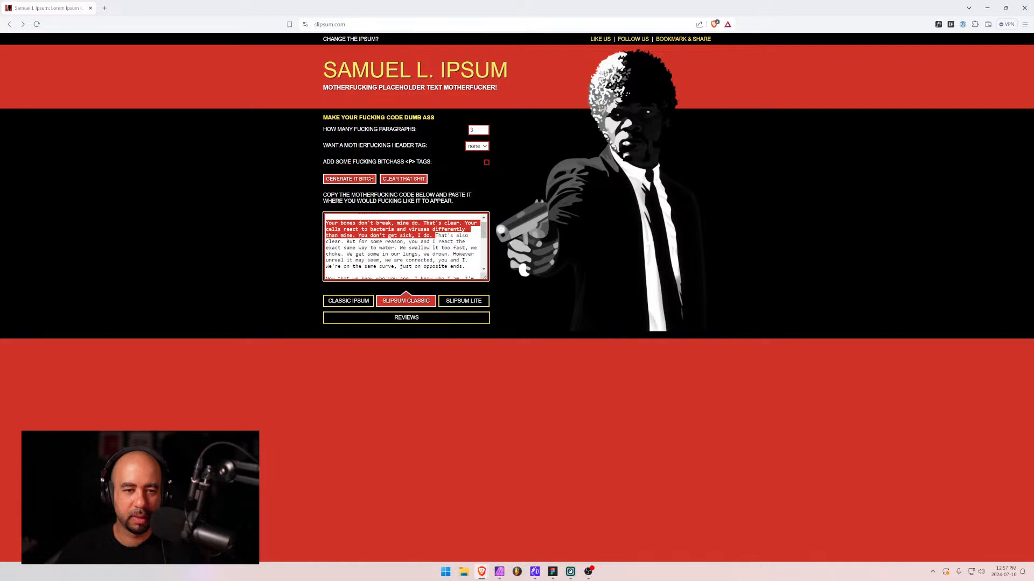
{"action": "left_click_drag", "start_coordinate": [435, 236], "coordinate": [461, 267]}
{"action": "key", "text": "ctrl+c"}
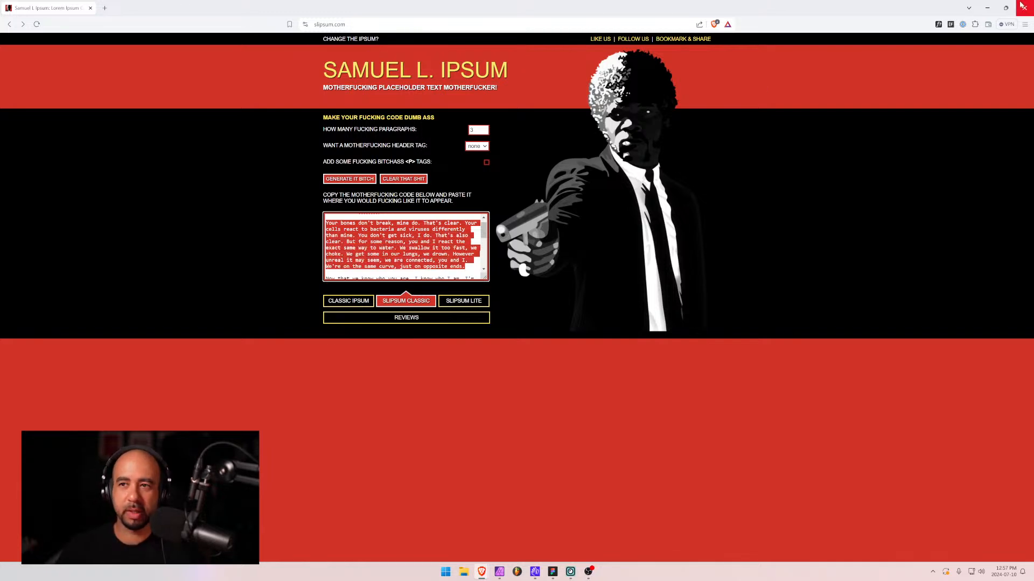
- Return to Figma and replace Layout 5's entire body paragraph with the copied placeholder text
{"action": "left_click", "coordinate": [990, 8]}
{"action": "type", "text": "Now that we know who you are, I know who I am. I'm not a mistake! It all makes sense! In a comic, you know how you can tell who the arch-villain's going to be? He's the exact opposite of the hero. And most times they're friends, like you and me! I should've known way back when... You know why, David? Because of the kids. They called me Mr Glass."}
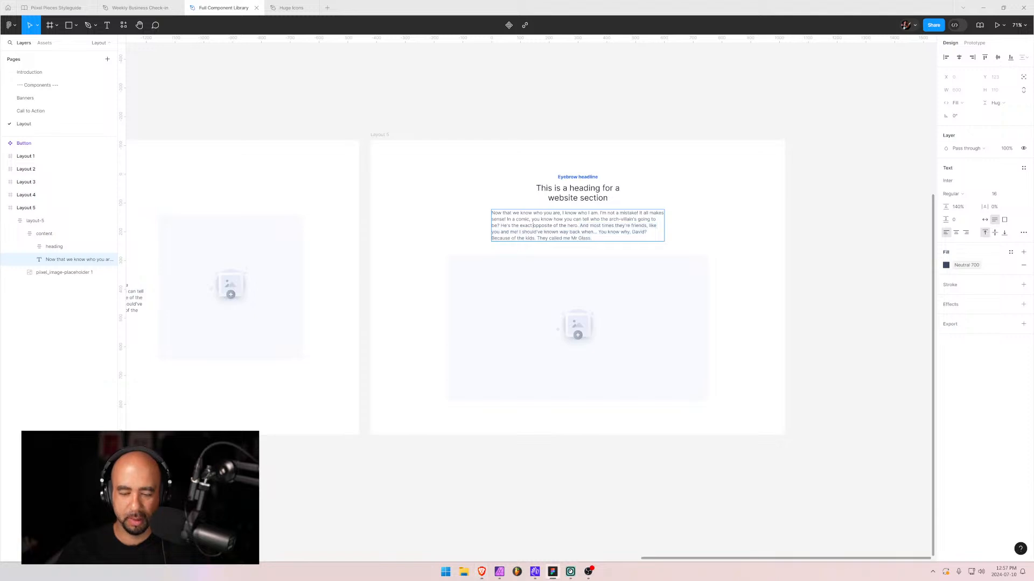
{"action": "scroll", "coordinate": [598, 217], "scroll_direction": "up", "scroll_amount": 5}
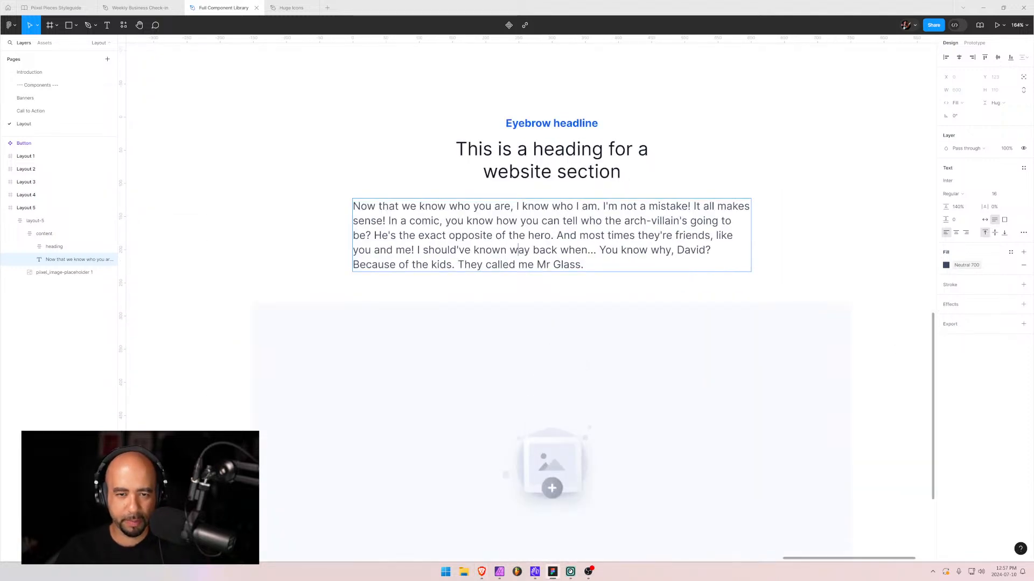
{"action": "key", "text": "ctrl+a"}
{"action": "key", "text": "ctrl+v"}
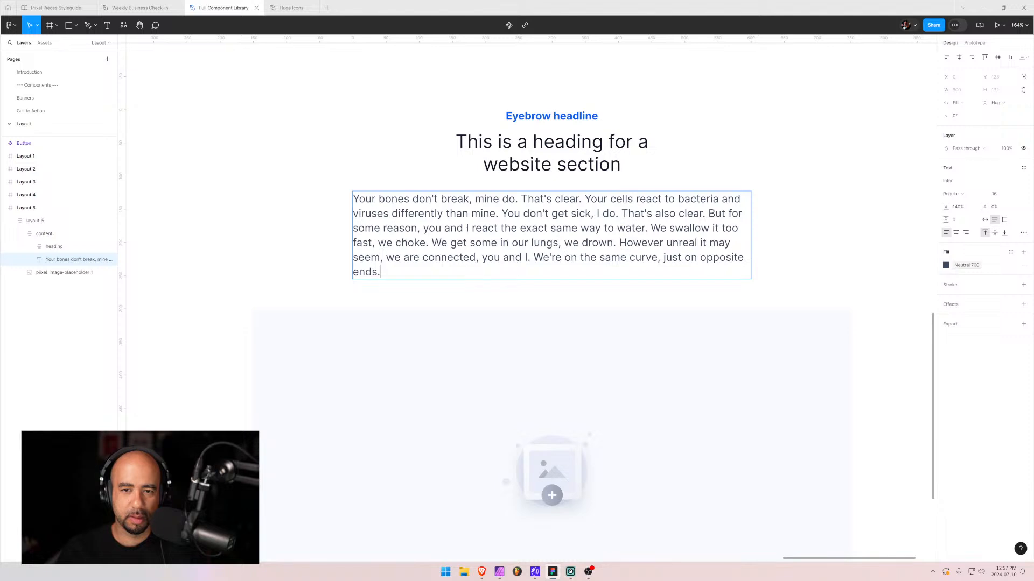
- Shorten Layout 5's body paragraph to end after "That's also clear." and clear the selection
{"action": "left_click_drag", "start_coordinate": [706, 214], "coordinate": [730, 274]}
{"action": "key", "text": "BackSpace"}
{"action": "key", "text": "Escape"}
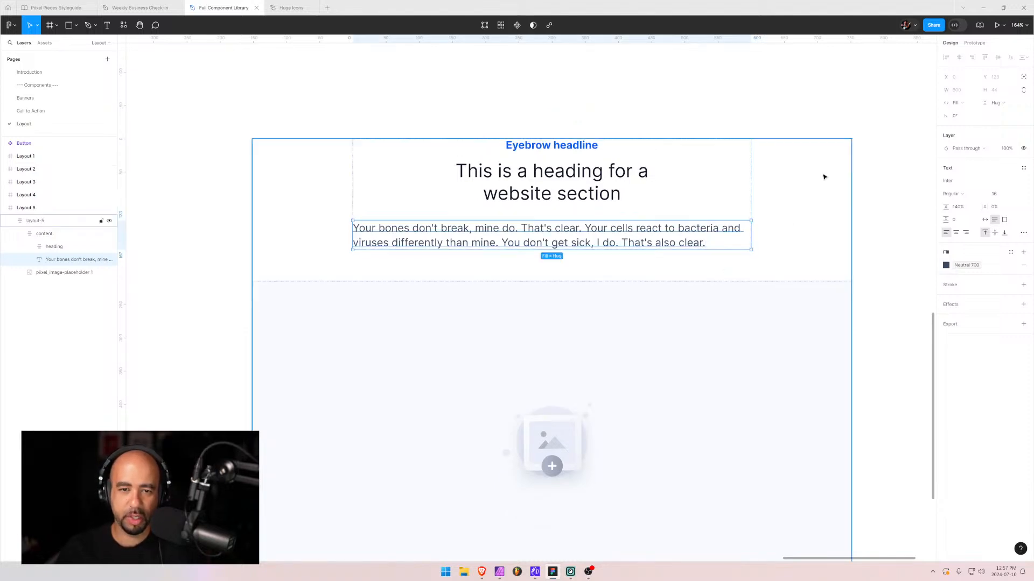
{"action": "scroll", "coordinate": [484, 269], "scroll_direction": "down", "scroll_amount": 5}
{"action": "scroll", "coordinate": [436, 264], "scroll_direction": "down", "scroll_amount": 2}
{"action": "left_click", "coordinate": [378, 229]}
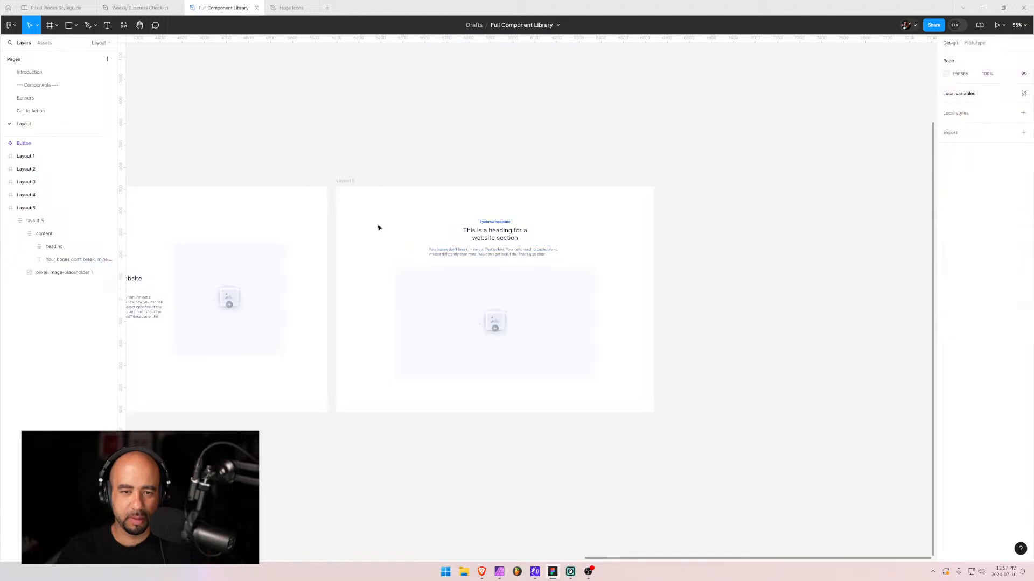
{"action": "scroll", "coordinate": [387, 292], "scroll_direction": "up", "scroll_amount": 4}
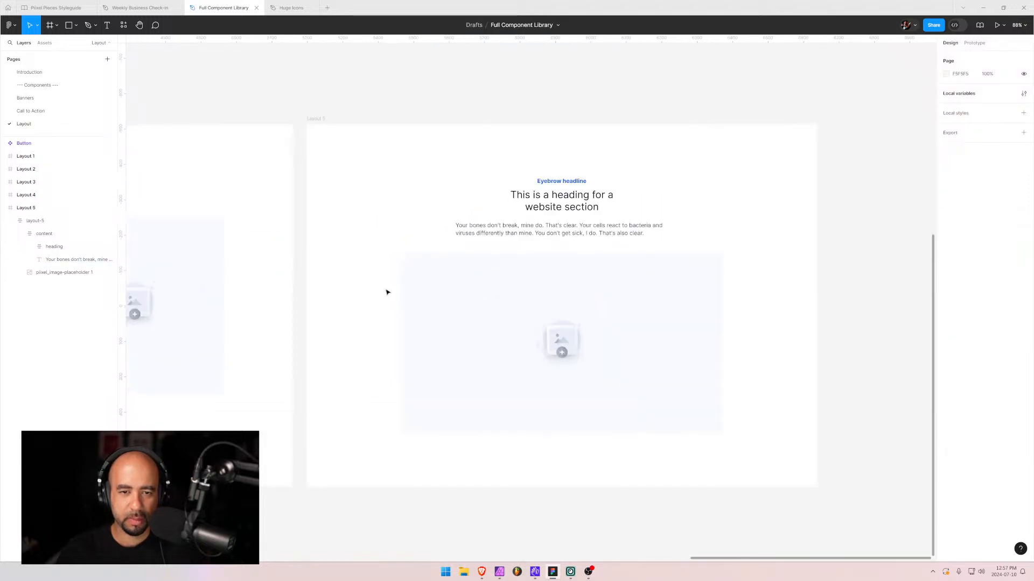
{"action": "left_click", "coordinate": [427, 247]}
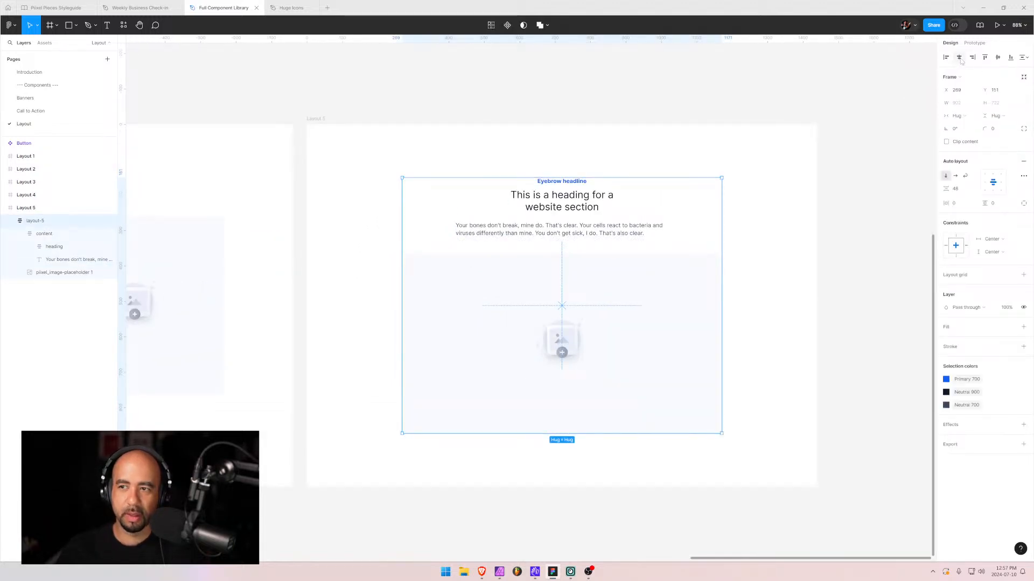
{"action": "left_click", "coordinate": [491, 92]}
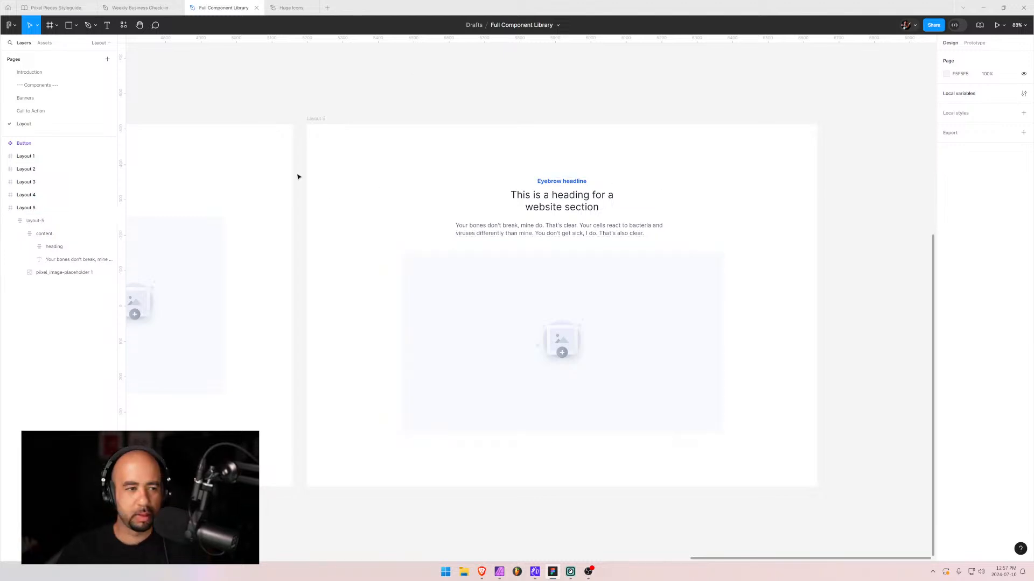
- Duplicate the Layout 5 frame and place the copy directly below it in the layer order
{"action": "left_click", "coordinate": [10, 221]}
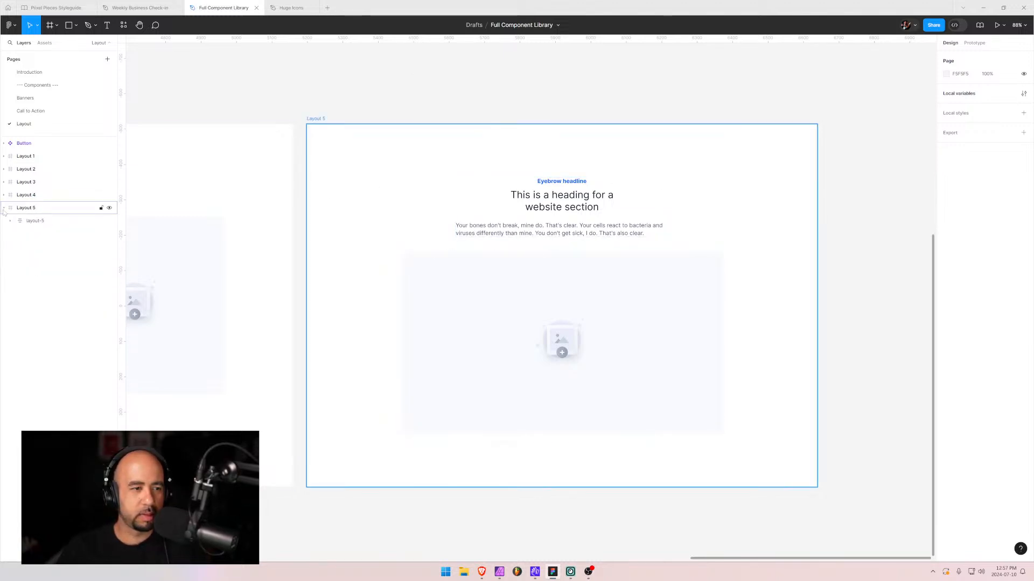
{"action": "left_click", "coordinate": [3, 208]}
{"action": "left_click", "coordinate": [32, 208]}
{"action": "key", "text": "ctrl+d"}
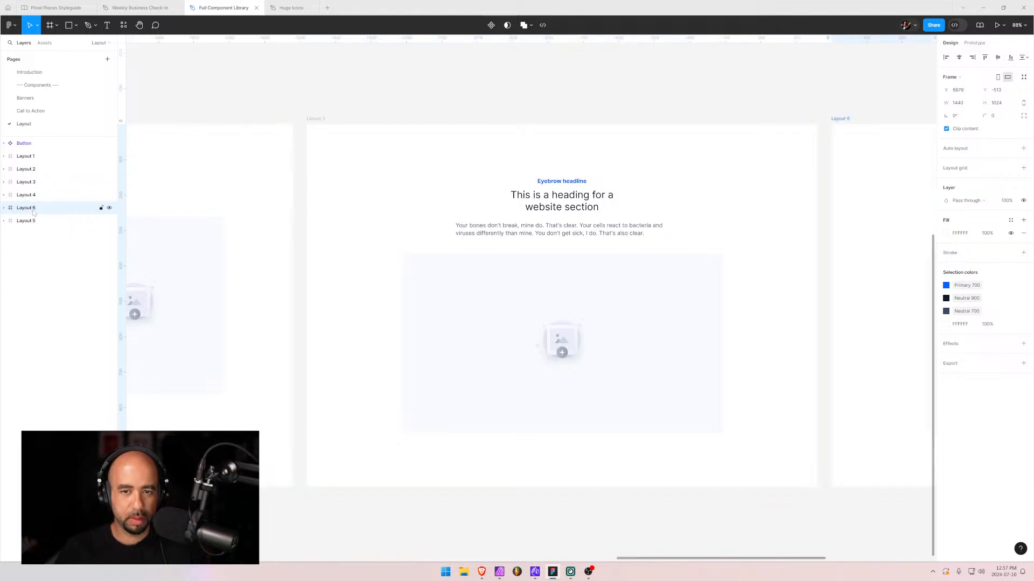
{"action": "left_click_drag", "start_coordinate": [36, 213], "coordinate": [33, 227]}
{"action": "left_click", "coordinate": [27, 208]}
{"action": "left_click", "coordinate": [27, 220]}
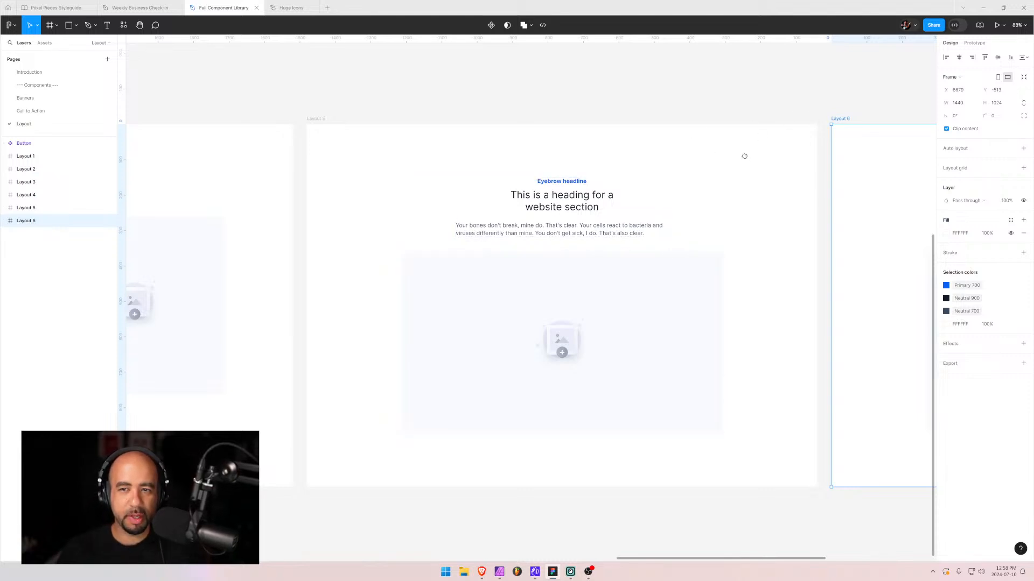
{"action": "left_click_drag", "start_coordinate": [743, 155], "coordinate": [229, 129]}
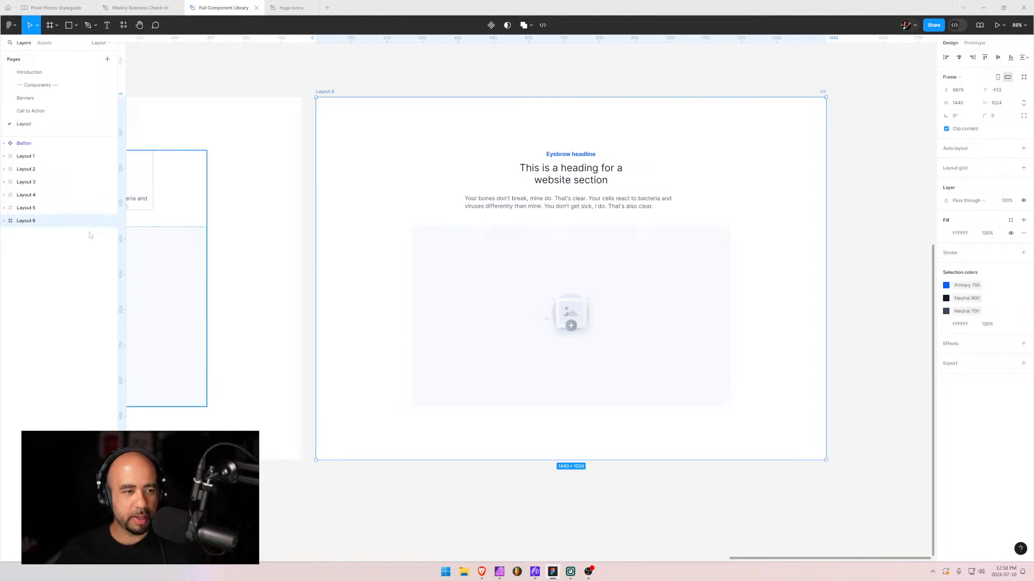
{"action": "key", "text": "ctrl+d"}
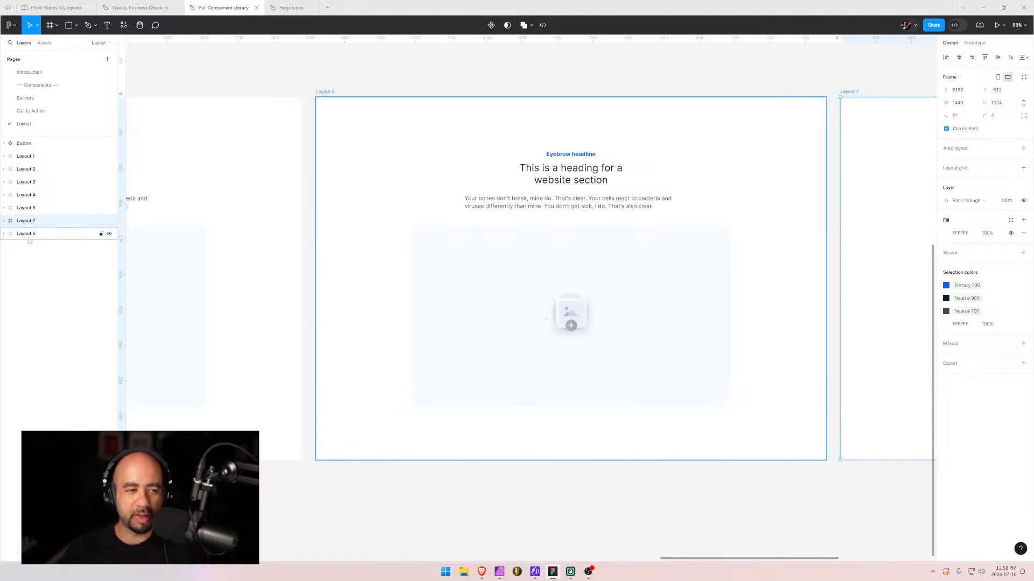
{"action": "left_click_drag", "start_coordinate": [797, 180], "coordinate": [322, 201]}
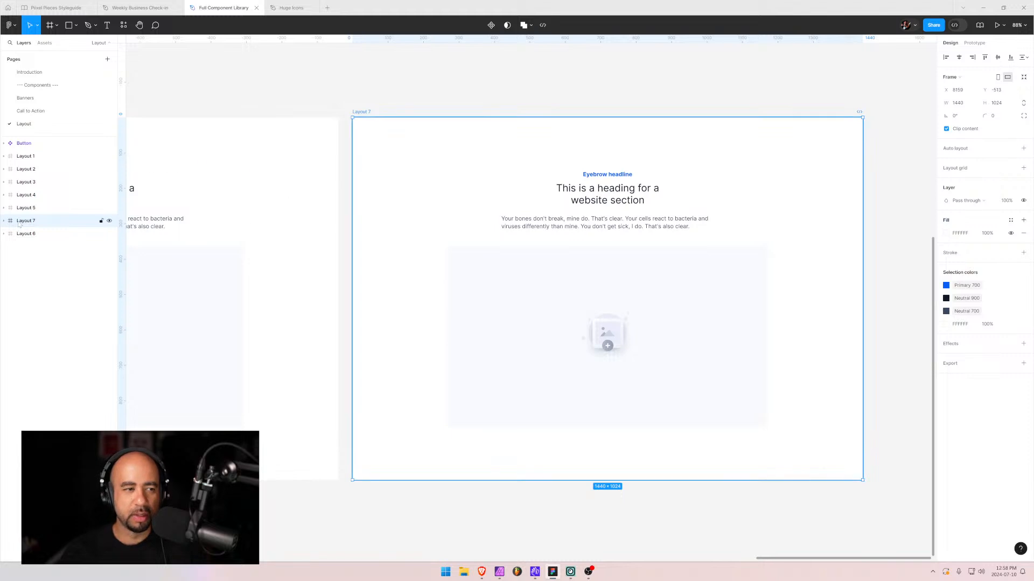
{"action": "left_click_drag", "start_coordinate": [23, 222], "coordinate": [28, 234]}
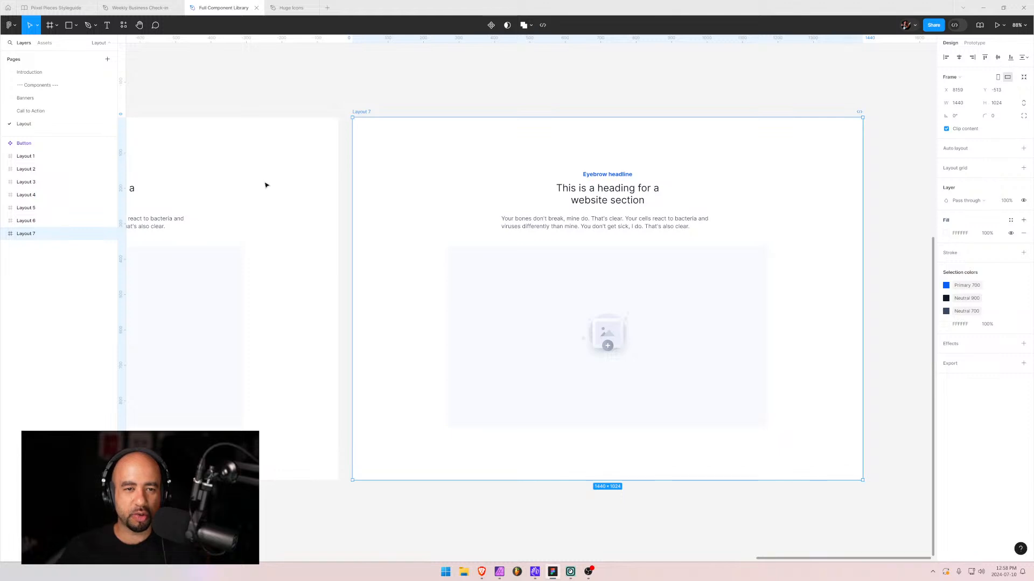
{"action": "left_click_drag", "start_coordinate": [314, 183], "coordinate": [655, 186]}
{"action": "left_click_drag", "start_coordinate": [257, 196], "coordinate": [330, 176]}
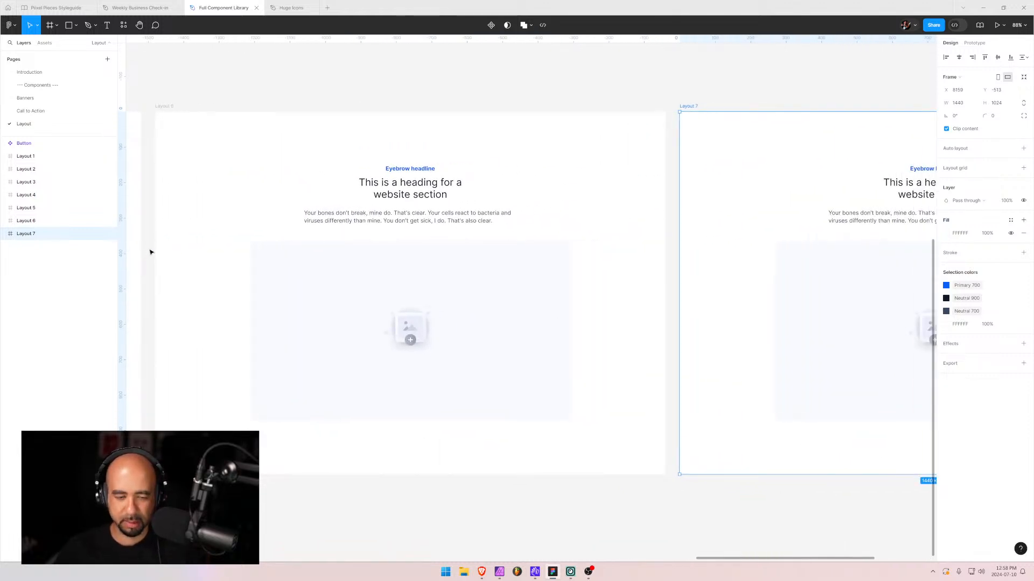
{"action": "key", "text": "Delete"}
{"action": "left_click", "coordinate": [24, 222]}
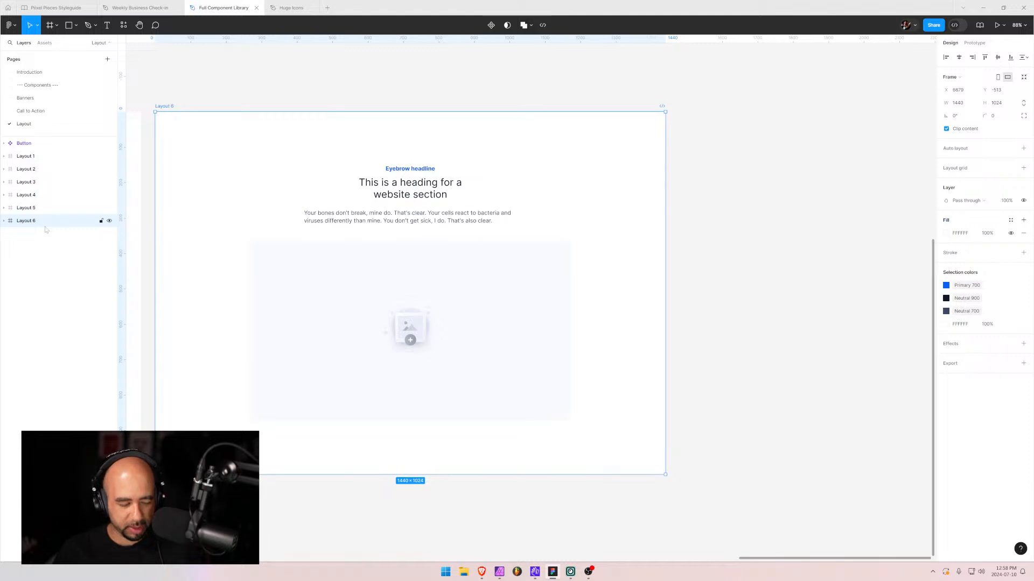
{"action": "key", "text": "ctrl+d"}
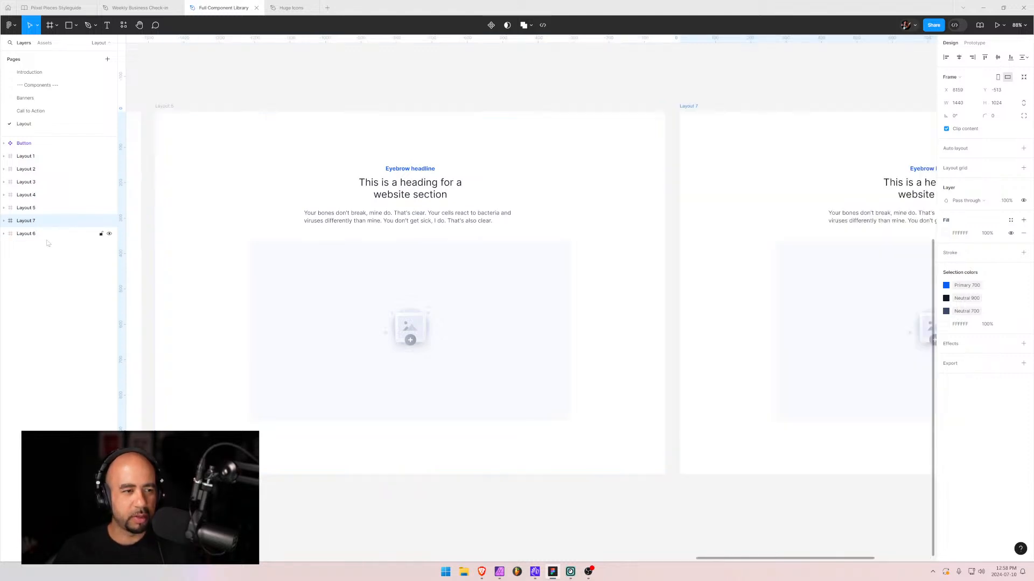
{"action": "key", "text": "ctrl+z"}
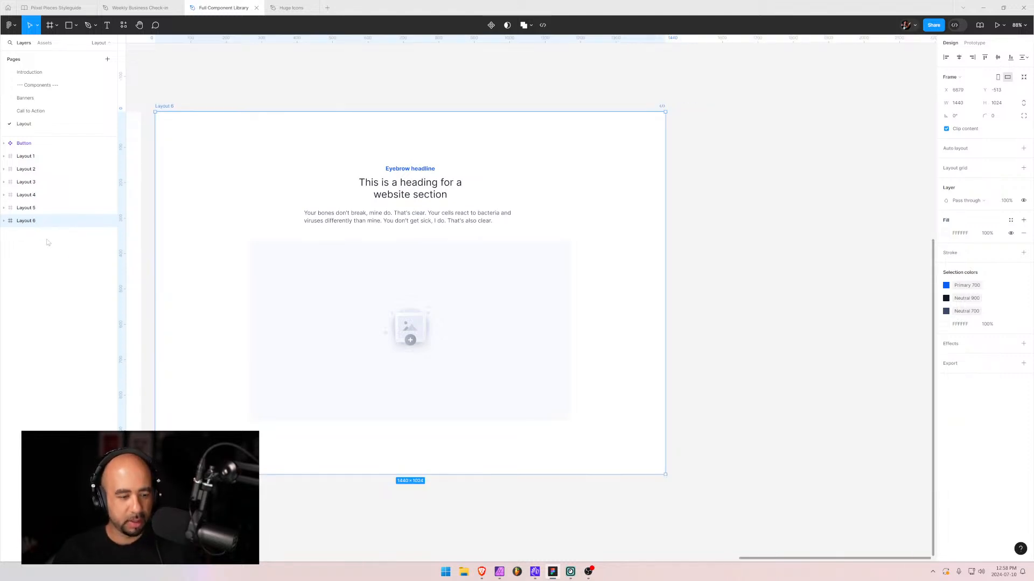
{"action": "key", "text": "ctrl+d"}
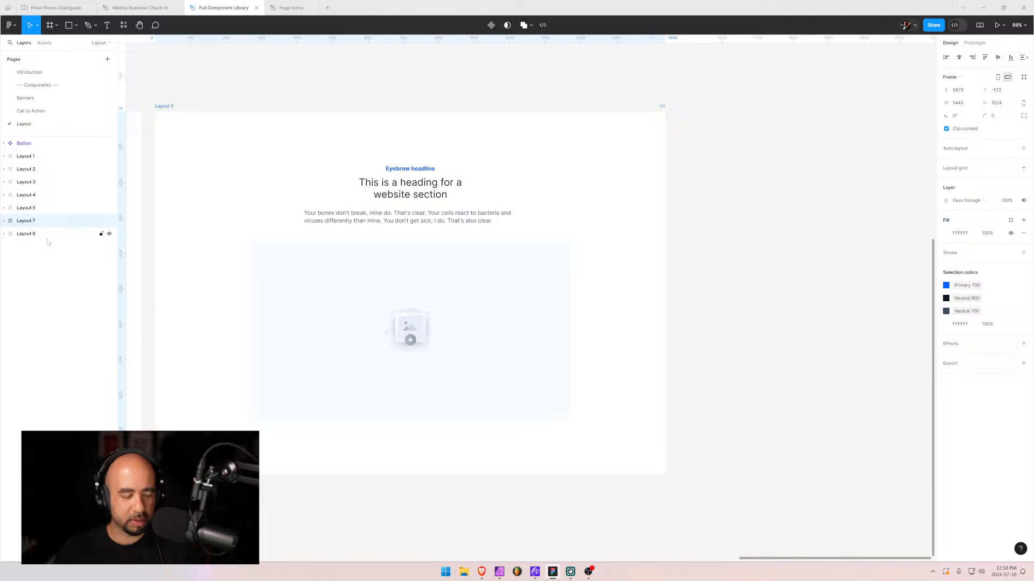
{"action": "key", "text": "ctrl+z"}
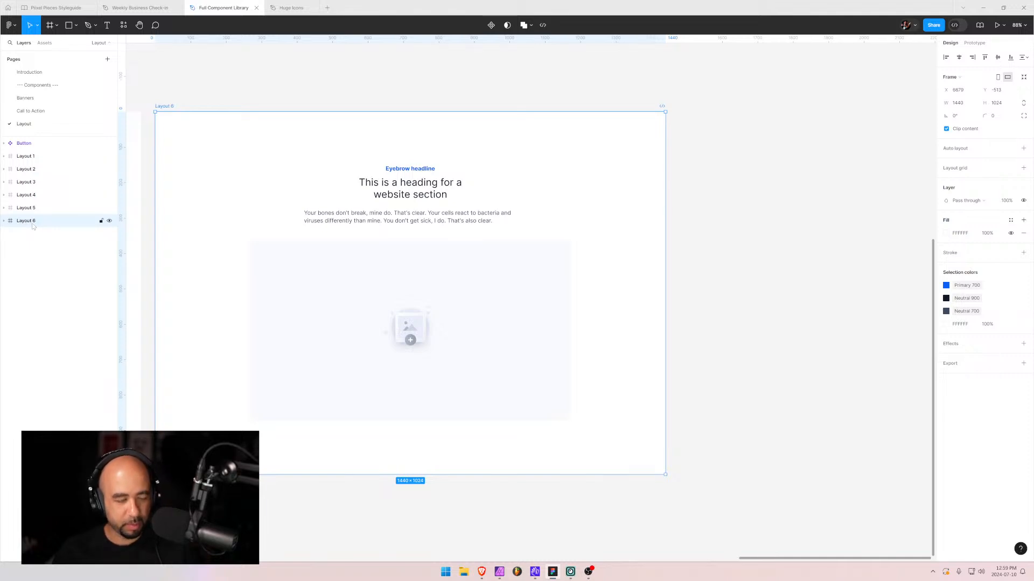
{"action": "key", "text": "super+ctrl+v"}
{"action": "key", "text": "super"}
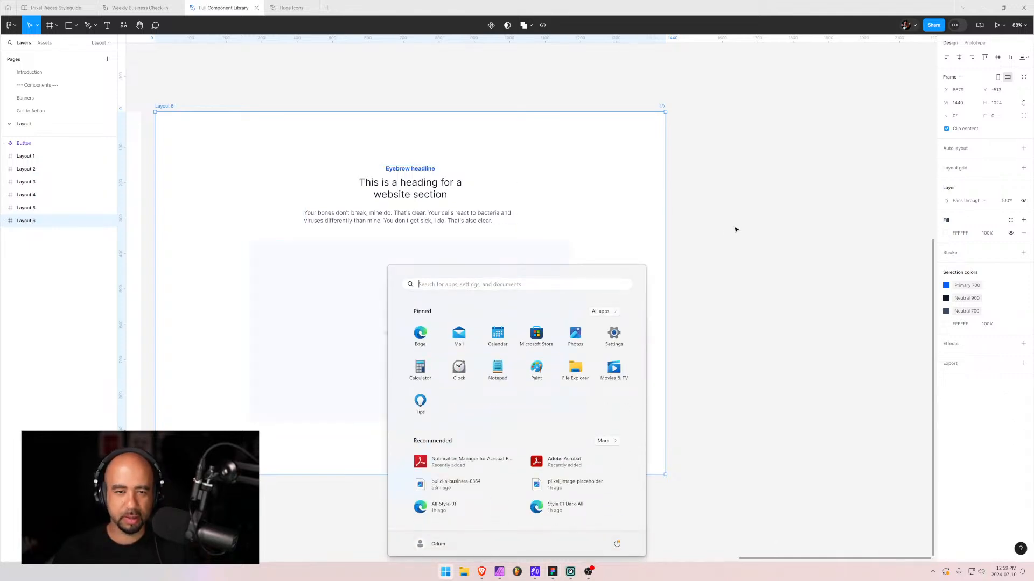
{"action": "left_click", "coordinate": [724, 229]}
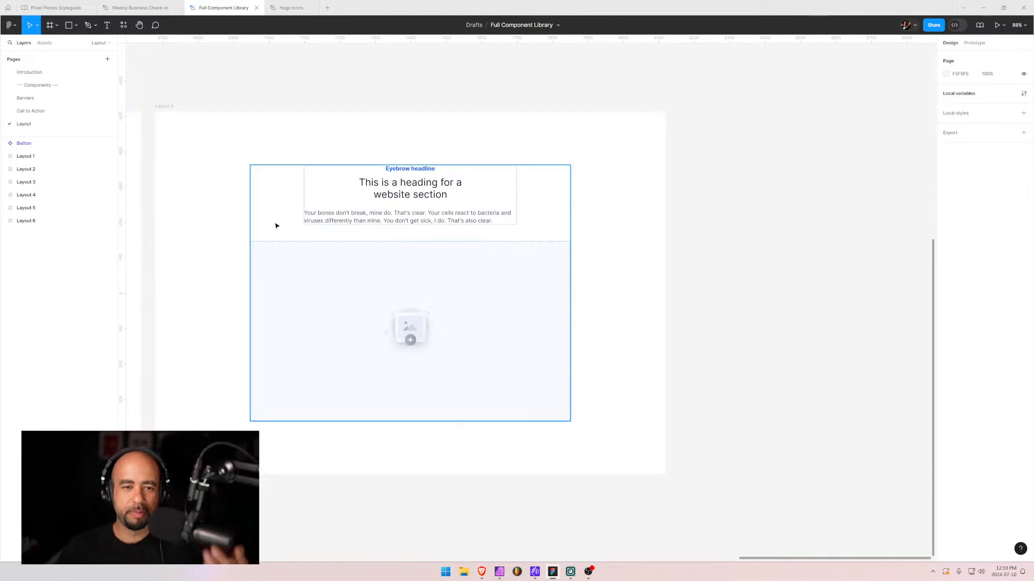
- Examine Layout 6 alongside the neighbouring layouts, including its main frame and nested content group
{"action": "left_click_drag", "start_coordinate": [268, 184], "coordinate": [789, 182]}
{"action": "left_click_drag", "start_coordinate": [466, 197], "coordinate": [779, 185]}
{"action": "left_click_drag", "start_coordinate": [462, 219], "coordinate": [220, 211]}
{"action": "left_click_drag", "start_coordinate": [797, 180], "coordinate": [238, 195]}
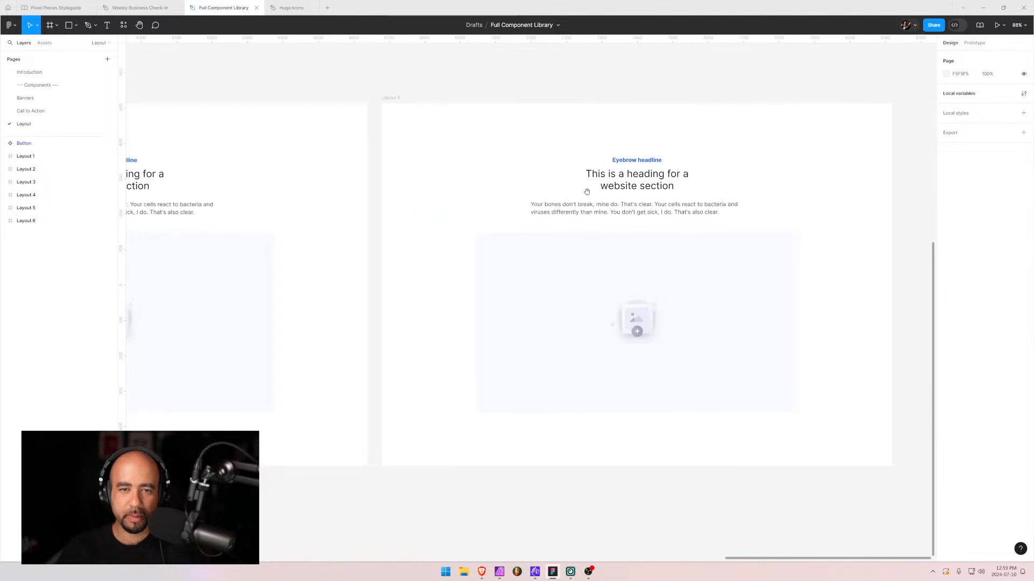
{"action": "left_click_drag", "start_coordinate": [562, 192], "coordinate": [460, 188]}
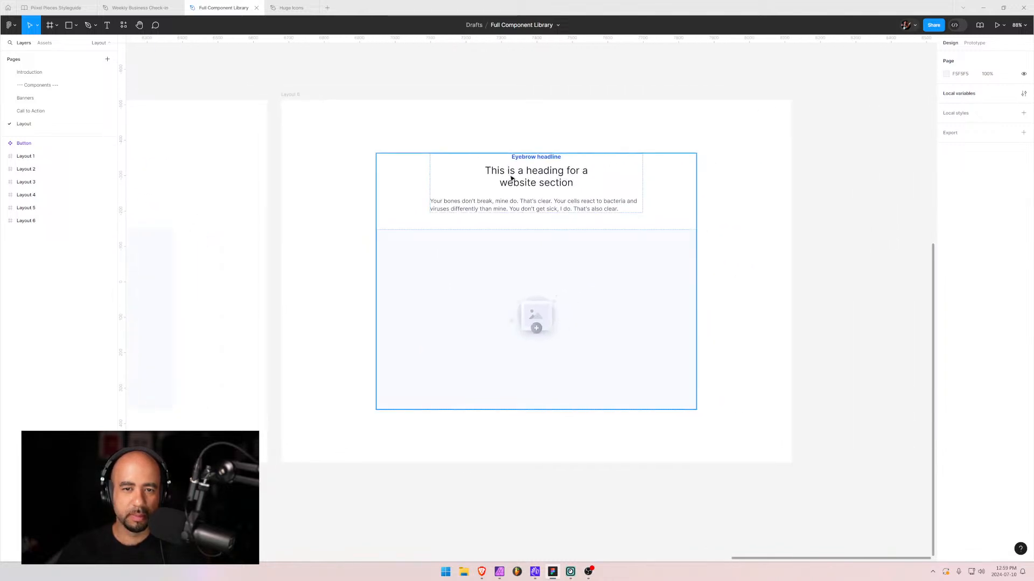
{"action": "left_click", "coordinate": [542, 181]}
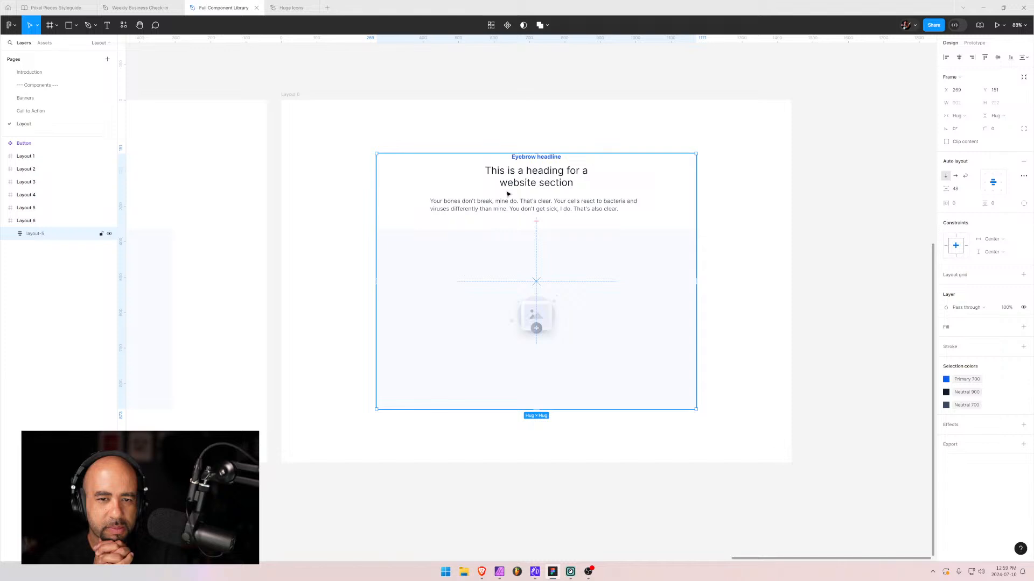
{"action": "left_click", "coordinate": [301, 229]}
{"action": "double_click", "coordinate": [512, 203]}
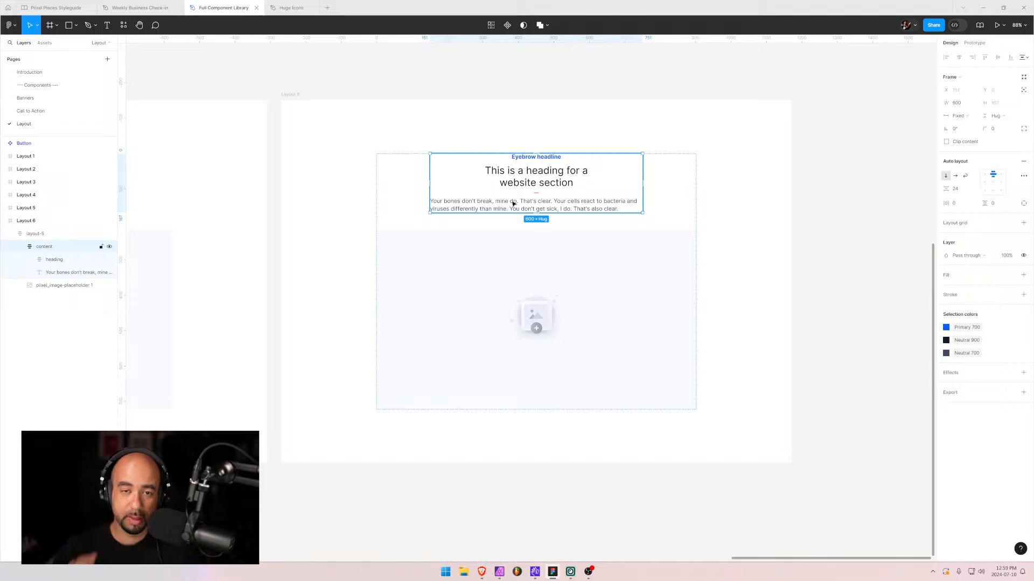
{"action": "left_click", "coordinate": [418, 219]}
{"action": "left_click", "coordinate": [353, 214]}
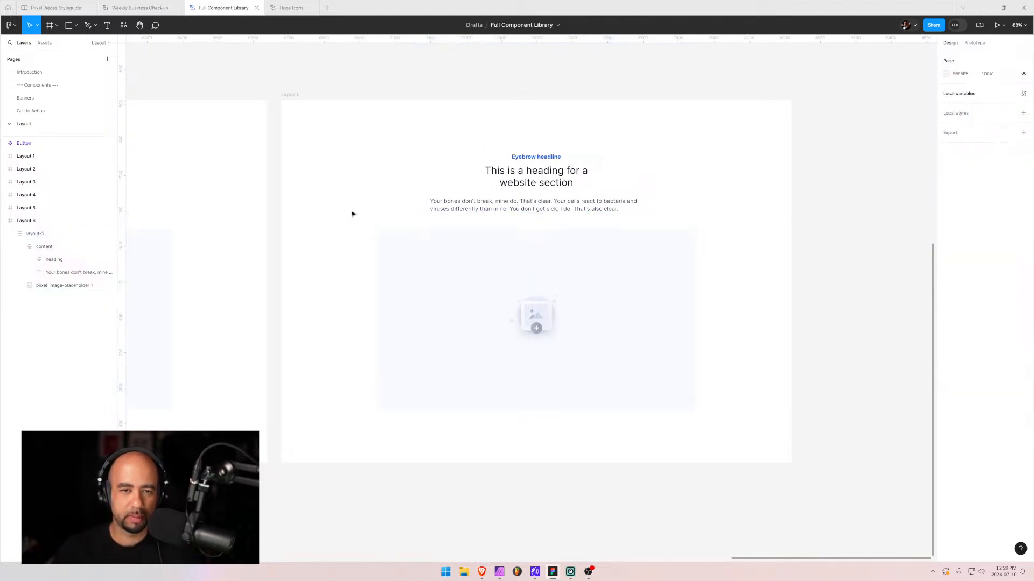
- Copy the four-item bullets group from Layout 3's content frame
{"action": "left_click_drag", "start_coordinate": [258, 243], "coordinate": [583, 212]}
{"action": "left_click_drag", "start_coordinate": [506, 215], "coordinate": [619, 194]}
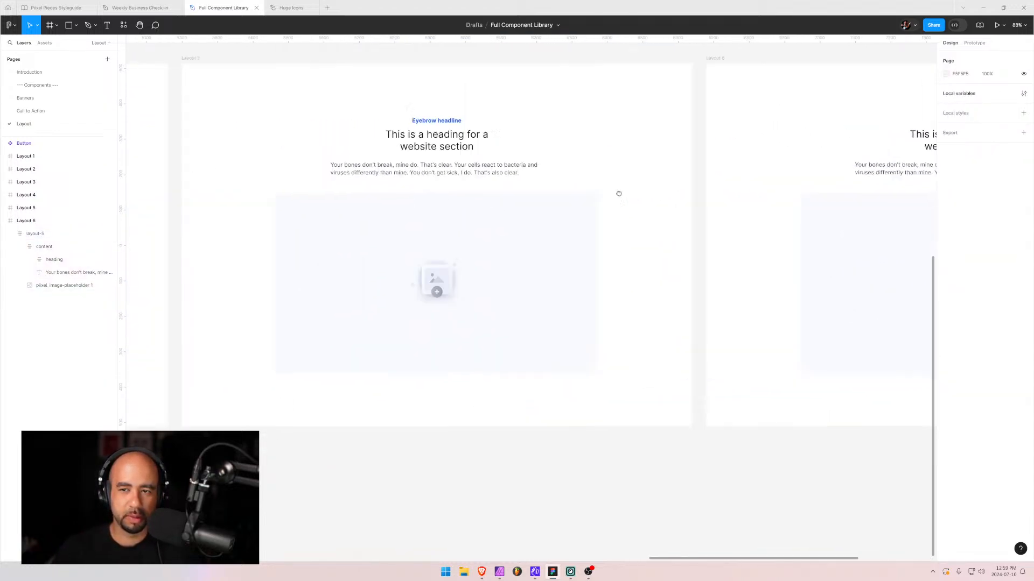
{"action": "left_click_drag", "start_coordinate": [199, 203], "coordinate": [593, 199]}
{"action": "left_click_drag", "start_coordinate": [137, 227], "coordinate": [397, 226]}
{"action": "scroll", "coordinate": [437, 211], "scroll_direction": "left", "scroll_amount": 10}
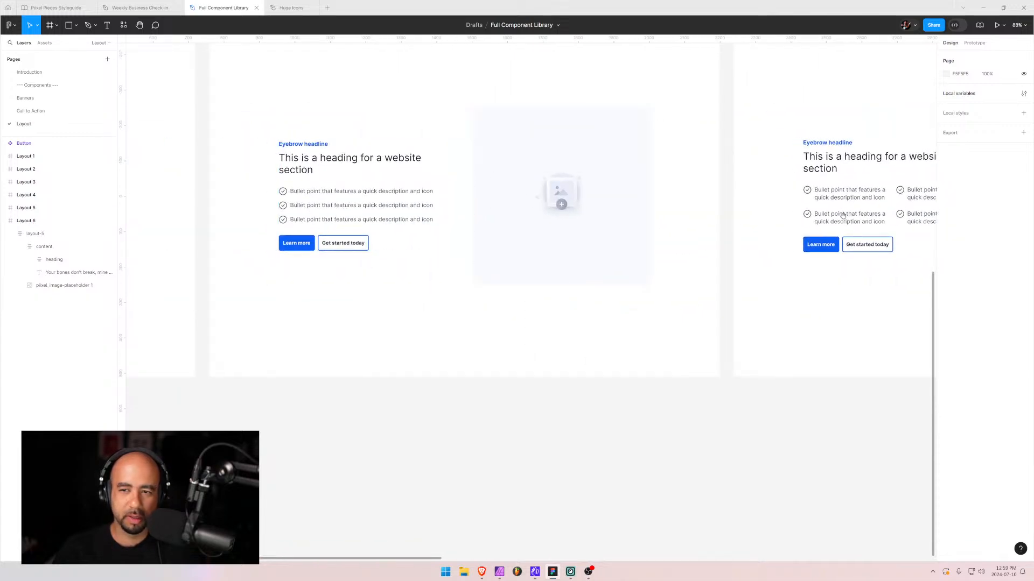
{"action": "scroll", "coordinate": [310, 208], "scroll_direction": "right", "scroll_amount": 4}
{"action": "scroll", "coordinate": [427, 181], "scroll_direction": "right", "scroll_amount": 3}
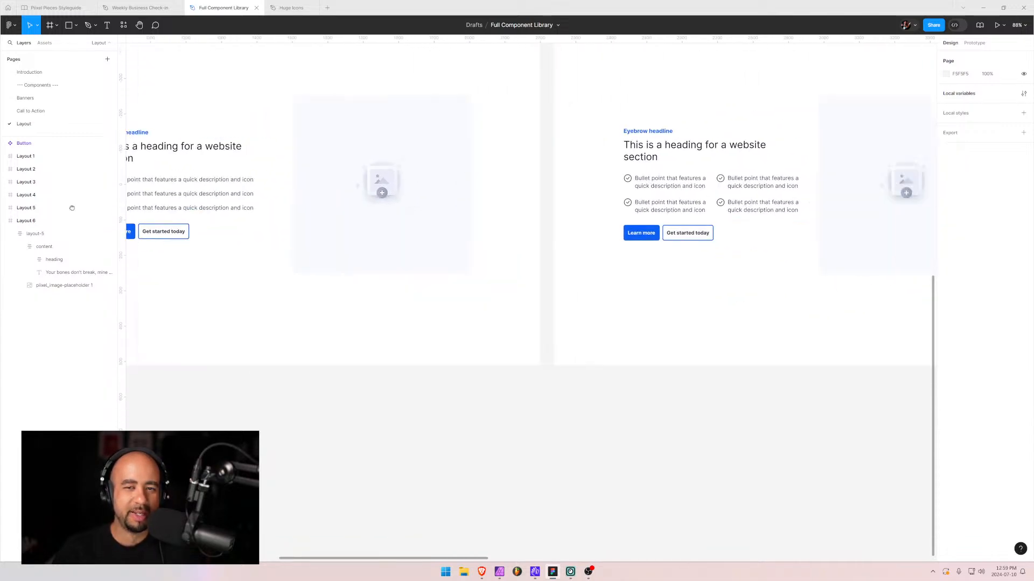
{"action": "left_click", "coordinate": [522, 189]}
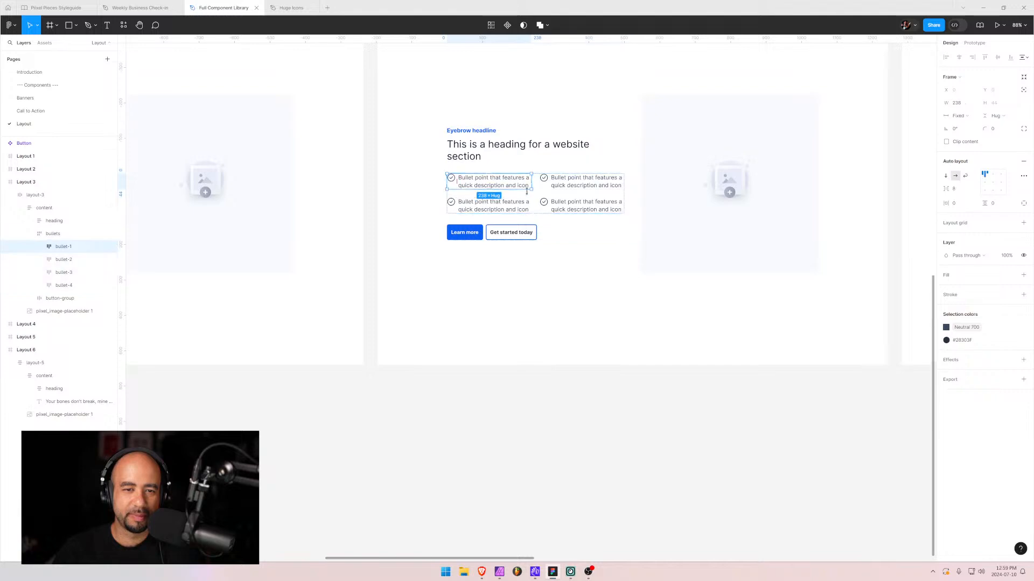
{"action": "left_click", "coordinate": [31, 235]}
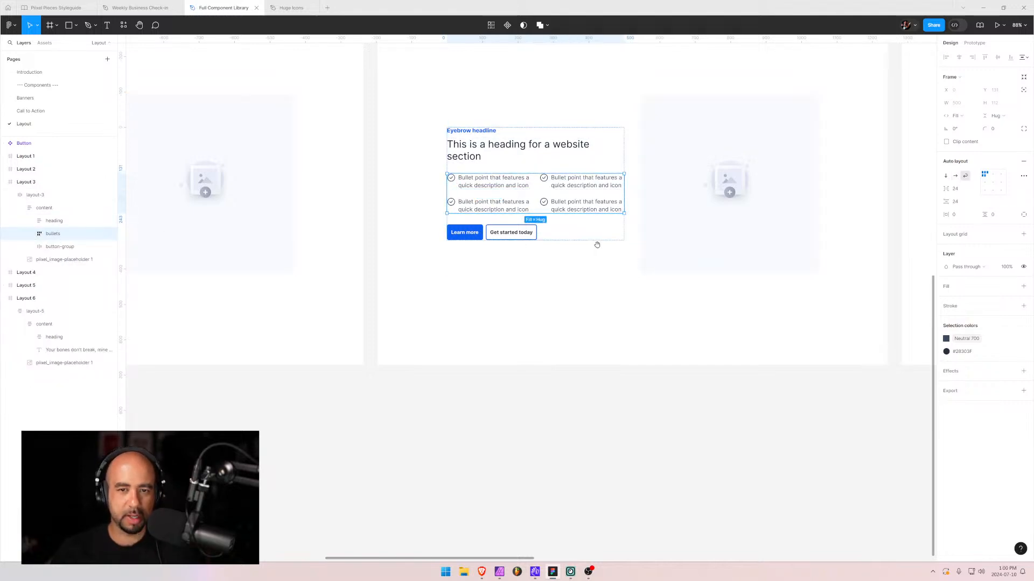
- Paste the bullets group into Layout 6's content frame and place it between the heading and the body paragraph
{"action": "scroll", "coordinate": [596, 244], "scroll_direction": "right", "scroll_amount": 15}
{"action": "scroll", "coordinate": [406, 228], "scroll_direction": "right", "scroll_amount": 15}
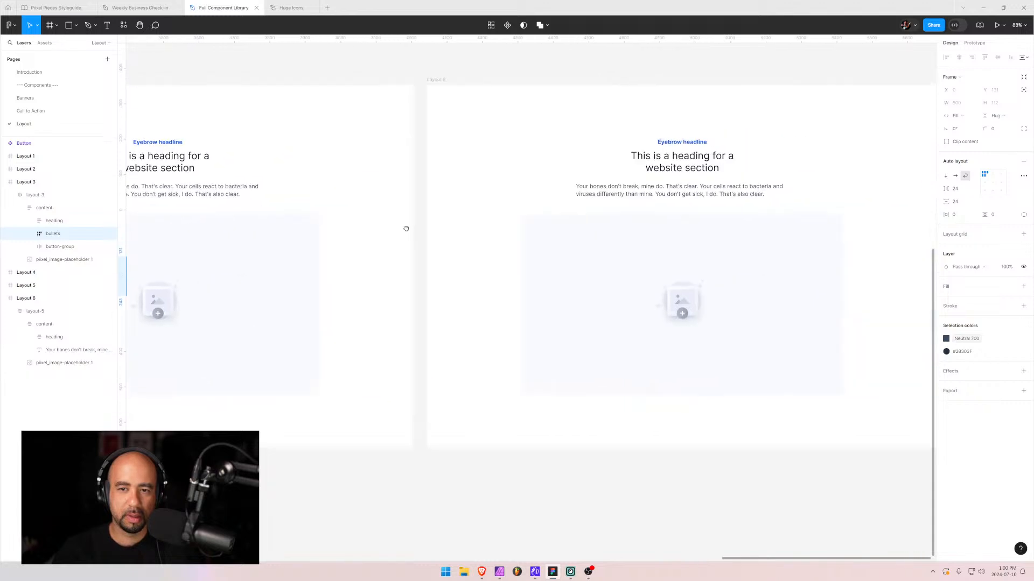
{"action": "left_click", "coordinate": [446, 217]}
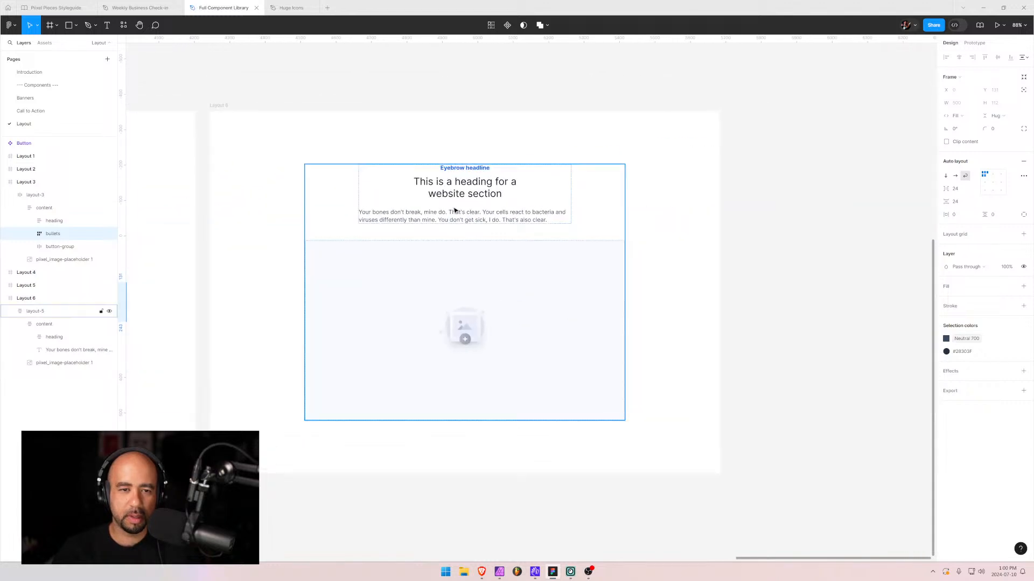
{"action": "left_click", "coordinate": [44, 324]}
{"action": "key", "text": "ctrl+v"}
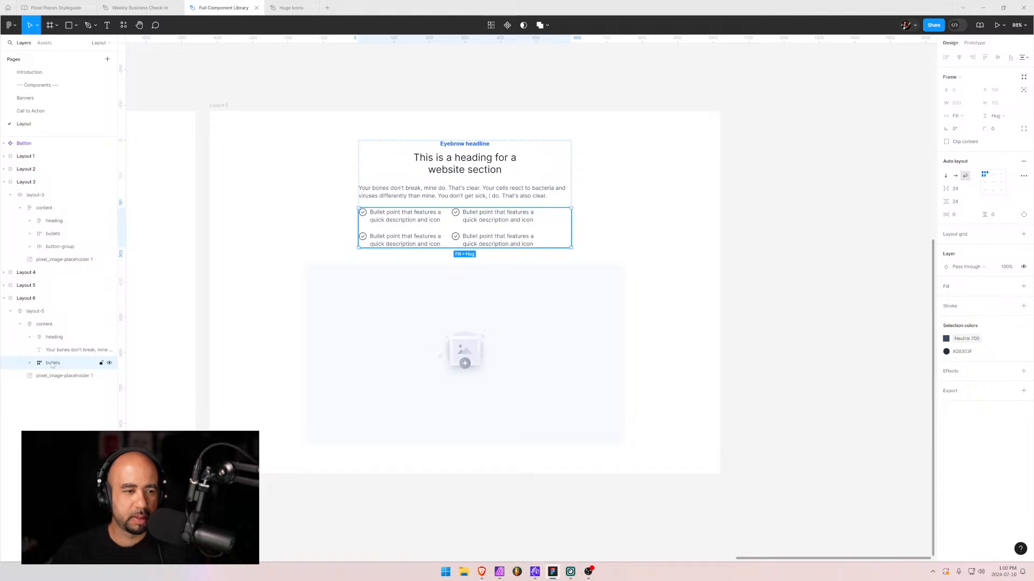
{"action": "left_click_drag", "start_coordinate": [53, 365], "coordinate": [51, 345]}
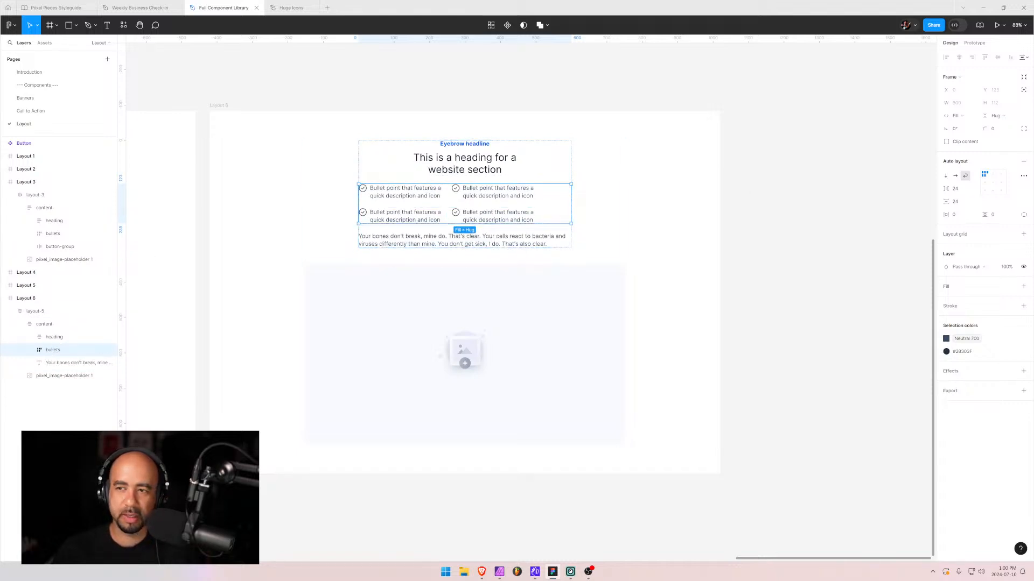
- Align the bullets group's items to top center and set the width of all four bullets to Hug
{"action": "left_click", "coordinate": [994, 175]}
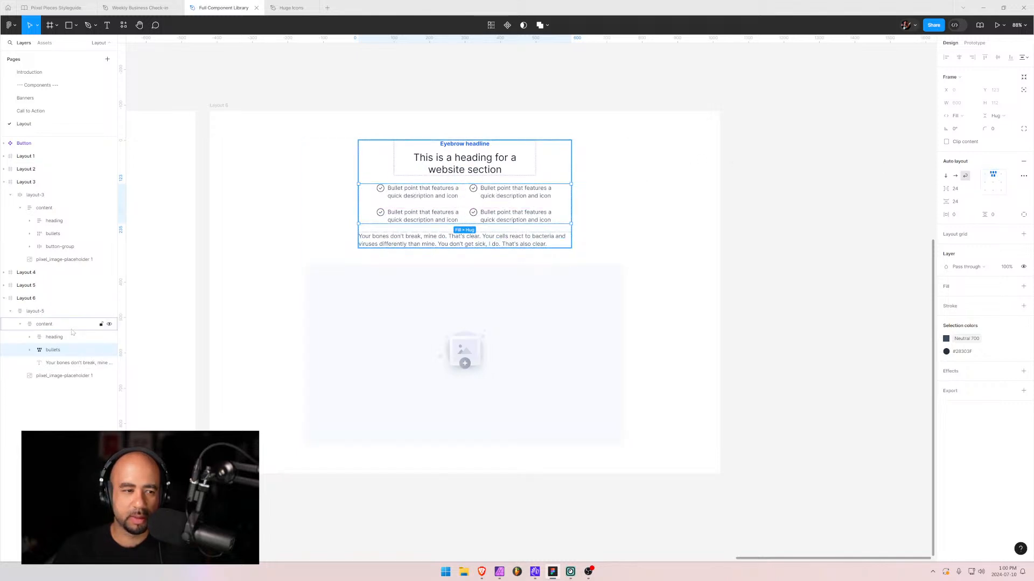
{"action": "left_click", "coordinate": [29, 350]}
{"action": "left_click", "coordinate": [61, 363]}
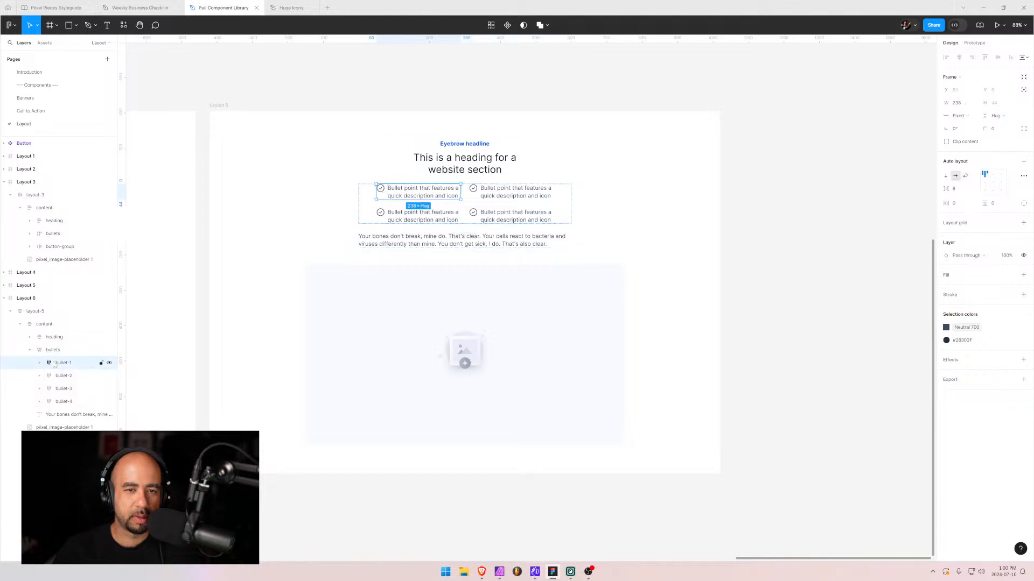
{"action": "left_click", "coordinate": [62, 376]}
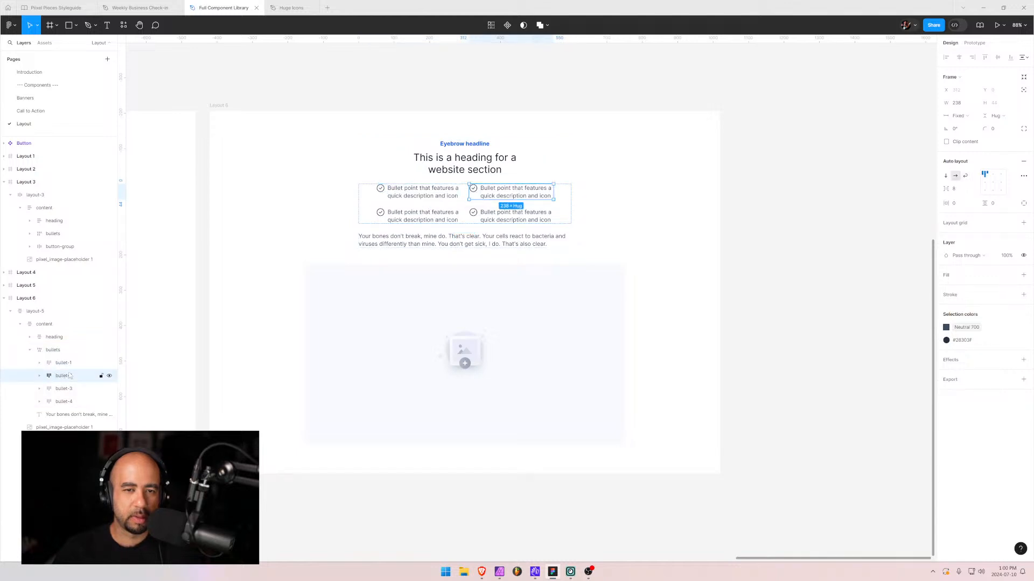
{"action": "left_click", "coordinate": [70, 364]}
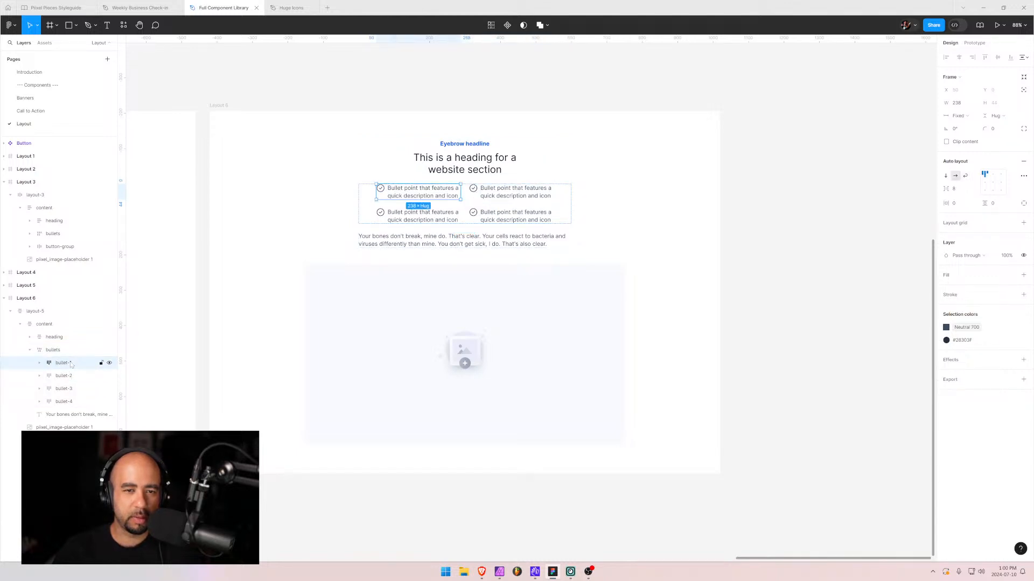
{"action": "left_click", "coordinate": [75, 403], "text": "shift"}
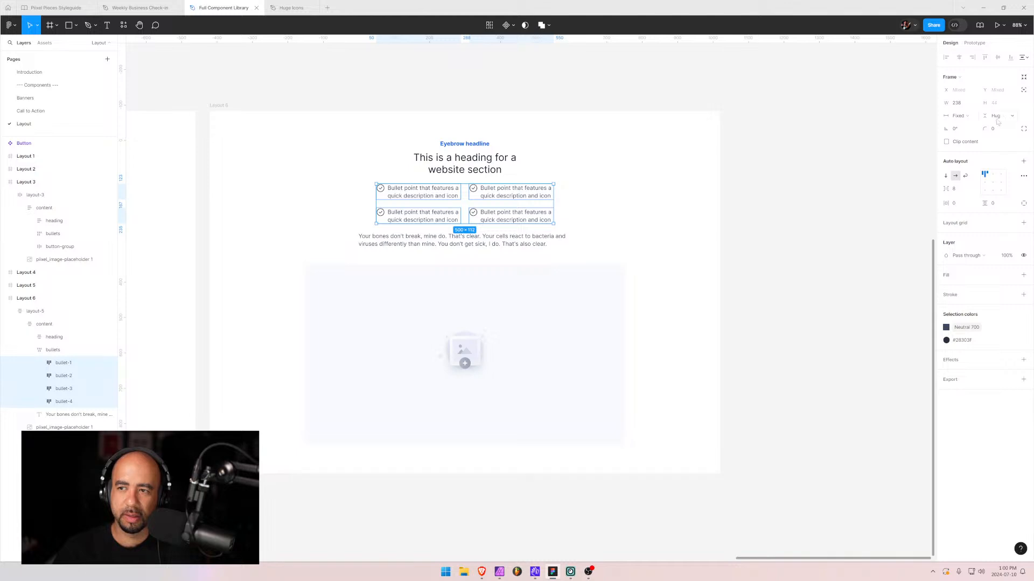
{"action": "left_click", "coordinate": [974, 105]}
{"action": "left_click", "coordinate": [969, 128]}
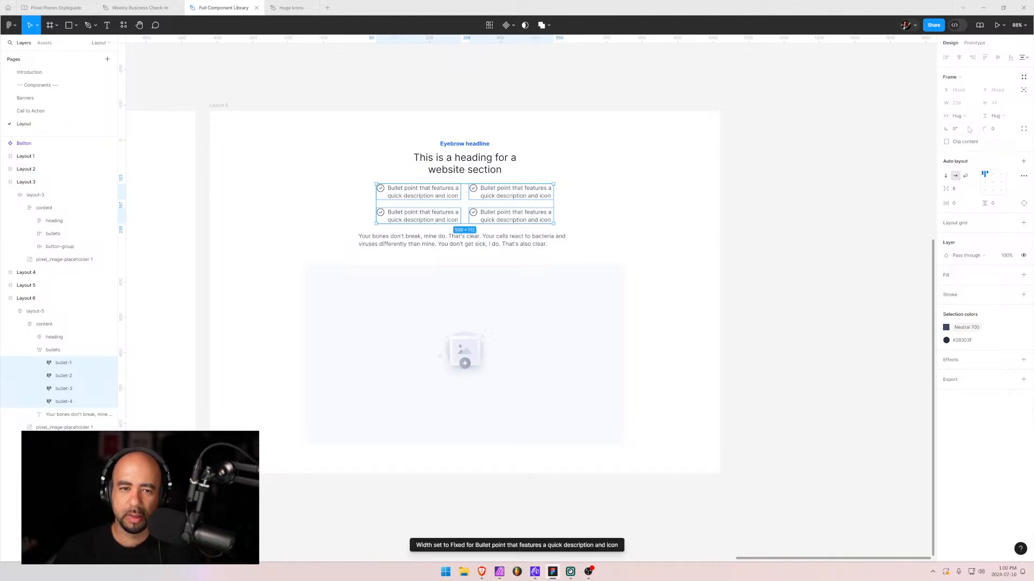
- Try setting the width of all four bullets to Fill and undo that change
{"action": "left_click", "coordinate": [974, 109]}
{"action": "left_click", "coordinate": [969, 131]}
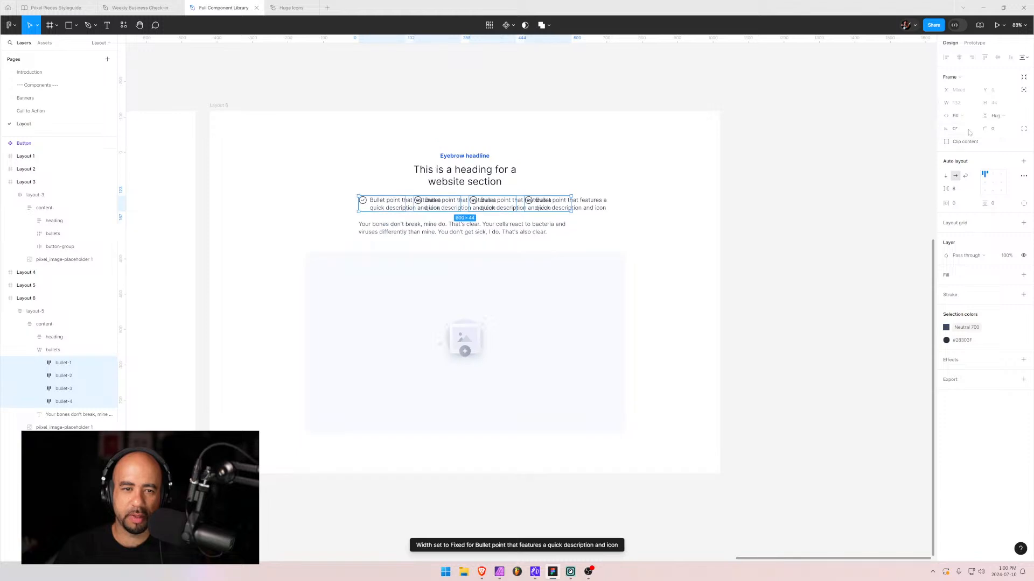
{"action": "key", "text": "ctrl+z"}
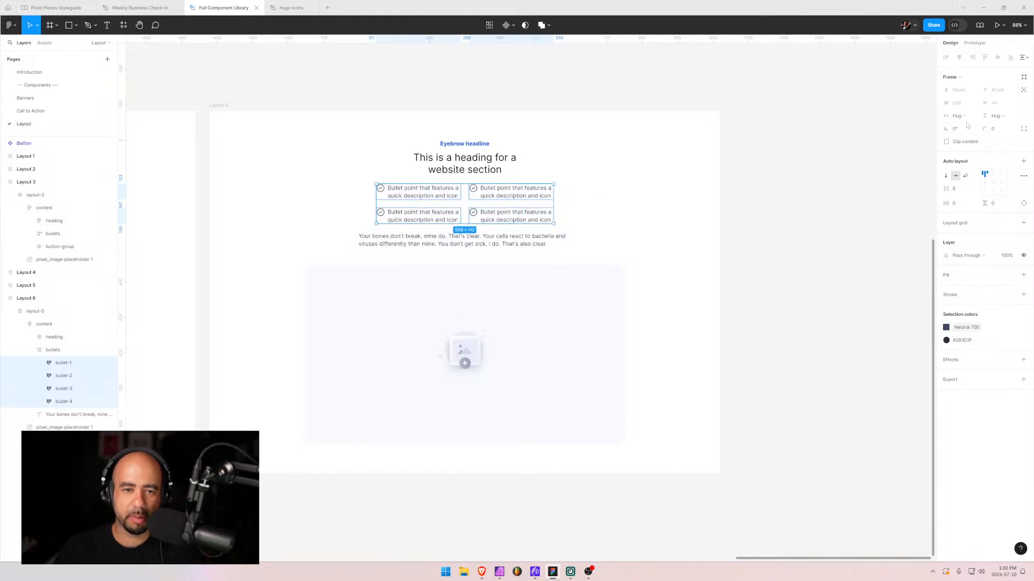
- Delete the body paragraph below the bullets in Layout 6's content frame
{"action": "left_click", "coordinate": [579, 214]}
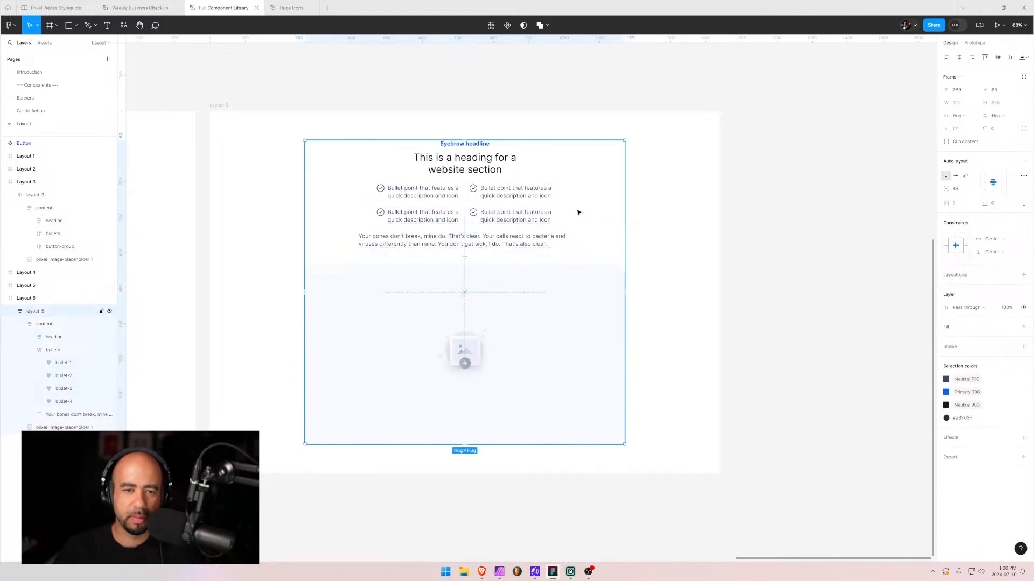
{"action": "left_click", "coordinate": [490, 236]}
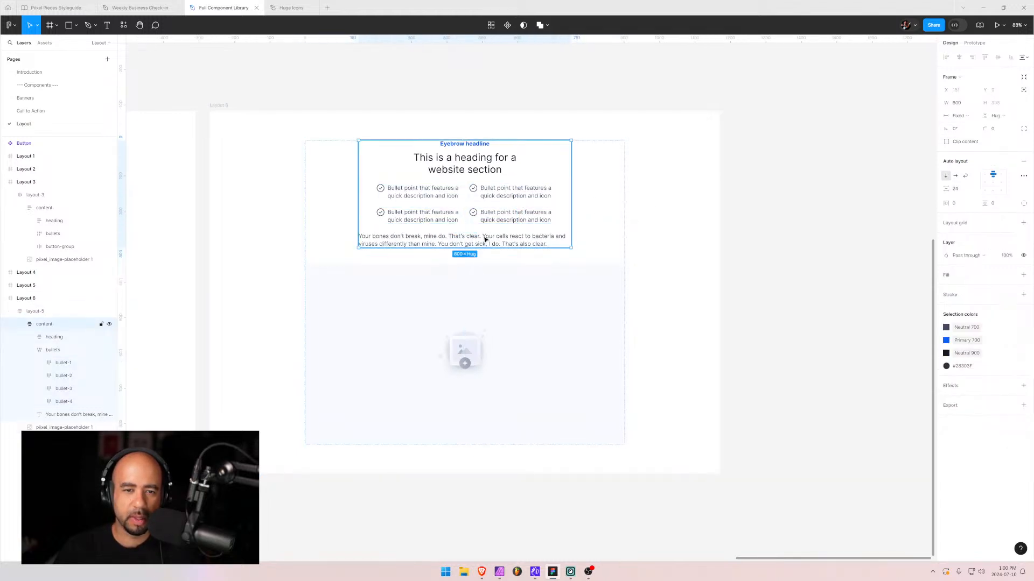
{"action": "left_click", "coordinate": [59, 418]}
{"action": "key", "text": "Delete"}
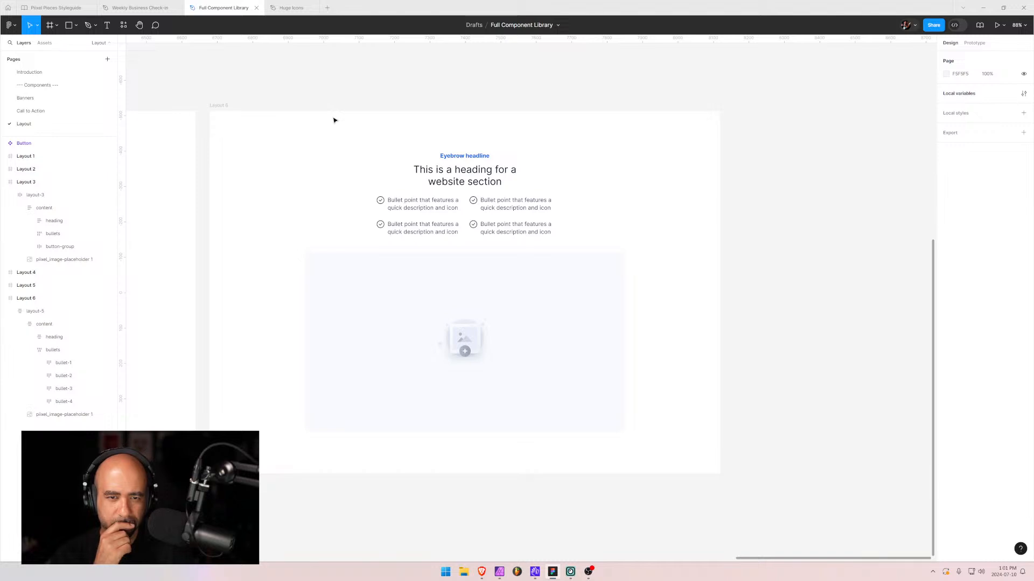
- Set the vertical spacing between items in Layout 6's content frame to 36
{"action": "left_click", "coordinate": [479, 203]}
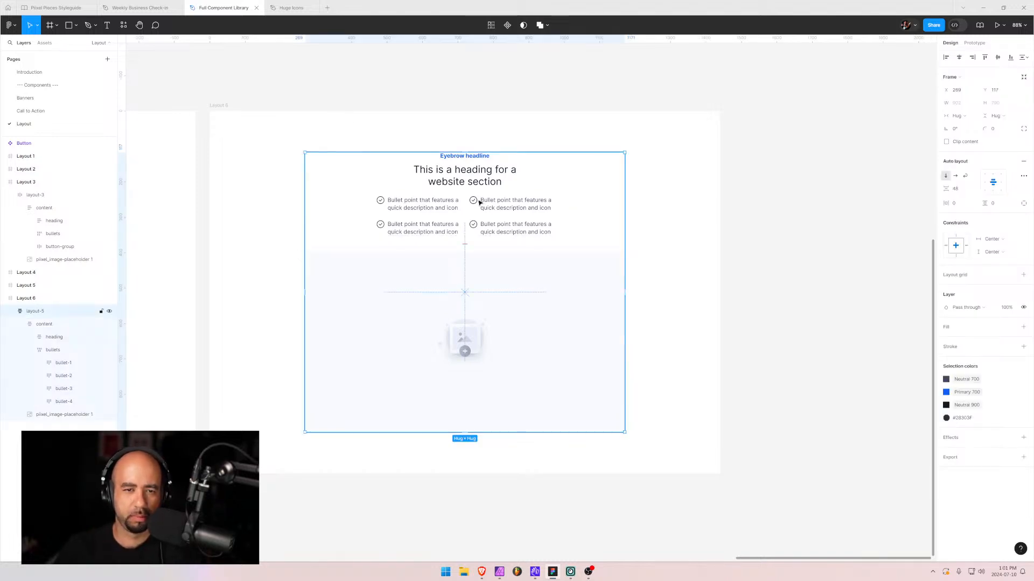
{"action": "double_click", "coordinate": [452, 201]}
{"action": "double_click", "coordinate": [453, 204]}
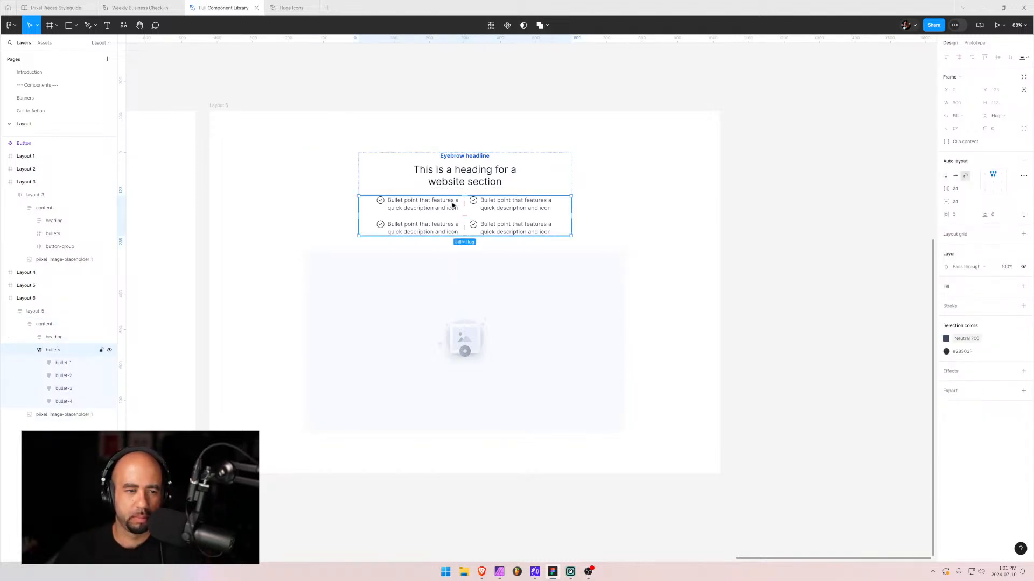
{"action": "left_click", "coordinate": [43, 324]}
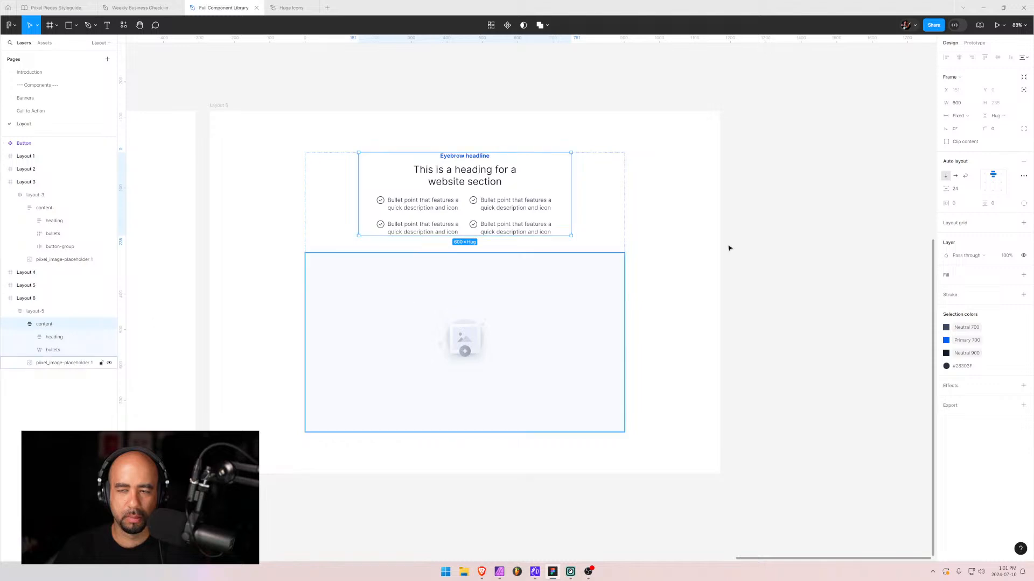
{"action": "left_click", "coordinate": [959, 189]}
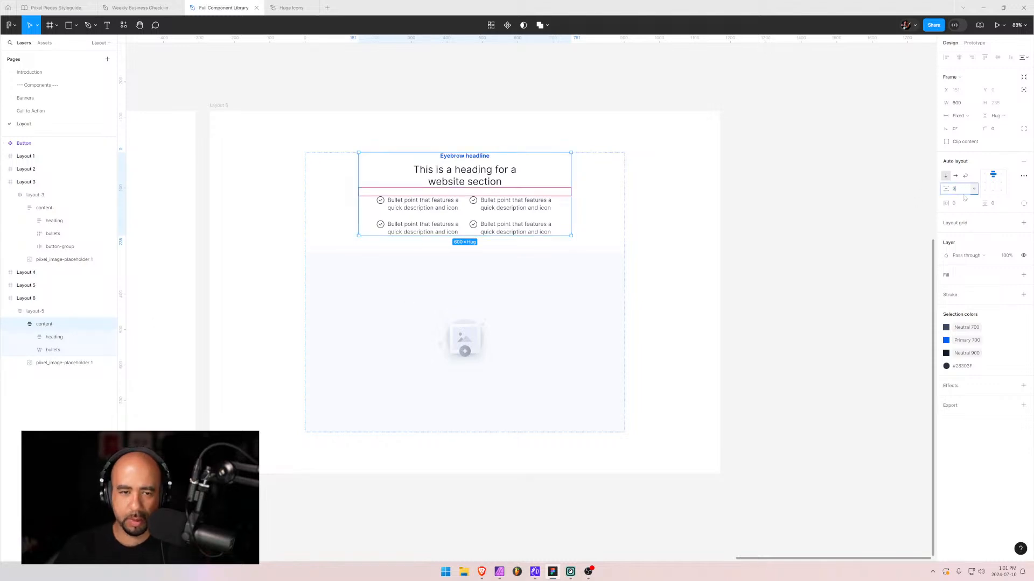
{"action": "type", "text": "36"}
{"action": "key", "text": "Return"}
{"action": "left_click", "coordinate": [265, 295]}
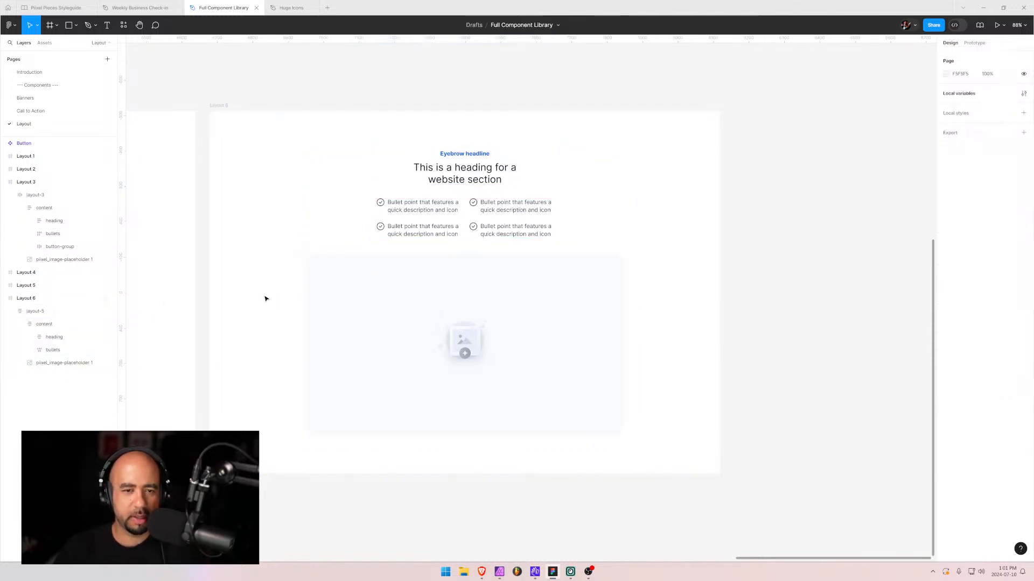
- Copy the two-button group from Layout 3's content frame
{"action": "scroll", "coordinate": [404, 311], "scroll_direction": "right", "scroll_amount": 15}
{"action": "scroll", "coordinate": [508, 260], "scroll_direction": "left", "scroll_amount": 15}
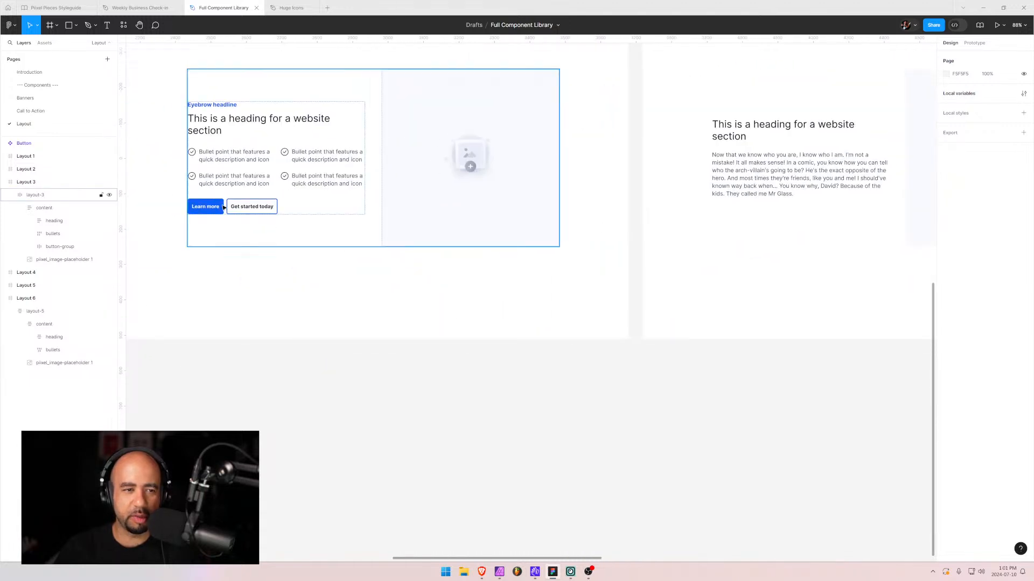
{"action": "double_click", "coordinate": [227, 203]}
{"action": "left_click", "coordinate": [47, 248]}
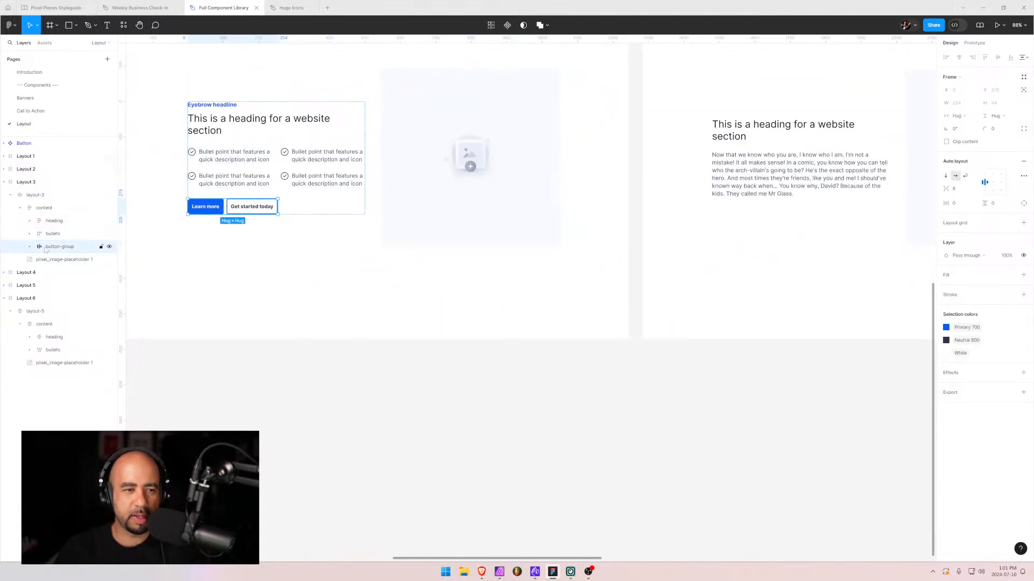
- Paste the button group into Layout 6's content frame, below the bullets
{"action": "scroll", "coordinate": [606, 211], "scroll_direction": "right", "scroll_amount": 20}
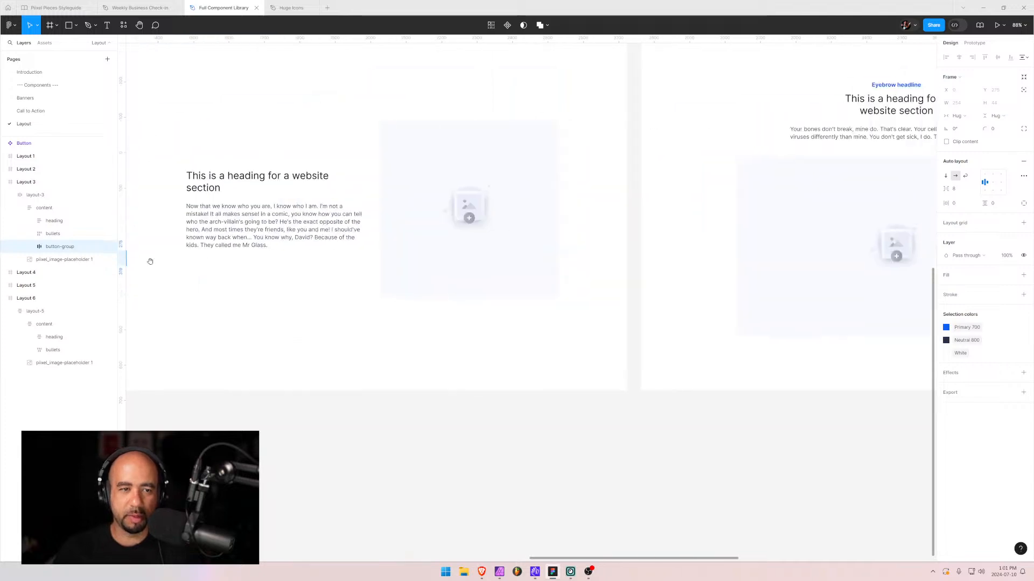
{"action": "left_click", "coordinate": [35, 311]}
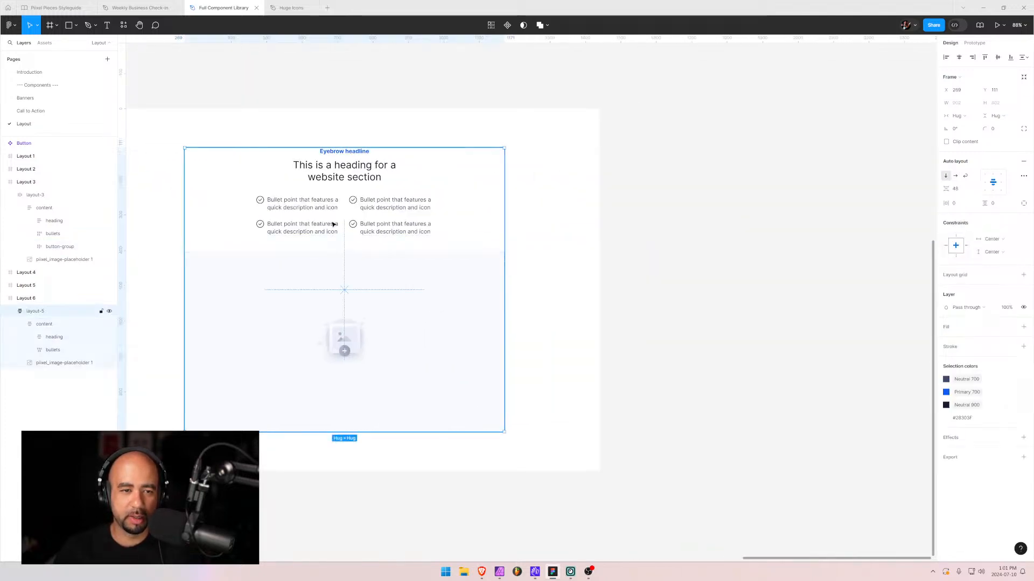
{"action": "left_click", "coordinate": [38, 324]}
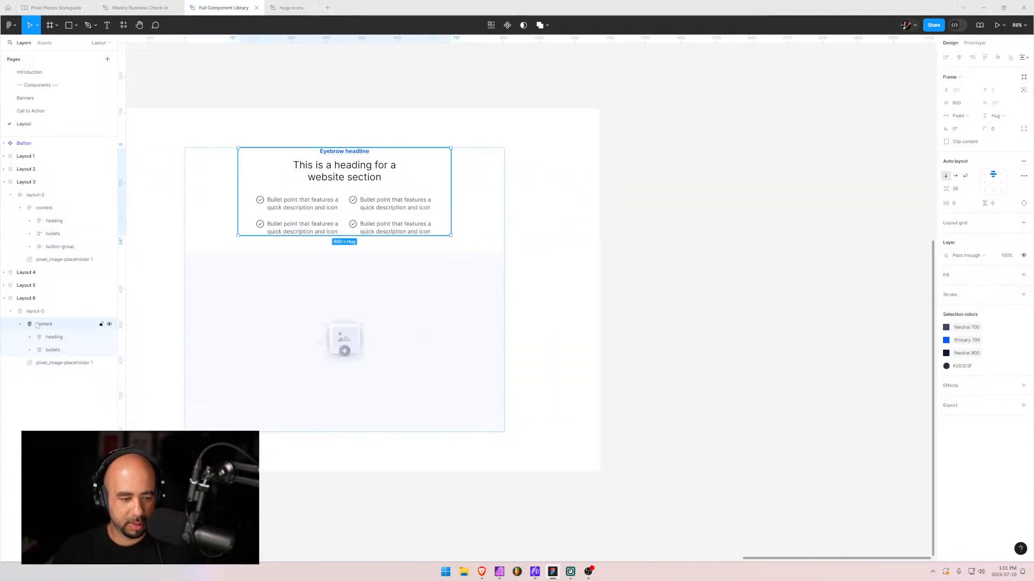
{"action": "key", "text": "ctrl+v"}
{"action": "left_click", "coordinate": [240, 263]}
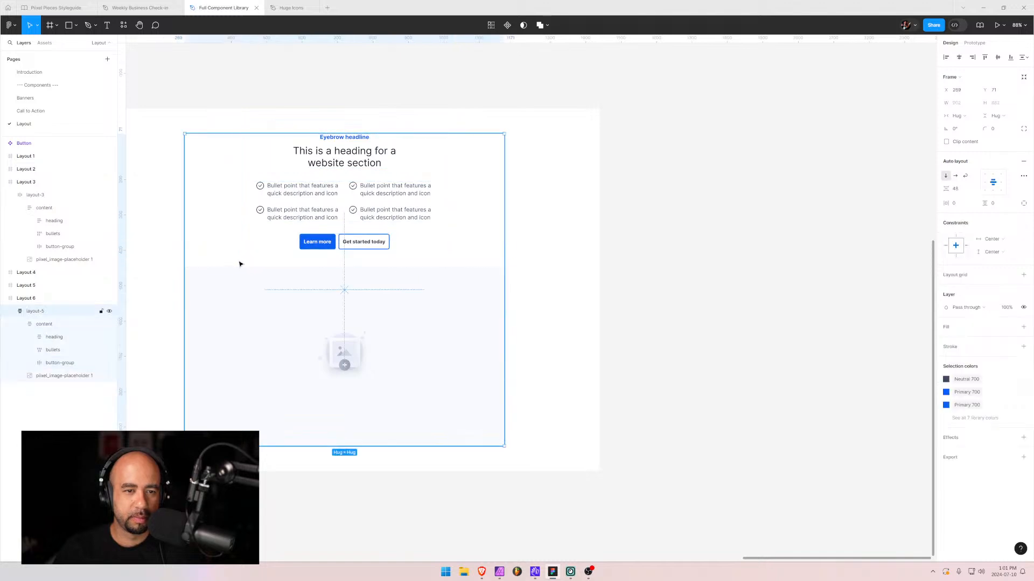
{"action": "left_click", "coordinate": [581, 308]}
{"action": "left_click_drag", "start_coordinate": [245, 314], "coordinate": [414, 353]}
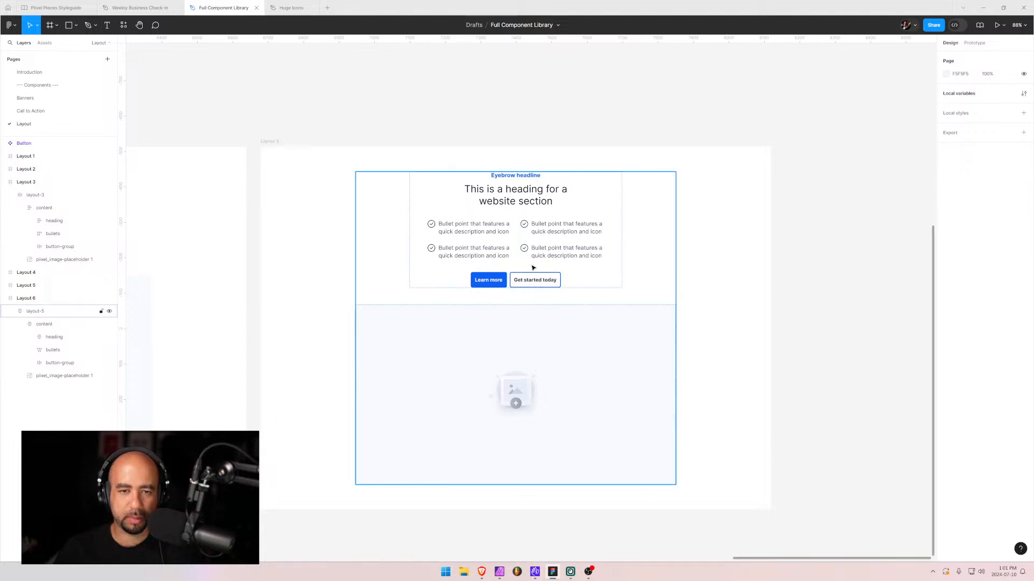
{"action": "left_click_drag", "start_coordinate": [178, 245], "coordinate": [314, 224]}
{"action": "left_click_drag", "start_coordinate": [538, 222], "coordinate": [386, 178]}
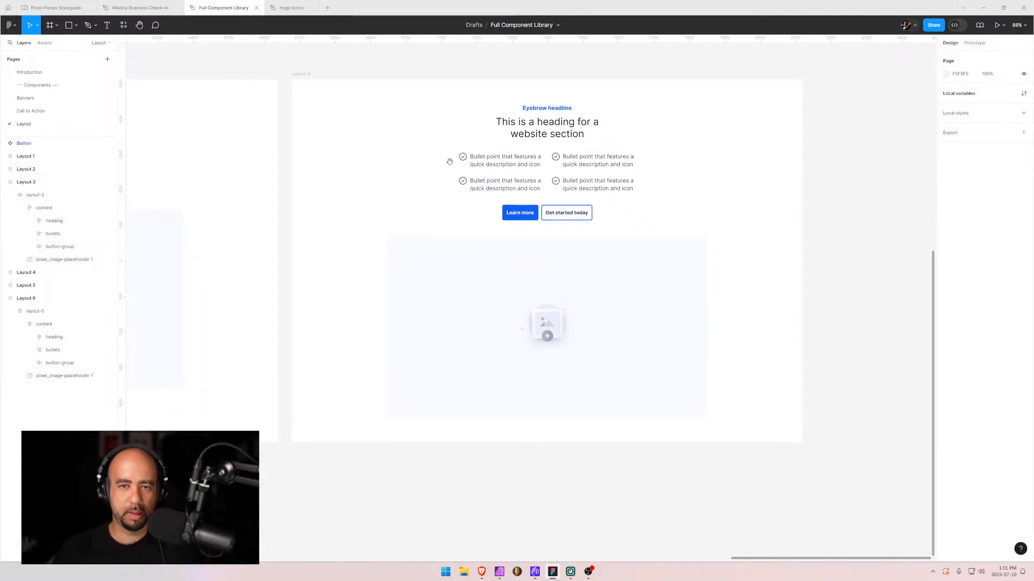
{"action": "left_click_drag", "start_coordinate": [429, 151], "coordinate": [396, 174]}
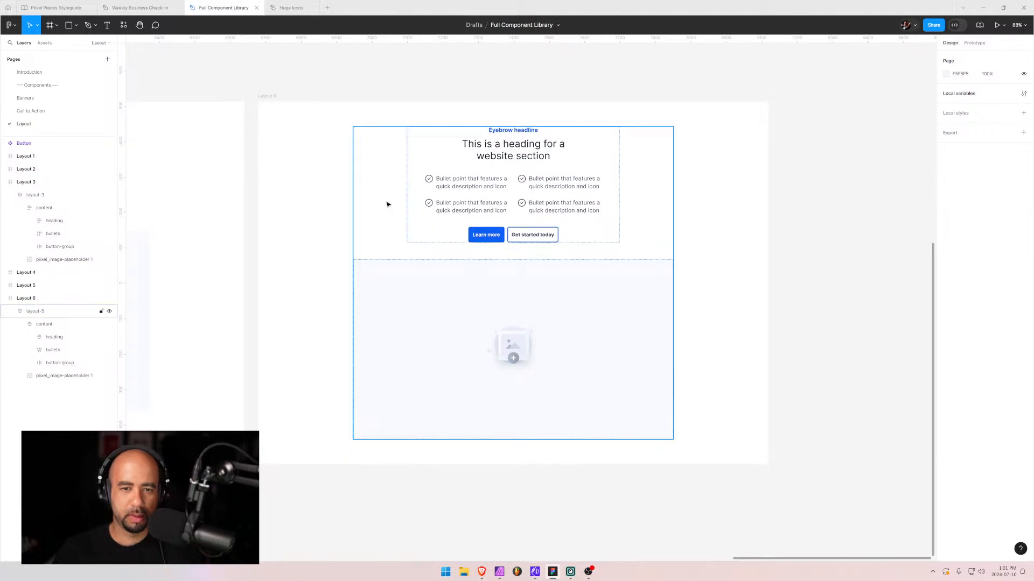
- Collapse Layout 6 in the layer list and duplicate the whole frame
{"action": "left_click", "coordinate": [3, 300]}
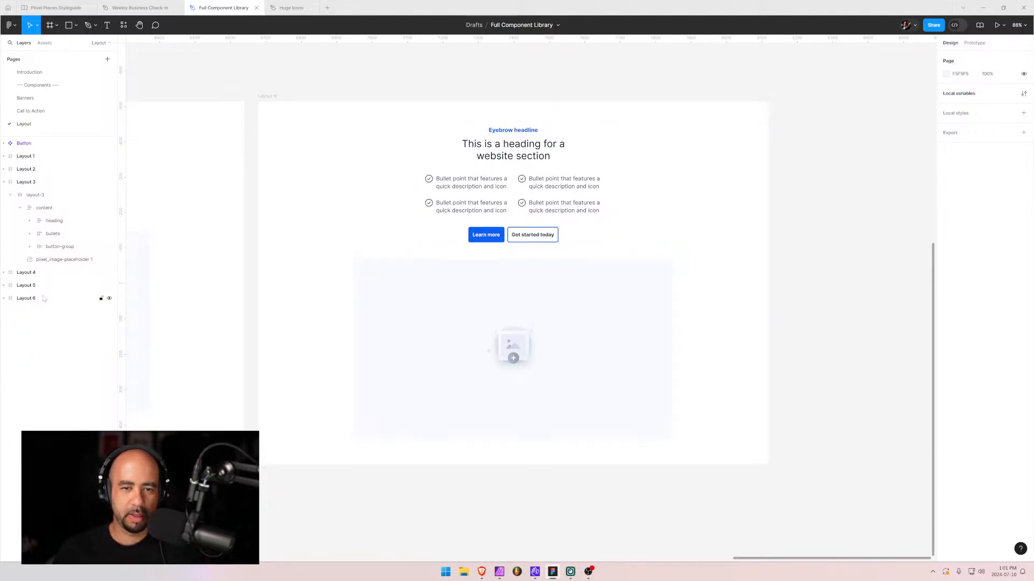
{"action": "left_click", "coordinate": [25, 299]}
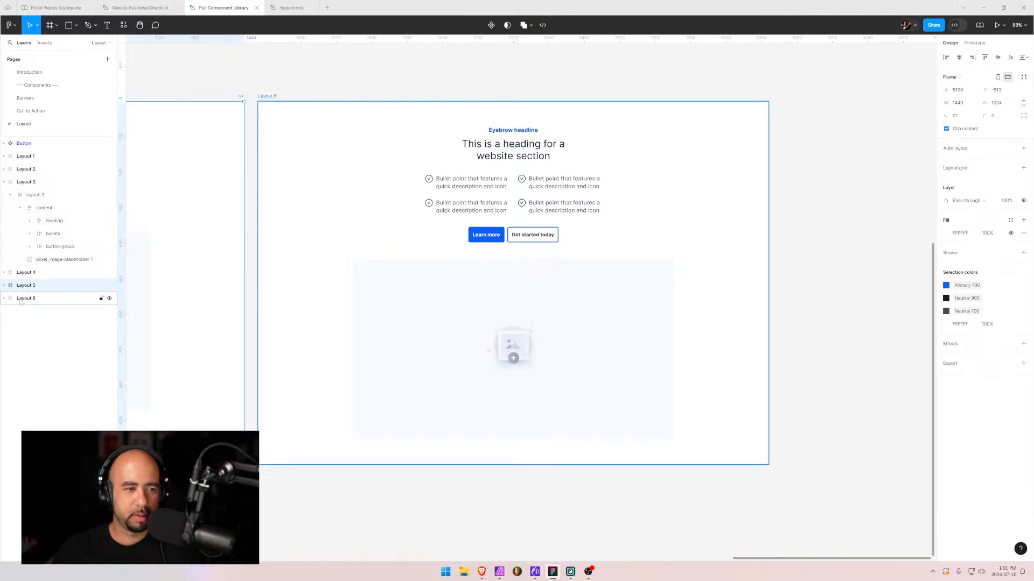
{"action": "key", "text": "ctrl+d"}
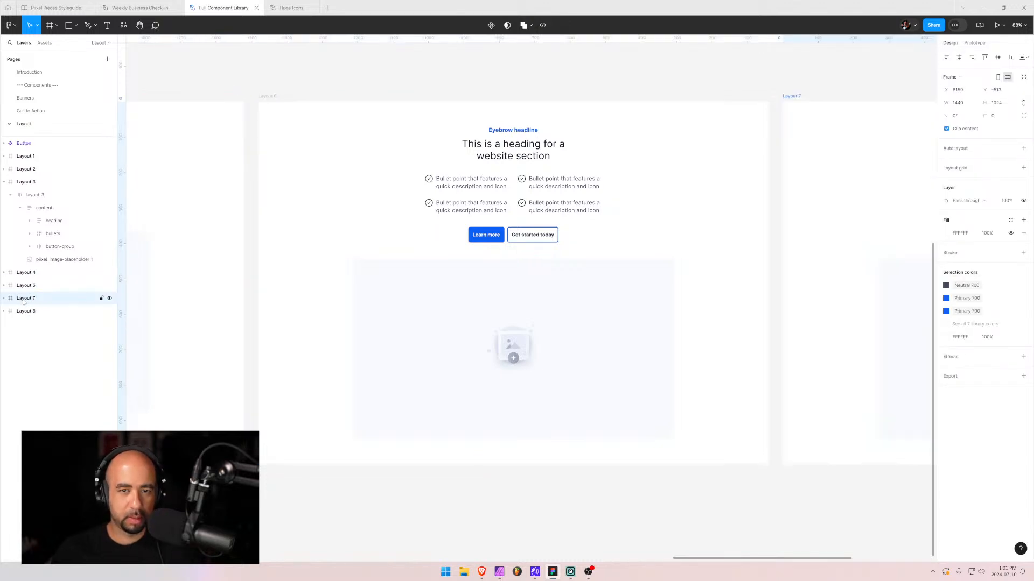
- Delete the fourth bullet from the bullets group in Layout 7
{"action": "scroll", "coordinate": [549, 249], "scroll_direction": "right", "scroll_amount": 3}
{"action": "left_click_drag", "start_coordinate": [549, 249], "coordinate": [292, 264]}
{"action": "left_click_drag", "start_coordinate": [496, 245], "coordinate": [525, 236]}
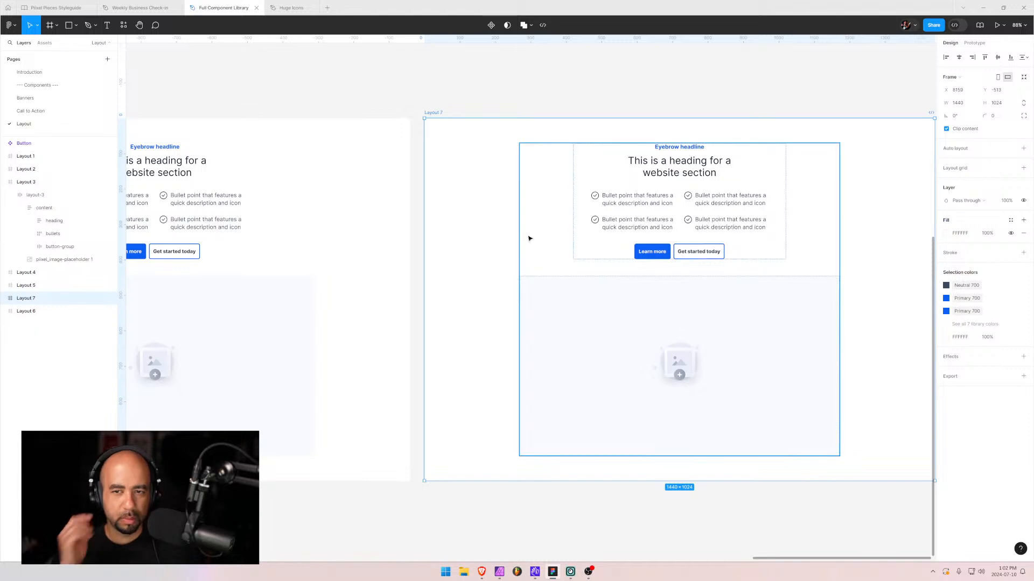
{"action": "double_click", "coordinate": [675, 206]}
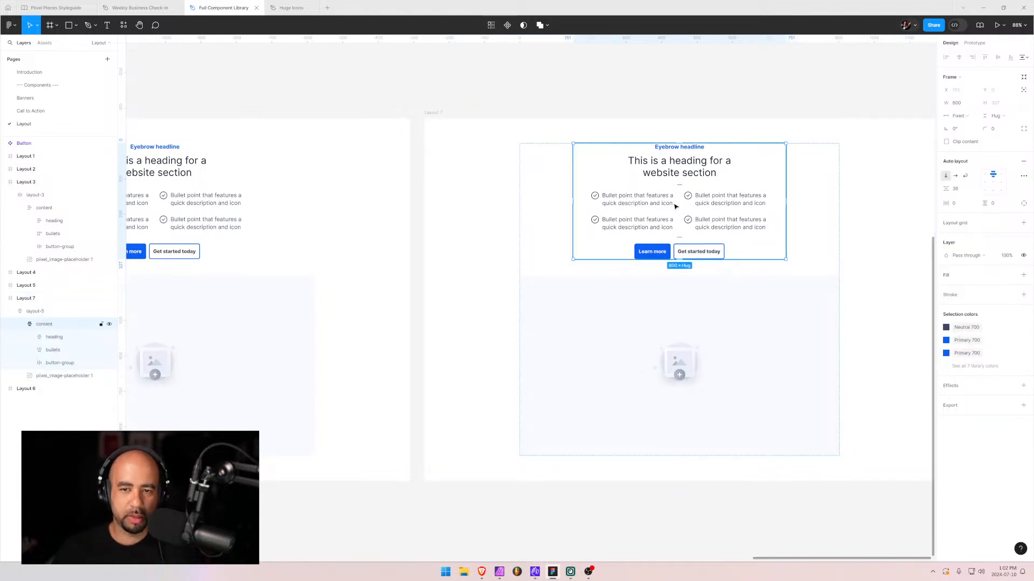
{"action": "double_click", "coordinate": [675, 206]}
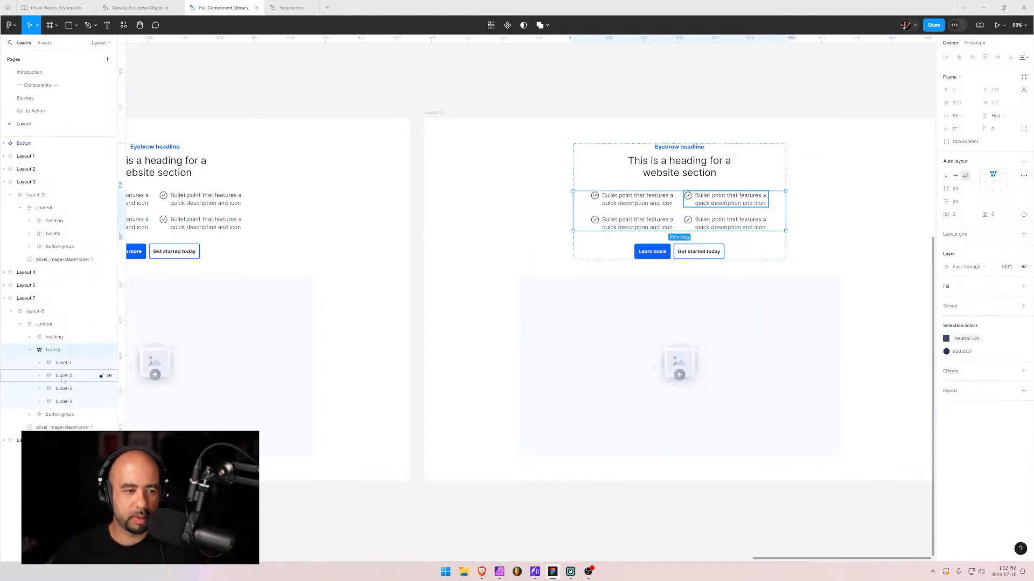
{"action": "left_click", "coordinate": [64, 402]}
{"action": "key", "text": "Delete"}
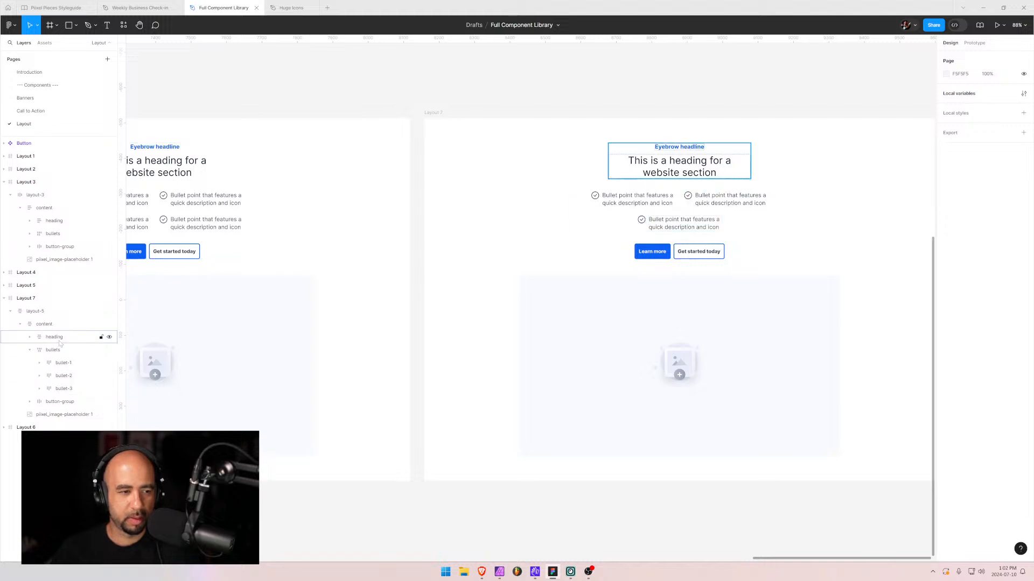
- Rename the main auto layout frame inside Layout 7 to layout-7
{"action": "double_click", "coordinate": [51, 311]}
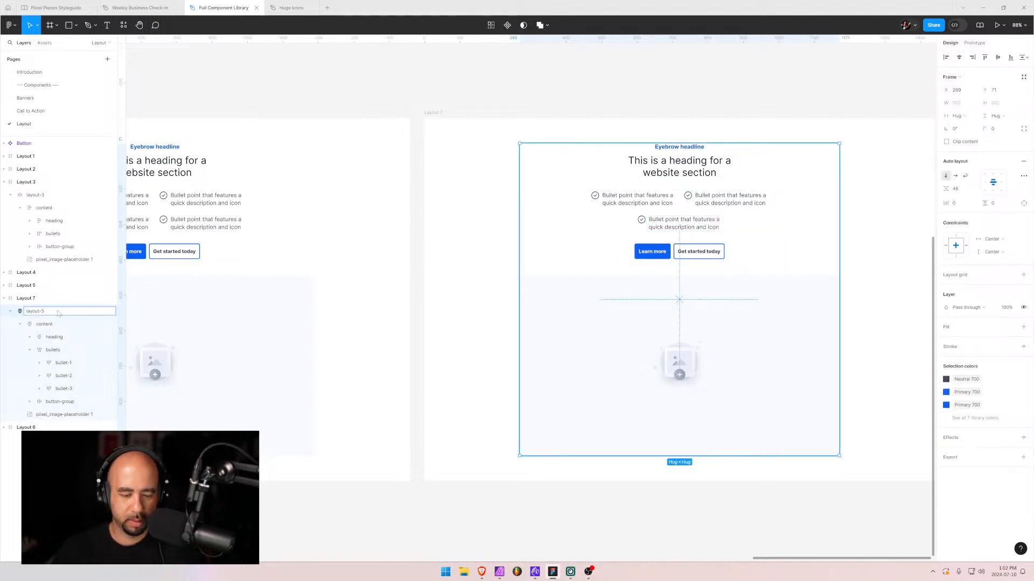
{"action": "type", "text": "7"}
{"action": "key", "text": "Return"}
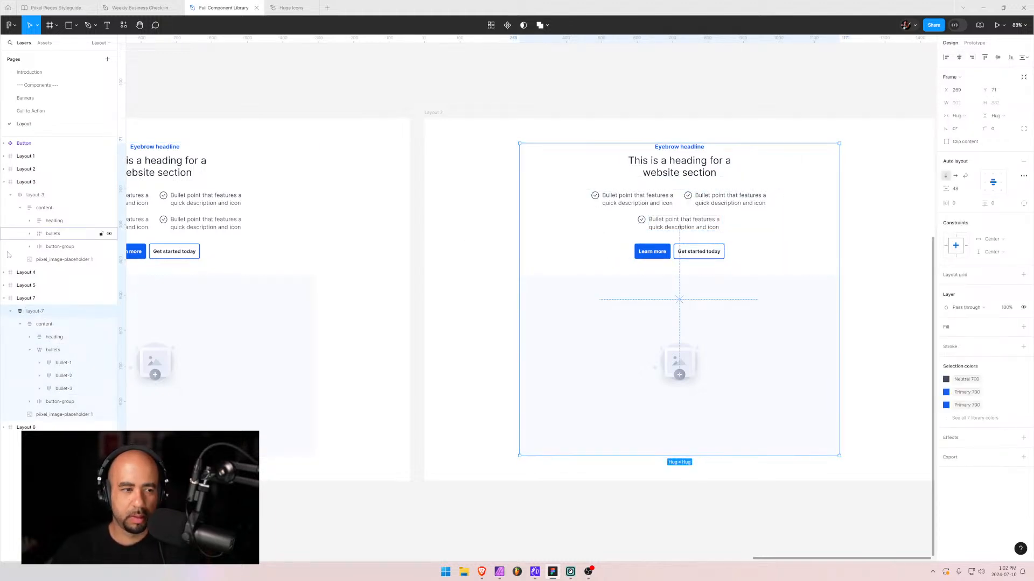
{"action": "left_click", "coordinate": [8, 299]}
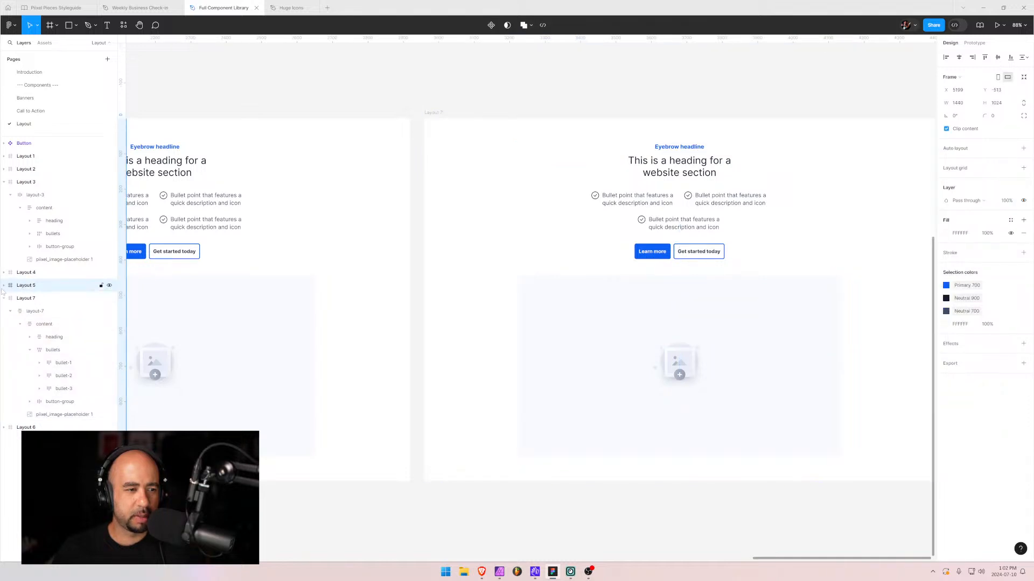
- Collapse Layout 7 and move it below Layout 6 in the layer list
{"action": "left_click", "coordinate": [4, 298]}
{"action": "left_click", "coordinate": [16, 301]}
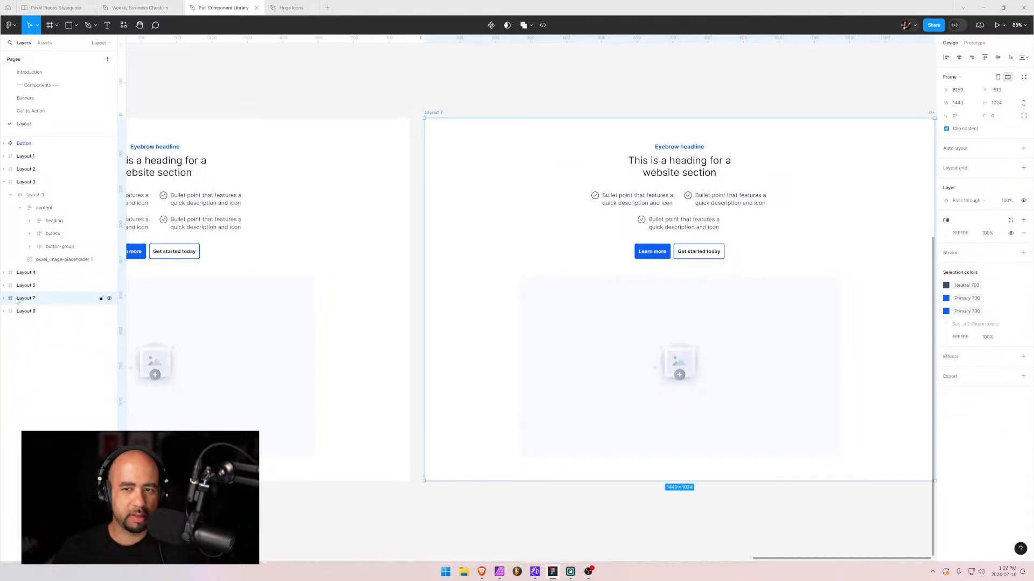
{"action": "left_click_drag", "start_coordinate": [17, 302], "coordinate": [18, 316]}
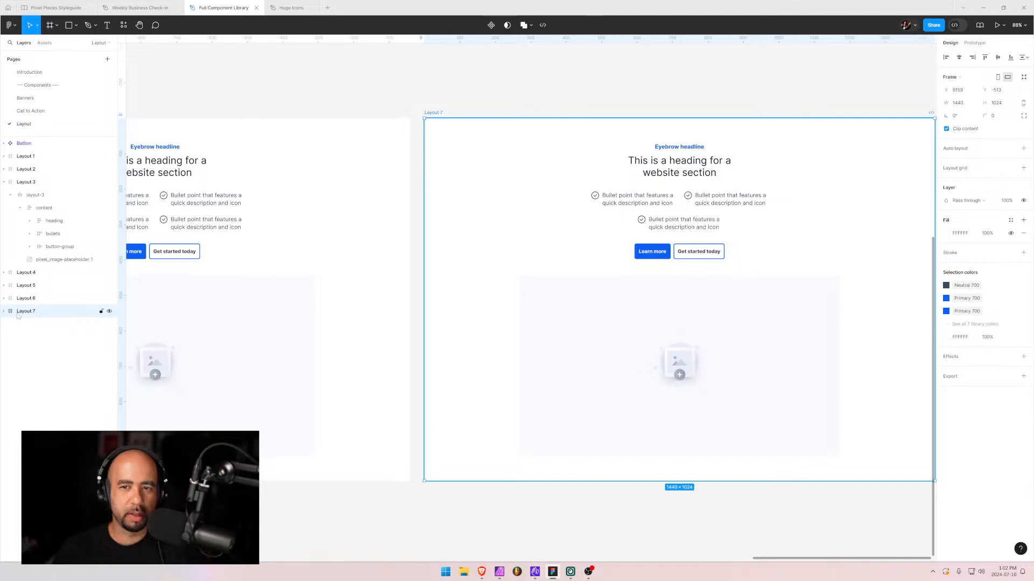
- Set the width of all three bullet frames in Layout 7 to Fill container
{"action": "double_click", "coordinate": [657, 228]}
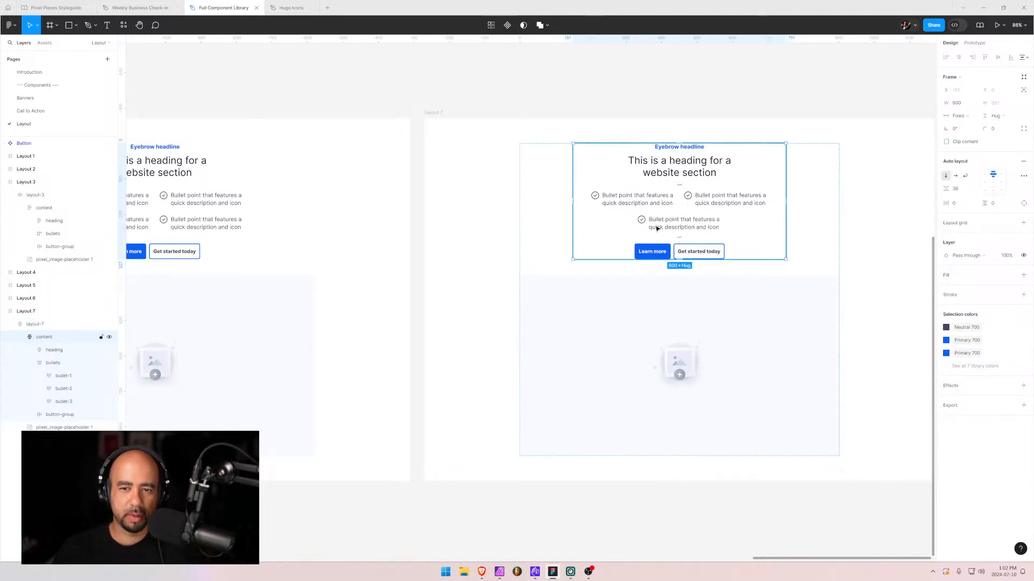
{"action": "double_click", "coordinate": [634, 211]}
{"action": "left_click", "coordinate": [60, 402]}
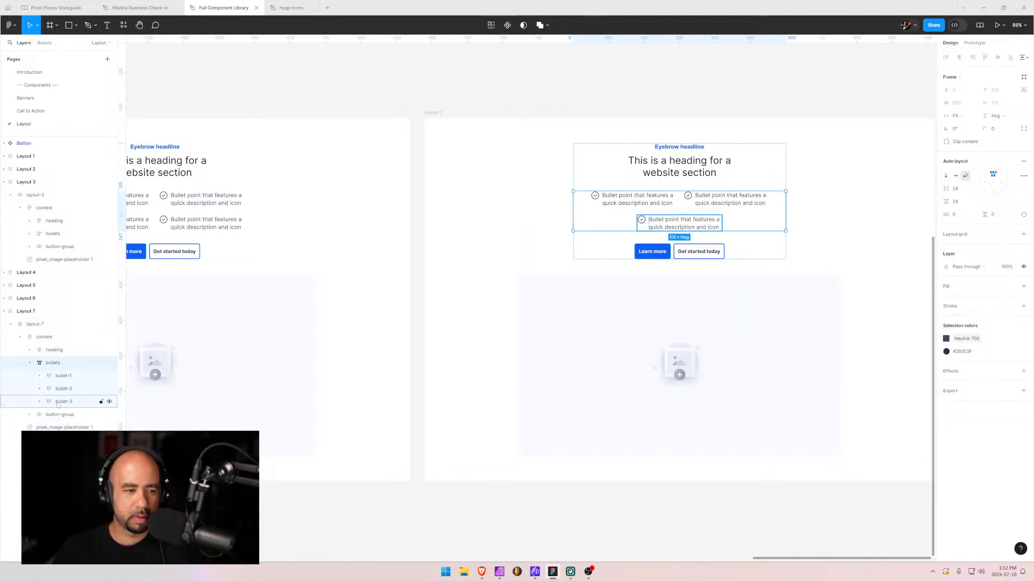
{"action": "left_click", "coordinate": [53, 363]}
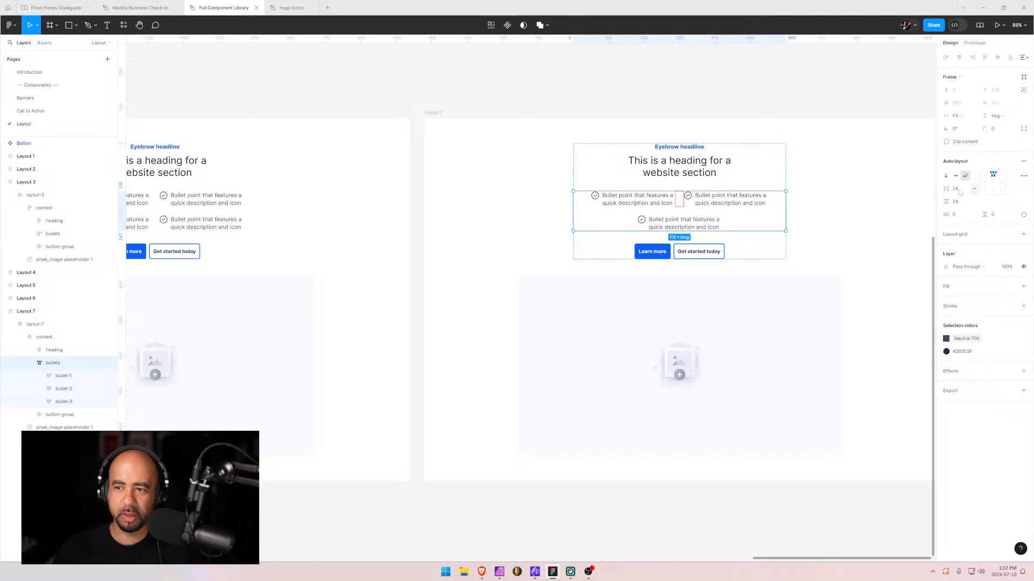
{"action": "left_click", "coordinate": [59, 376]}
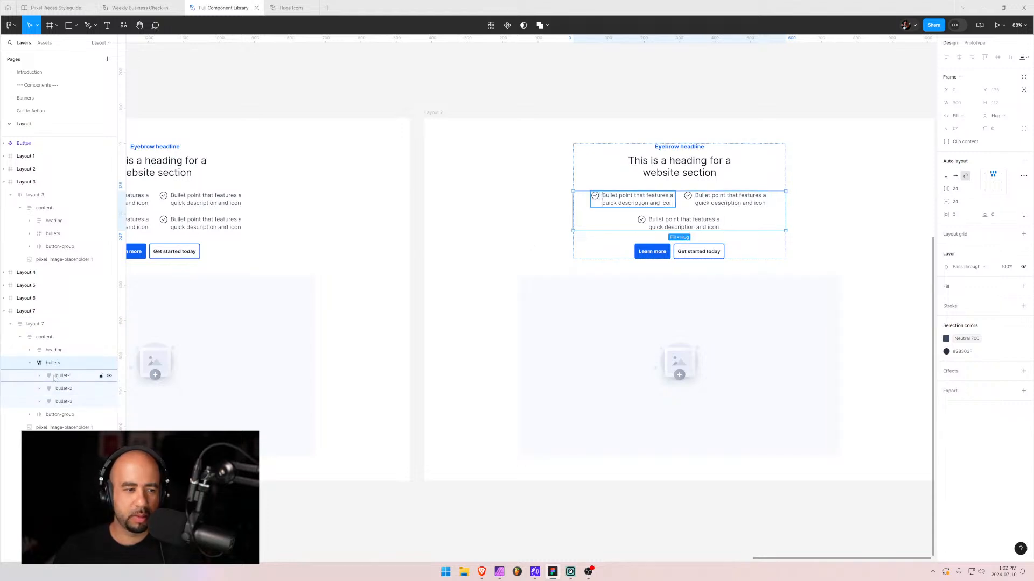
{"action": "left_click", "coordinate": [59, 401], "text": "shift"}
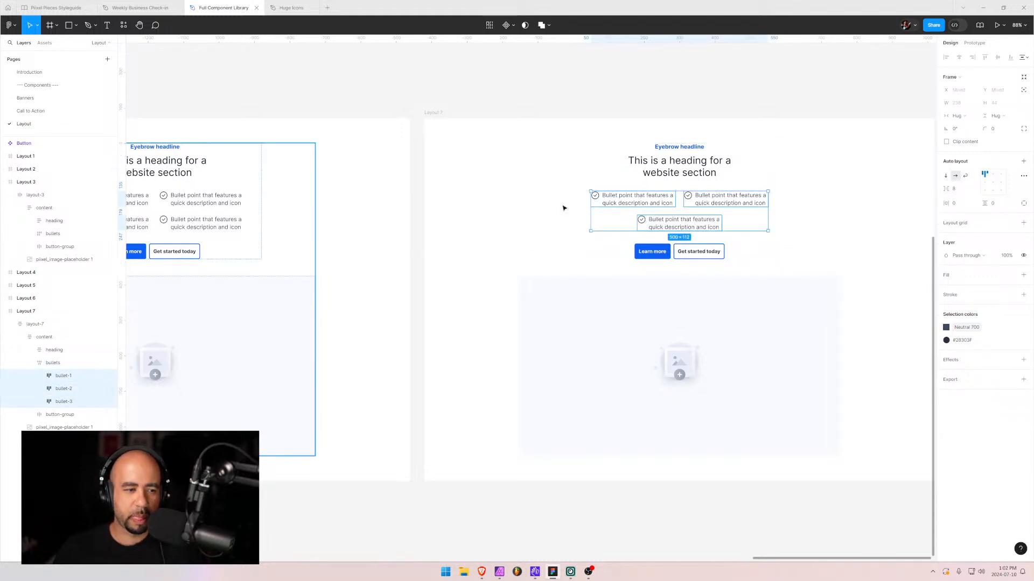
{"action": "left_click", "coordinate": [972, 119]}
{"action": "left_click", "coordinate": [974, 125]}
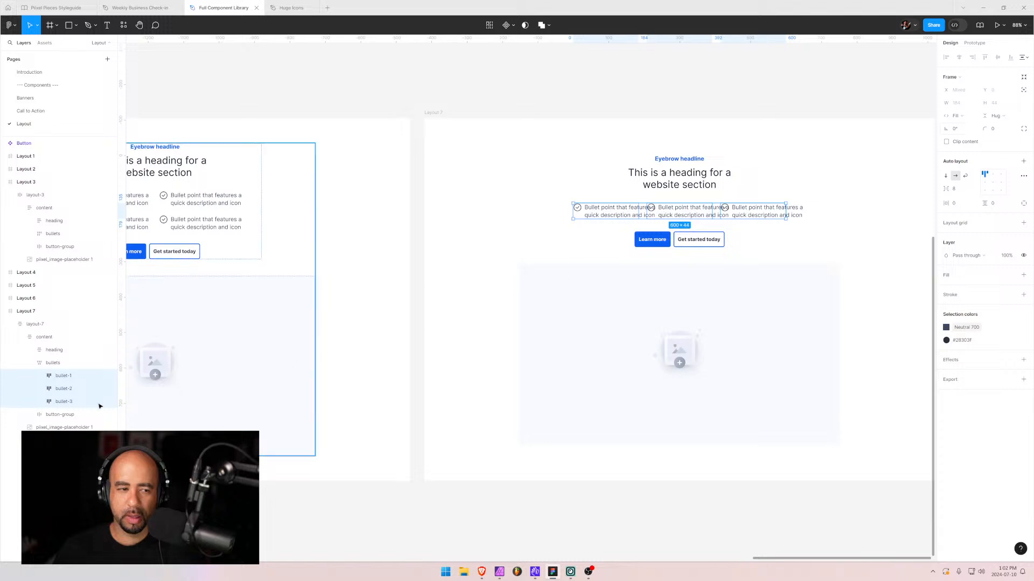
- Change Layout 7's bullets group to a vertical layout and set its width to Fill container
{"action": "left_click", "coordinate": [55, 365]}
{"action": "left_click", "coordinate": [946, 176]}
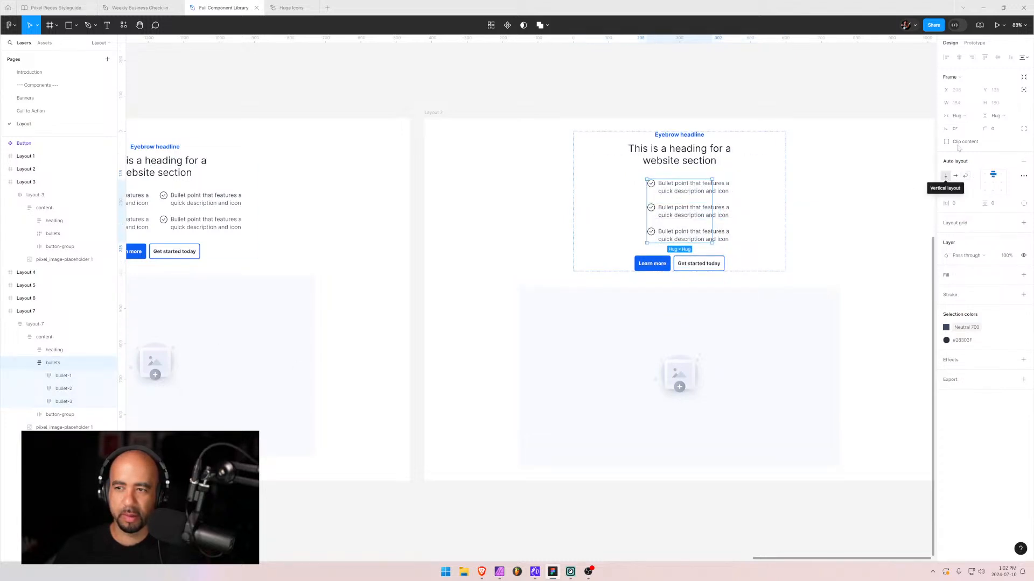
{"action": "left_click", "coordinate": [957, 116]}
{"action": "left_click", "coordinate": [967, 127]}
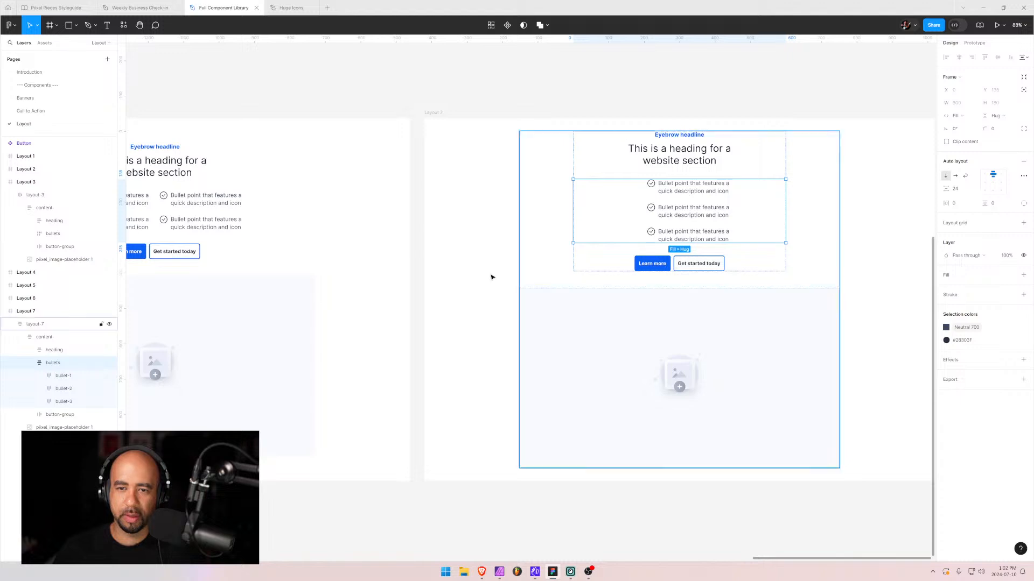
- Set both the bullet-1 frame and its text layer in Layout 7 to Fill container width
{"action": "left_click", "coordinate": [676, 190]}
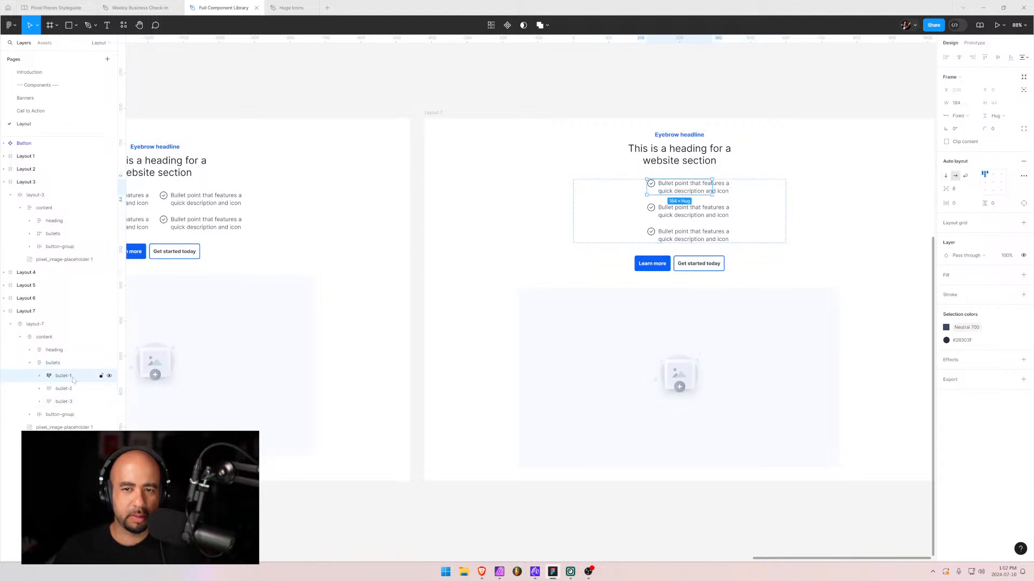
{"action": "left_click", "coordinate": [958, 116]}
{"action": "left_click", "coordinate": [959, 137]}
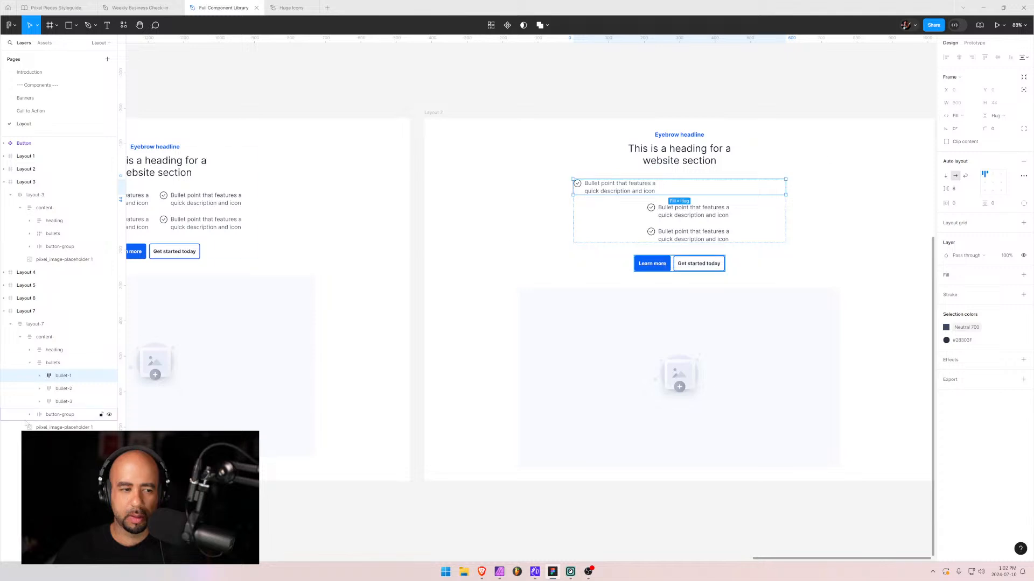
{"action": "left_click", "coordinate": [40, 376]}
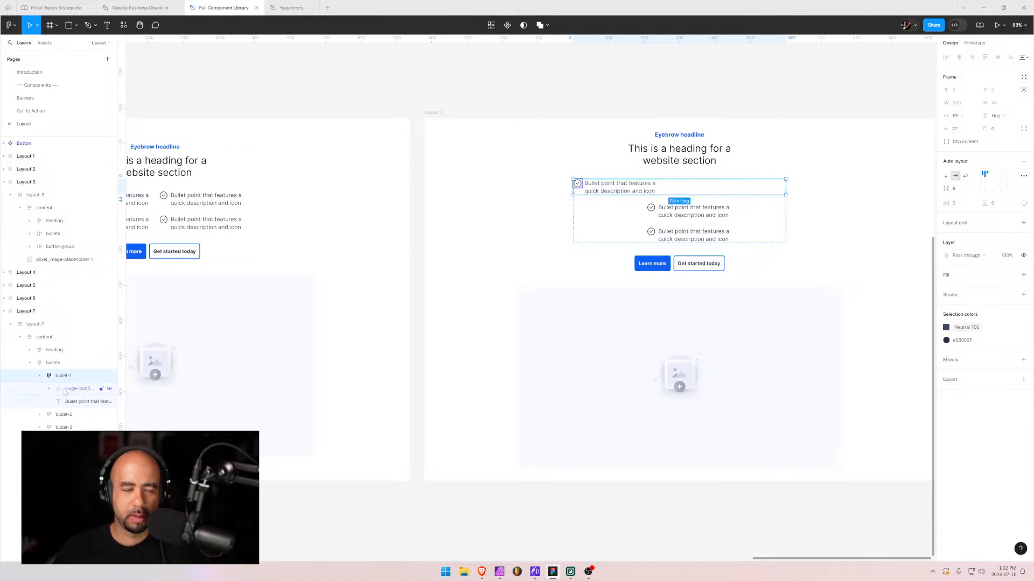
{"action": "left_click", "coordinate": [73, 403]}
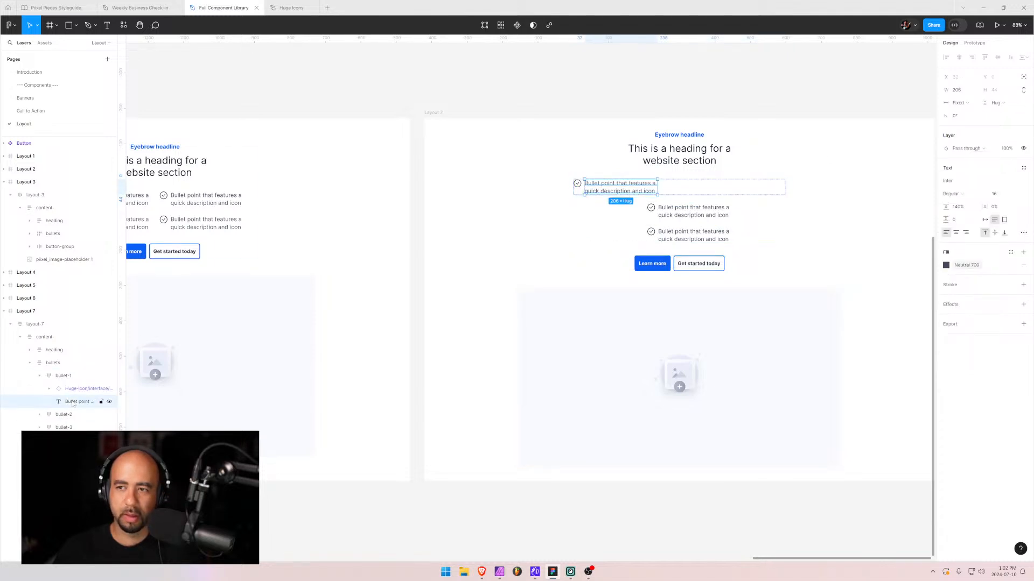
{"action": "left_click", "coordinate": [957, 103]}
{"action": "left_click", "coordinate": [965, 122]}
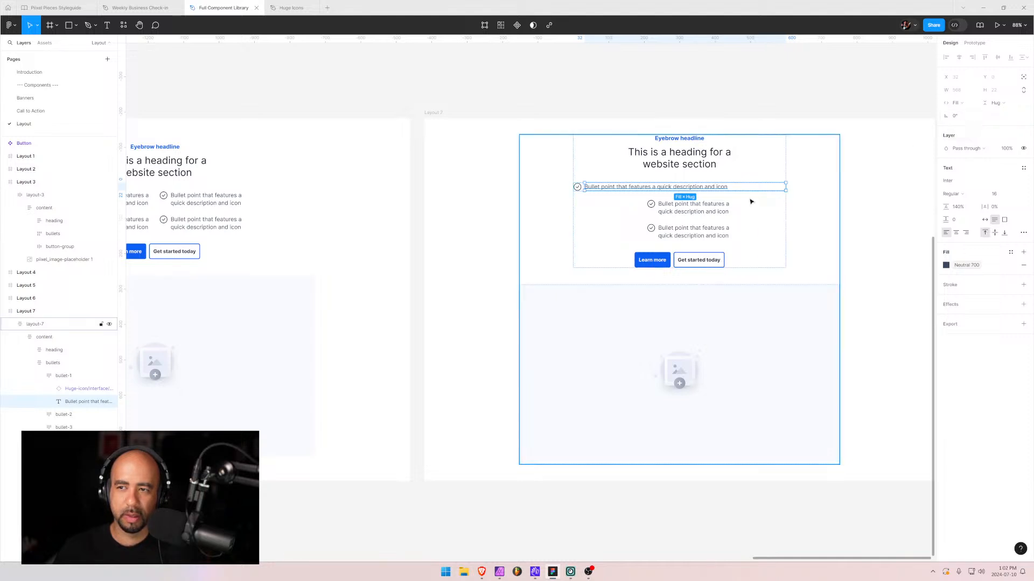
- Set the text layers and frames of bullet-2 and bullet-3 in Layout 7 to Fill container width
{"action": "left_click", "coordinate": [712, 211]}
{"action": "left_click", "coordinate": [711, 231], "text": "shift"}
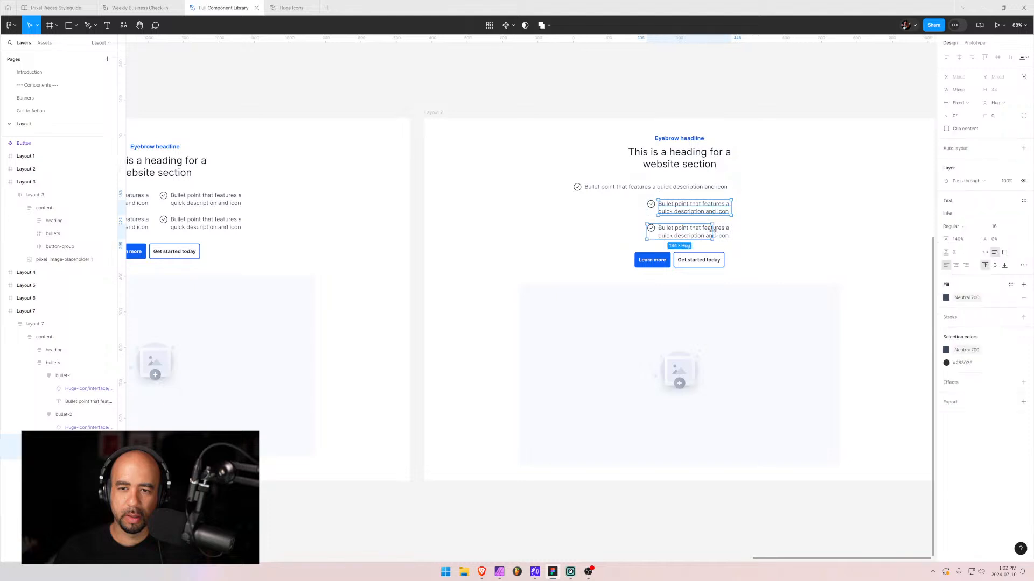
{"action": "left_click", "coordinate": [969, 106]}
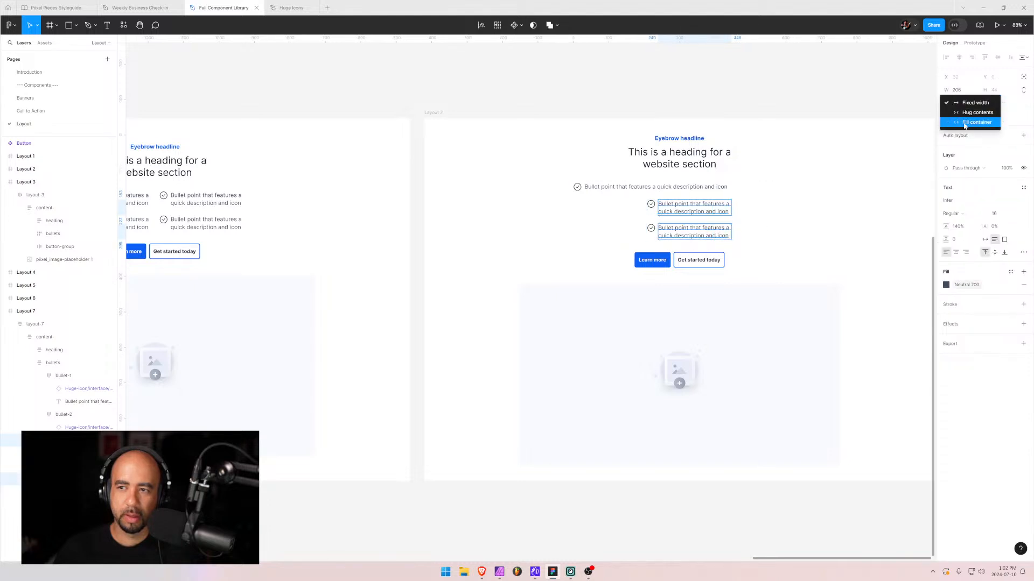
{"action": "left_click", "coordinate": [966, 125]}
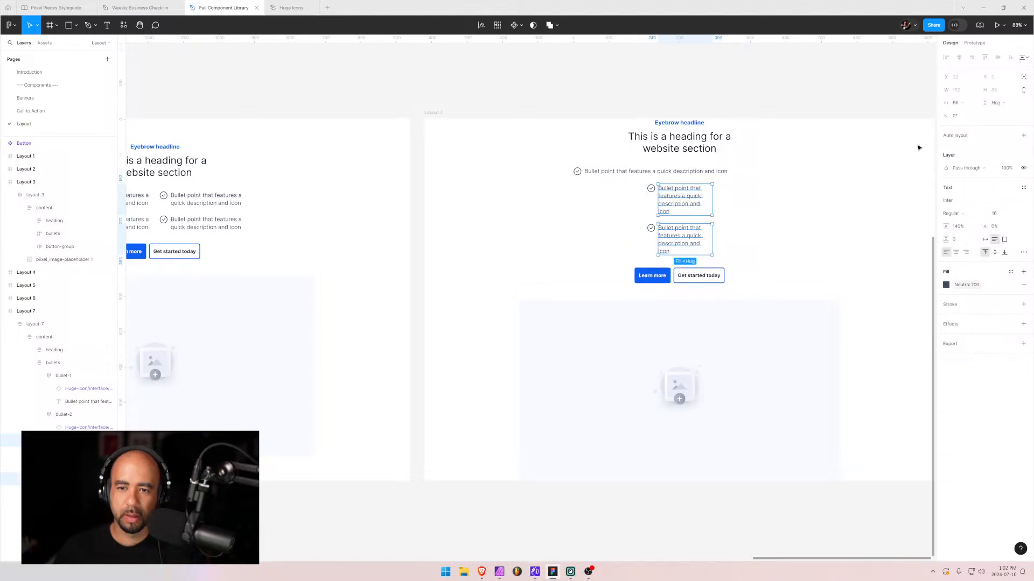
{"action": "left_click", "coordinate": [654, 211]}
{"action": "left_click", "coordinate": [653, 230], "text": "shift"}
{"action": "left_click", "coordinate": [965, 117]}
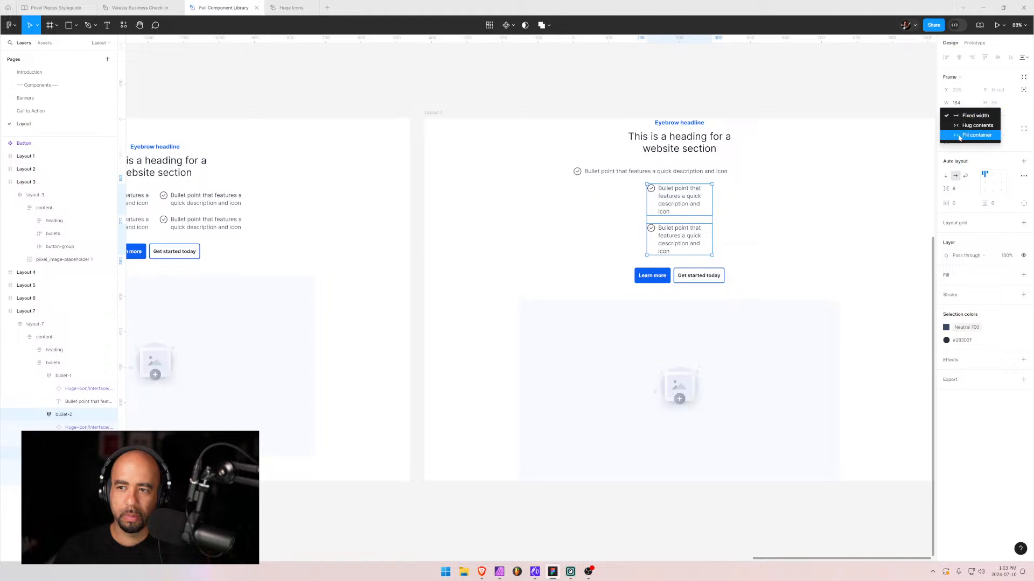
{"action": "left_click", "coordinate": [963, 135]}
{"action": "key", "text": "Escape"}
{"action": "key", "text": "Escape"}
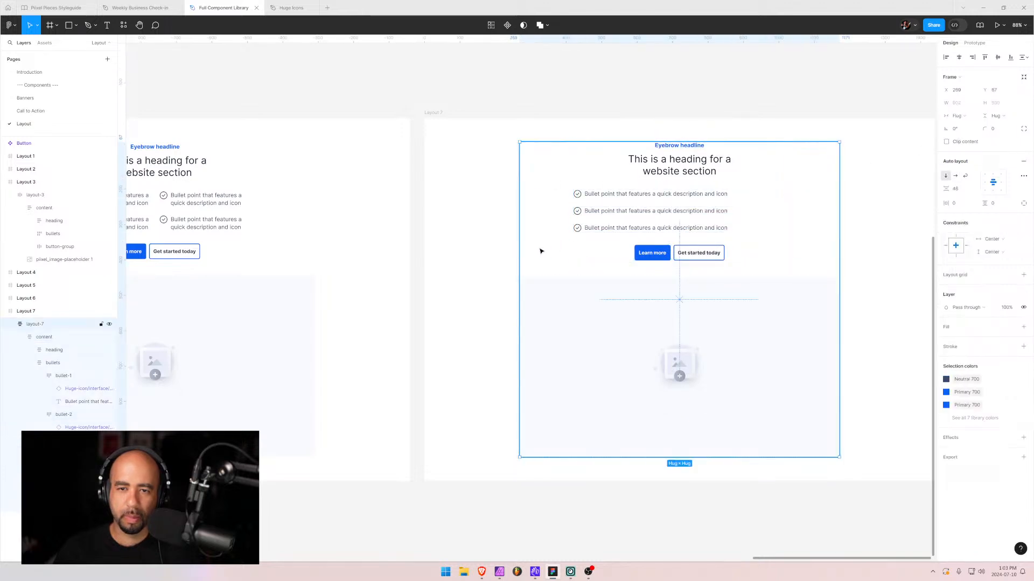
- Try to align the contents of Layout 7's three bullet frames to the top center
{"action": "left_click", "coordinate": [594, 197]}
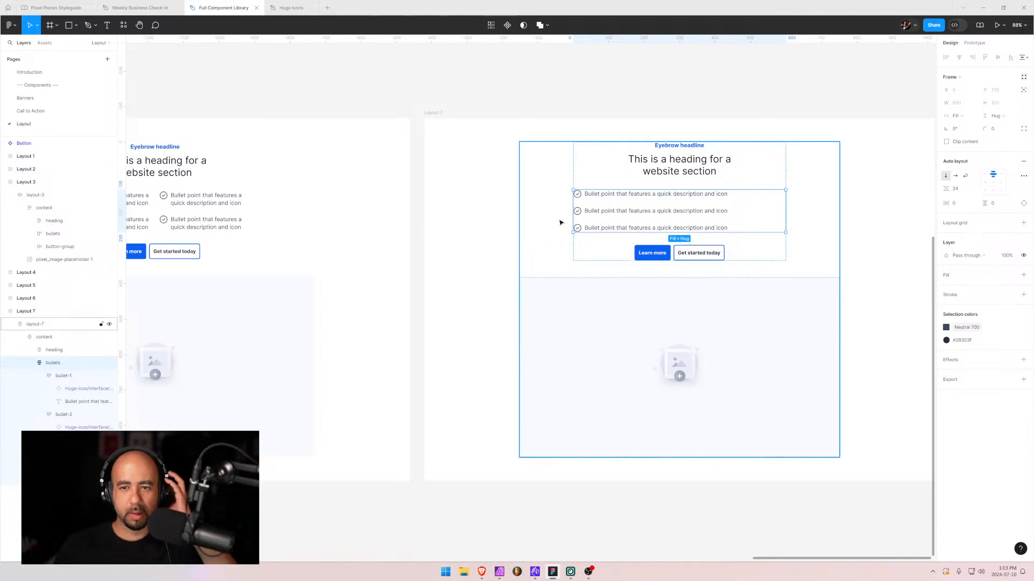
{"action": "left_click", "coordinate": [39, 375]}
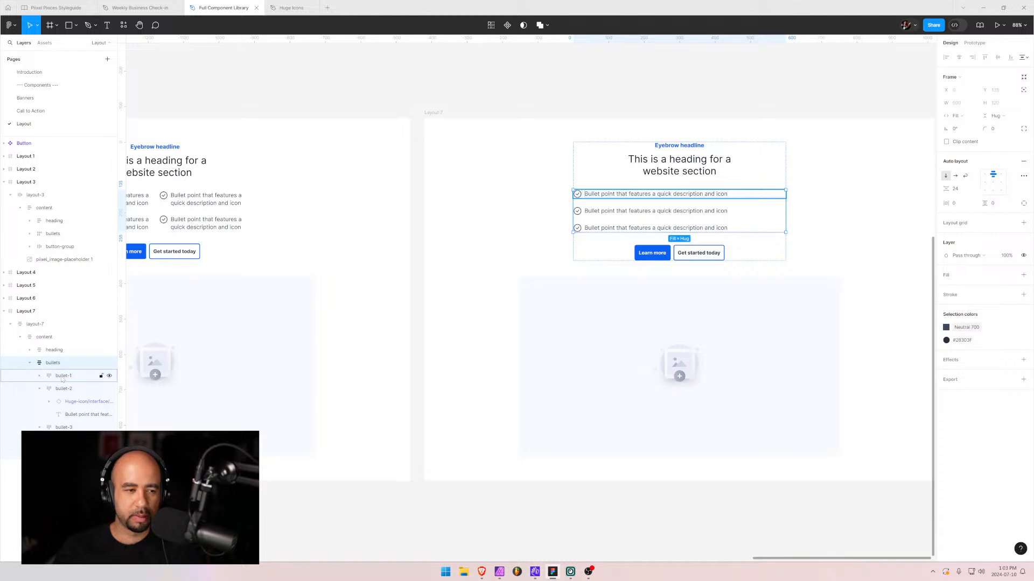
{"action": "left_click", "coordinate": [51, 376]}
{"action": "left_click", "coordinate": [50, 401], "text": "shift"}
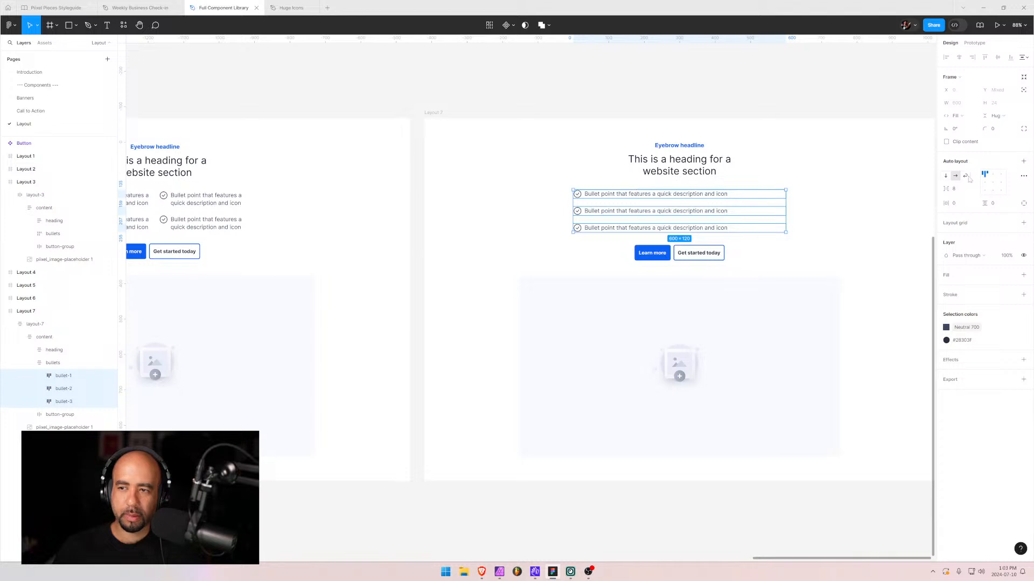
{"action": "left_click", "coordinate": [994, 175]}
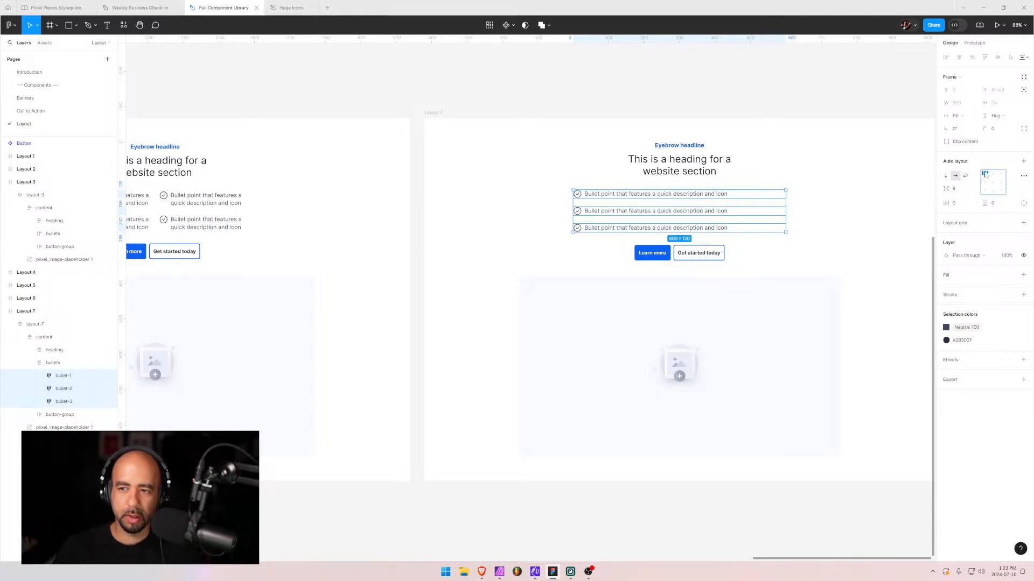
- Set the width of bullet-1's text layer in Layout 7 to Hug contents
{"action": "left_click", "coordinate": [39, 376]}
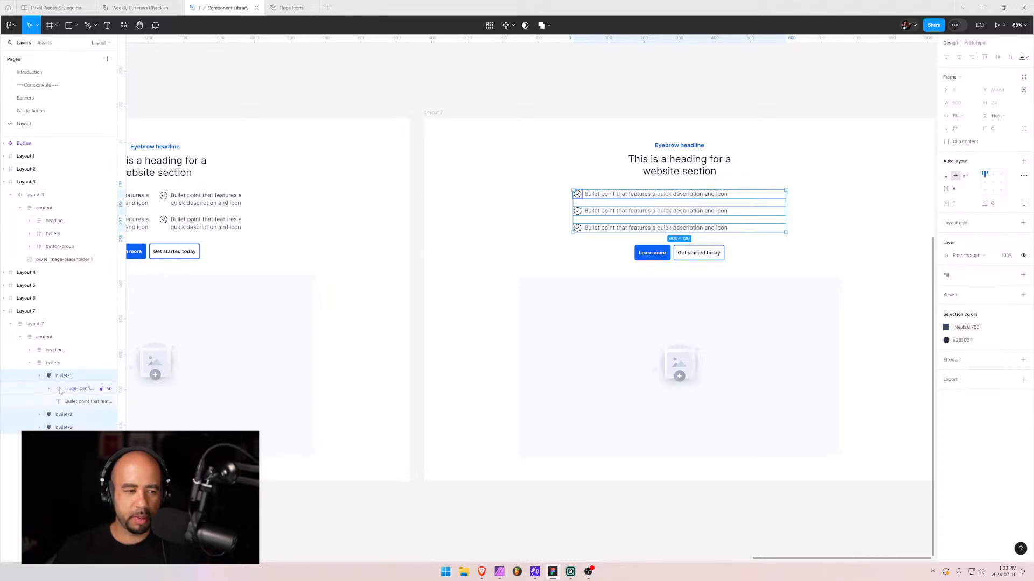
{"action": "left_click", "coordinate": [75, 402]}
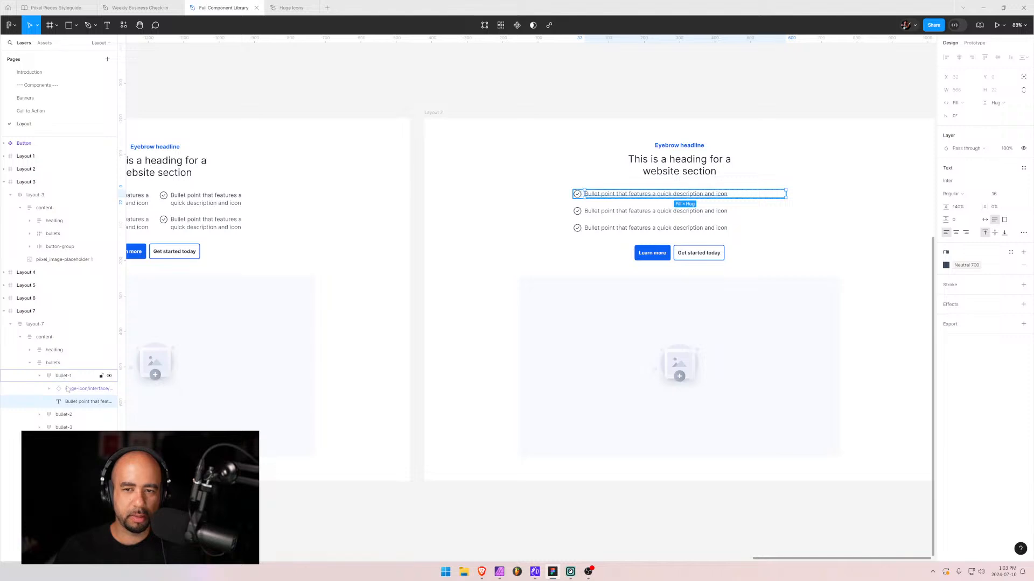
{"action": "left_click", "coordinate": [972, 103]}
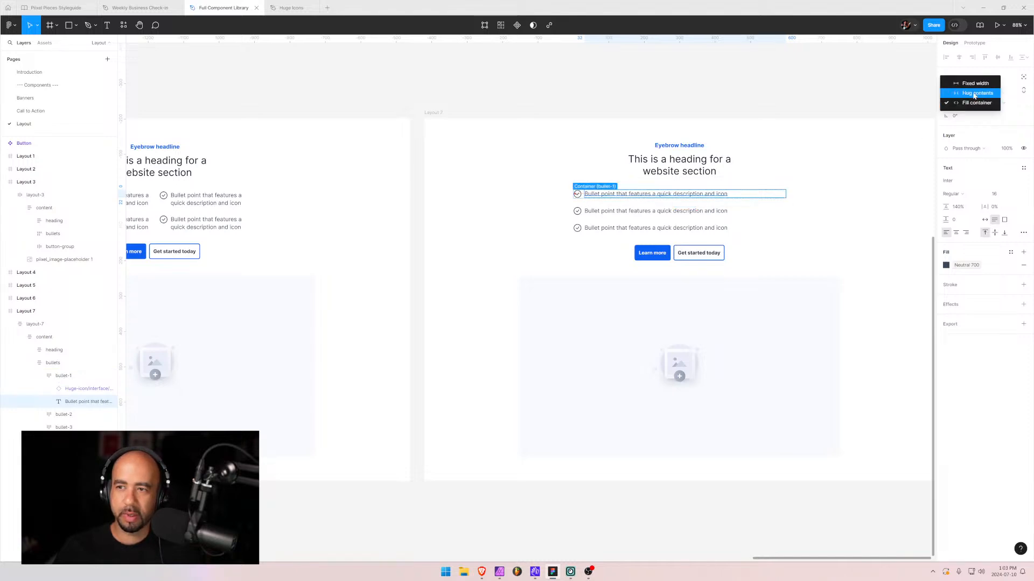
{"action": "left_click", "coordinate": [974, 93]}
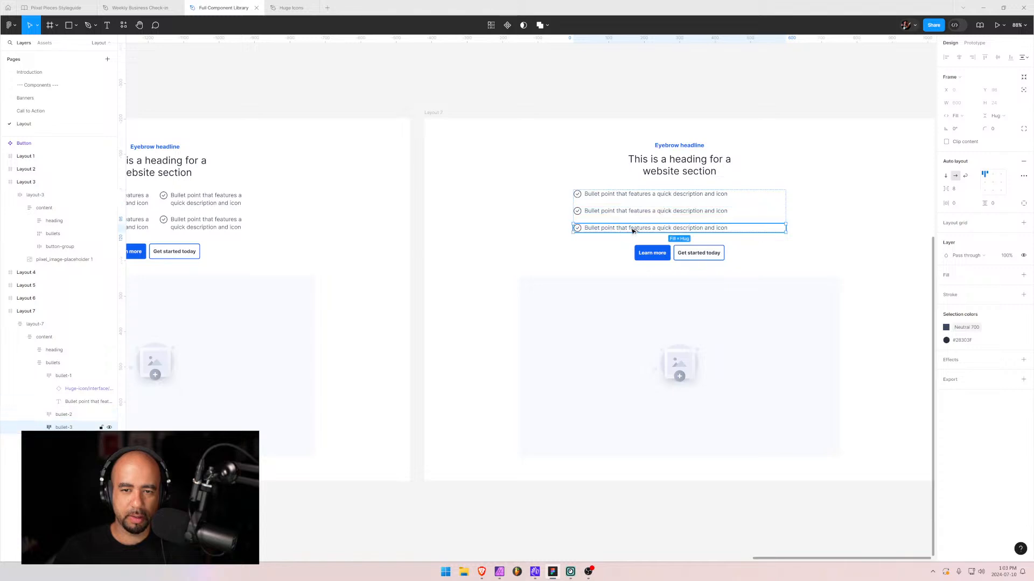
- Set the width of the text layers in bullet-2 and bullet-3 of Layout 7 to Hug contents
{"action": "left_click", "coordinate": [738, 214]}
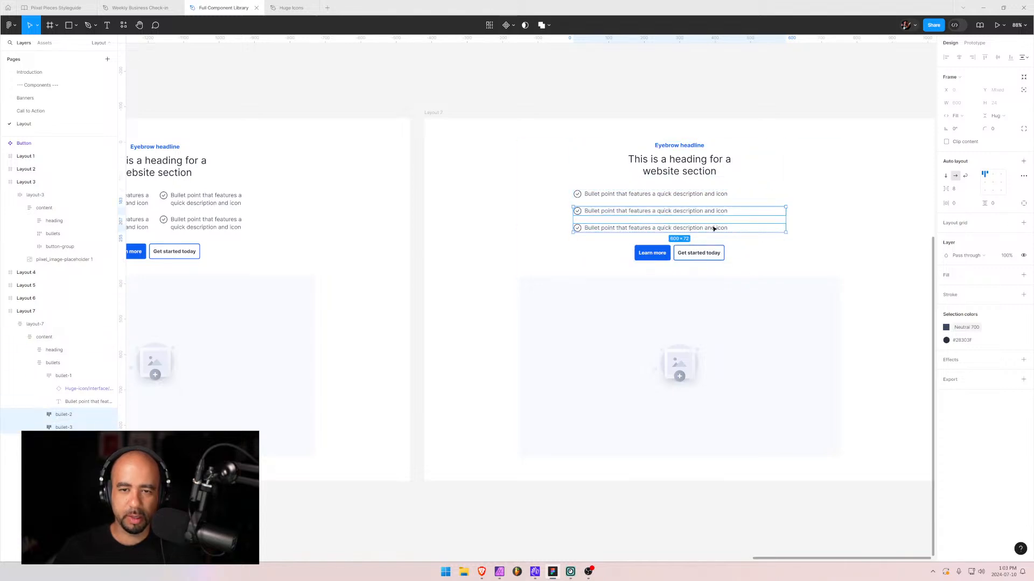
{"action": "left_click", "coordinate": [715, 226]}
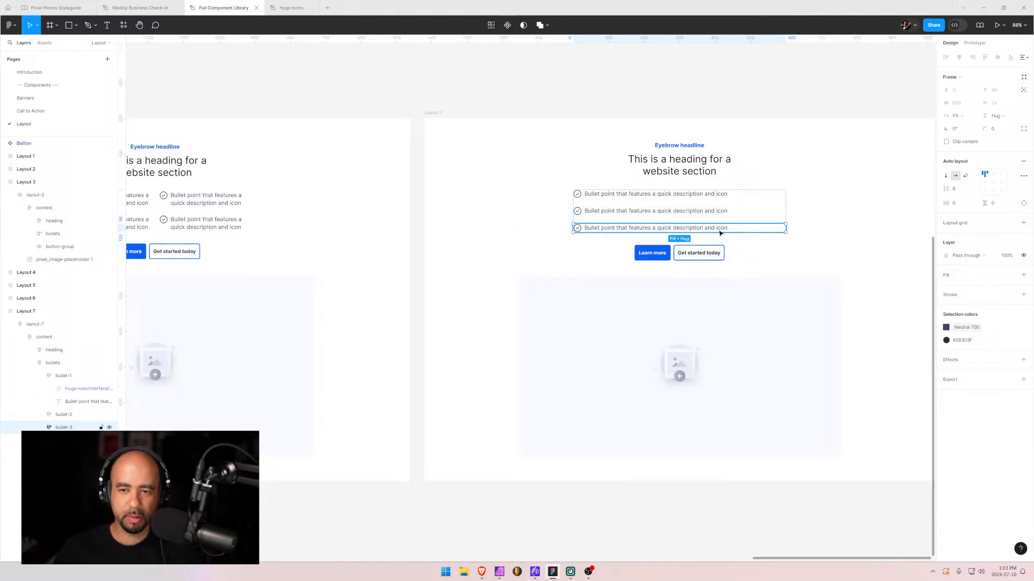
{"action": "double_click", "coordinate": [660, 215]}
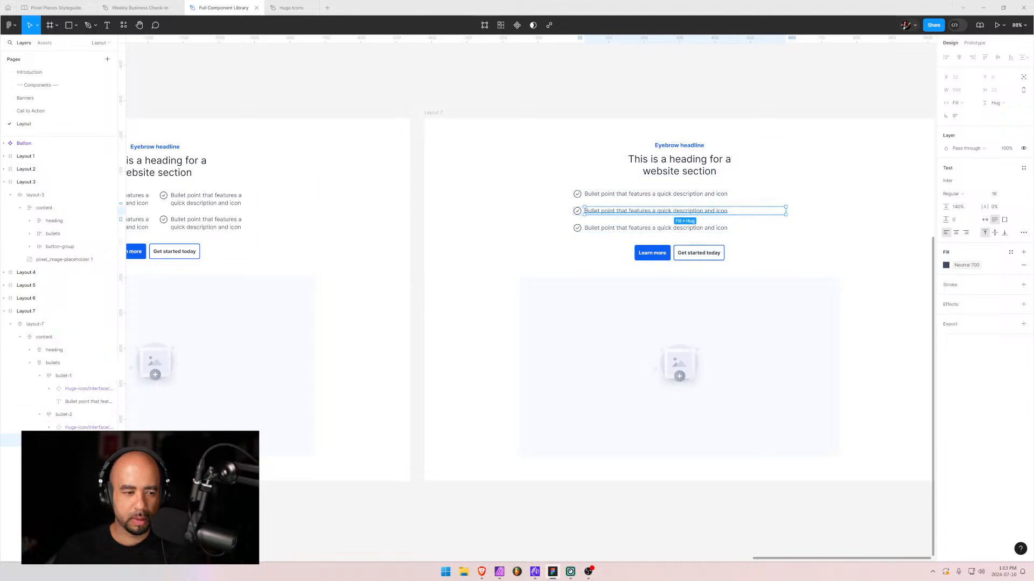
{"action": "left_click", "coordinate": [88, 479]}
{"action": "left_click", "coordinate": [89, 441], "text": "shift"}
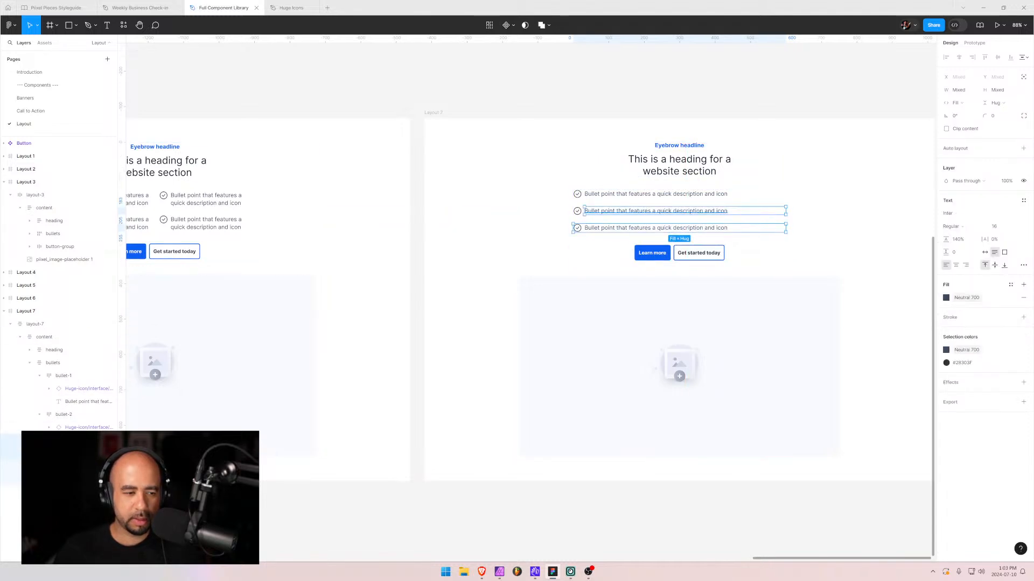
{"action": "left_click", "coordinate": [89, 441]}
{"action": "left_click", "coordinate": [89, 479], "text": "shift"}
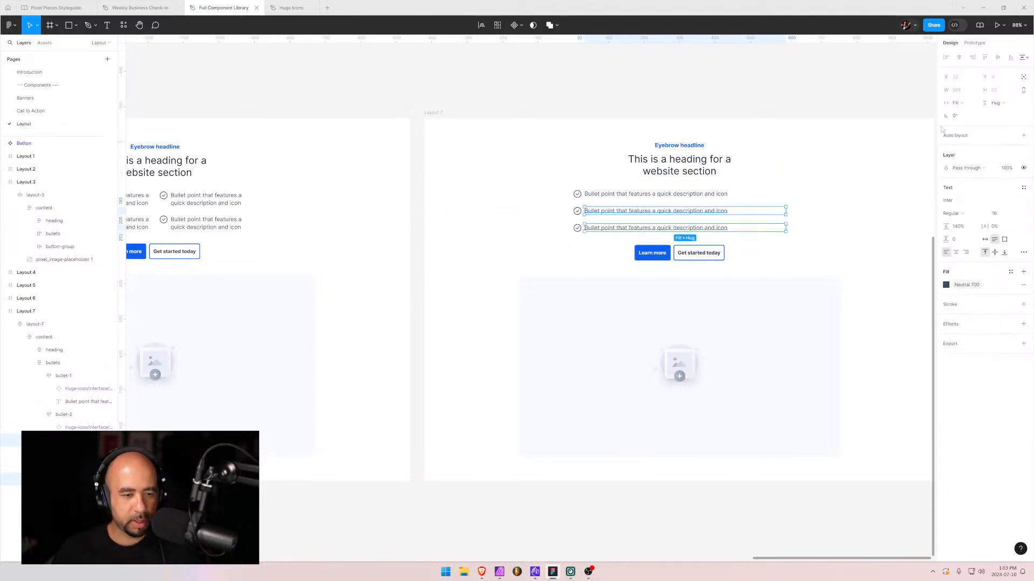
{"action": "left_click", "coordinate": [968, 107]}
{"action": "left_click", "coordinate": [964, 90]}
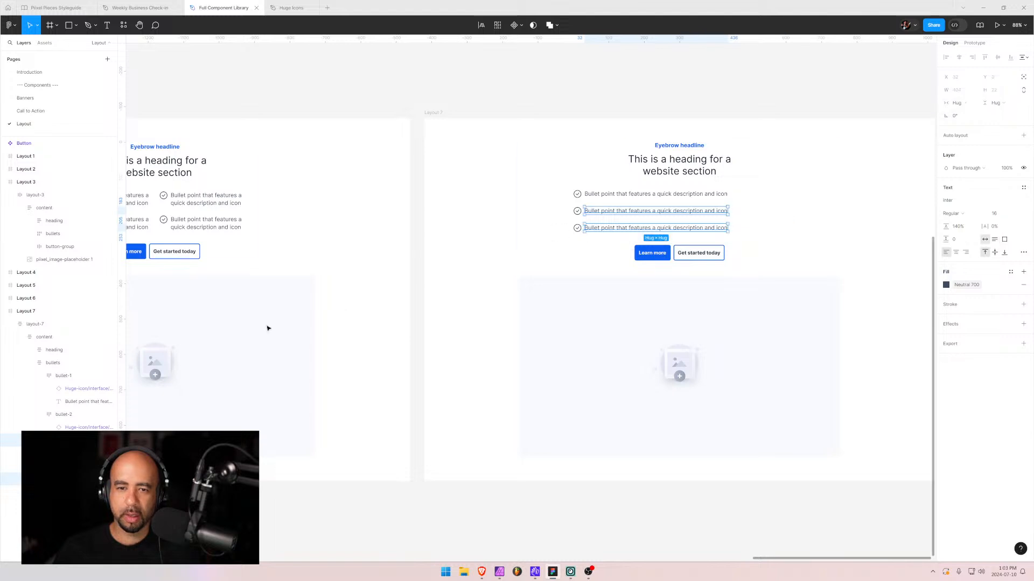
- Set the width of the bullet-1, bullet-2 and bullet-3 frames in Layout 7 to Hug contents
{"action": "left_click", "coordinate": [61, 380]}
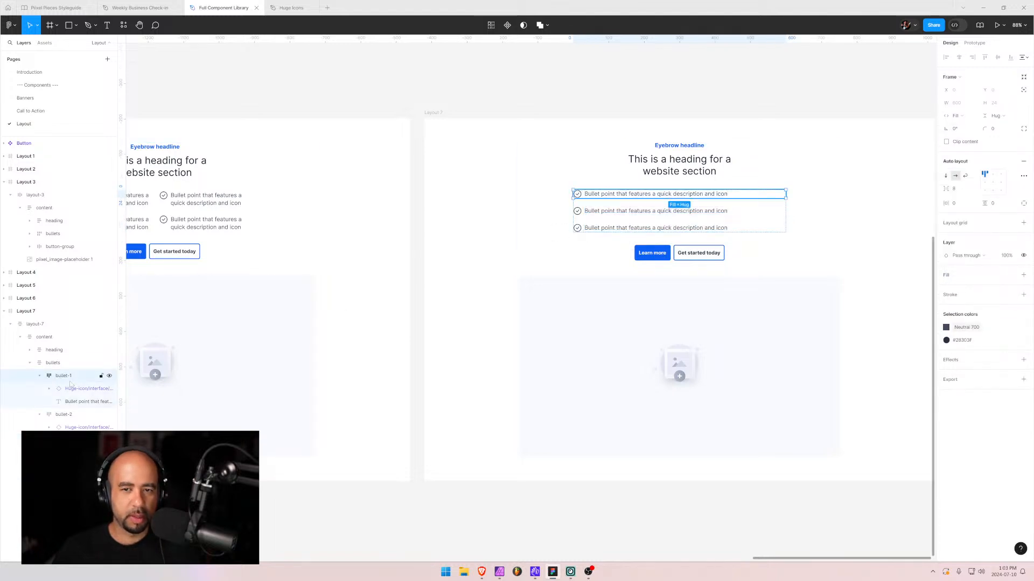
{"action": "left_click", "coordinate": [39, 377]}
{"action": "left_click", "coordinate": [61, 390]}
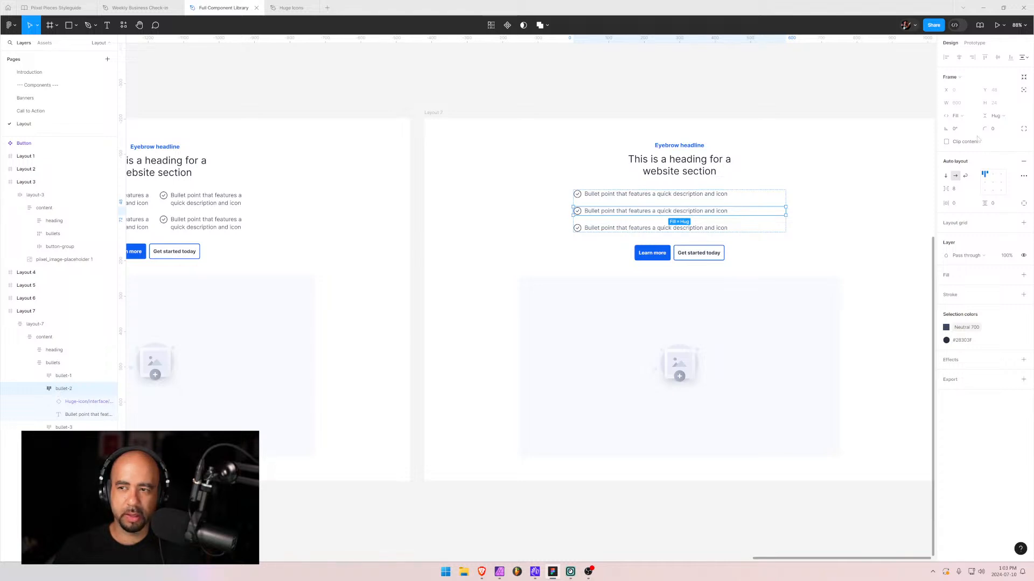
{"action": "left_click", "coordinate": [60, 375]}
{"action": "left_click", "coordinate": [40, 389]}
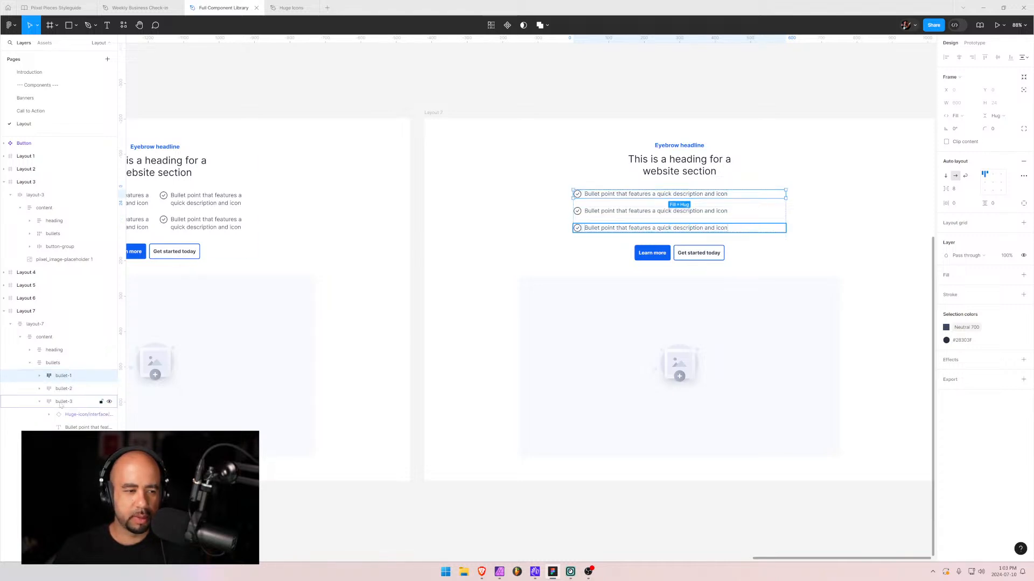
{"action": "left_click", "coordinate": [60, 405], "text": "shift"}
{"action": "left_click", "coordinate": [972, 116]}
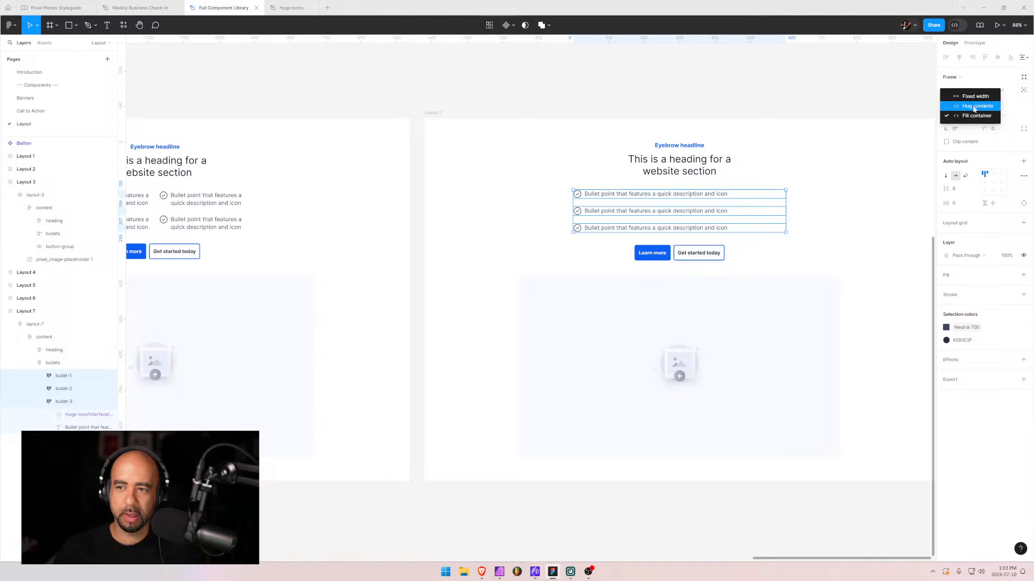
{"action": "left_click", "coordinate": [974, 107]}
{"action": "left_click", "coordinate": [533, 247]}
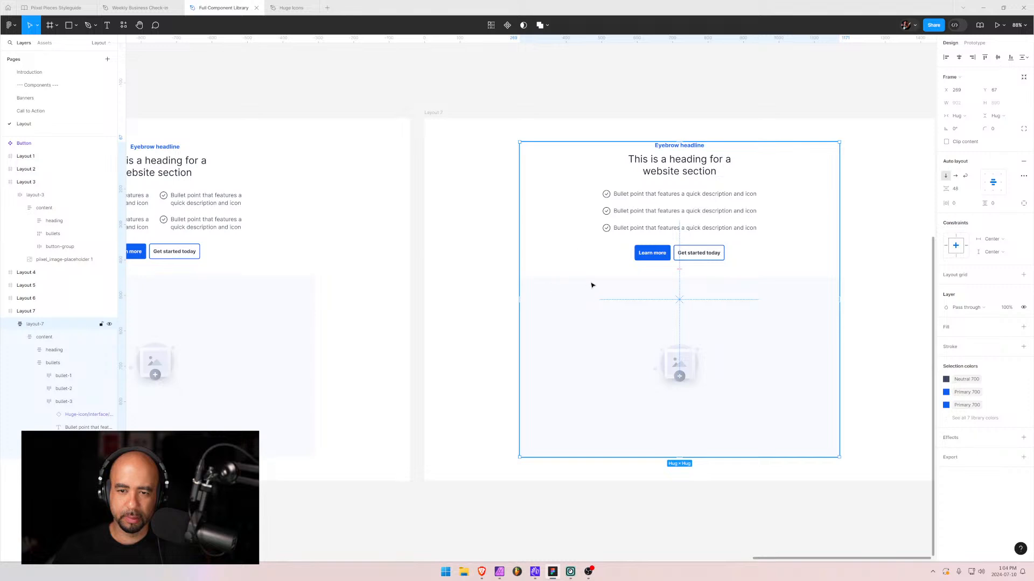
{"action": "left_click", "coordinate": [904, 238]}
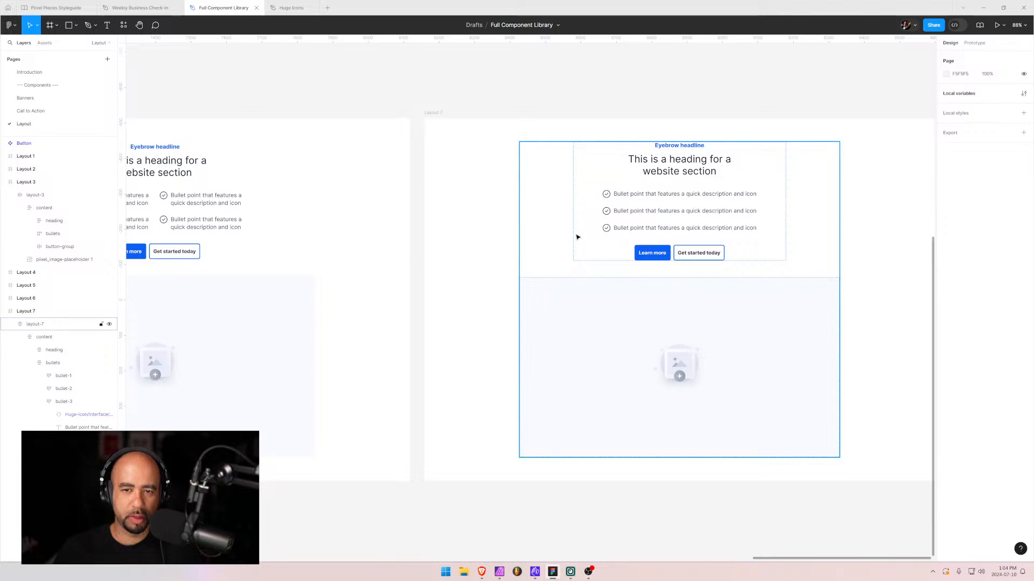
{"action": "left_click", "coordinate": [527, 227]}
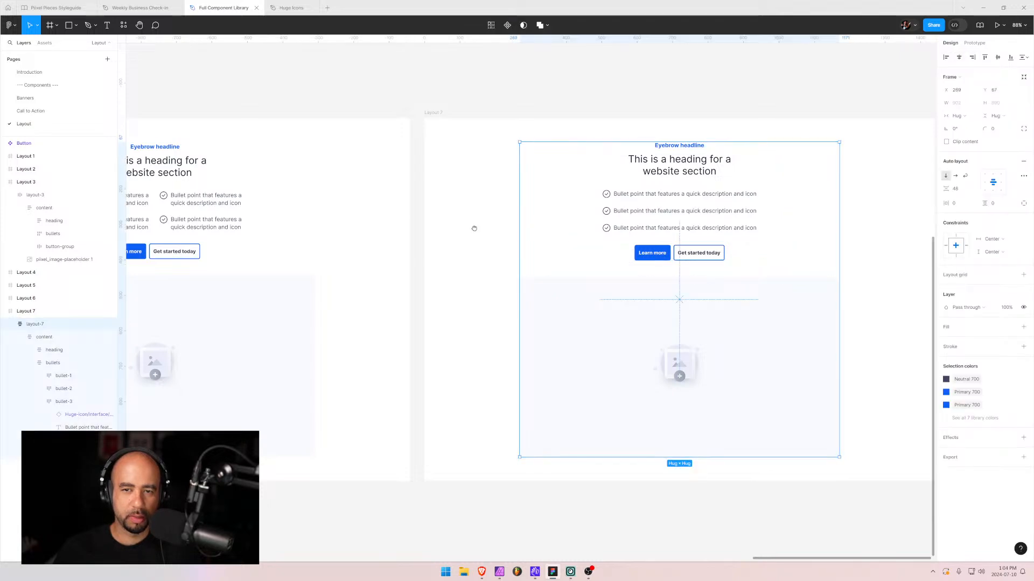
{"action": "left_click_drag", "start_coordinate": [474, 226], "coordinate": [151, 210]}
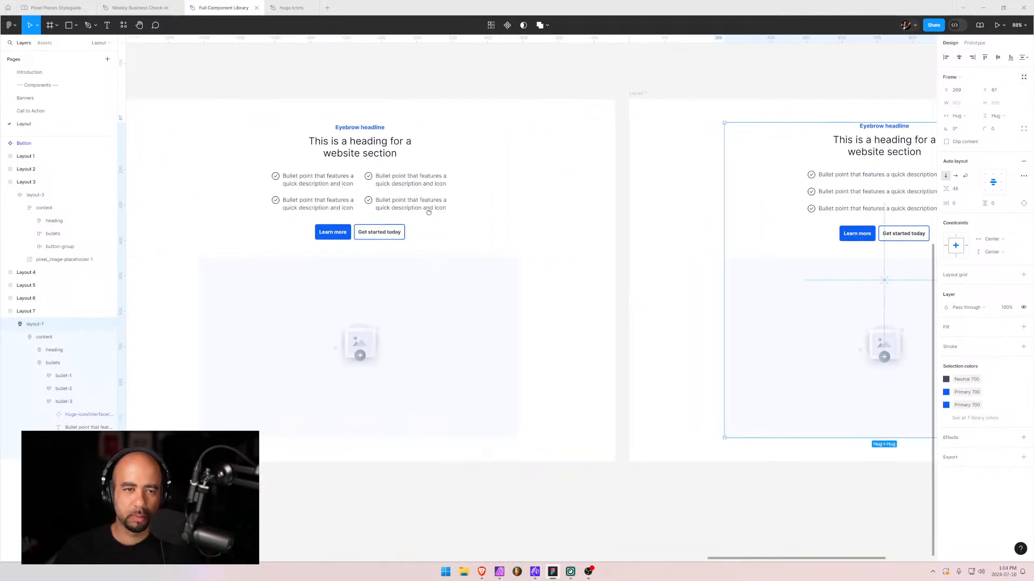
{"action": "left_click_drag", "start_coordinate": [428, 212], "coordinate": [412, 228]}
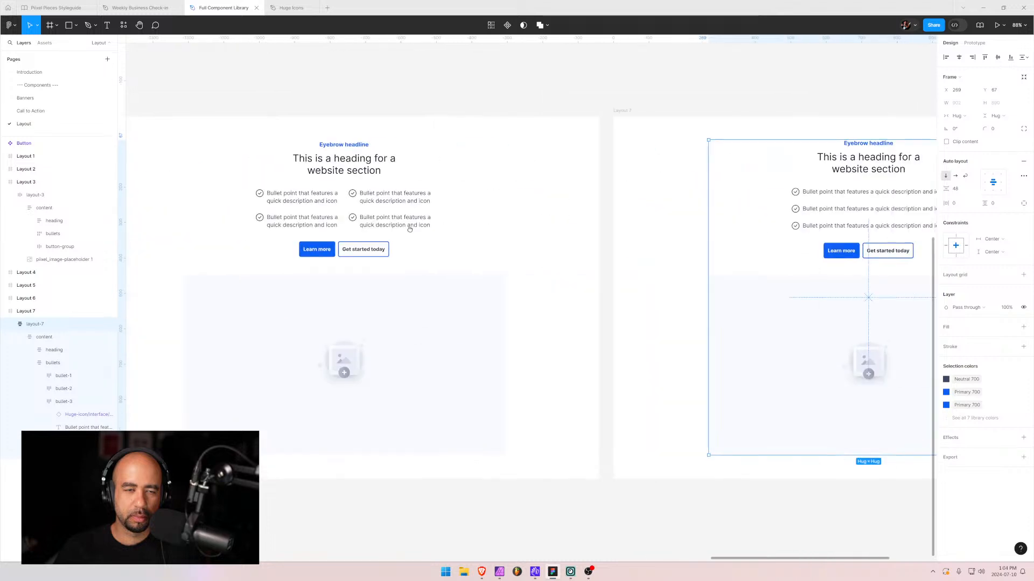
{"action": "left_click_drag", "start_coordinate": [760, 213], "coordinate": [427, 208]}
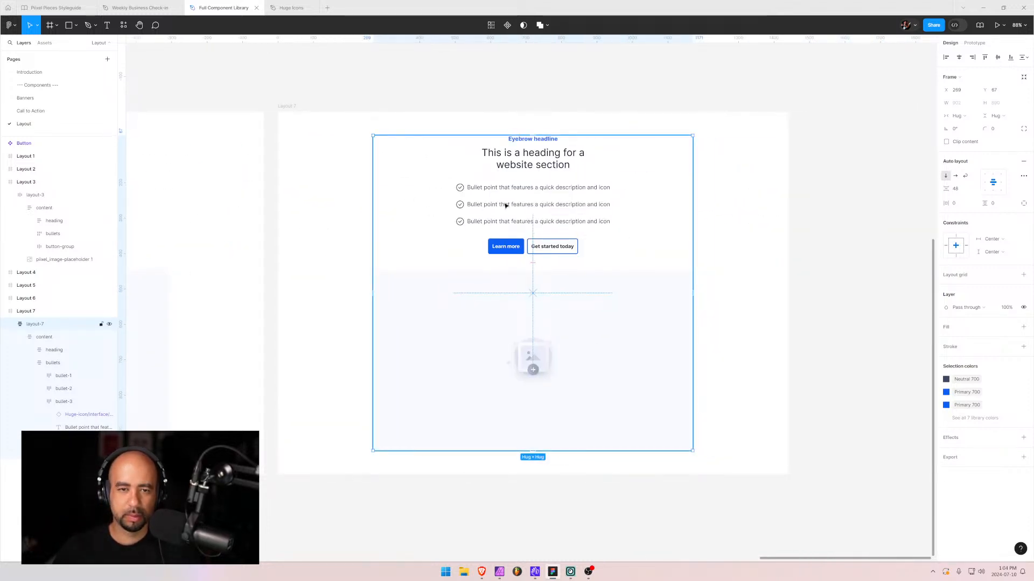
- Replace bullet-2's text in Layout 7 with a sentence beginning "This is a second bullet point to illustrate differ"
{"action": "double_click", "coordinate": [488, 205]}
{"action": "double_click", "coordinate": [485, 207]}
{"action": "double_click", "coordinate": [481, 207]}
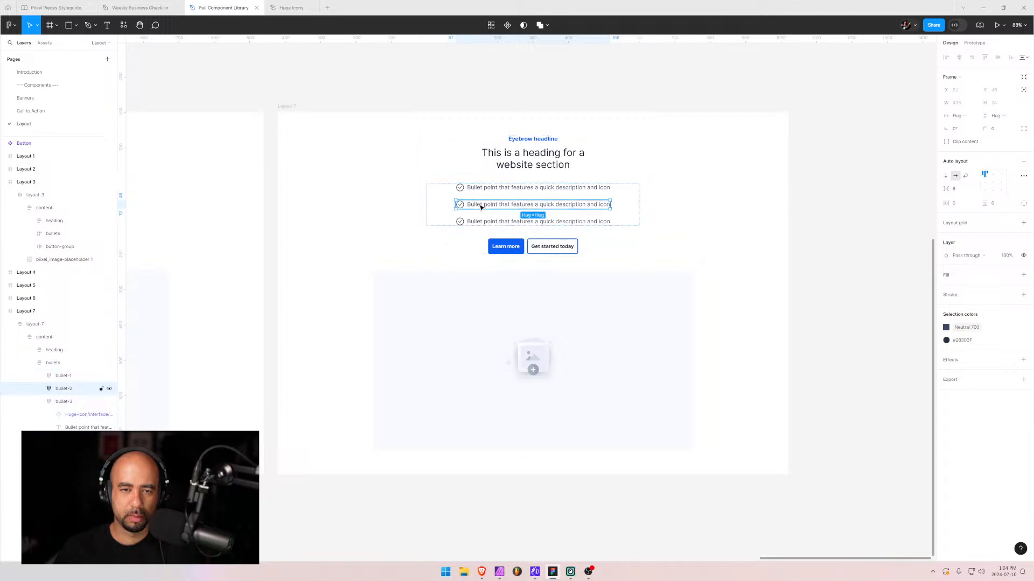
{"action": "double_click", "coordinate": [469, 207]}
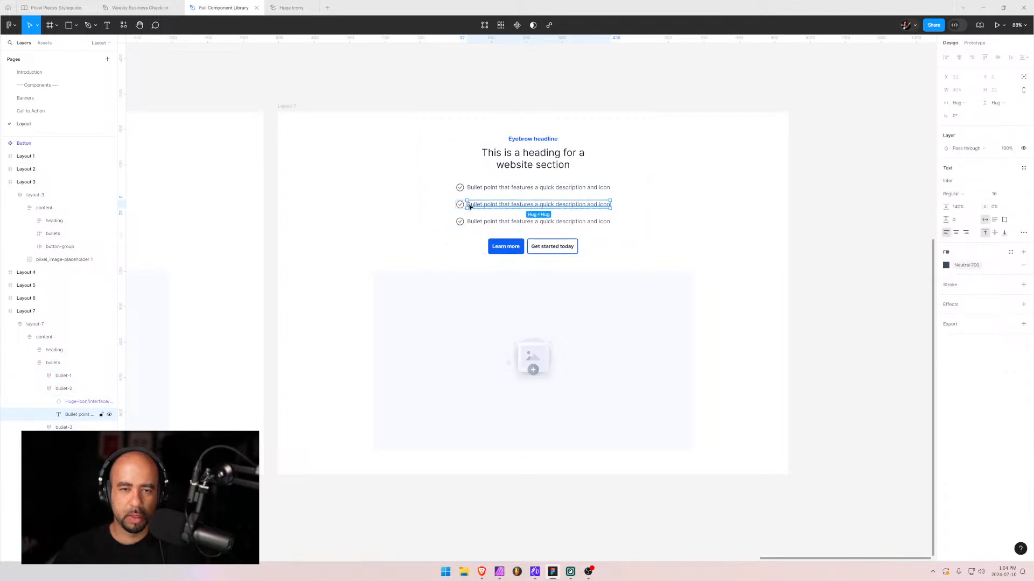
{"action": "double_click", "coordinate": [470, 207]}
{"action": "type", "text": "This"}
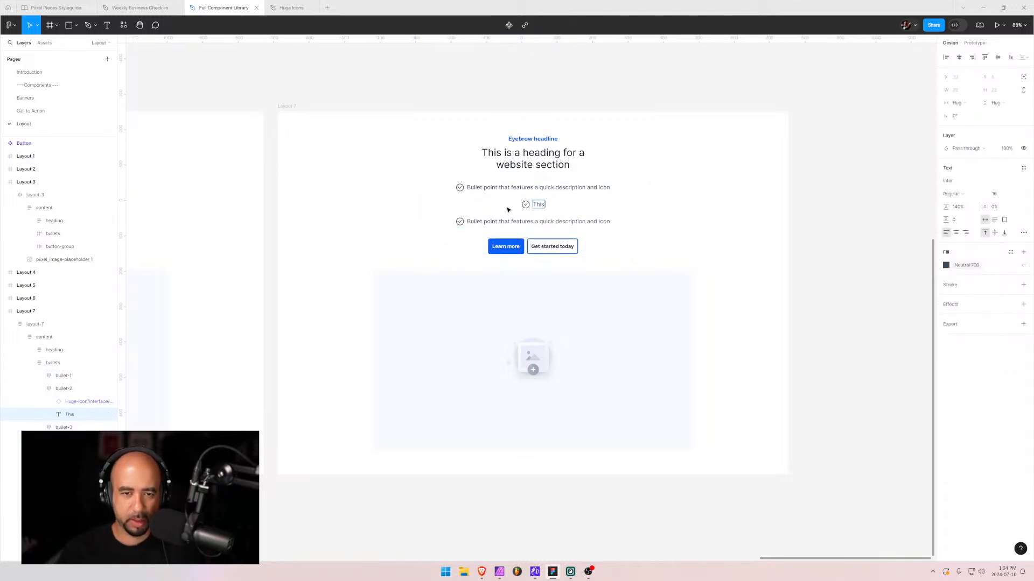
{"action": "type", "text": " is a second"}
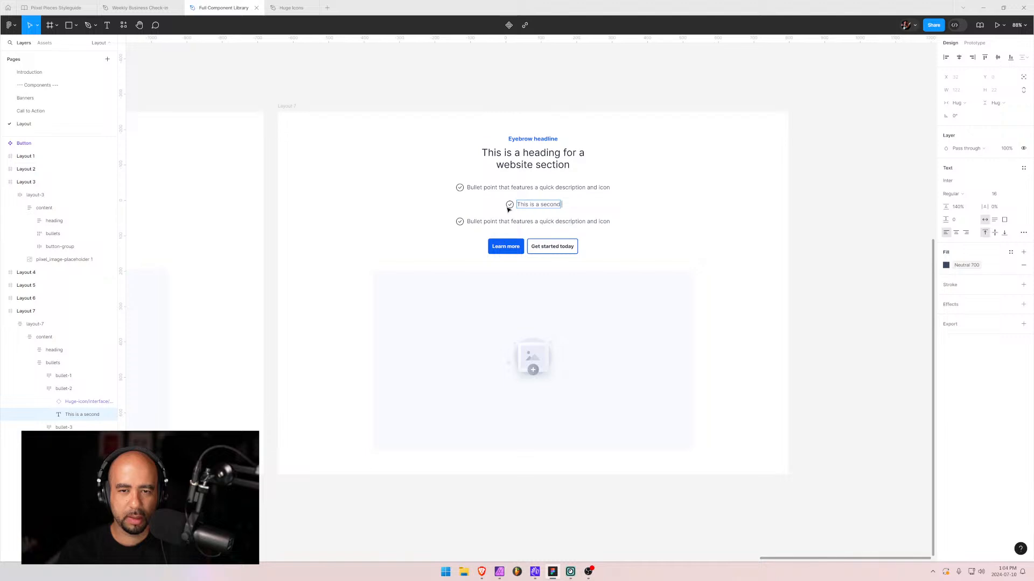
{"action": "type", "text": " bullet point to"}
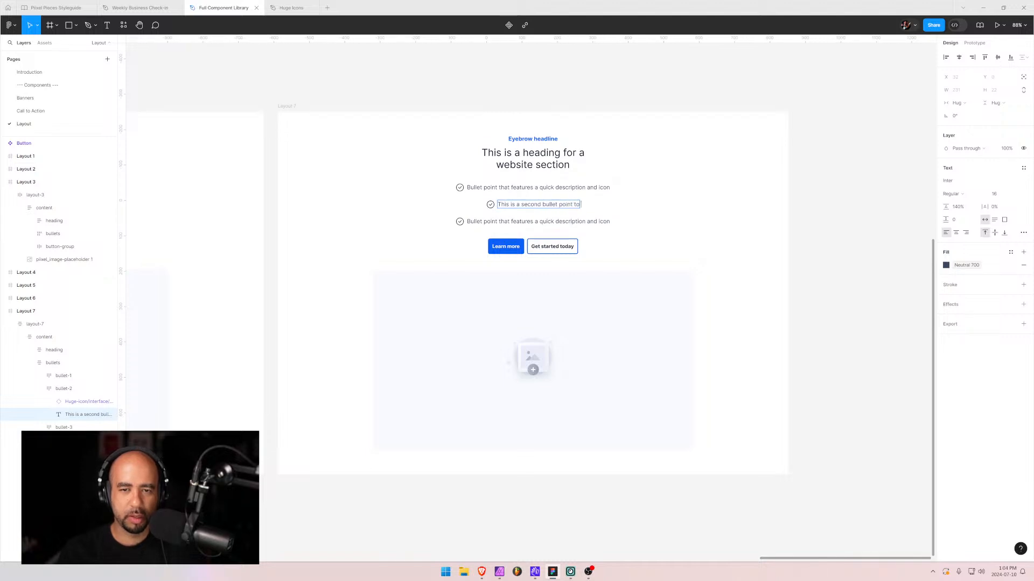
{"action": "type", "text": " illustr"}
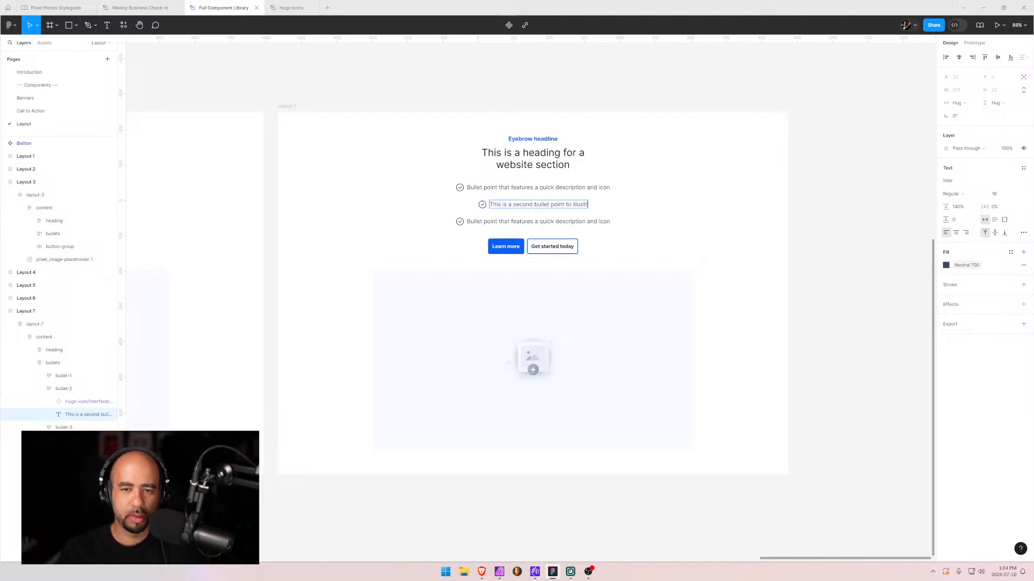
{"action": "type", "text": "ate differ"}
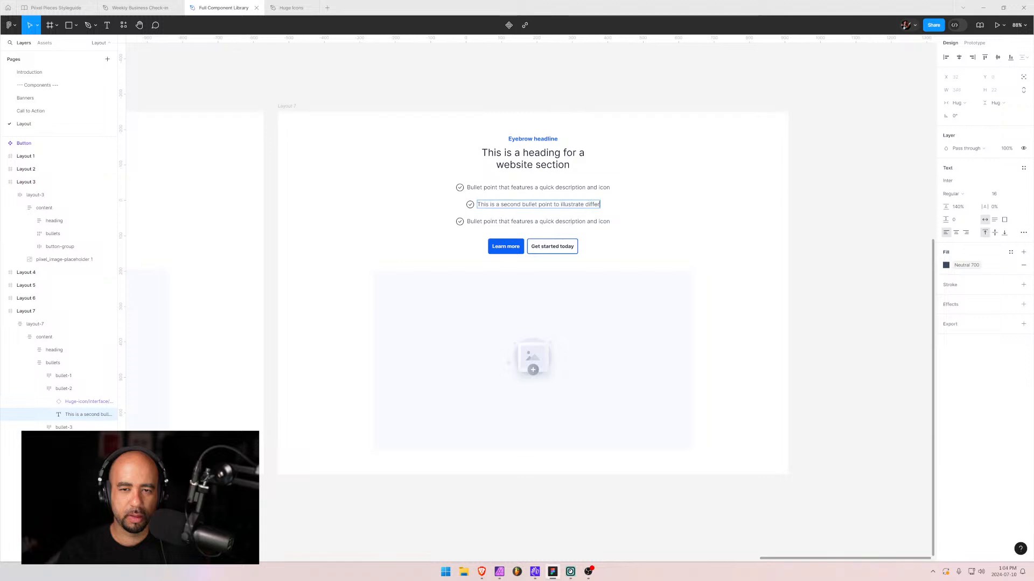
- Complete the second bullet's text as "This is a second bullet point to illustrate different content lenghts"
{"action": "type", "text": "ent lenghts of"}
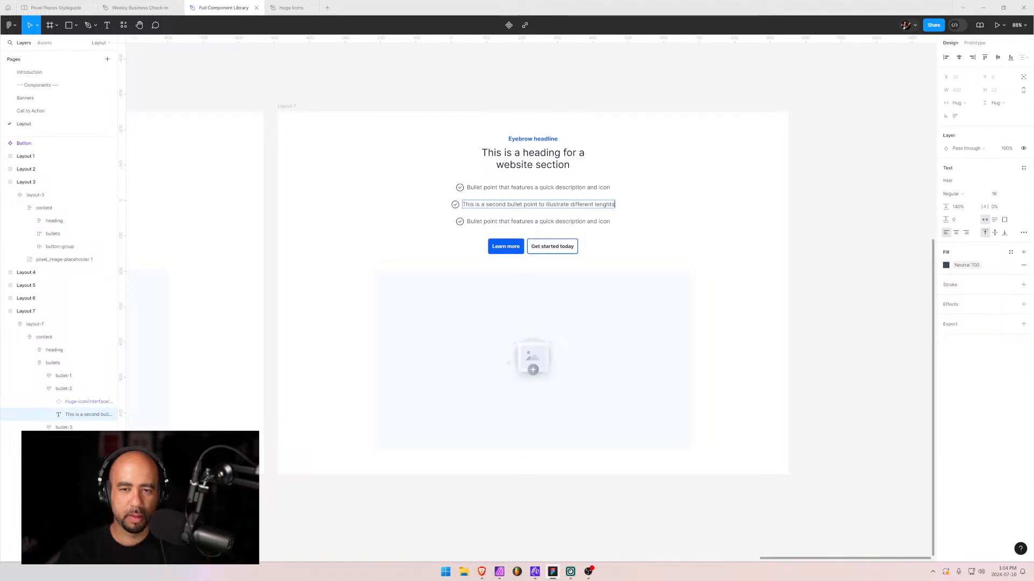
{"action": "key", "text": "BackSpace"}
{"action": "key", "text": "BackSpace"}
{"action": "key", "text": "BackSpace"}
{"action": "key", "text": "BackSpace"}
{"action": "key", "text": "BackSpace"}
{"action": "key", "text": "BackSpace"}
{"action": "key", "text": "BackSpace"}
{"action": "key", "text": "BackSpace"}
{"action": "key", "text": "BackSpace"}
{"action": "key", "text": "BackSpace"}
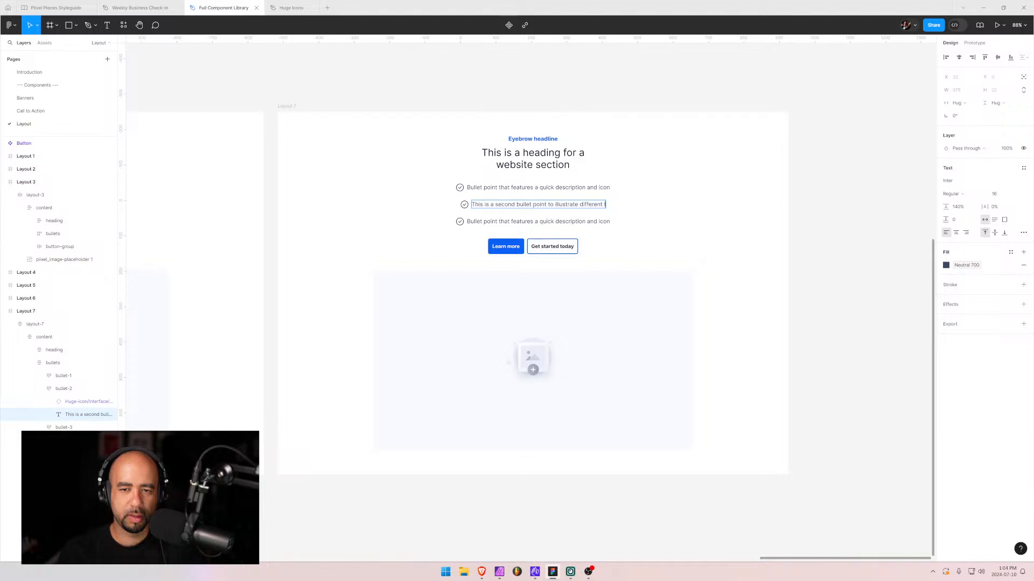
{"action": "type", "text": "content lenghts"}
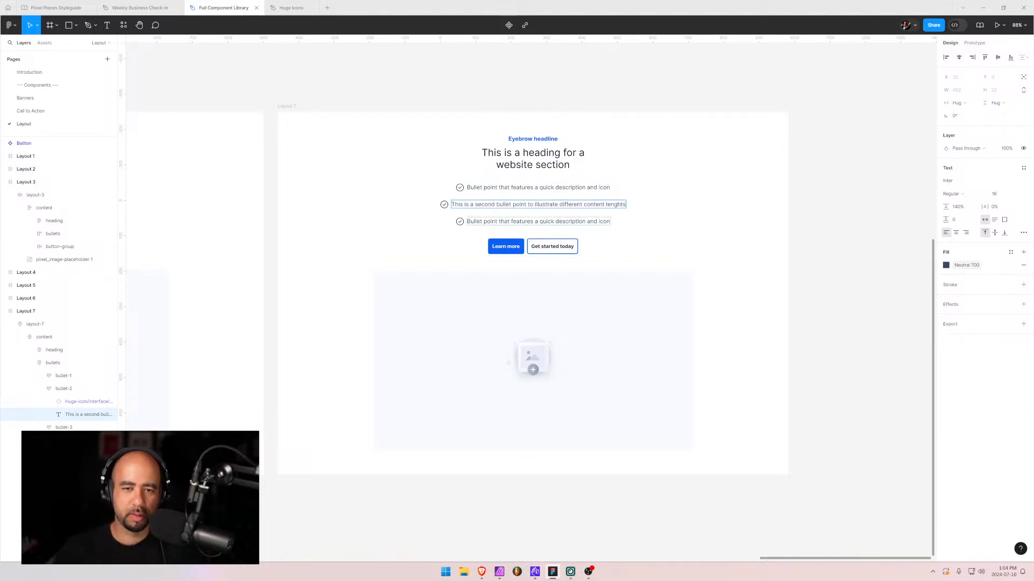
- Replace the third bullet's text with "Third and final bullet point showcasing your amazing website"
{"action": "left_click", "coordinate": [540, 221]}
{"action": "key", "text": "ctrl+a"}
{"action": "type", "text": "T"}
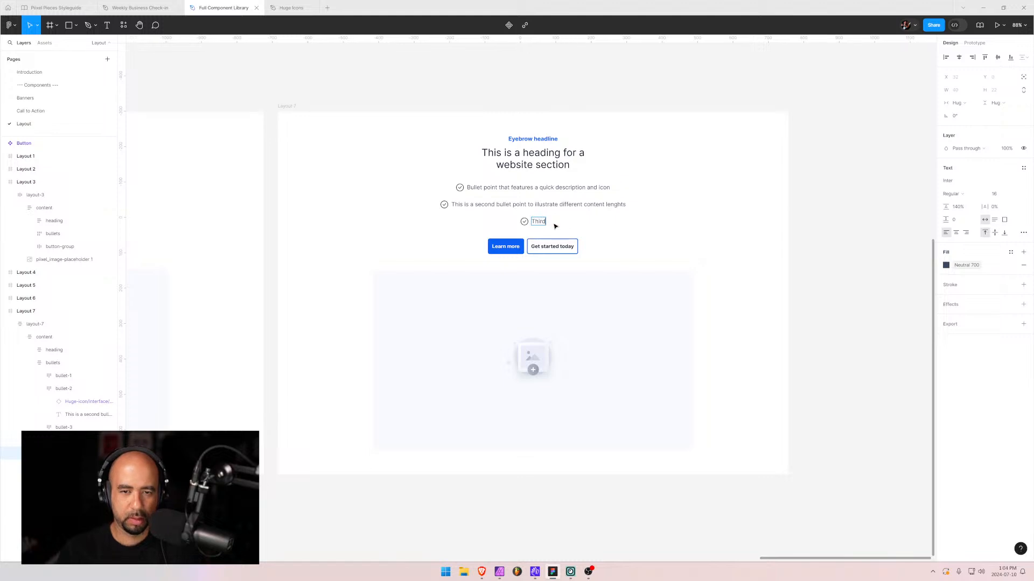
{"action": "type", "text": "hird and final"}
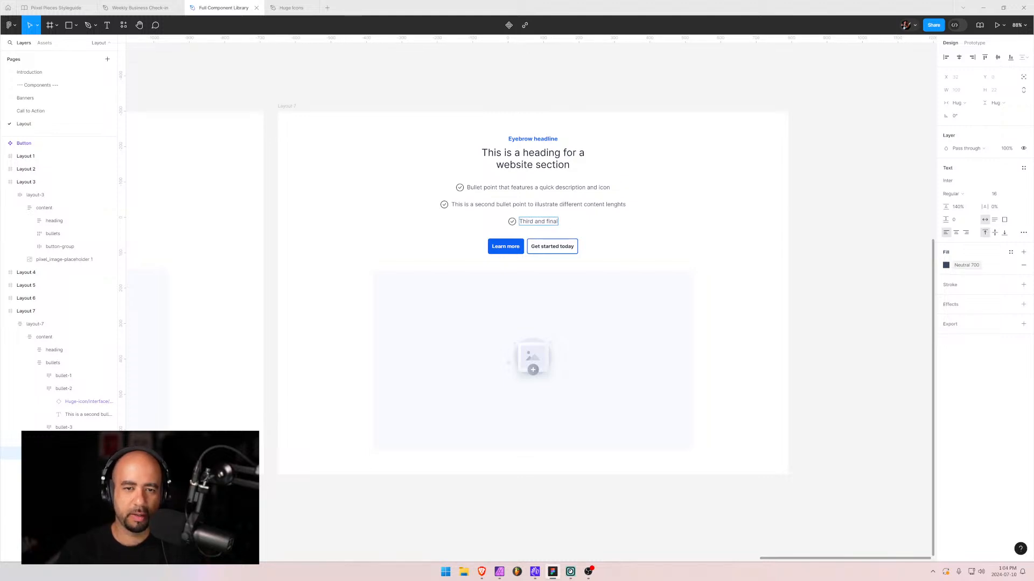
{"action": "type", "text": " bullet point"}
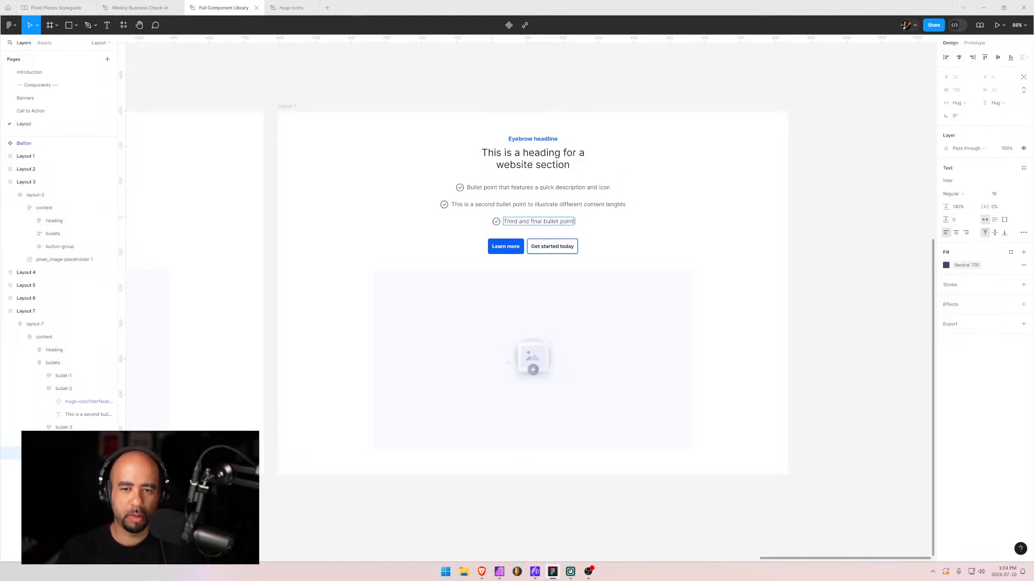
{"action": "type", "text": " showcasing"}
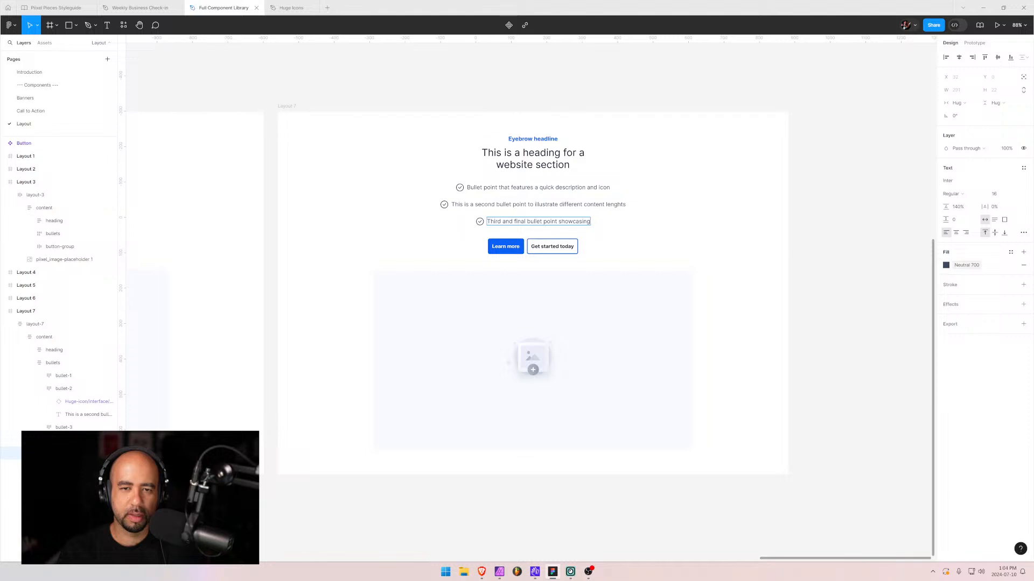
{"action": "type", "text": " your ama"}
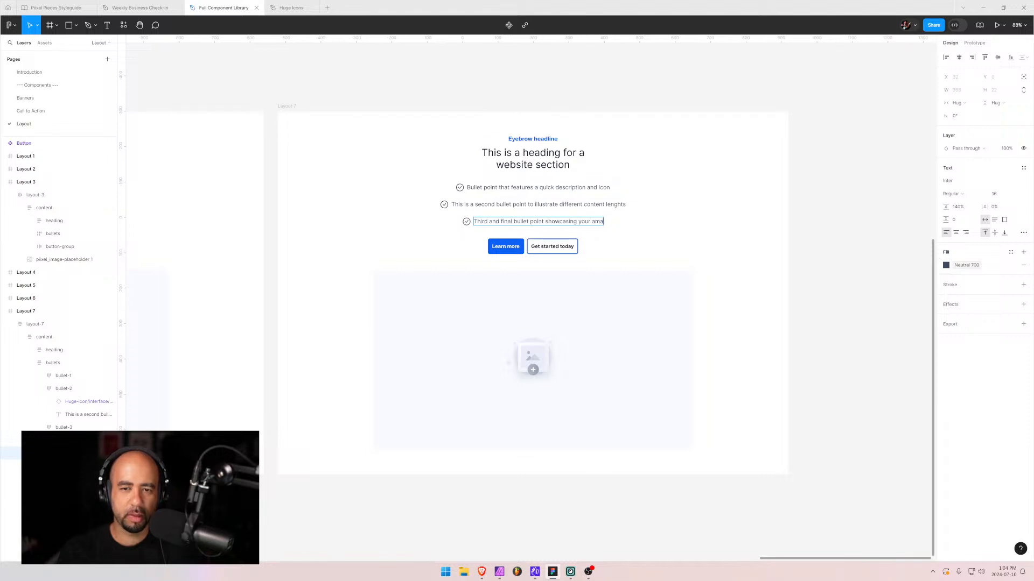
{"action": "type", "text": "zing website"}
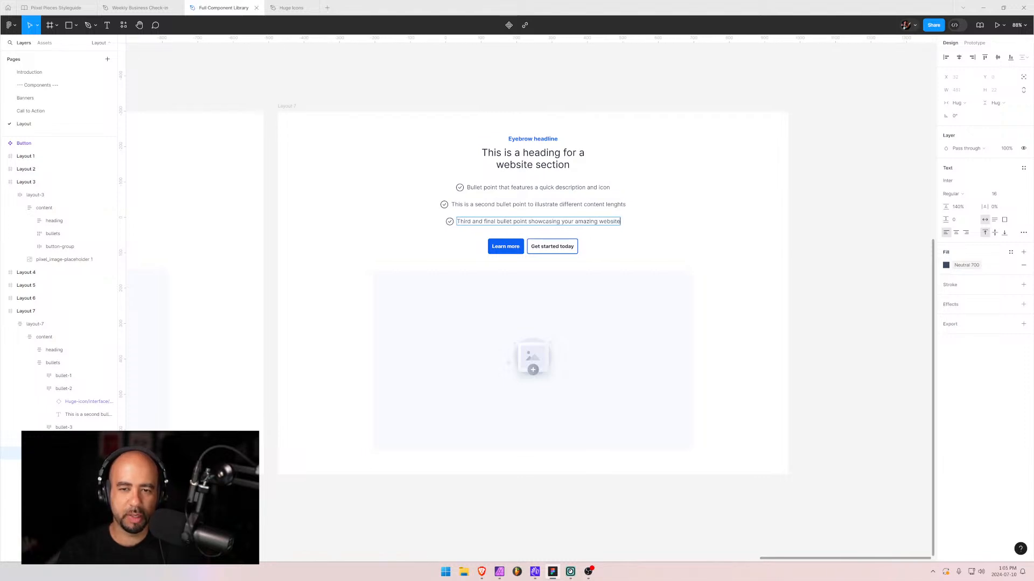
{"action": "key", "text": "Escape"}
{"action": "left_click", "coordinate": [396, 259]}
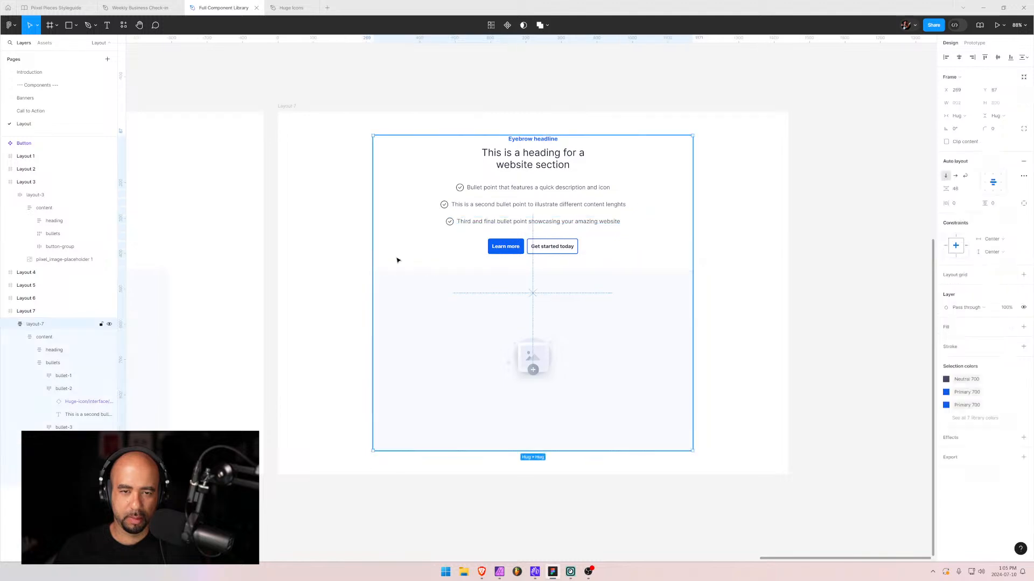
{"action": "left_click", "coordinate": [322, 288]}
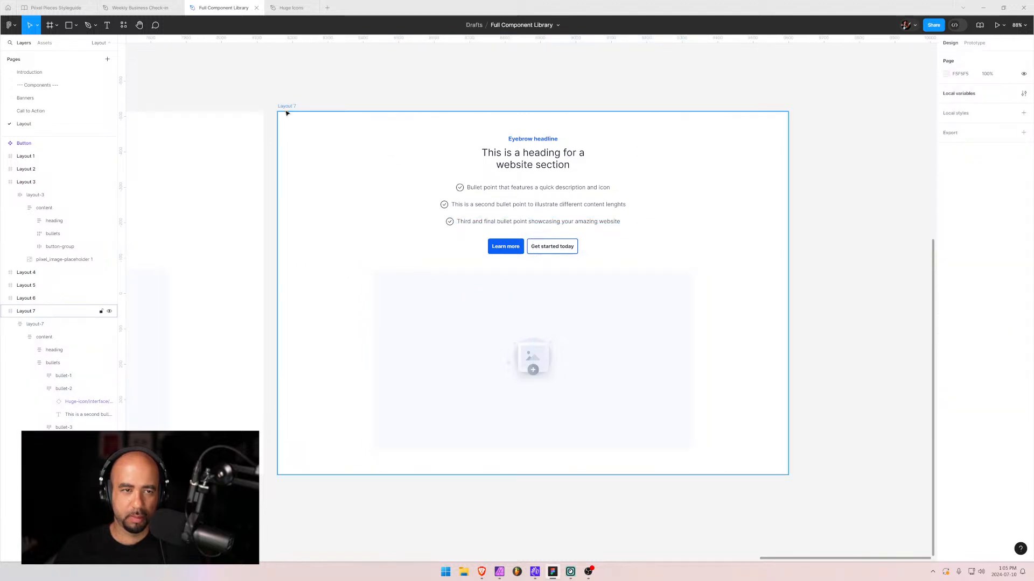
- Duplicate the Layout 7 frame and place the copy directly below it in the layer order
{"action": "left_click", "coordinate": [9, 325]}
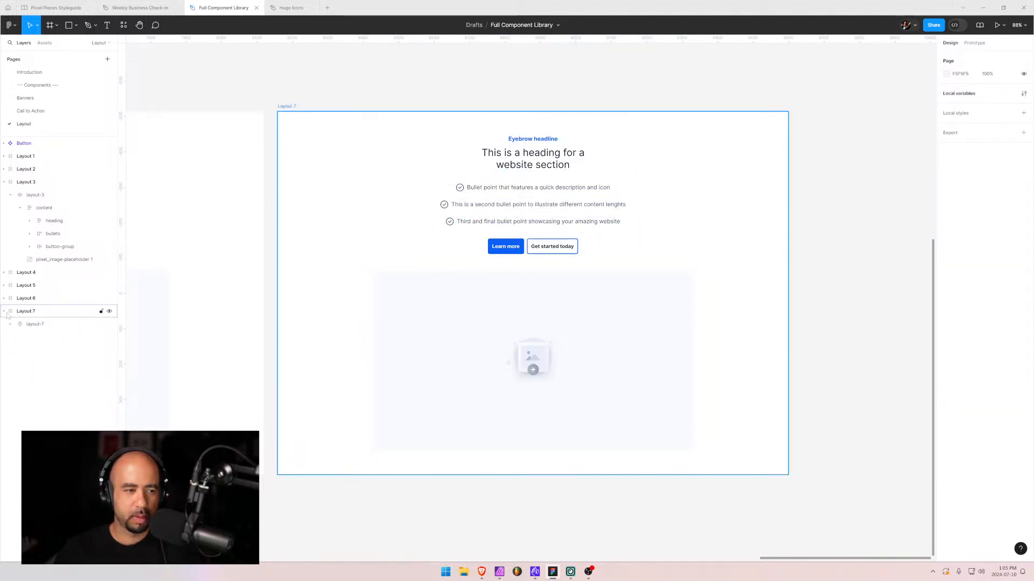
{"action": "left_click", "coordinate": [4, 313]}
{"action": "left_click", "coordinate": [3, 311]}
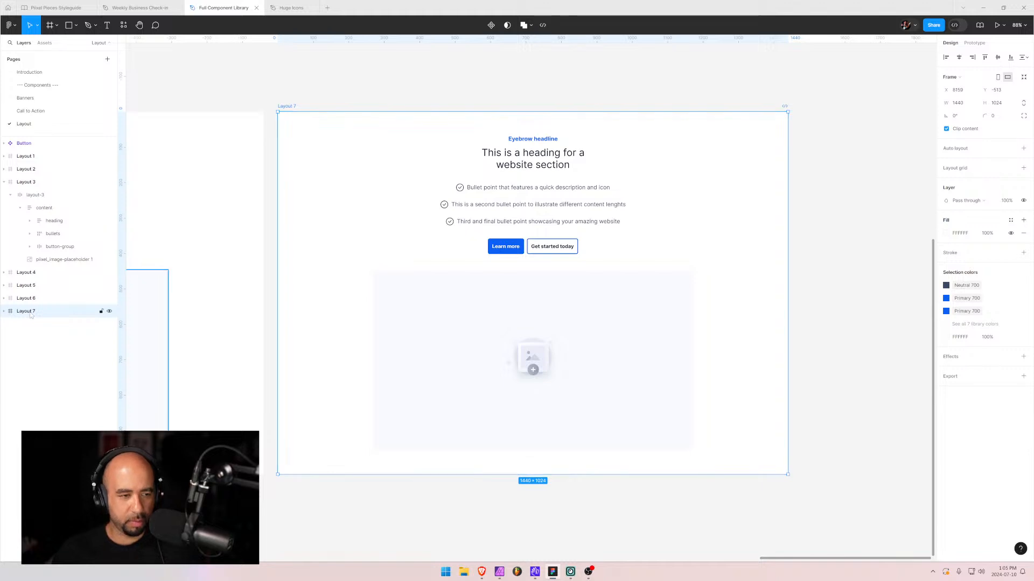
{"action": "key", "text": "ctrl+d"}
{"action": "left_click_drag", "start_coordinate": [27, 312], "coordinate": [27, 335]}
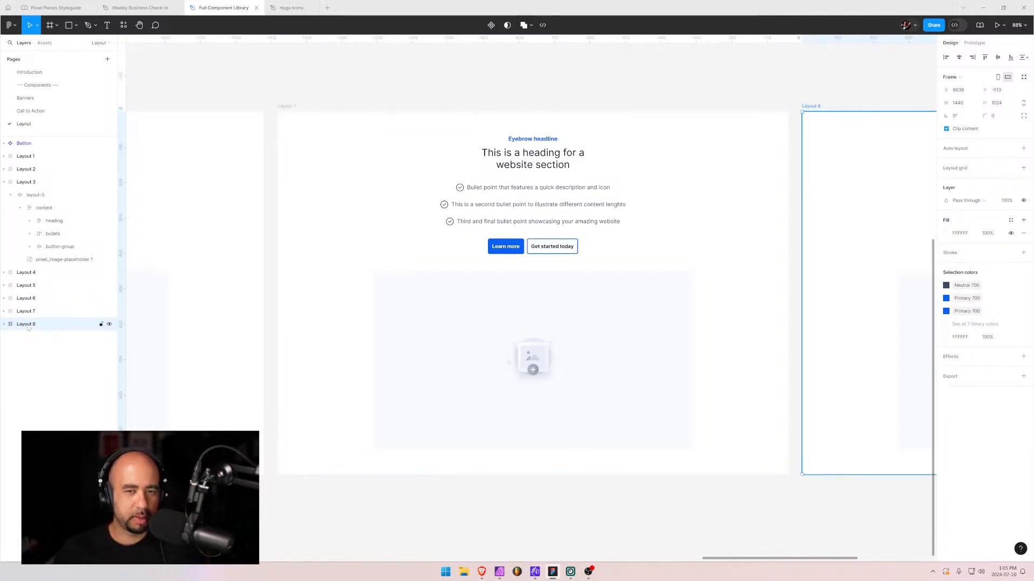
- Rename the auto layout frame inside Layout 8 as layout-8
{"action": "left_click_drag", "start_coordinate": [858, 224], "coordinate": [205, 224]}
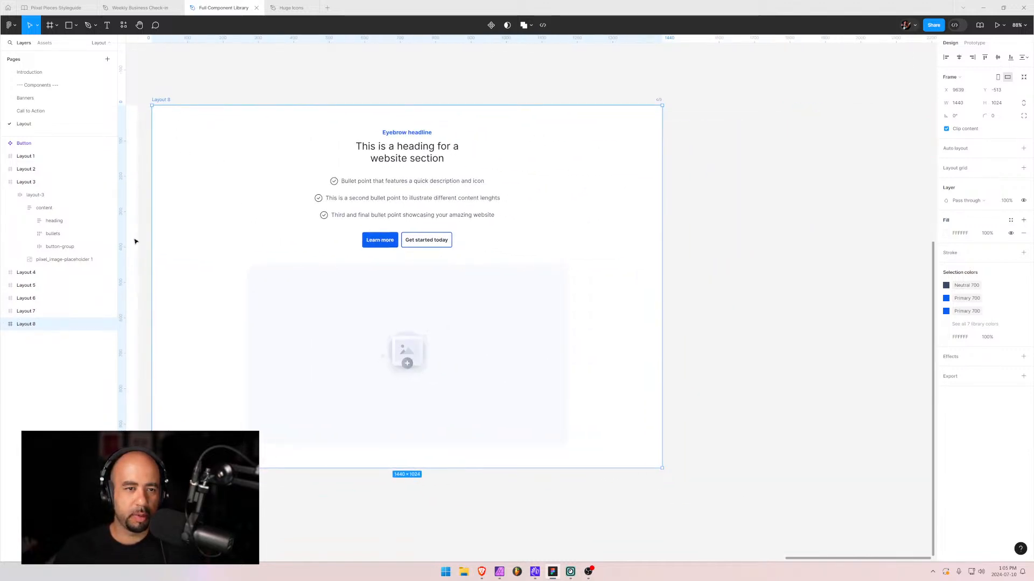
{"action": "left_click", "coordinate": [3, 324]}
{"action": "double_click", "coordinate": [50, 338]}
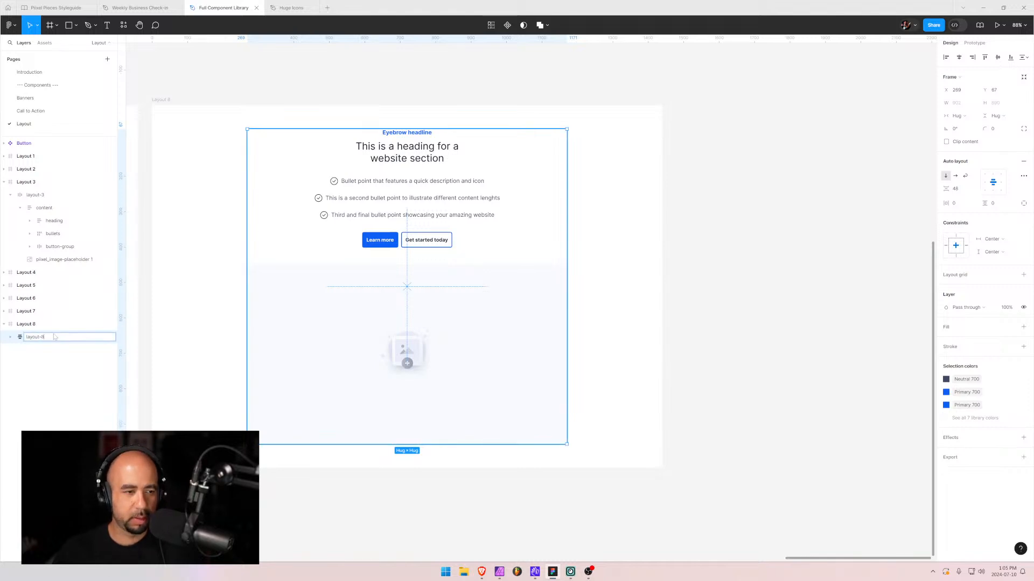
{"action": "key", "text": "Return"}
- Set the alignment of the bullets frame in Layout 8 to top left
{"action": "double_click", "coordinate": [344, 193]}
{"action": "double_click", "coordinate": [344, 193]}
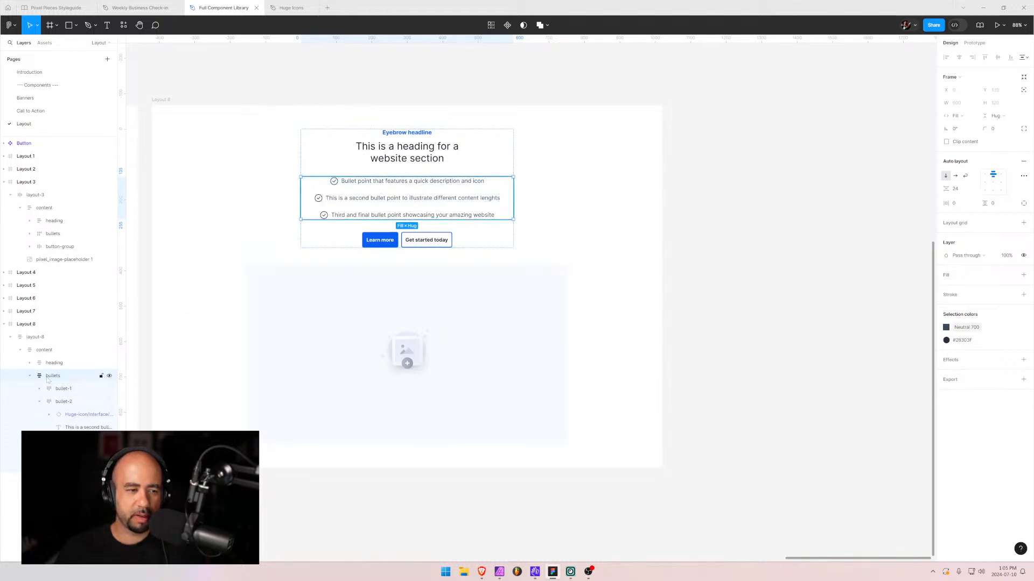
{"action": "left_click", "coordinate": [39, 402]}
{"action": "left_click", "coordinate": [46, 388]}
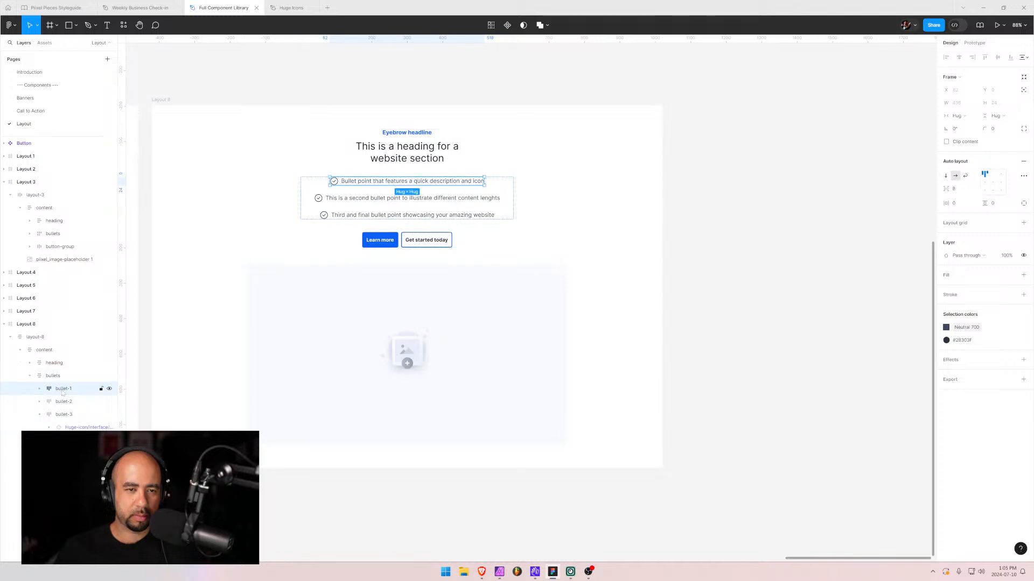
{"action": "left_click", "coordinate": [45, 379]}
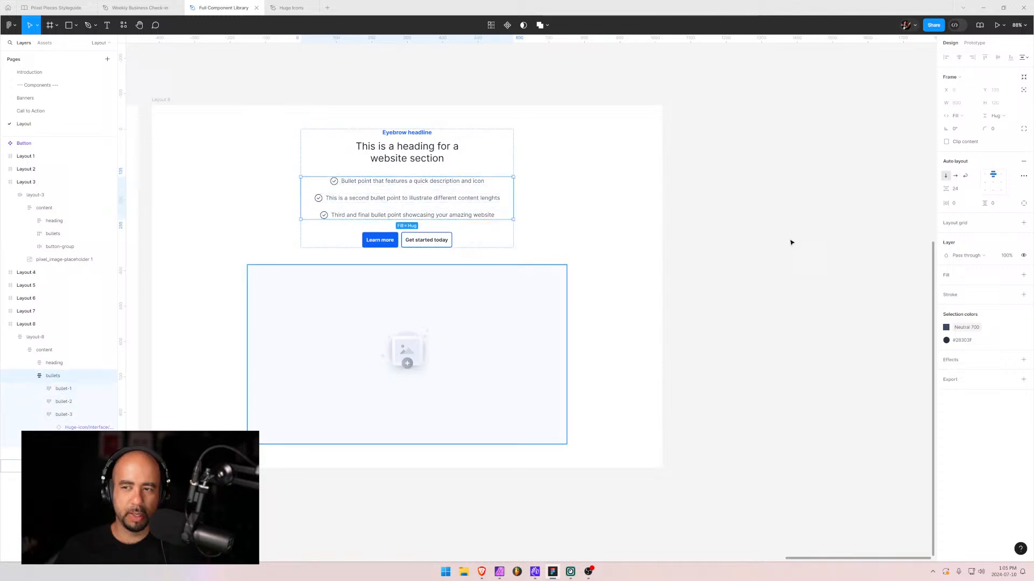
{"action": "left_click", "coordinate": [985, 175]}
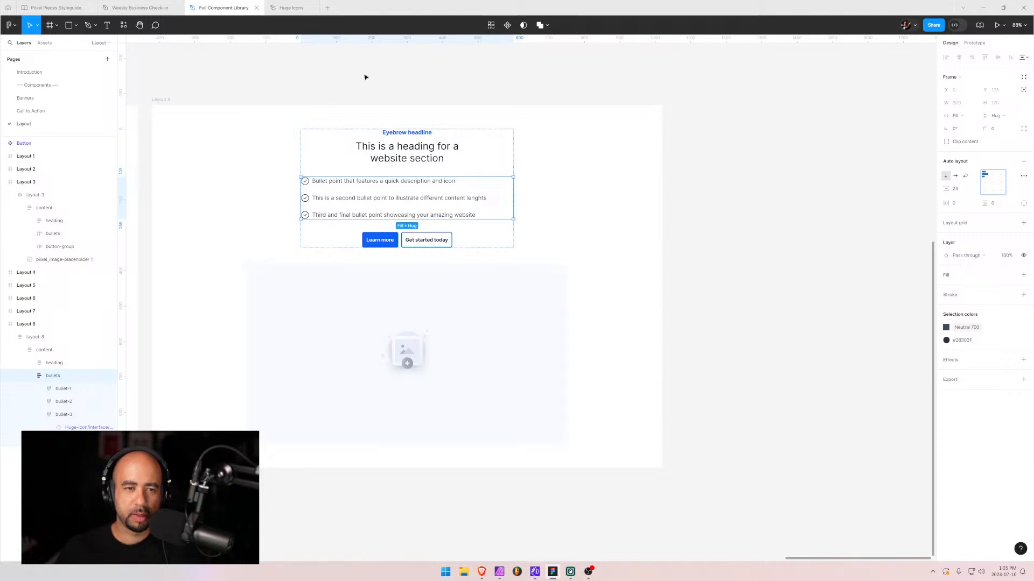
{"action": "left_click", "coordinate": [545, 214]}
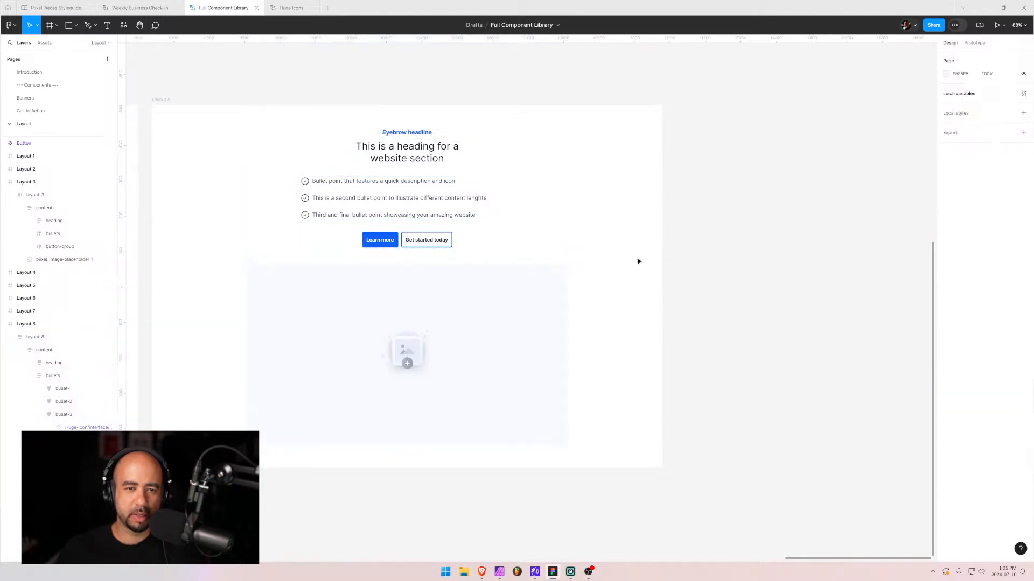
- Set the width of the bullets frame in Layout 8 to hug its contents
{"action": "double_click", "coordinate": [370, 198]}
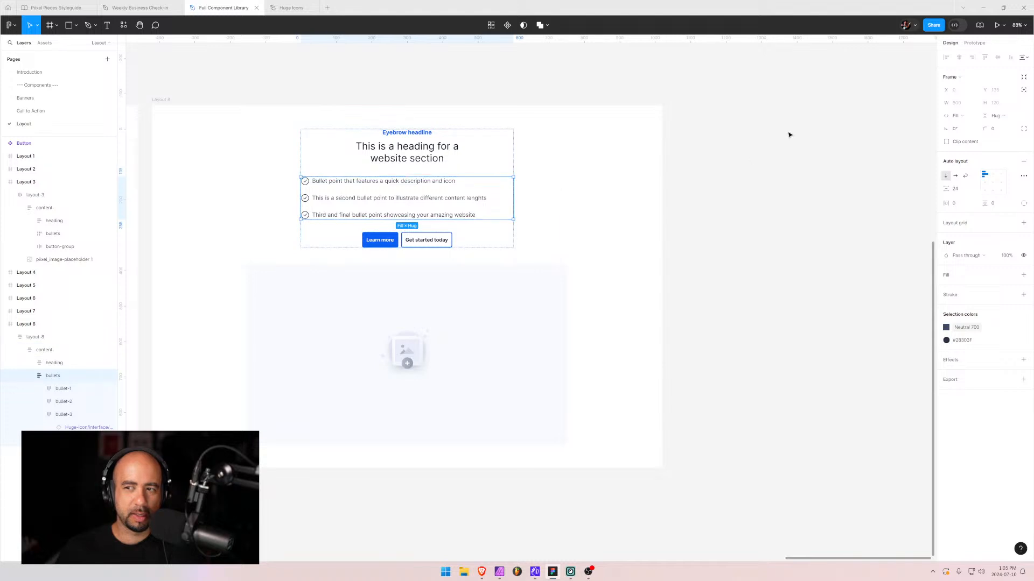
{"action": "left_click", "coordinate": [973, 116]}
{"action": "left_click", "coordinate": [972, 108]}
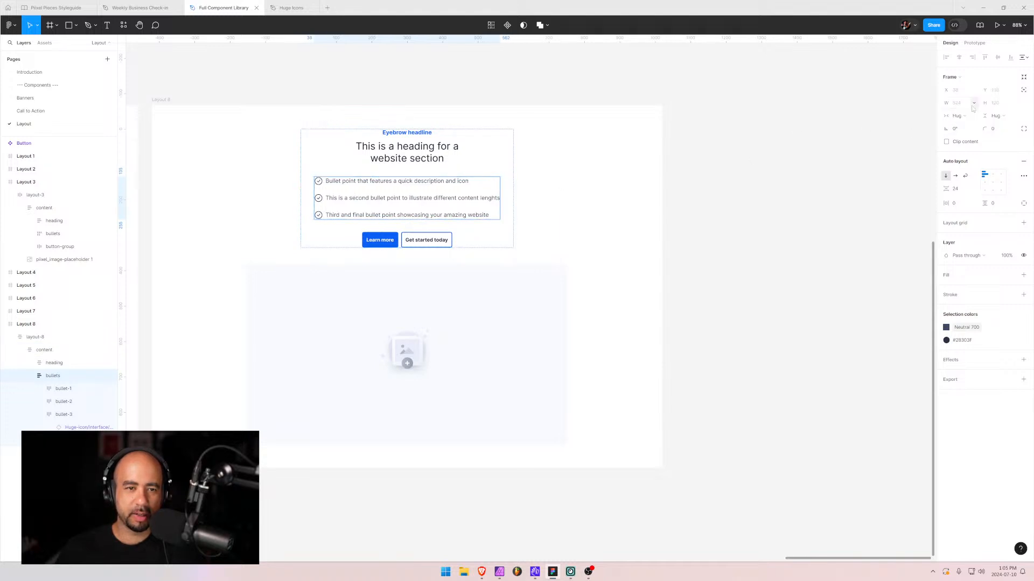
{"action": "left_click", "coordinate": [601, 239]}
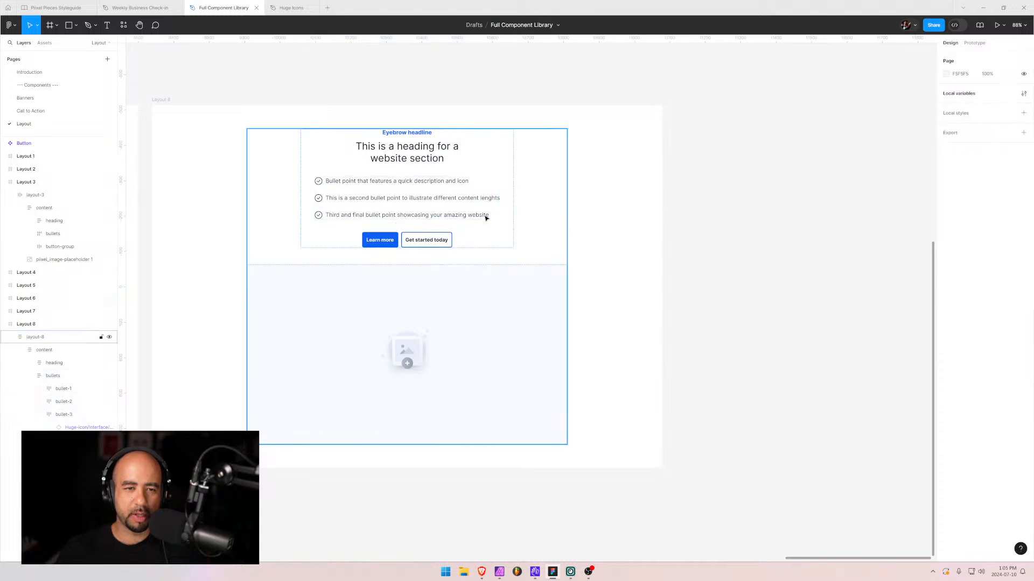
- Compare the bullet alignment in Layout 8 with Layout 7 and the neighbouring layouts
{"action": "left_click", "coordinate": [407, 214]}
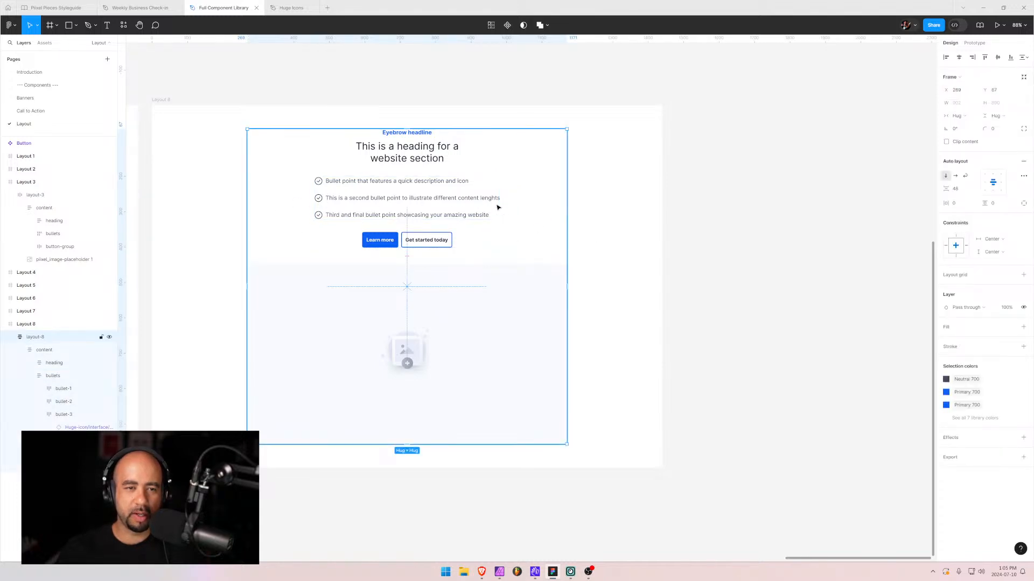
{"action": "left_click", "coordinate": [624, 245]}
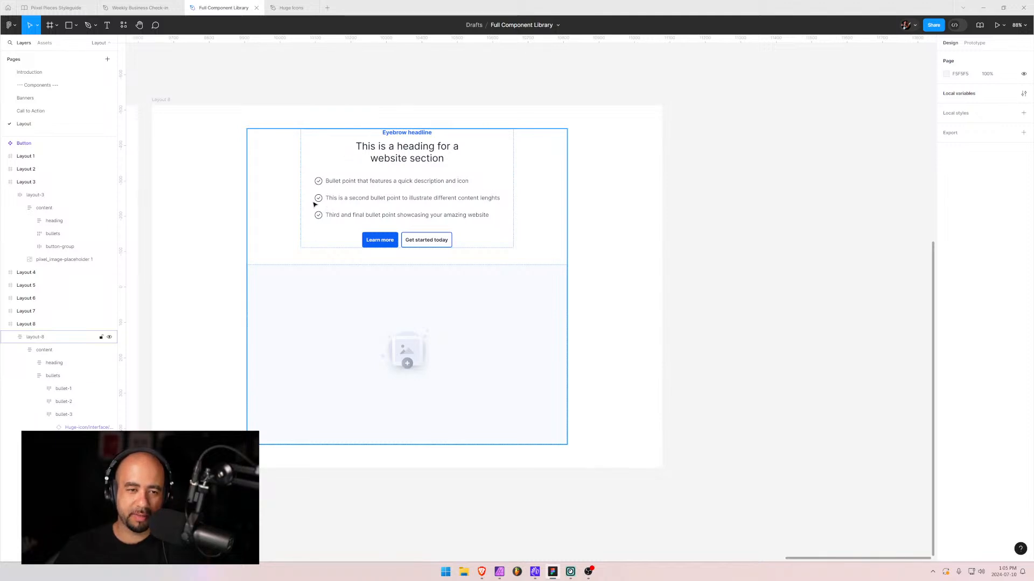
{"action": "left_click", "coordinate": [335, 191]}
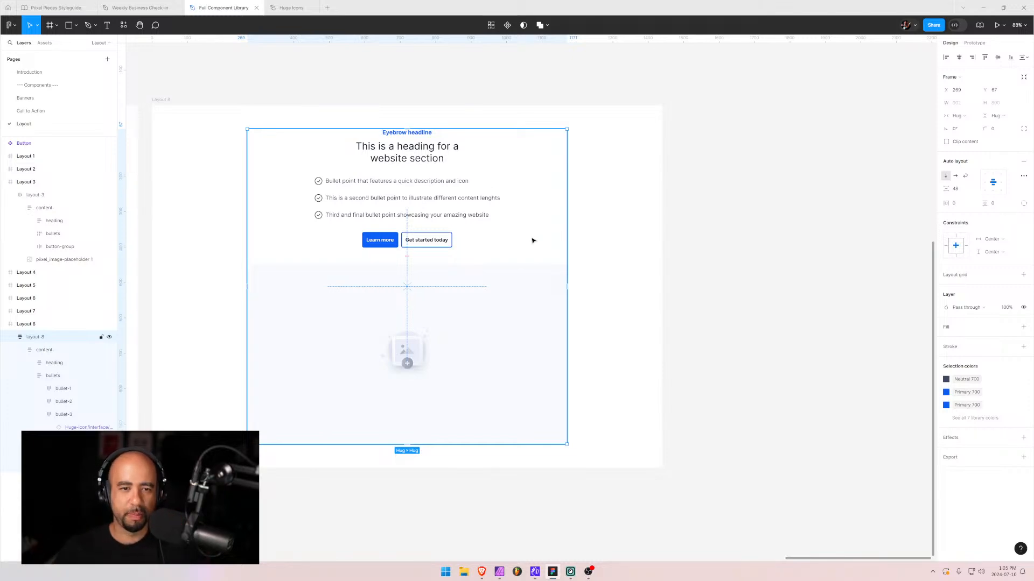
{"action": "left_click", "coordinate": [209, 290]}
{"action": "left_click_drag", "start_coordinate": [201, 329], "coordinate": [293, 294]}
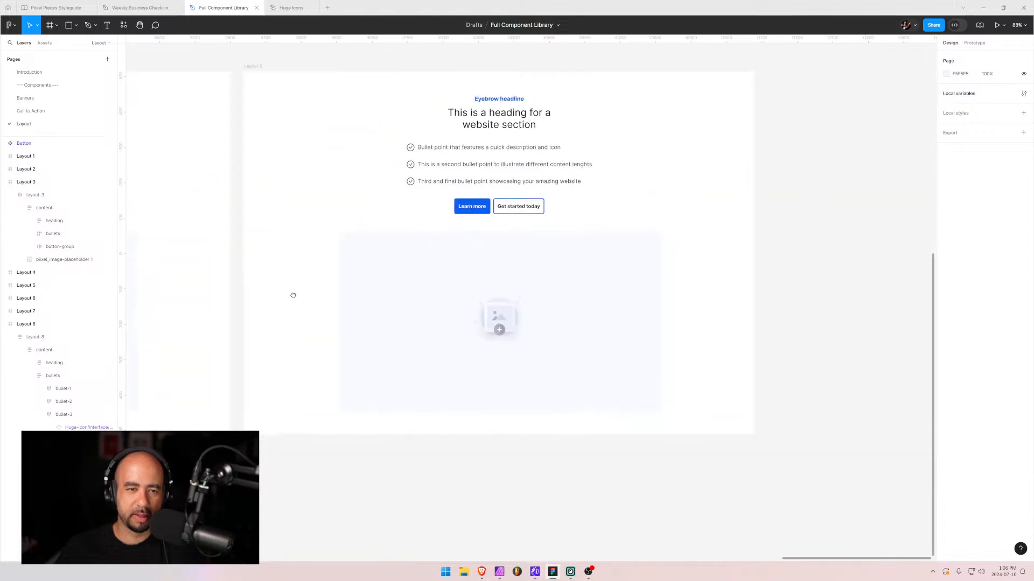
{"action": "left_click_drag", "start_coordinate": [330, 206], "coordinate": [618, 208]}
{"action": "left_click_drag", "start_coordinate": [412, 178], "coordinate": [671, 154]}
{"action": "left_click_drag", "start_coordinate": [302, 196], "coordinate": [741, 166]}
{"action": "left_click_drag", "start_coordinate": [373, 164], "coordinate": [312, 195]}
{"action": "left_click_drag", "start_coordinate": [653, 172], "coordinate": [247, 189]}
{"action": "left_click_drag", "start_coordinate": [624, 183], "coordinate": [296, 195]}
{"action": "left_click_drag", "start_coordinate": [202, 198], "coordinate": [489, 202]}
{"action": "left_click_drag", "start_coordinate": [346, 191], "coordinate": [588, 189]}
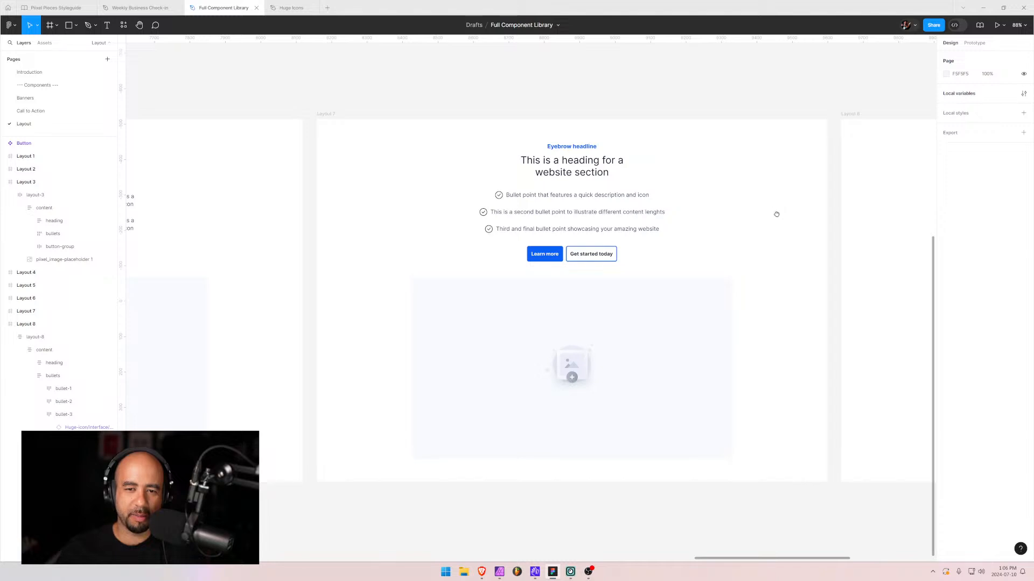
{"action": "left_click_drag", "start_coordinate": [776, 215], "coordinate": [157, 184]}
{"action": "left_click_drag", "start_coordinate": [736, 199], "coordinate": [722, 248]}
{"action": "left_click_drag", "start_coordinate": [354, 183], "coordinate": [503, 166]}
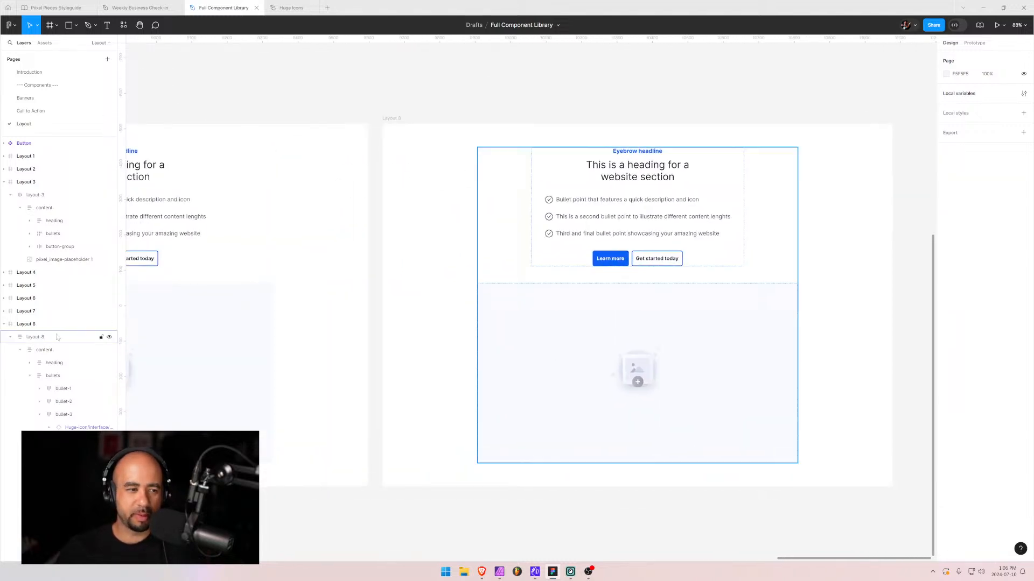
- Collapse the Layout 8 frame's layers and duplicate the frame
{"action": "left_click", "coordinate": [4, 324]}
{"action": "left_click", "coordinate": [7, 324]}
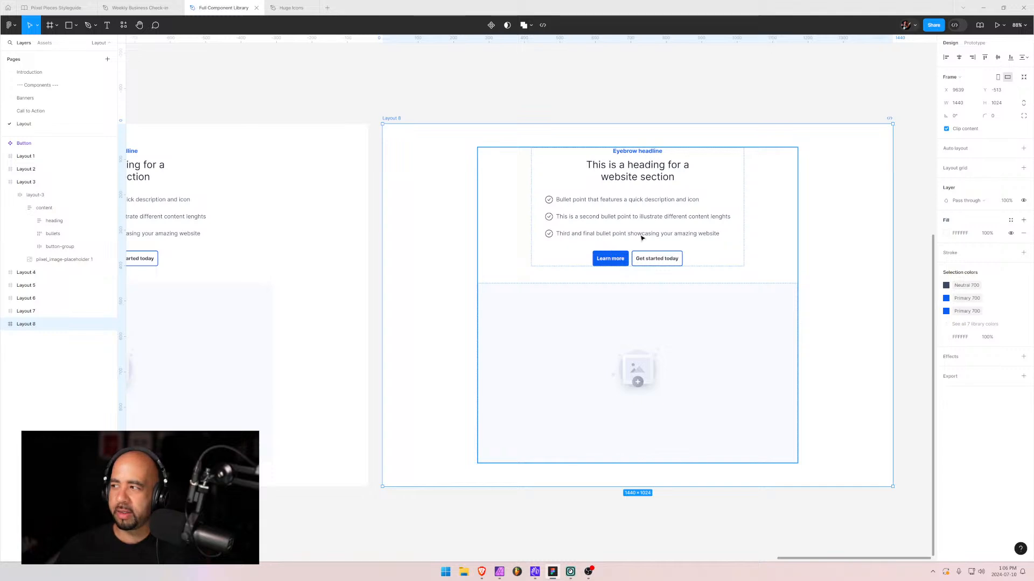
{"action": "left_click_drag", "start_coordinate": [606, 210], "coordinate": [442, 169]}
{"action": "key", "text": "ctrl+d"}
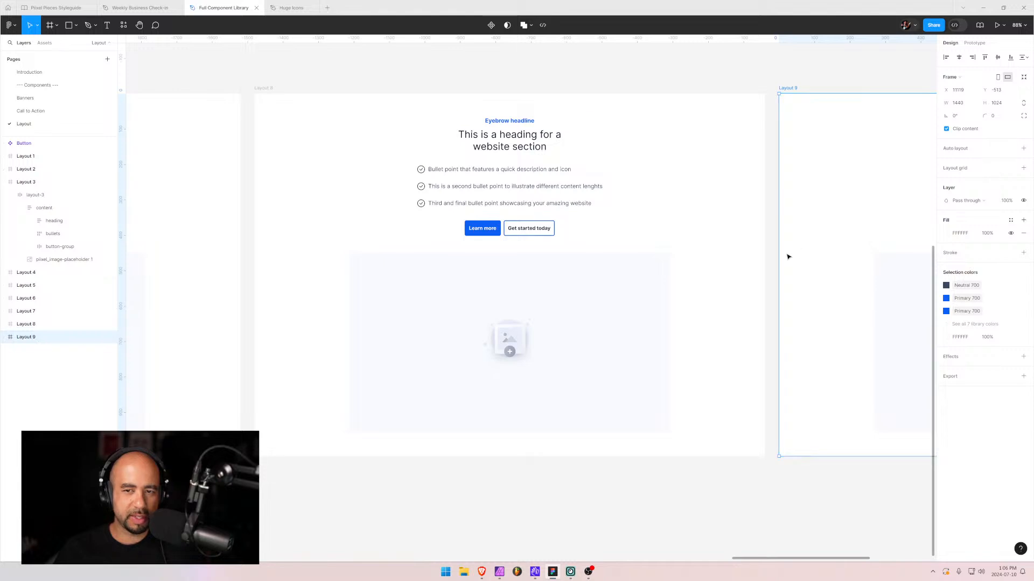
{"action": "left_click_drag", "start_coordinate": [787, 257], "coordinate": [376, 231]}
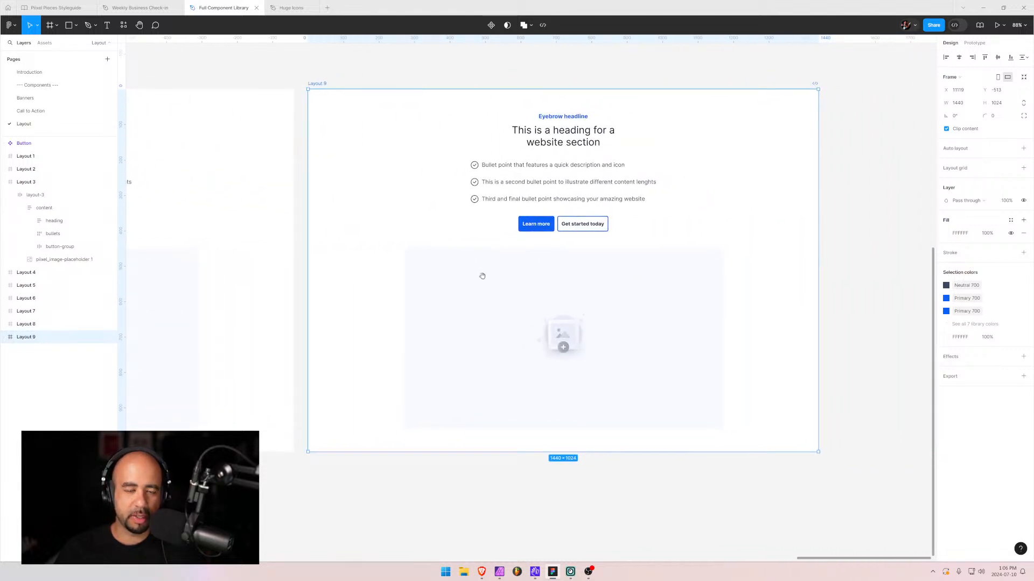
- Expand the duplicated Layout 9 frame's layers and rename its inner auto layout frame to layout-9
{"action": "left_click", "coordinate": [4, 337]}
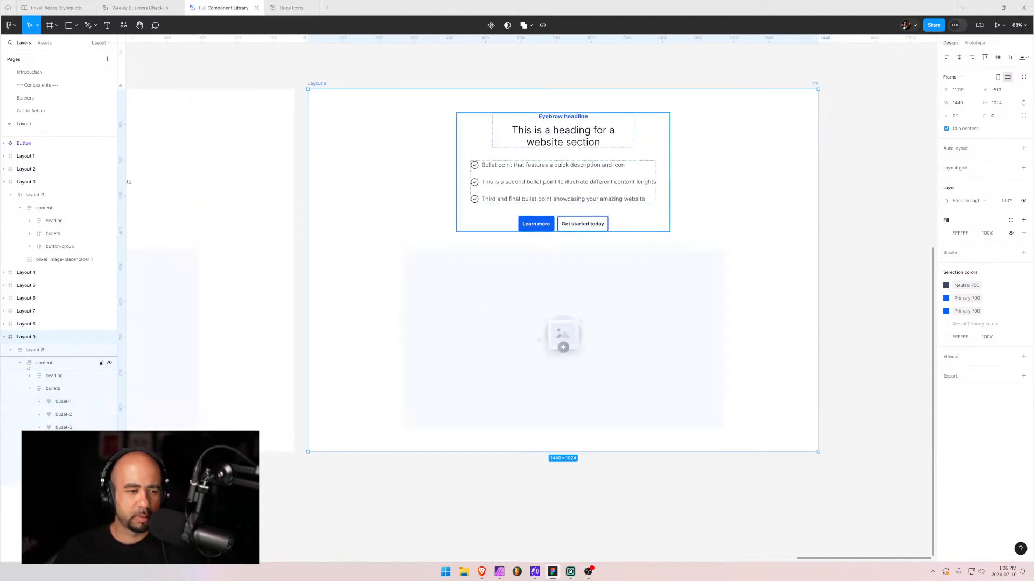
{"action": "left_click", "coordinate": [20, 363]}
{"action": "double_click", "coordinate": [42, 350]}
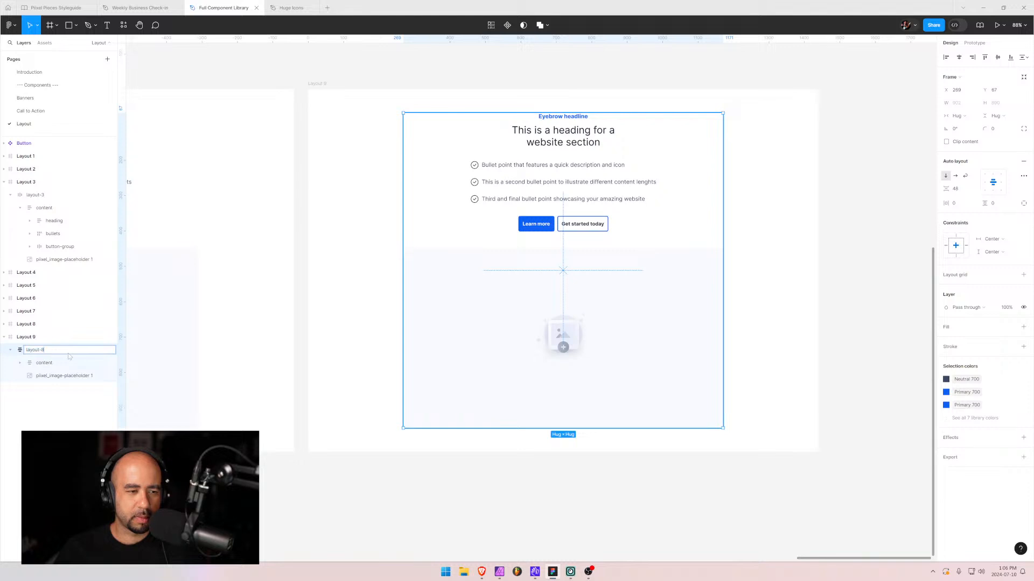
{"action": "type", "text": "9"}
{"action": "key", "text": "Return"}
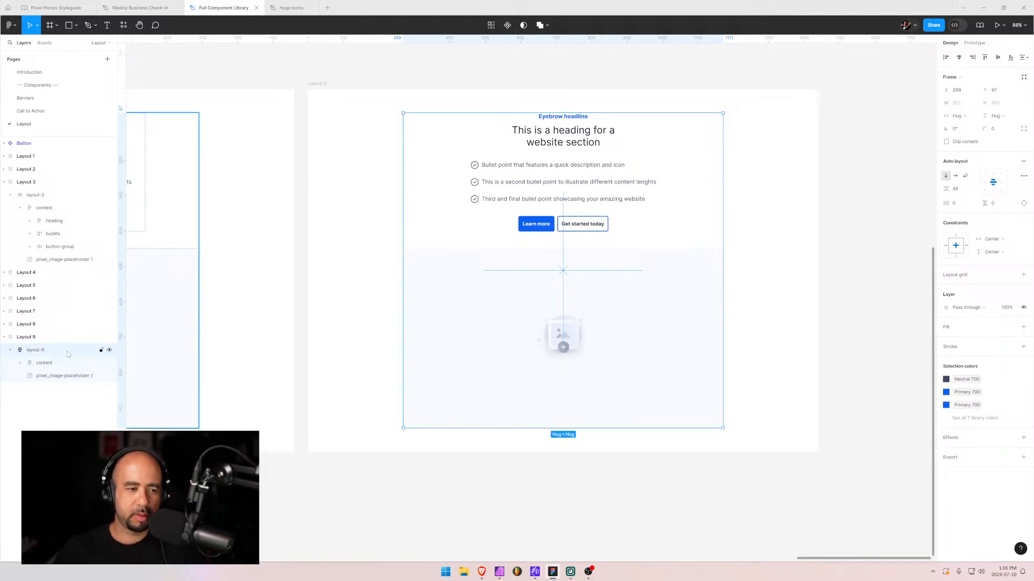
- Move the image placeholder in Layout 9 into the content frame, between the heading and the bullets
{"action": "left_click", "coordinate": [21, 363]}
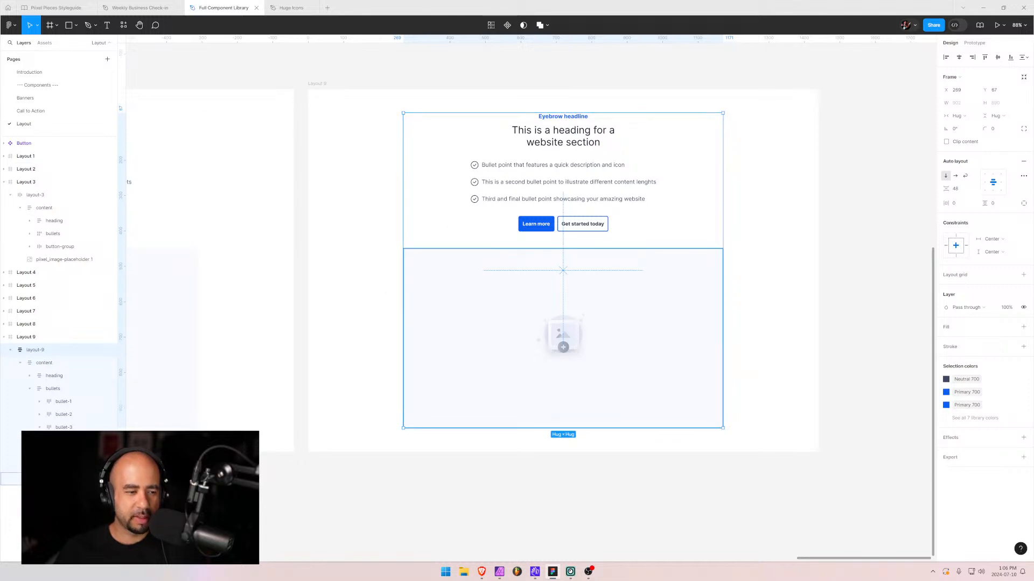
{"action": "left_click", "coordinate": [54, 479]}
{"action": "left_click", "coordinate": [29, 389]}
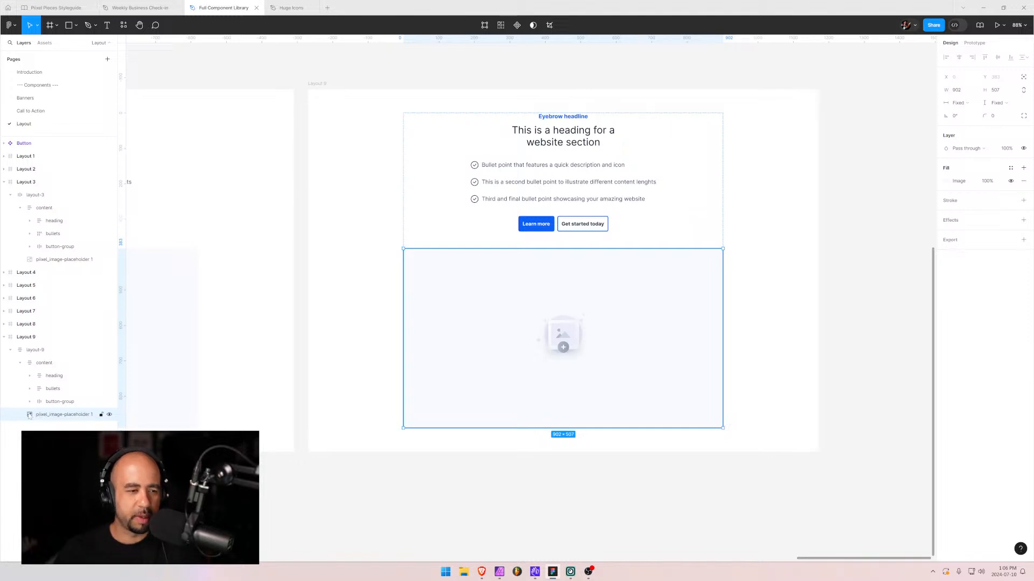
{"action": "left_click_drag", "start_coordinate": [29, 415], "coordinate": [33, 382]}
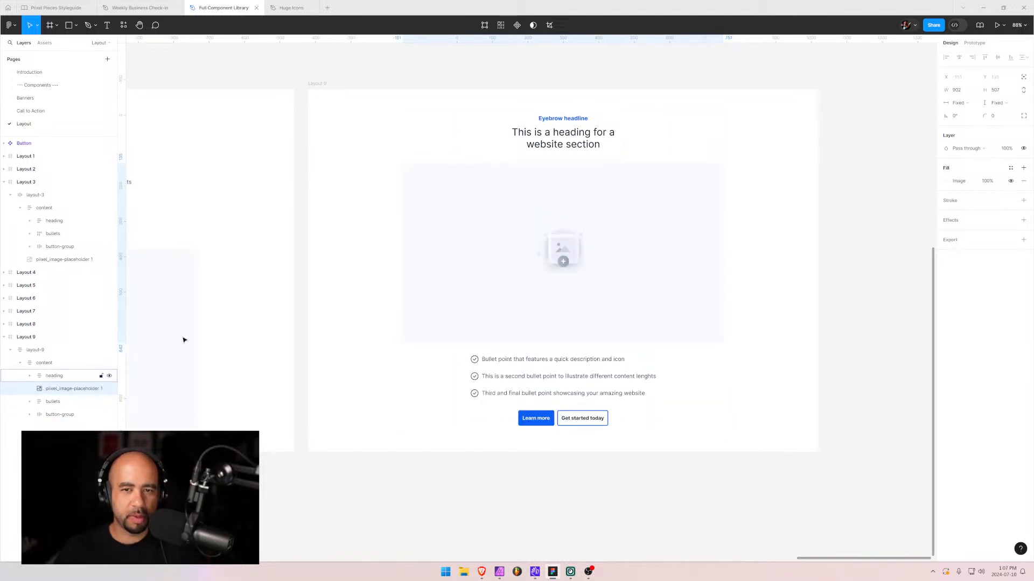
- Examine the rearranged Layout 9 section, checking the bullet list's placement and alignment below the image
{"action": "scroll", "coordinate": [339, 274], "scroll_direction": "down", "scroll_amount": 1}
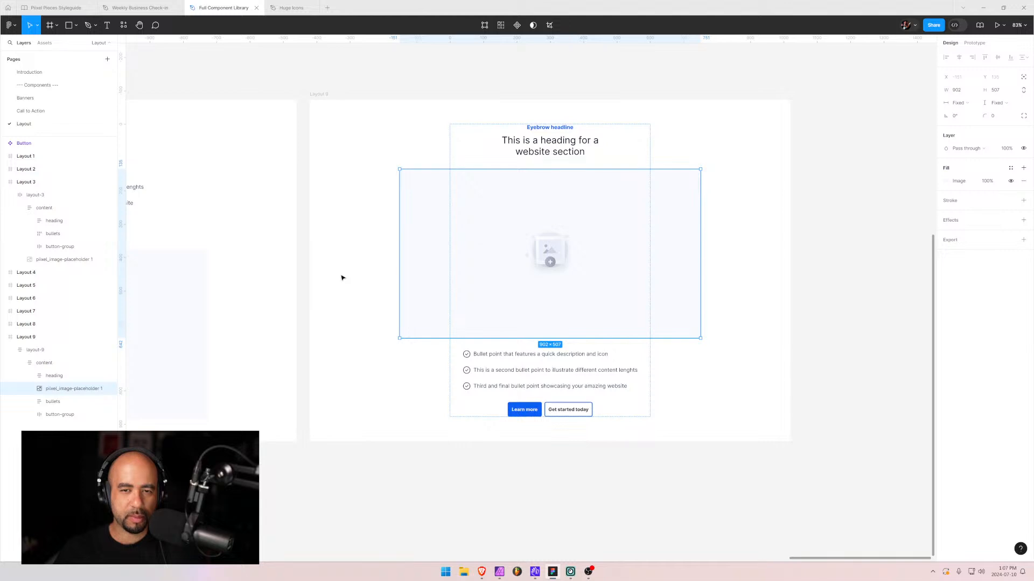
{"action": "left_click", "coordinate": [480, 373]}
{"action": "left_click", "coordinate": [399, 369]}
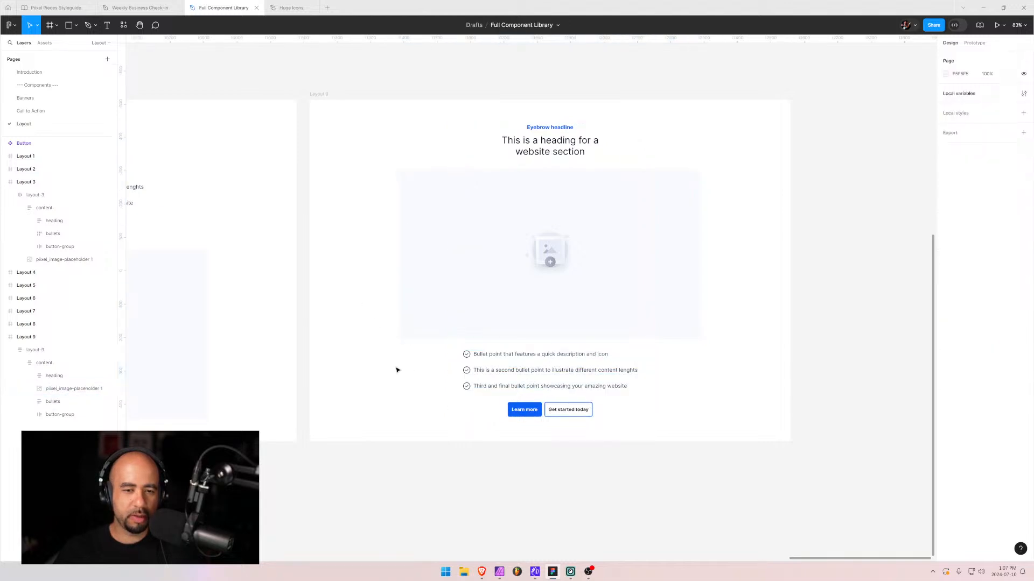
{"action": "left_click", "coordinate": [526, 372]}
{"action": "left_click", "coordinate": [376, 385]}
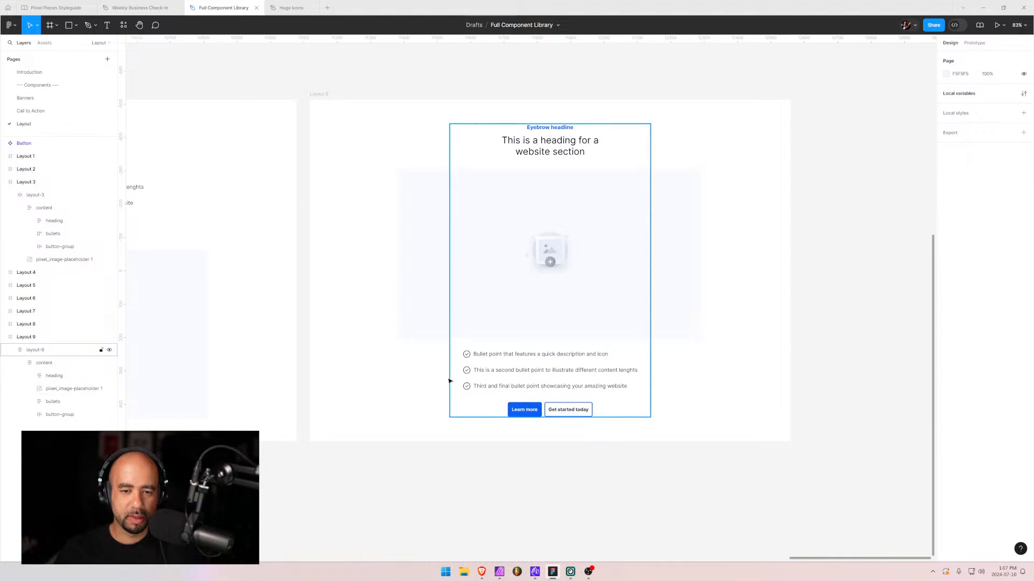
{"action": "left_click", "coordinate": [509, 371]}
{"action": "scroll", "coordinate": [663, 375], "scroll_direction": "down", "scroll_amount": 2}
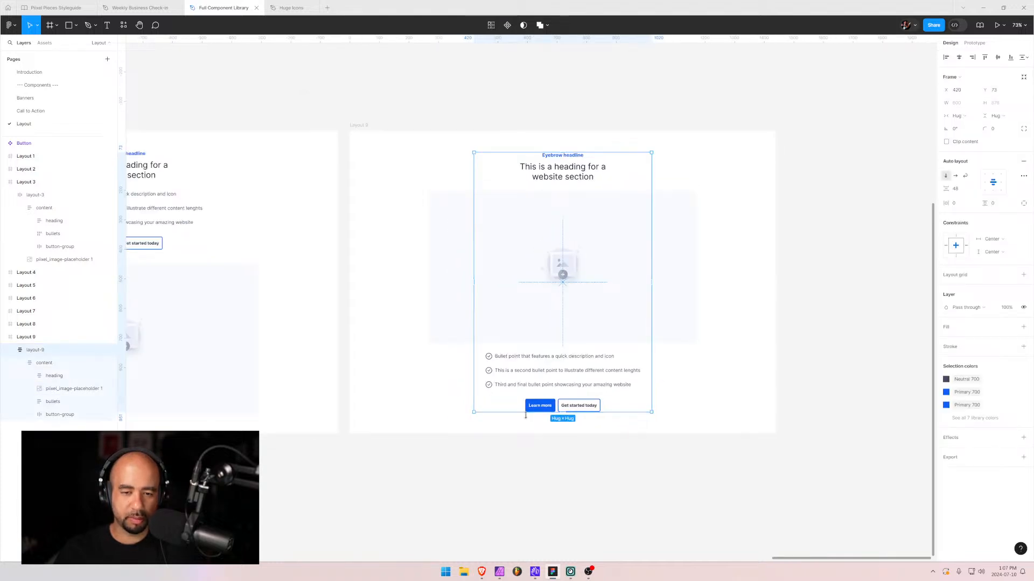
{"action": "left_click", "coordinate": [434, 412]}
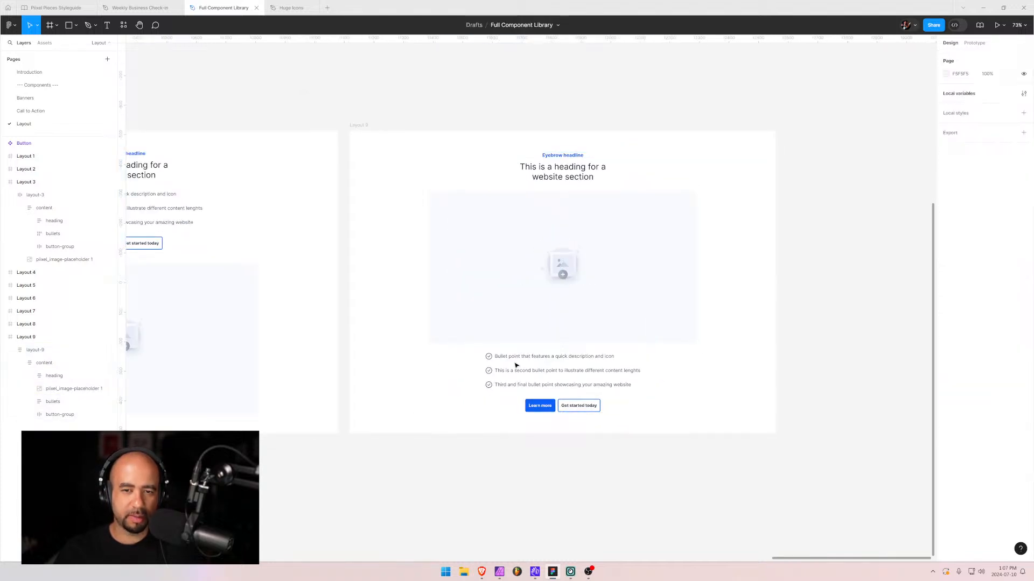
{"action": "scroll", "coordinate": [748, 380], "scroll_direction": "down", "scroll_amount": 2}
{"action": "scroll", "coordinate": [748, 381], "scroll_direction": "left", "scroll_amount": 2}
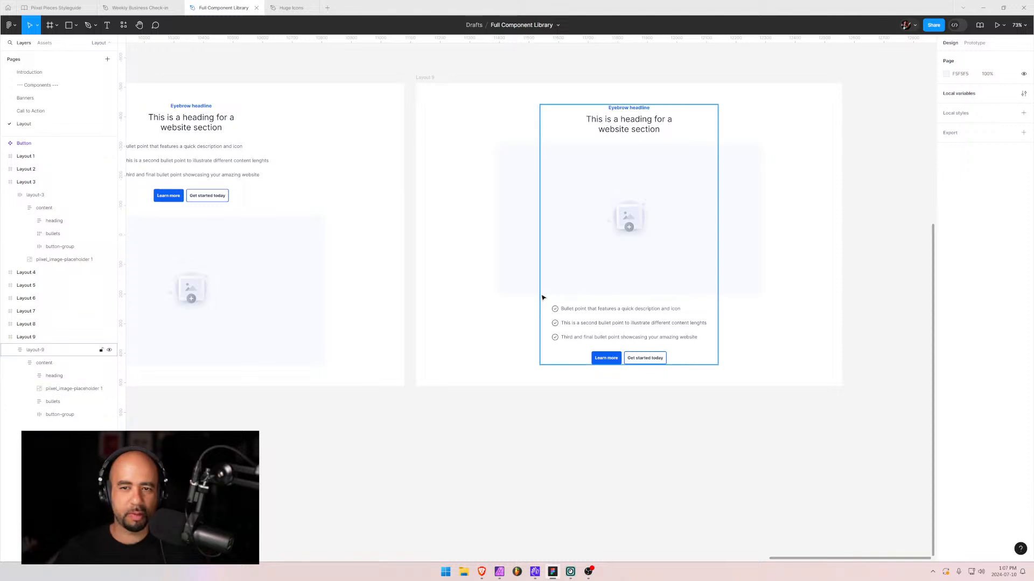
{"action": "left_click_drag", "start_coordinate": [475, 279], "coordinate": [167, 262]}
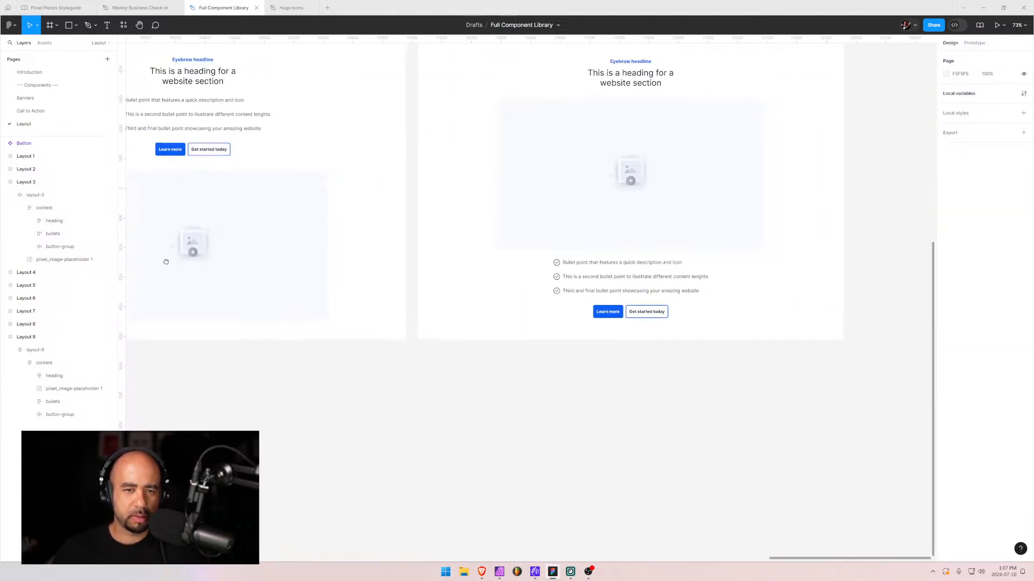
{"action": "left_click_drag", "start_coordinate": [407, 222], "coordinate": [245, 252]}
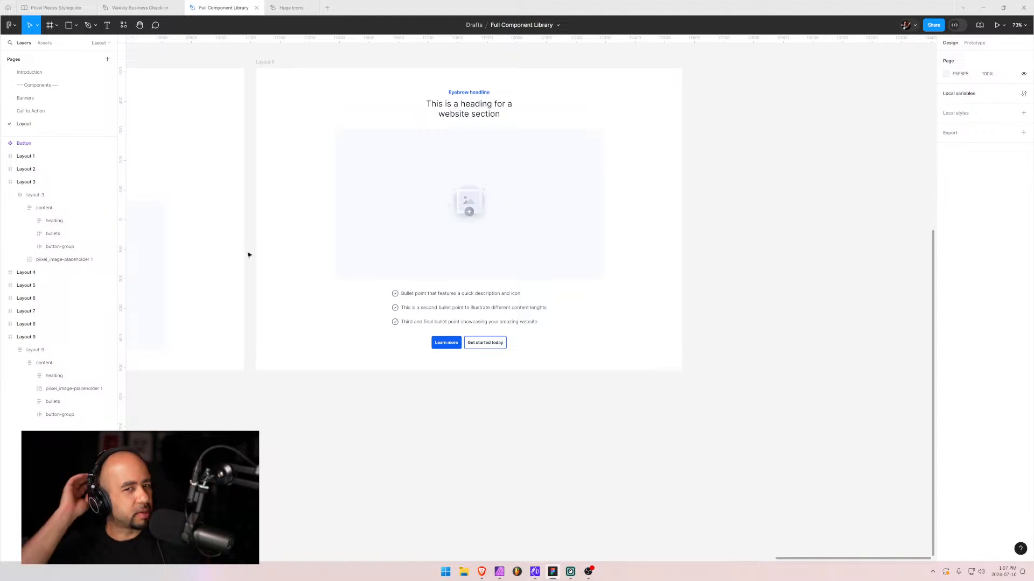
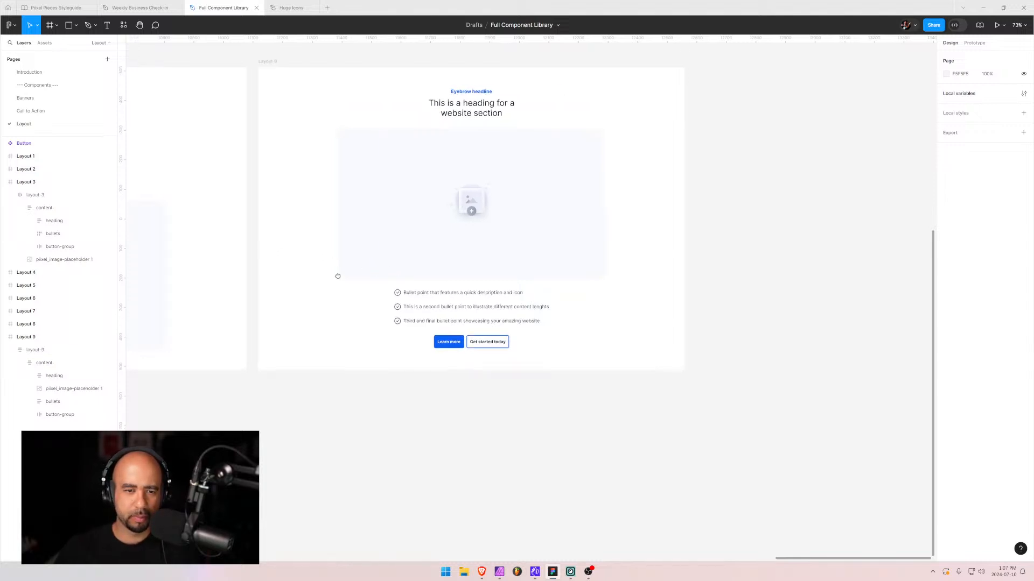
- Copy the two-column bullets frame from Layout 6
{"action": "scroll", "coordinate": [337, 275], "scroll_direction": "left", "scroll_amount": 10}
{"action": "scroll", "coordinate": [589, 321], "scroll_direction": "left", "scroll_amount": 5}
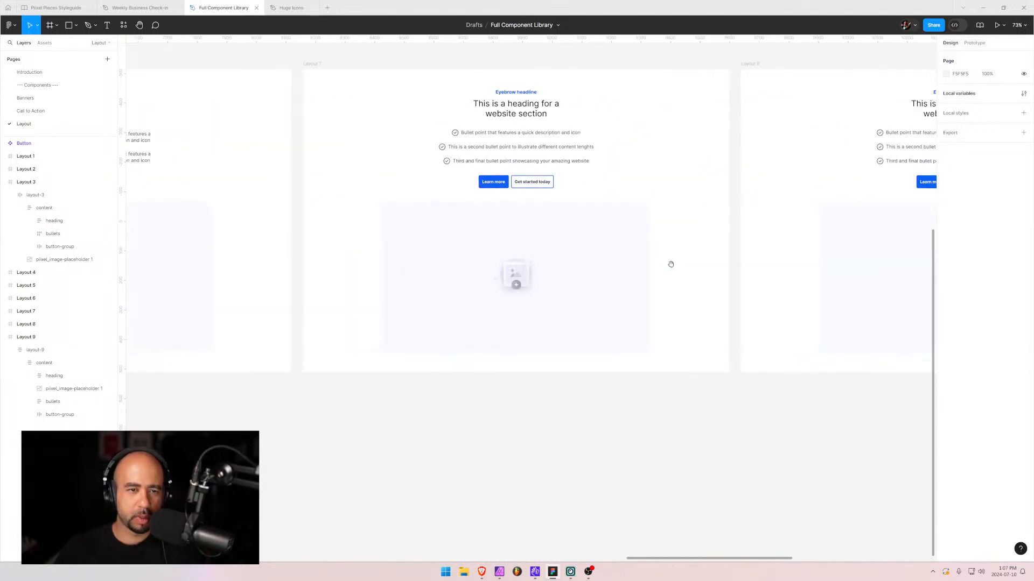
{"action": "scroll", "coordinate": [323, 214], "scroll_direction": "left", "scroll_amount": 3}
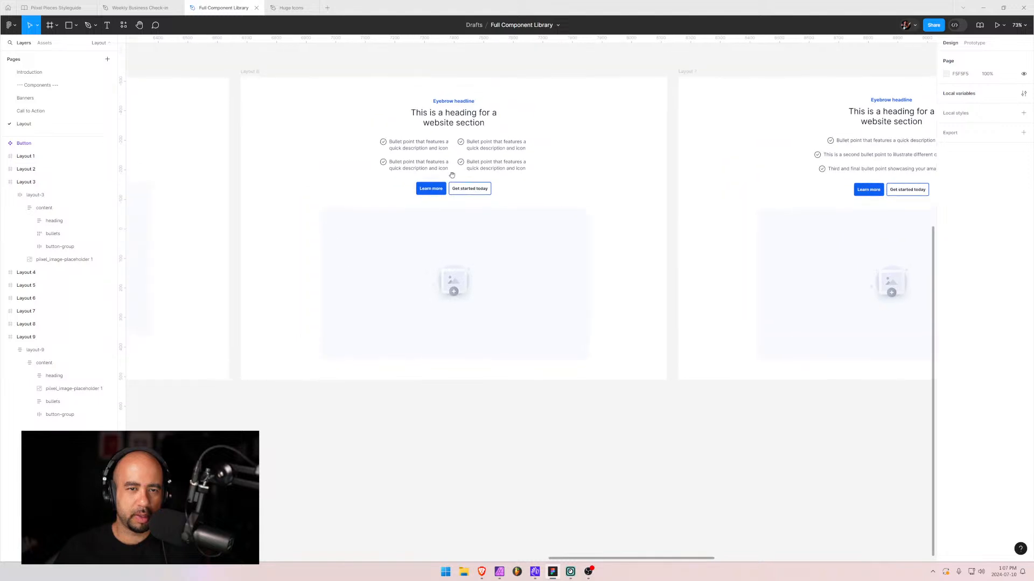
{"action": "left_click", "coordinate": [439, 153]}
{"action": "left_click", "coordinate": [438, 152]}
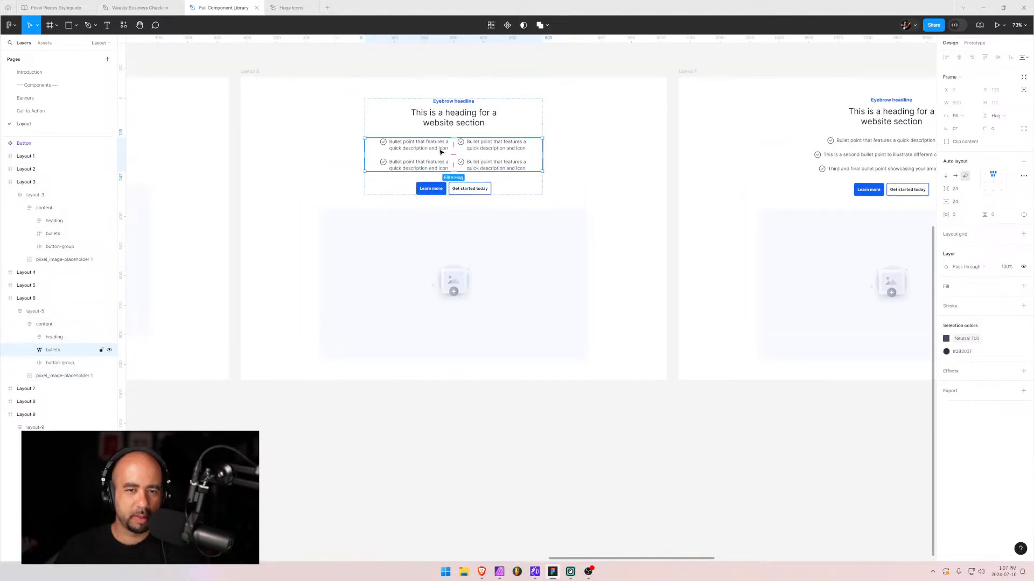
- Replace the three-item bullet list in Layout 9 with the copied two-column bullets, placed above the button group
{"action": "scroll", "coordinate": [489, 177], "scroll_direction": "right", "scroll_amount": 10}
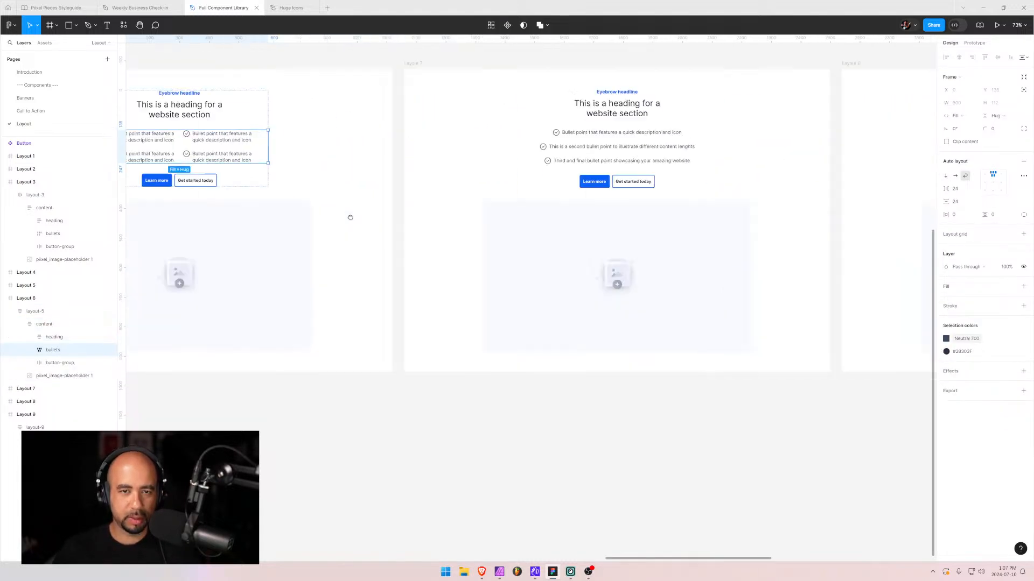
{"action": "scroll", "coordinate": [367, 224], "scroll_direction": "down", "scroll_amount": 5}
{"action": "left_click_drag", "start_coordinate": [260, 238], "coordinate": [298, 303]}
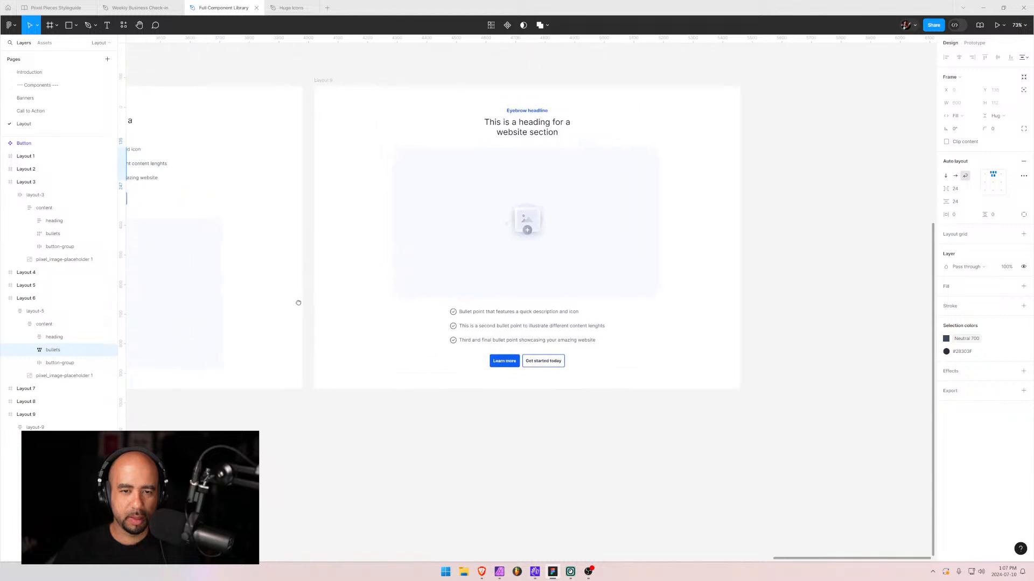
{"action": "left_click", "coordinate": [455, 322]}
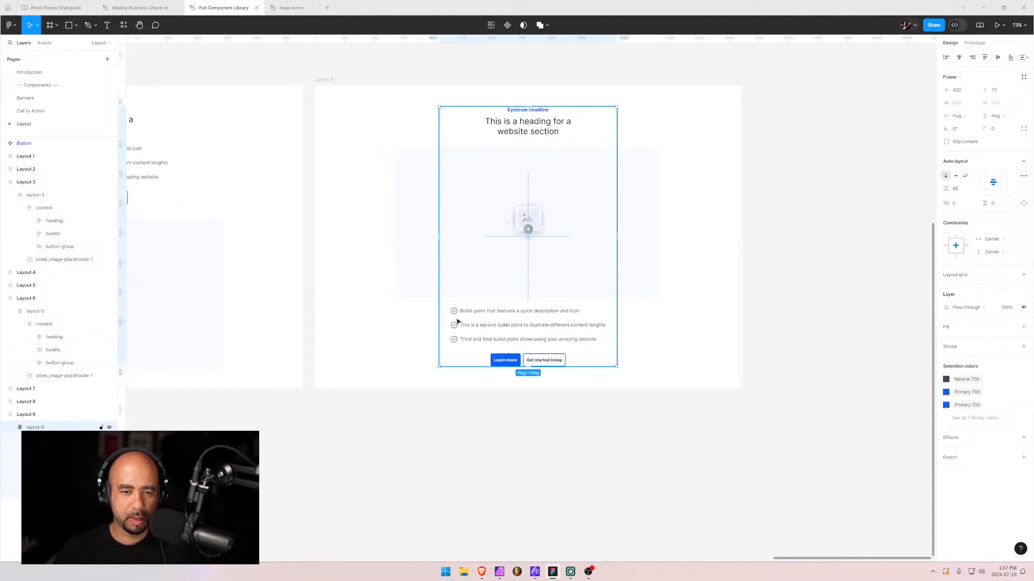
{"action": "double_click", "coordinate": [455, 322]}
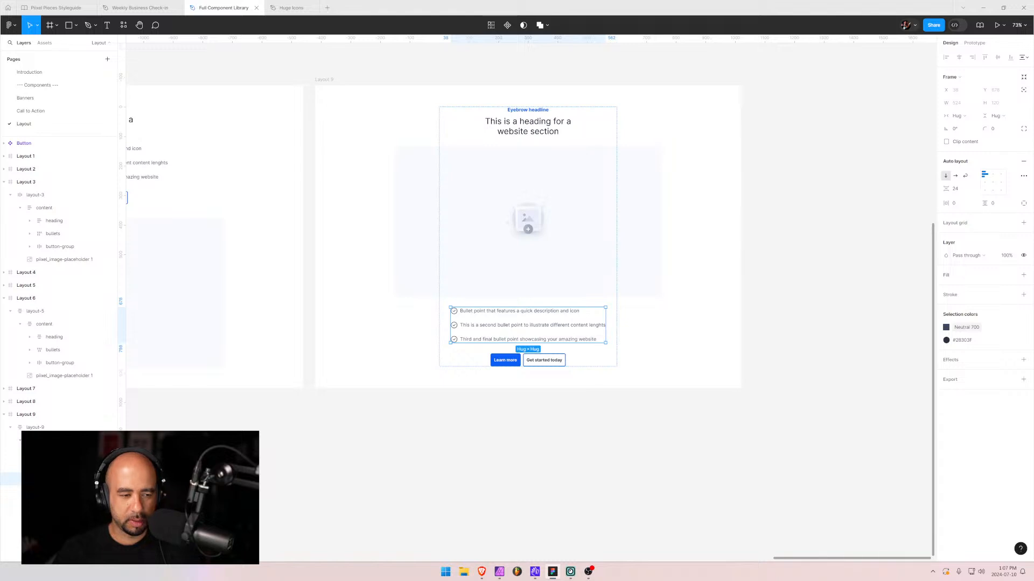
{"action": "key", "text": "Delete"}
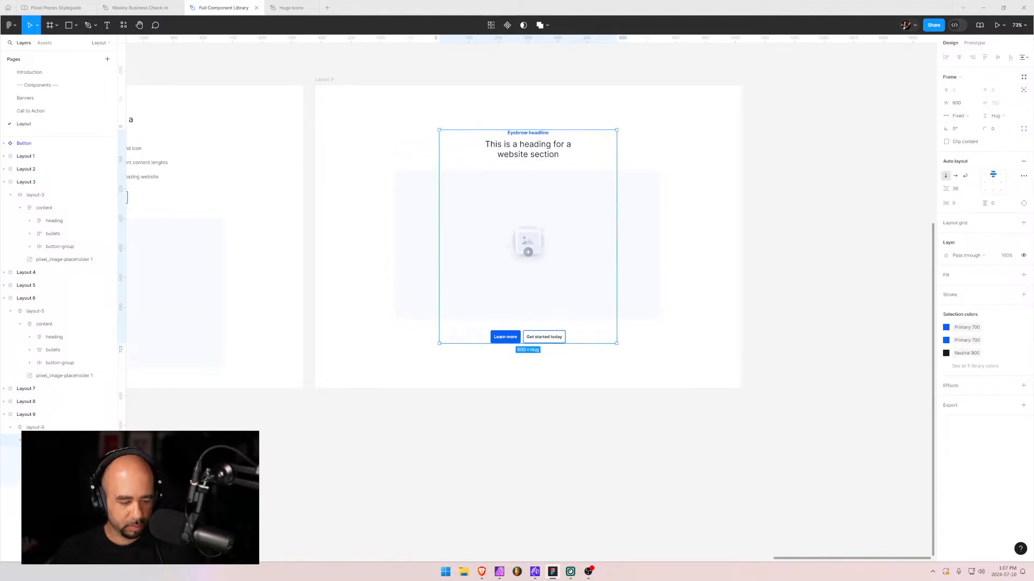
{"action": "key", "text": "ctrl+v"}
{"action": "key", "text": "Up"}
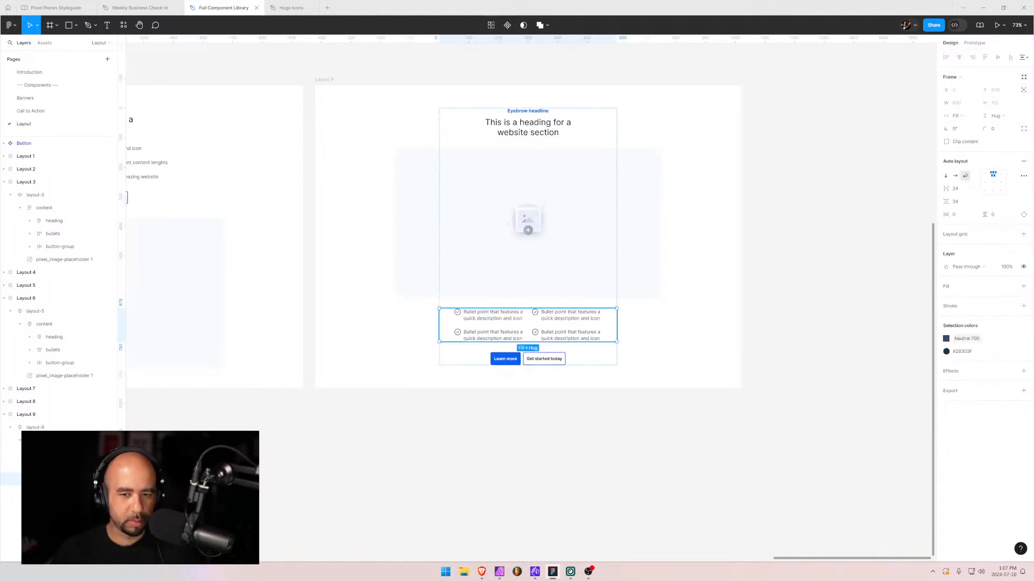
{"action": "left_click", "coordinate": [414, 327]}
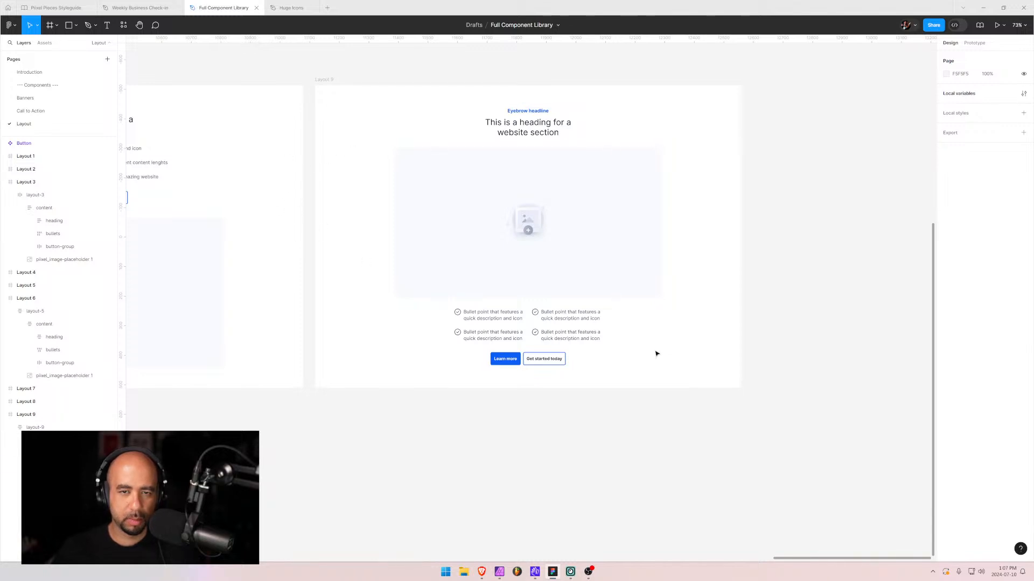
- Inspect the bounds and sizing of Layout 9's content, image placeholder and two-column bullets
{"action": "left_click", "coordinate": [493, 146]}
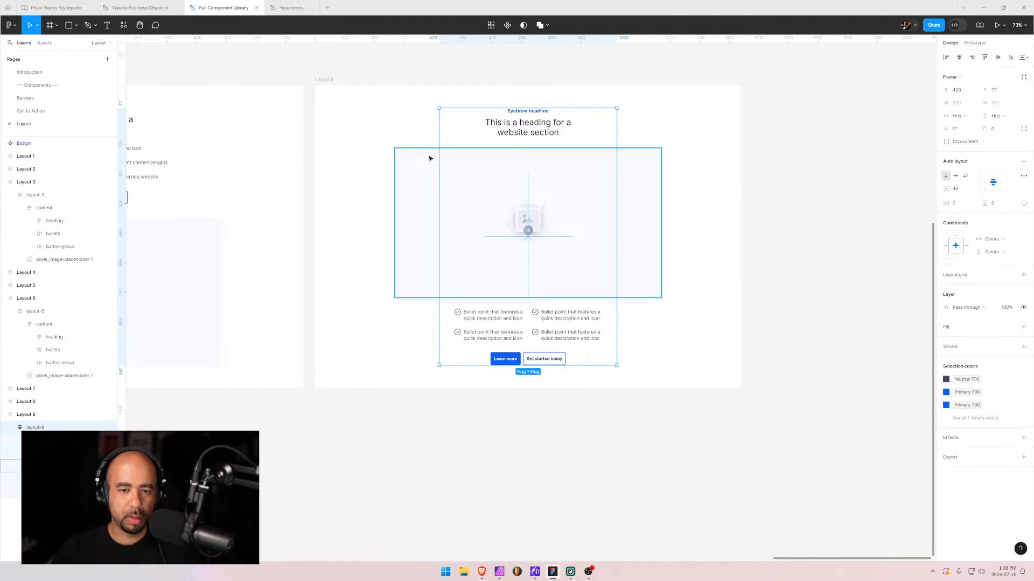
{"action": "left_click", "coordinate": [423, 174]}
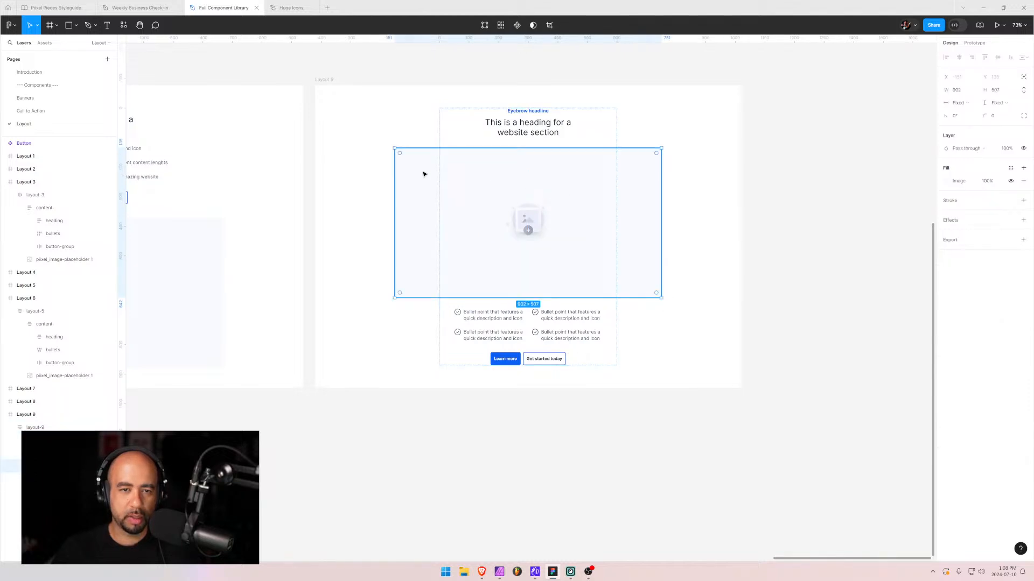
{"action": "left_click", "coordinate": [446, 141]}
{"action": "left_click", "coordinate": [408, 178]}
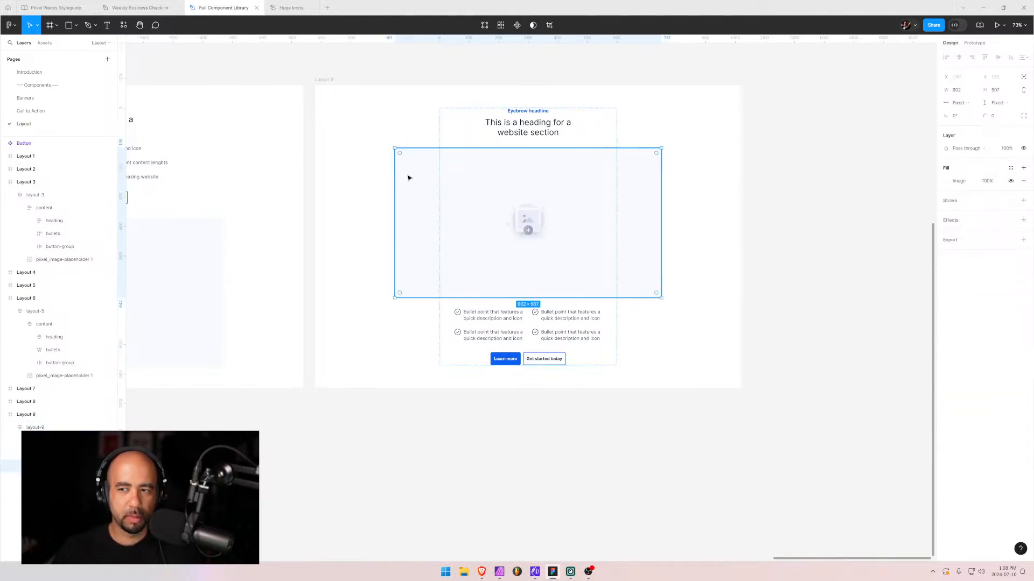
{"action": "left_click", "coordinate": [441, 136]}
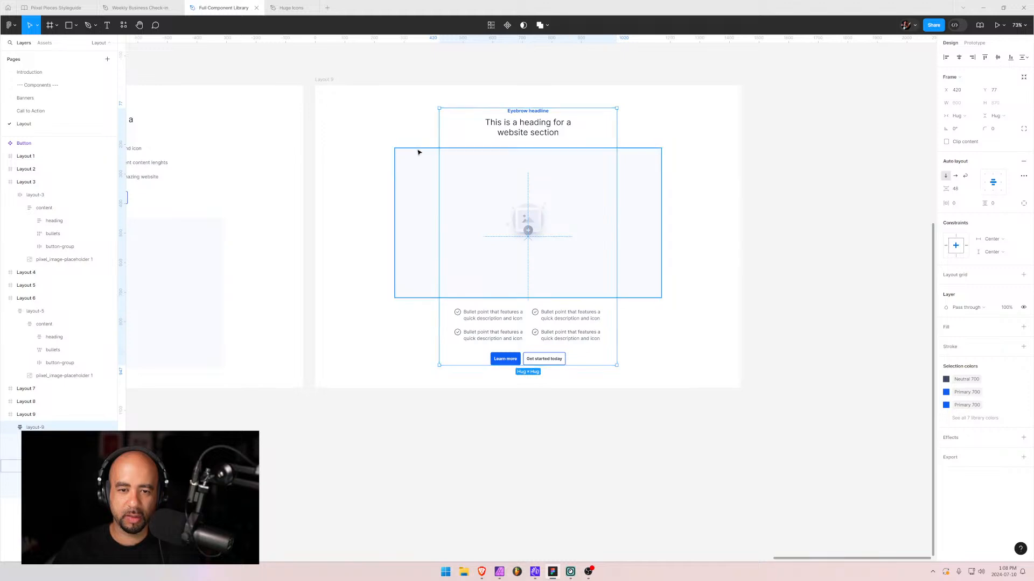
{"action": "left_click", "coordinate": [474, 325]}
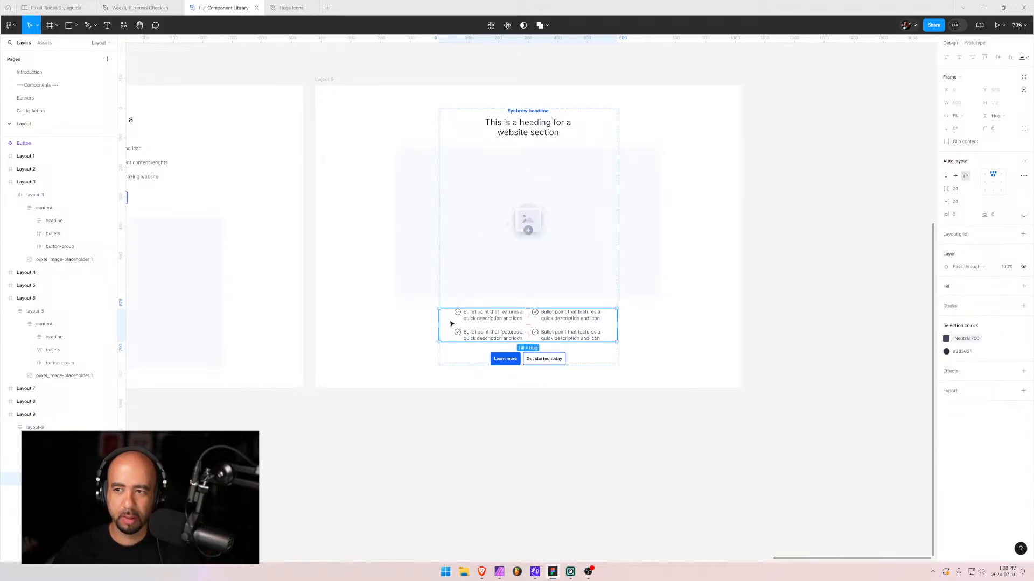
{"action": "left_click", "coordinate": [439, 117]}
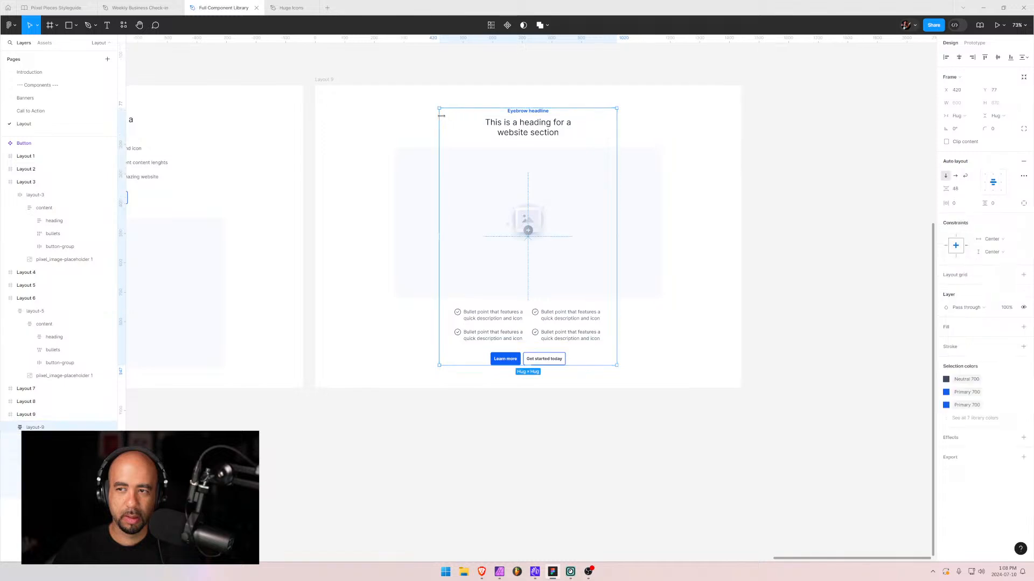
{"action": "left_click", "coordinate": [496, 330]}
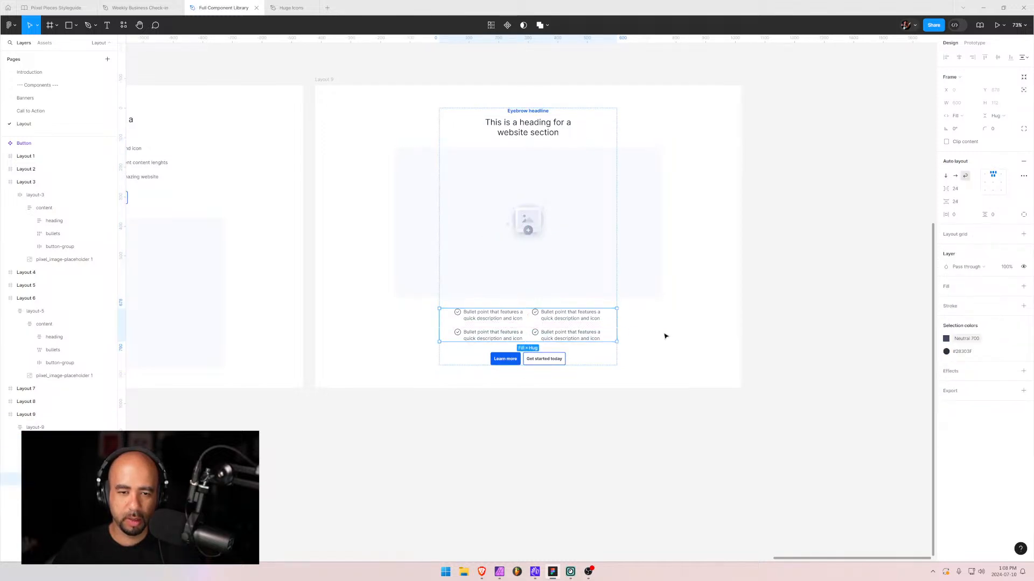
{"action": "left_click", "coordinate": [690, 338]}
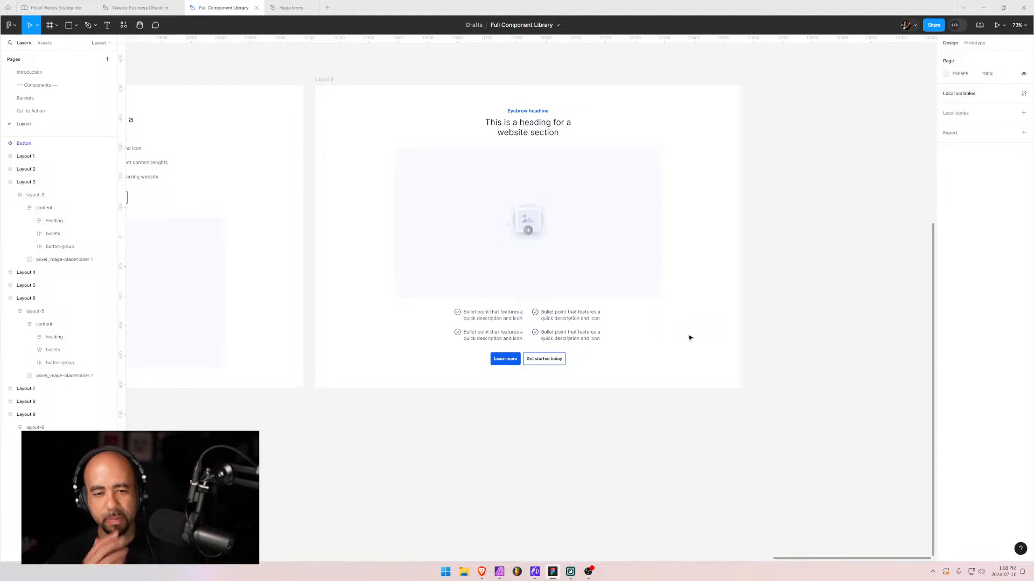
{"action": "left_click", "coordinate": [533, 319]}
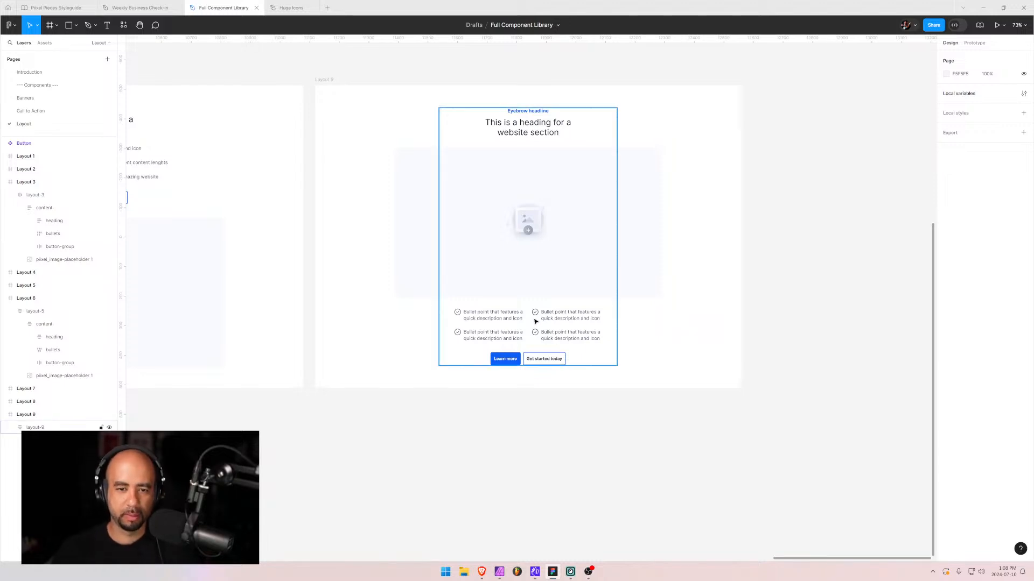
{"action": "left_click", "coordinate": [527, 322]}
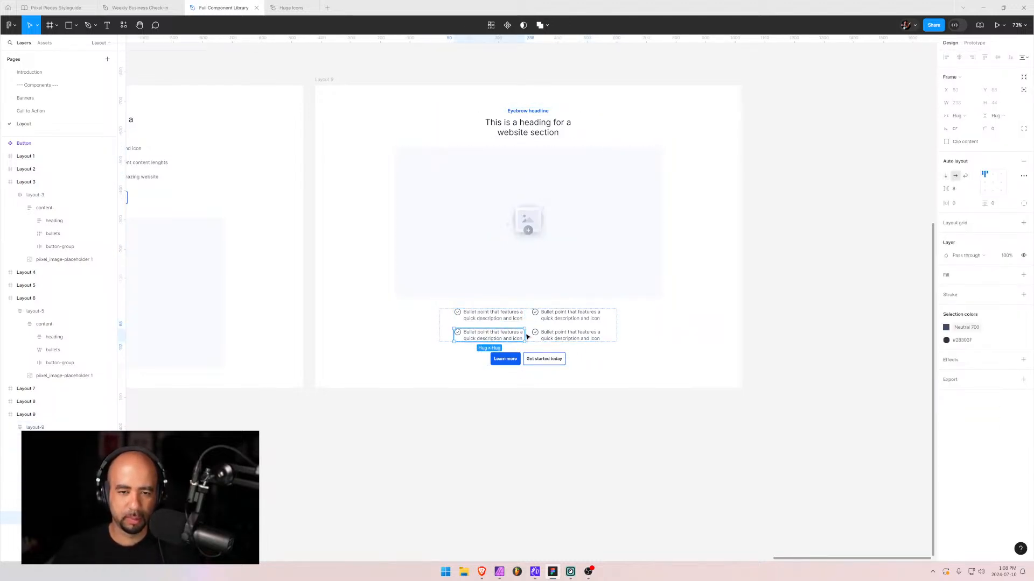
- Set the horizontal gap between the two-column bullets in Layout 9 to 48
{"action": "left_click", "coordinate": [531, 321]}
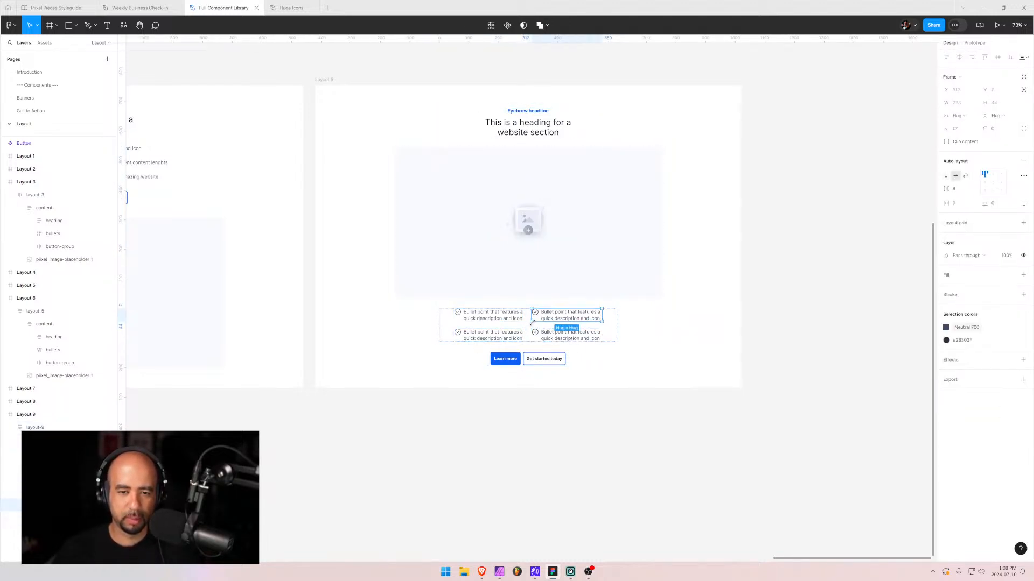
{"action": "left_click", "coordinate": [452, 323]}
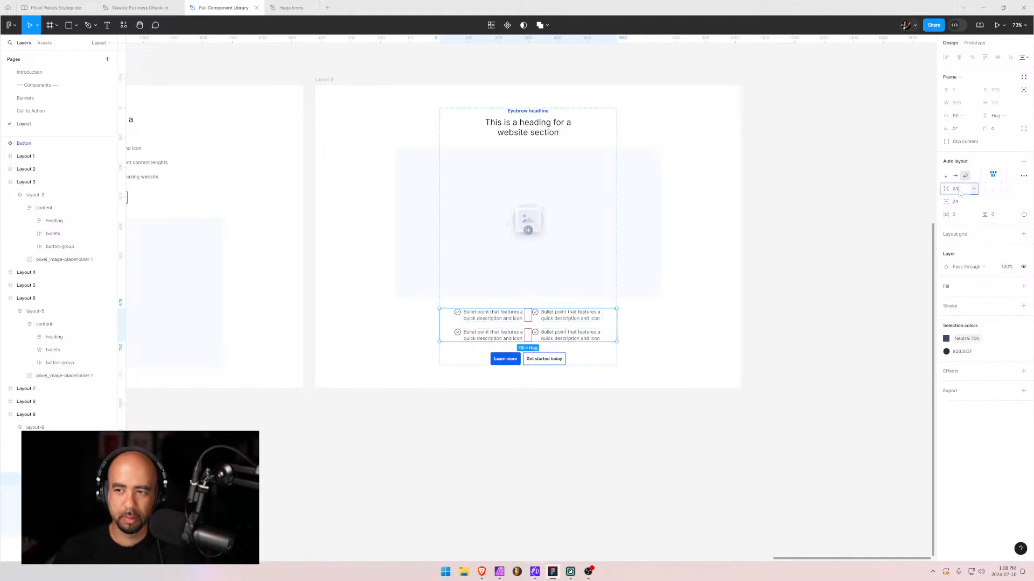
{"action": "key", "text": "Return"}
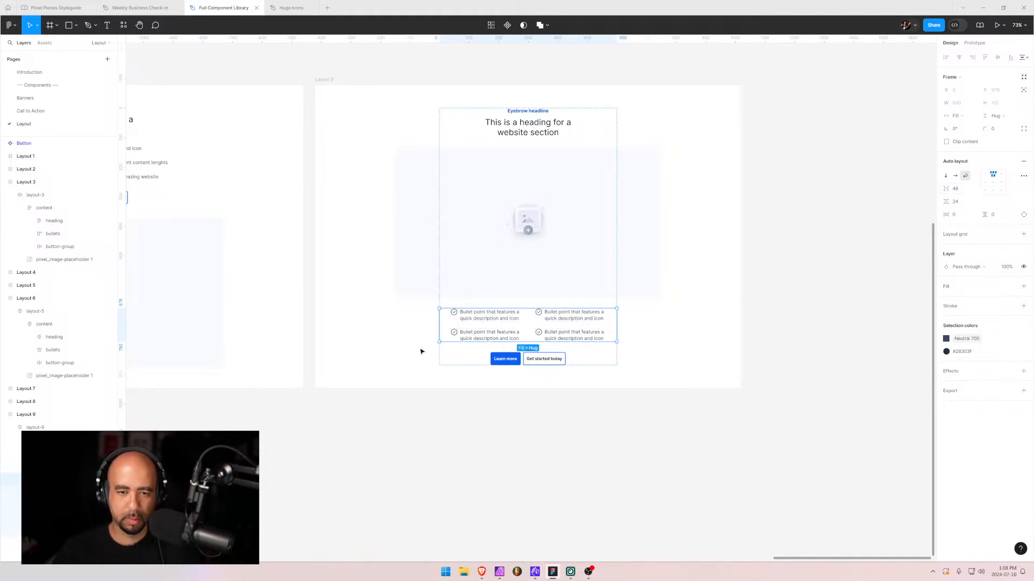
{"action": "left_click", "coordinate": [380, 351]}
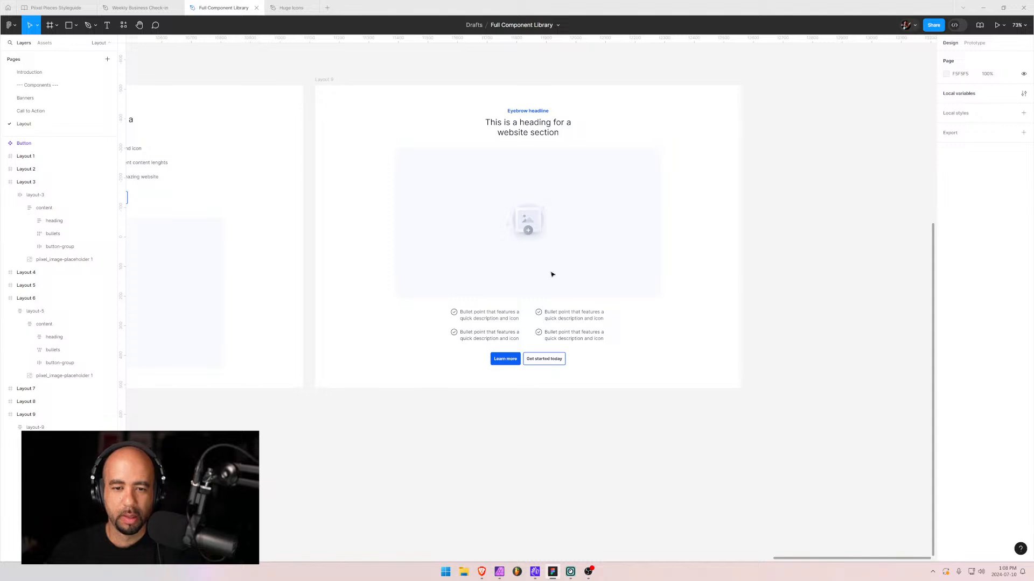
{"action": "left_click", "coordinate": [551, 274]}
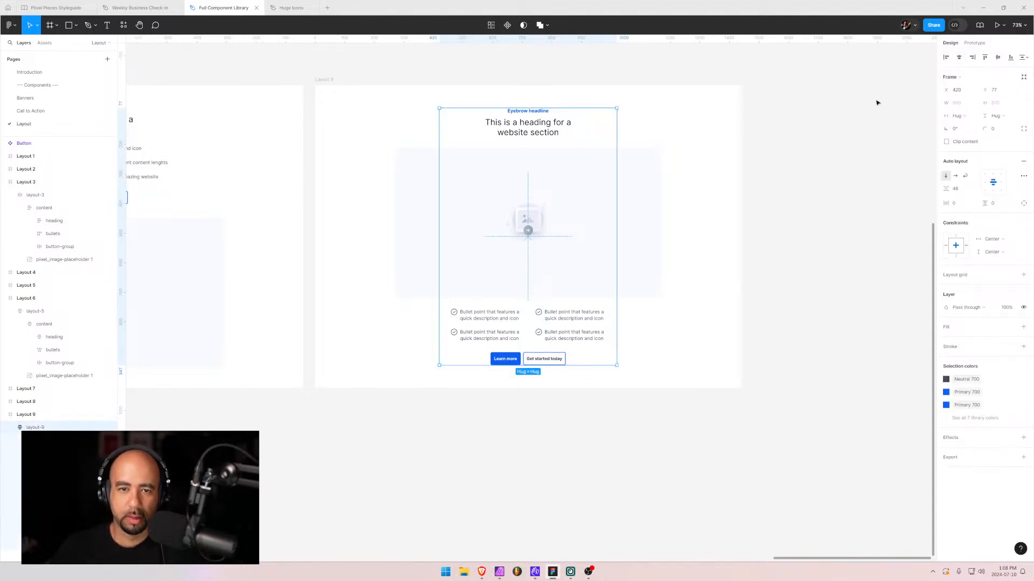
{"action": "left_click", "coordinate": [725, 186]}
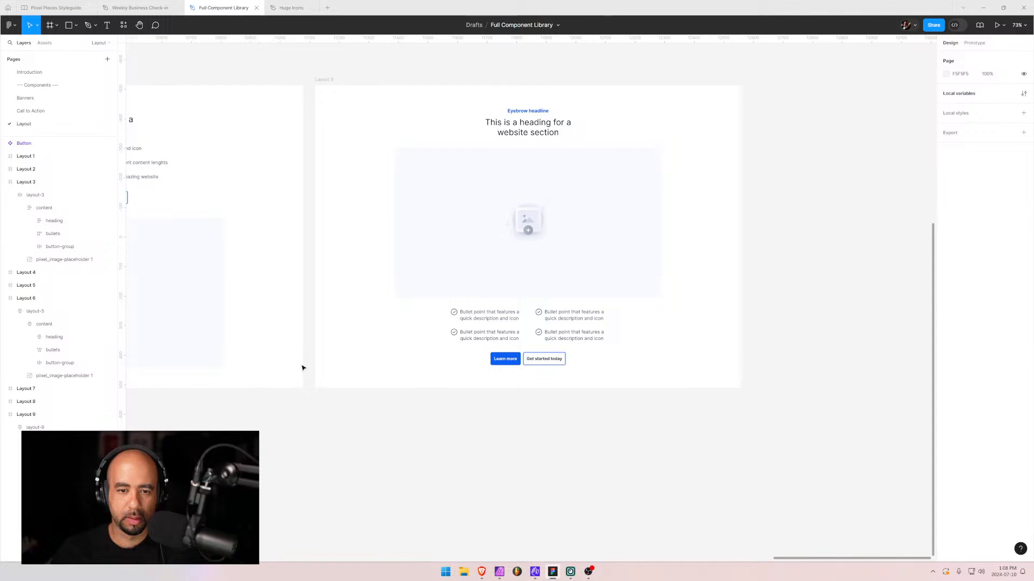
- Duplicate the Layout 9 frame as Layout 10 and order the copy below Layout 9 in the layer list
{"action": "scroll", "coordinate": [380, 339], "scroll_direction": "down", "scroll_amount": 3}
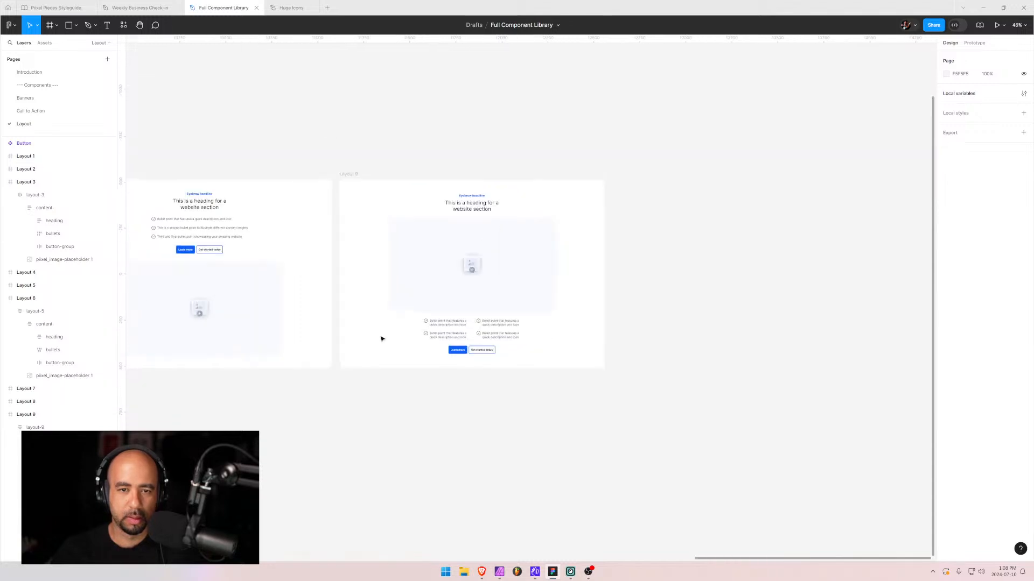
{"action": "left_click_drag", "start_coordinate": [176, 308], "coordinate": [252, 294]}
{"action": "scroll", "coordinate": [252, 294], "scroll_direction": "left", "scroll_amount": 3}
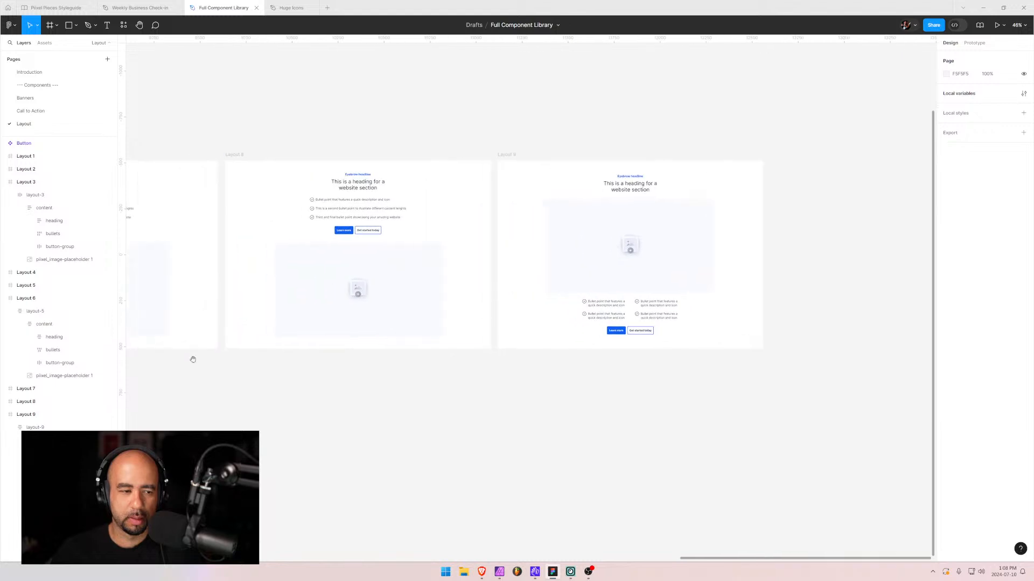
{"action": "left_click", "coordinate": [4, 415]}
{"action": "left_click", "coordinate": [21, 415]}
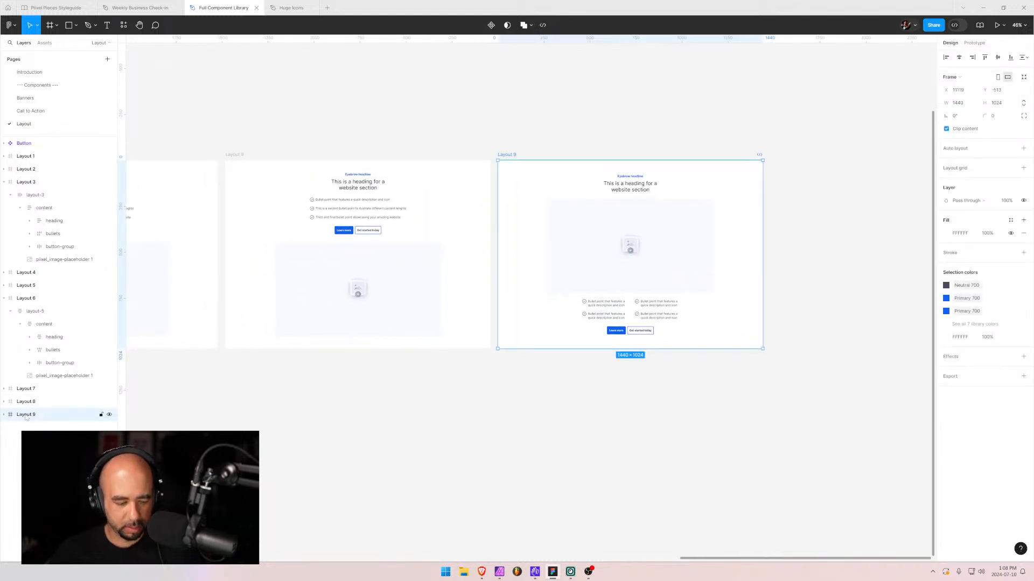
{"action": "key", "text": "ctrl+d"}
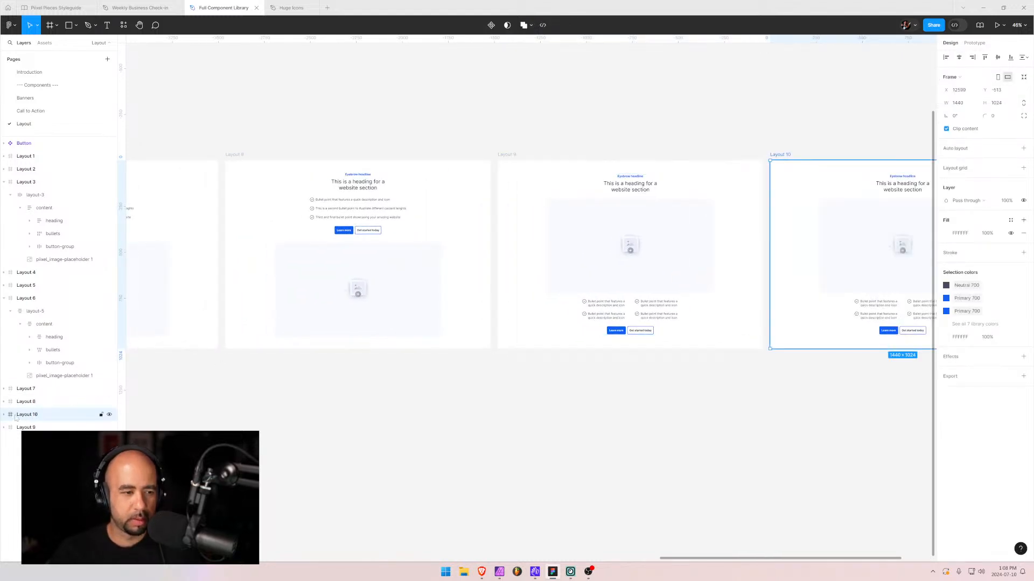
{"action": "left_click_drag", "start_coordinate": [19, 435], "coordinate": [19, 435]}
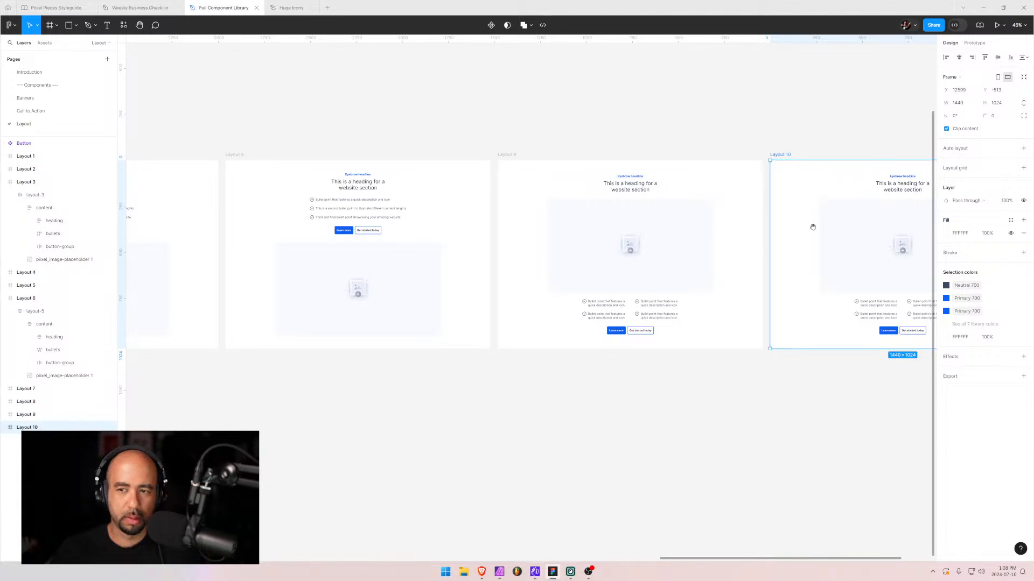
- Inspect Layout 10's inner layout frame, including its heading, image placeholder, bullets and buttons
{"action": "left_click_drag", "start_coordinate": [814, 226], "coordinate": [563, 225]}
{"action": "left_click", "coordinate": [4, 429]}
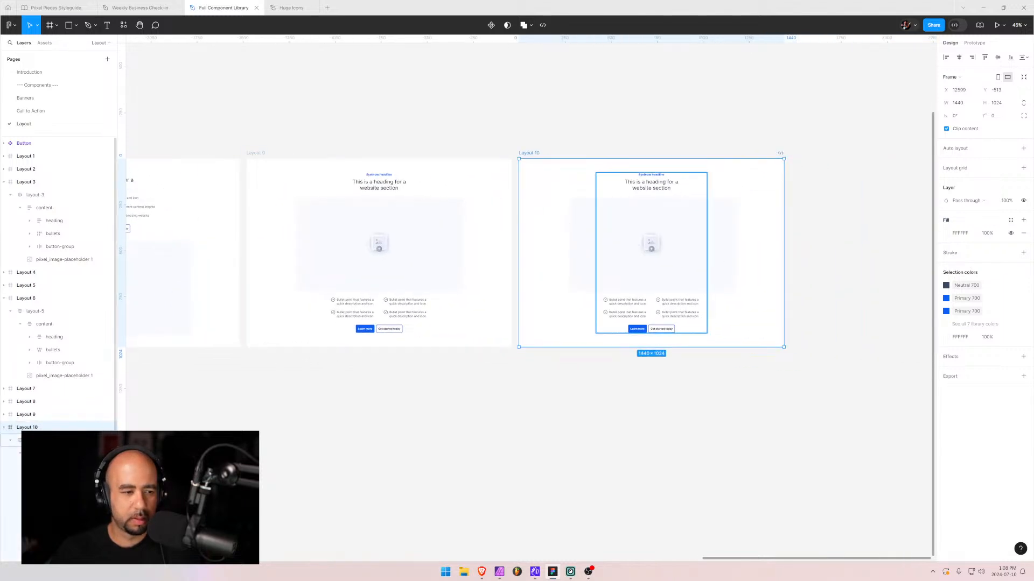
{"action": "left_click", "coordinate": [32, 441]}
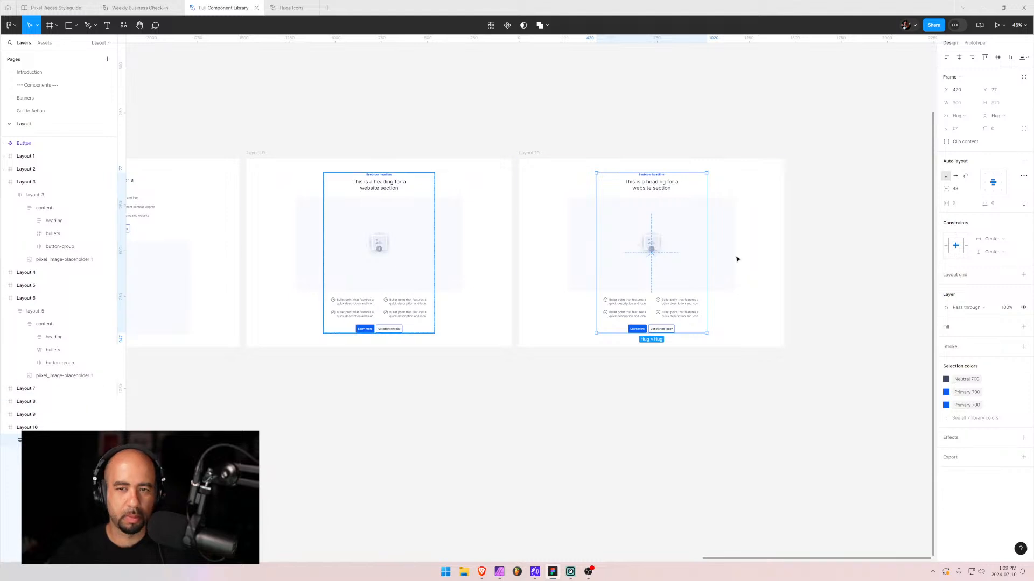
{"action": "key", "text": "alt"}
{"action": "scroll", "coordinate": [740, 229], "scroll_direction": "up", "scroll_amount": 4}
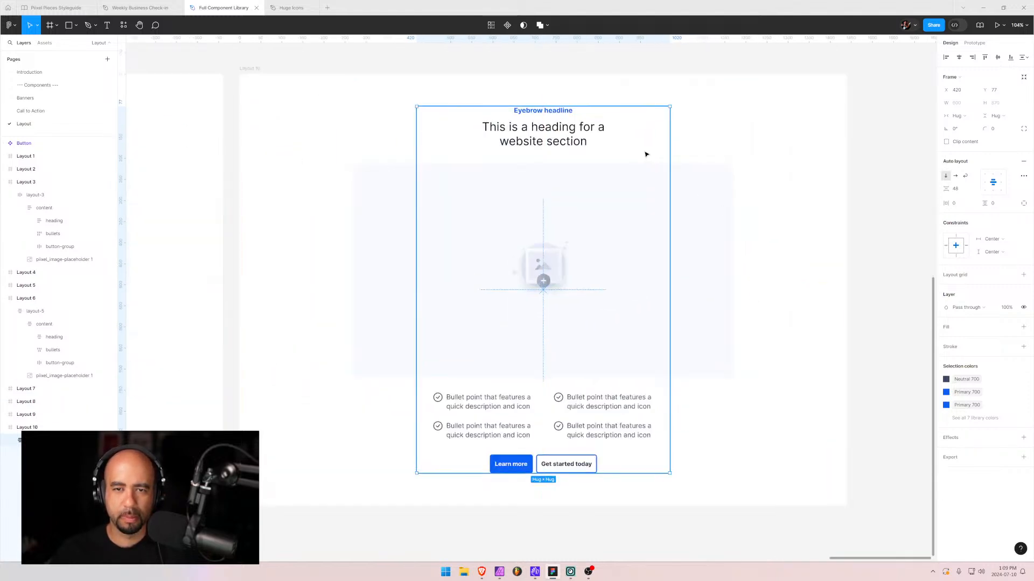
{"action": "left_click", "coordinate": [731, 129]}
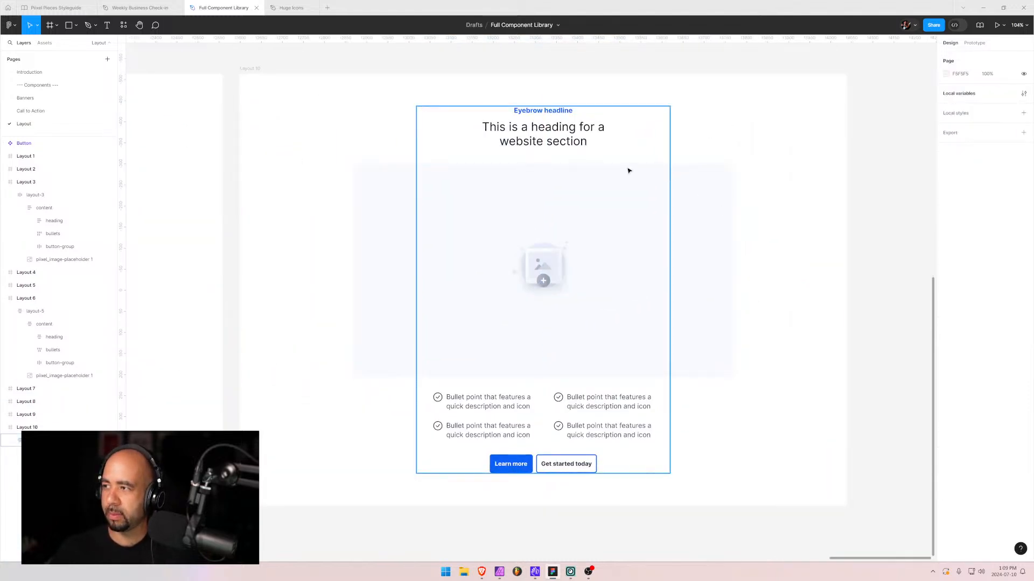
- Copy the description paragraph below the heading in Layout 5
{"action": "scroll", "coordinate": [501, 157], "scroll_direction": "left", "scroll_amount": 4}
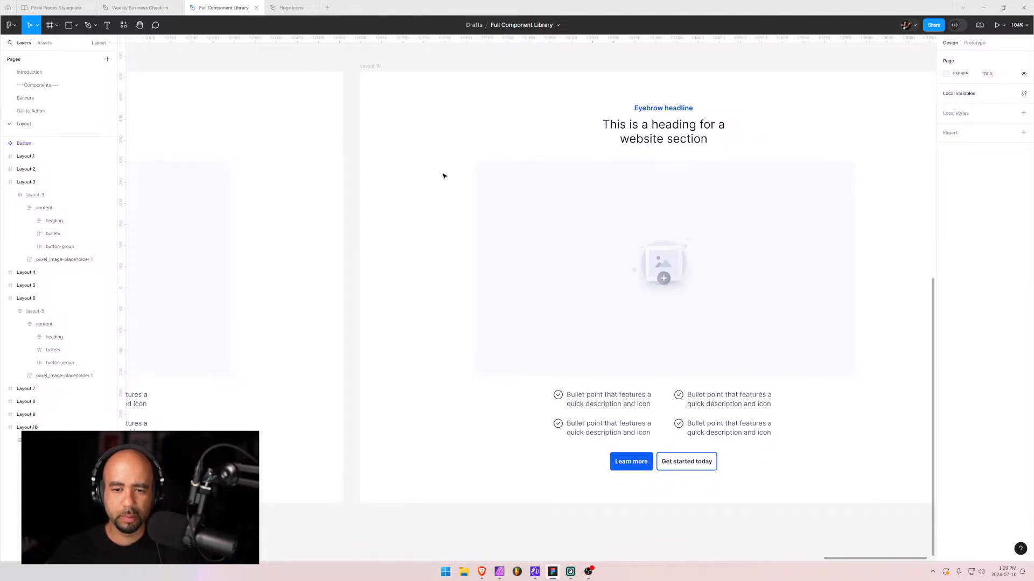
{"action": "scroll", "coordinate": [445, 174], "scroll_direction": "down", "scroll_amount": 3}
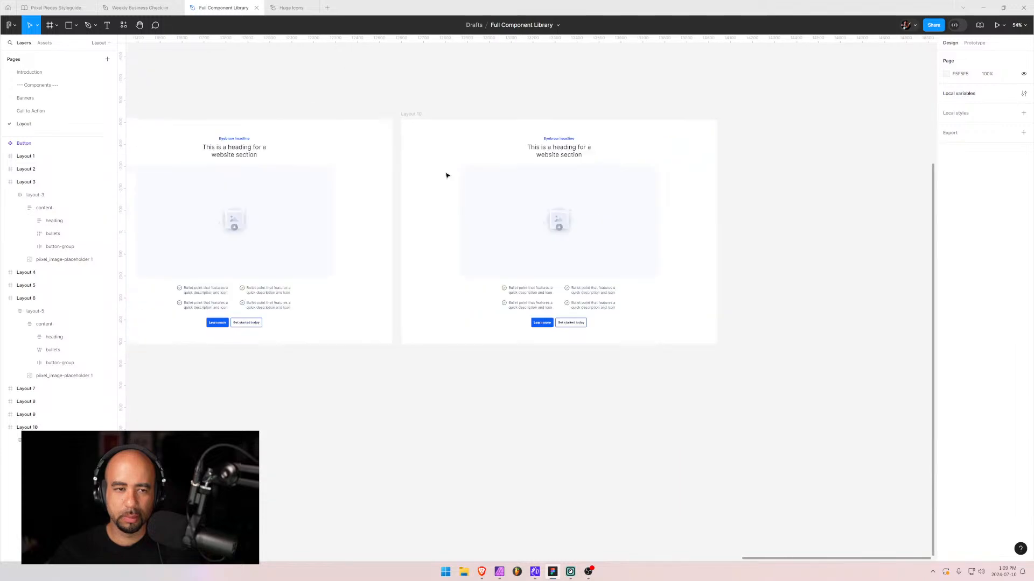
{"action": "scroll", "coordinate": [219, 189], "scroll_direction": "left", "scroll_amount": 10}
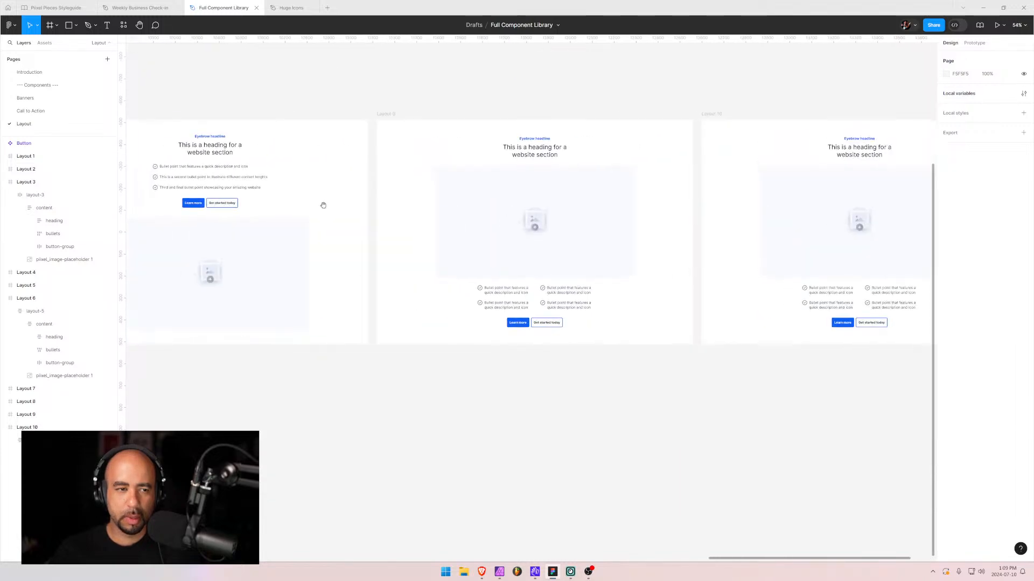
{"action": "scroll", "coordinate": [496, 245], "scroll_direction": "left", "scroll_amount": 10}
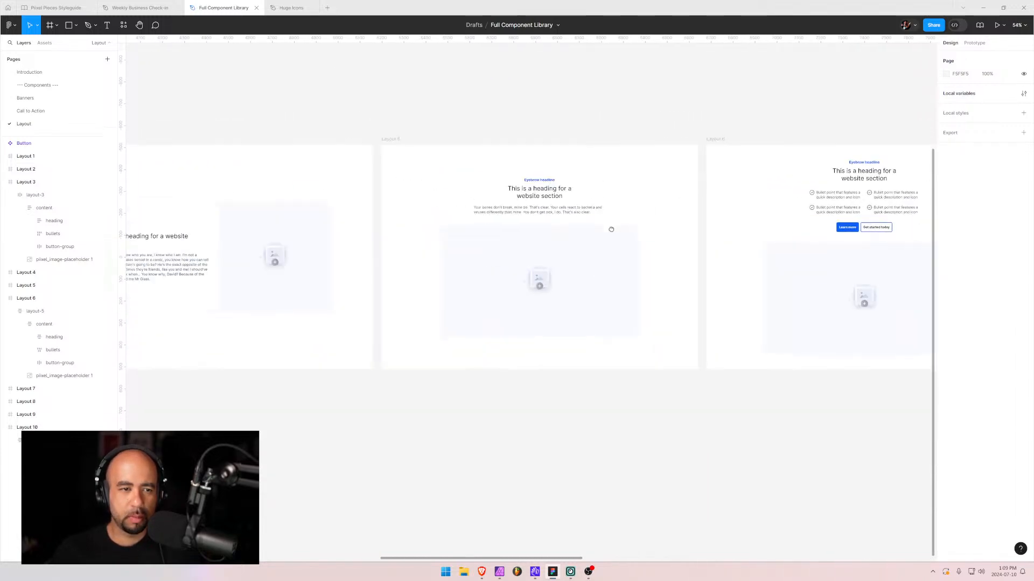
{"action": "scroll", "coordinate": [470, 228], "scroll_direction": "down", "scroll_amount": 1}
{"action": "scroll", "coordinate": [470, 228], "scroll_direction": "right", "scroll_amount": 6}
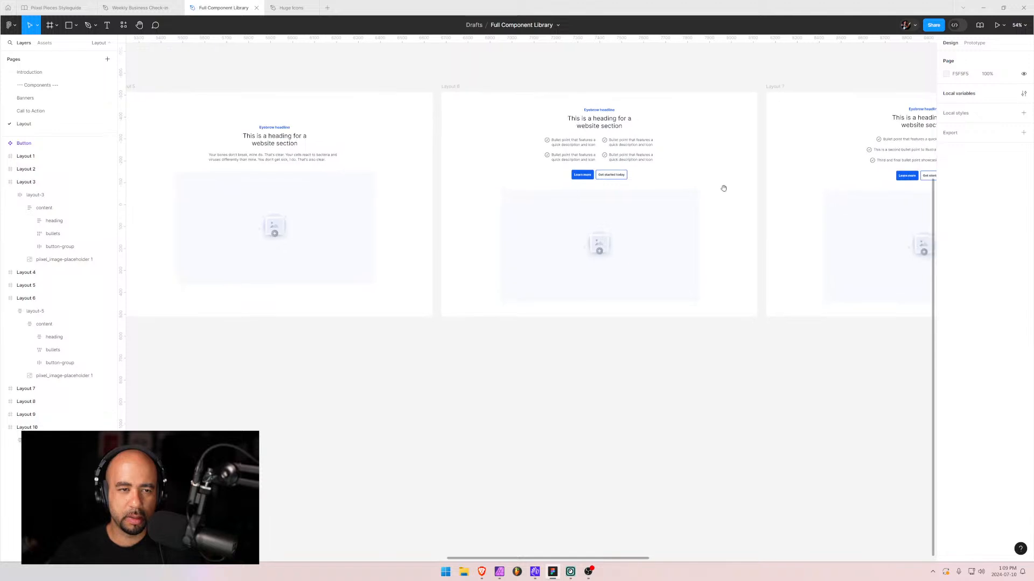
{"action": "scroll", "coordinate": [567, 359], "scroll_direction": "up", "scroll_amount": 3}
{"action": "scroll", "coordinate": [567, 360], "scroll_direction": "left", "scroll_amount": 6}
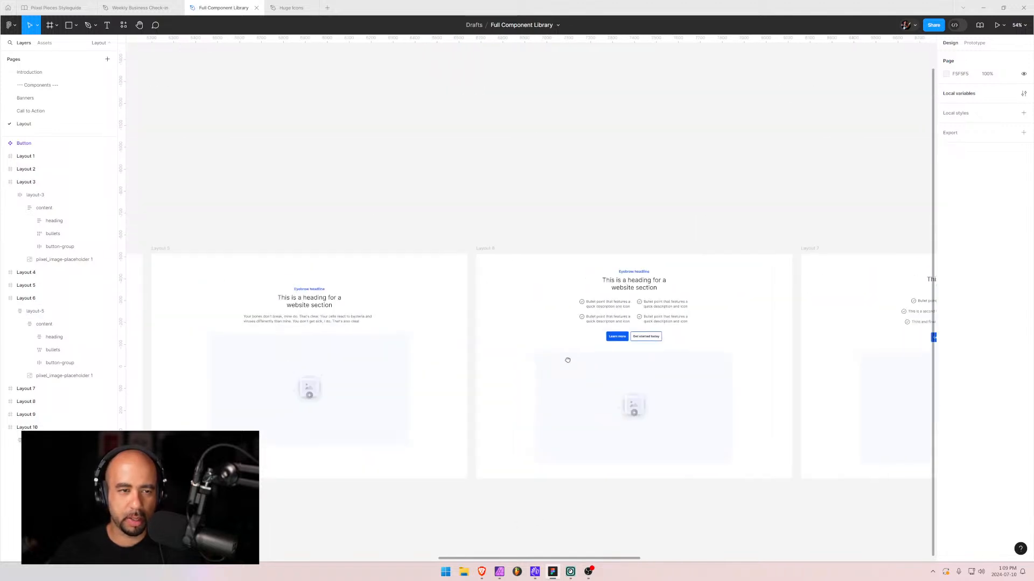
{"action": "double_click", "coordinate": [340, 321]}
{"action": "left_click", "coordinate": [330, 321]}
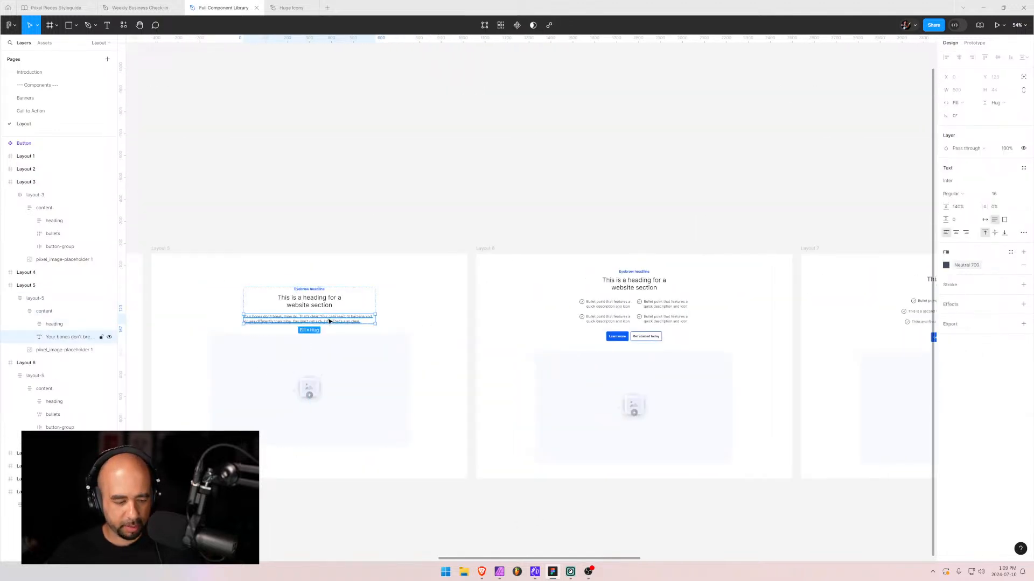
- Replace the two-column bullets in Layout 10 with the copied description paragraph, placed above the button group
{"action": "scroll", "coordinate": [633, 350], "scroll_direction": "down", "scroll_amount": 3}
{"action": "scroll", "coordinate": [634, 350], "scroll_direction": "right", "scroll_amount": 10}
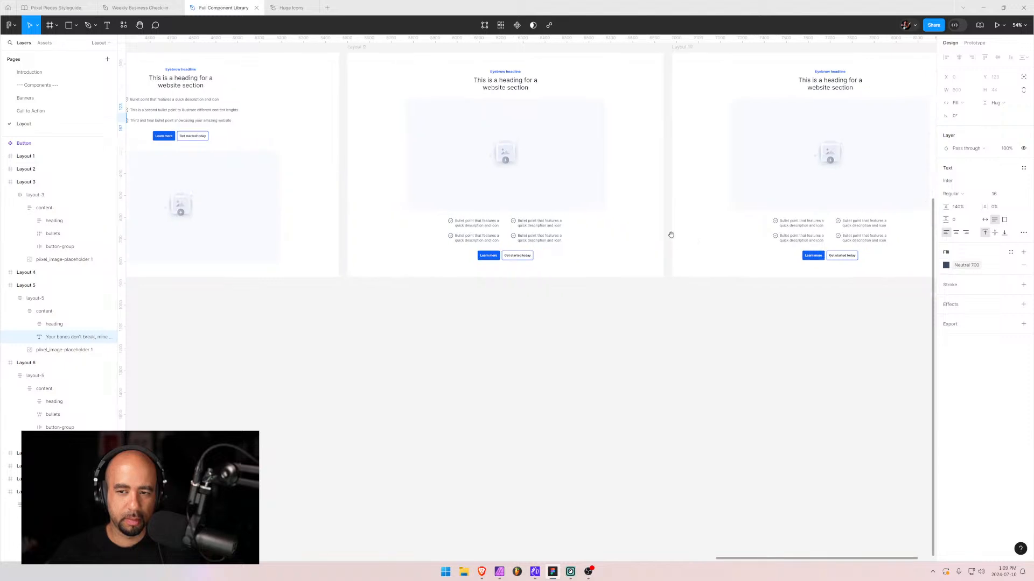
{"action": "left_click_drag", "start_coordinate": [670, 235], "coordinate": [296, 233]}
{"action": "left_click", "coordinate": [450, 233]}
{"action": "double_click", "coordinate": [451, 232]}
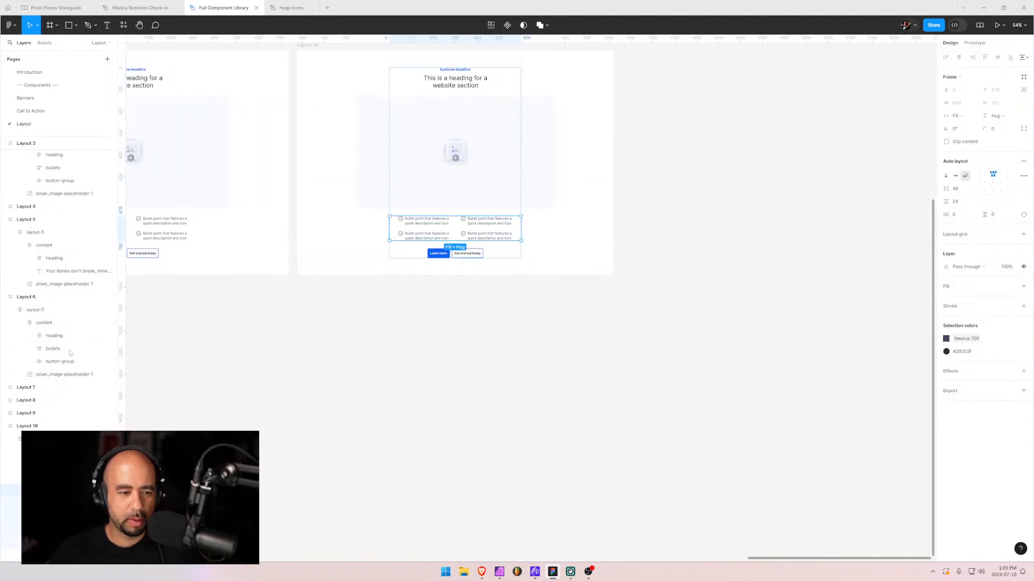
{"action": "left_click", "coordinate": [455, 160]}
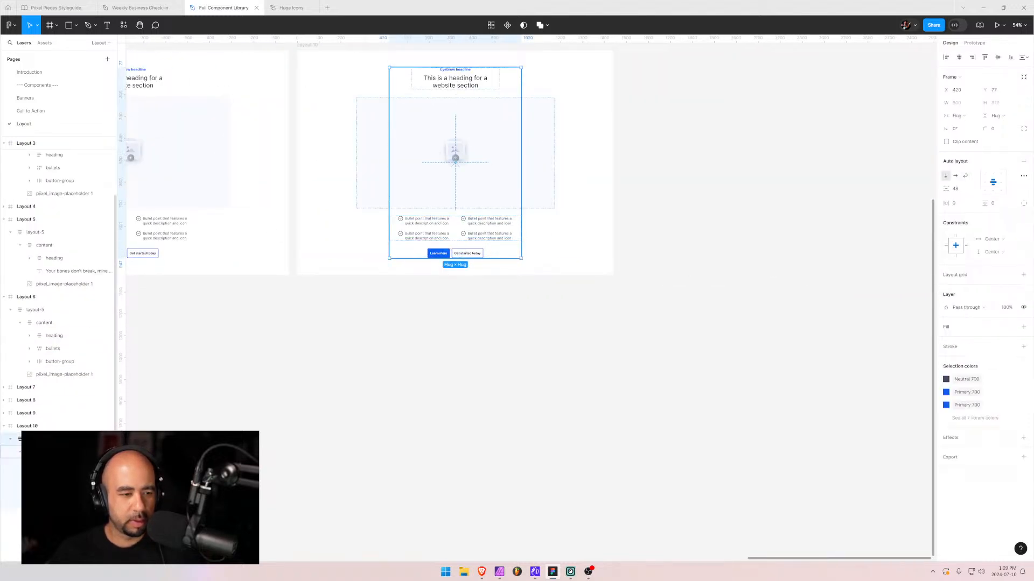
{"action": "key", "text": "ctrl+v"}
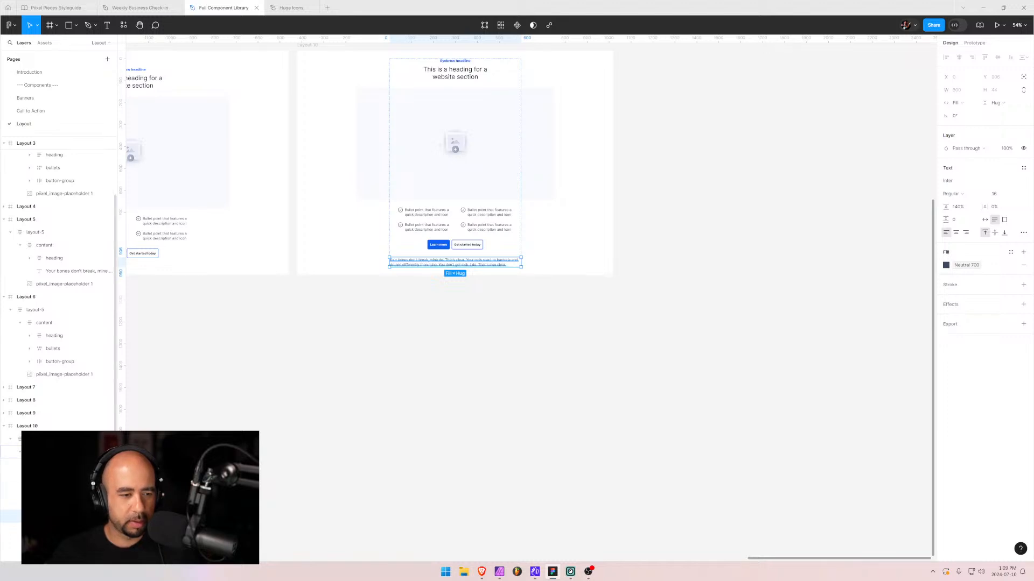
{"action": "key", "text": "Up"}
{"action": "left_click", "coordinate": [52, 490]}
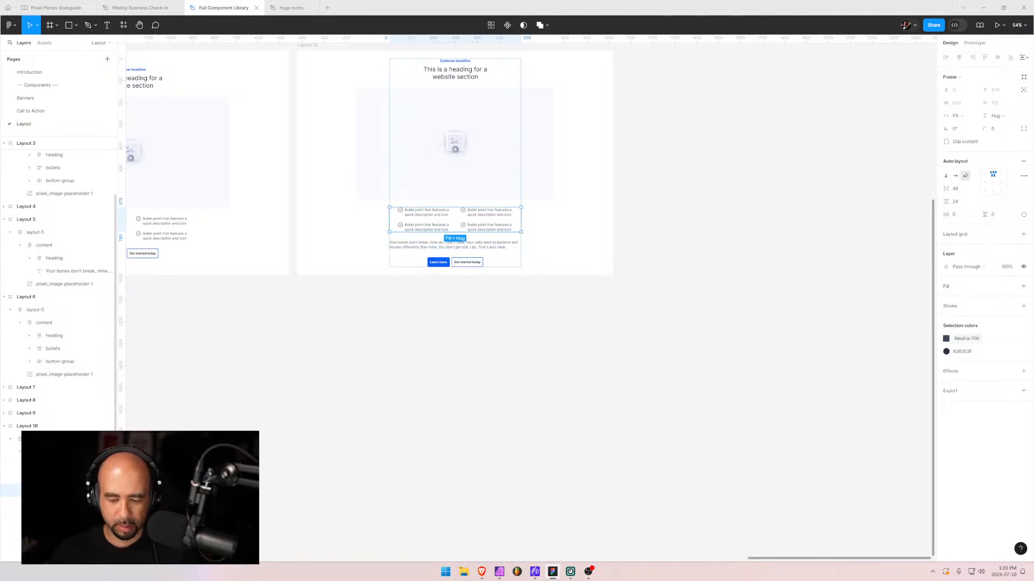
{"action": "key", "text": "Delete"}
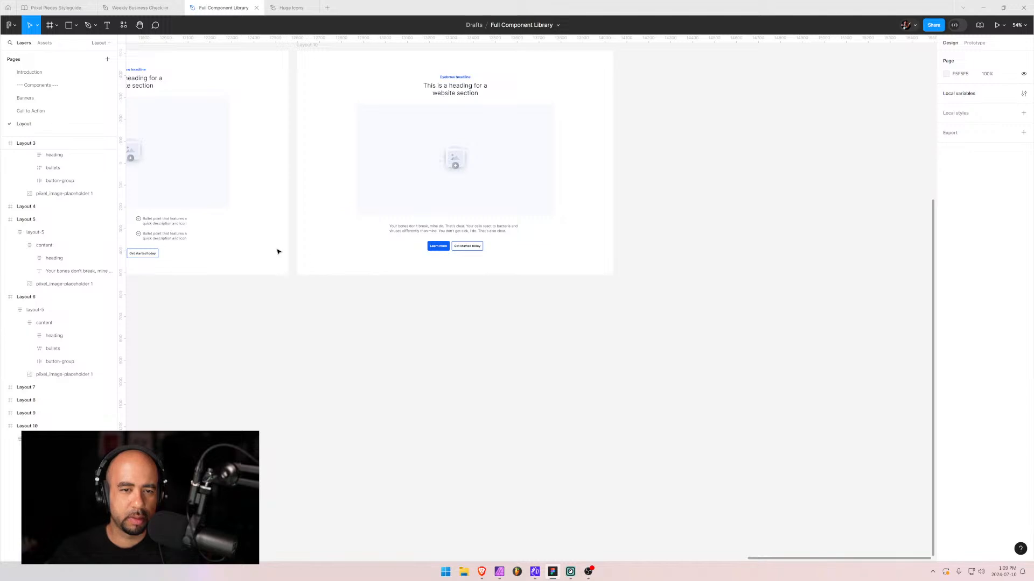
- Switch to the Samuel L. Ipsum generator in the browser and copy the full first paragraph of placeholder text
{"action": "scroll", "coordinate": [210, 252], "scroll_direction": "left", "scroll_amount": 6}
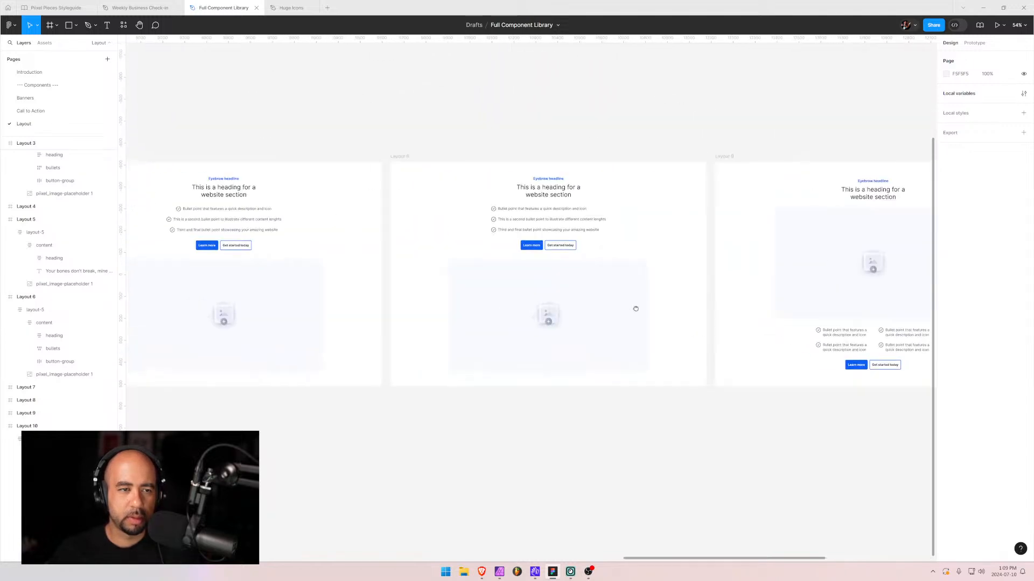
{"action": "scroll", "coordinate": [487, 240], "scroll_direction": "right", "scroll_amount": 5}
{"action": "key", "text": "alt+Tab"}
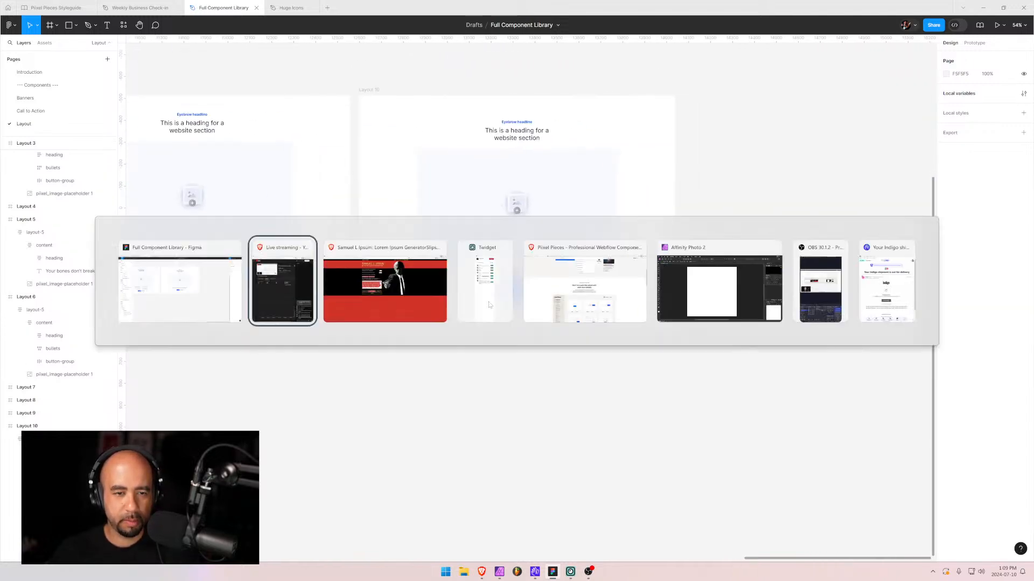
{"action": "key", "text": "alt+Tab"}
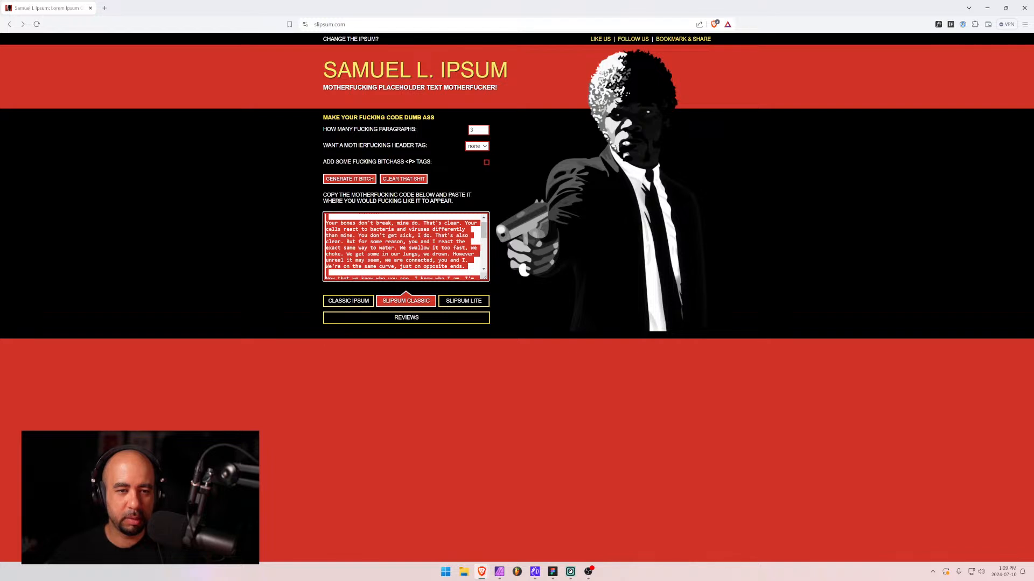
{"action": "left_click", "coordinate": [466, 267]}
{"action": "left_click_drag", "start_coordinate": [467, 267], "coordinate": [309, 224]}
{"action": "key", "text": "ctrl+c"}
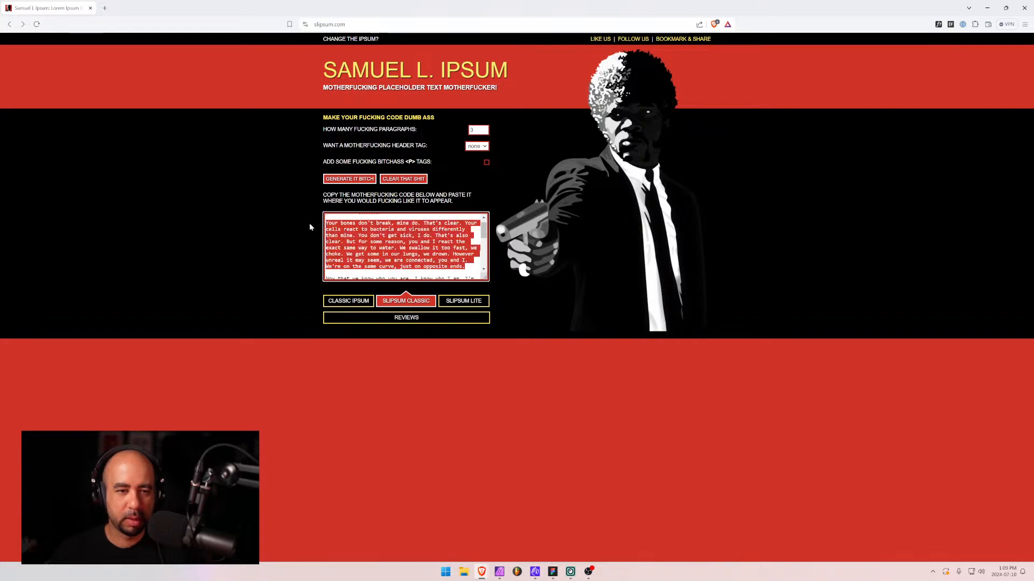
- Switch back to Figma and replace Layout 10's description text with the copied full placeholder paragraph
{"action": "key", "text": "alt+Tab"}
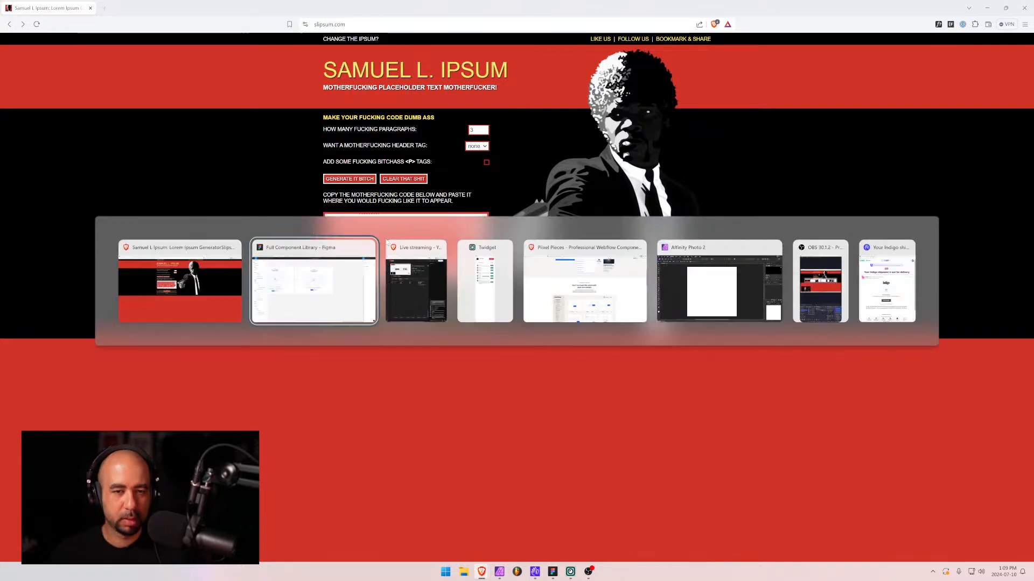
{"action": "scroll", "coordinate": [538, 247], "scroll_direction": "up", "scroll_amount": 3}
{"action": "double_click", "coordinate": [461, 351]}
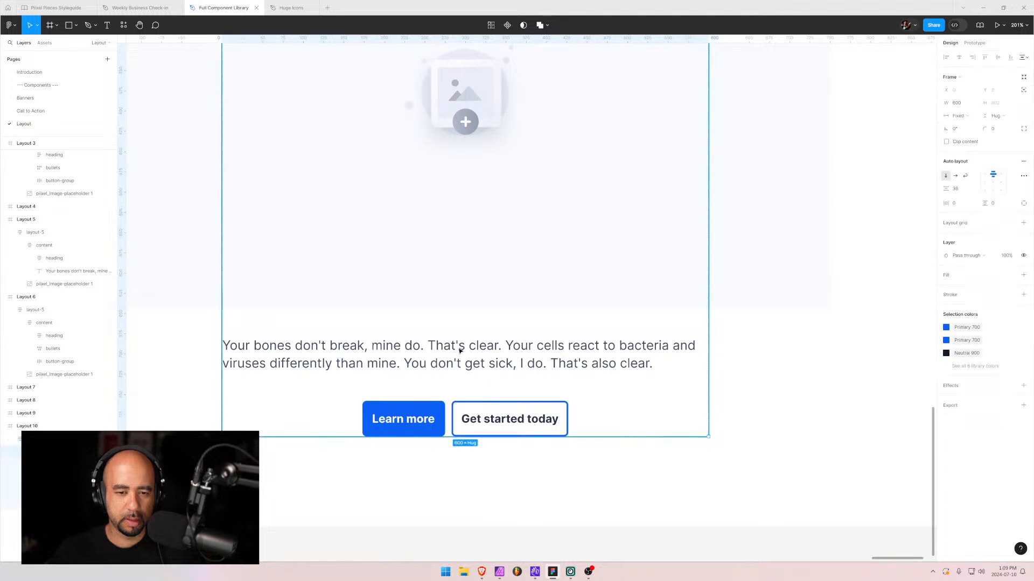
{"action": "key", "text": "Return"}
{"action": "key", "text": "ctrl+v"}
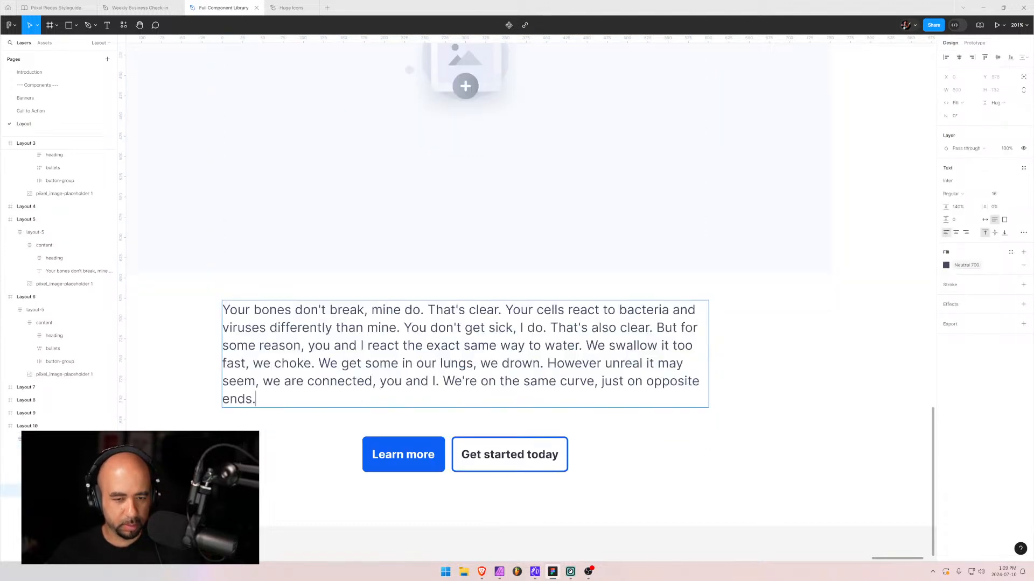
- Center-align the description paragraph in Layout 10
{"action": "key", "text": "Escape"}
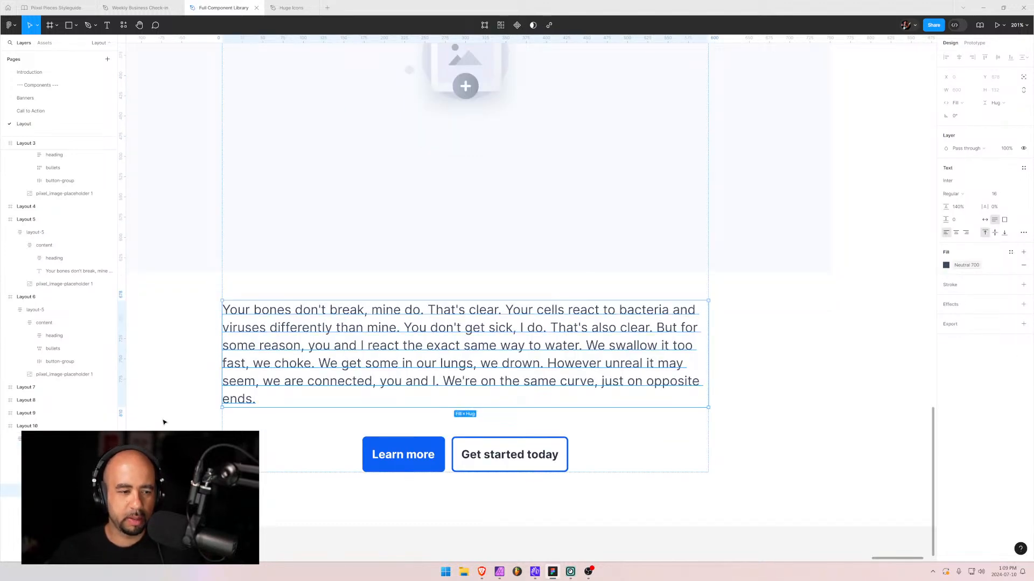
{"action": "left_click", "coordinate": [956, 233]}
{"action": "scroll", "coordinate": [750, 358], "scroll_direction": "down", "scroll_amount": 5}
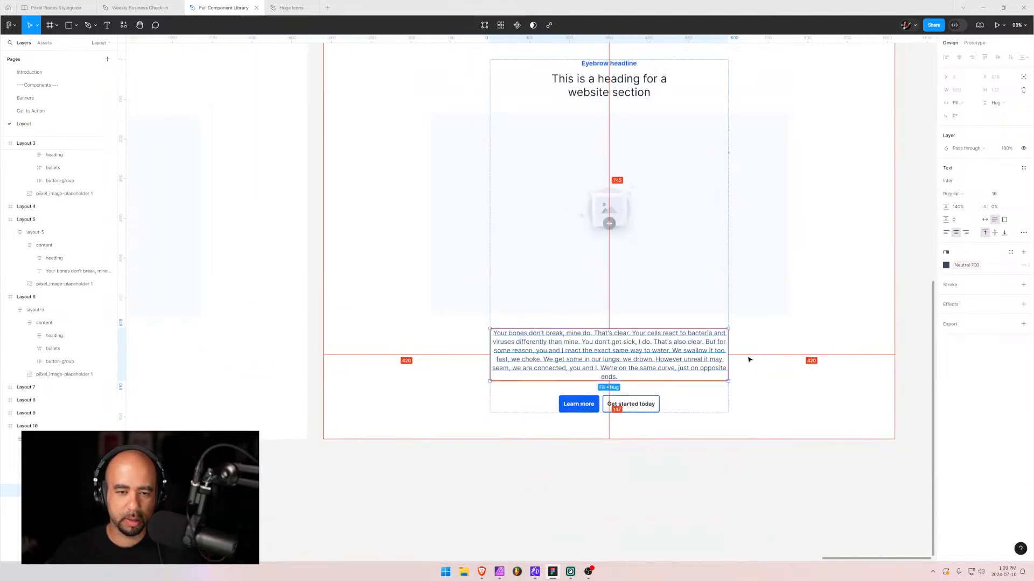
{"action": "left_click", "coordinate": [533, 343]}
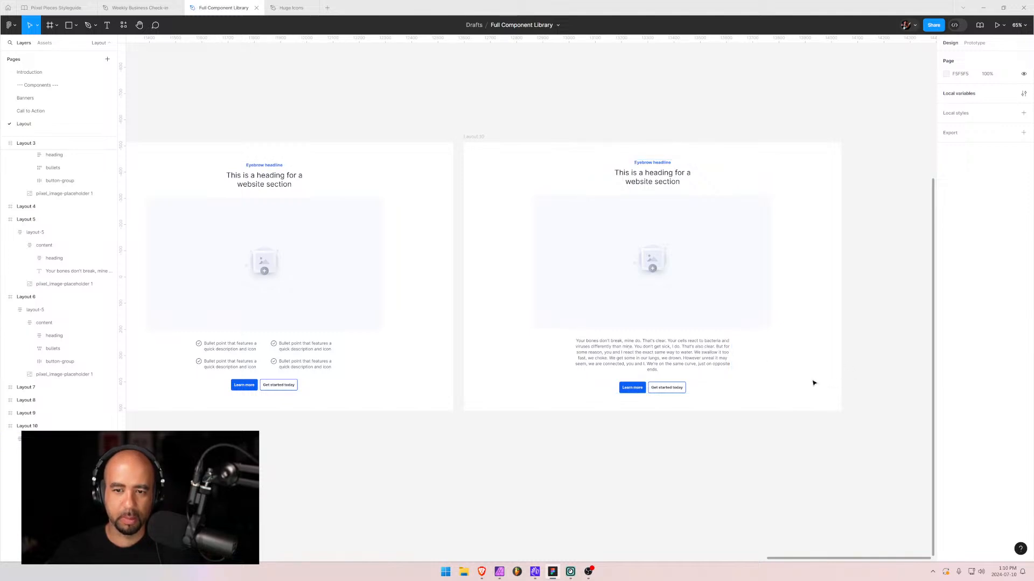
- Try to widen Layout 10's outer layout frame to 684 from its left edge
{"action": "left_click", "coordinate": [606, 353]}
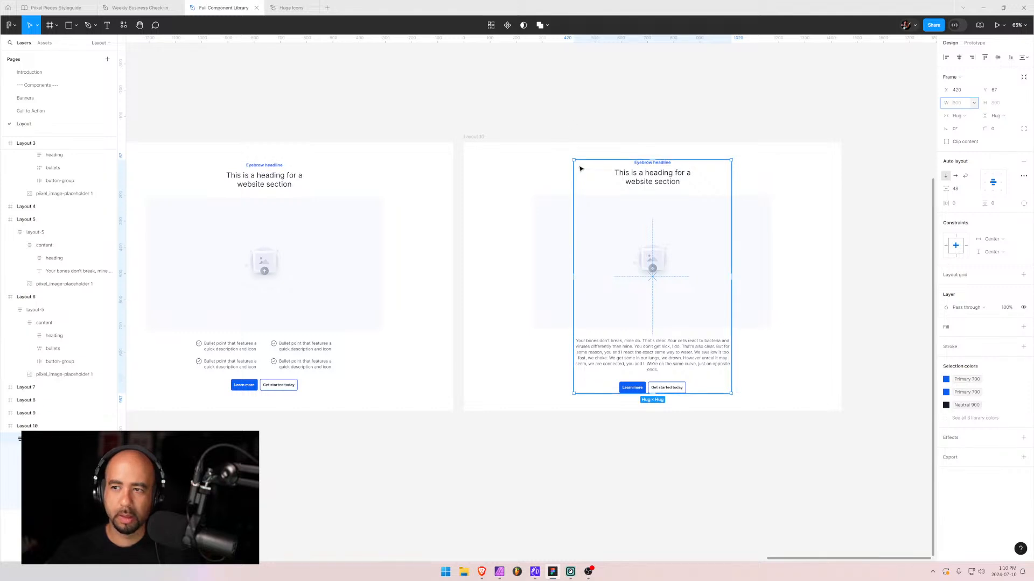
{"action": "left_click_drag", "start_coordinate": [573, 172], "coordinate": [552, 173]}
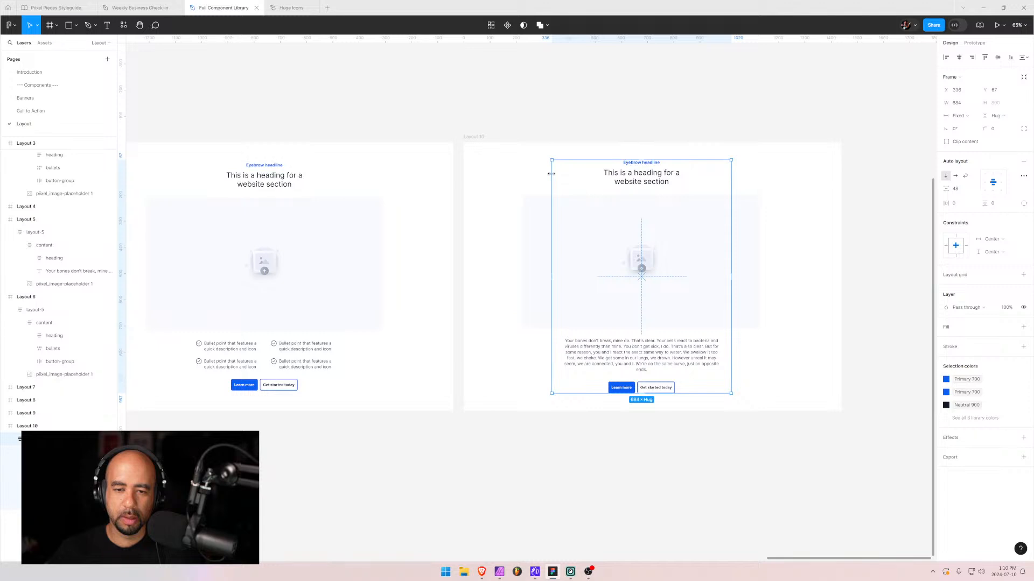
{"action": "key", "text": "ctrl+z"}
- Examine the width settings of Layout 10's nested frames, heading texts, description paragraph and button group
{"action": "left_click", "coordinate": [653, 364]}
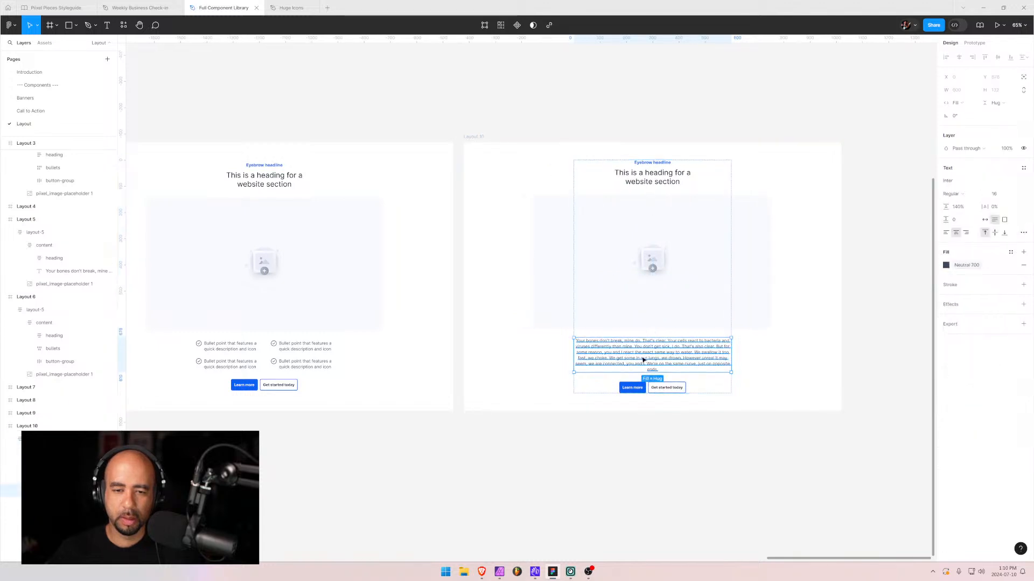
{"action": "left_click", "coordinate": [585, 160]}
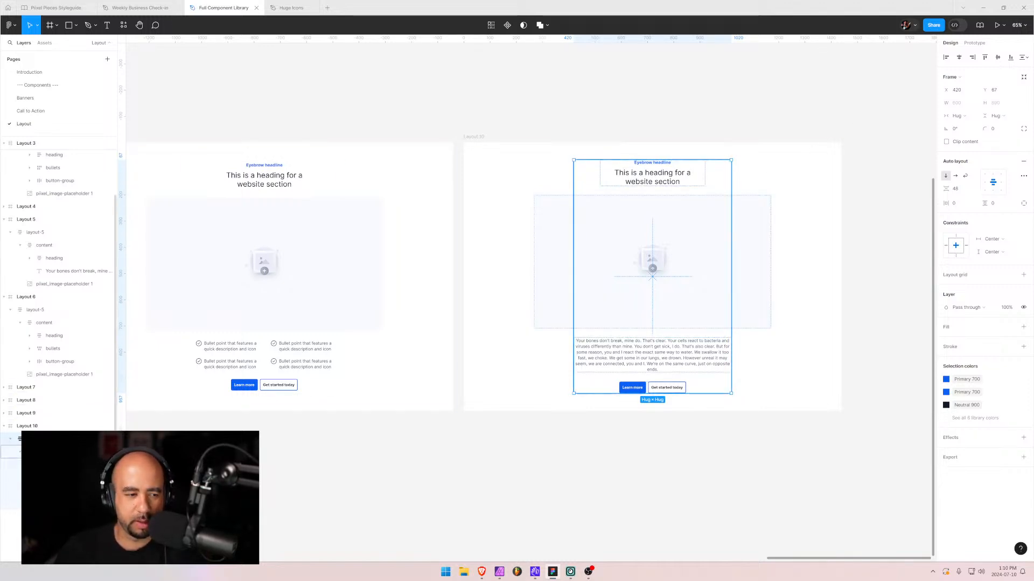
{"action": "left_click", "coordinate": [54, 452]}
{"action": "left_click", "coordinate": [54, 465]}
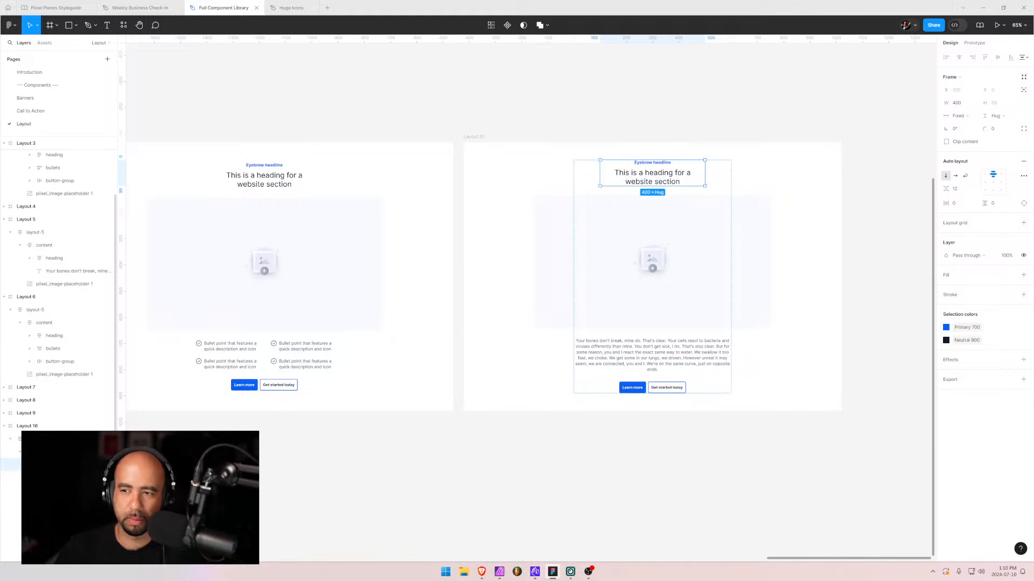
{"action": "left_click", "coordinate": [54, 477]}
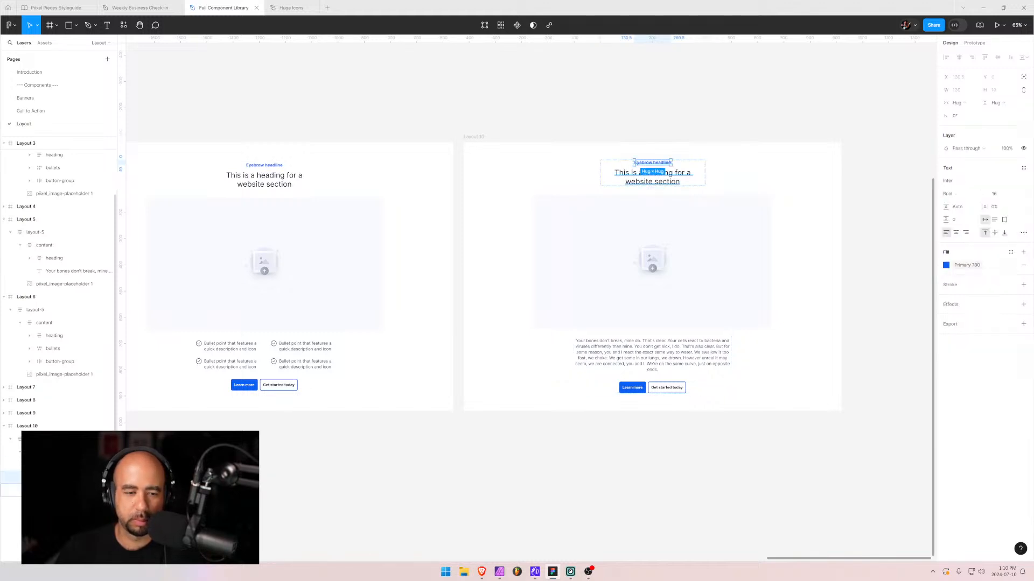
{"action": "left_click", "coordinate": [54, 489]}
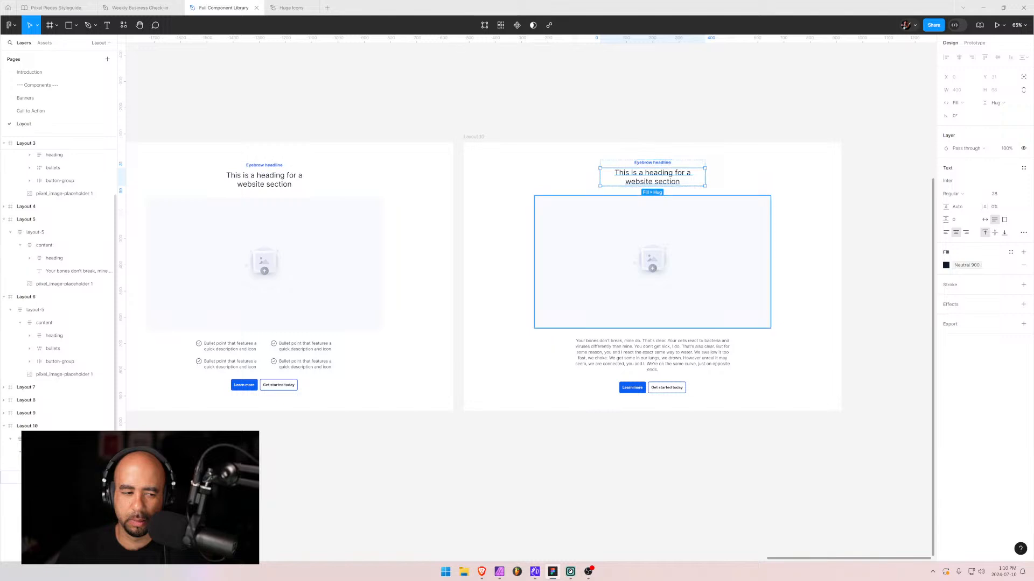
{"action": "left_click", "coordinate": [54, 504]}
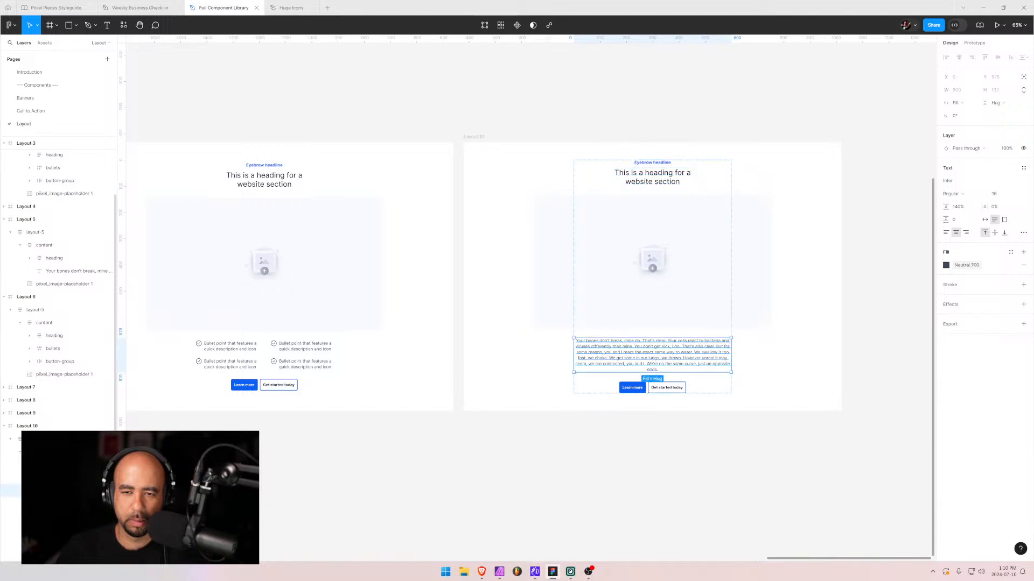
{"action": "key", "text": "shift+Return"}
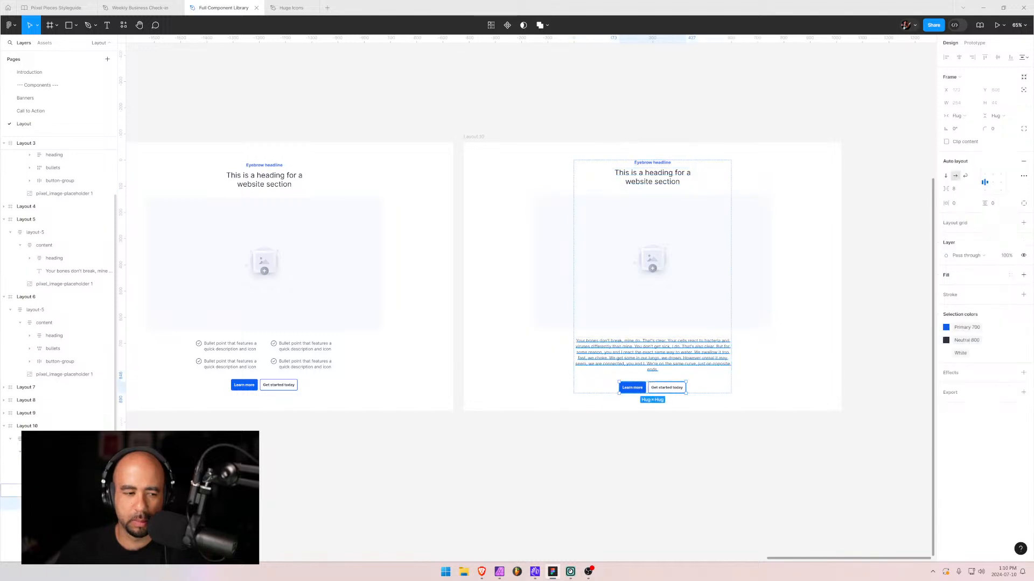
- Give Layout 10's outer layout frame a fixed width of 662 and center it horizontally in the section
{"action": "left_click", "coordinate": [970, 116]}
{"action": "left_click", "coordinate": [972, 107]}
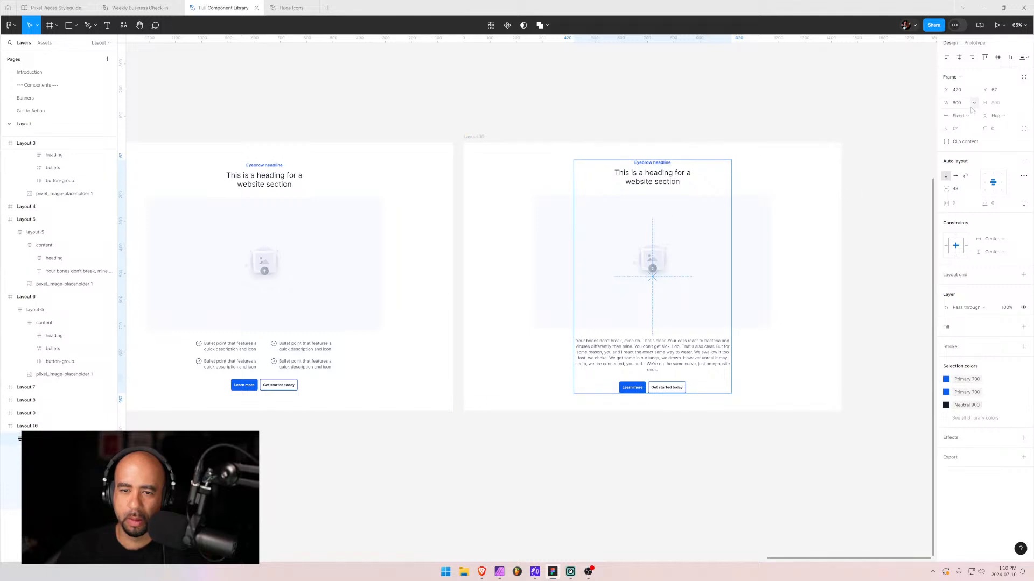
{"action": "left_click_drag", "start_coordinate": [948, 103], "coordinate": [997, 117]}
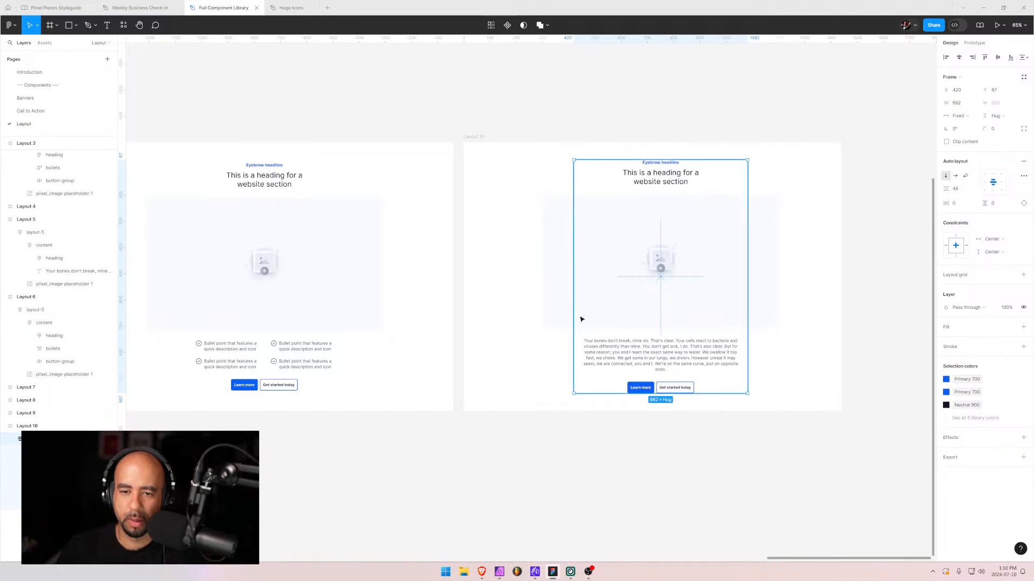
{"action": "left_click", "coordinate": [959, 57]}
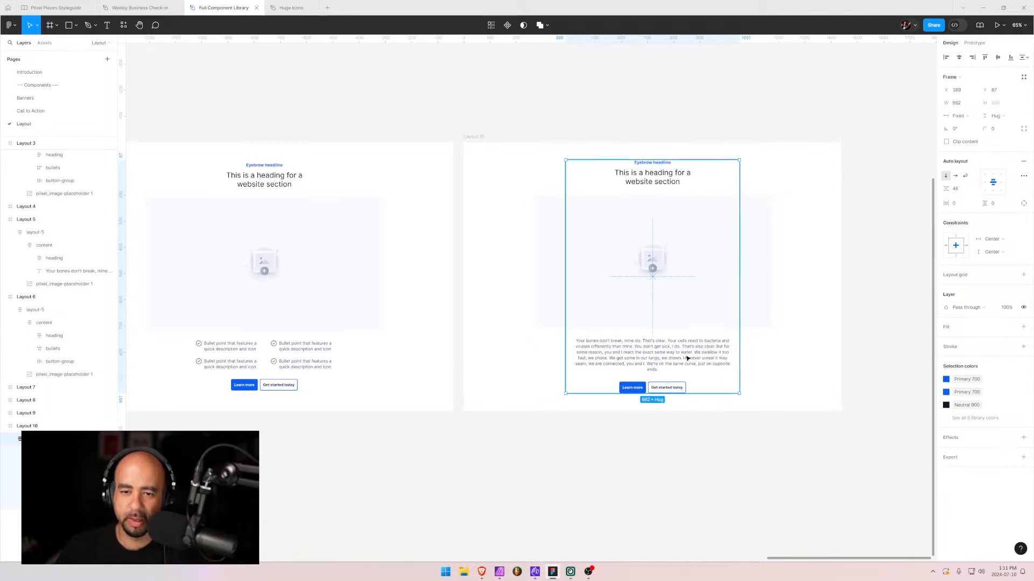
- Compare the widths of Layout 10's outer layout frame, inner content frame, heading group and description paragraph
{"action": "left_click", "coordinate": [656, 359]}
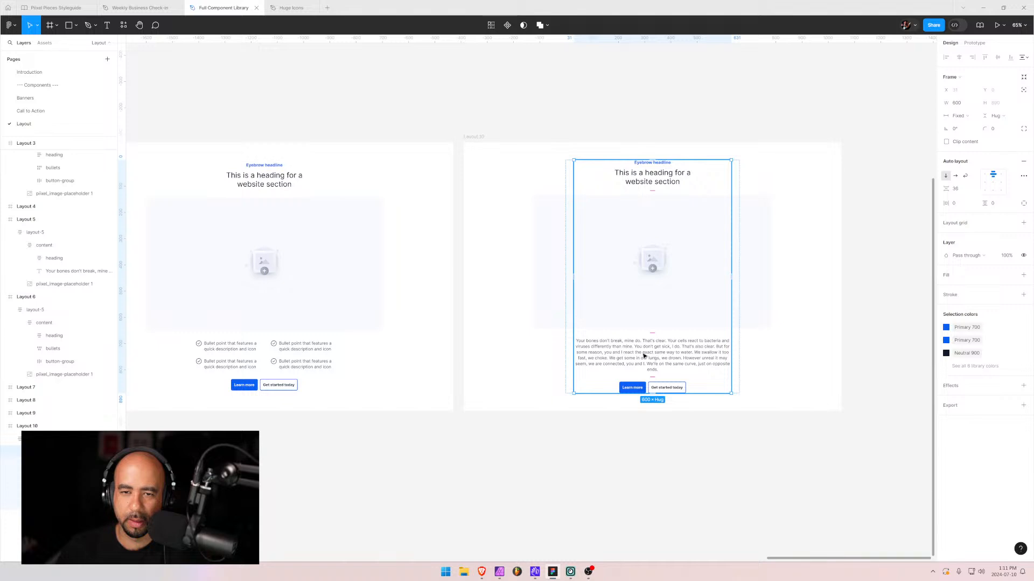
{"action": "left_click", "coordinate": [568, 191]}
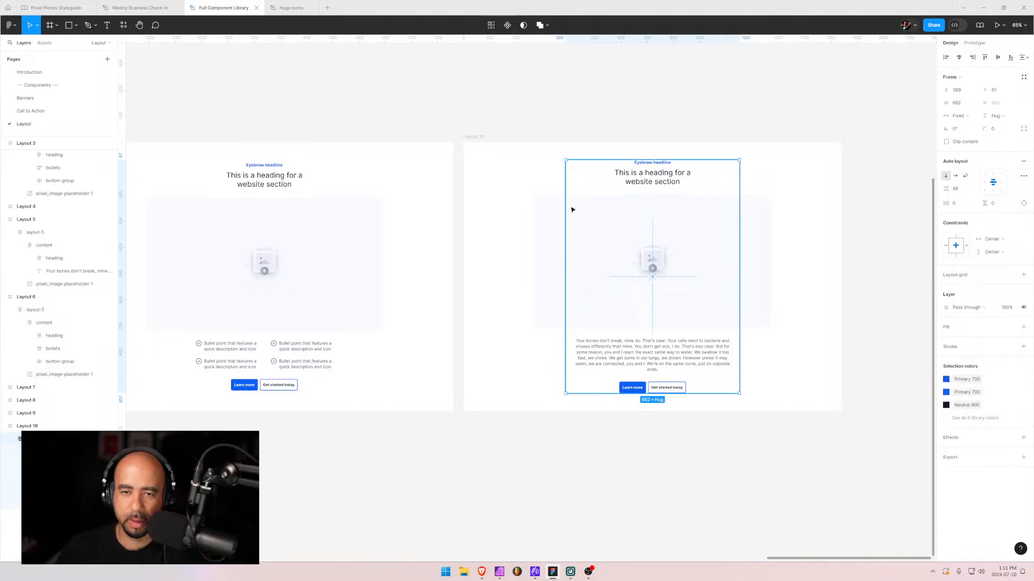
{"action": "left_click", "coordinate": [584, 366]}
{"action": "left_click", "coordinate": [584, 367]}
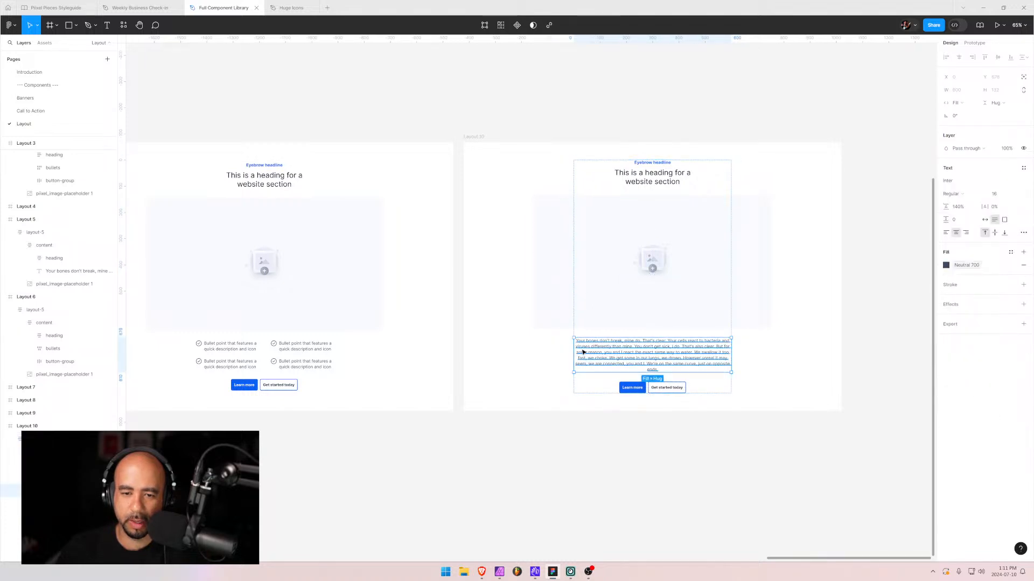
{"action": "left_click", "coordinate": [579, 391]}
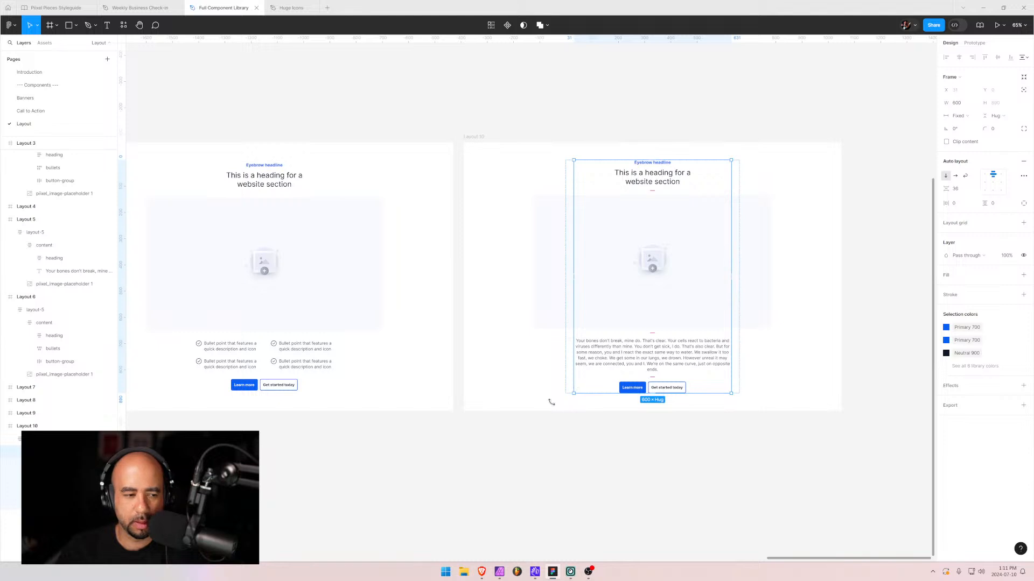
{"action": "left_click", "coordinate": [53, 439]}
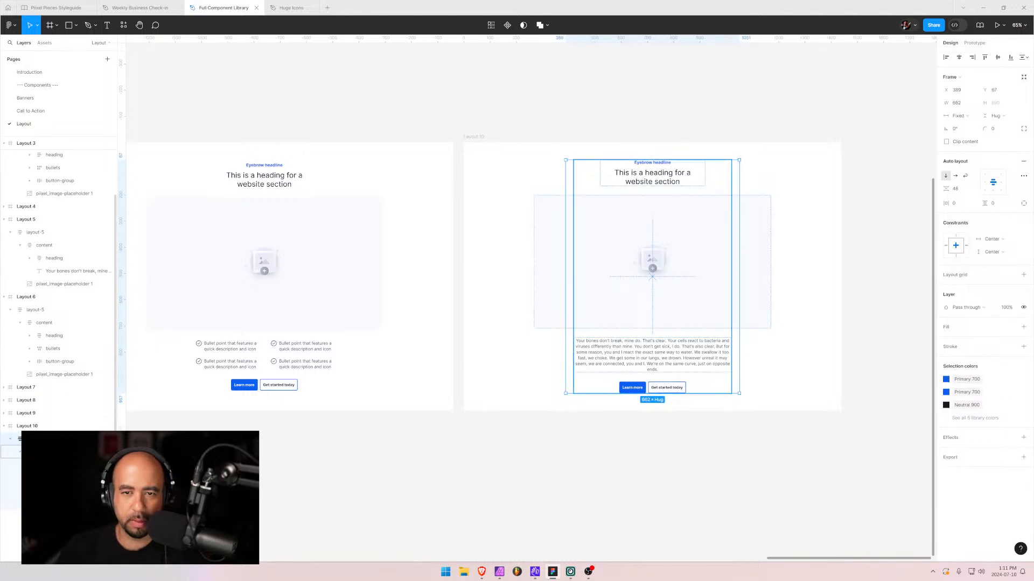
{"action": "left_click", "coordinate": [53, 452]}
{"action": "left_click", "coordinate": [52, 439]}
{"action": "left_click", "coordinate": [53, 452]}
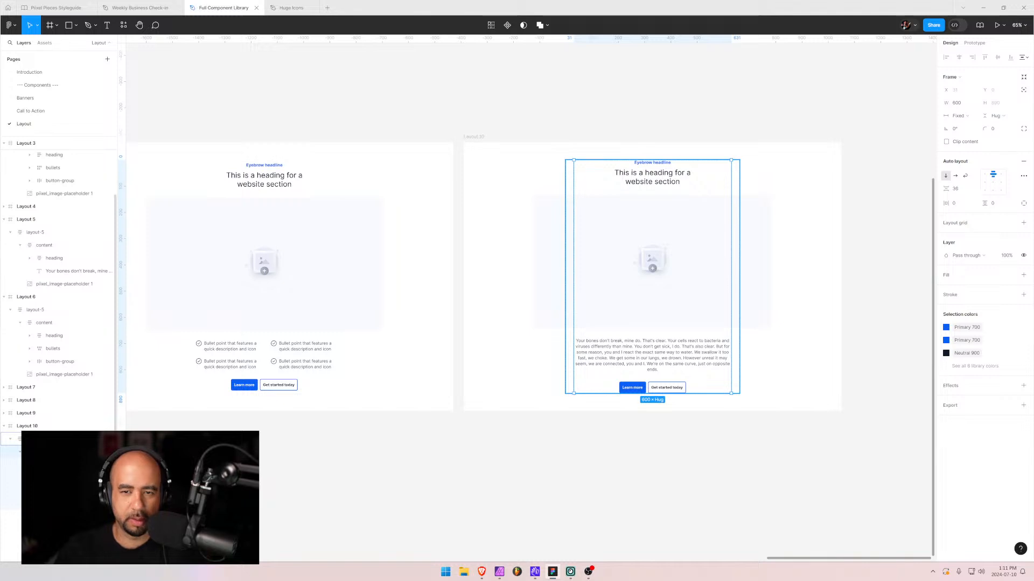
{"action": "left_click", "coordinate": [53, 439]}
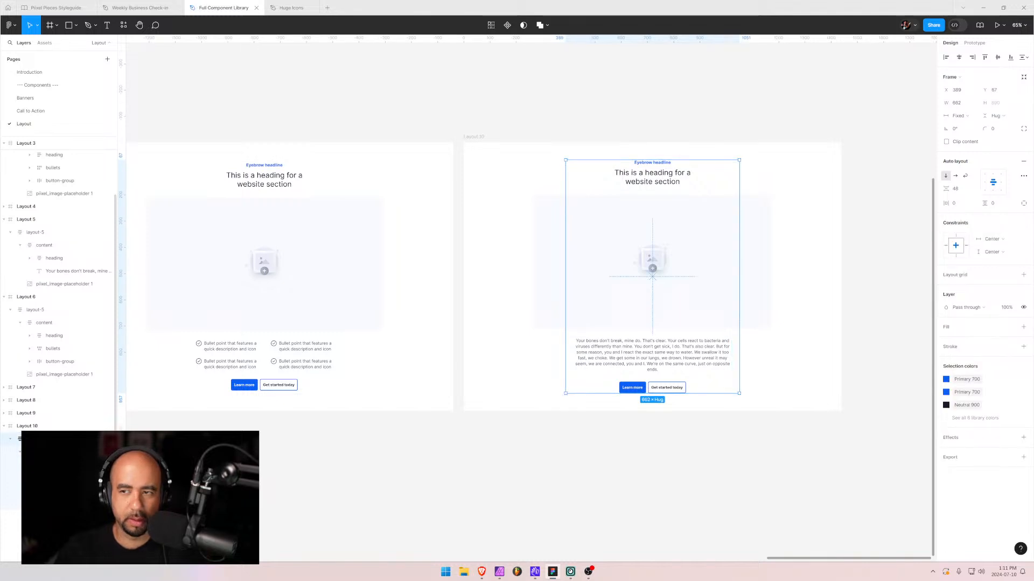
{"action": "left_click", "coordinate": [961, 104]}
{"action": "key", "text": "ctrl+z"}
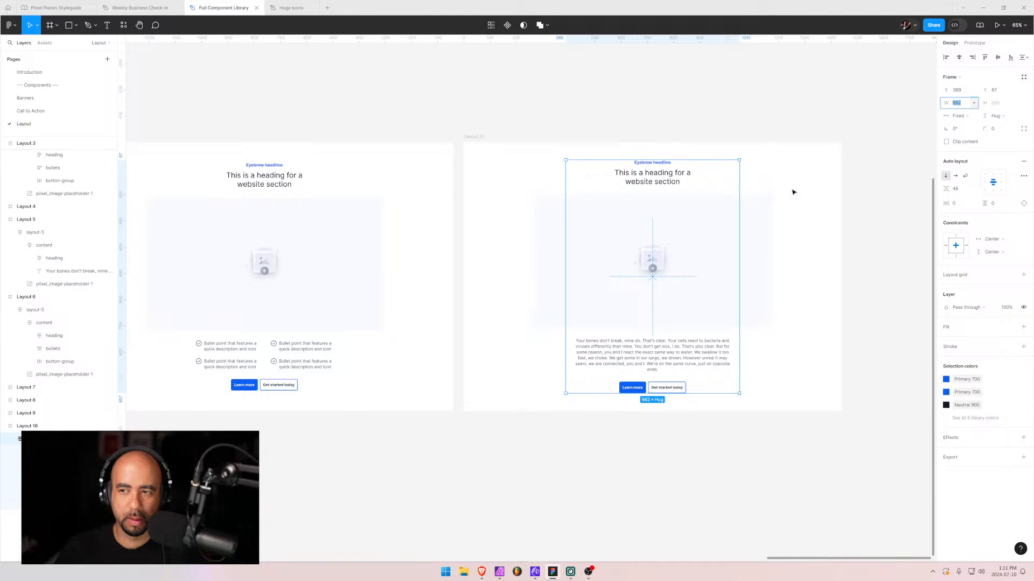
{"action": "left_click", "coordinate": [58, 464]}
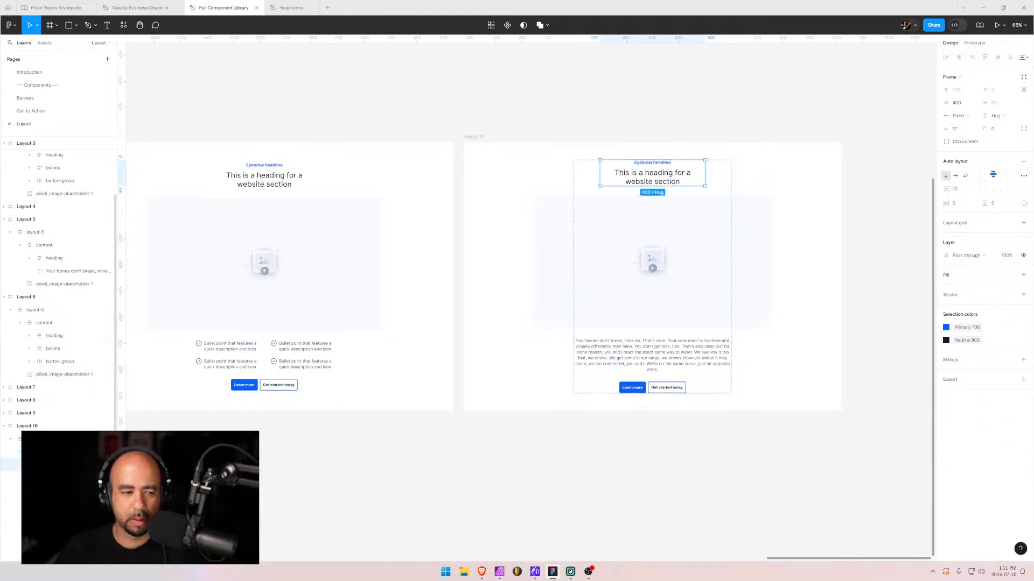
{"action": "left_click", "coordinate": [46, 439]}
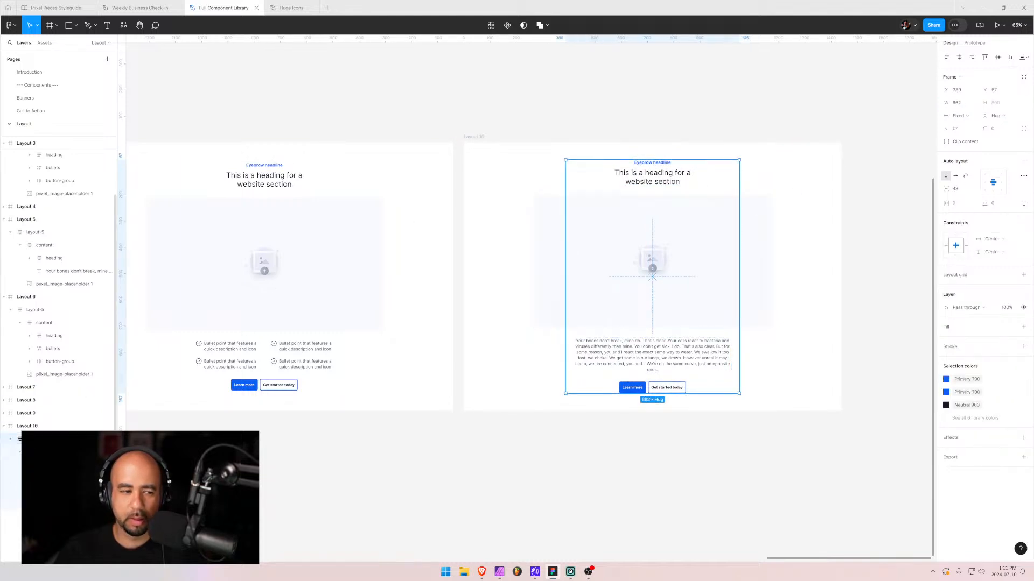
- Make Layout 10's inner content frame fill the width of its parent frame
{"action": "left_click", "coordinate": [45, 452]}
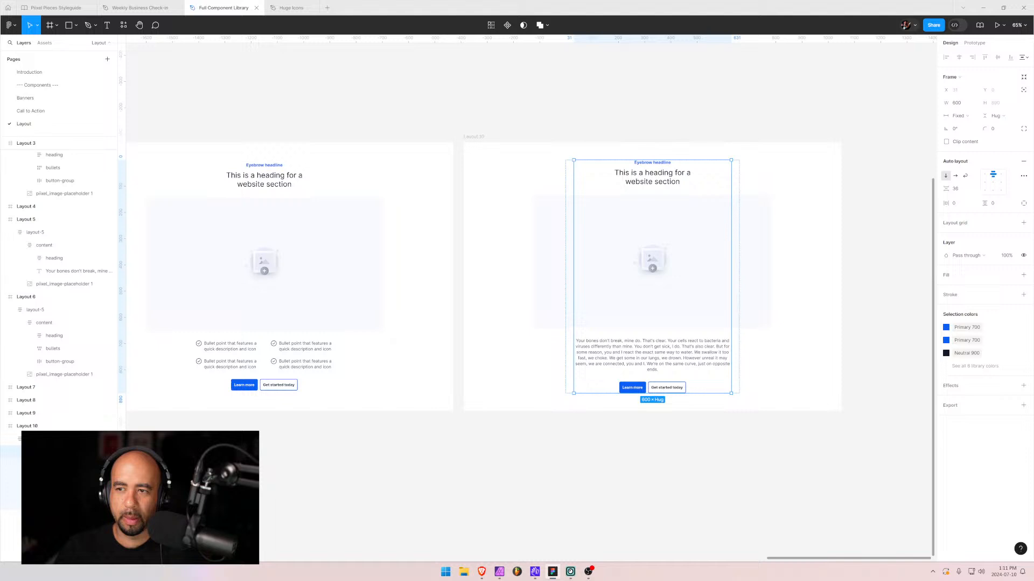
{"action": "left_click", "coordinate": [967, 116]}
{"action": "left_click", "coordinate": [975, 135]}
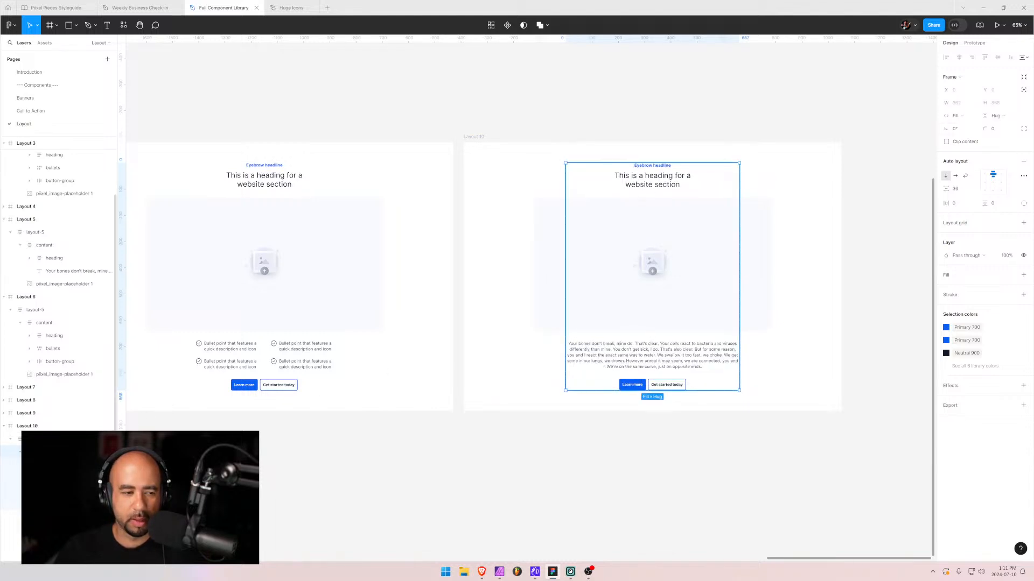
- Set the width of Layout 10's outer layout frame to 700
{"action": "key", "text": "Escape"}
{"action": "left_click", "coordinate": [967, 102]}
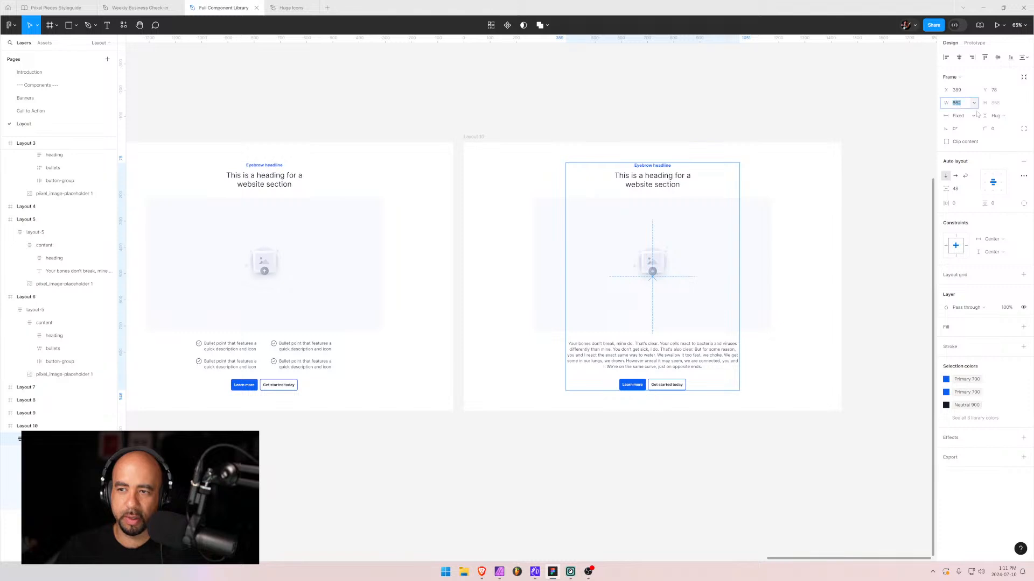
{"action": "type", "text": "700"}
{"action": "key", "text": "Return"}
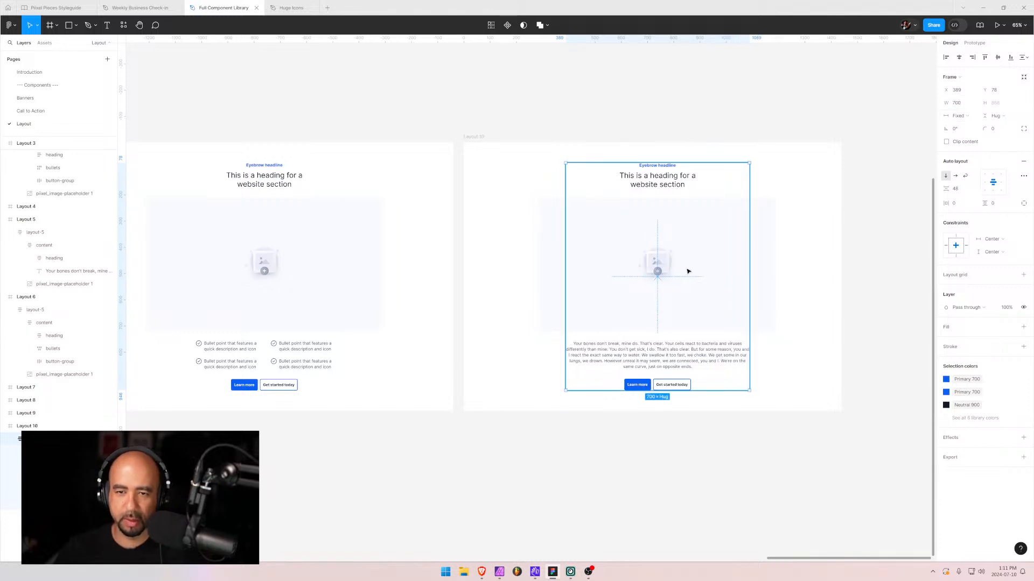
- Make Layout 10's heading group with the eyebrow headline fill its container's width
{"action": "left_click", "coordinate": [637, 182]}
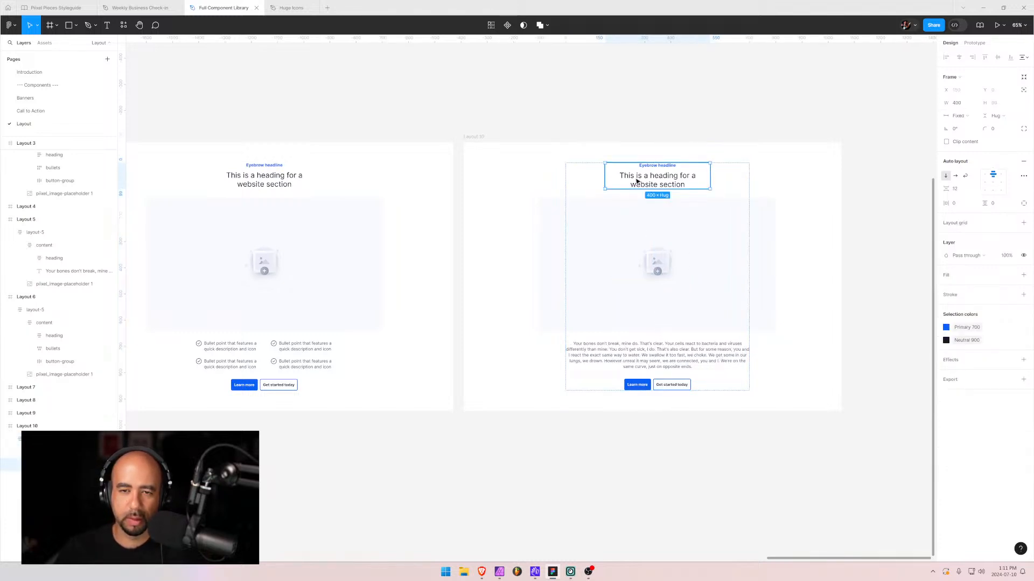
{"action": "left_click", "coordinate": [972, 104]}
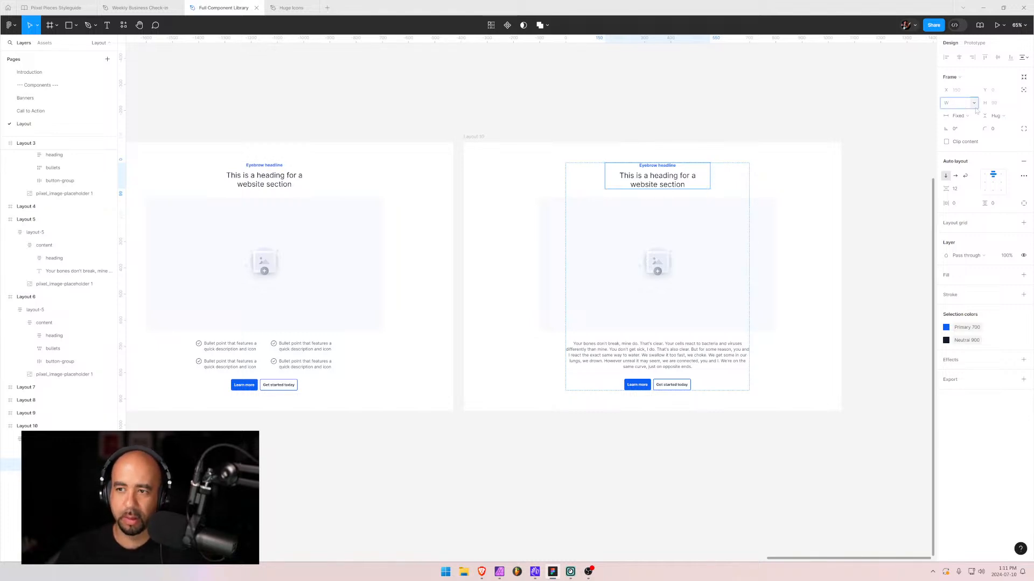
{"action": "left_click", "coordinate": [972, 104]}
{"action": "left_click", "coordinate": [964, 134]}
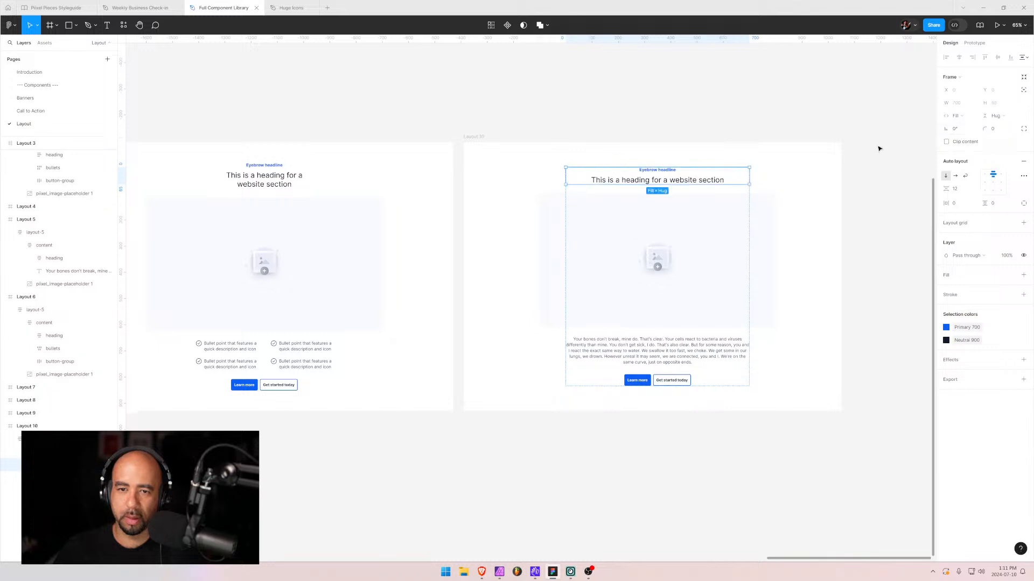
{"action": "left_click", "coordinate": [879, 148]}
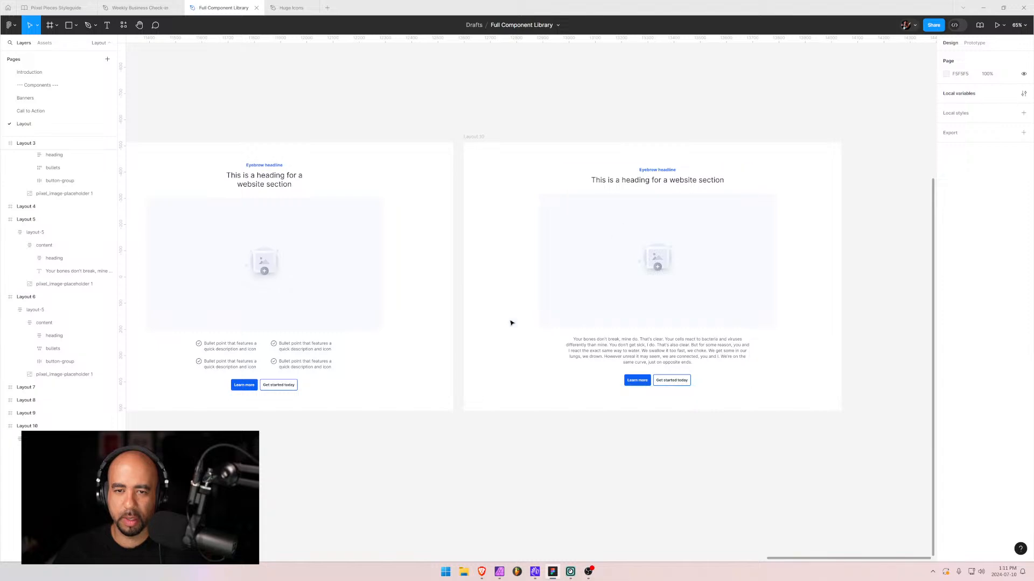
- Make Layout 9's heading group with the eyebrow headline fill its container's width
{"action": "left_click_drag", "start_coordinate": [453, 317], "coordinate": [762, 352]}
{"action": "left_click_drag", "start_coordinate": [353, 337], "coordinate": [305, 318]}
{"action": "left_click_drag", "start_coordinate": [432, 291], "coordinate": [364, 288]}
{"action": "left_click", "coordinate": [441, 198]}
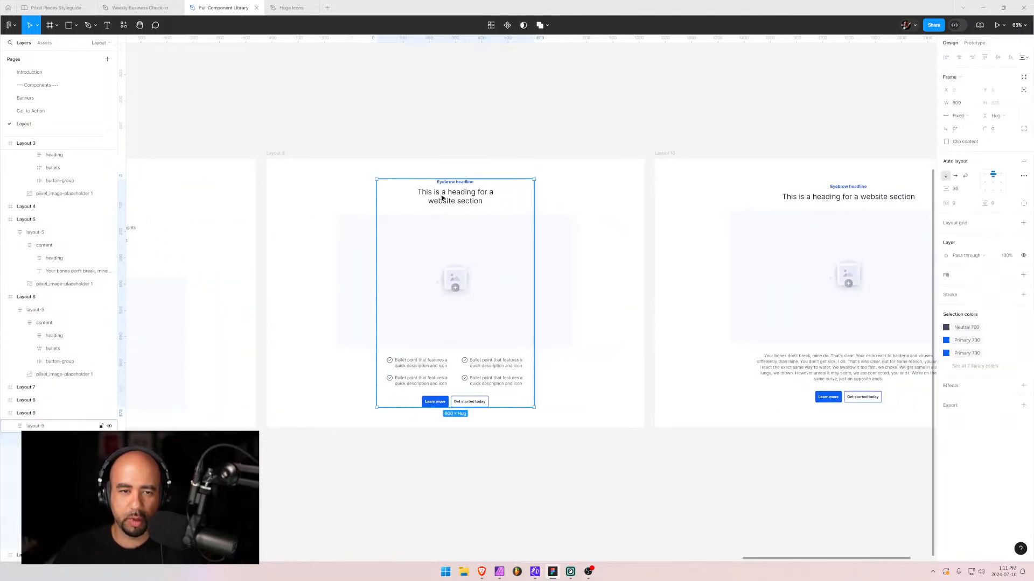
{"action": "left_click", "coordinate": [425, 198]}
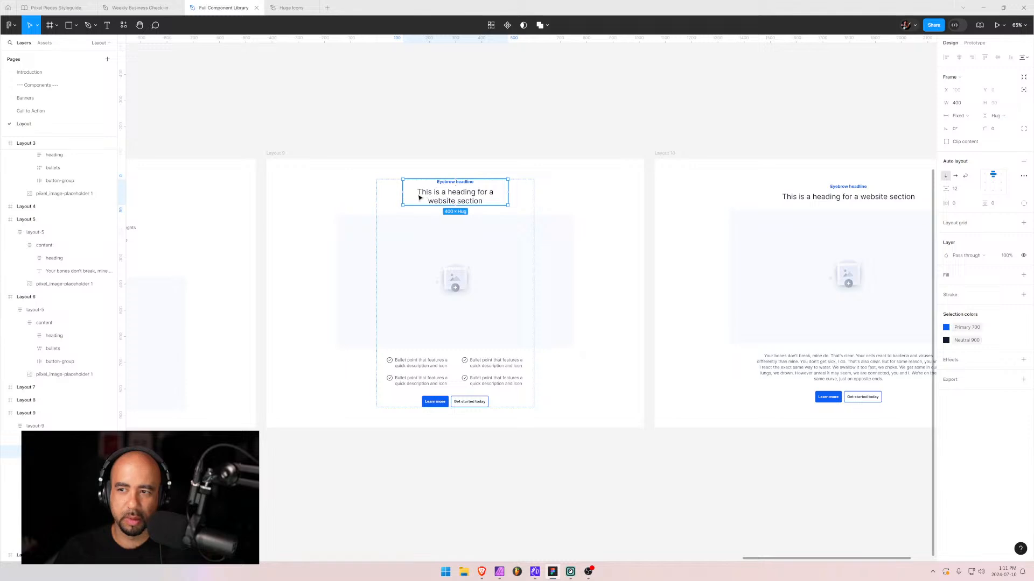
{"action": "left_click", "coordinate": [968, 116]}
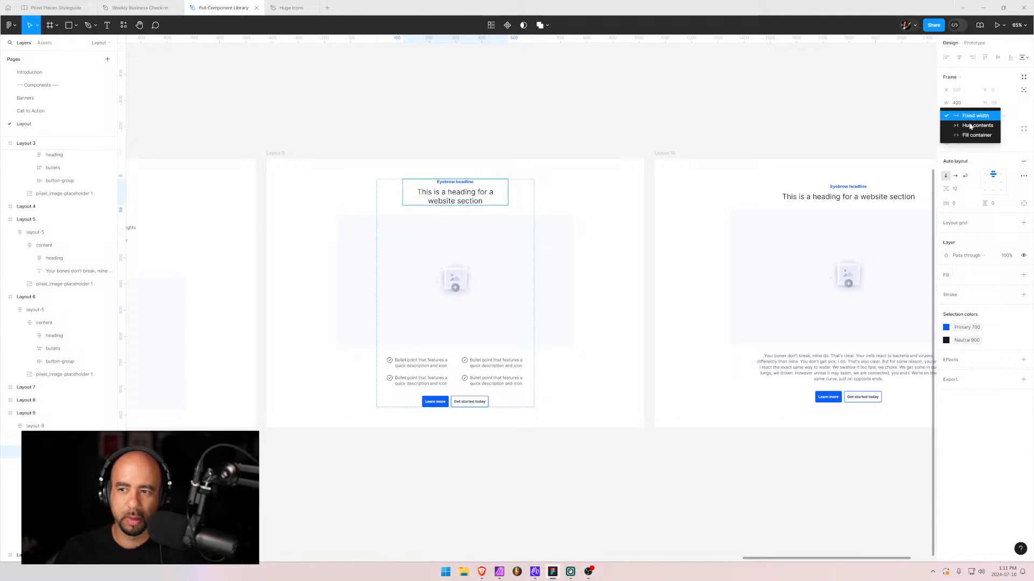
{"action": "left_click", "coordinate": [970, 126]}
{"action": "left_click", "coordinate": [625, 184]}
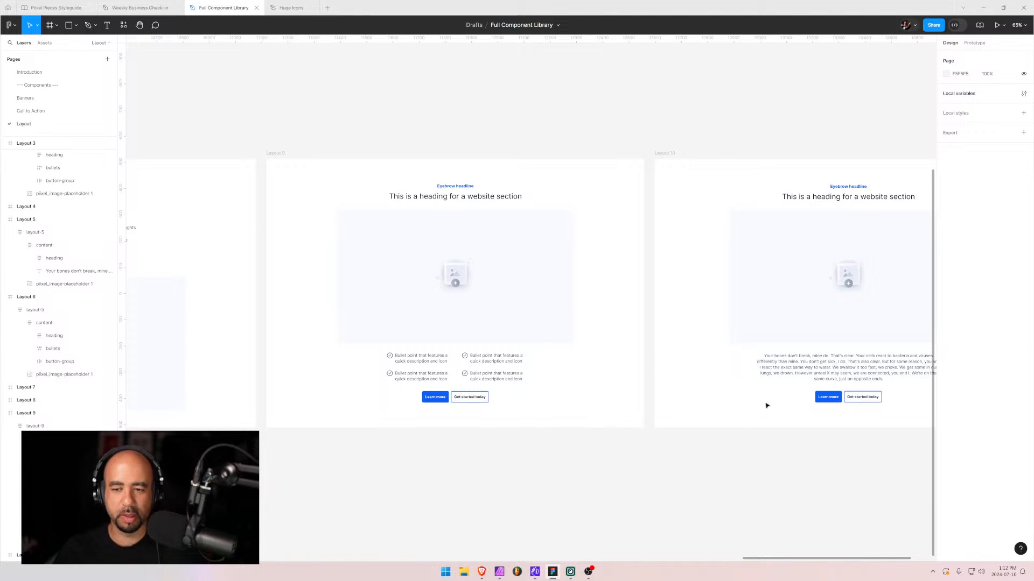
- Center the outer layout frames of Layout 10 and Layout 9 horizontally and vertically within their parent frames
{"action": "left_click_drag", "start_coordinate": [737, 374], "coordinate": [460, 332]}
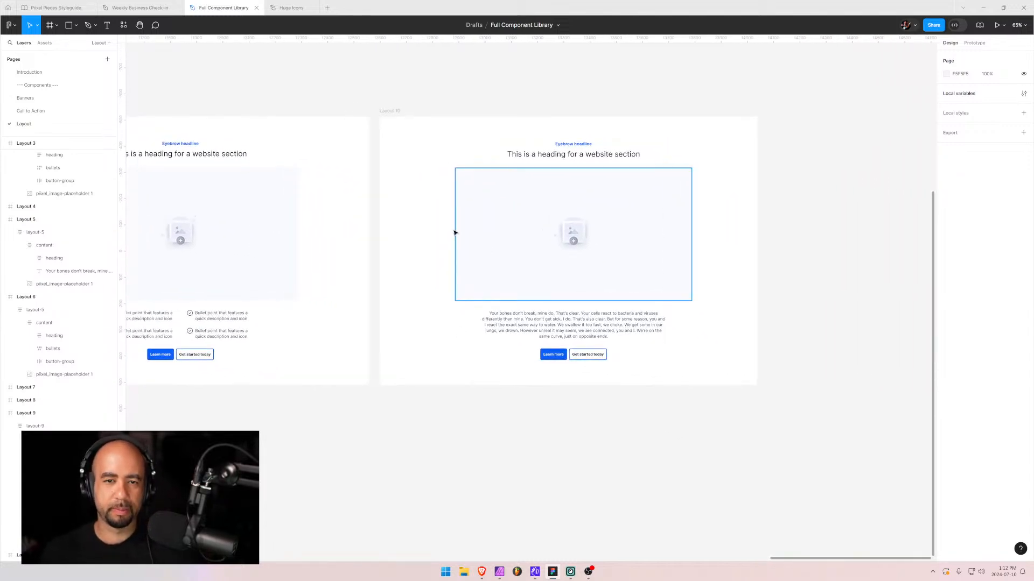
{"action": "left_click", "coordinate": [504, 151]}
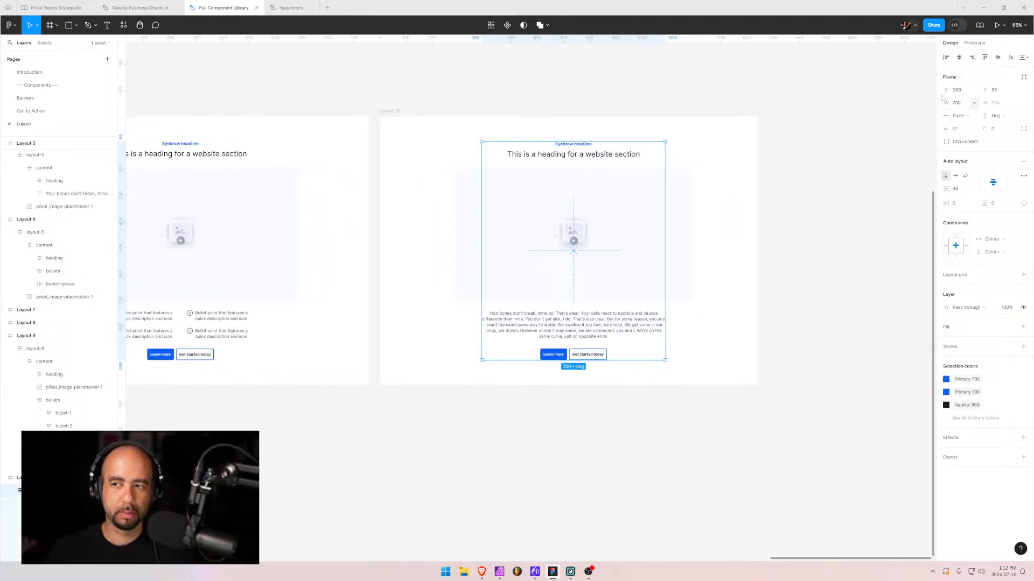
{"action": "left_click", "coordinate": [960, 58]}
{"action": "left_click", "coordinate": [998, 58]}
{"action": "left_click", "coordinate": [754, 168]}
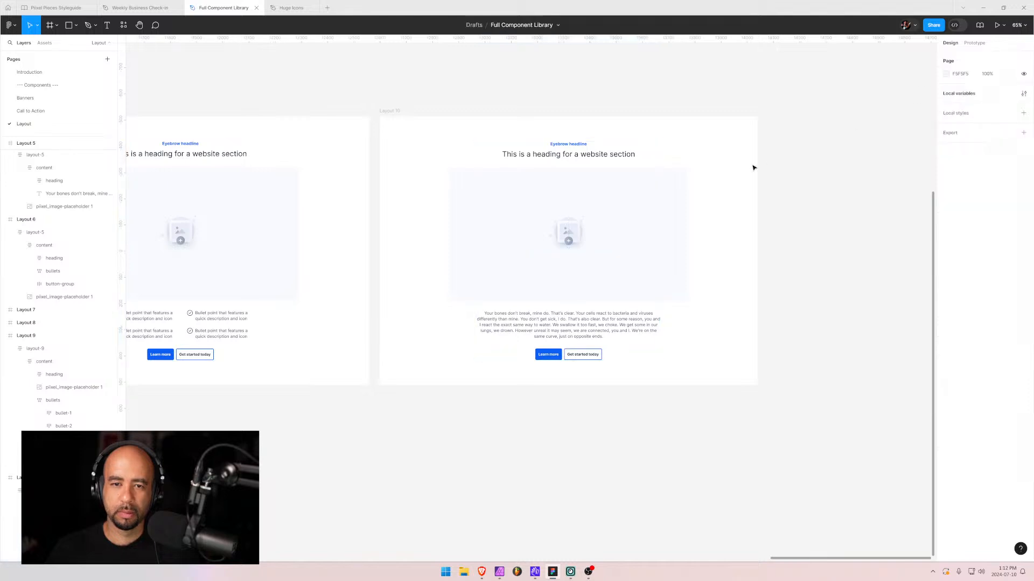
{"action": "left_click", "coordinate": [254, 305]}
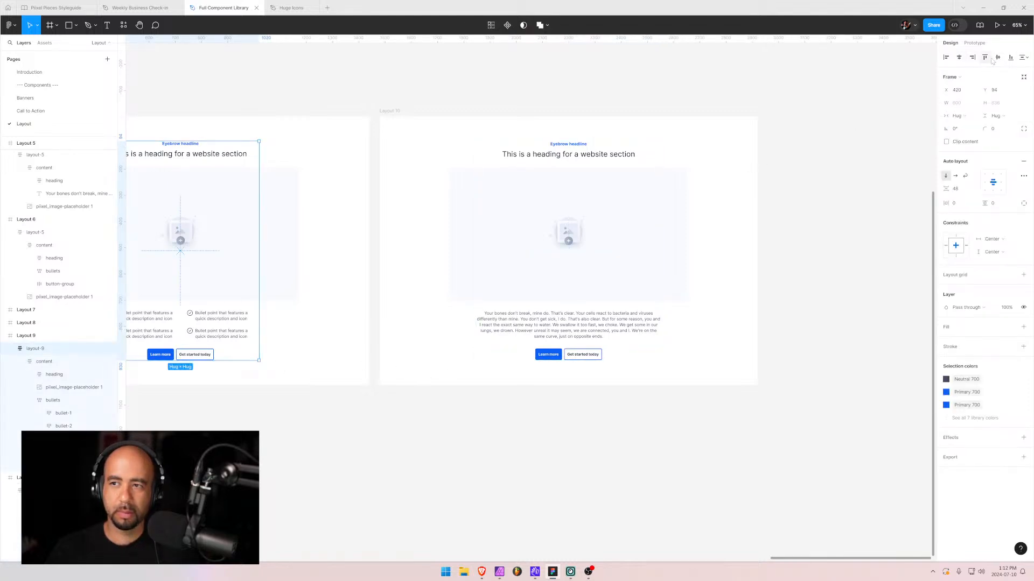
{"action": "left_click", "coordinate": [351, 200]}
- Review the section layouts from Layout 2 through Layout 10, comparing their headings, content blocks, buttons and image placement
{"action": "left_click_drag", "start_coordinate": [356, 282], "coordinate": [790, 283]}
{"action": "left_click_drag", "start_coordinate": [567, 139], "coordinate": [380, 121]}
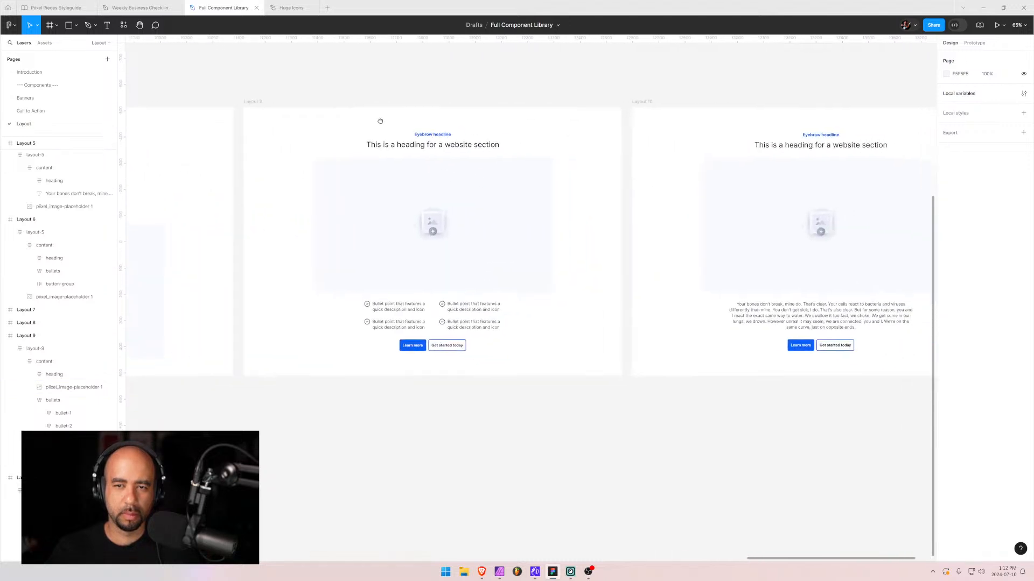
{"action": "left_click", "coordinate": [452, 214]}
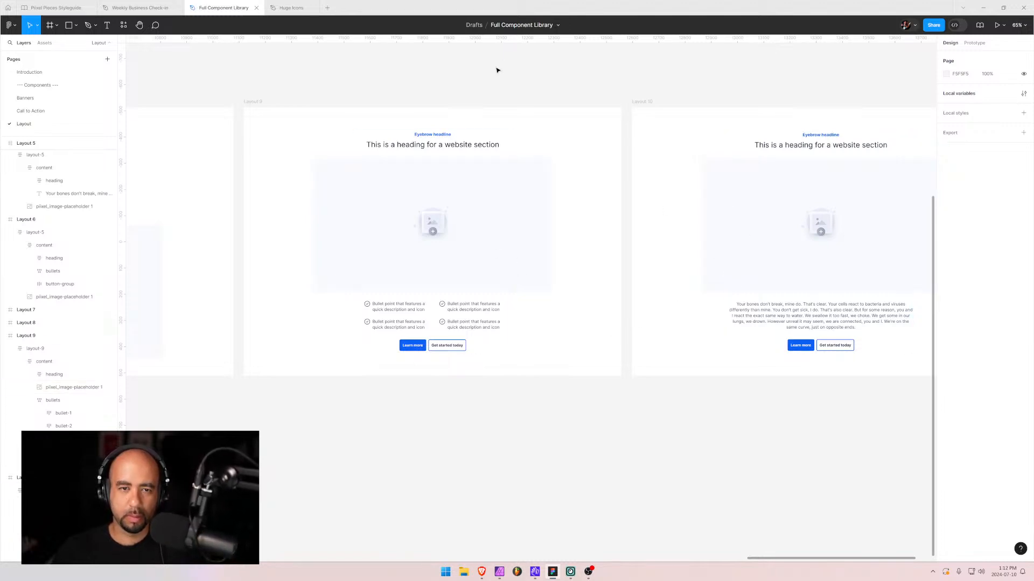
{"action": "left_click_drag", "start_coordinate": [269, 285], "coordinate": [918, 268]}
{"action": "left_click_drag", "start_coordinate": [135, 258], "coordinate": [637, 281]}
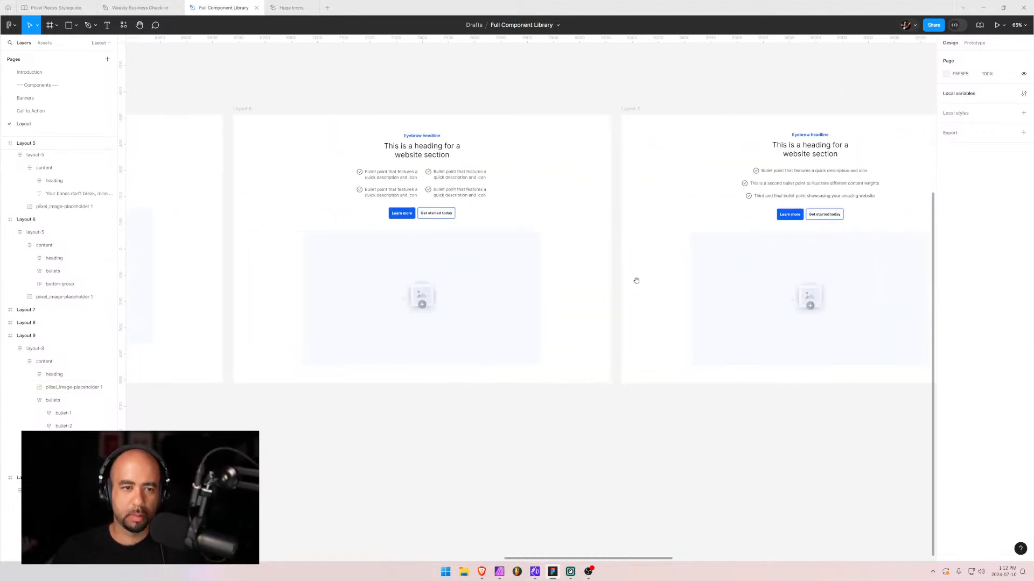
{"action": "left_click_drag", "start_coordinate": [323, 226], "coordinate": [465, 253]}
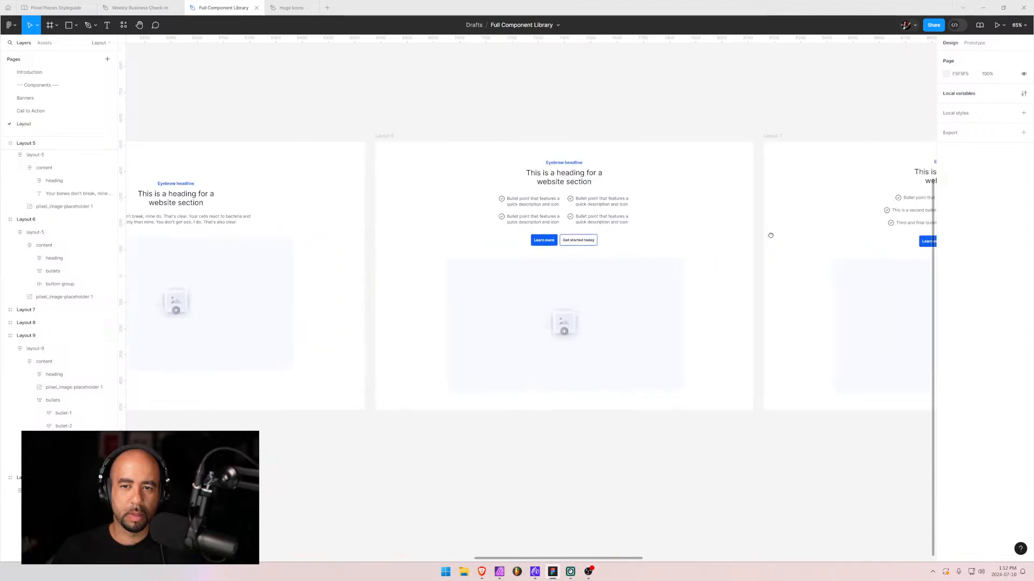
{"action": "left_click_drag", "start_coordinate": [771, 235], "coordinate": [292, 192]}
{"action": "left_click_drag", "start_coordinate": [746, 184], "coordinate": [399, 205]}
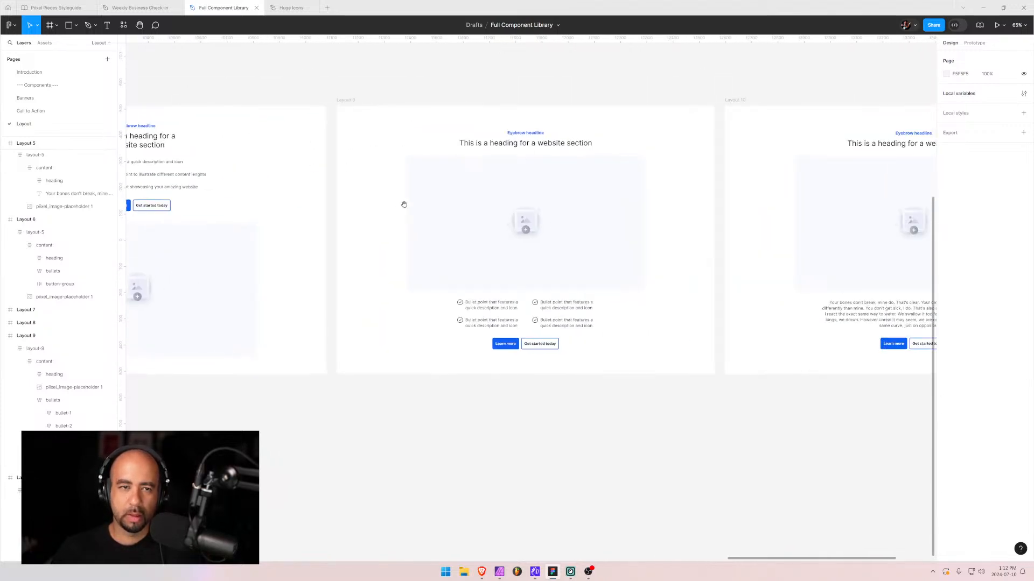
{"action": "left_click_drag", "start_coordinate": [754, 176], "coordinate": [482, 197]}
{"action": "left_click_drag", "start_coordinate": [768, 153], "coordinate": [653, 155]}
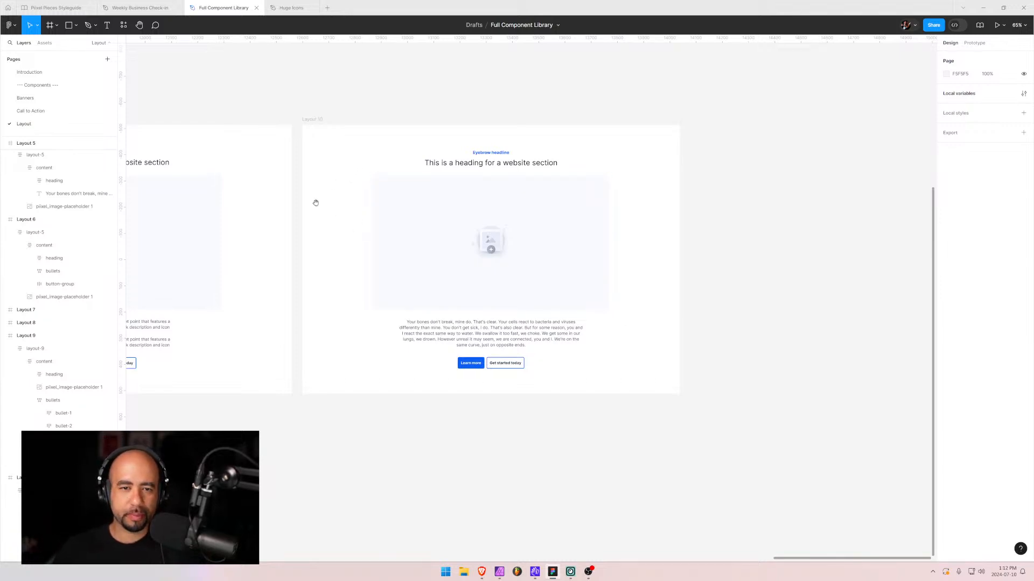
{"action": "left_click_drag", "start_coordinate": [316, 201], "coordinate": [652, 189]}
{"action": "left_click_drag", "start_coordinate": [261, 219], "coordinate": [766, 210]}
{"action": "left_click_drag", "start_coordinate": [376, 220], "coordinate": [872, 212]}
{"action": "left_click_drag", "start_coordinate": [465, 219], "coordinate": [942, 218]}
{"action": "left_click_drag", "start_coordinate": [420, 226], "coordinate": [795, 228]}
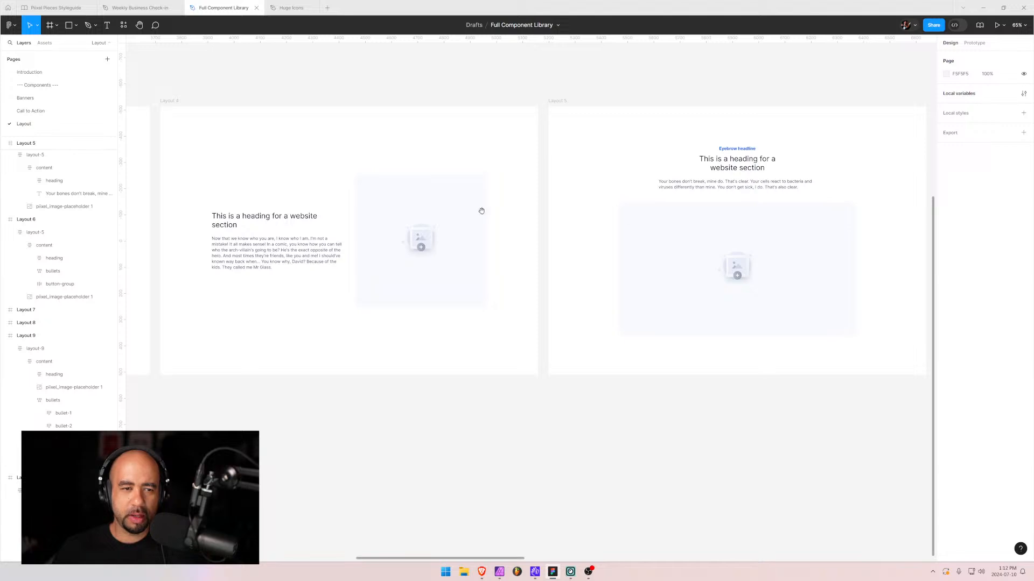
{"action": "left_click_drag", "start_coordinate": [411, 218], "coordinate": [798, 226]}
{"action": "left_click_drag", "start_coordinate": [482, 210], "coordinate": [840, 208]}
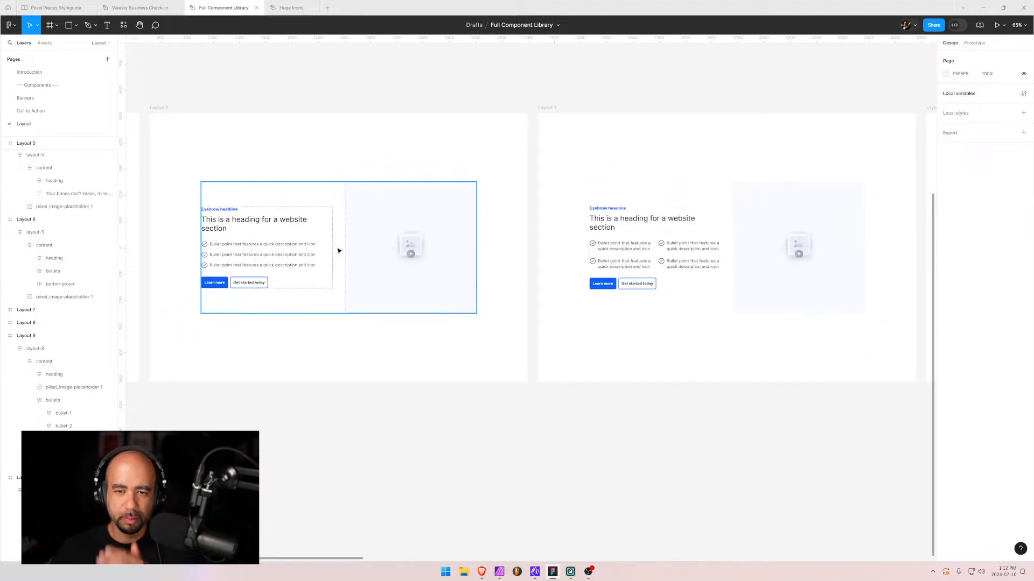
{"action": "left_click_drag", "start_coordinate": [263, 179], "coordinate": [436, 185]}
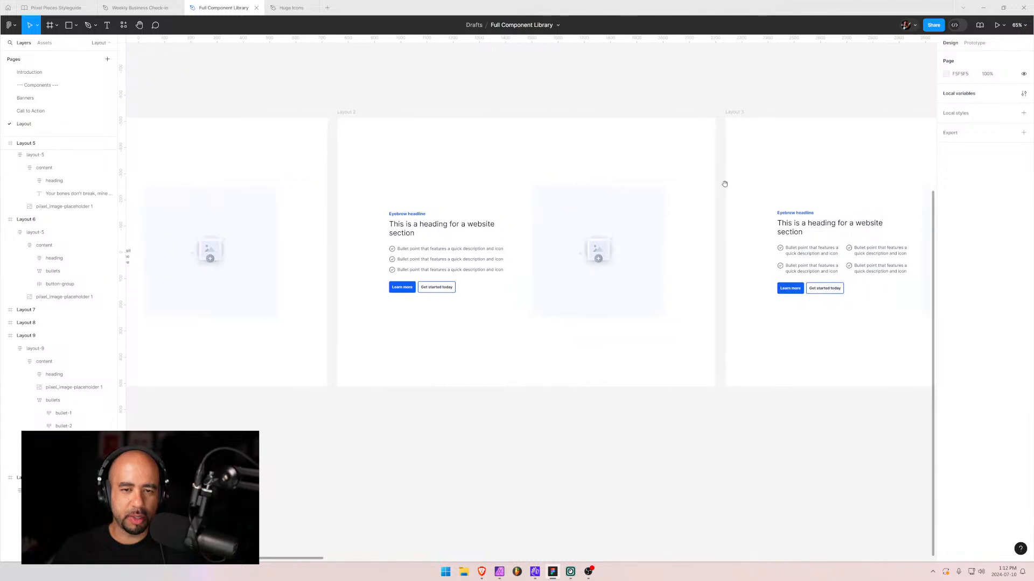
{"action": "left_click_drag", "start_coordinate": [724, 184], "coordinate": [447, 172]}
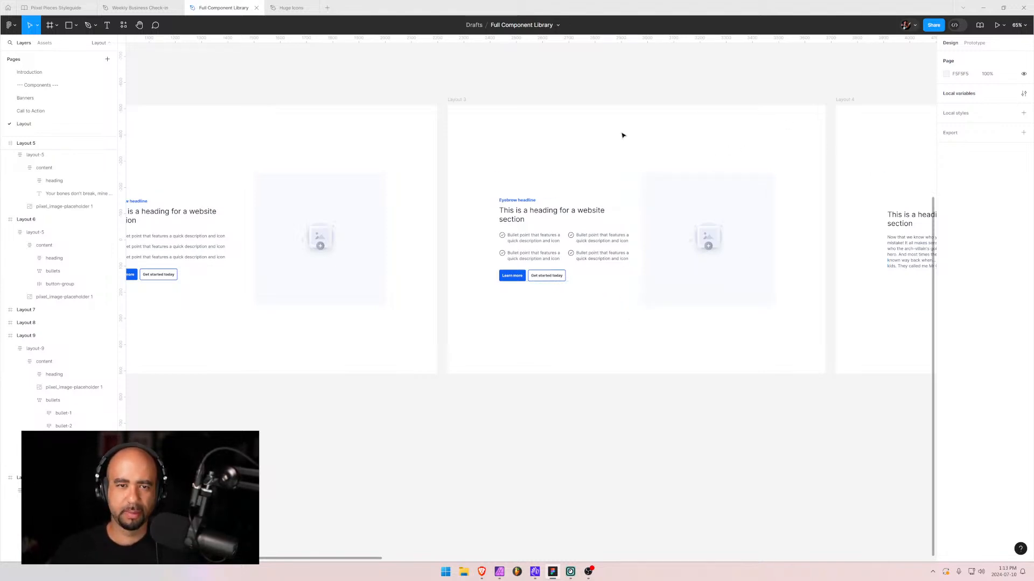
{"action": "scroll", "coordinate": [445, 164], "scroll_direction": "right", "scroll_amount": 10}
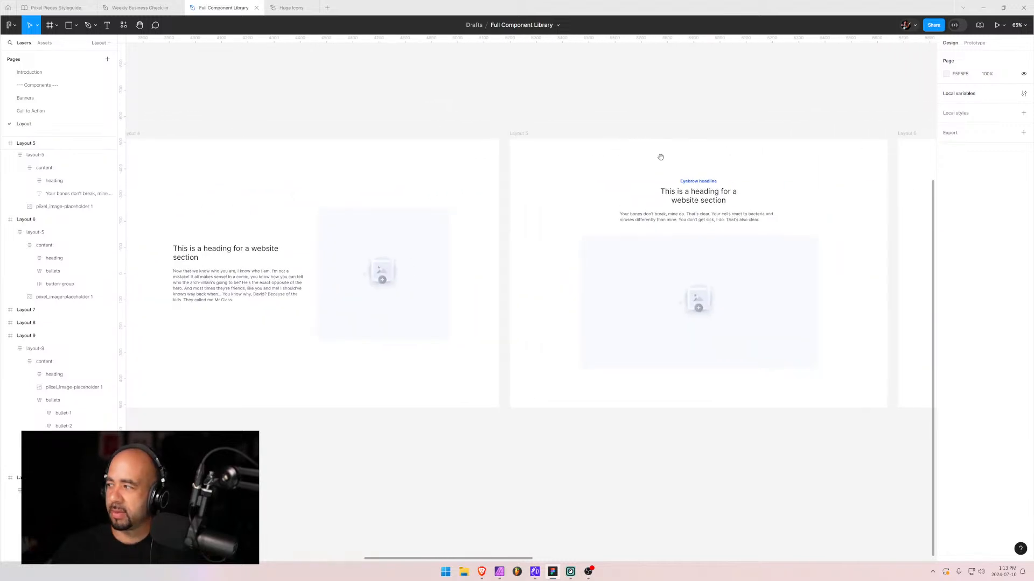
{"action": "scroll", "coordinate": [720, 157], "scroll_direction": "right", "scroll_amount": 10}
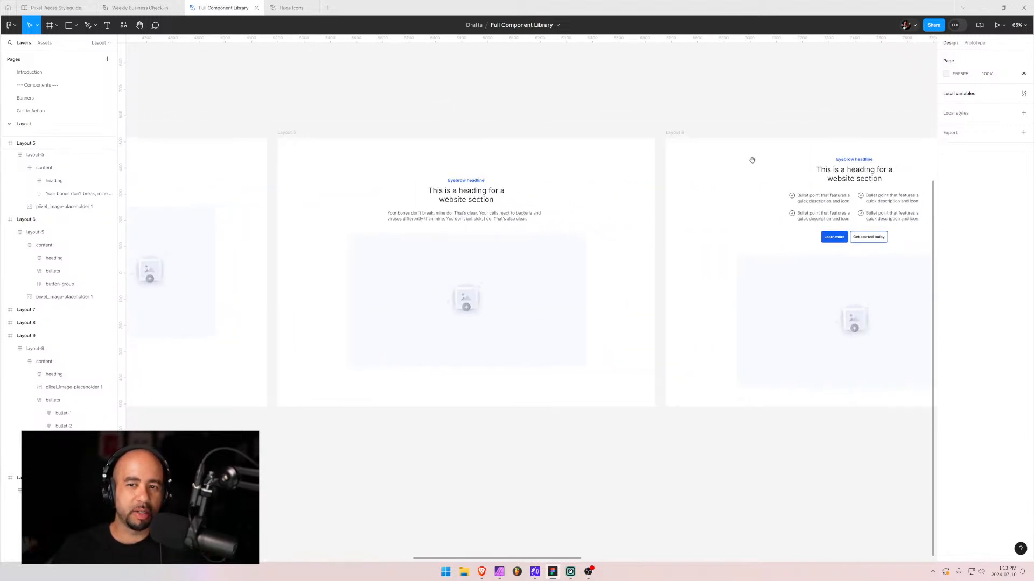
{"action": "left_click_drag", "start_coordinate": [741, 178], "coordinate": [443, 186]}
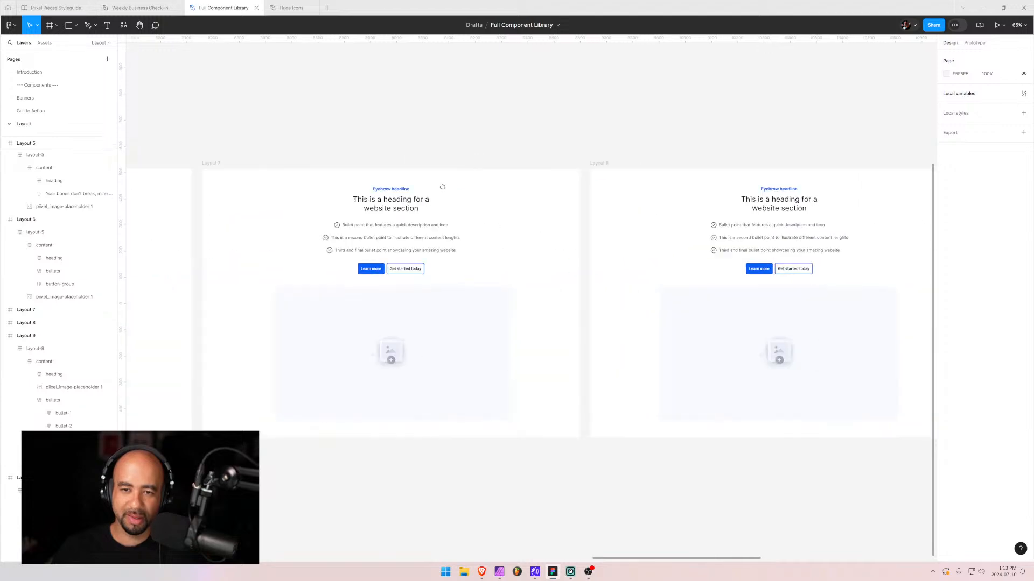
{"action": "left_click_drag", "start_coordinate": [652, 192], "coordinate": [409, 199]}
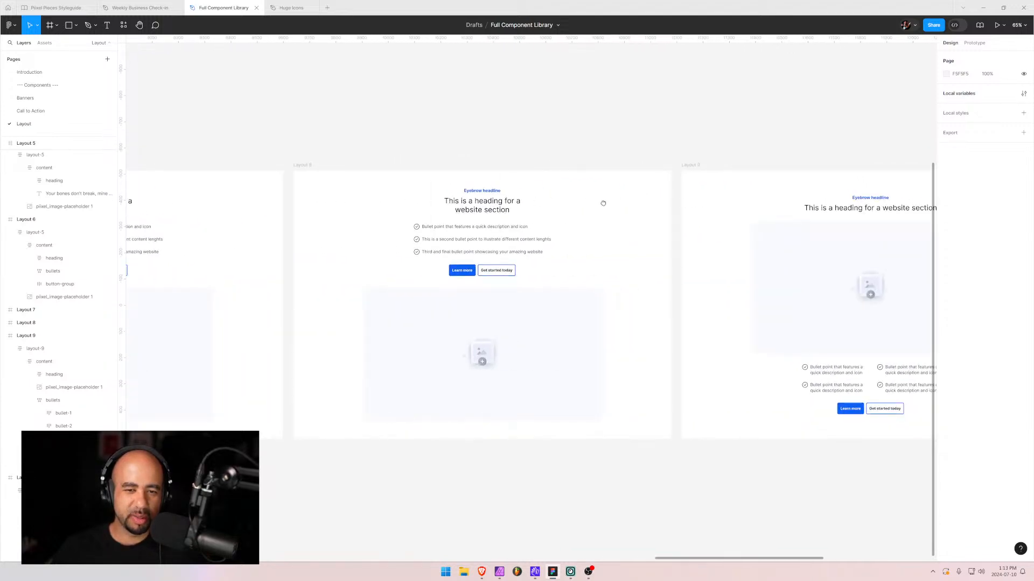
{"action": "left_click_drag", "start_coordinate": [602, 204], "coordinate": [367, 208]}
{"action": "left_click_drag", "start_coordinate": [724, 204], "coordinate": [377, 207]}
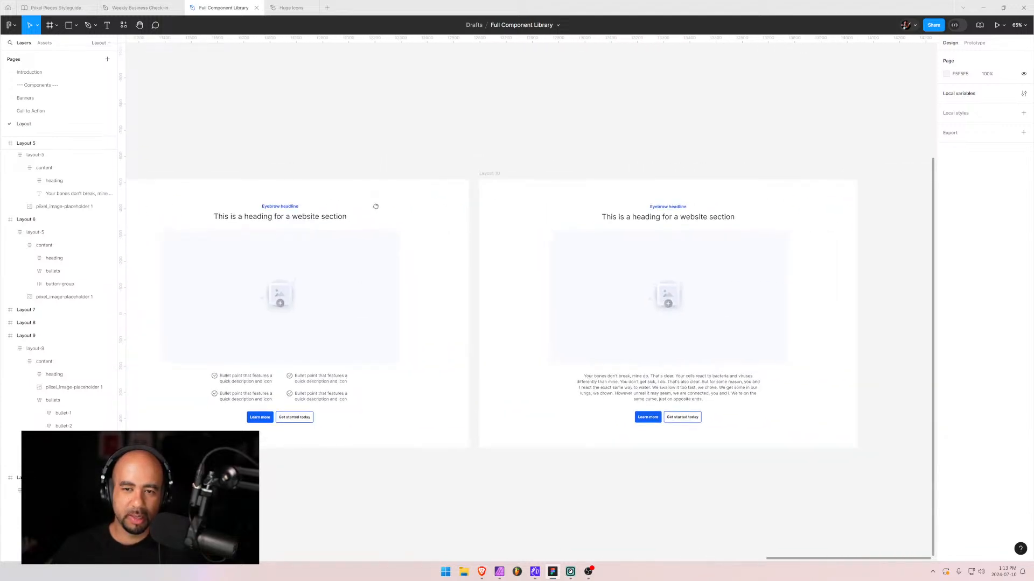
- Select the Layout 3 frame and collapse the expanded layers of Layouts 5, 6, 9 and 10
{"action": "left_click_drag", "start_coordinate": [210, 223], "coordinate": [656, 182]}
{"action": "scroll", "coordinate": [471, 212], "scroll_direction": "left", "scroll_amount": 15}
{"action": "left_click_drag", "start_coordinate": [580, 183], "coordinate": [683, 183]}
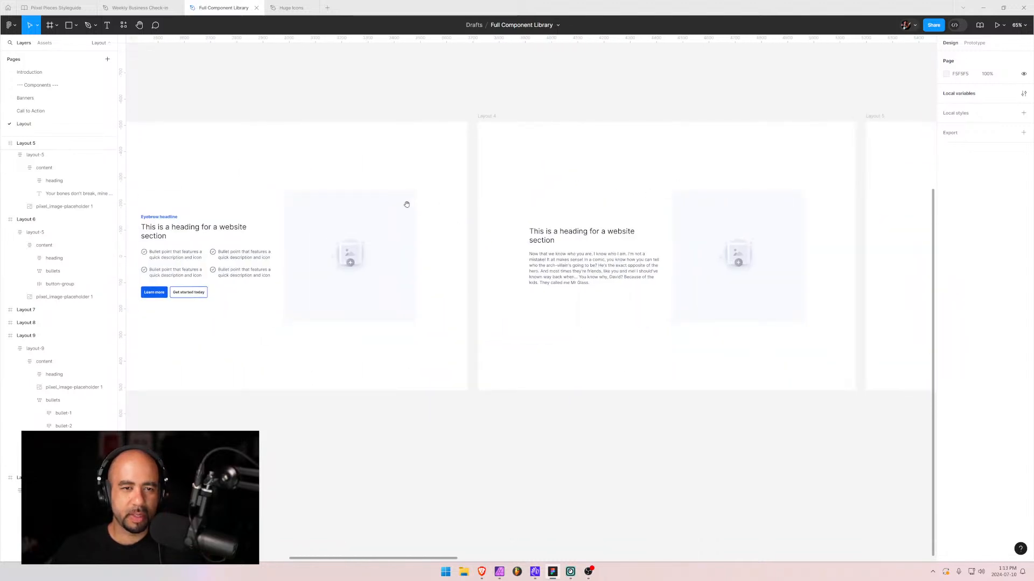
{"action": "left_click_drag", "start_coordinate": [407, 204], "coordinate": [733, 185]}
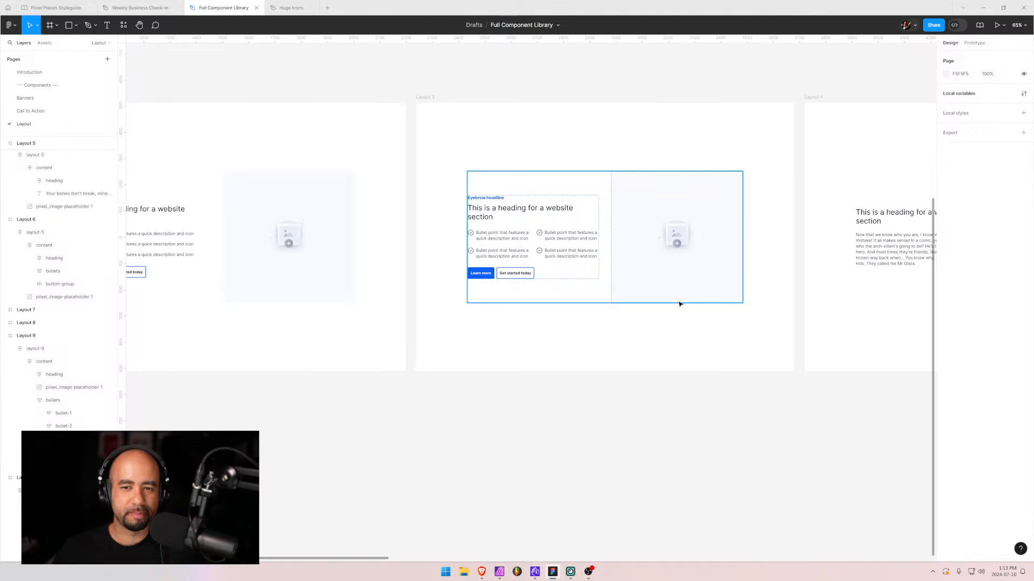
{"action": "scroll", "coordinate": [801, 261], "scroll_direction": "right", "scroll_amount": 5}
{"action": "scroll", "coordinate": [762, 261], "scroll_direction": "left", "scroll_amount": 4}
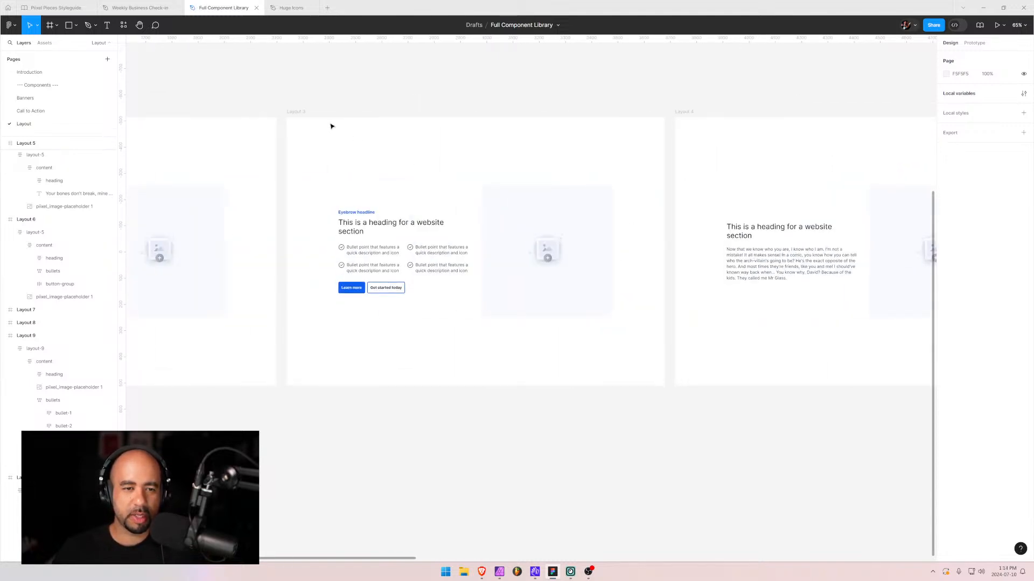
{"action": "left_click", "coordinate": [296, 112]}
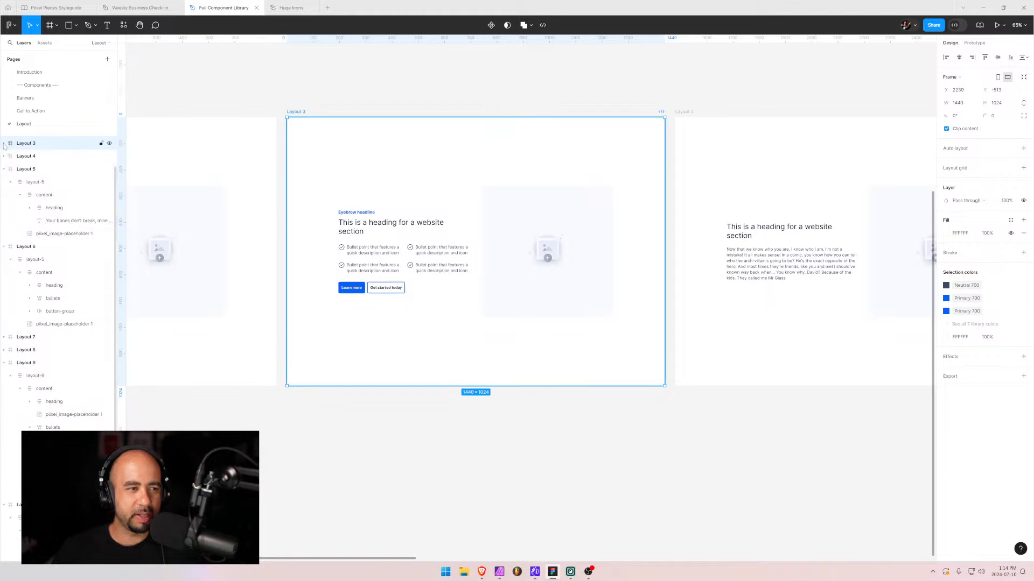
{"action": "left_click", "coordinate": [4, 169]}
{"action": "left_click", "coordinate": [4, 182]}
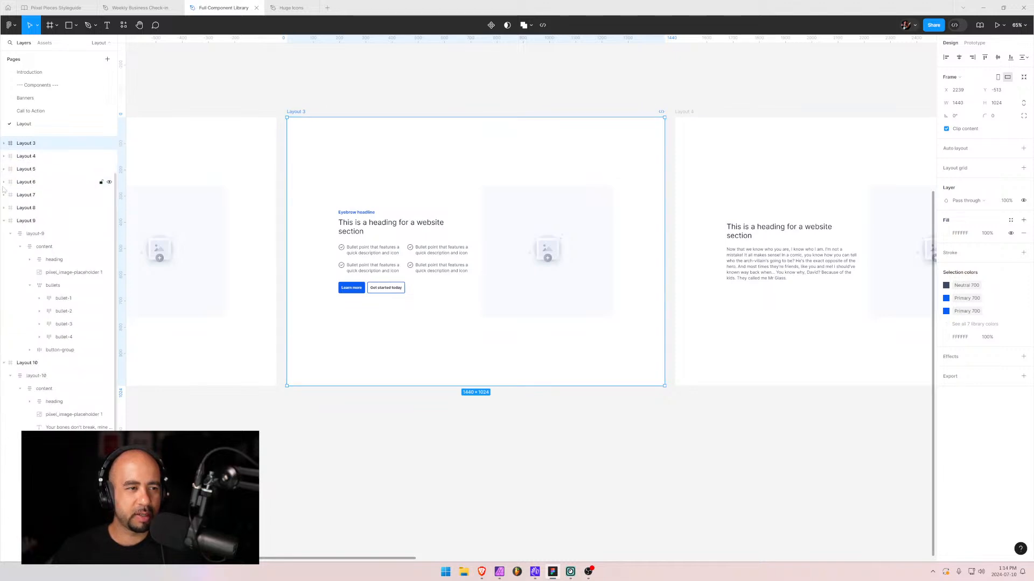
{"action": "left_click", "coordinate": [4, 220]}
{"action": "left_click", "coordinate": [3, 233]}
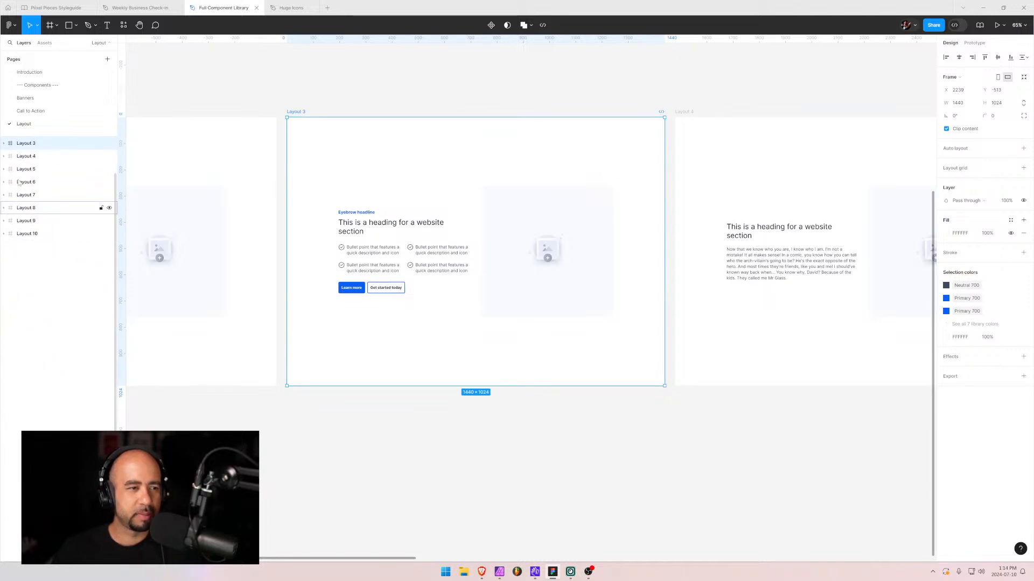
- Duplicate the Layout 3 frame and move the copy below Layout 10 in the layer order
{"action": "scroll", "coordinate": [38, 183], "scroll_direction": "up", "scroll_amount": 2}
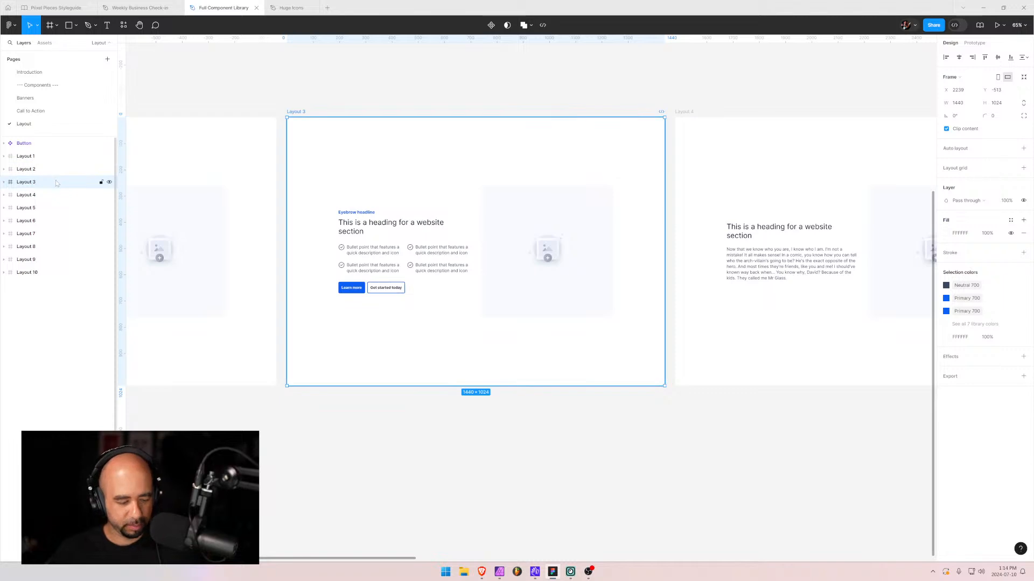
{"action": "key", "text": "ctrl+d"}
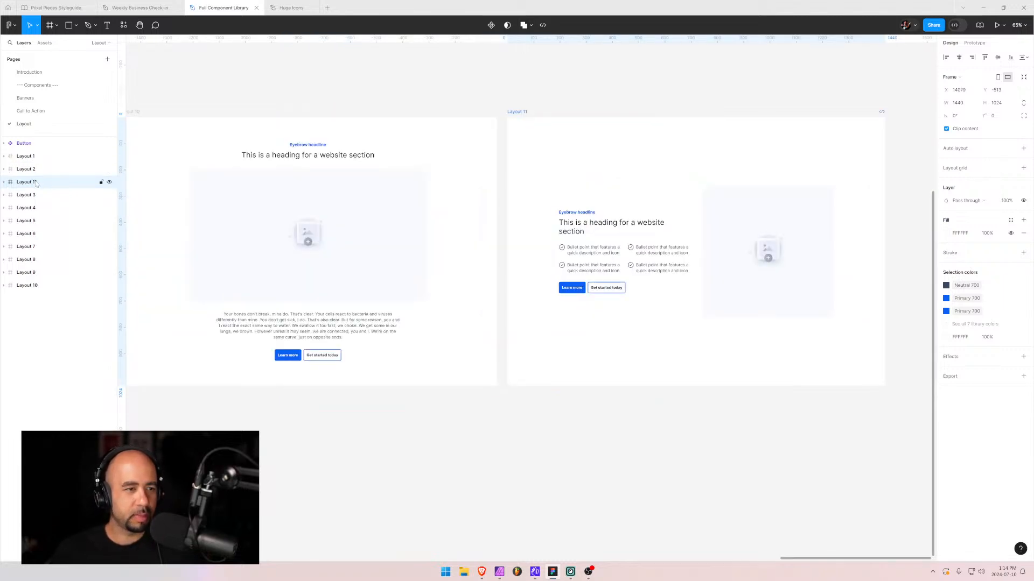
{"action": "left_click_drag", "start_coordinate": [32, 186], "coordinate": [30, 288]}
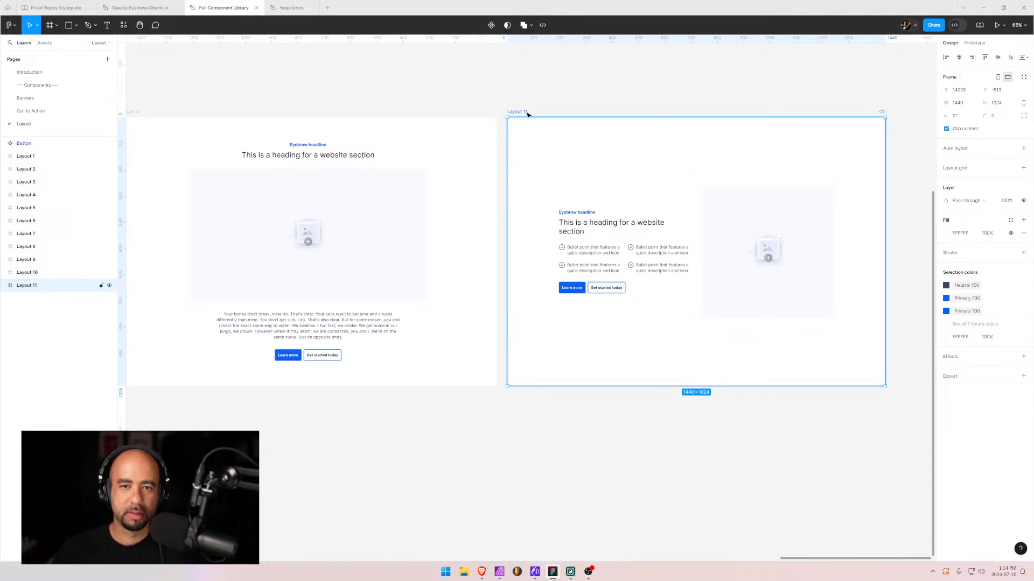
- Rename the outer layout frame inside Layout 11 to layout-11
{"action": "left_click_drag", "start_coordinate": [676, 188], "coordinate": [492, 228]}
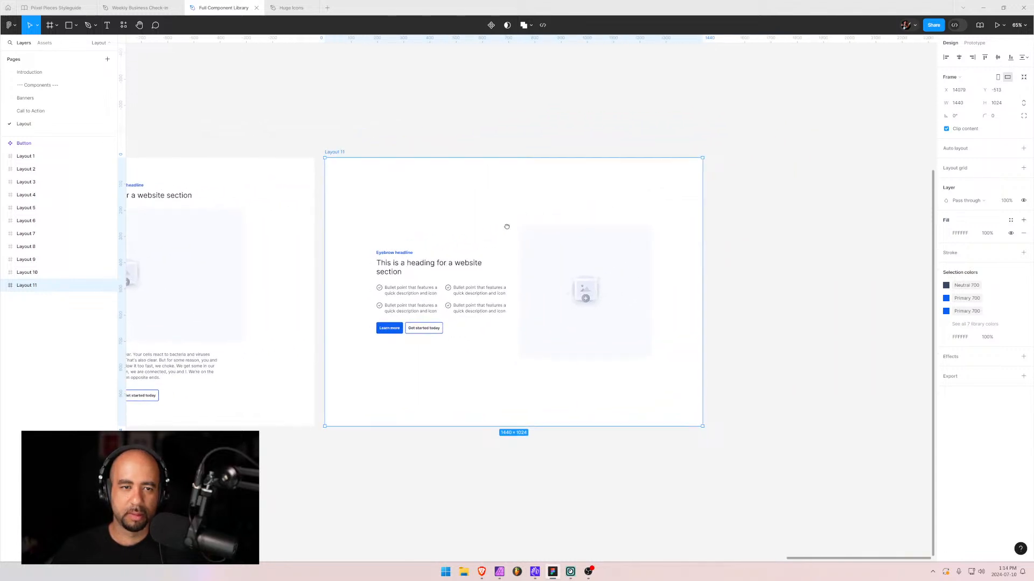
{"action": "left_click", "coordinate": [4, 285]}
{"action": "left_click", "coordinate": [40, 298]}
{"action": "double_click", "coordinate": [37, 299]}
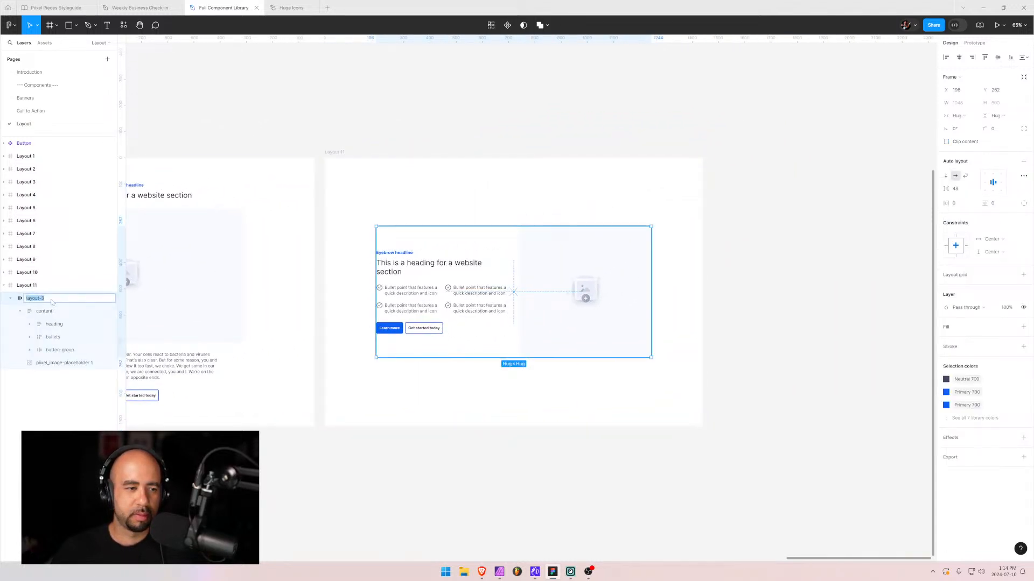
{"action": "type", "text": "11"}
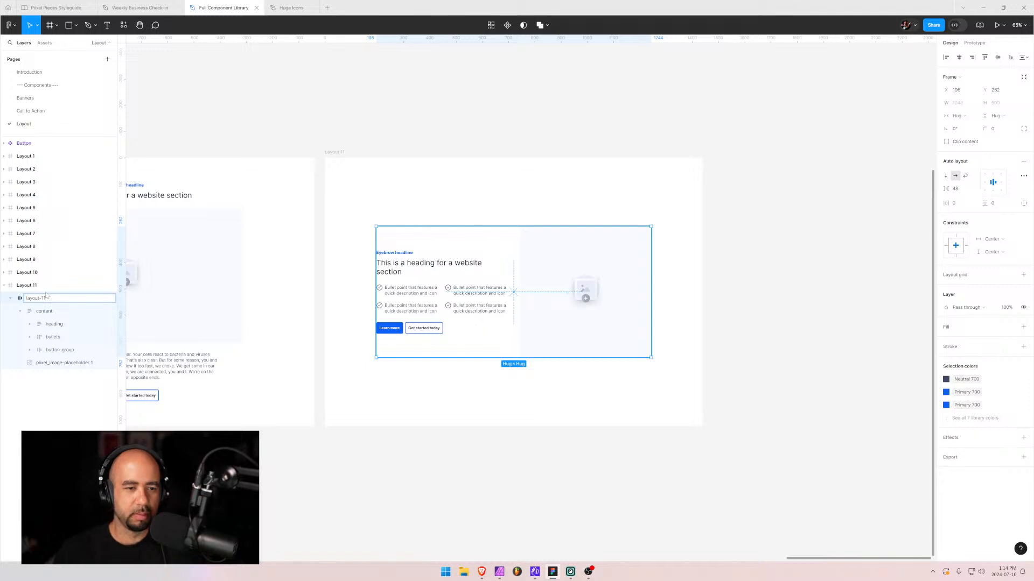
- Rename the outer layout frame inside Layout 11 to column
{"action": "key", "text": "Return"}
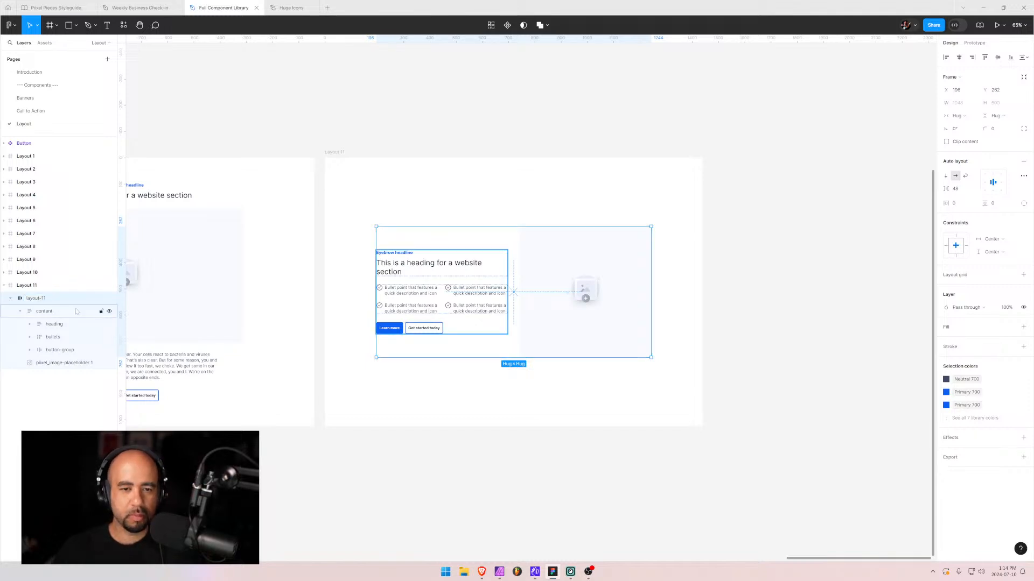
{"action": "left_click", "coordinate": [35, 316]}
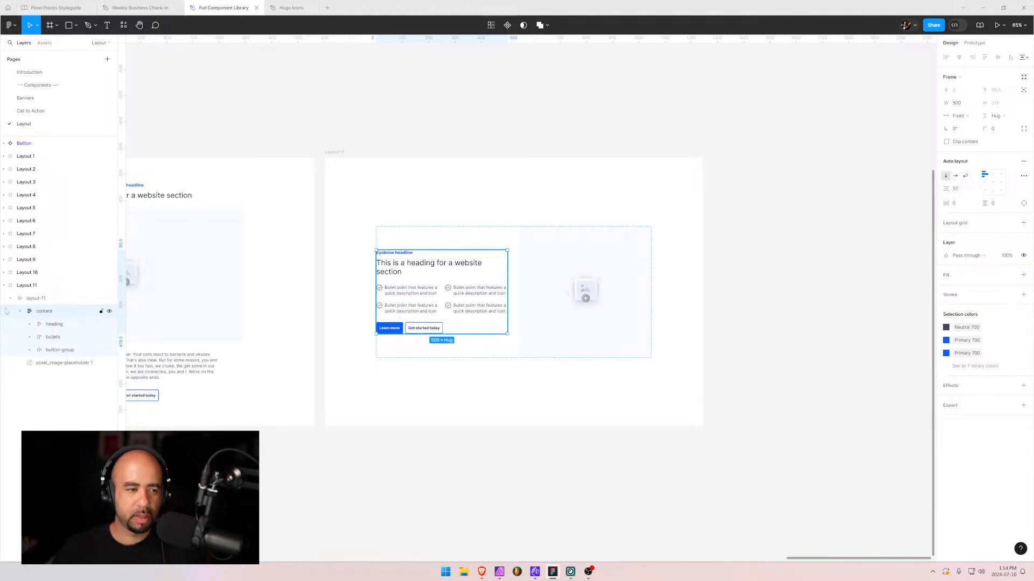
{"action": "left_click", "coordinate": [24, 299]}
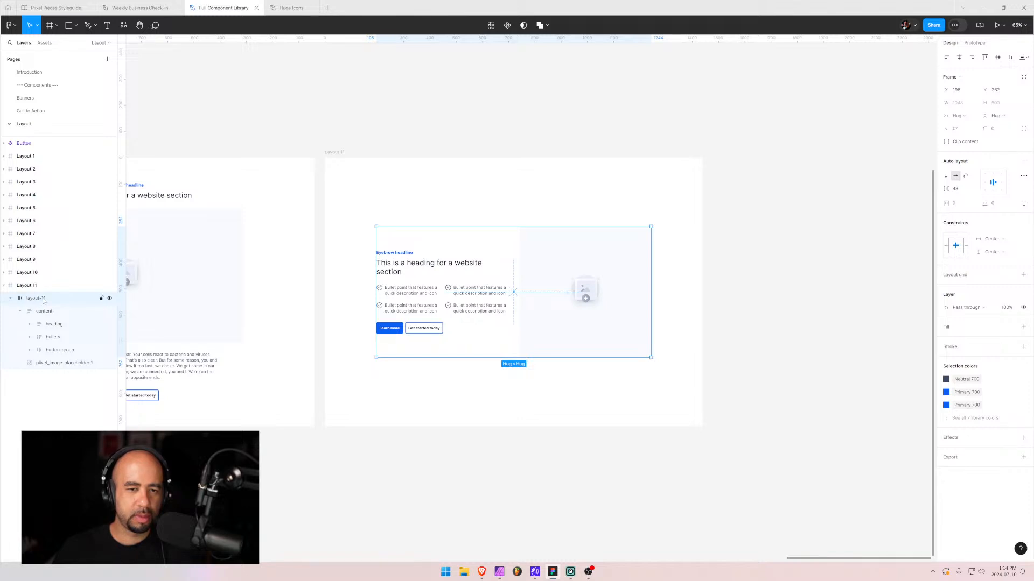
{"action": "double_click", "coordinate": [44, 299]}
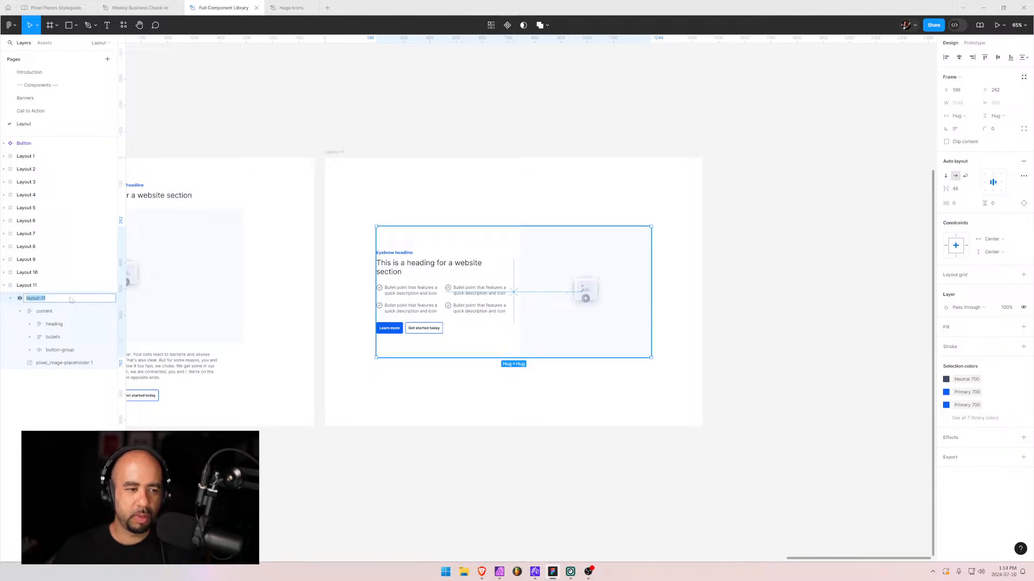
{"action": "type", "text": "column"}
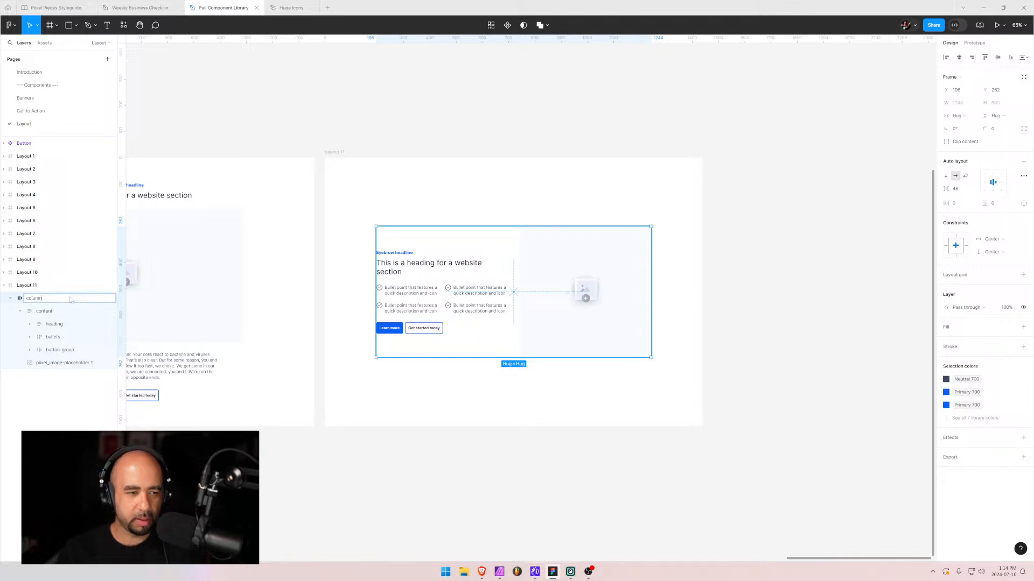
{"action": "key", "text": "Return"}
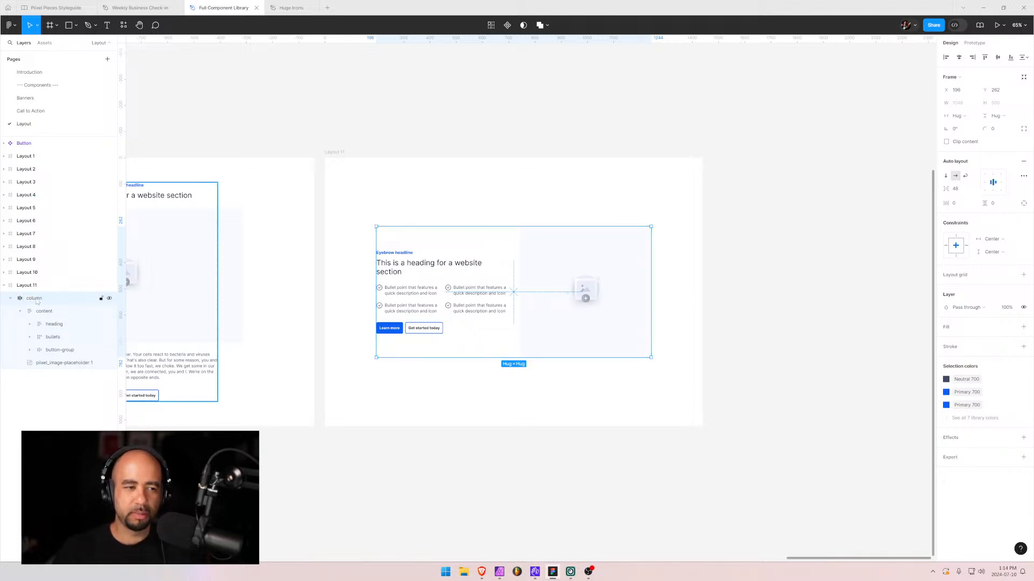
- Set the column frame's auto layout direction to vertical and move it to about X 145, Y 103 in Layout 11
{"action": "left_click", "coordinate": [946, 176]}
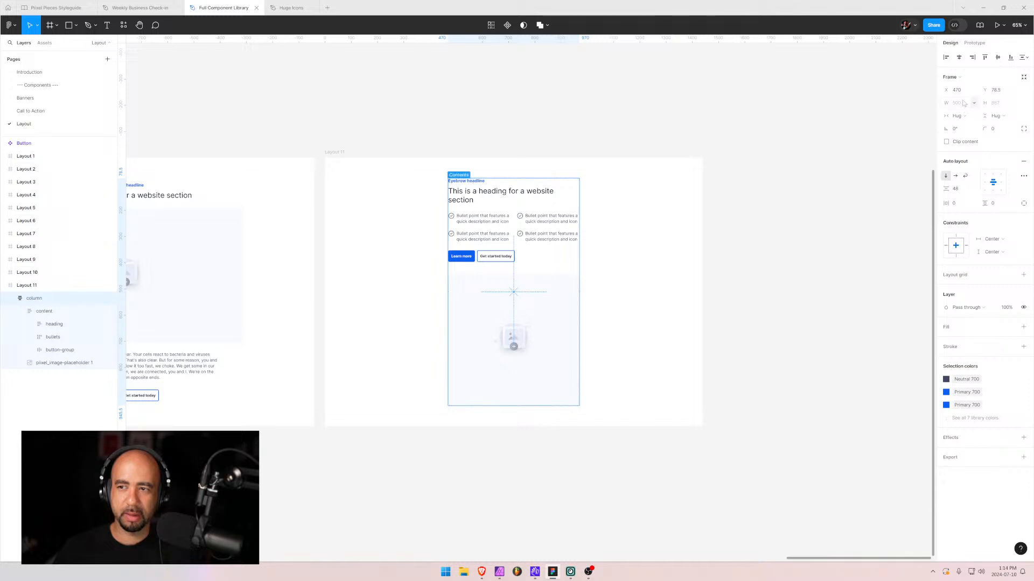
{"action": "left_click_drag", "start_coordinate": [508, 203], "coordinate": [421, 210]}
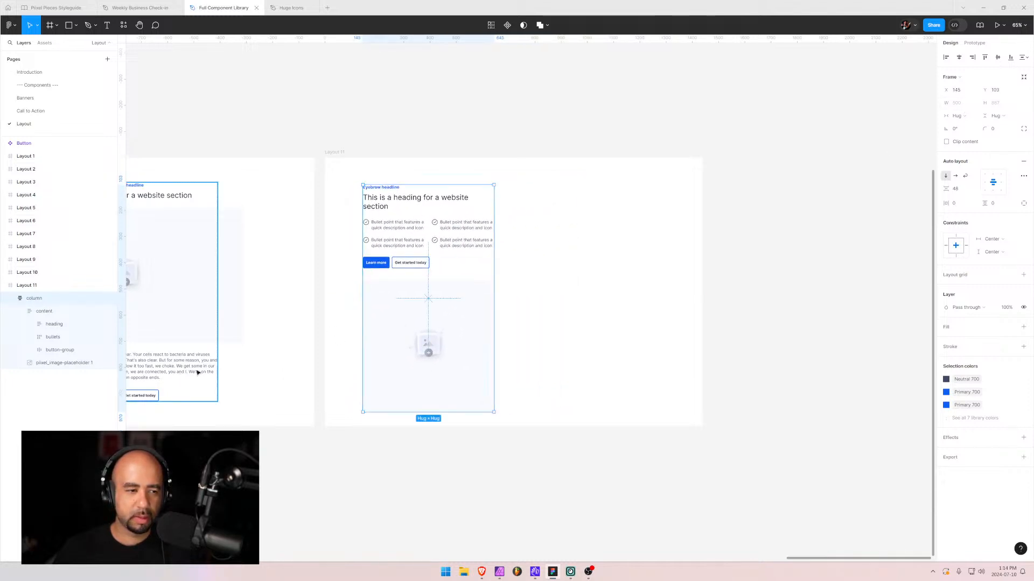
- Set the placeholder image's height to 300 and move it between heading and bullets inside the content frame
{"action": "left_click", "coordinate": [39, 367]}
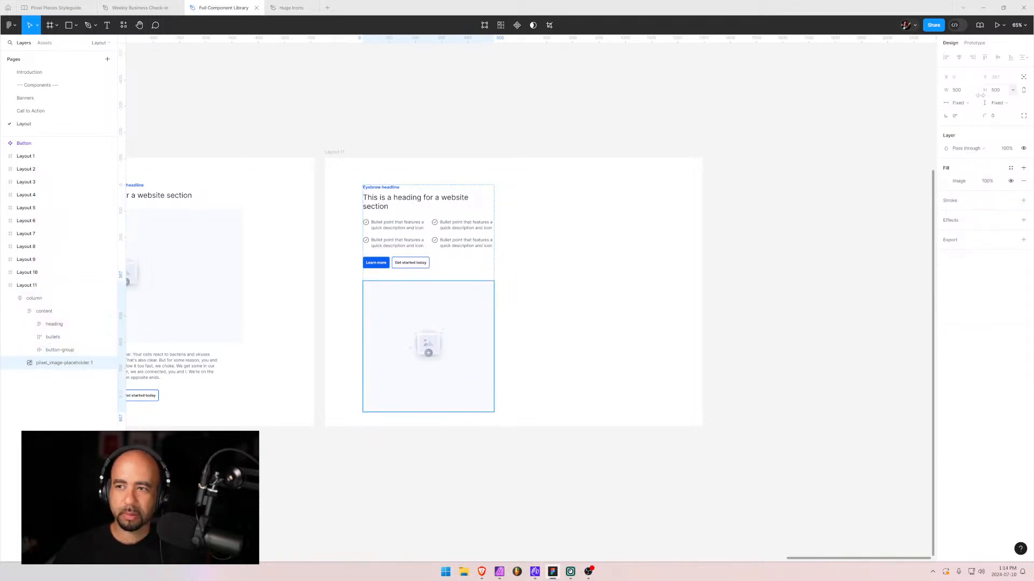
{"action": "left_click", "coordinate": [1003, 93]}
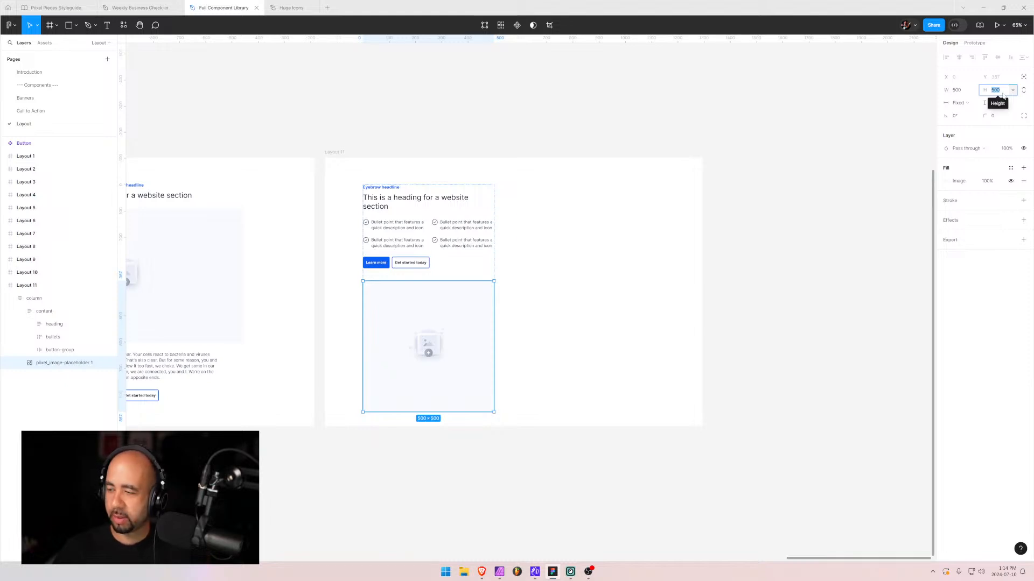
{"action": "type", "text": "300"}
{"action": "key", "text": "Return"}
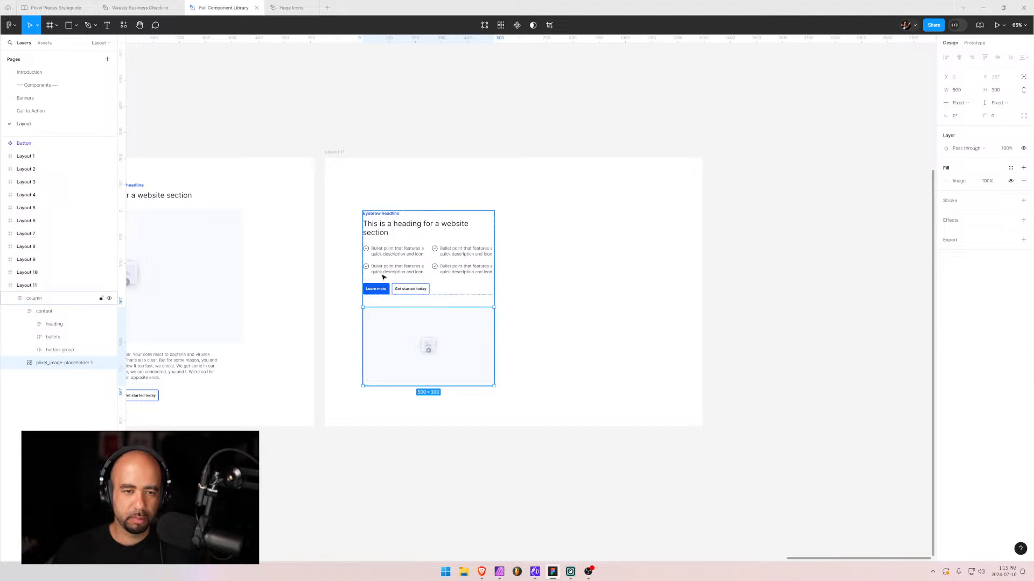
{"action": "left_click", "coordinate": [351, 240]}
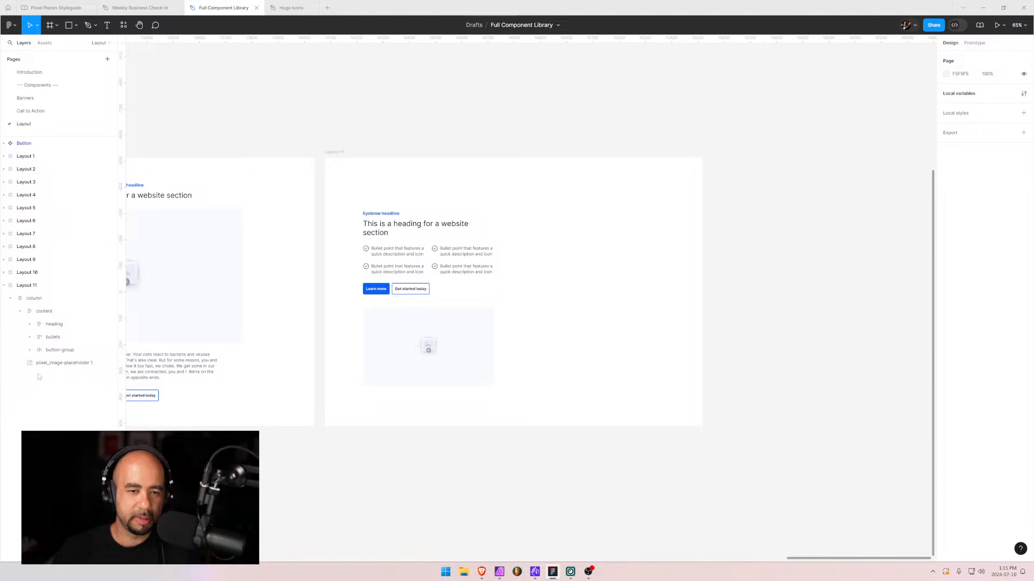
{"action": "left_click_drag", "start_coordinate": [40, 364], "coordinate": [35, 337]}
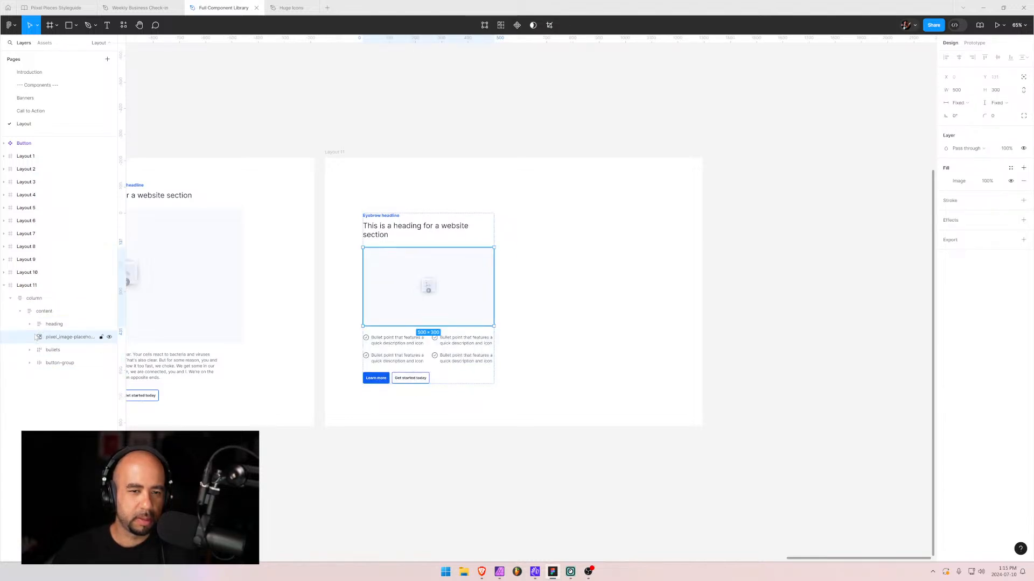
{"action": "left_click", "coordinate": [345, 327]}
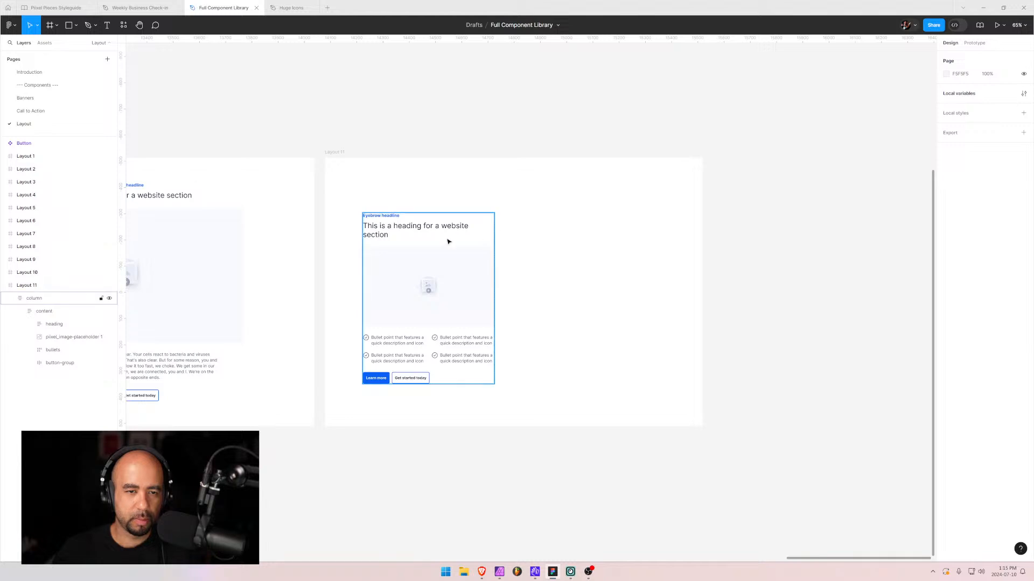
- Examine the column's structure by inspecting its heading, heading text, placeholder image, bullets and button group layers
{"action": "left_click", "coordinate": [447, 241]}
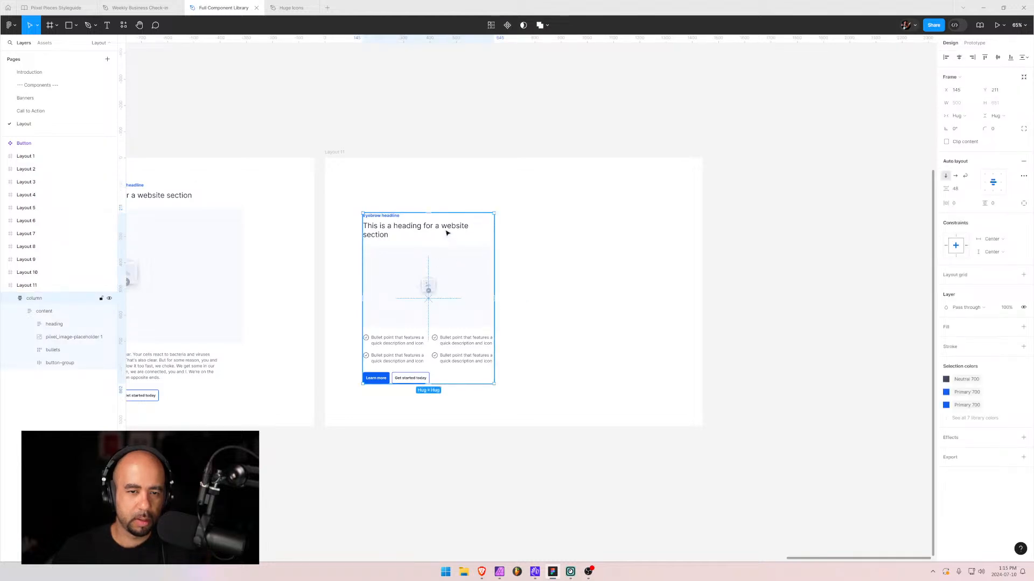
{"action": "left_click", "coordinate": [437, 230]}
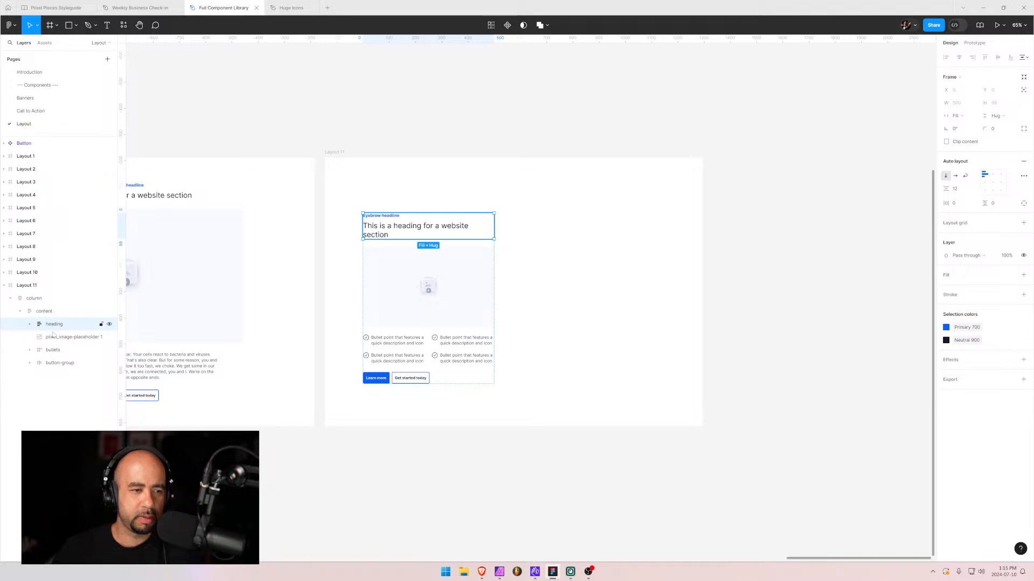
{"action": "left_click", "coordinate": [29, 325]}
{"action": "left_click", "coordinate": [63, 351]}
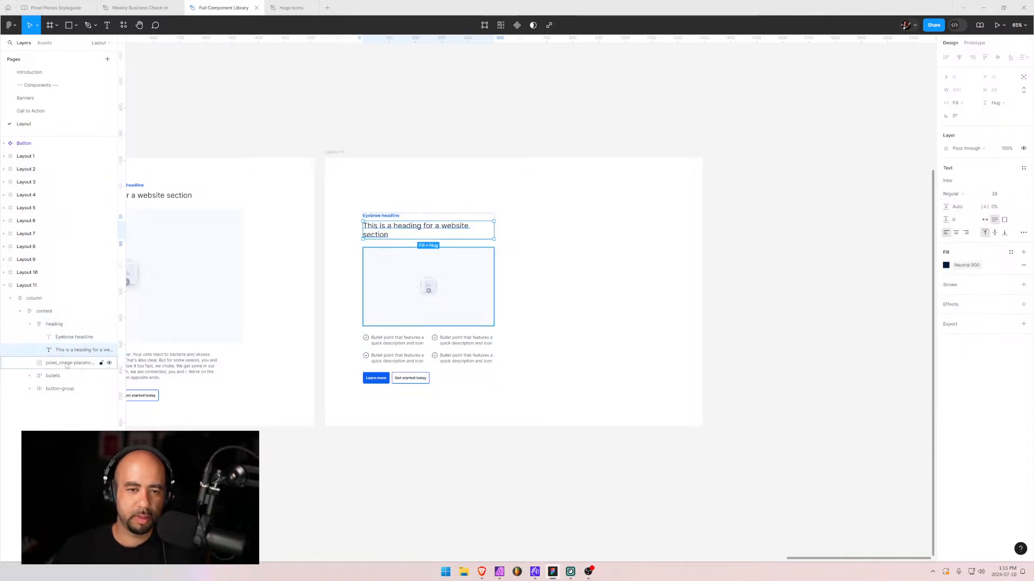
{"action": "left_click", "coordinate": [65, 363]}
{"action": "left_click", "coordinate": [60, 376]}
{"action": "left_click", "coordinate": [56, 389]}
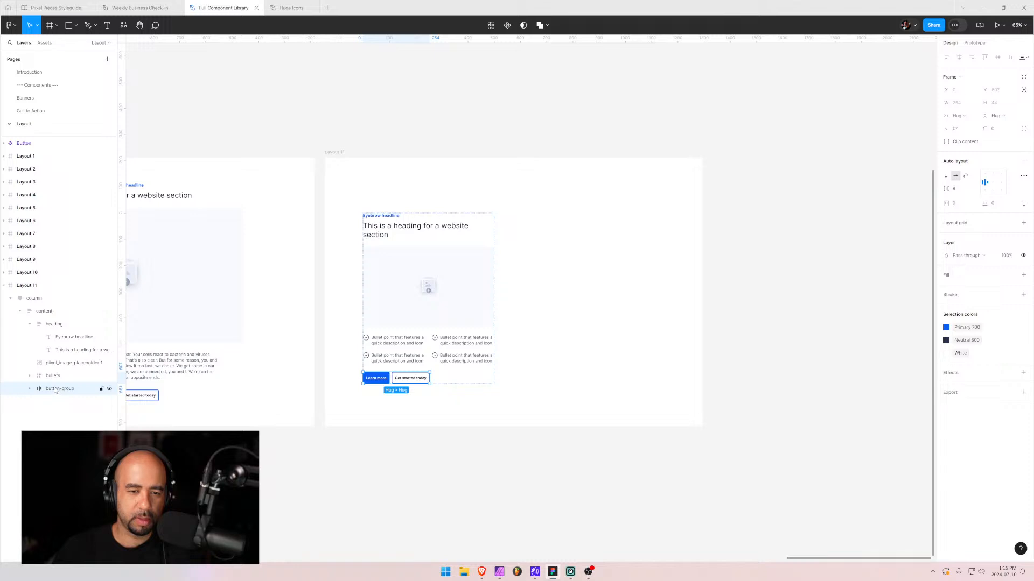
{"action": "left_click", "coordinate": [338, 338]}
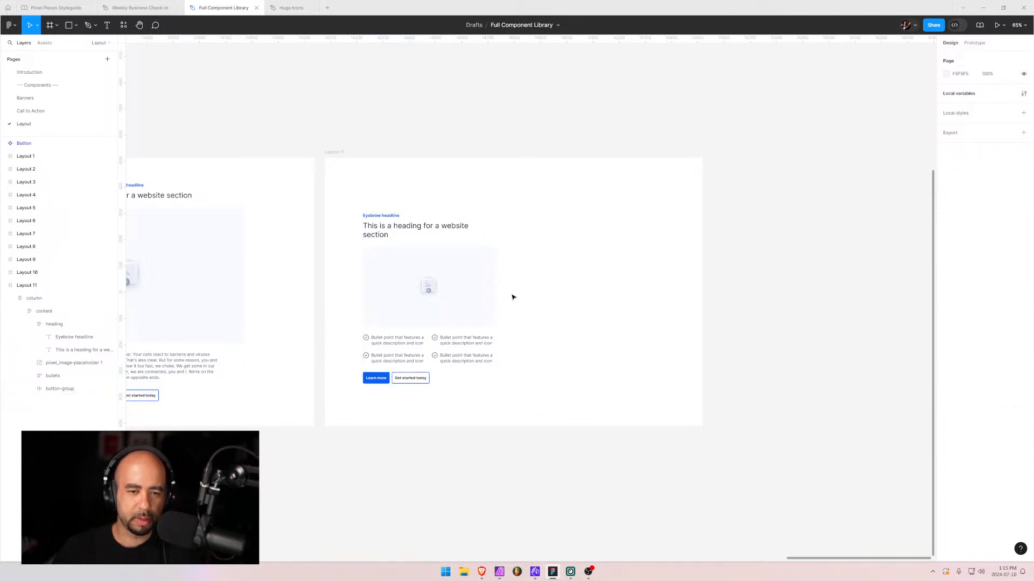
- Collapse and duplicate the column frame, placing the second column beside the first at about X 754, Y 211
{"action": "scroll", "coordinate": [512, 296], "scroll_direction": "up", "scroll_amount": 3}
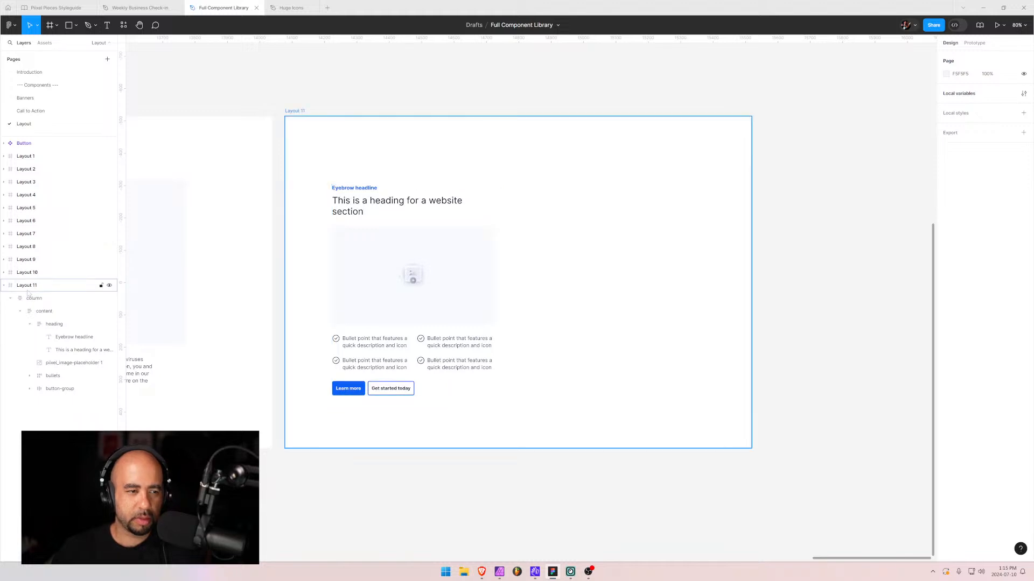
{"action": "left_click", "coordinate": [11, 298]}
{"action": "left_click", "coordinate": [32, 302]}
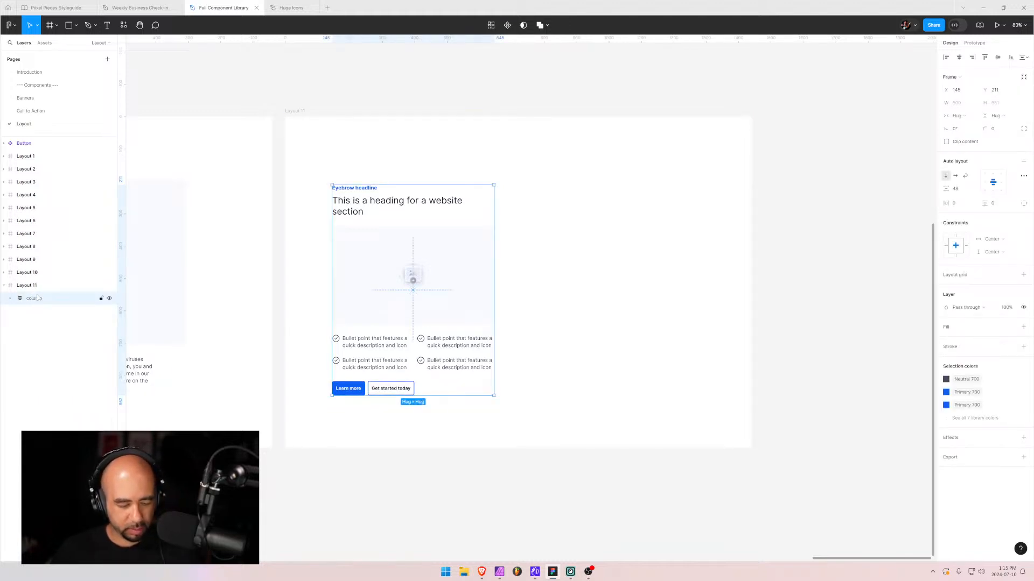
{"action": "key", "text": "ctrl+d"}
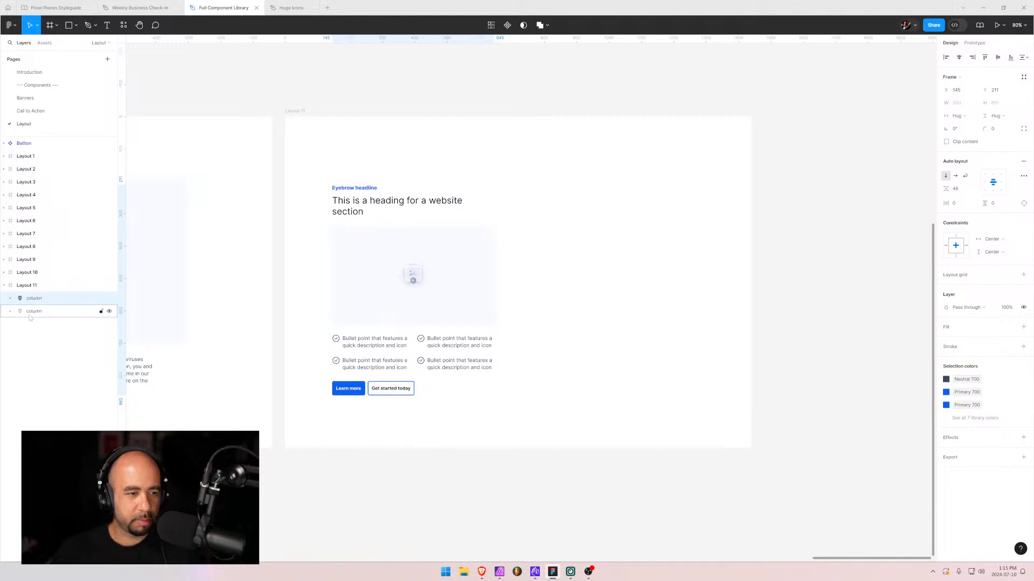
{"action": "left_click_drag", "start_coordinate": [394, 255], "coordinate": [590, 253]}
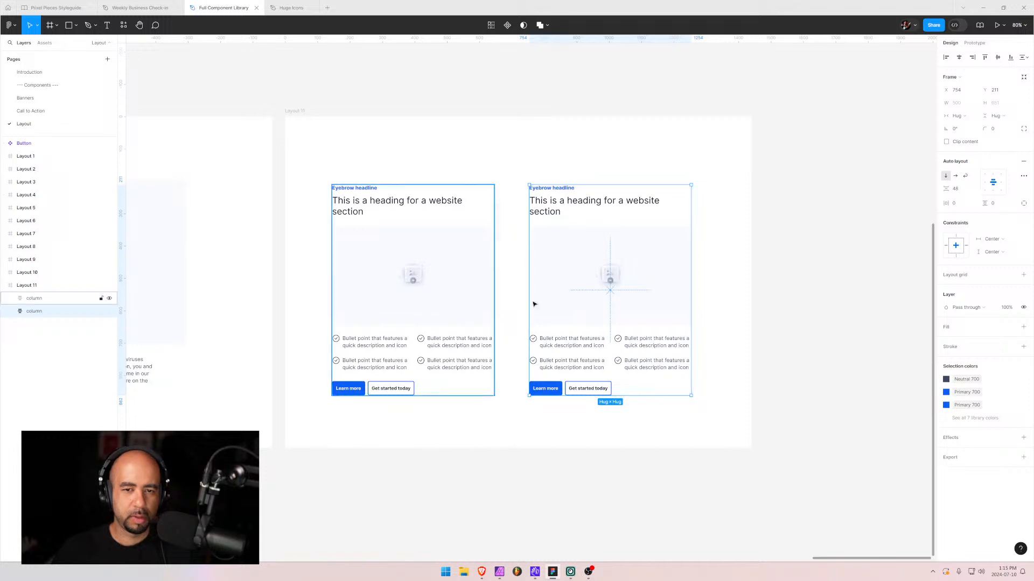
{"action": "left_click", "coordinate": [494, 202]}
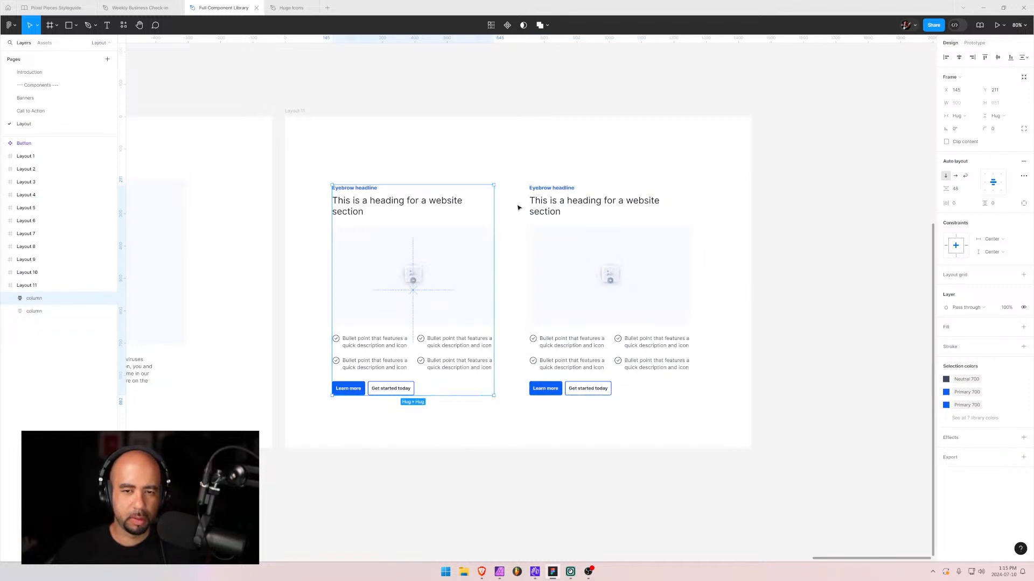
{"action": "left_click", "coordinate": [515, 185]}
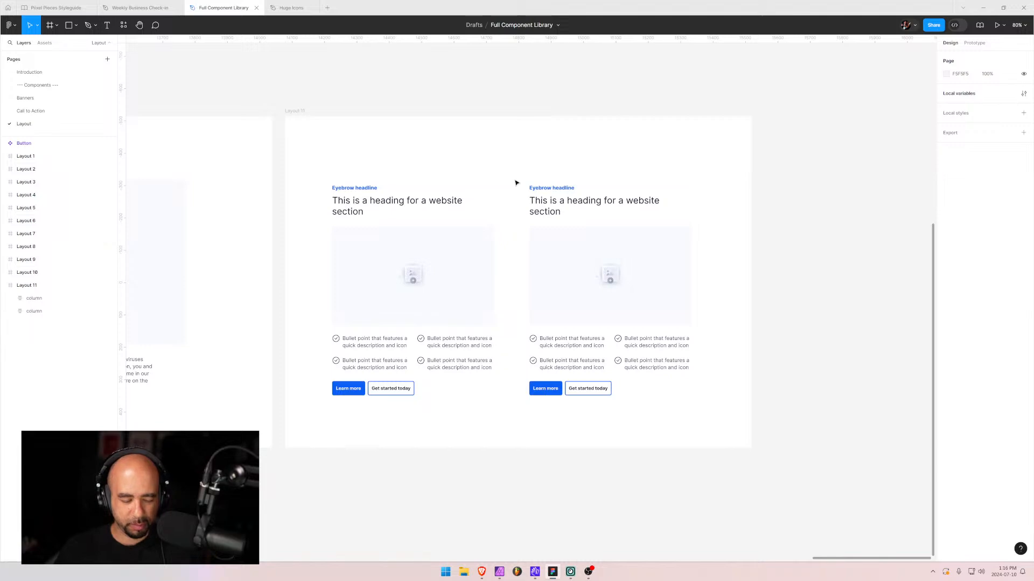
{"action": "key", "text": "alt+Tab"}
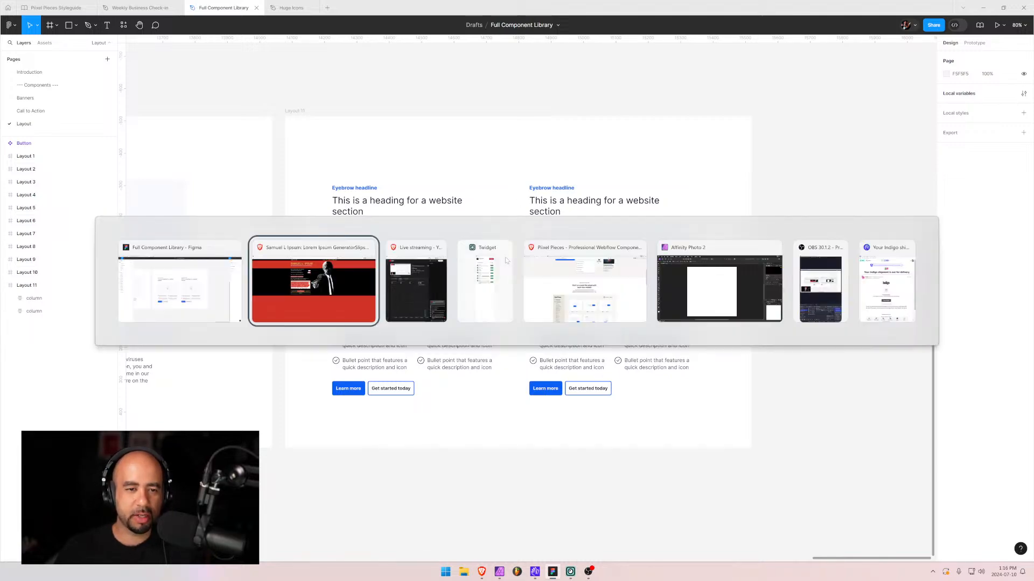
{"action": "key", "text": "ctrl+a"}
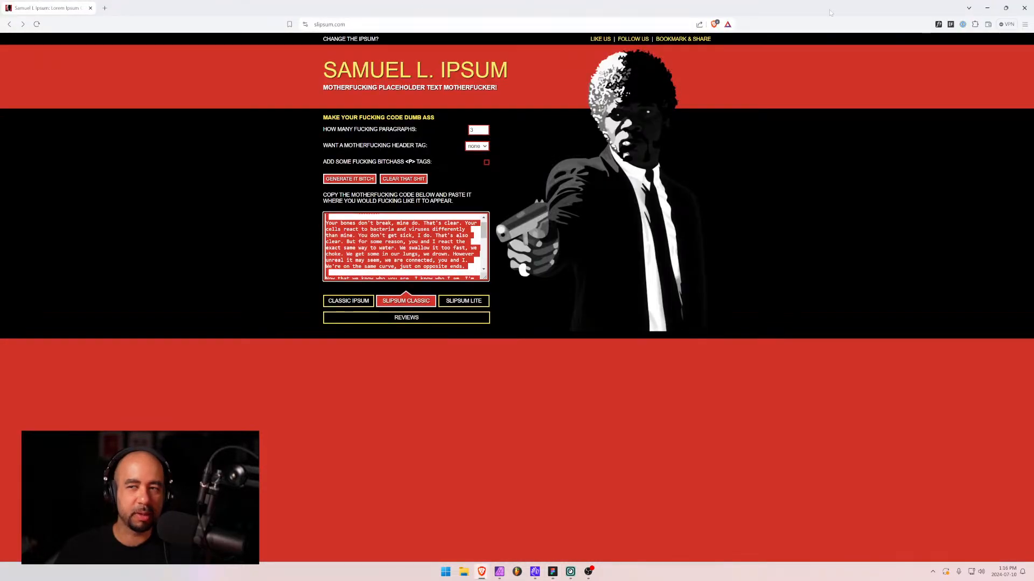
{"action": "left_click", "coordinate": [987, 8]}
- Switch to the browser window with the Piixel Pieces home page and review its section layouts for two-column examples
{"action": "key", "text": "alt+Tab"}
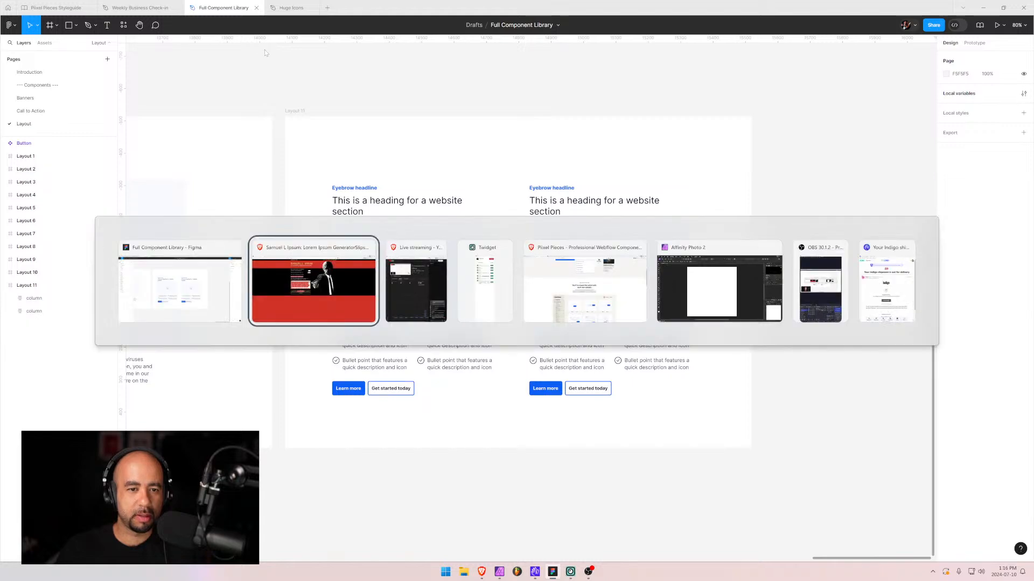
{"action": "left_click", "coordinate": [585, 288]}
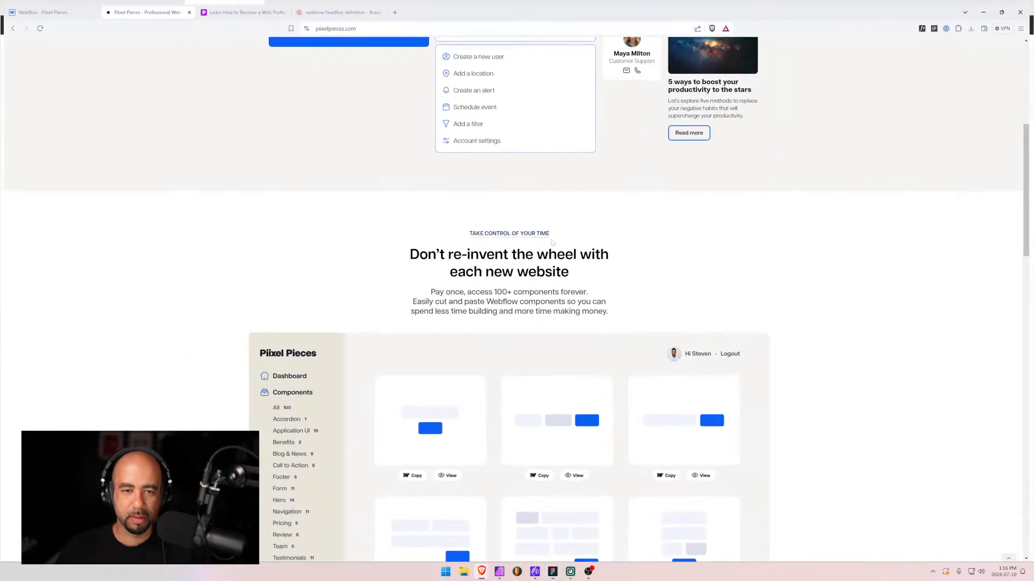
{"action": "scroll", "coordinate": [408, 218], "scroll_direction": "down", "scroll_amount": 4}
{"action": "scroll", "coordinate": [408, 218], "scroll_direction": "down", "scroll_amount": 15}
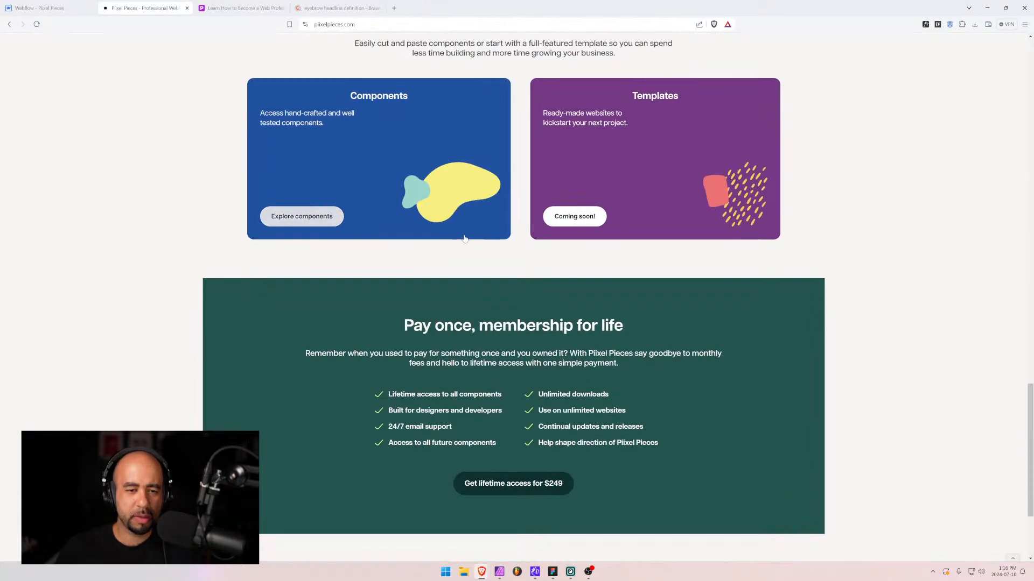
{"action": "scroll", "coordinate": [464, 239], "scroll_direction": "up", "scroll_amount": 1}
{"action": "scroll", "coordinate": [467, 243], "scroll_direction": "down", "scroll_amount": 4}
{"action": "scroll", "coordinate": [421, 187], "scroll_direction": "up", "scroll_amount": 3}
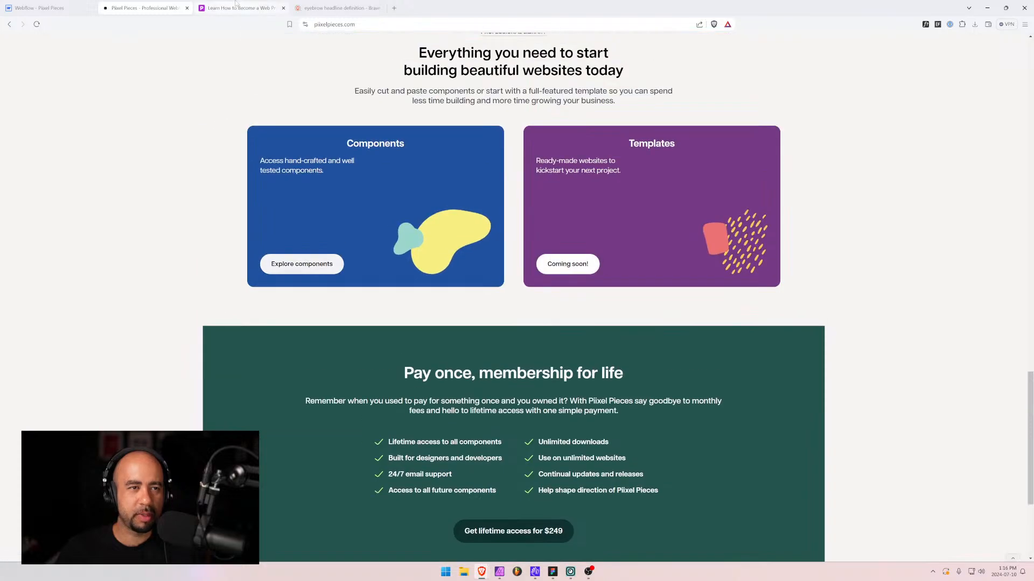
- Review the section layouts on the Piixel courses and home pages, highlighting the heading and description under Understand your audience
{"action": "key", "text": "ctrl+Tab"}
{"action": "scroll", "coordinate": [450, 255], "scroll_direction": "down", "scroll_amount": 15}
{"action": "scroll", "coordinate": [444, 258], "scroll_direction": "up", "scroll_amount": 15}
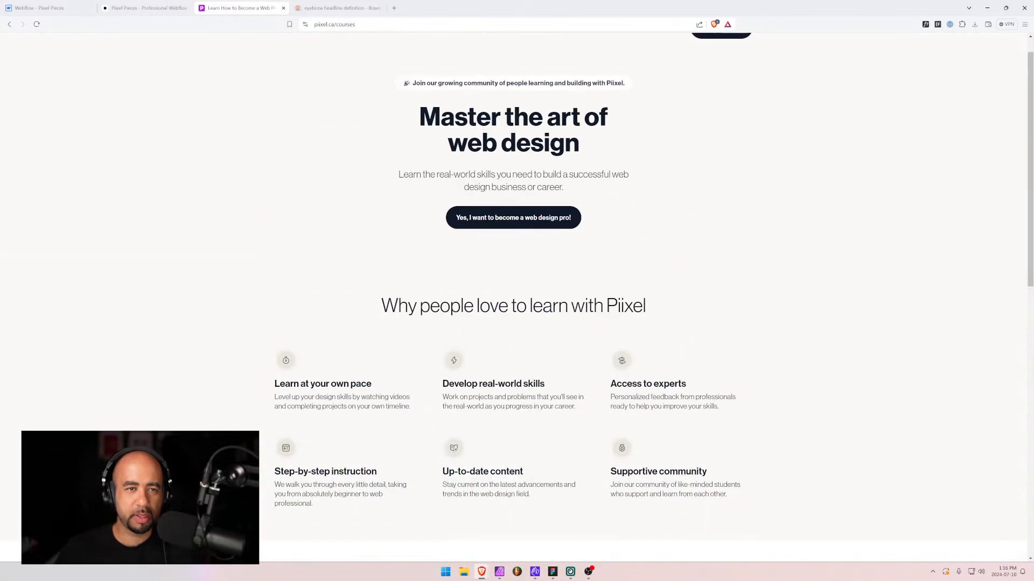
{"action": "key", "text": "alt+Left"}
{"action": "scroll", "coordinate": [400, 251], "scroll_direction": "down", "scroll_amount": 5}
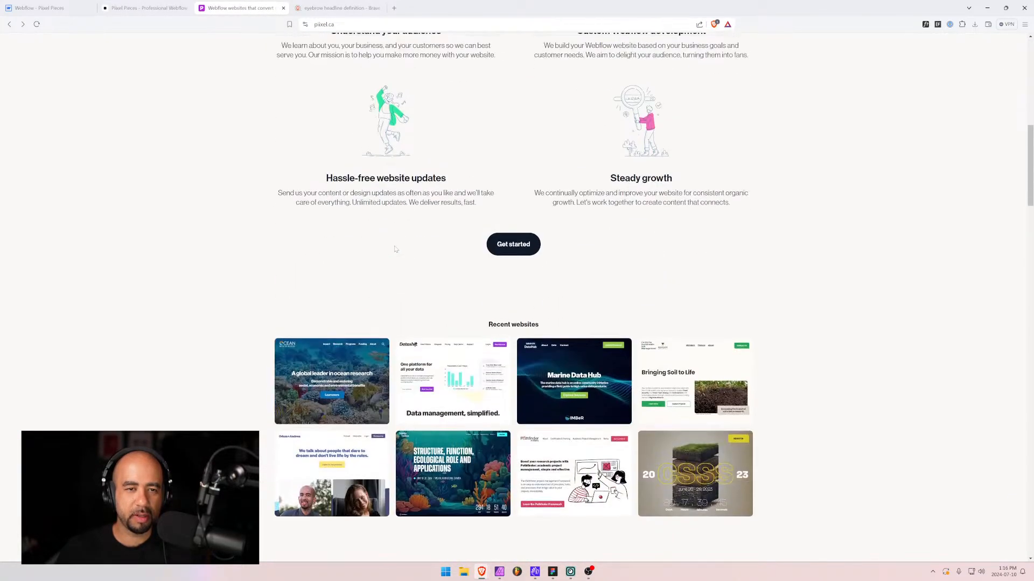
{"action": "scroll", "coordinate": [400, 251], "scroll_direction": "up", "scroll_amount": 4}
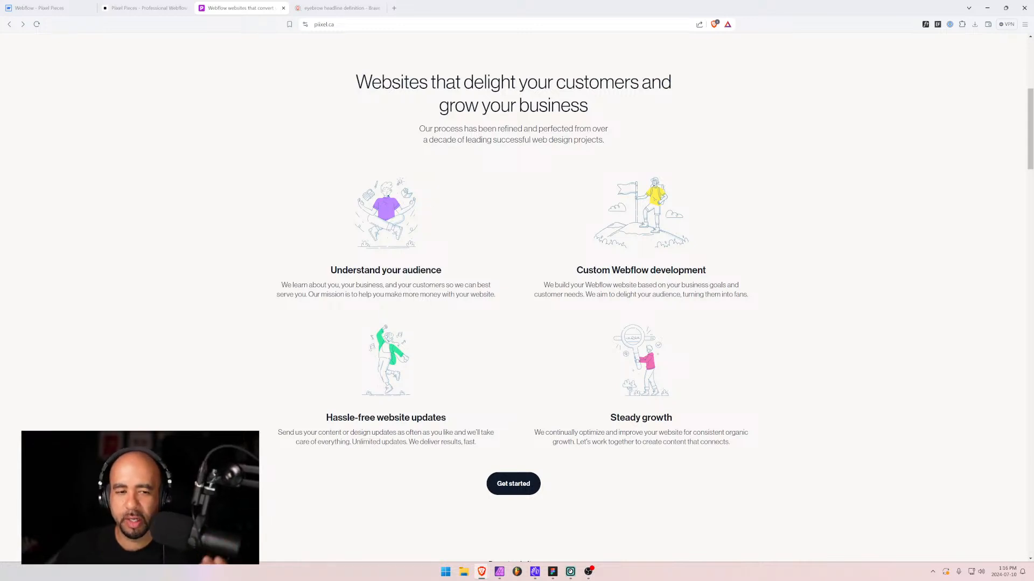
{"action": "left_click_drag", "start_coordinate": [337, 270], "coordinate": [441, 271]}
{"action": "left_click_drag", "start_coordinate": [287, 285], "coordinate": [494, 295]}
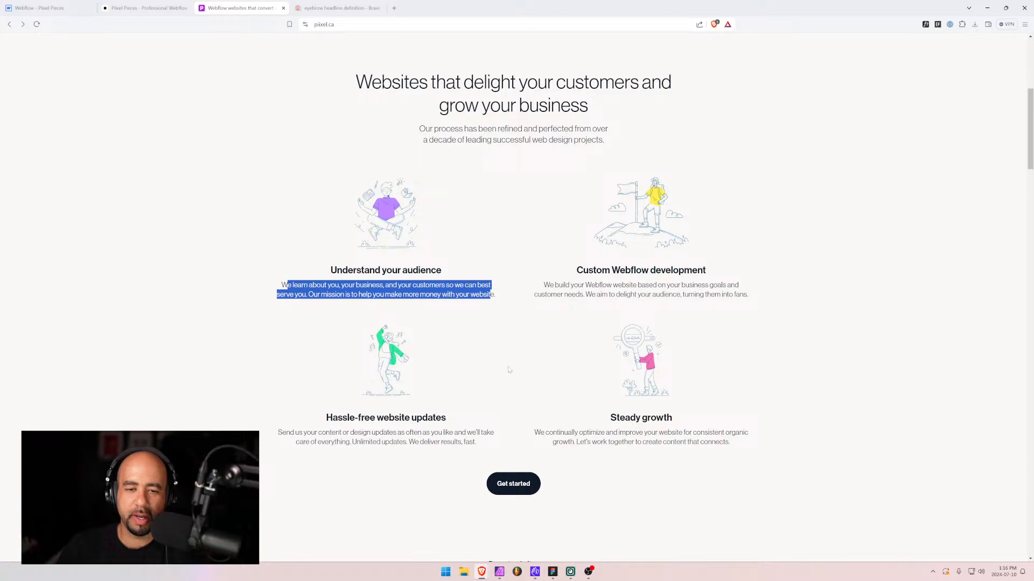
- Clear the text selection, compare the open Piixel Pieces and Piixel pages, and switch back to the Figma component library
{"action": "left_click", "coordinate": [348, 167]}
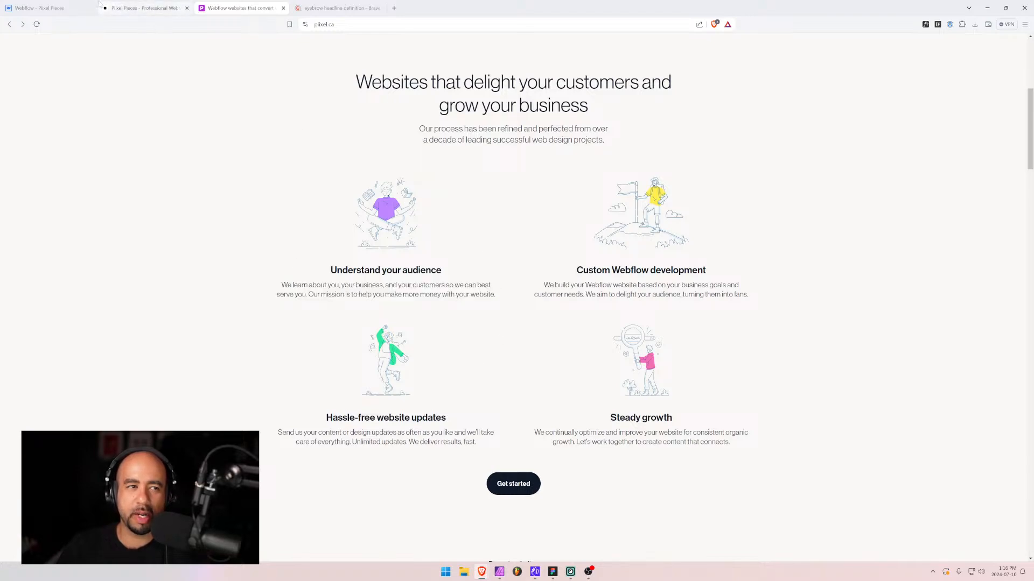
{"action": "left_click", "coordinate": [48, 8]}
{"action": "left_click", "coordinate": [125, 7]}
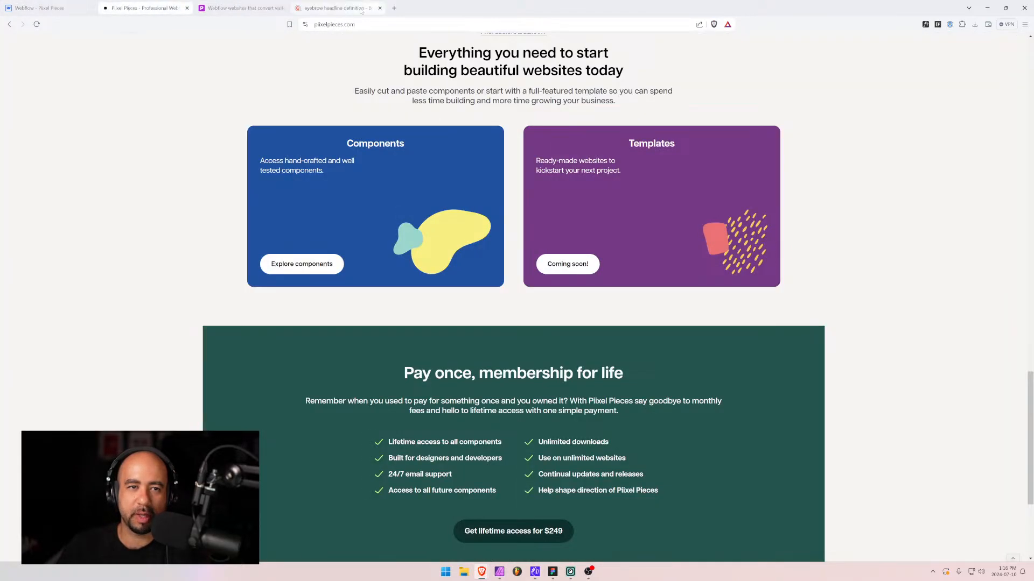
{"action": "left_click", "coordinate": [242, 7]}
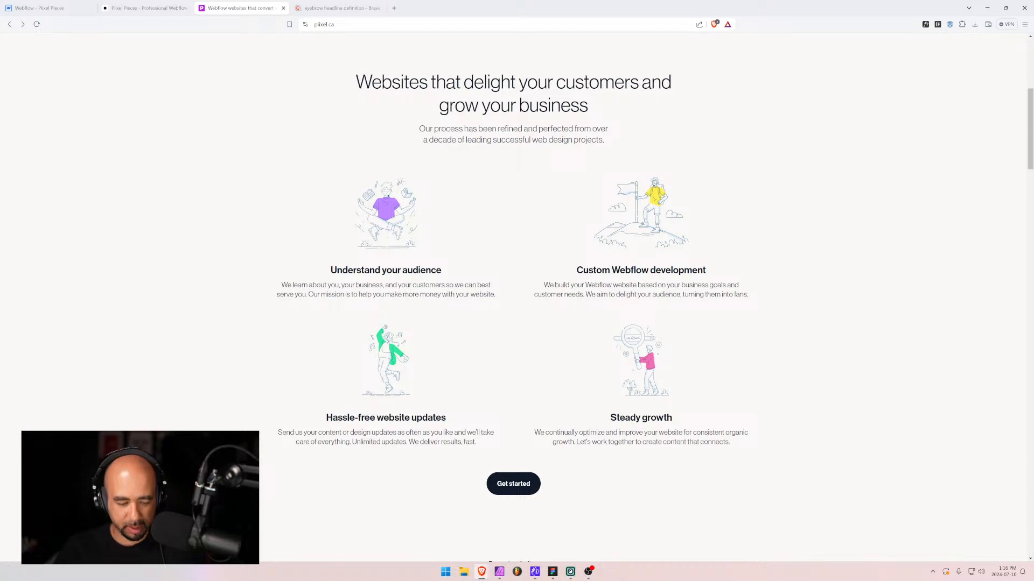
{"action": "key", "text": "alt+Tab"}
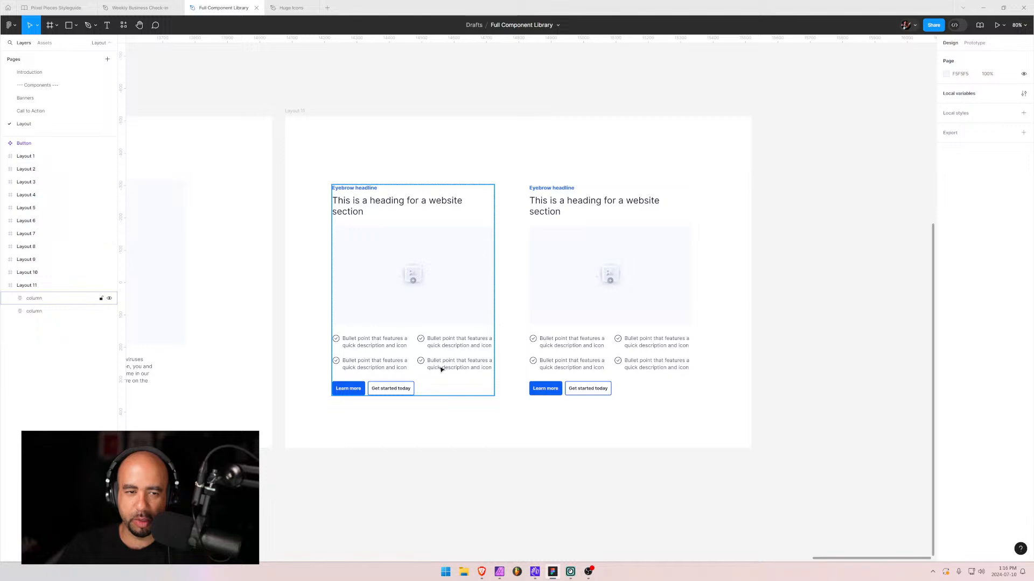
- Delete the bullets group from the first column's content in Layout 11
{"action": "left_click", "coordinate": [351, 190]}
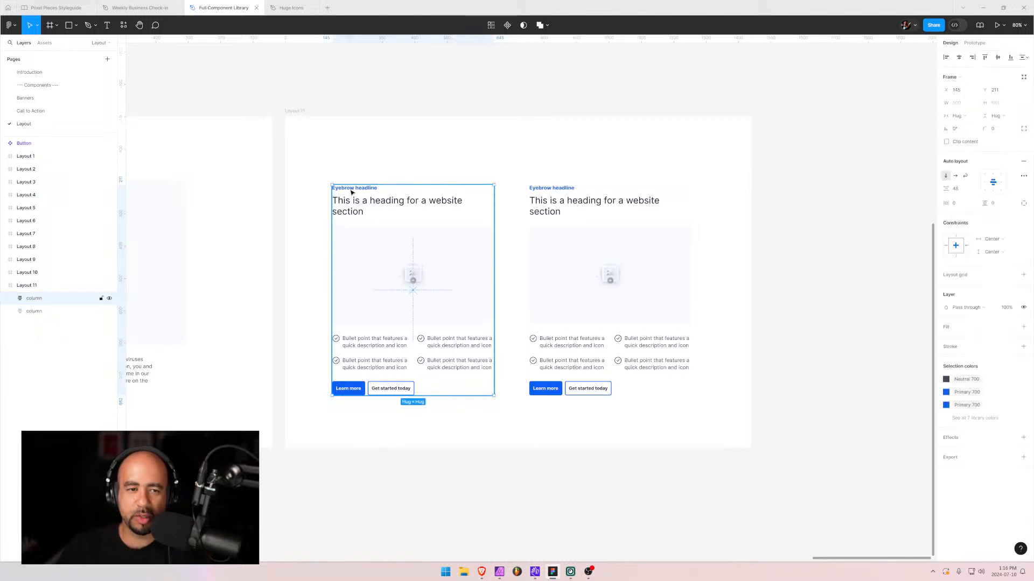
{"action": "left_click", "coordinate": [352, 185]}
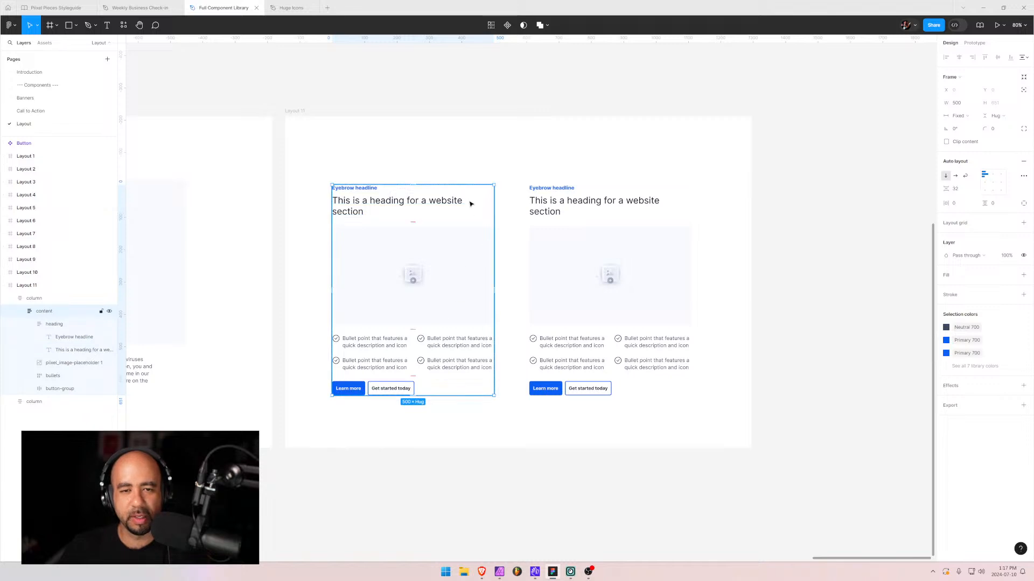
{"action": "left_click", "coordinate": [429, 363]}
{"action": "key", "text": "Delete"}
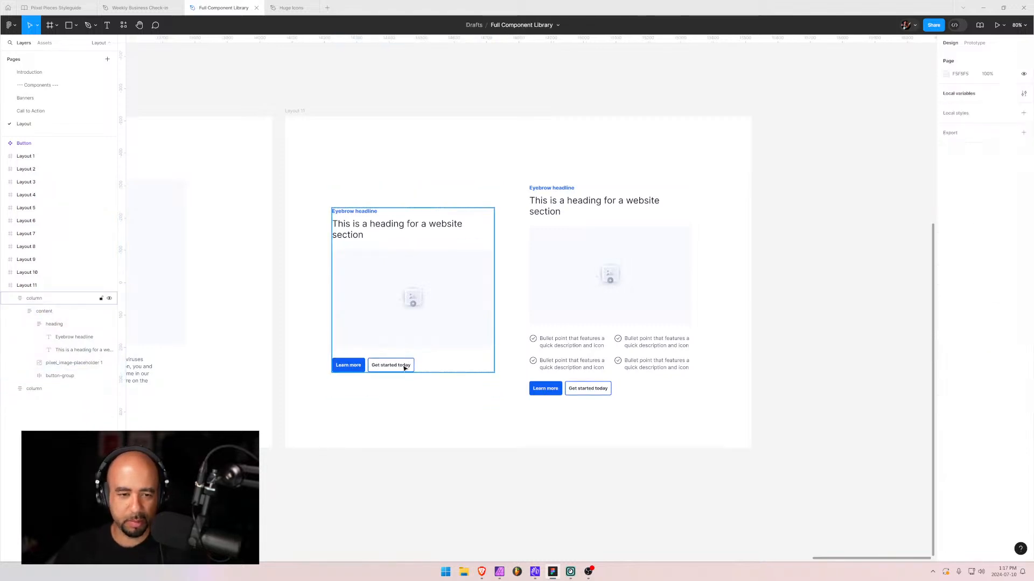
- Copy Layout 10's description paragraph into the first column's content, placing it between the placeholder image and the button group
{"action": "mouse_move", "coordinate": [839, 571]}
{"action": "left_mouse_down"}
{"action": "mouse_move", "coordinate": [515, 554]}
{"action": "mouse_move", "coordinate": [765, 566]}
{"action": "mouse_move", "coordinate": [691, 573]}
{"action": "mouse_move", "coordinate": [829, 566]}
{"action": "left_mouse_up"}
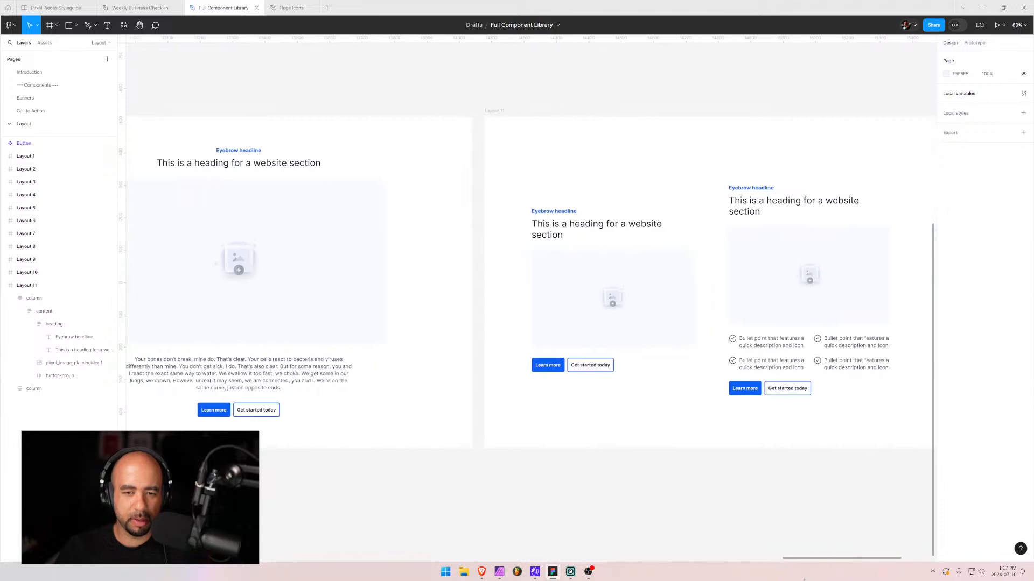
{"action": "left_click", "coordinate": [215, 375]}
{"action": "double_click", "coordinate": [215, 375]}
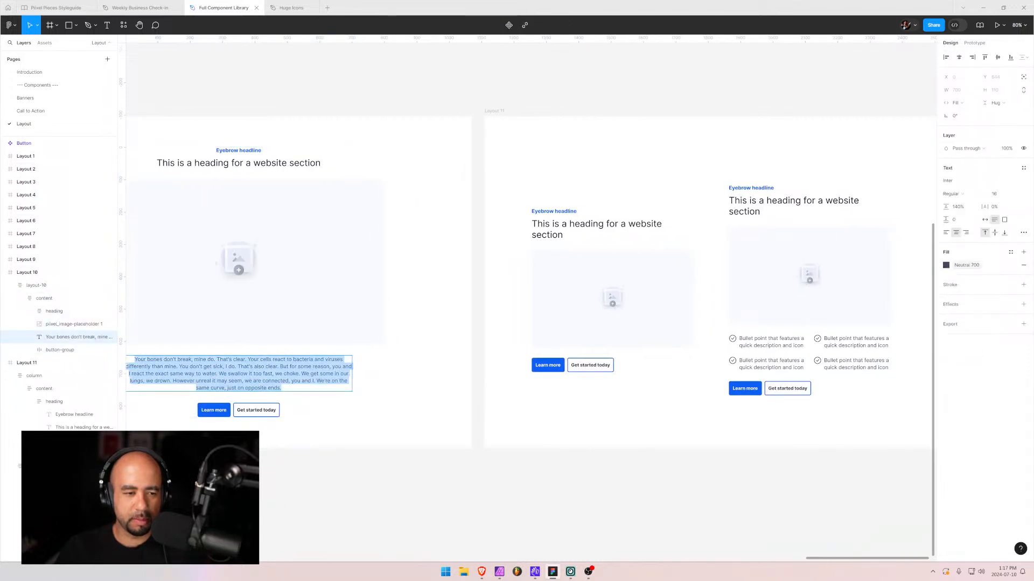
{"action": "left_click", "coordinate": [65, 324]}
{"action": "left_click", "coordinate": [58, 337]}
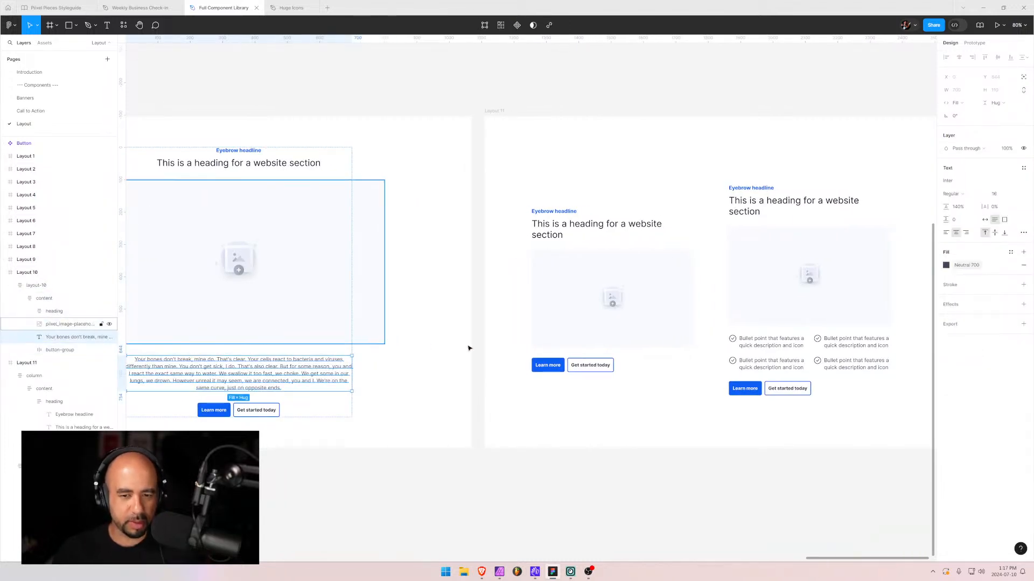
{"action": "left_click", "coordinate": [561, 333]}
{"action": "left_click", "coordinate": [562, 332]}
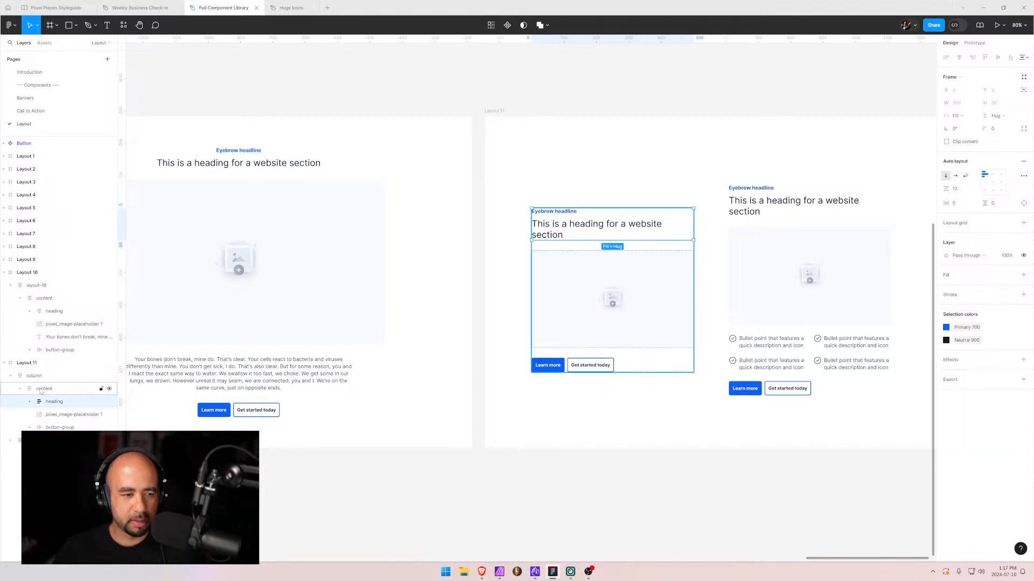
{"action": "key", "text": "ctrl+v"}
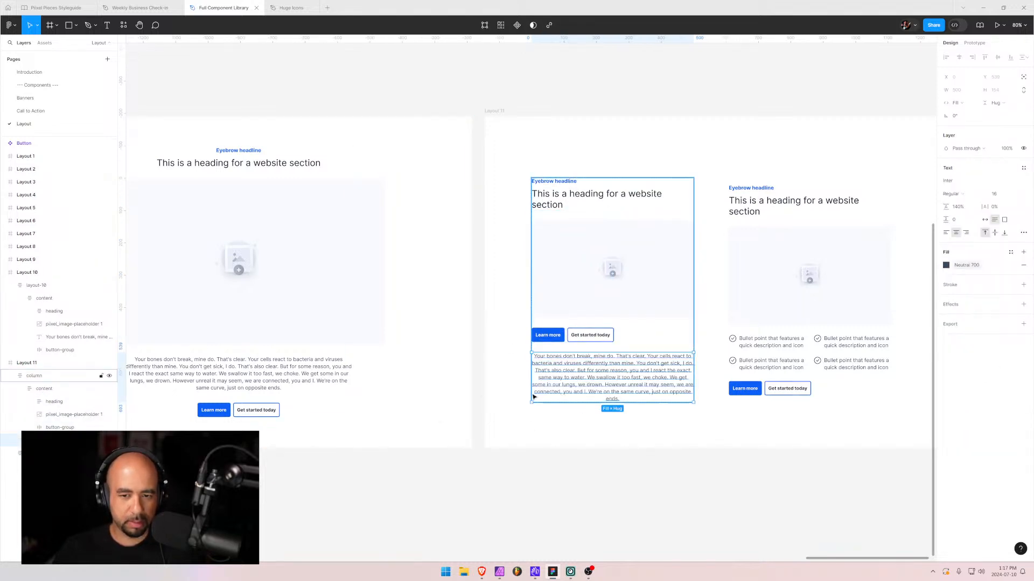
{"action": "mouse_move", "coordinate": [54, 440]}
{"action": "left_mouse_down"}
{"action": "mouse_move", "coordinate": [60, 416]}
{"action": "mouse_move", "coordinate": [54, 428]}
{"action": "left_mouse_up"}
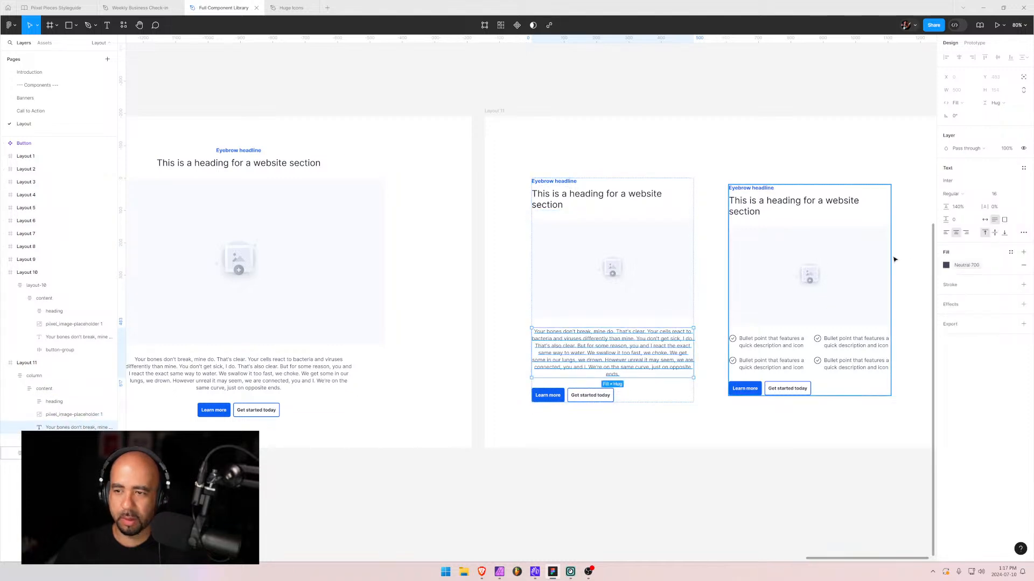
- Left-align the first column's description and delete its text after "That's also clear."
{"action": "left_click", "coordinate": [946, 233]}
{"action": "double_click", "coordinate": [549, 376]}
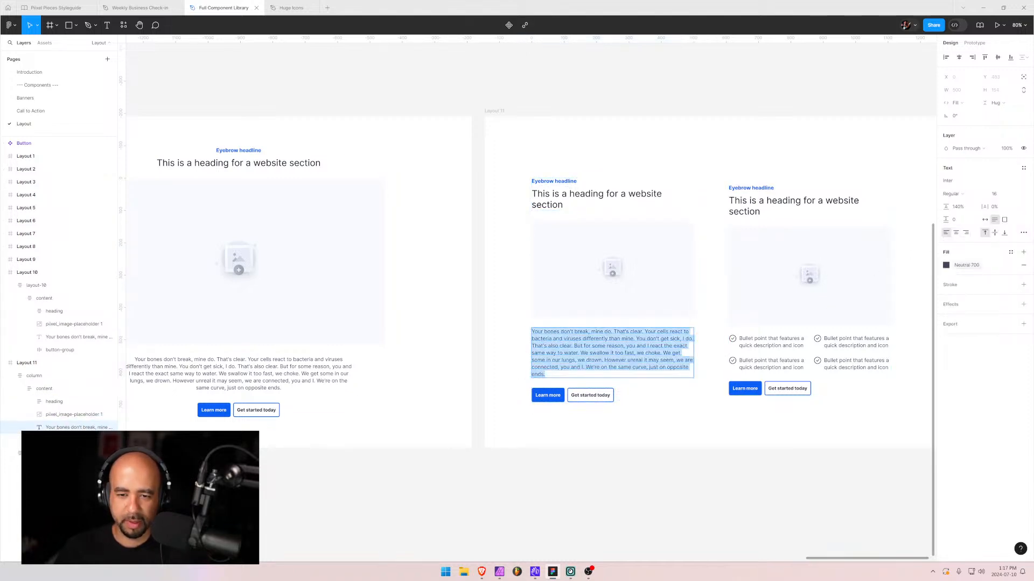
{"action": "left_click", "coordinate": [549, 375]}
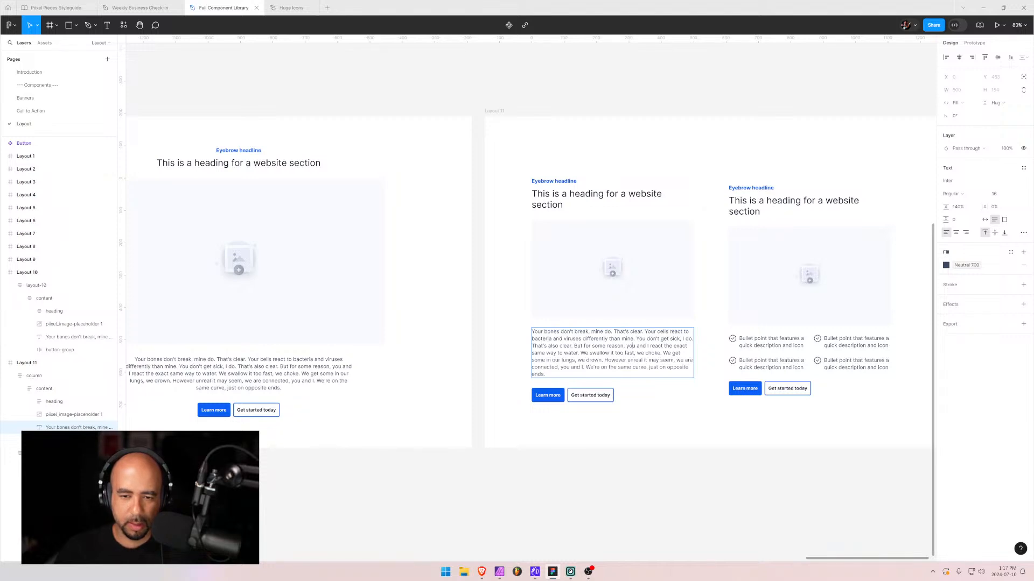
{"action": "left_click_drag", "start_coordinate": [573, 345], "coordinate": [545, 375]}
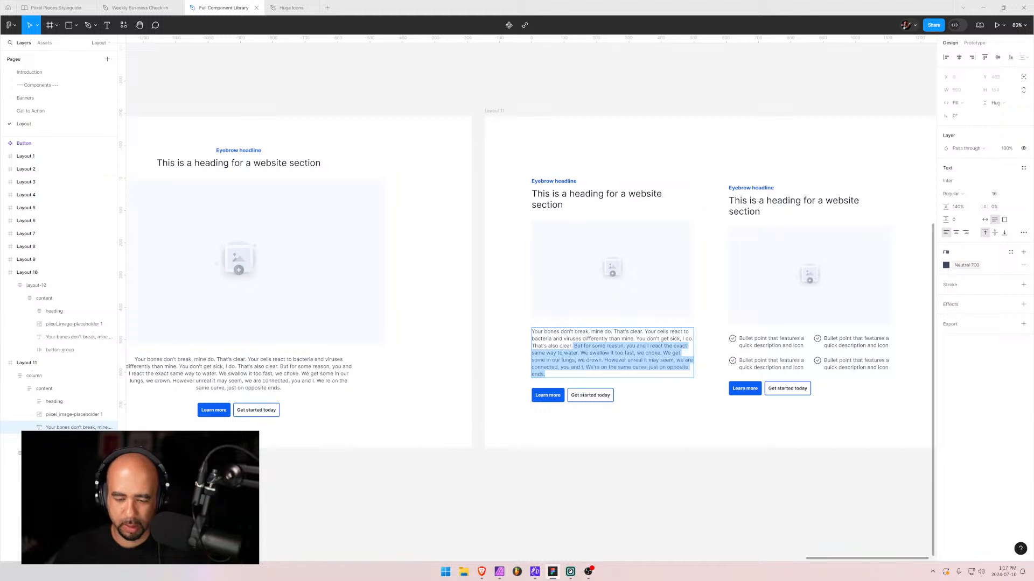
{"action": "key", "text": "BackSpace"}
{"action": "key", "text": "Escape"}
{"action": "left_click", "coordinate": [509, 237]}
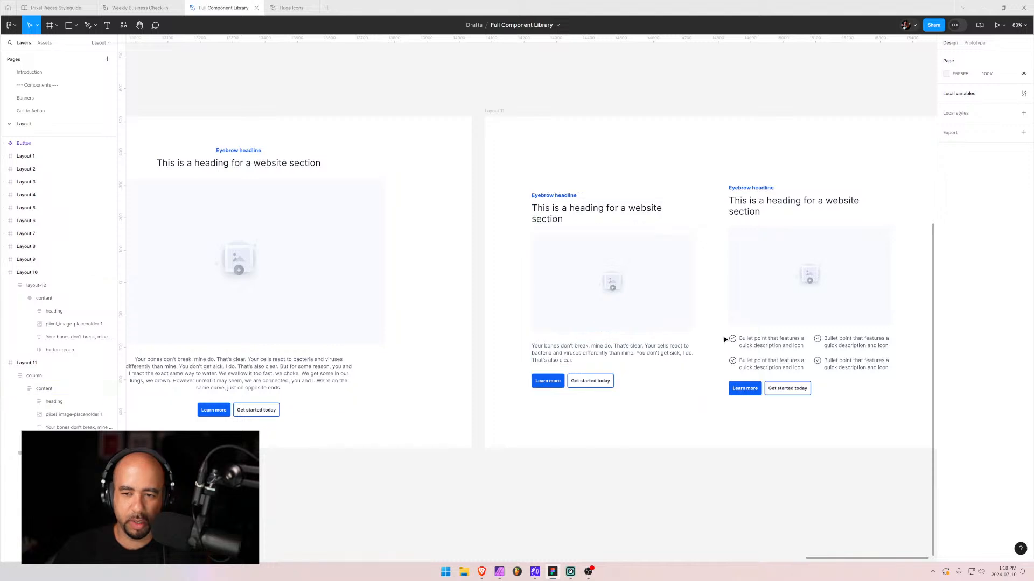
- Delete the second column that still has bullets and rename the remaining column frame column-1
{"action": "left_click", "coordinate": [773, 334]}
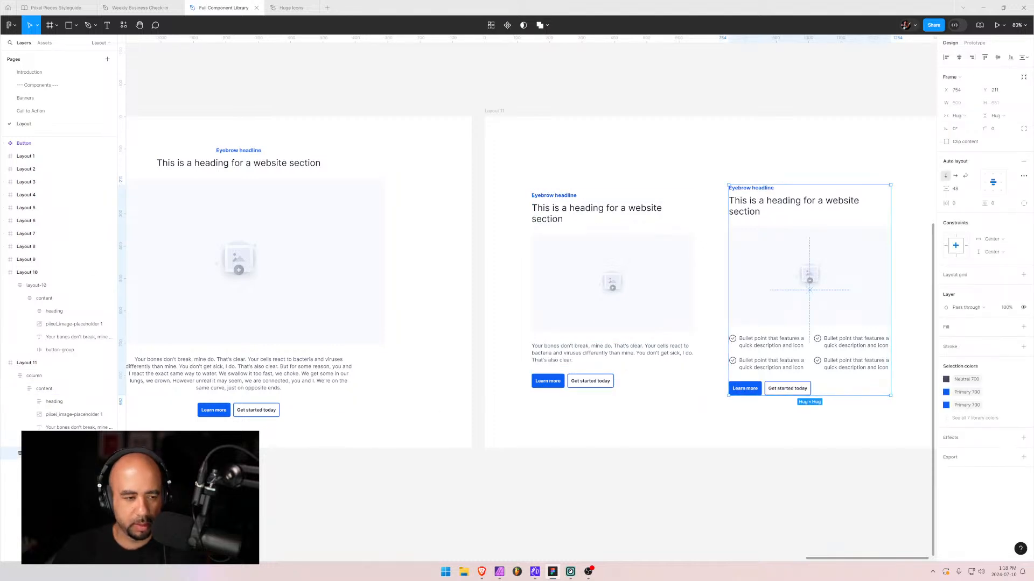
{"action": "key", "text": "Delete"}
{"action": "left_click", "coordinate": [34, 376]}
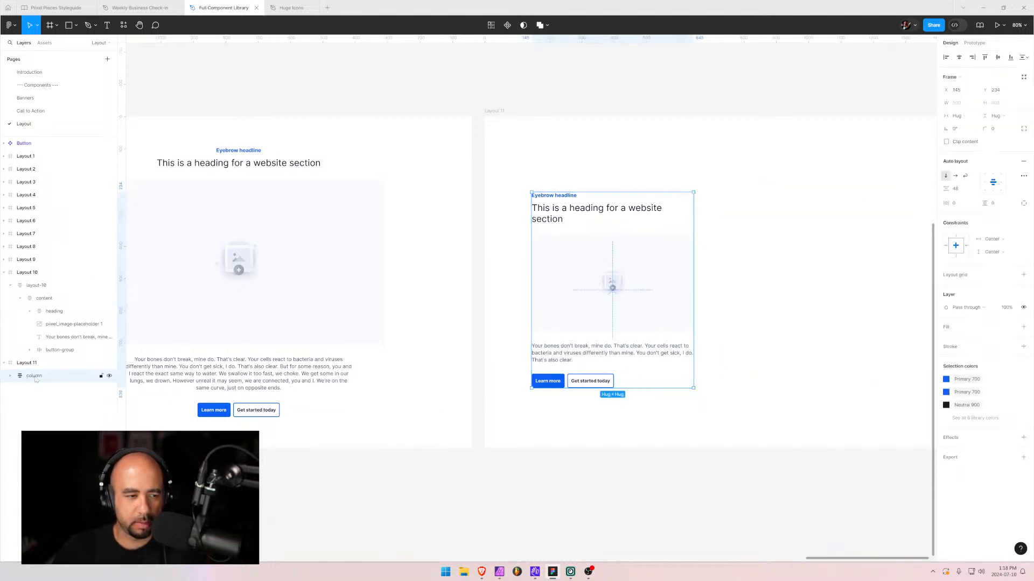
{"action": "double_click", "coordinate": [35, 376]}
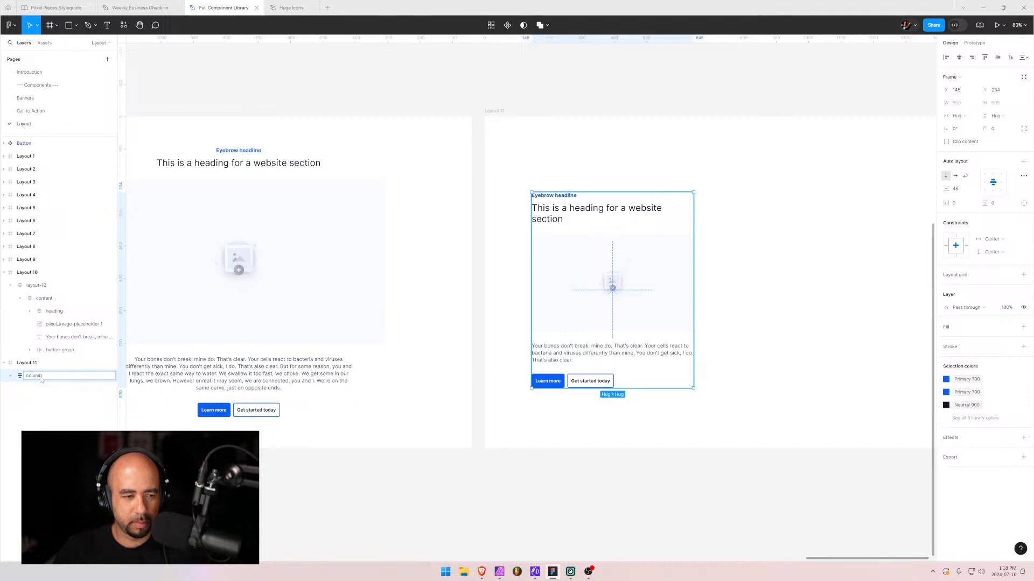
{"action": "double_click", "coordinate": [42, 377]}
{"action": "key", "text": "Right"}
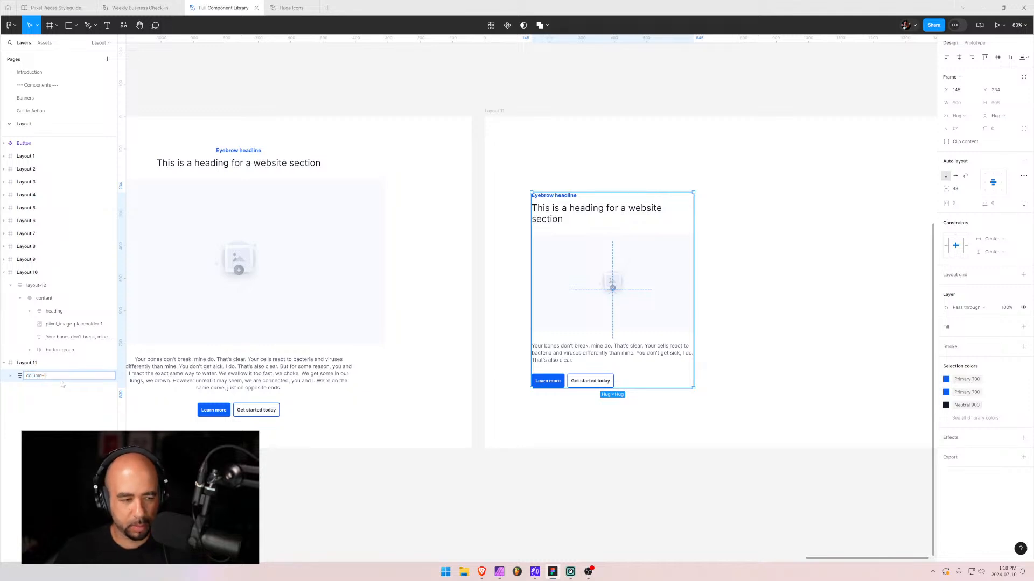
{"action": "key", "text": "Return"}
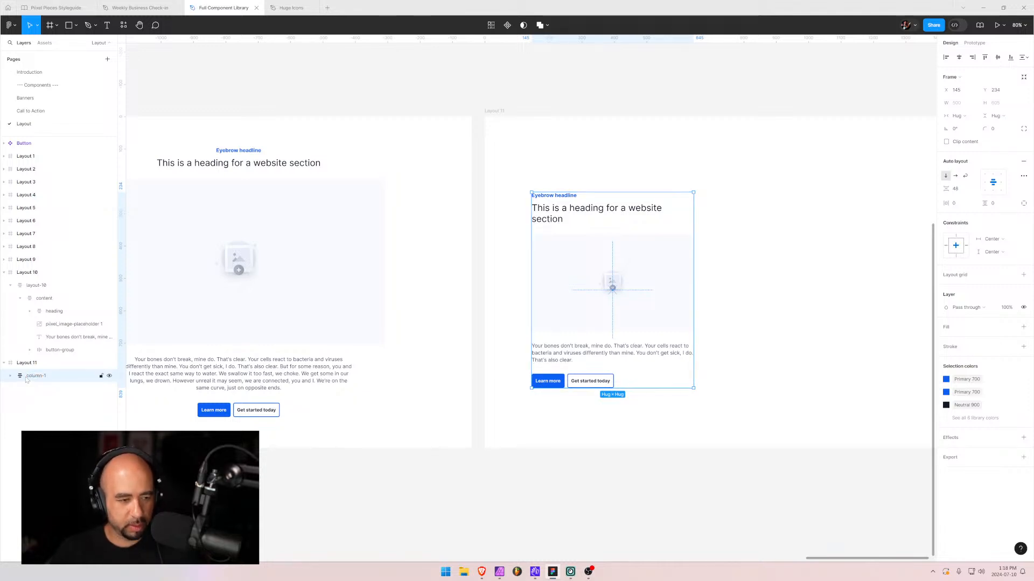
- Duplicate column-1, rename the copy column-2, and place it beside the first column at about X 720, Y 234
{"action": "key", "text": "ctrl+d"}
{"action": "double_click", "coordinate": [54, 393]}
{"action": "key", "text": "Right"}
{"action": "key", "text": "BackSpace"}
{"action": "type", "text": "2"}
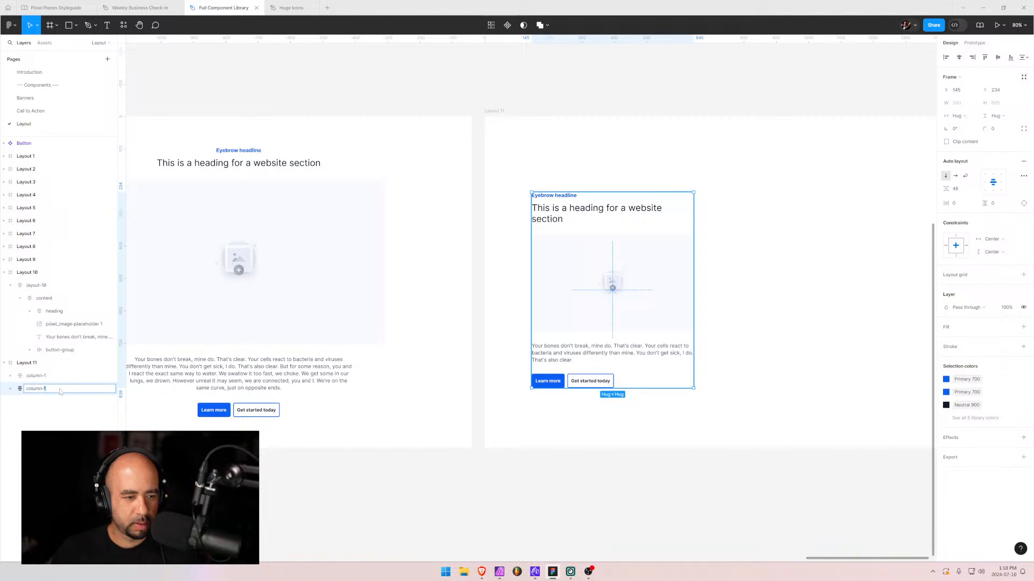
{"action": "key", "text": "Return"}
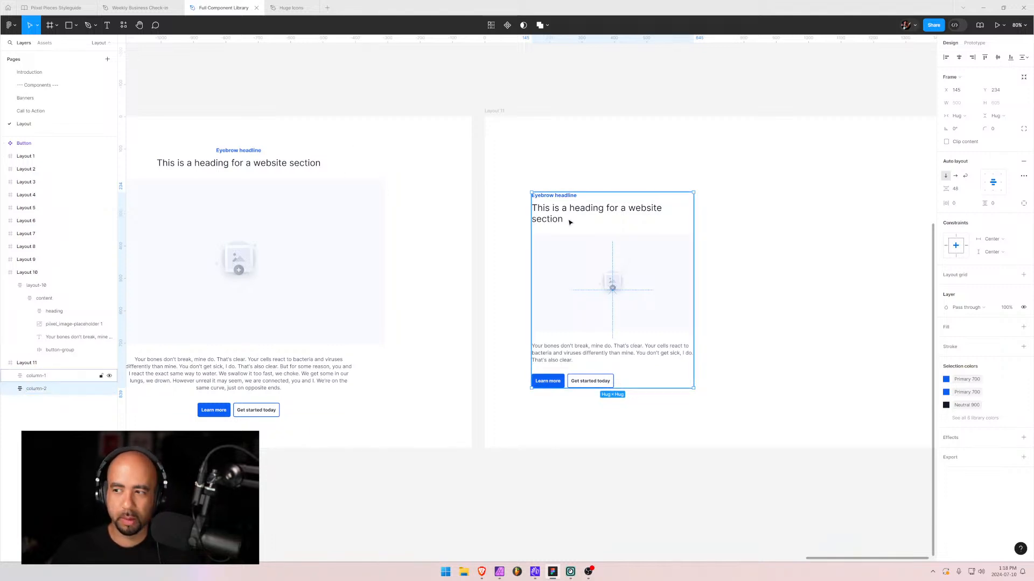
{"action": "left_click_drag", "start_coordinate": [570, 221], "coordinate": [755, 224]}
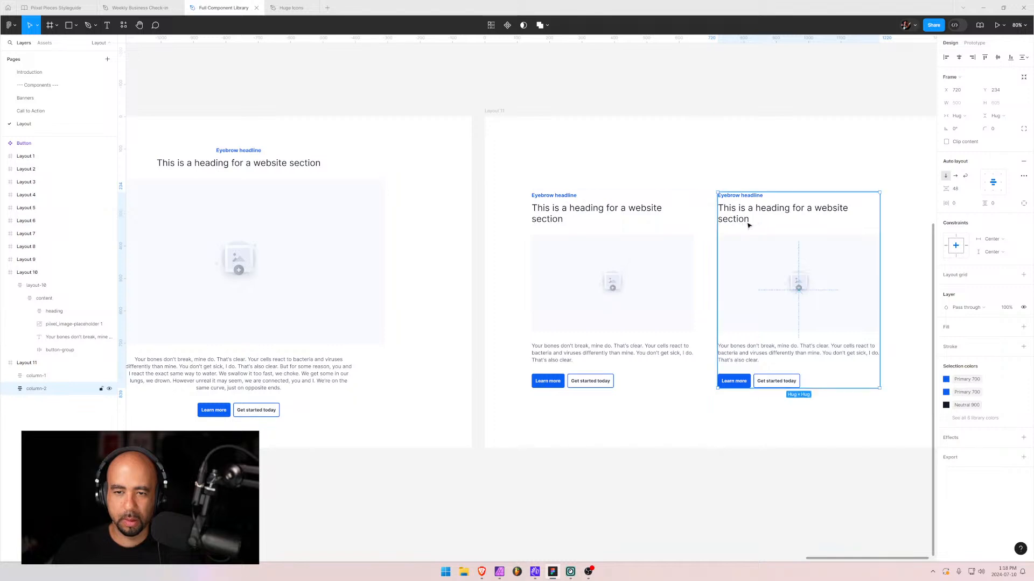
- Wrap column-1 and column-2 in a horizontal auto layout frame and name it layout-11
{"action": "left_click", "coordinate": [34, 376]}
{"action": "left_click", "coordinate": [35, 388], "text": "shift"}
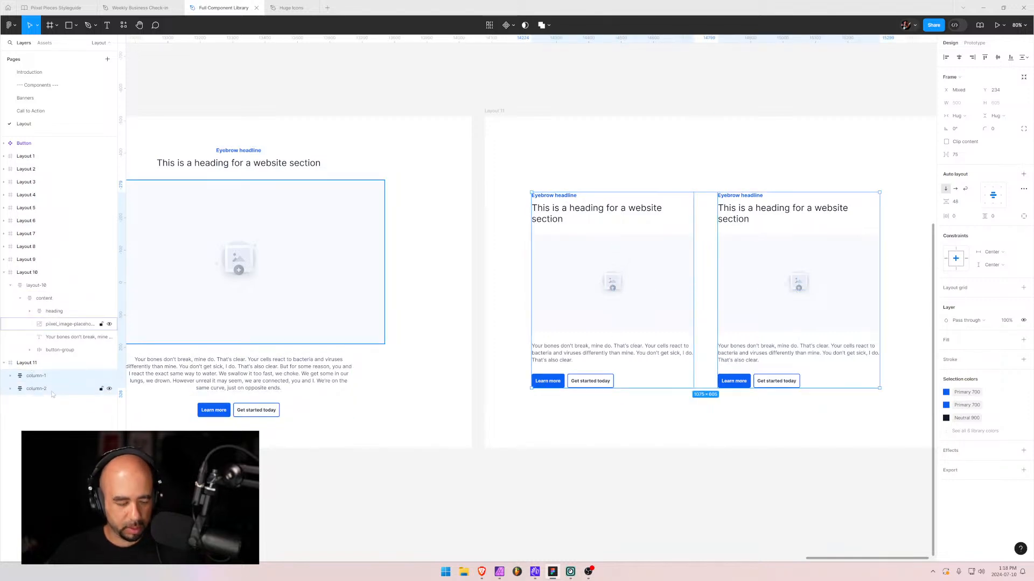
{"action": "key", "text": "shift+a"}
{"action": "double_click", "coordinate": [58, 380]}
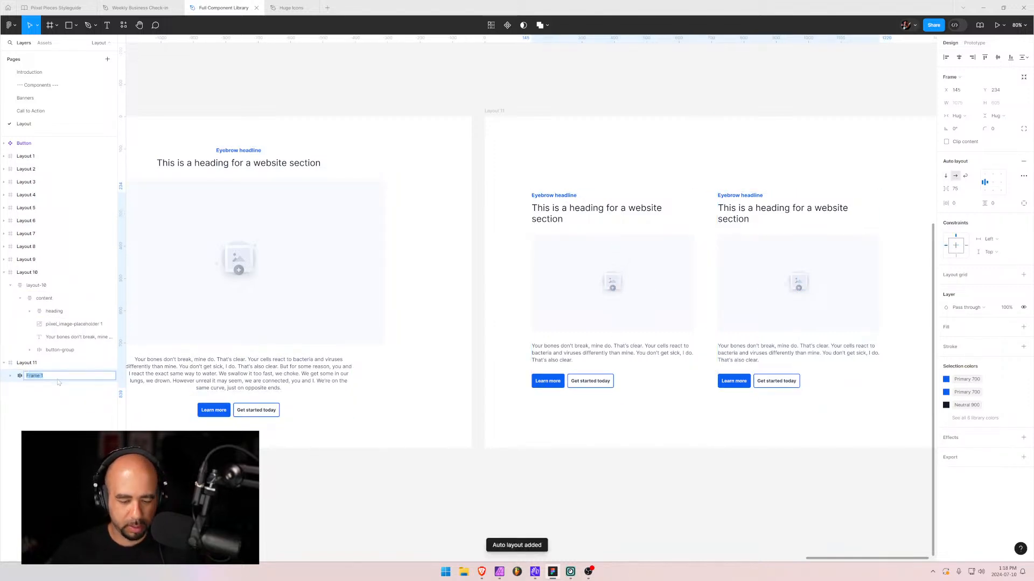
{"action": "type", "text": "layout-11"}
{"action": "key", "text": "Return"}
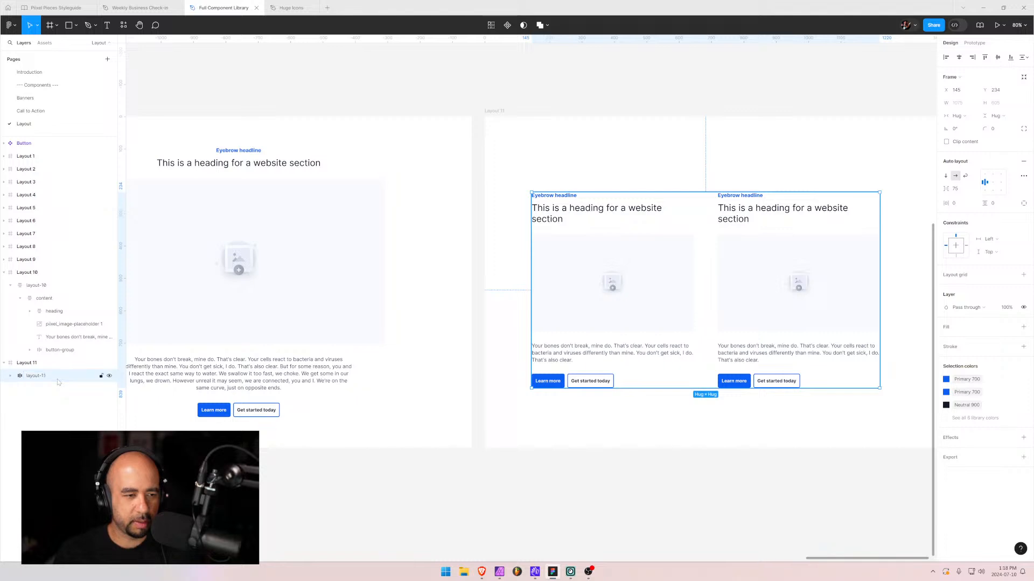
- Set the layout-11 gap to 48 and centre it horizontally and vertically within the Layout 11 frame
{"action": "left_click", "coordinate": [959, 191]}
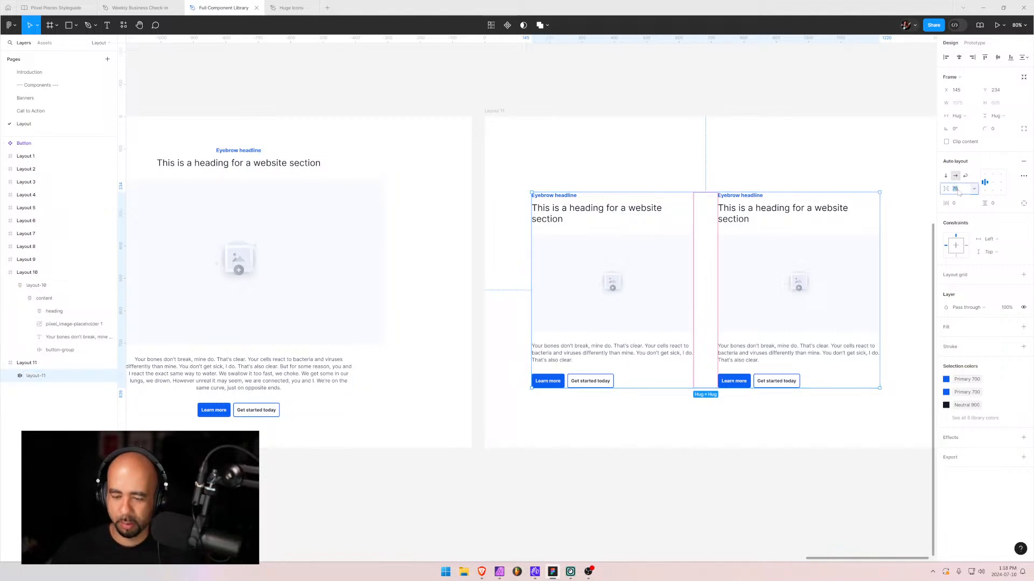
{"action": "key", "text": "Return"}
{"action": "scroll", "coordinate": [750, 208], "scroll_direction": "right", "scroll_amount": 10}
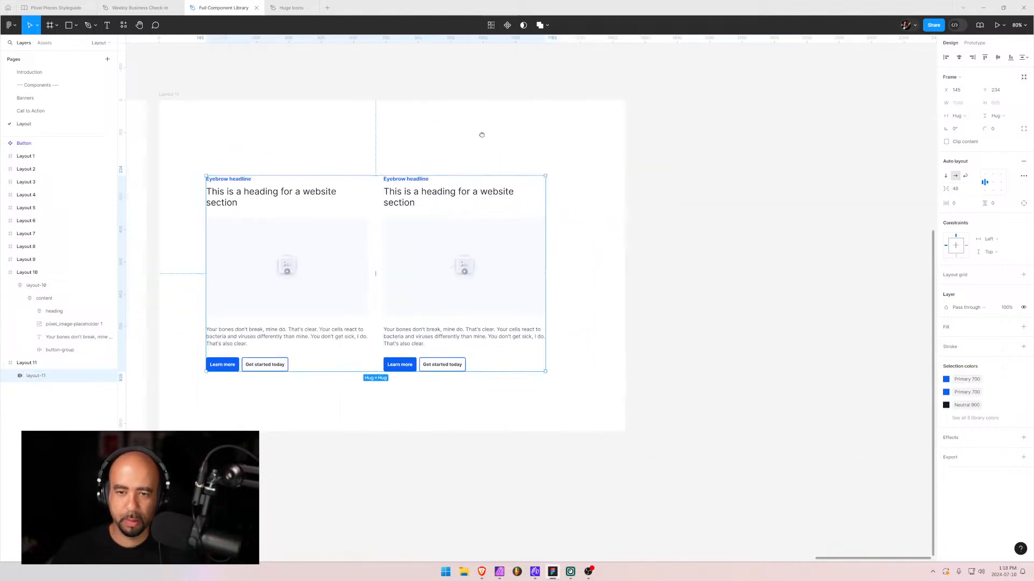
{"action": "left_click", "coordinate": [959, 57]}
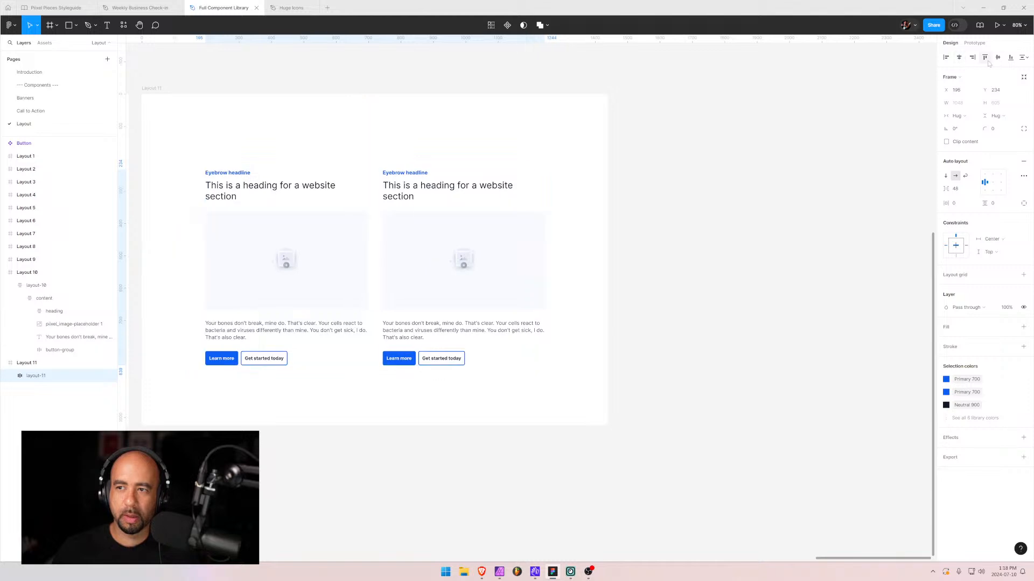
{"action": "left_click", "coordinate": [998, 57]}
{"action": "left_click_drag", "start_coordinate": [254, 129], "coordinate": [425, 141]}
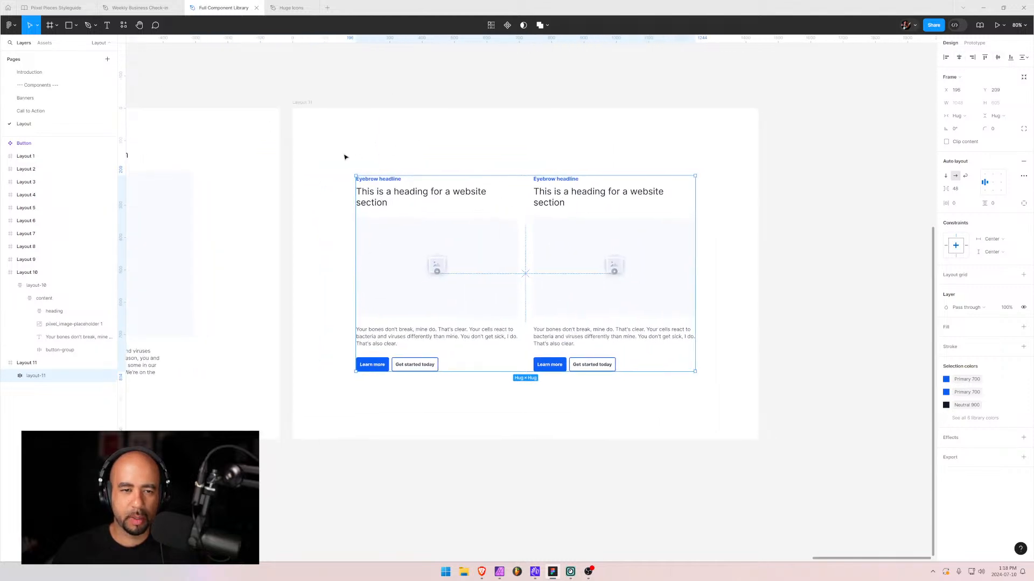
- Deselect the layout-11 section and collapse the Layout 10 frame's layers
{"action": "left_click", "coordinate": [344, 158]}
{"action": "scroll", "coordinate": [334, 230], "scroll_direction": "up", "scroll_amount": 1}
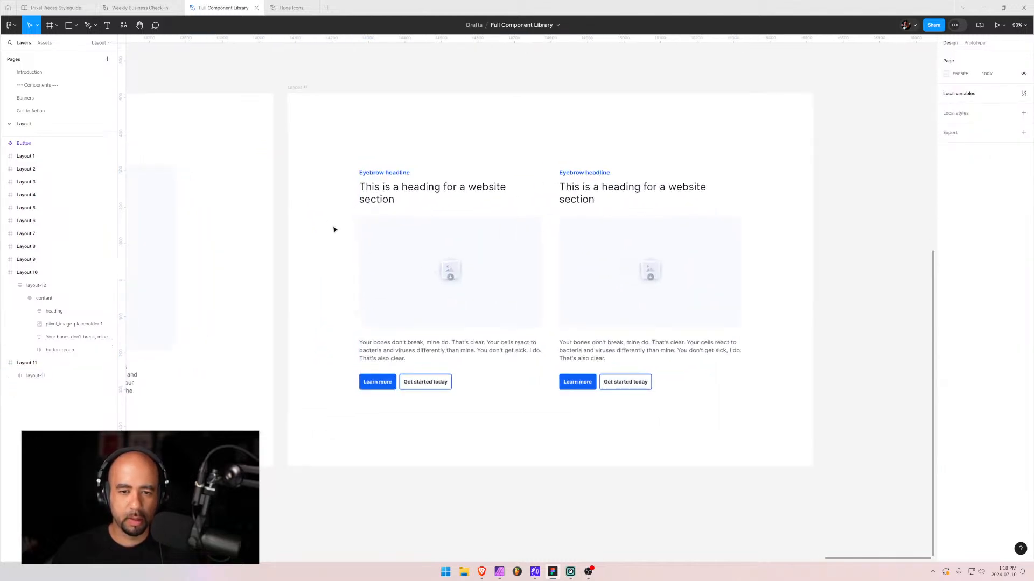
{"action": "scroll", "coordinate": [333, 230], "scroll_direction": "down", "scroll_amount": 5}
{"action": "scroll", "coordinate": [333, 230], "scroll_direction": "up", "scroll_amount": 5}
{"action": "scroll", "coordinate": [374, 197], "scroll_direction": "down", "scroll_amount": 1}
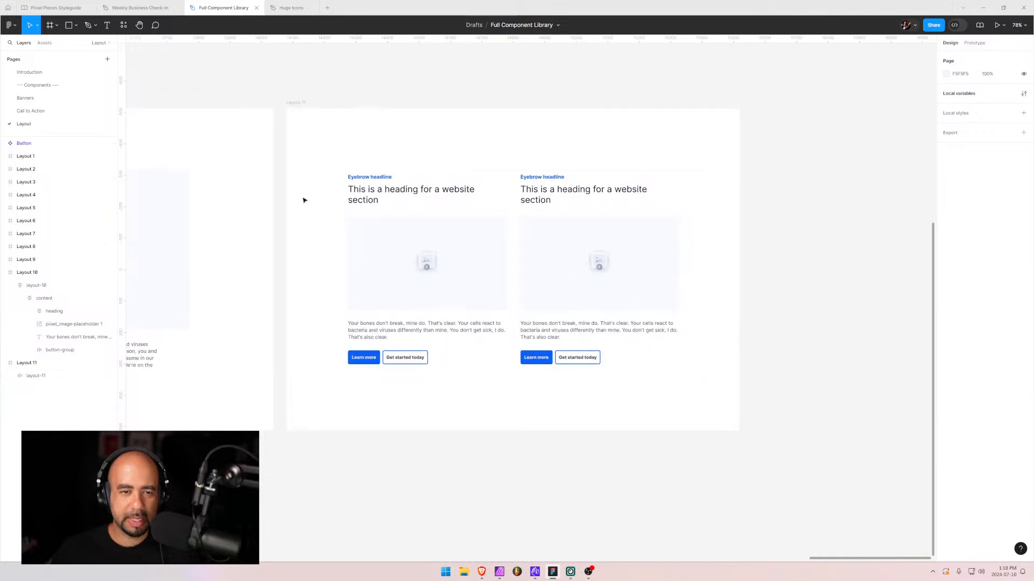
{"action": "left_click", "coordinate": [4, 273]}
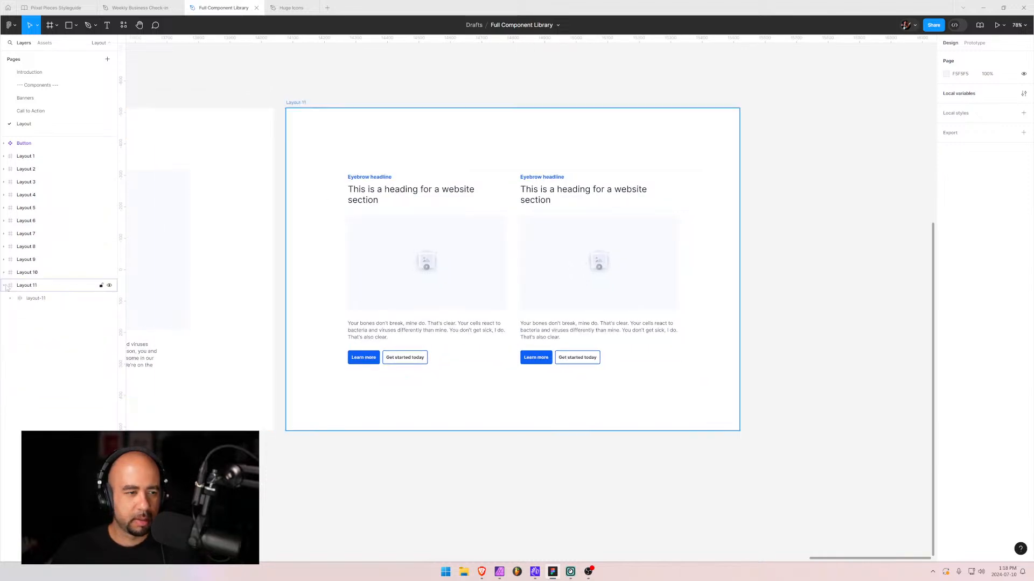
- Duplicate the Layout 11 frame and order the copy after the original in the layer list
{"action": "left_click", "coordinate": [3, 286]}
{"action": "left_click", "coordinate": [25, 285]}
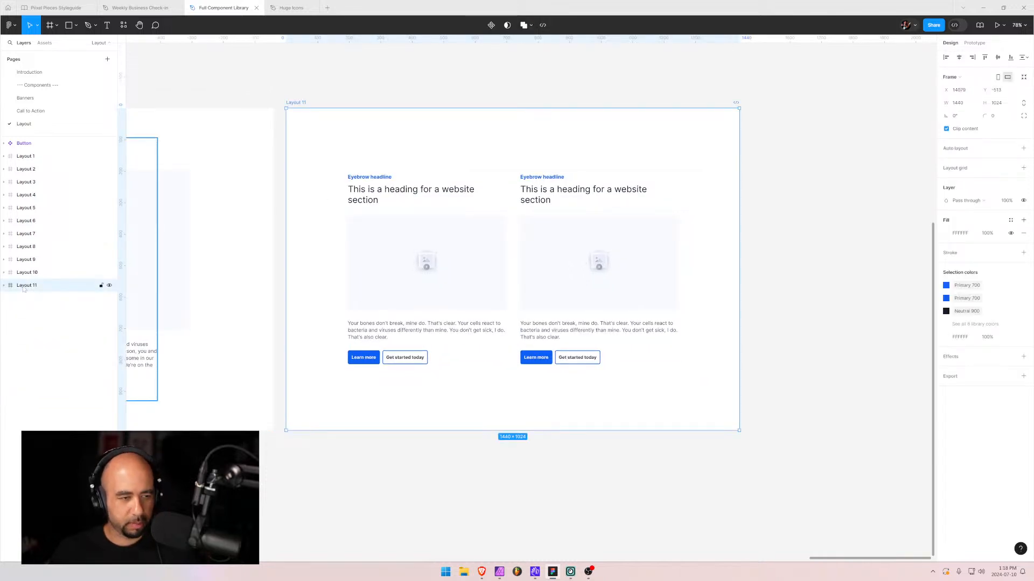
{"action": "key", "text": "ctrl+d"}
{"action": "left_click_drag", "start_coordinate": [27, 285], "coordinate": [27, 302]}
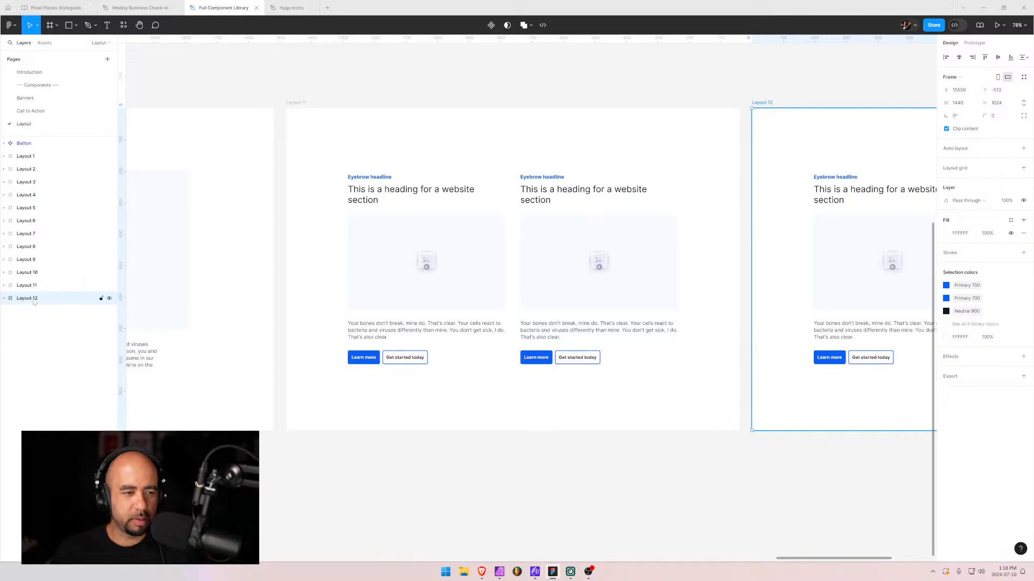
- Set the auto layout alignment of the content frames in column-1 and column-2 of Layout 12 to top centre
{"action": "left_click_drag", "start_coordinate": [810, 242], "coordinate": [449, 262]}
{"action": "double_click", "coordinate": [472, 201]}
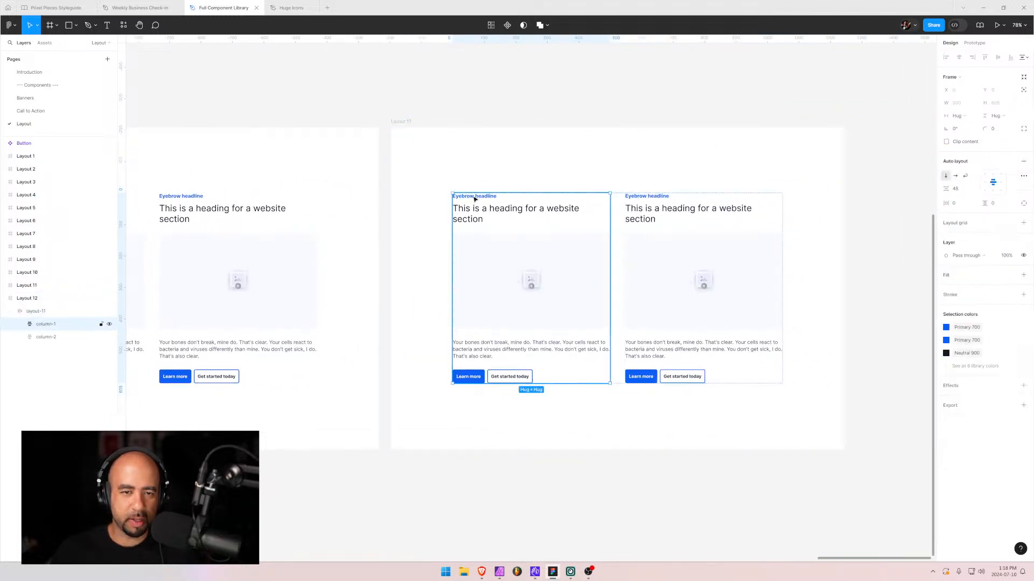
{"action": "left_click", "coordinate": [20, 324]}
{"action": "left_click", "coordinate": [46, 340]}
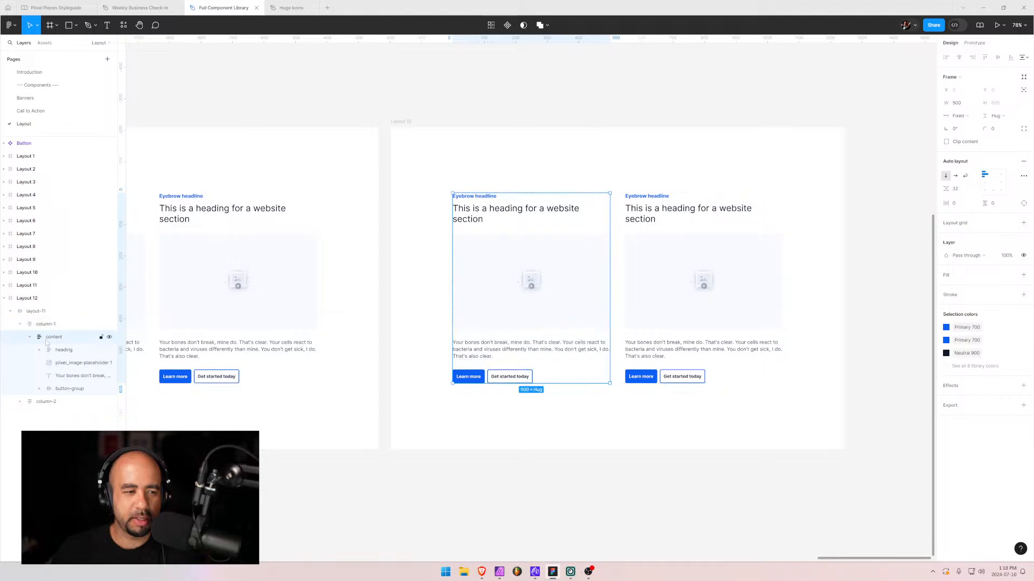
{"action": "left_click", "coordinate": [994, 174]}
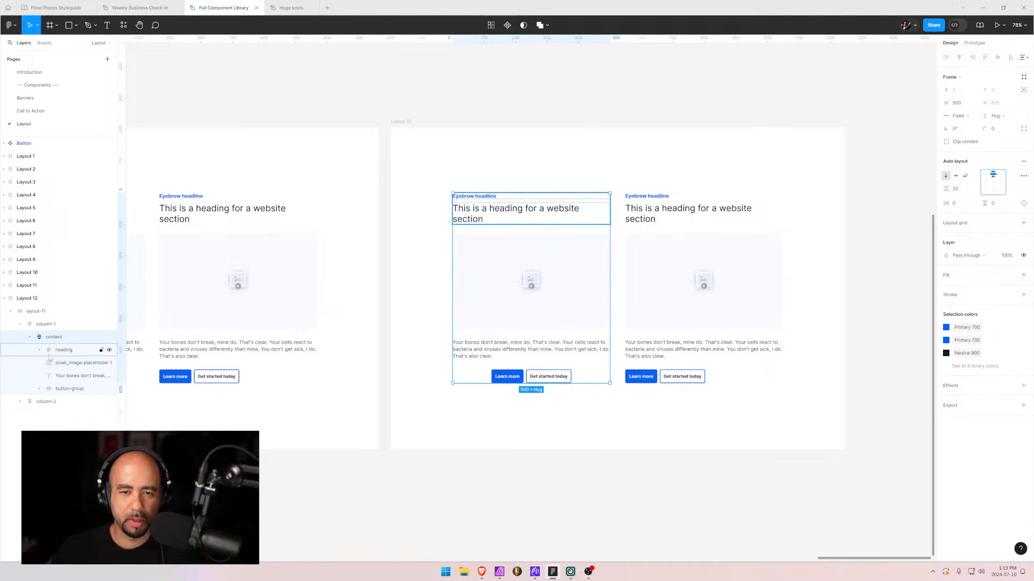
{"action": "left_click", "coordinate": [42, 404]}
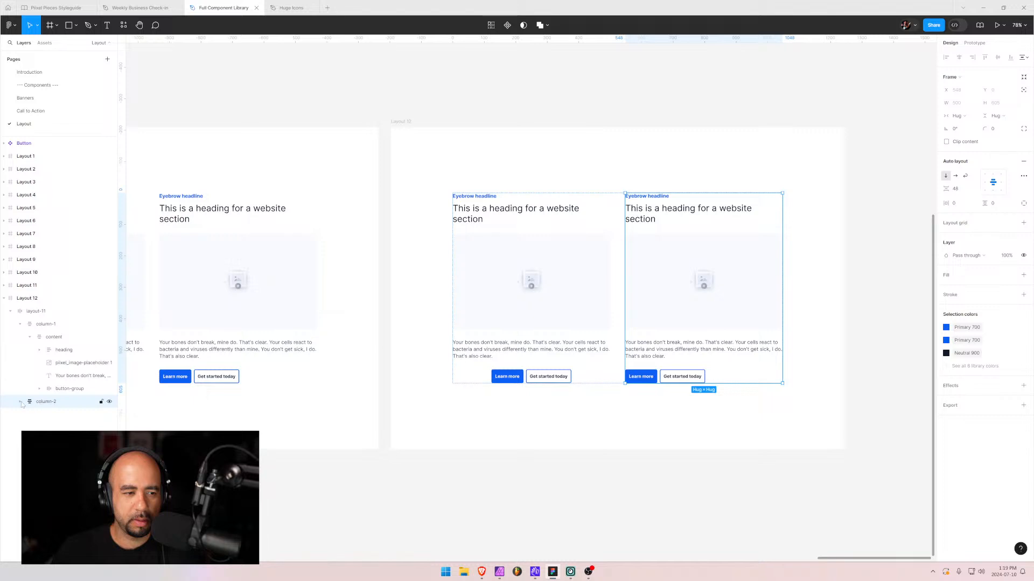
{"action": "left_click", "coordinate": [20, 402]}
{"action": "left_click", "coordinate": [54, 415]}
{"action": "left_click", "coordinate": [993, 175]}
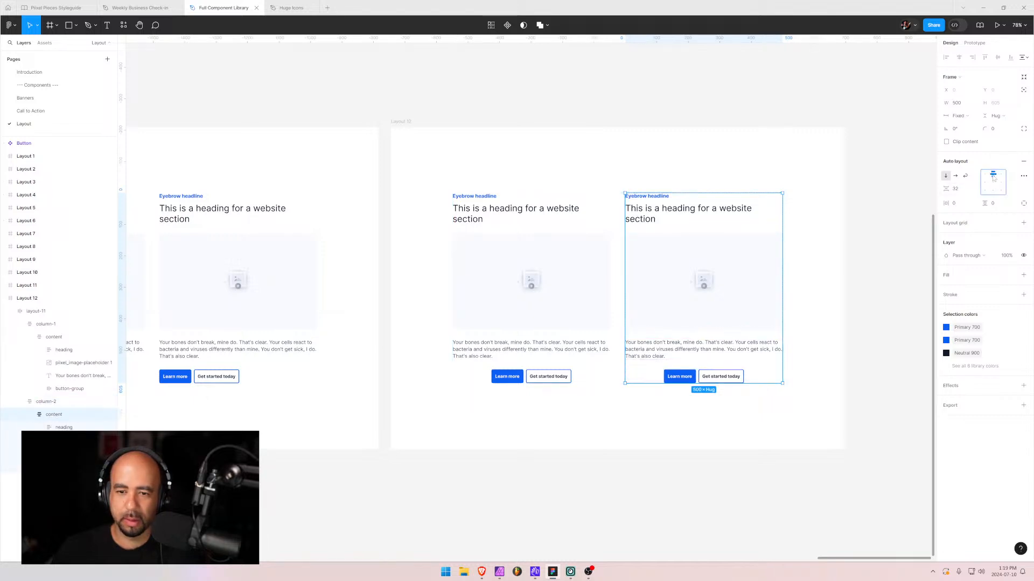
- Centre-align the description text in both columns of Layout 12
{"action": "left_click", "coordinate": [492, 349]}
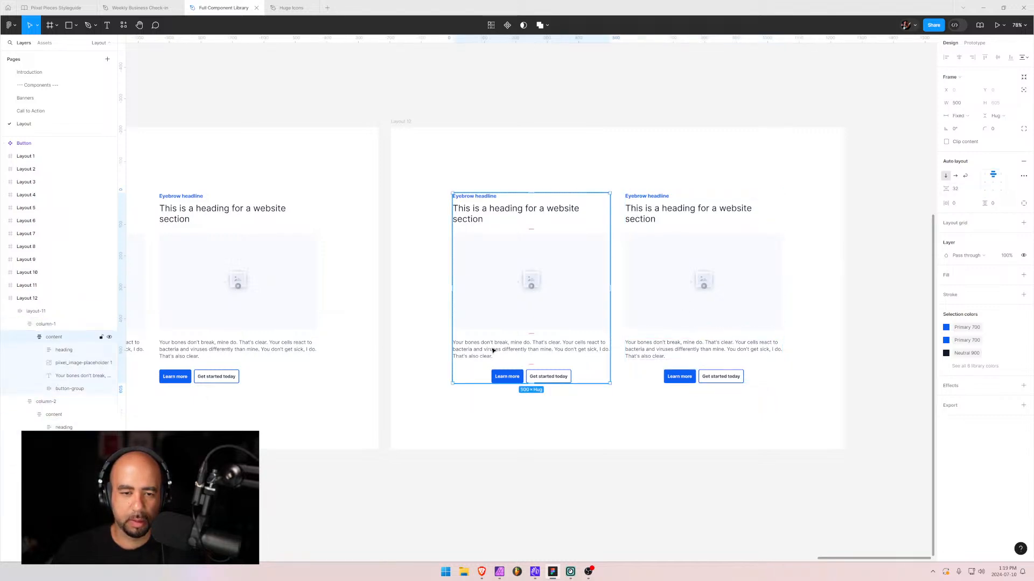
{"action": "left_click", "coordinate": [492, 350]}
{"action": "key", "text": "ctrl+alt+t"}
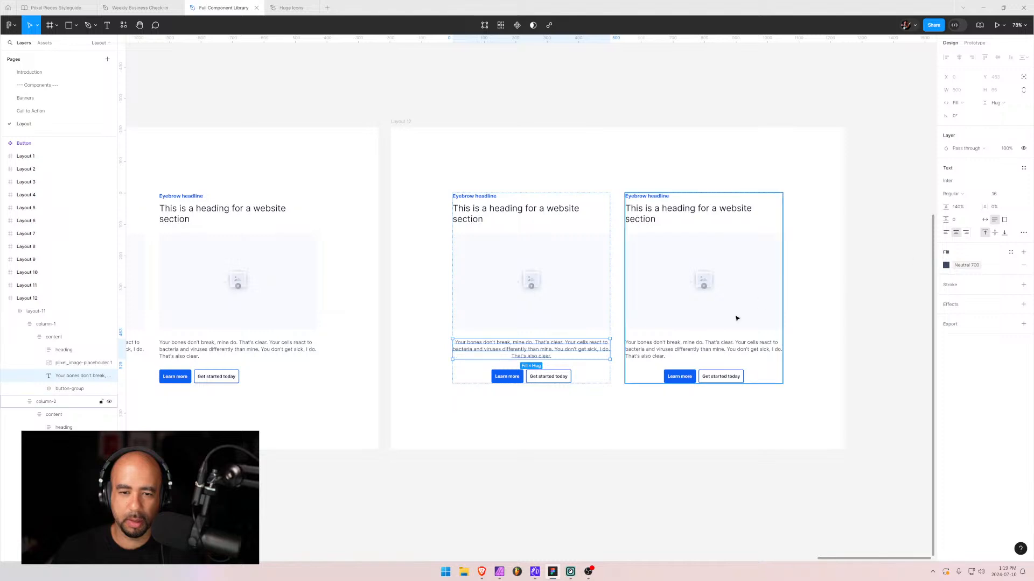
{"action": "double_click", "coordinate": [675, 350]}
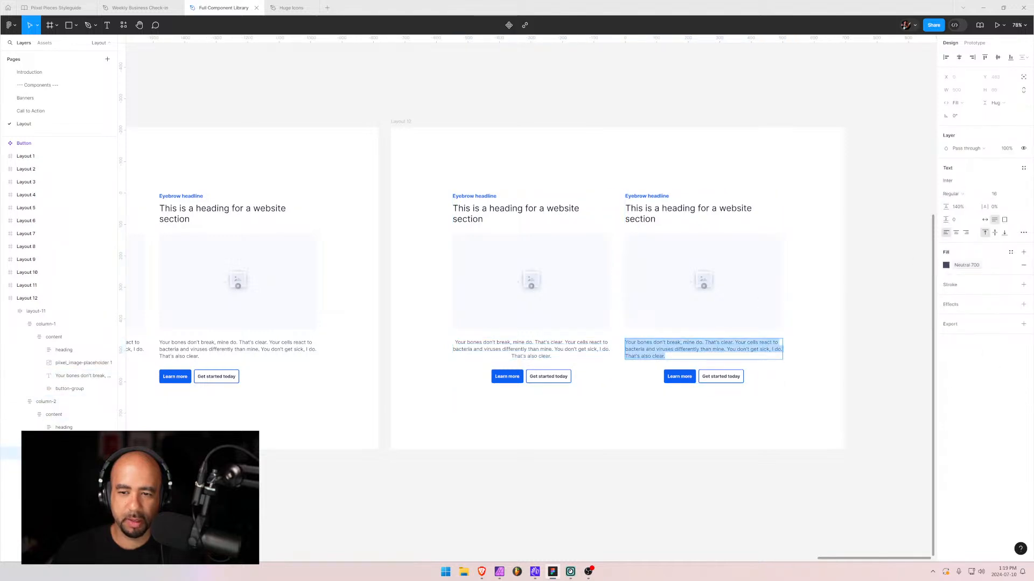
{"action": "left_click", "coordinate": [956, 233]}
- Set the width of column-1's eyebrow headline in Layout 12 to hug its contents
{"action": "left_click", "coordinate": [661, 197]}
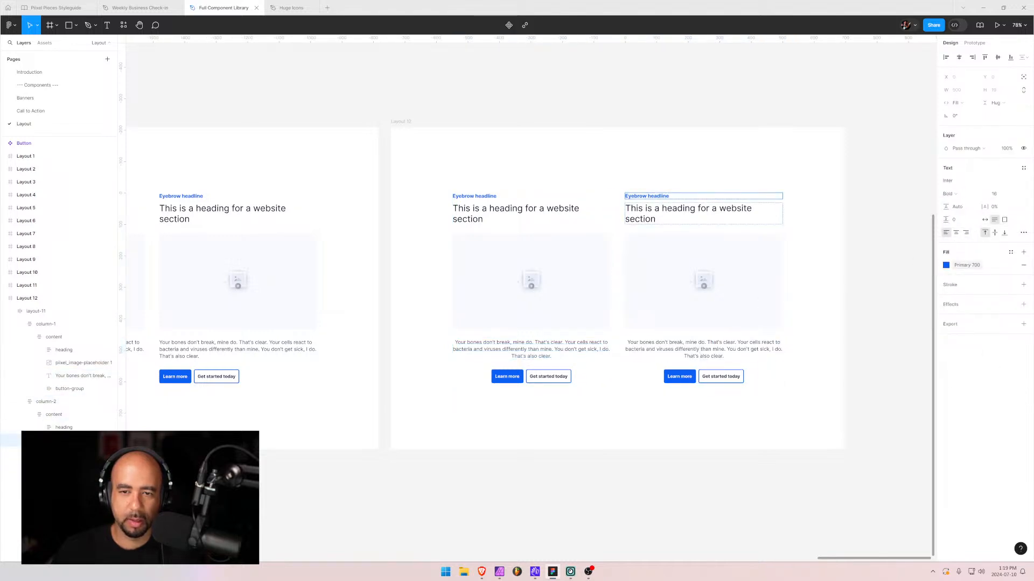
{"action": "left_click", "coordinate": [660, 210]}
{"action": "left_click", "coordinate": [488, 203]}
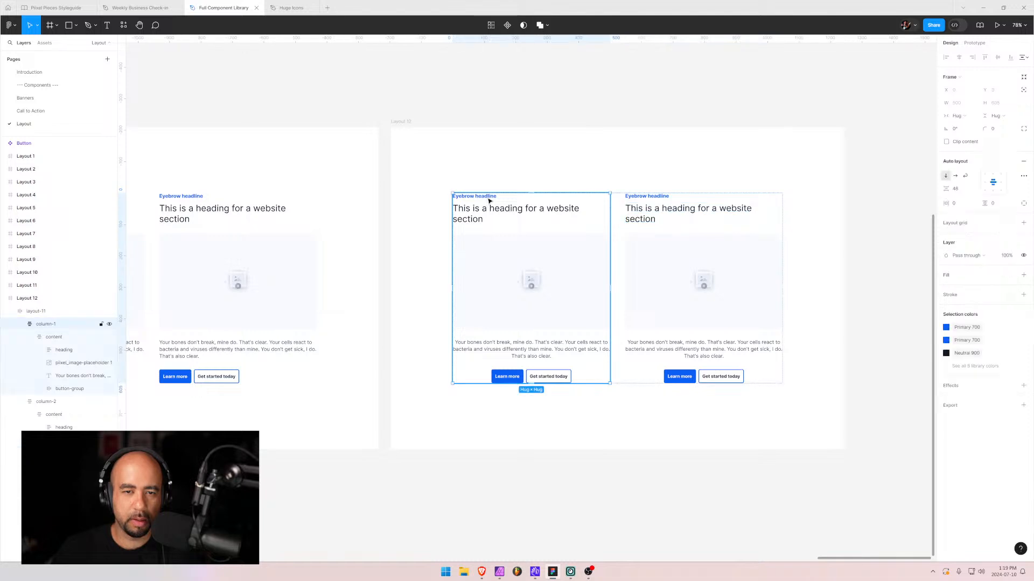
{"action": "left_click", "coordinate": [38, 351]}
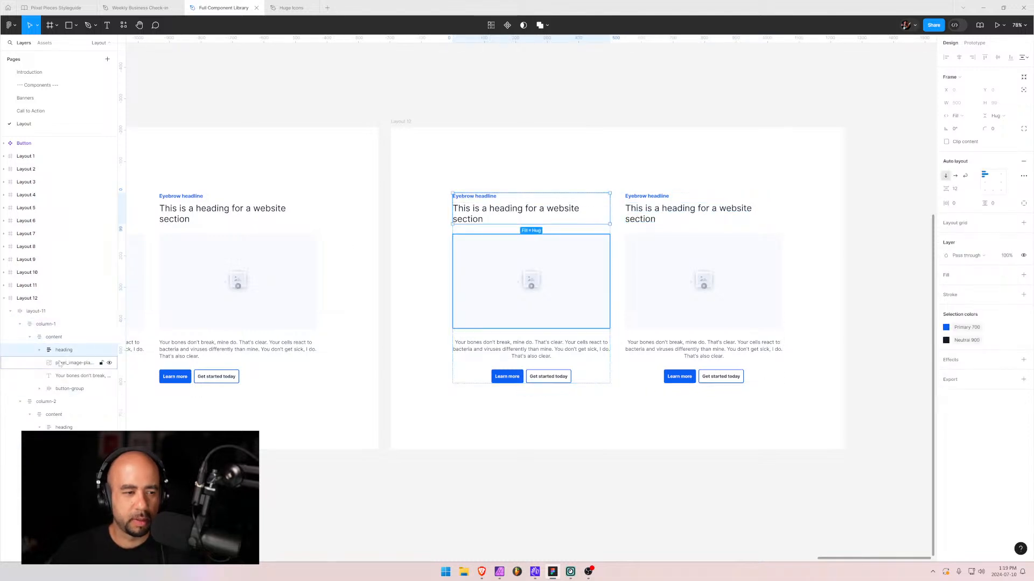
{"action": "left_click", "coordinate": [83, 363]}
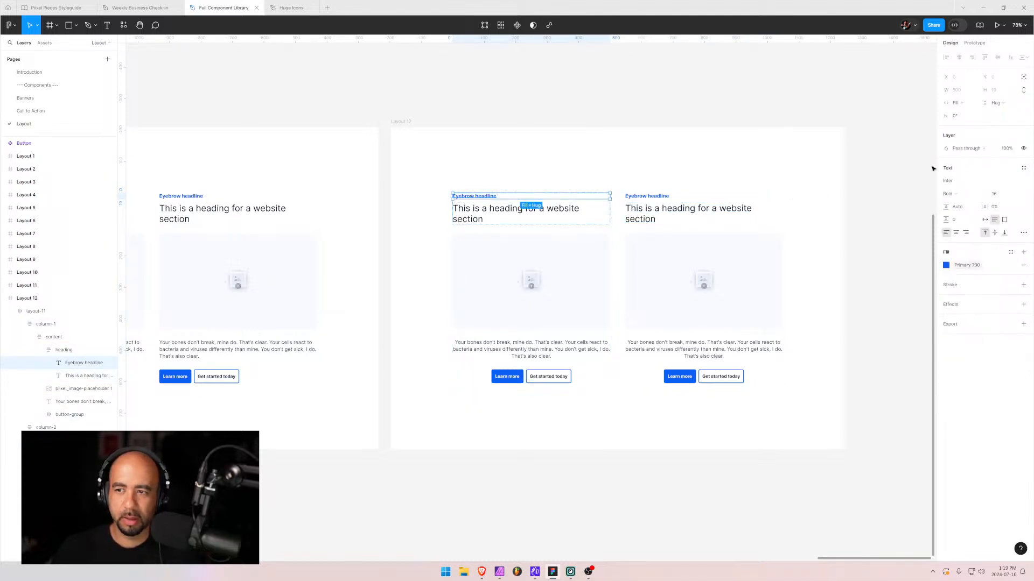
{"action": "left_click", "coordinate": [973, 90]}
{"action": "left_click", "coordinate": [972, 94]}
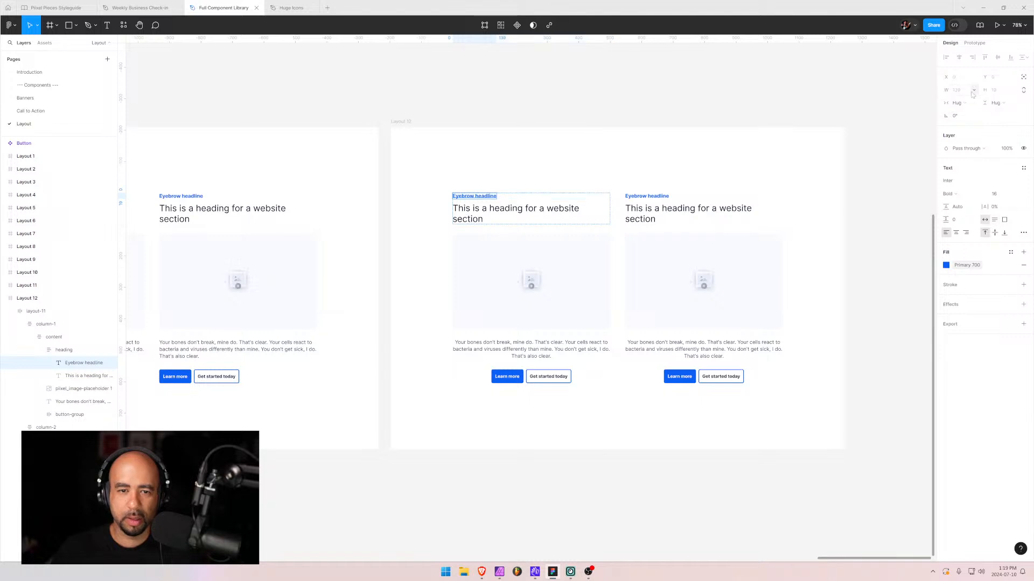
- Give the column-1 heading text in Layout 12 a fixed width of 350
{"action": "left_click", "coordinate": [83, 376]}
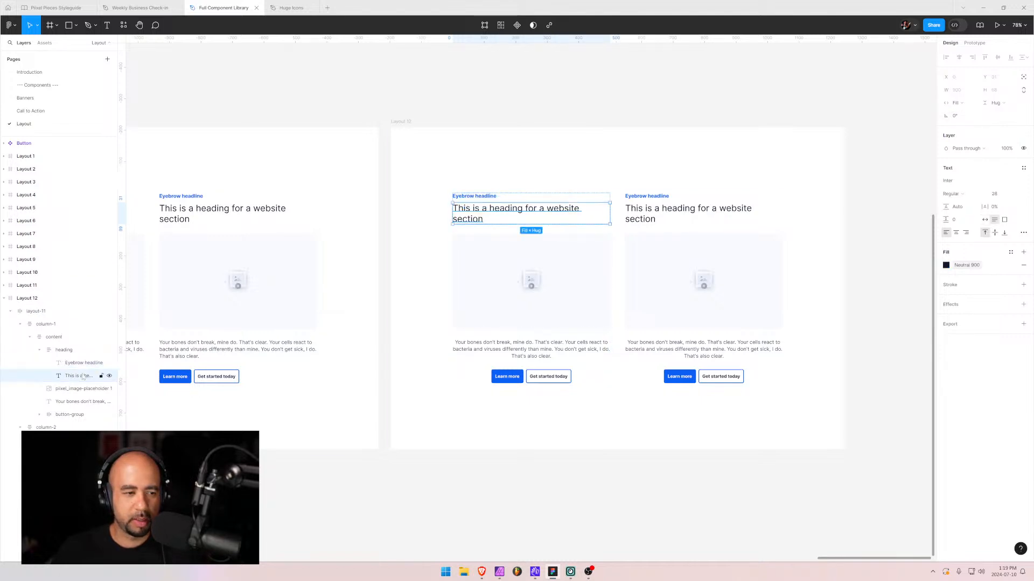
{"action": "left_click", "coordinate": [973, 90]}
{"action": "left_click", "coordinate": [969, 97]}
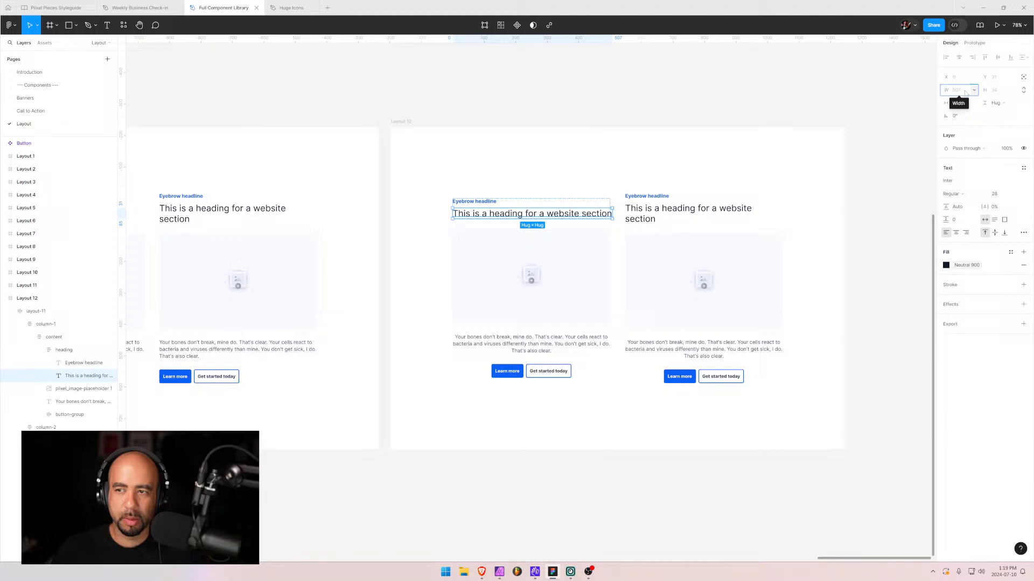
{"action": "left_click", "coordinate": [965, 90]}
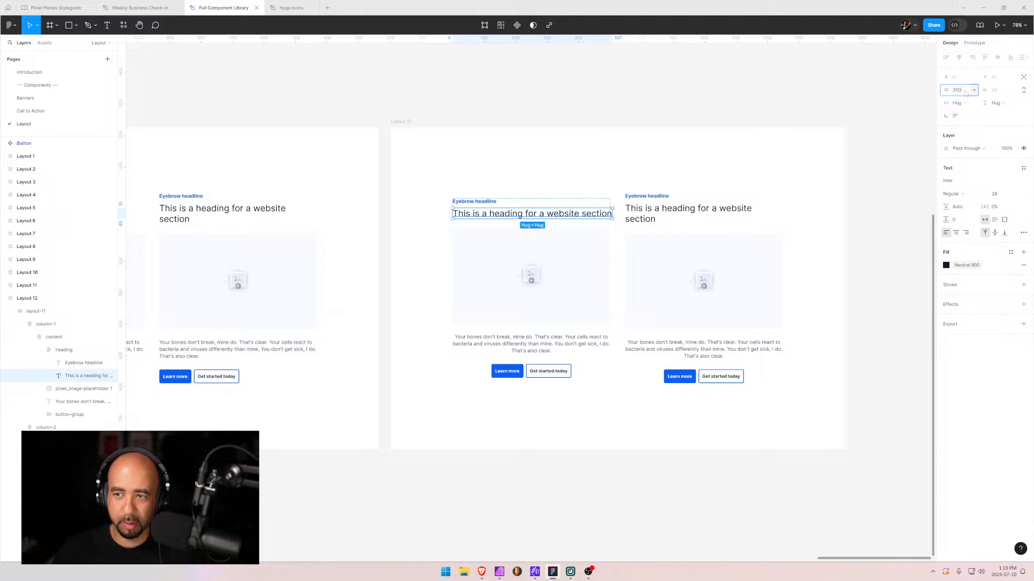
{"action": "type", "text": "350"}
{"action": "key", "text": "Return"}
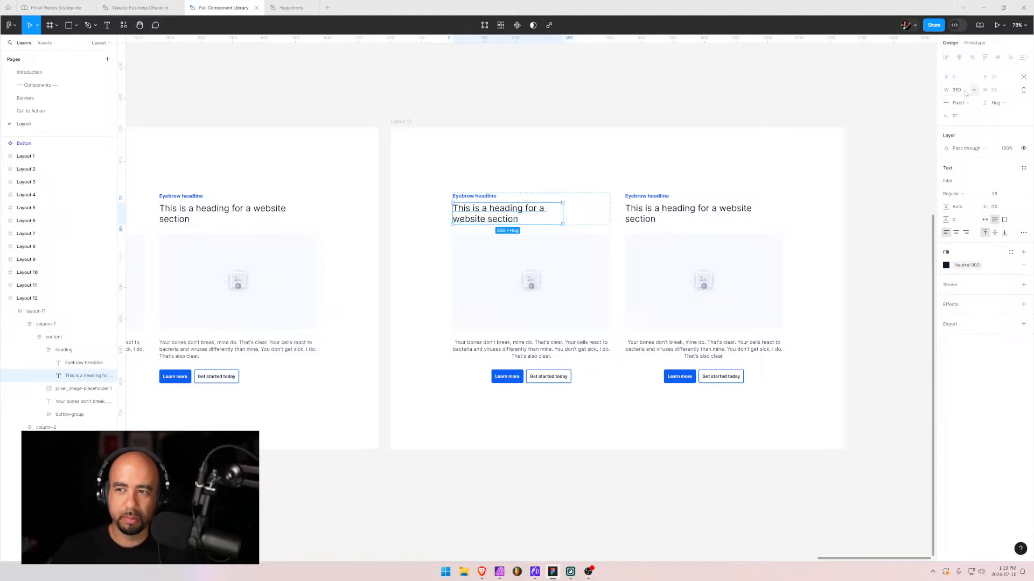
- Give the column-2 heading text in Layout 12 a fixed width of 350
{"action": "left_click", "coordinate": [695, 213]}
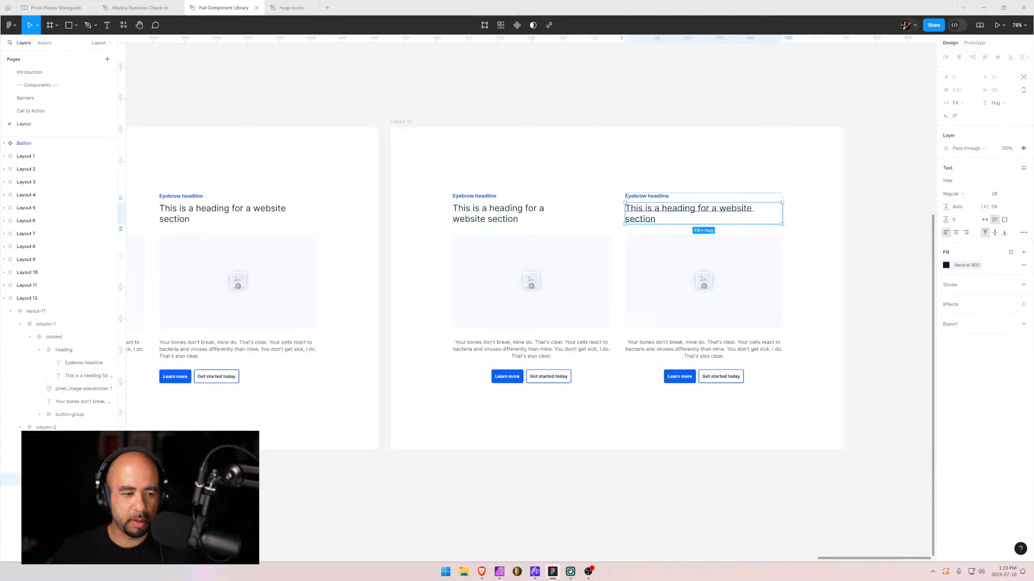
{"action": "left_click", "coordinate": [959, 91]}
{"action": "type", "text": "350"}
{"action": "key", "text": "Return"}
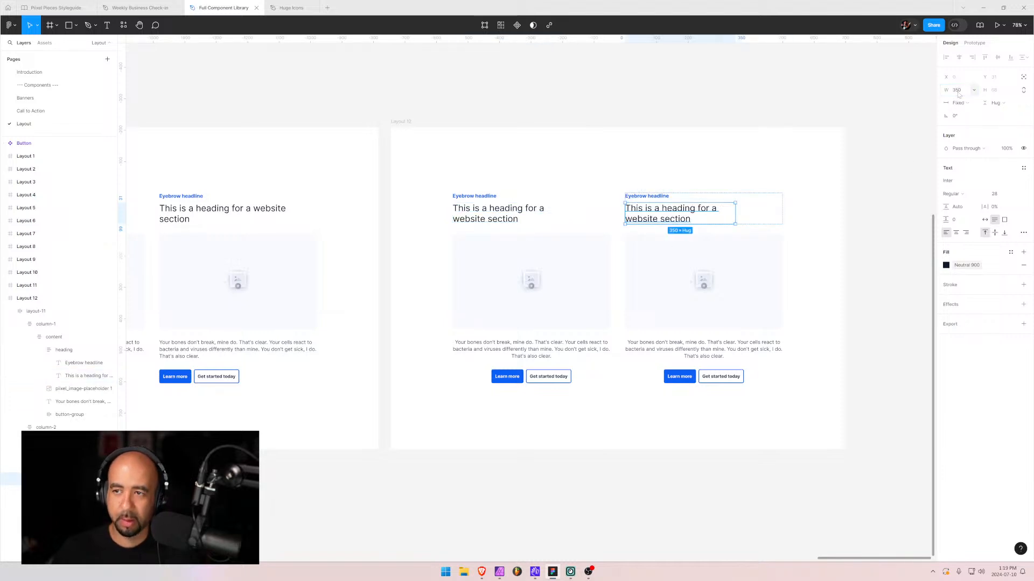
- Set the width of column-2's eyebrow headline in Layout 12 to hug its contents
{"action": "left_click", "coordinate": [524, 221]}
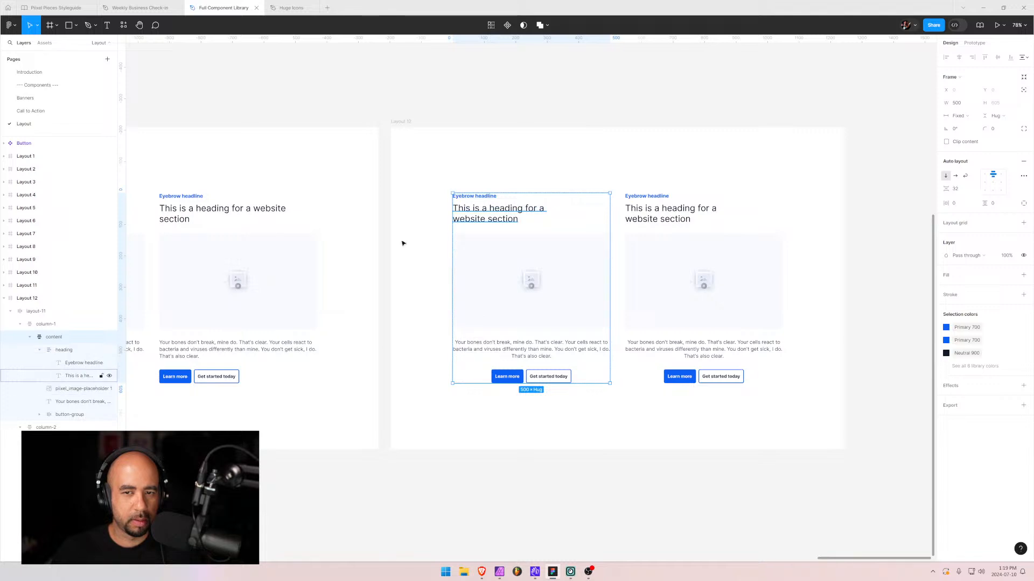
{"action": "left_click", "coordinate": [664, 197]}
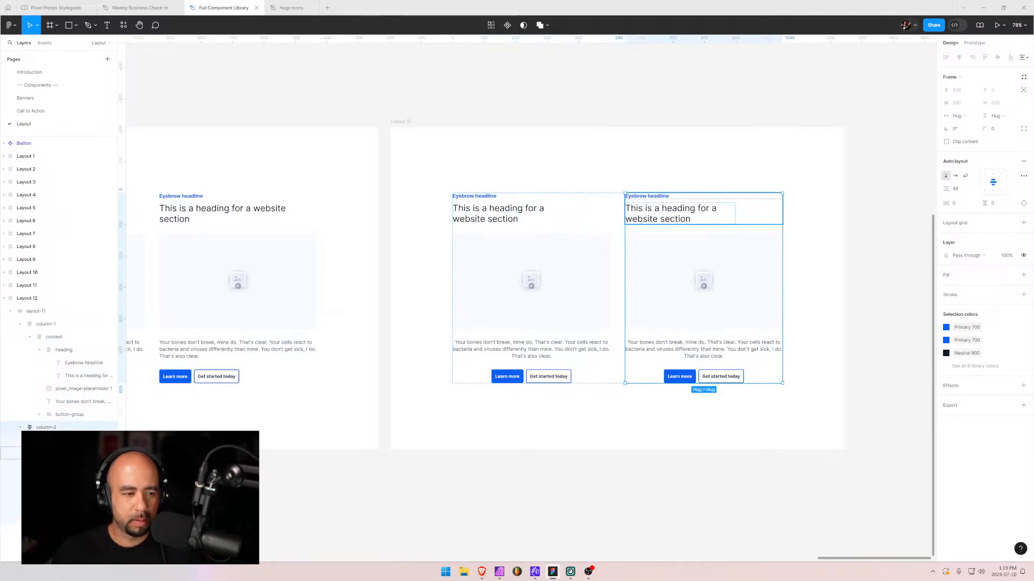
{"action": "left_click", "coordinate": [664, 197], "text": "ctrl"}
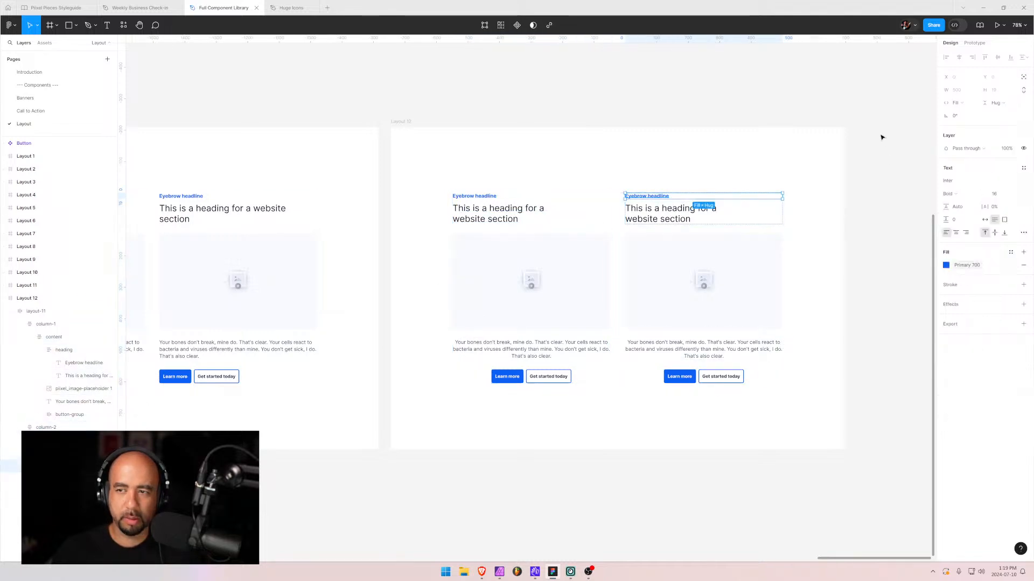
{"action": "left_click", "coordinate": [968, 104]}
{"action": "left_click", "coordinate": [972, 93]}
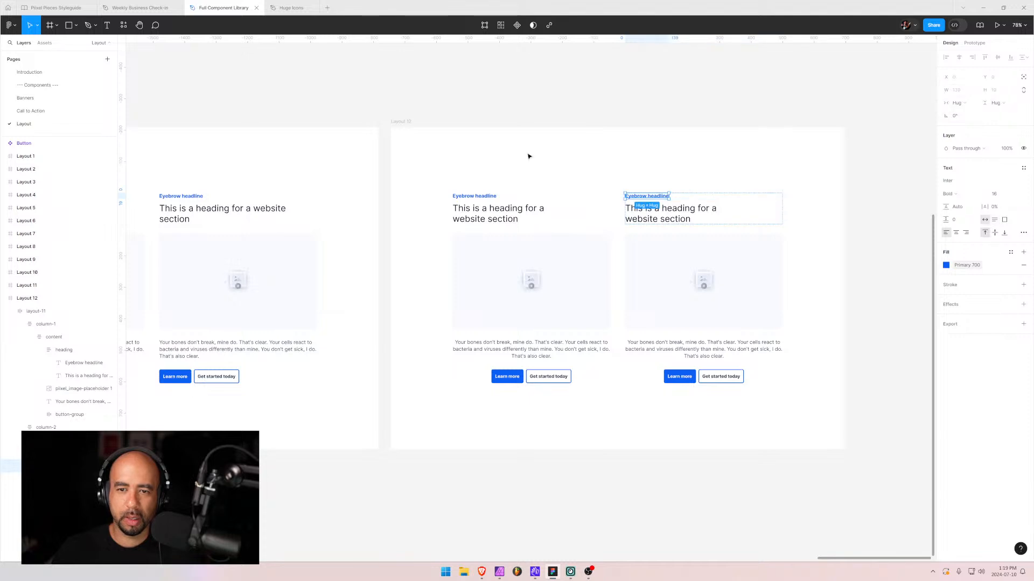
- Select the heading frames of both columns and set their auto layout alignment to top centre
{"action": "left_click", "coordinate": [65, 453]}
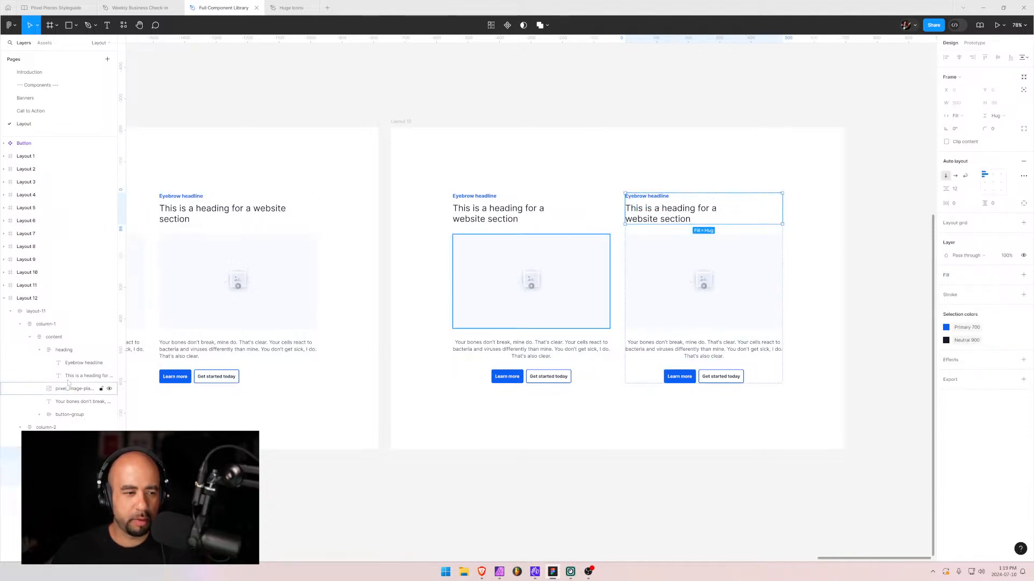
{"action": "left_click", "coordinate": [59, 351], "text": "shift"}
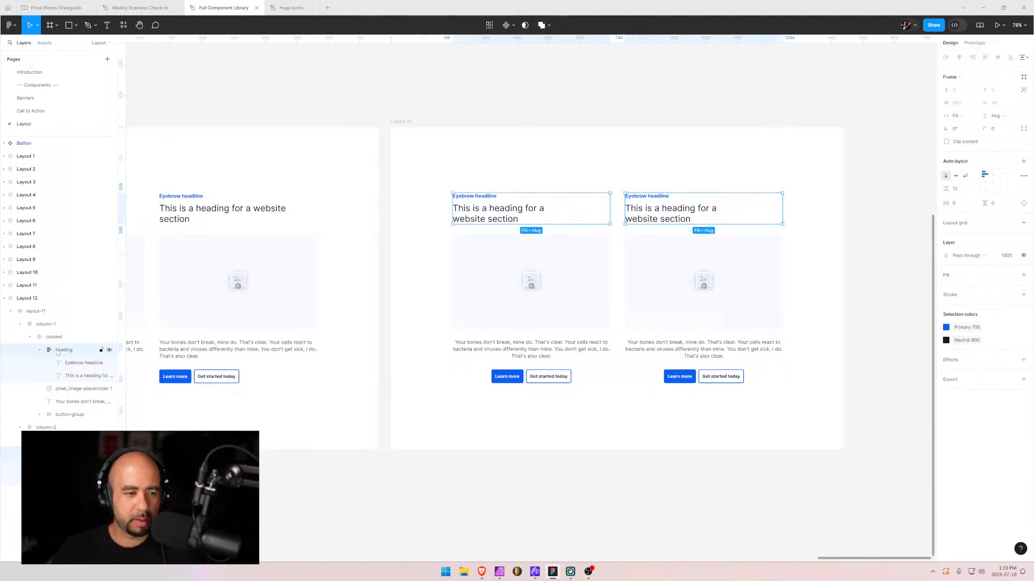
{"action": "left_click", "coordinate": [992, 175]}
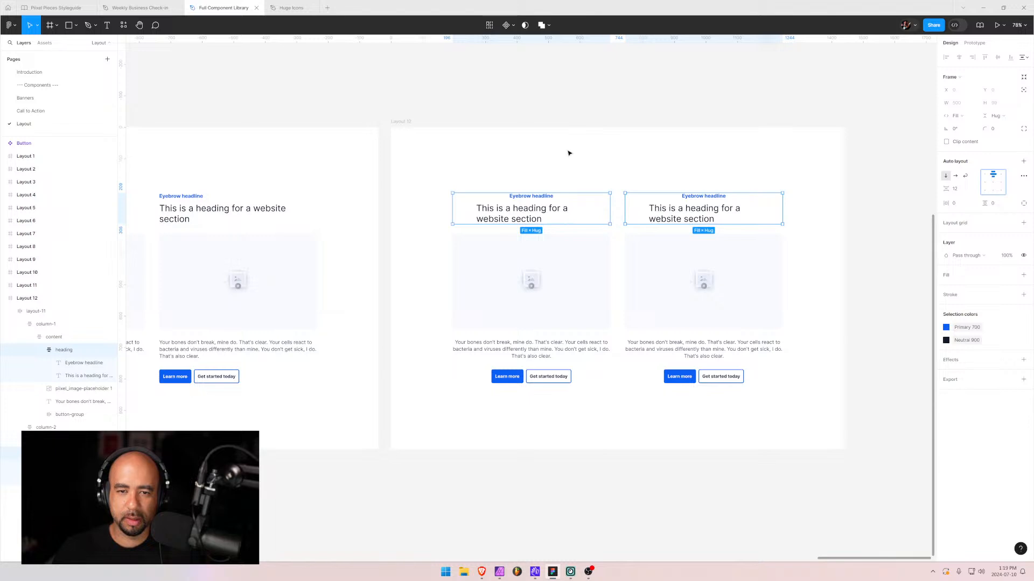
- Centre-align the heading text in both columns of Layout 12 and deselect everything
{"action": "left_click", "coordinate": [482, 215]}
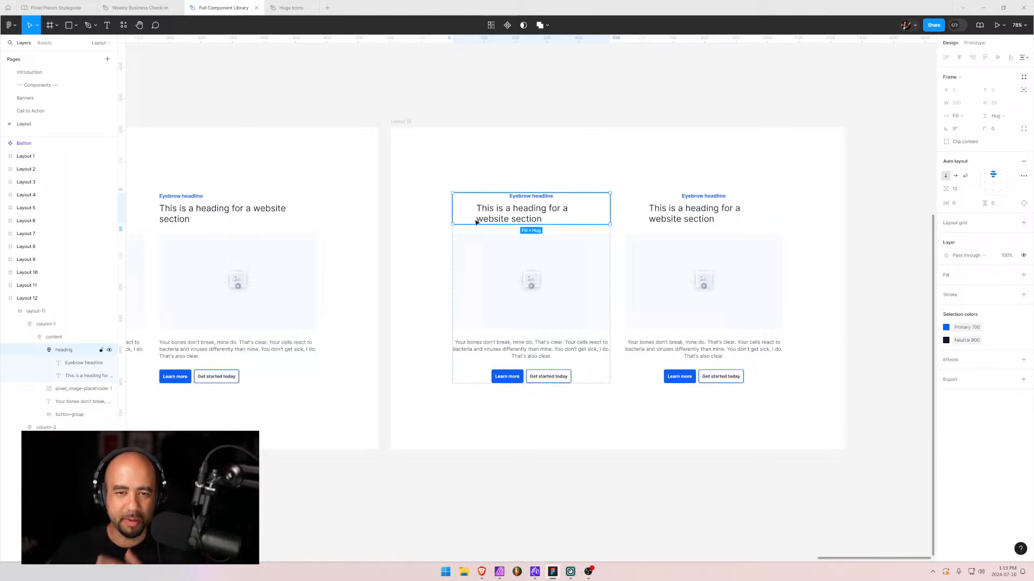
{"action": "left_click", "coordinate": [106, 374]}
{"action": "key", "text": "ctrl+alt+a"}
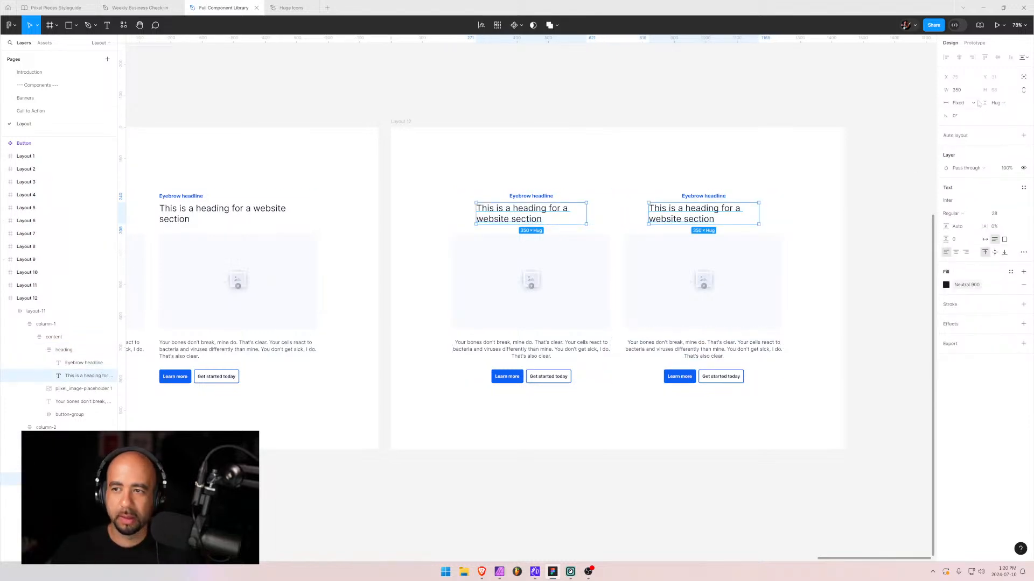
{"action": "left_click", "coordinate": [957, 252]}
{"action": "left_click", "coordinate": [426, 152]}
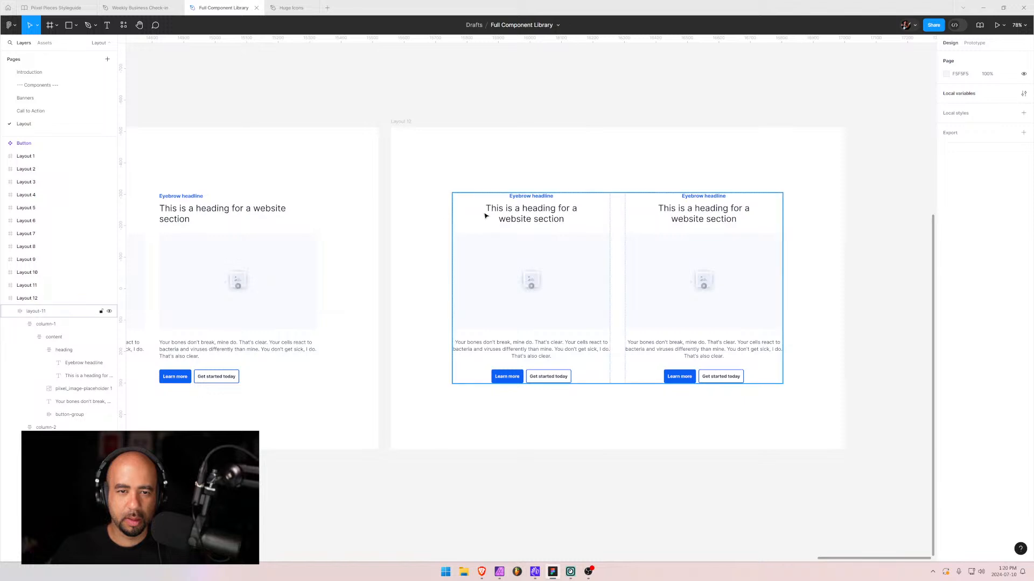
{"action": "left_click", "coordinate": [579, 221]}
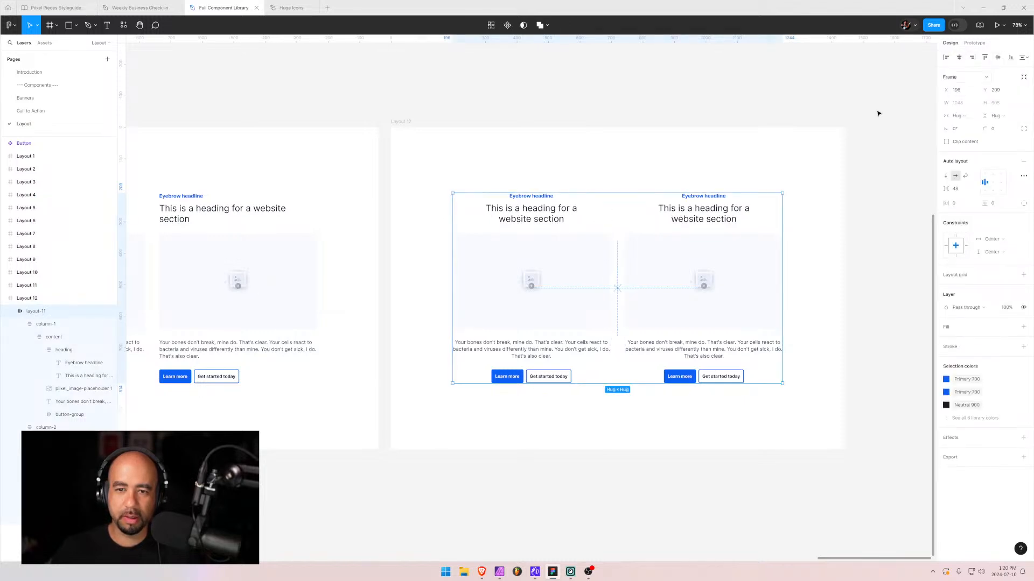
{"action": "left_click", "coordinate": [489, 171]}
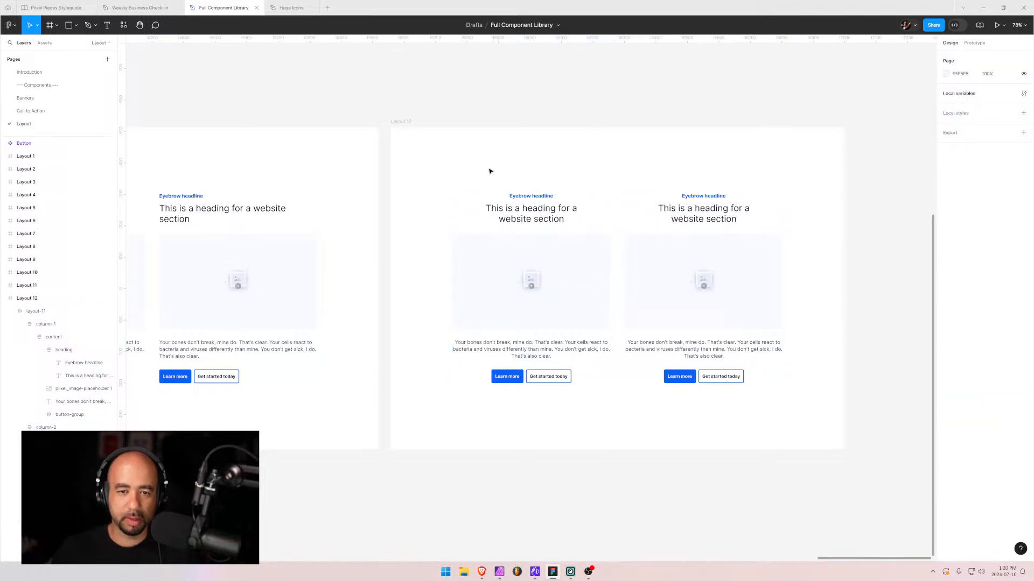
- Collapse the Layout 12 frame's layers and duplicate the frame
{"action": "left_click", "coordinate": [11, 312]}
{"action": "left_click", "coordinate": [3, 298]}
{"action": "left_click", "coordinate": [14, 303]}
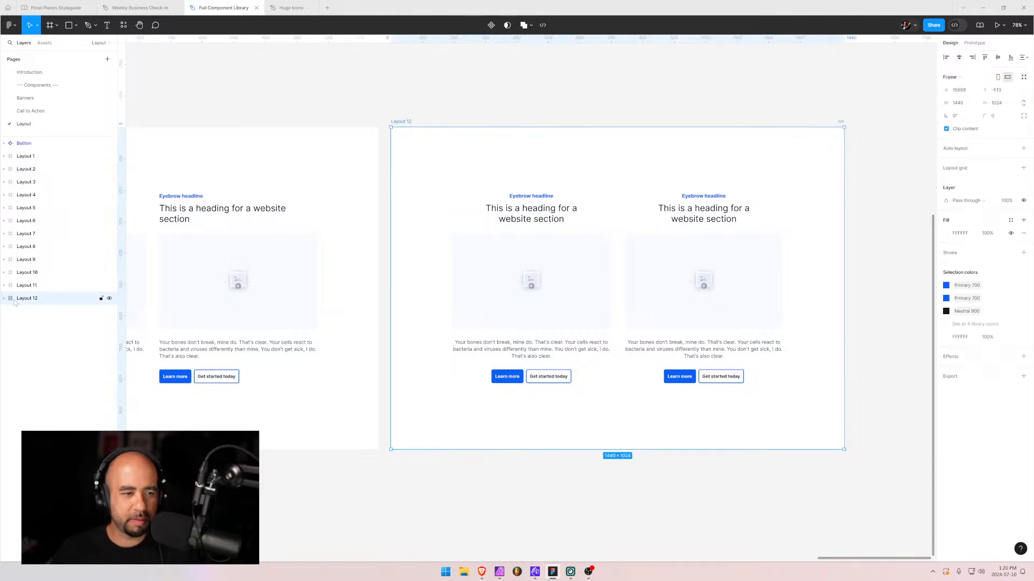
{"action": "key", "text": "ctrl+d"}
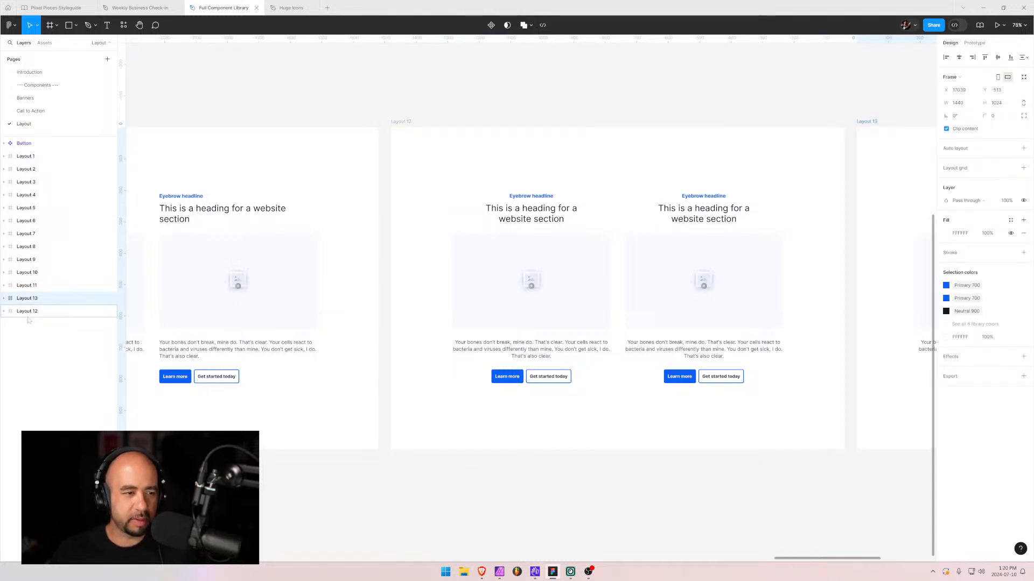
- Move the duplicated Layout 13 frame below Layout 12 in the layer order
{"action": "left_click", "coordinate": [25, 298]}
{"action": "left_click", "coordinate": [23, 311]}
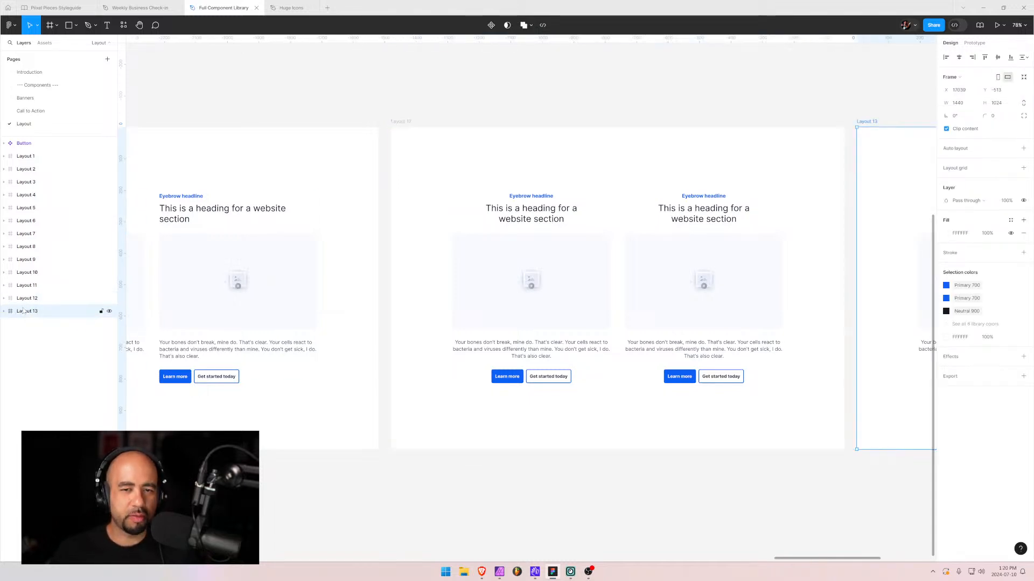
{"action": "scroll", "coordinate": [748, 167], "scroll_direction": "right", "scroll_amount": 5}
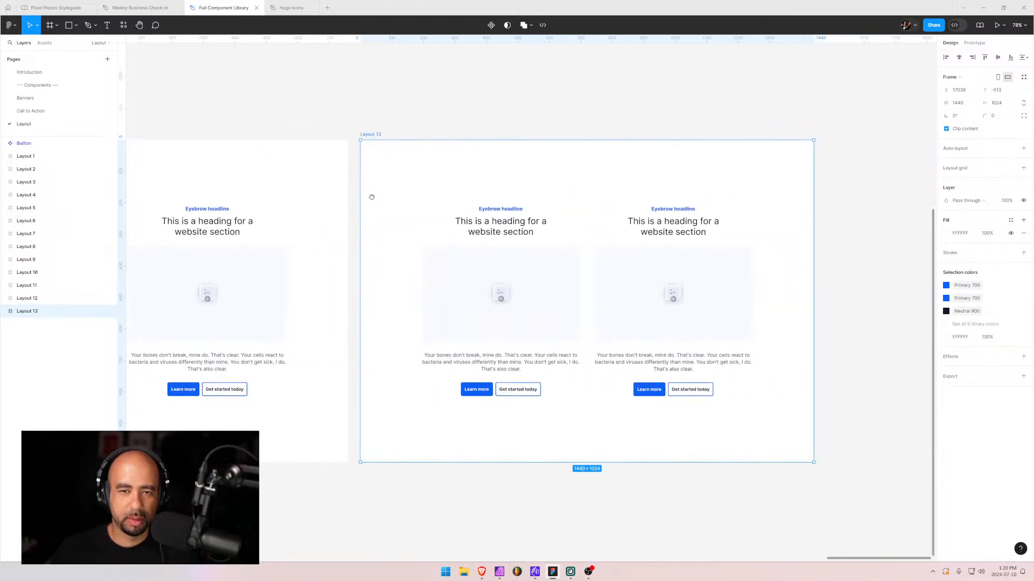
{"action": "scroll", "coordinate": [600, 179], "scroll_direction": "right", "scroll_amount": 5}
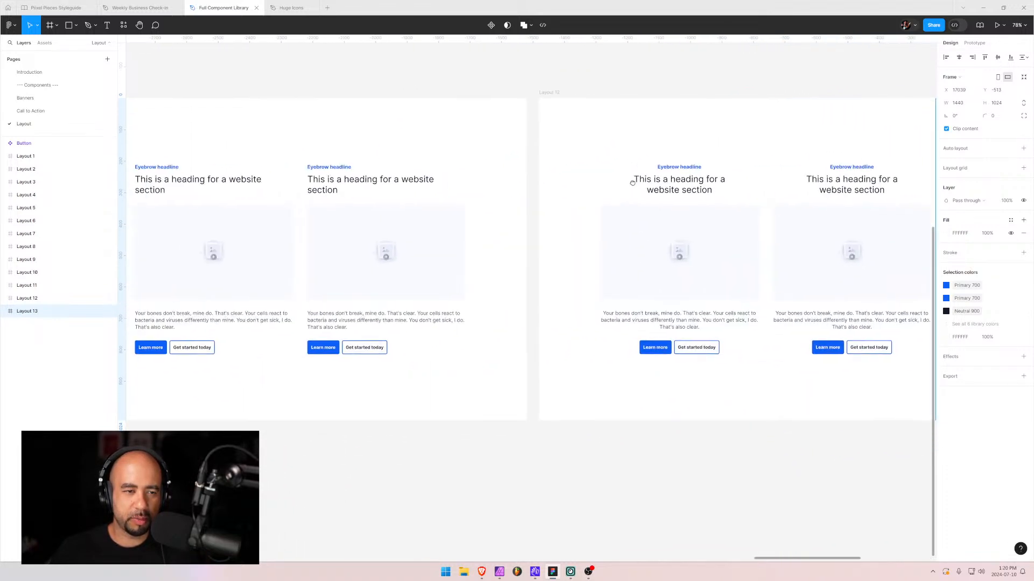
{"action": "scroll", "coordinate": [368, 201], "scroll_direction": "right", "scroll_amount": 5}
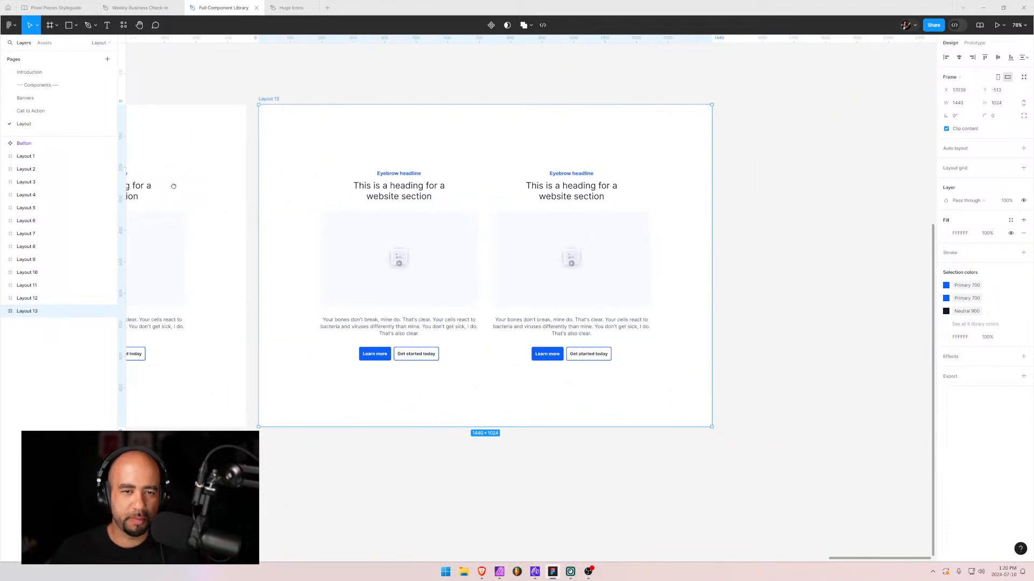
- Delete the eyebrow headline and the button group from column-1 of Layout 13
{"action": "double_click", "coordinate": [401, 184]}
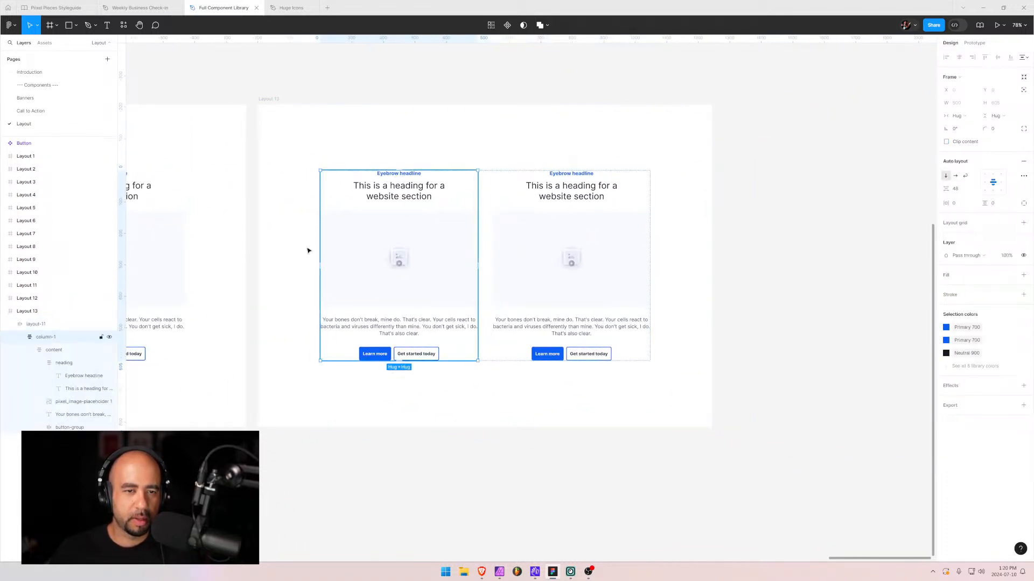
{"action": "left_click", "coordinate": [20, 337]}
{"action": "left_click", "coordinate": [20, 337]}
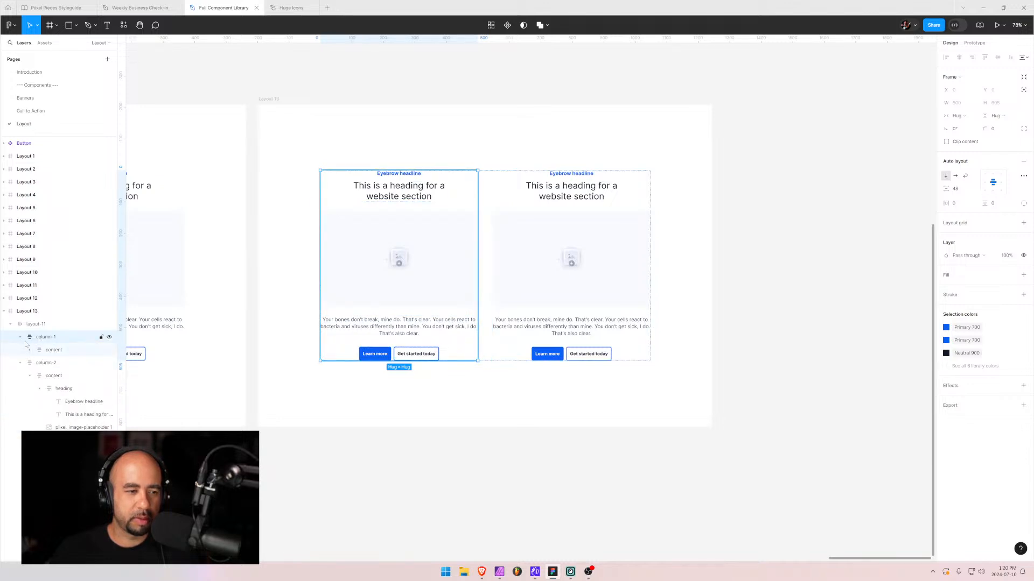
{"action": "left_click", "coordinate": [30, 350]}
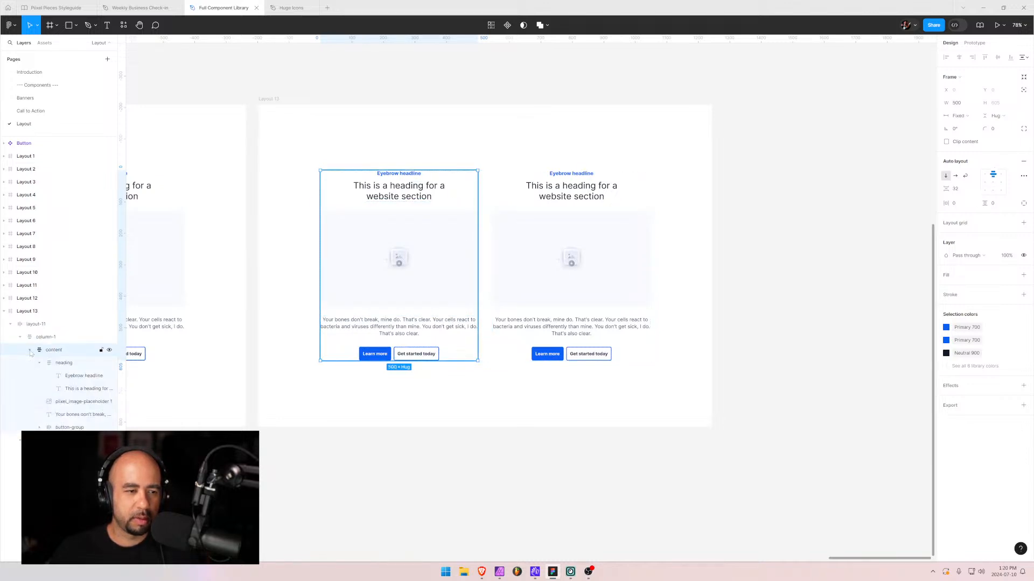
{"action": "left_click", "coordinate": [39, 363]}
{"action": "left_click", "coordinate": [65, 376]}
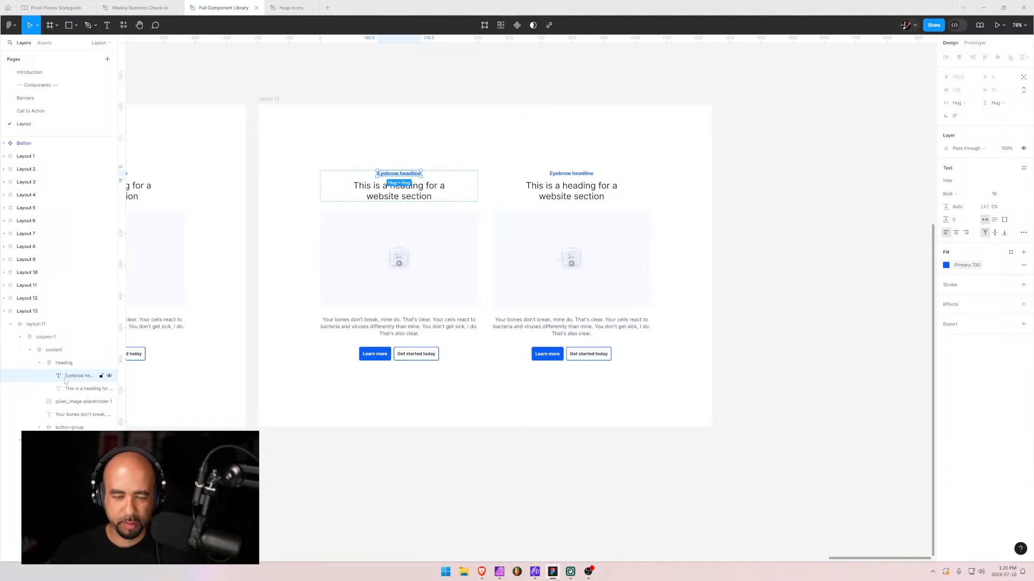
{"action": "key", "text": "Delete"}
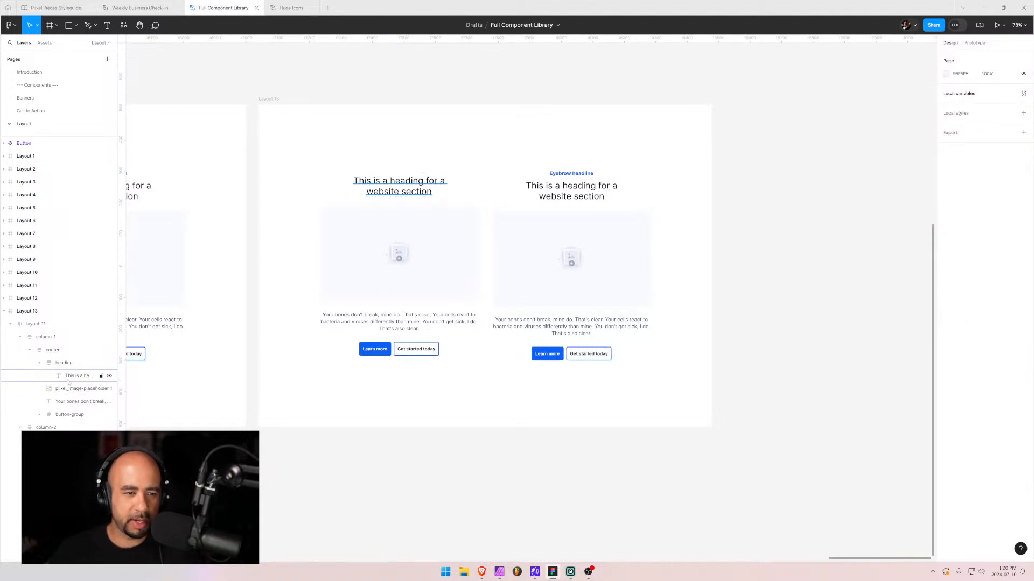
{"action": "left_click", "coordinate": [67, 414]}
{"action": "key", "text": "Delete"}
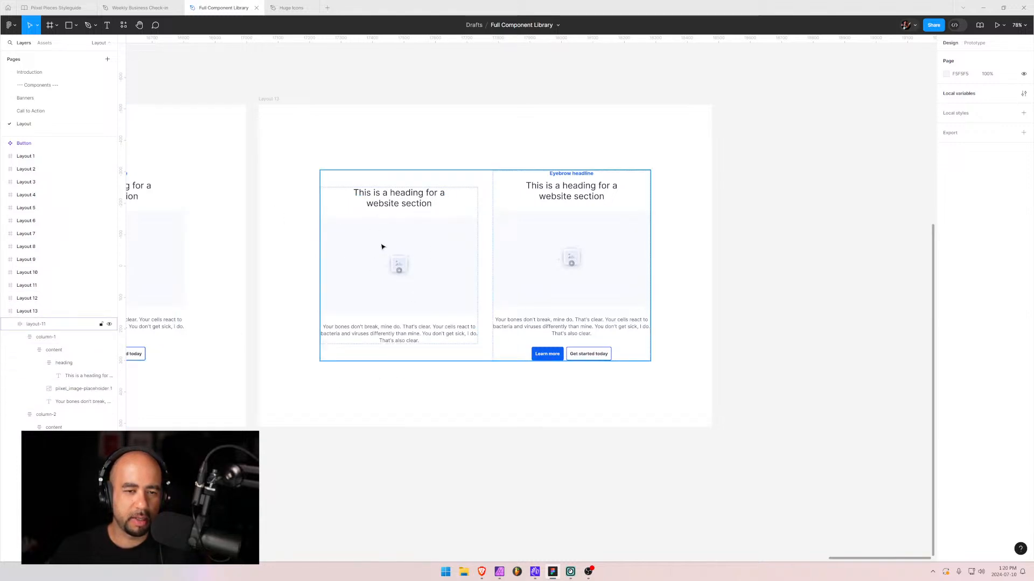
- Replace column-2 of Layout 13 with a duplicate of the simplified column-1
{"action": "left_click", "coordinate": [384, 349]}
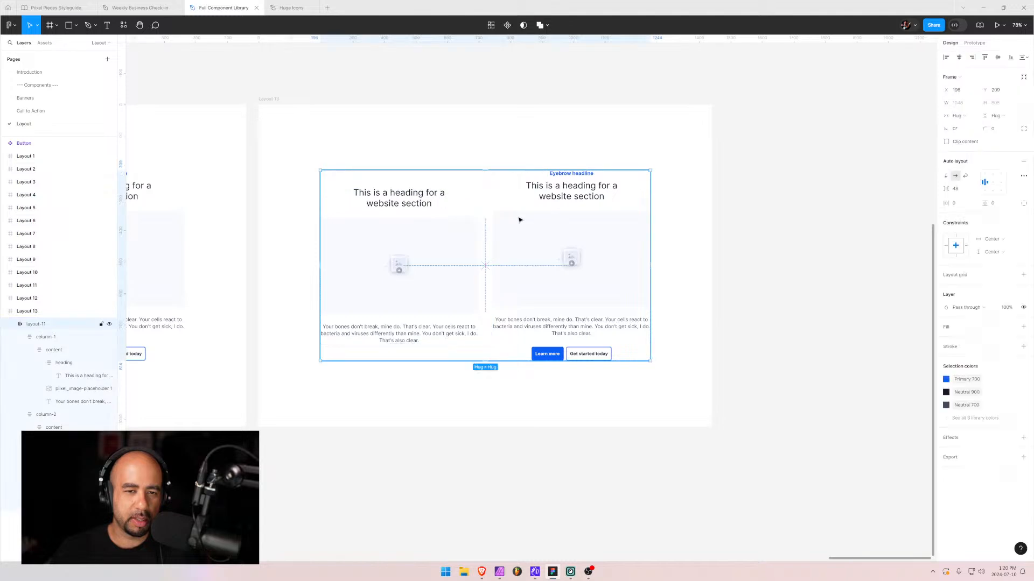
{"action": "left_click", "coordinate": [20, 337]}
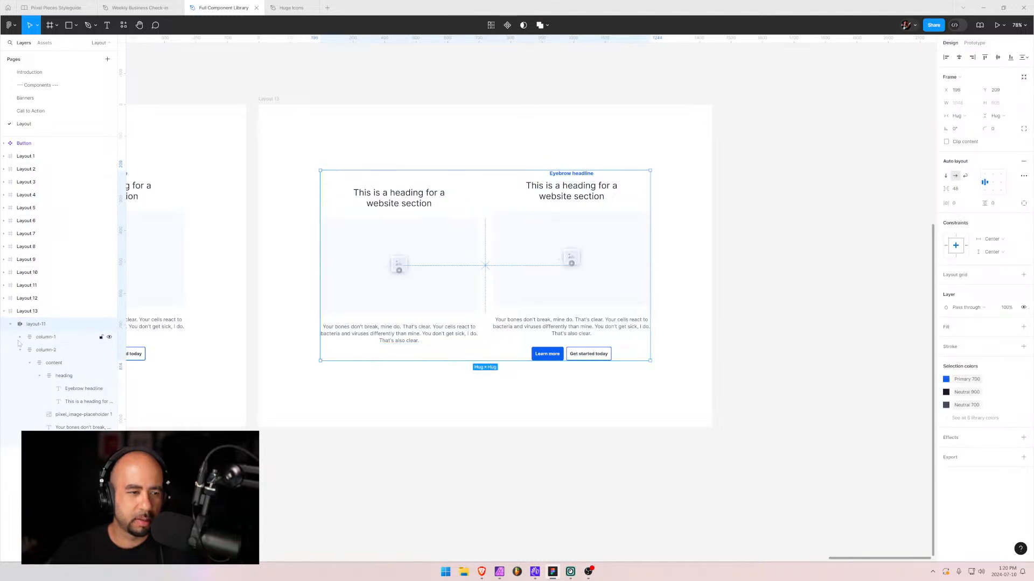
{"action": "left_click", "coordinate": [44, 349]}
{"action": "key", "text": "Delete"}
{"action": "left_click", "coordinate": [46, 339]}
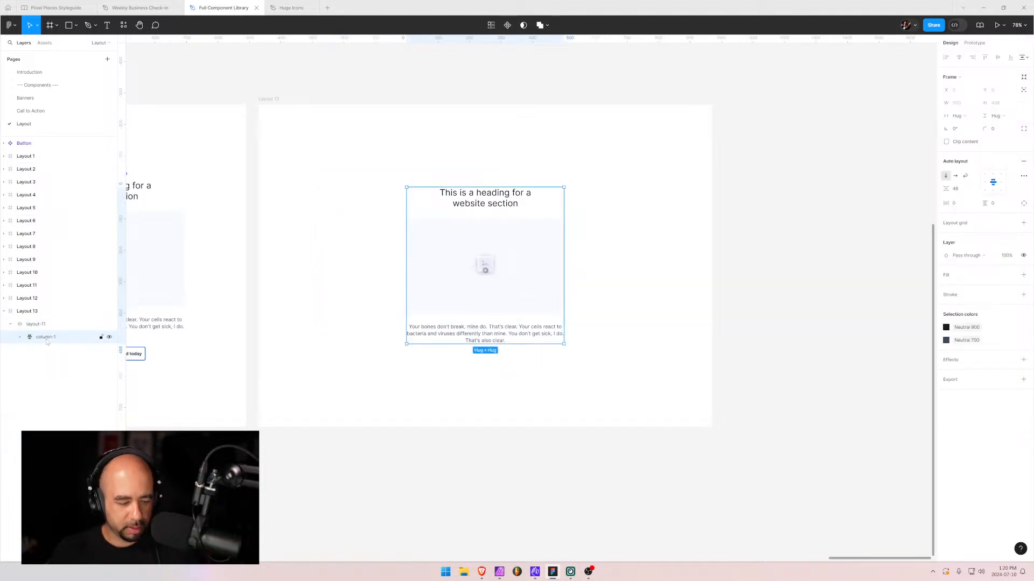
{"action": "key", "text": "ctrl+d"}
- Rename the duplicated column in Layout 13 as column-2 and deselect everything
{"action": "double_click", "coordinate": [46, 351]}
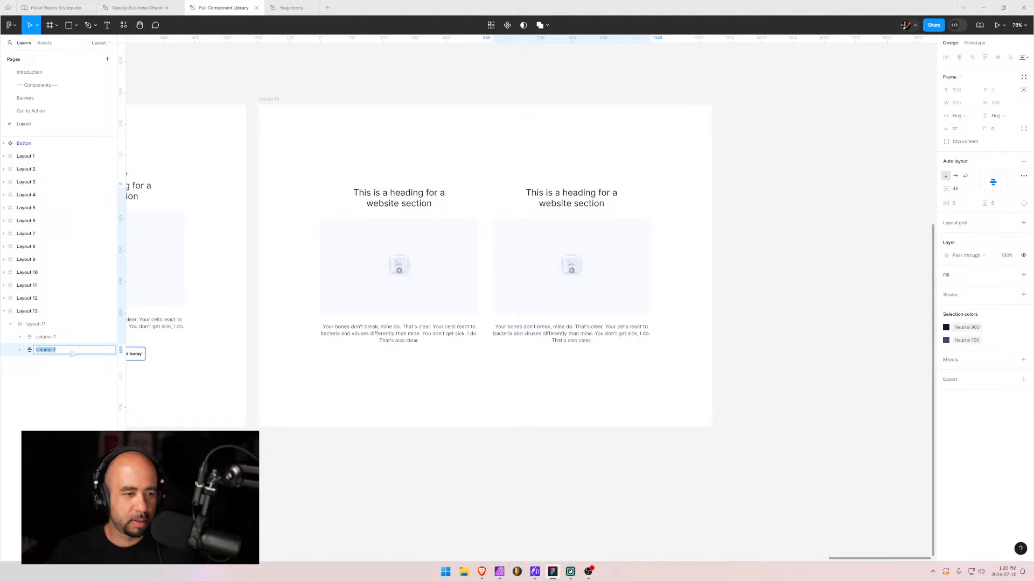
{"action": "left_click", "coordinate": [73, 354]}
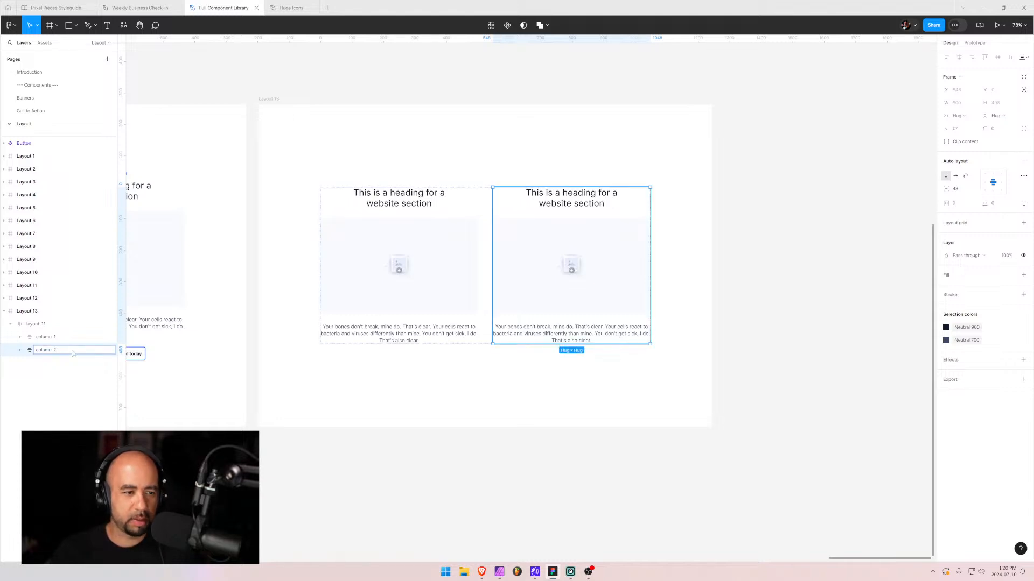
{"action": "type", "text": "2"}
{"action": "key", "text": "Return"}
{"action": "left_click", "coordinate": [500, 439]}
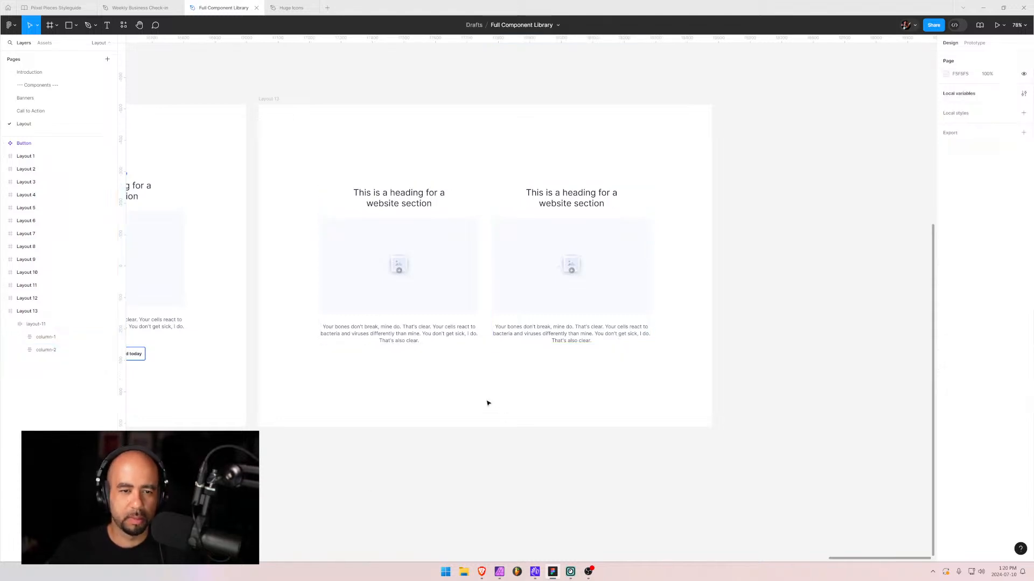
- Compare the simplified columns of Layout 13 with the neighbouring Layout 11 and Layout 12 frames
{"action": "scroll", "coordinate": [416, 393], "scroll_direction": "left", "scroll_amount": 5}
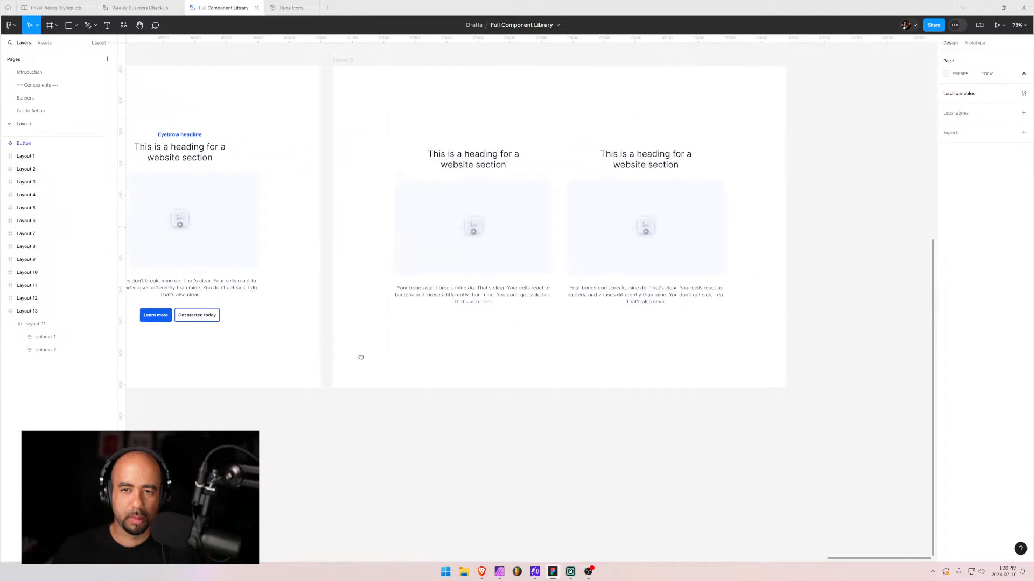
{"action": "scroll", "coordinate": [498, 386], "scroll_direction": "left", "scroll_amount": 5}
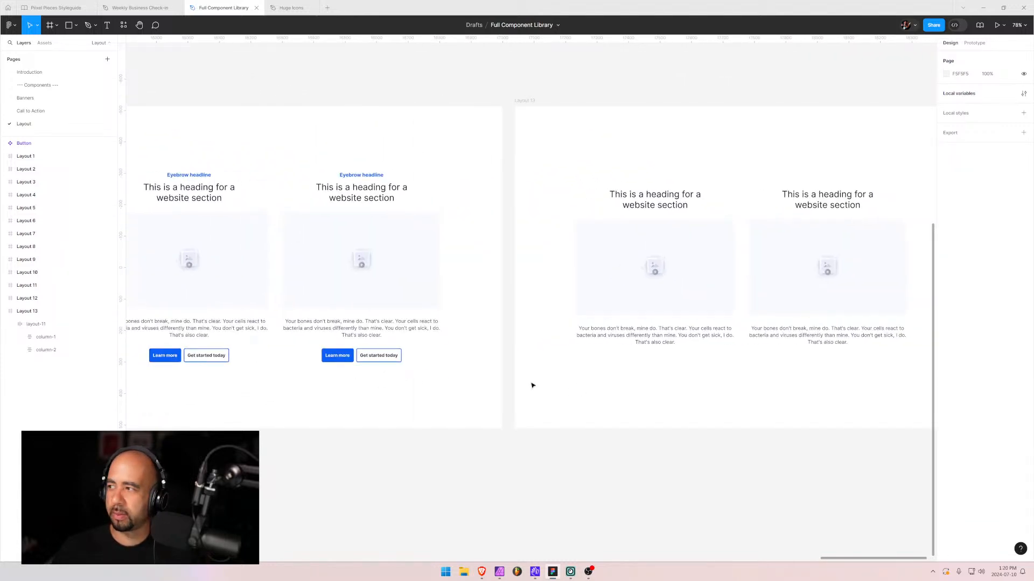
{"action": "left_click_drag", "start_coordinate": [594, 155], "coordinate": [685, 188]}
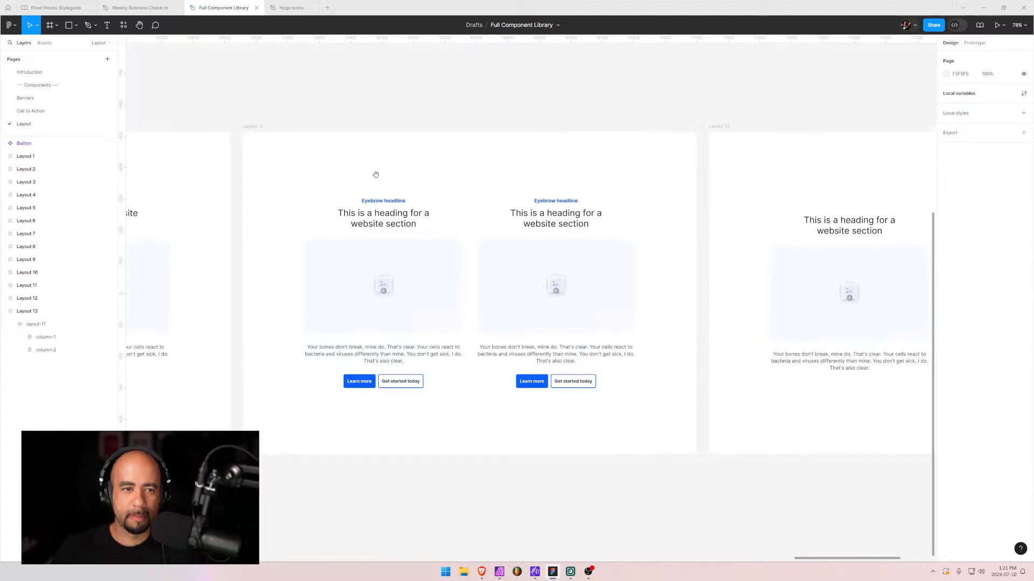
{"action": "left_click_drag", "start_coordinate": [374, 171], "coordinate": [279, 156]}
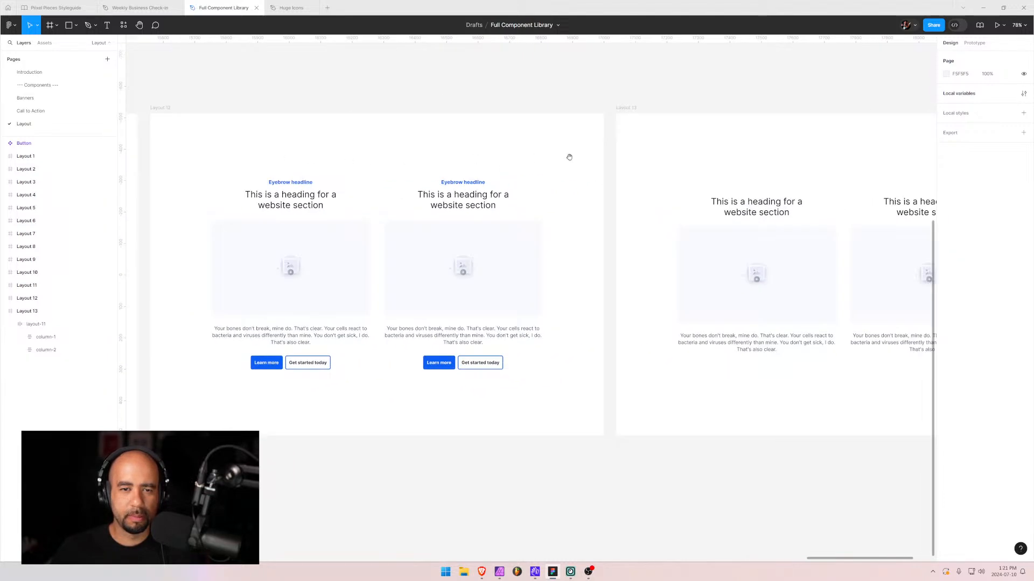
{"action": "left_click_drag", "start_coordinate": [565, 157], "coordinate": [622, 208]}
{"action": "left_click_drag", "start_coordinate": [193, 193], "coordinate": [597, 157]}
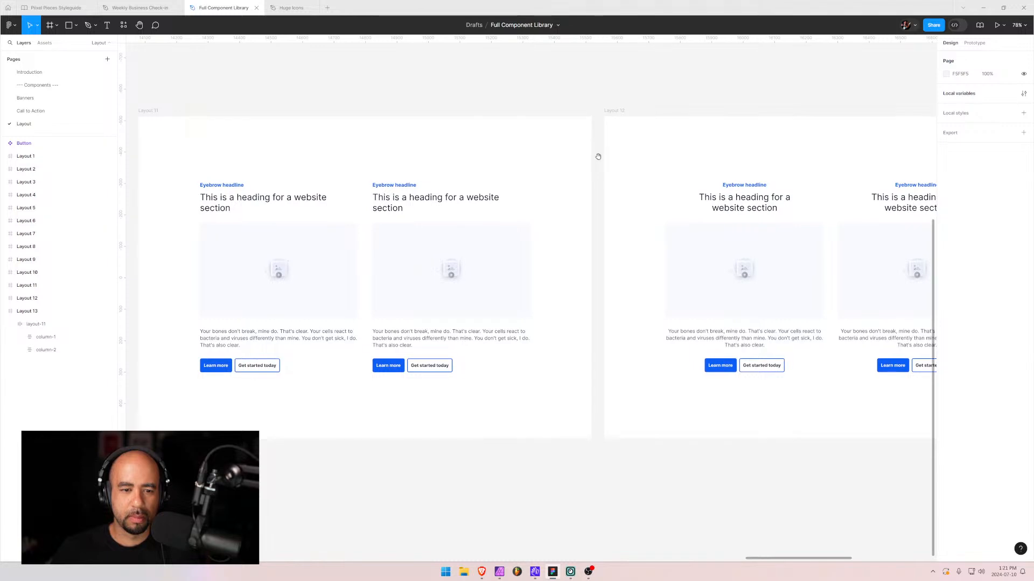
{"action": "left_click_drag", "start_coordinate": [754, 163], "coordinate": [478, 155]}
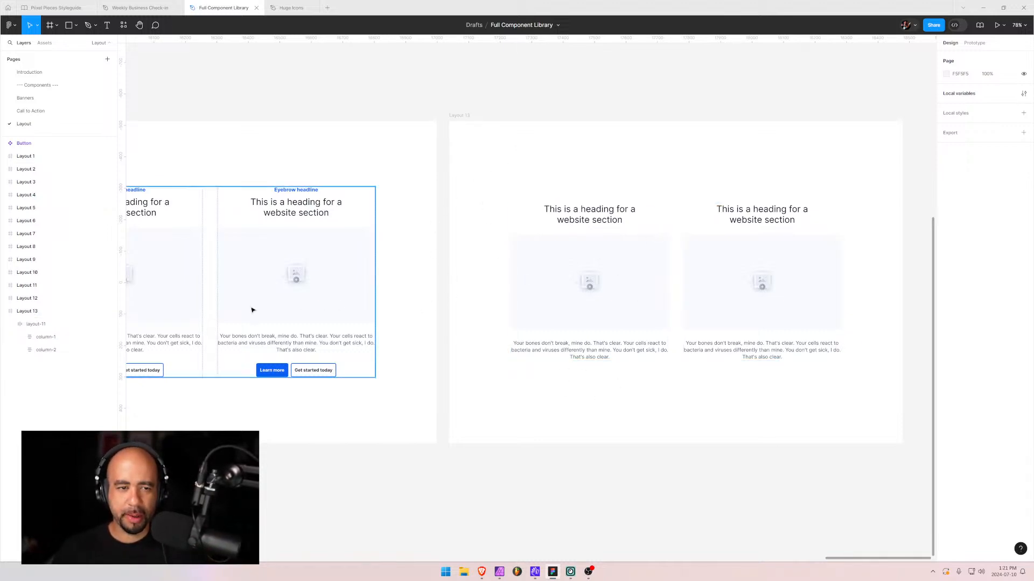
{"action": "left_click_drag", "start_coordinate": [283, 303], "coordinate": [312, 322]}
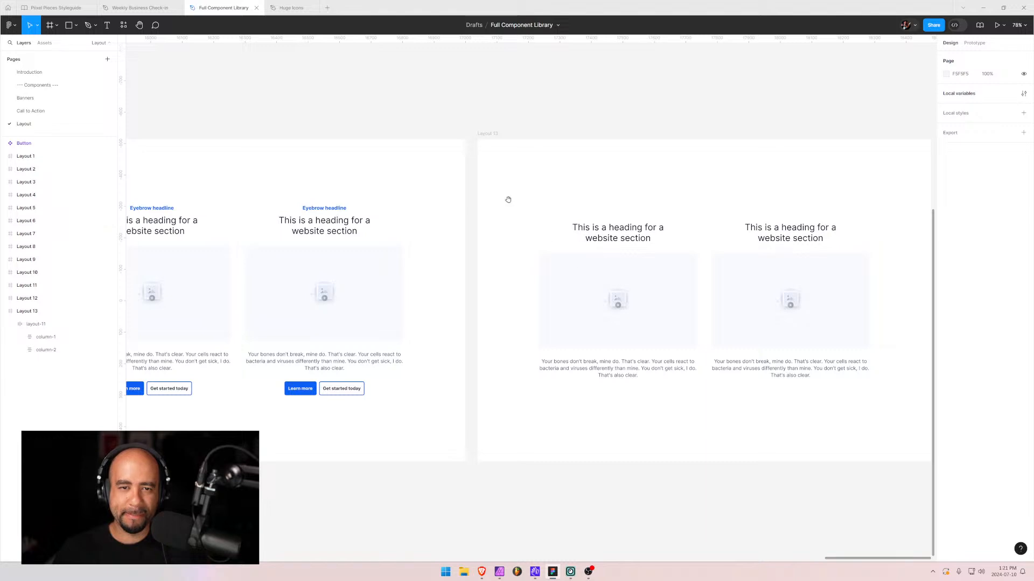
{"action": "left_click_drag", "start_coordinate": [509, 199], "coordinate": [540, 146]}
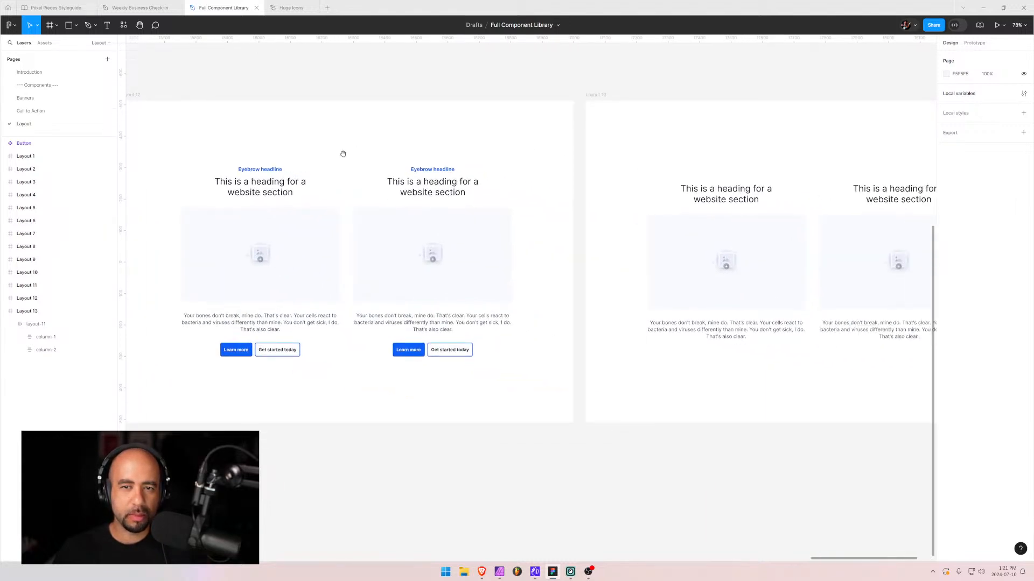
- Collapse Layout 13's layers, duplicate the frame and place the copy below it in the layer order
{"action": "left_click", "coordinate": [4, 313]}
{"action": "left_click", "coordinate": [15, 311]}
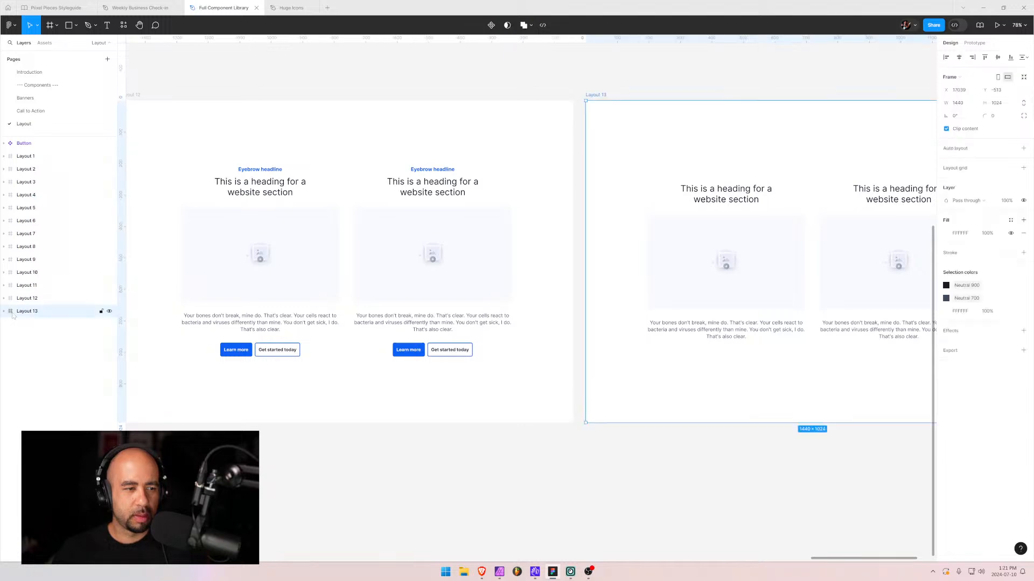
{"action": "key", "text": "ctrl+d"}
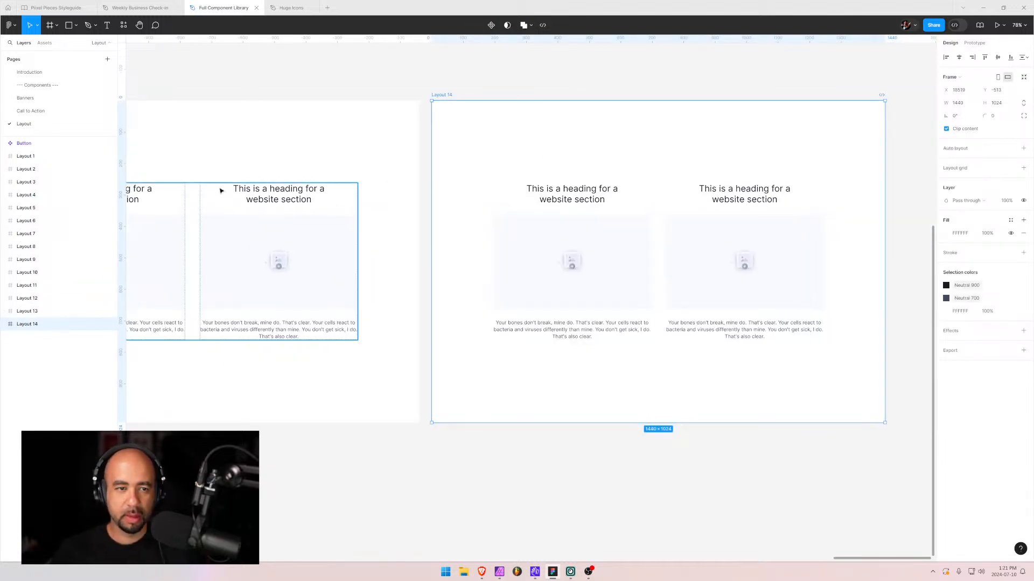
- Review the two-column frames from Layout 11 to the new copy, comparing their alignment, eyebrow headlines and buttons
{"action": "left_click_drag", "start_coordinate": [249, 147], "coordinate": [786, 189]}
{"action": "left_click_drag", "start_coordinate": [549, 199], "coordinate": [420, 184]}
{"action": "mouse_move", "coordinate": [724, 171]}
{"action": "left_mouse_down"}
{"action": "mouse_move", "coordinate": [450, 171]}
{"action": "mouse_move", "coordinate": [457, 178]}
{"action": "left_mouse_up"}
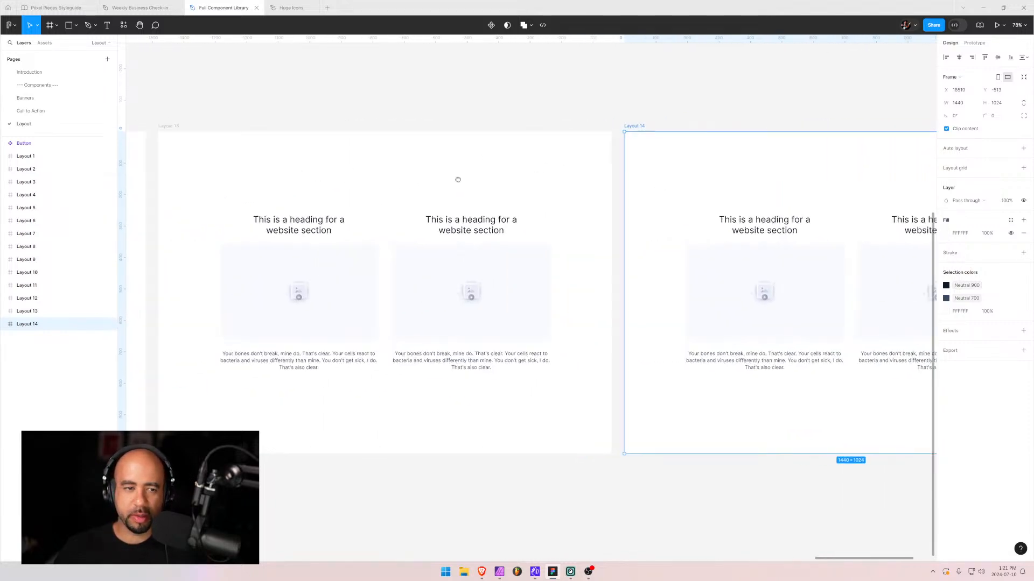
{"action": "left_click_drag", "start_coordinate": [361, 178], "coordinate": [567, 178]}
{"action": "left_click_drag", "start_coordinate": [317, 191], "coordinate": [827, 181]}
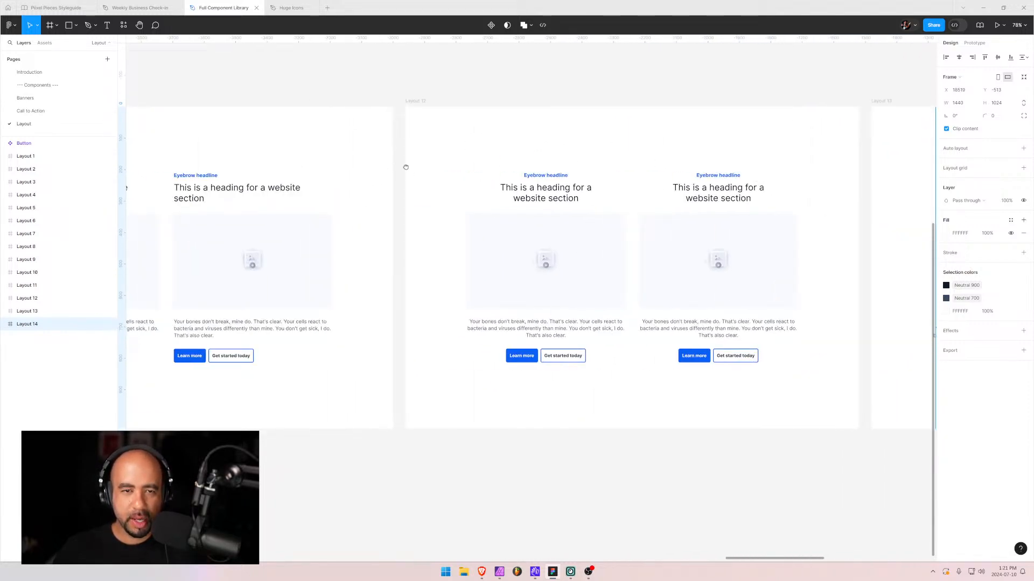
{"action": "mouse_move", "coordinate": [396, 169]}
{"action": "left_mouse_down"}
{"action": "mouse_move", "coordinate": [692, 204]}
{"action": "mouse_move", "coordinate": [714, 194]}
{"action": "left_mouse_up"}
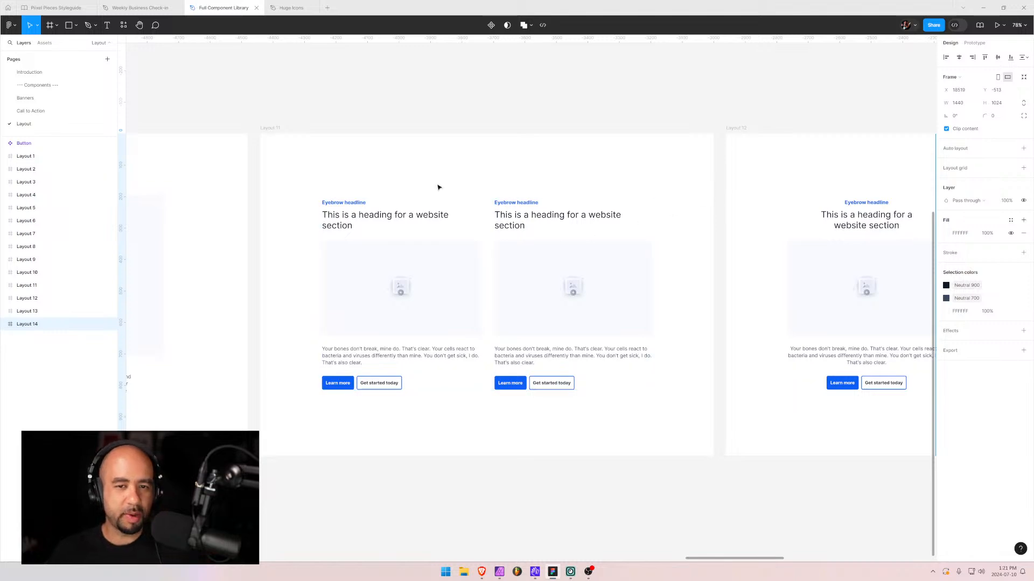
{"action": "left_click_drag", "start_coordinate": [822, 171], "coordinate": [359, 154]}
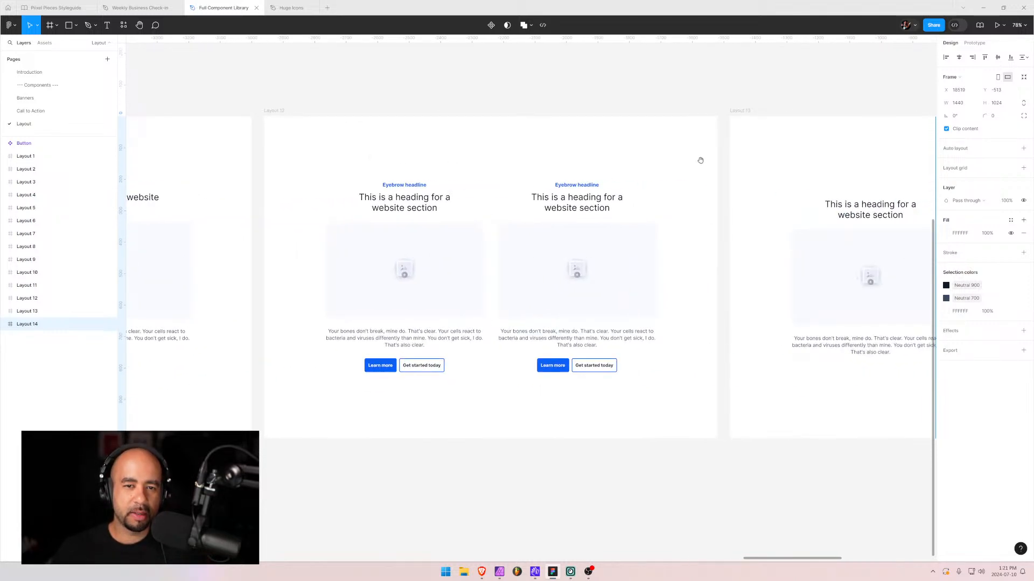
{"action": "left_click_drag", "start_coordinate": [700, 159], "coordinate": [373, 164]}
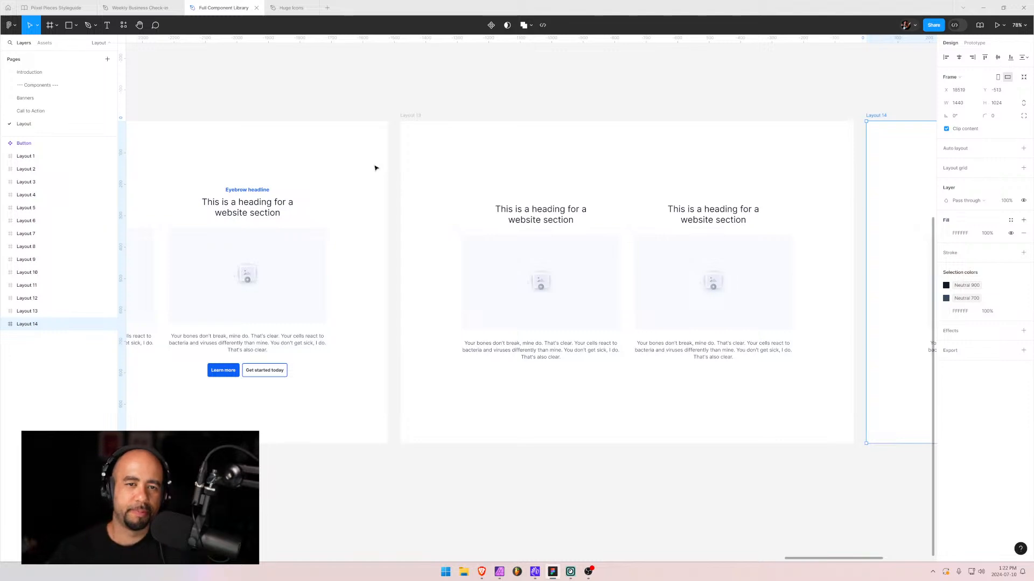
{"action": "left_click_drag", "start_coordinate": [365, 178], "coordinate": [688, 185]}
{"action": "left_click_drag", "start_coordinate": [286, 172], "coordinate": [830, 175]}
{"action": "mouse_move", "coordinate": [409, 187]}
{"action": "left_mouse_down"}
{"action": "mouse_move", "coordinate": [727, 184]}
{"action": "mouse_move", "coordinate": [283, 186]}
{"action": "left_mouse_up"}
{"action": "left_click_drag", "start_coordinate": [775, 205], "coordinate": [210, 226]}
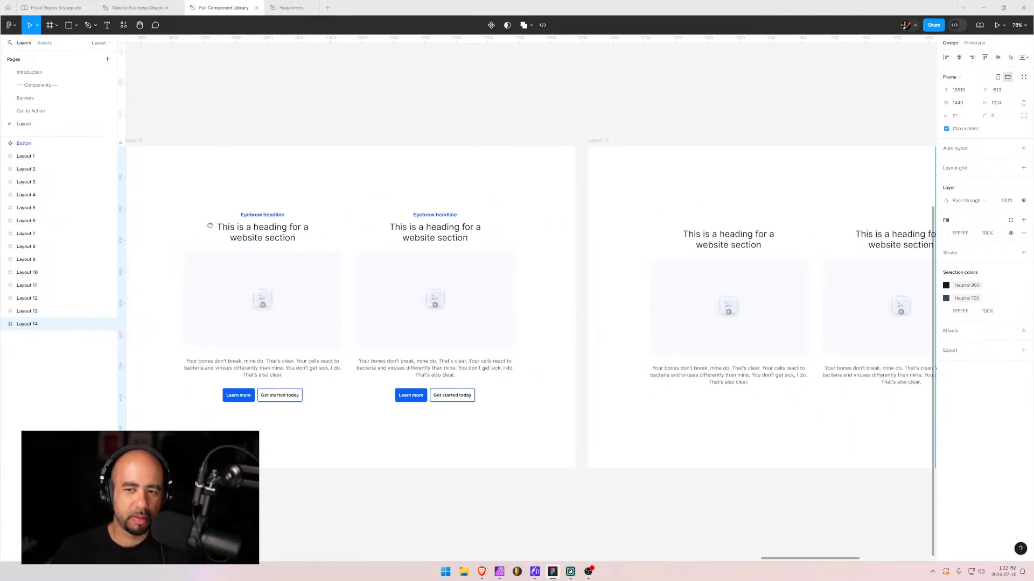
{"action": "left_click_drag", "start_coordinate": [664, 220], "coordinate": [325, 196]}
{"action": "left_click_drag", "start_coordinate": [670, 196], "coordinate": [455, 196]}
{"action": "left_click_drag", "start_coordinate": [531, 195], "coordinate": [700, 195]}
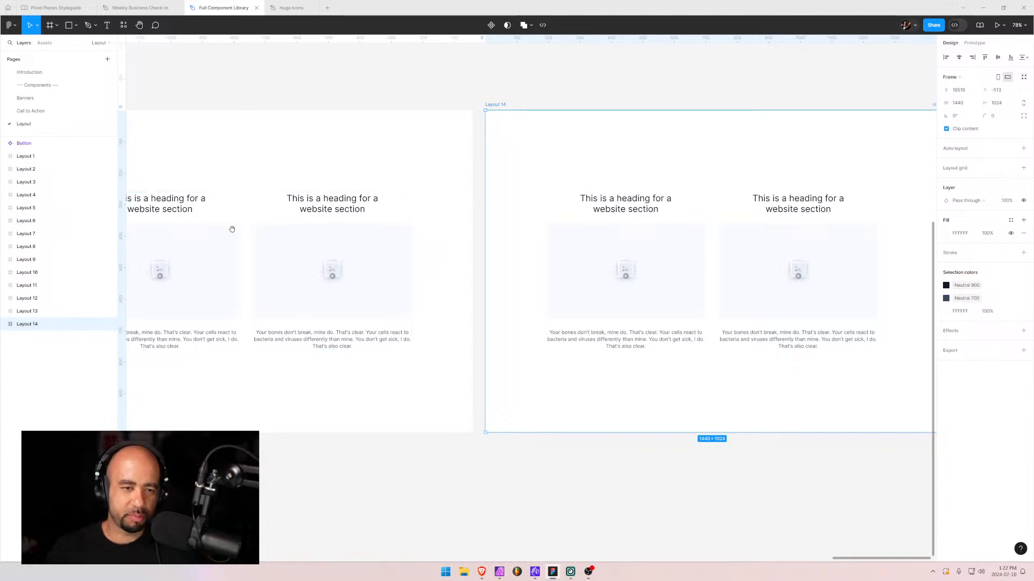
{"action": "left_click_drag", "start_coordinate": [214, 233], "coordinate": [588, 185]}
{"action": "left_click_drag", "start_coordinate": [760, 211], "coordinate": [215, 197]}
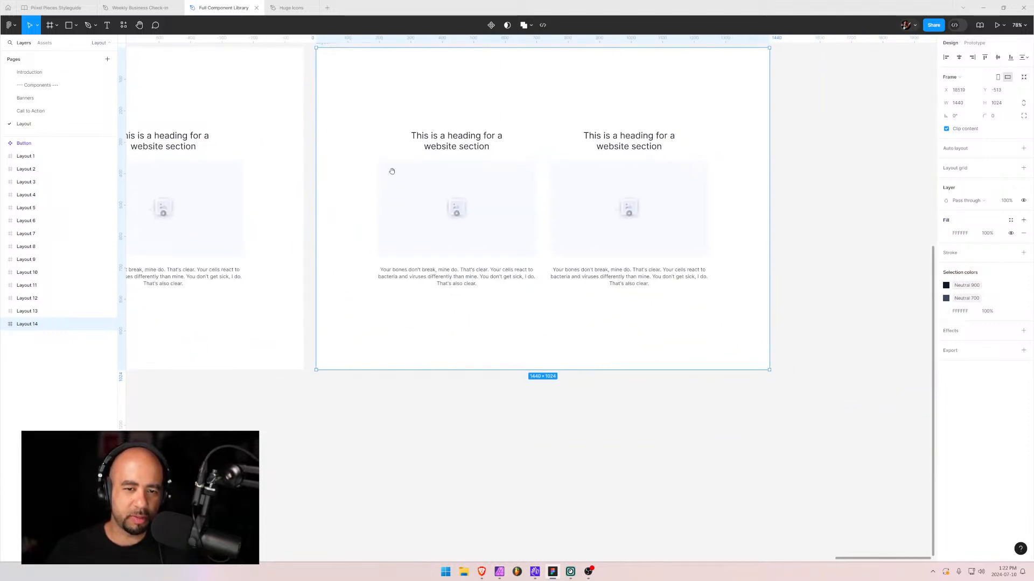
{"action": "left_click_drag", "start_coordinate": [392, 171], "coordinate": [973, 214]}
{"action": "left_click_drag", "start_coordinate": [242, 251], "coordinate": [625, 239]}
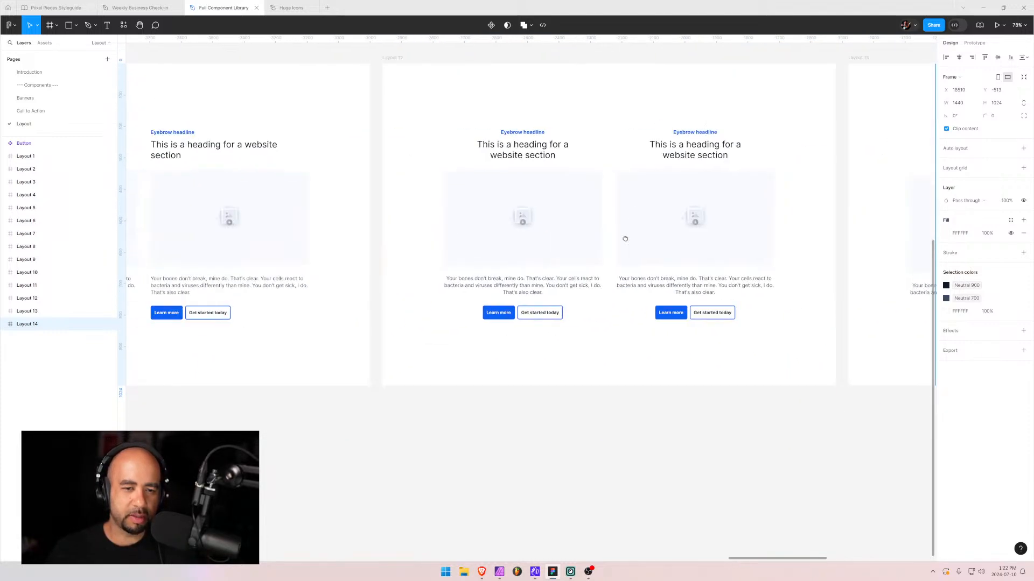
- Copy the button group from the content of column-2 in Layout 12
{"action": "left_click_drag", "start_coordinate": [907, 217], "coordinate": [291, 226]}
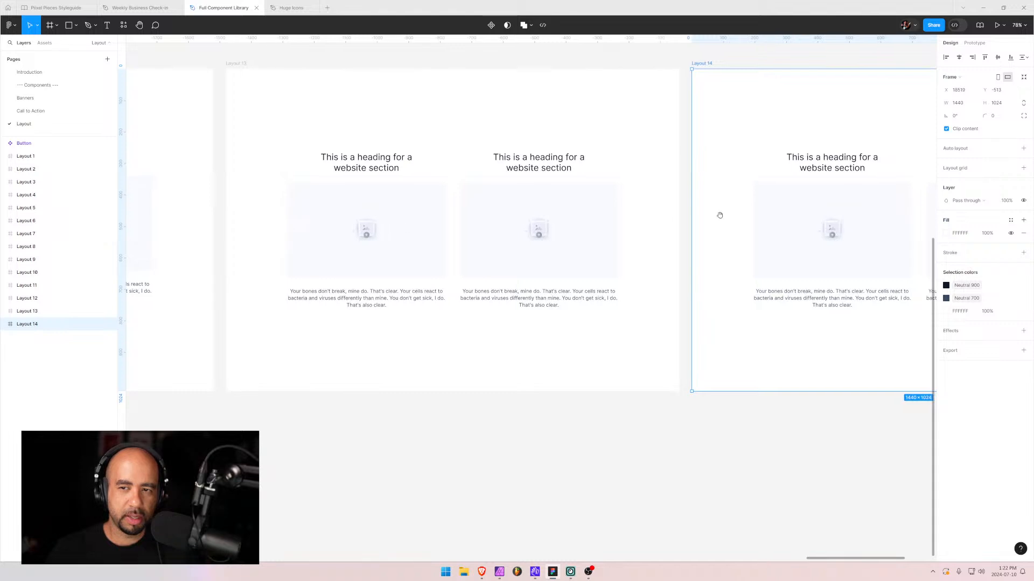
{"action": "left_click_drag", "start_coordinate": [720, 216], "coordinate": [444, 217]}
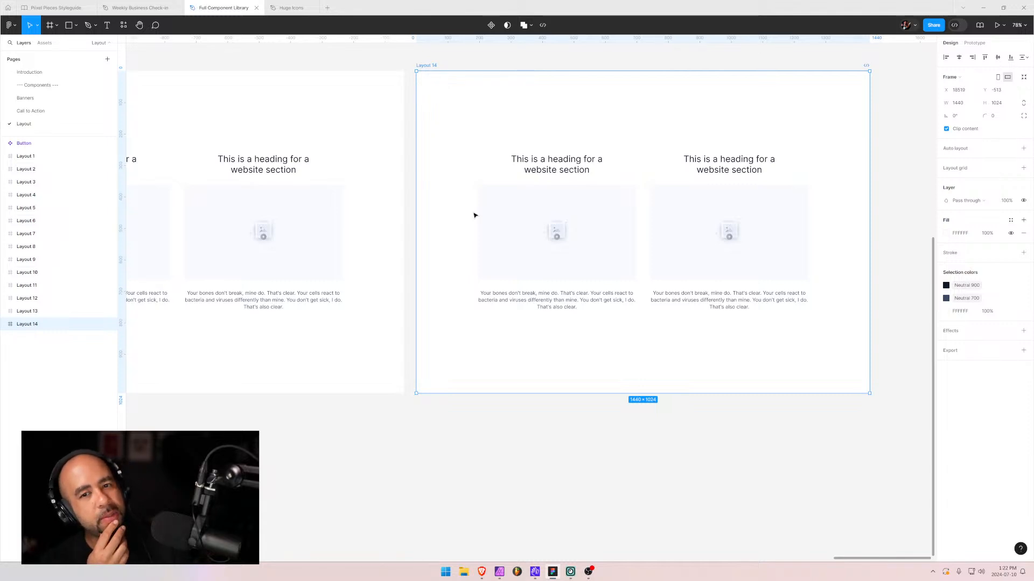
{"action": "left_click_drag", "start_coordinate": [214, 205], "coordinate": [628, 247]}
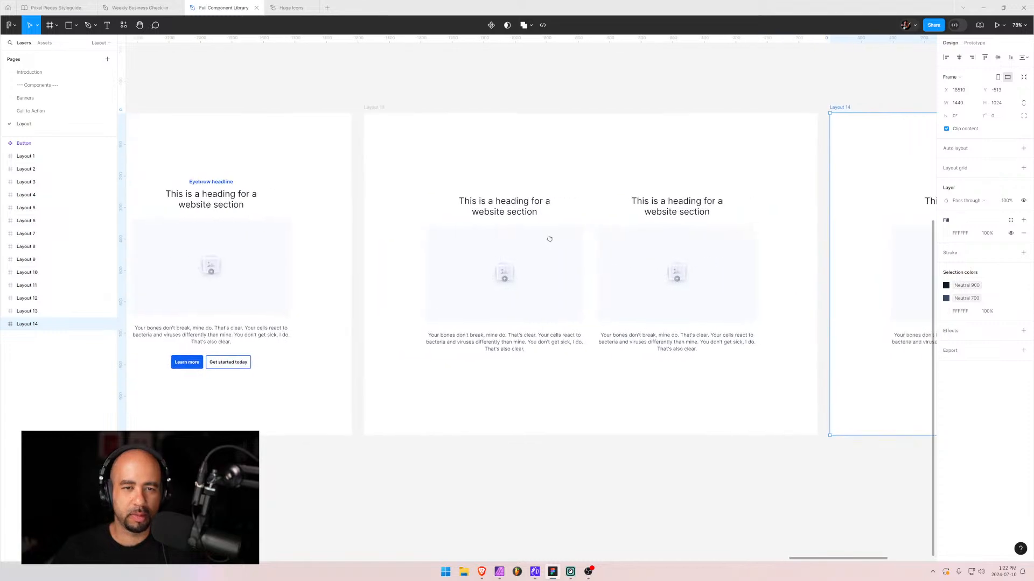
{"action": "left_click_drag", "start_coordinate": [550, 239], "coordinate": [166, 205]}
{"action": "left_click_drag", "start_coordinate": [567, 184], "coordinate": [597, 171]}
{"action": "left_click_drag", "start_coordinate": [162, 180], "coordinate": [638, 166]}
{"action": "double_click", "coordinate": [322, 297]}
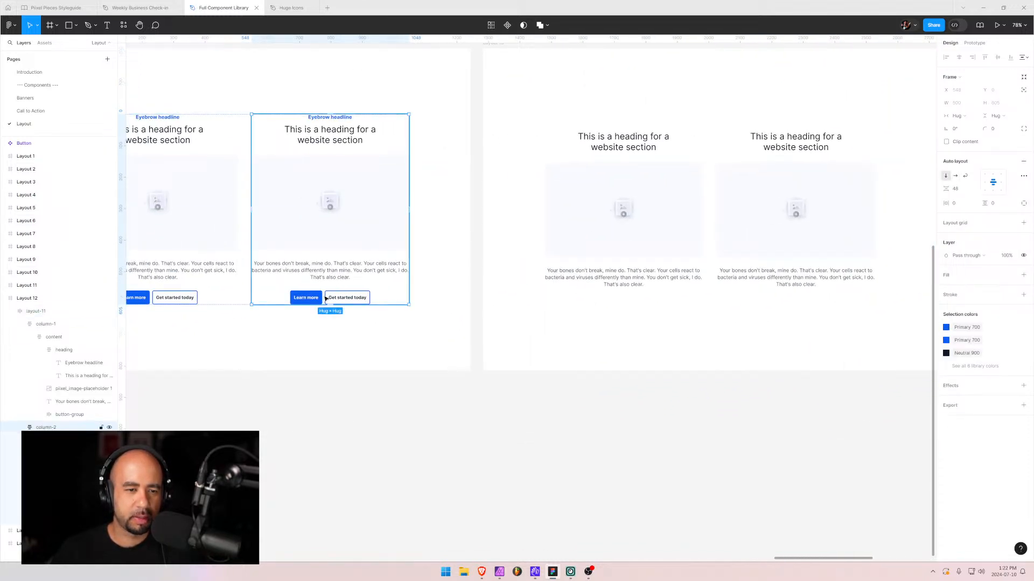
{"action": "double_click", "coordinate": [325, 298]}
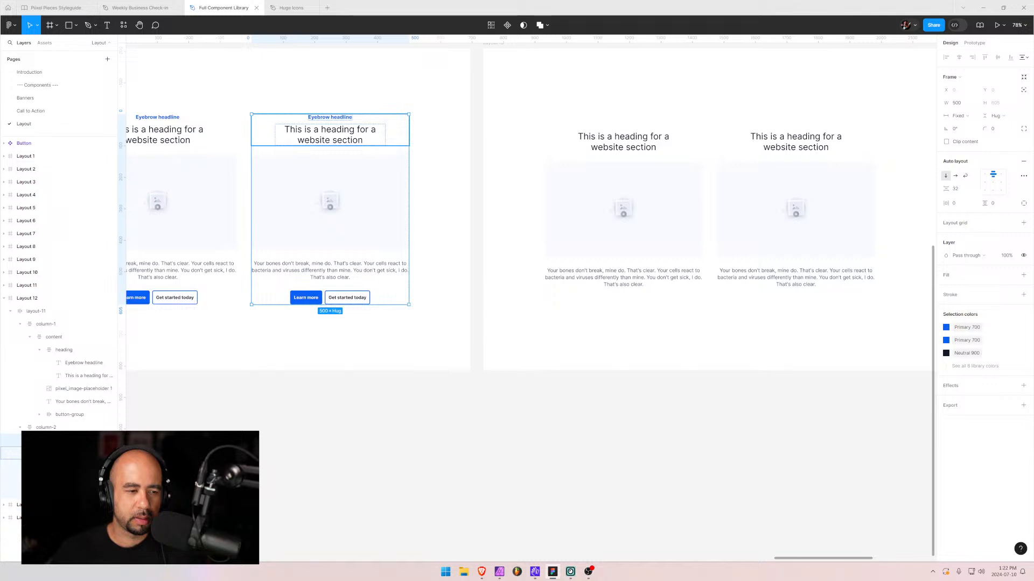
{"action": "left_click", "coordinate": [70, 492]}
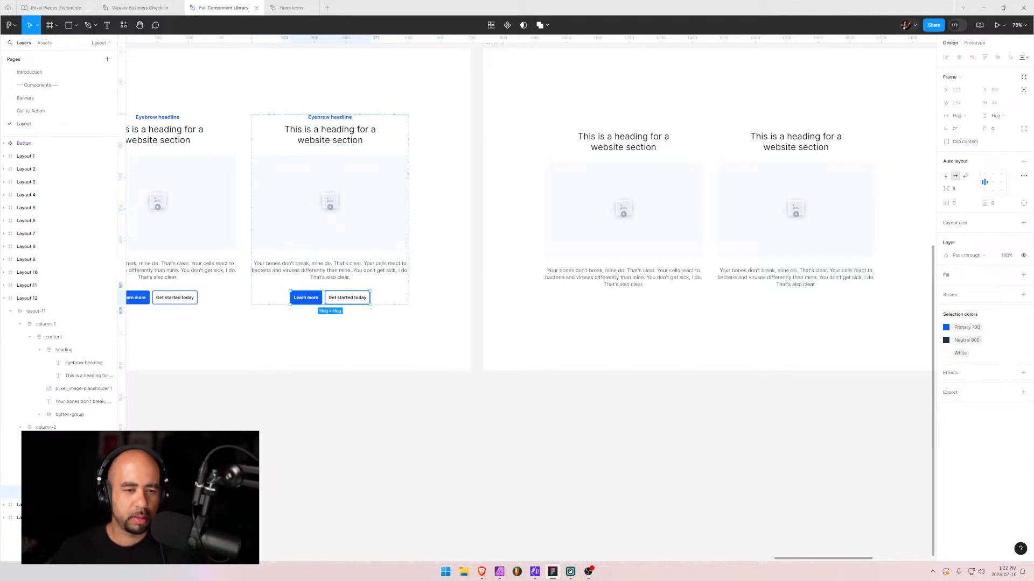
- Paste the button group beneath the paragraph in Layout 14's first column and delete that column's image placeholder
{"action": "left_click_drag", "start_coordinate": [786, 255], "coordinate": [221, 277]}
{"action": "left_click", "coordinate": [521, 220]}
{"action": "double_click", "coordinate": [520, 220]}
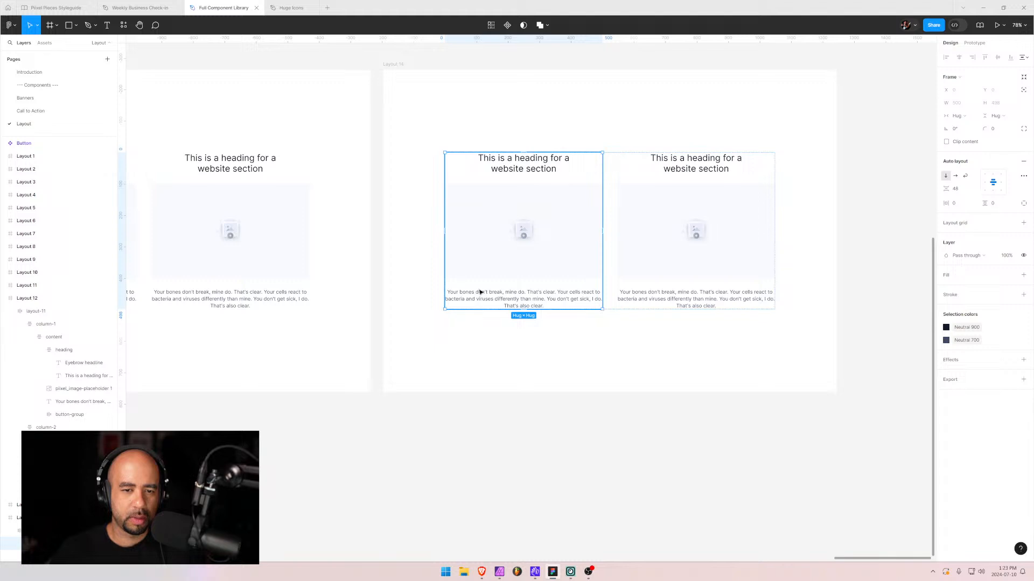
{"action": "double_click", "coordinate": [479, 293]}
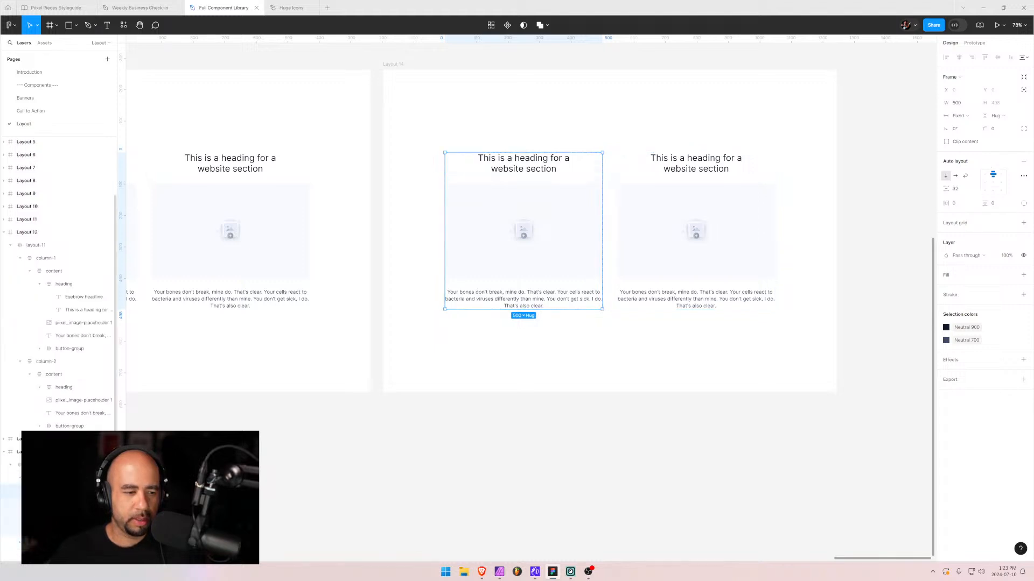
{"action": "key", "text": "ctrl+v"}
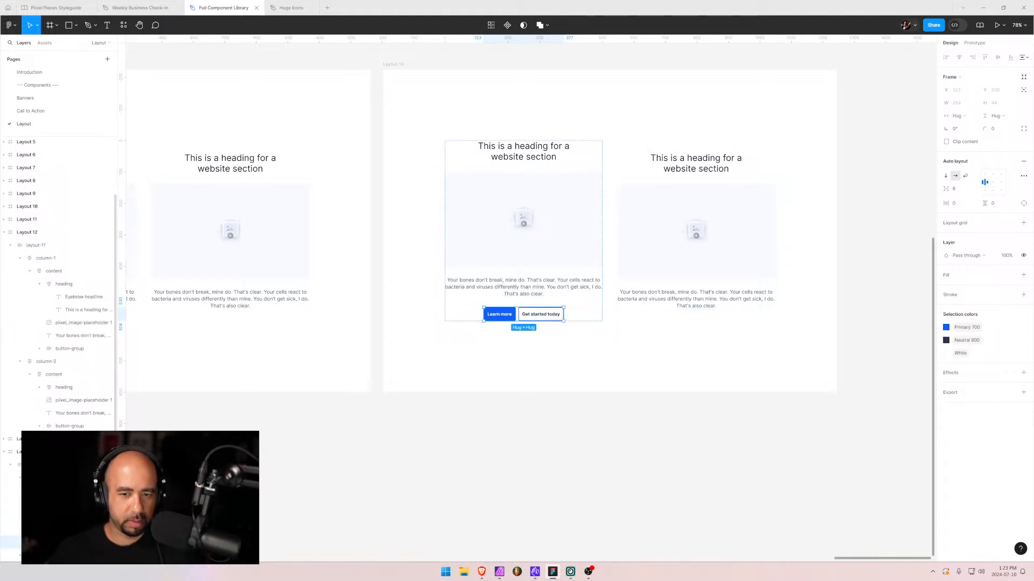
{"action": "left_click", "coordinate": [503, 224]}
{"action": "key", "text": "Delete"}
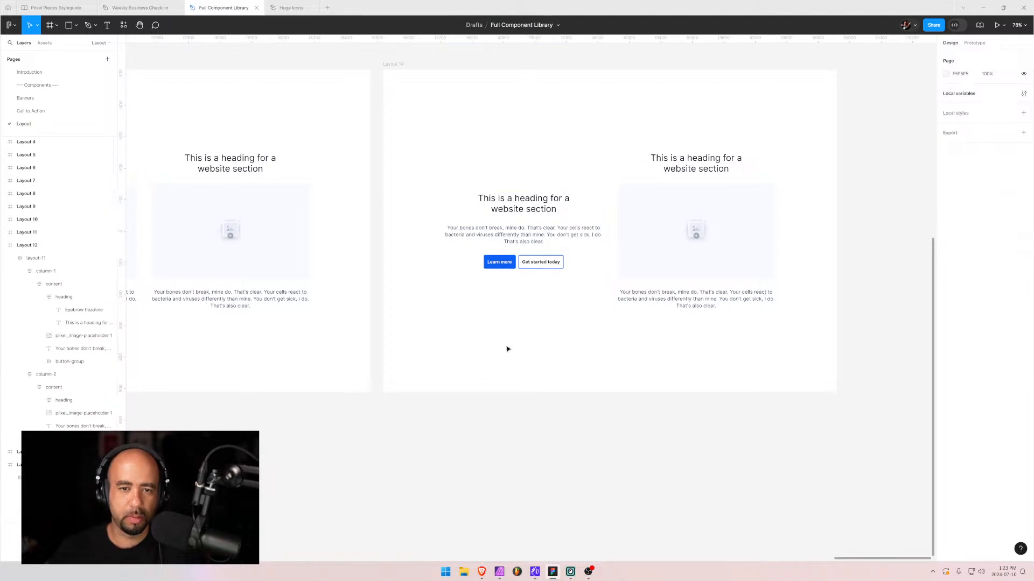
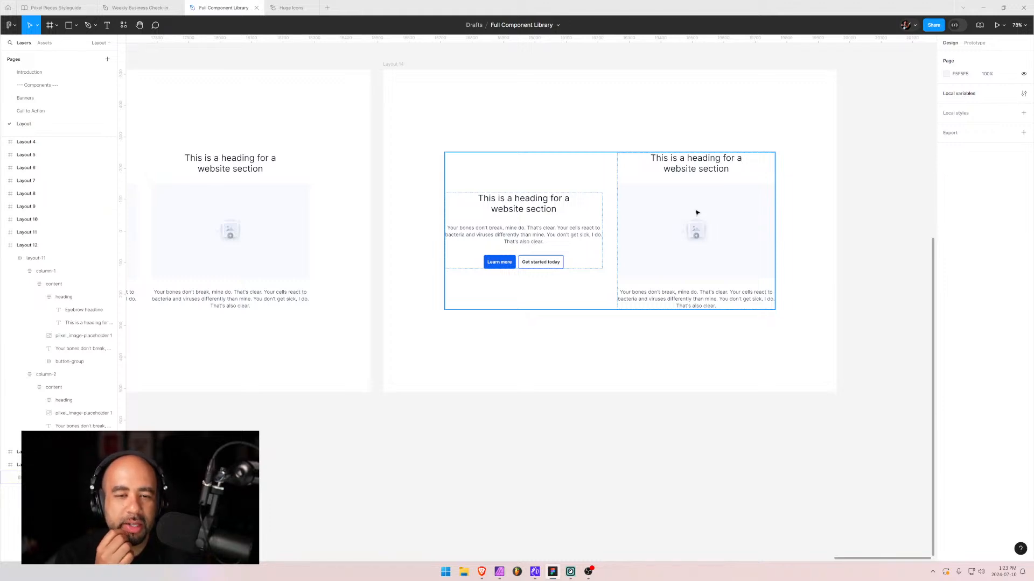
- Switch to the browser and examine the two-column feature section with illustrations, headings and descriptions on the open Webflow agency website
{"action": "key", "text": "alt+Tab"}
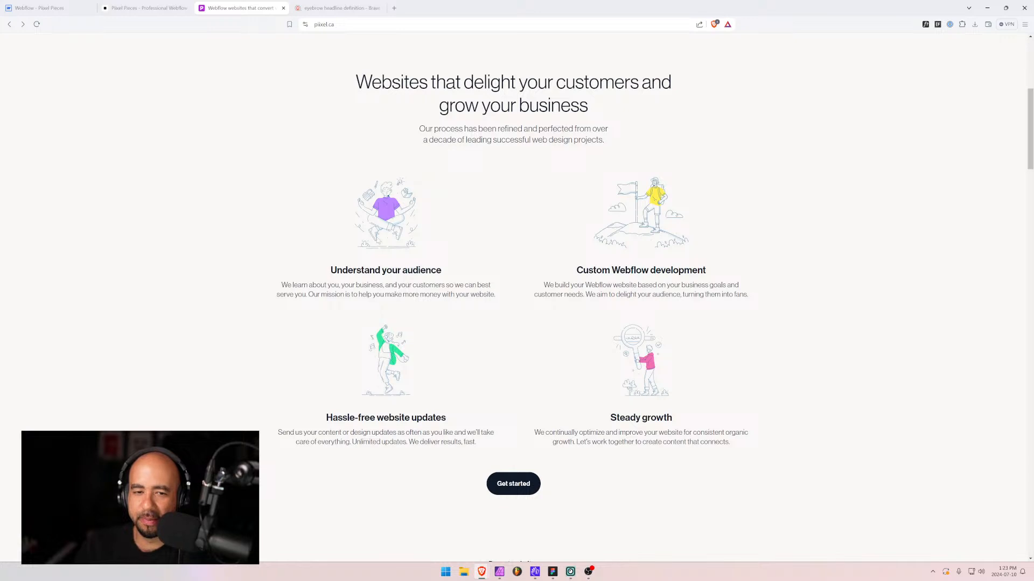
{"action": "scroll", "coordinate": [449, 286], "scroll_direction": "down", "scroll_amount": 2}
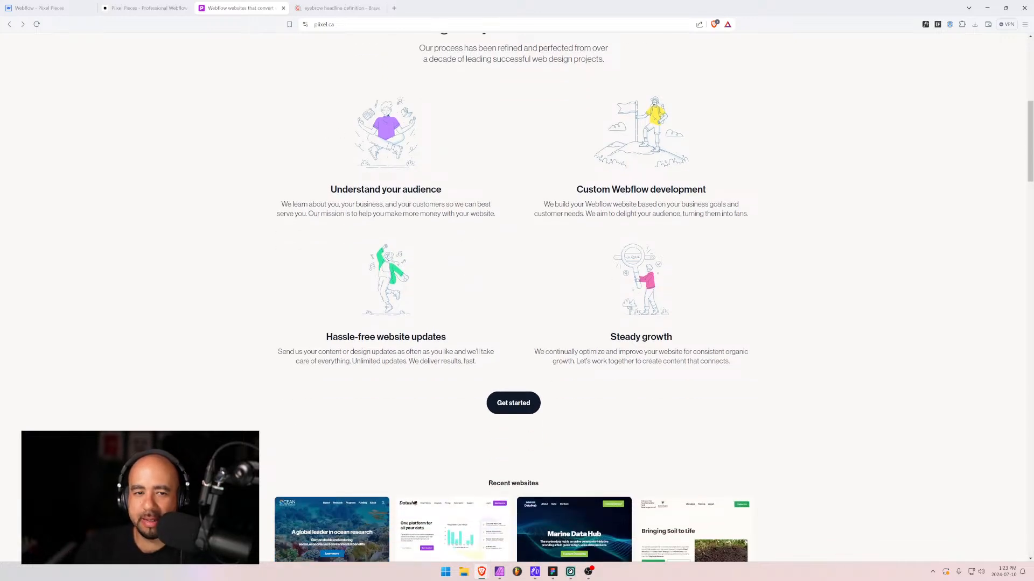
{"action": "left_click_drag", "start_coordinate": [341, 190], "coordinate": [447, 213]}
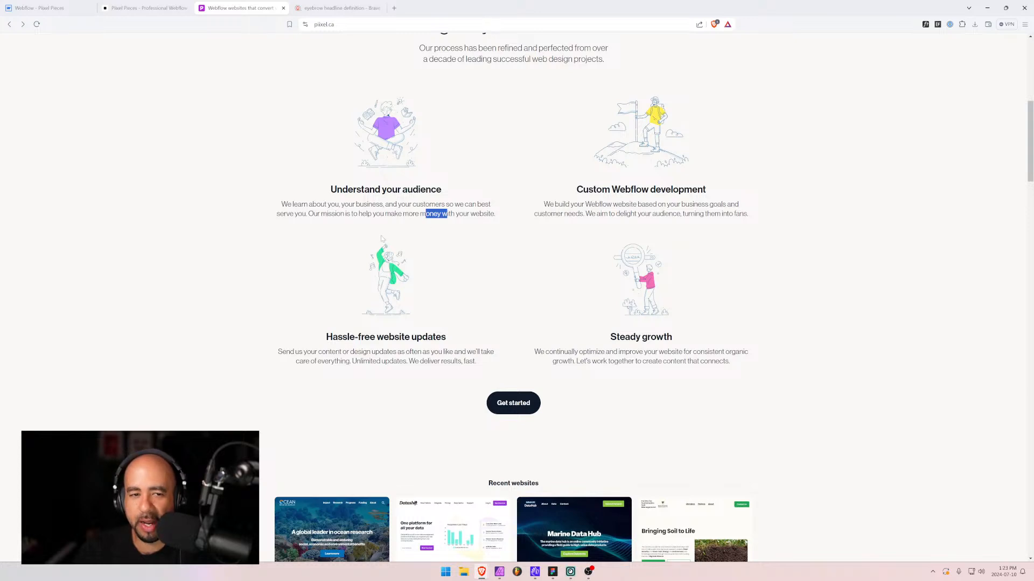
- Examine the Understand your audience and Custom Webflow development blocks on the reference website
{"action": "left_click_drag", "start_coordinate": [337, 190], "coordinate": [442, 190]}
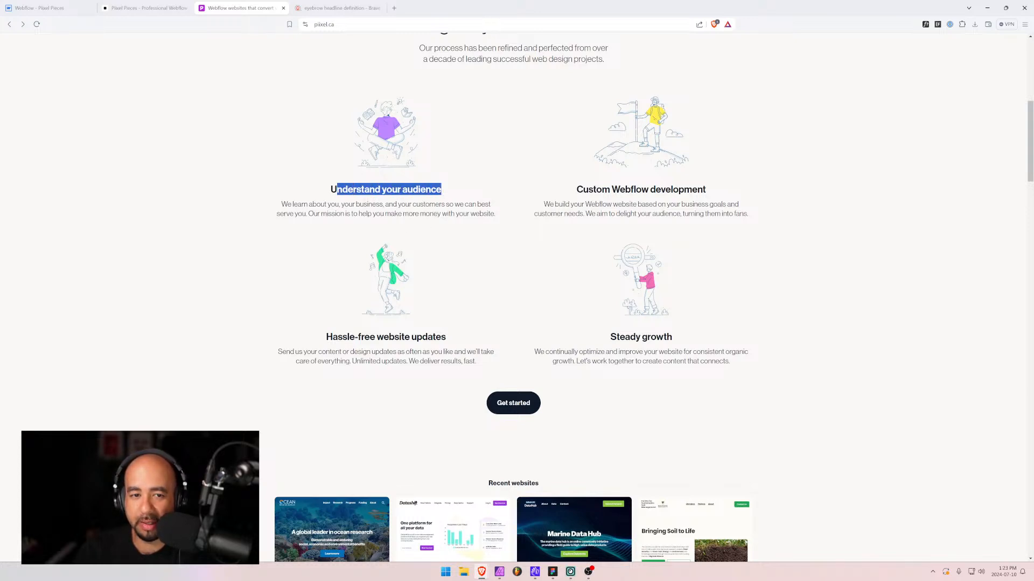
{"action": "left_click_drag", "start_coordinate": [602, 189], "coordinate": [666, 190]}
{"action": "left_click", "coordinate": [632, 227]}
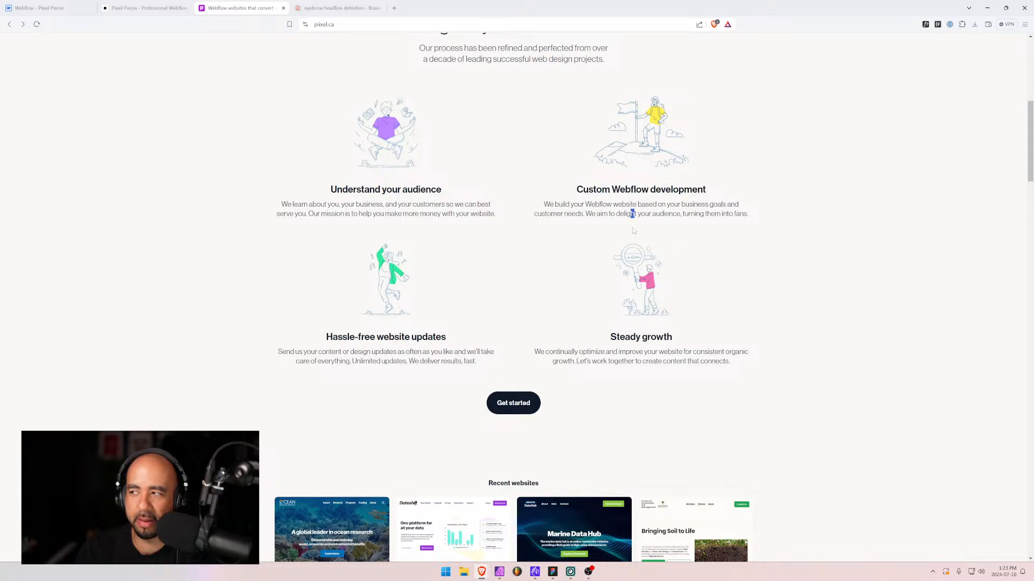
- Switch to Figma and undo the removal of the image placeholder in the first column of Layout 14
{"action": "key", "text": "alt+Tab"}
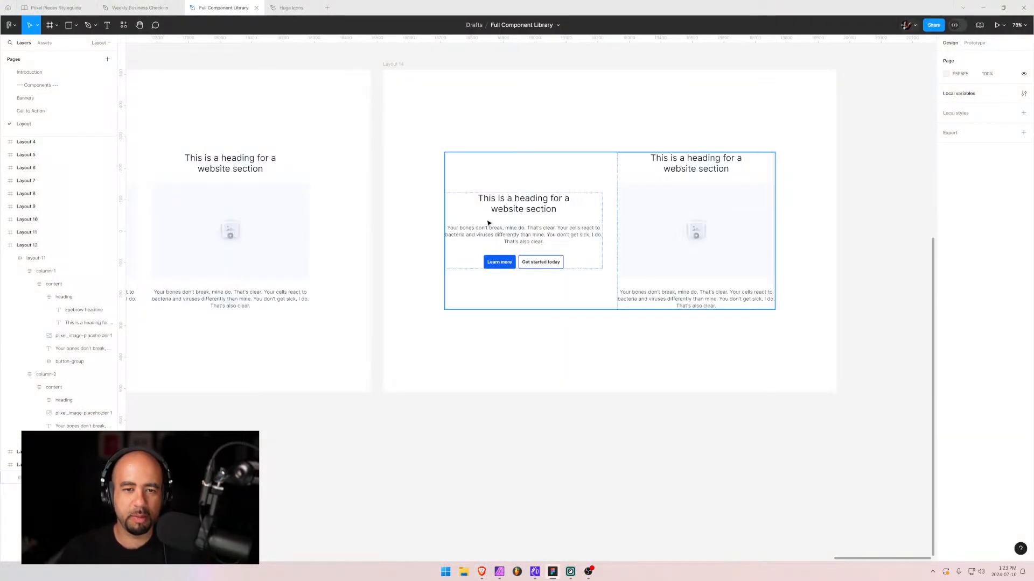
{"action": "left_click", "coordinate": [531, 221]}
{"action": "key", "text": "Escape"}
{"action": "key", "text": "ctrl+z"}
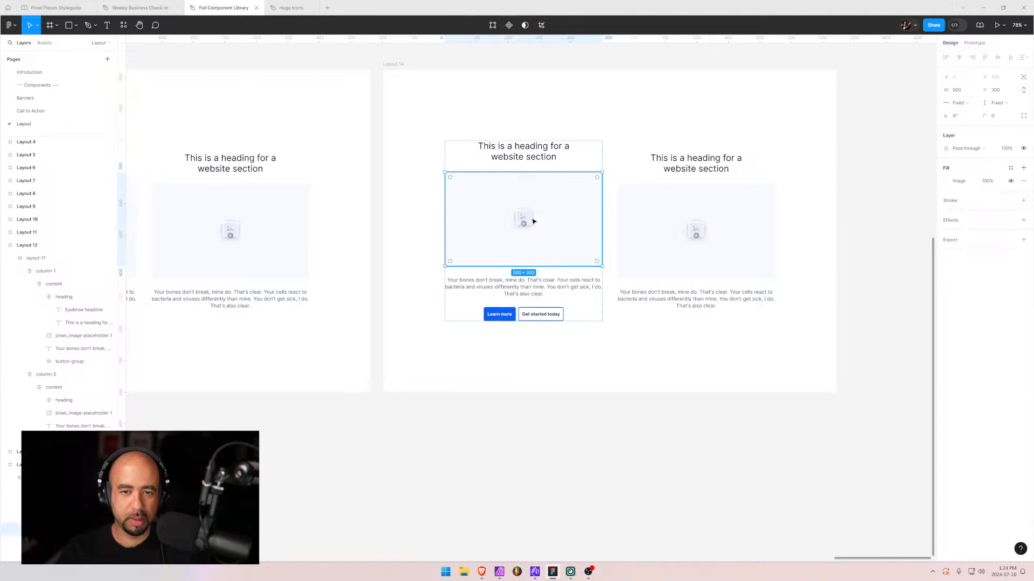
- Move the image placeholder above the heading in the first column of Layout 14
{"action": "left_click", "coordinate": [579, 286]}
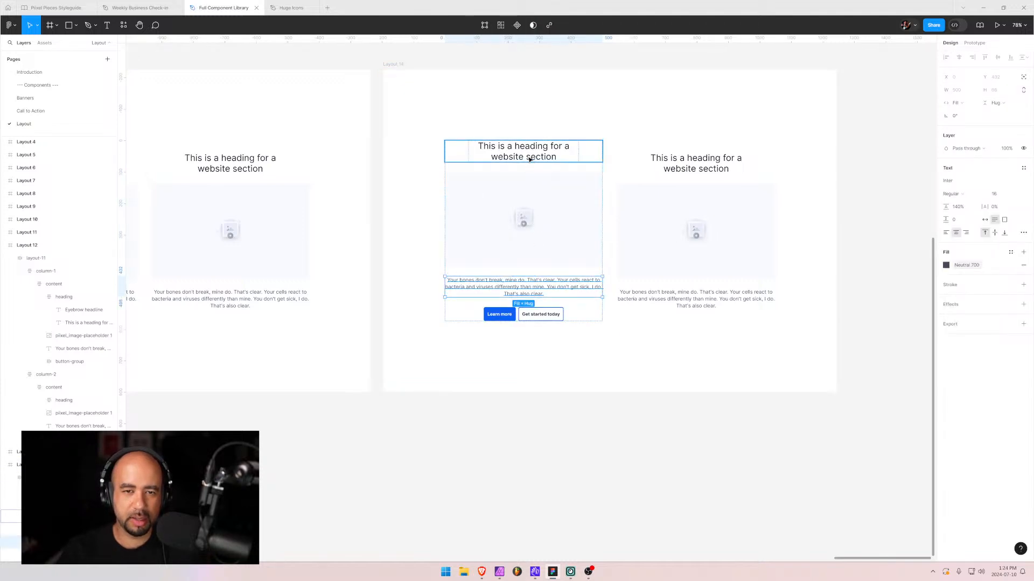
{"action": "left_click", "coordinate": [526, 219]}
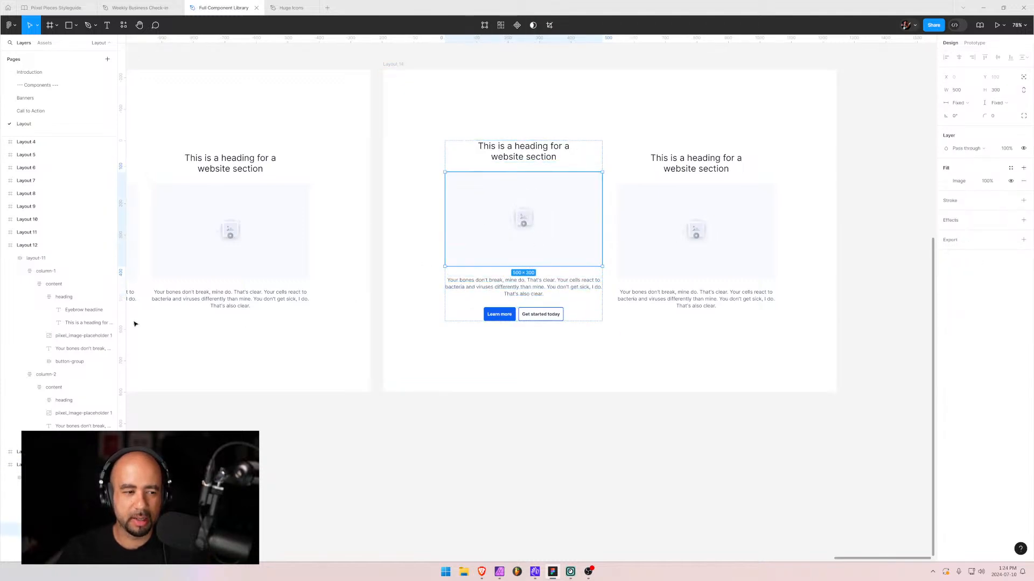
{"action": "key", "text": "Up"}
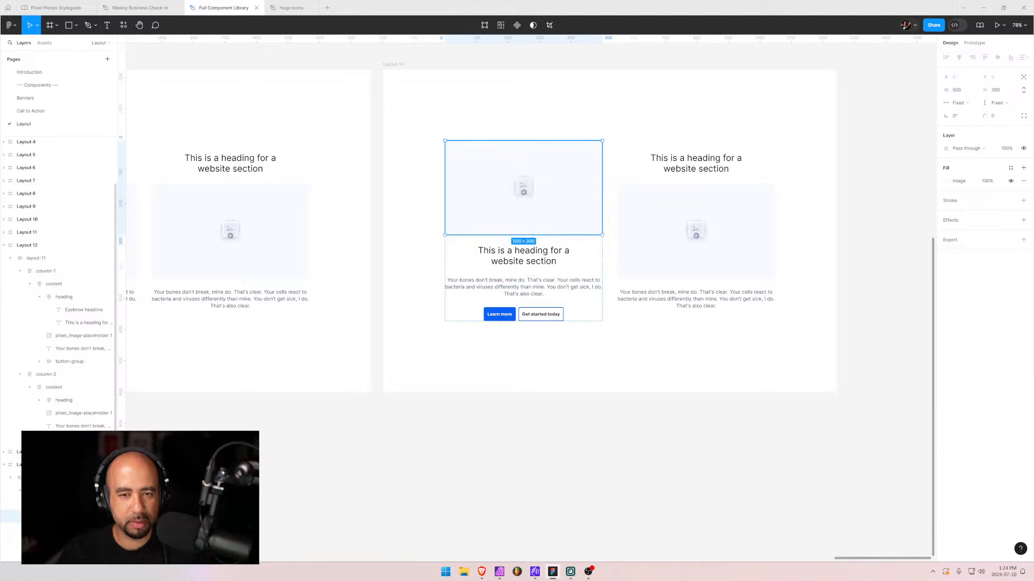
{"action": "left_click", "coordinate": [407, 234]}
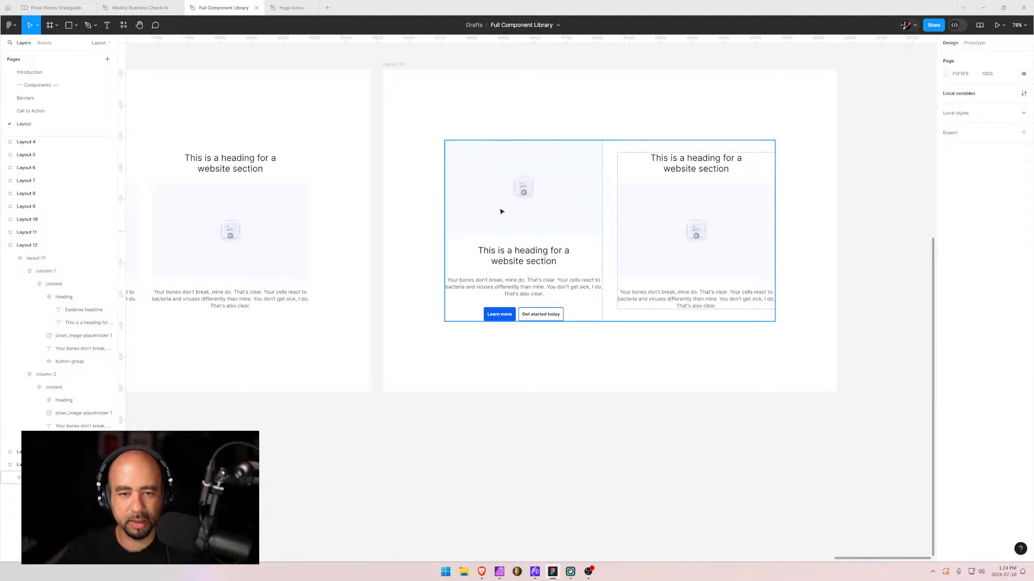
- Delete the Get started today button from the first column of Layout 14, keeping the Learn more button
{"action": "left_click", "coordinate": [506, 245]}
{"action": "left_click", "coordinate": [517, 258]}
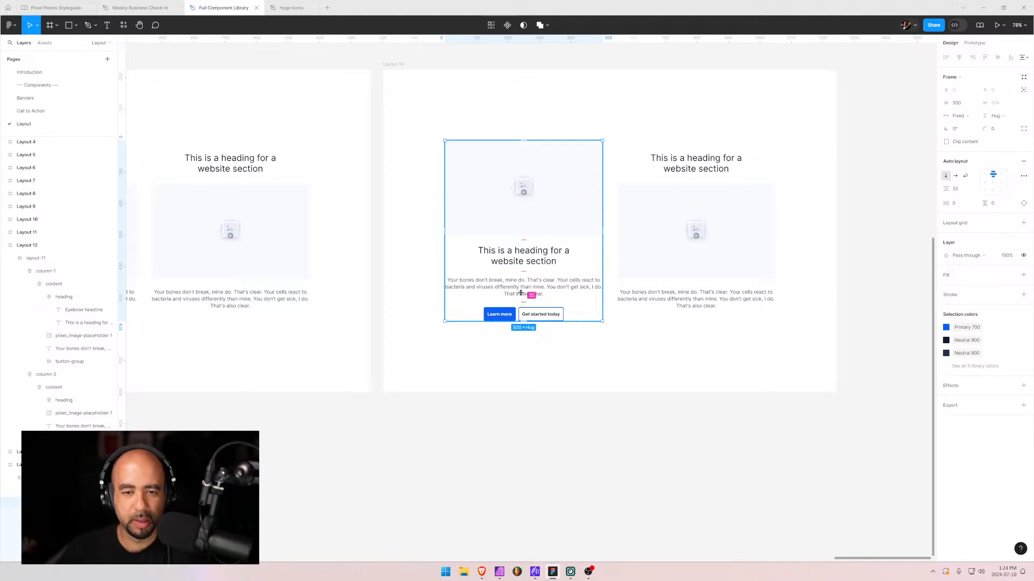
{"action": "left_click", "coordinate": [501, 317]}
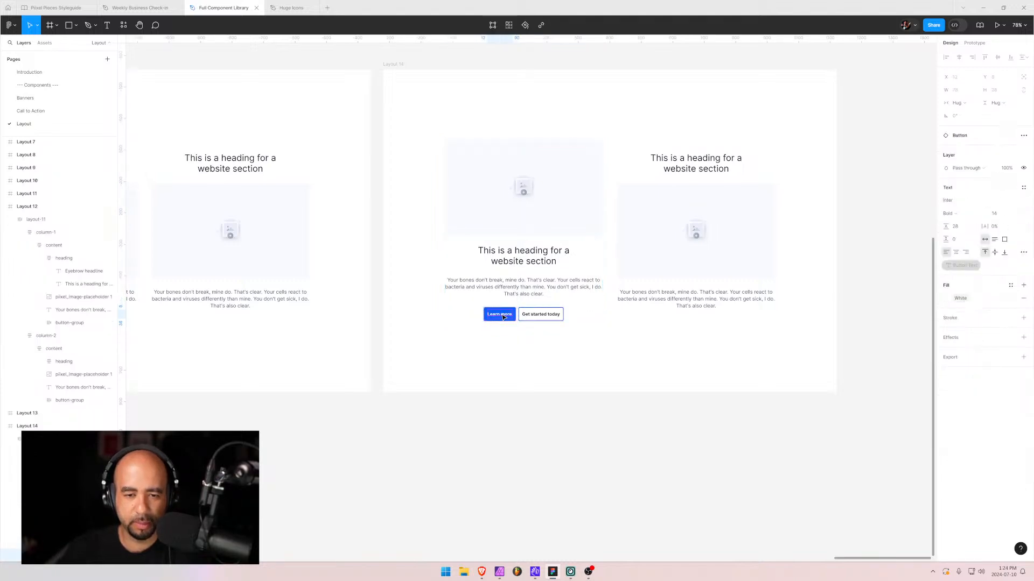
{"action": "left_click", "coordinate": [541, 315]}
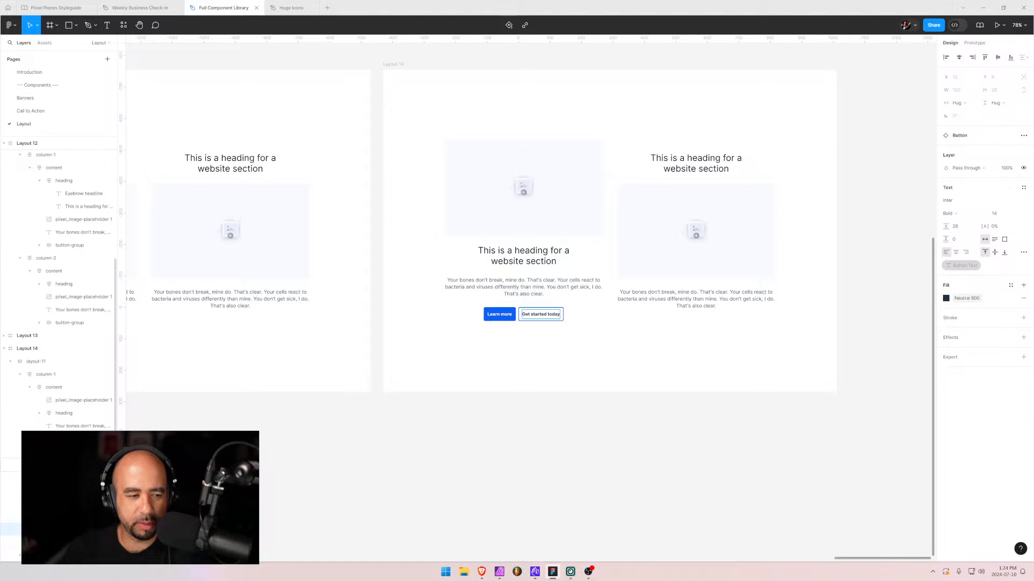
{"action": "left_click", "coordinate": [49, 452]}
{"action": "left_click", "coordinate": [49, 466]}
{"action": "left_click_drag", "start_coordinate": [49, 452], "coordinate": [49, 433]}
{"action": "left_click", "coordinate": [49, 452]}
{"action": "key", "text": "Delete"}
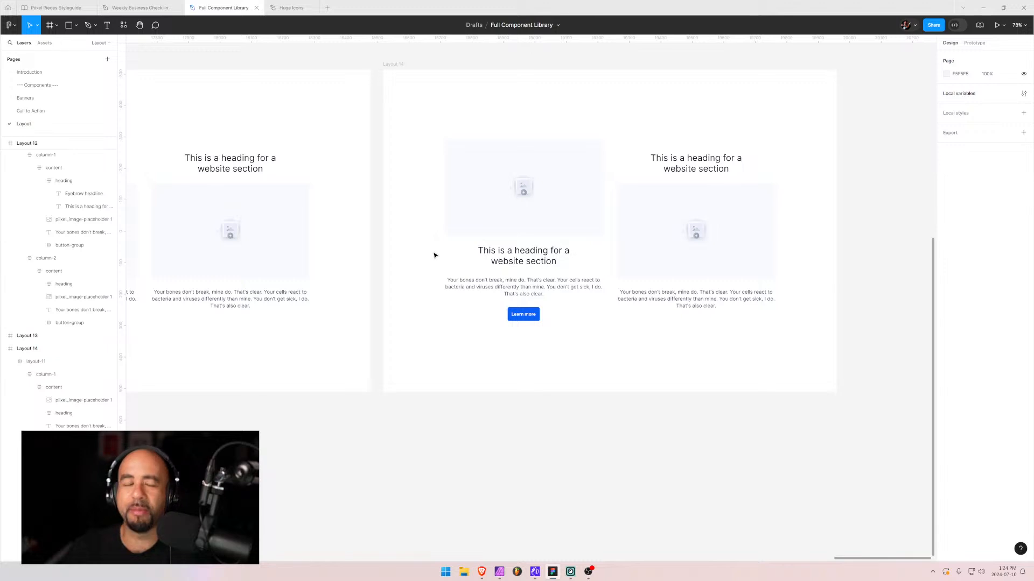
- Delete the second column, which has its heading above the image, from Layout 14
{"action": "left_click", "coordinate": [478, 289]}
{"action": "left_click", "coordinate": [468, 335]}
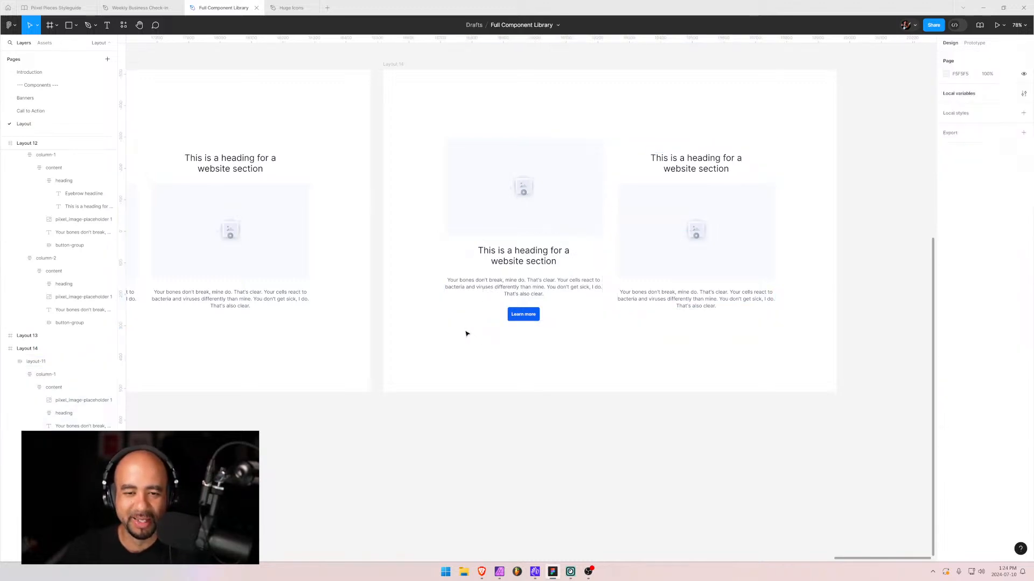
{"action": "left_click", "coordinate": [492, 295]}
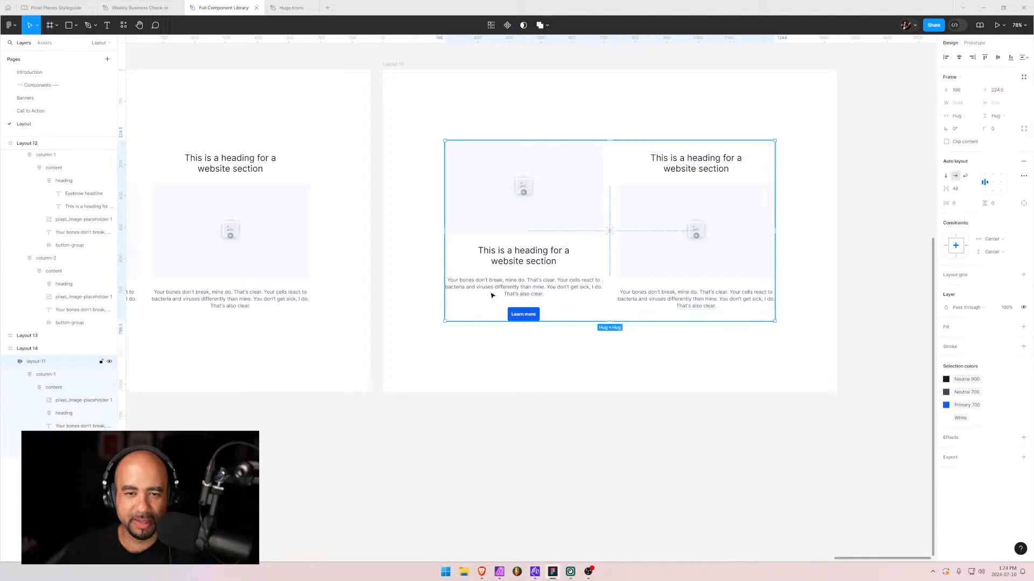
{"action": "left_click", "coordinate": [20, 374]}
{"action": "left_click", "coordinate": [43, 388]}
{"action": "key", "text": "Delete"}
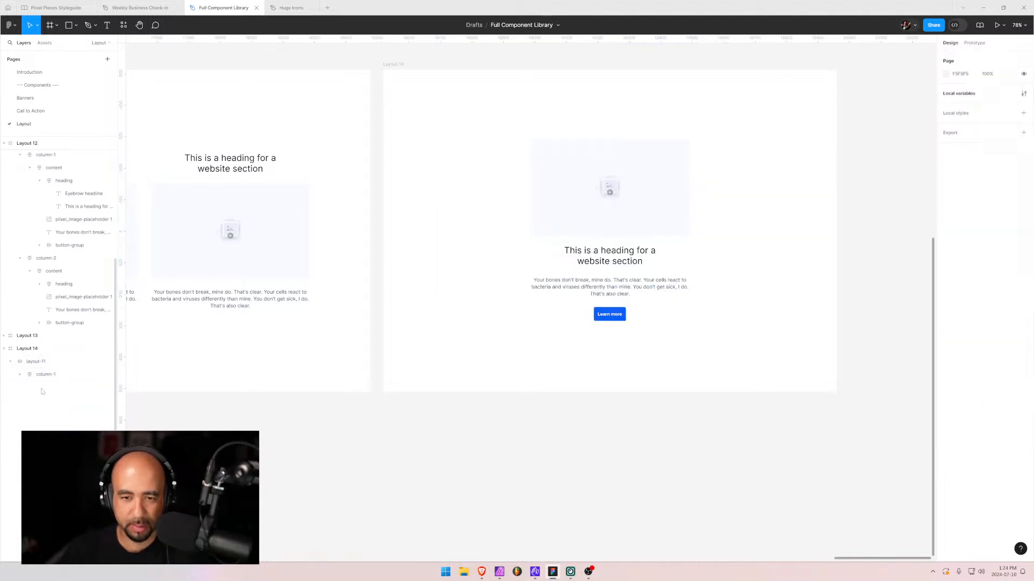
- Duplicate column-1 inside Layout 14 and rename the copy as column-2
{"action": "left_click", "coordinate": [47, 375]}
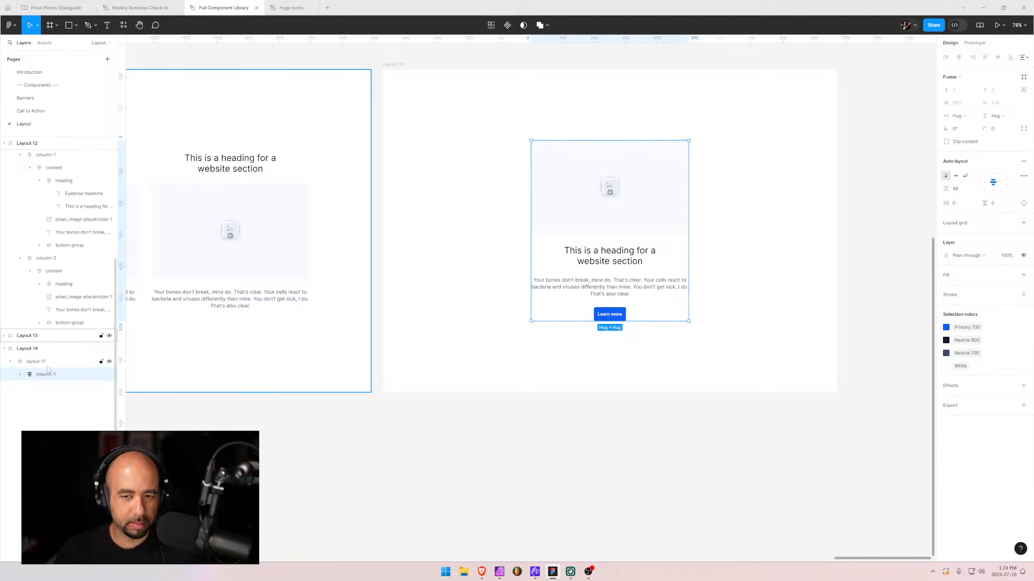
{"action": "key", "text": "ctrl+d"}
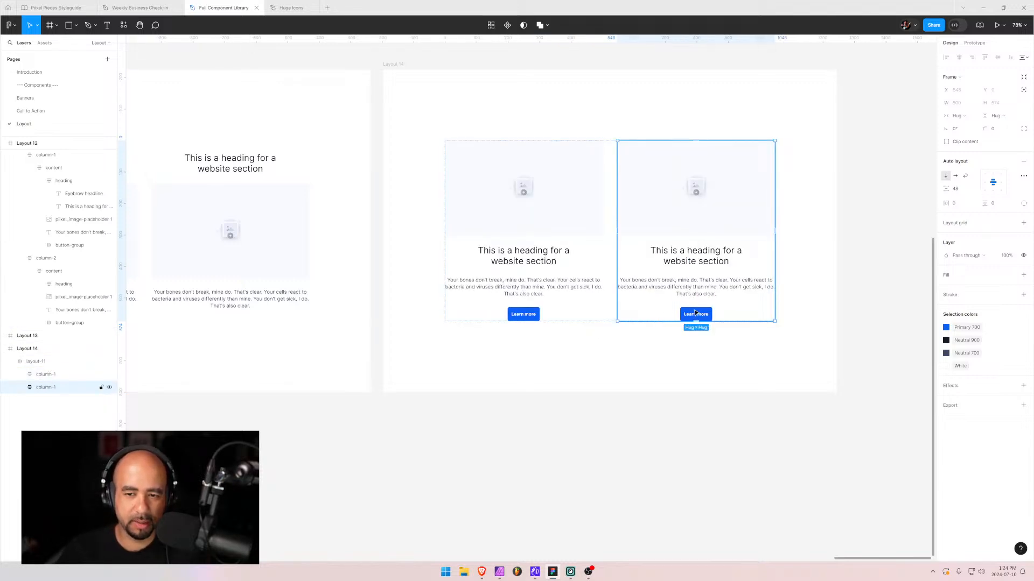
{"action": "double_click", "coordinate": [70, 390]}
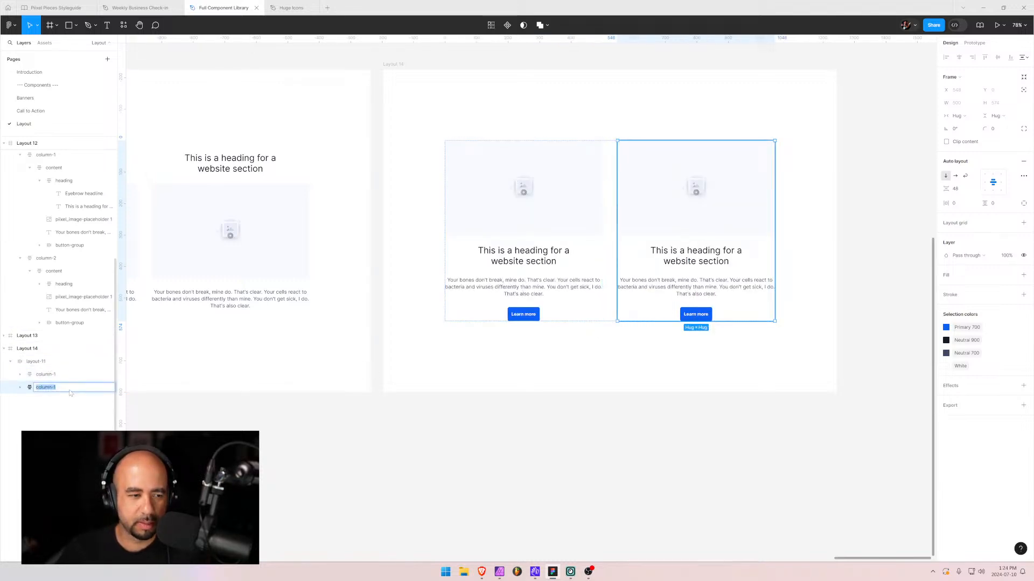
{"action": "left_click", "coordinate": [69, 390]}
{"action": "type", "text": "2"}
{"action": "key", "text": "Return"}
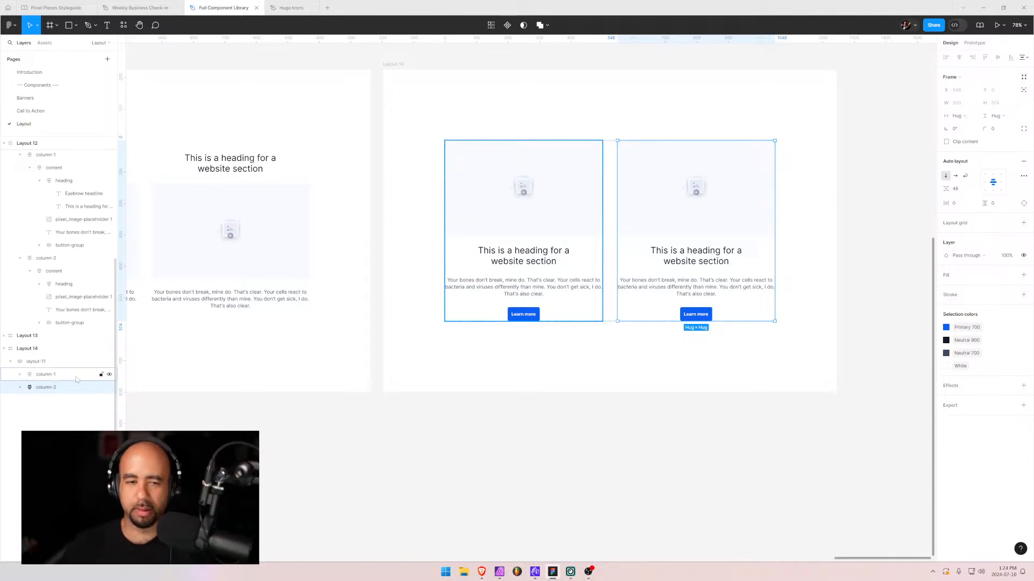
{"action": "left_click", "coordinate": [440, 384]}
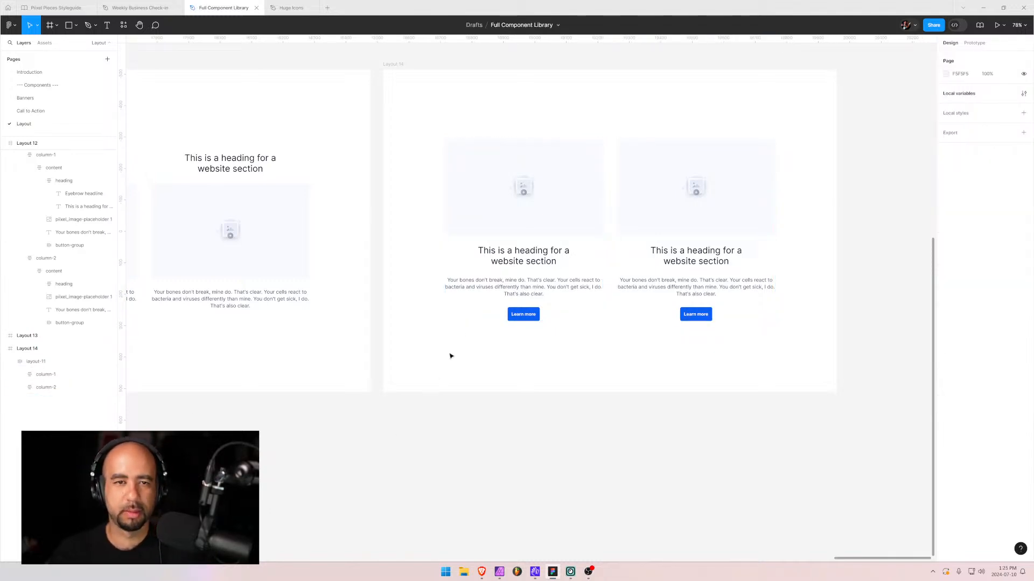
- Compare the two-column design of Layout 14 with the preceding layouts on the canvas
{"action": "left_click_drag", "start_coordinate": [264, 138], "coordinate": [411, 171]}
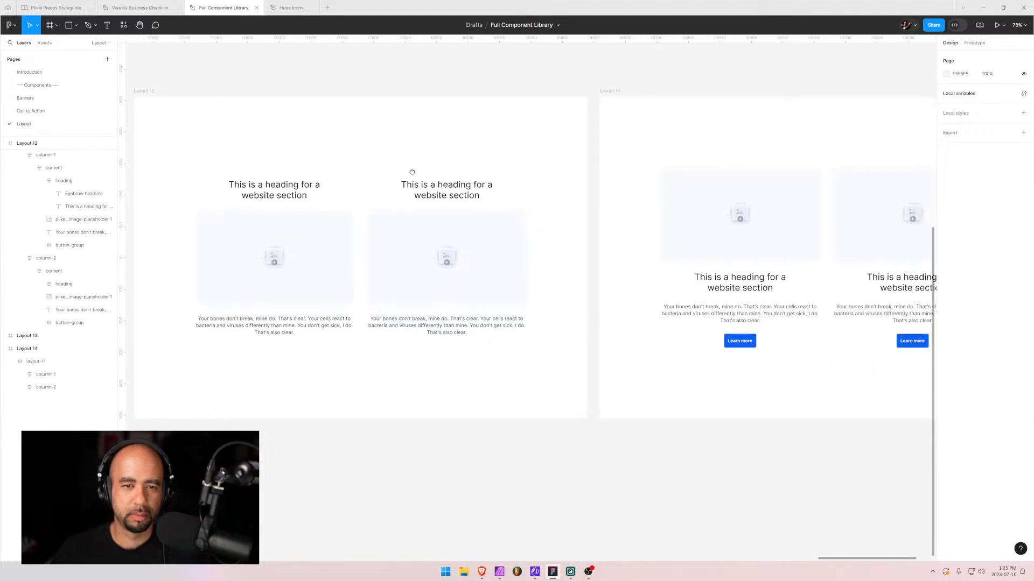
{"action": "left_click_drag", "start_coordinate": [618, 144], "coordinate": [493, 152]}
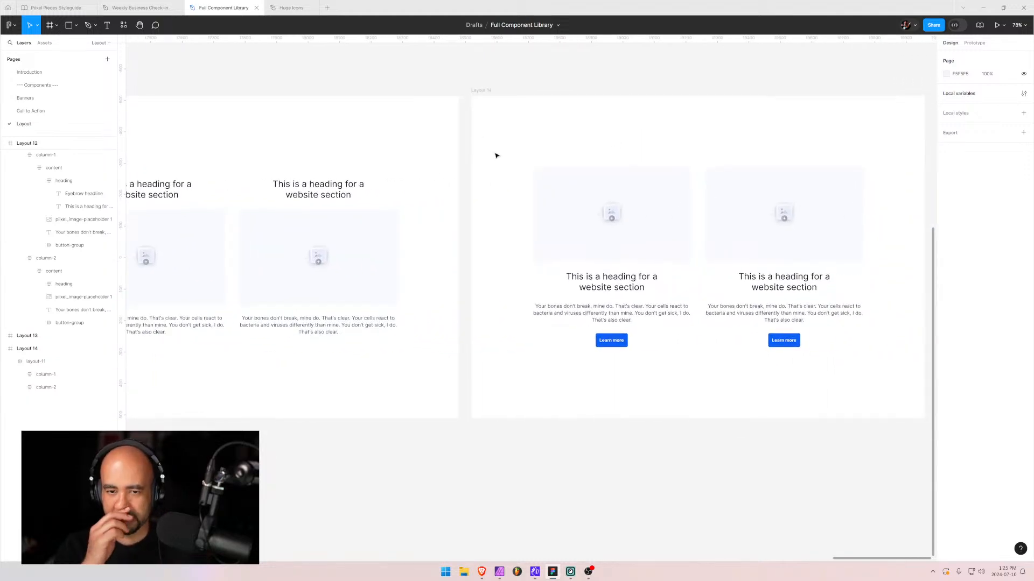
{"action": "left_click_drag", "start_coordinate": [568, 152], "coordinate": [589, 227]}
{"action": "left_click_drag", "start_coordinate": [176, 238], "coordinate": [683, 191]}
{"action": "left_click_drag", "start_coordinate": [375, 194], "coordinate": [693, 128]}
{"action": "left_click_drag", "start_coordinate": [525, 144], "coordinate": [176, 152]}
{"action": "left_click_drag", "start_coordinate": [738, 133], "coordinate": [257, 139]}
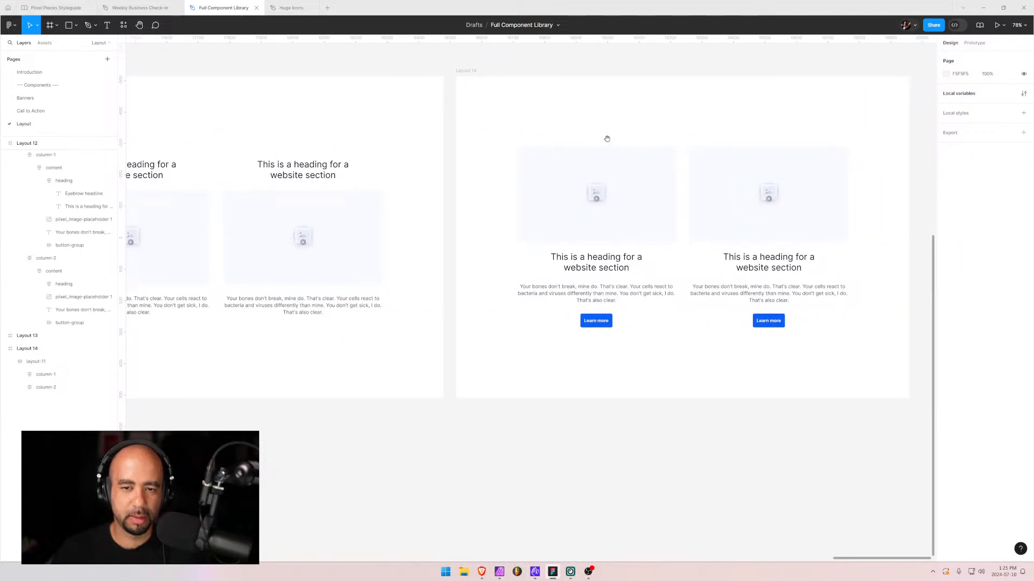
{"action": "left_click_drag", "start_coordinate": [607, 139], "coordinate": [453, 146]}
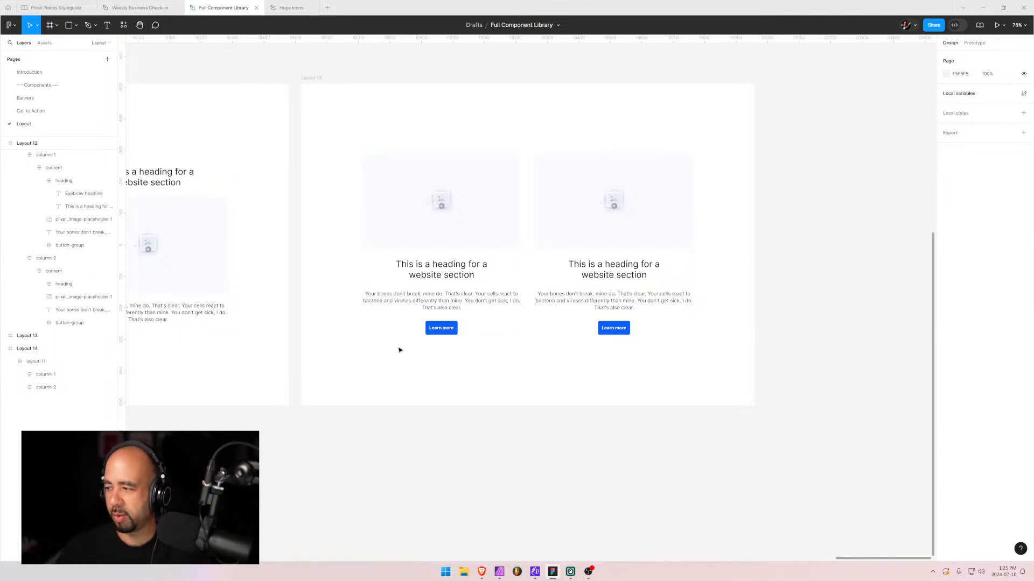
- Rename the auto layout frame inside Layout 14 as layout-14
{"action": "left_click", "coordinate": [55, 366]}
{"action": "double_click", "coordinate": [72, 365]}
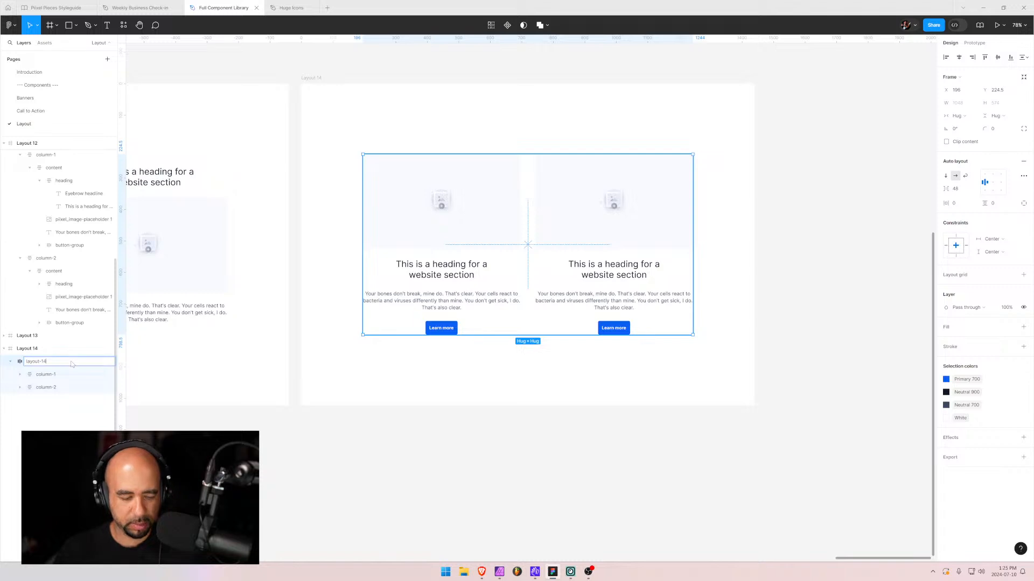
{"action": "type", "text": "4"}
{"action": "key", "text": "Return"}
- Rename the auto layout frame inside Layout 13 as layout-13
{"action": "left_click", "coordinate": [4, 336]}
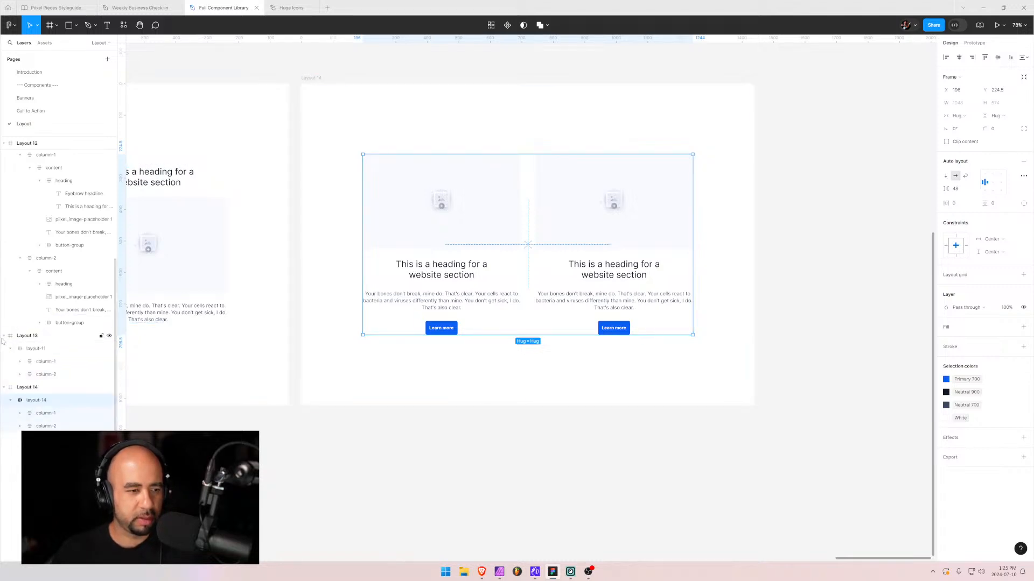
{"action": "double_click", "coordinate": [39, 352]}
{"action": "left_click", "coordinate": [65, 351]}
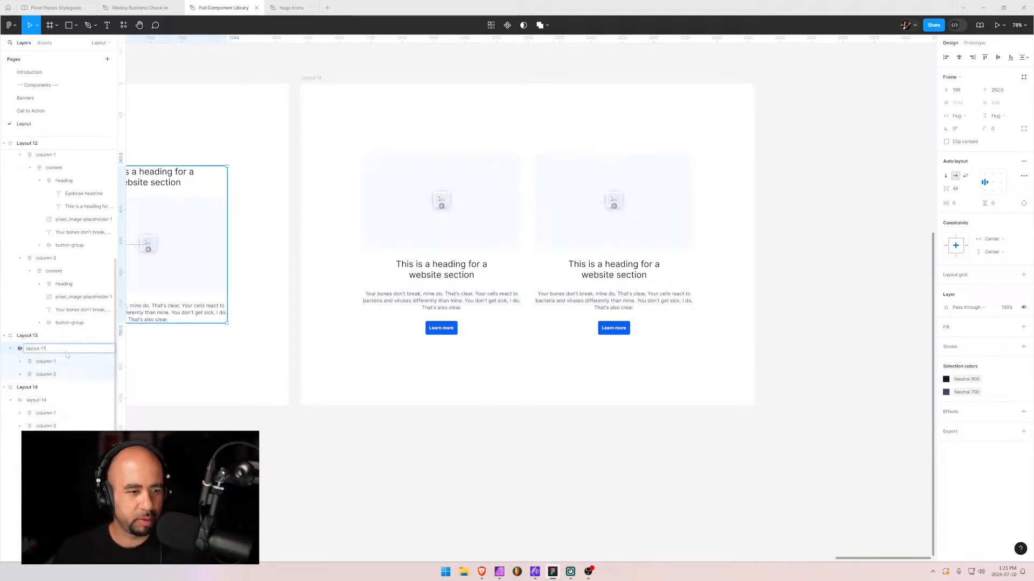
{"action": "type", "text": "3"}
{"action": "key", "text": "Return"}
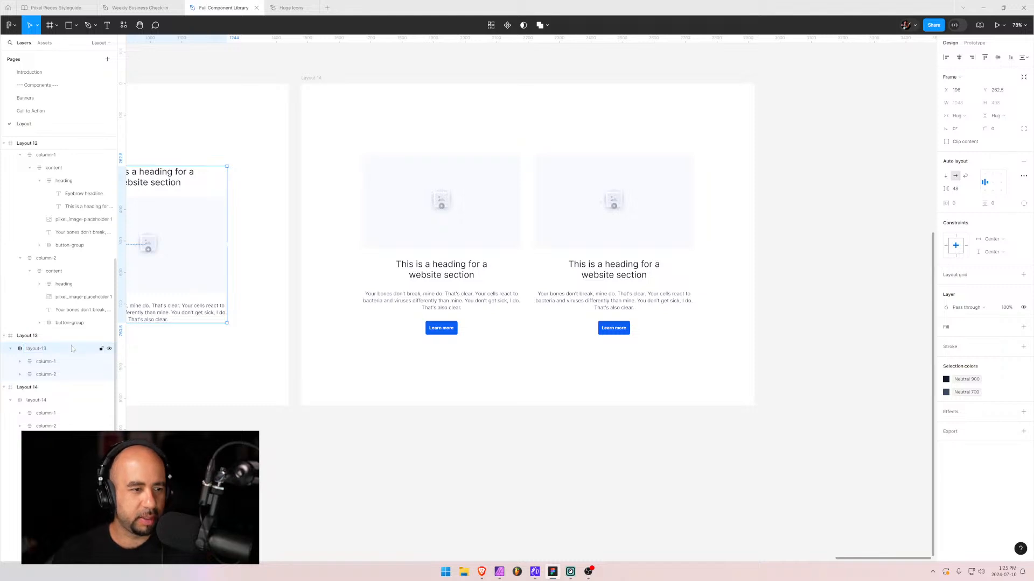
- Rename the auto layout frame inside Layout 12 as layout-12
{"action": "left_click", "coordinate": [20, 155]}
{"action": "scroll", "coordinate": [43, 177], "scroll_direction": "up", "scroll_amount": 5}
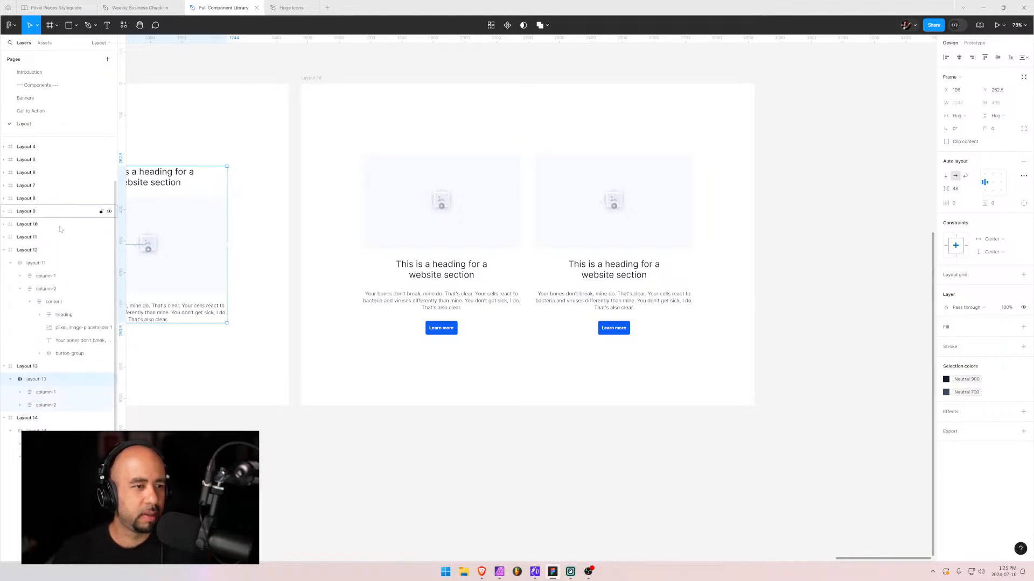
{"action": "double_click", "coordinate": [56, 263]}
{"action": "left_click", "coordinate": [48, 263]}
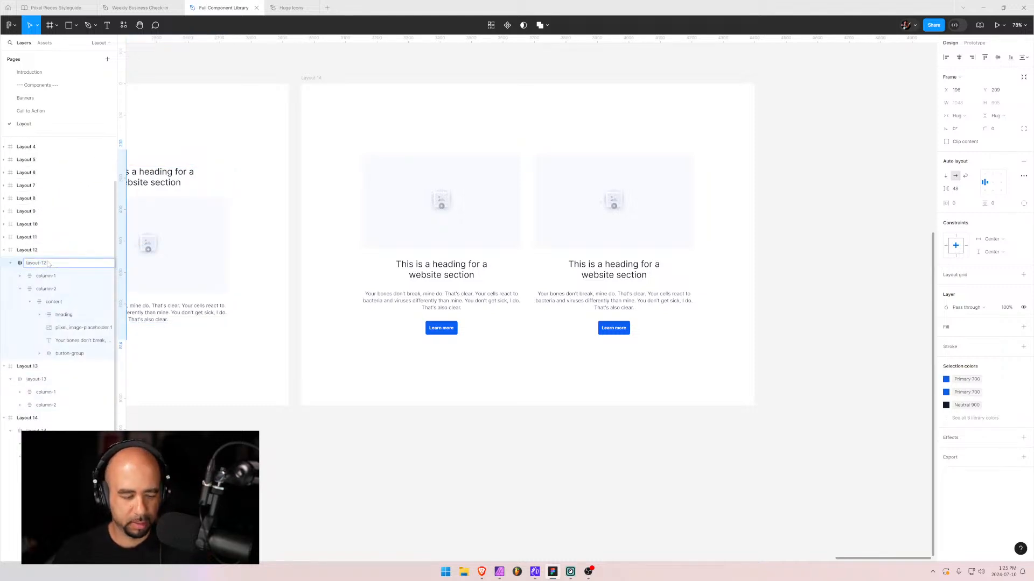
{"action": "key", "text": "Return"}
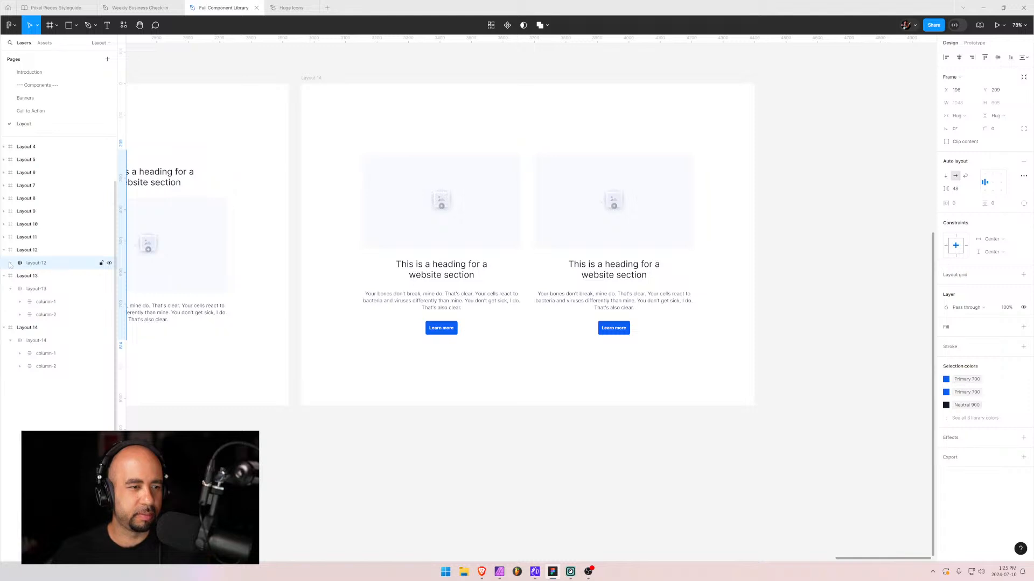
- Collapse the layer trees of Layout 12, Layout 13 and Layout 14
{"action": "left_click", "coordinate": [4, 250]}
{"action": "left_click", "coordinate": [12, 276]}
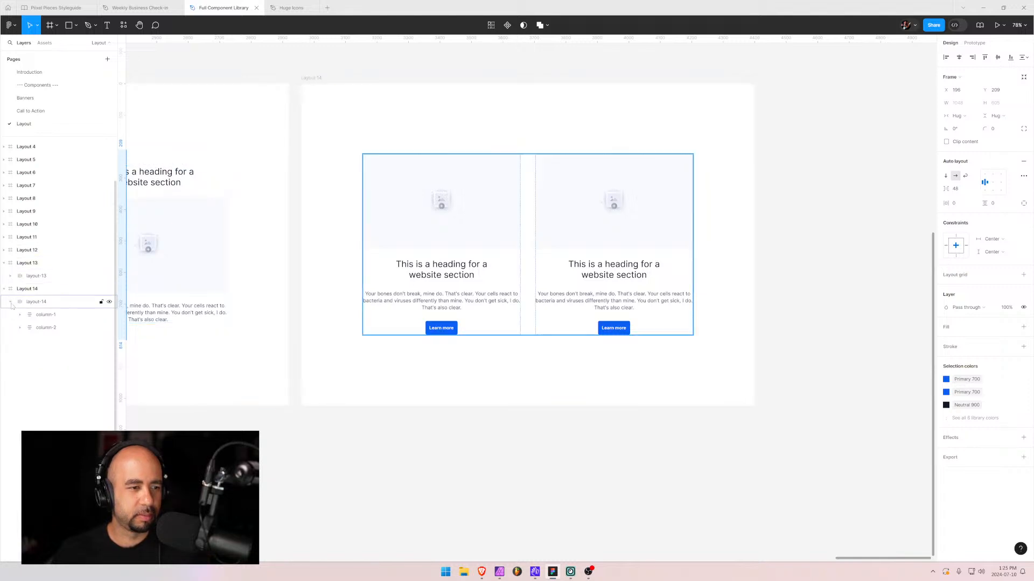
{"action": "left_click", "coordinate": [10, 301]}
{"action": "left_click", "coordinate": [4, 263]}
{"action": "left_click", "coordinate": [4, 276]}
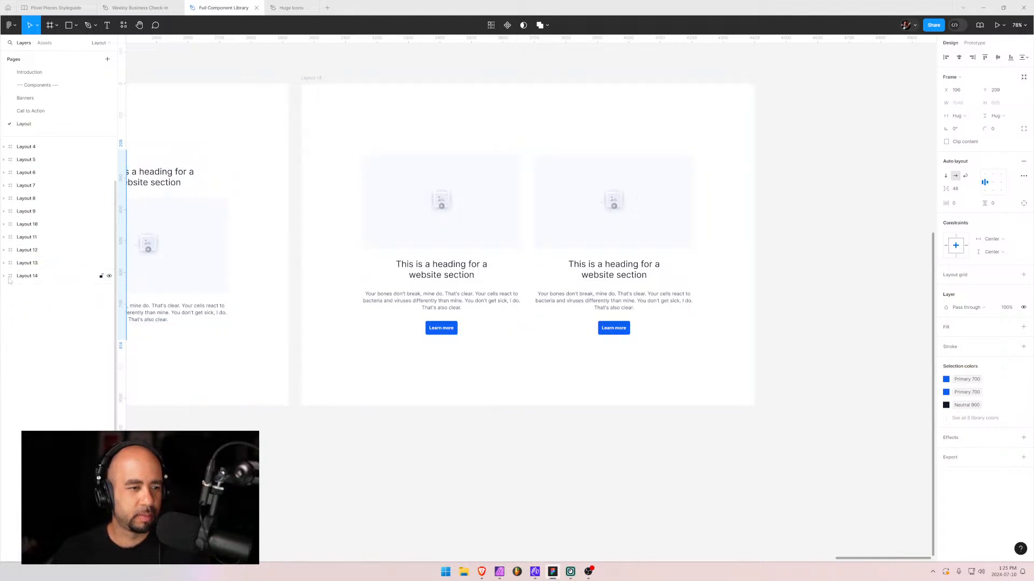
- Duplicate the Layout 14 frame and select the auto layout frame inside the copy
{"action": "left_click", "coordinate": [15, 278]}
{"action": "key", "text": "ctrl+d"}
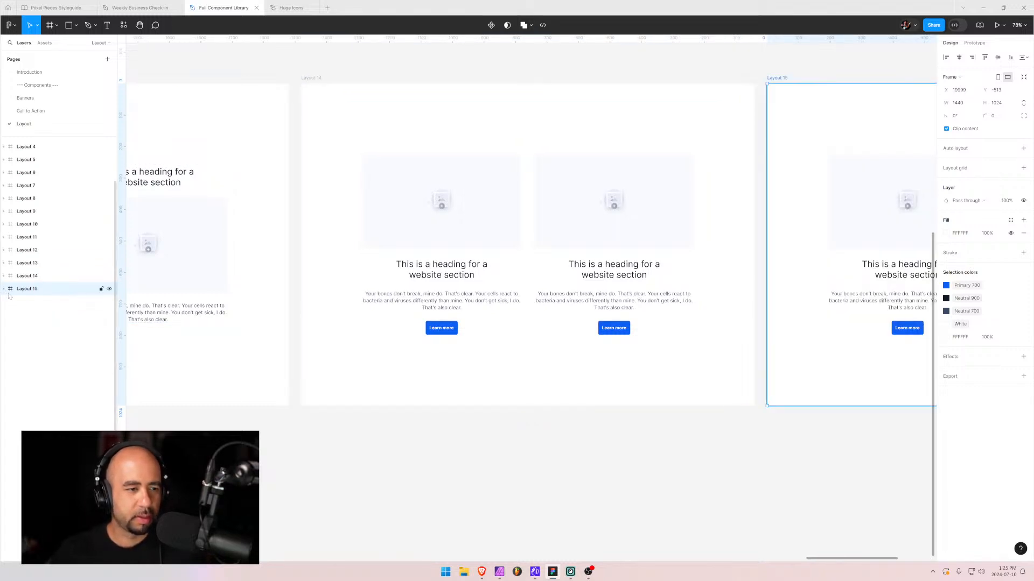
{"action": "left_click", "coordinate": [4, 289]}
{"action": "left_click", "coordinate": [856, 267]}
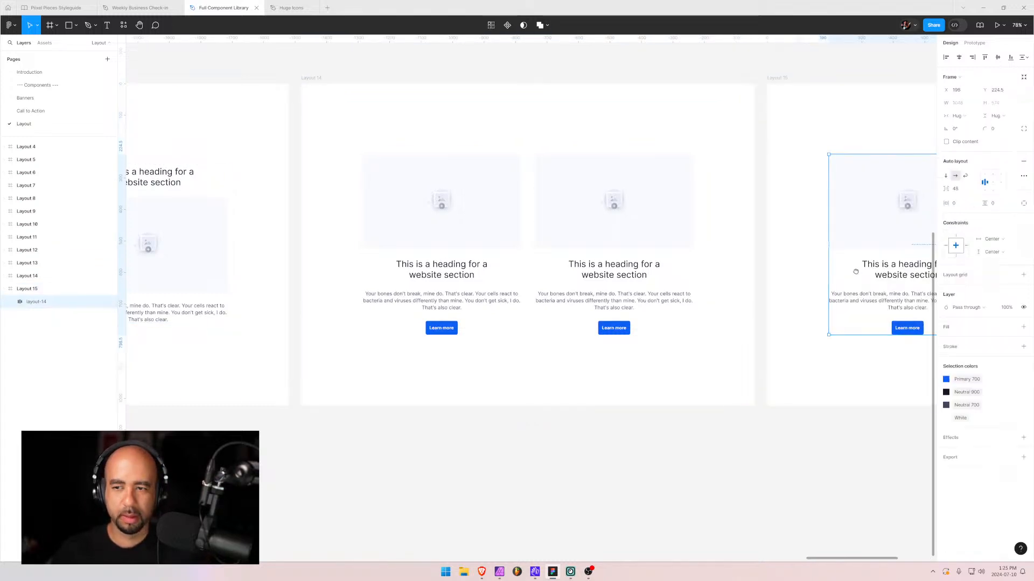
- Expand the layer tree of Layout 15 down to the content frame of column-1 and select its image placeholder
{"action": "left_click_drag", "start_coordinate": [856, 268], "coordinate": [455, 249]}
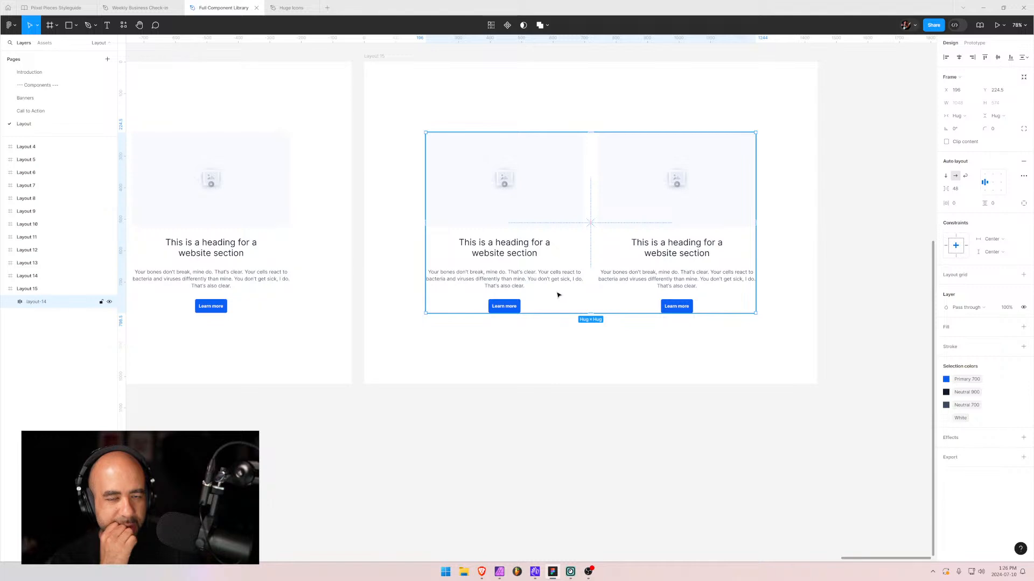
{"action": "left_click", "coordinate": [11, 303]}
{"action": "left_click", "coordinate": [20, 315]}
{"action": "left_click", "coordinate": [43, 328]}
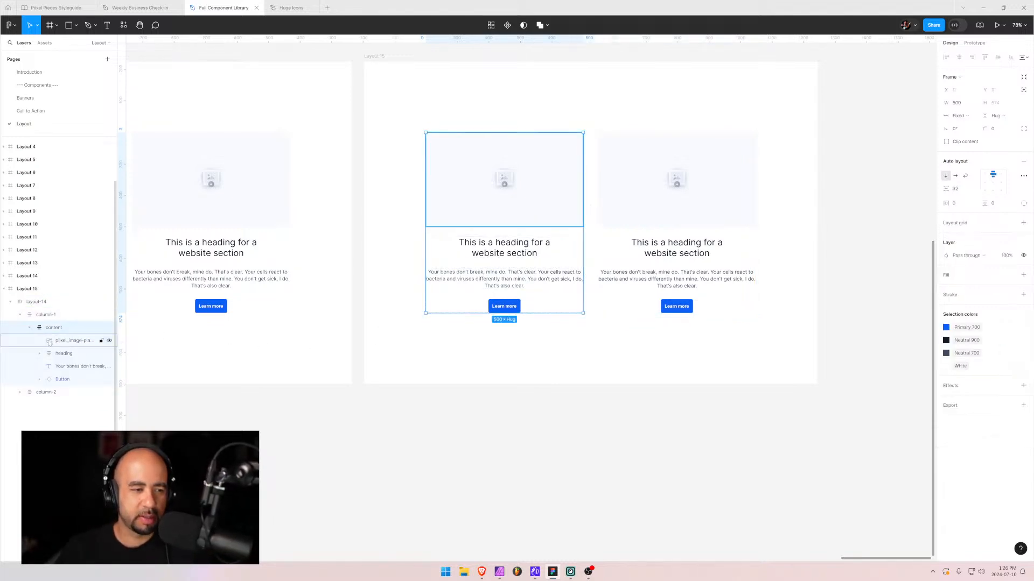
{"action": "left_click", "coordinate": [49, 341]}
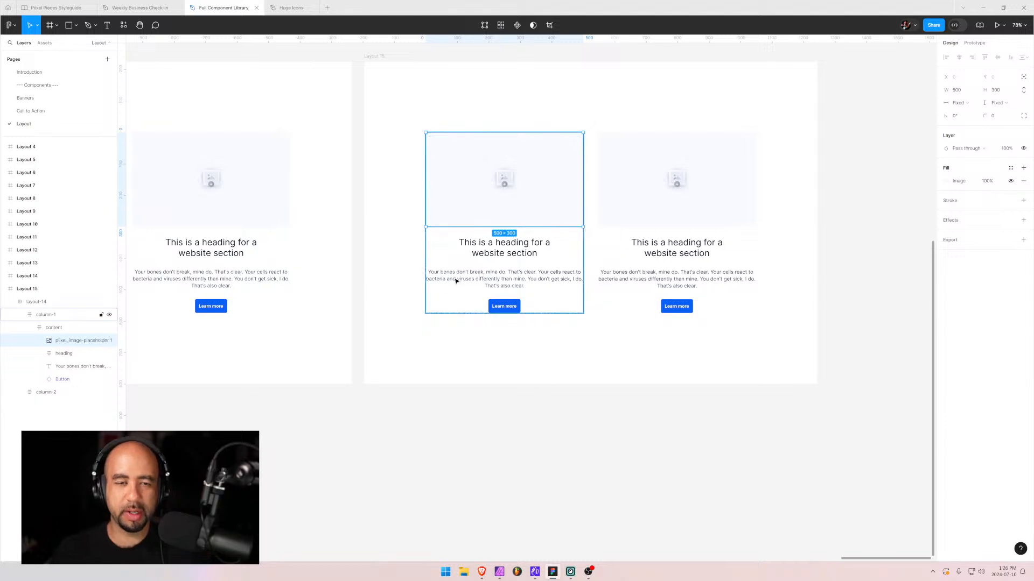
- Resize the image placeholder in column-1 of Layout 15 to 200 by 200 and set its corner radius to 100
{"action": "left_click", "coordinate": [962, 92]}
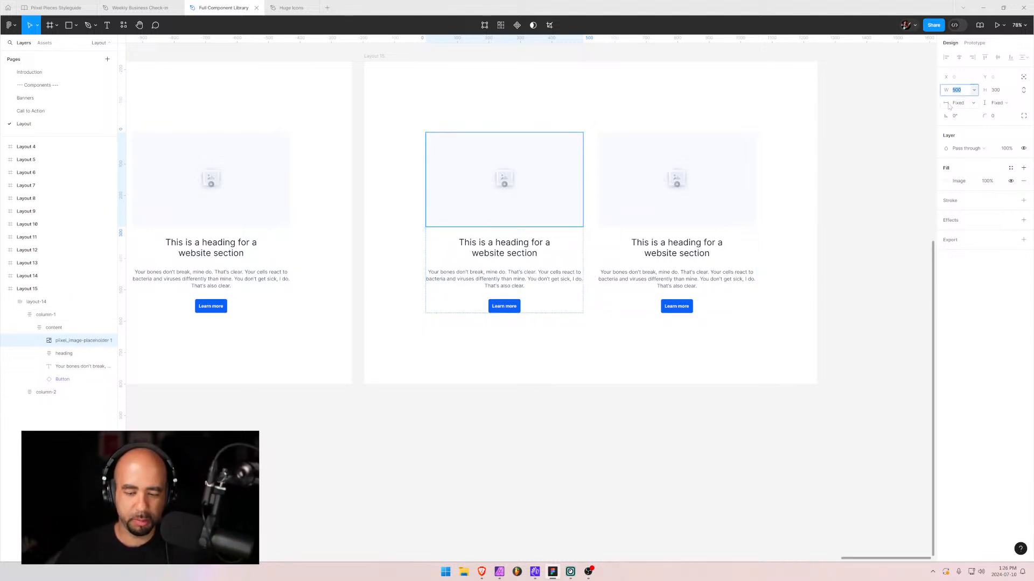
{"action": "type", "text": "200"}
{"action": "key", "text": "Tab"}
{"action": "type", "text": "200"}
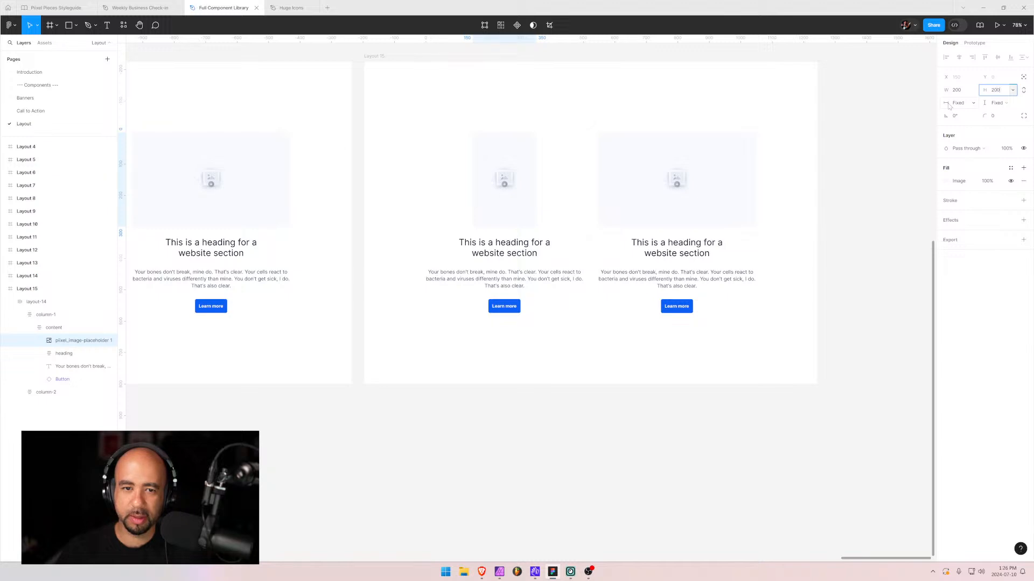
{"action": "key", "text": "Tab"}
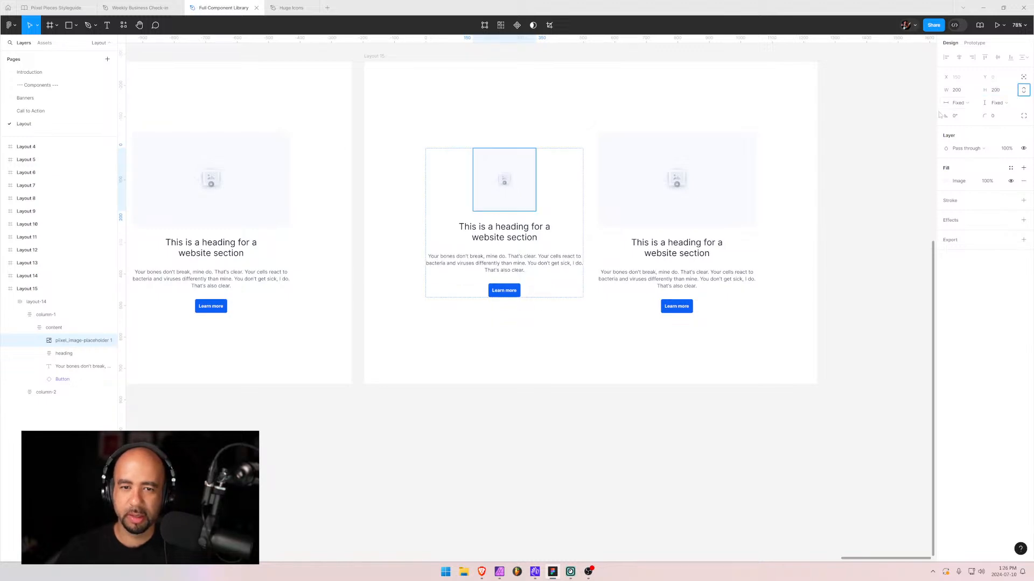
{"action": "left_click", "coordinate": [1000, 119]}
{"action": "type", "text": "100"}
{"action": "key", "text": "Return"}
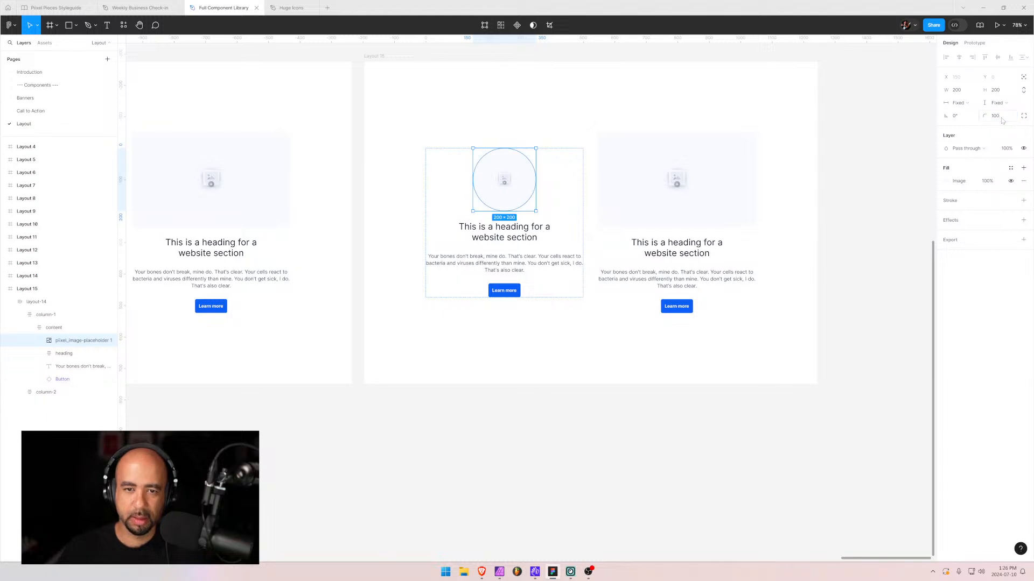
{"action": "left_click", "coordinate": [438, 131]}
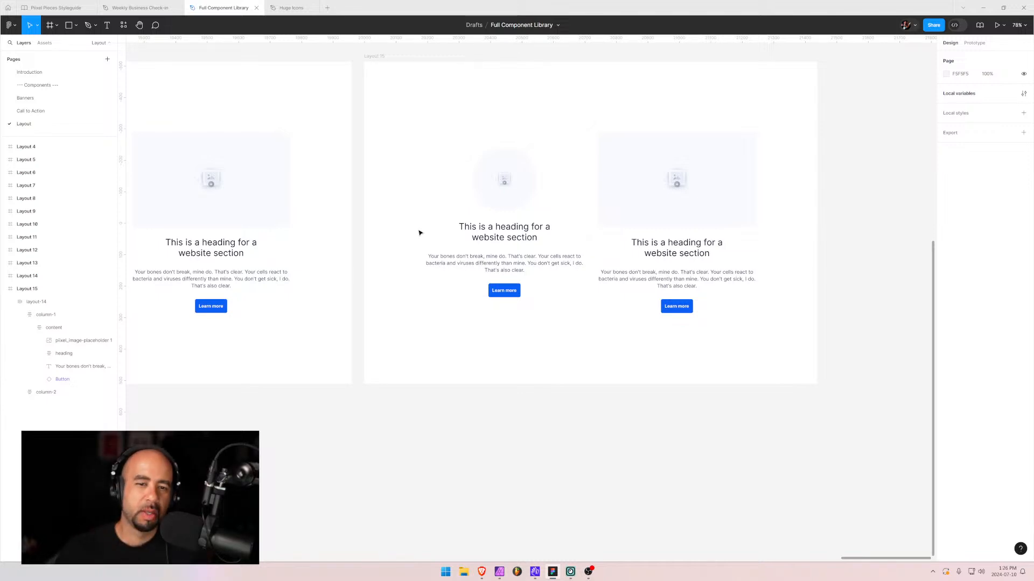
{"action": "double_click", "coordinate": [505, 235]}
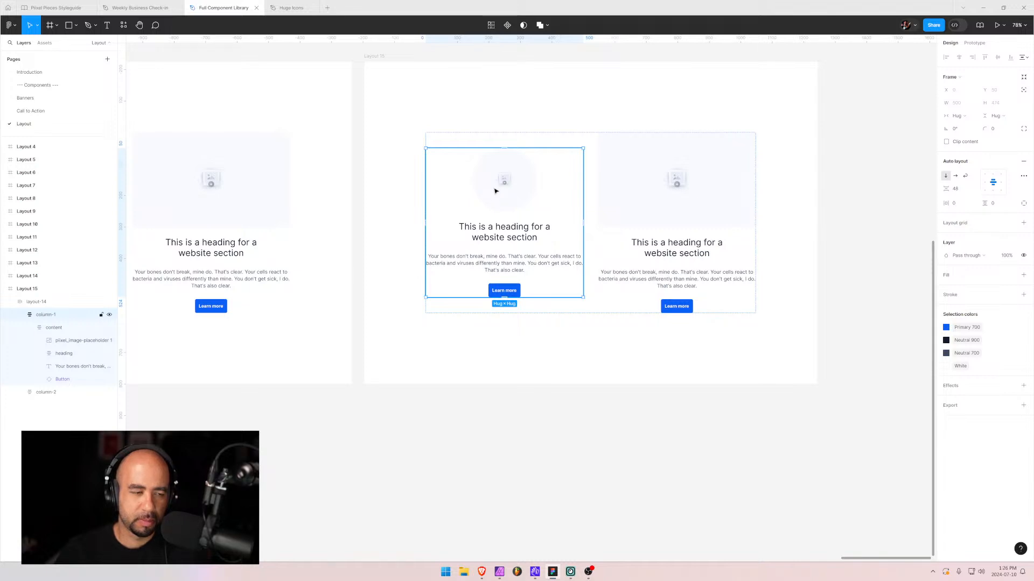
{"action": "key", "text": "Escape"}
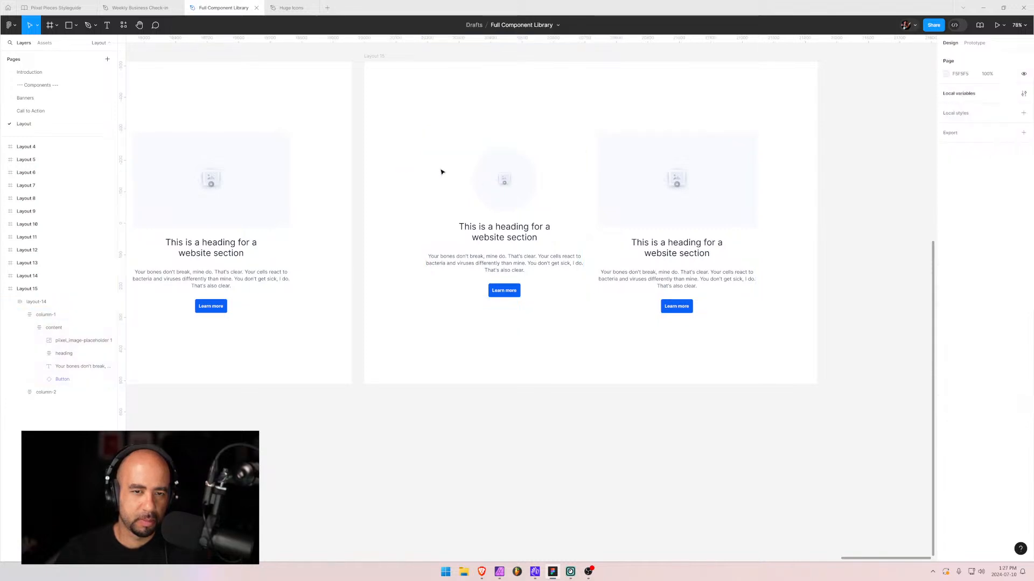
{"action": "left_click", "coordinate": [455, 173]}
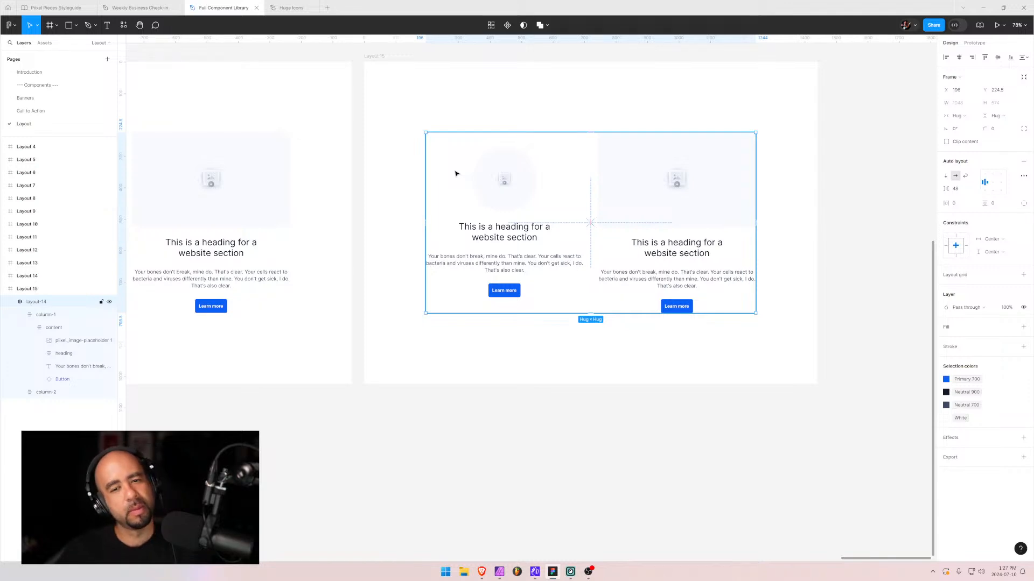
- Undo the size and corner radius changes on the image placeholder in column-1 of Layout 15
{"action": "key", "text": "ctrl+z"}
{"action": "key", "text": "ctrl+z"}
{"action": "key", "text": "ctrl+z"}
{"action": "key", "text": "ctrl+z"}
{"action": "key", "text": "ctrl+z"}
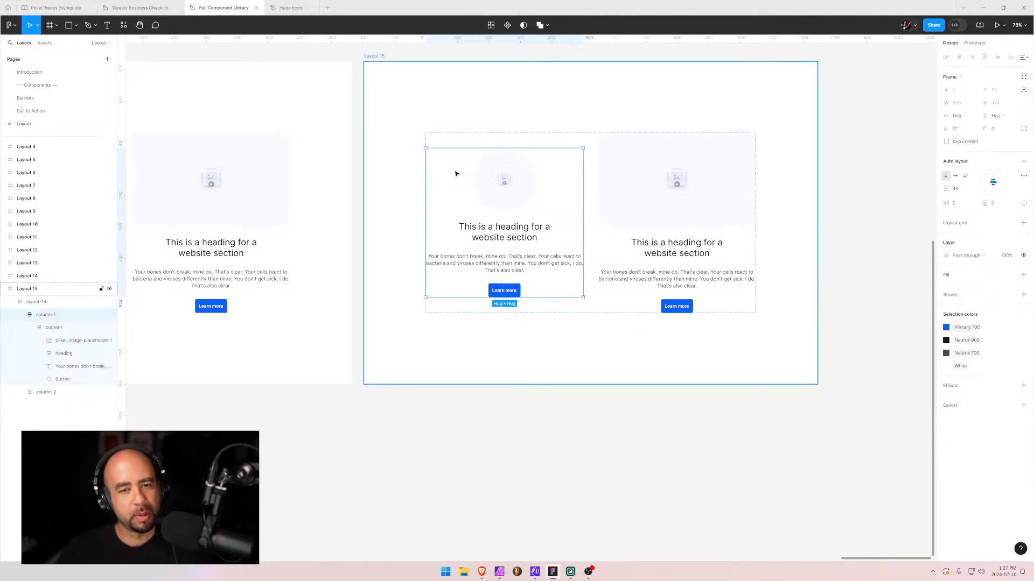
{"action": "key", "text": "ctrl+z"}
{"action": "key", "text": "ctrl+z"}
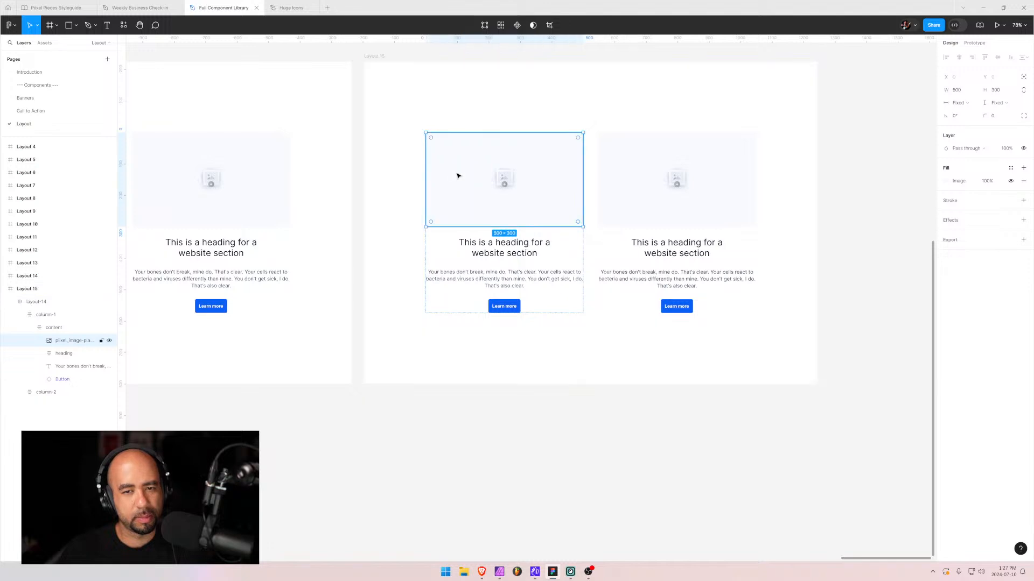
- Align the heading frame's content in column-1 of Layout 15 to the top left and left-align the heading text
{"action": "left_click", "coordinate": [465, 255]}
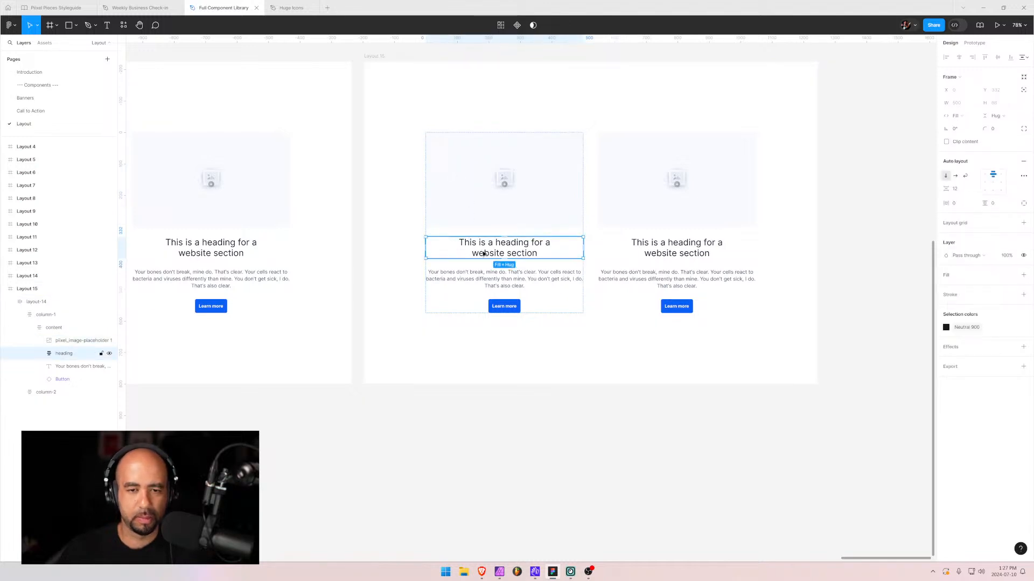
{"action": "left_click", "coordinate": [38, 354]}
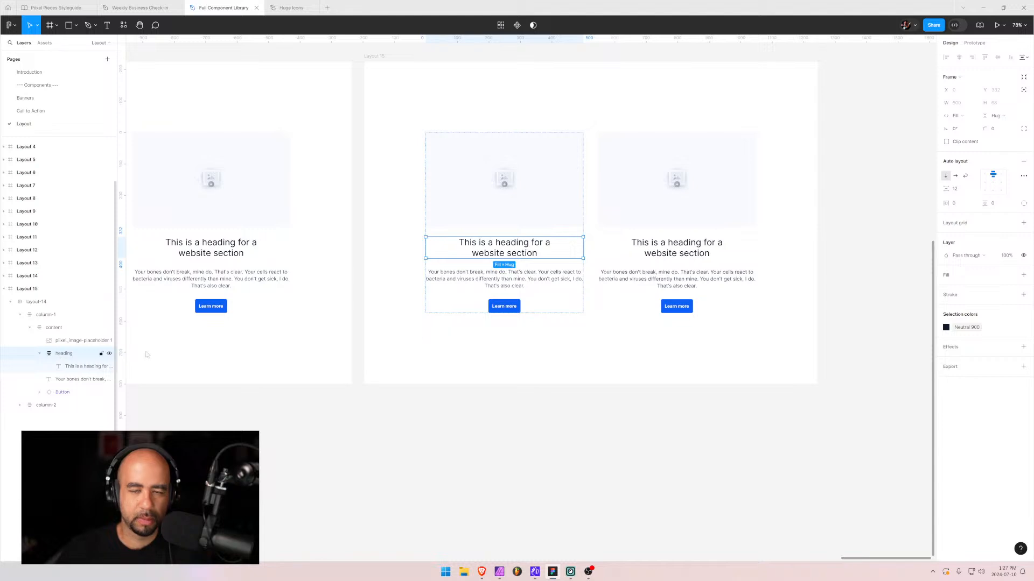
{"action": "left_click", "coordinate": [983, 174]}
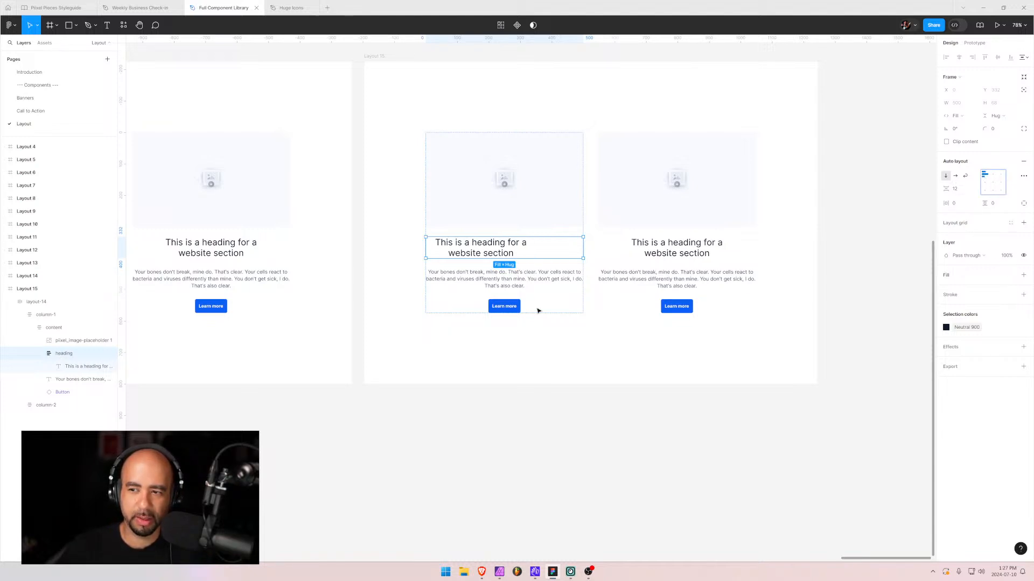
{"action": "left_click", "coordinate": [75, 366]}
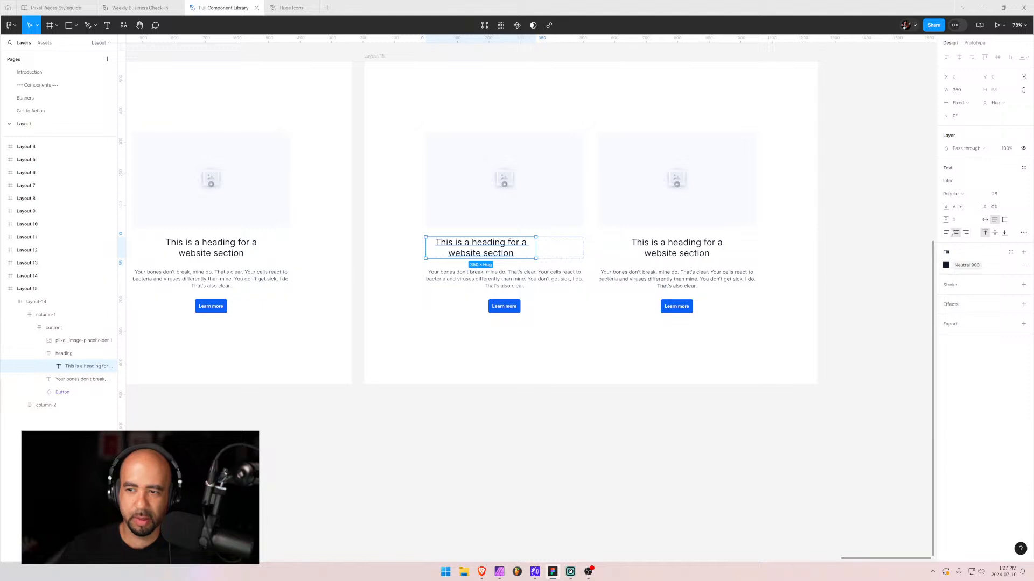
{"action": "left_click", "coordinate": [946, 232]}
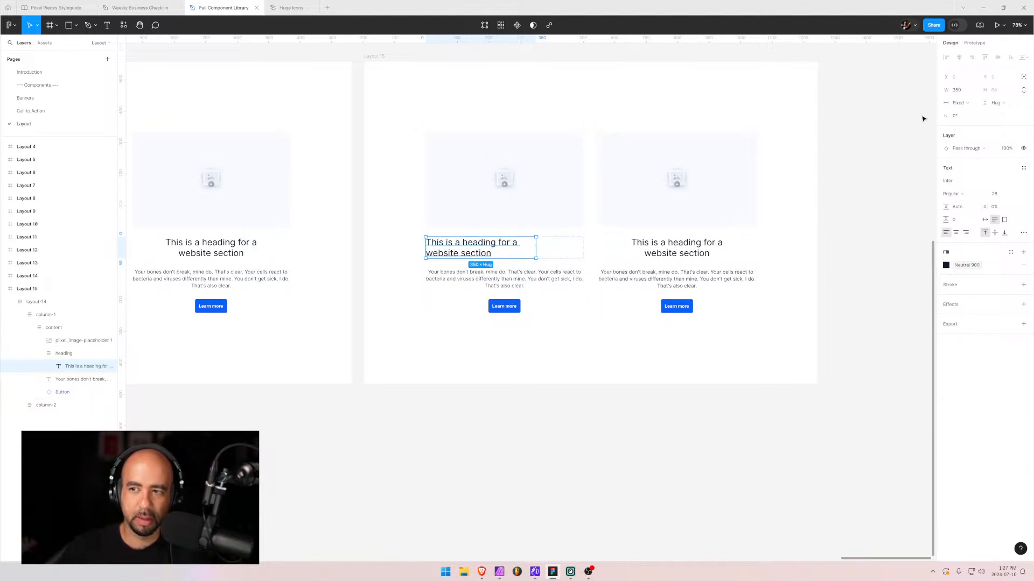
- Try Hug contents for the width of column-1's heading text, and set it to Fill container instead
{"action": "left_click", "coordinate": [973, 104]}
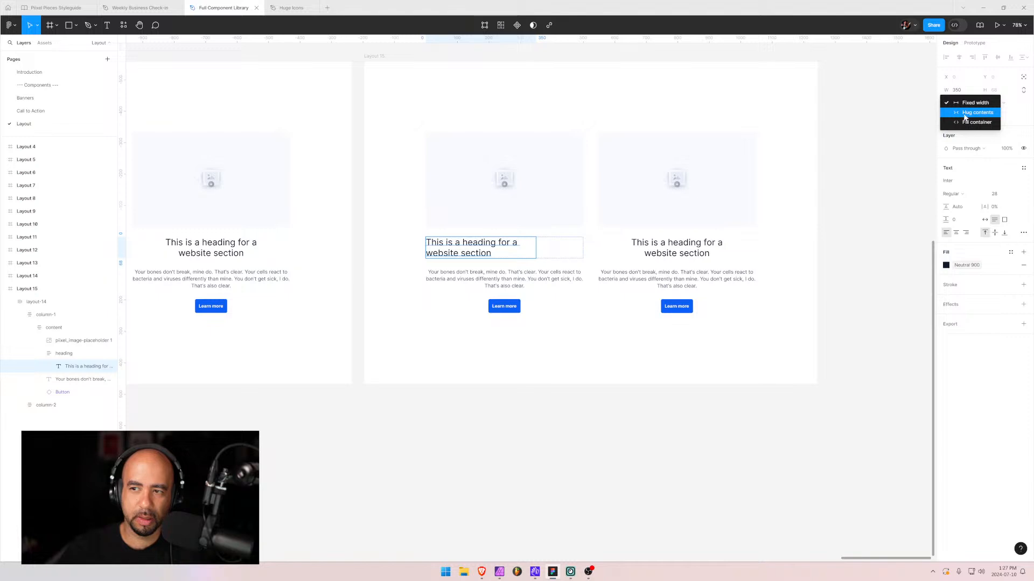
{"action": "left_click", "coordinate": [964, 115]}
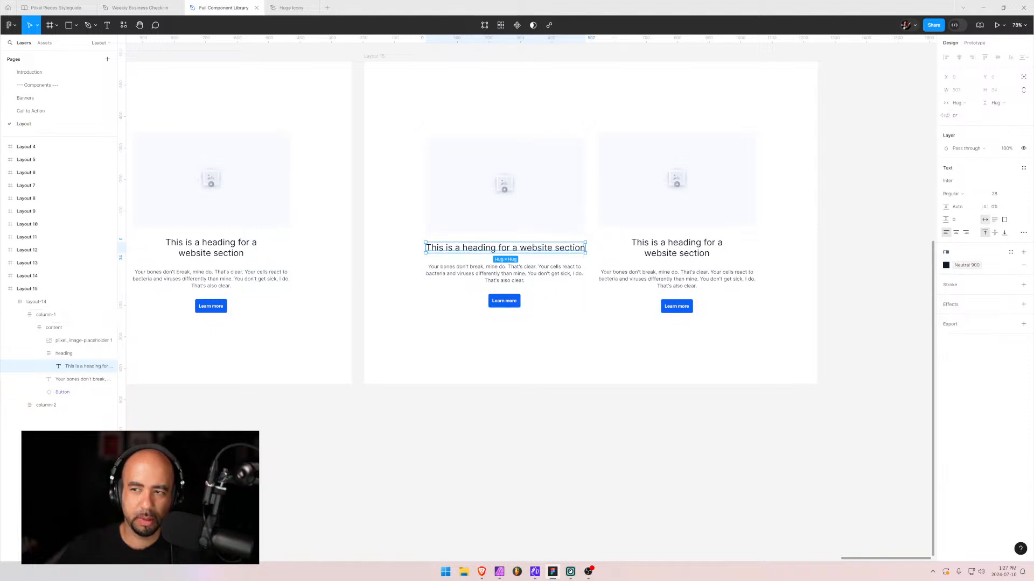
{"action": "left_click", "coordinate": [971, 104]}
{"action": "left_click", "coordinate": [970, 112]}
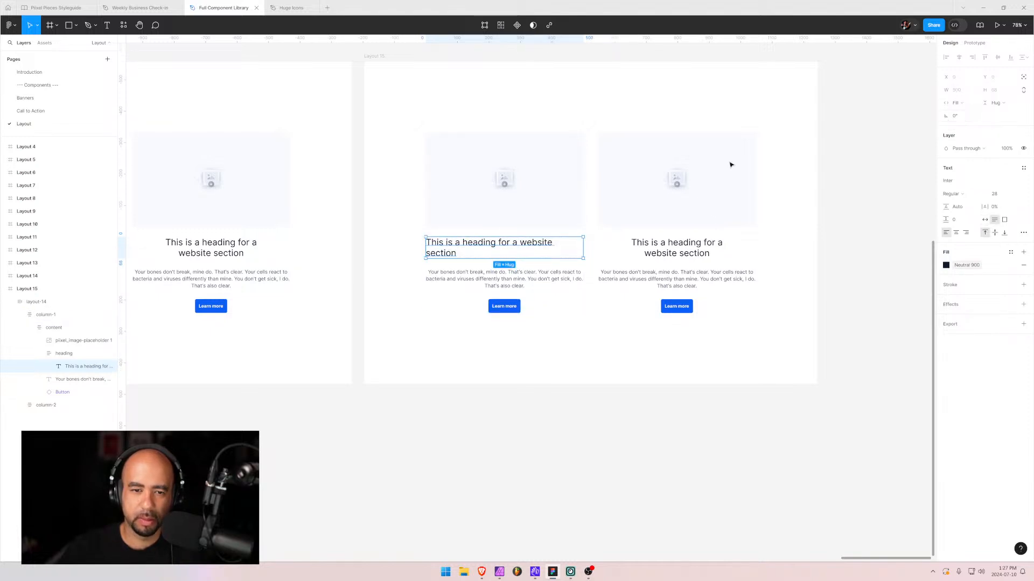
{"action": "left_click", "coordinate": [416, 269]}
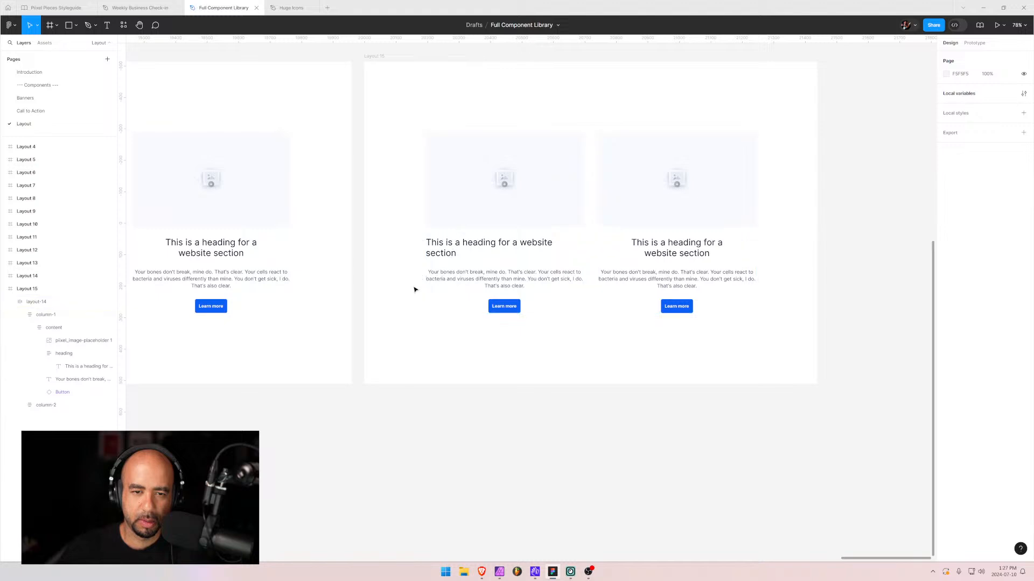
- Delete the heading text and its heading frame from column-1 of Layout 15
{"action": "left_click", "coordinate": [454, 252]}
{"action": "double_click", "coordinate": [453, 252]}
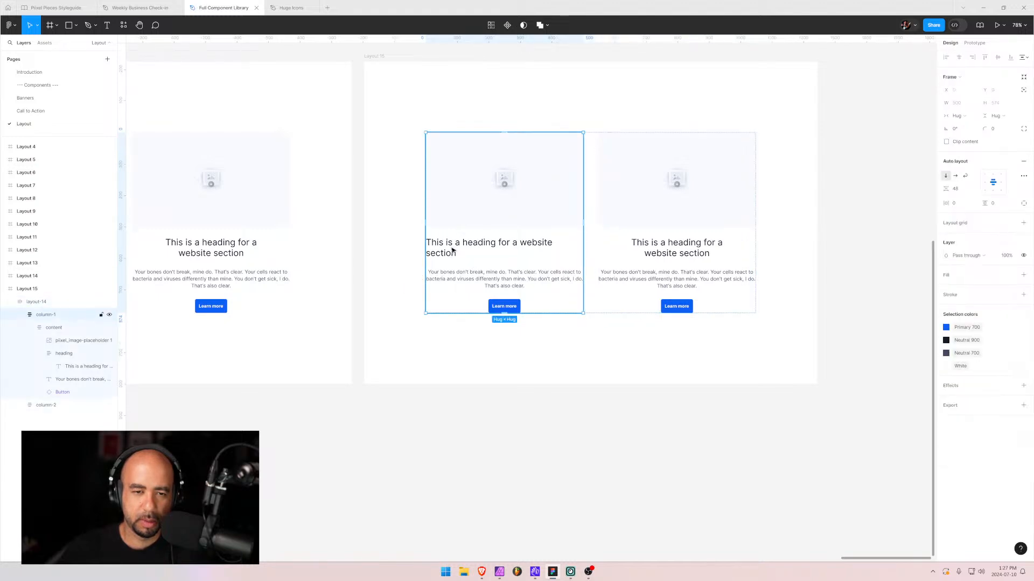
{"action": "left_click", "coordinate": [63, 354]}
{"action": "left_click", "coordinate": [63, 367]}
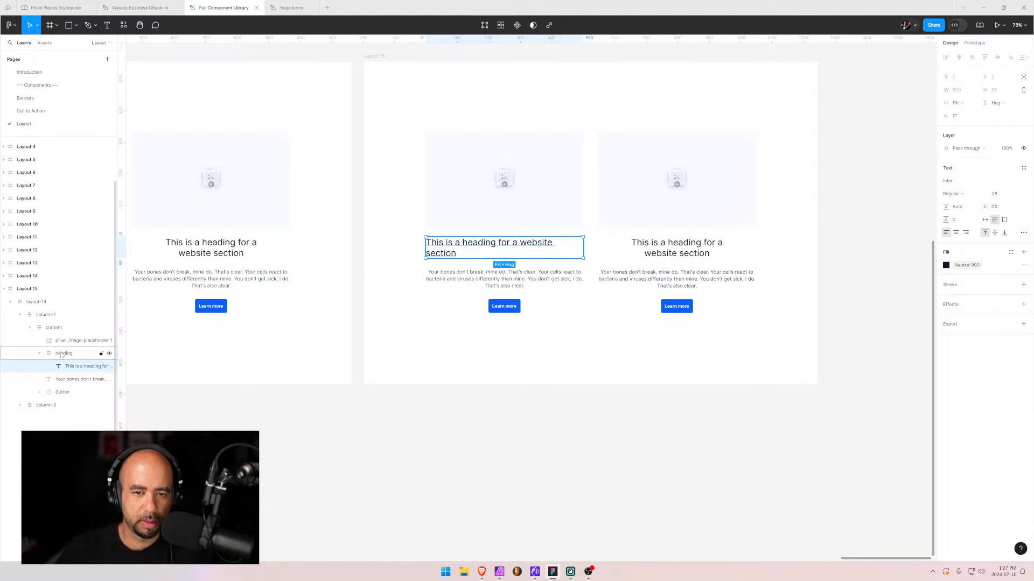
{"action": "key", "text": "Delete"}
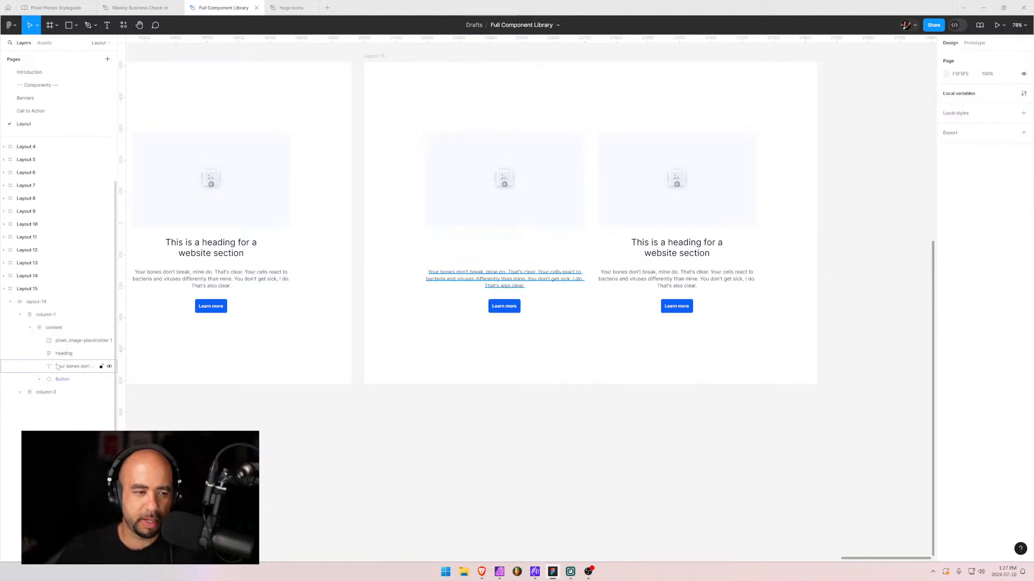
{"action": "left_click", "coordinate": [59, 355]}
{"action": "key", "text": "Delete"}
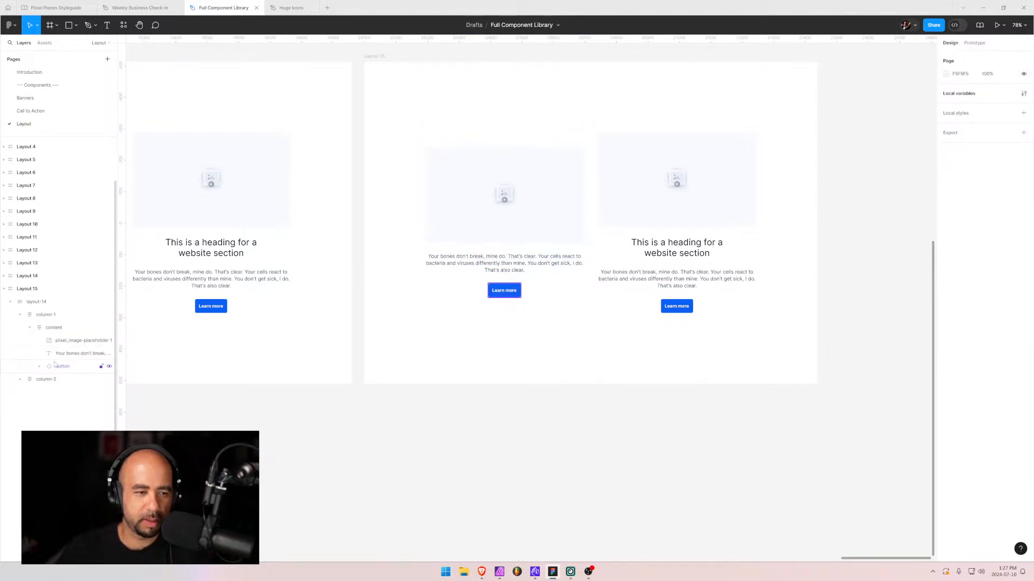
- Left-align the paragraph in column-1 of Layout 15 and delete the Learn more button below it
{"action": "left_click", "coordinate": [60, 354]}
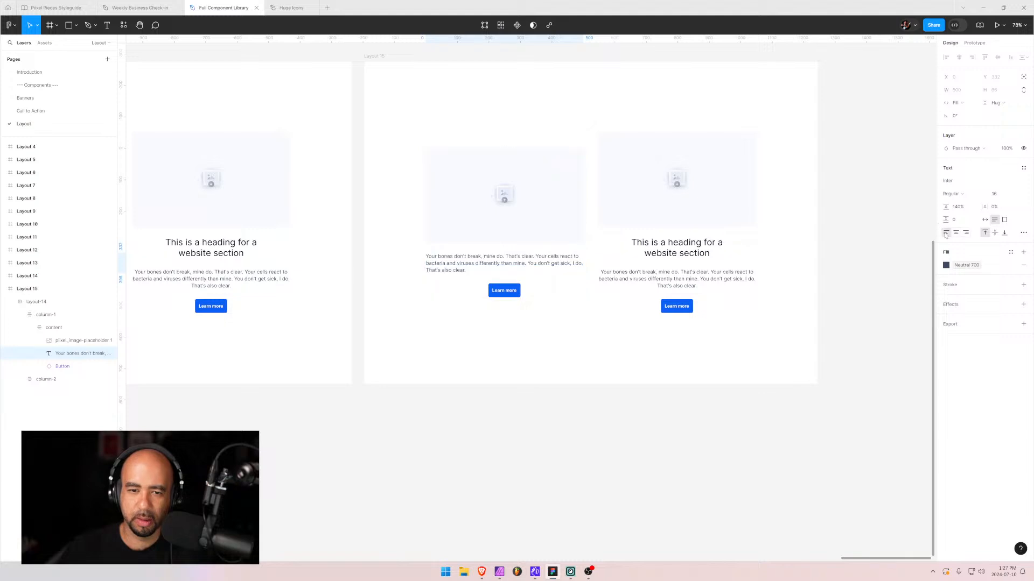
{"action": "left_click", "coordinate": [946, 233]}
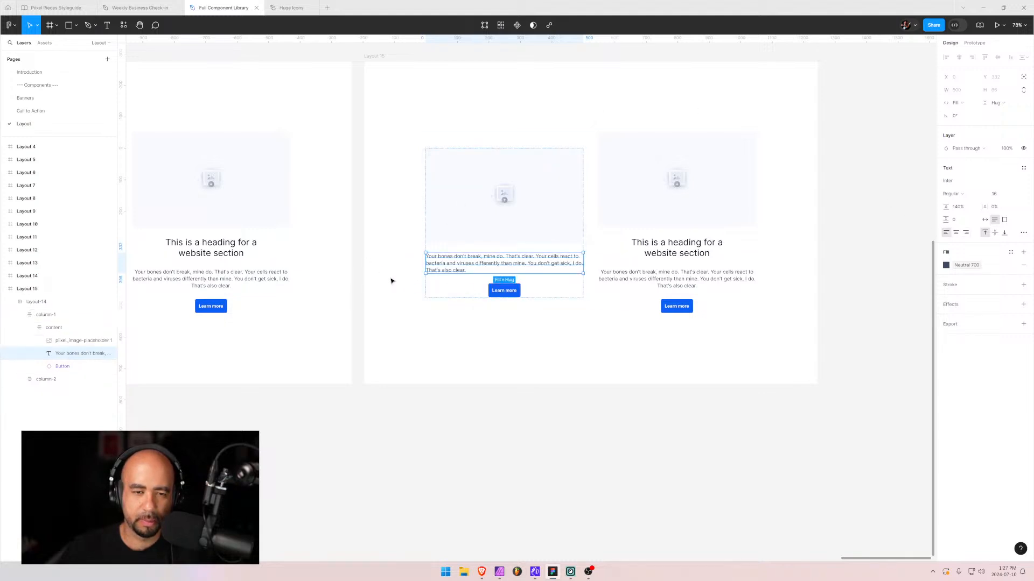
{"action": "left_click", "coordinate": [500, 294]}
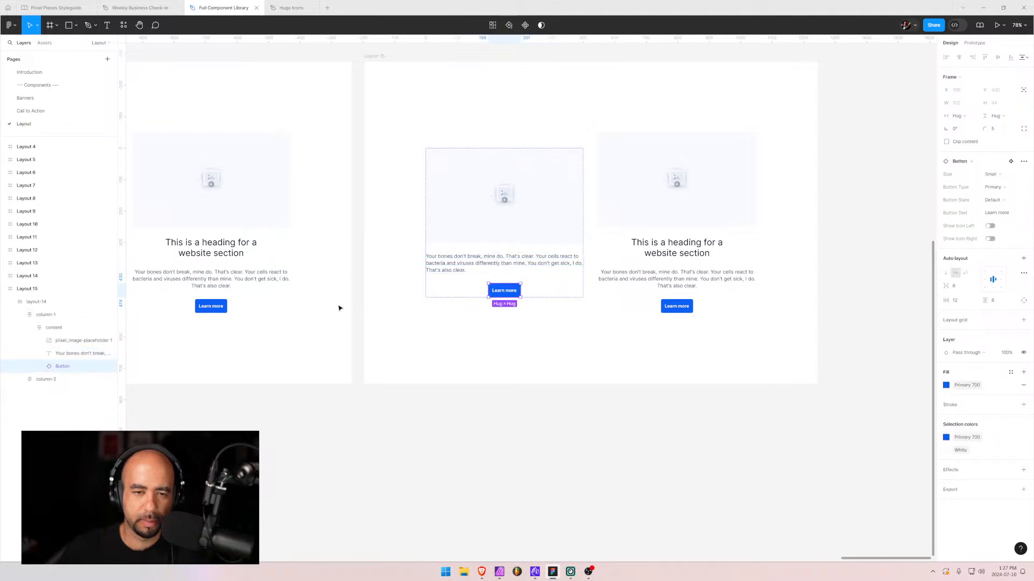
{"action": "key", "text": "Delete"}
- Set the font size of the paragraph in column-1 of Layout 15 to 20 and clear the selection
{"action": "left_click", "coordinate": [452, 277]}
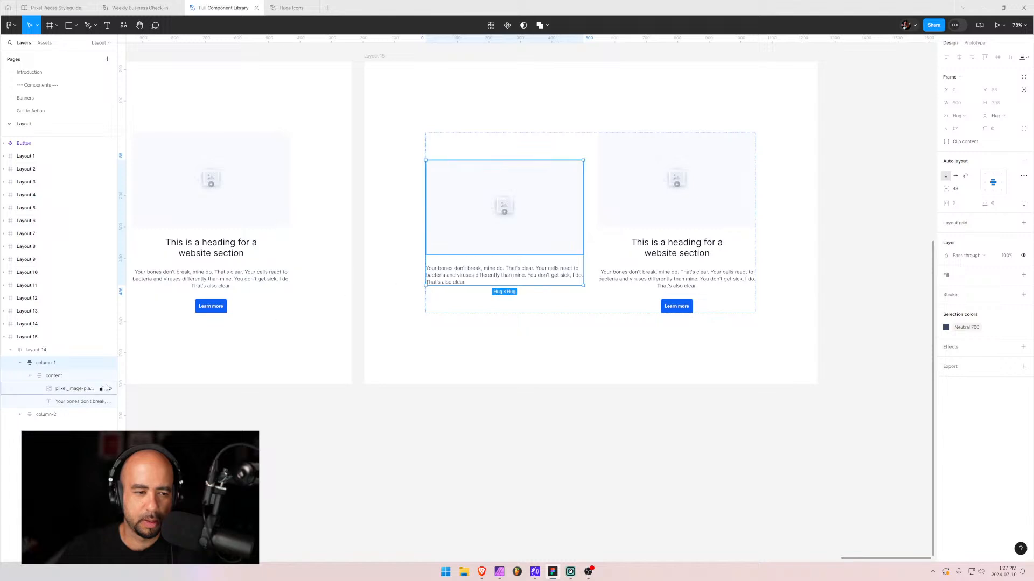
{"action": "left_click", "coordinate": [60, 402]}
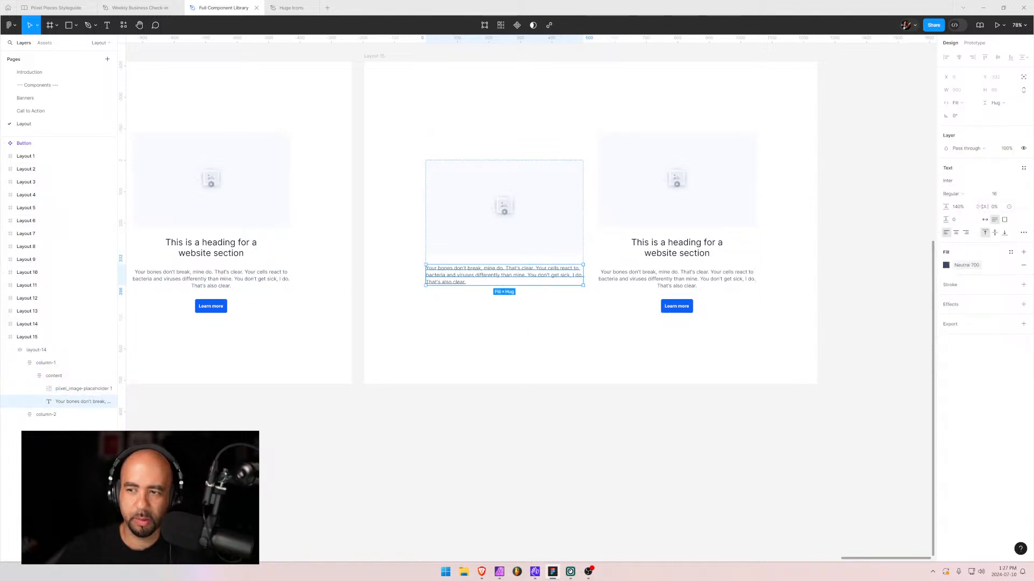
{"action": "left_click", "coordinate": [1000, 194]}
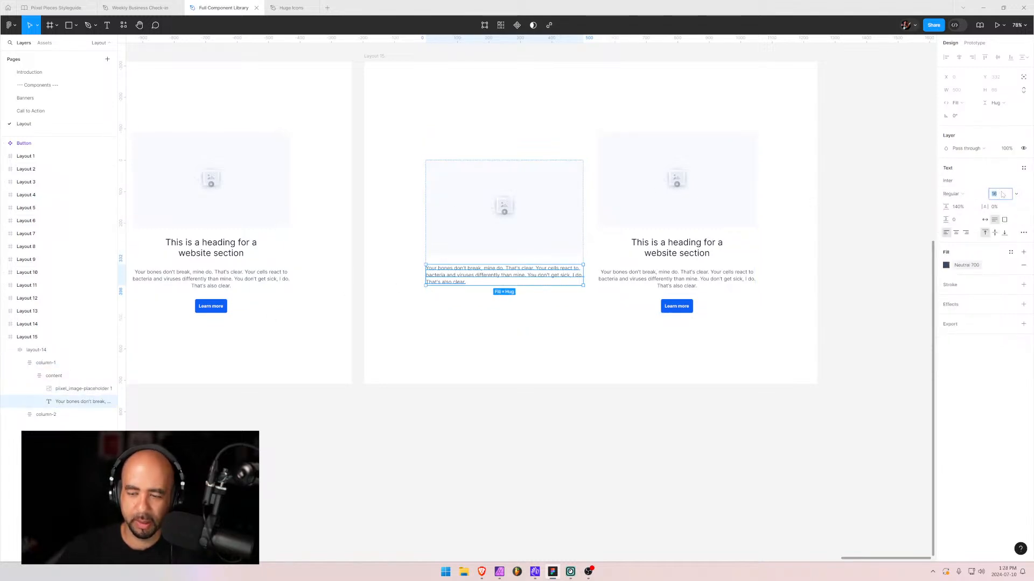
{"action": "type", "text": "20"}
{"action": "key", "text": "Return"}
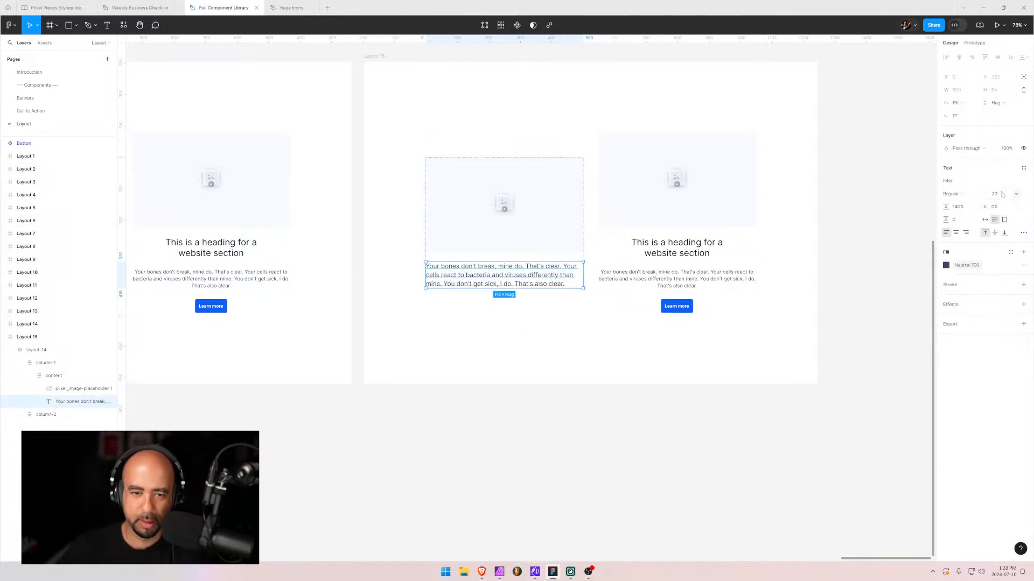
{"action": "left_click", "coordinate": [445, 310]}
{"action": "left_click", "coordinate": [380, 298]}
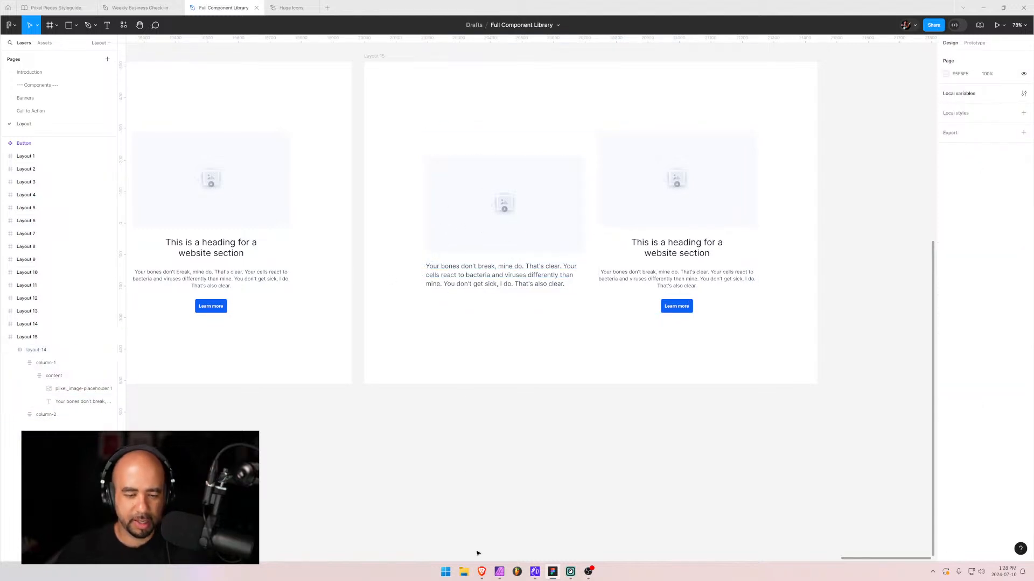
- Switch to the browser and examine the section layouts on the piixel.ca home page for reference
{"action": "key", "text": "alt+Tab"}
{"action": "scroll", "coordinate": [630, 213], "scroll_direction": "down", "scroll_amount": 8}
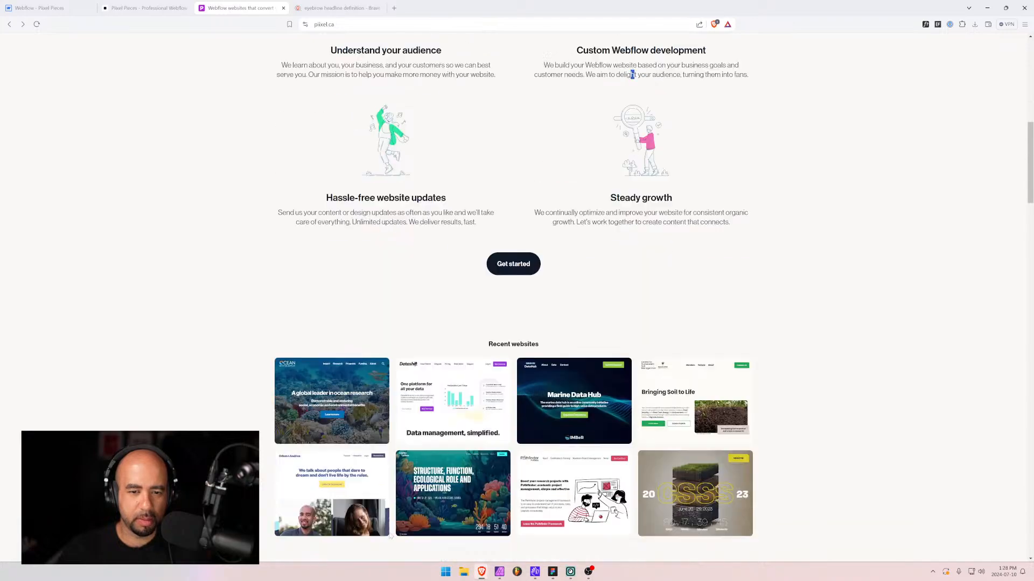
{"action": "scroll", "coordinate": [387, 535], "scroll_direction": "down", "scroll_amount": 6}
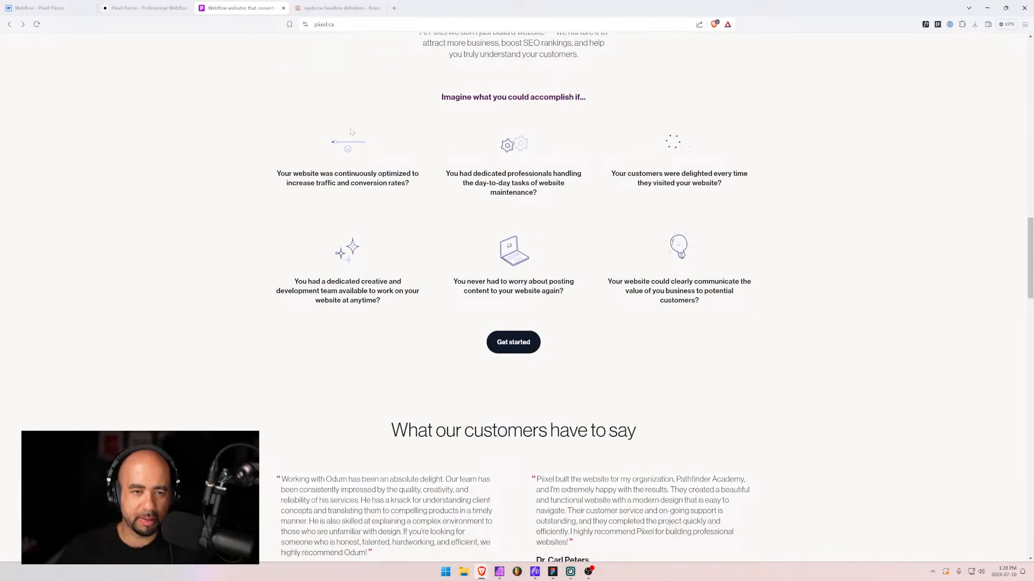
{"action": "scroll", "coordinate": [324, 157], "scroll_direction": "down", "scroll_amount": 10}
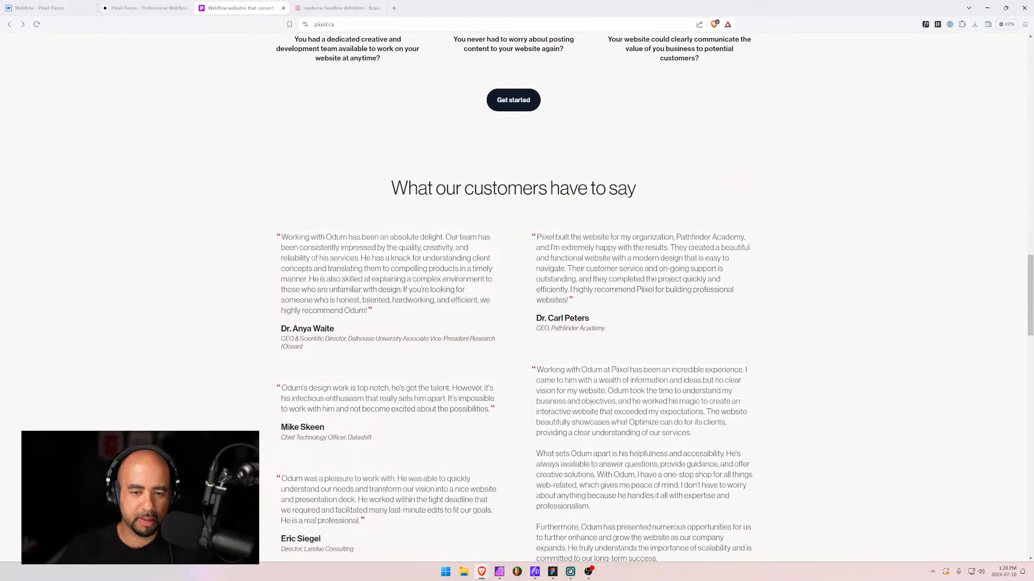
{"action": "scroll", "coordinate": [408, 402], "scroll_direction": "down", "scroll_amount": 13}
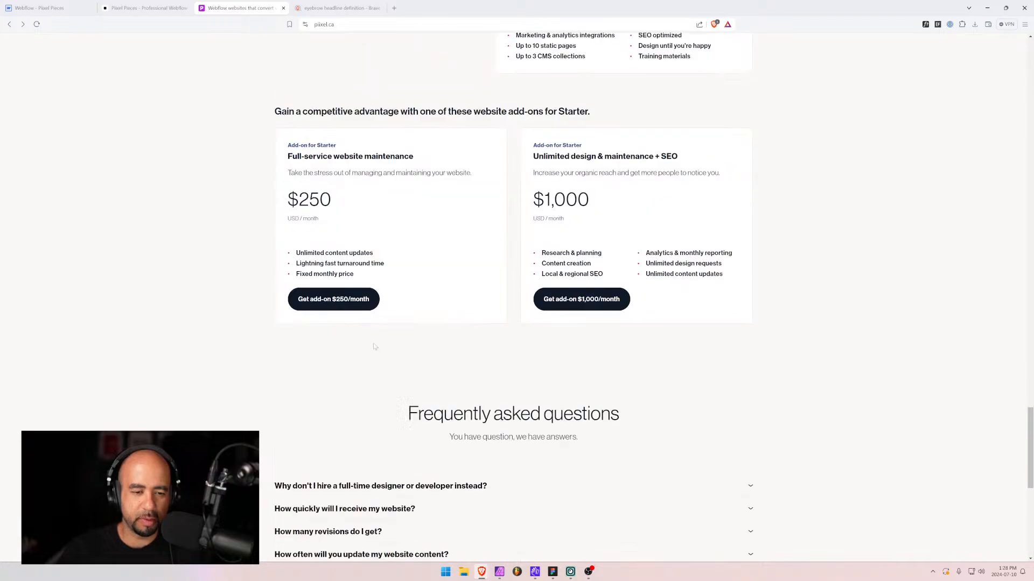
{"action": "scroll", "coordinate": [904, 320], "scroll_direction": "up", "scroll_amount": 5}
{"action": "scroll", "coordinate": [1022, 397], "scroll_direction": "up", "scroll_amount": 20}
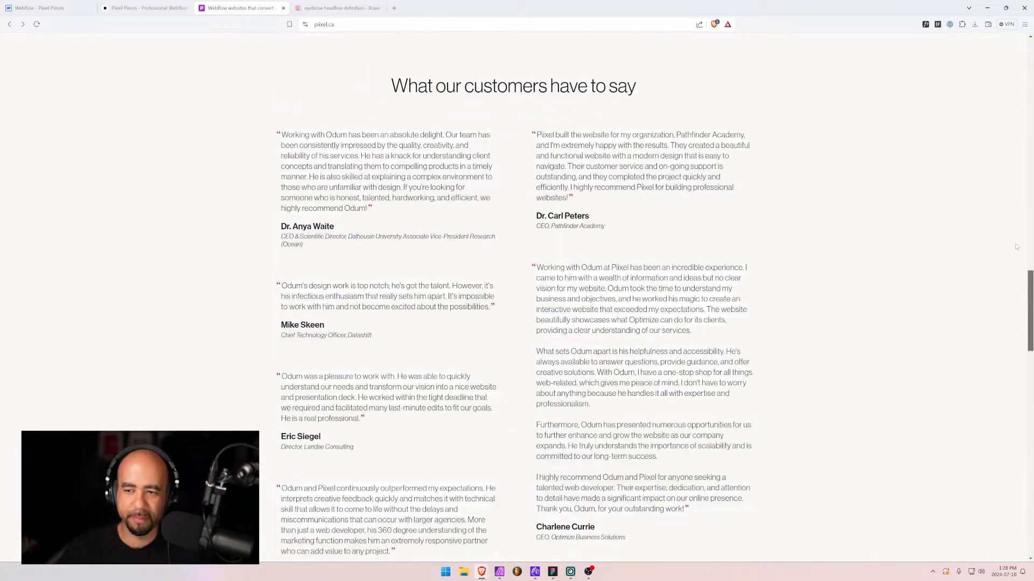
- Examine the column and card sections on the piixelpieces.com page, and return to the Figma component library
{"action": "left_click", "coordinate": [184, 4]}
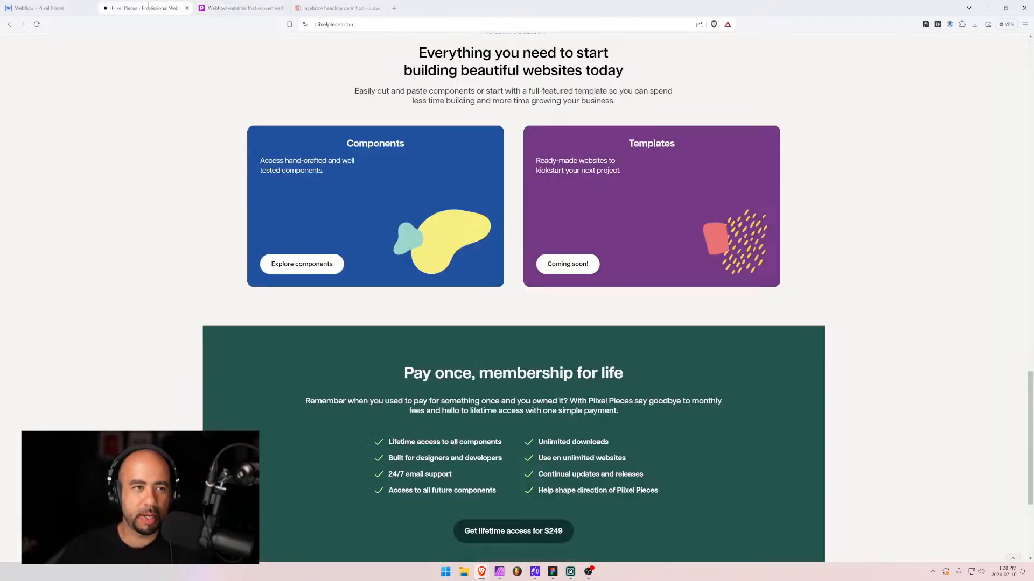
{"action": "scroll", "coordinate": [305, 289], "scroll_direction": "down", "scroll_amount": 4}
{"action": "scroll", "coordinate": [315, 278], "scroll_direction": "up", "scroll_amount": 11}
{"action": "scroll", "coordinate": [315, 277], "scroll_direction": "up", "scroll_amount": 5}
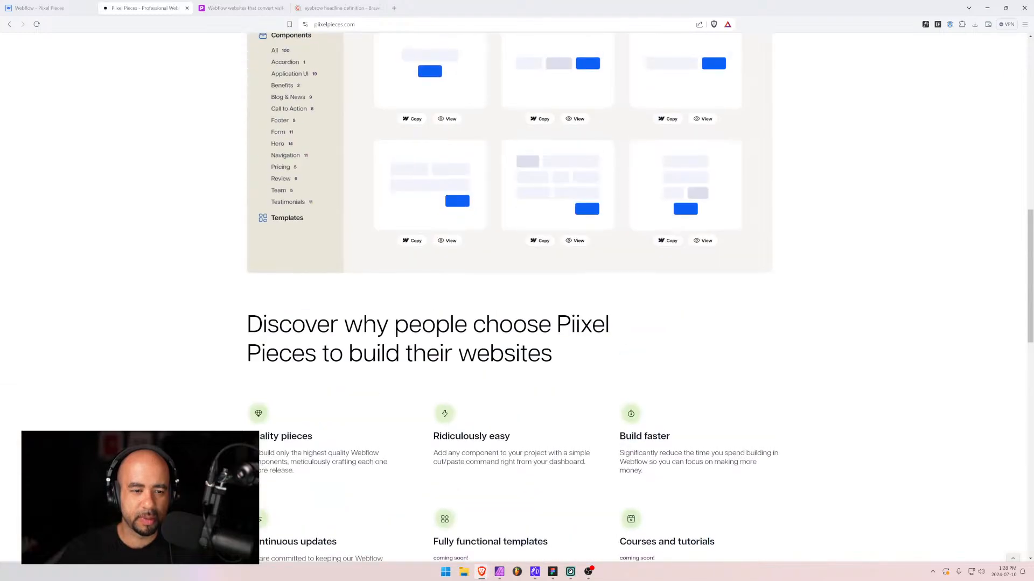
{"action": "scroll", "coordinate": [291, 350], "scroll_direction": "down", "scroll_amount": 1}
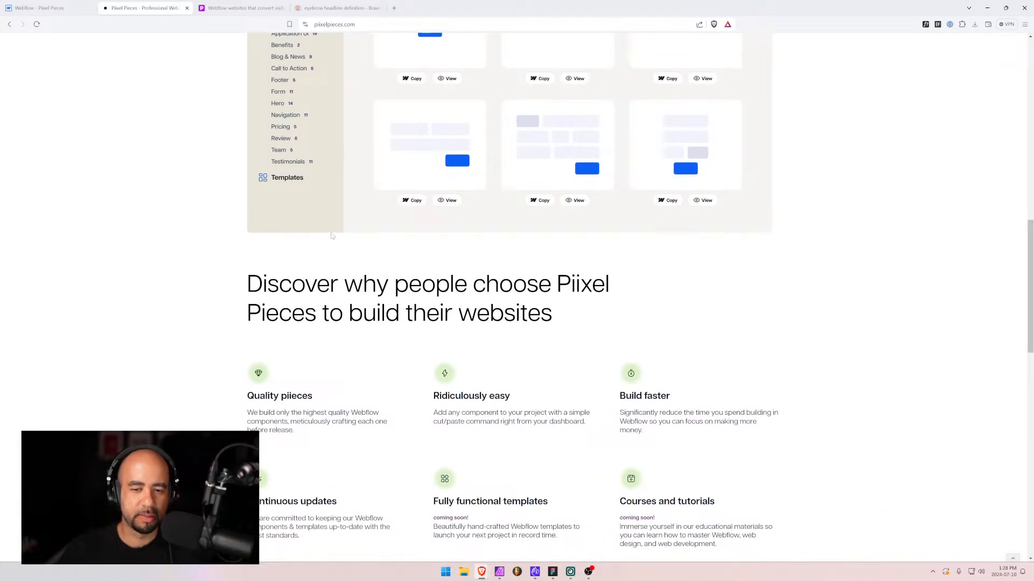
{"action": "key", "text": "alt+Tab"}
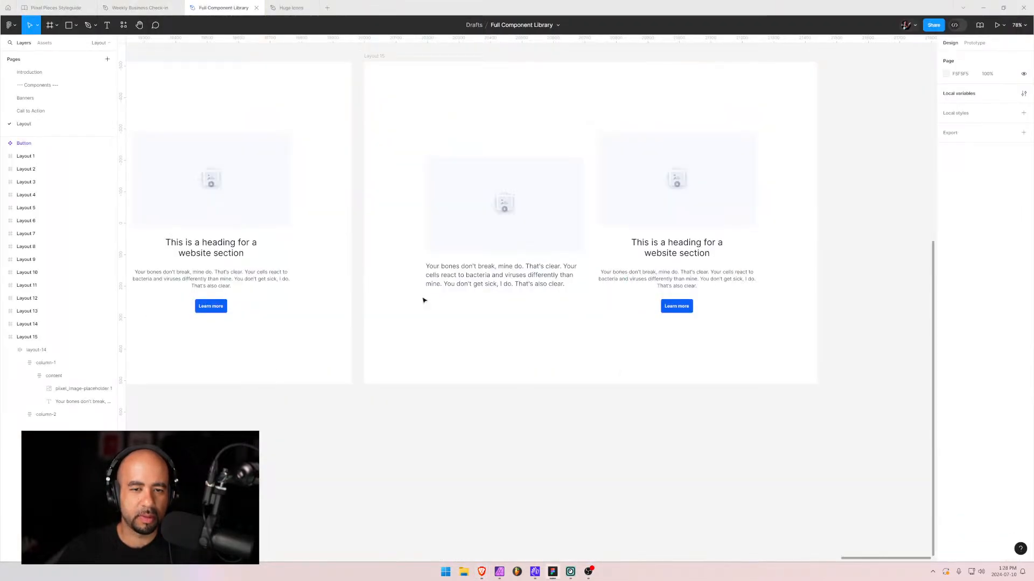
{"action": "left_click", "coordinate": [425, 298]}
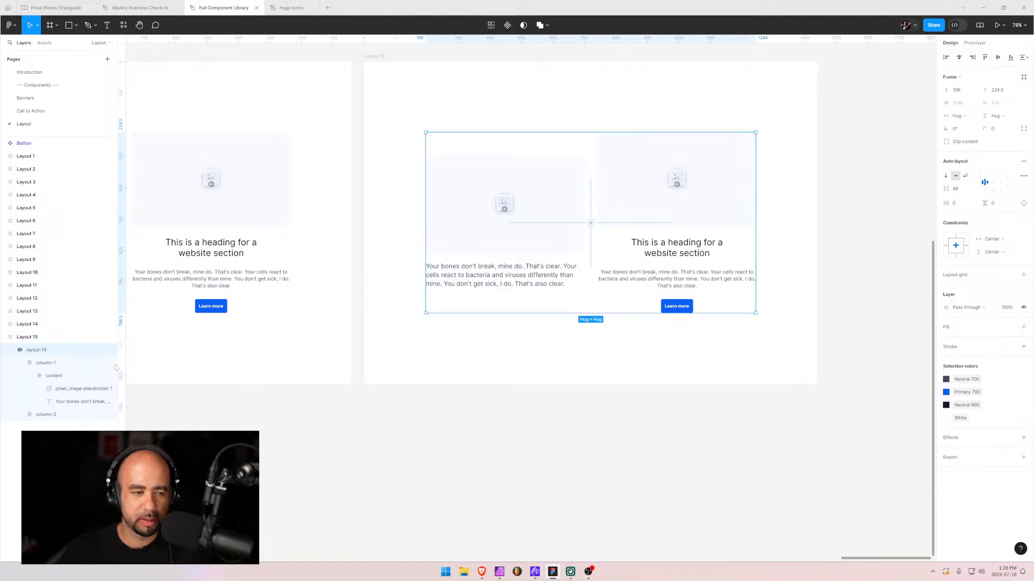
{"action": "left_click", "coordinate": [46, 415]}
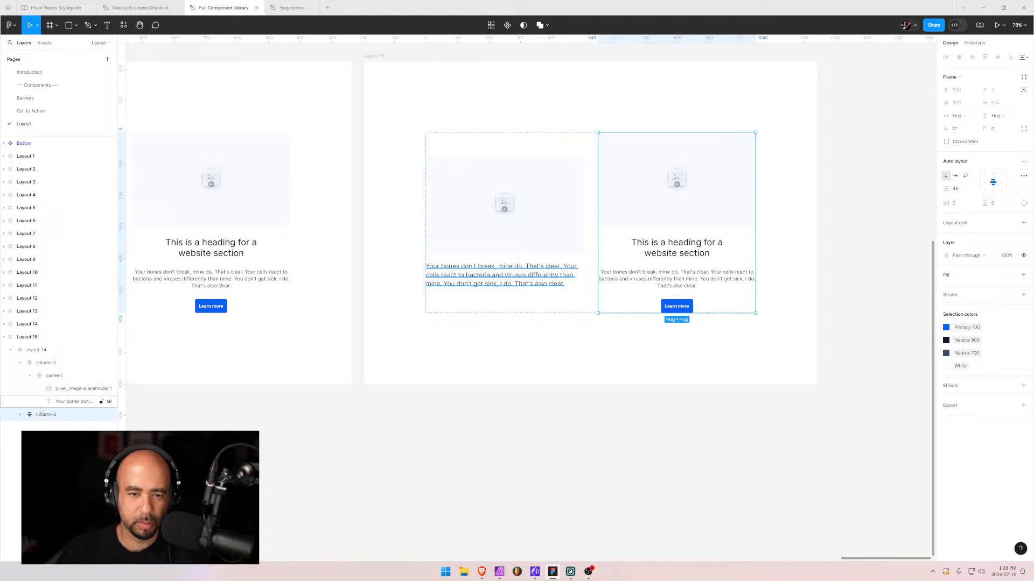
{"action": "left_click", "coordinate": [401, 327]}
- Undo the recent edits to column-1 of Layout 15, back through the paragraph changes and the button and heading deletions
{"action": "key", "text": "ctrl+z"}
{"action": "key", "text": "ctrl+z"}
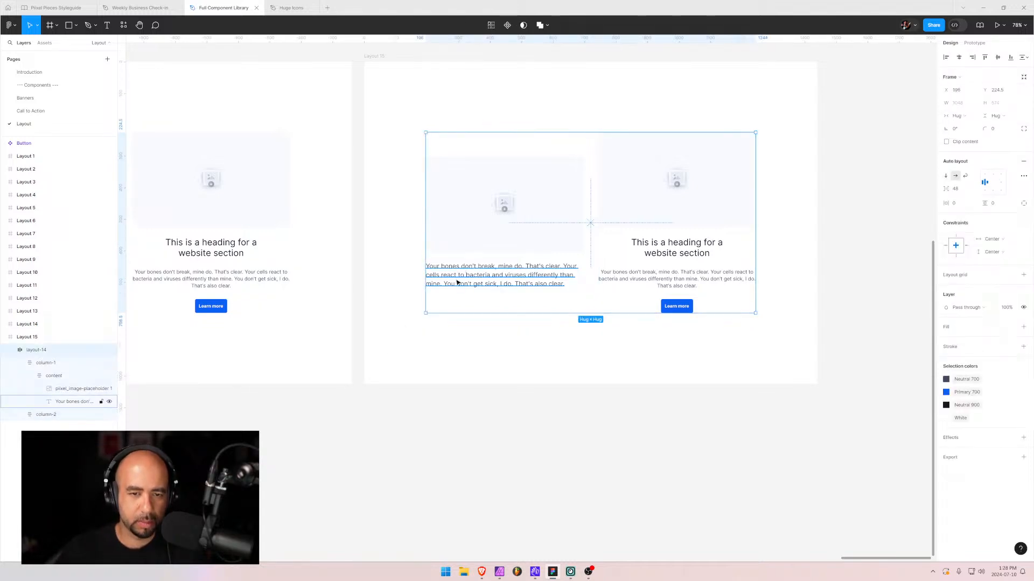
{"action": "key", "text": "ctrl+z"}
{"action": "key", "text": "ctrl+z"}
{"action": "key", "text": "ctrl+z"}
{"action": "key", "text": "ctrl+z"}
{"action": "key", "text": "ctrl+z"}
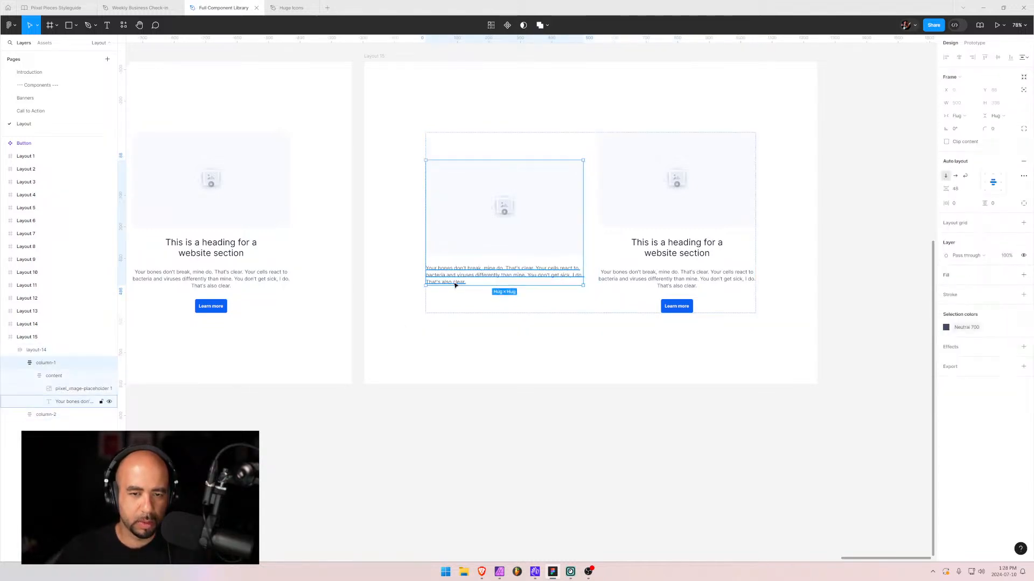
{"action": "key", "text": "ctrl+z"}
{"action": "key", "text": "ctrl+z"}
{"action": "key", "text": "ctrl+z"}
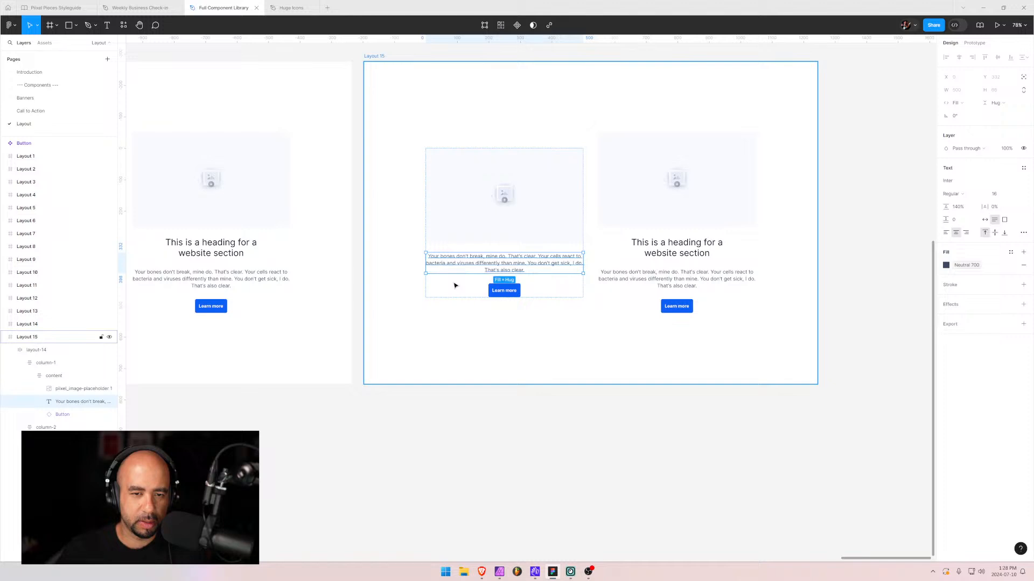
{"action": "key", "text": "ctrl+z"}
{"action": "key", "text": "ctrl+z"}
{"action": "key", "text": "ctrl+z"}
{"action": "key", "text": "ctrl+z"}
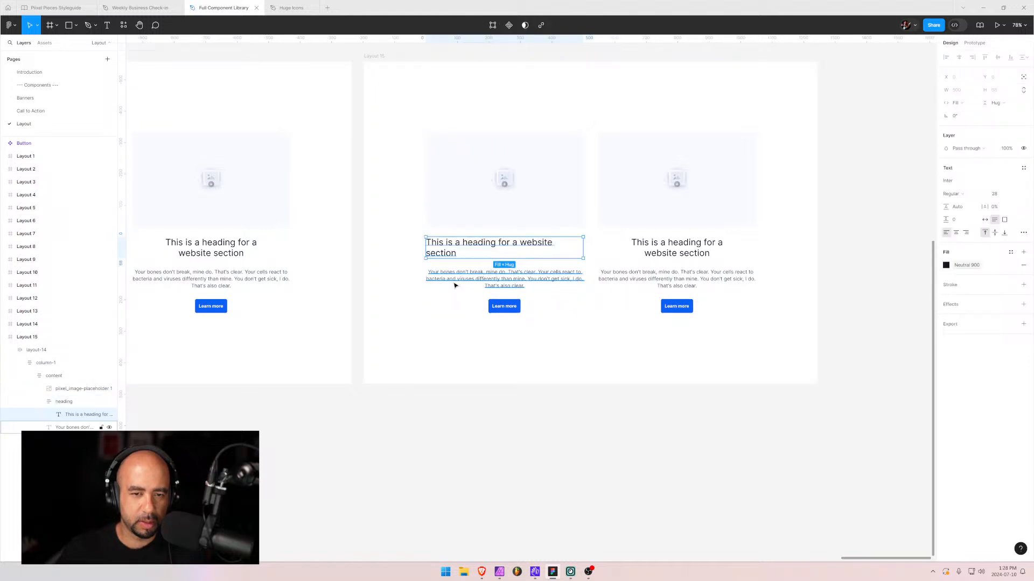
- Replace the heading text in column-1 of Layout 15 with "Short heading"
{"action": "key", "text": "Return"}
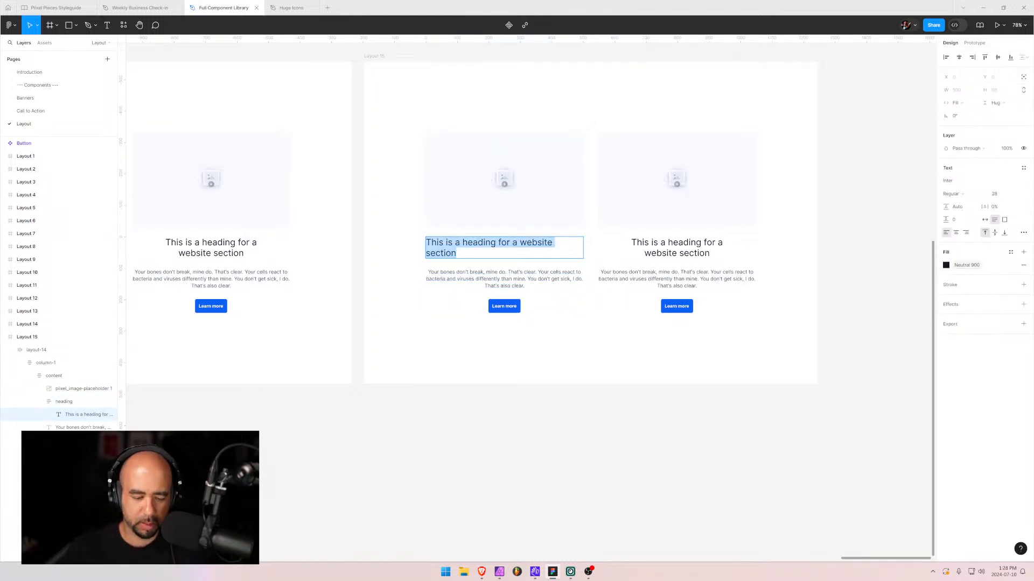
{"action": "key", "text": "BackSpace"}
{"action": "type", "text": "Short heading"}
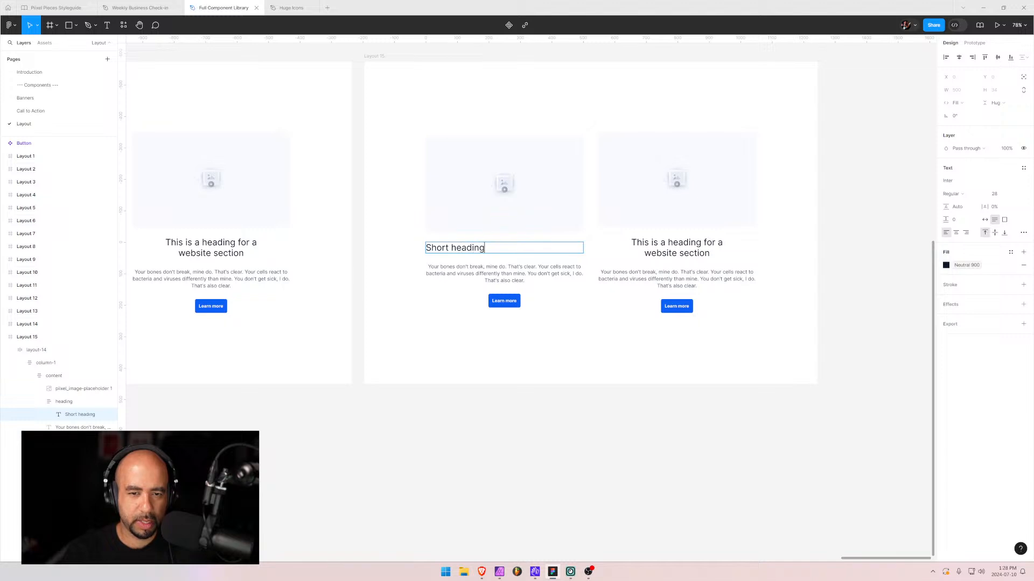
- Left-align the paragraph under the short heading in column-1 and delete the Learn more button beneath it
{"action": "left_click", "coordinate": [456, 274]}
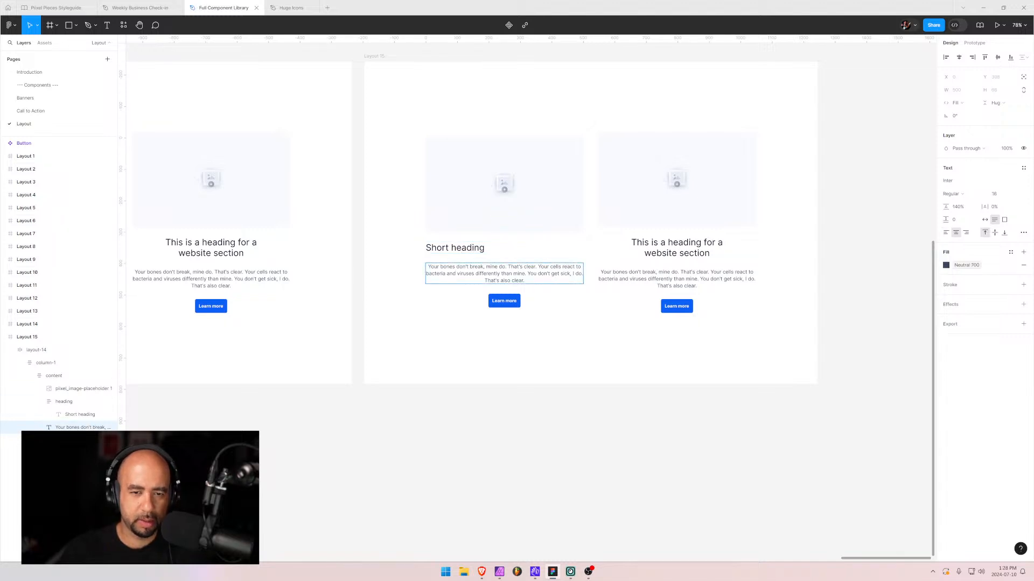
{"action": "left_click", "coordinate": [75, 415]}
{"action": "left_click", "coordinate": [75, 427]}
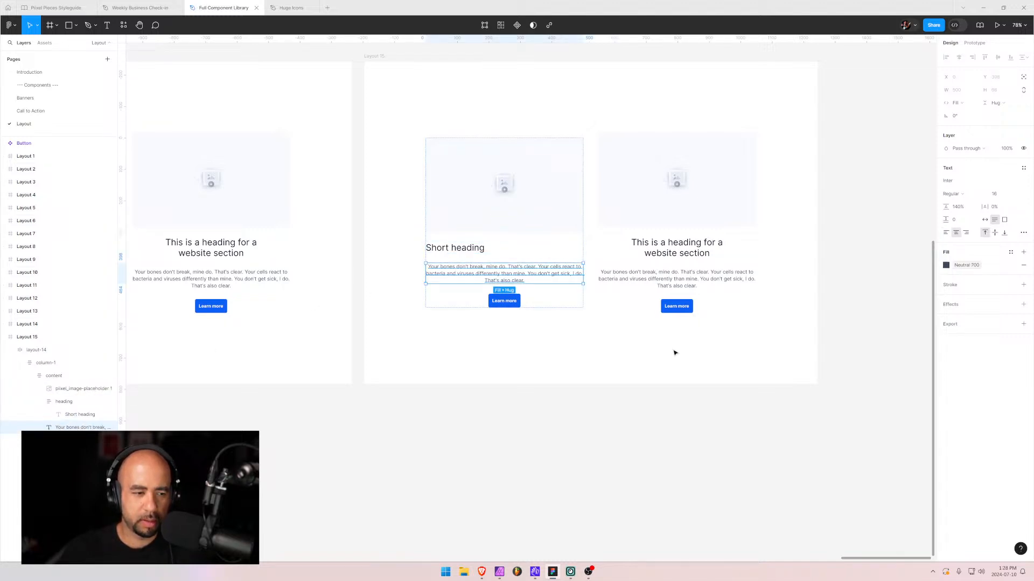
{"action": "left_click", "coordinate": [946, 232]}
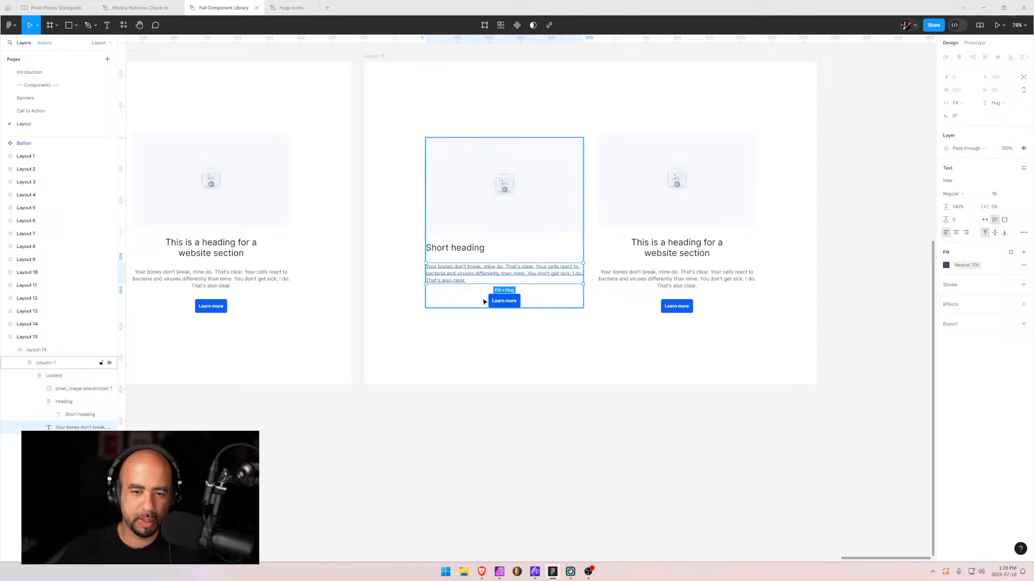
{"action": "left_click", "coordinate": [504, 301]}
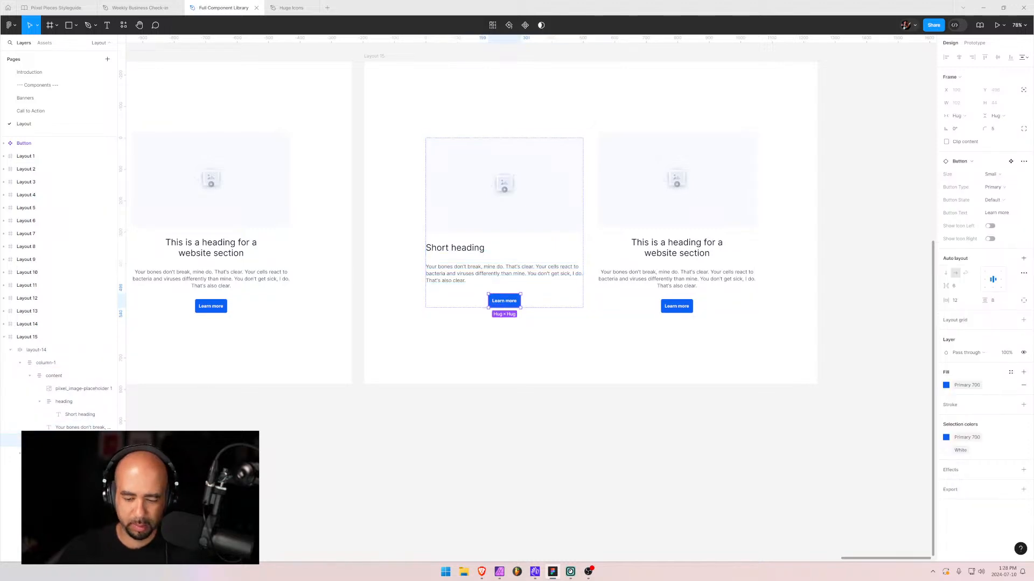
{"action": "key", "text": "Delete"}
- Move the Short heading text out of its heading frame into column-1's content frame and delete the empty heading frame
{"action": "left_click", "coordinate": [489, 266]}
{"action": "double_click", "coordinate": [453, 266]}
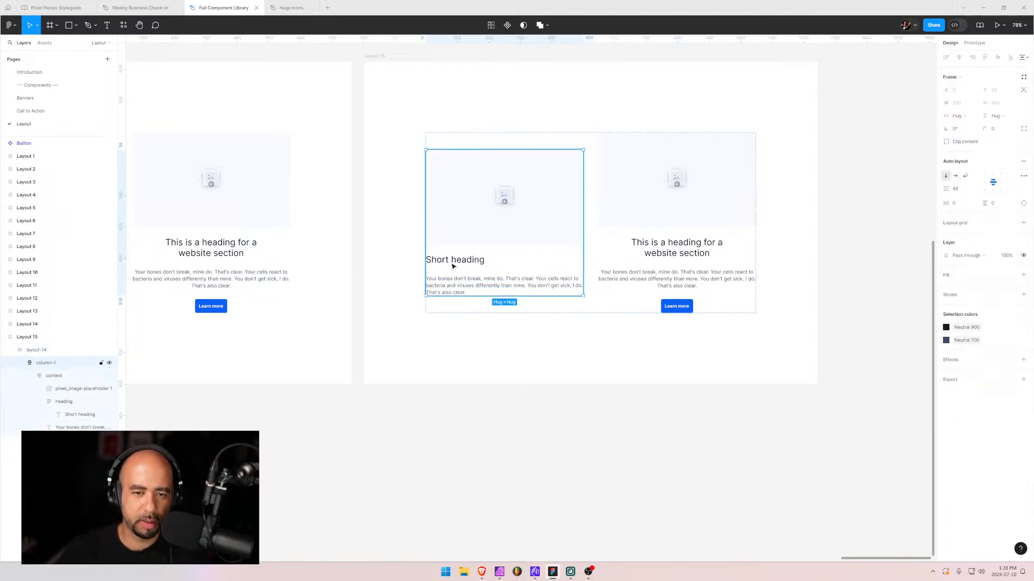
{"action": "left_click", "coordinate": [66, 405]}
{"action": "left_click", "coordinate": [40, 404]}
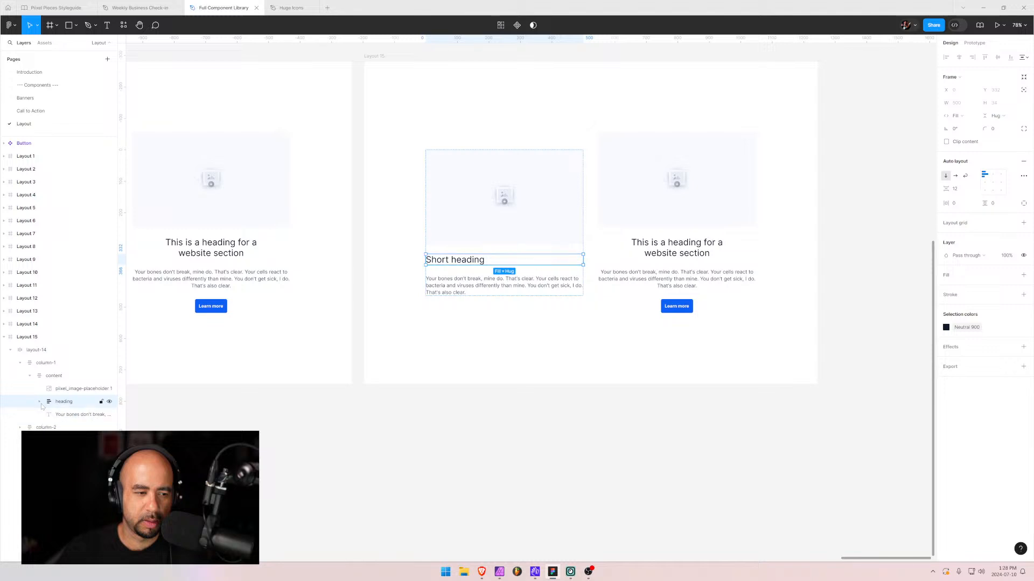
{"action": "left_click", "coordinate": [39, 402]}
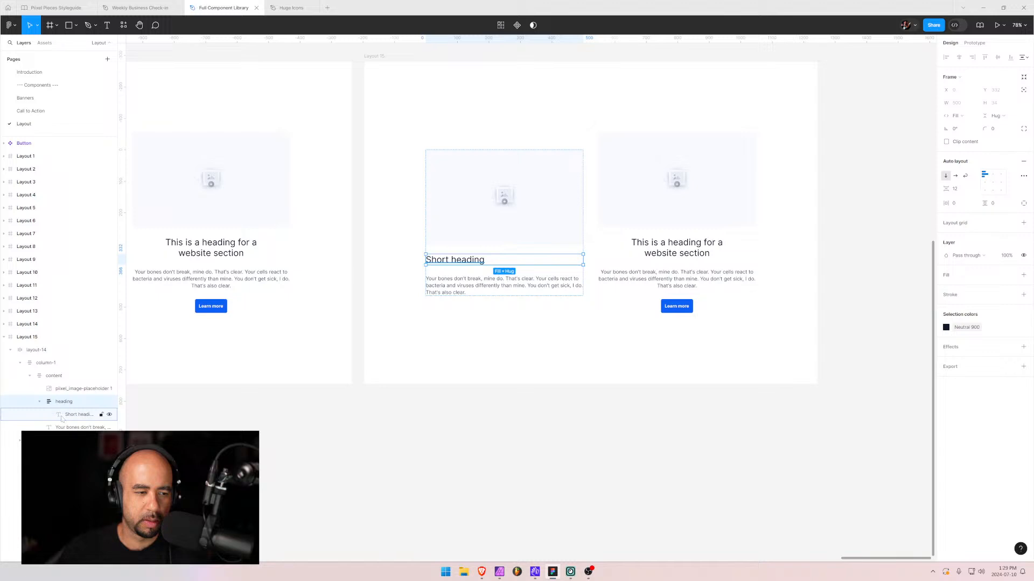
{"action": "left_click_drag", "start_coordinate": [62, 419], "coordinate": [57, 398]}
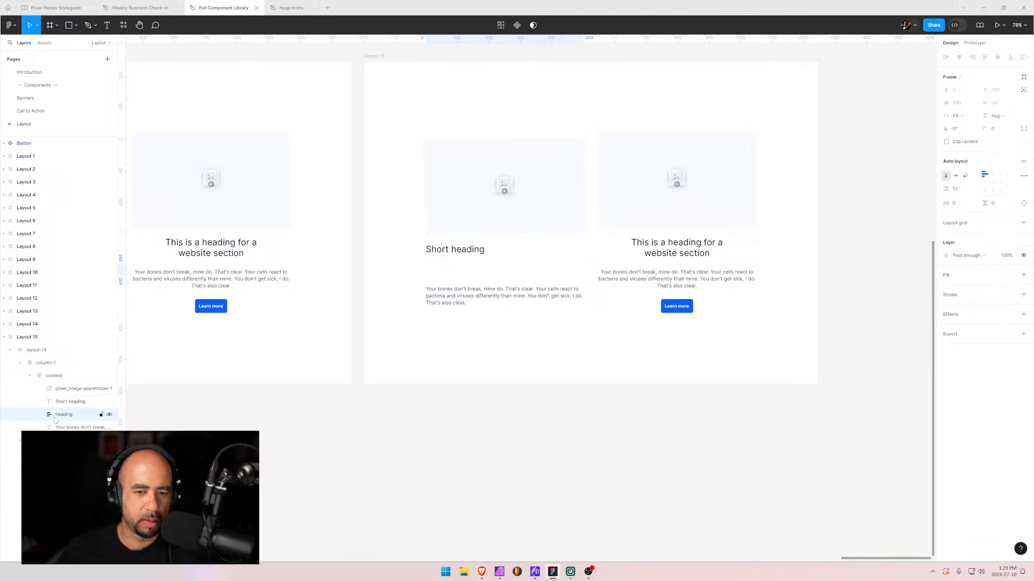
{"action": "key", "text": "Delete"}
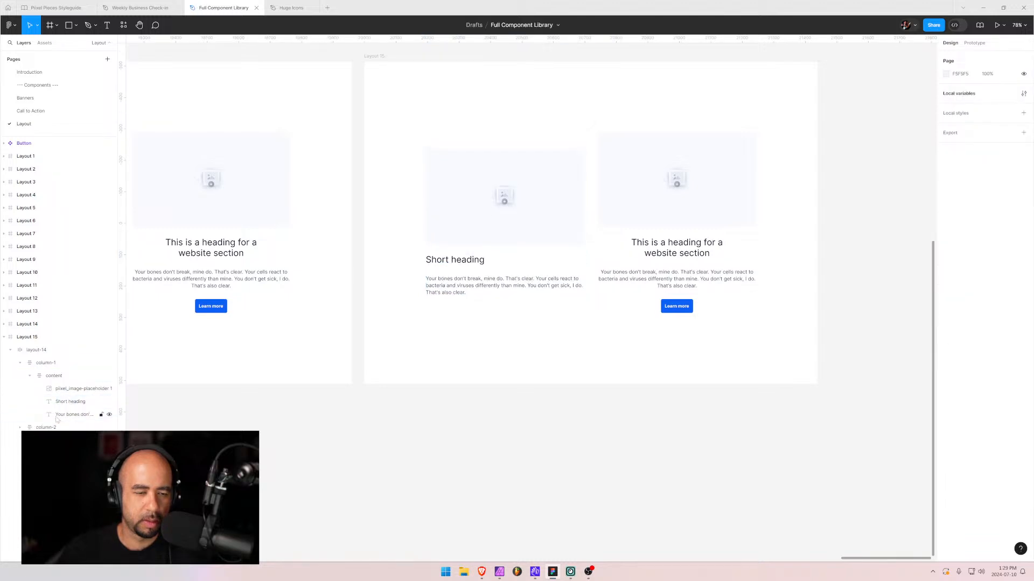
- Wrap the Short heading text and the paragraph in column-1 in an auto layout frame named heading-and-text
{"action": "left_click", "coordinate": [51, 378]}
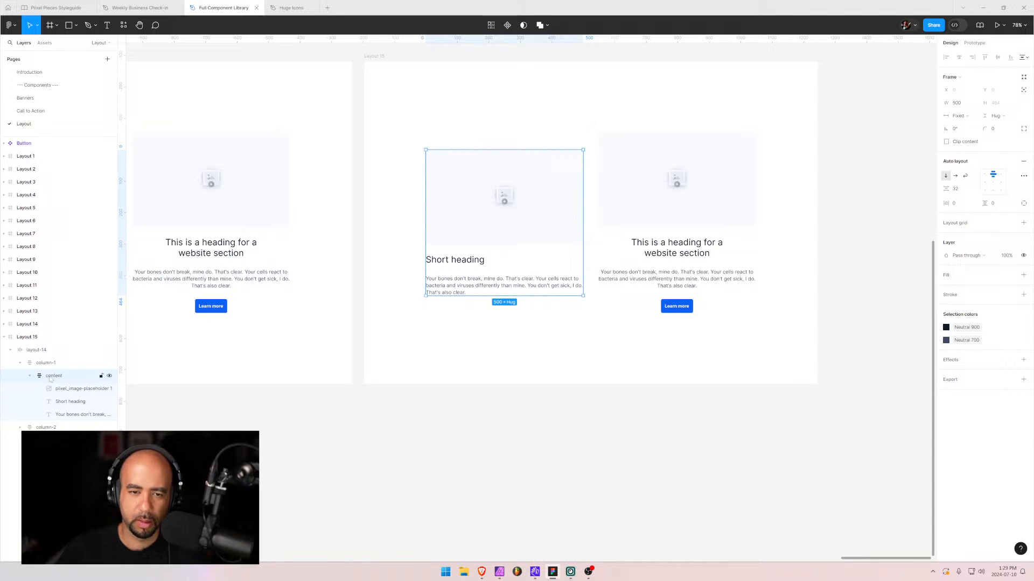
{"action": "left_click", "coordinate": [59, 406]}
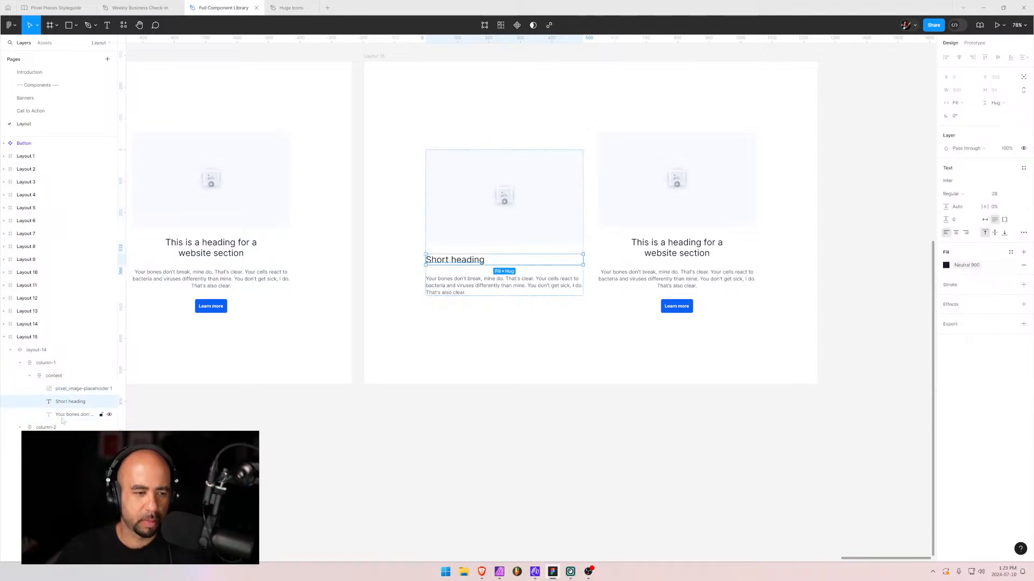
{"action": "left_click", "coordinate": [63, 417], "text": "shift"}
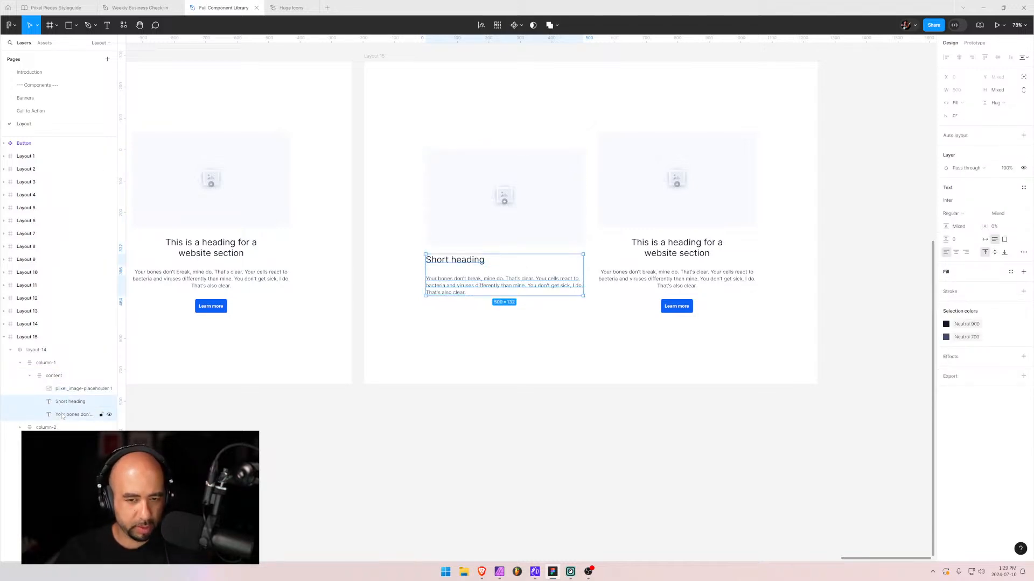
{"action": "key", "text": "shift+a"}
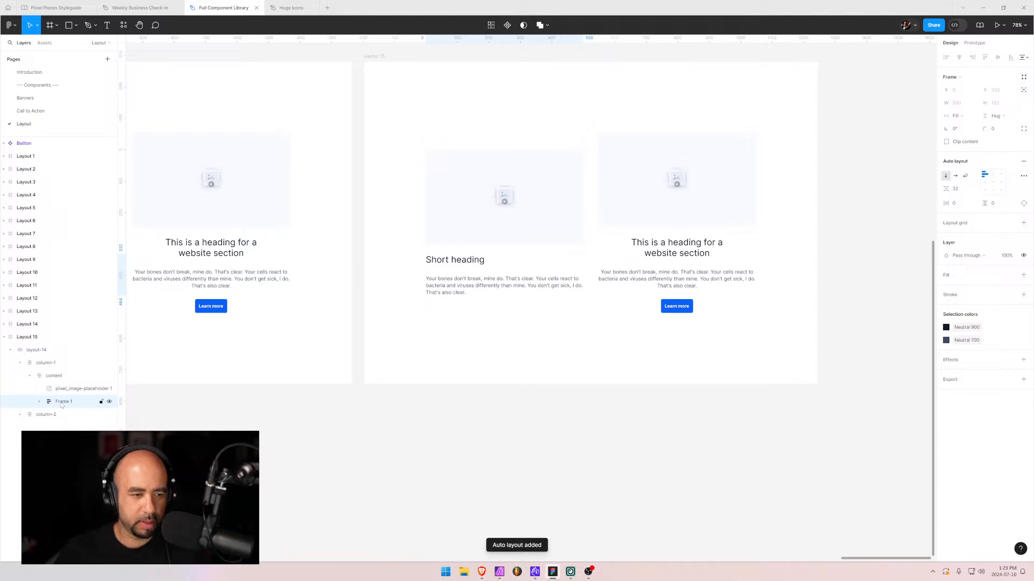
{"action": "double_click", "coordinate": [76, 403]}
{"action": "type", "text": "h"}
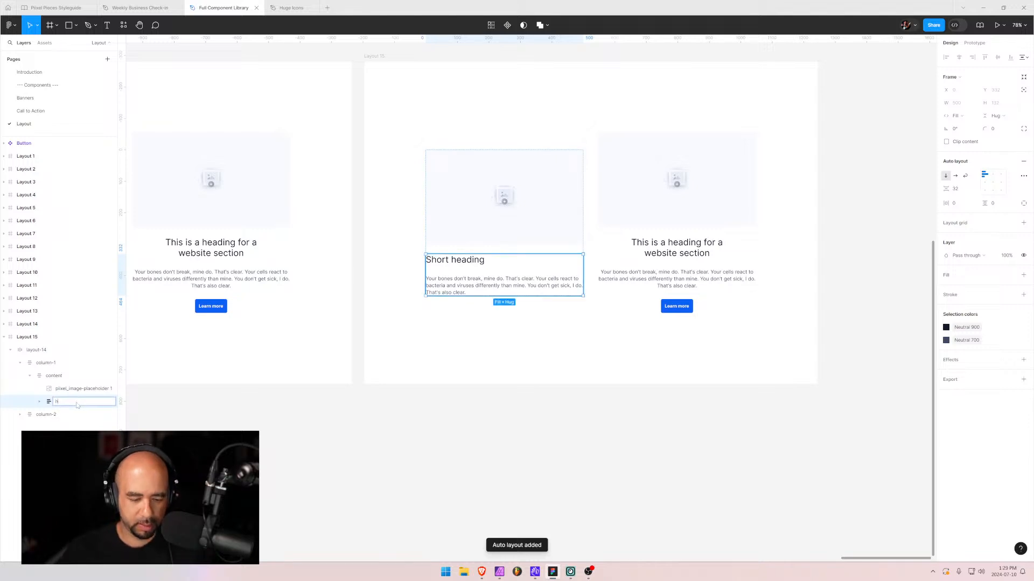
{"action": "type", "text": "eading-and-te"}
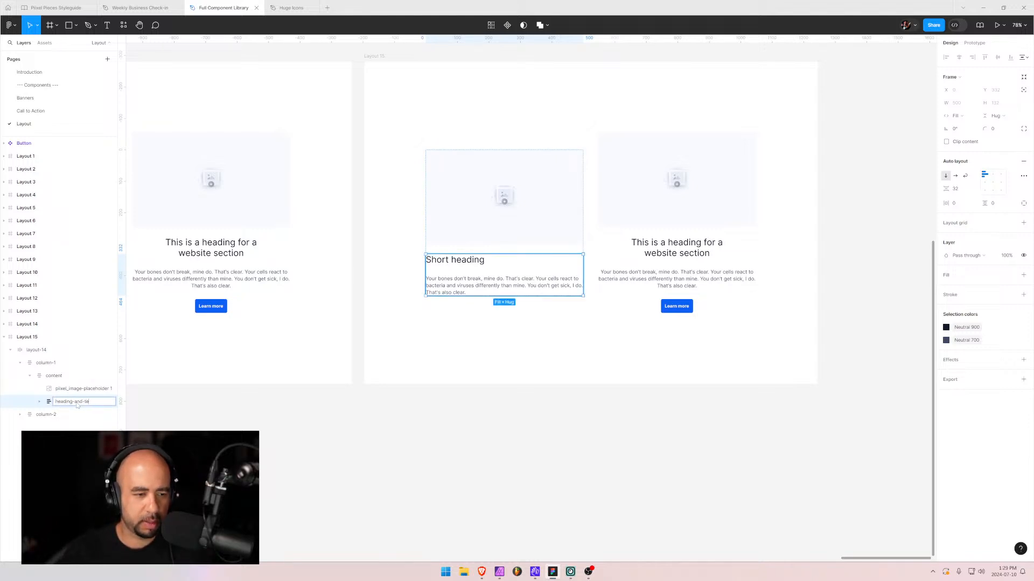
{"action": "type", "text": "xt"}
{"action": "key", "text": "Return"}
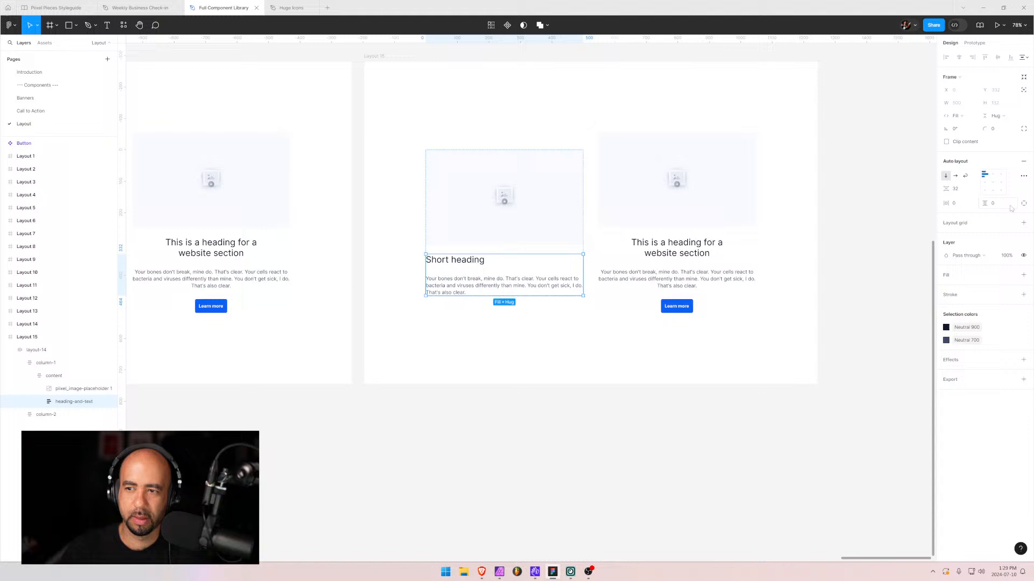
- Set the vertical gap between items in the heading-and-text frame to 16 and clear the selection
{"action": "left_click", "coordinate": [958, 191]}
{"action": "type", "text": "16"}
{"action": "key", "text": "Return"}
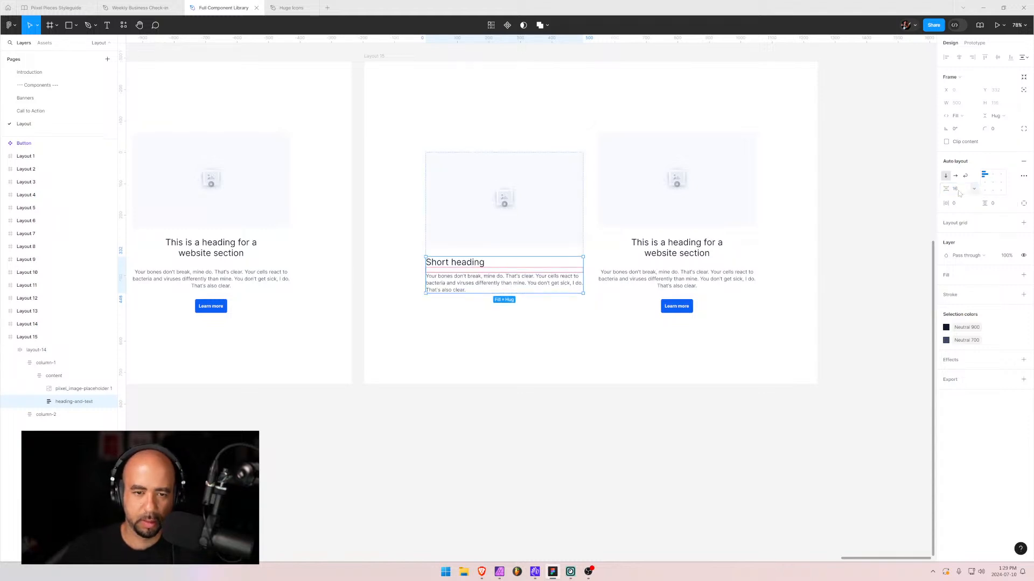
{"action": "left_click", "coordinate": [460, 322]}
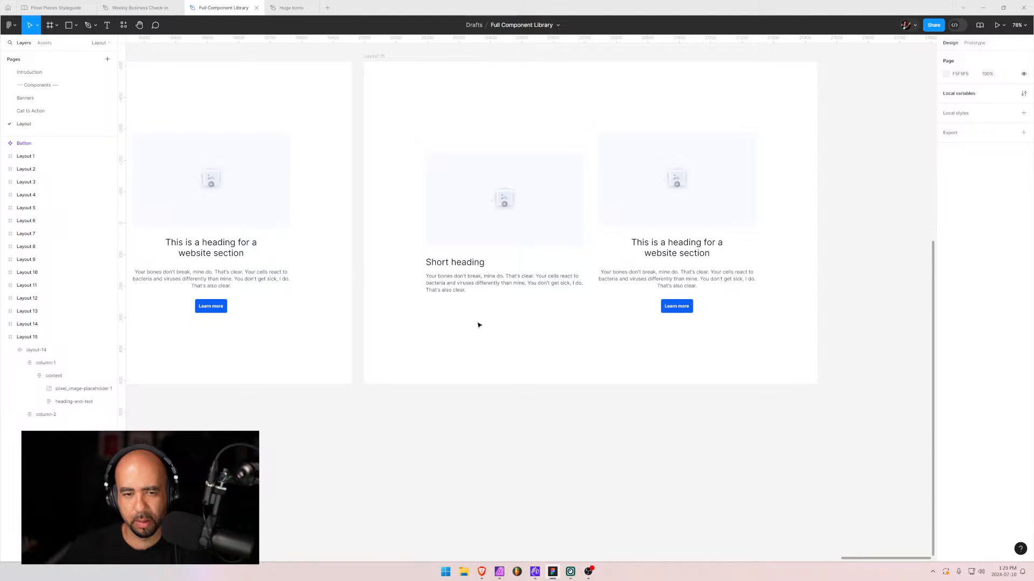
- Set the vertical gap between items in column-1's content frame to 24 and clear the selection
{"action": "left_click", "coordinate": [44, 375]}
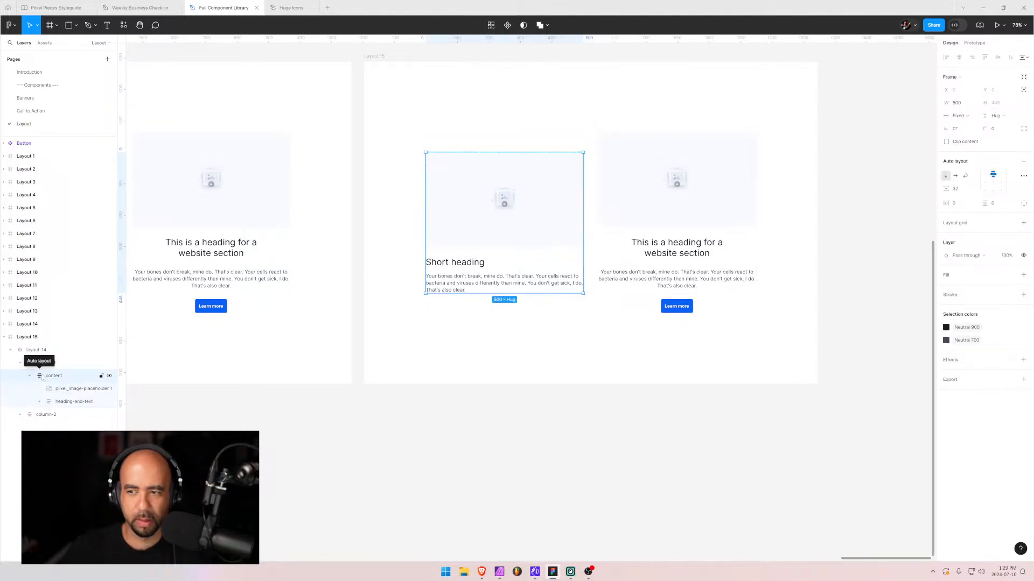
{"action": "left_click", "coordinate": [53, 402]}
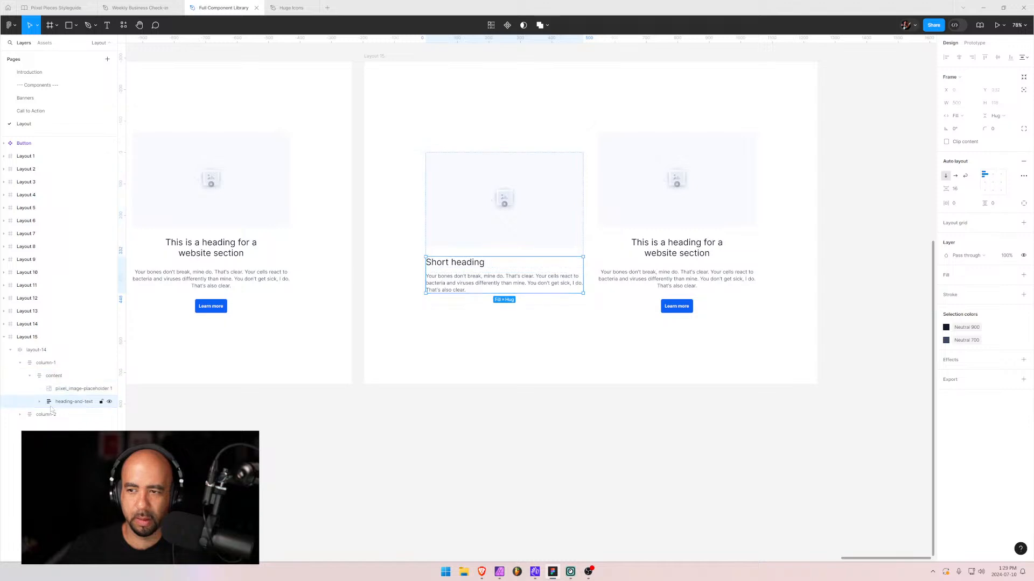
{"action": "left_click", "coordinate": [45, 376]}
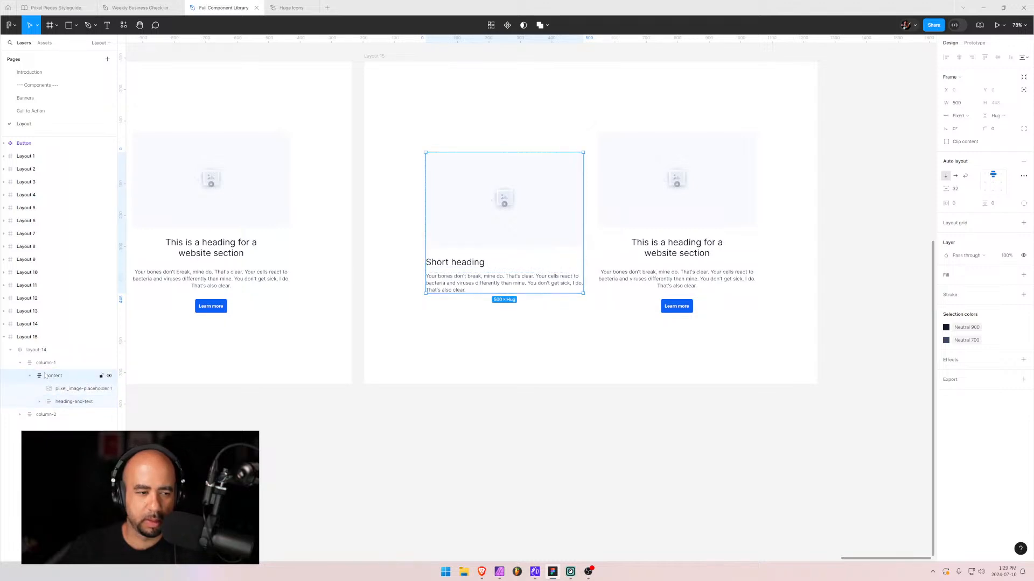
{"action": "left_click", "coordinate": [959, 191]}
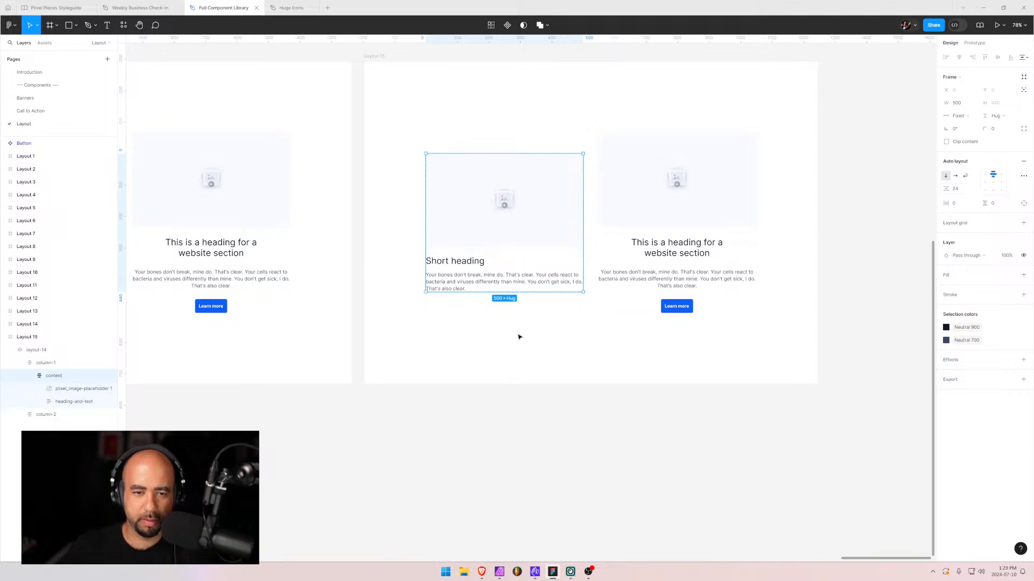
{"action": "left_click", "coordinate": [501, 341]}
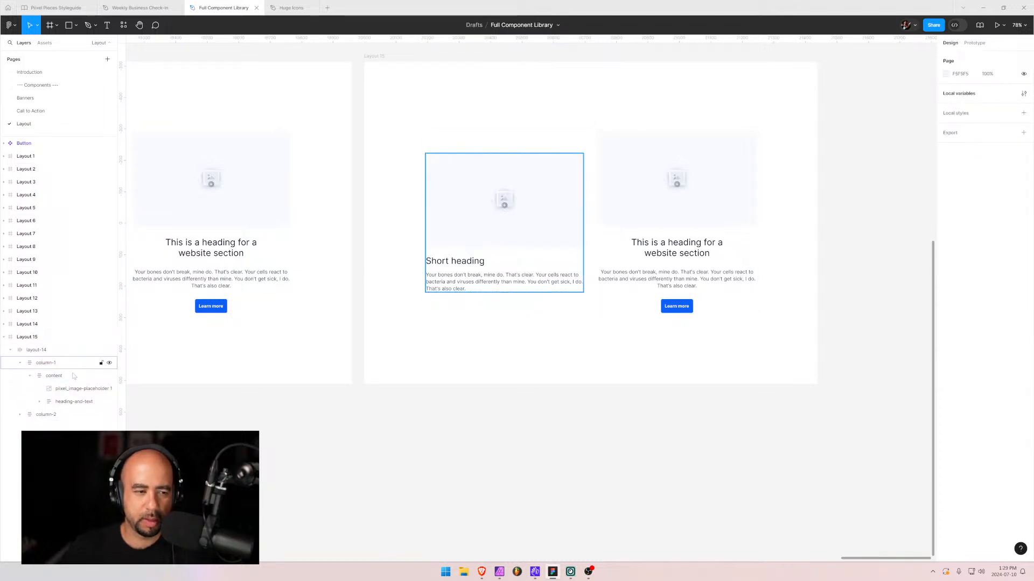
- Delete column-2 from Layout 15 and duplicate column-1 to take its place
{"action": "left_click", "coordinate": [30, 377]}
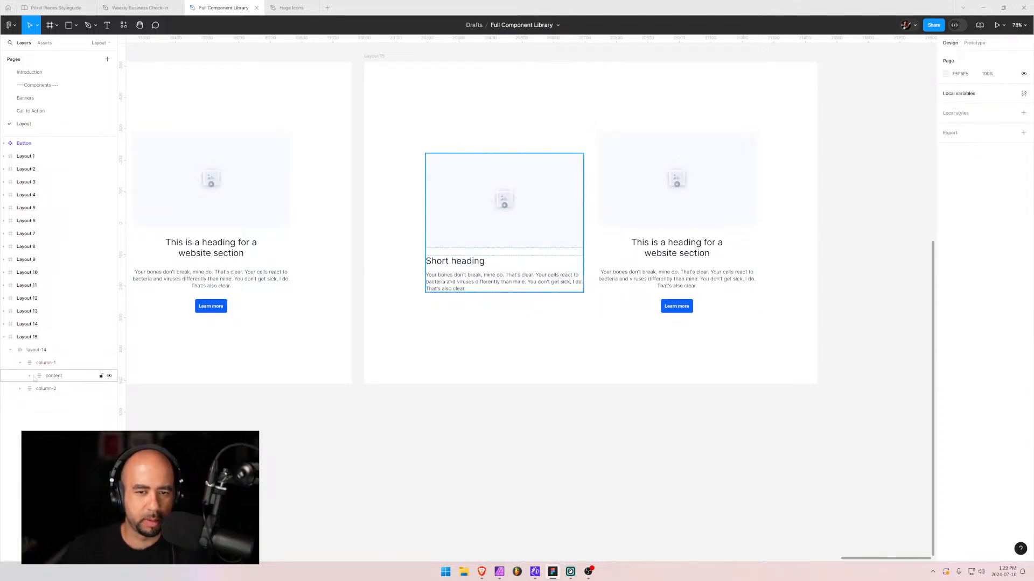
{"action": "left_click", "coordinate": [45, 390]}
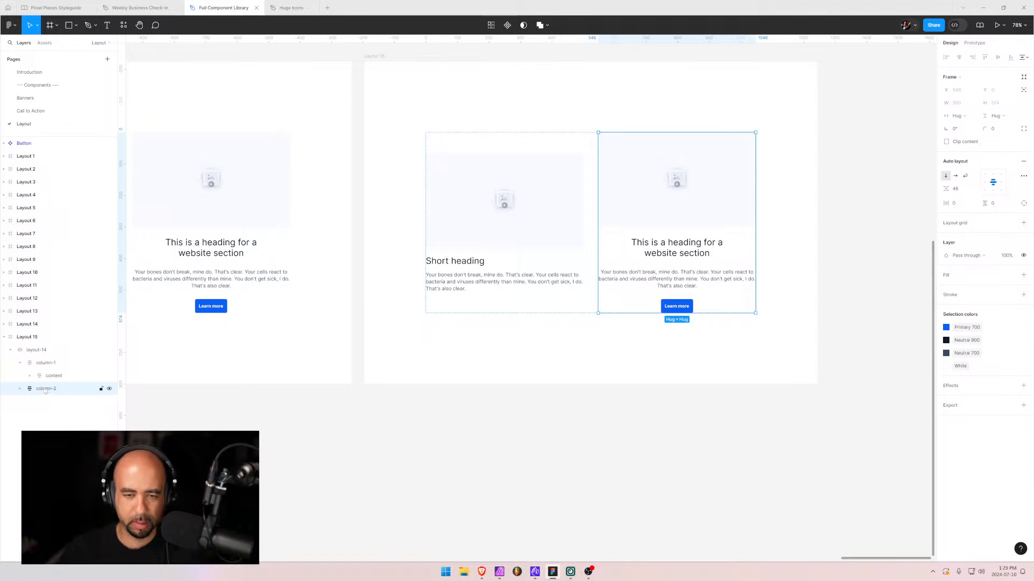
{"action": "key", "text": "Delete"}
{"action": "left_click", "coordinate": [47, 377]}
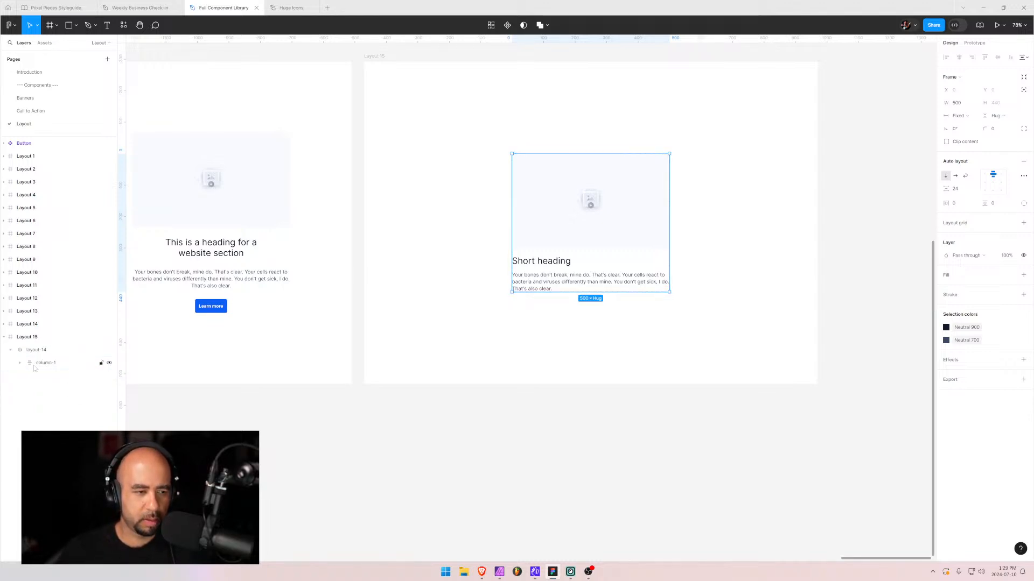
{"action": "key", "text": "shift+Return"}
{"action": "key", "text": "ctrl+d"}
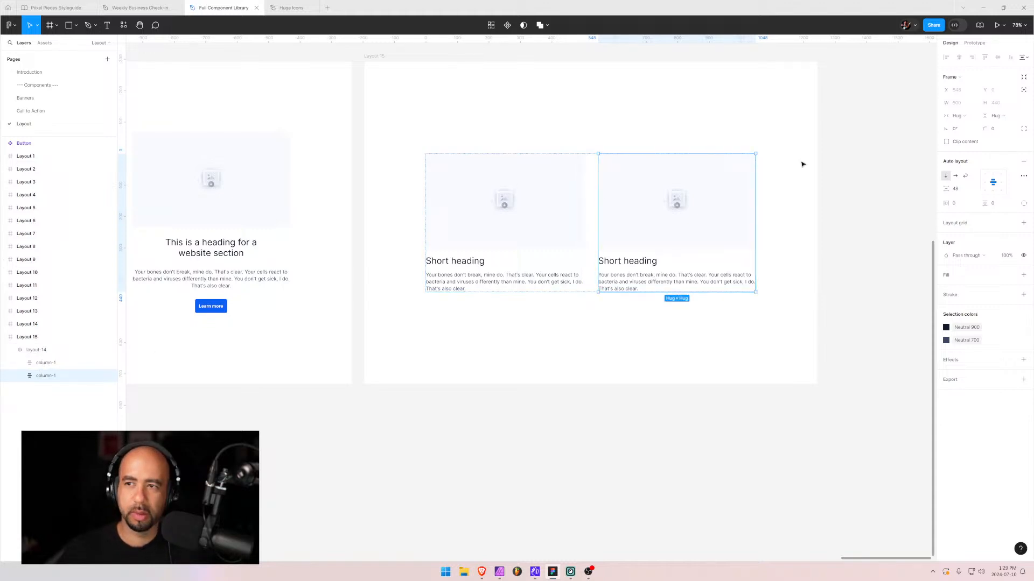
- Rename Layout 15's inner layout-14 frame to layout-15 and align it to the vertical center of the section
{"action": "key", "text": "ctrl+a"}
{"action": "key", "text": "shift+Return"}
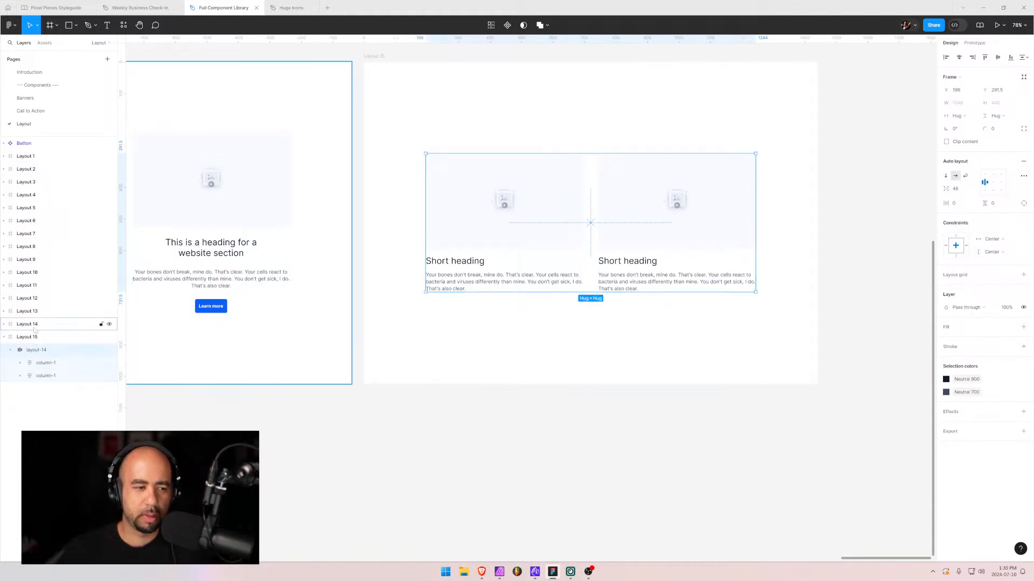
{"action": "double_click", "coordinate": [42, 350]}
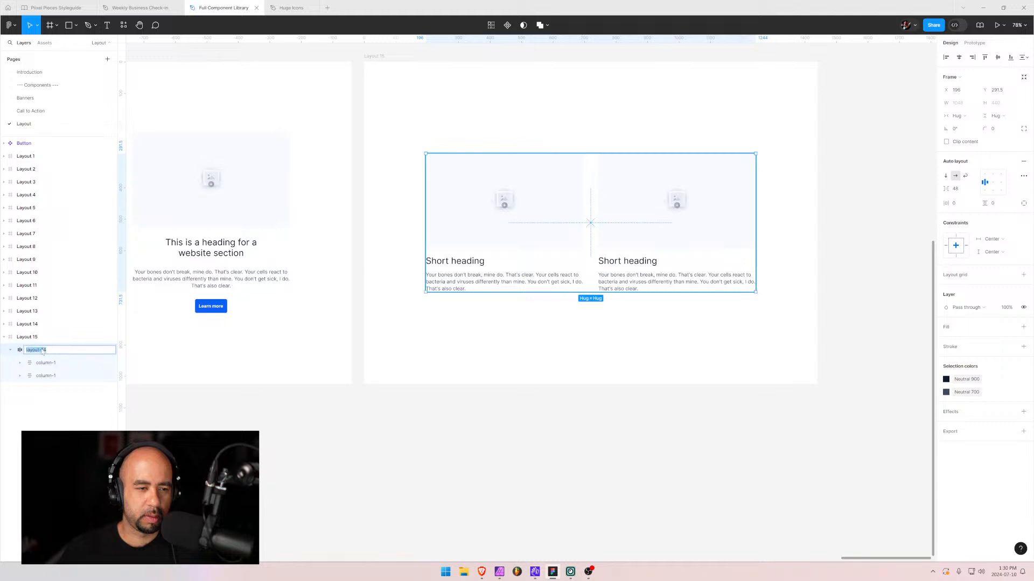
{"action": "left_click", "coordinate": [58, 352]}
{"action": "key", "text": "Return"}
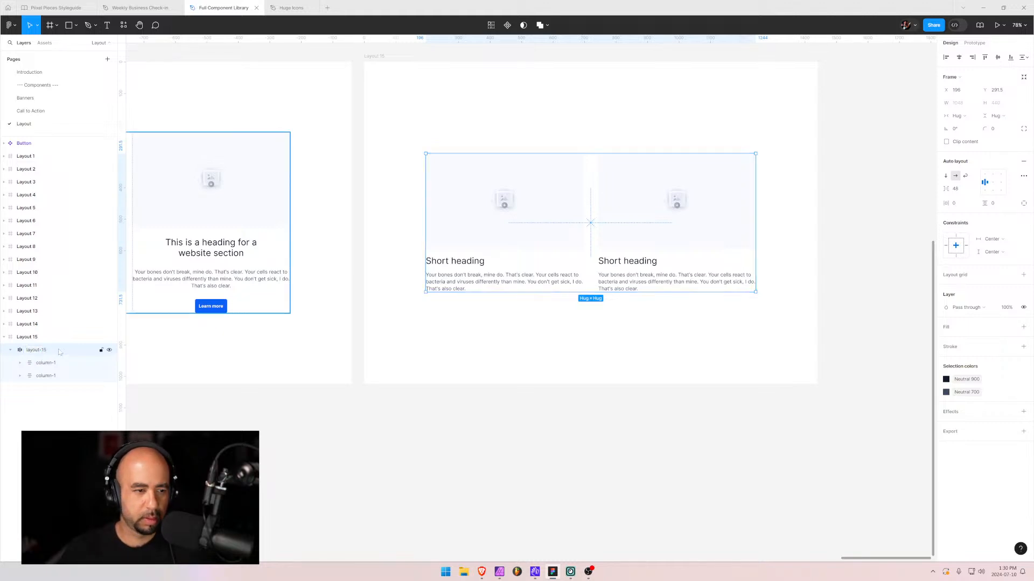
{"action": "left_click", "coordinate": [998, 57]}
- Duplicate the Layout 15 frame as Layout 16 and reorder it below Layout 15 in the layer list
{"action": "left_click", "coordinate": [15, 350]}
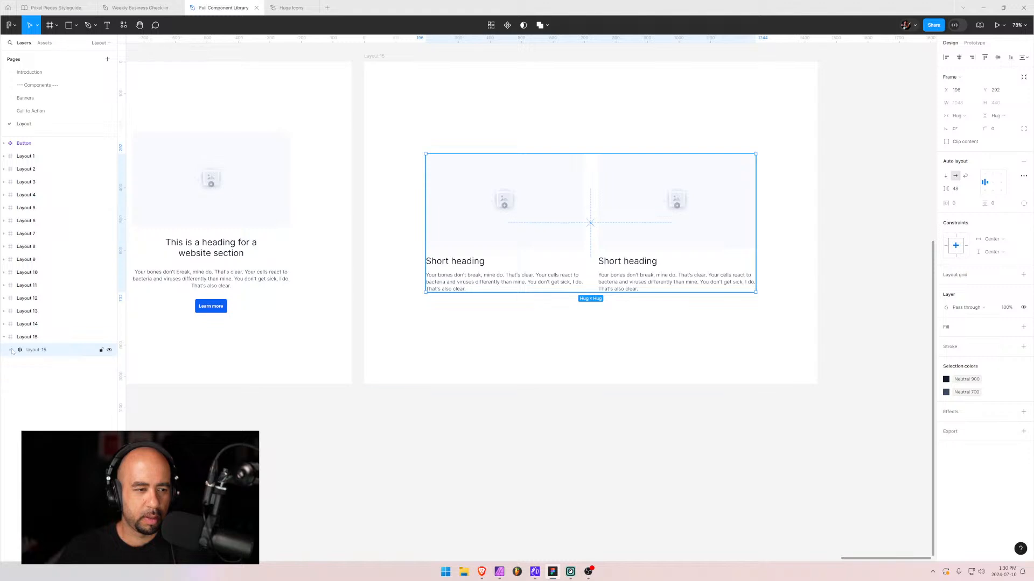
{"action": "left_click", "coordinate": [25, 337]}
{"action": "left_click", "coordinate": [4, 337]}
{"action": "key", "text": "ctrl+d"}
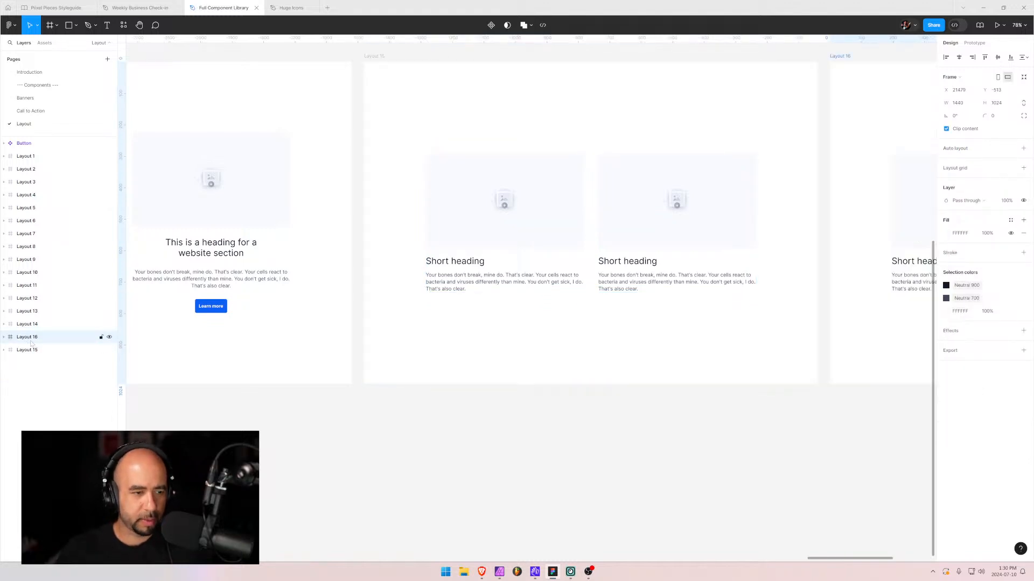
{"action": "left_click_drag", "start_coordinate": [26, 342], "coordinate": [28, 358]}
{"action": "scroll", "coordinate": [305, 278], "scroll_direction": "right", "scroll_amount": 10}
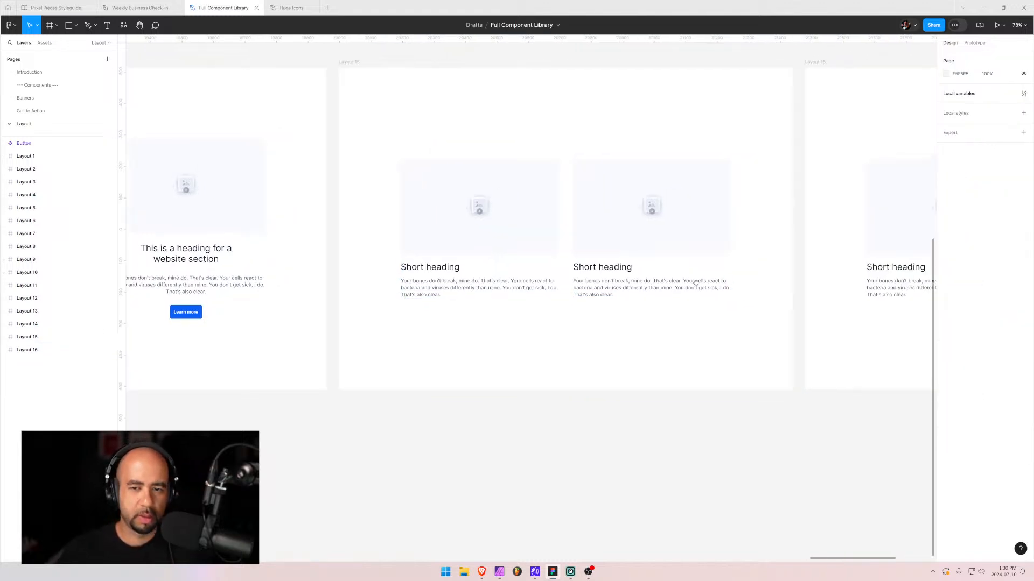
- Align the heading-and-text frame in Layout 16's first column to top center and set its Short heading width to Hug contents
{"action": "left_click", "coordinate": [472, 283]}
{"action": "double_click", "coordinate": [473, 283]}
{"action": "double_click", "coordinate": [473, 279]}
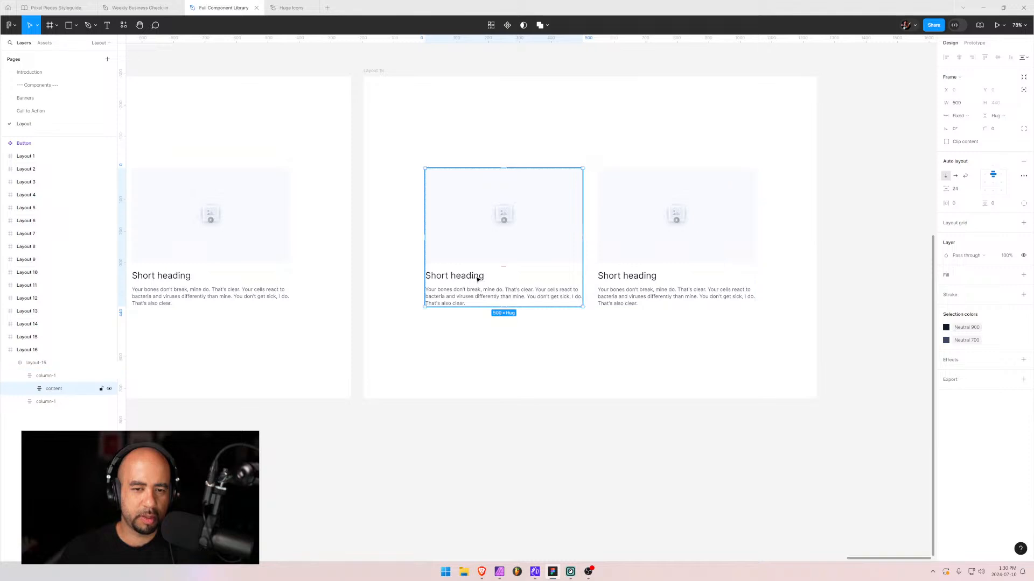
{"action": "double_click", "coordinate": [477, 278]}
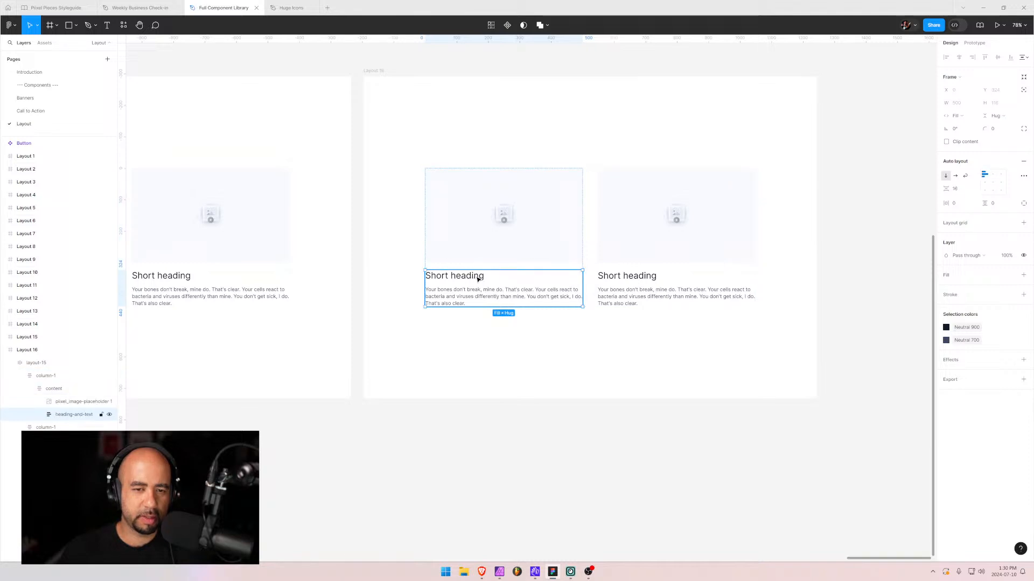
{"action": "left_click", "coordinate": [39, 415]}
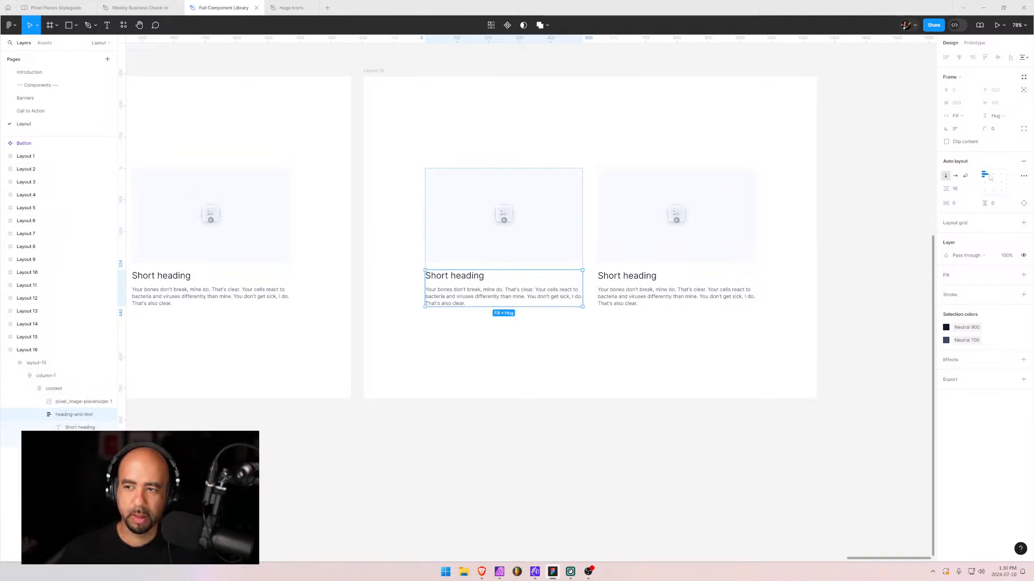
{"action": "left_click", "coordinate": [98, 426]}
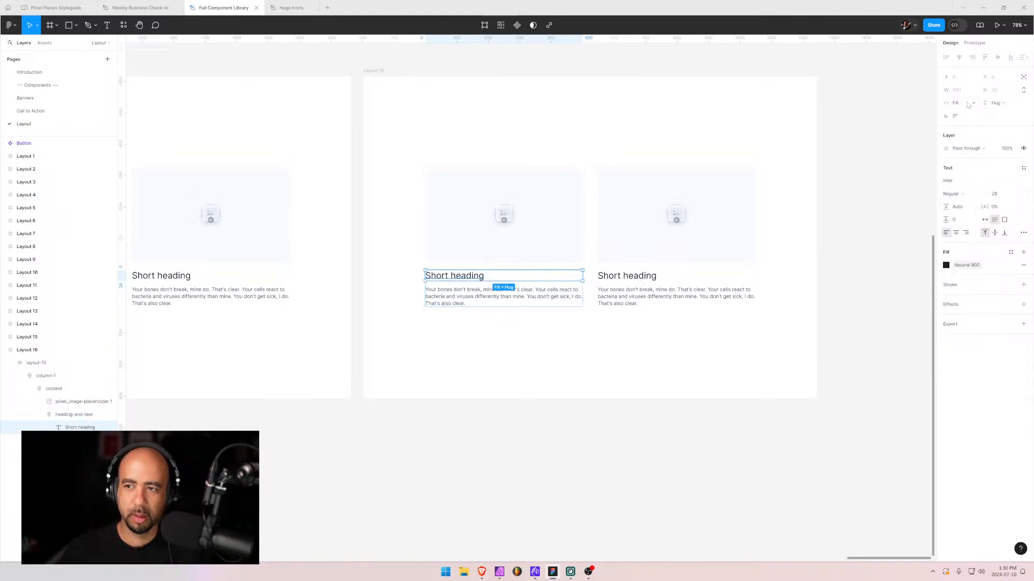
{"action": "left_click", "coordinate": [968, 104]}
{"action": "left_click", "coordinate": [969, 92]}
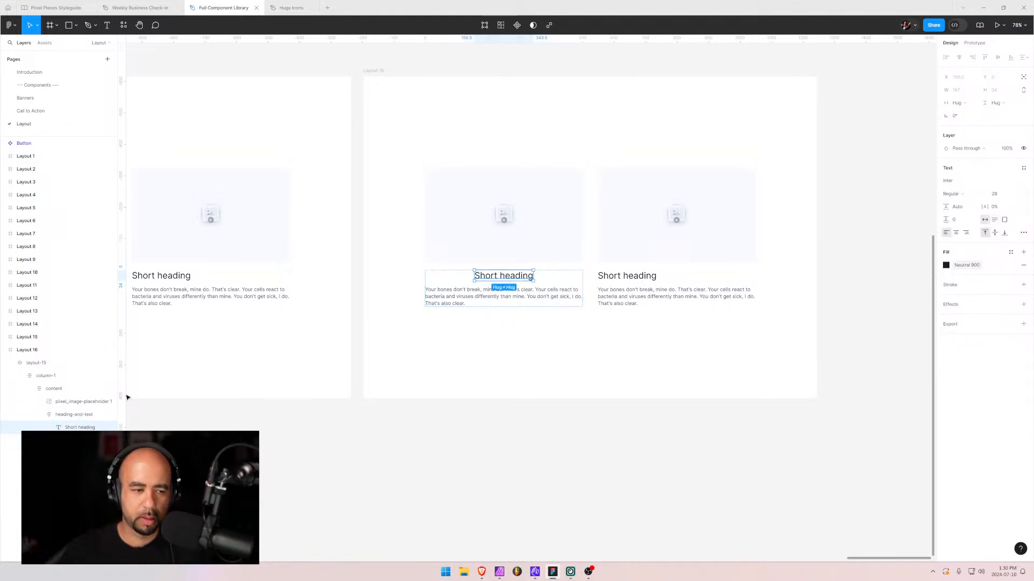
- Center-align the text of the Short heading in Layout 16's second column
{"action": "left_click", "coordinate": [620, 284]}
{"action": "left_click", "coordinate": [621, 273]}
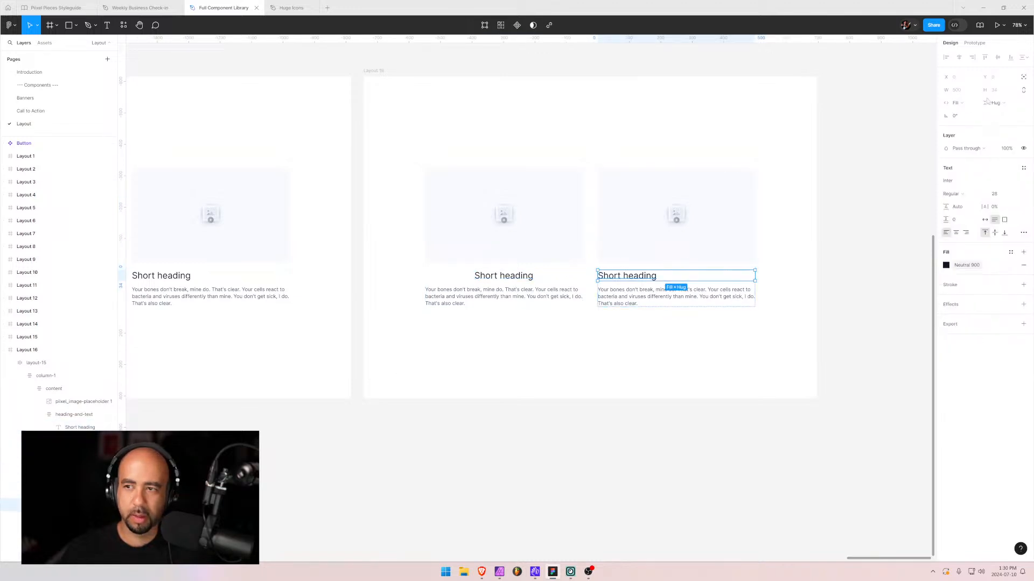
{"action": "left_click", "coordinate": [956, 233]}
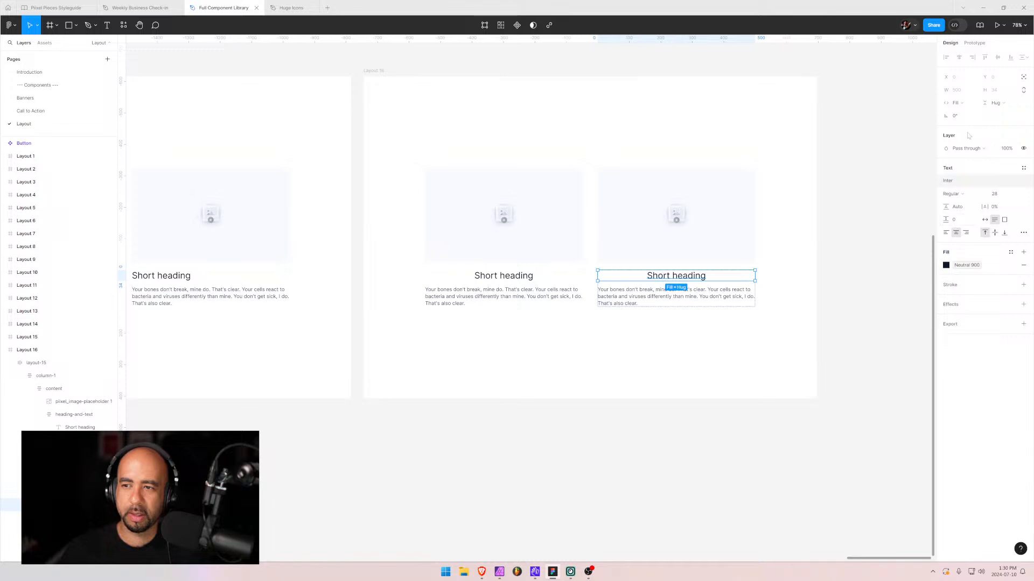
- Try Hug contents width on the second column's Short heading and its heading-and-text frame, and undo both changes
{"action": "left_click", "coordinate": [971, 104]}
{"action": "left_click", "coordinate": [972, 93]}
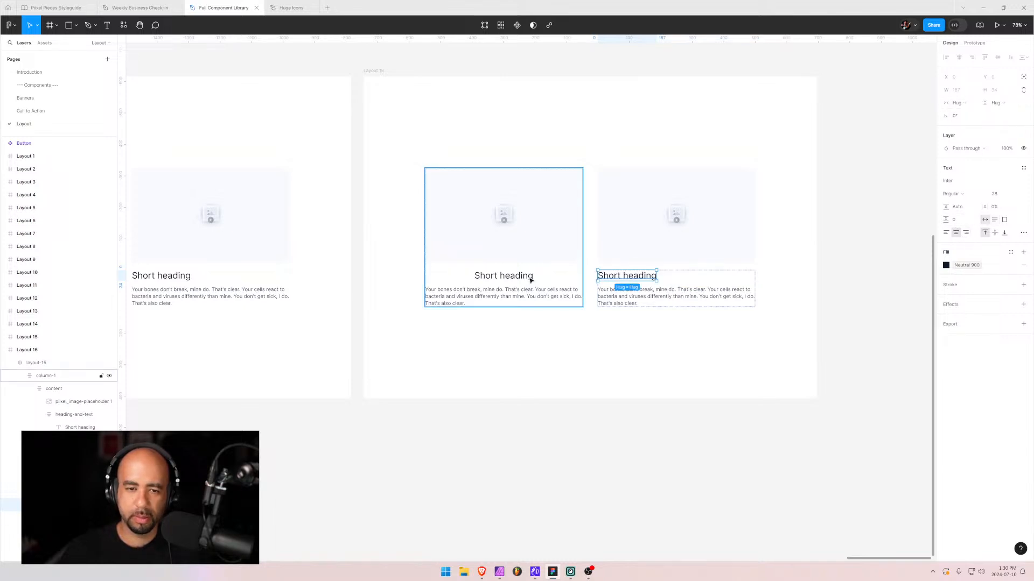
{"action": "left_click", "coordinate": [685, 277]}
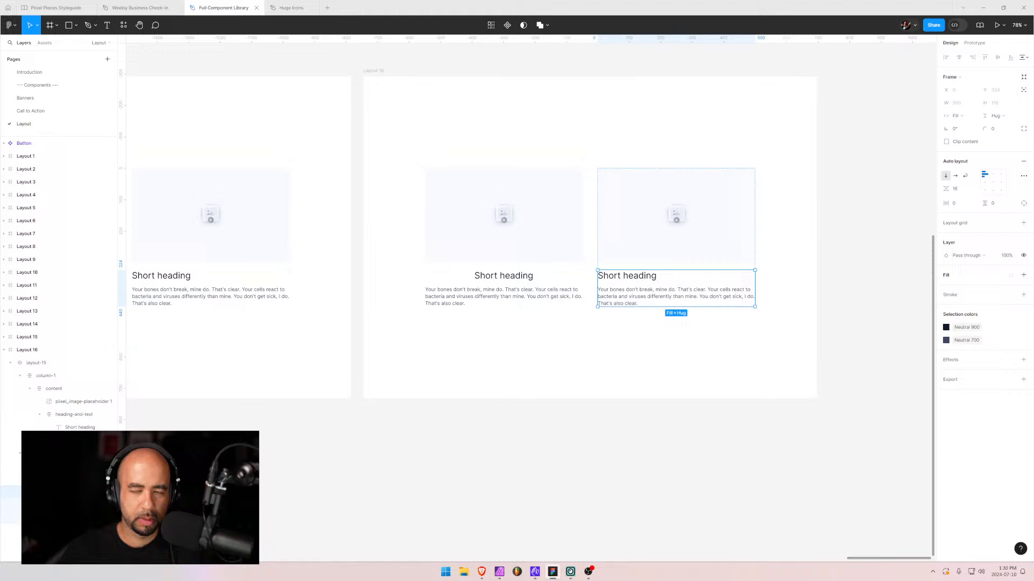
{"action": "left_click", "coordinate": [959, 116]}
{"action": "left_click", "coordinate": [969, 108]}
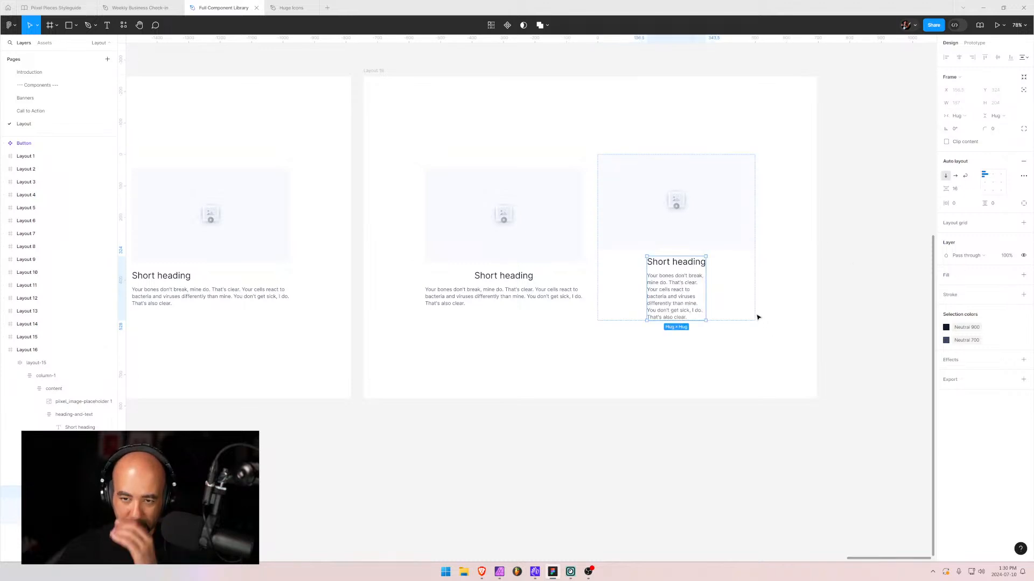
{"action": "key", "text": "ctrl+z"}
{"action": "key", "text": "ctrl+z"}
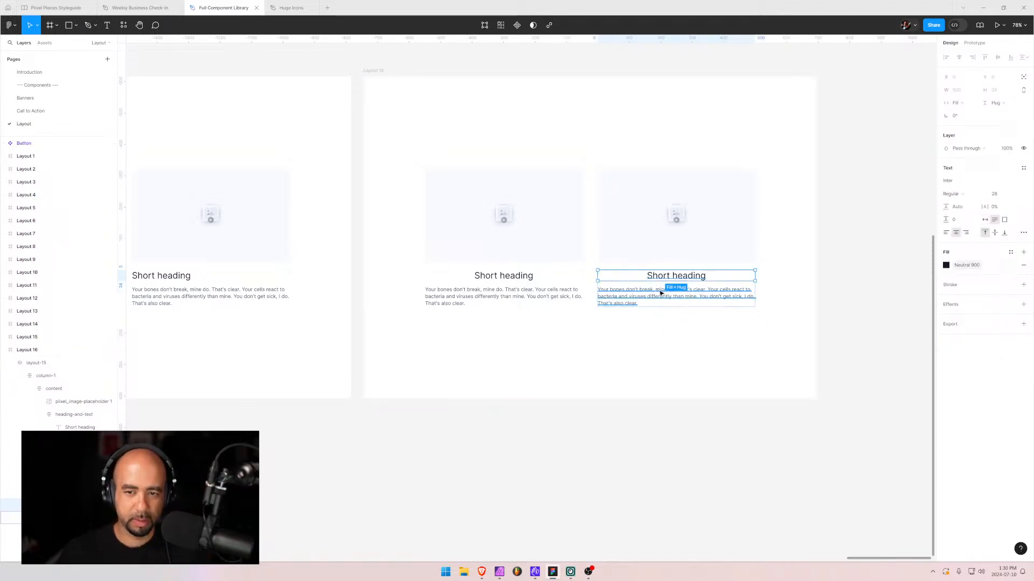
- Set the second column's Short heading width to Hug contents and align its heading-and-text frame to top center
{"action": "key", "text": "Escape"}
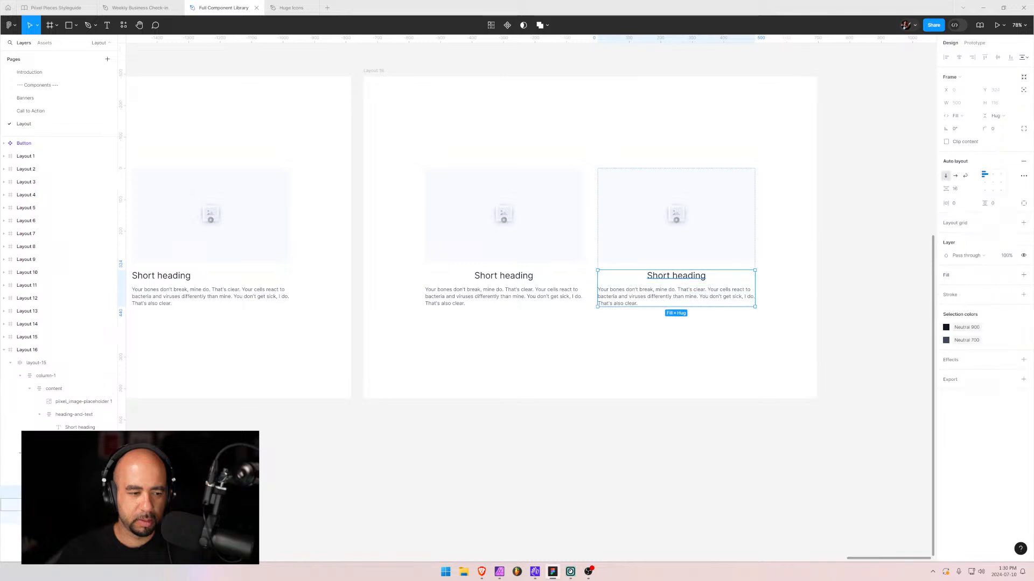
{"action": "key", "text": "Return"}
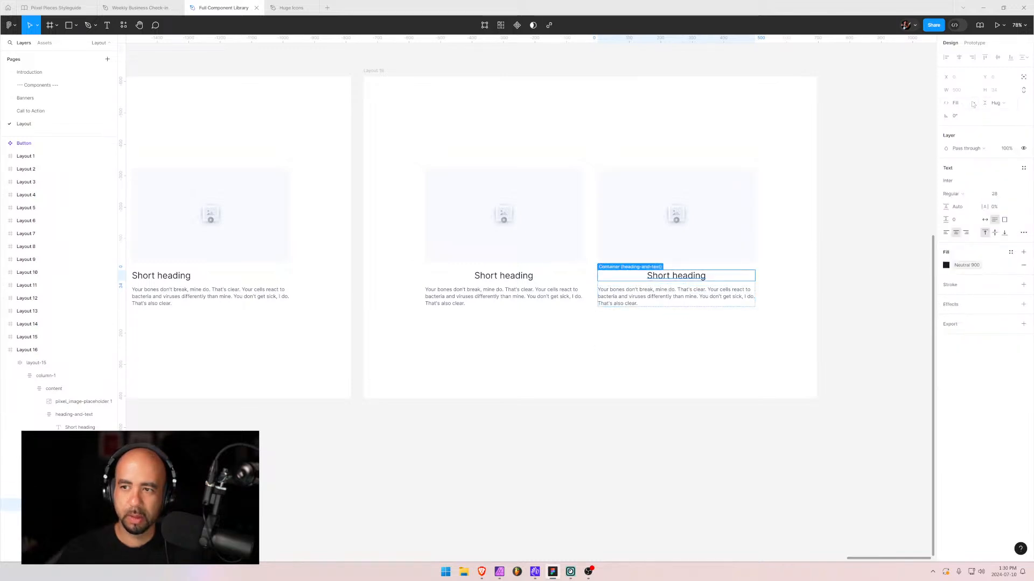
{"action": "left_click", "coordinate": [972, 102]}
{"action": "left_click", "coordinate": [966, 95]}
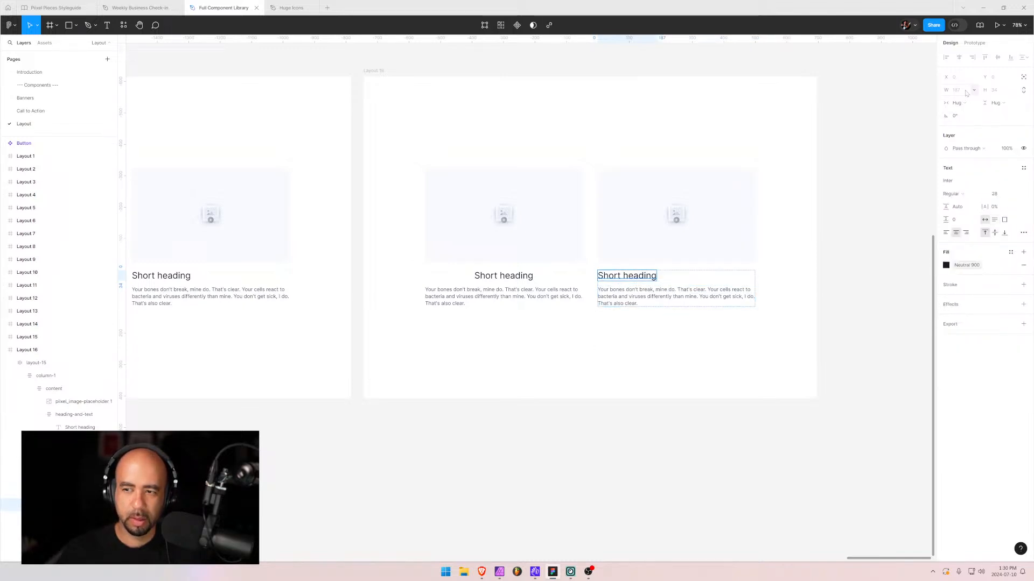
{"action": "key", "text": "Escape"}
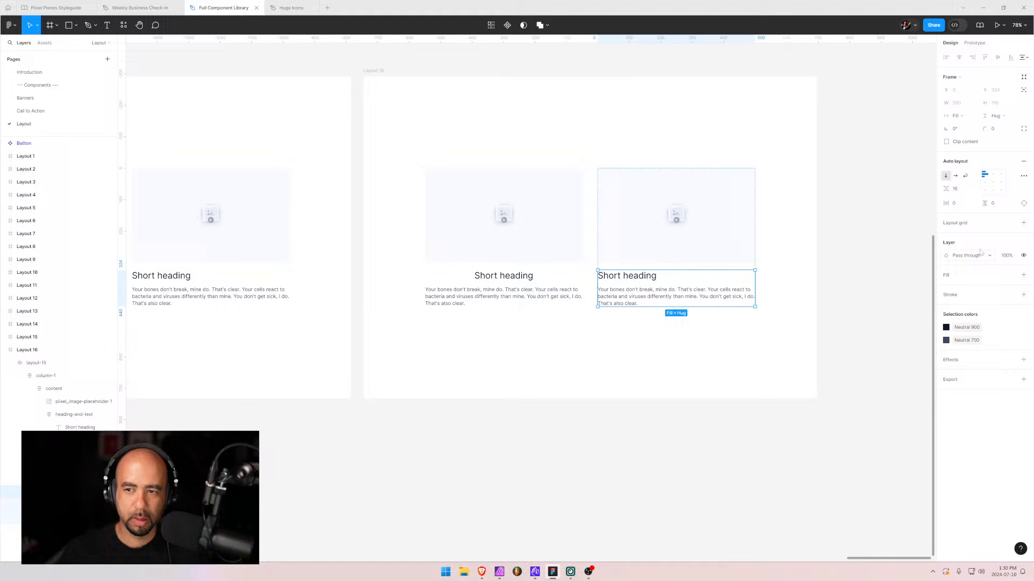
{"action": "left_click", "coordinate": [994, 176]}
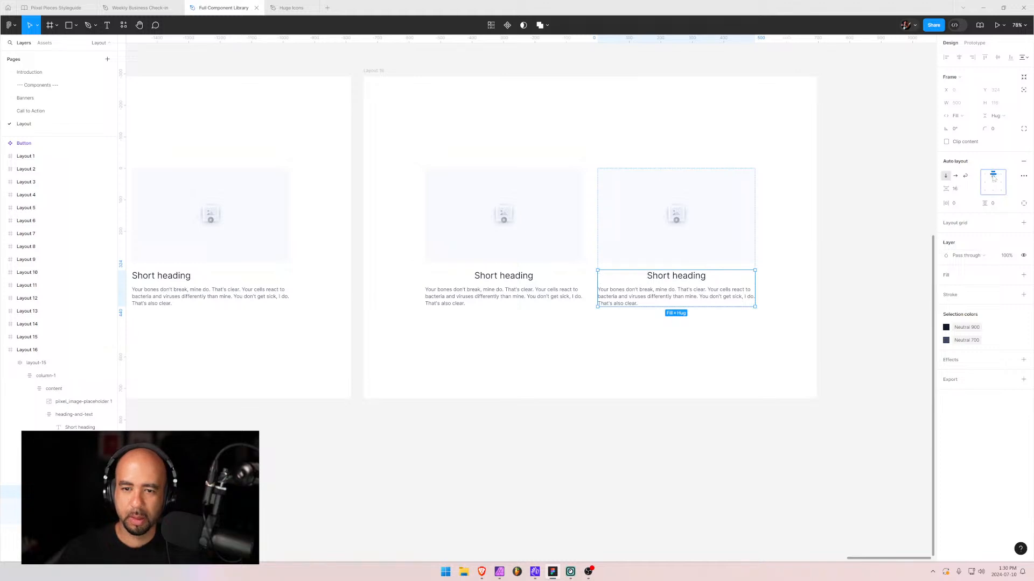
- Center-align the paragraph text under the Short heading in Layout 16's second column
{"action": "left_click", "coordinate": [613, 300]}
{"action": "key", "text": "Escape"}
{"action": "key", "text": "Escape"}
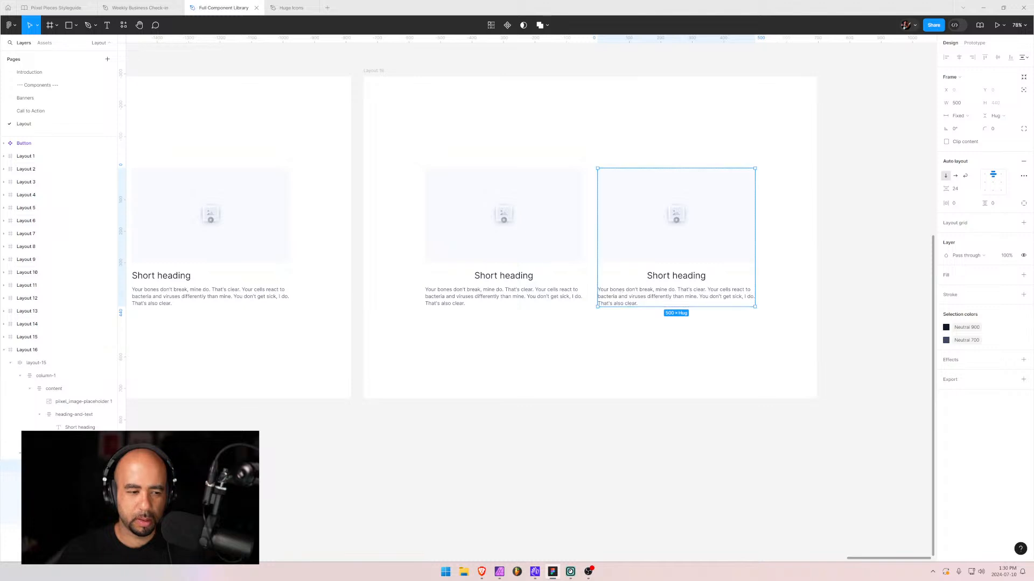
{"action": "left_click", "coordinate": [619, 293]}
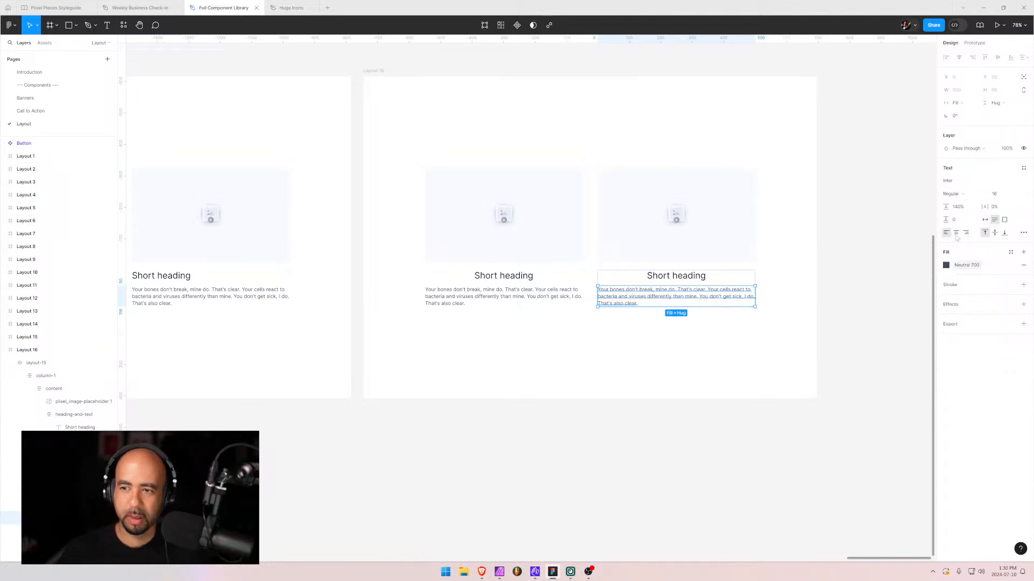
{"action": "left_click", "coordinate": [956, 234]}
- Try Hug contents width on the second column's paragraph in Layout 16 and return it to Fill container
{"action": "left_click", "coordinate": [967, 104]}
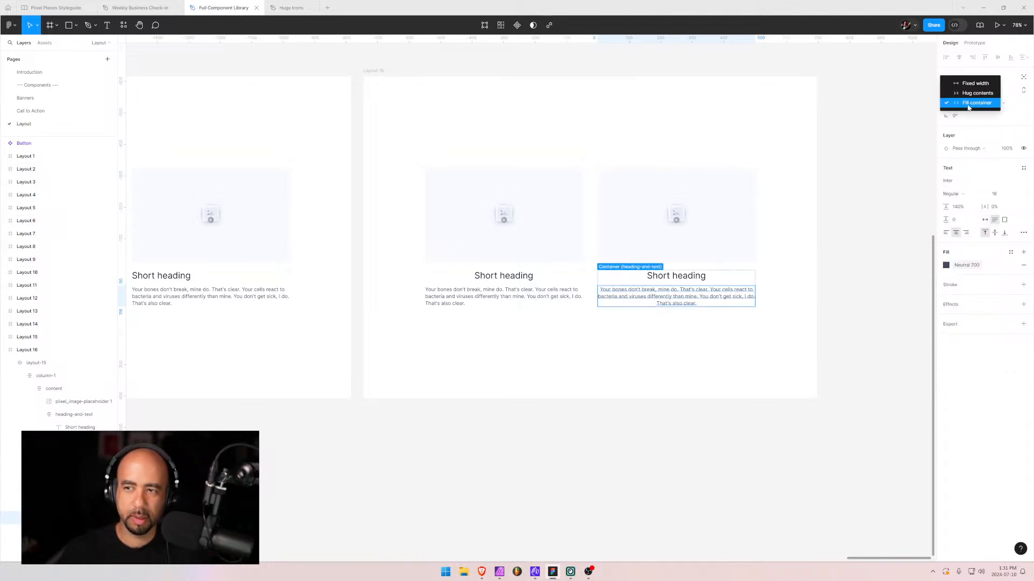
{"action": "left_click", "coordinate": [976, 93]}
{"action": "left_click", "coordinate": [960, 103]}
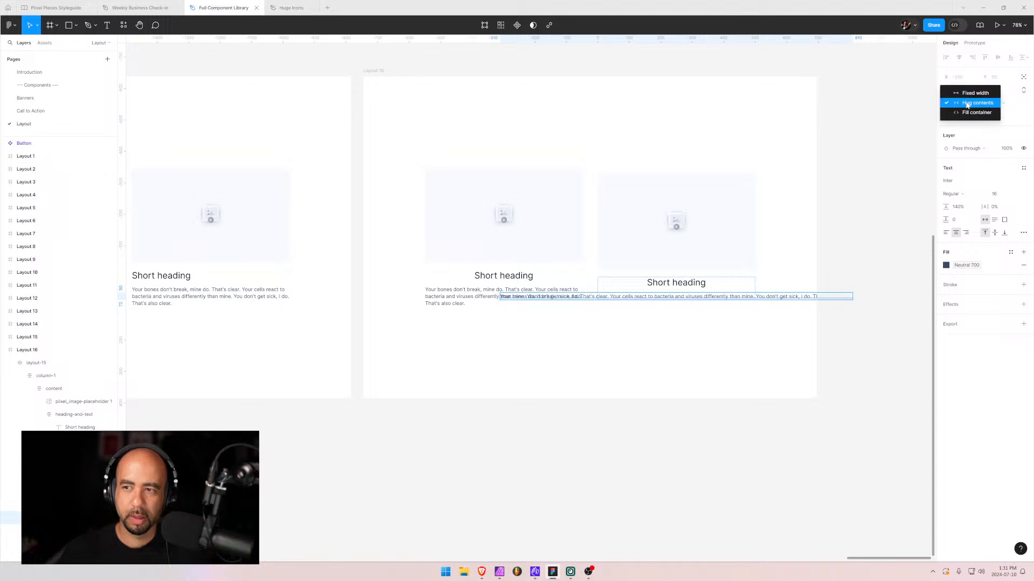
{"action": "left_click", "coordinate": [972, 115]}
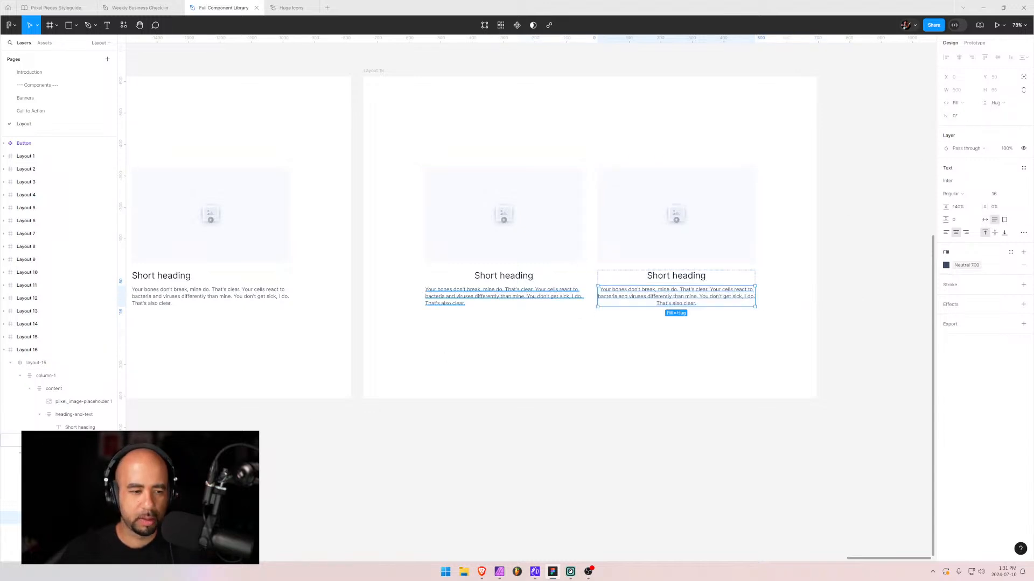
- Center-align the paragraph text under the Short heading in Layout 16's first column
{"action": "left_click", "coordinate": [504, 297]}
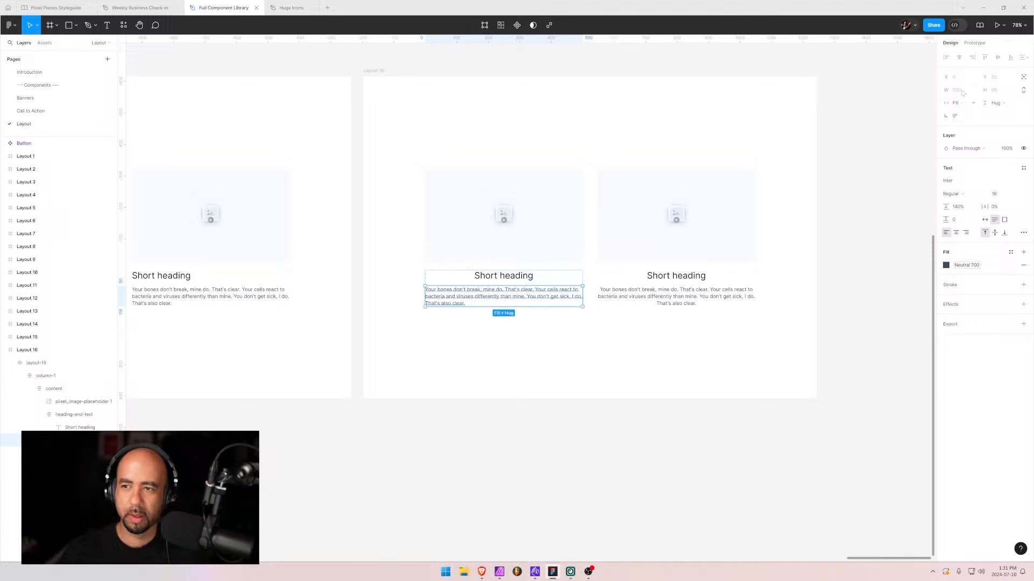
{"action": "left_click", "coordinate": [956, 232]}
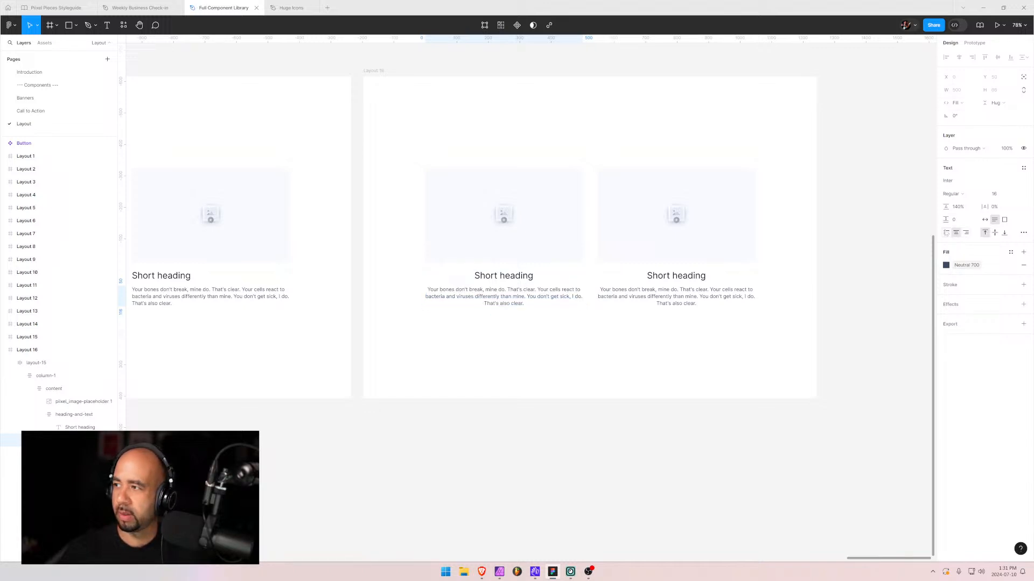
{"action": "left_click", "coordinate": [503, 349]}
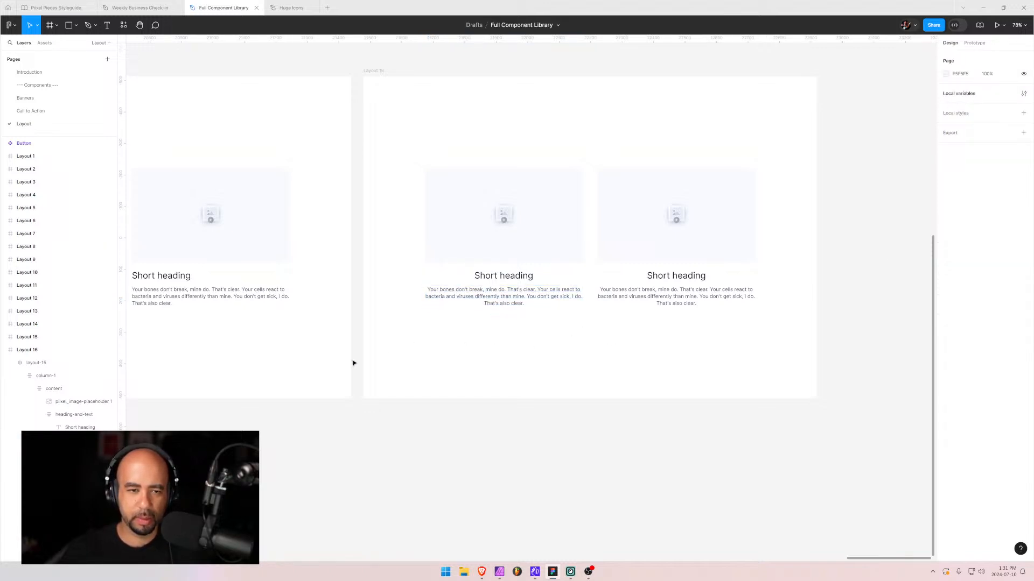
- Rename the layout-15 frame inside Layout 16 as layout-16 and collapse the Layout 16 layers
{"action": "left_click", "coordinate": [11, 364]}
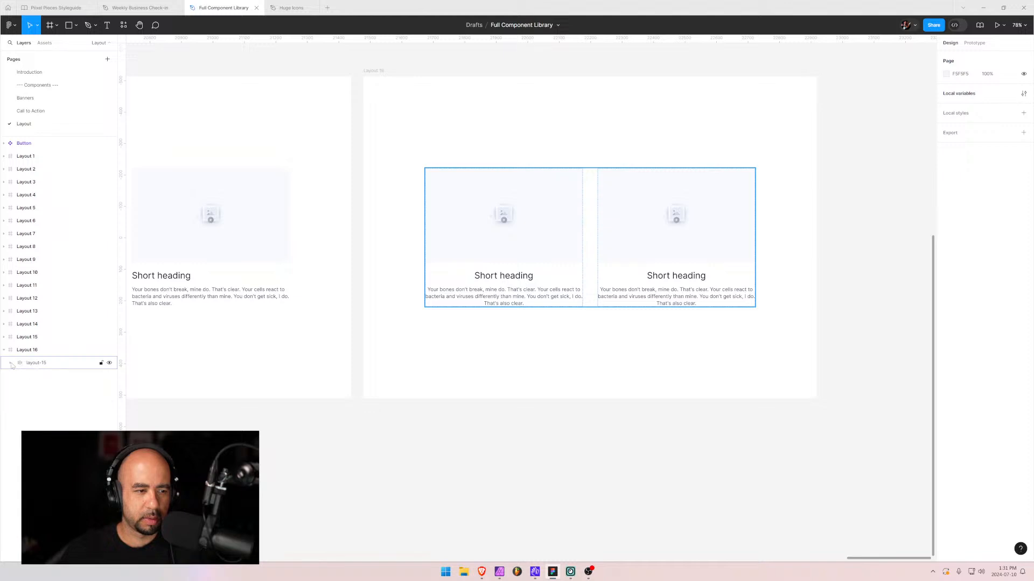
{"action": "double_click", "coordinate": [63, 367]}
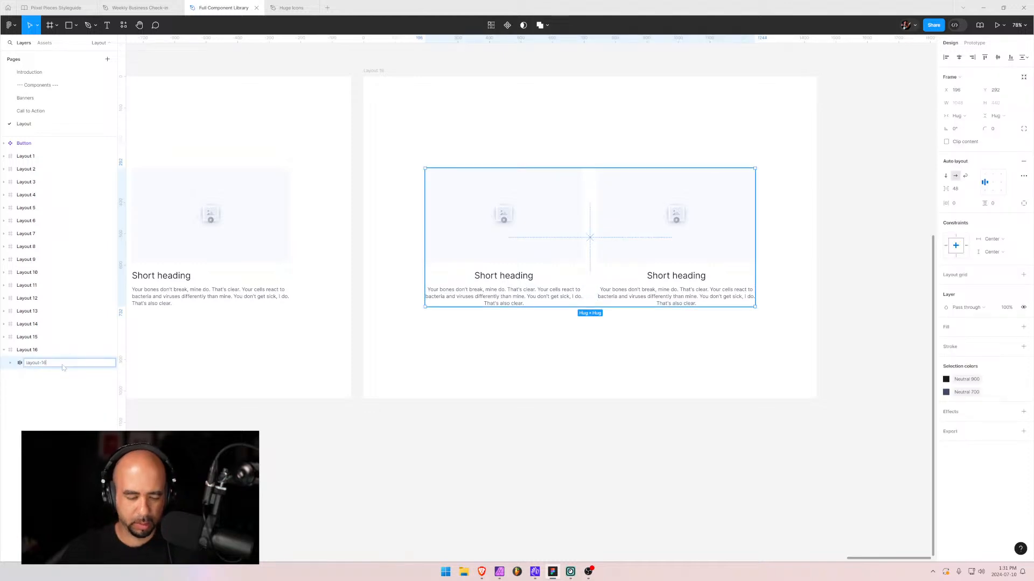
{"action": "key", "text": "Return"}
{"action": "left_click", "coordinate": [4, 351]}
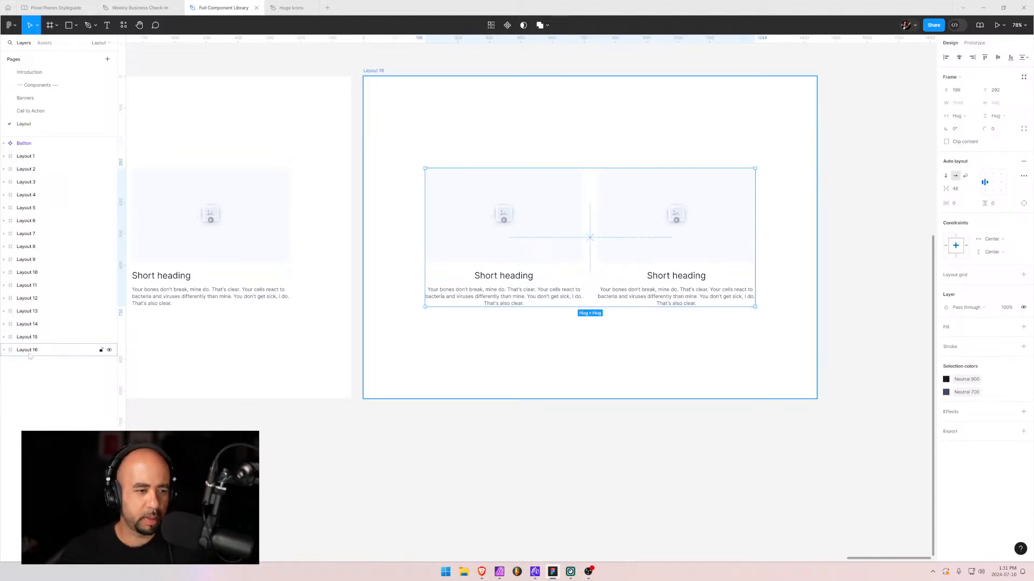
- Duplicate the Layout 16 frame and place the copy below Layout 16 in the layer order
{"action": "left_click", "coordinate": [29, 355]}
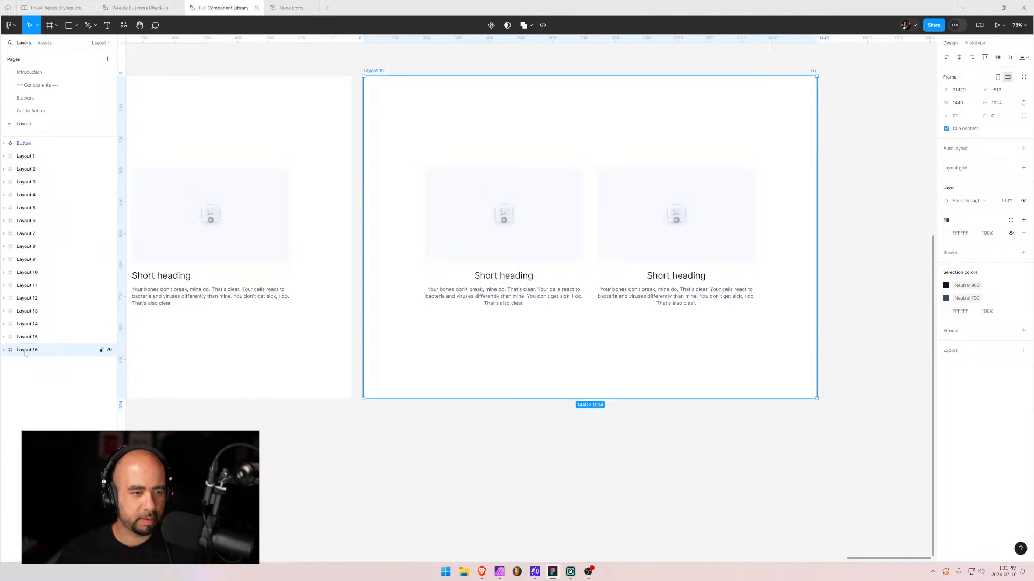
{"action": "key", "text": "ctrl+d"}
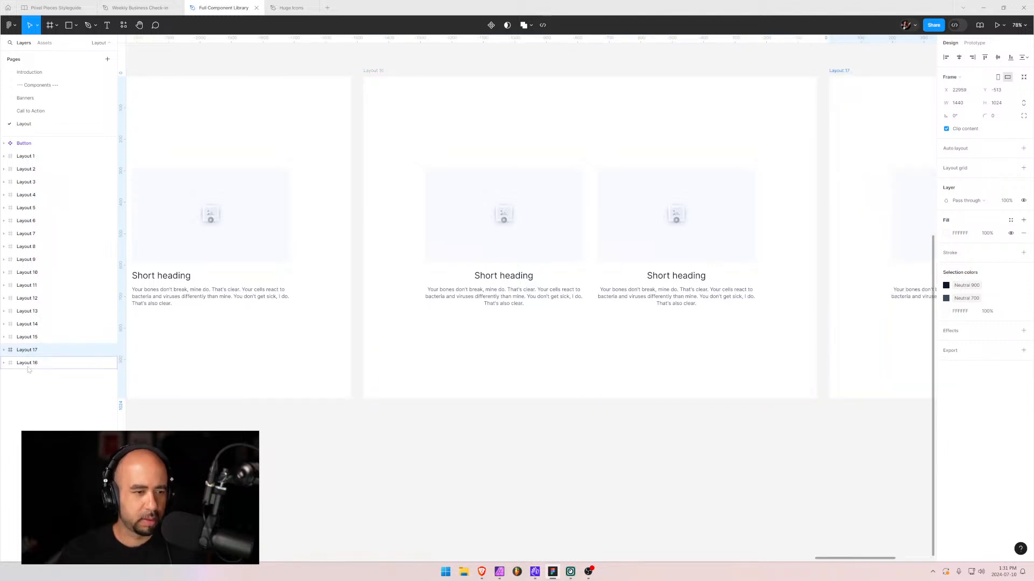
{"action": "double_click", "coordinate": [52, 365]}
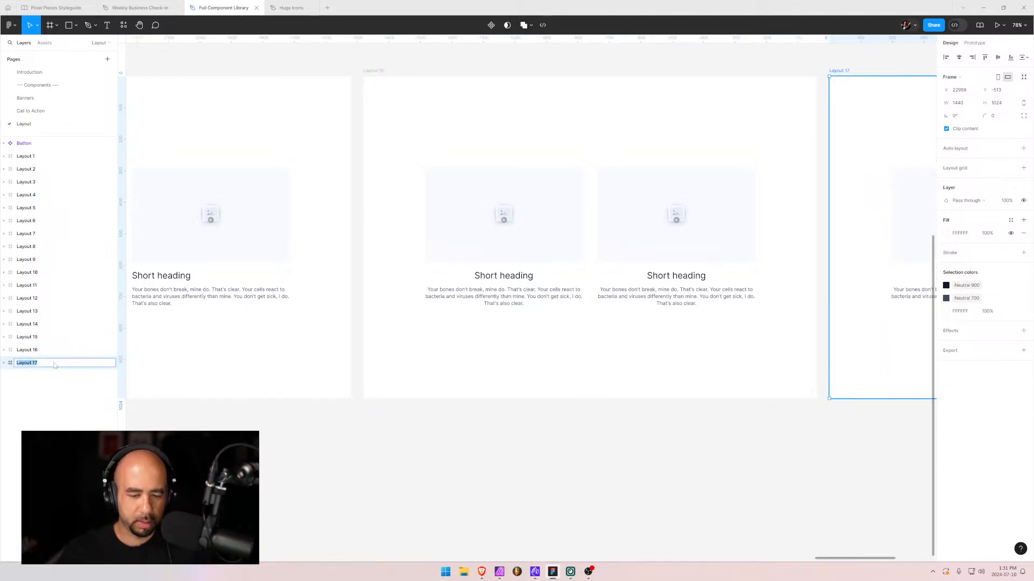
- Rename the layout-16 frame inside the new Layout 17 as layout-17
{"action": "left_click", "coordinate": [4, 364]}
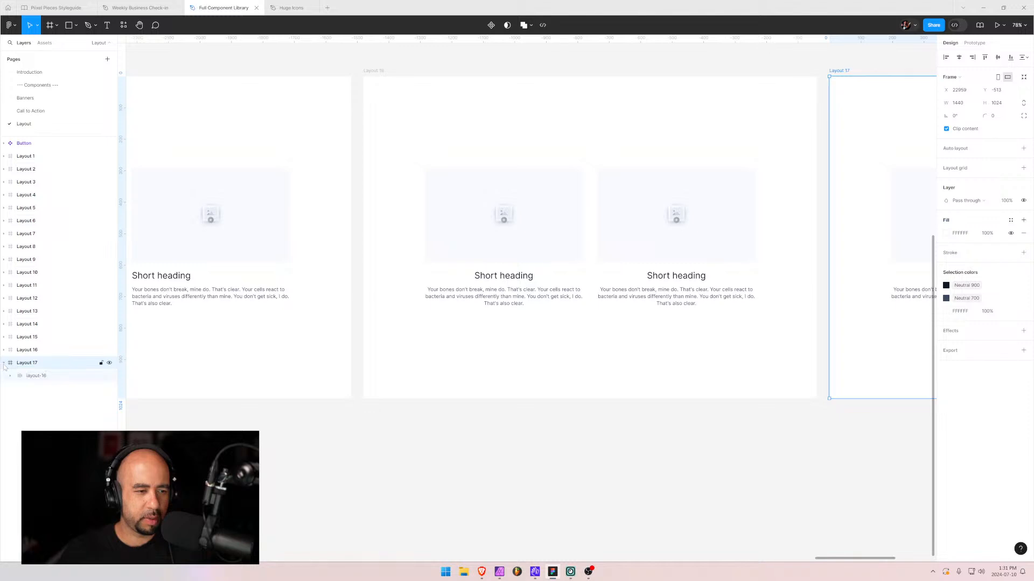
{"action": "left_click", "coordinate": [48, 376]}
{"action": "double_click", "coordinate": [62, 377]}
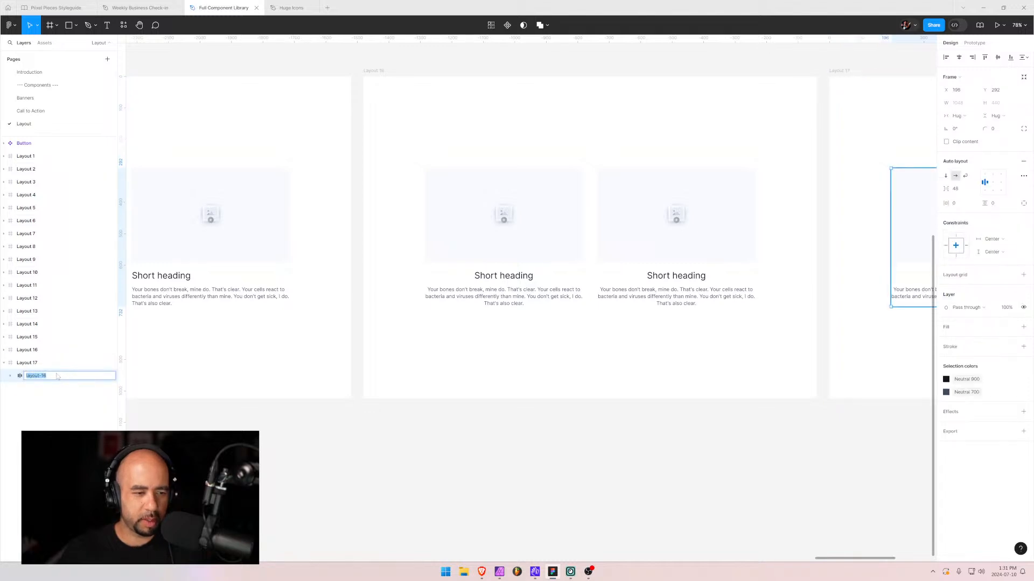
{"action": "type", "text": "layout-17"}
{"action": "key", "text": "Return"}
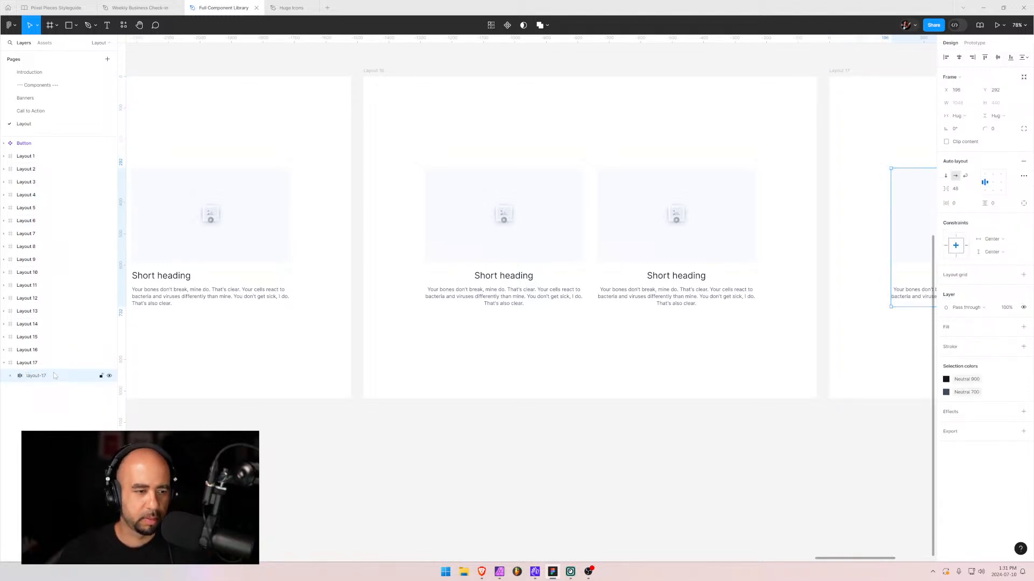
- Rename the second column-1 frame inside layout-17 as column-2
{"action": "left_click", "coordinate": [11, 377]}
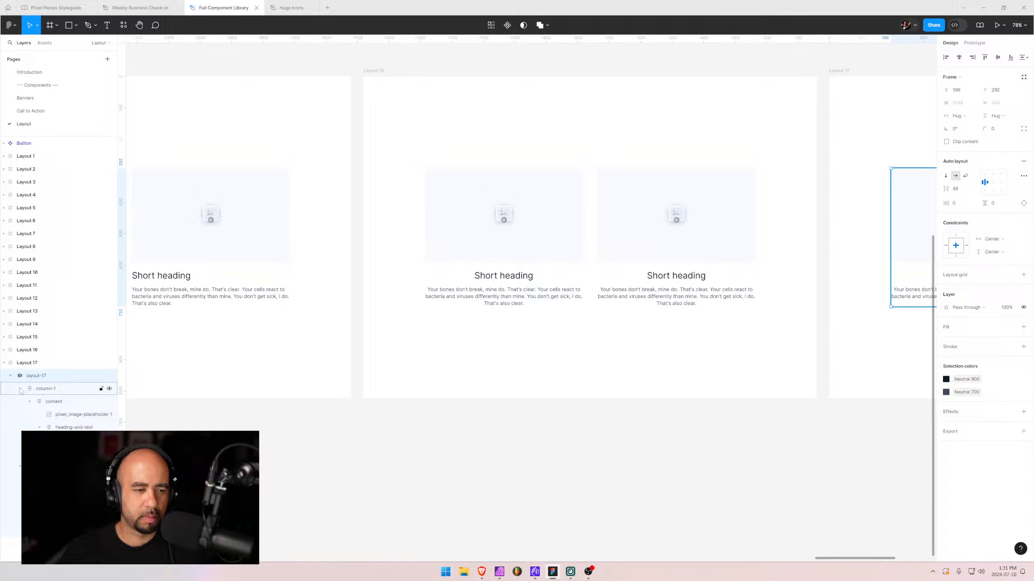
{"action": "left_click", "coordinate": [20, 389]}
{"action": "left_click", "coordinate": [39, 405]}
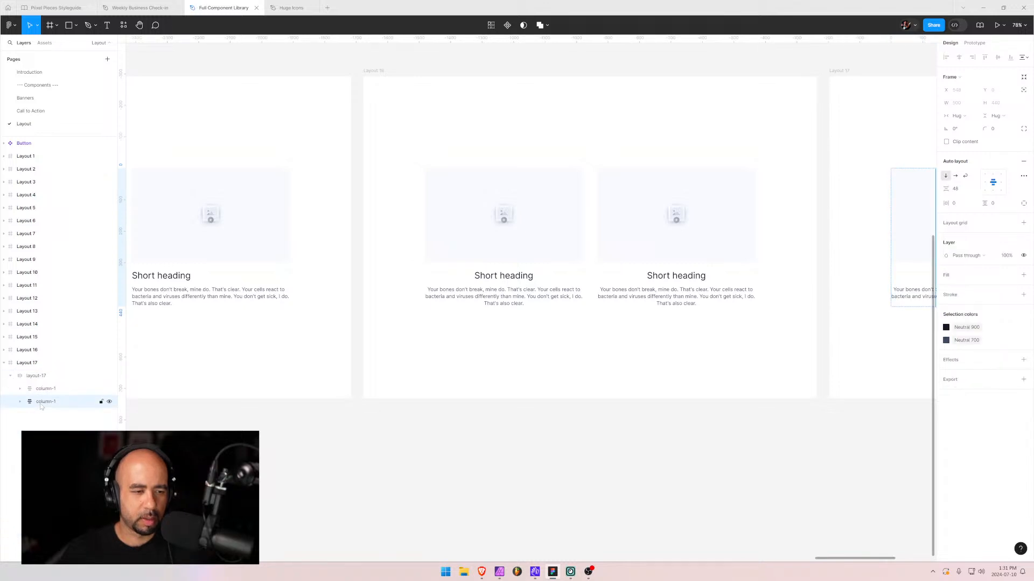
{"action": "double_click", "coordinate": [66, 407]}
{"action": "type", "text": "column-2"}
{"action": "key", "text": "Return"}
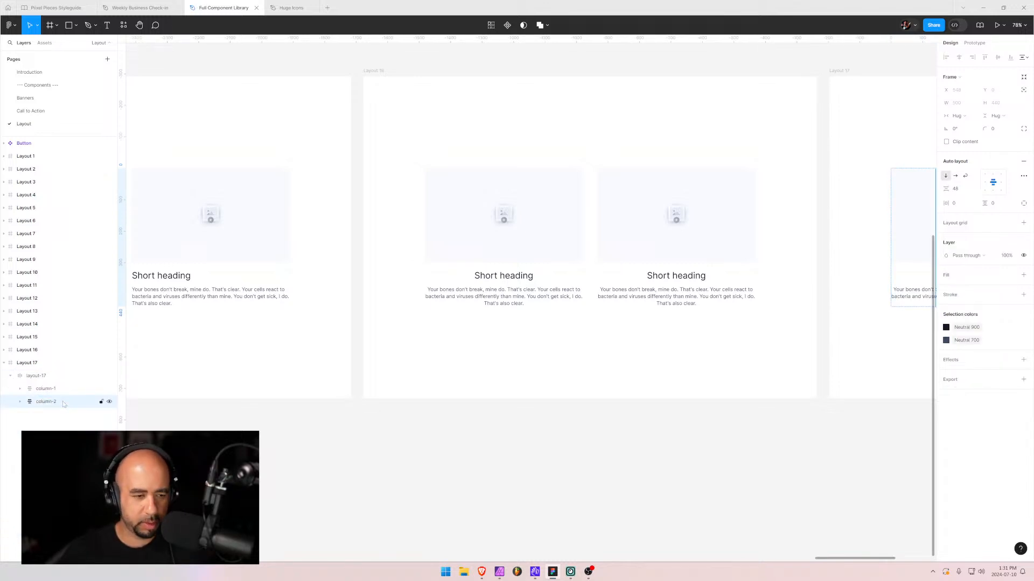
- Duplicate column-2 inside layout-17 and rename the copy as column-3
{"action": "key", "text": "ctrl+d"}
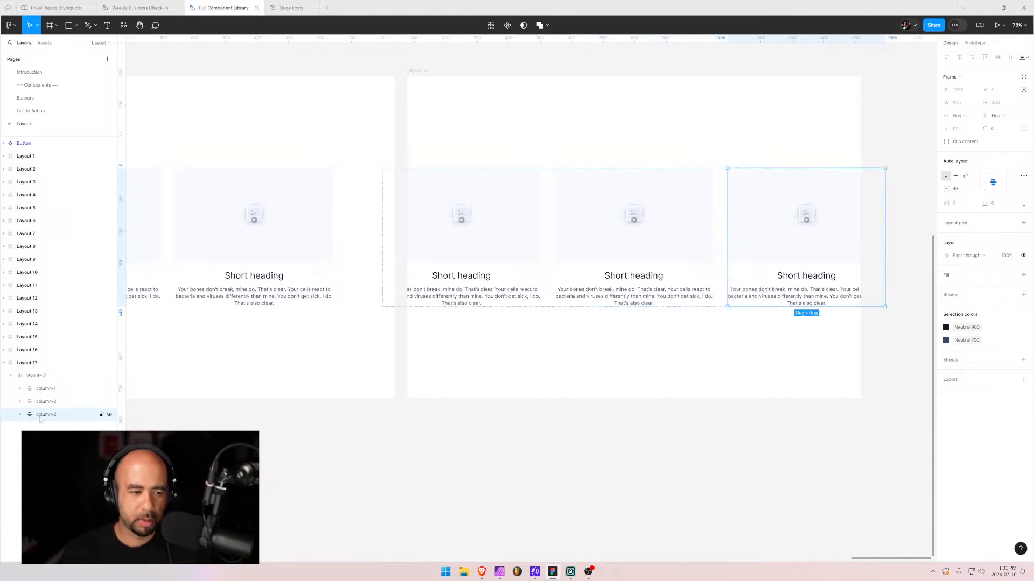
{"action": "double_click", "coordinate": [43, 418]}
{"action": "type", "text": "3"}
{"action": "key", "text": "Return"}
{"action": "key", "text": "Escape"}
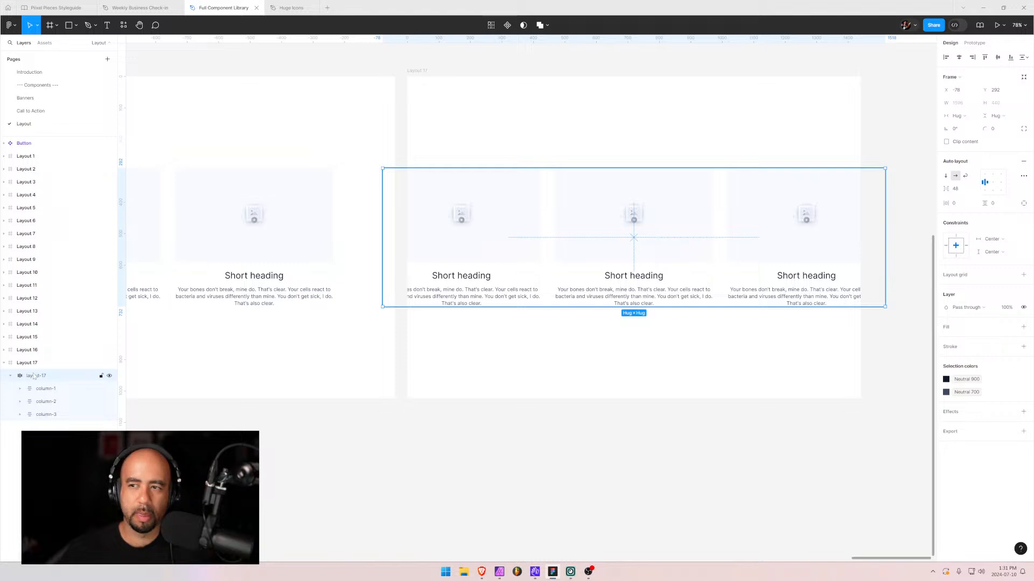
- Select the image placeholders of all three columns in Layout 17 together
{"action": "left_click", "coordinate": [517, 215]}
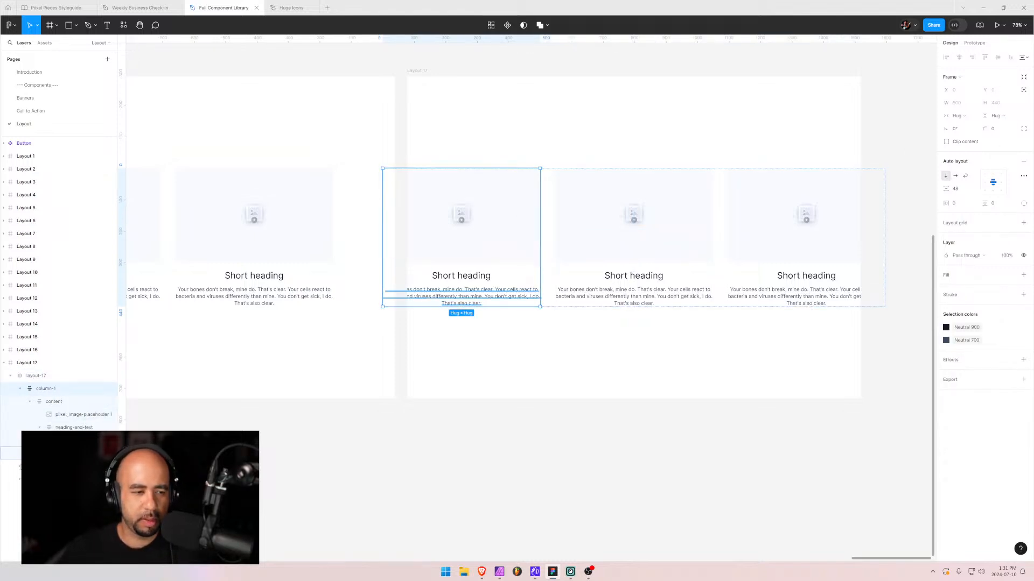
{"action": "left_click", "coordinate": [18, 545]}
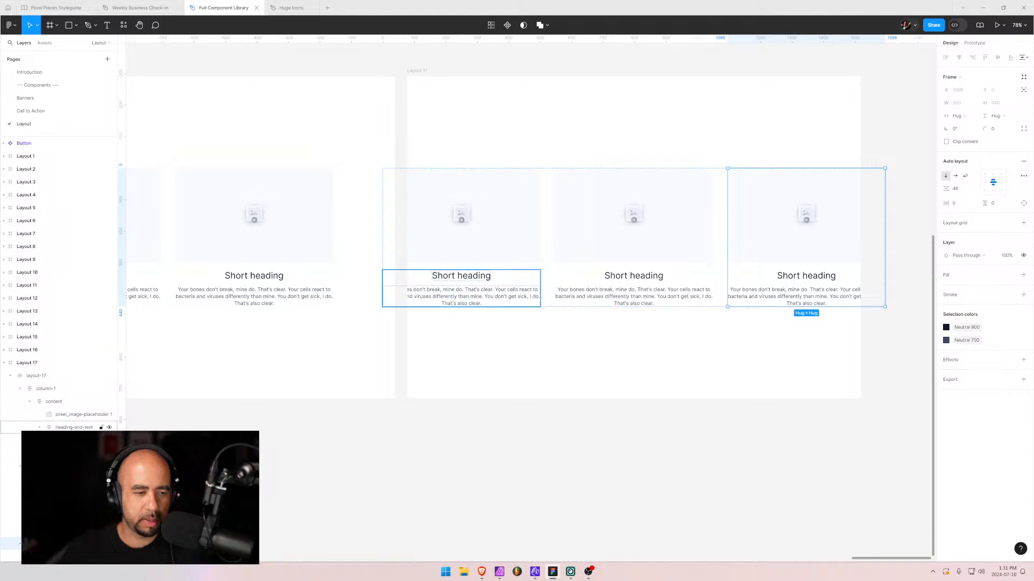
{"action": "left_click", "coordinate": [81, 415]}
{"action": "left_click", "coordinate": [82, 492], "text": "ctrl"}
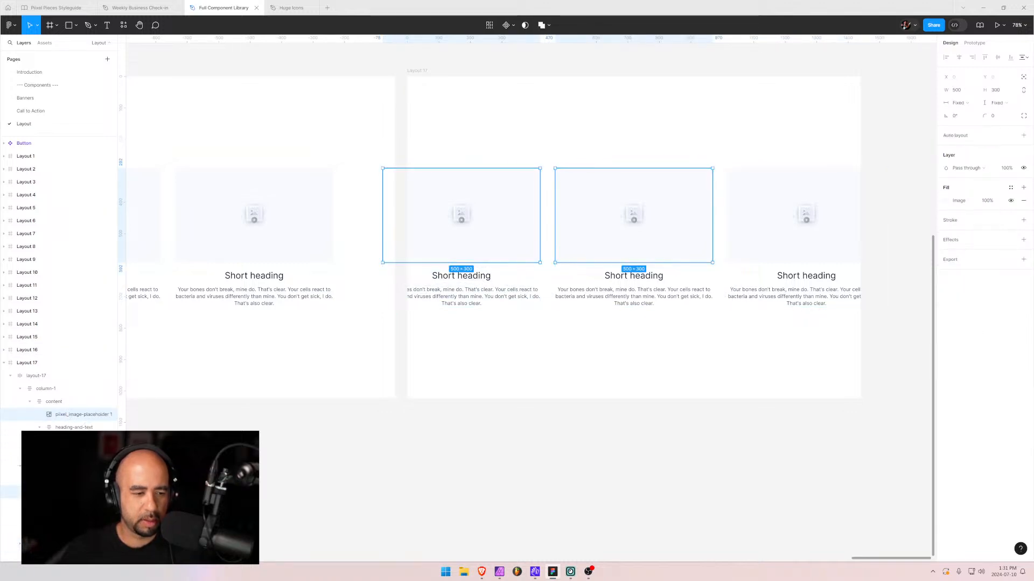
{"action": "scroll", "coordinate": [60, 323], "scroll_direction": "down", "scroll_amount": 2}
{"action": "left_click", "coordinate": [82, 516], "text": "ctrl"}
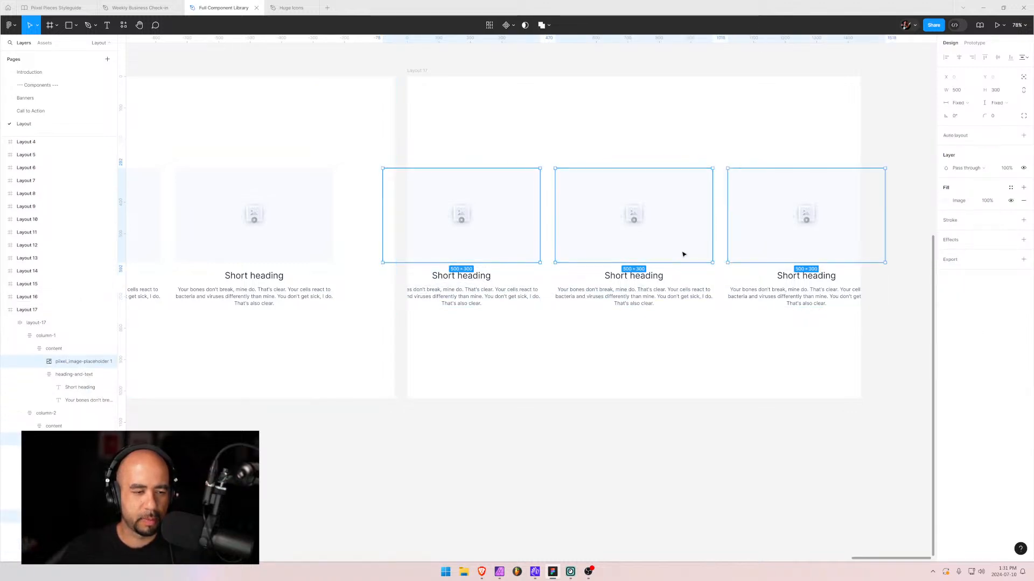
- Try a width of 250 and a height of 150 on the three selected image placeholders
{"action": "left_click", "coordinate": [963, 91]}
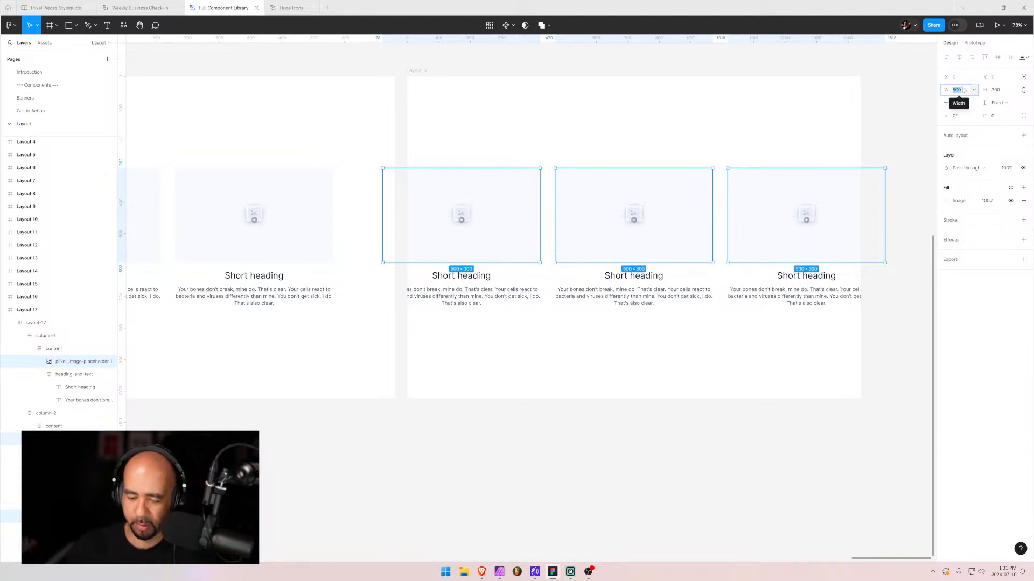
{"action": "type", "text": "250"}
{"action": "key", "text": "Return"}
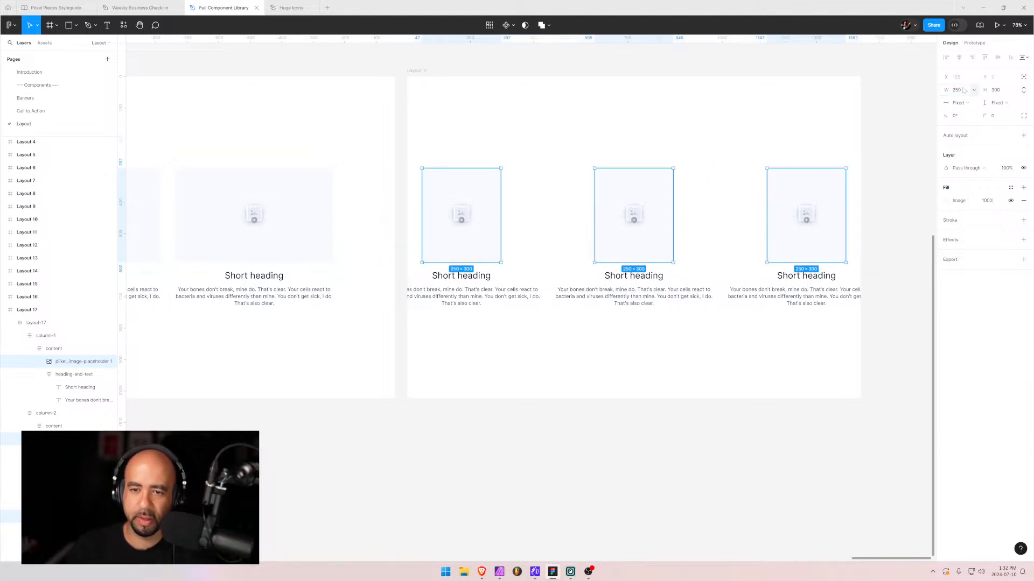
{"action": "left_click", "coordinate": [1003, 92]}
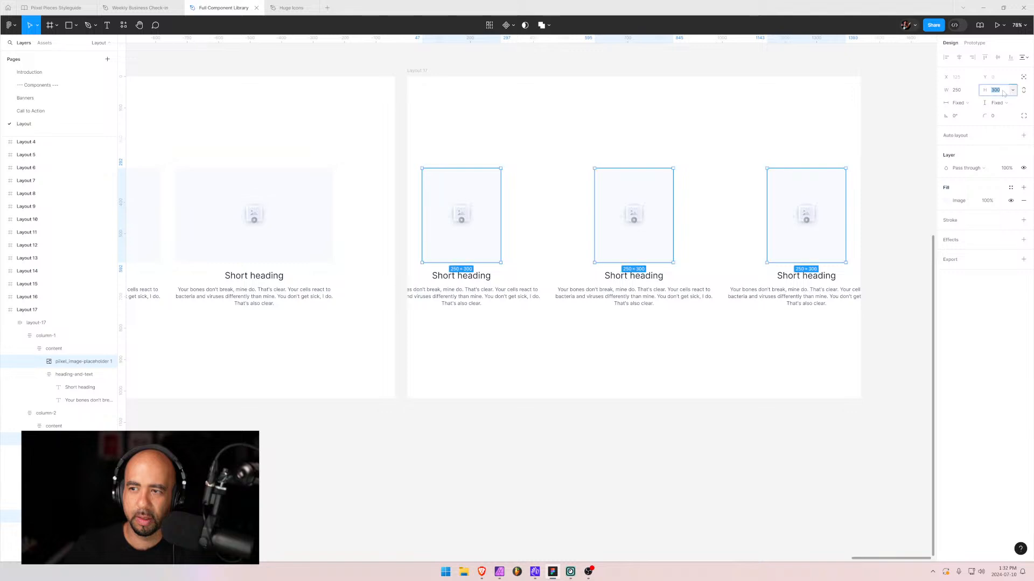
{"action": "type", "text": "150"}
{"action": "key", "text": "Return"}
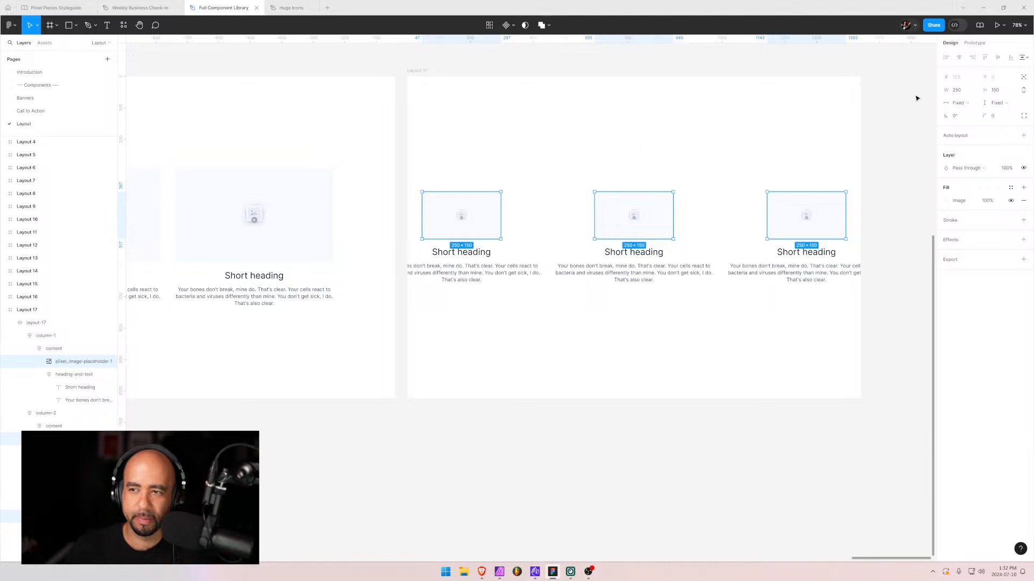
- Set the three selected image placeholders in Layout 17 to a width of 350 and a height of 200
{"action": "left_click", "coordinate": [958, 90]}
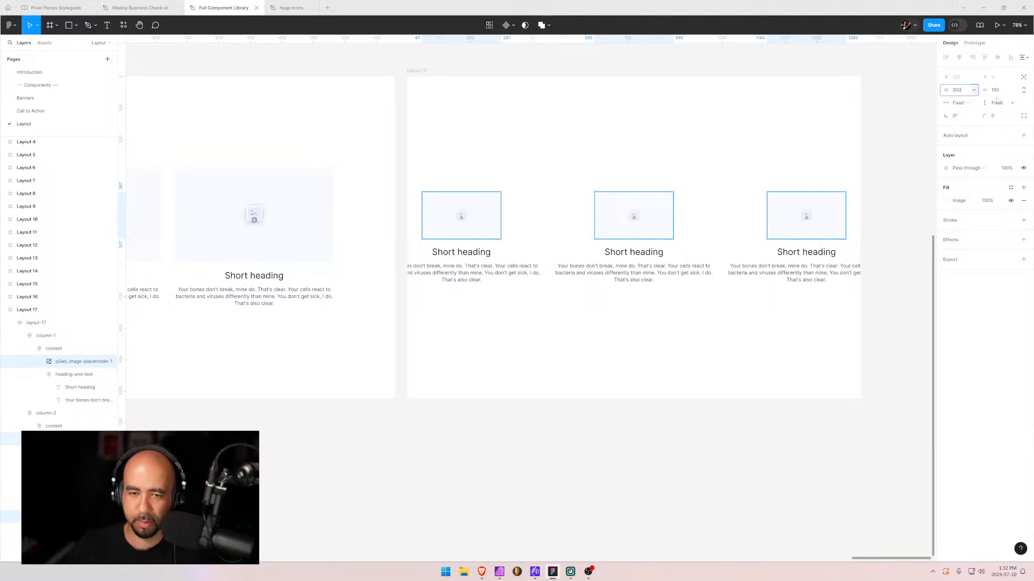
{"action": "key", "text": "Return"}
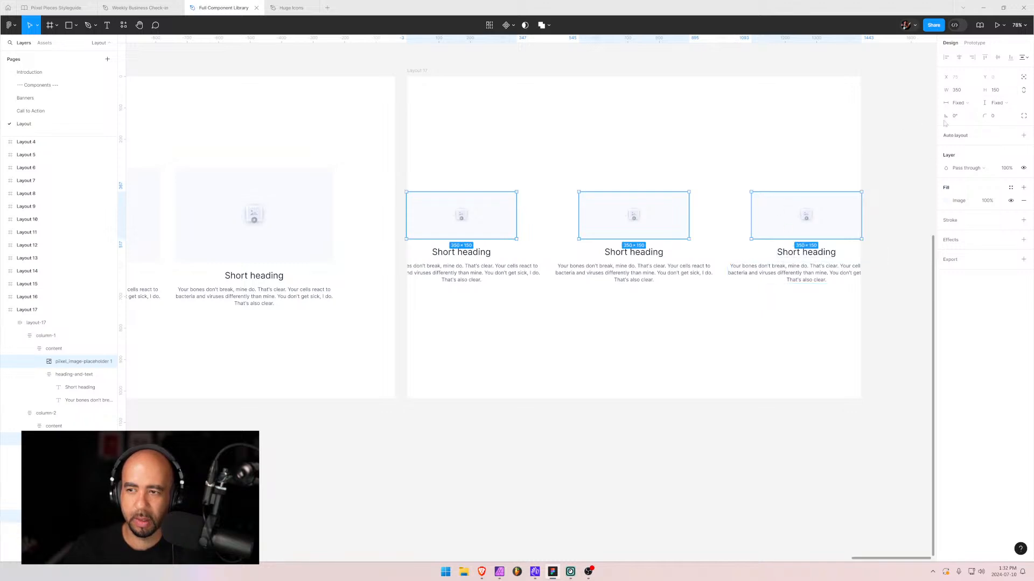
{"action": "left_click", "coordinate": [1006, 92]}
{"action": "type", "text": "200"}
{"action": "key", "text": "Return"}
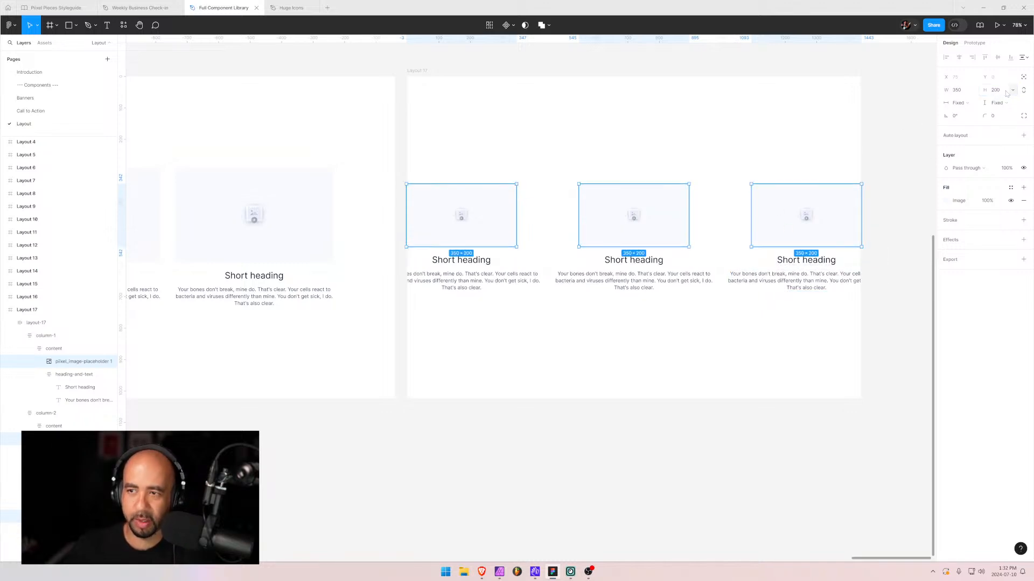
- Set the content frames of all three columns in Layout 17 to a width of 350
{"action": "left_click", "coordinate": [43, 350]}
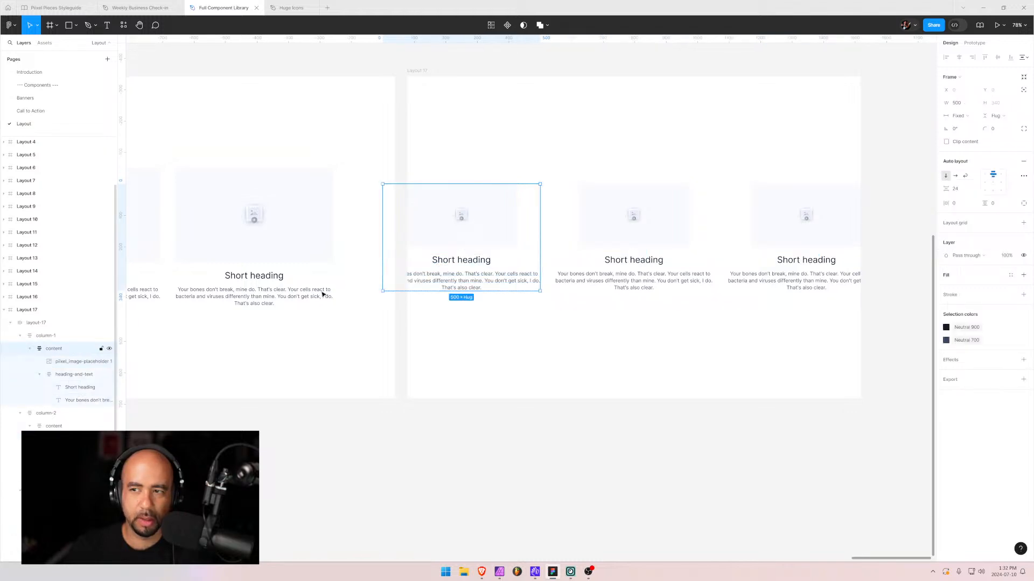
{"action": "left_click", "coordinate": [966, 104]}
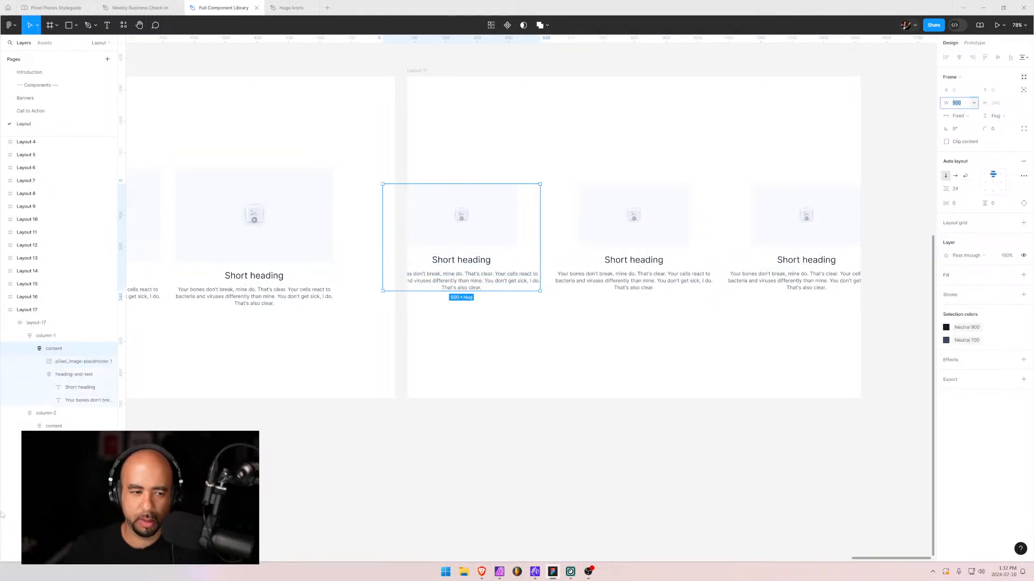
{"action": "left_click", "coordinate": [29, 349]}
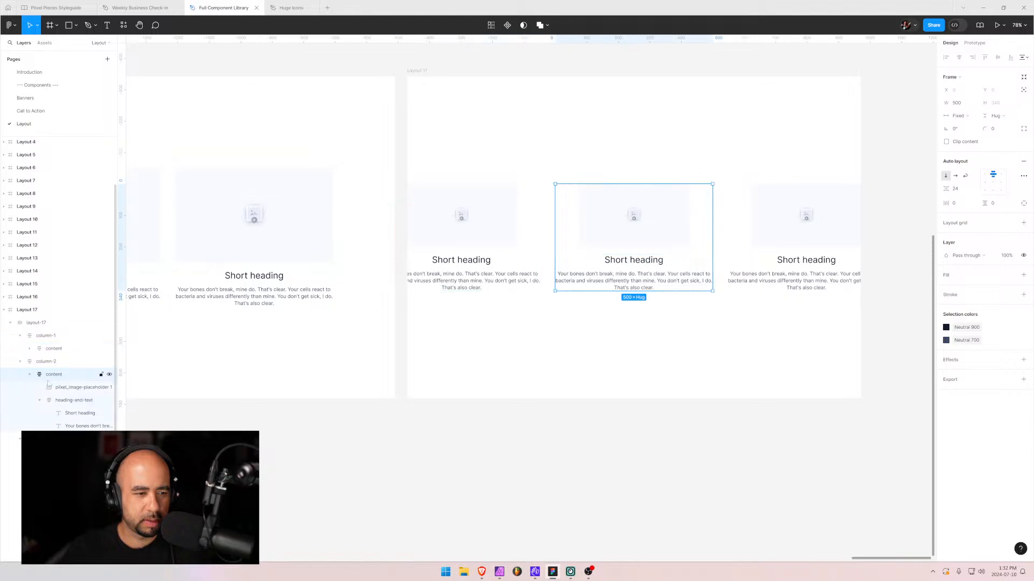
{"action": "left_click", "coordinate": [29, 375]}
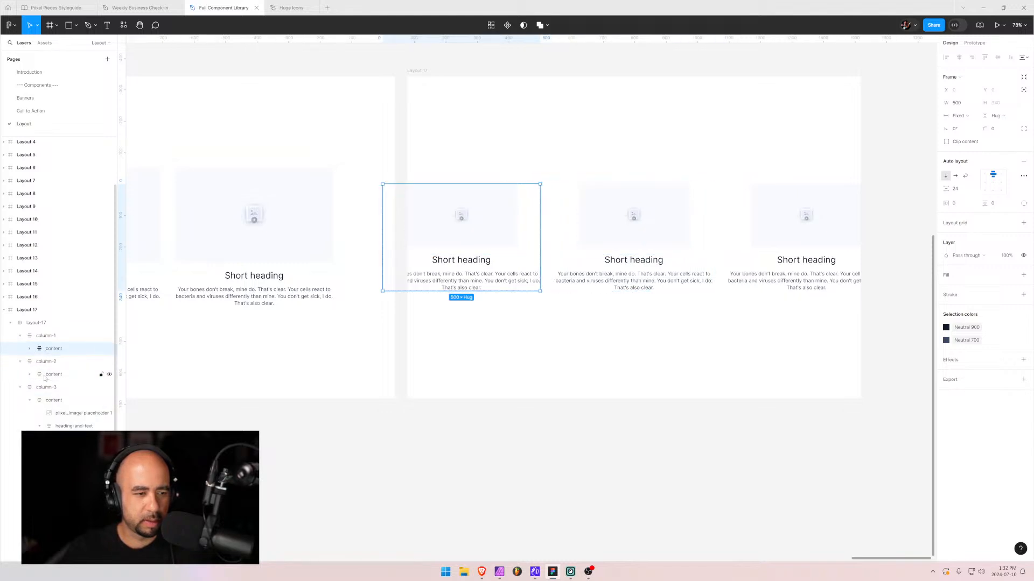
{"action": "left_click", "coordinate": [54, 374], "text": "shift"}
{"action": "left_click", "coordinate": [41, 403], "text": "shift"}
{"action": "left_click", "coordinate": [30, 401]}
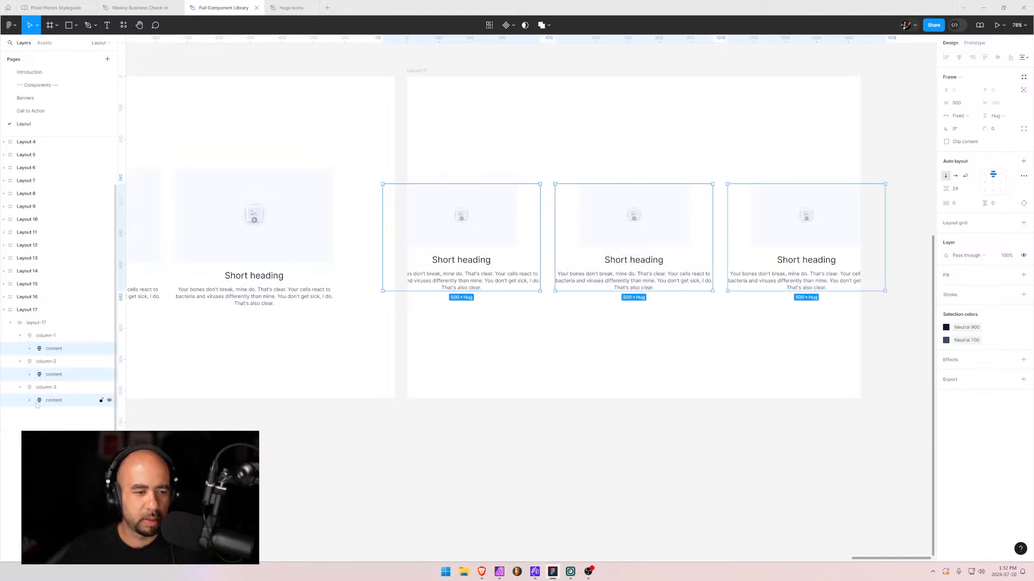
{"action": "left_click", "coordinate": [964, 103]}
{"action": "type", "text": "35"}
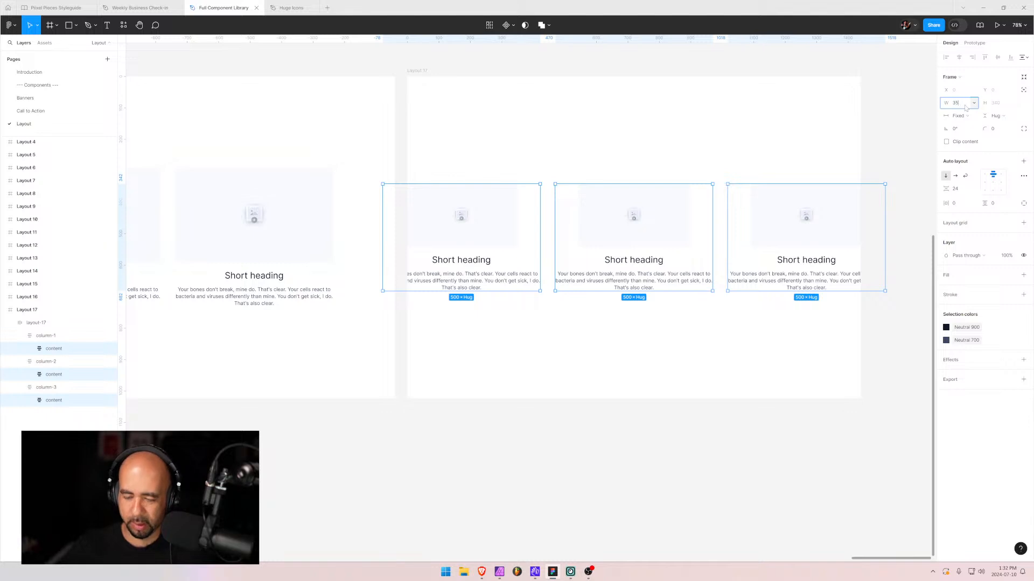
{"action": "type", "text": "0"}
{"action": "key", "text": "Return"}
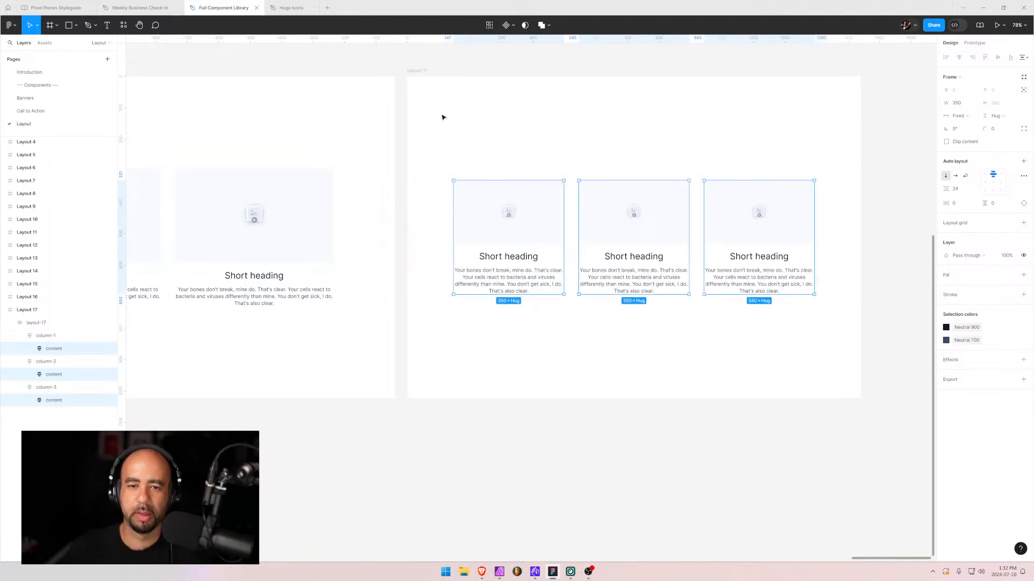
{"action": "left_click", "coordinate": [565, 373]}
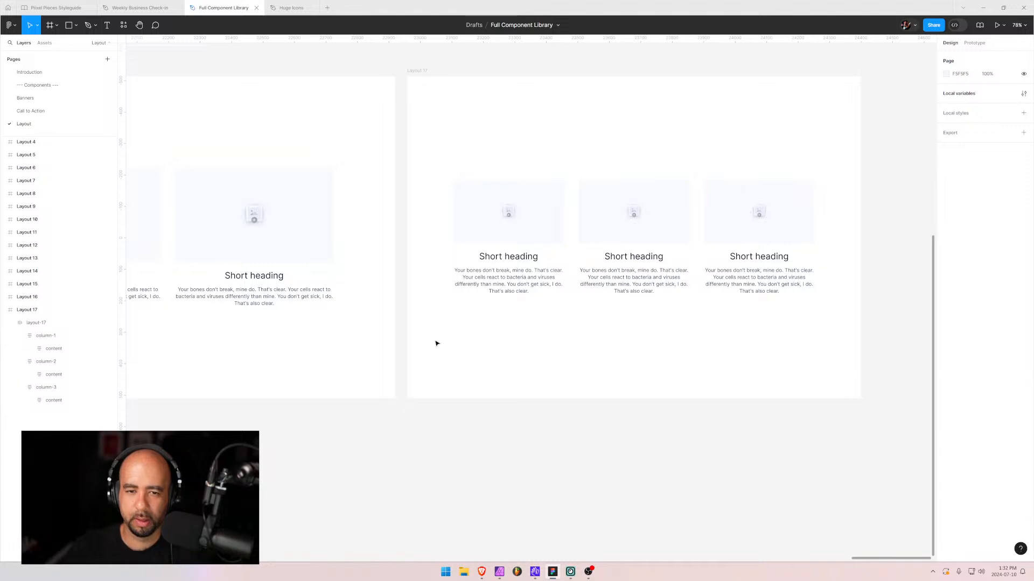
- Center the layout-17 frame within its Layout 17 parent and collapse the layers of both
{"action": "left_click", "coordinate": [579, 215]}
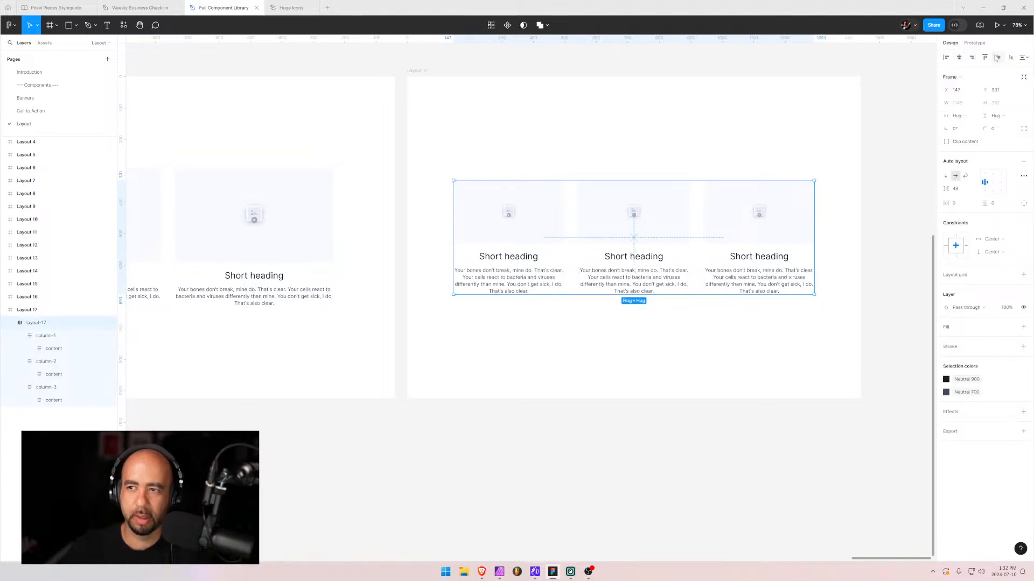
{"action": "left_click", "coordinate": [604, 128]}
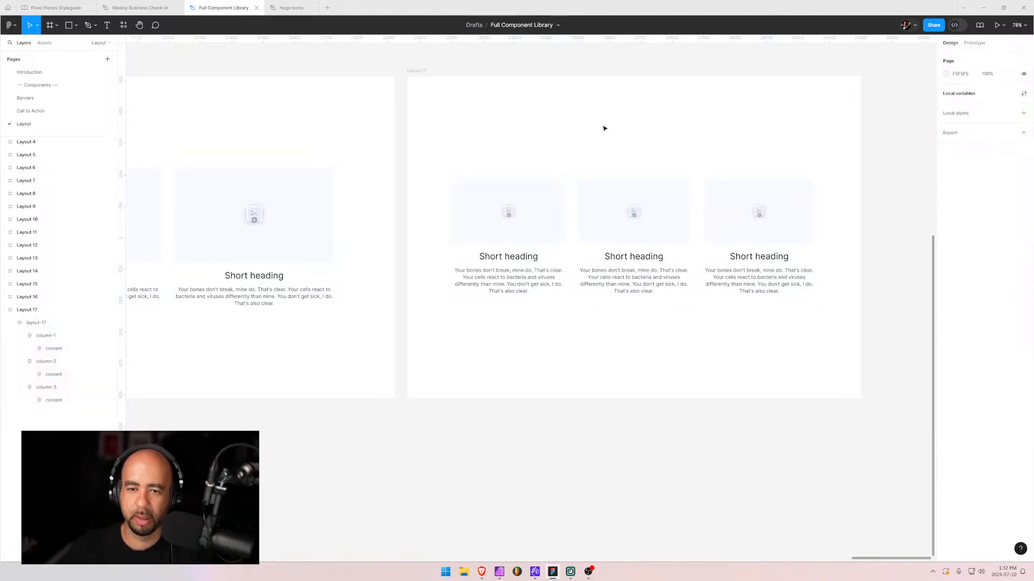
{"action": "left_click", "coordinate": [10, 324]}
{"action": "left_click", "coordinate": [3, 310]}
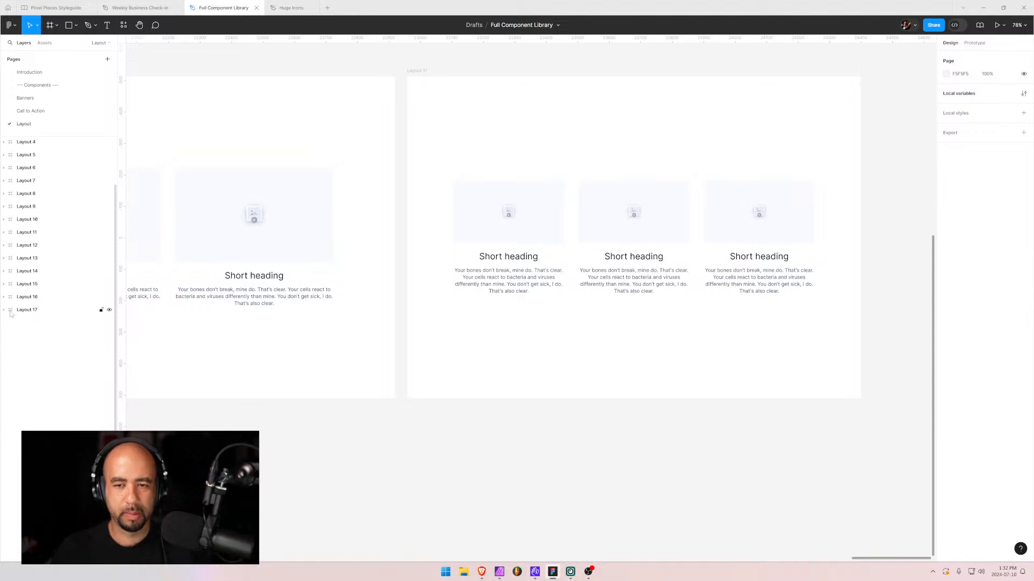
- Duplicate the Layout 17 frame and rename the inner frame of the copy as layout-18
{"action": "left_click", "coordinate": [18, 312]}
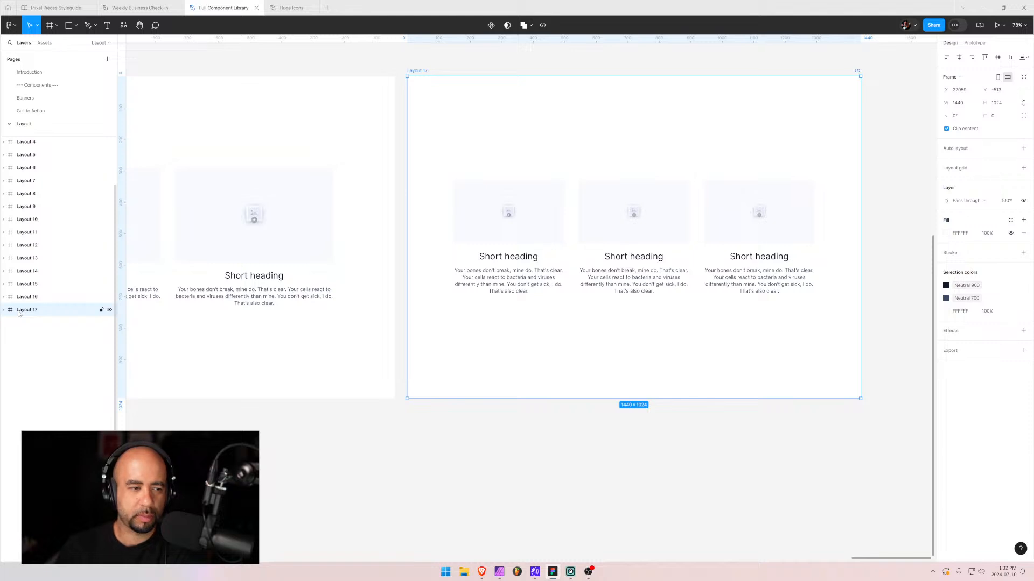
{"action": "key", "text": "ctrl+d"}
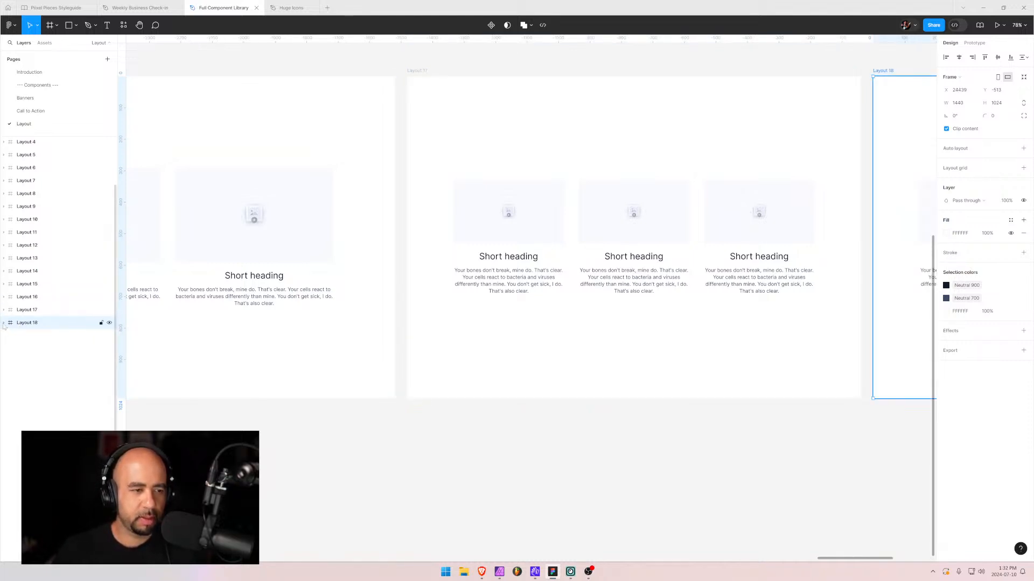
{"action": "key", "text": "Return"}
{"action": "double_click", "coordinate": [54, 337]}
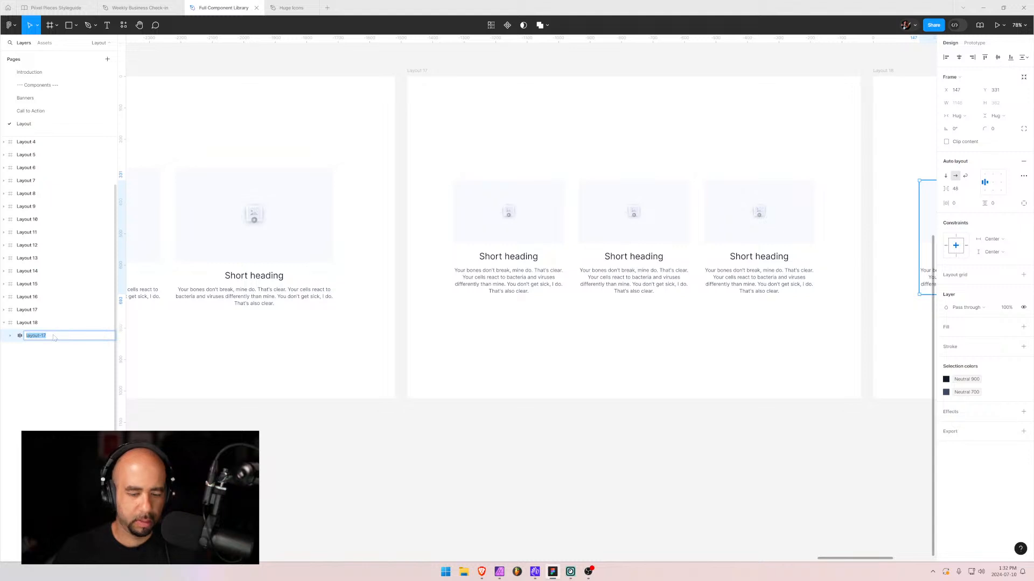
{"action": "key", "text": "Right"}
{"action": "type", "text": "8"}
{"action": "key", "text": "Return"}
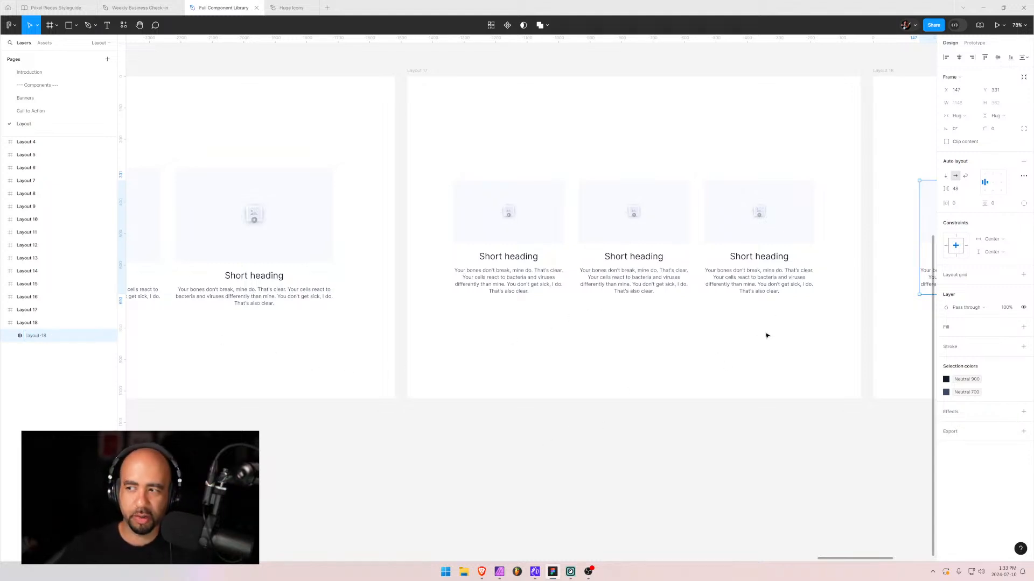
- Compare the column arrangement and text alignment of Layout 16, Layout 17 and Layout 18 on the canvas
{"action": "left_click_drag", "start_coordinate": [797, 342], "coordinate": [312, 354]}
{"action": "left_click_drag", "start_coordinate": [549, 377], "coordinate": [431, 384]}
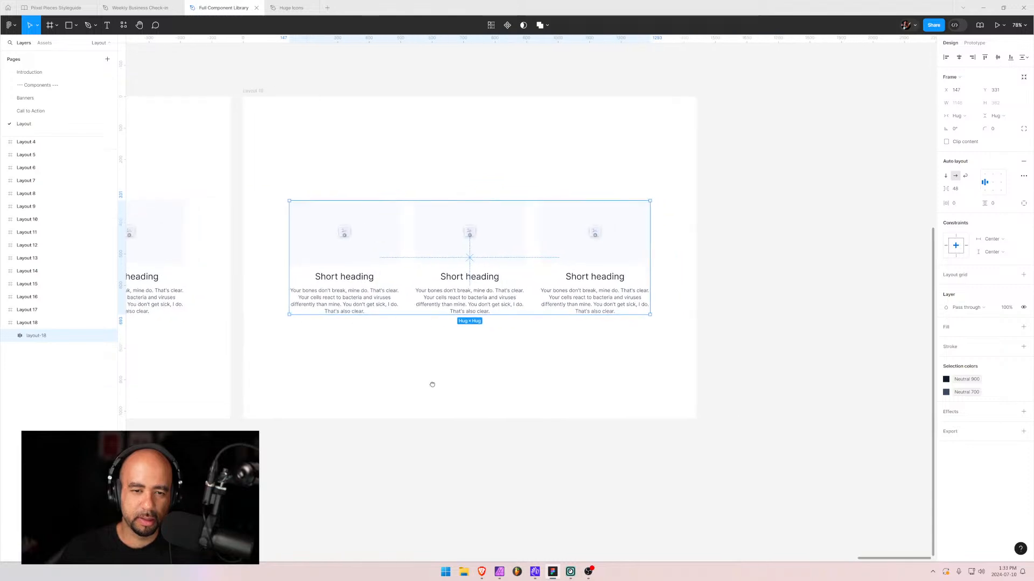
{"action": "left_click_drag", "start_coordinate": [365, 378], "coordinate": [529, 375]}
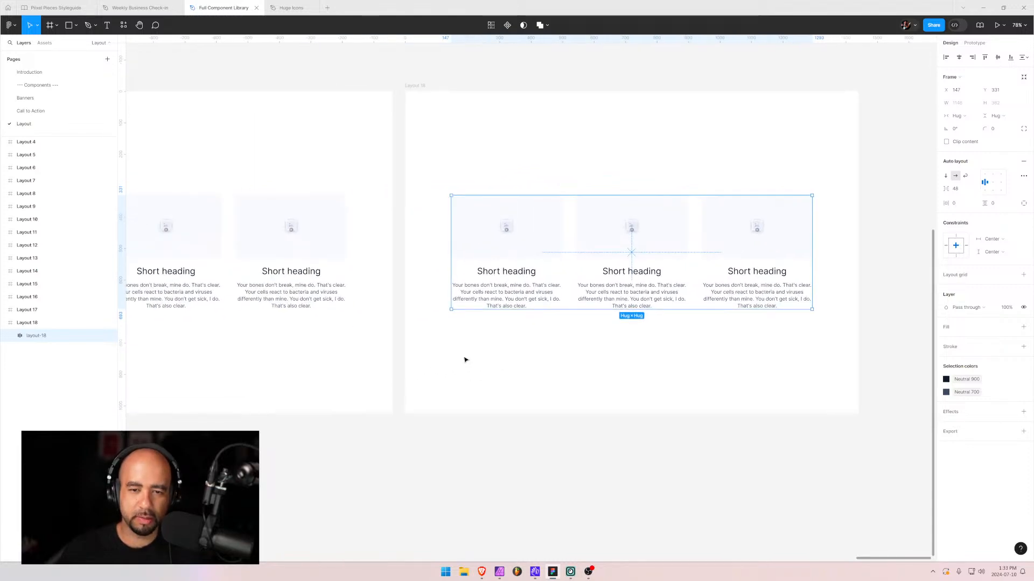
{"action": "left_click_drag", "start_coordinate": [240, 330], "coordinate": [683, 323]}
{"action": "left_click_drag", "start_coordinate": [247, 366], "coordinate": [690, 333]}
{"action": "mouse_move", "coordinate": [320, 333]}
{"action": "left_mouse_down"}
{"action": "mouse_move", "coordinate": [731, 330]}
{"action": "mouse_move", "coordinate": [402, 335]}
{"action": "left_mouse_up"}
{"action": "left_click_drag", "start_coordinate": [747, 334], "coordinate": [374, 328]}
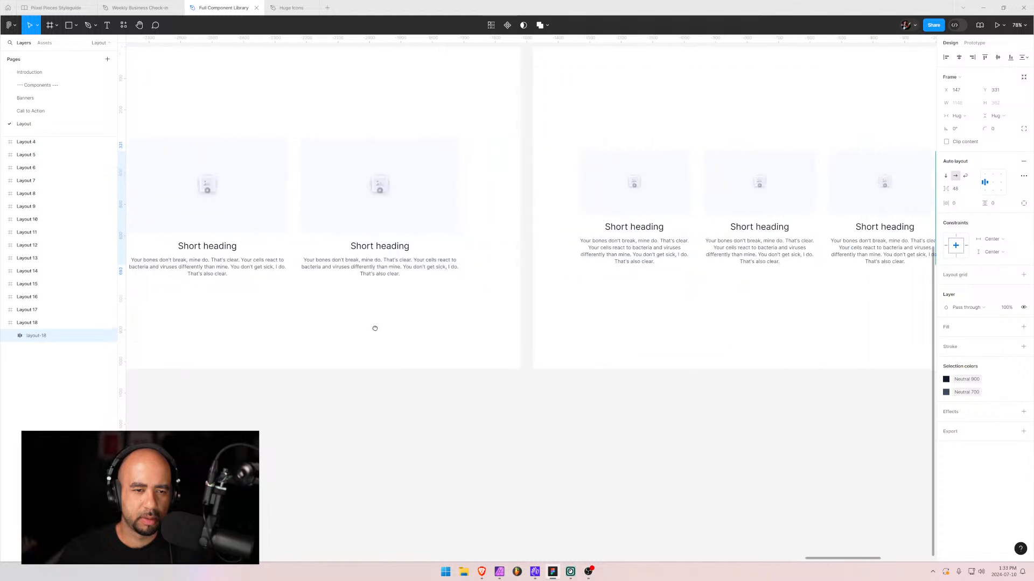
{"action": "left_click_drag", "start_coordinate": [724, 314], "coordinate": [177, 309]}
{"action": "double_click", "coordinate": [476, 231]}
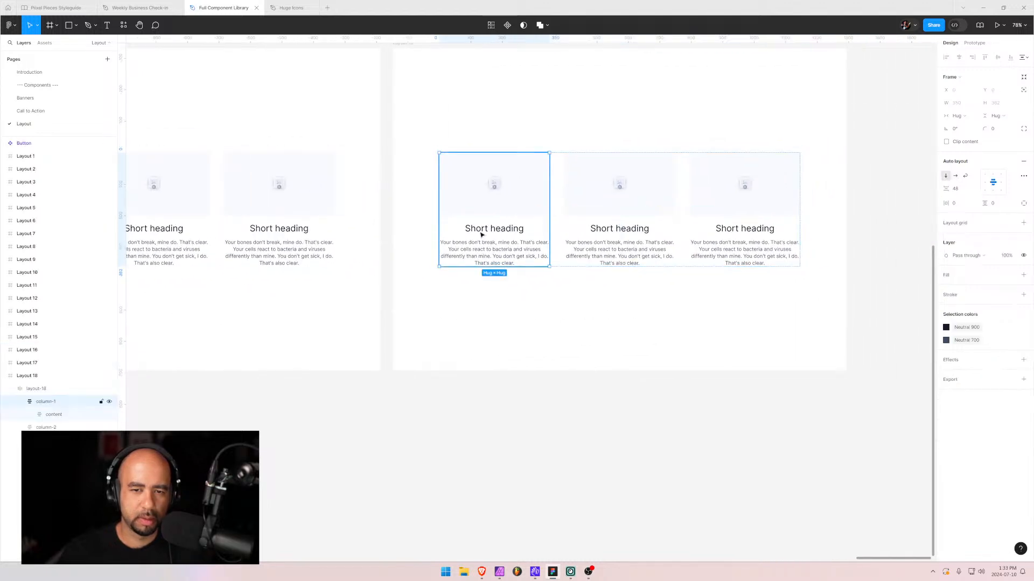
{"action": "double_click", "coordinate": [480, 232]}
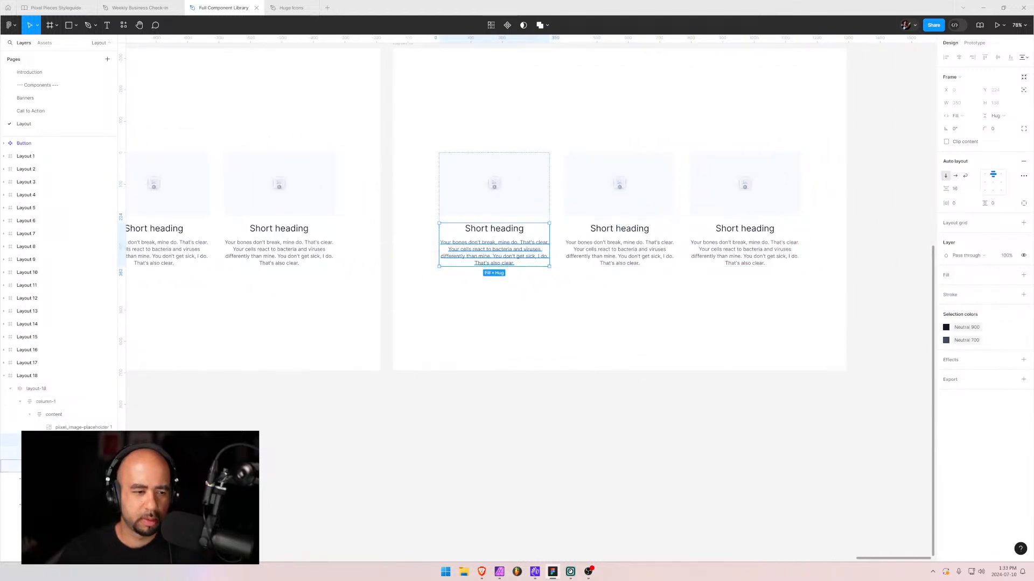
{"action": "left_click", "coordinate": [494, 229]}
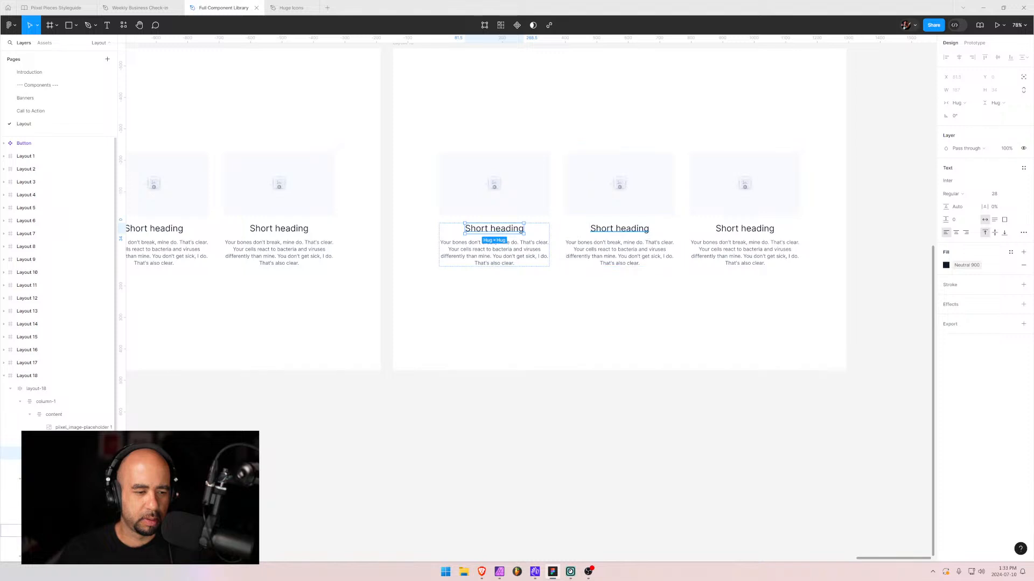
{"action": "left_click", "coordinate": [619, 228], "text": "shift"}
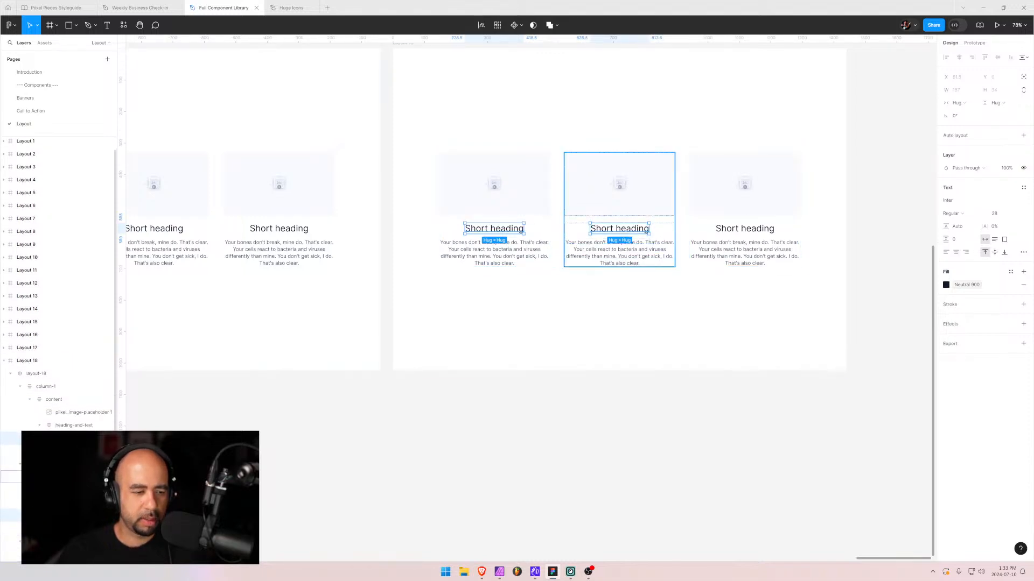
{"action": "left_click", "coordinate": [745, 229], "text": "shift"}
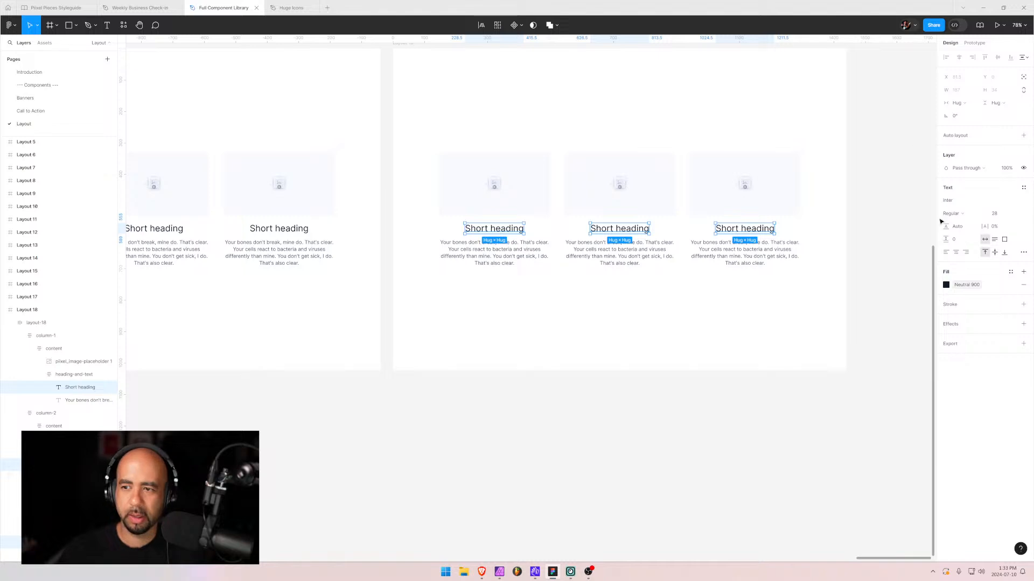
{"action": "left_click", "coordinate": [970, 103]}
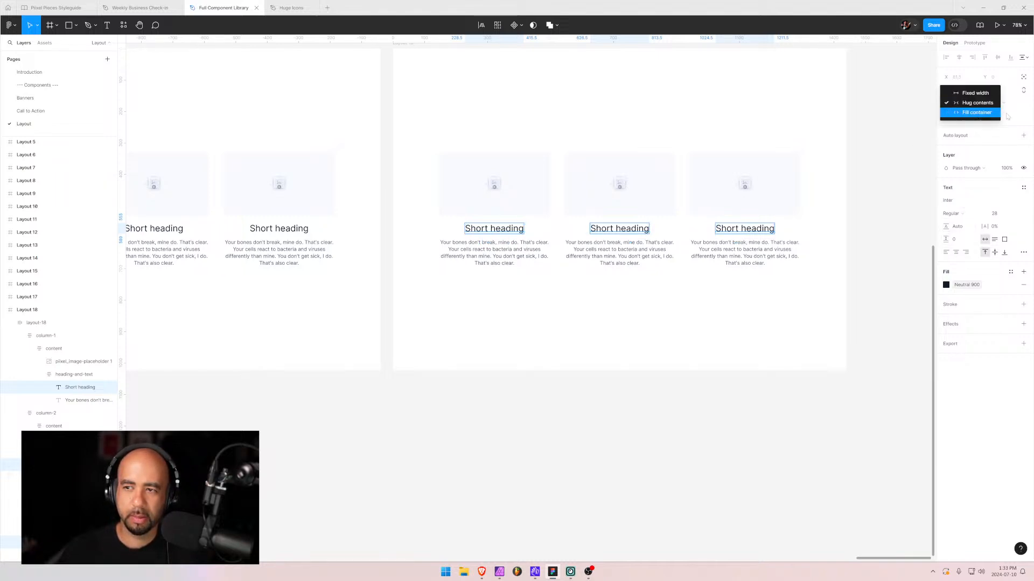
{"action": "left_click", "coordinate": [977, 103]}
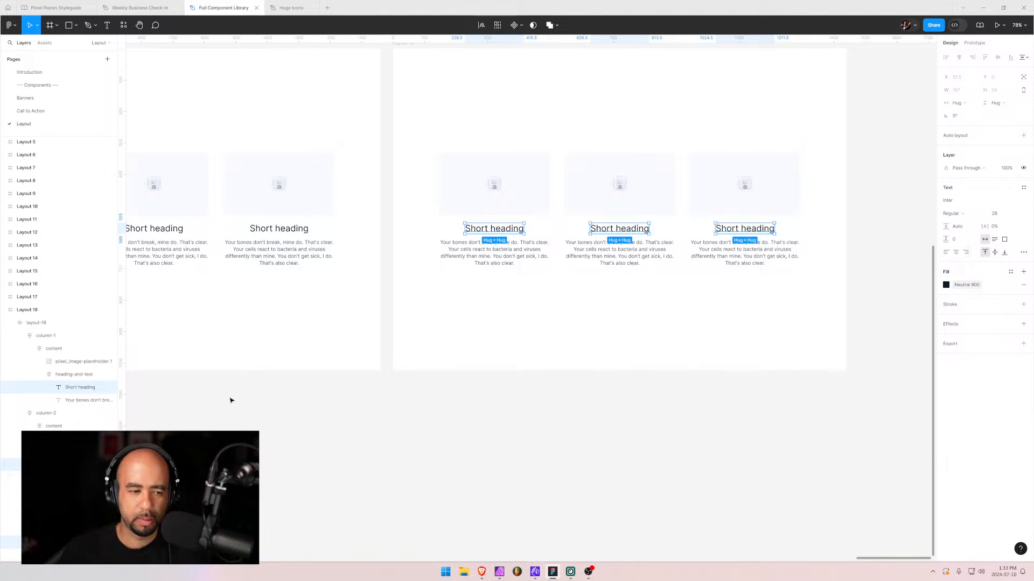
- Set the auto layout alignment of the three heading-and-text frames in Layout 18 to top left
{"action": "left_click", "coordinate": [63, 376]}
{"action": "left_click", "coordinate": [619, 245], "text": "shift"}
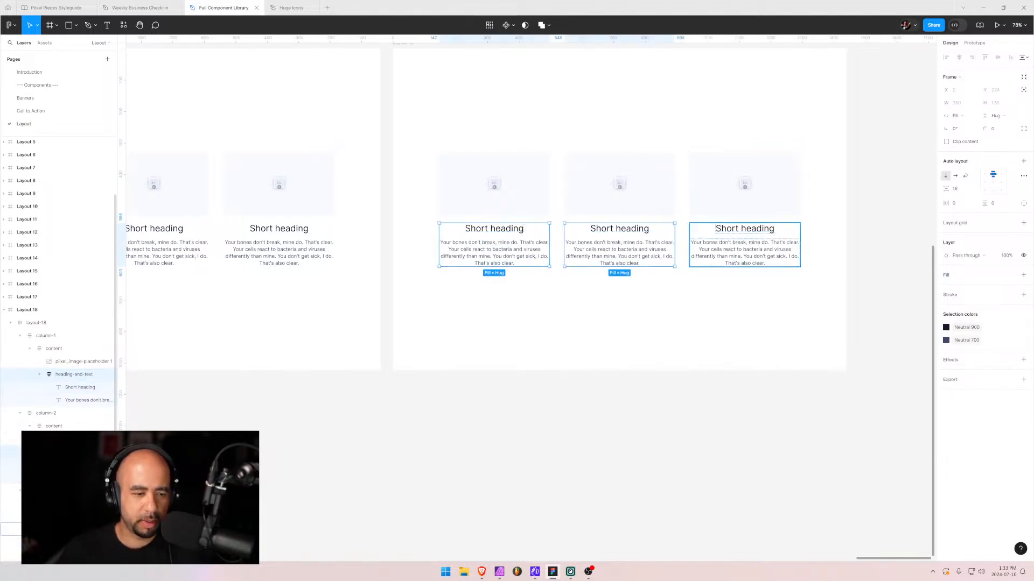
{"action": "left_click", "coordinate": [745, 245], "text": "shift"}
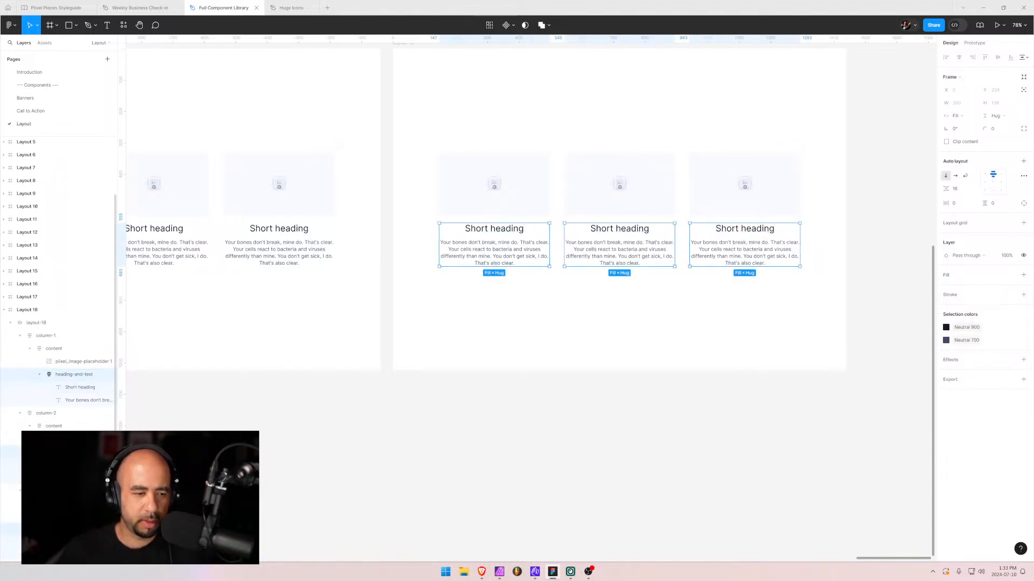
{"action": "left_click", "coordinate": [986, 175]}
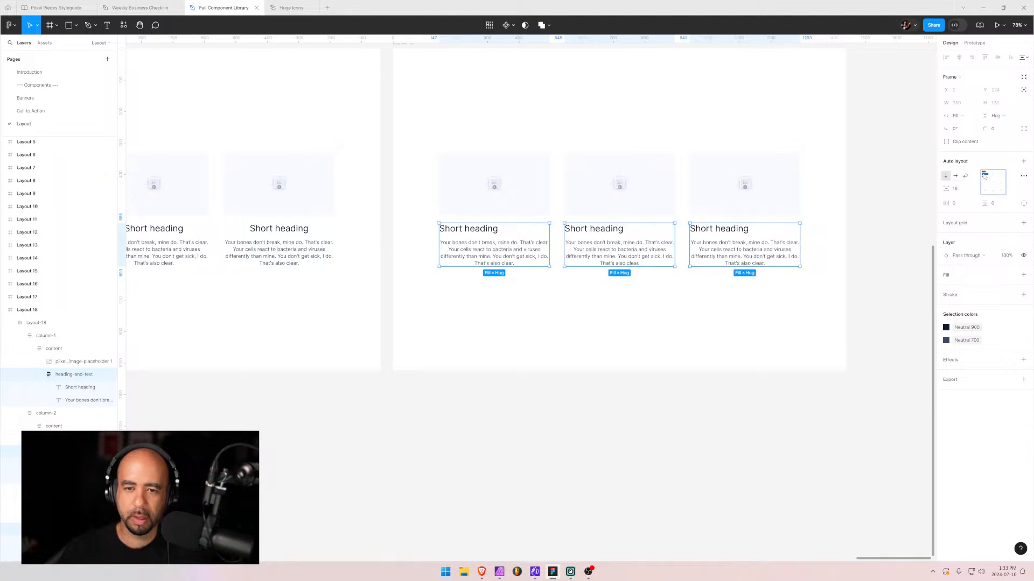
- Left-align the body text under the headings in all three columns of Layout 18
{"action": "left_click", "coordinate": [77, 401]}
{"action": "left_click", "coordinate": [619, 253], "text": "shift"}
{"action": "left_click", "coordinate": [744, 253], "text": "shift"}
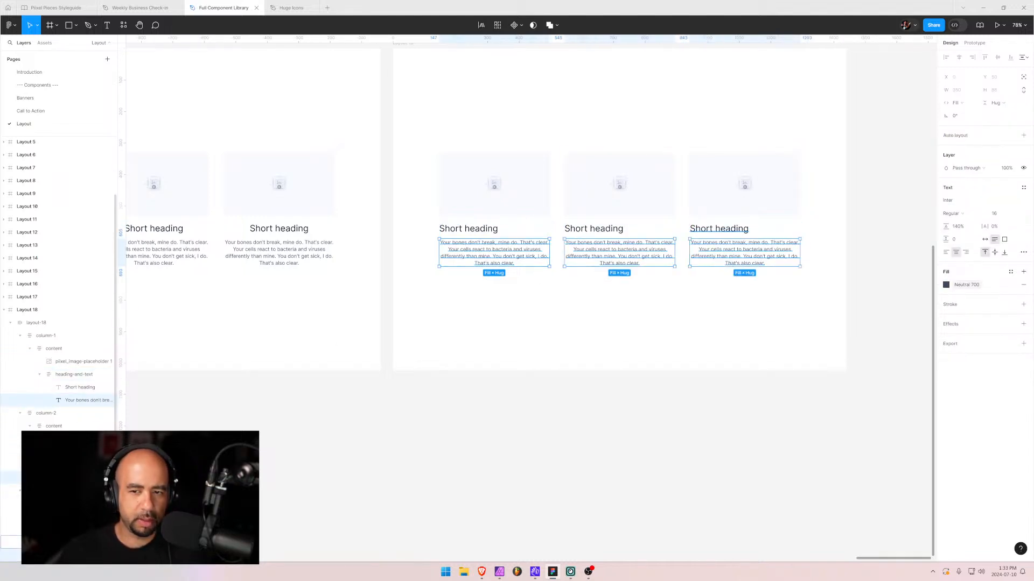
{"action": "left_click", "coordinate": [947, 253]}
{"action": "left_click", "coordinate": [593, 323]}
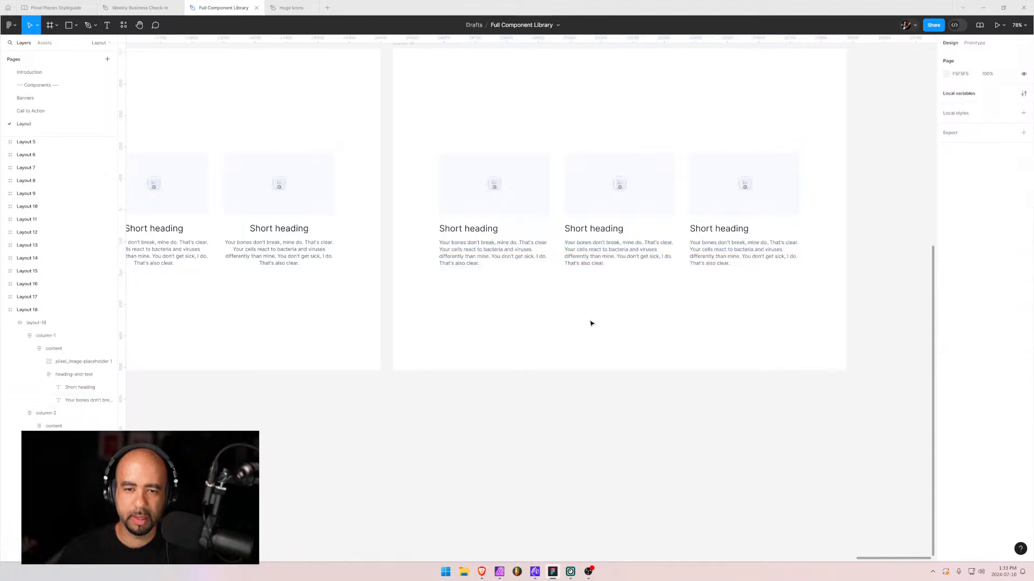
- Collapse layout-18 and its parent Layout 18 frame in the layer tree
{"action": "mouse_move", "coordinate": [255, 306]}
{"action": "left_mouse_down"}
{"action": "mouse_move", "coordinate": [696, 297]}
{"action": "mouse_move", "coordinate": [387, 282]}
{"action": "mouse_move", "coordinate": [879, 259]}
{"action": "mouse_move", "coordinate": [280, 244]}
{"action": "mouse_move", "coordinate": [571, 276]}
{"action": "mouse_move", "coordinate": [245, 313]}
{"action": "left_mouse_up"}
{"action": "left_click_drag", "start_coordinate": [521, 299], "coordinate": [474, 286]}
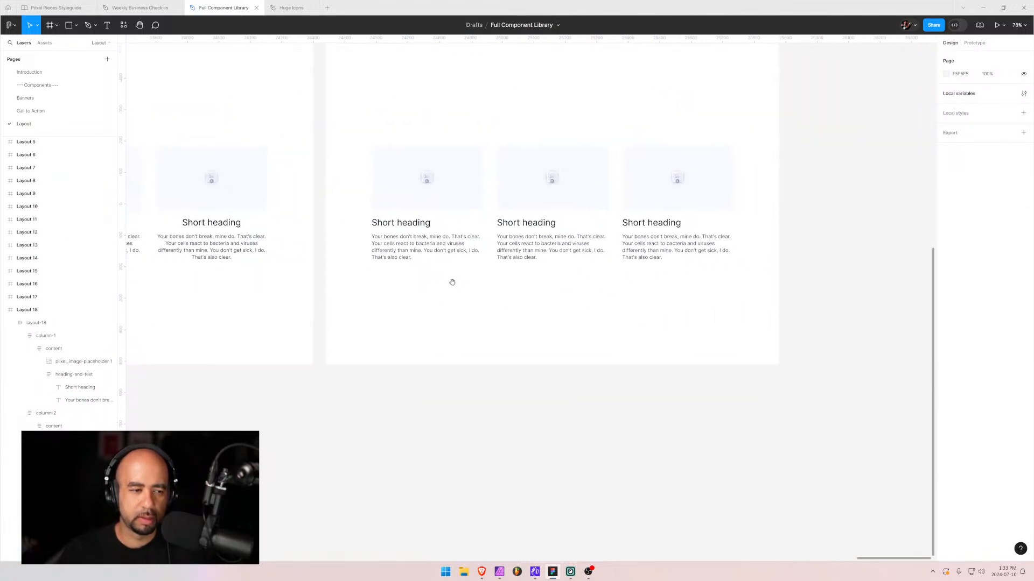
{"action": "left_click", "coordinate": [10, 324]}
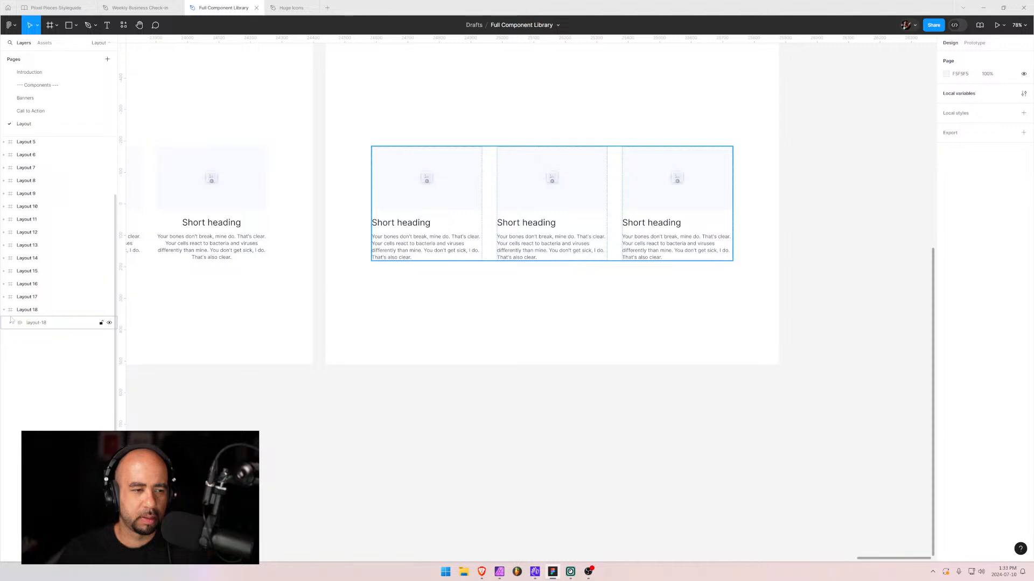
{"action": "left_click", "coordinate": [3, 310]}
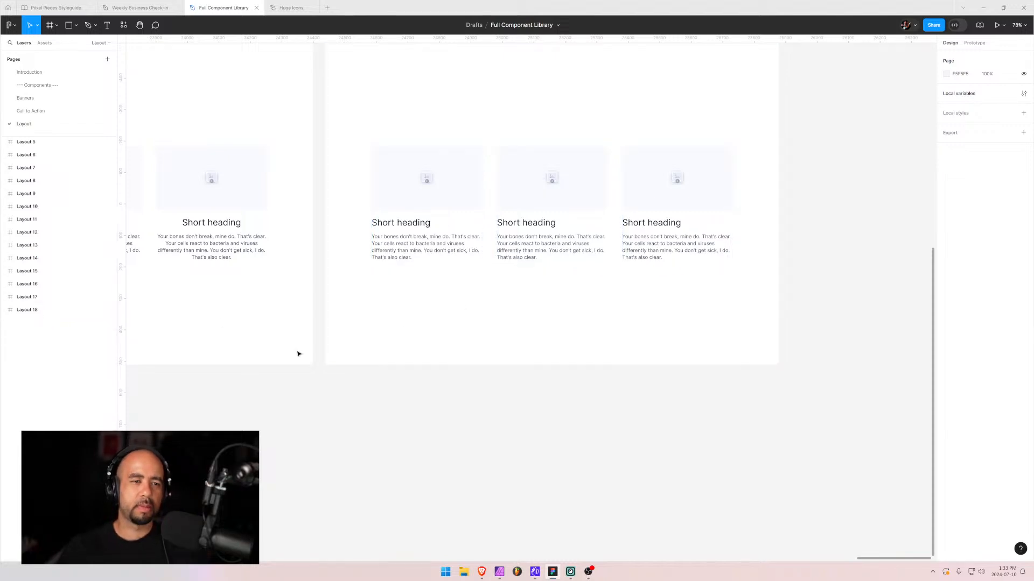
{"action": "left_click_drag", "start_coordinate": [210, 314], "coordinate": [621, 324]}
{"action": "left_click_drag", "start_coordinate": [342, 316], "coordinate": [650, 346]}
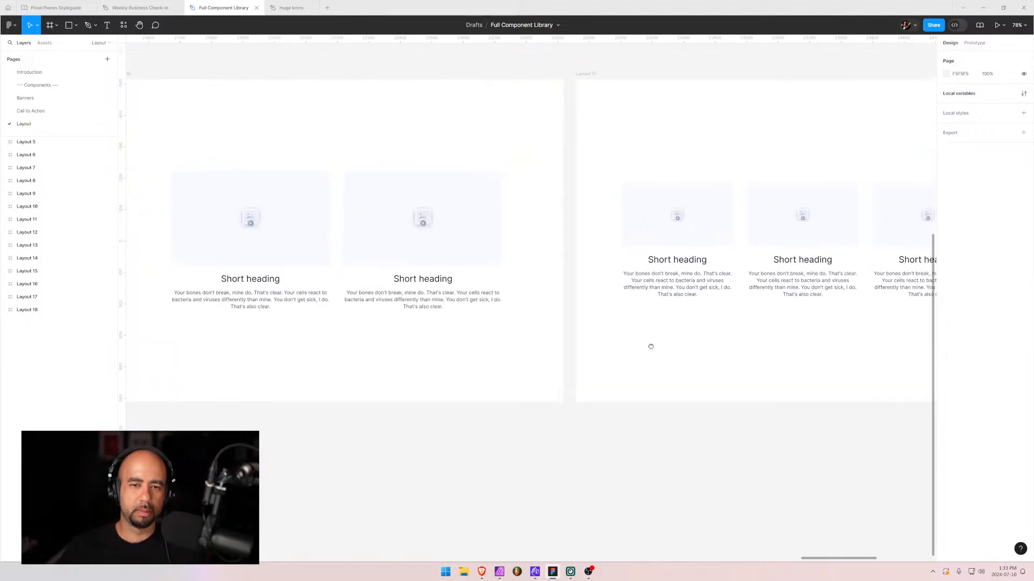
{"action": "left_click_drag", "start_coordinate": [327, 320], "coordinate": [183, 330]}
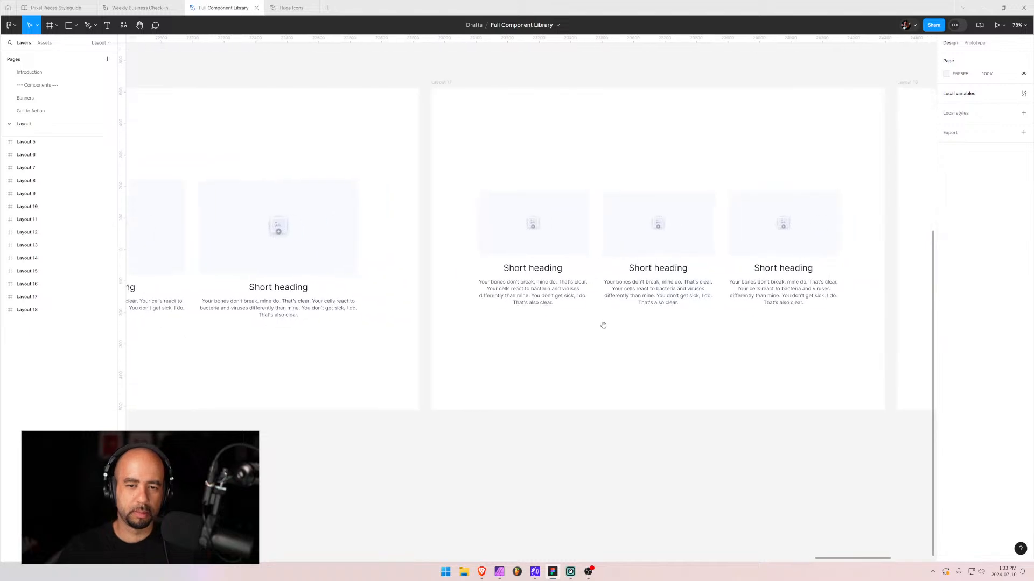
- Review the finished three-column sections of Layout 17 and Layout 18 up close, including spacing between columns and heading placement
{"action": "left_click_drag", "start_coordinate": [603, 325], "coordinate": [429, 341]}
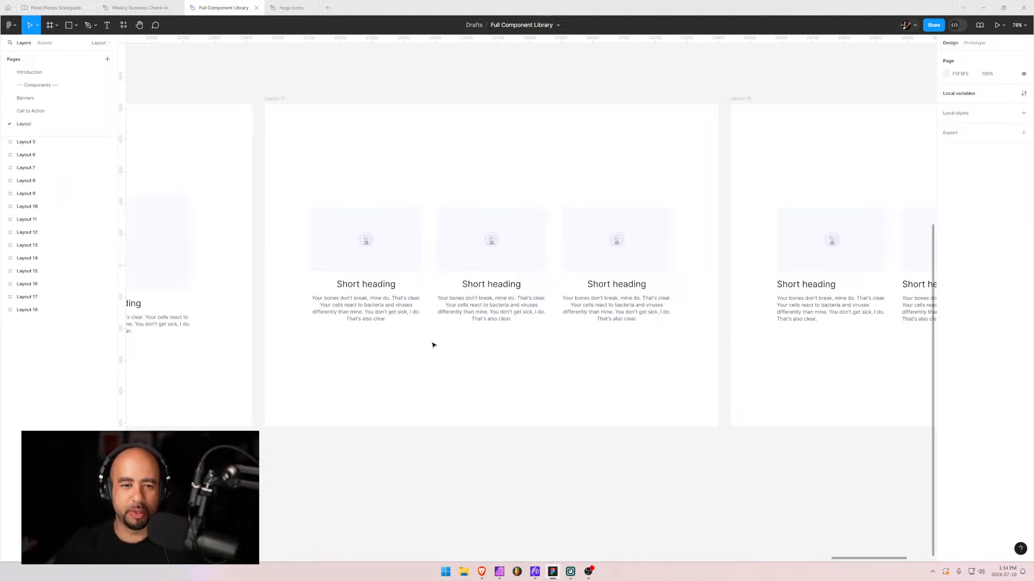
{"action": "left_click_drag", "start_coordinate": [797, 377], "coordinate": [365, 370]}
{"action": "left_click_drag", "start_coordinate": [524, 372], "coordinate": [545, 372]}
{"action": "scroll", "coordinate": [545, 372], "scroll_direction": "up", "scroll_amount": 5}
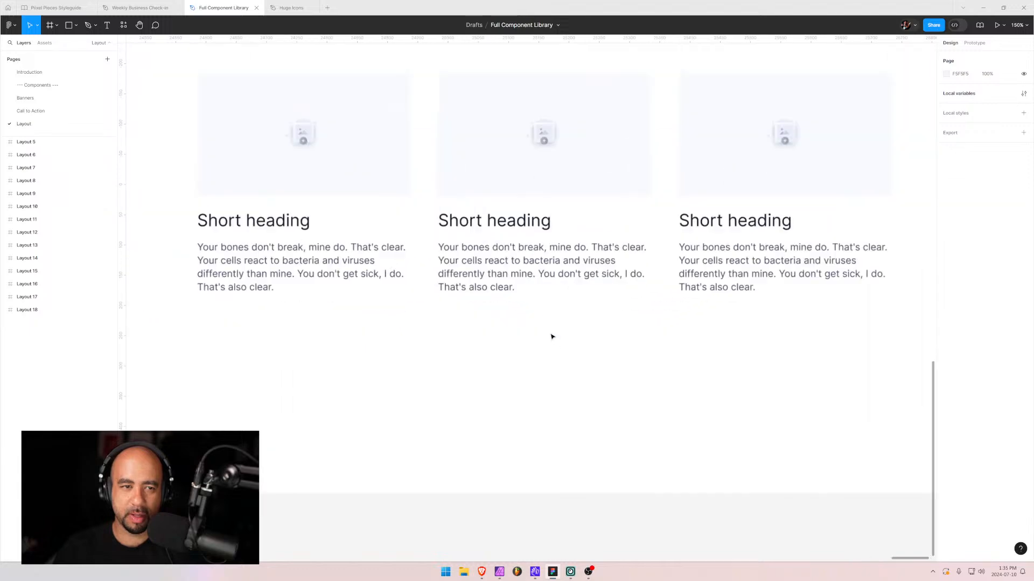
{"action": "scroll", "coordinate": [552, 337], "scroll_direction": "down", "scroll_amount": 3}
{"action": "left_click_drag", "start_coordinate": [495, 342], "coordinate": [523, 392]}
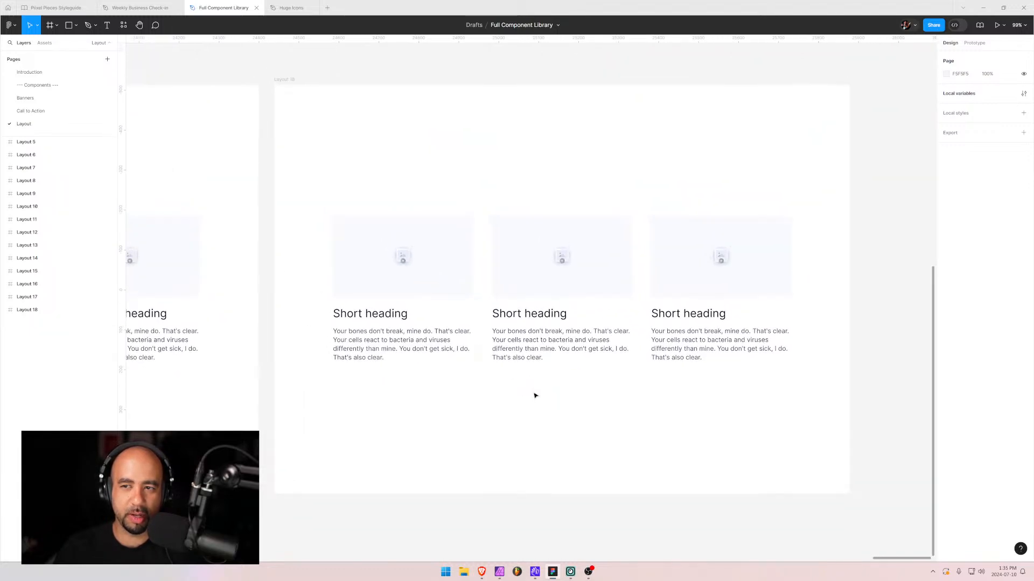
{"action": "scroll", "coordinate": [544, 393], "scroll_direction": "up", "scroll_amount": 1}
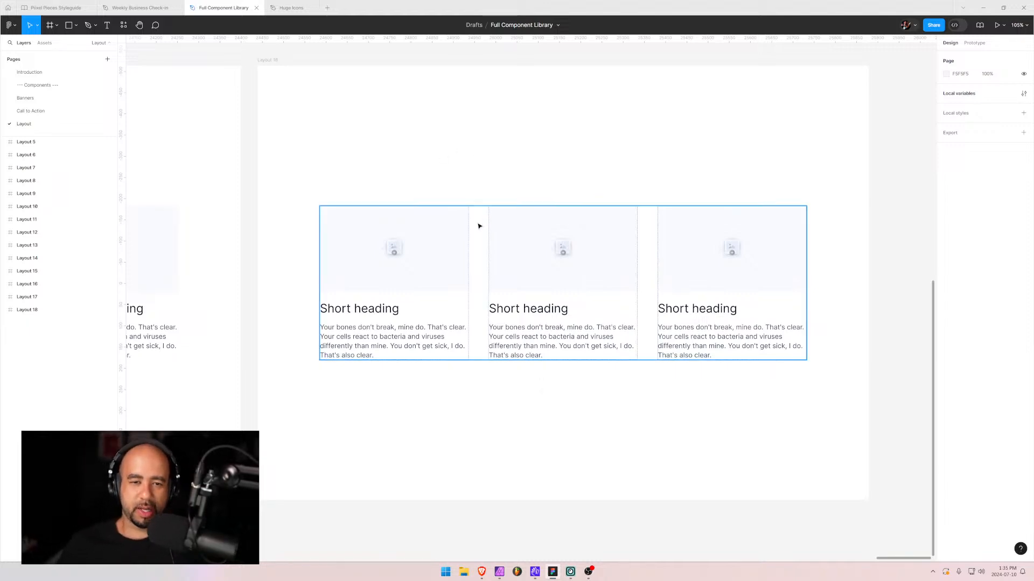
{"action": "left_click", "coordinate": [478, 226]}
{"action": "left_click_drag", "start_coordinate": [347, 151], "coordinate": [619, 127]}
{"action": "left_click_drag", "start_coordinate": [425, 132], "coordinate": [624, 134]}
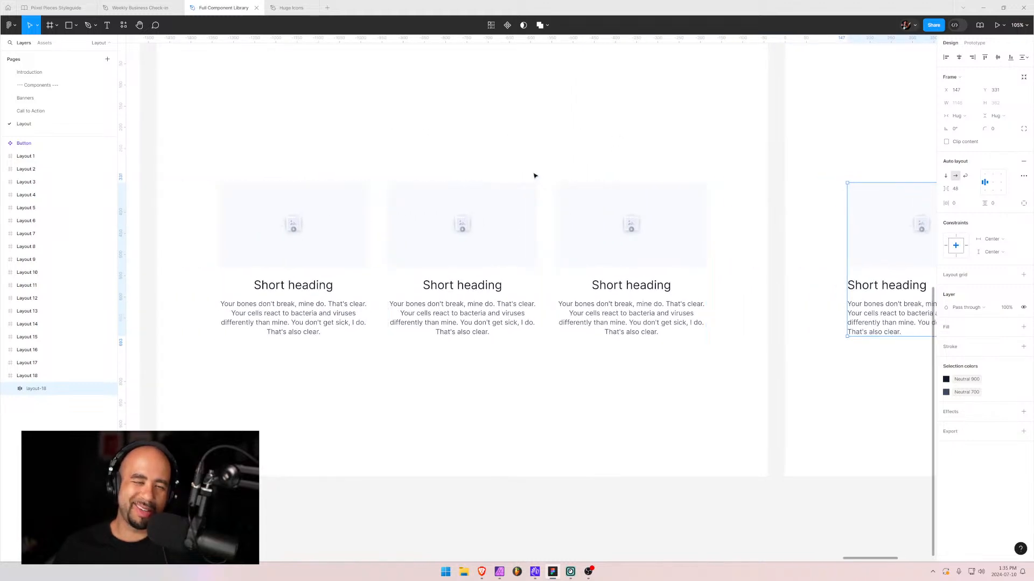
{"action": "scroll", "coordinate": [774, 136], "scroll_direction": "right", "scroll_amount": 10}
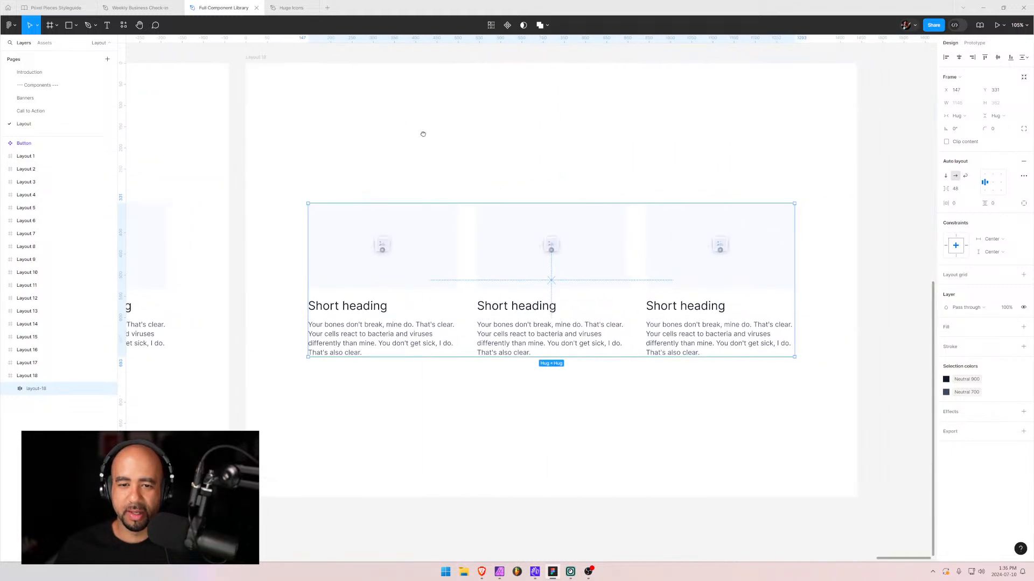
{"action": "left_click", "coordinate": [452, 138]}
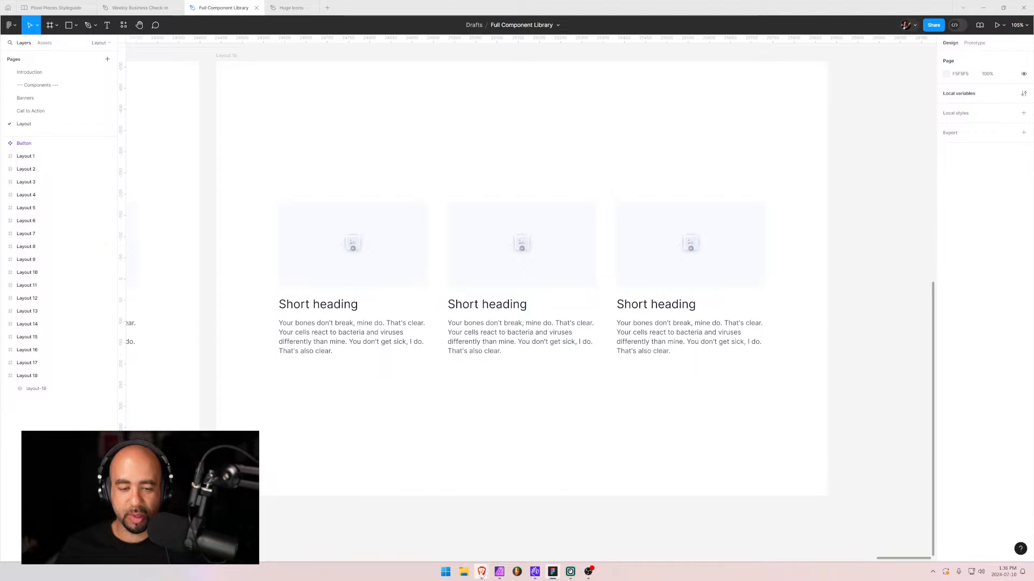
- Switch to the browser, examine the section layouts on the Piixel Pieces homepage for reference, and return to Figma
{"action": "mouse_move", "coordinate": [481, 571]}
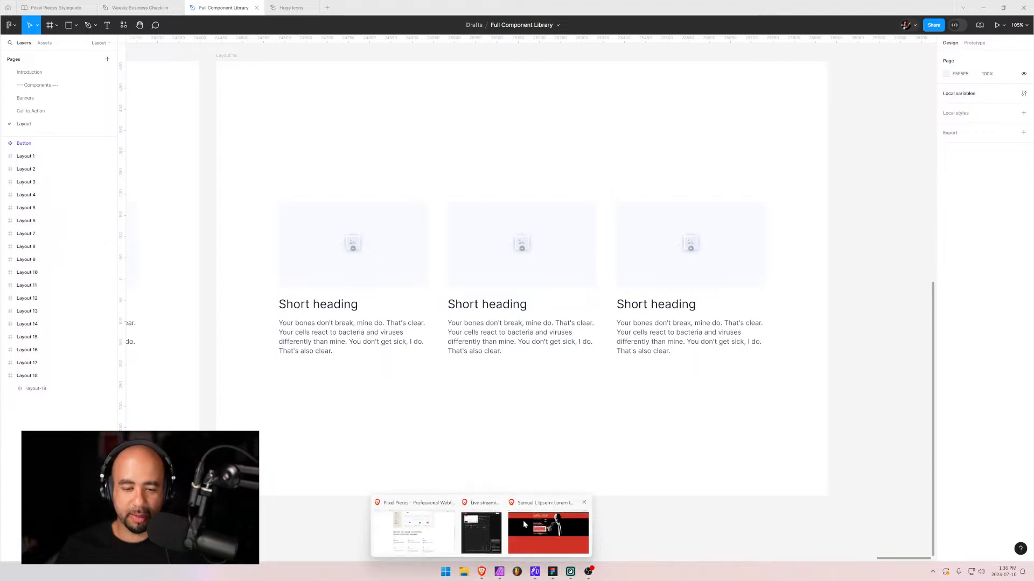
{"action": "left_click", "coordinate": [415, 532]}
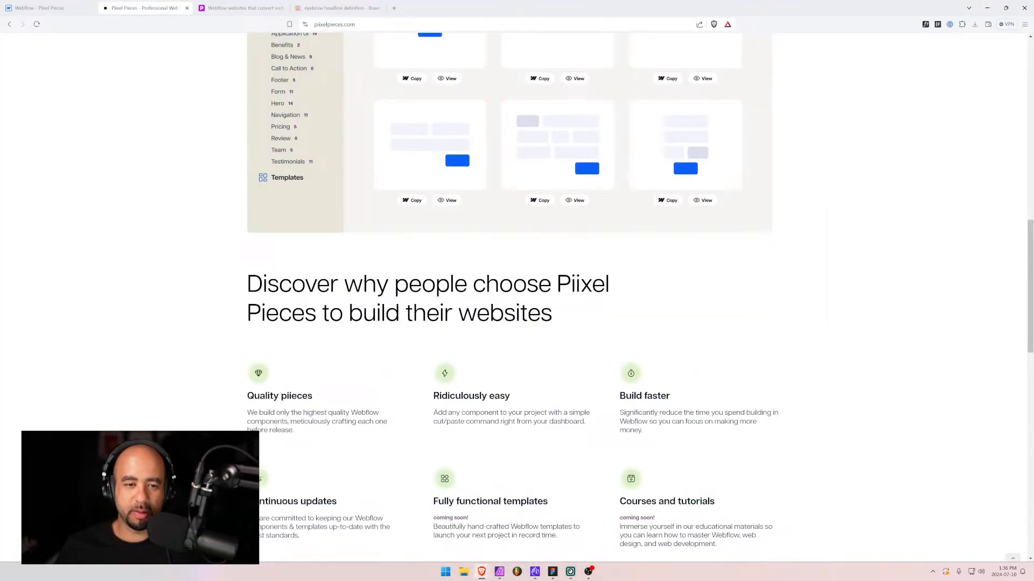
{"action": "scroll", "coordinate": [253, 301], "scroll_direction": "down", "scroll_amount": 6}
{"action": "scroll", "coordinate": [251, 301], "scroll_direction": "up", "scroll_amount": 3}
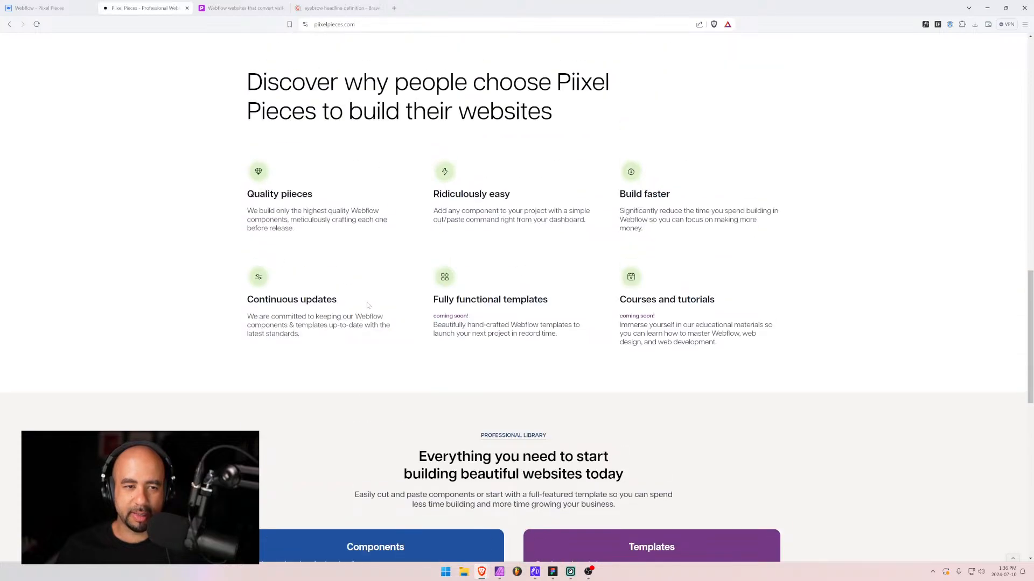
{"action": "scroll", "coordinate": [368, 305], "scroll_direction": "down", "scroll_amount": 6}
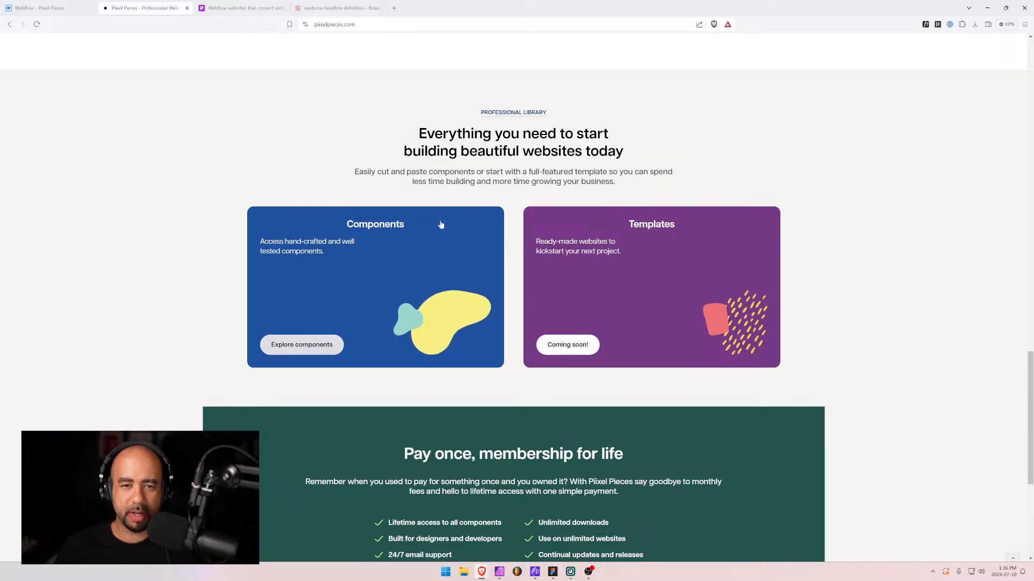
{"action": "key", "text": "alt+Tab"}
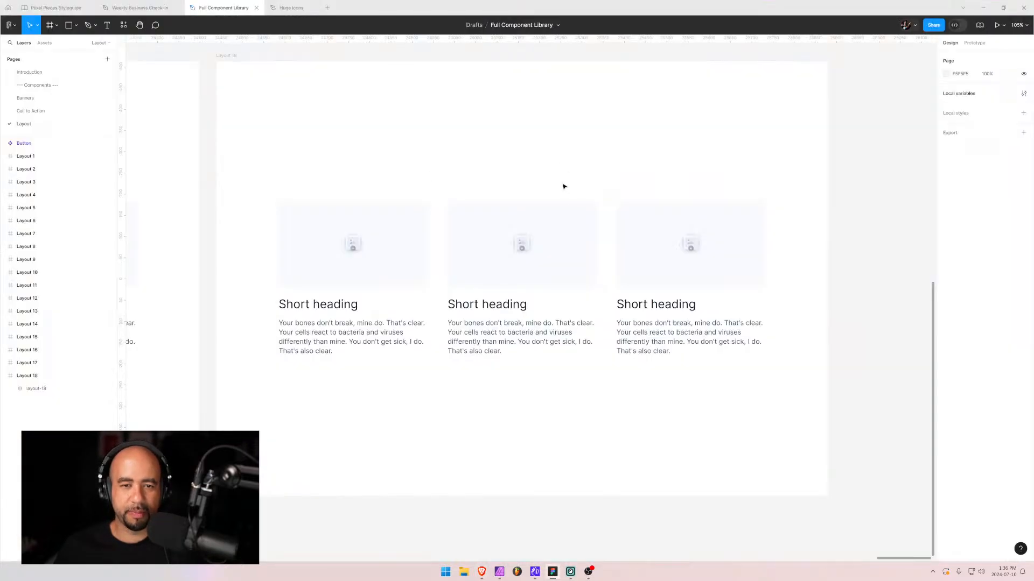
- Duplicate the Layout 18 frame and order the copy last in the layer list
{"action": "left_click_drag", "start_coordinate": [695, 141], "coordinate": [768, 138]}
{"action": "left_click", "coordinate": [4, 376]}
{"action": "left_click", "coordinate": [9, 378]}
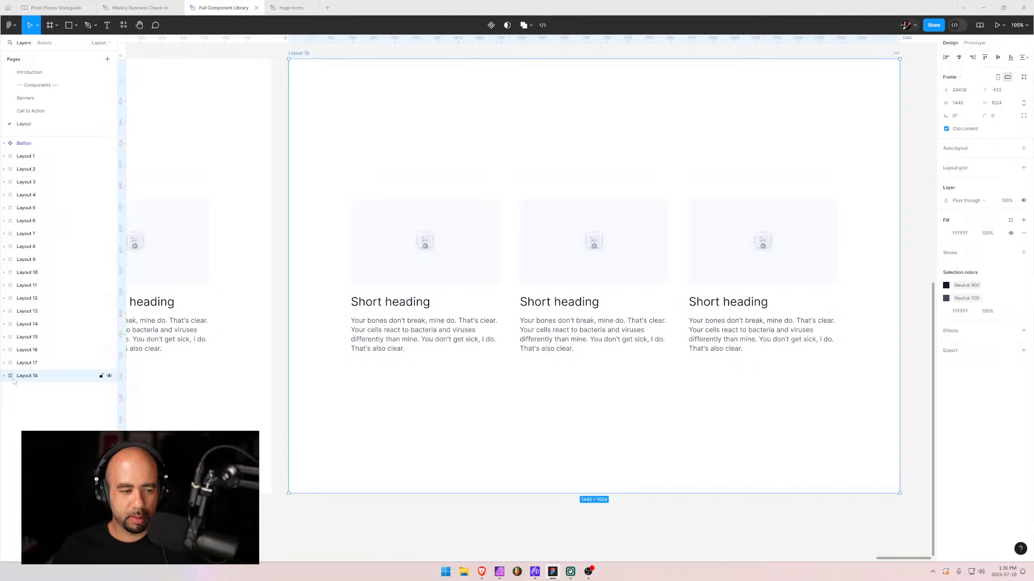
{"action": "key", "text": "ctrl+d"}
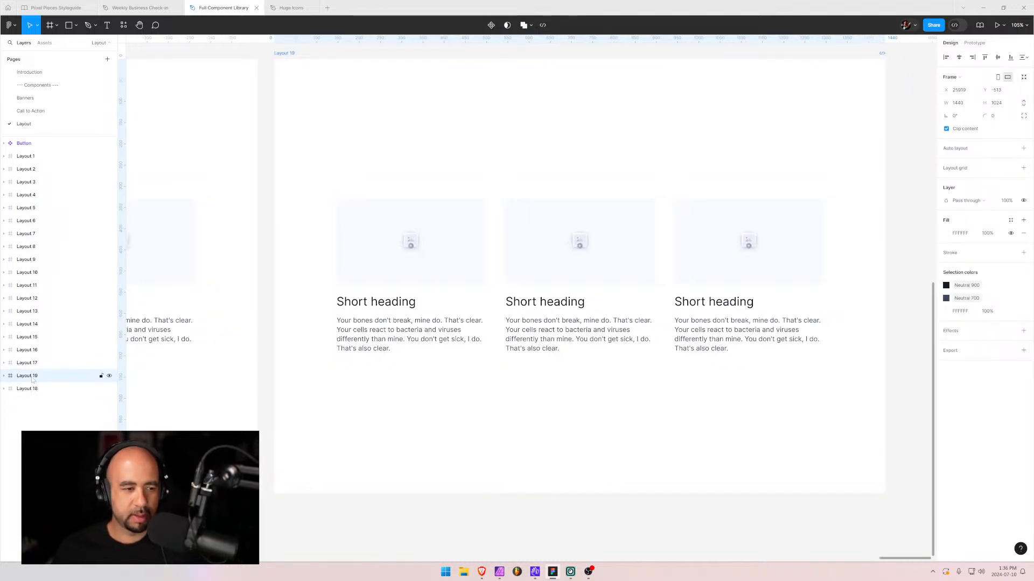
{"action": "left_click_drag", "start_coordinate": [663, 267], "coordinate": [631, 211]}
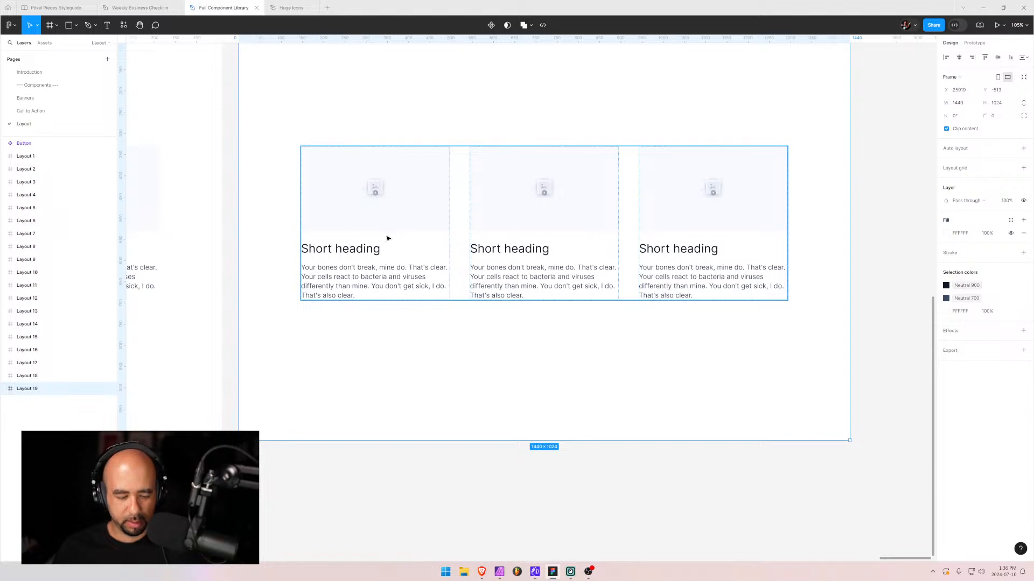
- Look through the earlier layouts for a different starting point, and delete the copy of Layout 18
{"action": "scroll", "coordinate": [369, 256], "scroll_direction": "down", "scroll_amount": 5}
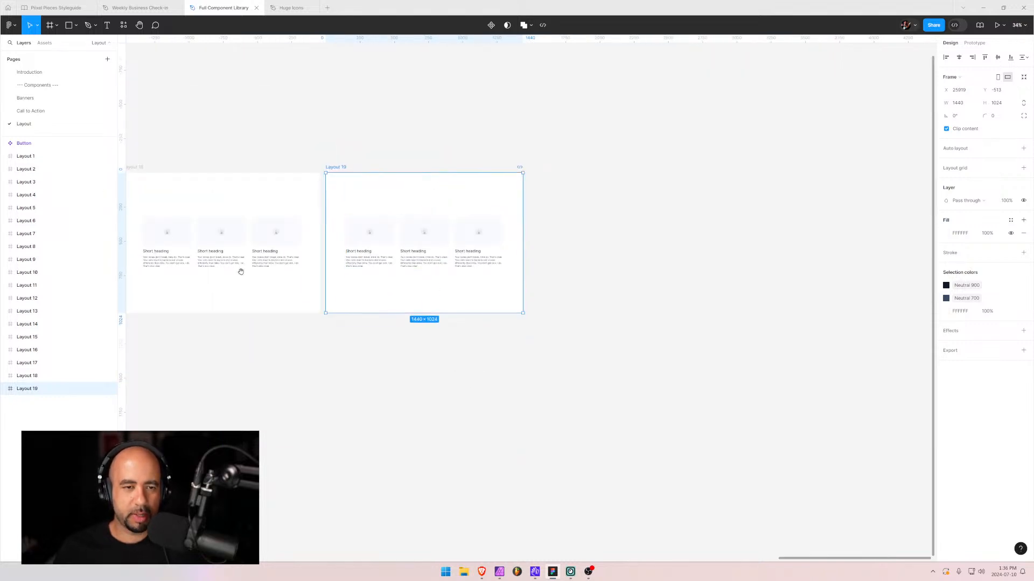
{"action": "scroll", "coordinate": [295, 272], "scroll_direction": "right", "scroll_amount": 10}
{"action": "scroll", "coordinate": [696, 276], "scroll_direction": "left", "scroll_amount": 10}
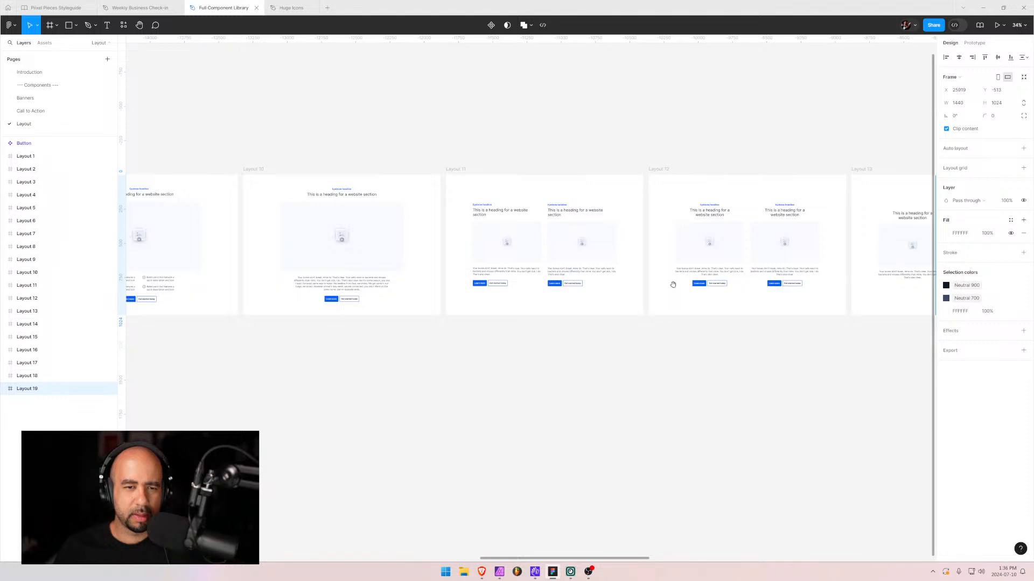
{"action": "left_click", "coordinate": [550, 285]}
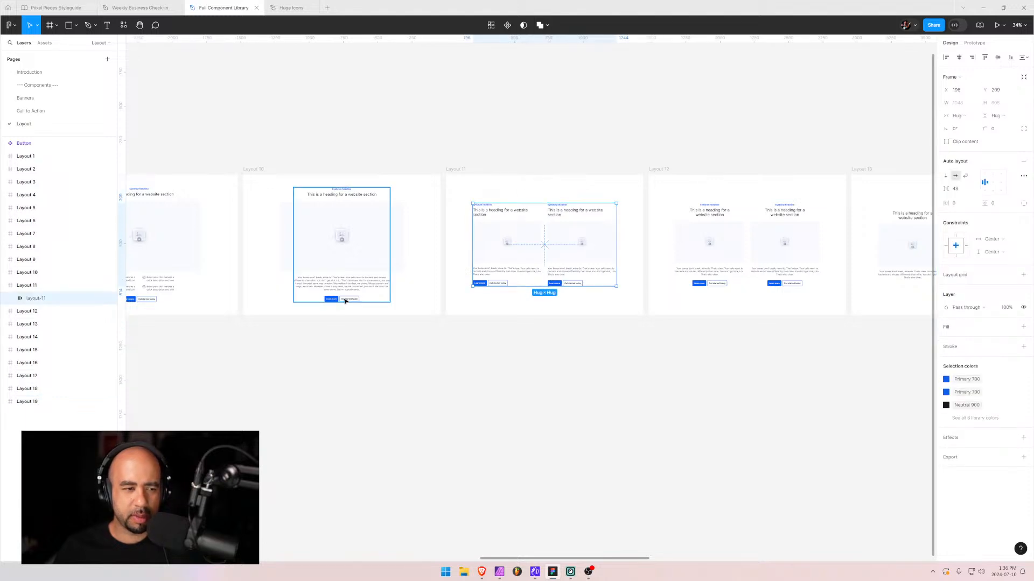
{"action": "left_click", "coordinate": [3, 285]}
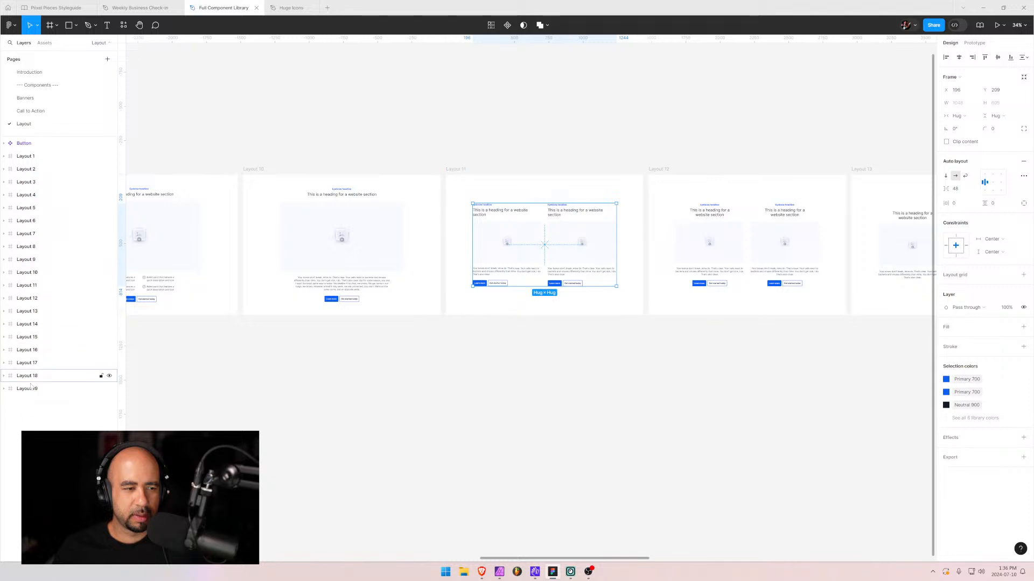
{"action": "left_click", "coordinate": [31, 389]}
{"action": "key", "text": "Delete"}
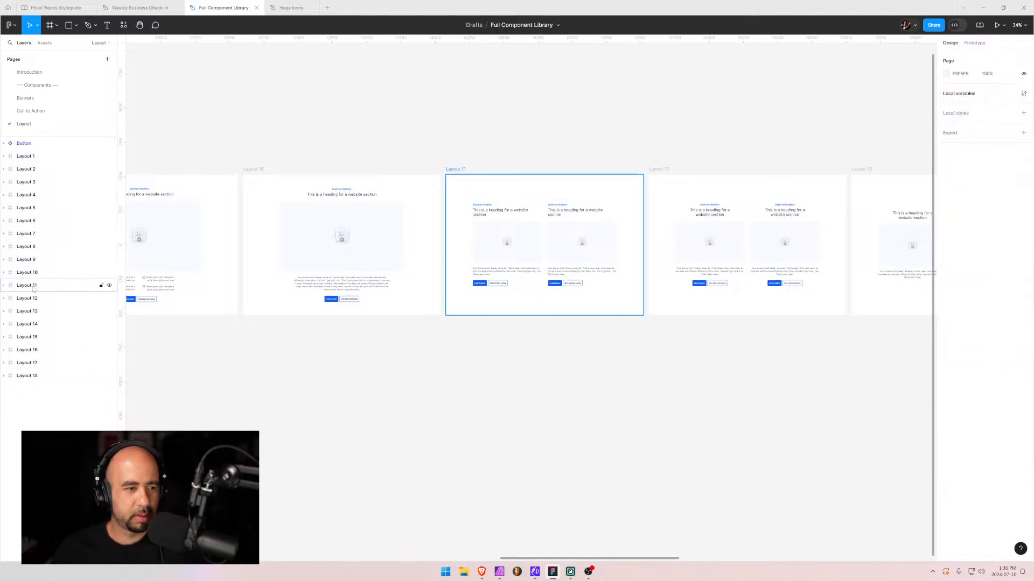
- Duplicate the Layout 11 frame and move the copy below Layout 18 in the layer list
{"action": "left_click", "coordinate": [34, 288]}
{"action": "key", "text": "ctrl+d"}
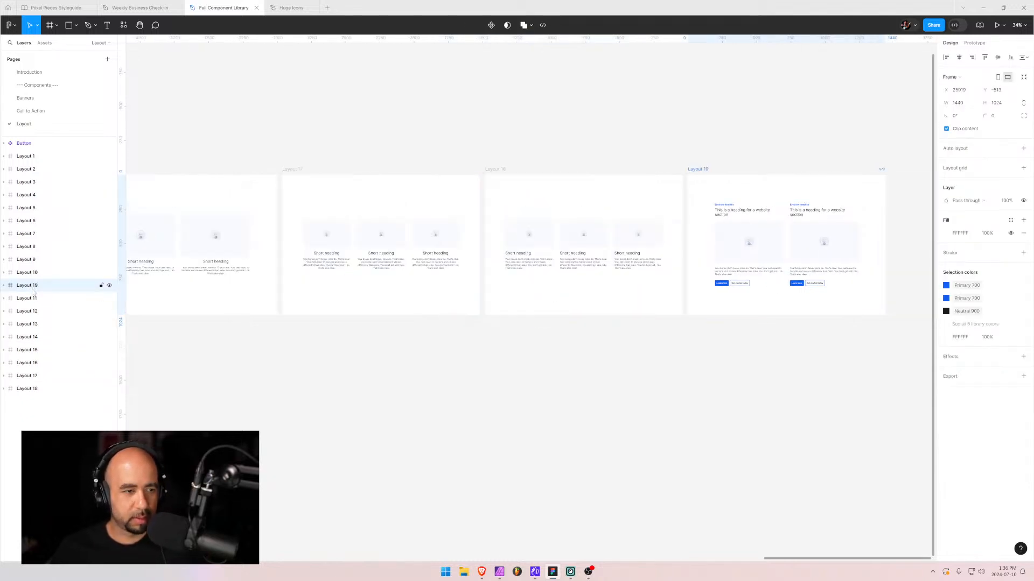
{"action": "left_click_drag", "start_coordinate": [39, 311], "coordinate": [31, 392]}
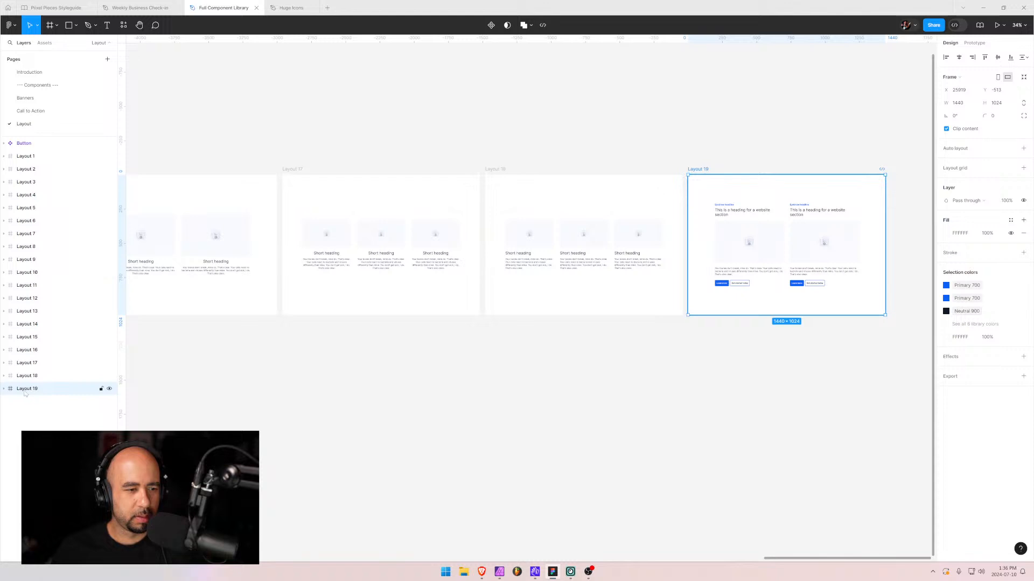
- Rename the inner content frame of the Layout 11 copy as layout-19
{"action": "left_click", "coordinate": [3, 389]}
{"action": "double_click", "coordinate": [42, 402]}
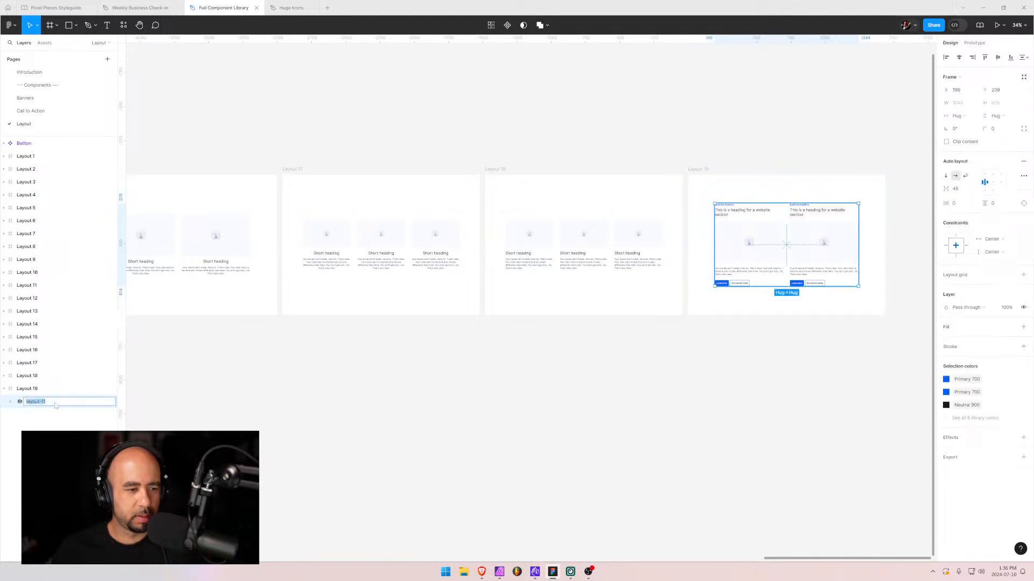
{"action": "left_click", "coordinate": [60, 402]}
{"action": "key", "text": "Return"}
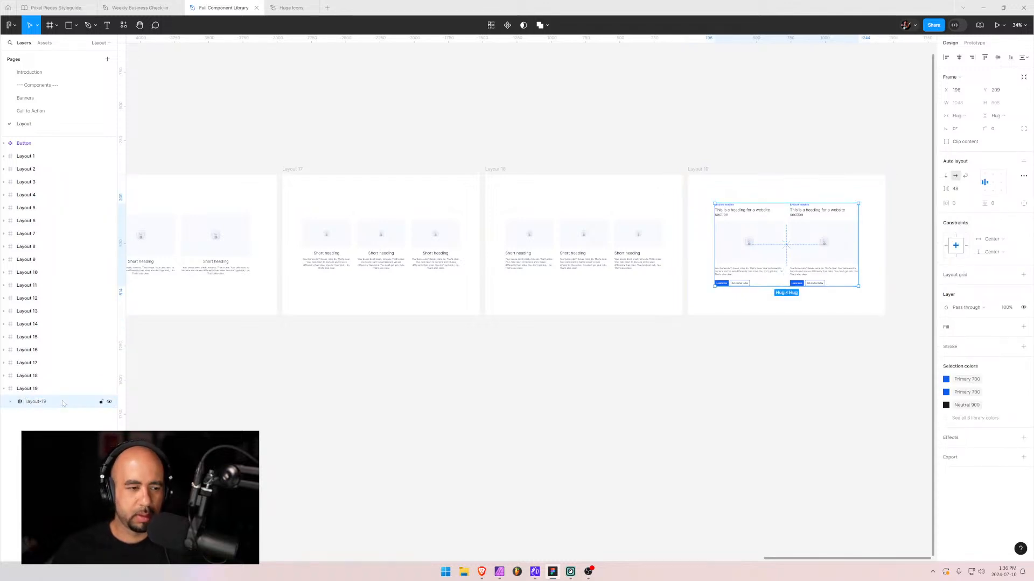
- Set the auto layout direction of the layout-19 frame to vertical and delete column-2 from it
{"action": "scroll", "coordinate": [751, 348], "scroll_direction": "up", "scroll_amount": 8}
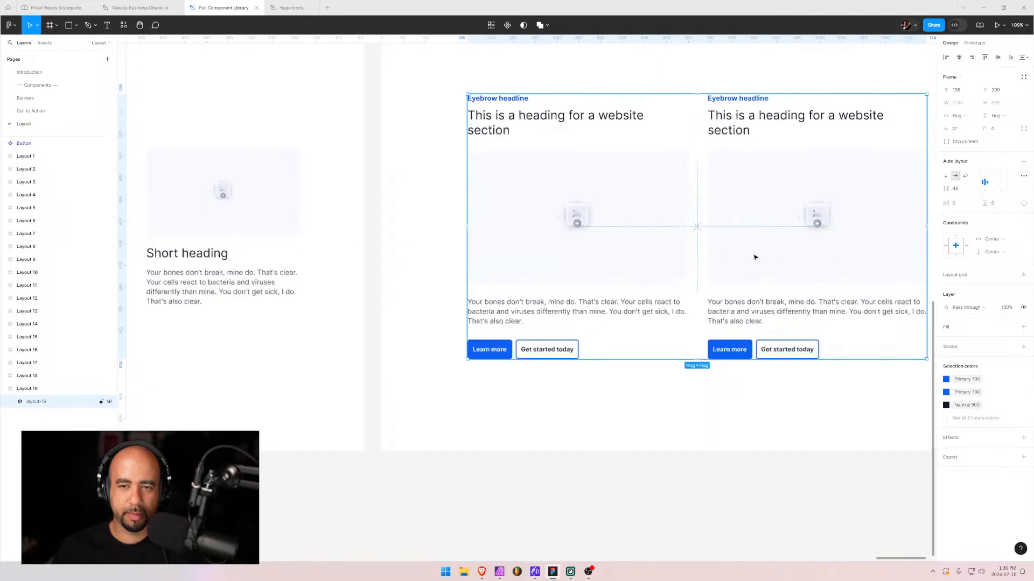
{"action": "left_click_drag", "start_coordinate": [602, 318], "coordinate": [520, 374]}
{"action": "left_click_drag", "start_coordinate": [534, 260], "coordinate": [590, 274]}
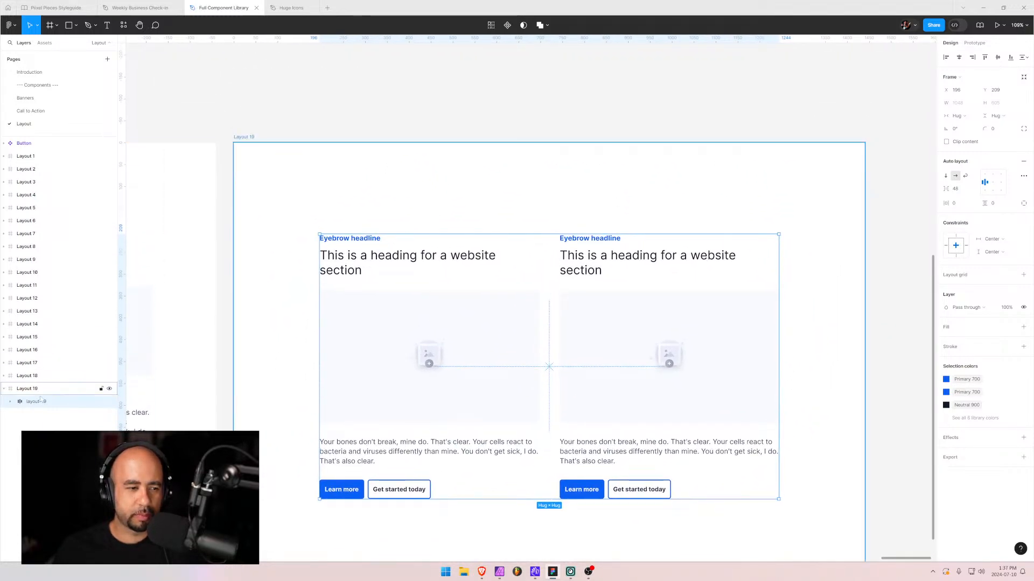
{"action": "left_click", "coordinate": [10, 401]}
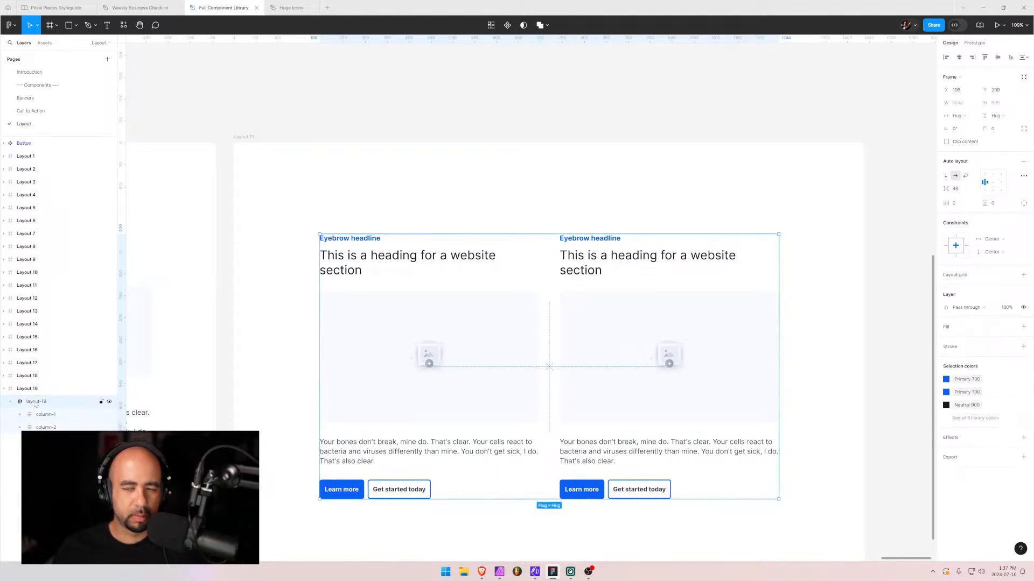
{"action": "left_click", "coordinate": [945, 176]}
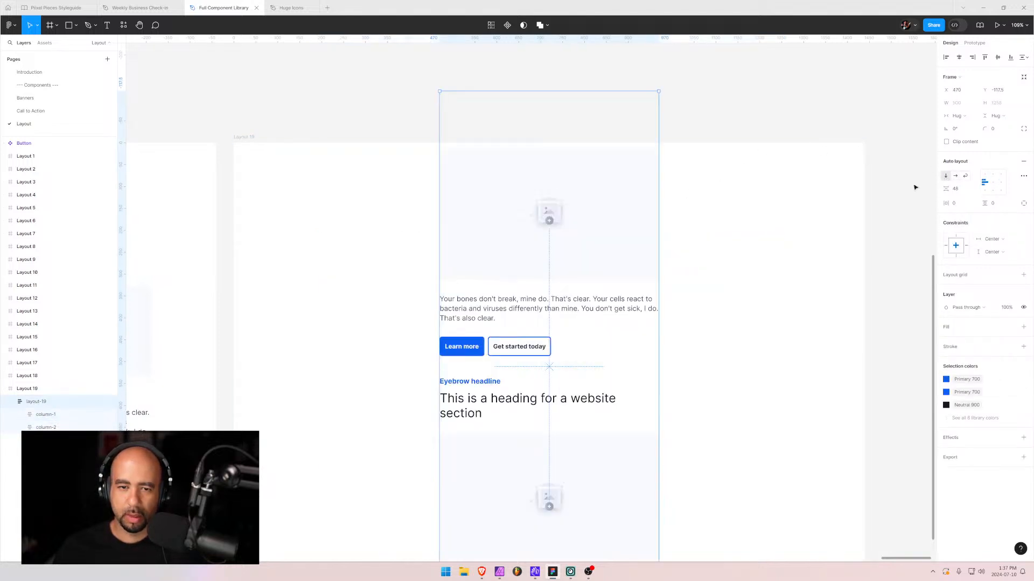
{"action": "left_click", "coordinate": [51, 427]}
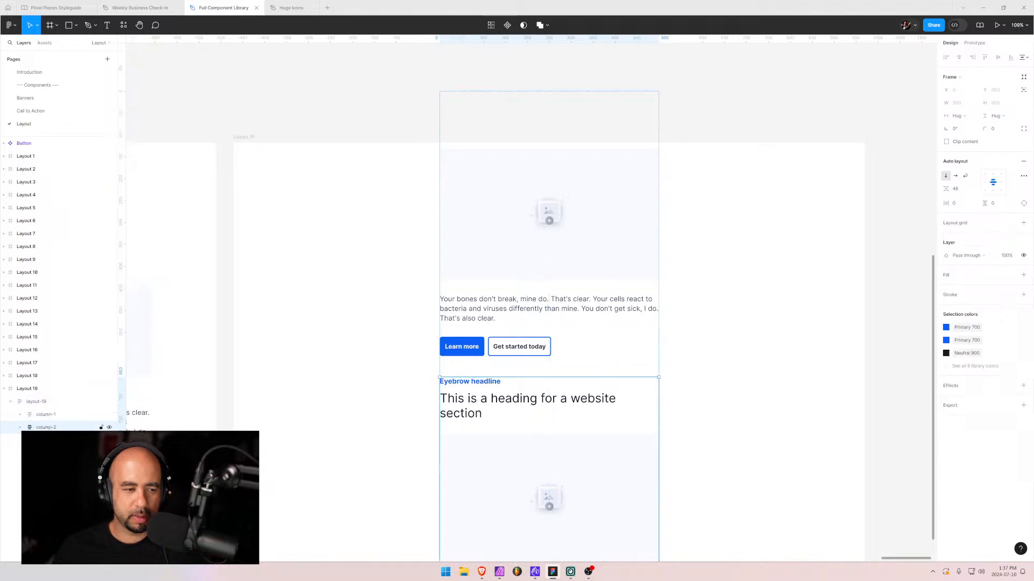
{"action": "key", "text": "Delete"}
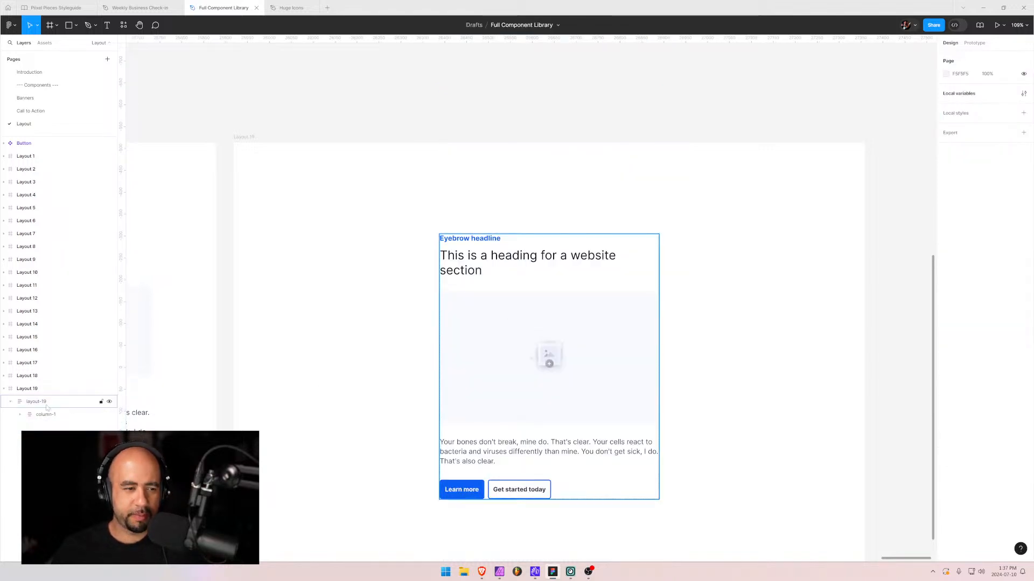
- Try moving column-1 out of the layout-19 frame in the layer tree, and undo the move
{"action": "left_click", "coordinate": [19, 414]}
{"action": "left_click", "coordinate": [43, 414]}
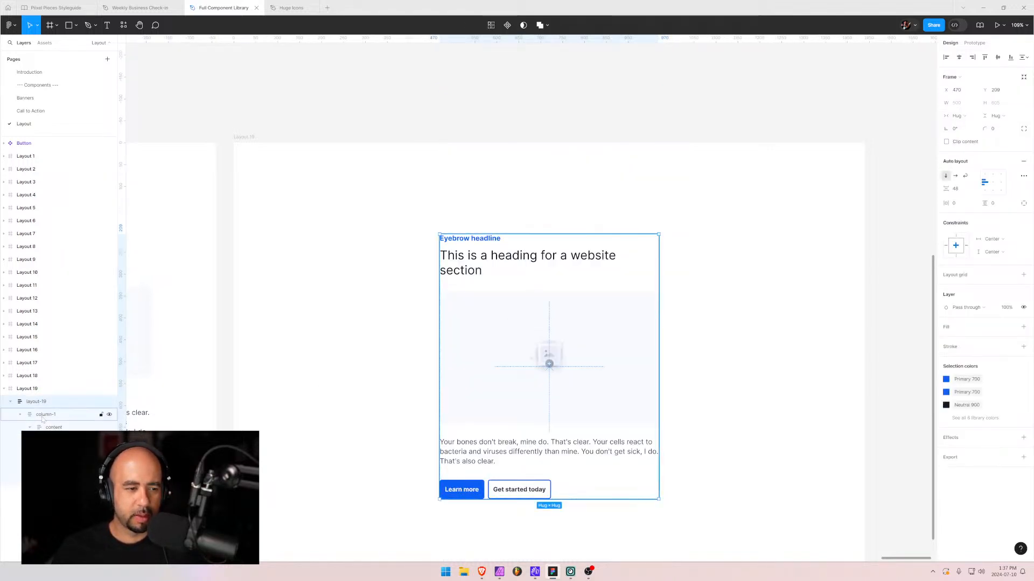
{"action": "left_click_drag", "start_coordinate": [53, 415], "coordinate": [68, 371]}
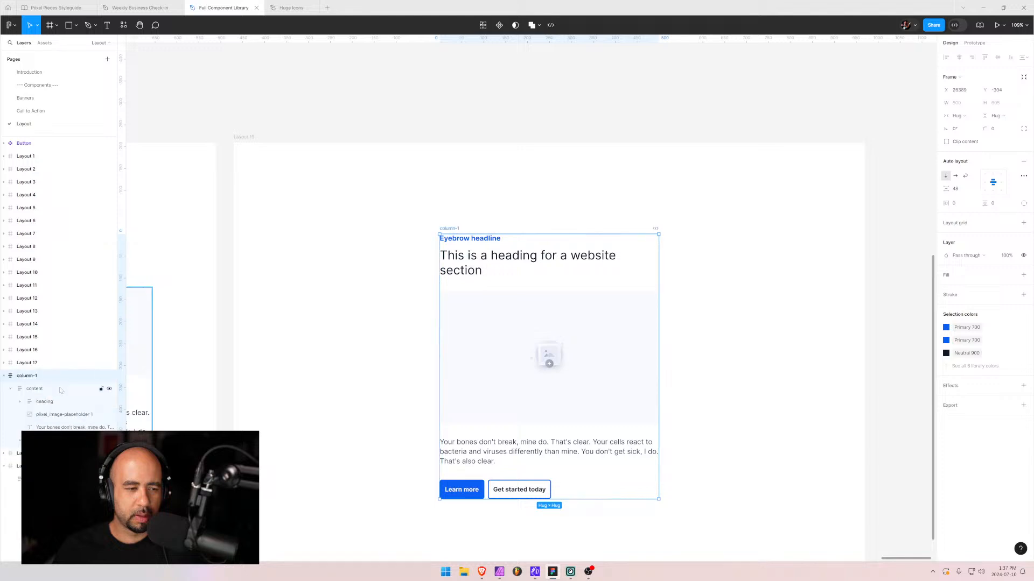
{"action": "key", "text": "ctrl+z"}
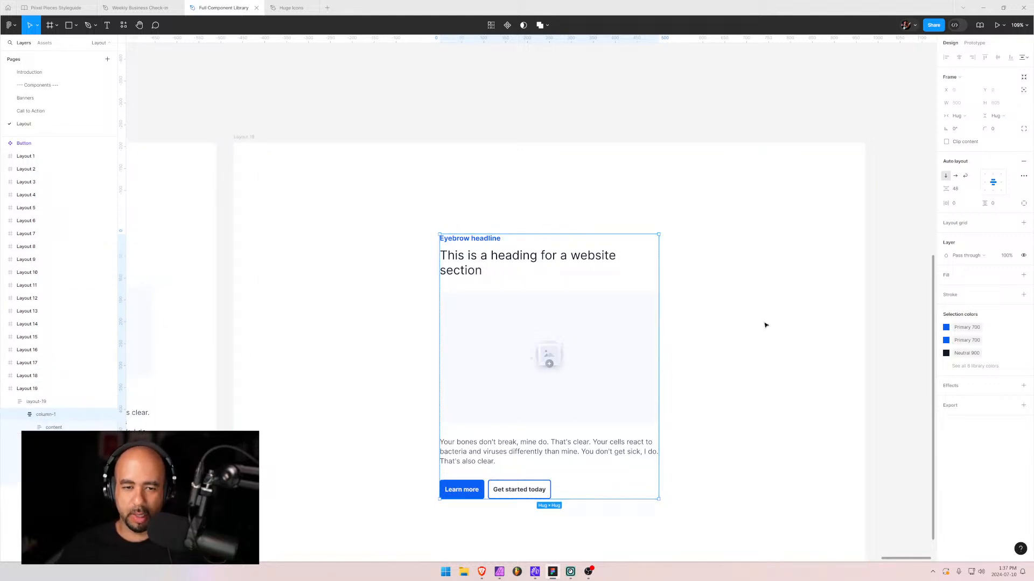
{"action": "scroll", "coordinate": [685, 359], "scroll_direction": "down", "scroll_amount": 1, "text": "ctrl"}
{"action": "scroll", "coordinate": [657, 358], "scroll_direction": "up", "scroll_amount": 3, "text": "ctrl"}
{"action": "scroll", "coordinate": [597, 355], "scroll_direction": "down", "scroll_amount": 1, "text": "ctrl"}
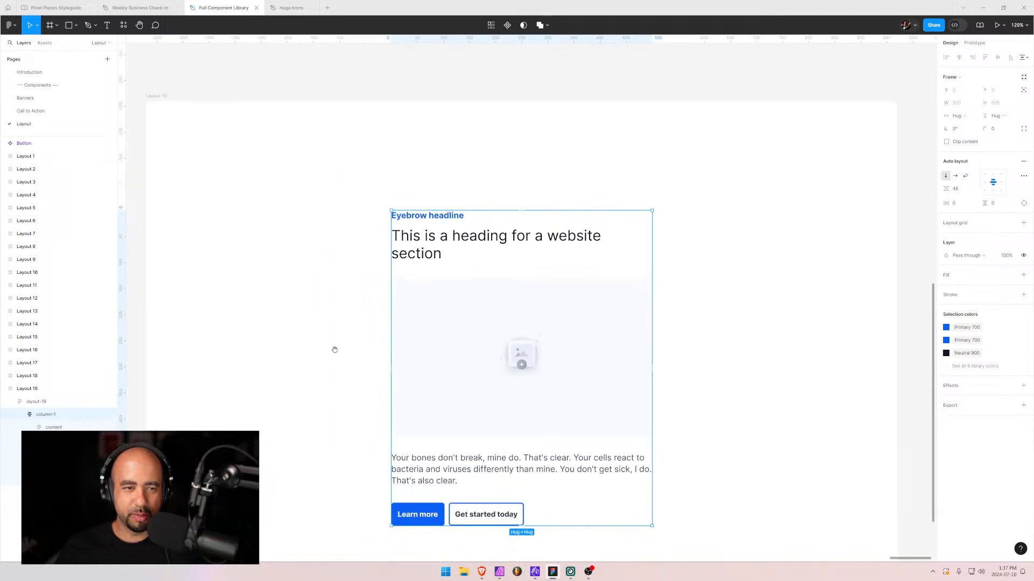
{"action": "left_click_drag", "start_coordinate": [335, 351], "coordinate": [372, 265]}
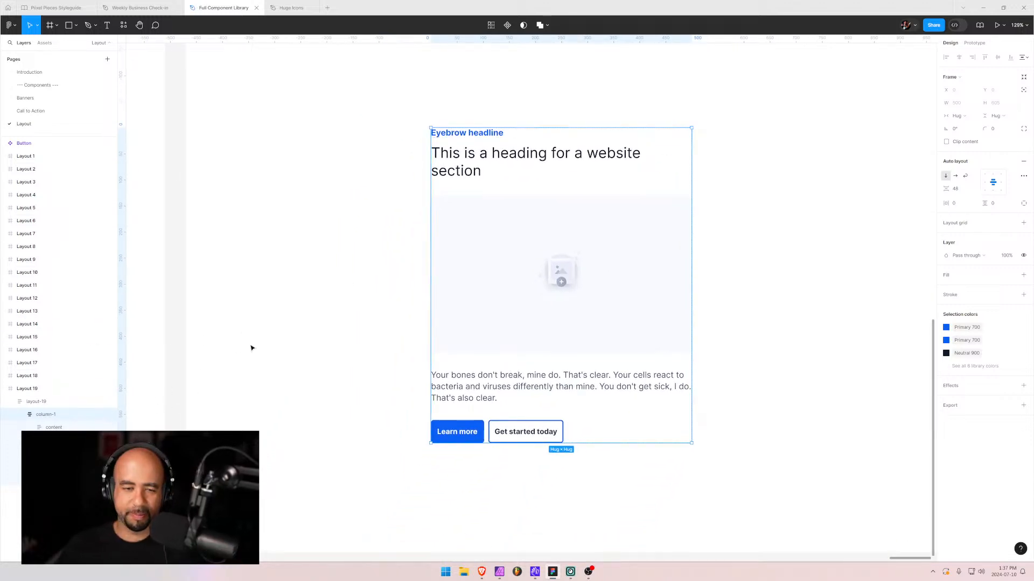
- Move the heading frame and the body text out of the content frame into column-1, placing them in order above the content
{"action": "scroll", "coordinate": [520, 323], "scroll_direction": "down", "scroll_amount": 4, "text": "ctrl"}
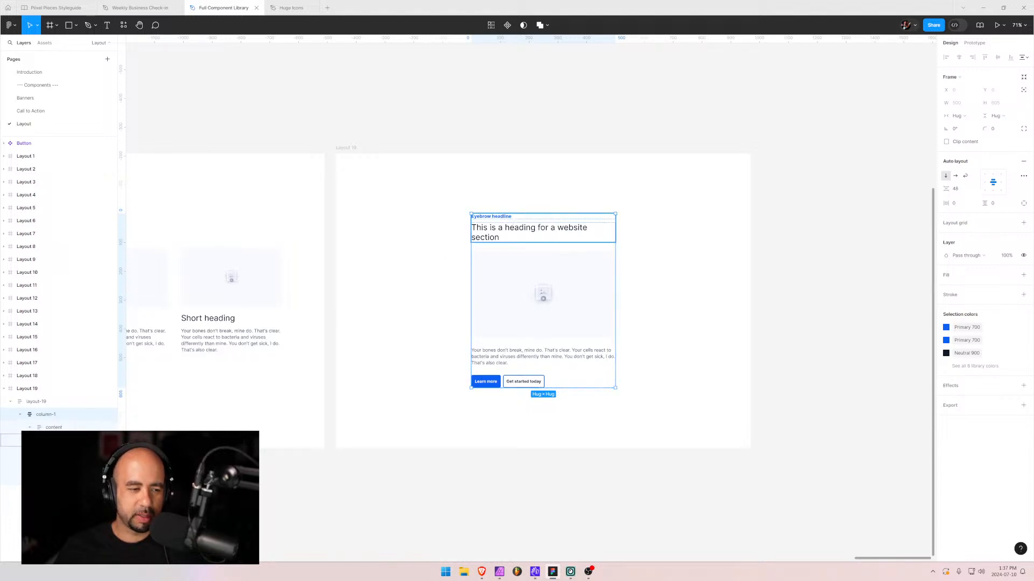
{"action": "left_click", "coordinate": [11, 440]}
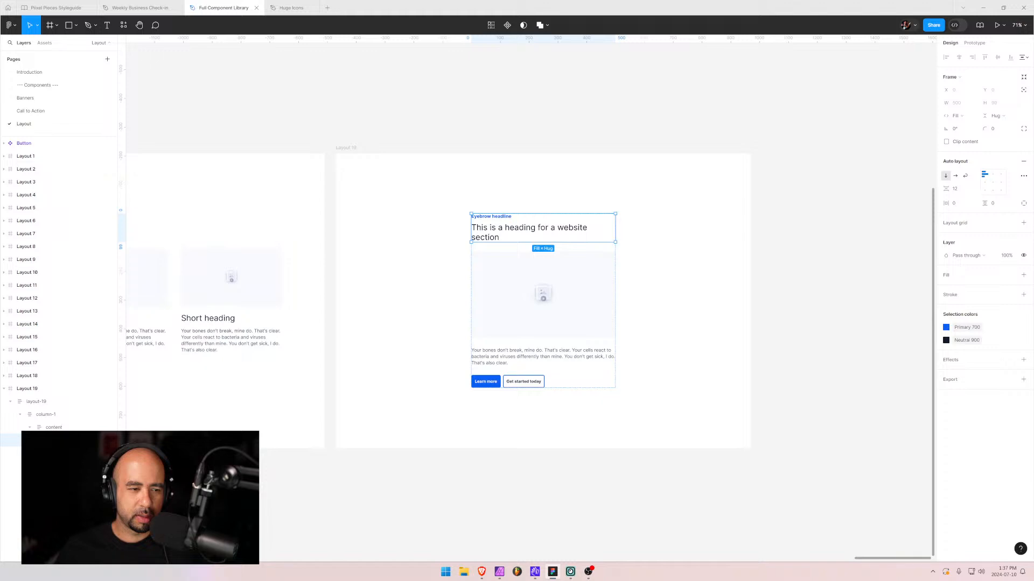
{"action": "left_click_drag", "start_coordinate": [53, 440], "coordinate": [59, 426]}
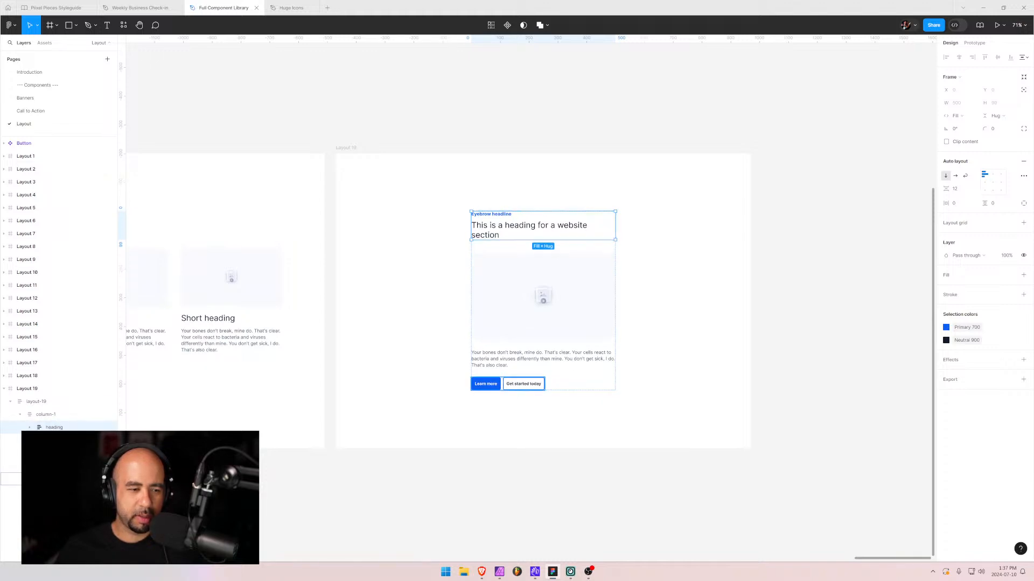
{"action": "left_click", "coordinate": [61, 466]}
{"action": "left_click_drag", "start_coordinate": [60, 466], "coordinate": [60, 435]}
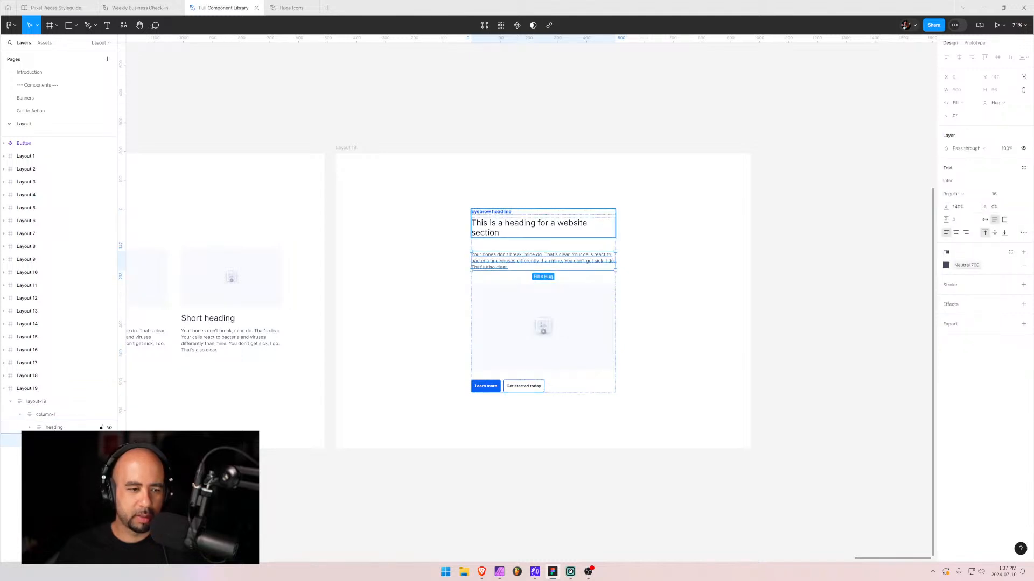
{"action": "left_click", "coordinate": [54, 427]}
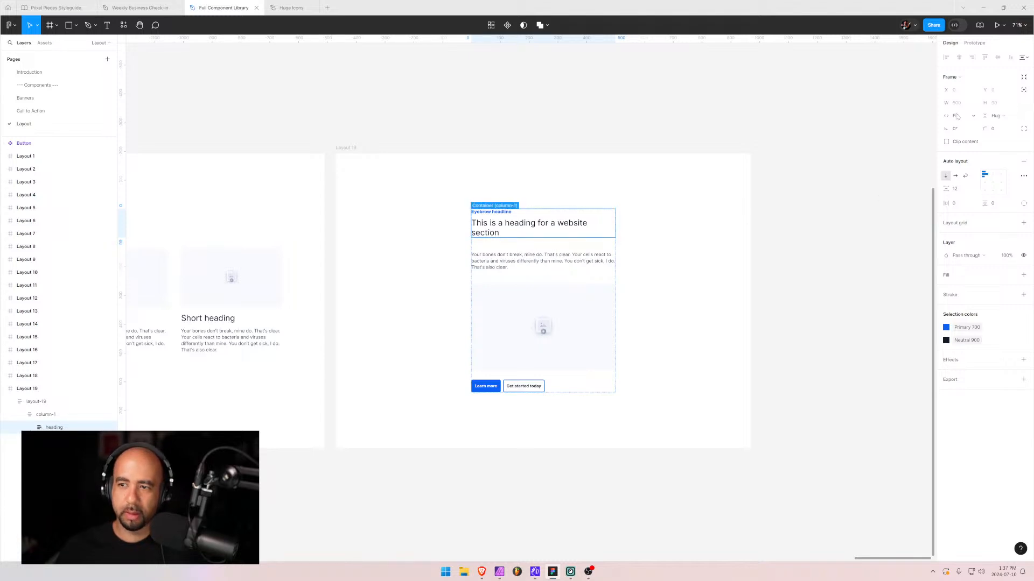
- Rename the column-1 frame inside layout-19 as heading-and-text
{"action": "left_click", "coordinate": [46, 415]}
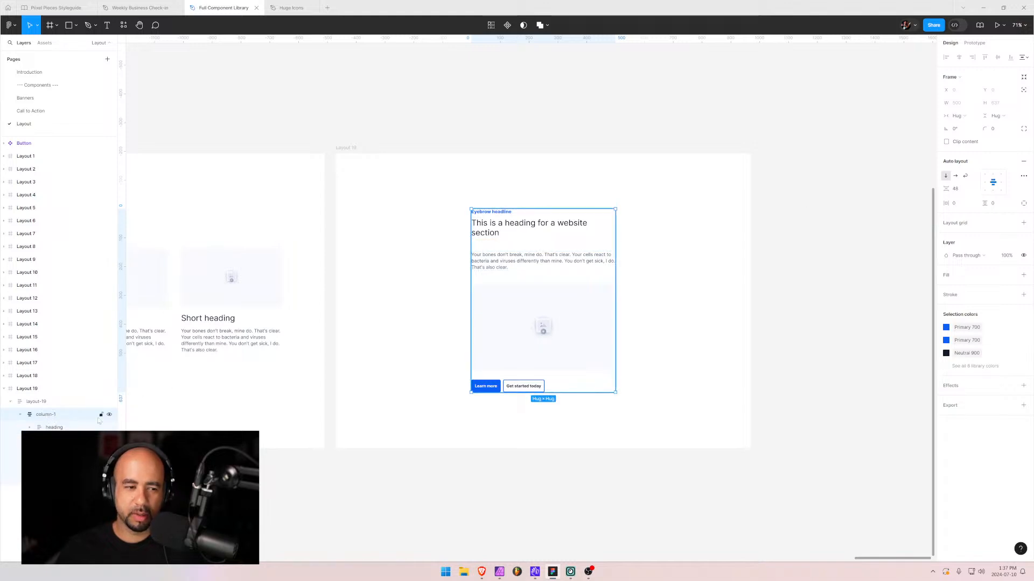
{"action": "double_click", "coordinate": [65, 416]}
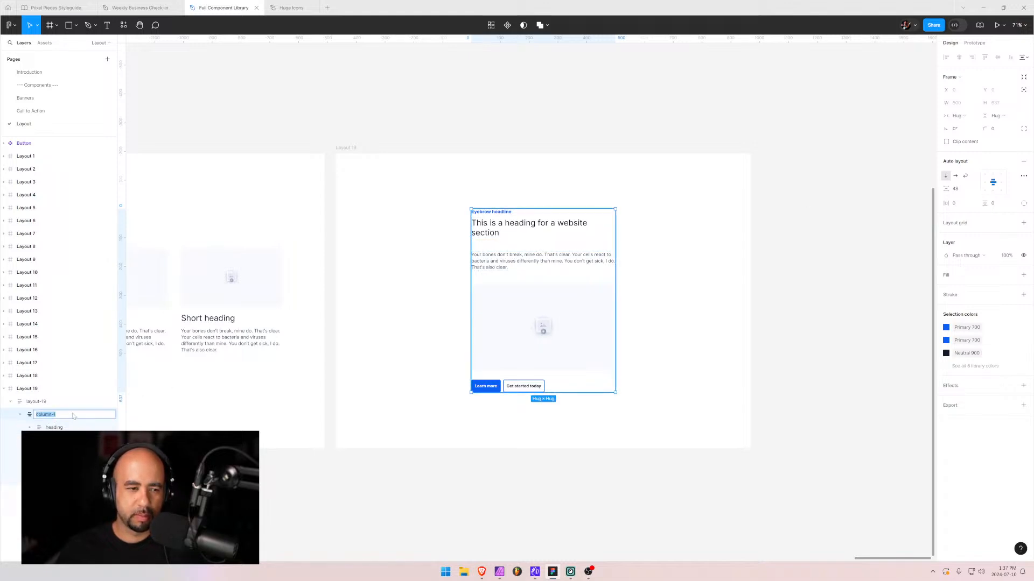
{"action": "type", "text": "top"}
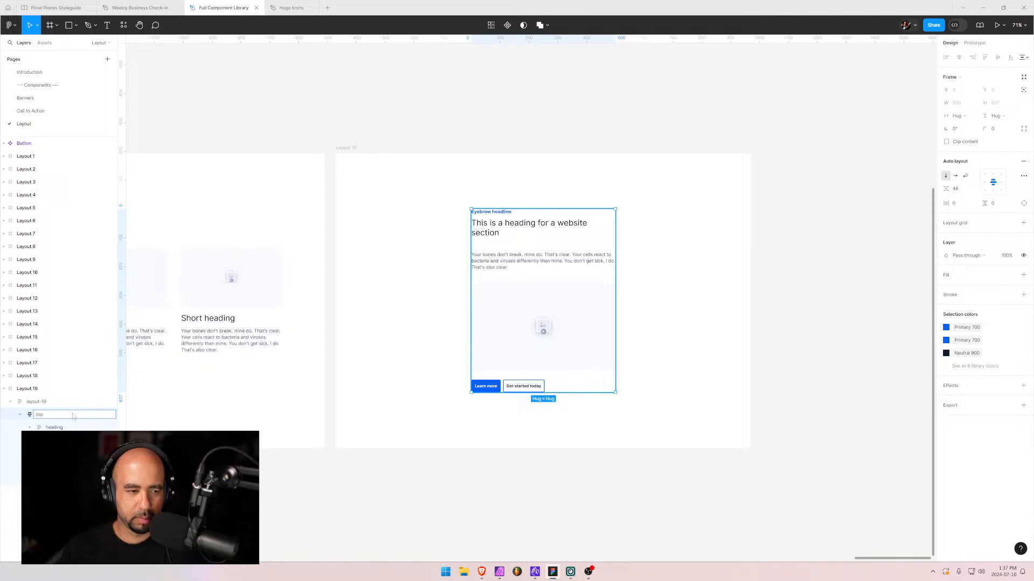
{"action": "type", "text": "-sectio"}
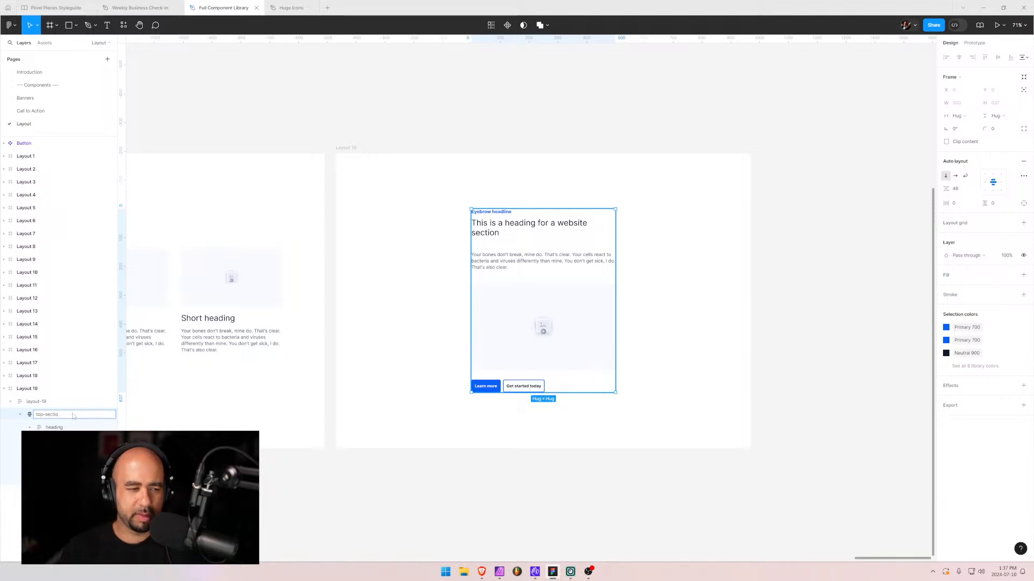
{"action": "key", "text": "BackSpace"}
{"action": "key", "text": "BackSpace"}
{"action": "key", "text": "BackSpace"}
{"action": "key", "text": "BackSpace"}
{"action": "key", "text": "BackSpace"}
{"action": "key", "text": "BackSpace"}
{"action": "key", "text": "BackSpace"}
{"action": "key", "text": "BackSpace"}
{"action": "key", "text": "BackSpace"}
{"action": "type", "text": "hea"}
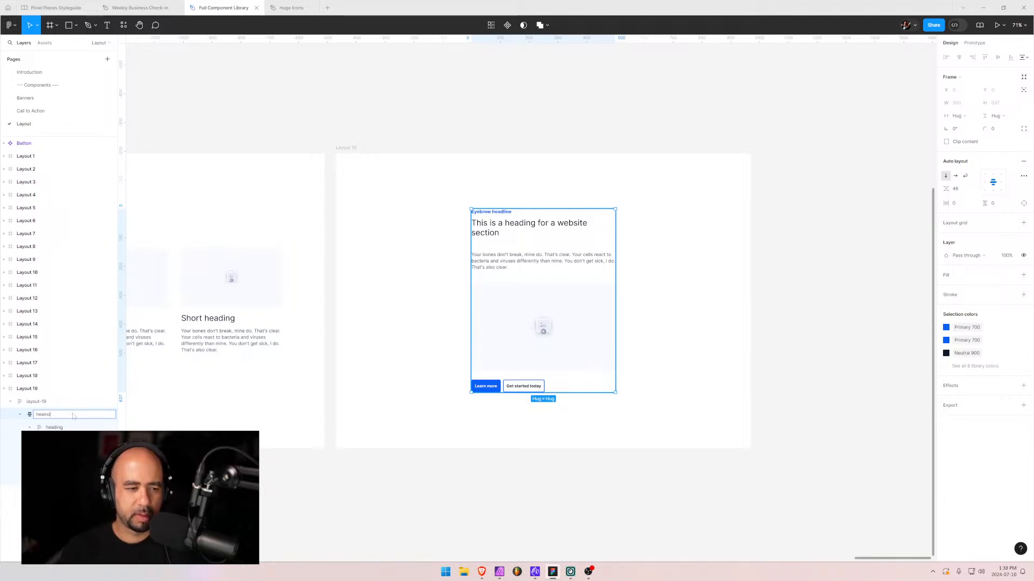
{"action": "type", "text": "ding-and-text"}
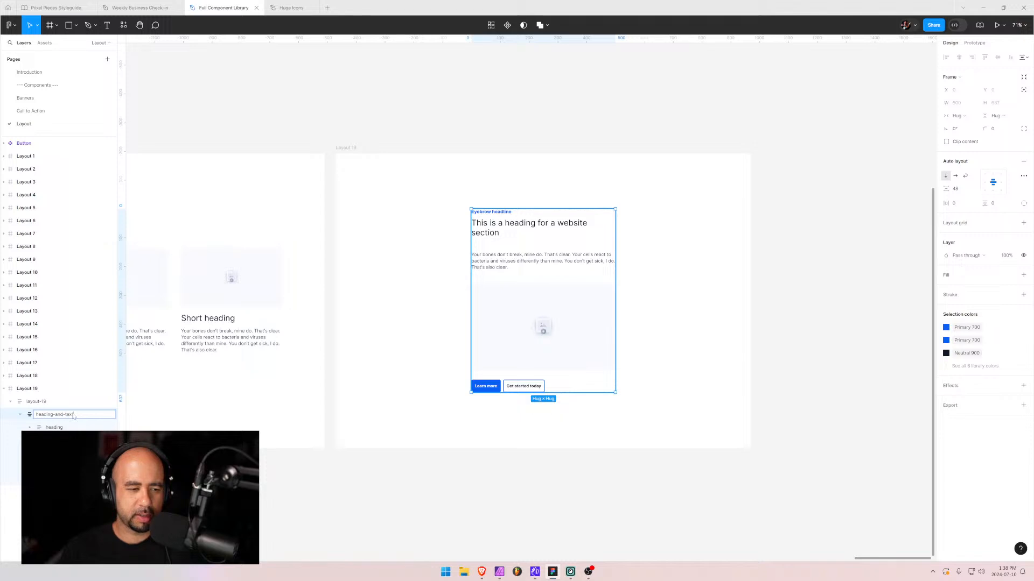
{"action": "key", "text": "Return"}
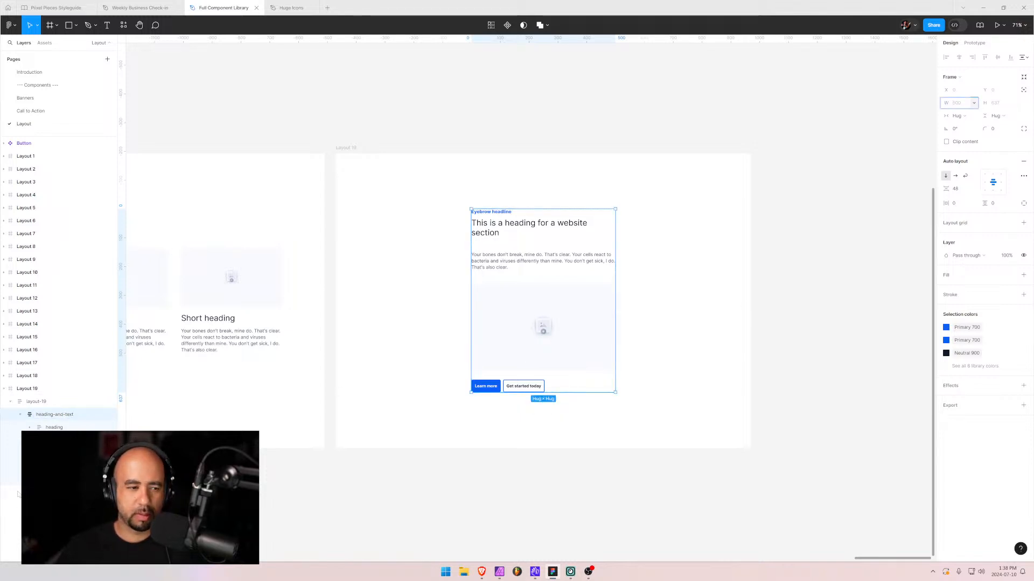
- Set the width of the heading-and-text frame to 700
{"action": "left_click", "coordinate": [35, 402]}
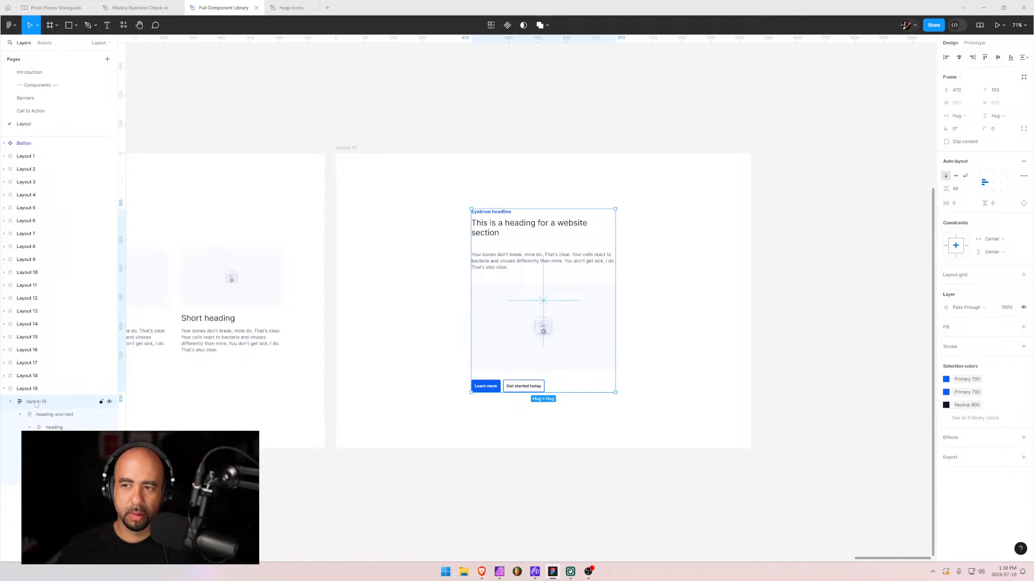
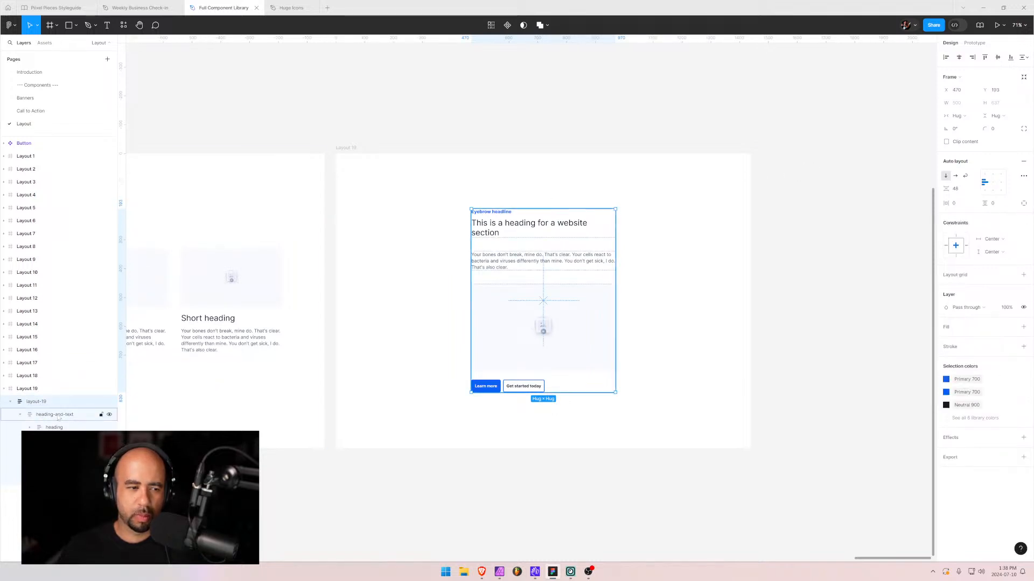
{"action": "left_click", "coordinate": [60, 415]}
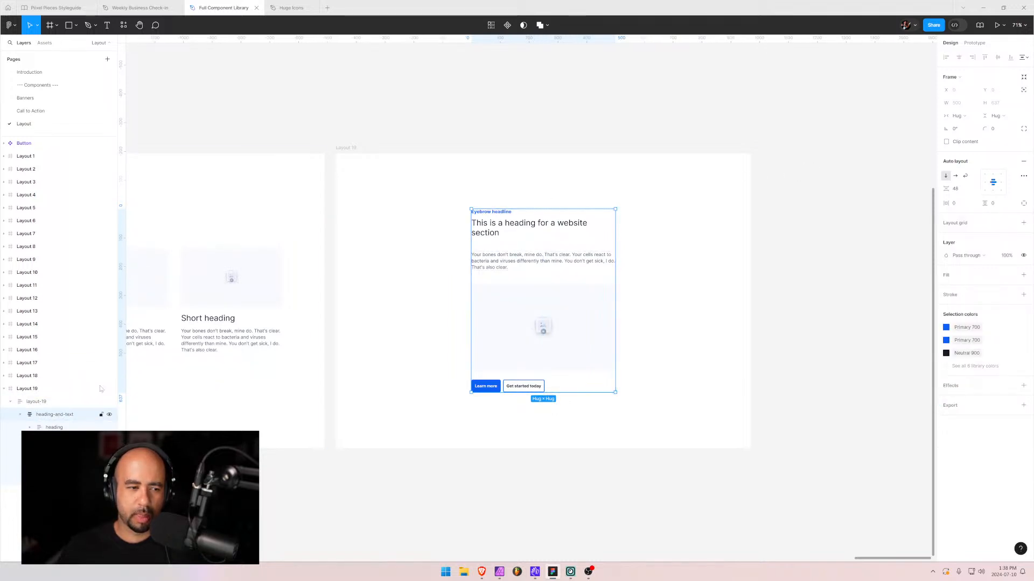
{"action": "left_click", "coordinate": [956, 107]}
{"action": "type", "text": "700"}
{"action": "key", "text": "Return"}
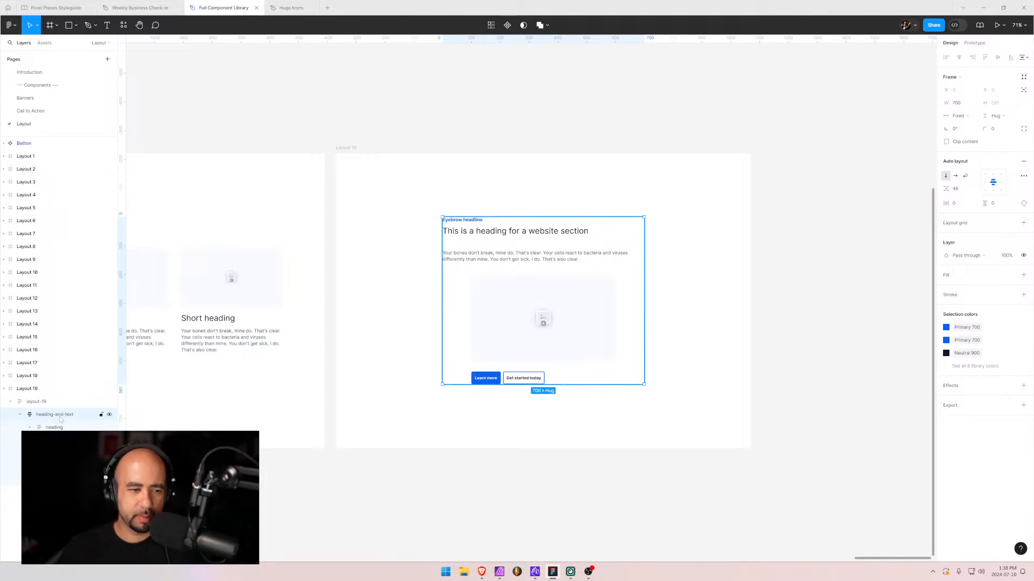
- Set the eyebrow headline and the heading to hug their contents horizontally, and align the heading frame's items to top center
{"action": "left_click", "coordinate": [57, 427]}
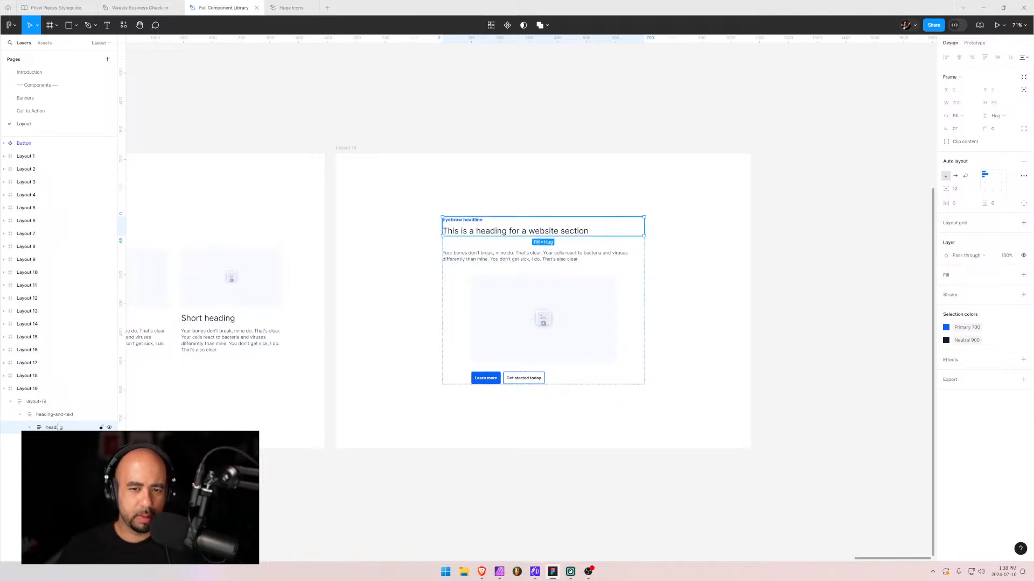
{"action": "left_click", "coordinate": [53, 440]}
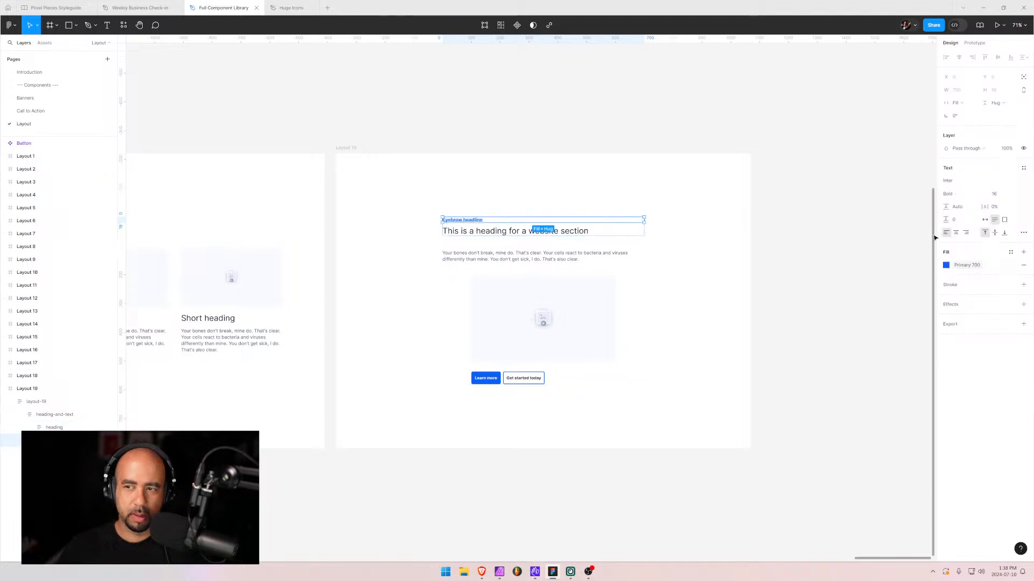
{"action": "left_click", "coordinate": [958, 107]}
{"action": "left_click", "coordinate": [969, 93]}
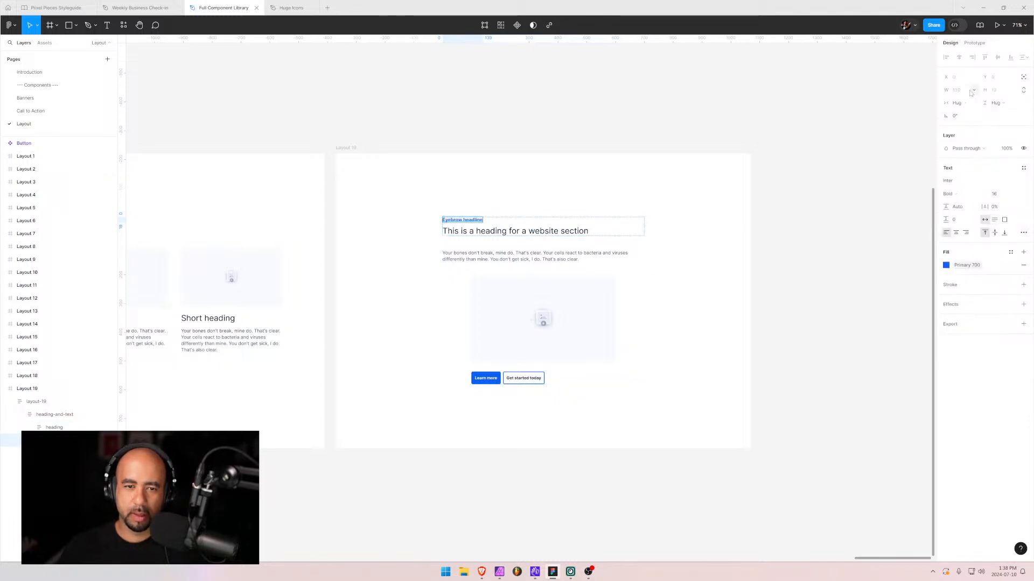
{"action": "left_click", "coordinate": [54, 453]}
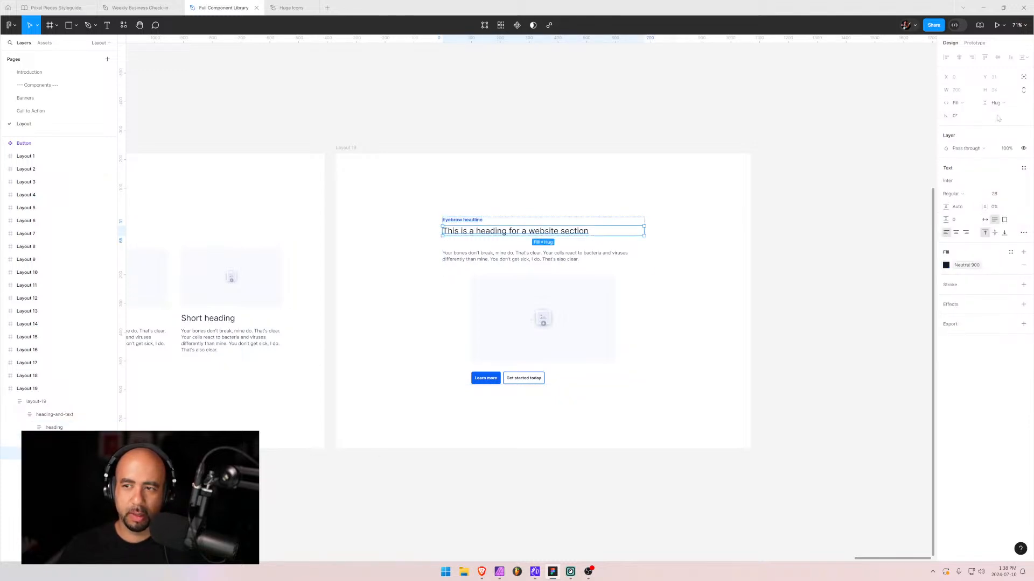
{"action": "left_click", "coordinate": [955, 103]}
{"action": "left_click", "coordinate": [969, 92]}
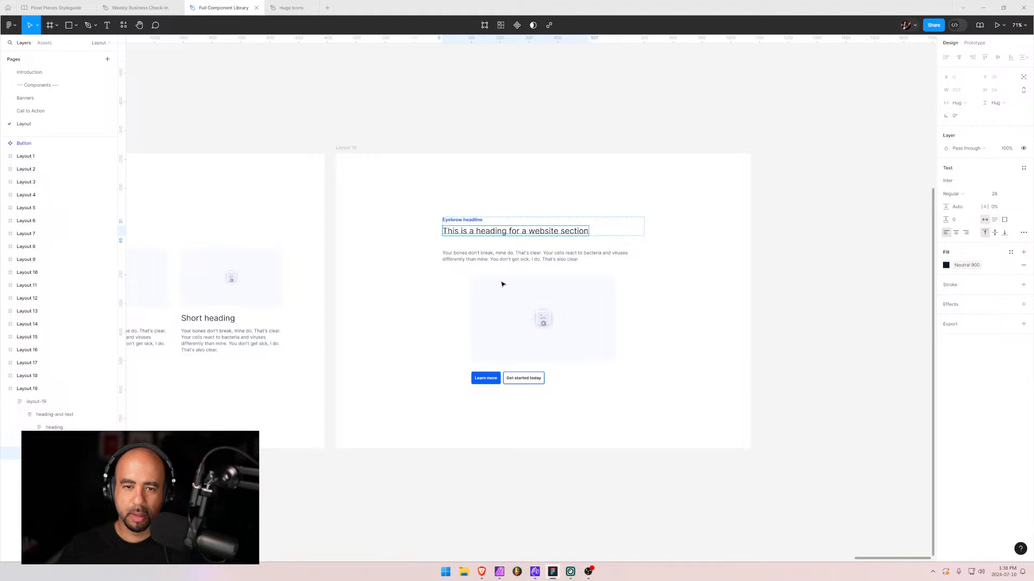
{"action": "key", "text": "shift+Return"}
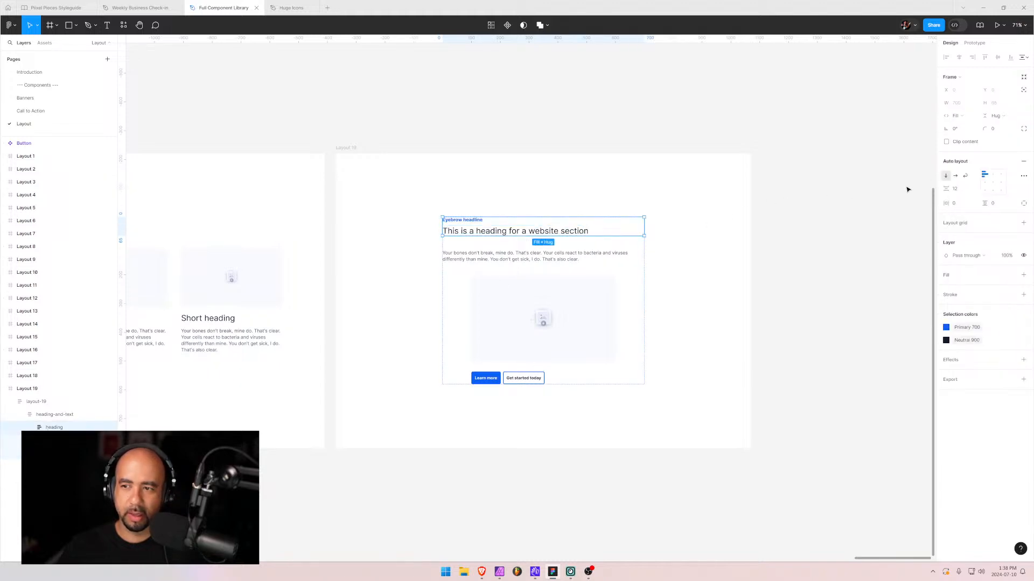
{"action": "left_click", "coordinate": [993, 174]}
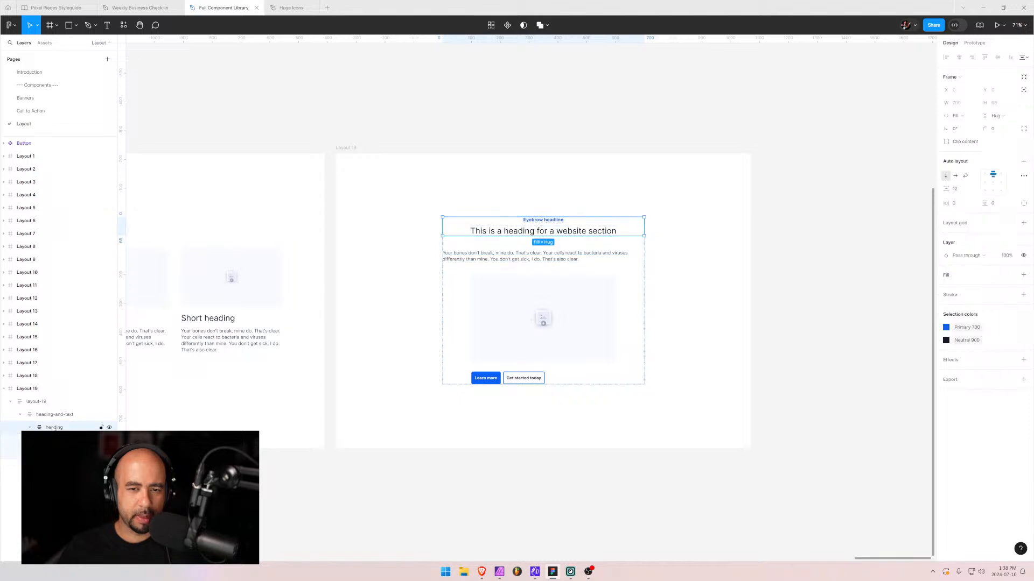
- Center-align the body paragraph's text below the heading
{"action": "left_click", "coordinate": [54, 428]}
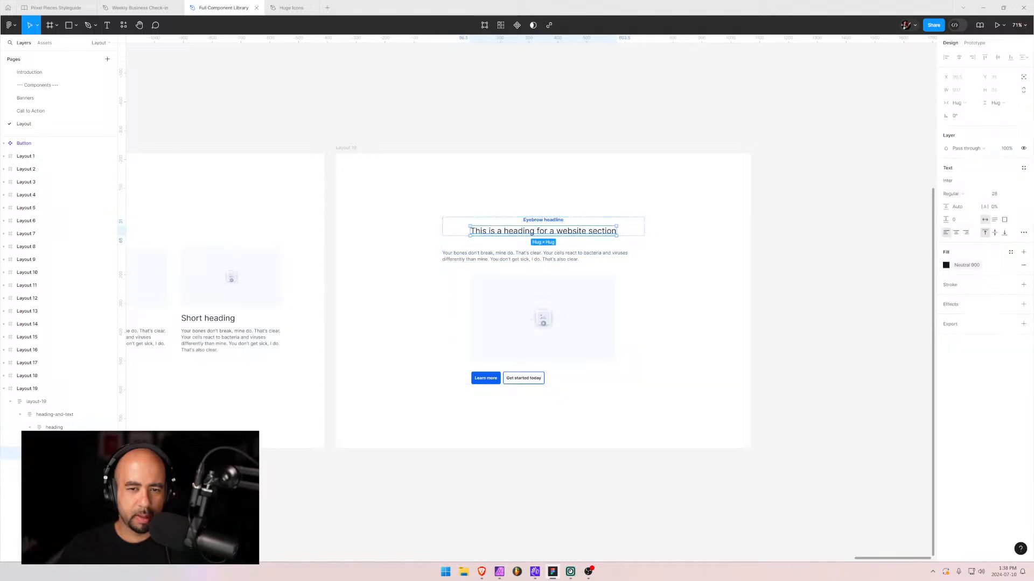
{"action": "left_click", "coordinate": [54, 466]}
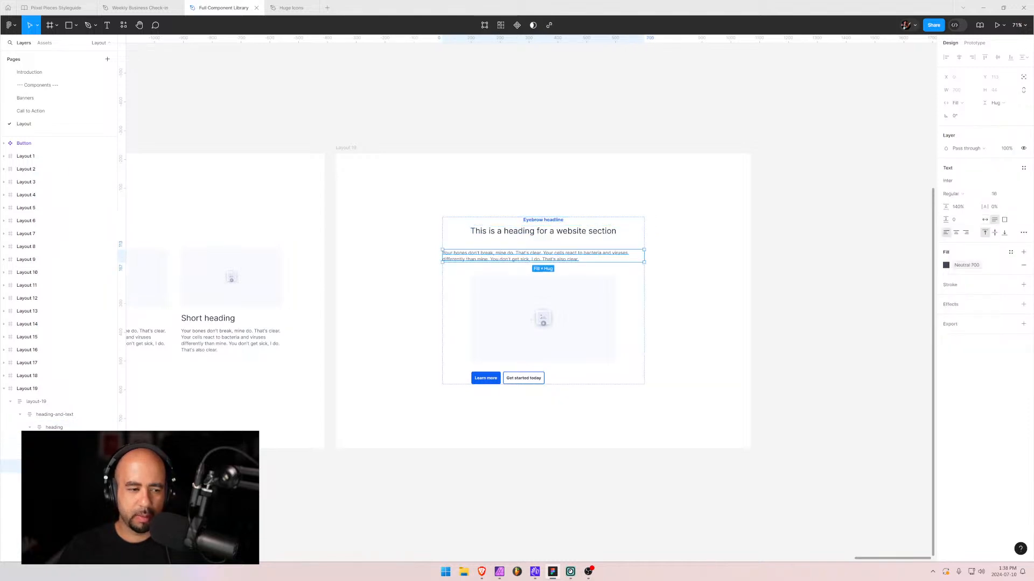
{"action": "left_click", "coordinate": [30, 428]}
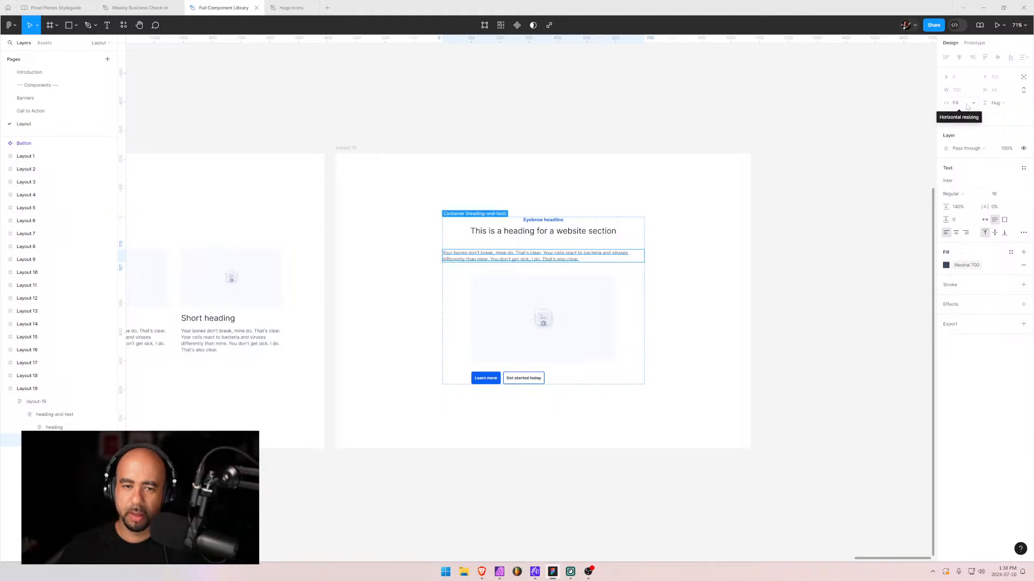
{"action": "left_click", "coordinate": [957, 233]}
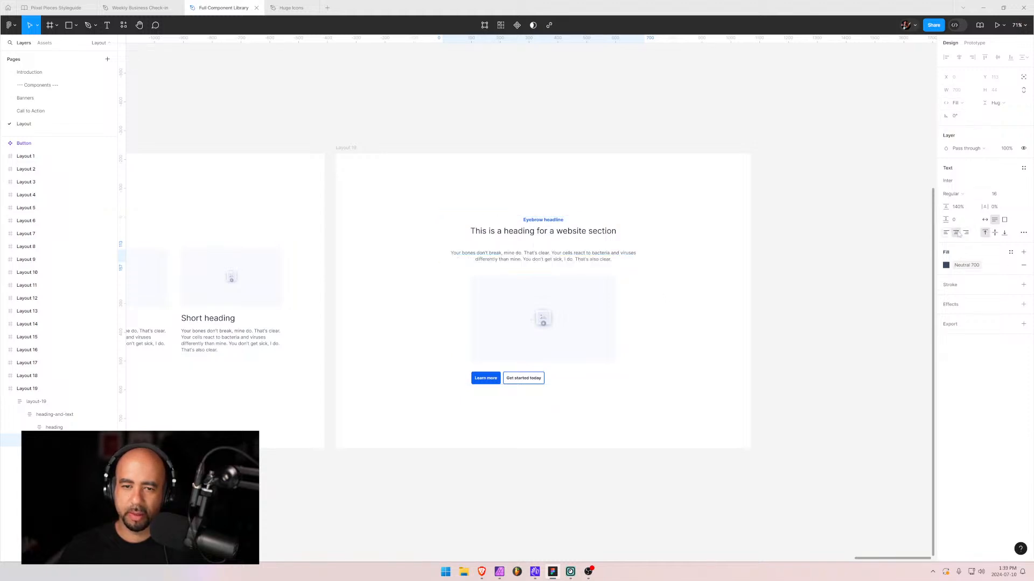
- Set the vertical gap between items in the heading-and-text frame to 24
{"action": "left_click", "coordinate": [22, 415]}
{"action": "left_click", "coordinate": [957, 189]}
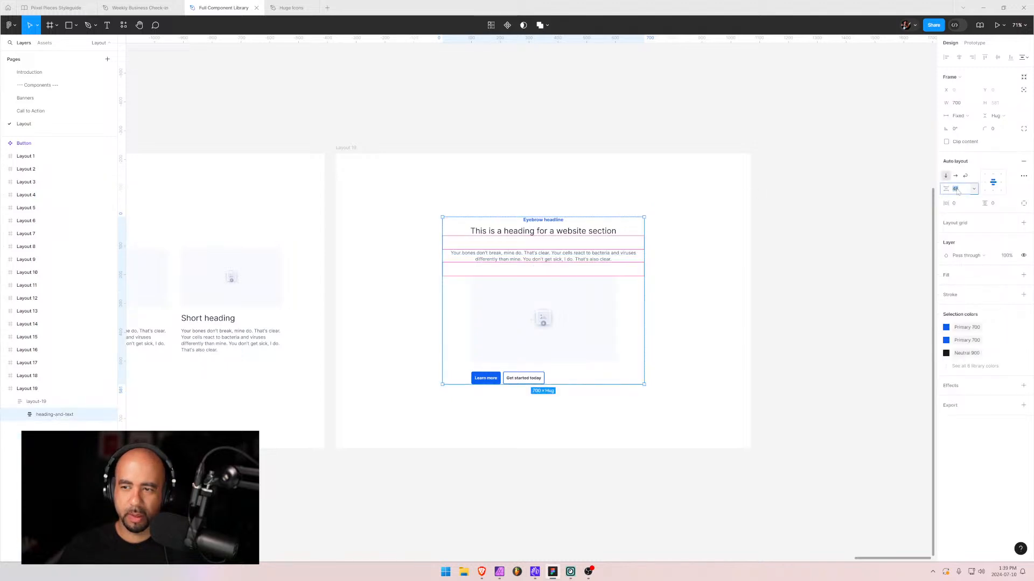
{"action": "type", "text": "10"}
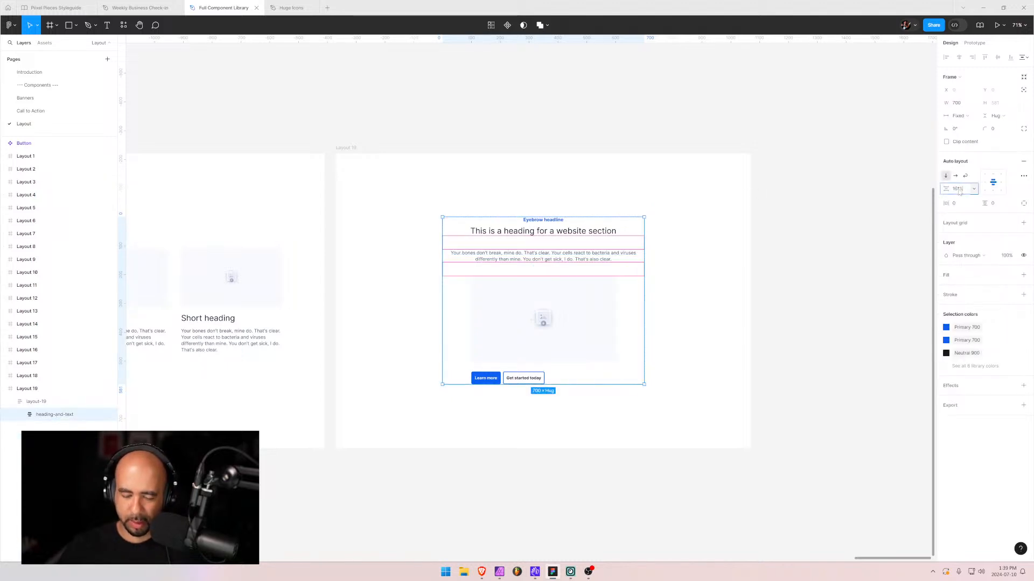
{"action": "key", "text": "Return"}
{"action": "left_click", "coordinate": [404, 275]}
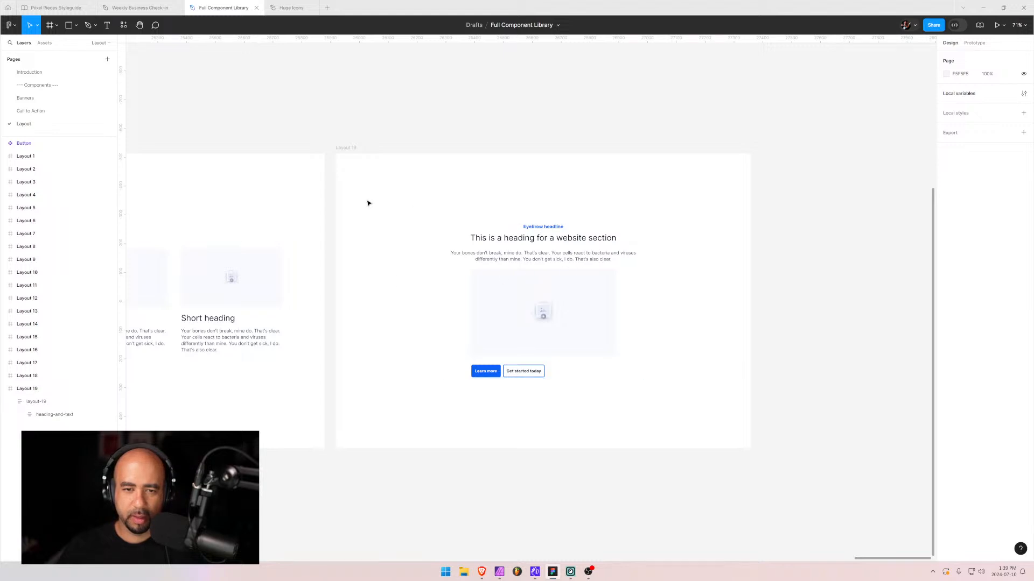
- Tighten the vertical gap between items in the heading-and-text frame to 16
{"action": "left_click", "coordinate": [49, 415]}
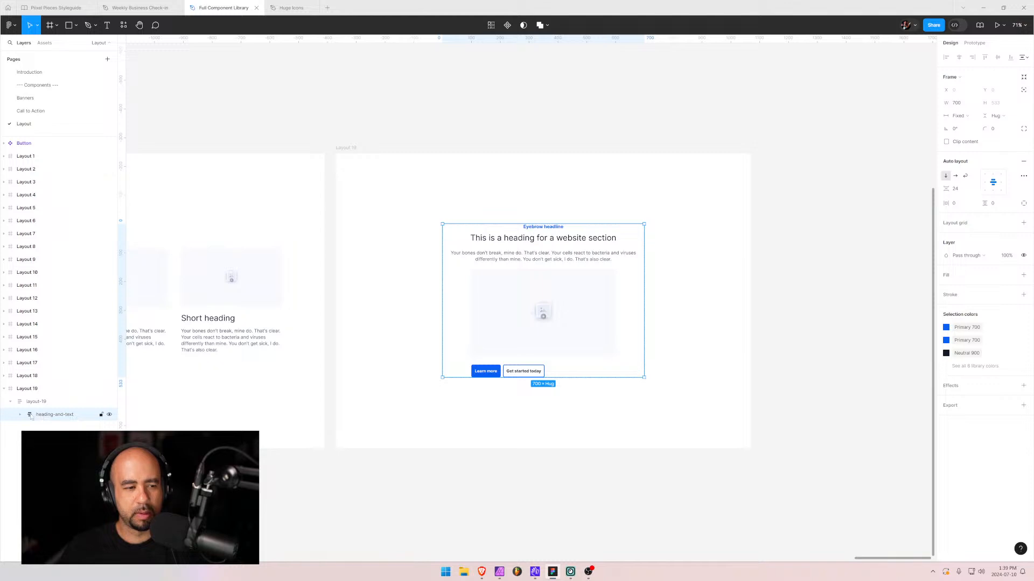
{"action": "left_click", "coordinate": [20, 415]}
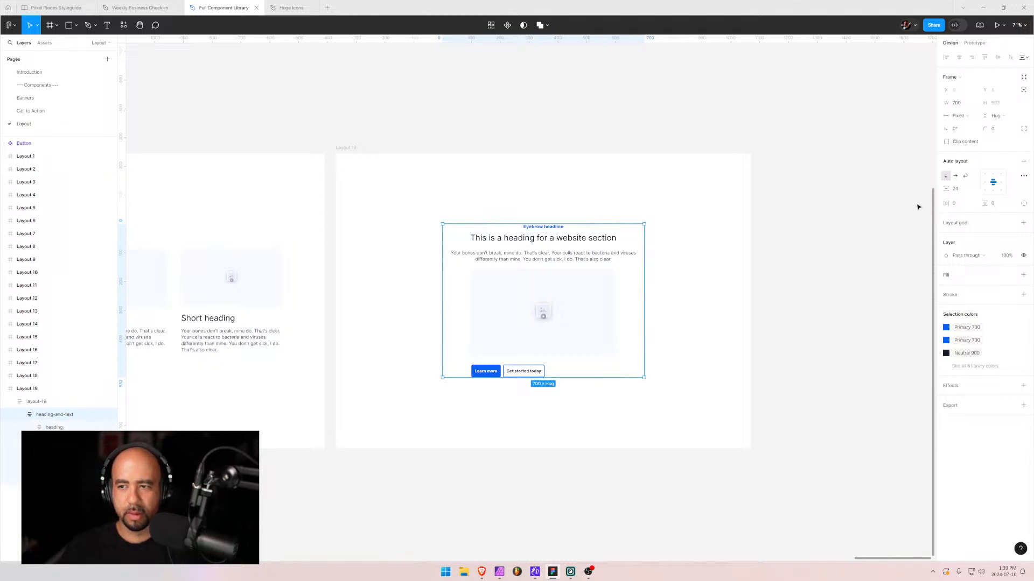
{"action": "left_click", "coordinate": [968, 193]}
{"action": "key", "text": "Return"}
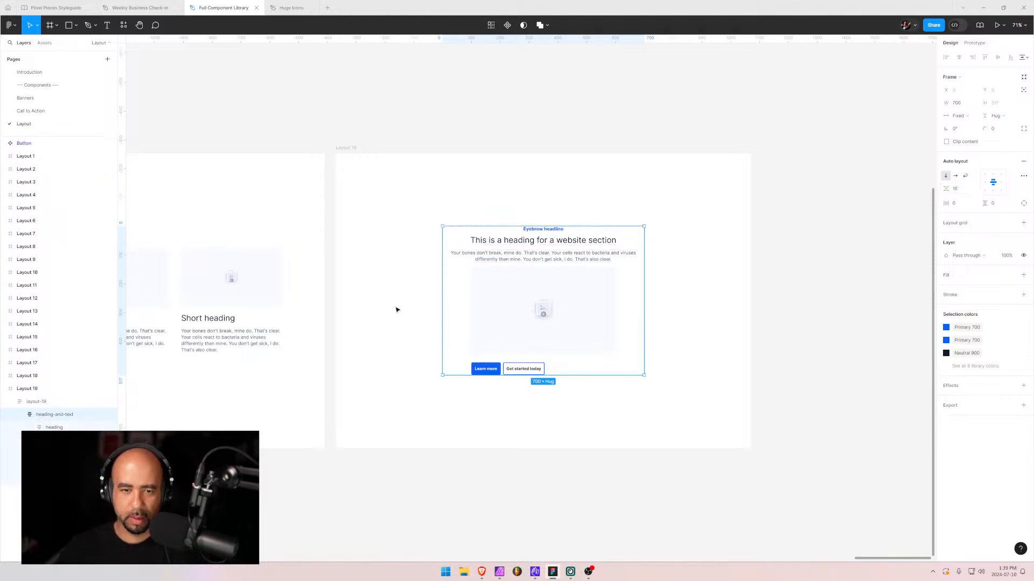
{"action": "scroll", "coordinate": [549, 291], "scroll_direction": "up", "scroll_amount": 5}
{"action": "key", "text": "super"}
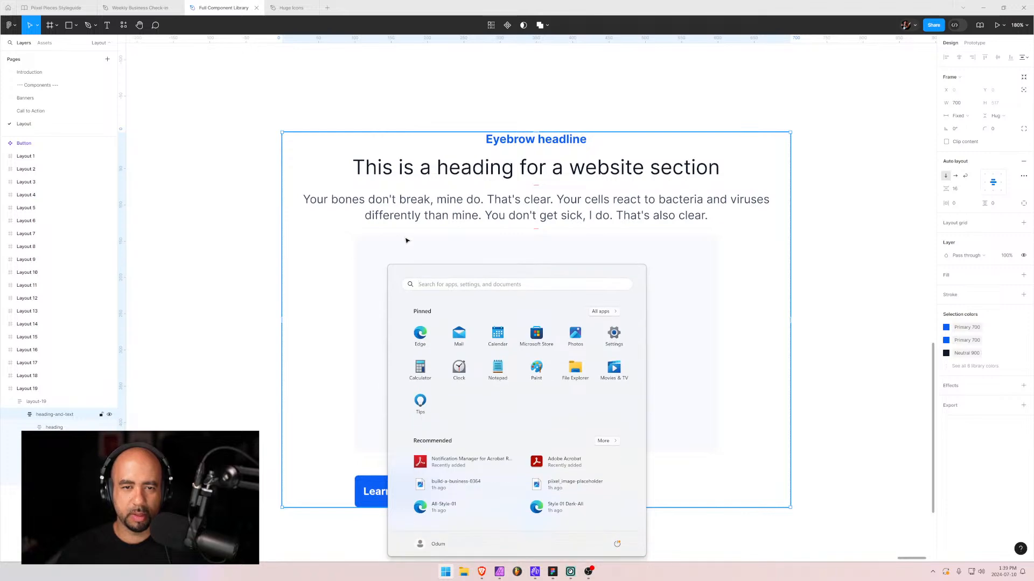
{"action": "scroll", "coordinate": [403, 239], "scroll_direction": "down", "scroll_amount": 2}
{"action": "key", "text": "super"}
{"action": "scroll", "coordinate": [382, 224], "scroll_direction": "down", "scroll_amount": 1}
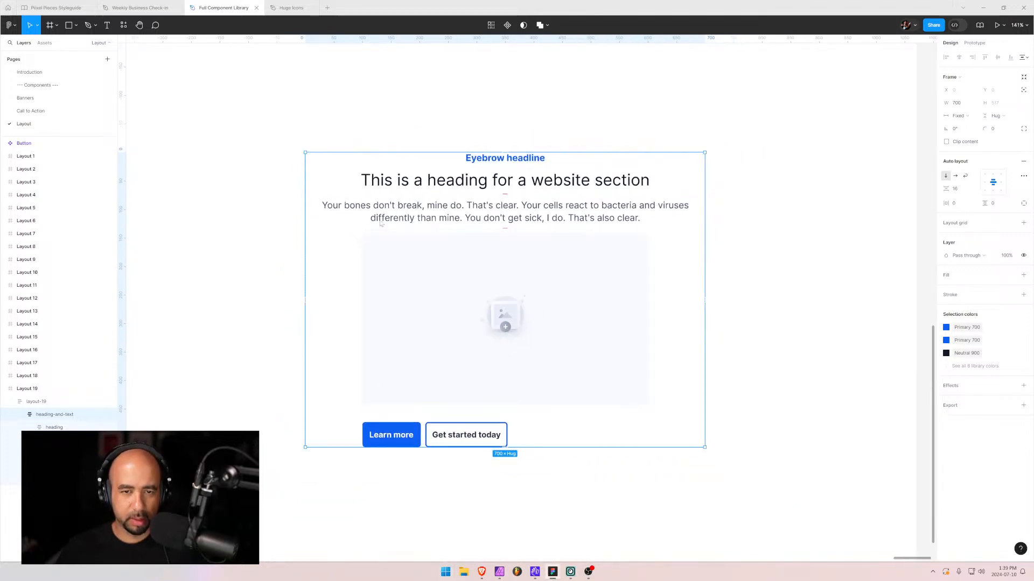
- Examine the earlier layouts and check the vertical gap between heading and paragraph in Layout 5's content frame
{"action": "left_click", "coordinate": [255, 247]}
{"action": "left_click_drag", "start_coordinate": [196, 251], "coordinate": [671, 236]}
{"action": "left_click_drag", "start_coordinate": [293, 312], "coordinate": [942, 236]}
{"action": "scroll", "coordinate": [618, 284], "scroll_direction": "down", "scroll_amount": 7}
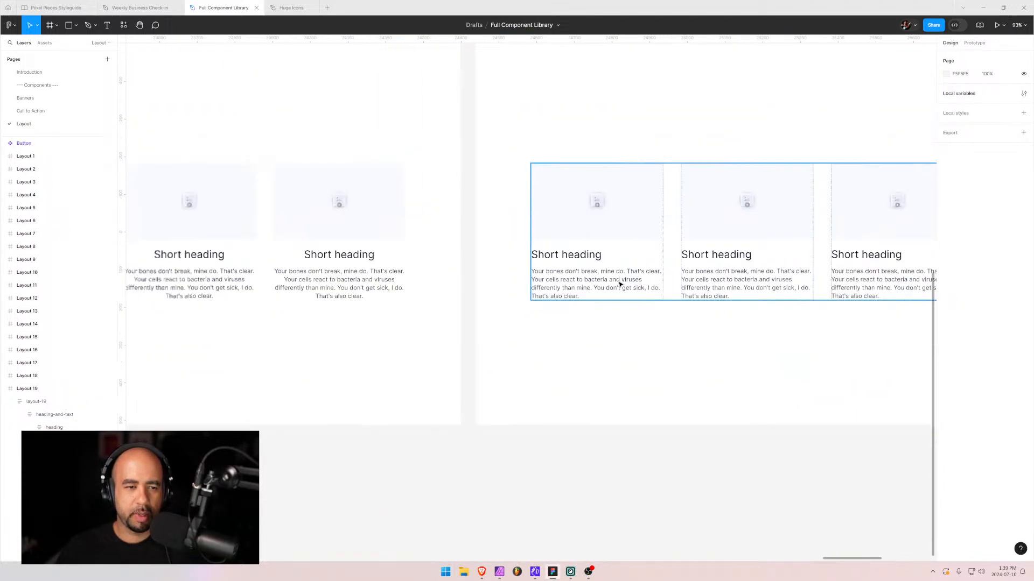
{"action": "left_click_drag", "start_coordinate": [197, 301], "coordinate": [864, 291]}
{"action": "left_click_drag", "start_coordinate": [271, 288], "coordinate": [861, 290]}
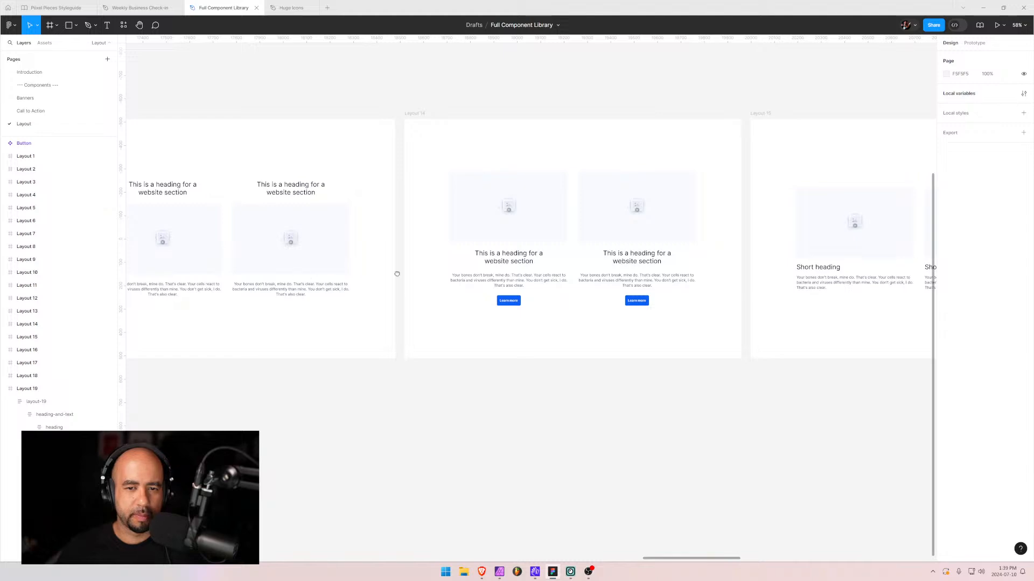
{"action": "left_click_drag", "start_coordinate": [397, 274], "coordinate": [915, 252]}
{"action": "left_click_drag", "start_coordinate": [273, 249], "coordinate": [784, 237]}
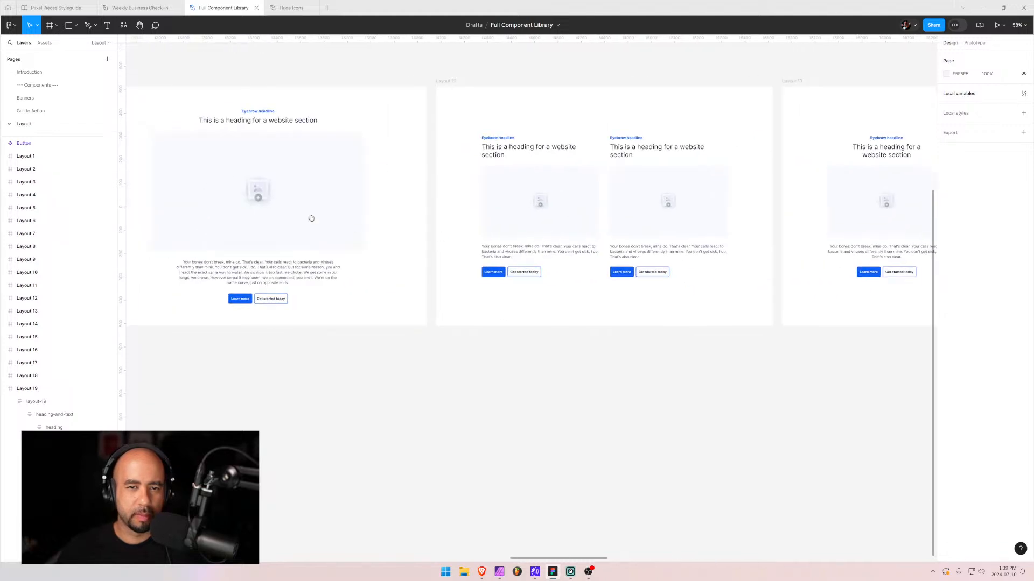
{"action": "left_click_drag", "start_coordinate": [231, 200], "coordinate": [814, 302]}
{"action": "left_click_drag", "start_coordinate": [369, 312], "coordinate": [766, 312]}
{"action": "left_click_drag", "start_coordinate": [290, 287], "coordinate": [749, 295]}
{"action": "left_click_drag", "start_coordinate": [212, 300], "coordinate": [785, 293]}
{"action": "left_click_drag", "start_coordinate": [362, 309], "coordinate": [202, 317]}
{"action": "left_click_drag", "start_coordinate": [655, 301], "coordinate": [308, 290]}
{"action": "left_click_drag", "start_coordinate": [415, 290], "coordinate": [723, 299]}
{"action": "scroll", "coordinate": [423, 250], "scroll_direction": "up", "scroll_amount": 6}
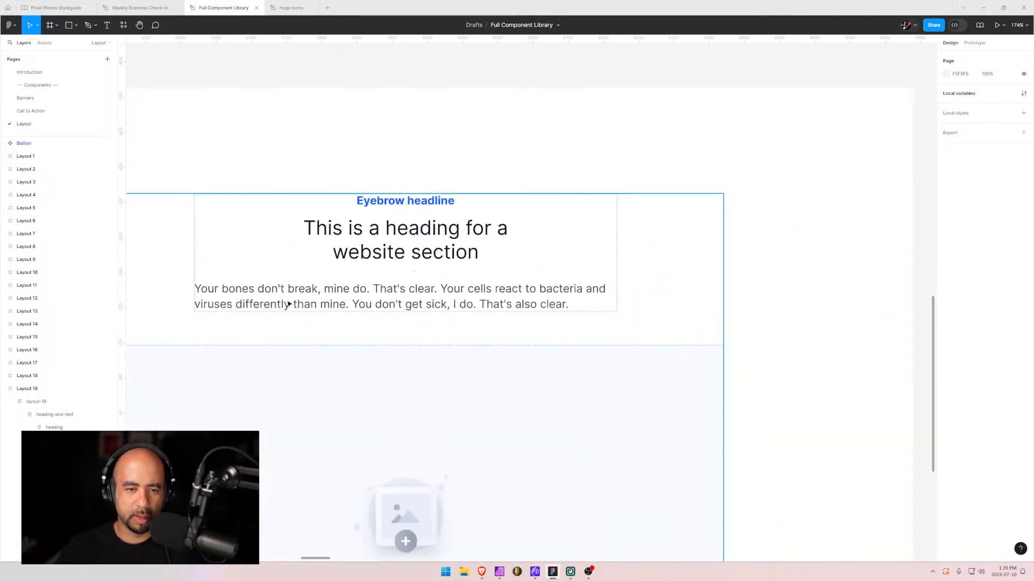
{"action": "left_click", "coordinate": [300, 276]}
{"action": "left_click", "coordinate": [309, 281]}
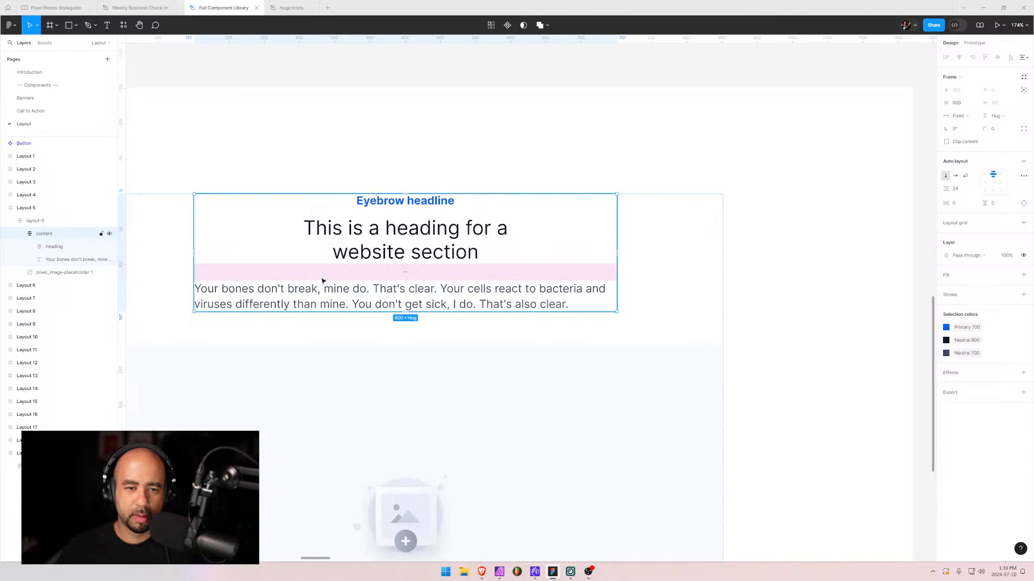
{"action": "left_click", "coordinate": [323, 280]}
- Set the vertical gap between items in Layout 19's heading-and-text frame to 24
{"action": "scroll", "coordinate": [448, 289], "scroll_direction": "down", "scroll_amount": 14}
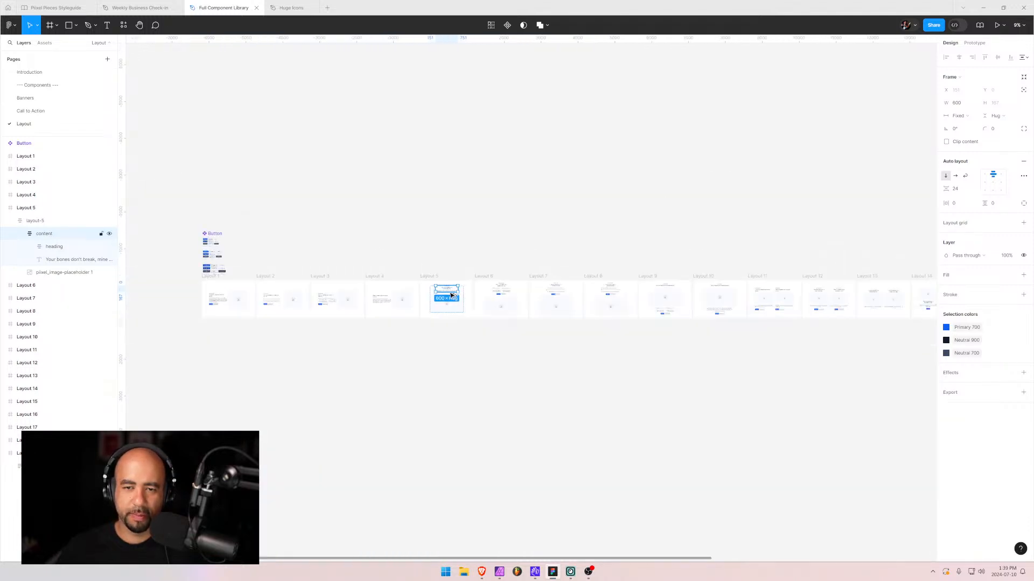
{"action": "left_click_drag", "start_coordinate": [883, 316], "coordinate": [197, 290]}
{"action": "left_click", "coordinate": [519, 258]}
{"action": "scroll", "coordinate": [519, 257], "scroll_direction": "up", "scroll_amount": 13}
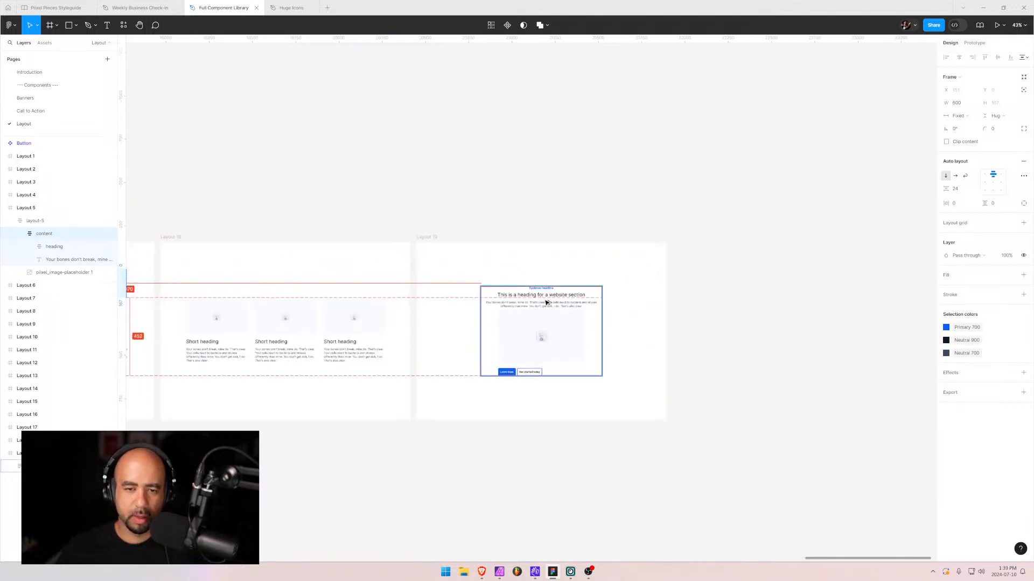
{"action": "double_click", "coordinate": [339, 315]}
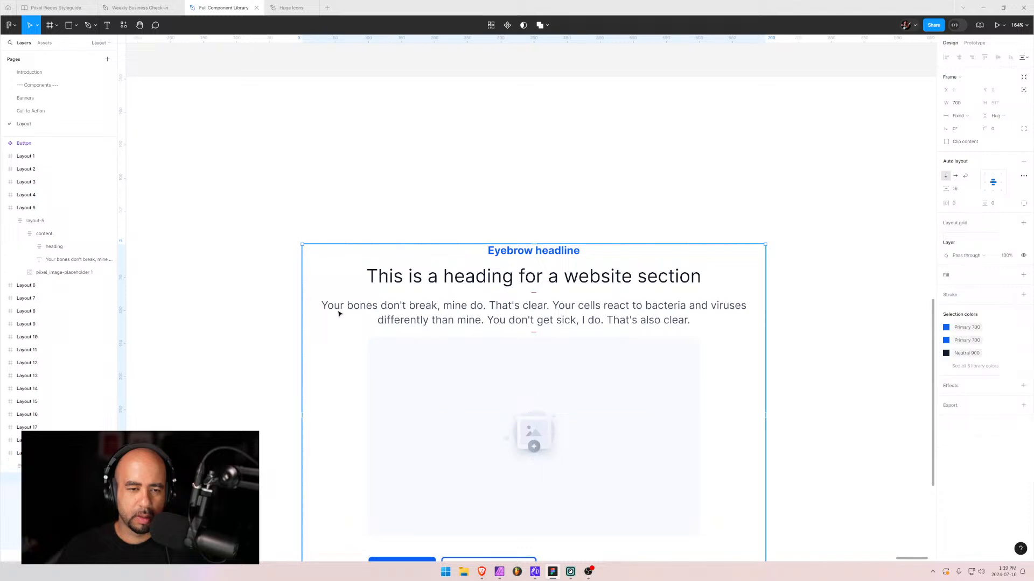
{"action": "left_click", "coordinate": [959, 189]}
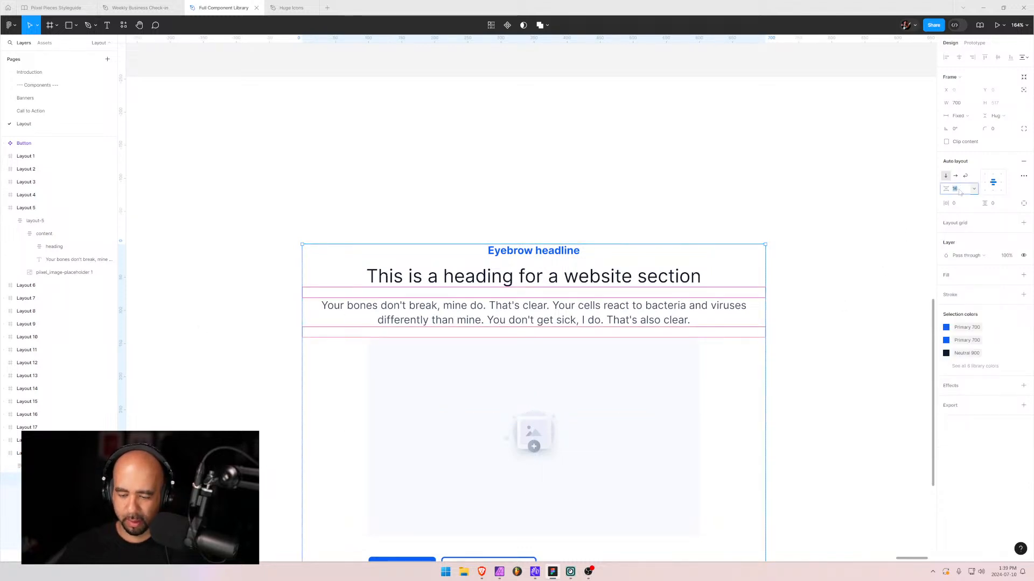
{"action": "type", "text": "24"}
{"action": "key", "text": "Return"}
{"action": "left_click", "coordinate": [299, 428]}
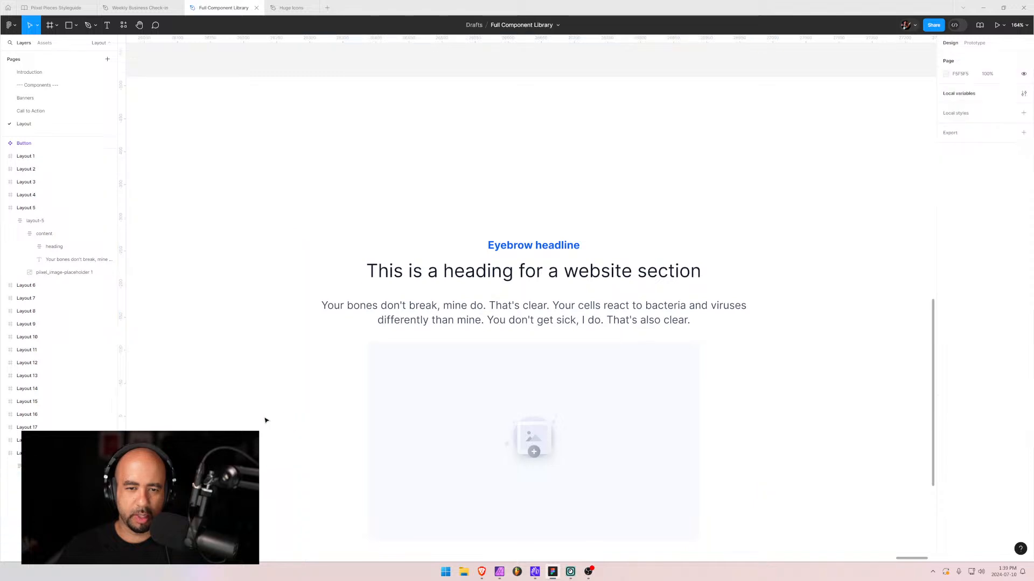
- Try to move the content frame holding the image and buttons out of the heading-and-text frame
{"action": "scroll", "coordinate": [299, 428], "scroll_direction": "down", "scroll_amount": 2}
{"action": "scroll", "coordinate": [305, 456], "scroll_direction": "down", "scroll_amount": 4}
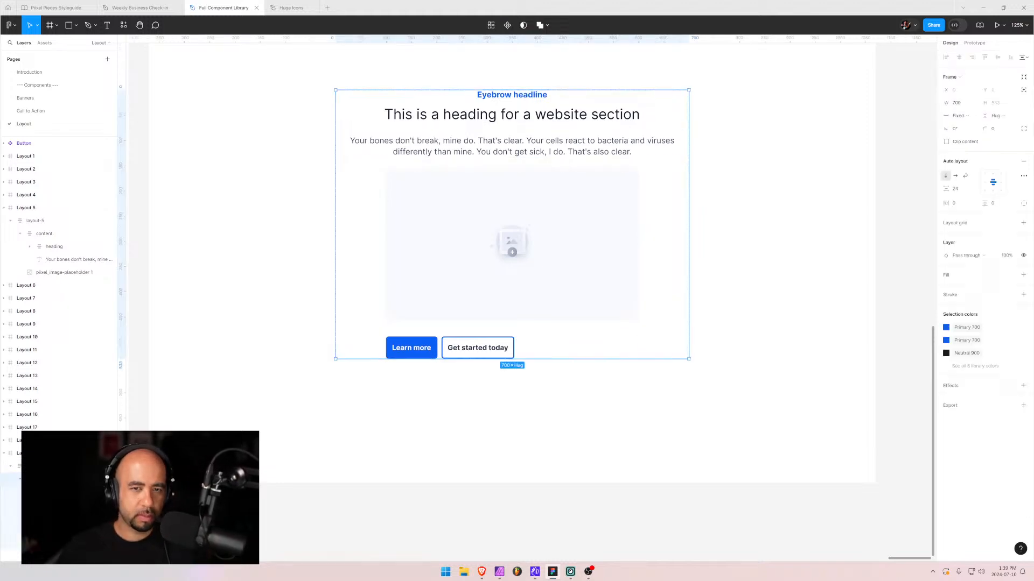
{"action": "left_click", "coordinate": [54, 467]}
{"action": "left_click_drag", "start_coordinate": [357, 473], "coordinate": [411, 415]}
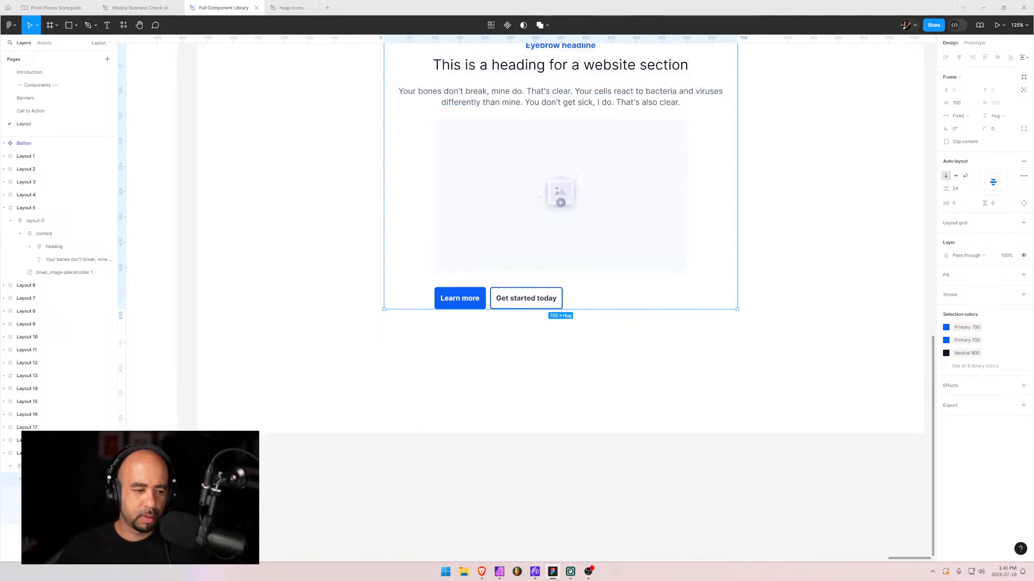
{"action": "left_click", "coordinate": [560, 97]}
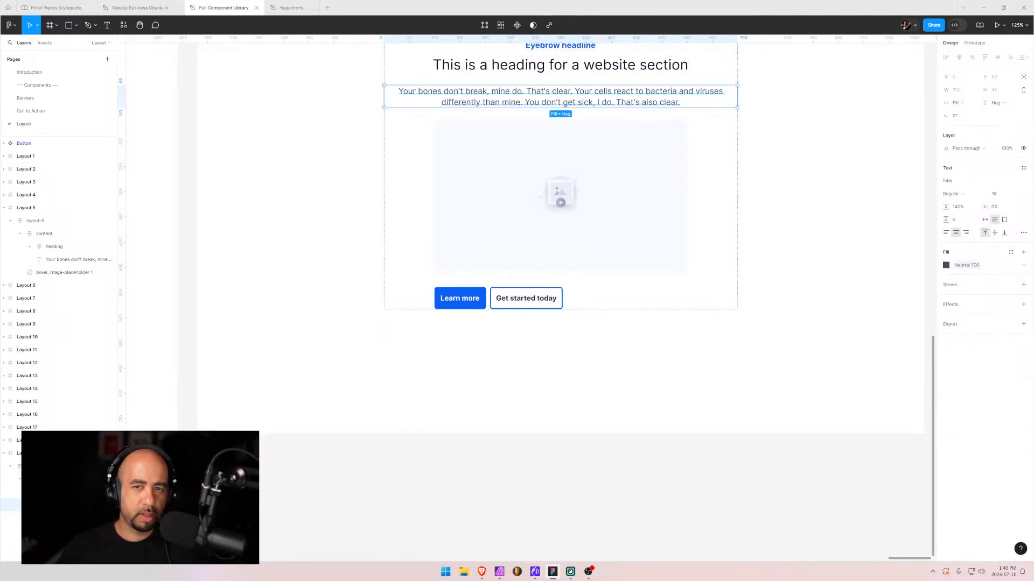
{"action": "left_click", "coordinate": [624, 297]}
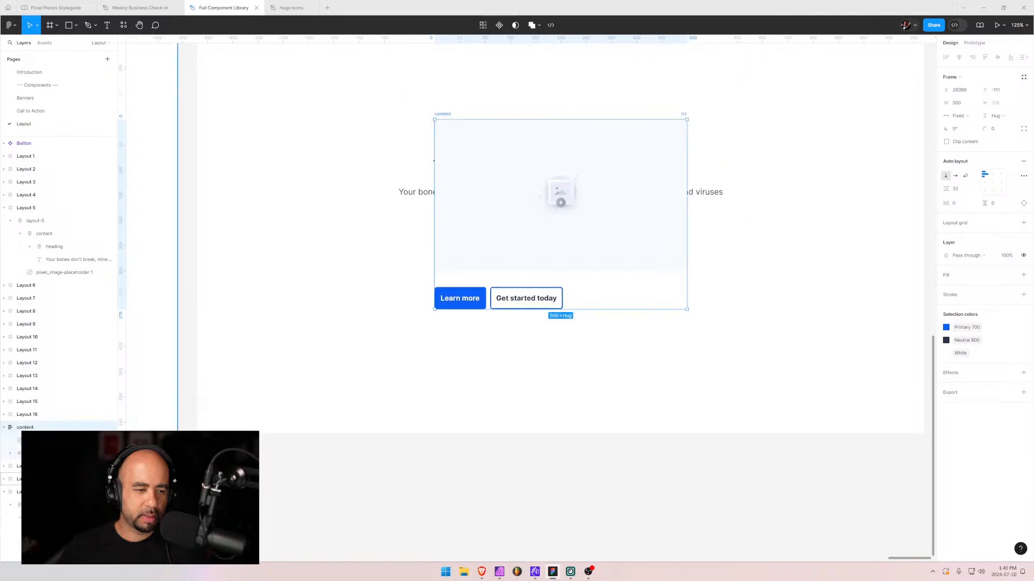
{"action": "scroll", "coordinate": [380, 353], "scroll_direction": "down", "scroll_amount": 2}
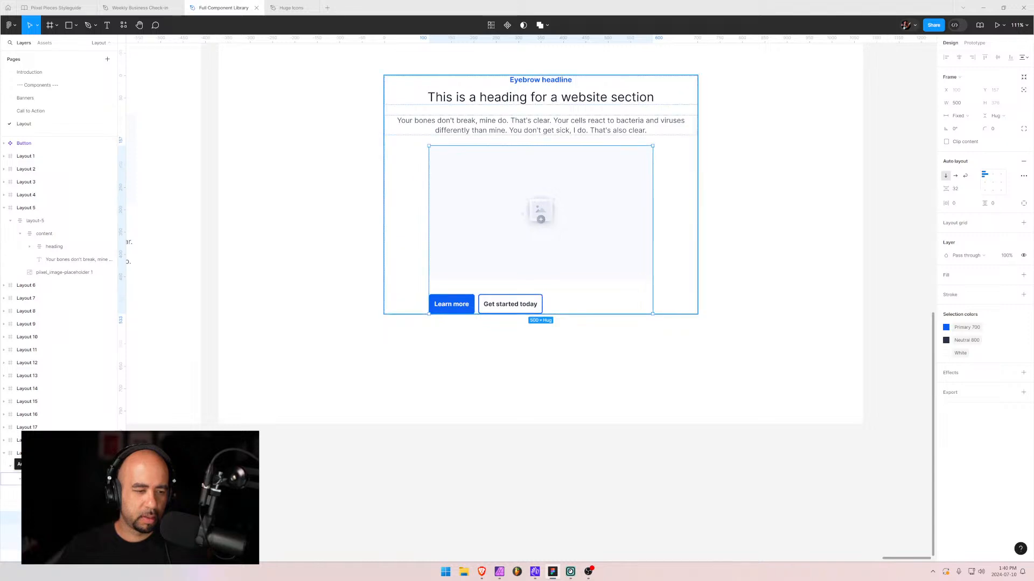
- Move the image-and-buttons content frame out of heading-and-text directly into layout-19, and order heading-and-text above it
{"action": "left_click_drag", "start_coordinate": [44, 518], "coordinate": [40, 473]}
{"action": "left_click", "coordinate": [18, 518]}
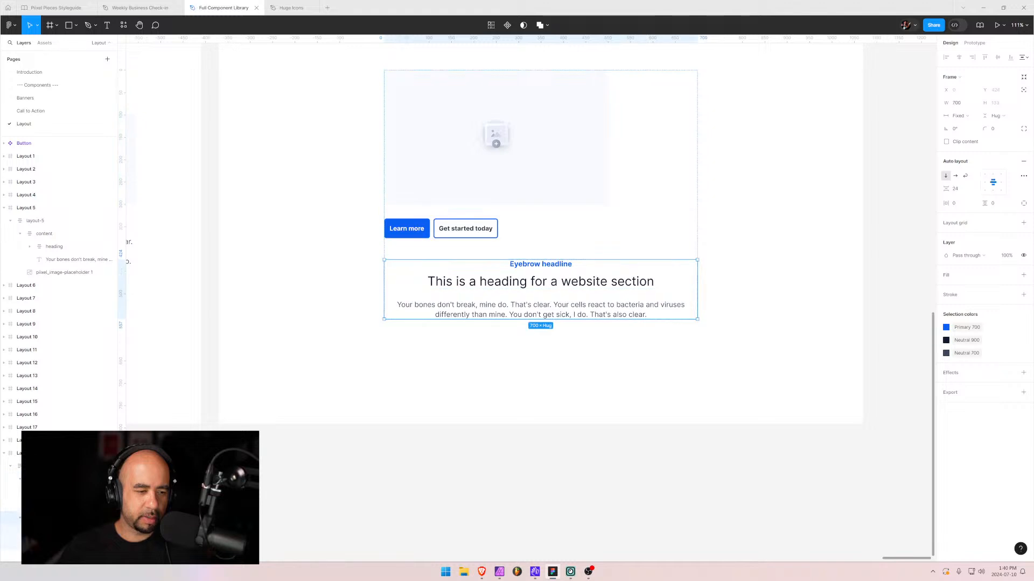
{"action": "left_click_drag", "start_coordinate": [42, 518], "coordinate": [41, 473]}
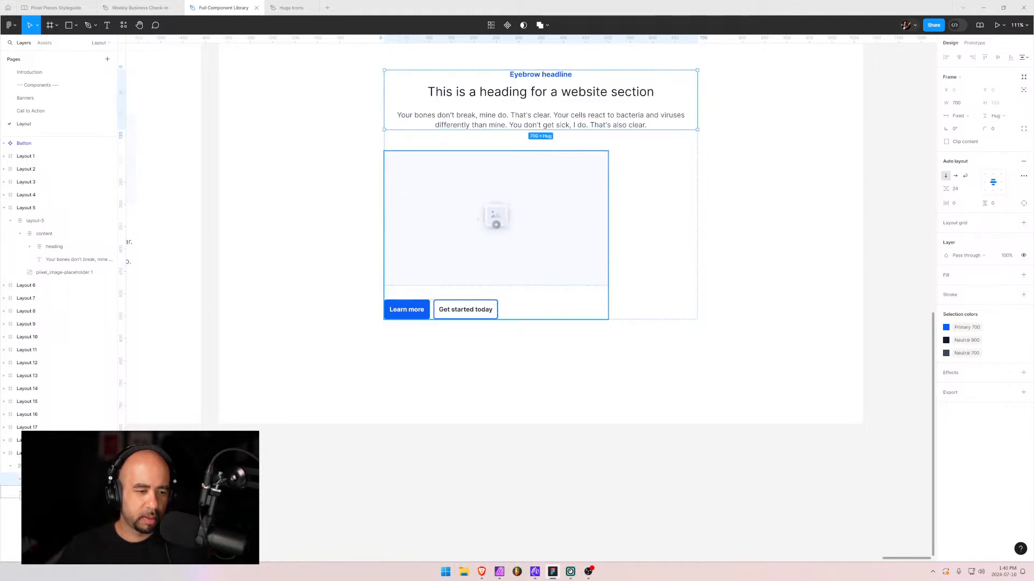
- Duplicate the image placeholder inside Layout 19's content frame and select that parent frame
{"action": "left_click", "coordinate": [42, 505]}
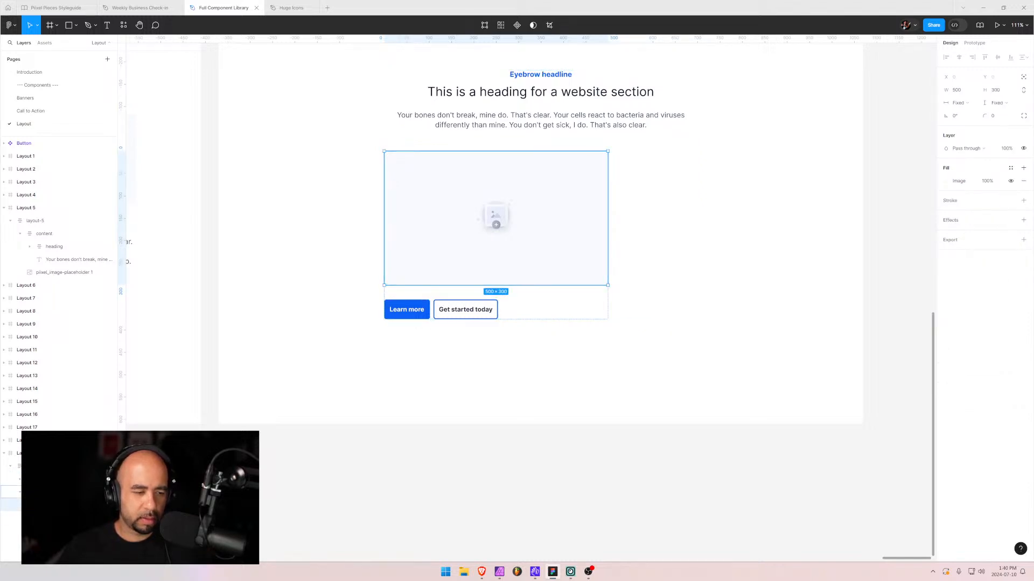
{"action": "key", "text": "ctrl+d"}
{"action": "key", "text": "shift+Return"}
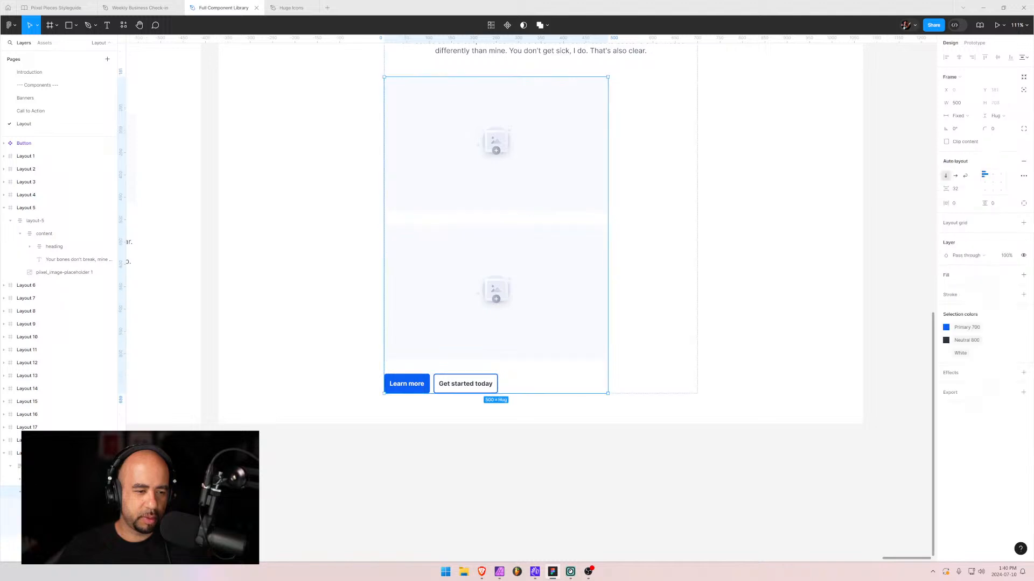
{"action": "scroll", "coordinate": [552, 280], "scroll_direction": "down", "scroll_amount": 3}
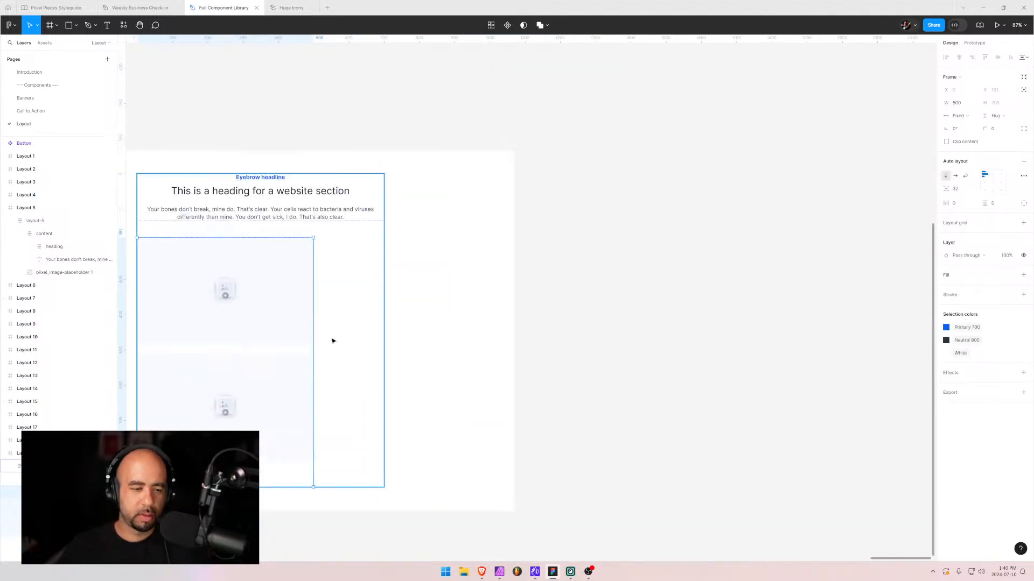
{"action": "left_click_drag", "start_coordinate": [197, 368], "coordinate": [445, 277]}
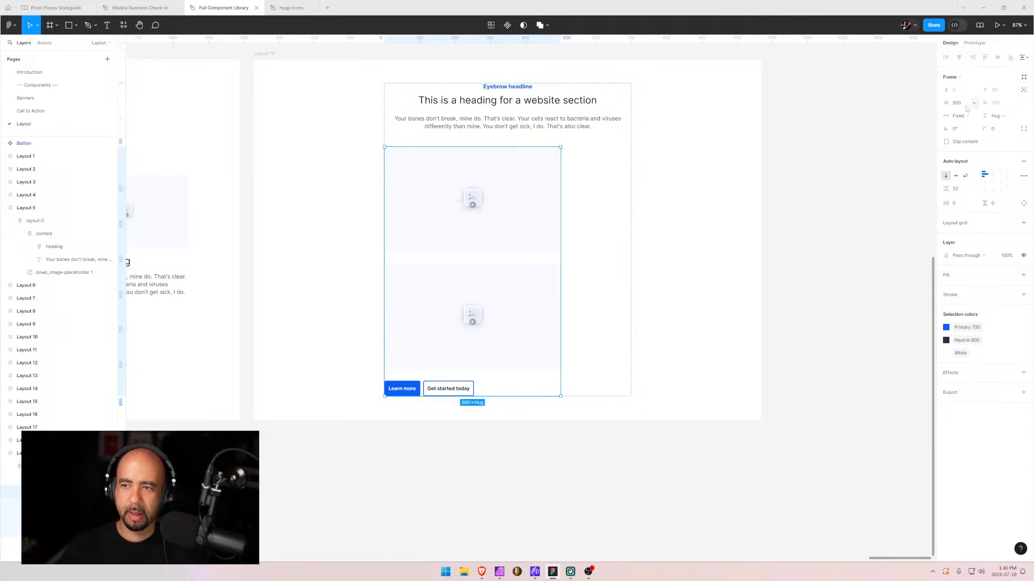
- Set the content frame's auto layout direction to horizontal, and center-align the items of the layout-19 frame
{"action": "left_click", "coordinate": [956, 176]}
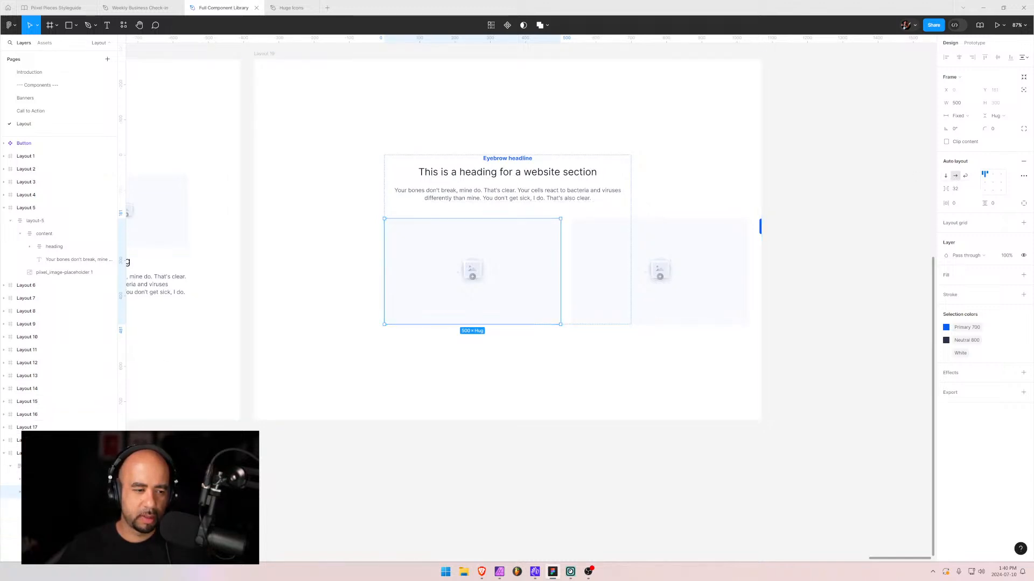
{"action": "key", "text": "Escape"}
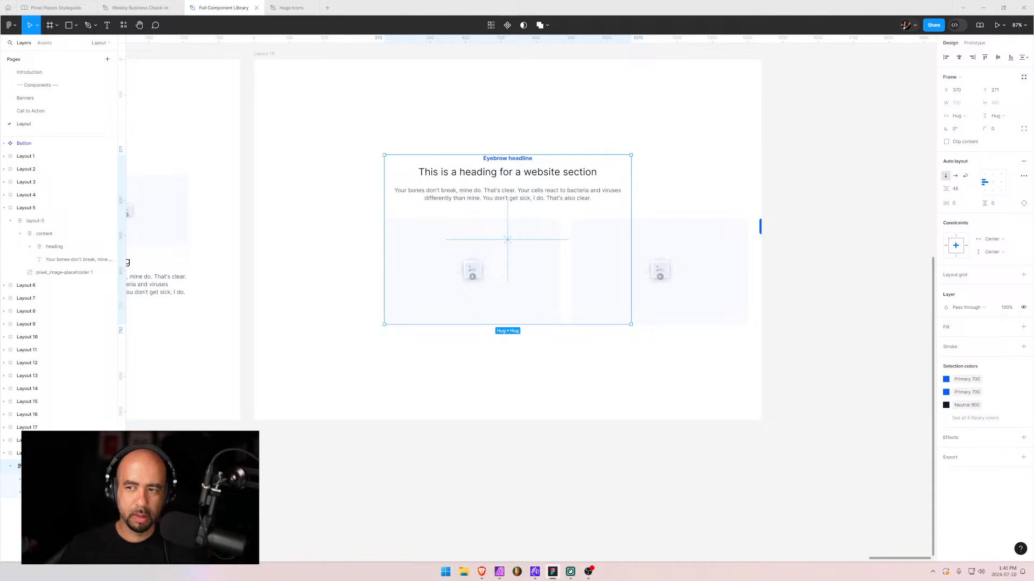
{"action": "left_click", "coordinate": [994, 184]}
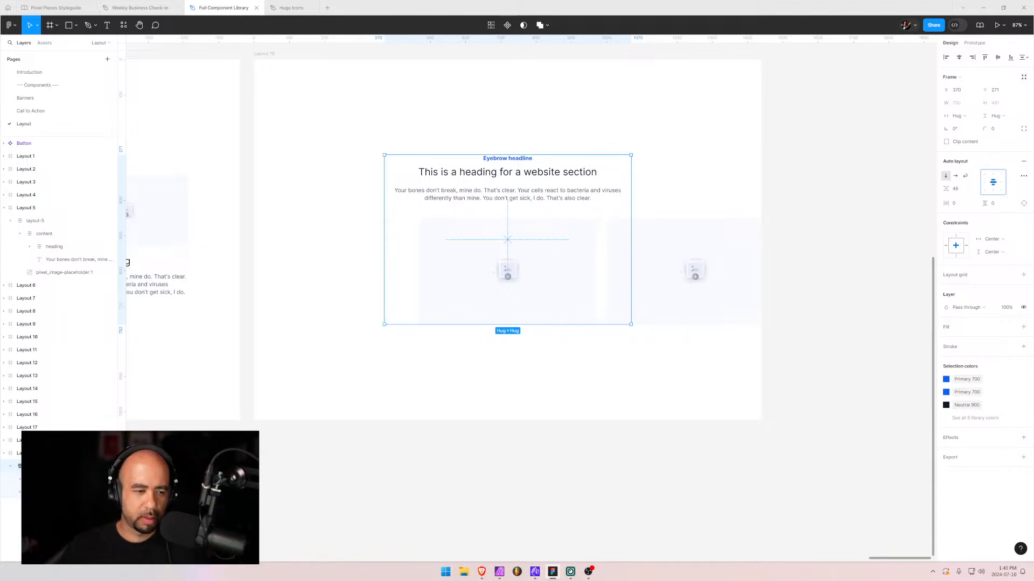
- Move the frame with the two buttons out of the content frame into layout-19, above the heading and text
{"action": "left_click", "coordinate": [38, 492]}
{"action": "left_click", "coordinate": [20, 492]}
{"action": "left_click", "coordinate": [43, 531]}
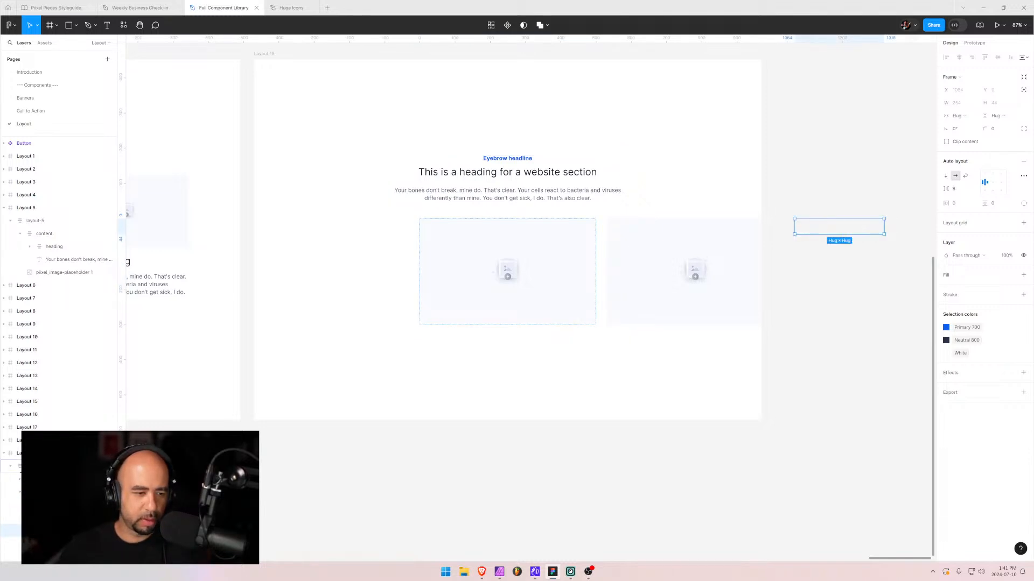
{"action": "left_click_drag", "start_coordinate": [43, 531], "coordinate": [43, 472]}
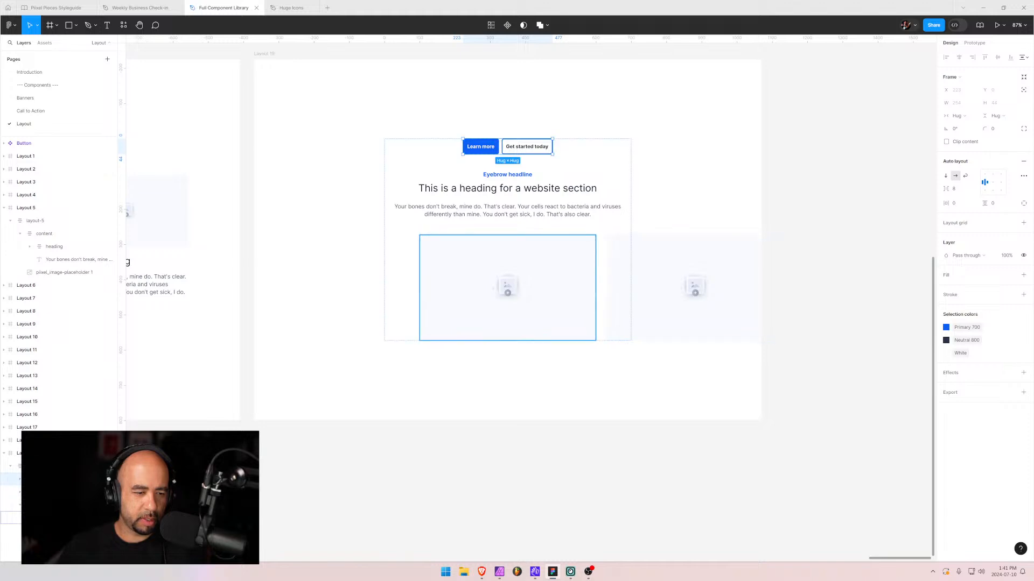
- Set the horizontal resizing of the frame holding the two image placeholders to hug its contents
{"action": "left_click", "coordinate": [43, 531]}
{"action": "left_click", "coordinate": [43, 518]}
{"action": "left_click", "coordinate": [43, 505]}
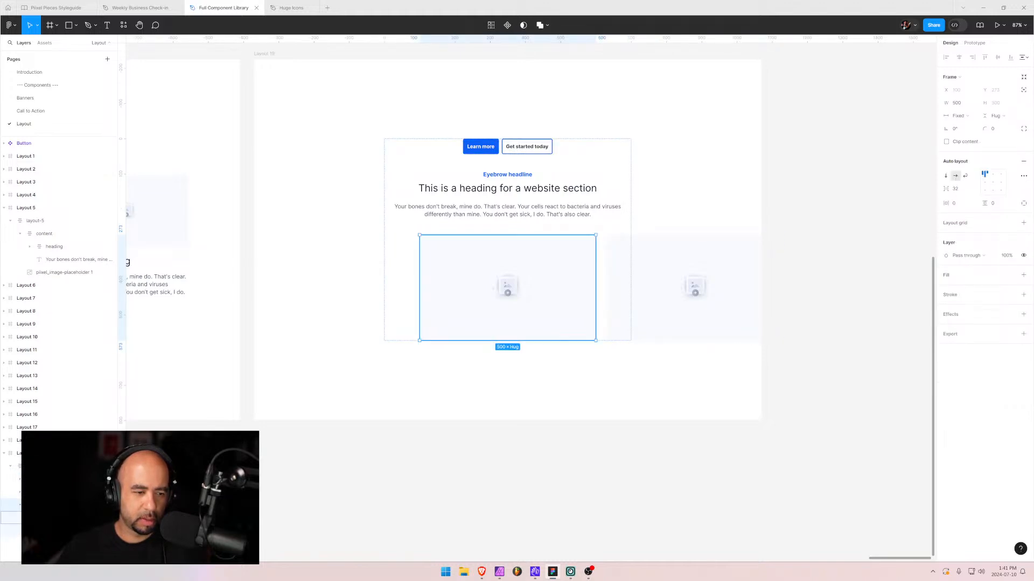
{"action": "left_click", "coordinate": [43, 531]}
{"action": "left_click", "coordinate": [43, 518]}
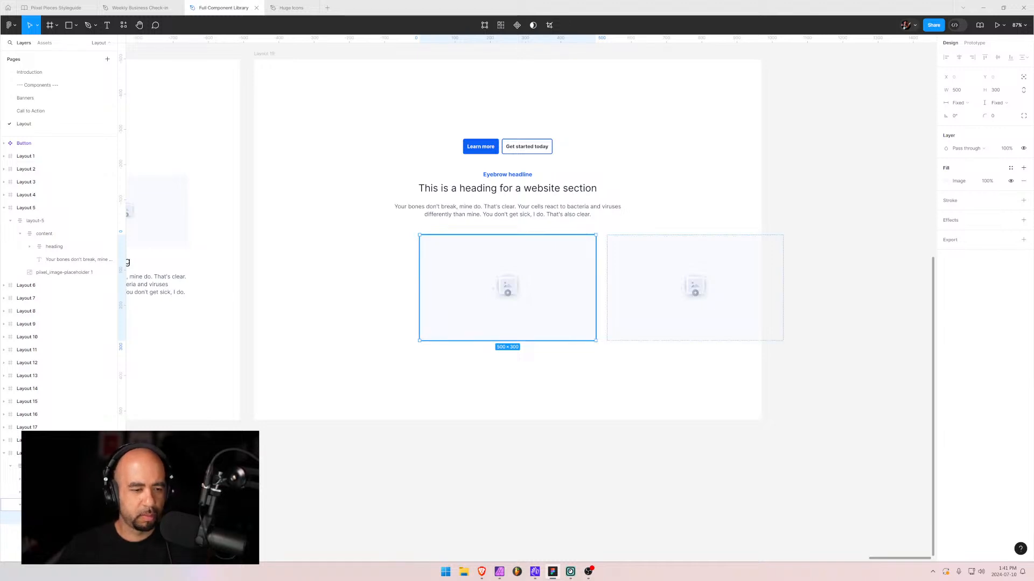
{"action": "left_click", "coordinate": [43, 505]}
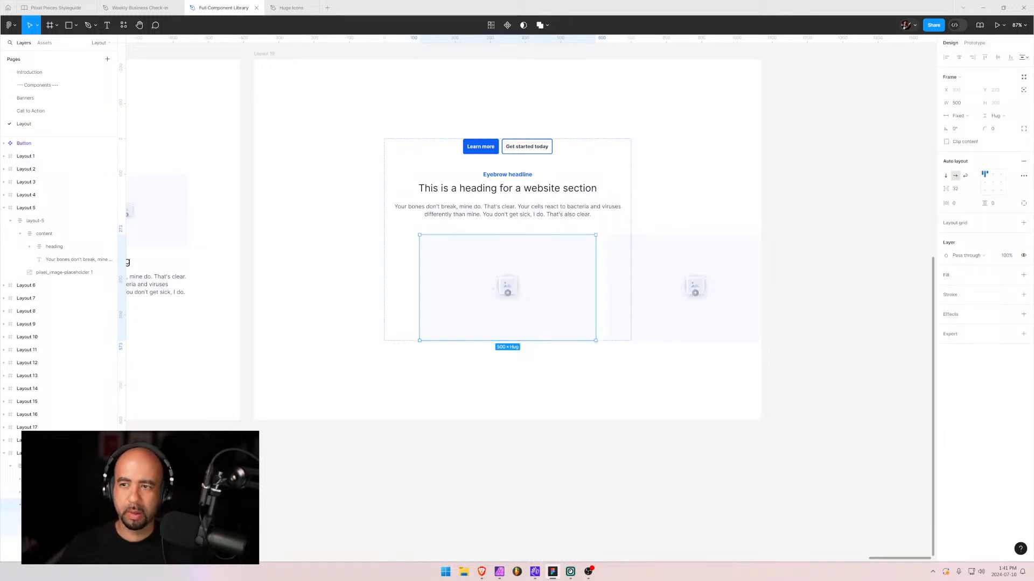
{"action": "left_click", "coordinate": [960, 116]}
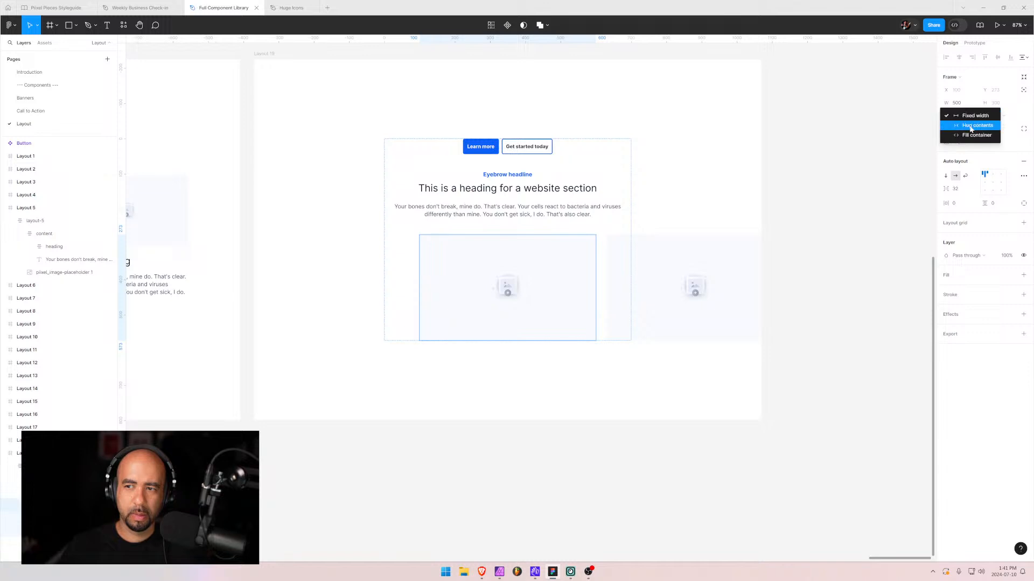
{"action": "left_click", "coordinate": [968, 134]}
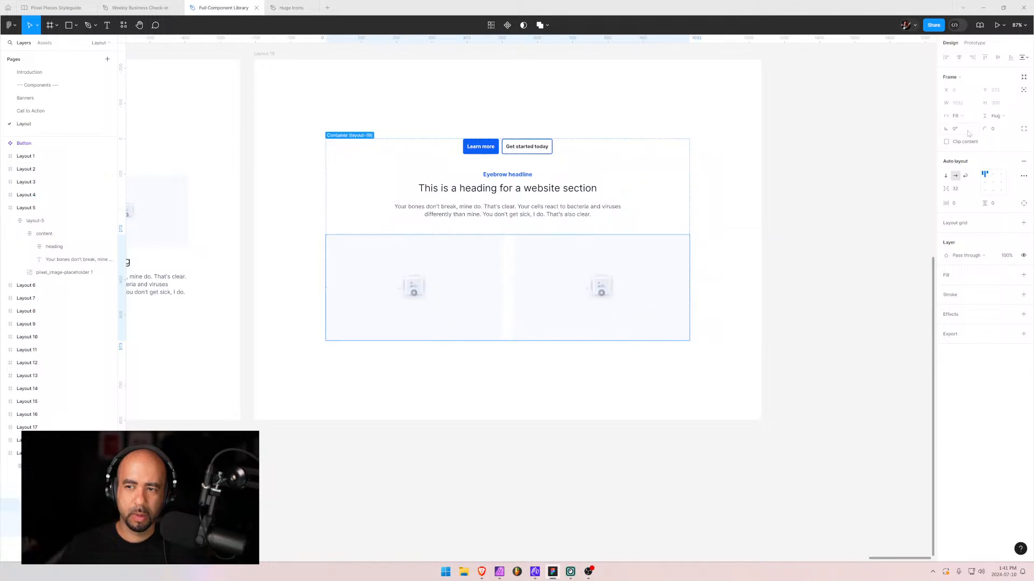
{"action": "left_click", "coordinate": [959, 115]}
{"action": "left_click", "coordinate": [972, 111]}
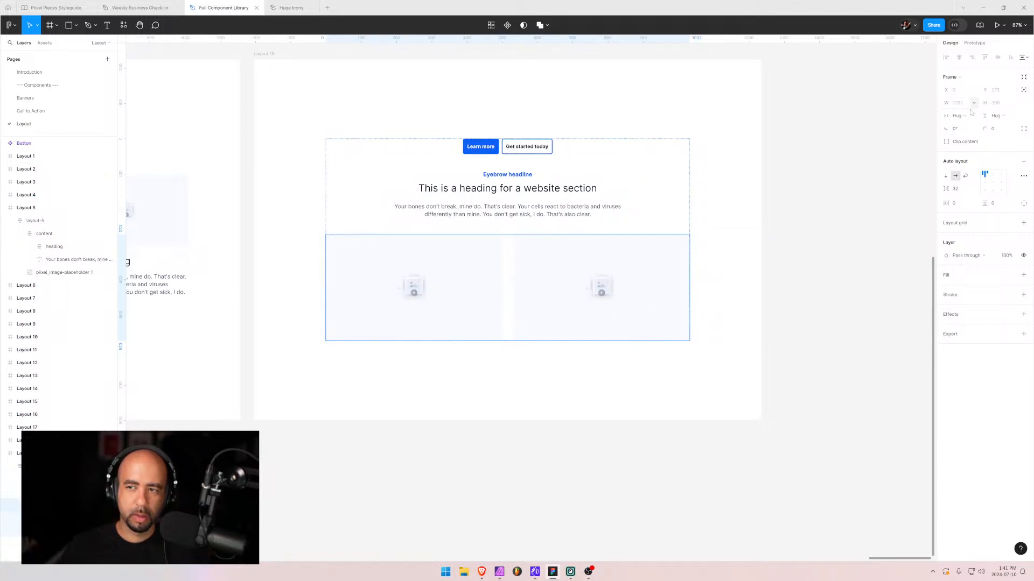
- Move the frame holding the two buttons below the two side-by-side images in the layout-19 frame
{"action": "left_click", "coordinate": [383, 216]}
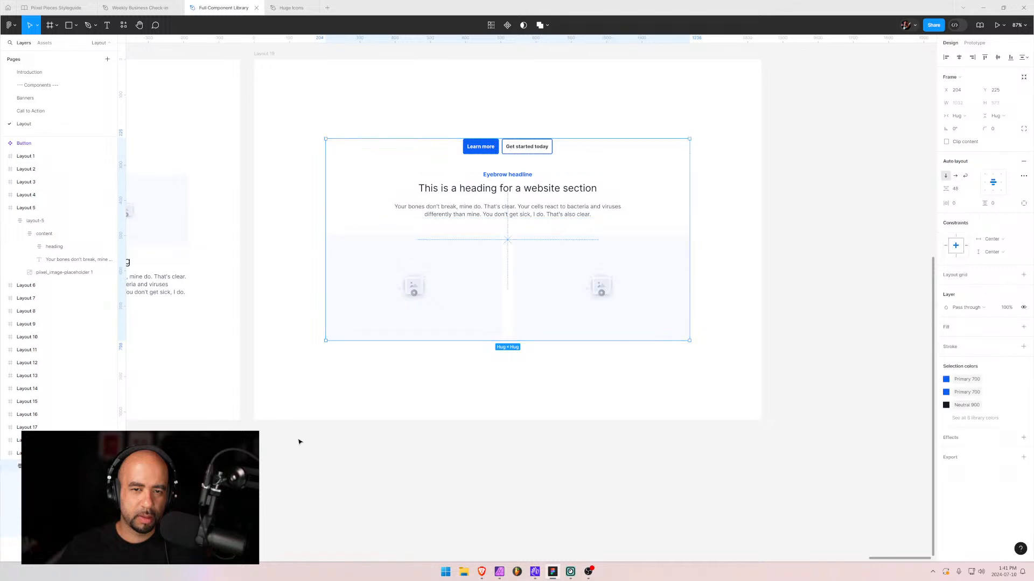
{"action": "left_click", "coordinate": [300, 442]}
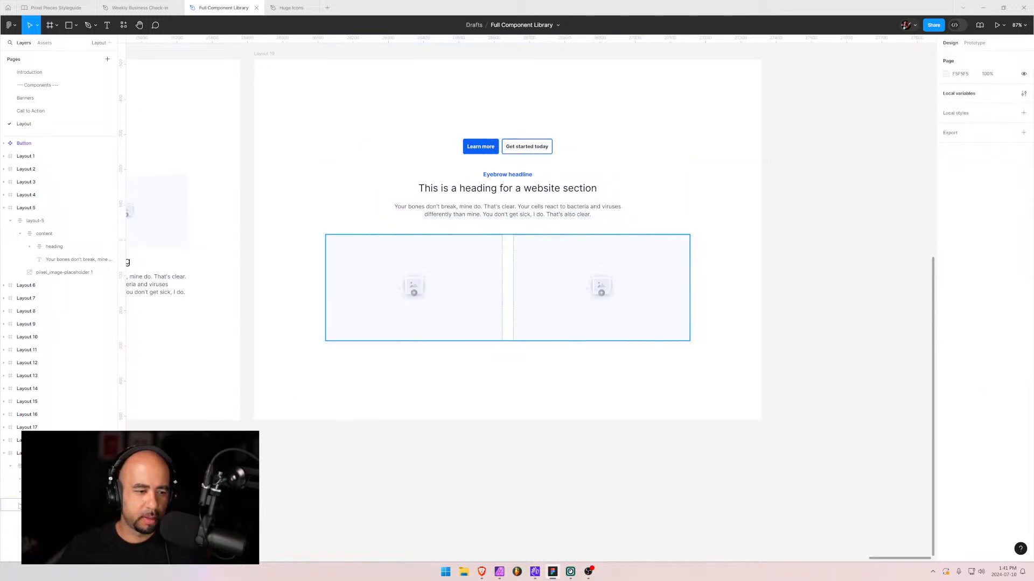
{"action": "left_click", "coordinate": [16, 479]}
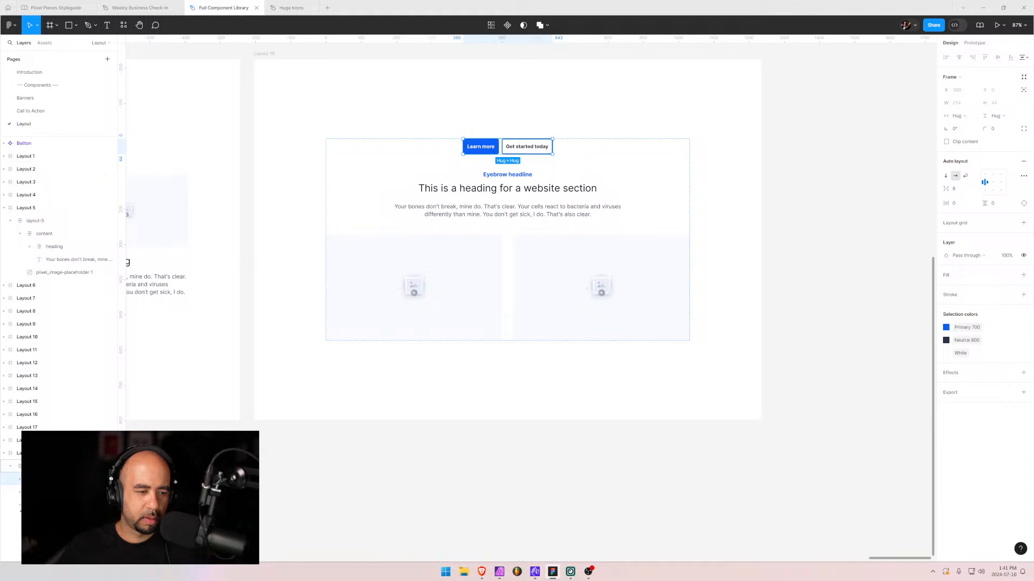
{"action": "left_click_drag", "start_coordinate": [53, 480], "coordinate": [54, 511]}
{"action": "left_click", "coordinate": [280, 418]}
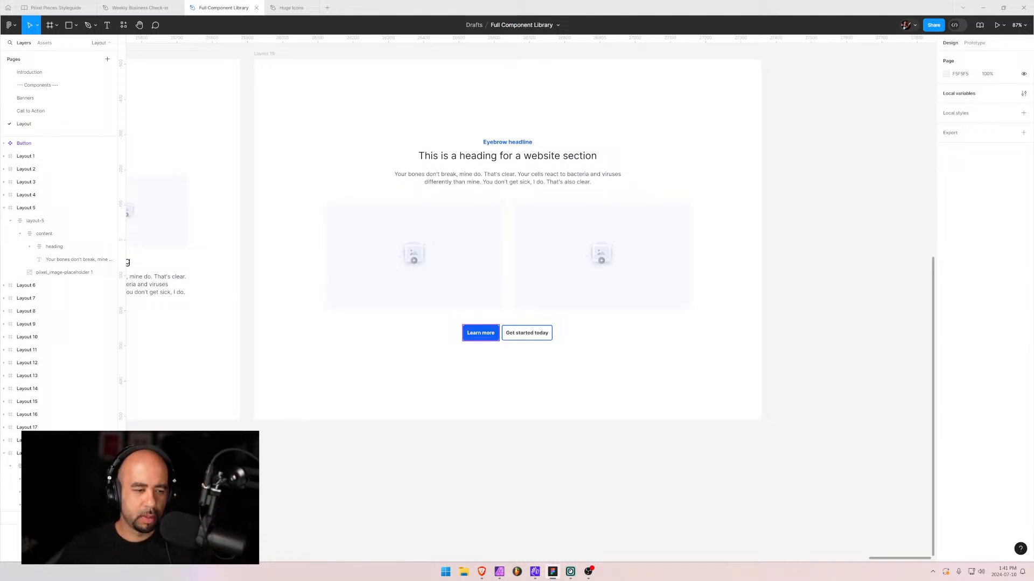
- Move the "Learn more" button out of its button frame into layout-19, and delete the leftover frame with the "Get started today" button
{"action": "left_click", "coordinate": [481, 333], "text": "ctrl"}
{"action": "left_click_drag", "start_coordinate": [54, 518], "coordinate": [54, 499]}
{"action": "left_click", "coordinate": [53, 518]}
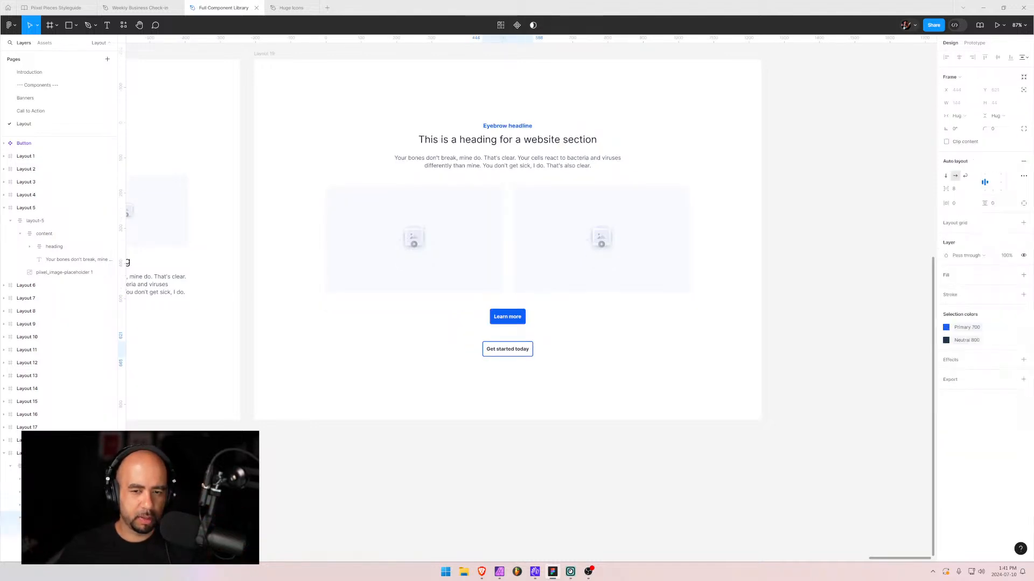
{"action": "key", "text": "Delete"}
{"action": "left_click", "coordinate": [509, 335]}
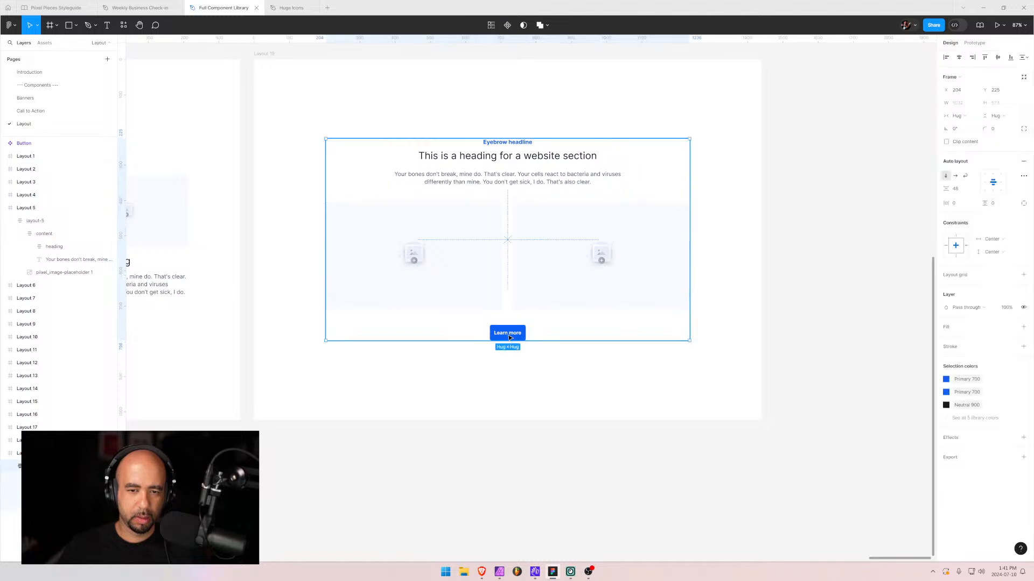
{"action": "left_click", "coordinate": [510, 337]}
{"action": "double_click", "coordinate": [509, 337]}
{"action": "key", "text": "Escape"}
{"action": "key", "text": "Escape"}
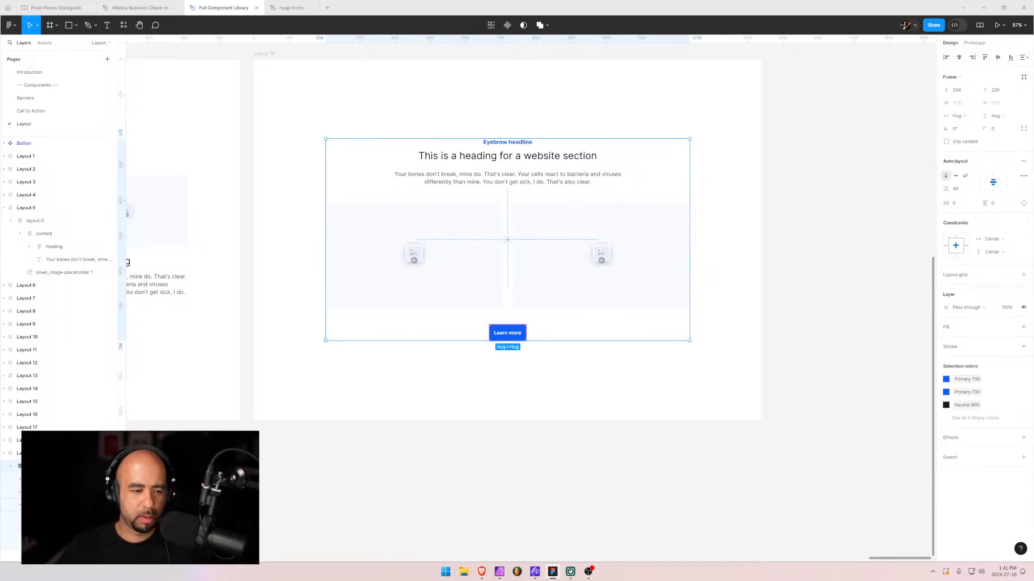
- Change the button text of the button below the images to "Click here to get started today!"
{"action": "left_click", "coordinate": [508, 333], "text": "ctrl"}
{"action": "key", "text": "shift+Return"}
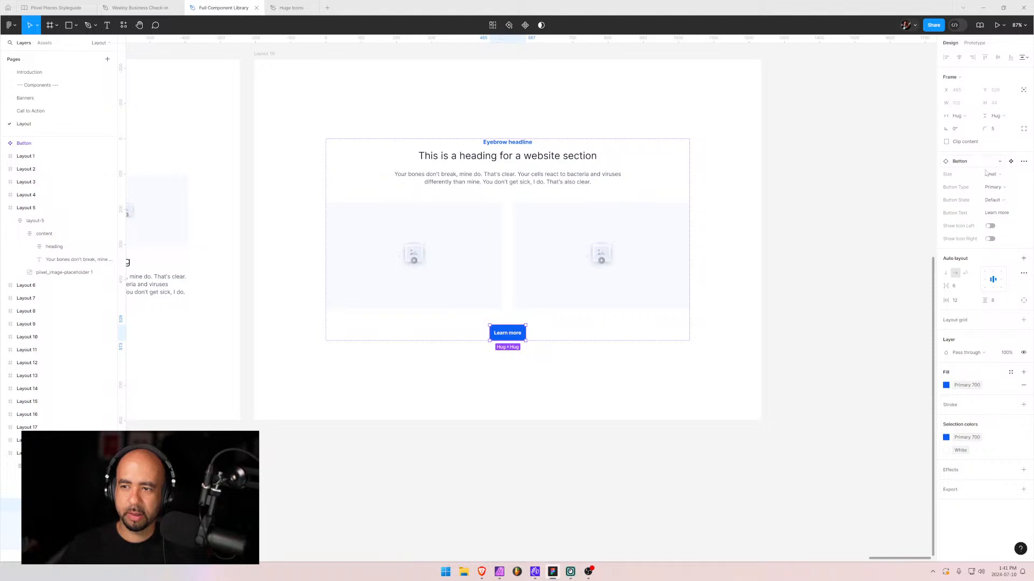
{"action": "left_click", "coordinate": [1012, 213]}
{"action": "type", "text": "Cl"}
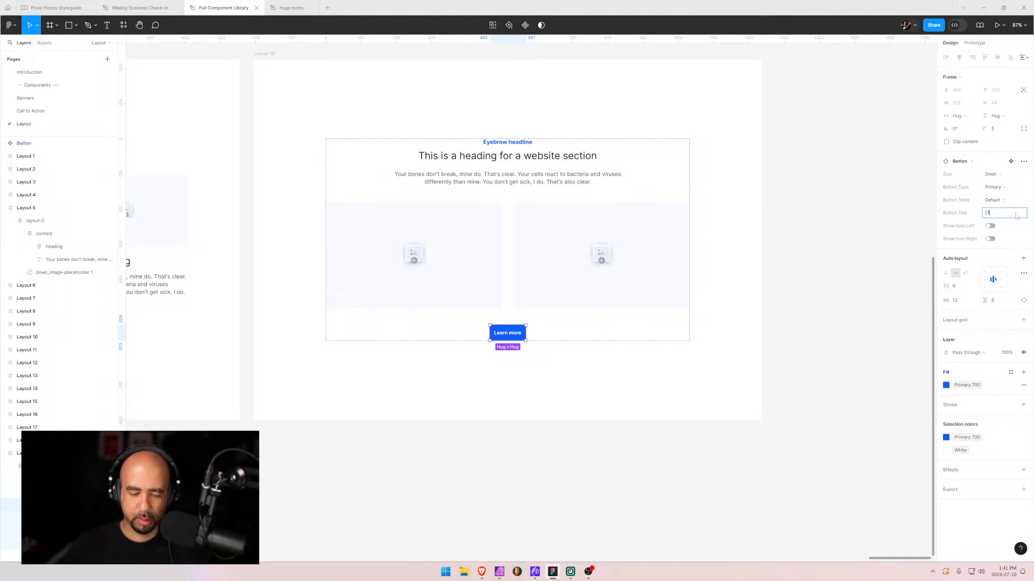
{"action": "type", "text": "ick here to get st"}
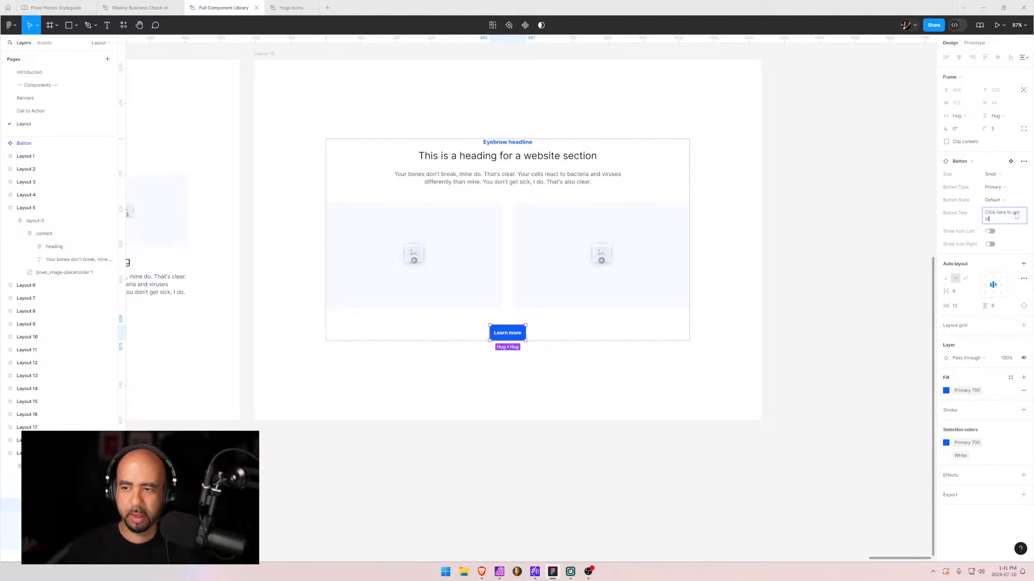
{"action": "type", "text": "arted today!"}
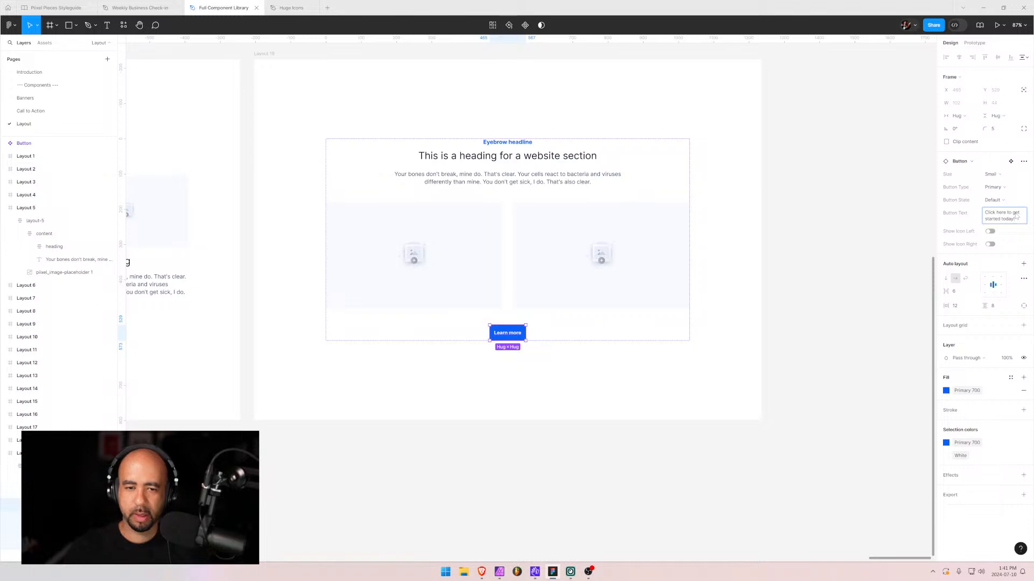
{"action": "left_click", "coordinate": [560, 409]}
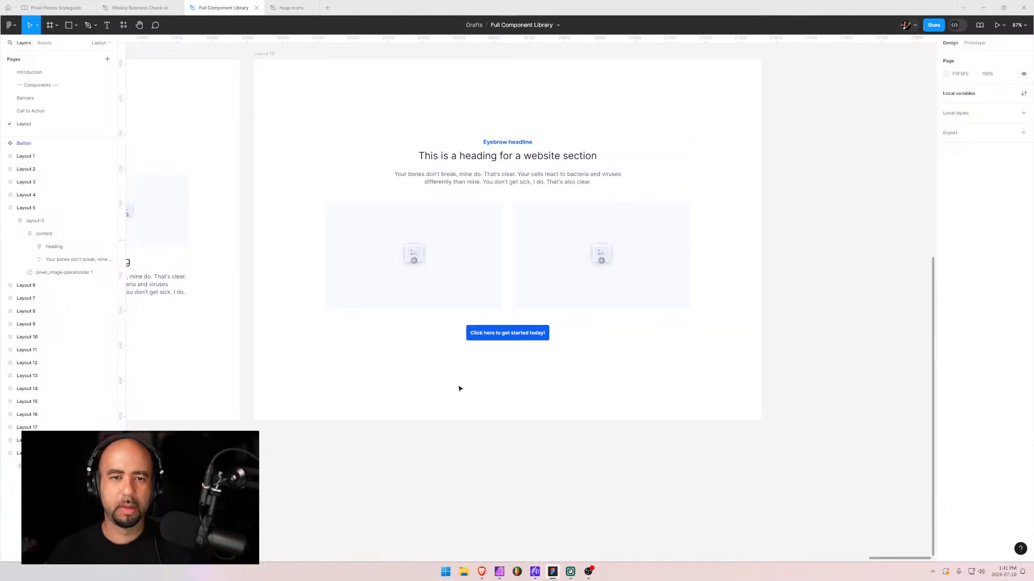
- Review the finished Layout 19 alongside the earlier section layouts in the same row
{"action": "left_click", "coordinate": [382, 213]}
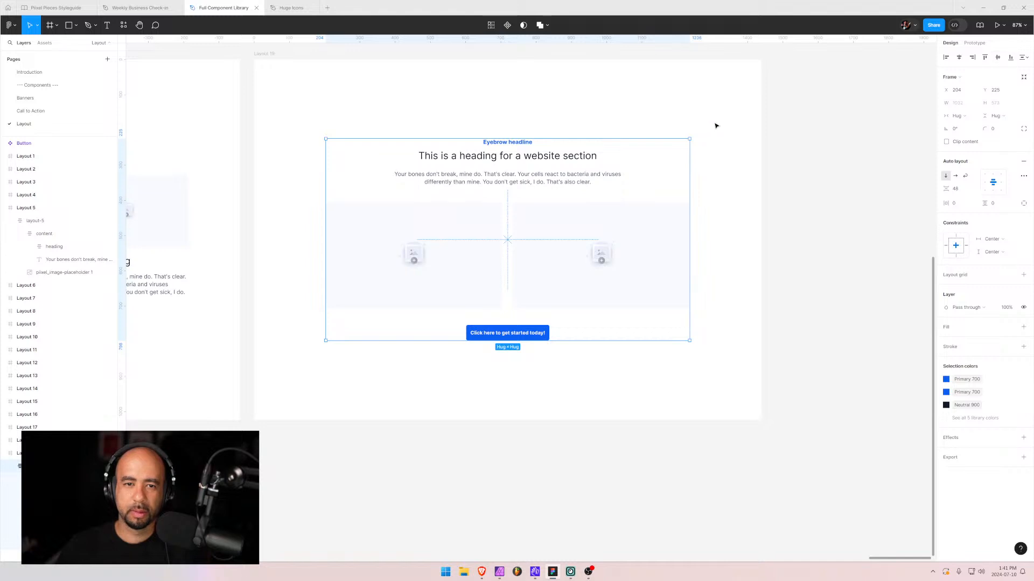
{"action": "left_click", "coordinate": [702, 291]}
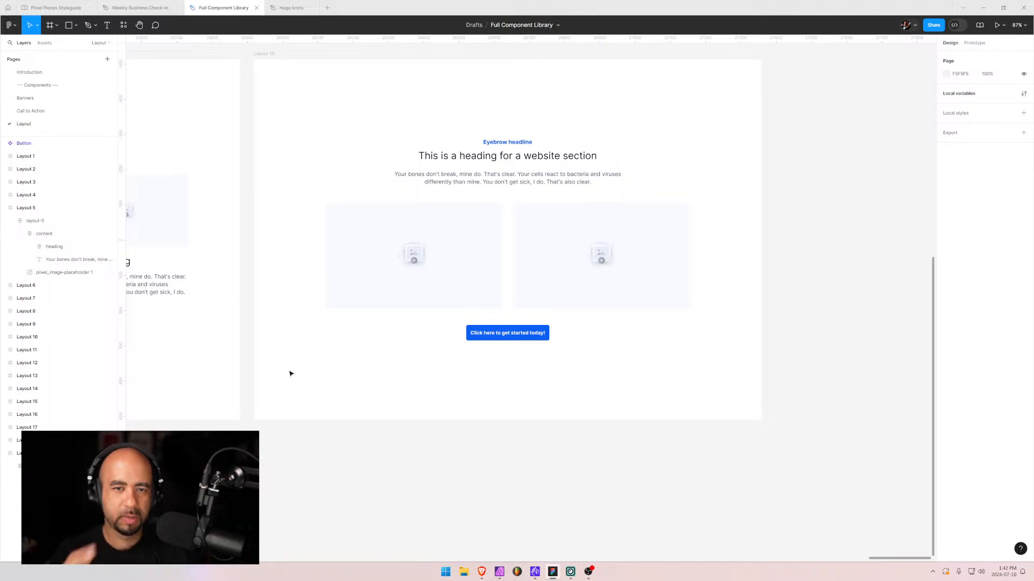
{"action": "scroll", "coordinate": [466, 302], "scroll_direction": "down", "scroll_amount": 3}
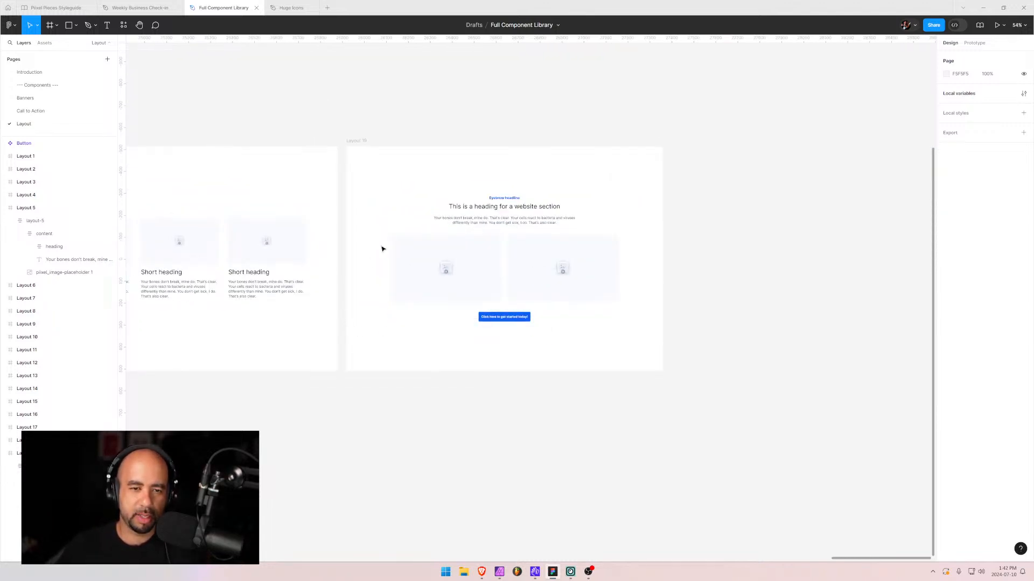
{"action": "left_click_drag", "start_coordinate": [262, 272], "coordinate": [315, 300]}
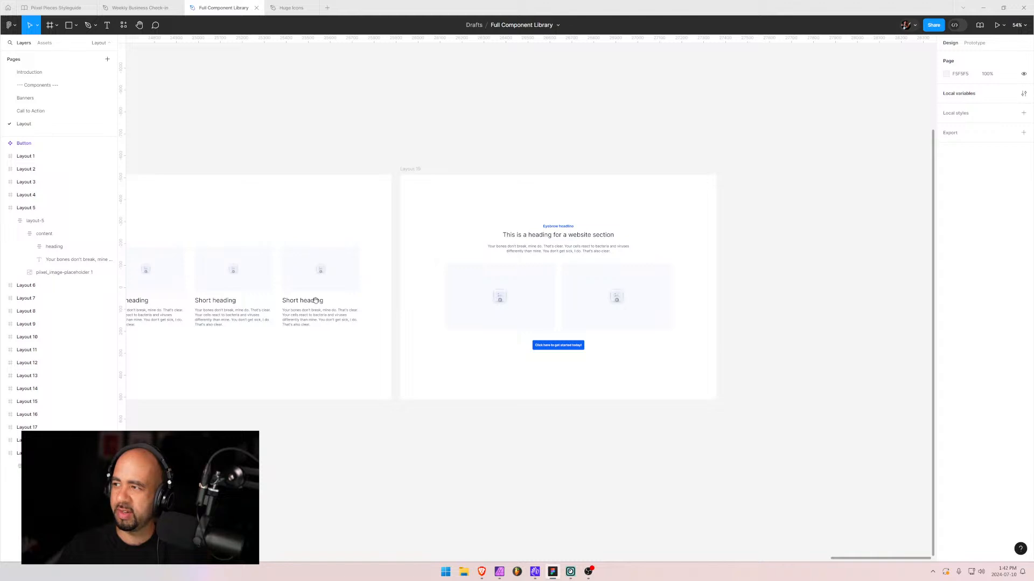
{"action": "left_click_drag", "start_coordinate": [313, 341], "coordinate": [417, 294]}
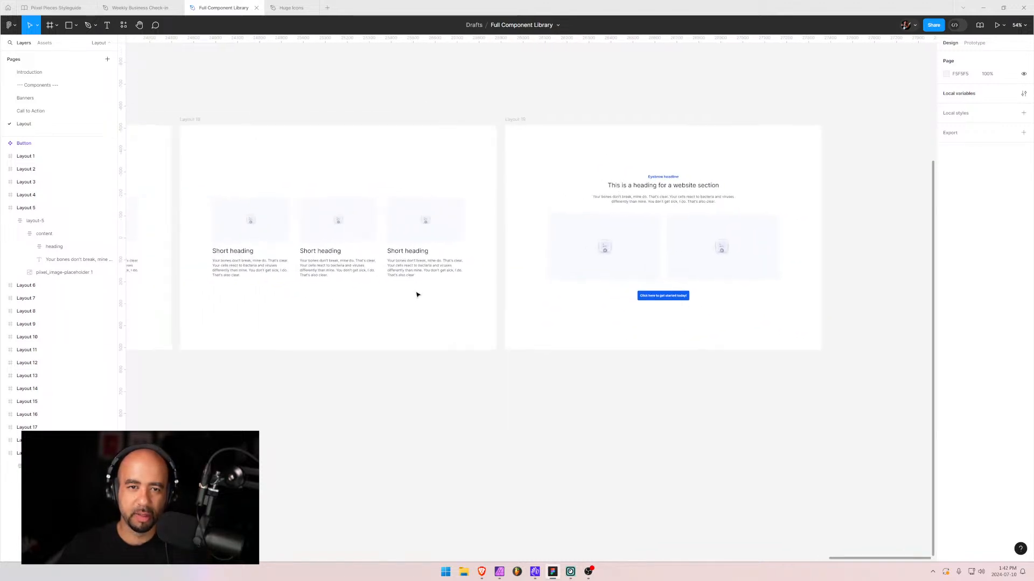
{"action": "scroll", "coordinate": [417, 294], "scroll_direction": "down", "scroll_amount": 5}
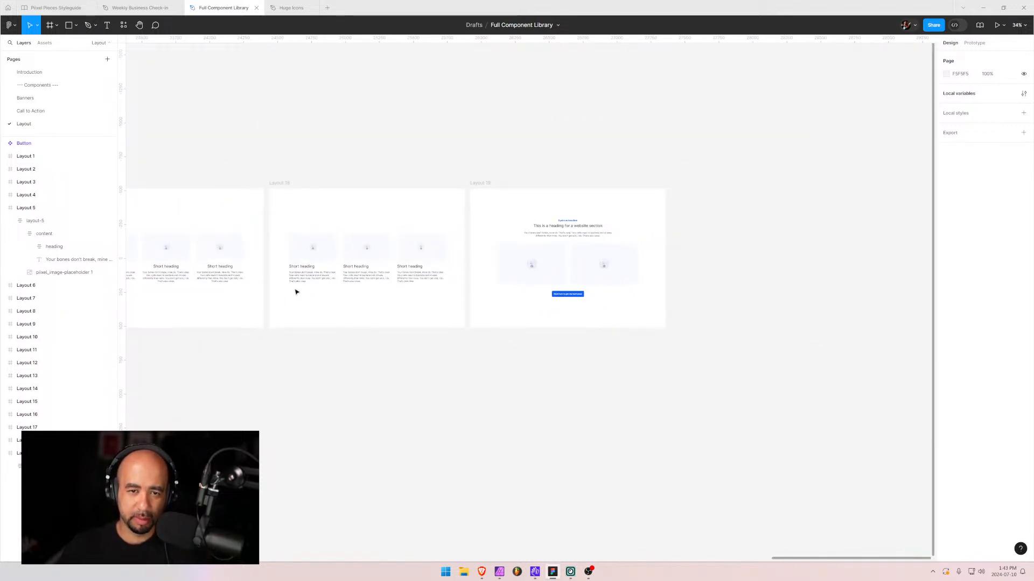
{"action": "left_click_drag", "start_coordinate": [295, 292], "coordinate": [547, 266]}
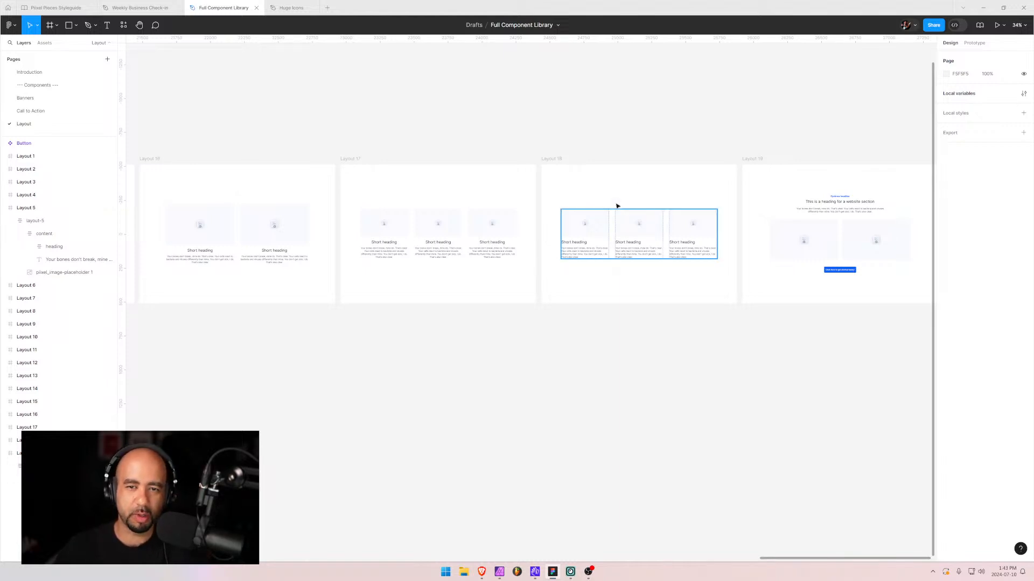
{"action": "left_click_drag", "start_coordinate": [293, 310], "coordinate": [745, 298]}
{"action": "left_click_drag", "start_coordinate": [799, 267], "coordinate": [295, 322]}
{"action": "left_click_drag", "start_coordinate": [365, 312], "coordinate": [751, 264]}
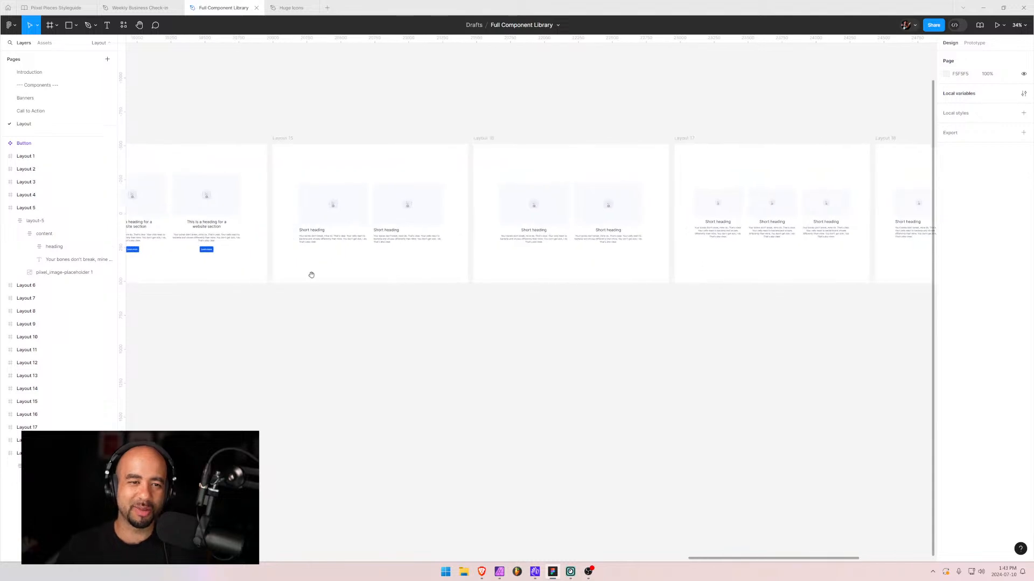
{"action": "left_click_drag", "start_coordinate": [309, 275], "coordinate": [861, 289]}
{"action": "left_click_drag", "start_coordinate": [397, 279], "coordinate": [199, 286]}
{"action": "left_click_drag", "start_coordinate": [637, 296], "coordinate": [176, 283]}
{"action": "left_click_drag", "start_coordinate": [588, 291], "coordinate": [166, 274]}
{"action": "left_click_drag", "start_coordinate": [593, 266], "coordinate": [343, 315]}
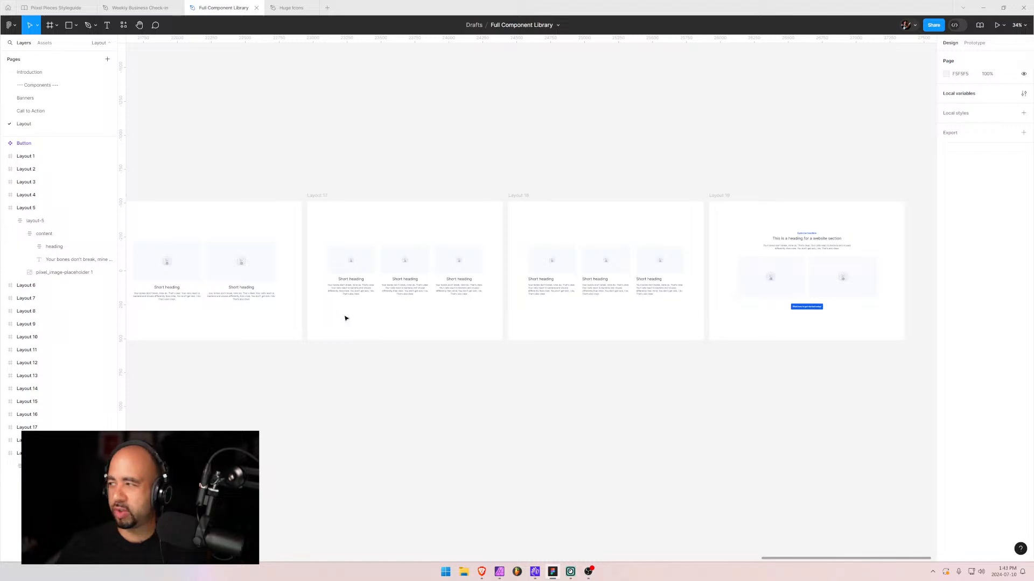